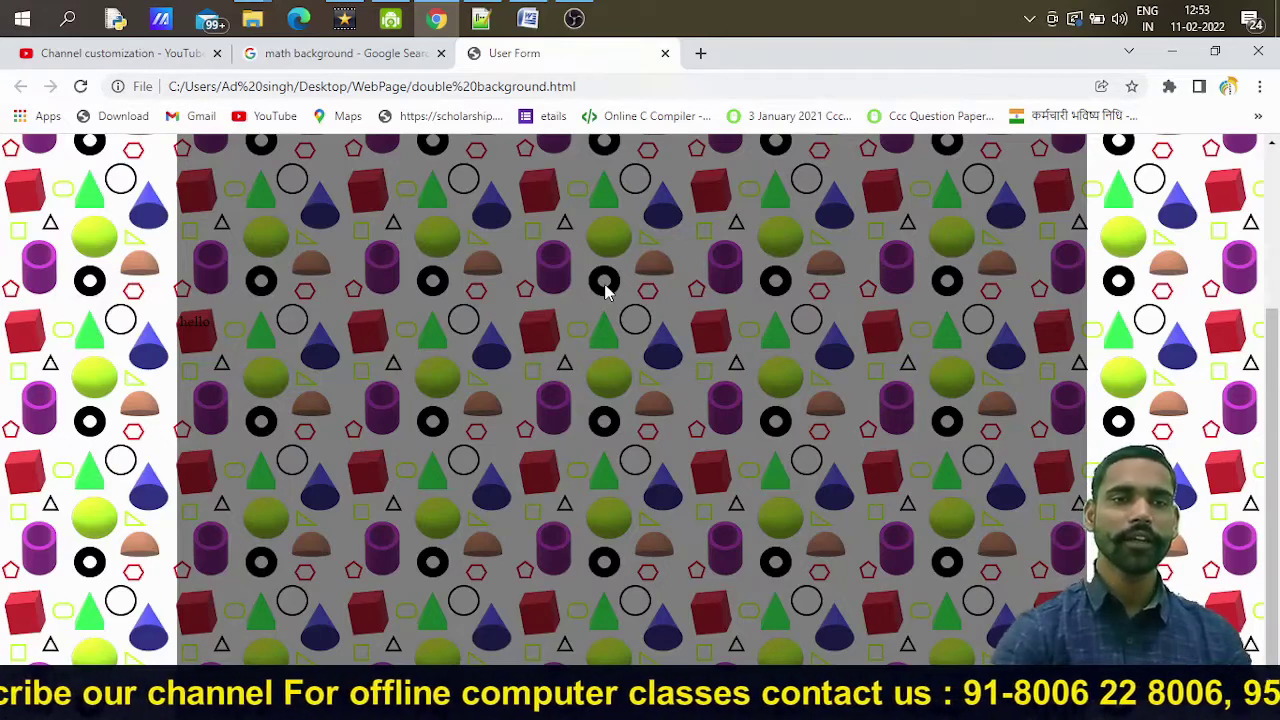
Leave Chrome's double background.html preview and switch to the Computer Fundamental document in Word.
{"action": "scroll", "coordinate": [605, 290], "scroll_direction": "down", "scroll_amount": 1}
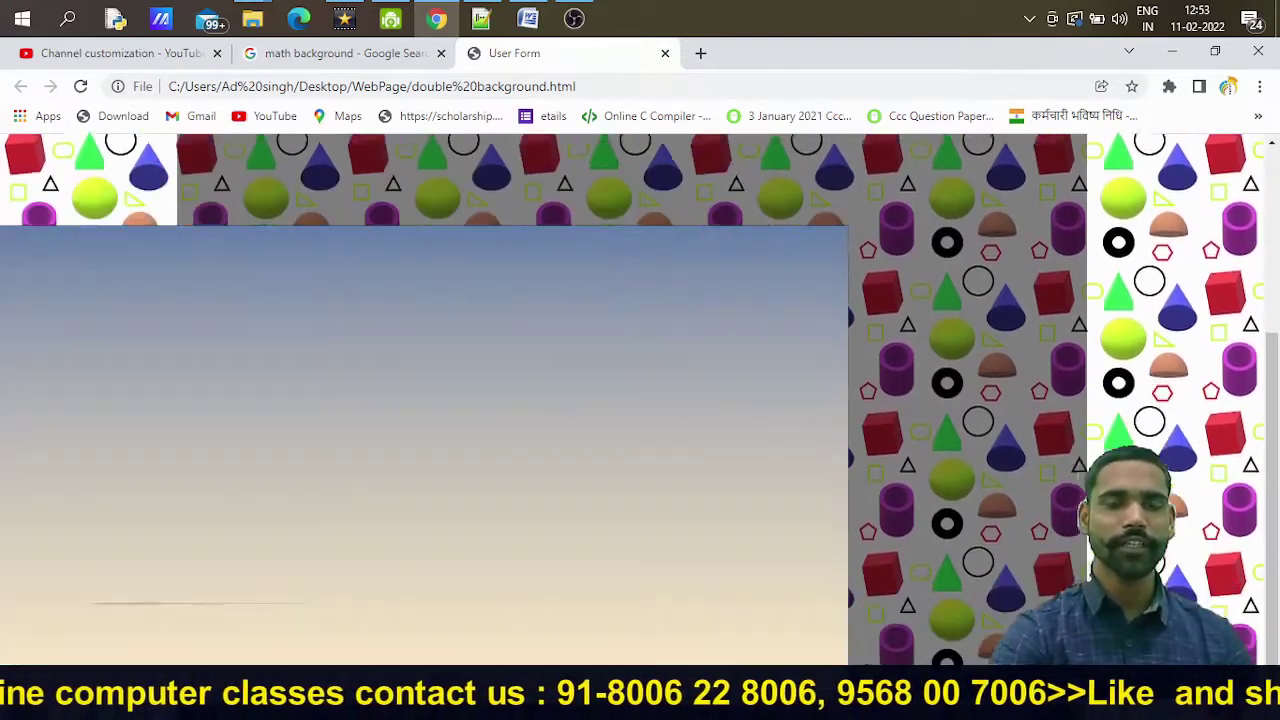
{"action": "scroll", "coordinate": [605, 290], "scroll_direction": "up", "scroll_amount": 1}
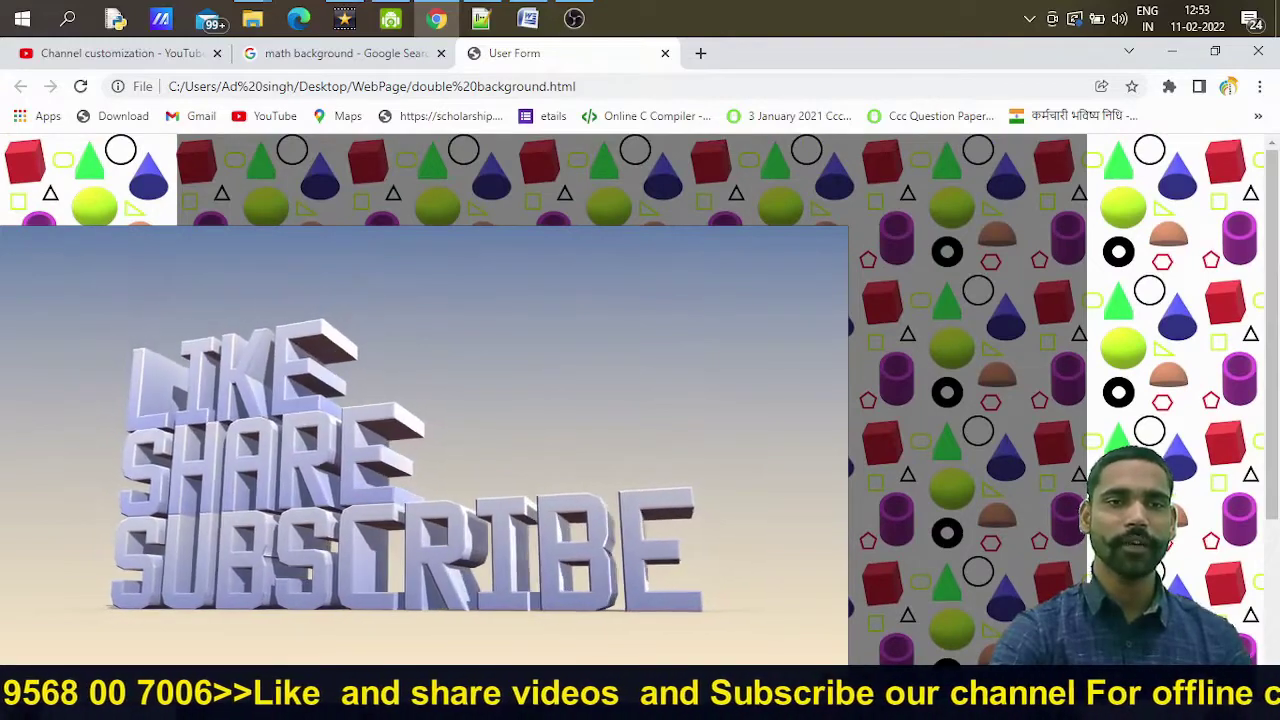
{"action": "scroll", "coordinate": [605, 290], "scroll_direction": "down", "scroll_amount": 1}
{"action": "scroll", "coordinate": [566, 158], "scroll_direction": "up", "scroll_amount": 1}
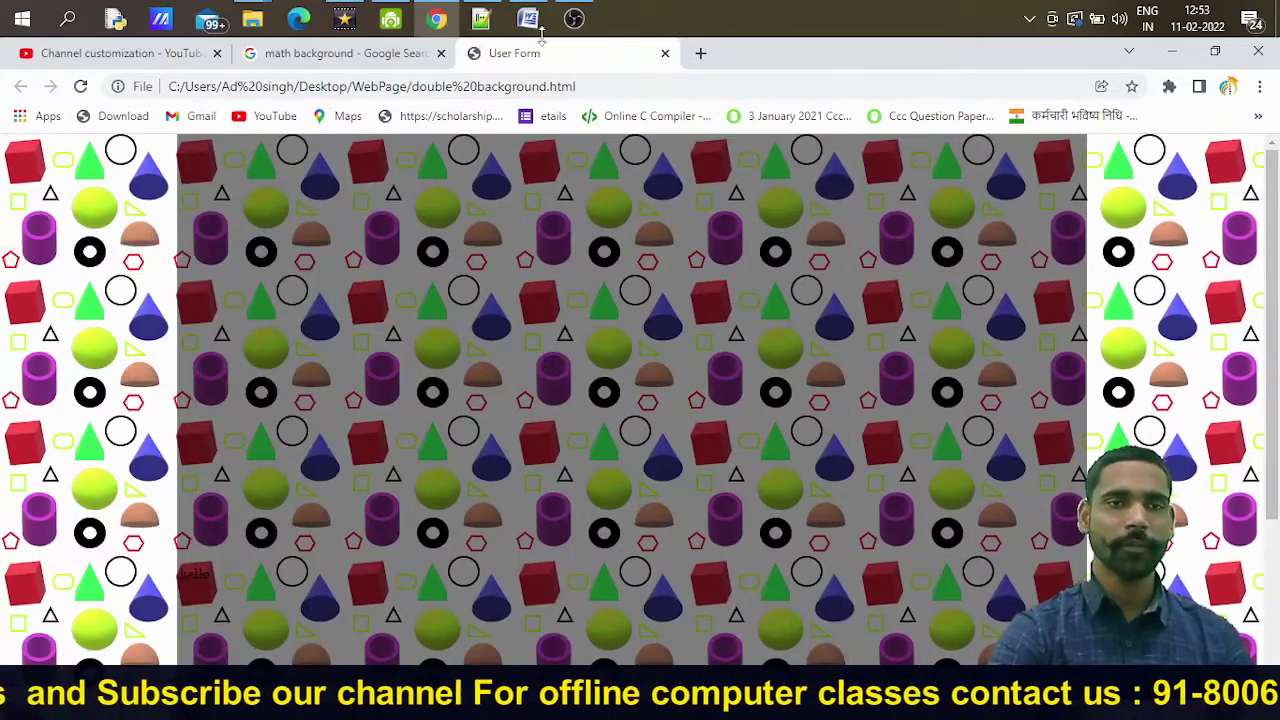
{"action": "left_click", "coordinate": [528, 20]}
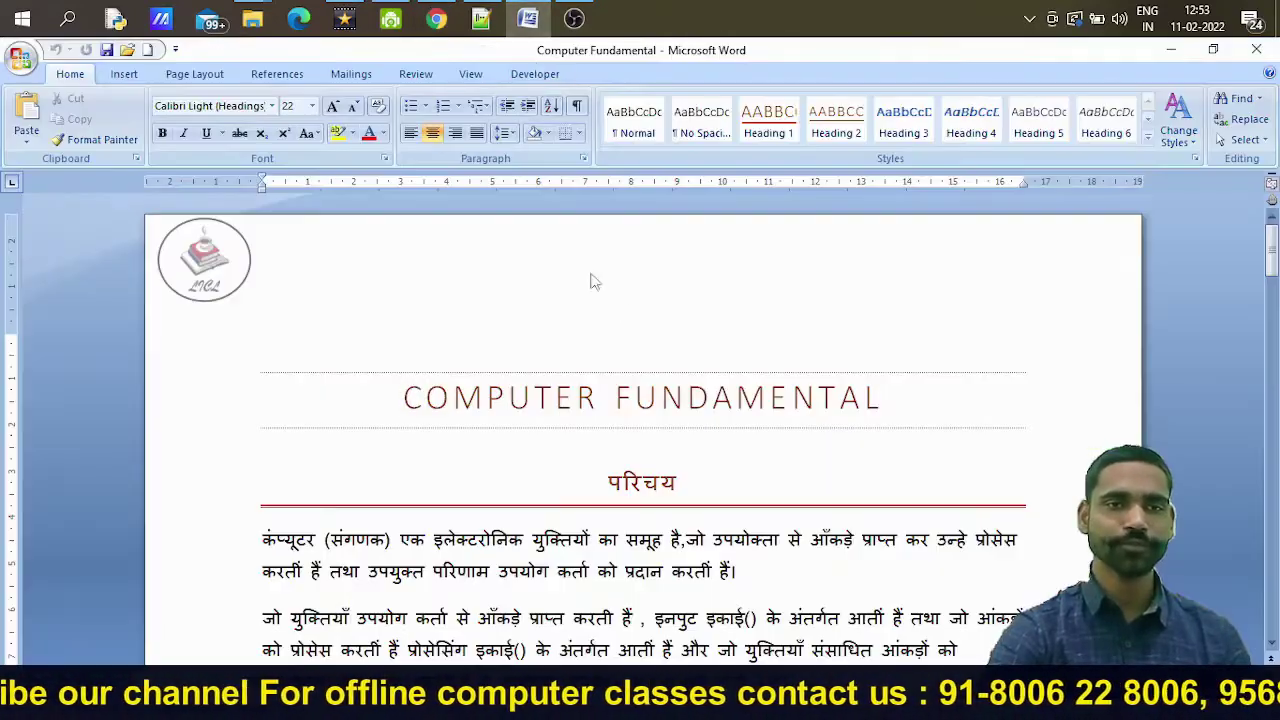
Show the Insert ribbon and scroll down through the pages to HARDWARE DEVICES.
{"action": "left_click", "coordinate": [121, 76]}
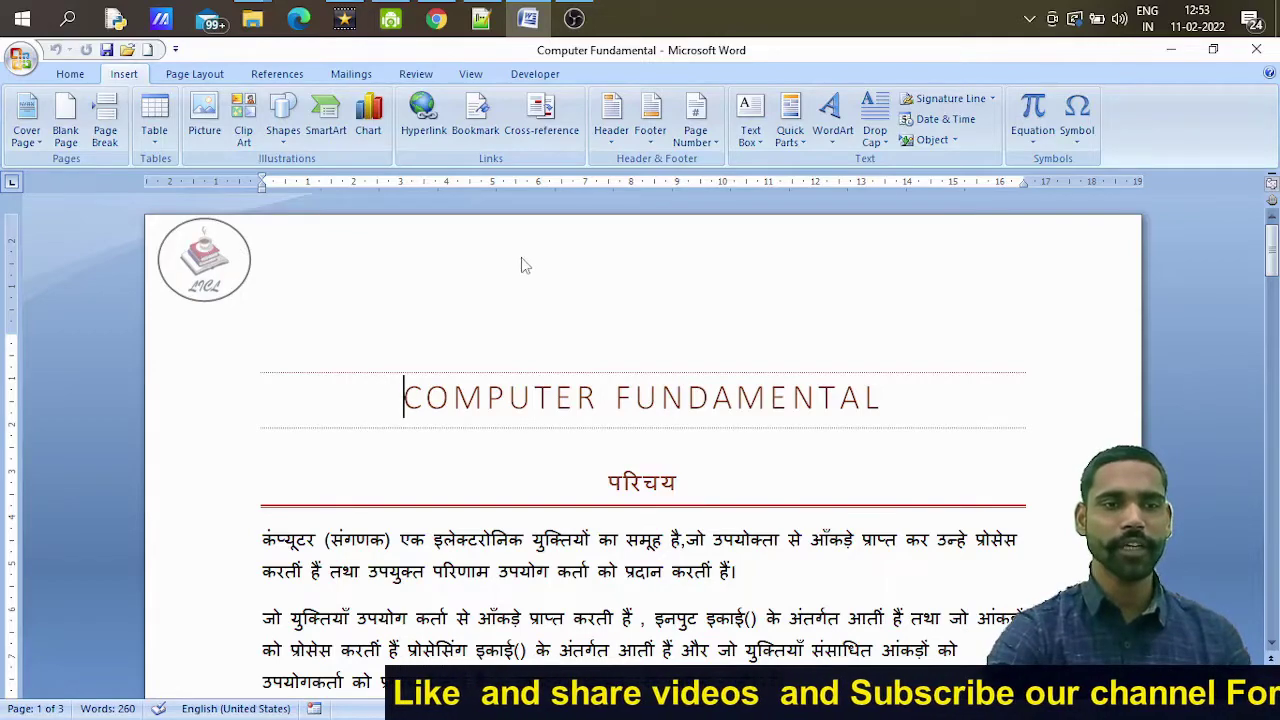
{"action": "scroll", "coordinate": [330, 295], "scroll_direction": "down", "scroll_amount": 2}
{"action": "scroll", "coordinate": [330, 295], "scroll_direction": "down", "scroll_amount": 4}
{"action": "scroll", "coordinate": [335, 307], "scroll_direction": "down", "scroll_amount": 7}
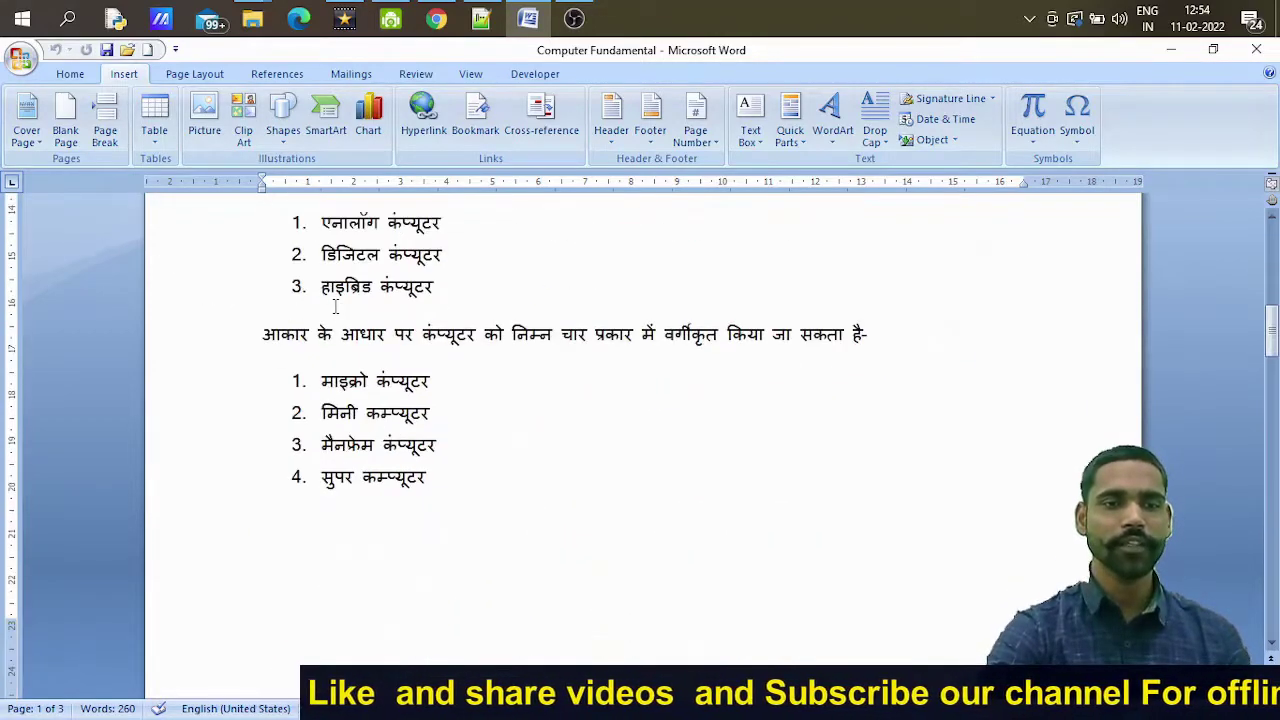
{"action": "scroll", "coordinate": [335, 307], "scroll_direction": "down", "scroll_amount": 5}
{"action": "scroll", "coordinate": [335, 307], "scroll_direction": "down", "scroll_amount": 3}
{"action": "scroll", "coordinate": [300, 290], "scroll_direction": "down", "scroll_amount": 1}
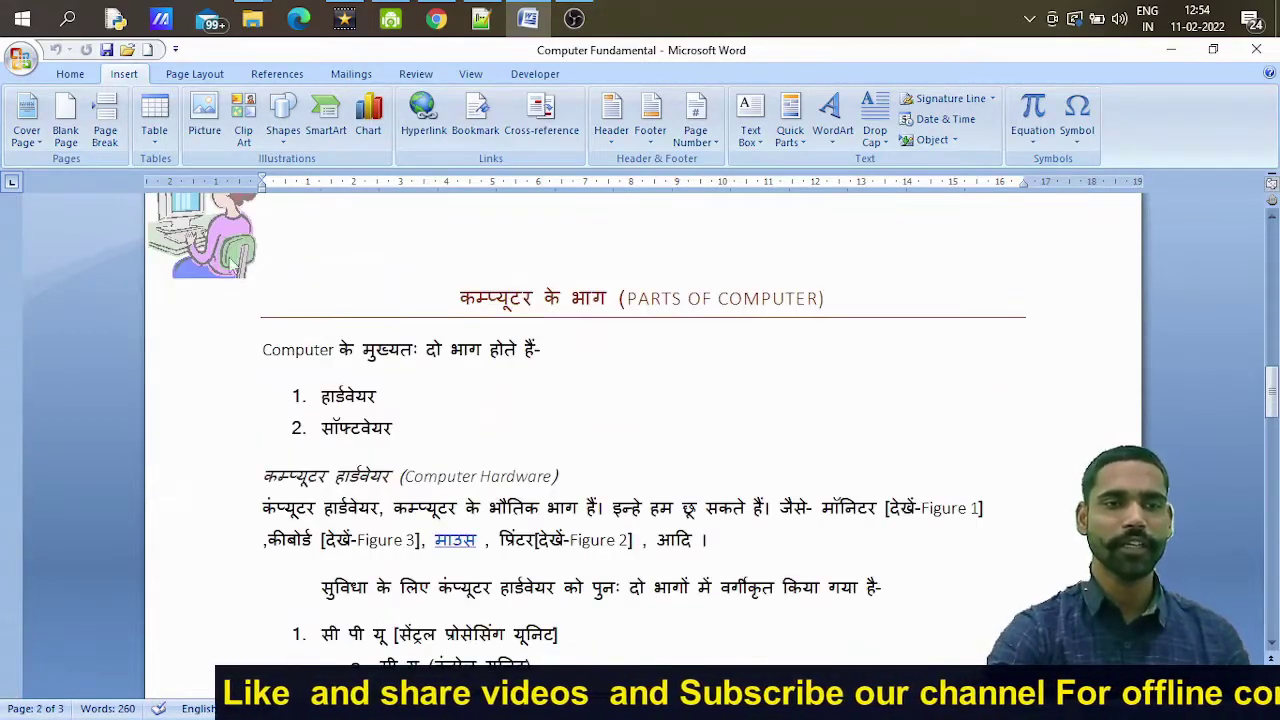
{"action": "scroll", "coordinate": [224, 266], "scroll_direction": "down", "scroll_amount": 1}
{"action": "scroll", "coordinate": [224, 270], "scroll_direction": "down", "scroll_amount": 5}
{"action": "scroll", "coordinate": [226, 276], "scroll_direction": "down", "scroll_amount": 8}
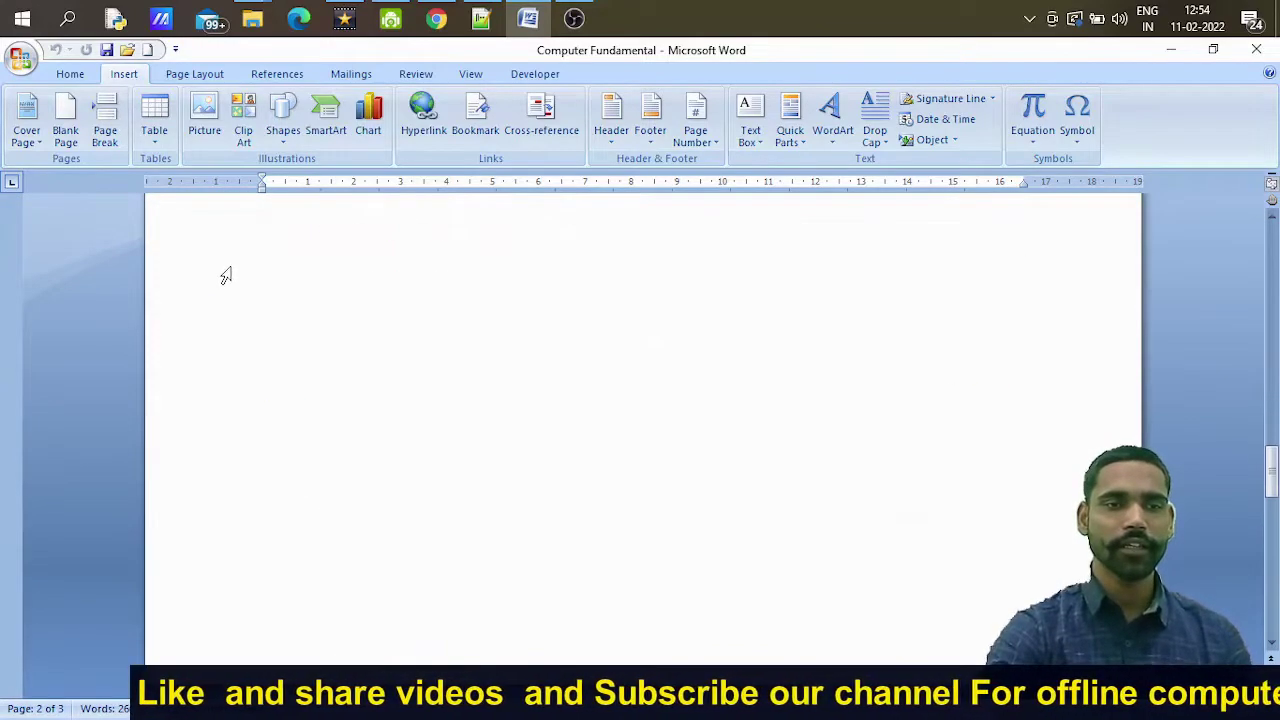
{"action": "scroll", "coordinate": [226, 276], "scroll_direction": "down", "scroll_amount": 5}
{"action": "scroll", "coordinate": [228, 278], "scroll_direction": "down", "scroll_amount": 1}
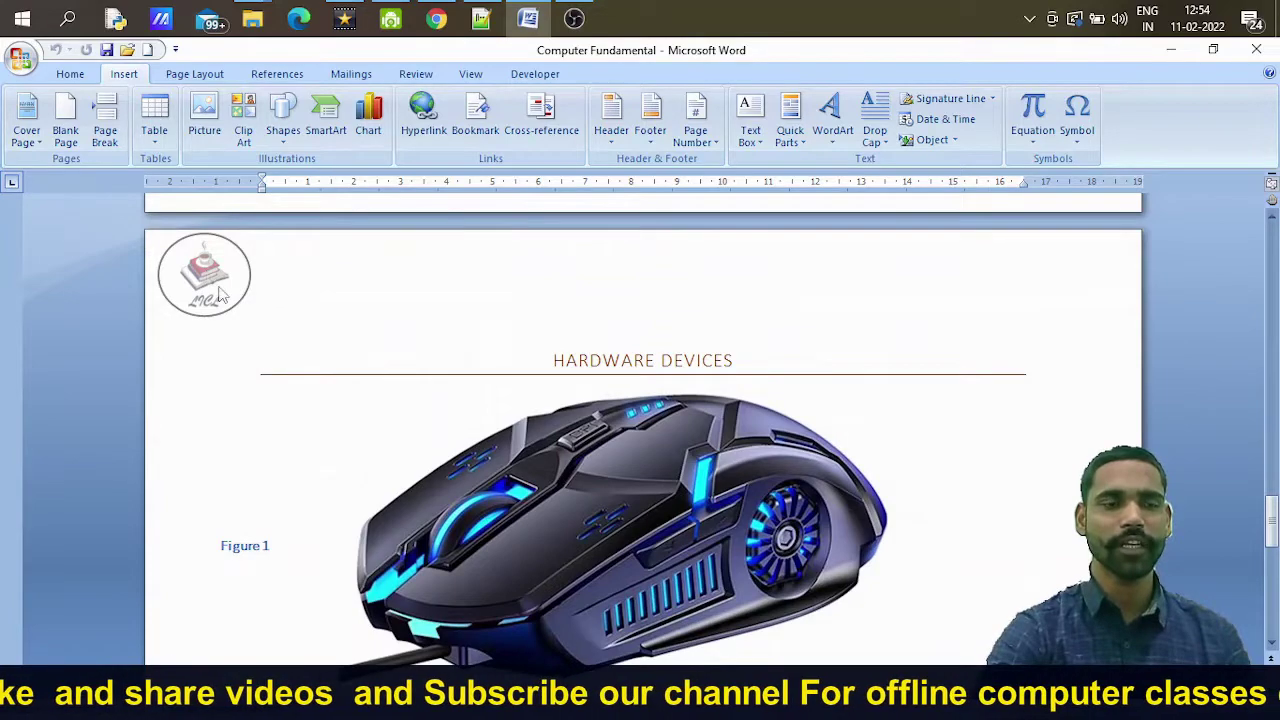
{"action": "scroll", "coordinate": [537, 466], "scroll_direction": "up", "scroll_amount": 1}
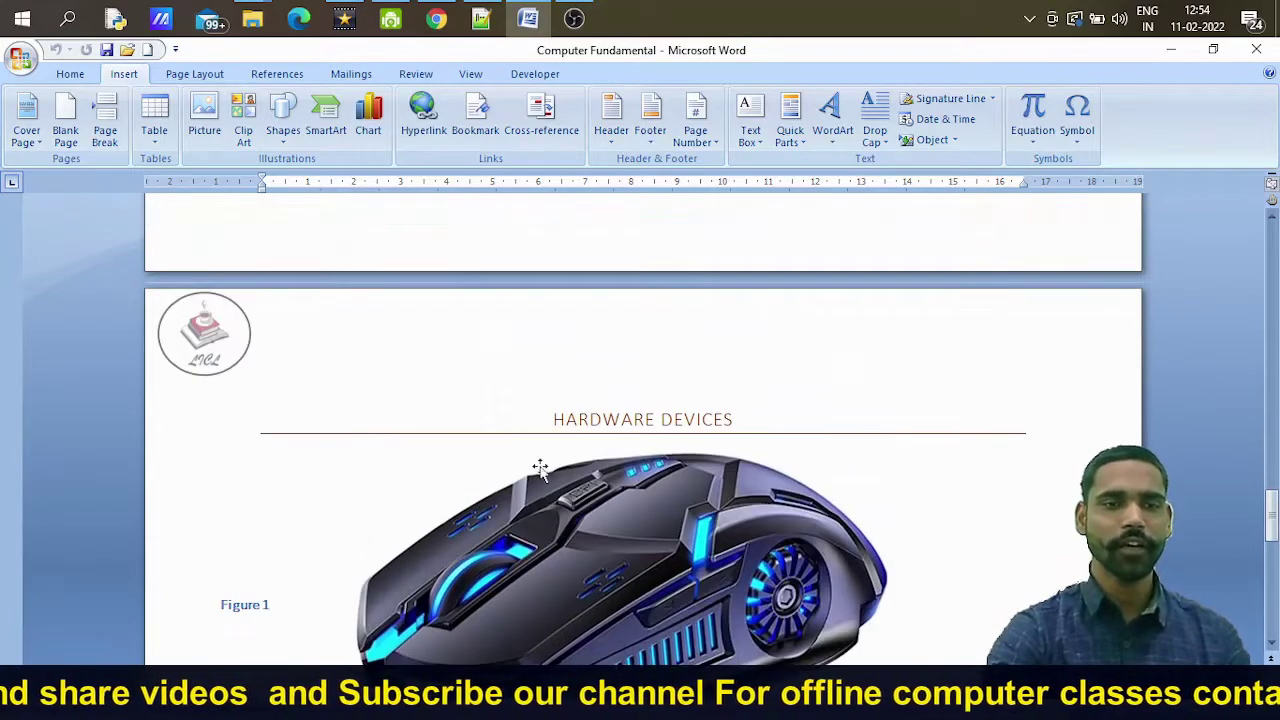
{"action": "scroll", "coordinate": [557, 400], "scroll_direction": "down", "scroll_amount": 4}
Select the mouse picture under HARDWARE DEVICES, then return to the top of the document.
{"action": "mouse_move", "coordinate": [566, 362]}
{"action": "left_mouse_down"}
{"action": "mouse_move", "coordinate": [614, 392]}
{"action": "mouse_move", "coordinate": [600, 380]}
{"action": "left_mouse_up"}
{"action": "scroll", "coordinate": [560, 370], "scroll_direction": "up", "scroll_amount": 1}
{"action": "scroll", "coordinate": [539, 365], "scroll_direction": "up", "scroll_amount": 4}
{"action": "scroll", "coordinate": [539, 365], "scroll_direction": "down", "scroll_amount": 4}
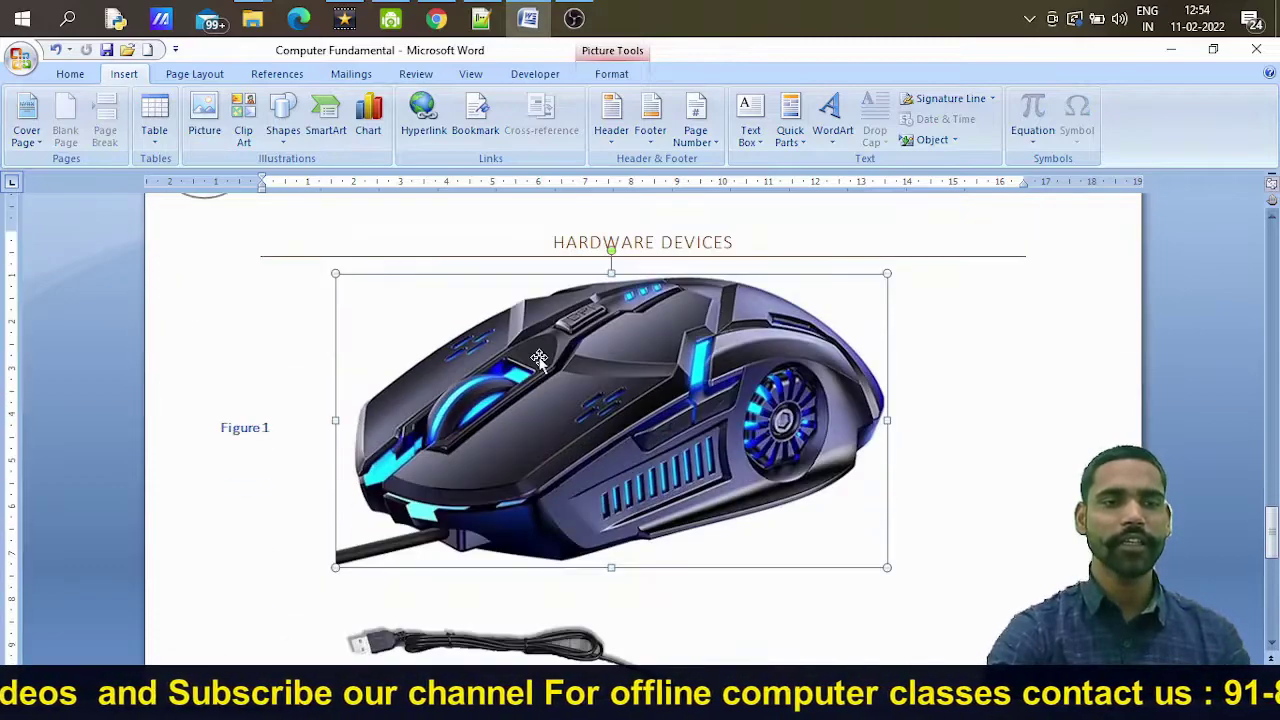
{"action": "scroll", "coordinate": [320, 378], "scroll_direction": "up", "scroll_amount": 5}
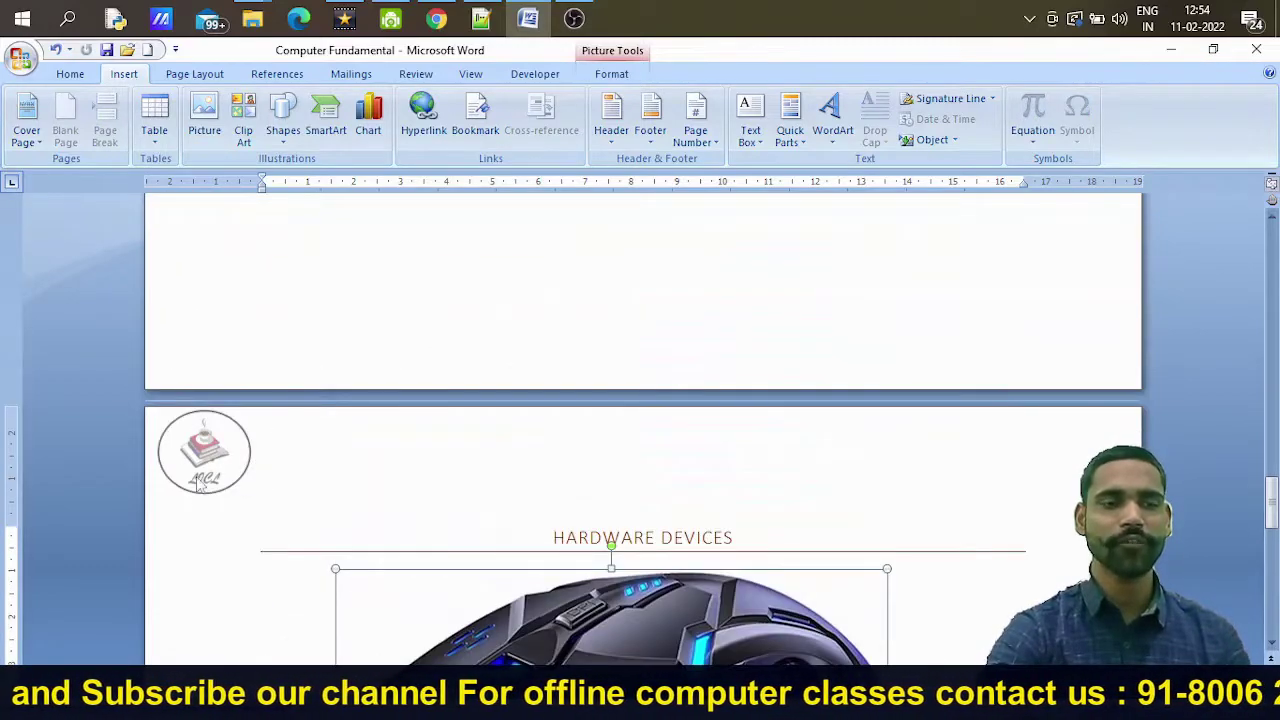
{"action": "scroll", "coordinate": [313, 459], "scroll_direction": "up", "scroll_amount": 10}
{"action": "scroll", "coordinate": [314, 449], "scroll_direction": "up", "scroll_amount": 10}
{"action": "scroll", "coordinate": [314, 449], "scroll_direction": "up", "scroll_amount": 10}
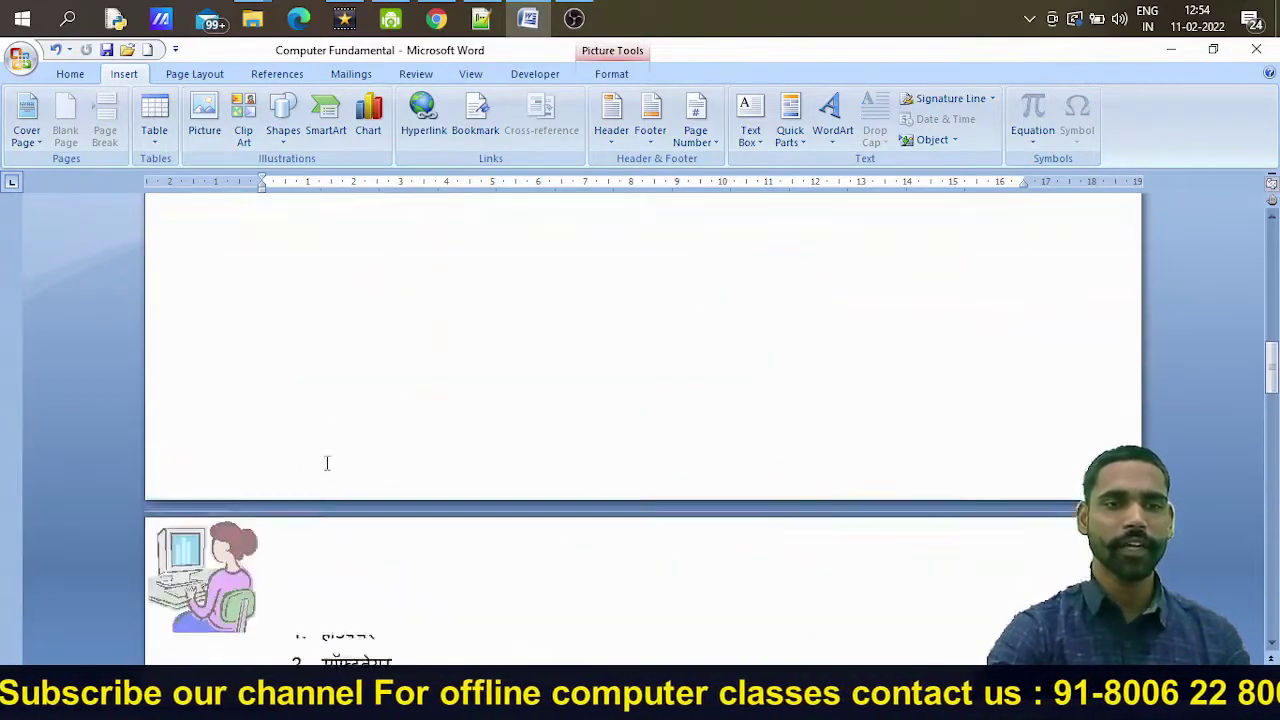
{"action": "scroll", "coordinate": [329, 463], "scroll_direction": "up", "scroll_amount": 10}
{"action": "scroll", "coordinate": [326, 461], "scroll_direction": "up", "scroll_amount": 10}
{"action": "scroll", "coordinate": [324, 458], "scroll_direction": "up", "scroll_amount": 1}
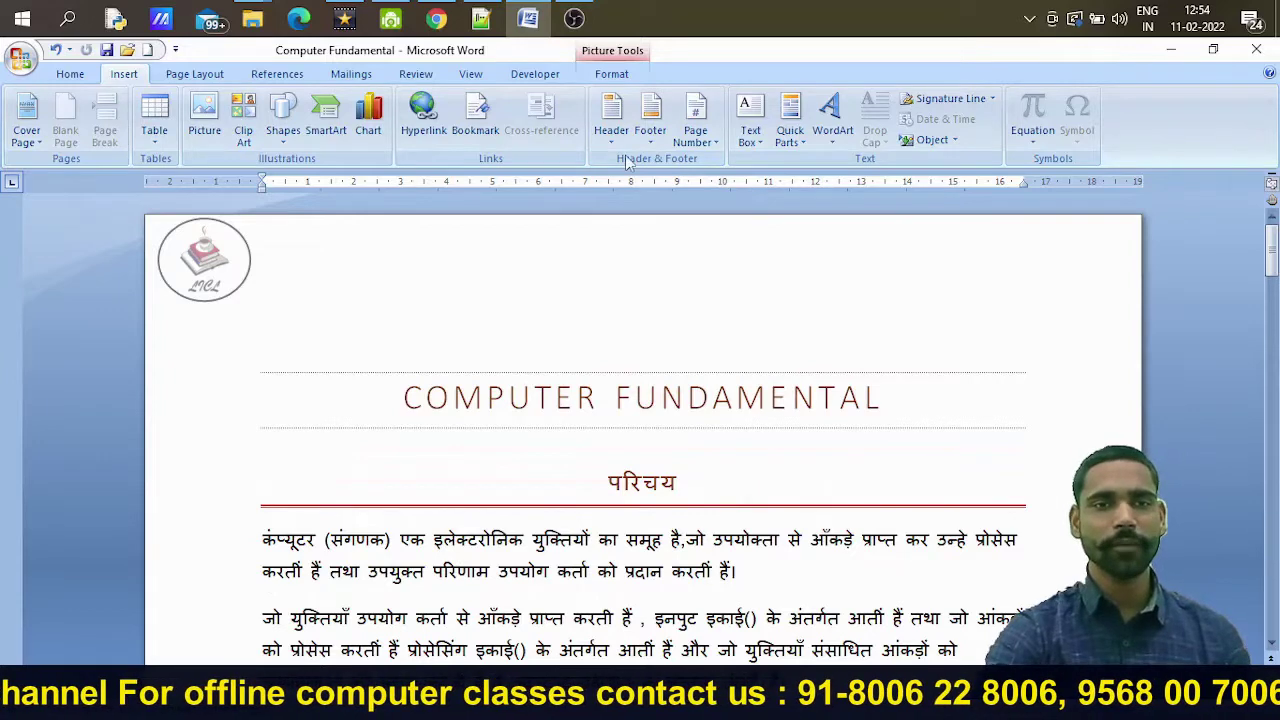
Insert the Transcend (Even) design from the built-in Header gallery.
{"action": "left_click", "coordinate": [608, 125]}
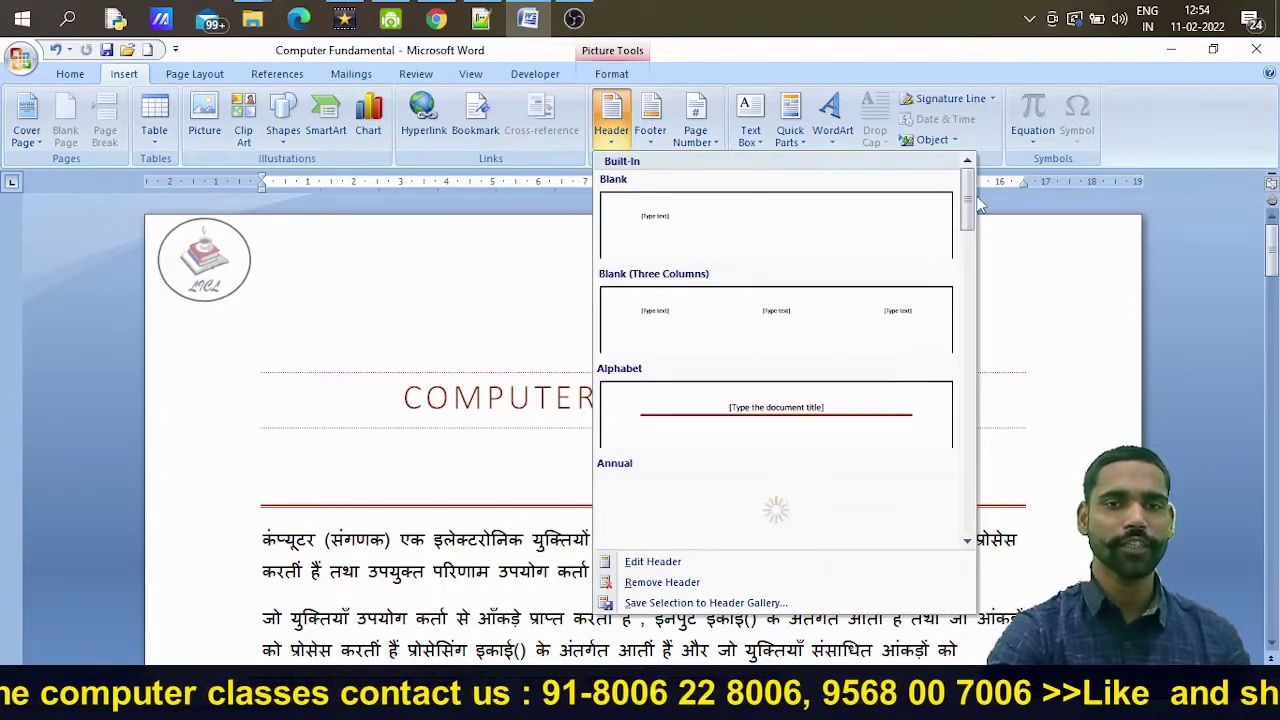
{"action": "left_click_drag", "start_coordinate": [967, 215], "coordinate": [968, 490]}
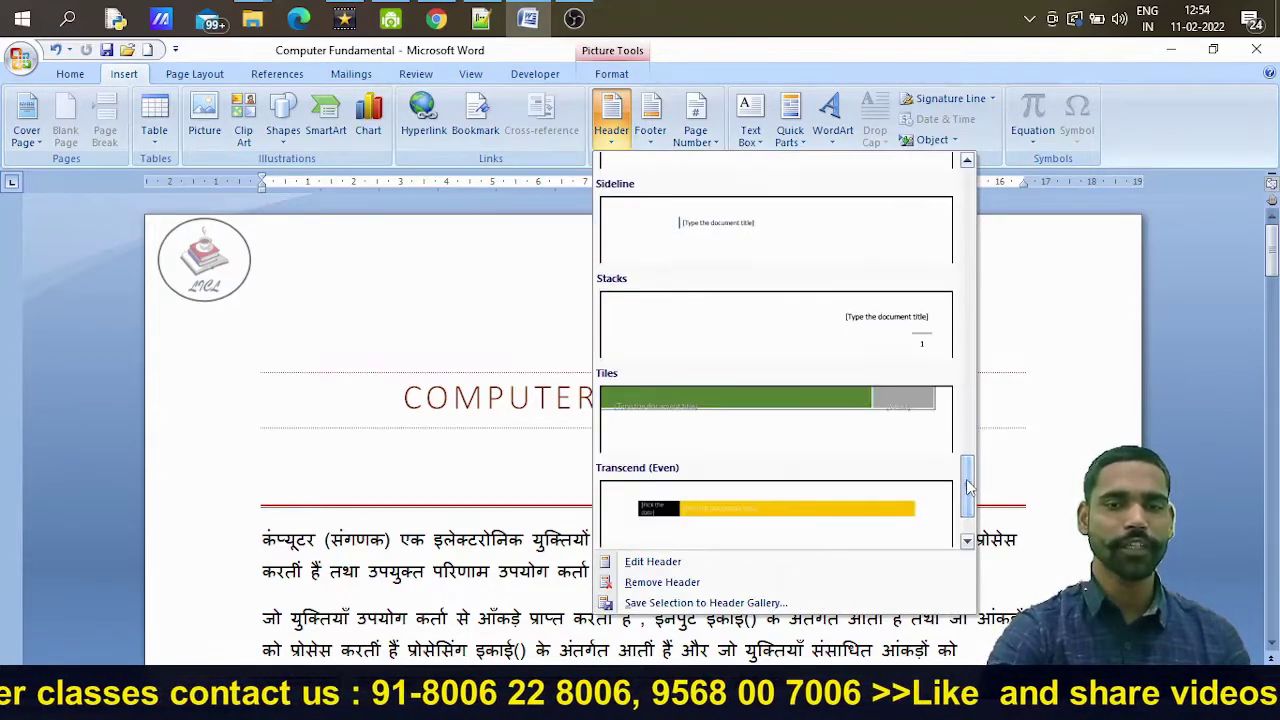
{"action": "scroll", "coordinate": [771, 508], "scroll_direction": "down", "scroll_amount": 1}
{"action": "scroll", "coordinate": [843, 452], "scroll_direction": "up", "scroll_amount": 15}
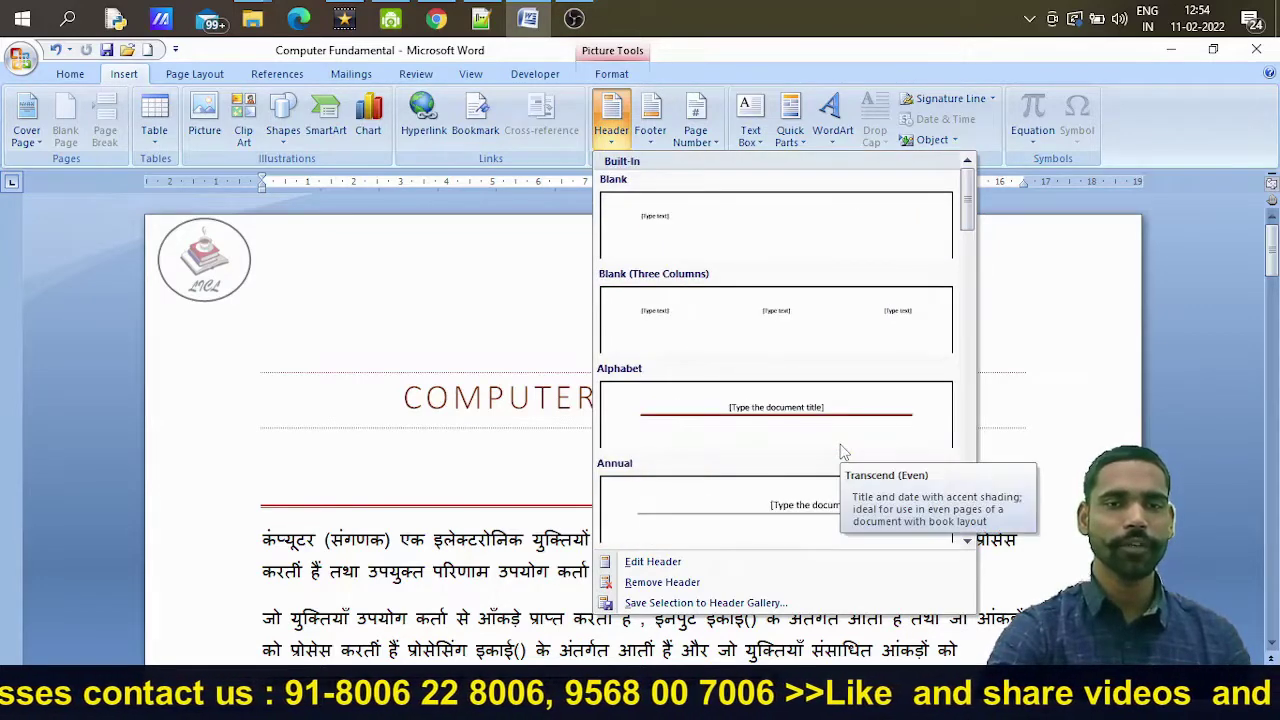
{"action": "scroll", "coordinate": [843, 452], "scroll_direction": "down", "scroll_amount": 3}
{"action": "scroll", "coordinate": [843, 452], "scroll_direction": "down", "scroll_amount": 12}
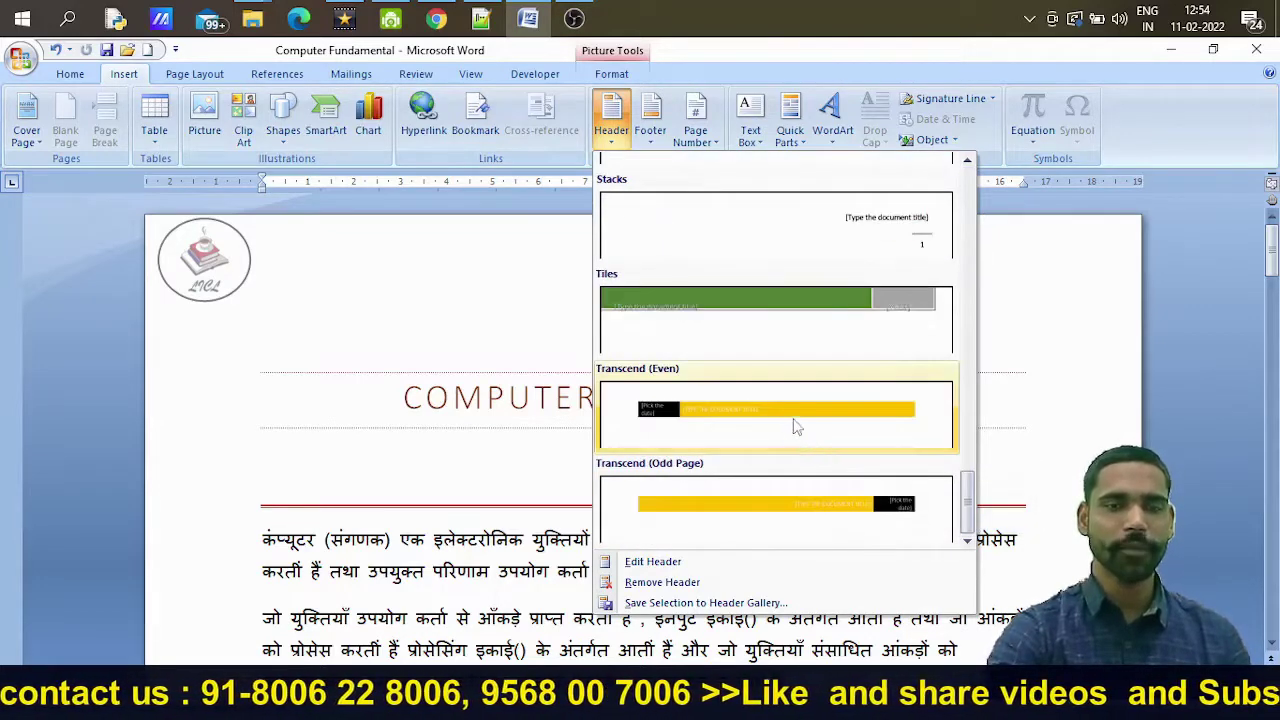
{"action": "scroll", "coordinate": [796, 425], "scroll_direction": "up", "scroll_amount": 14}
{"action": "scroll", "coordinate": [796, 425], "scroll_direction": "down", "scroll_amount": 8}
{"action": "scroll", "coordinate": [797, 440], "scroll_direction": "down", "scroll_amount": 6}
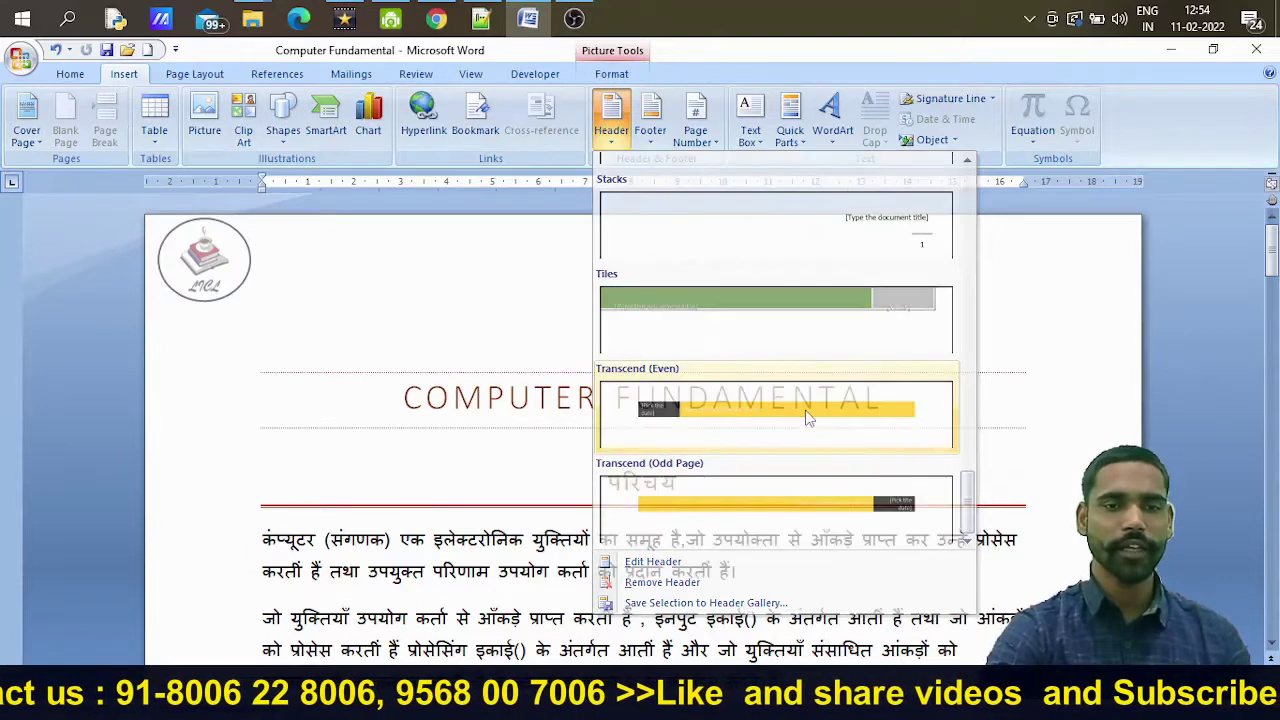
{"action": "left_click", "coordinate": [803, 414]}
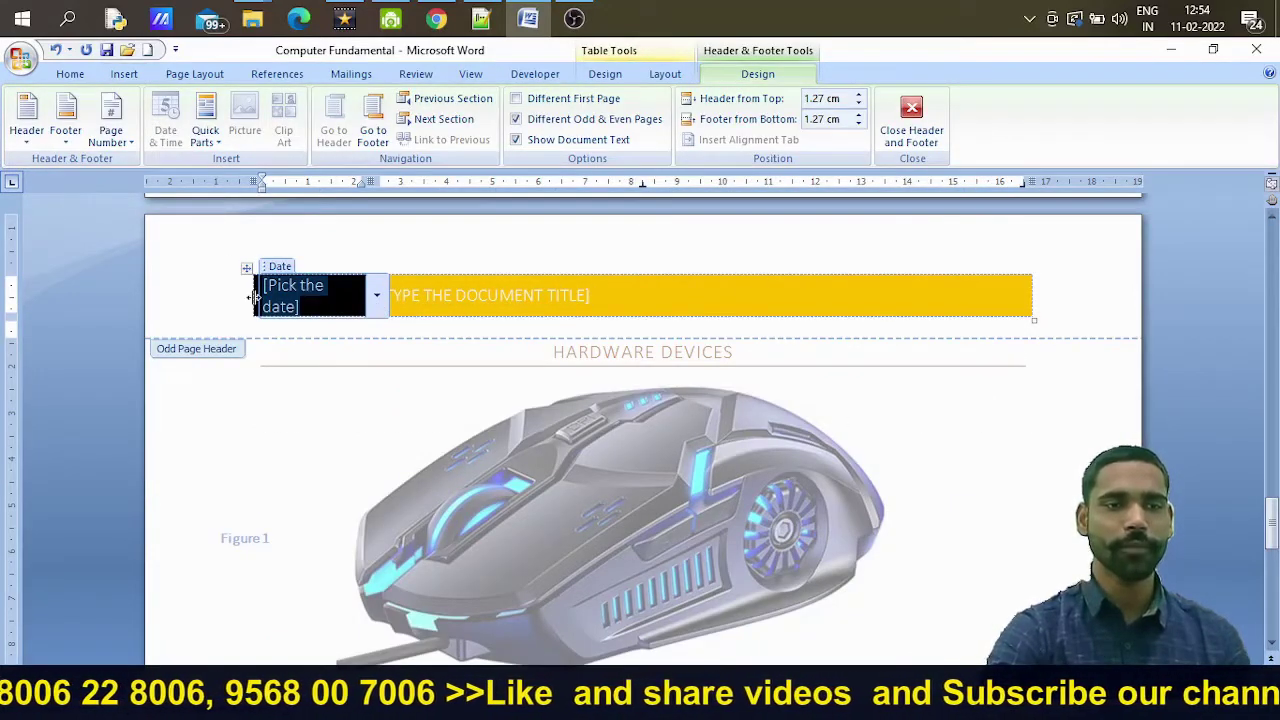
Set the header date to today, February 11, 2022, and enter THE MOUSE as the title.
{"action": "left_click", "coordinate": [376, 297]}
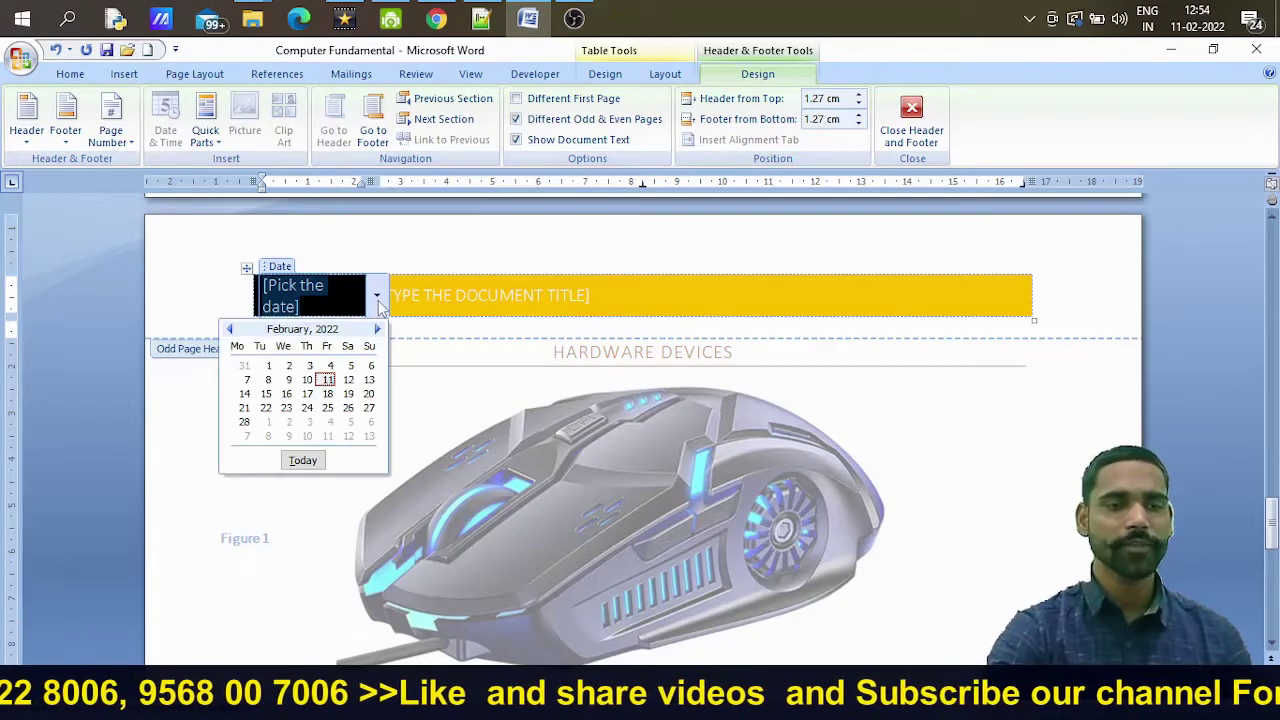
{"action": "left_click", "coordinate": [303, 461]}
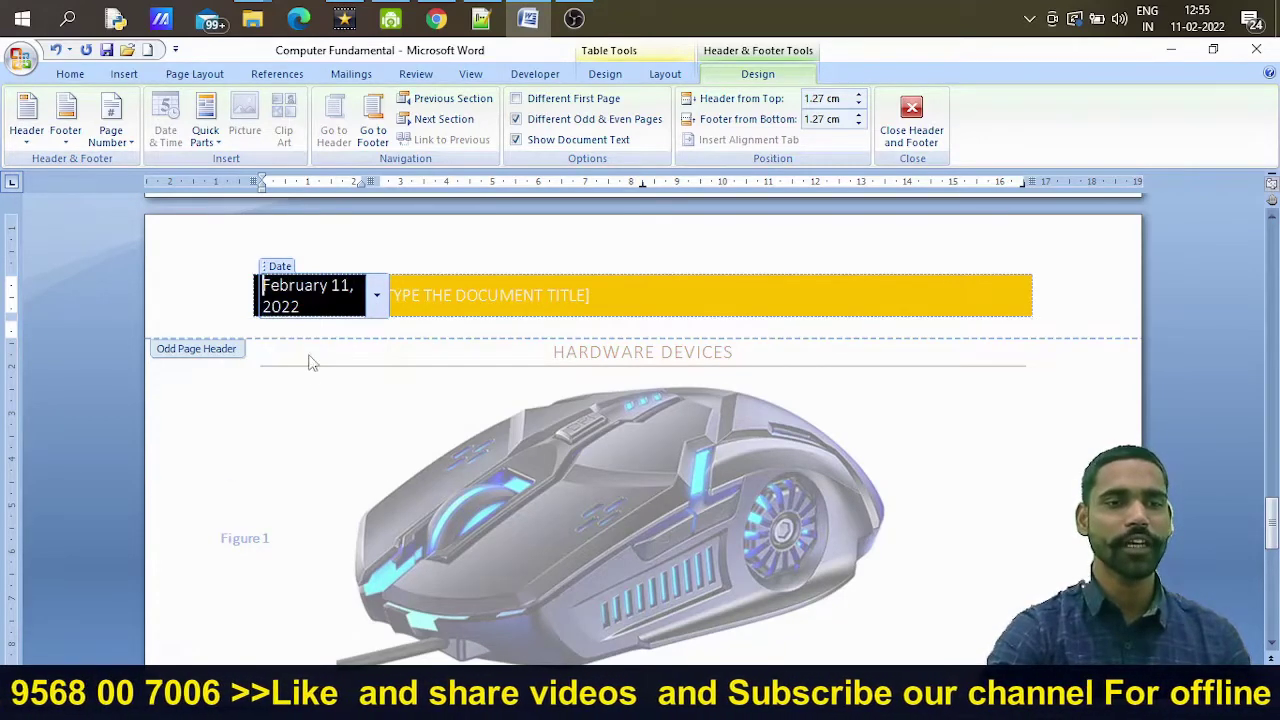
{"action": "left_click", "coordinate": [495, 298]}
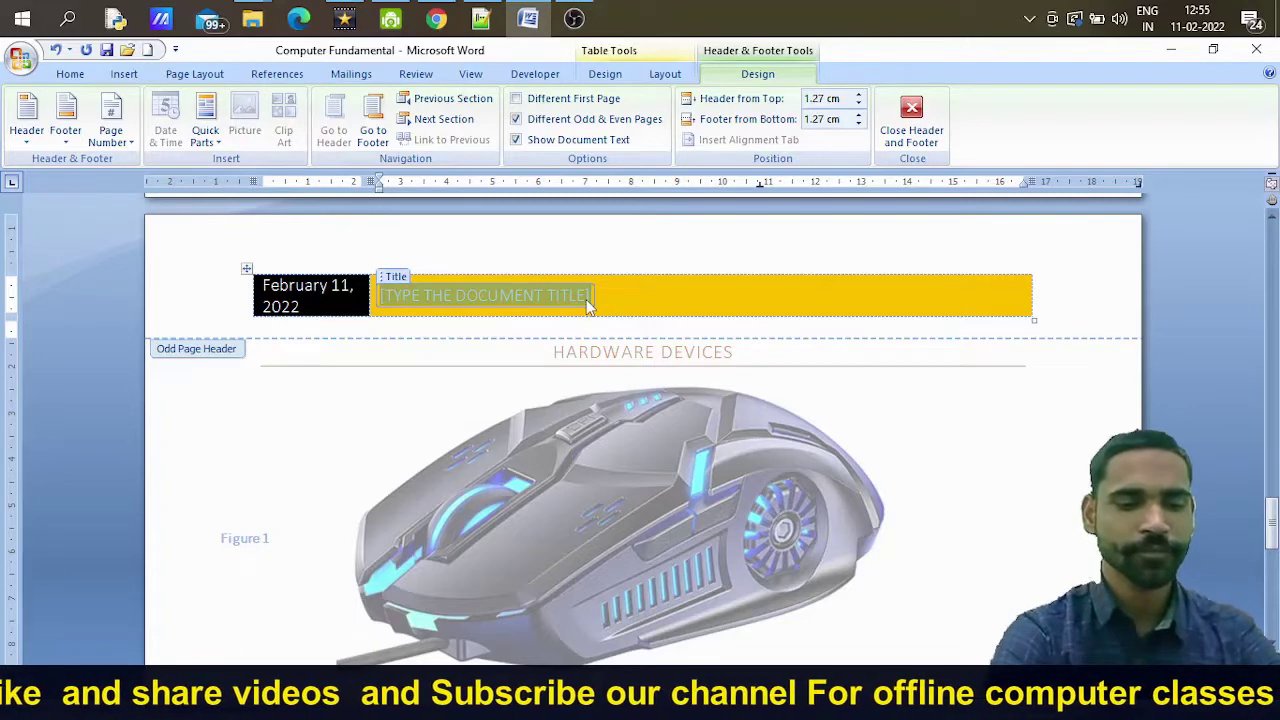
{"action": "type", "text": "THE M"}
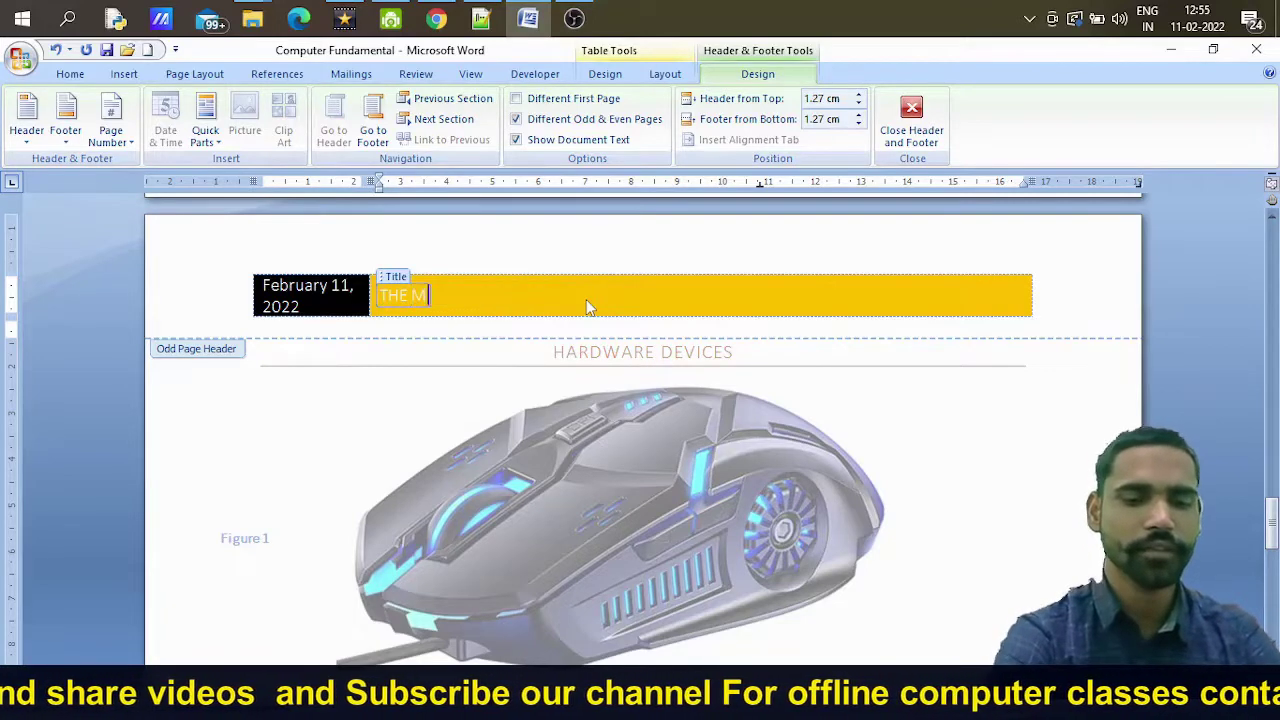
{"action": "type", "text": "OUSE"}
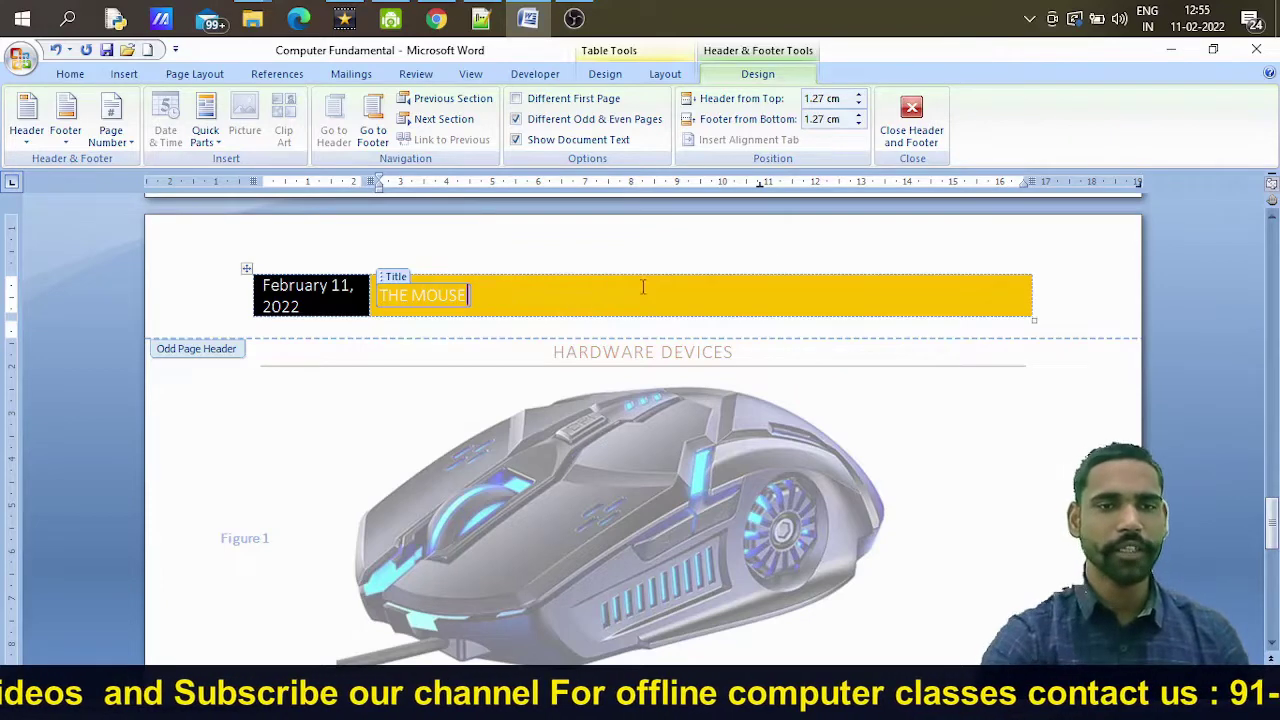
Close the header and check that THE MOUSE header appears on the pages.
{"action": "left_click", "coordinate": [911, 128]}
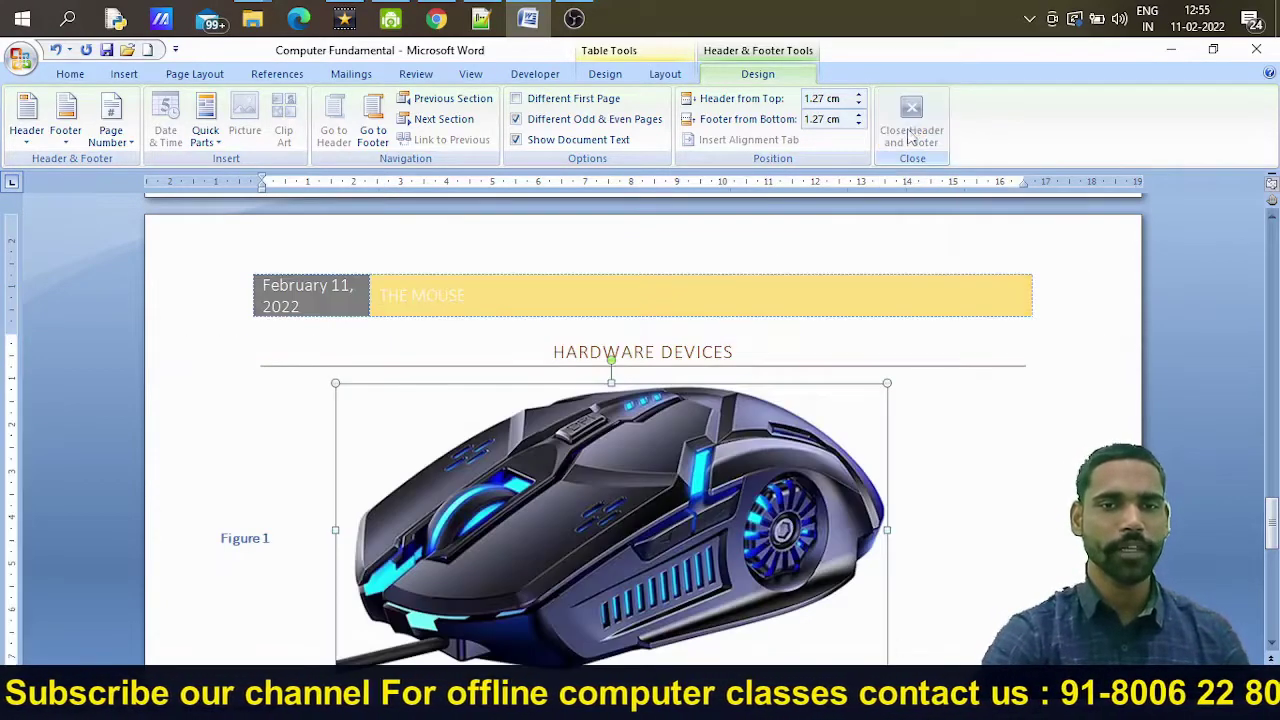
{"action": "scroll", "coordinate": [563, 295], "scroll_direction": "down", "scroll_amount": 10}
{"action": "scroll", "coordinate": [566, 295], "scroll_direction": "down", "scroll_amount": 10}
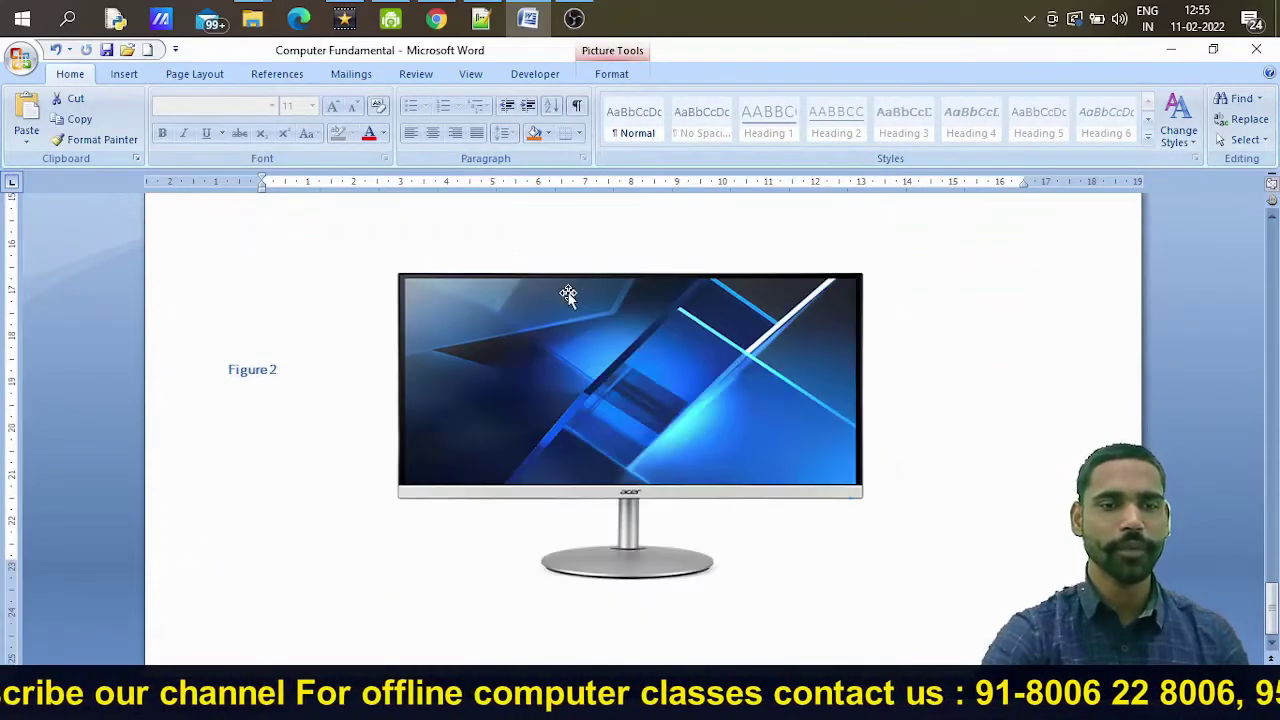
{"action": "scroll", "coordinate": [567, 295], "scroll_direction": "up", "scroll_amount": 5}
{"action": "scroll", "coordinate": [567, 295], "scroll_direction": "up", "scroll_amount": 5}
{"action": "scroll", "coordinate": [567, 295], "scroll_direction": "up", "scroll_amount": 5}
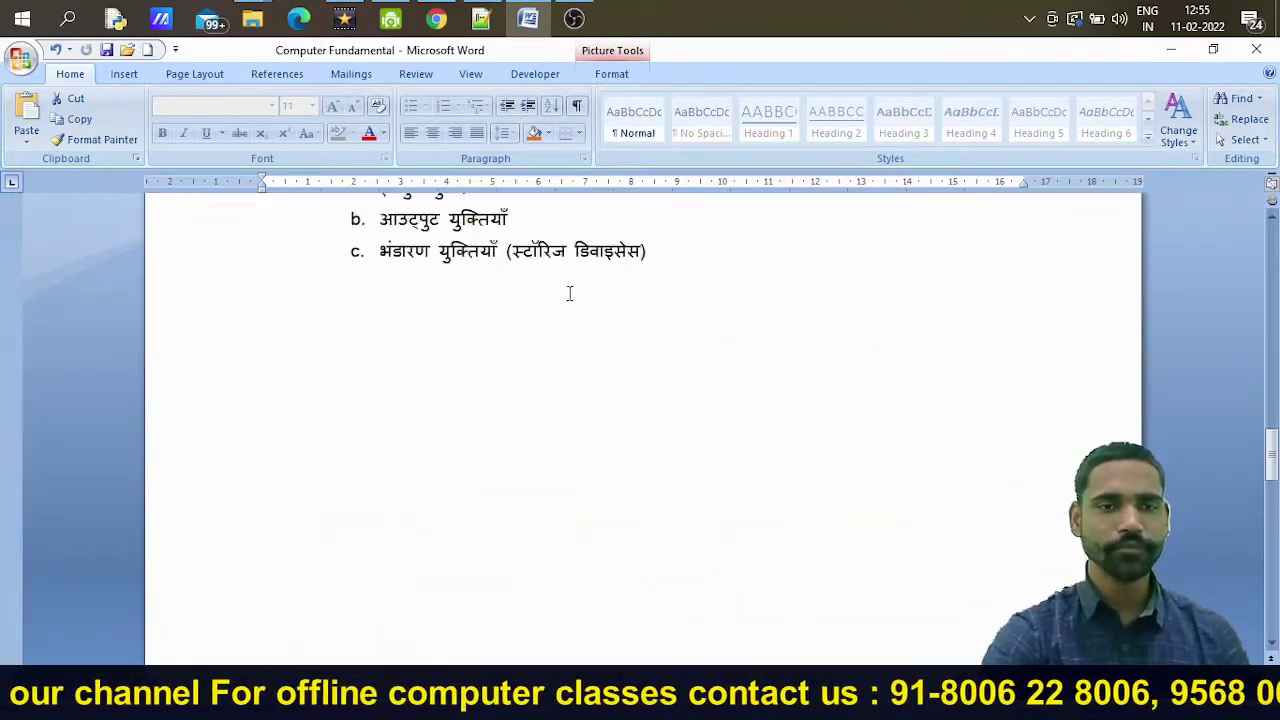
{"action": "scroll", "coordinate": [567, 293], "scroll_direction": "up", "scroll_amount": 3}
{"action": "scroll", "coordinate": [567, 295], "scroll_direction": "up", "scroll_amount": 5}
{"action": "scroll", "coordinate": [567, 298], "scroll_direction": "up", "scroll_amount": 5}
{"action": "scroll", "coordinate": [567, 298], "scroll_direction": "up", "scroll_amount": 5}
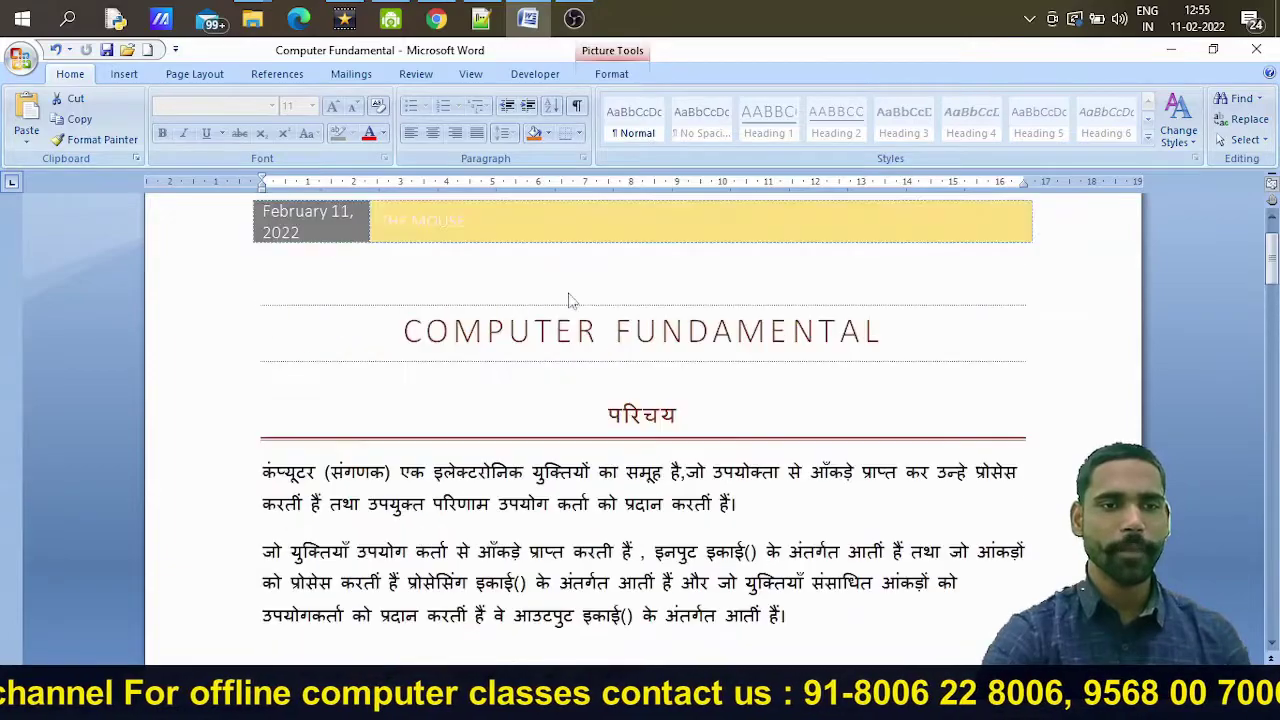
{"action": "scroll", "coordinate": [540, 305], "scroll_direction": "up", "scroll_amount": 1}
{"action": "scroll", "coordinate": [510, 312], "scroll_direction": "down", "scroll_amount": 2}
{"action": "scroll", "coordinate": [440, 308], "scroll_direction": "down", "scroll_amount": 5}
{"action": "scroll", "coordinate": [440, 308], "scroll_direction": "down", "scroll_amount": 1}
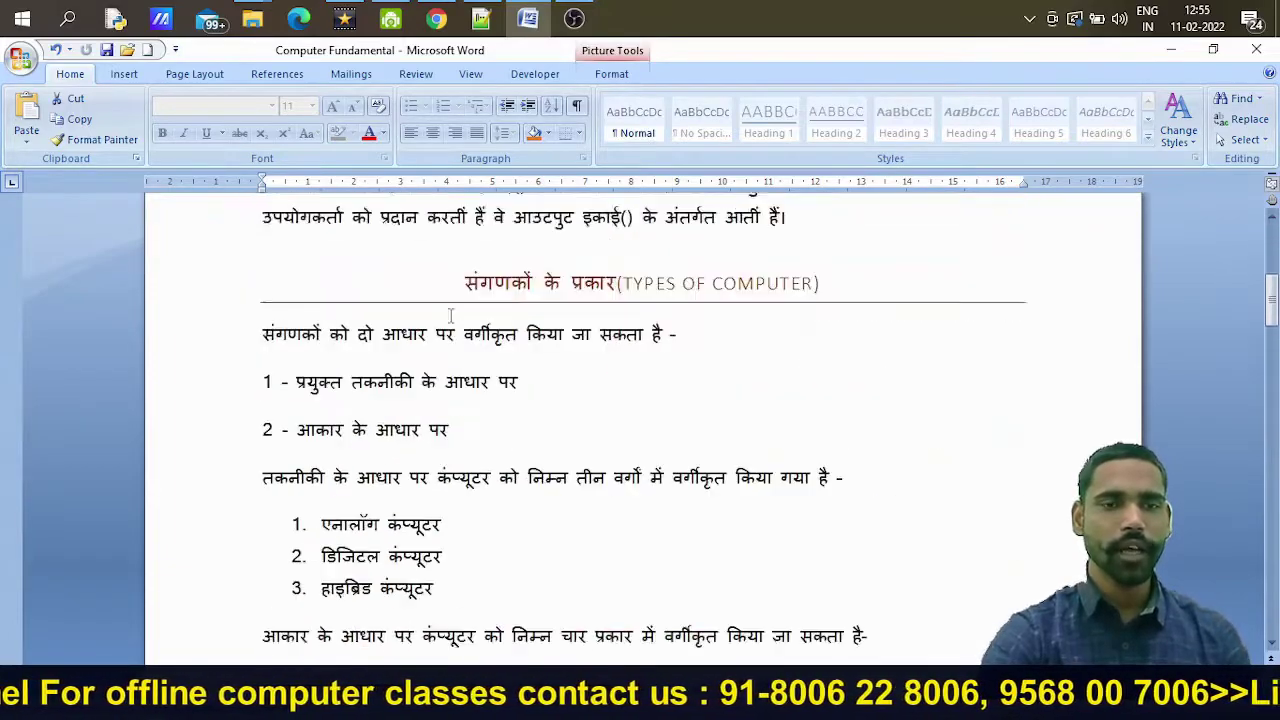
{"action": "scroll", "coordinate": [450, 315], "scroll_direction": "down", "scroll_amount": 5}
{"action": "scroll", "coordinate": [453, 317], "scroll_direction": "down", "scroll_amount": 5}
Bring up the Picture Tools Format options for the mouse picture.
{"action": "scroll", "coordinate": [453, 317], "scroll_direction": "up", "scroll_amount": 5}
{"action": "scroll", "coordinate": [455, 320], "scroll_direction": "up", "scroll_amount": 5}
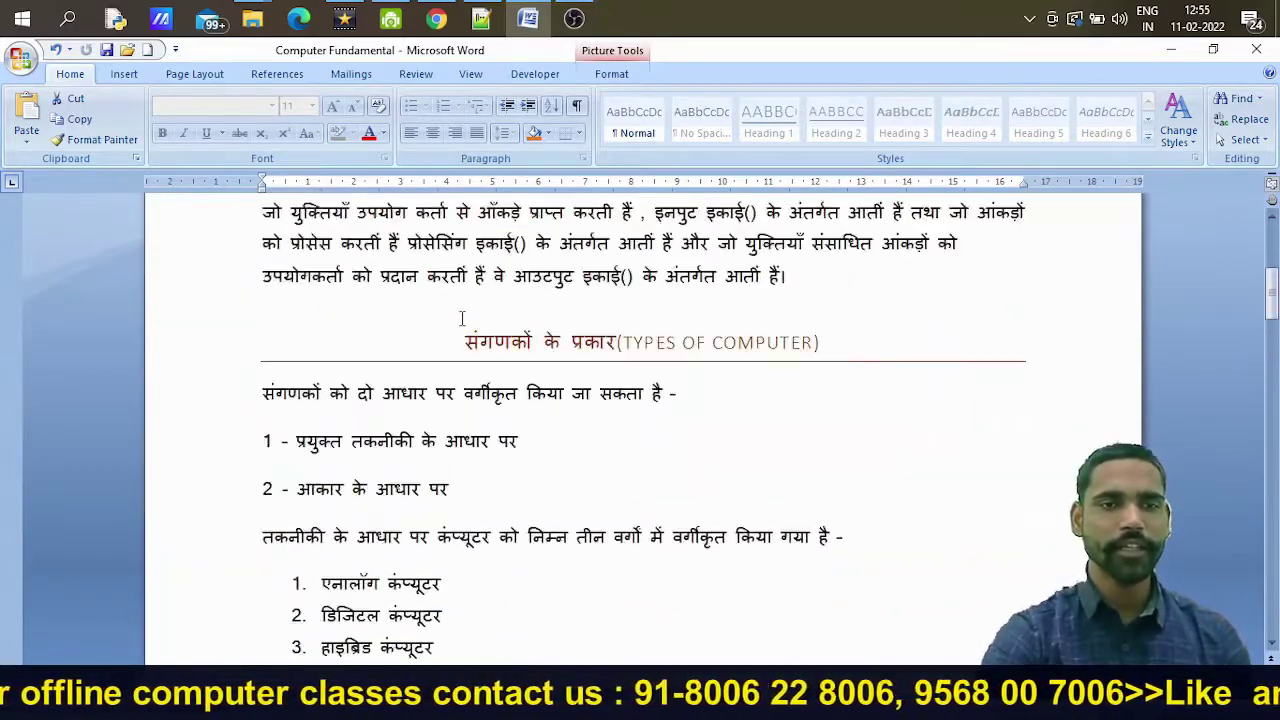
{"action": "scroll", "coordinate": [461, 326], "scroll_direction": "up", "scroll_amount": 8}
{"action": "scroll", "coordinate": [500, 330], "scroll_direction": "down", "scroll_amount": 5}
{"action": "scroll", "coordinate": [503, 334], "scroll_direction": "down", "scroll_amount": 5}
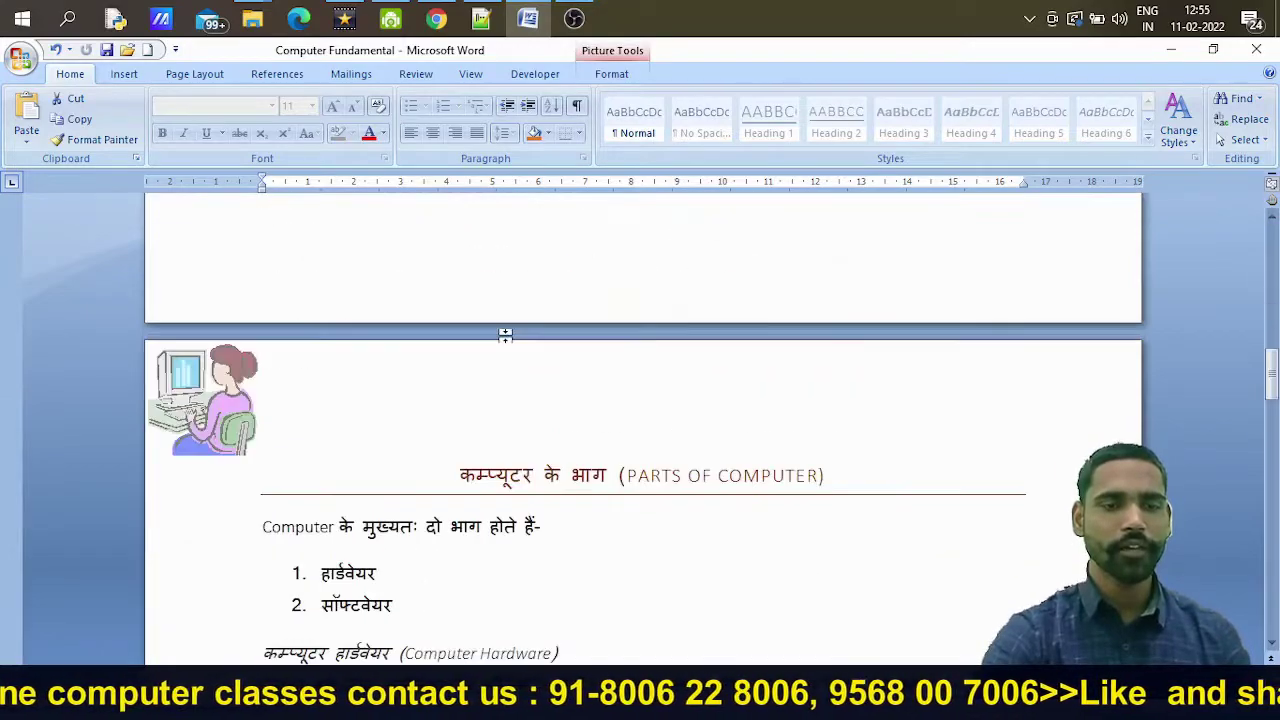
{"action": "scroll", "coordinate": [503, 334], "scroll_direction": "down", "scroll_amount": 5}
{"action": "scroll", "coordinate": [500, 338], "scroll_direction": "down", "scroll_amount": 3}
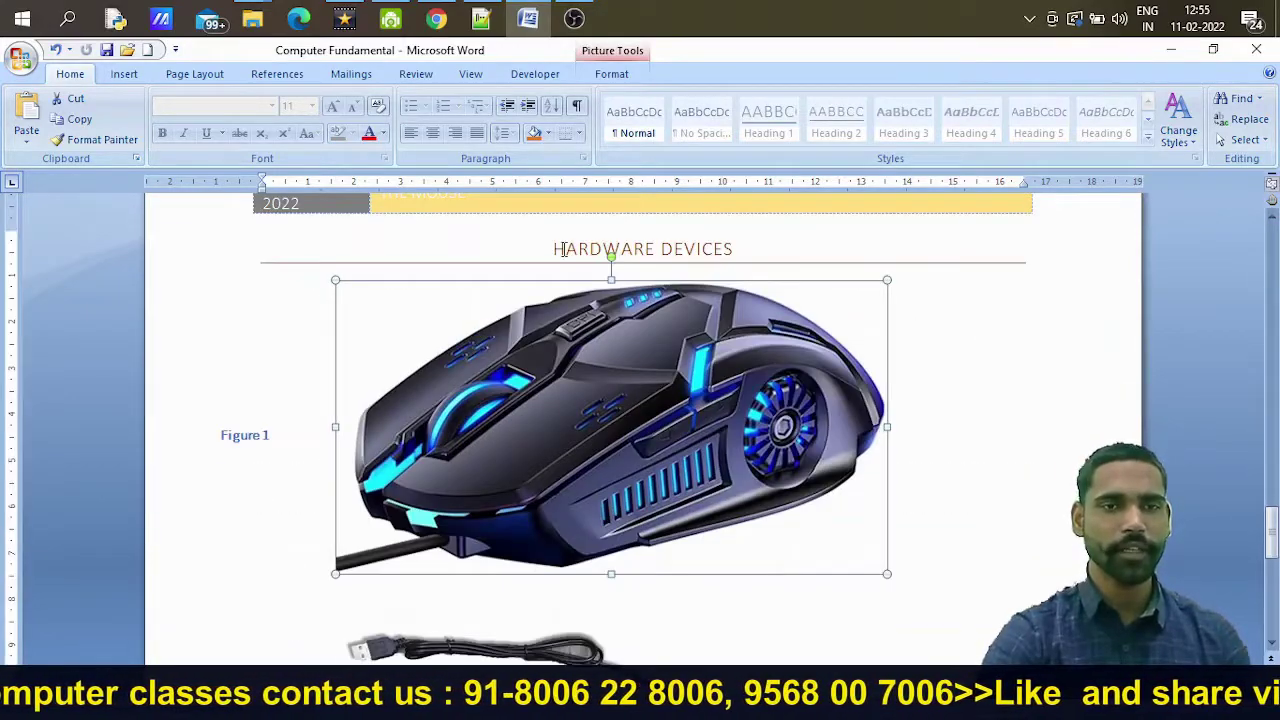
{"action": "scroll", "coordinate": [563, 249], "scroll_direction": "up", "scroll_amount": 5}
{"action": "scroll", "coordinate": [563, 249], "scroll_direction": "up", "scroll_amount": 5}
{"action": "scroll", "coordinate": [563, 250], "scroll_direction": "up", "scroll_amount": 5}
{"action": "scroll", "coordinate": [565, 258], "scroll_direction": "up", "scroll_amount": 5}
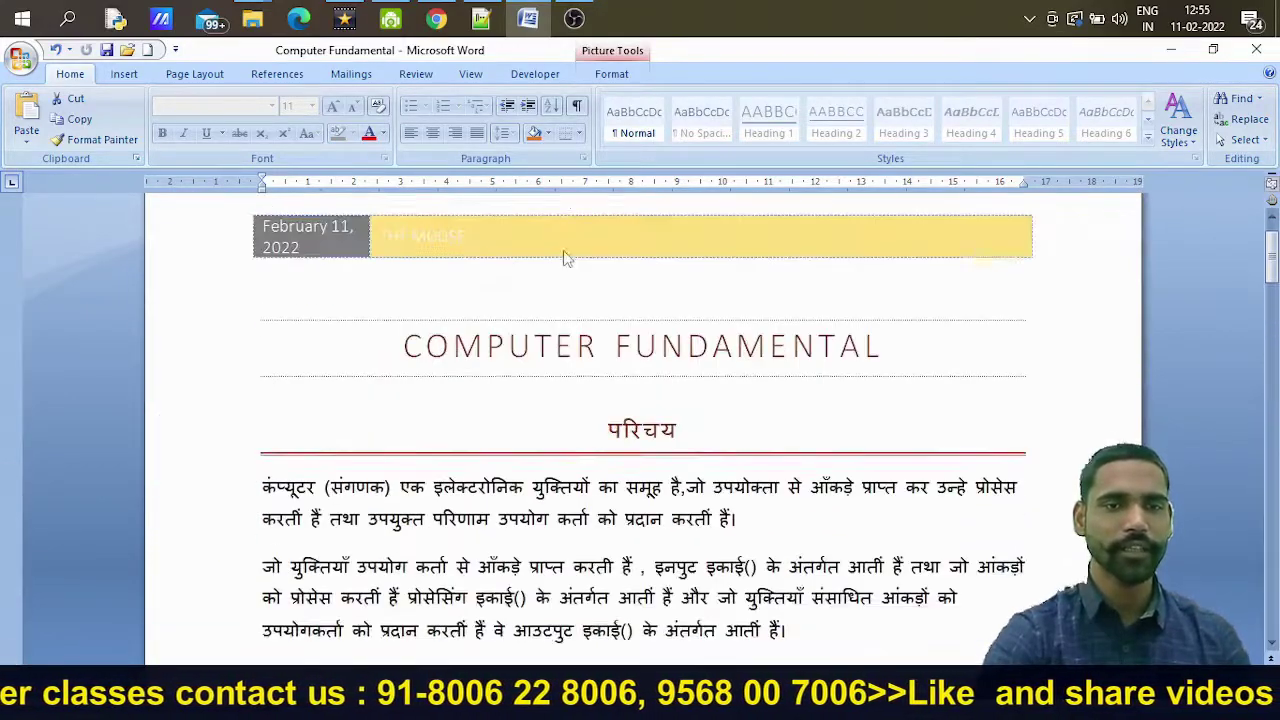
{"action": "scroll", "coordinate": [563, 258], "scroll_direction": "up", "scroll_amount": 1}
{"action": "left_click", "coordinate": [609, 75]}
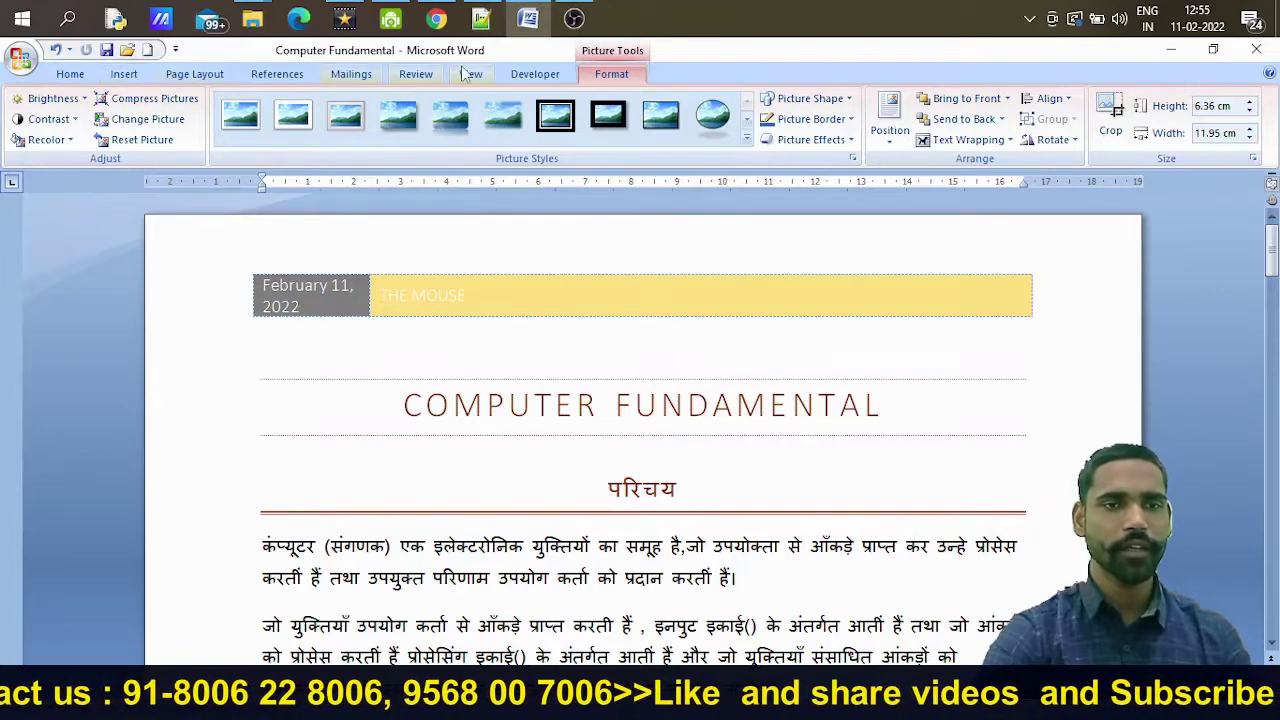
Insert the Alphabet design from the Header gallery.
{"action": "left_click", "coordinate": [126, 78]}
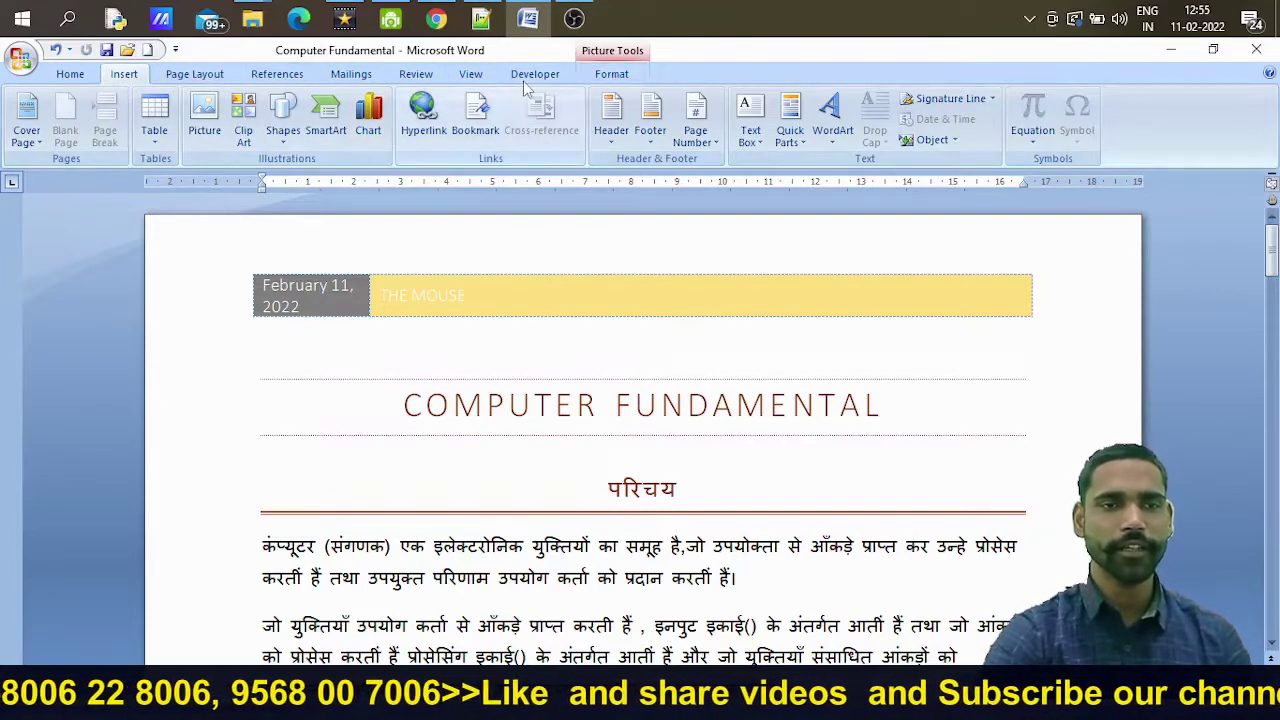
{"action": "left_click", "coordinate": [611, 110]}
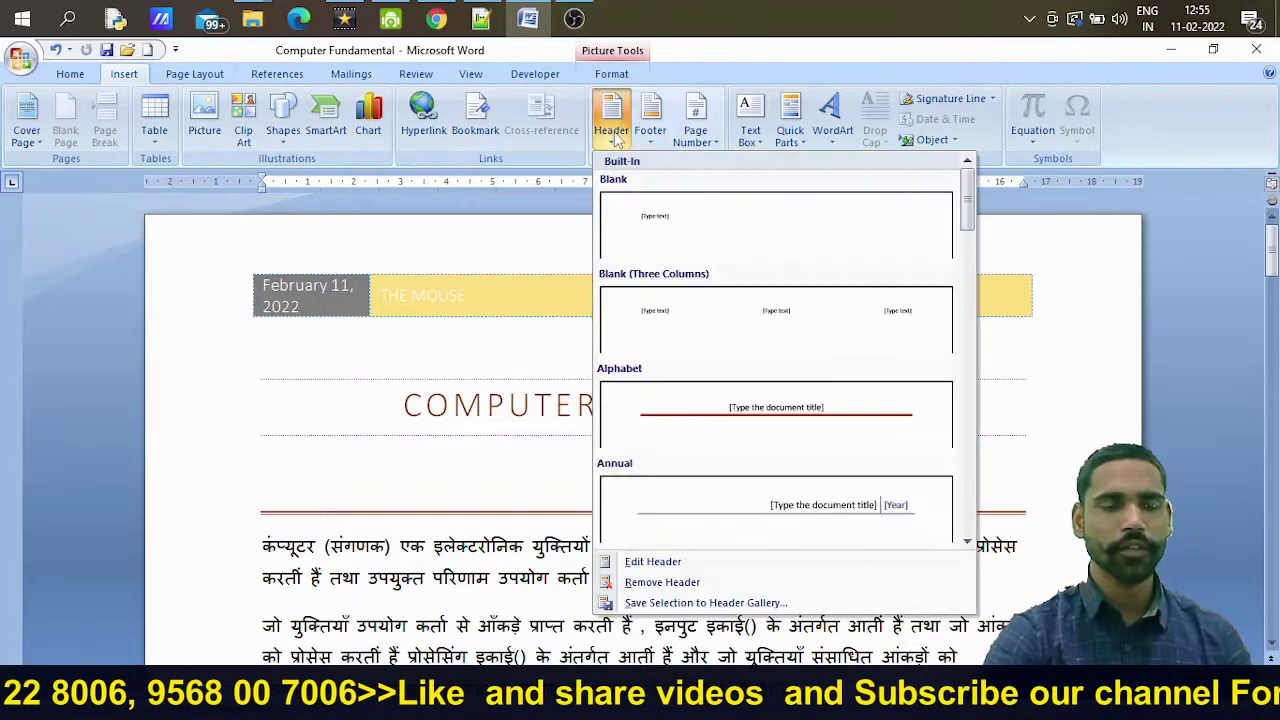
{"action": "left_click", "coordinate": [788, 414]}
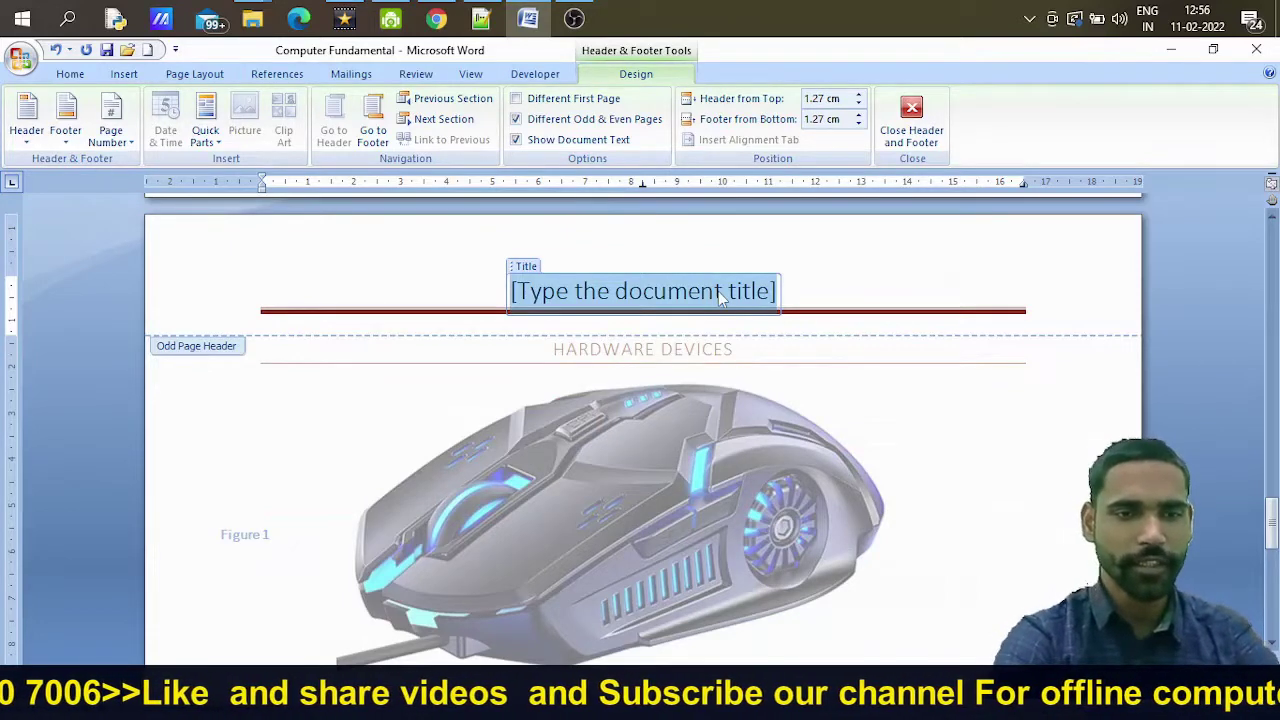
Enter 'Computer Fundamenatal' as the Alphabet header's title, then deselect it.
{"action": "type", "text": "Comp"}
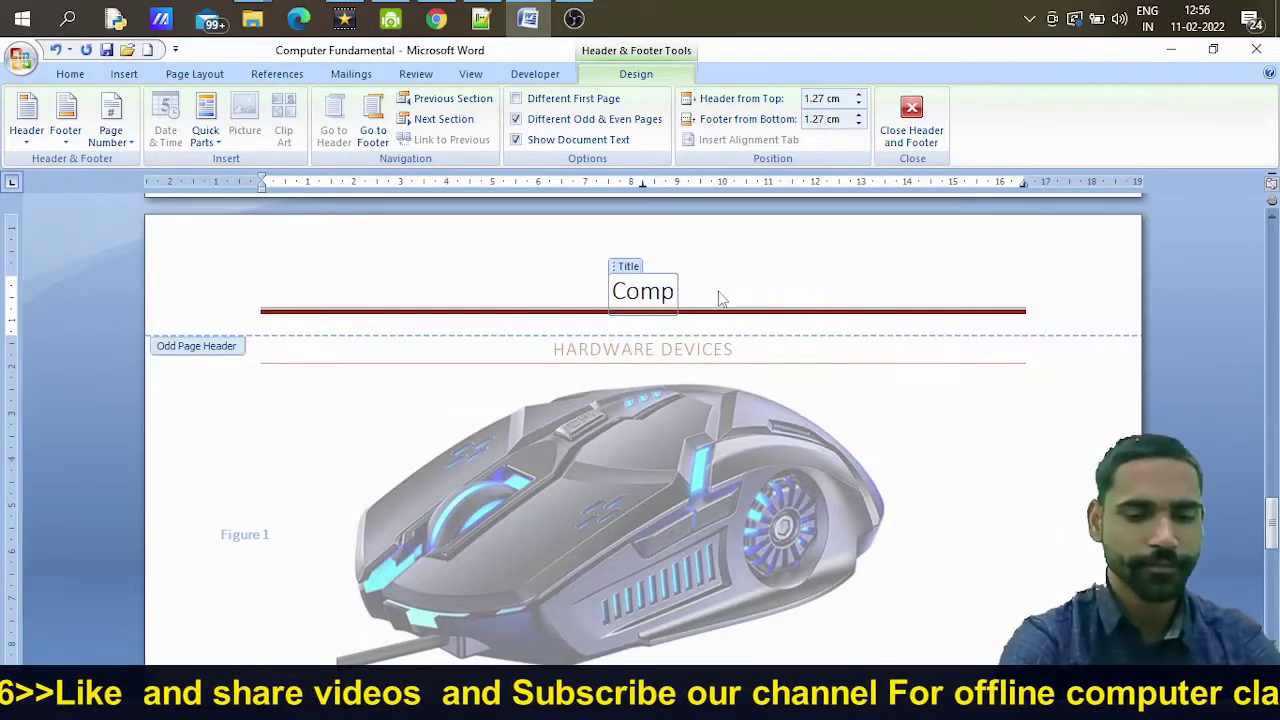
{"action": "type", "text": "uter Fun"}
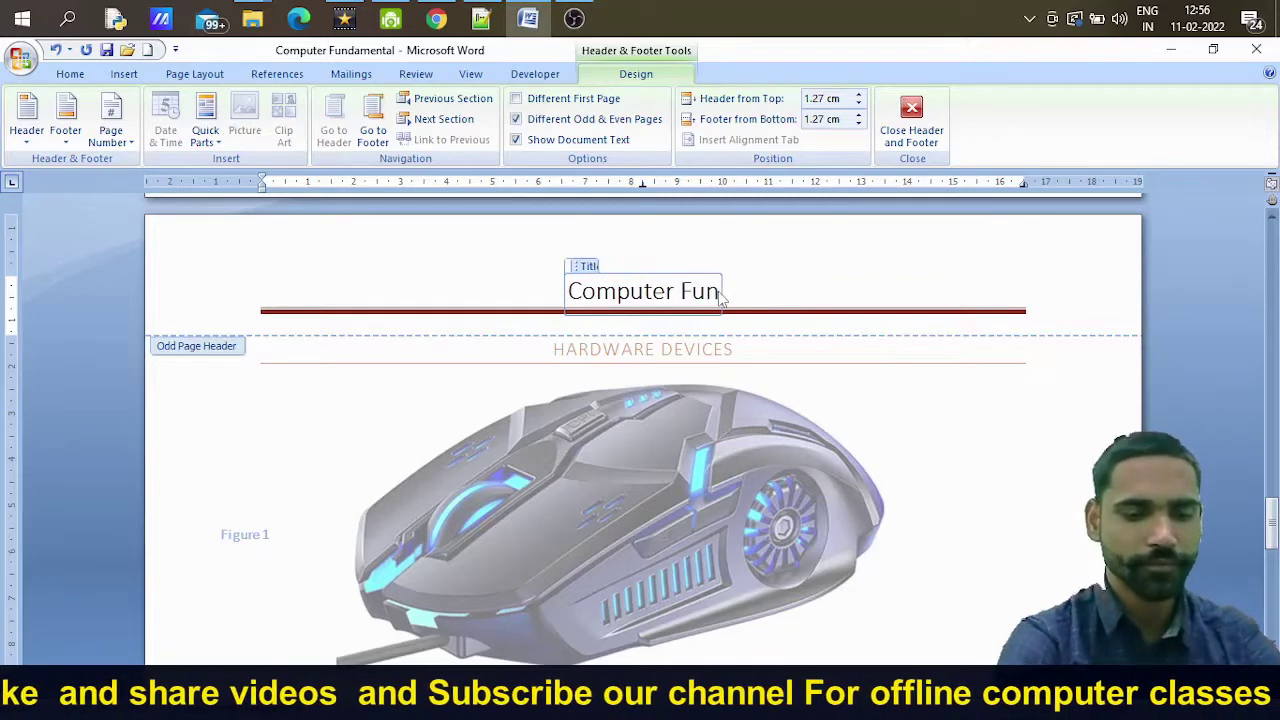
{"action": "type", "text": "damenata"}
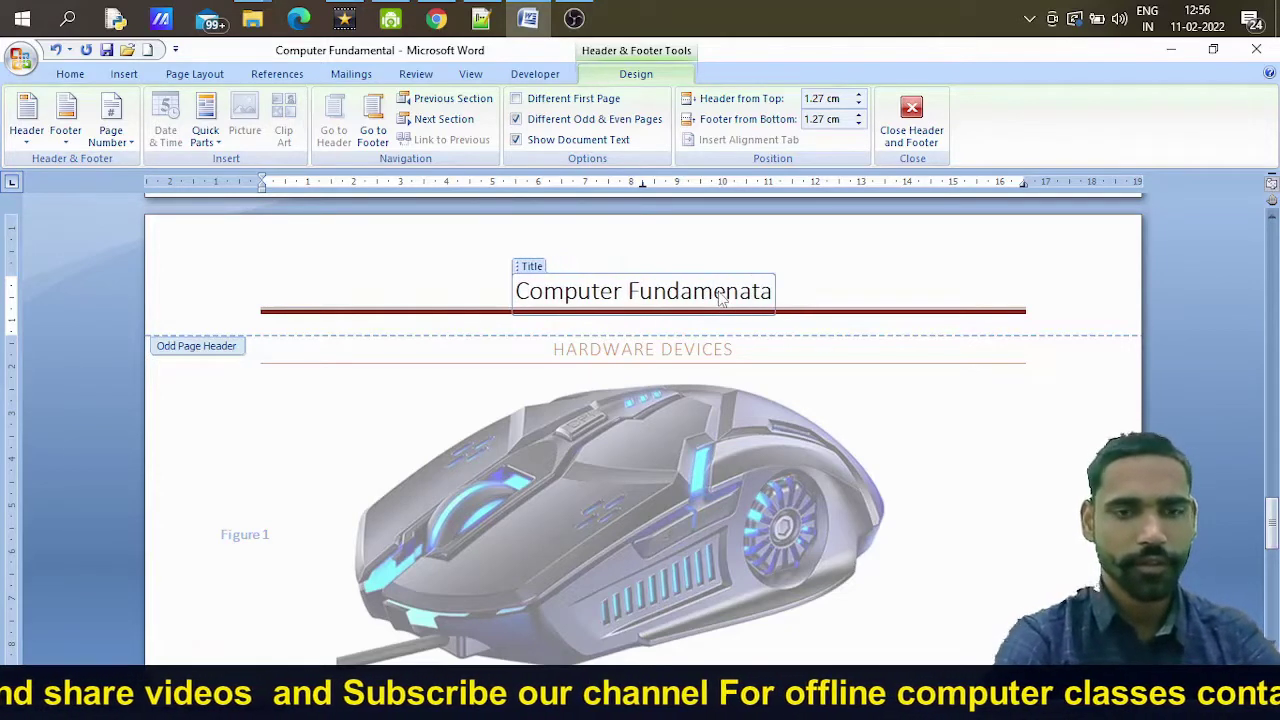
{"action": "type", "text": "l"}
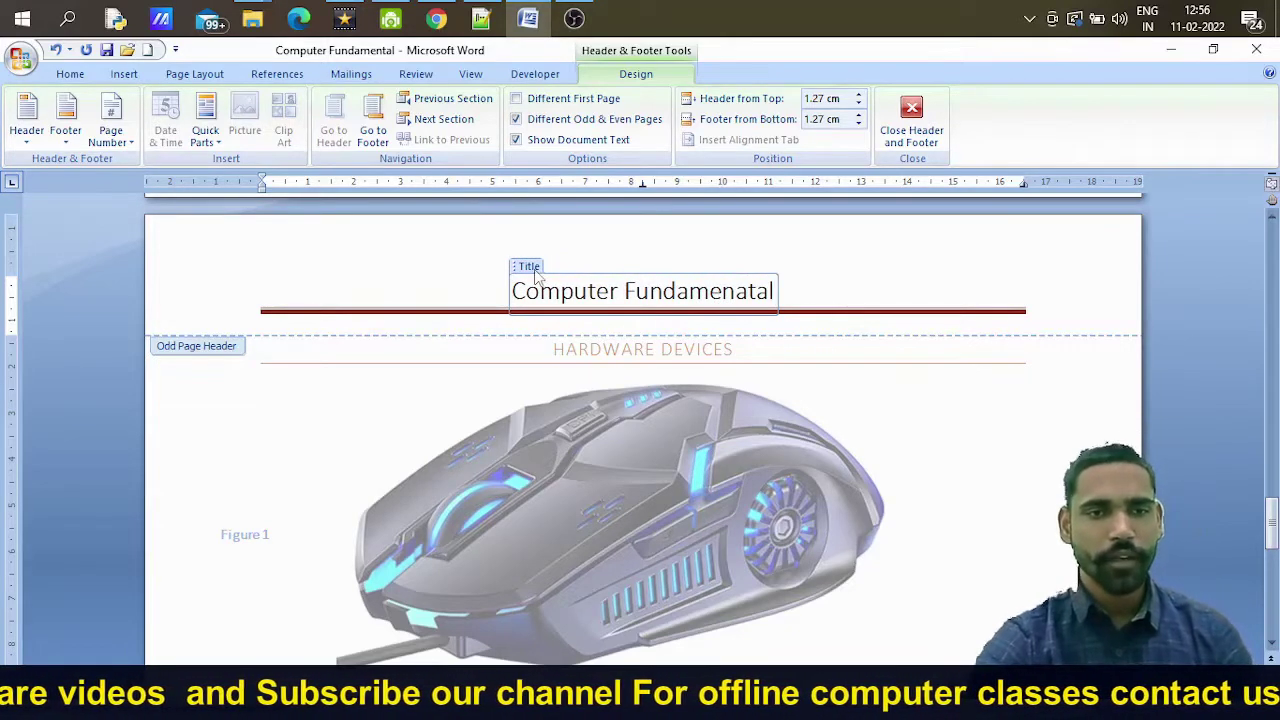
{"action": "left_click", "coordinate": [532, 268]}
{"action": "left_click", "coordinate": [795, 286]}
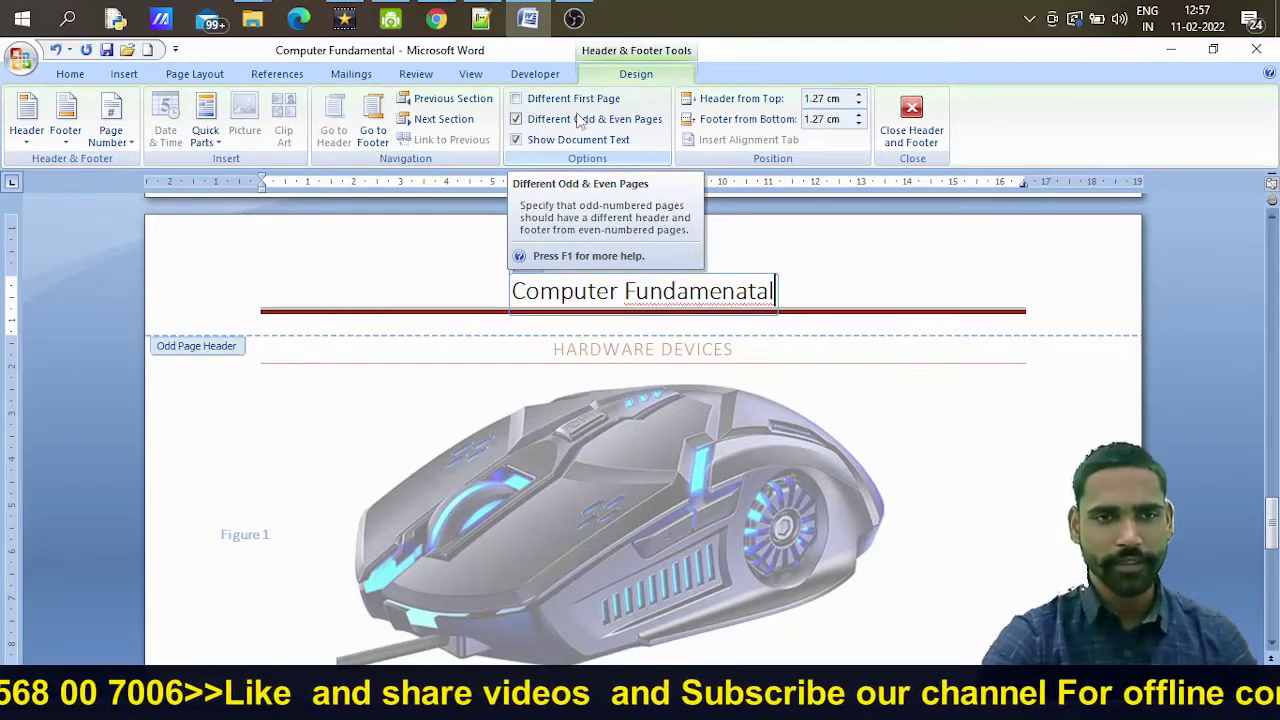
Turn off Different Odd & Even Pages, toggle Show Document Text off and on, and close the header.
{"action": "left_click", "coordinate": [517, 120]}
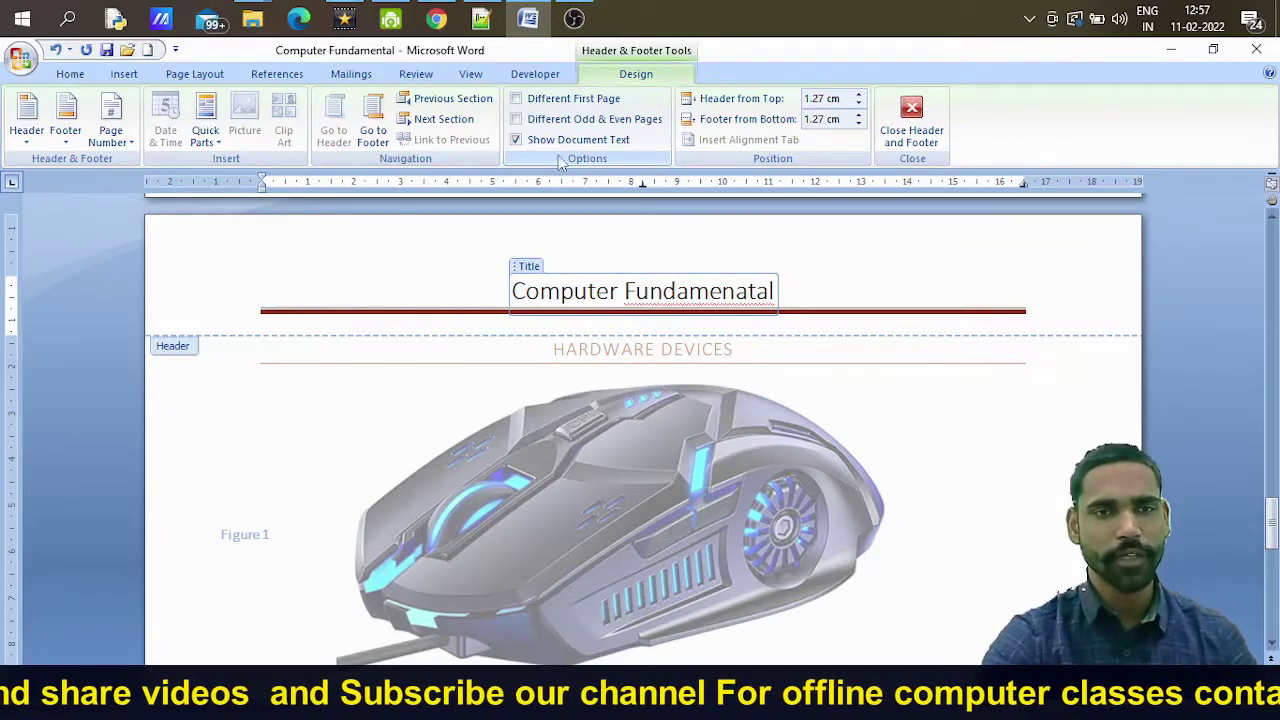
{"action": "left_click", "coordinate": [517, 140]}
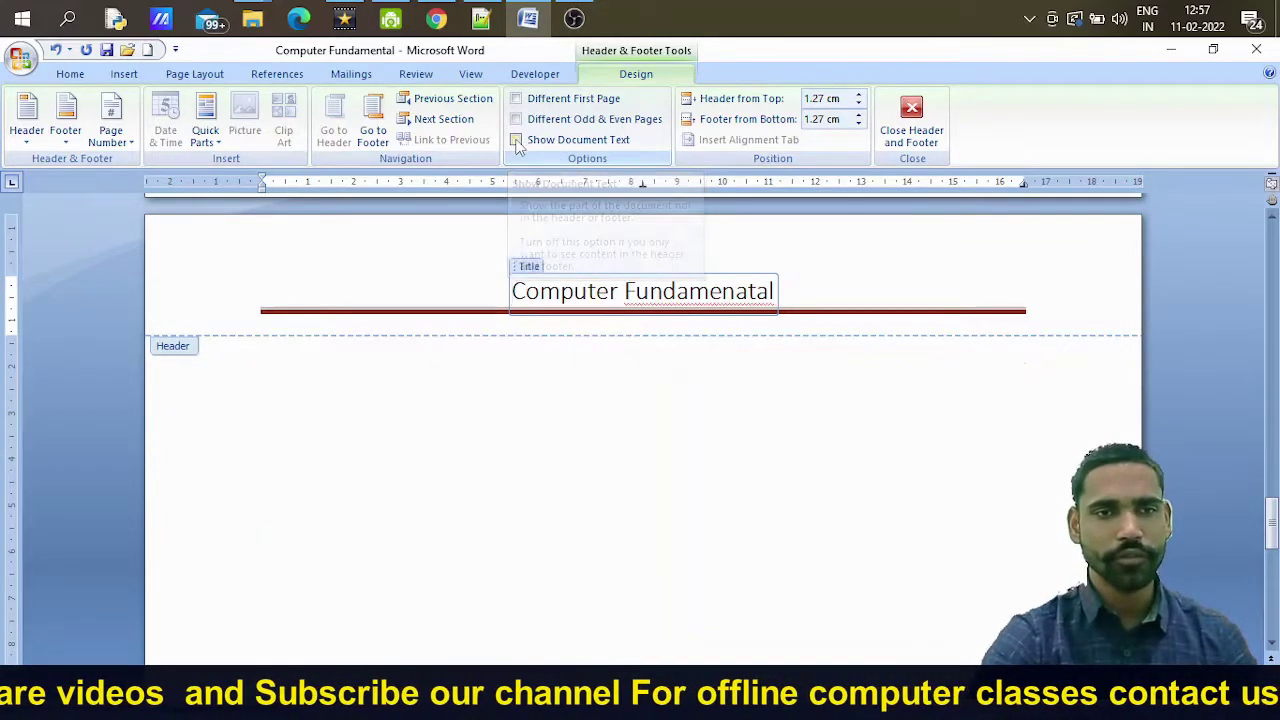
{"action": "left_click", "coordinate": [516, 140]}
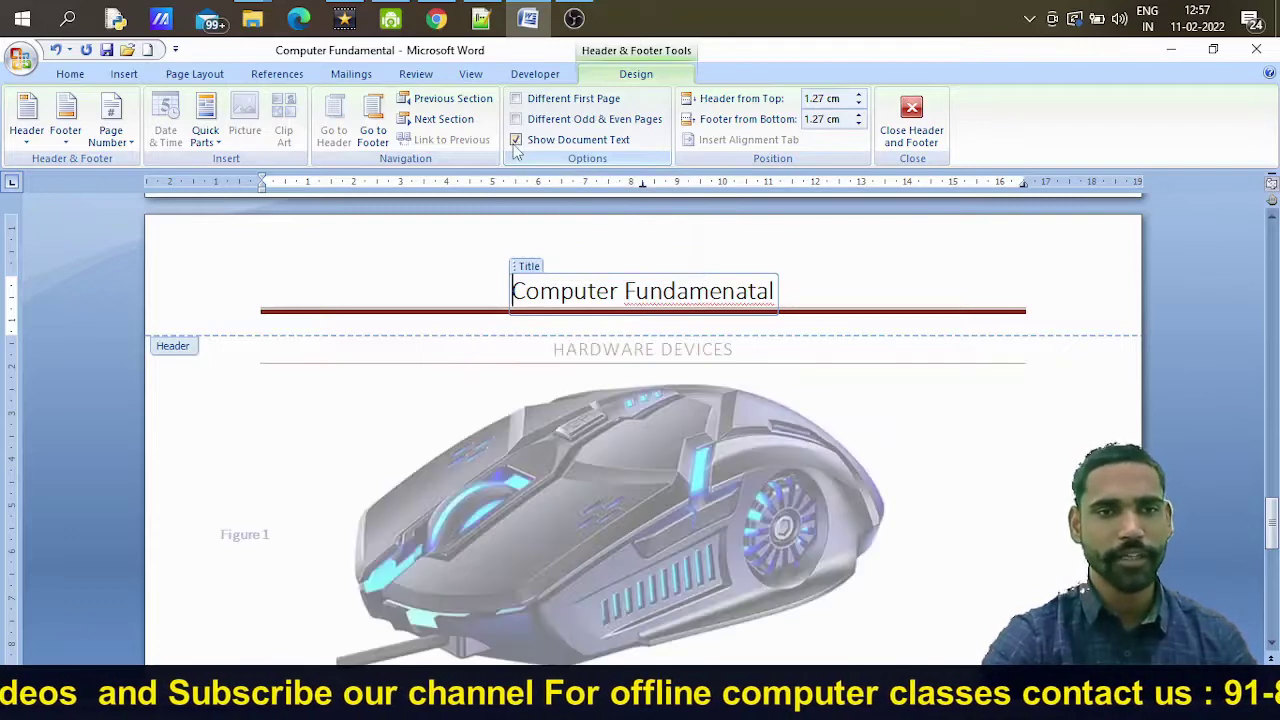
{"action": "left_click", "coordinate": [912, 110]}
Scroll through the pages to confirm the Computer Fundamenatal header appears on each one.
{"action": "scroll", "coordinate": [688, 300], "scroll_direction": "down", "scroll_amount": 5}
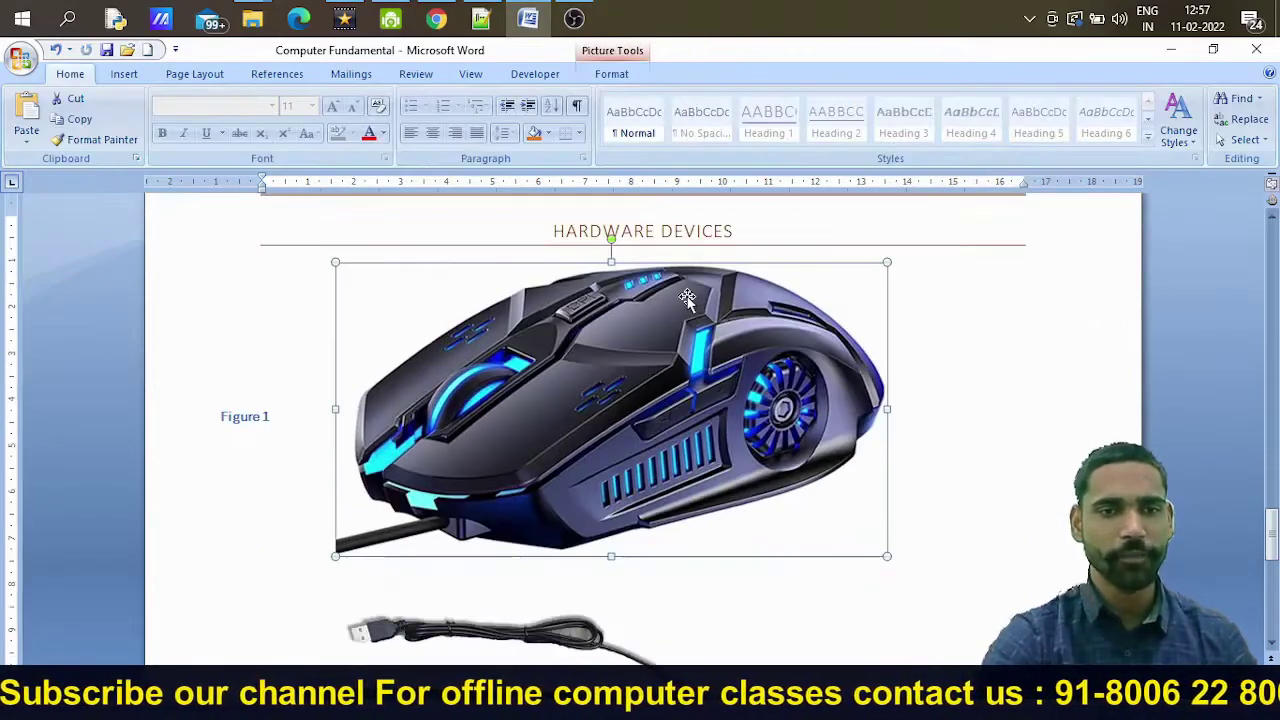
{"action": "scroll", "coordinate": [688, 300], "scroll_direction": "down", "scroll_amount": 5}
{"action": "scroll", "coordinate": [688, 300], "scroll_direction": "down", "scroll_amount": 5}
{"action": "scroll", "coordinate": [687, 298], "scroll_direction": "up", "scroll_amount": 5}
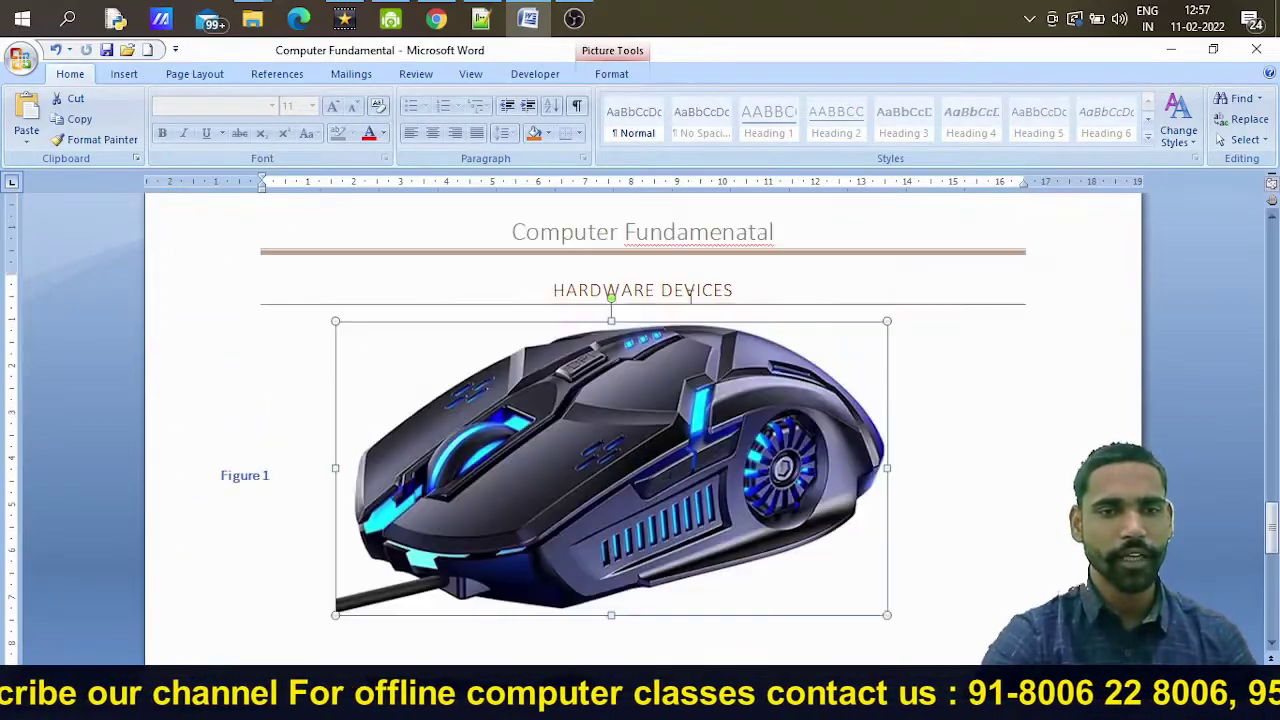
{"action": "scroll", "coordinate": [687, 298], "scroll_direction": "up", "scroll_amount": 5}
{"action": "scroll", "coordinate": [687, 298], "scroll_direction": "up", "scroll_amount": 5}
{"action": "scroll", "coordinate": [690, 298], "scroll_direction": "up", "scroll_amount": 5}
{"action": "scroll", "coordinate": [690, 297], "scroll_direction": "up", "scroll_amount": 3}
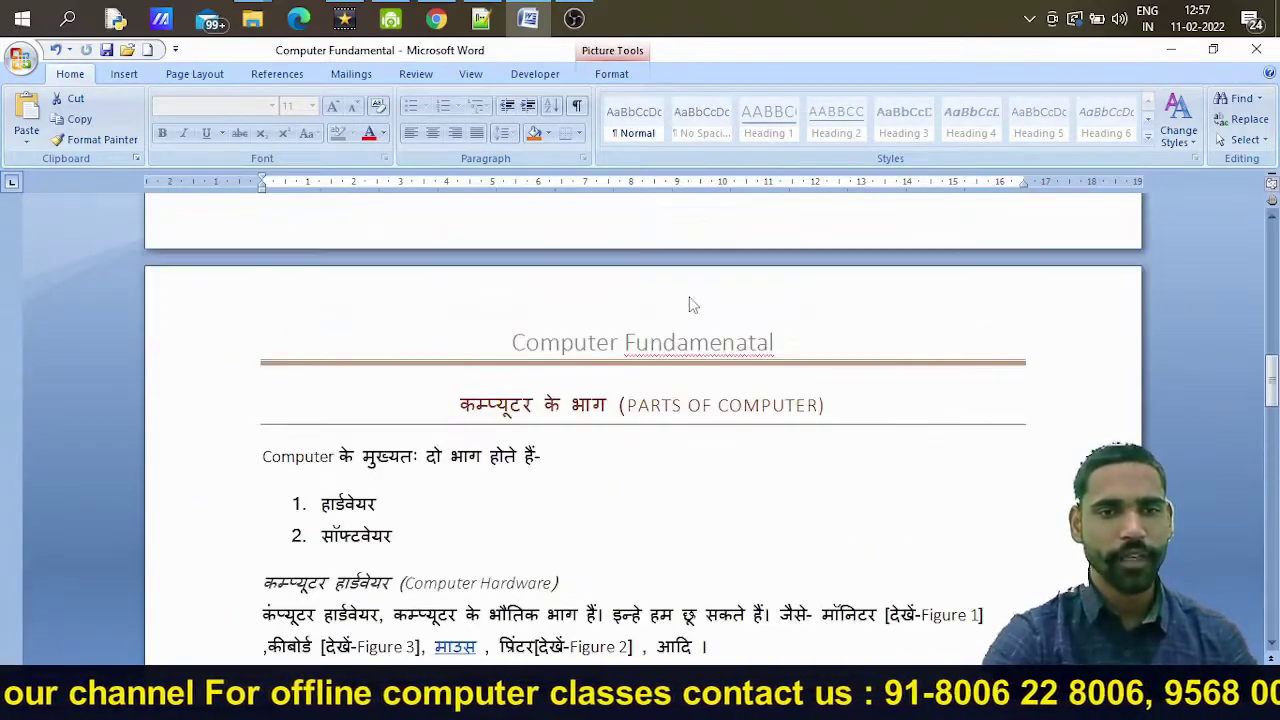
{"action": "scroll", "coordinate": [690, 297], "scroll_direction": "up", "scroll_amount": 3}
{"action": "scroll", "coordinate": [690, 300], "scroll_direction": "up", "scroll_amount": 10}
{"action": "scroll", "coordinate": [692, 305], "scroll_direction": "up", "scroll_amount": 5}
{"action": "scroll", "coordinate": [692, 305], "scroll_direction": "up", "scroll_amount": 1}
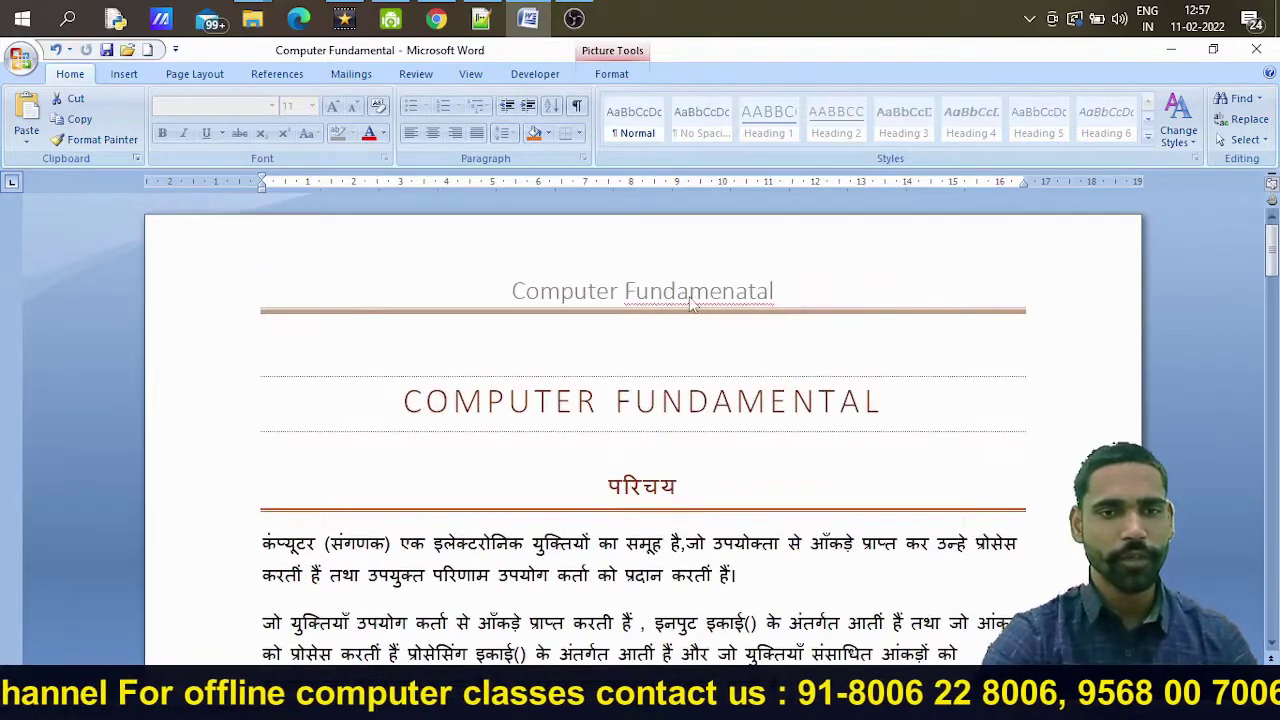
{"action": "scroll", "coordinate": [692, 305], "scroll_direction": "down", "scroll_amount": 5}
{"action": "scroll", "coordinate": [690, 297], "scroll_direction": "down", "scroll_amount": 5}
{"action": "scroll", "coordinate": [690, 297], "scroll_direction": "up", "scroll_amount": 3}
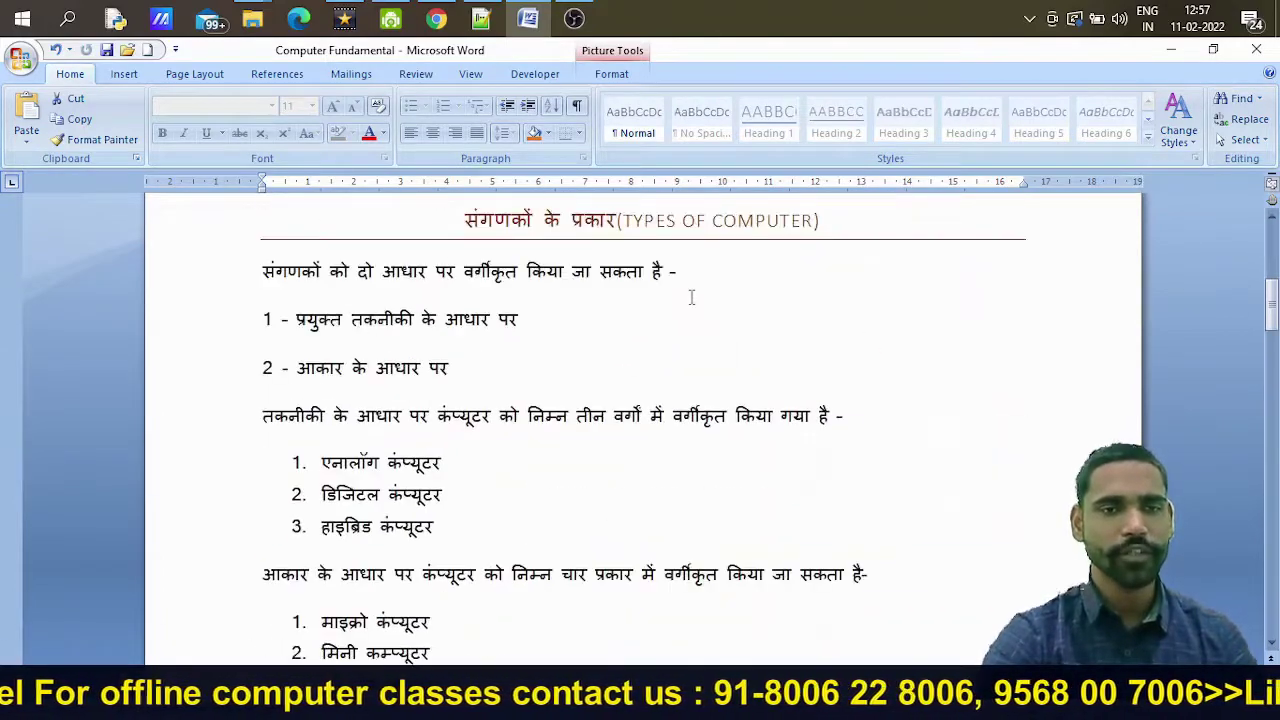
{"action": "scroll", "coordinate": [690, 297], "scroll_direction": "up", "scroll_amount": 2}
{"action": "scroll", "coordinate": [690, 297], "scroll_direction": "up", "scroll_amount": 5}
Reopen the header for editing and change 'Fundamenatal' to 'Fundamental' using the spelling suggestion.
{"action": "left_click", "coordinate": [124, 74]}
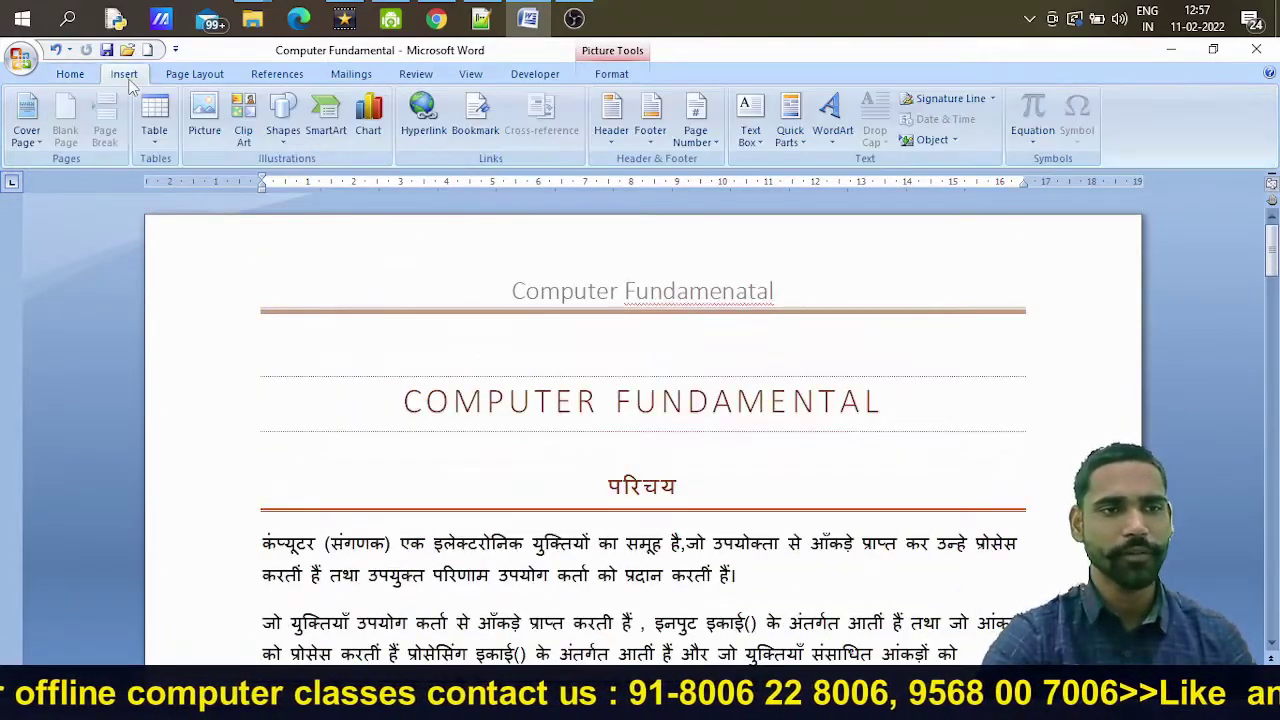
{"action": "left_click", "coordinate": [612, 118]}
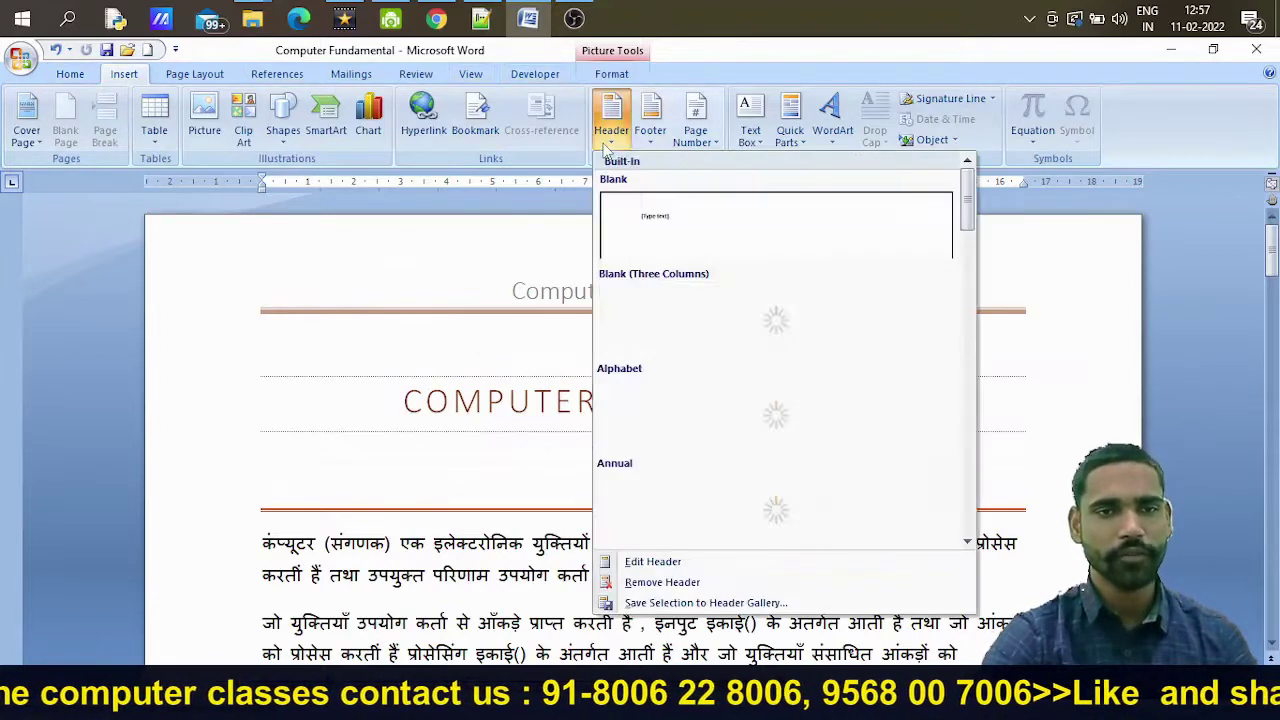
{"action": "left_click", "coordinate": [676, 566]}
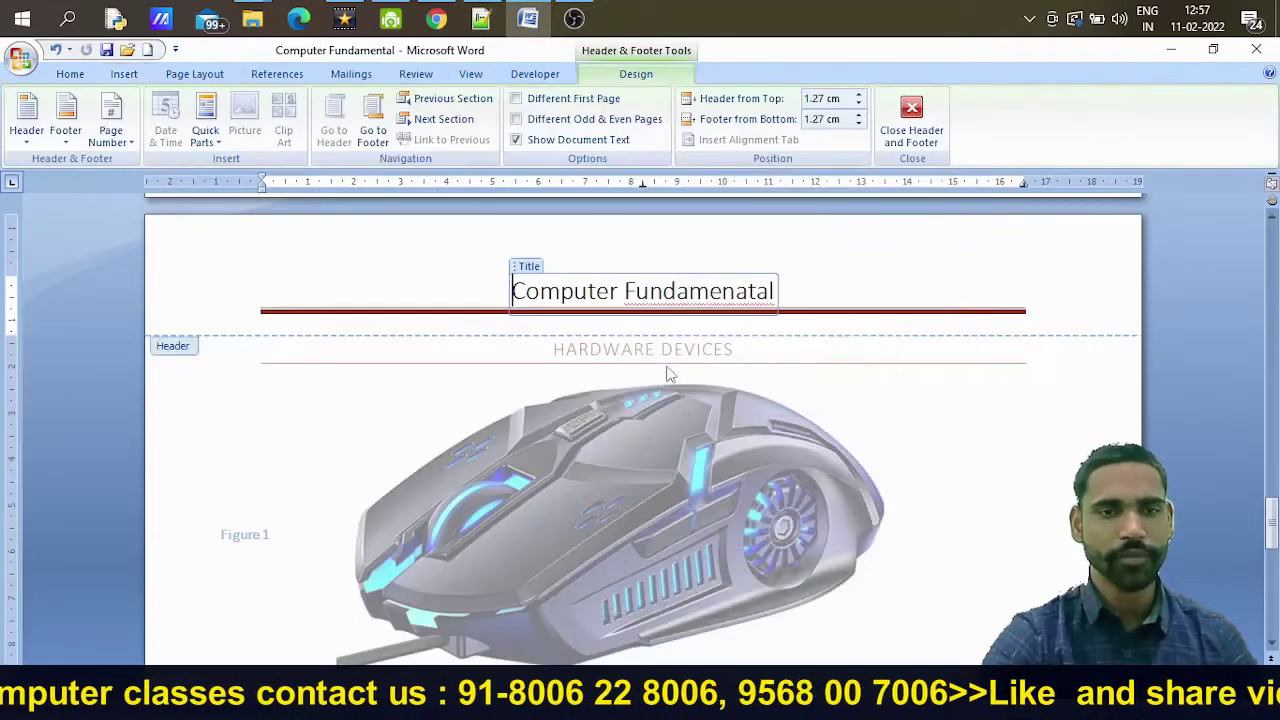
{"action": "left_click", "coordinate": [736, 291]}
{"action": "right_click", "coordinate": [697, 290]}
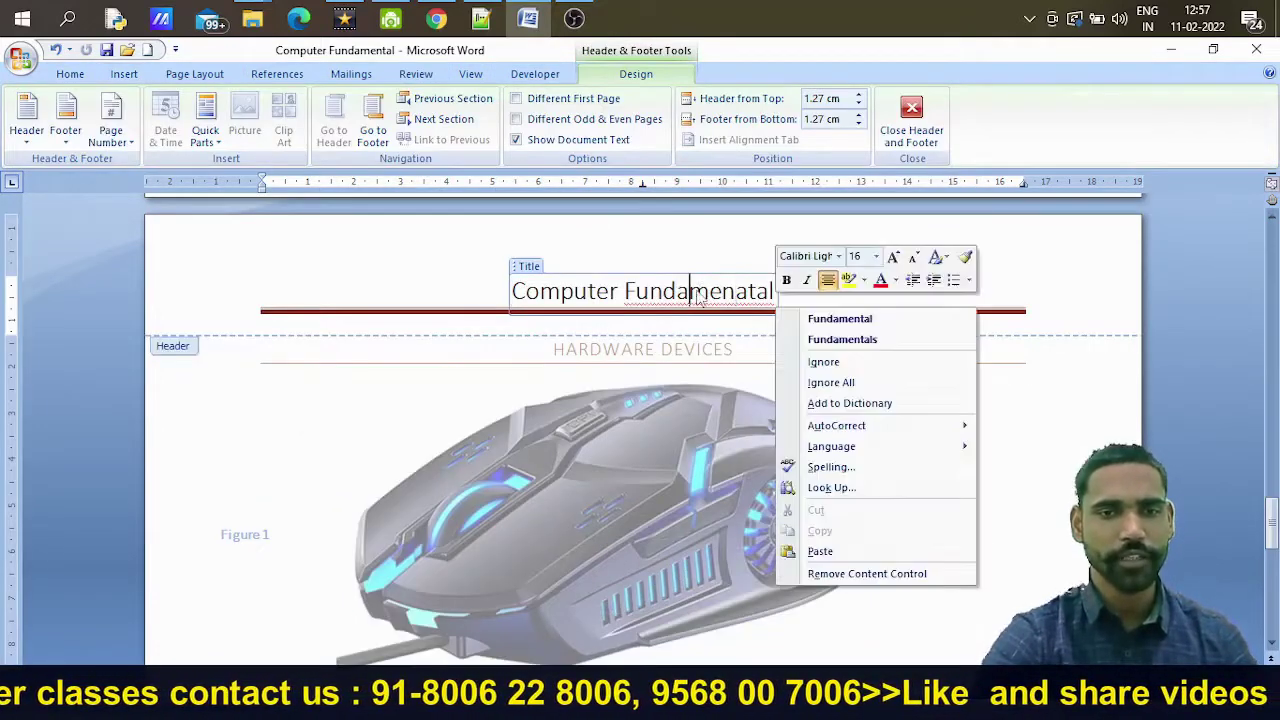
{"action": "left_click", "coordinate": [830, 317]}
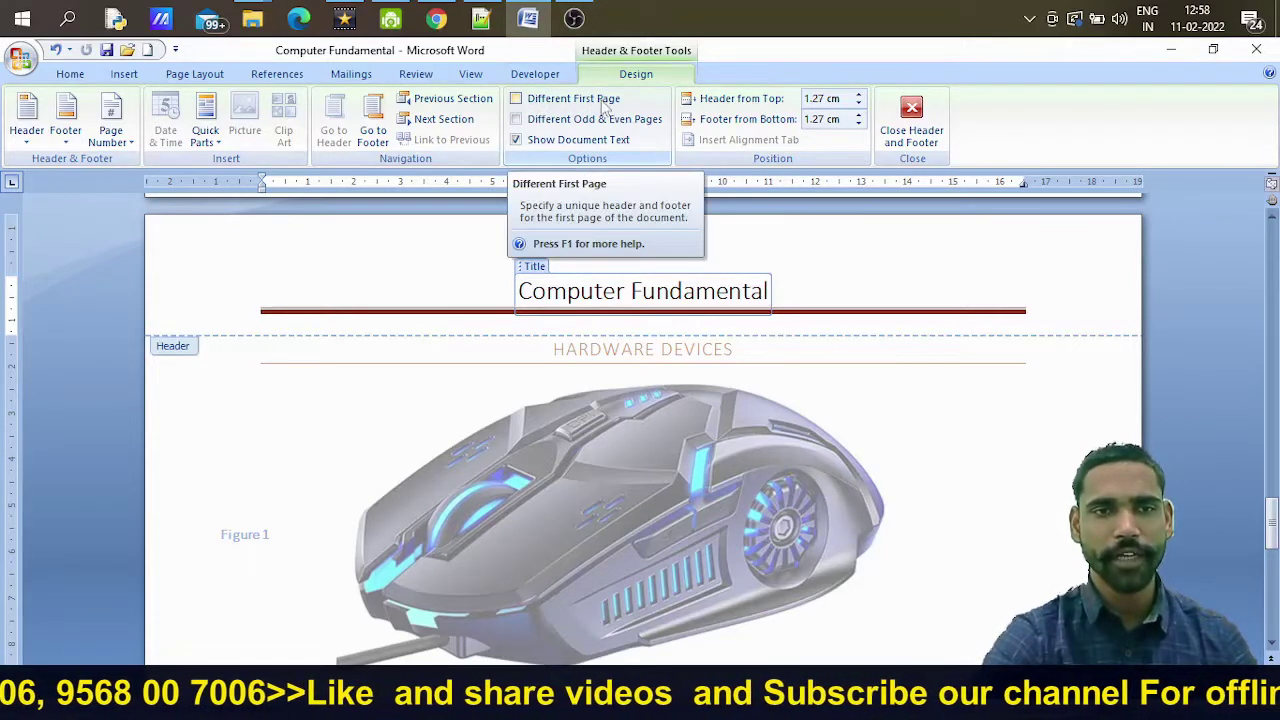
Give the first page its own header and footer, then return to the body text.
{"action": "left_click", "coordinate": [516, 99]}
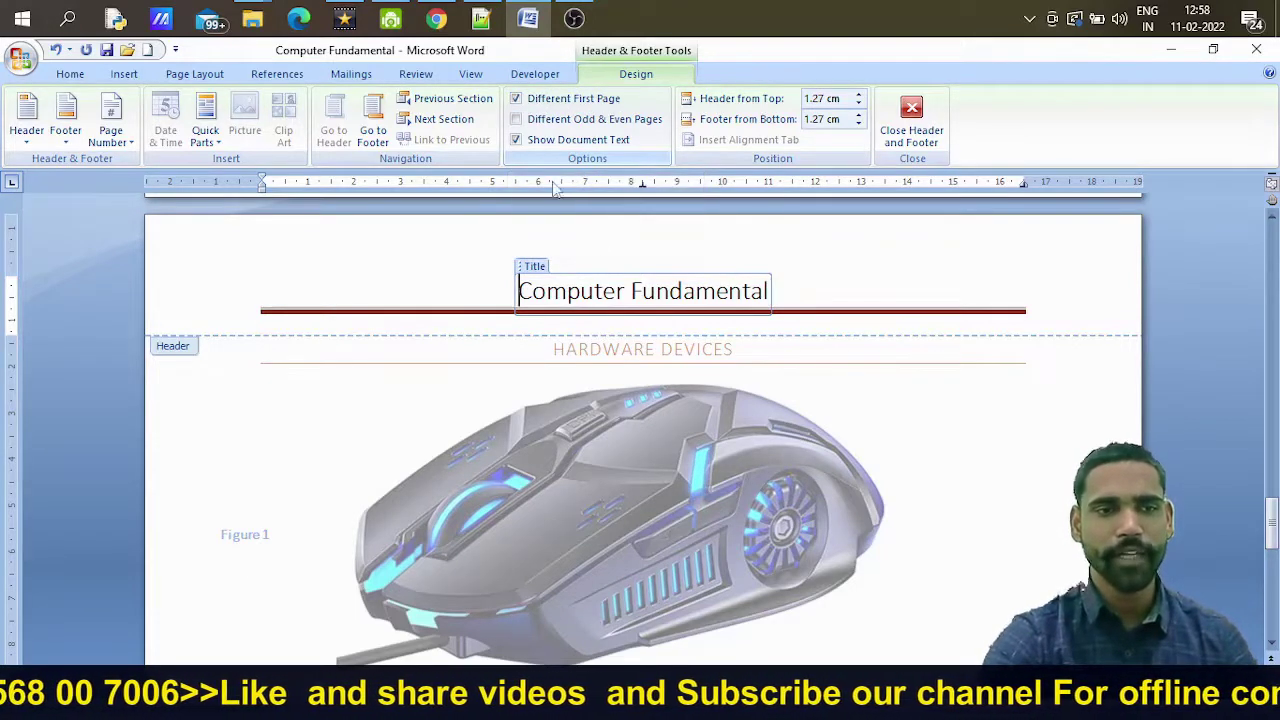
{"action": "scroll", "coordinate": [686, 277], "scroll_direction": "up", "scroll_amount": 5}
{"action": "scroll", "coordinate": [686, 277], "scroll_direction": "up", "scroll_amount": 5}
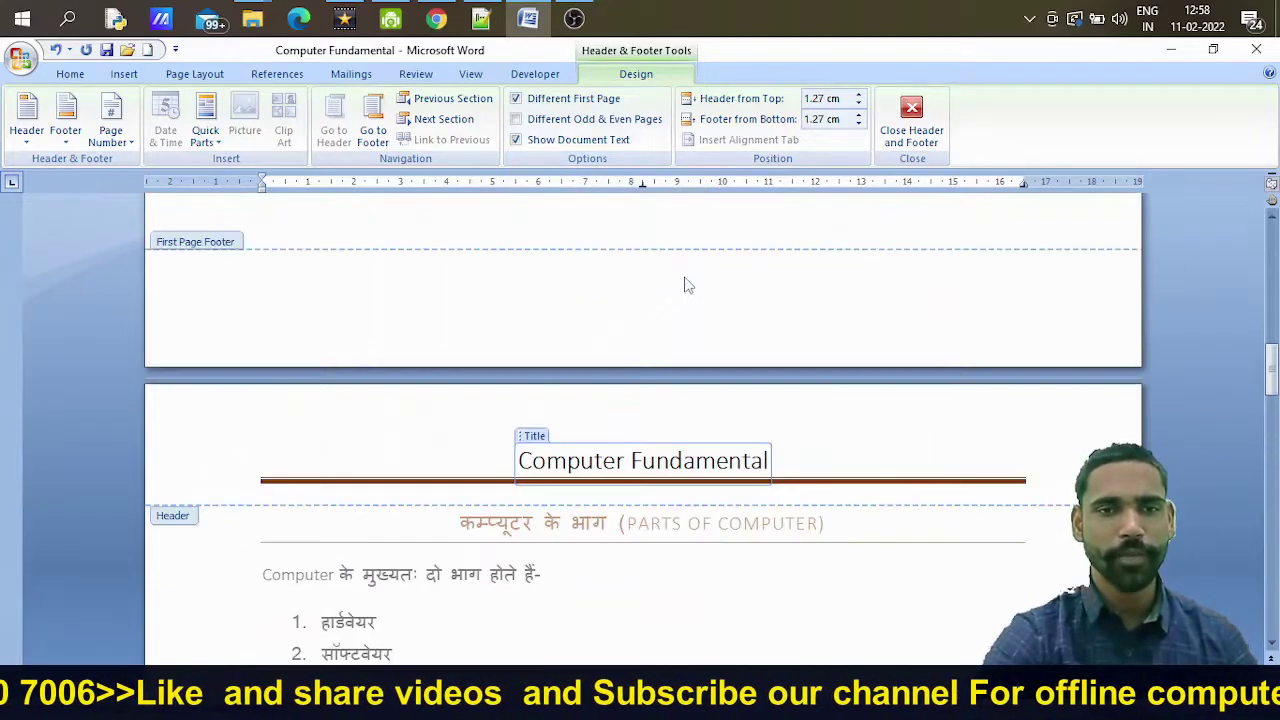
{"action": "scroll", "coordinate": [686, 277], "scroll_direction": "up", "scroll_amount": 5}
{"action": "scroll", "coordinate": [686, 277], "scroll_direction": "up", "scroll_amount": 3}
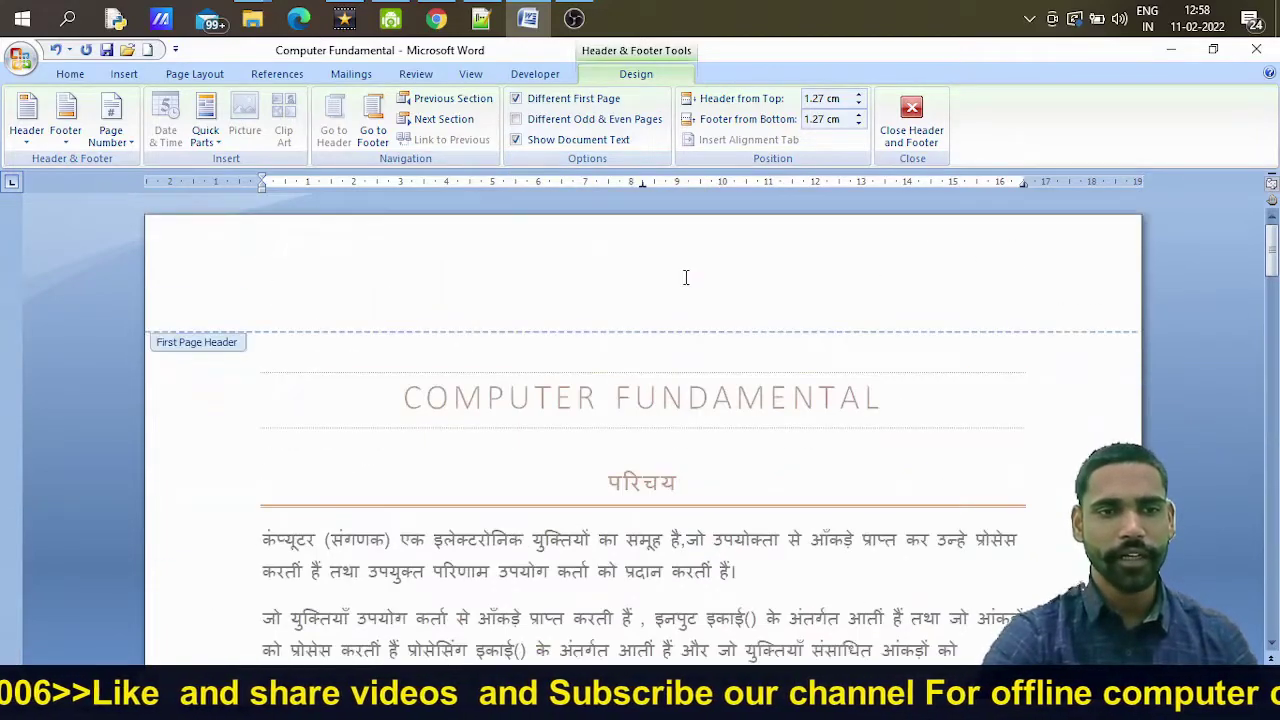
{"action": "left_click", "coordinate": [900, 150]}
Look through the document's pages and deselect the mouse picture.
{"action": "scroll", "coordinate": [608, 294], "scroll_direction": "up", "scroll_amount": 5}
{"action": "scroll", "coordinate": [639, 288], "scroll_direction": "up", "scroll_amount": 5}
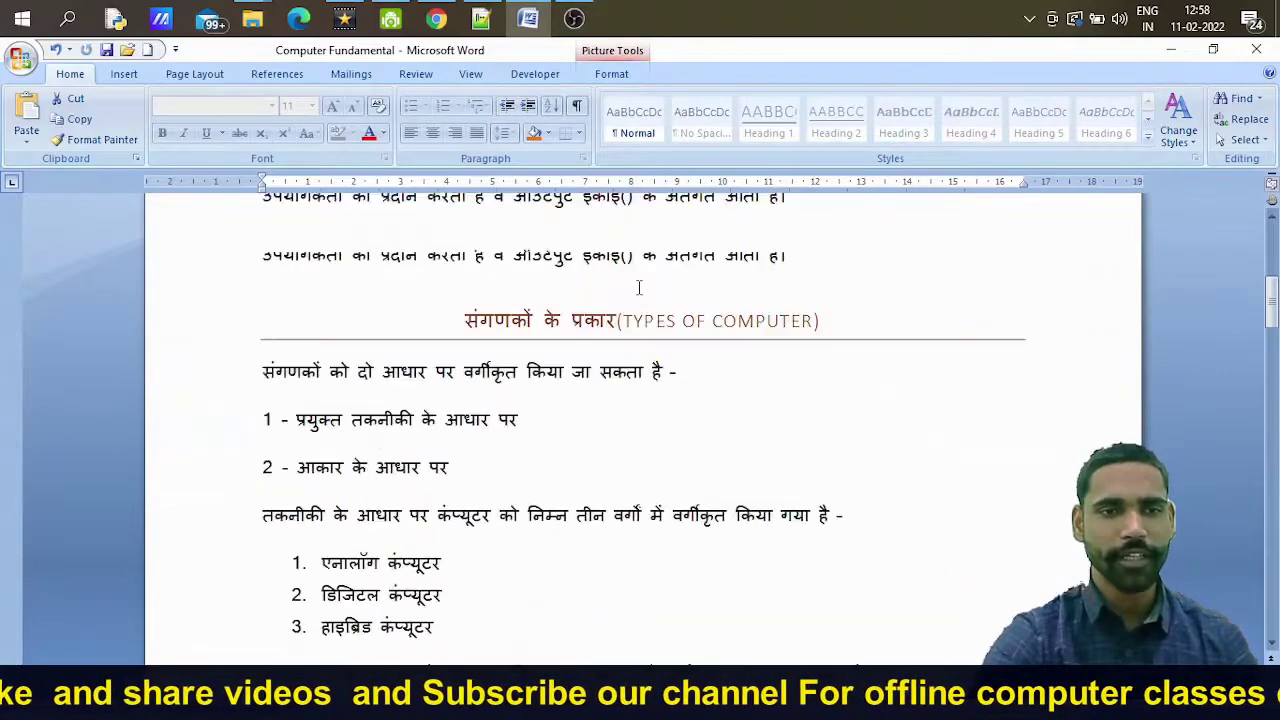
{"action": "scroll", "coordinate": [639, 288], "scroll_direction": "up", "scroll_amount": 5}
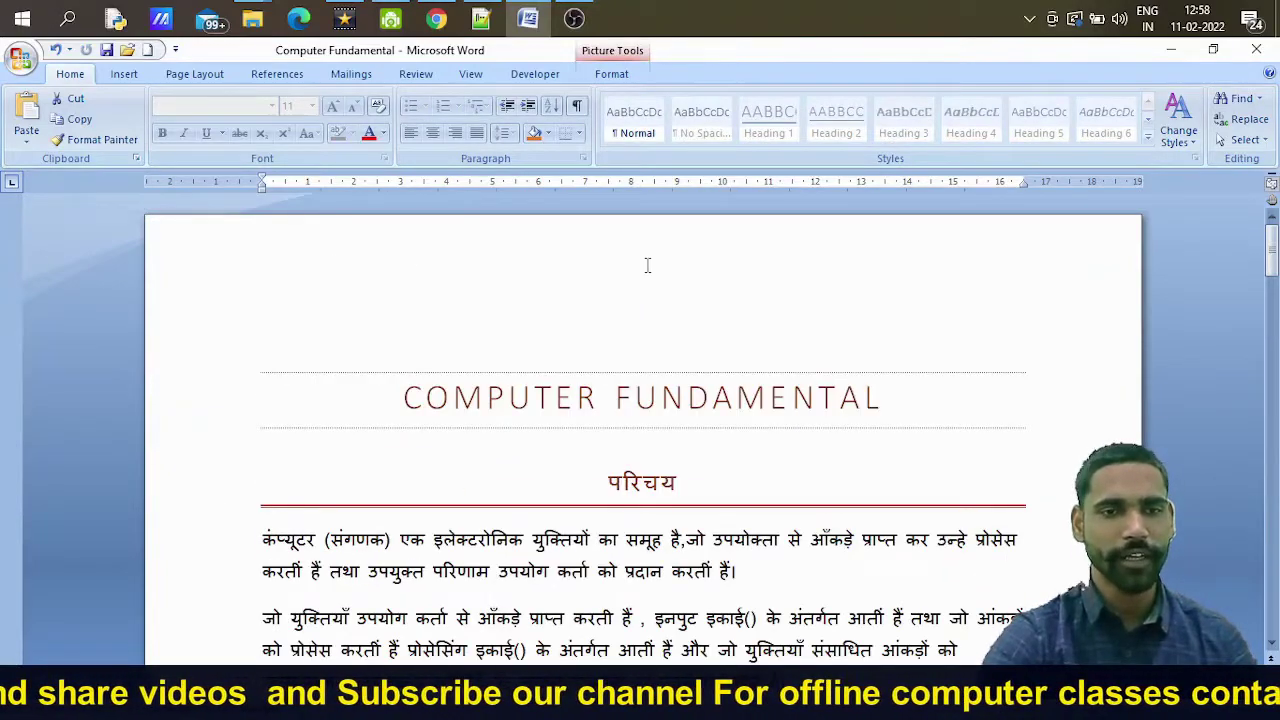
{"action": "scroll", "coordinate": [491, 251], "scroll_direction": "down", "scroll_amount": 3}
{"action": "scroll", "coordinate": [623, 209], "scroll_direction": "down", "scroll_amount": 5}
{"action": "scroll", "coordinate": [623, 260], "scroll_direction": "down", "scroll_amount": 5}
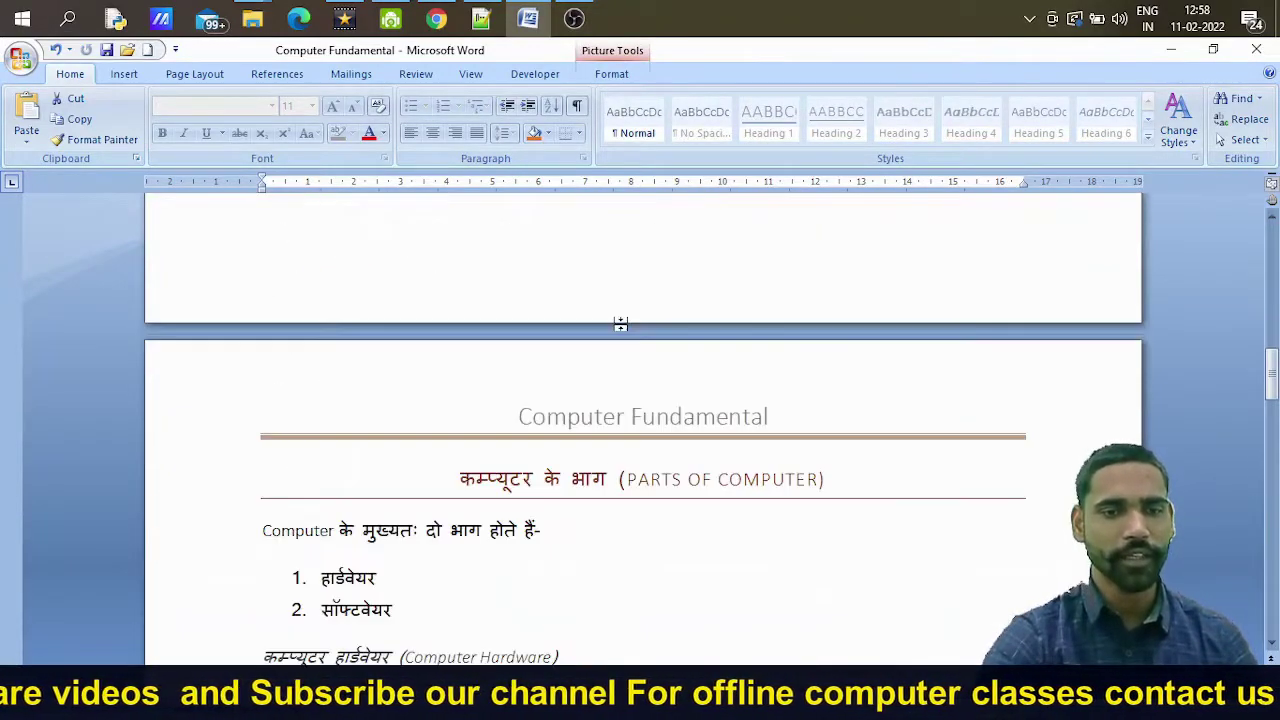
{"action": "scroll", "coordinate": [620, 324], "scroll_direction": "down", "scroll_amount": 2}
{"action": "scroll", "coordinate": [620, 328], "scroll_direction": "down", "scroll_amount": 5}
{"action": "scroll", "coordinate": [620, 328], "scroll_direction": "down", "scroll_amount": 10}
{"action": "scroll", "coordinate": [620, 328], "scroll_direction": "down", "scroll_amount": 8}
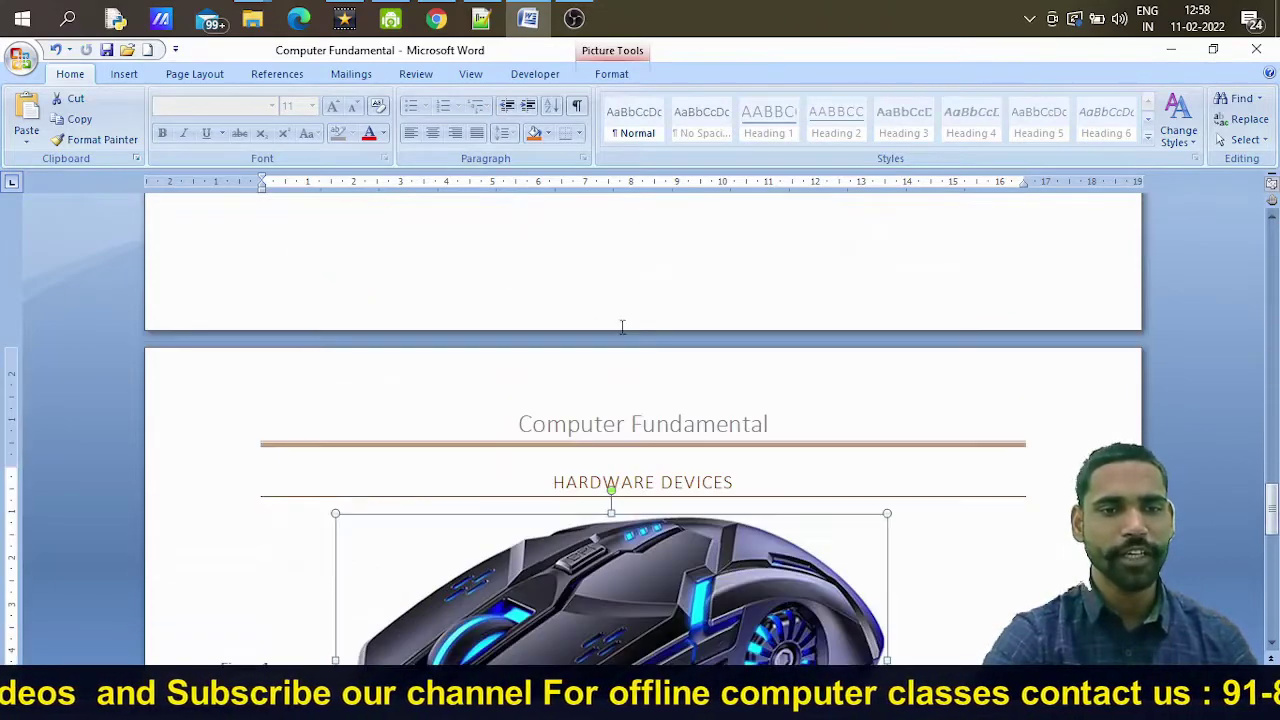
{"action": "scroll", "coordinate": [620, 328], "scroll_direction": "down", "scroll_amount": 10}
{"action": "scroll", "coordinate": [614, 334], "scroll_direction": "up", "scroll_amount": 5}
{"action": "scroll", "coordinate": [614, 334], "scroll_direction": "up", "scroll_amount": 5}
{"action": "scroll", "coordinate": [600, 400], "scroll_direction": "up", "scroll_amount": 3}
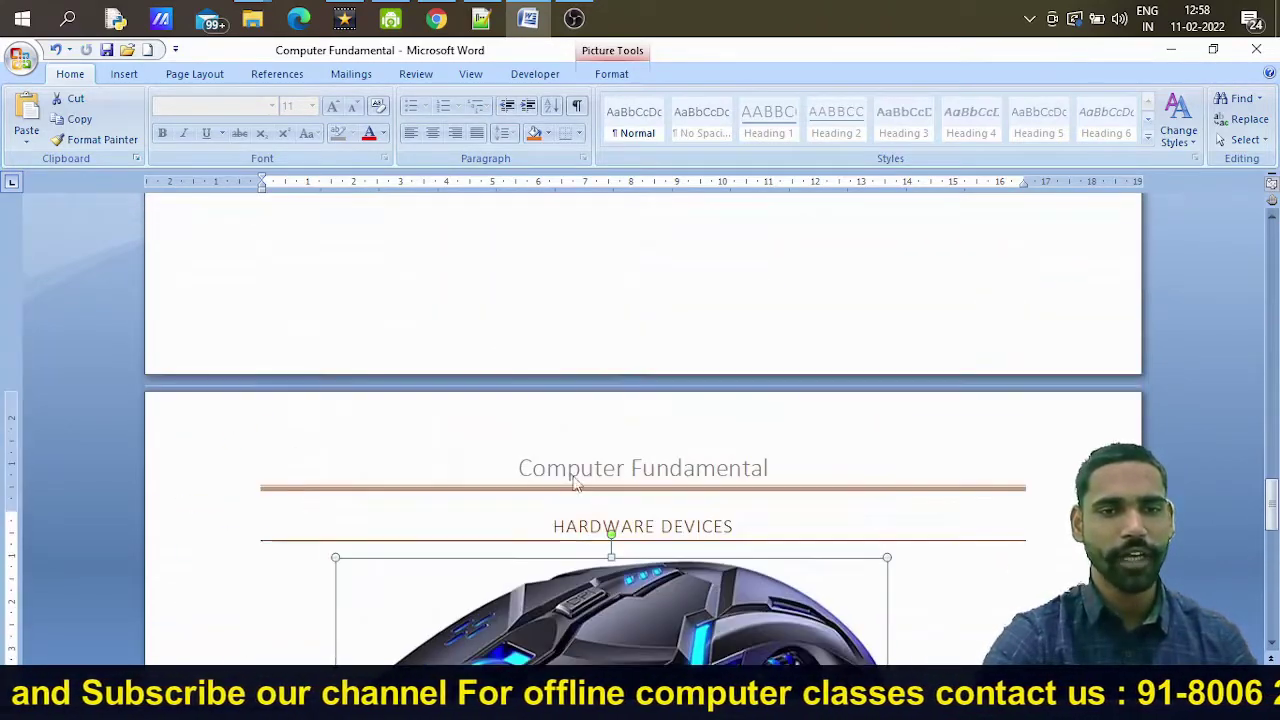
{"action": "scroll", "coordinate": [758, 435], "scroll_direction": "down", "scroll_amount": 2}
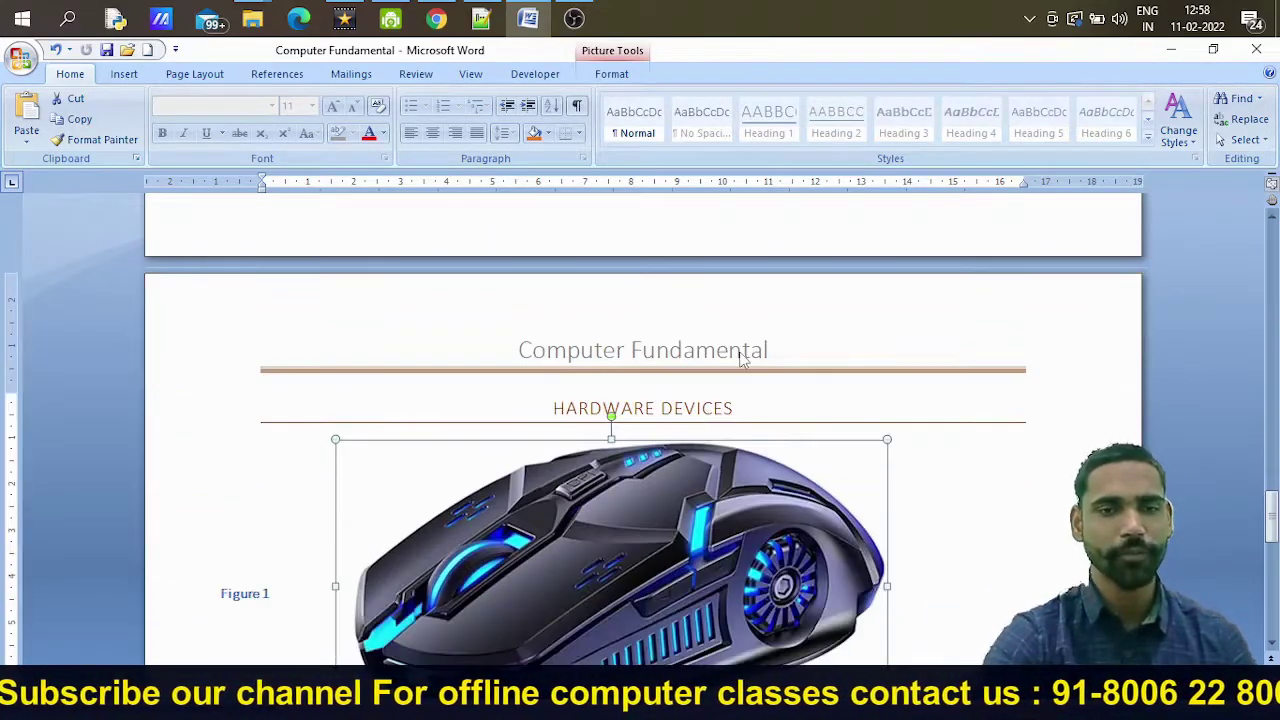
{"action": "scroll", "coordinate": [734, 403], "scroll_direction": "down", "scroll_amount": 8}
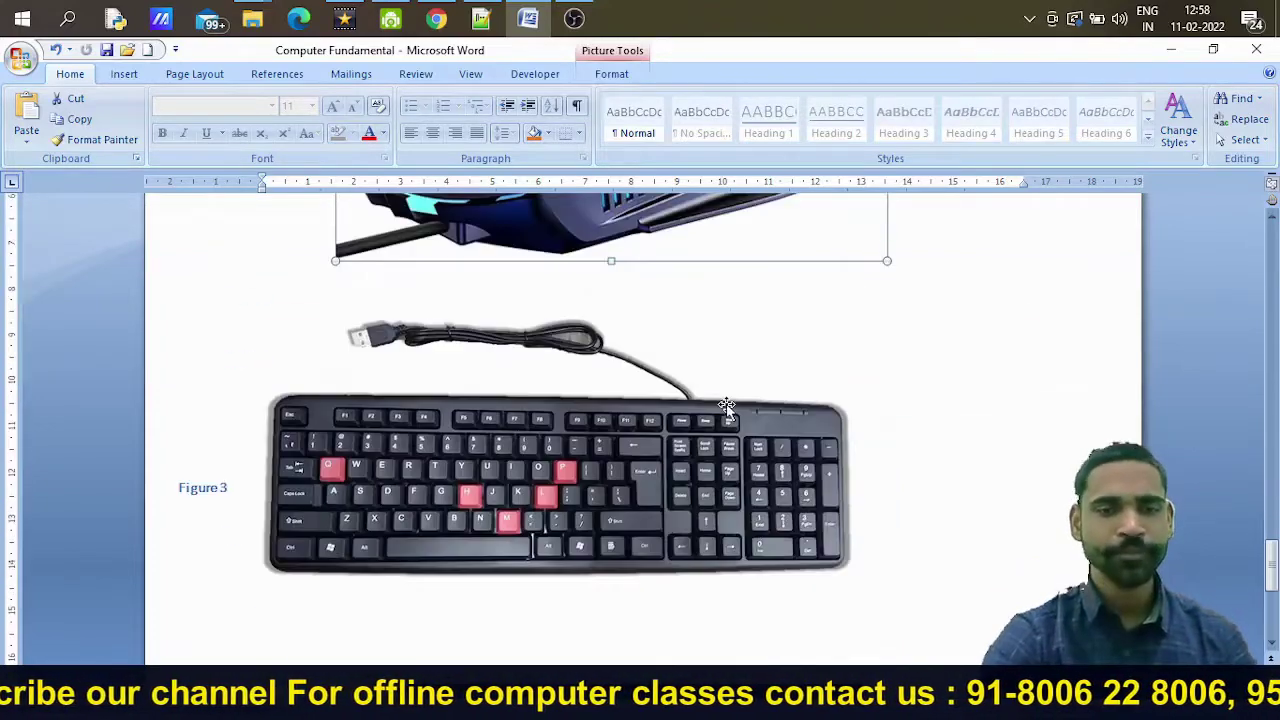
{"action": "scroll", "coordinate": [720, 405], "scroll_direction": "down", "scroll_amount": 5}
{"action": "scroll", "coordinate": [784, 588], "scroll_direction": "up", "scroll_amount": 10}
{"action": "left_click", "coordinate": [786, 514]}
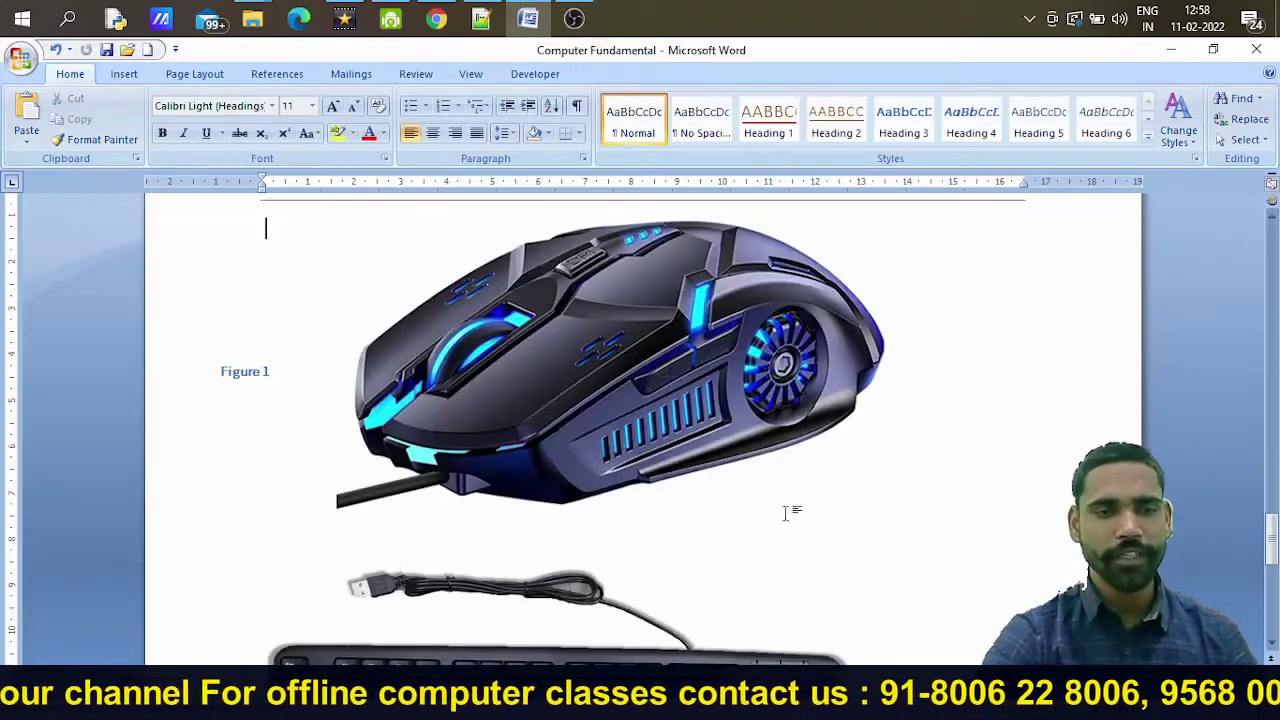
Open the COMPUTER FUNDAMENTAL title page's empty First Page Header for editing.
{"action": "scroll", "coordinate": [786, 514], "scroll_direction": "down", "scroll_amount": 8}
{"action": "scroll", "coordinate": [779, 509], "scroll_direction": "down", "scroll_amount": 5}
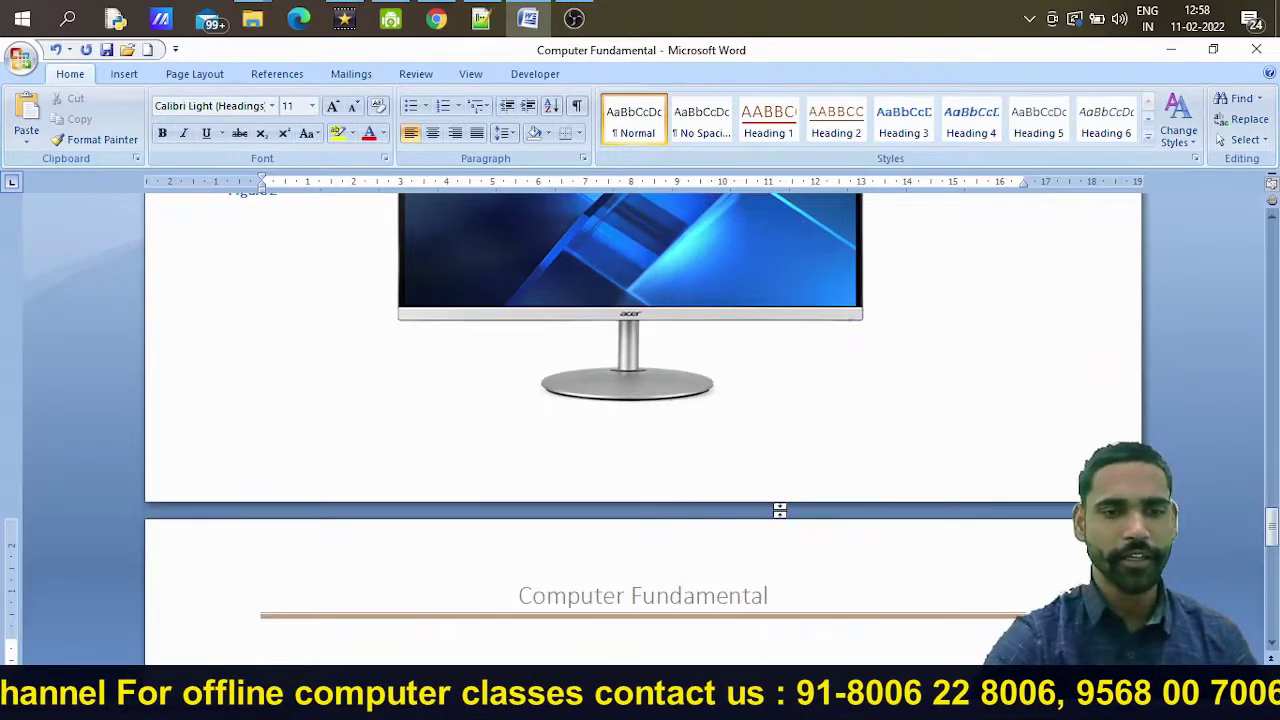
{"action": "scroll", "coordinate": [779, 509], "scroll_direction": "down", "scroll_amount": 4}
{"action": "scroll", "coordinate": [594, 375], "scroll_direction": "down", "scroll_amount": 3}
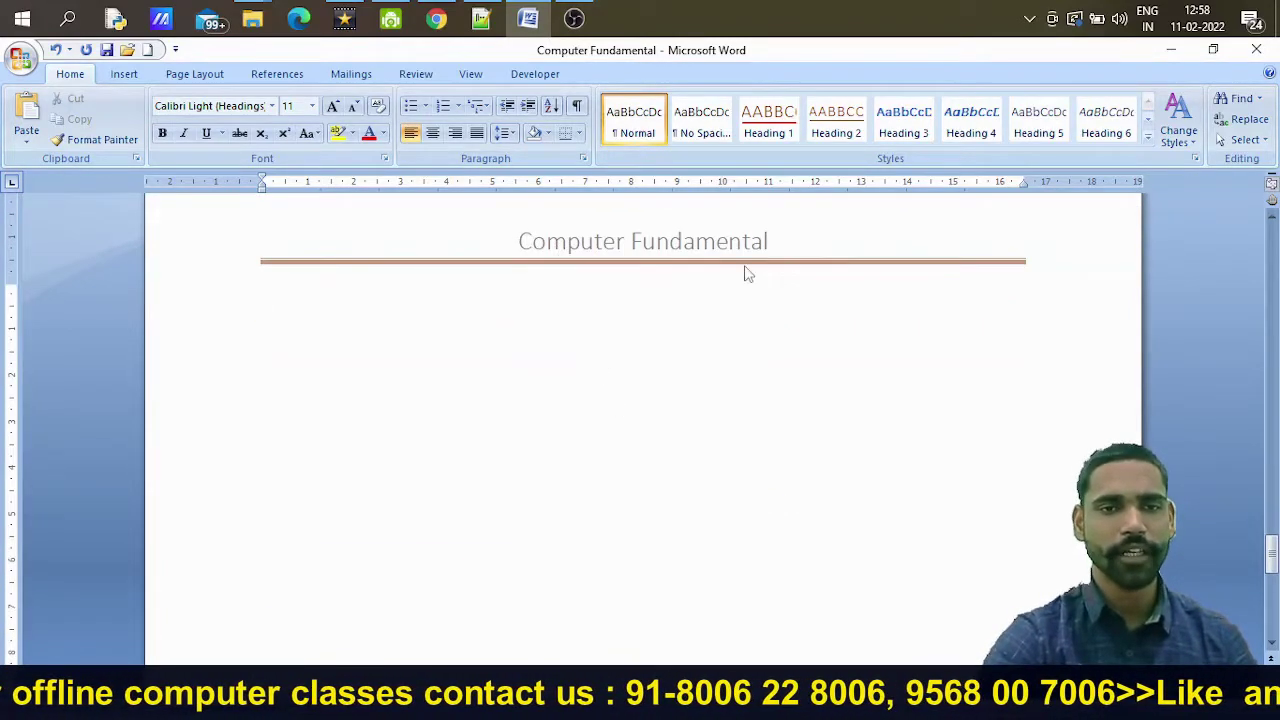
{"action": "scroll", "coordinate": [745, 272], "scroll_direction": "up", "scroll_amount": 5}
{"action": "scroll", "coordinate": [745, 268], "scroll_direction": "up", "scroll_amount": 10}
{"action": "scroll", "coordinate": [745, 268], "scroll_direction": "up", "scroll_amount": 10}
{"action": "scroll", "coordinate": [745, 266], "scroll_direction": "up", "scroll_amount": 10}
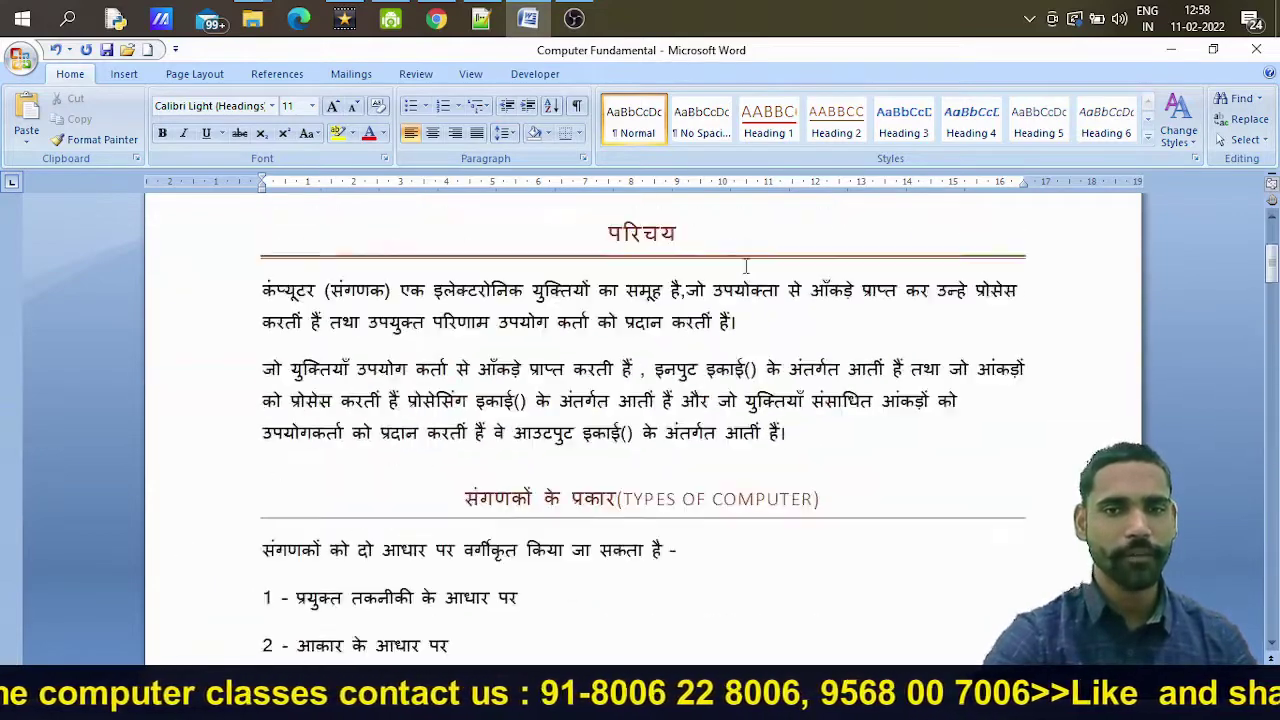
{"action": "scroll", "coordinate": [745, 266], "scroll_direction": "up", "scroll_amount": 5}
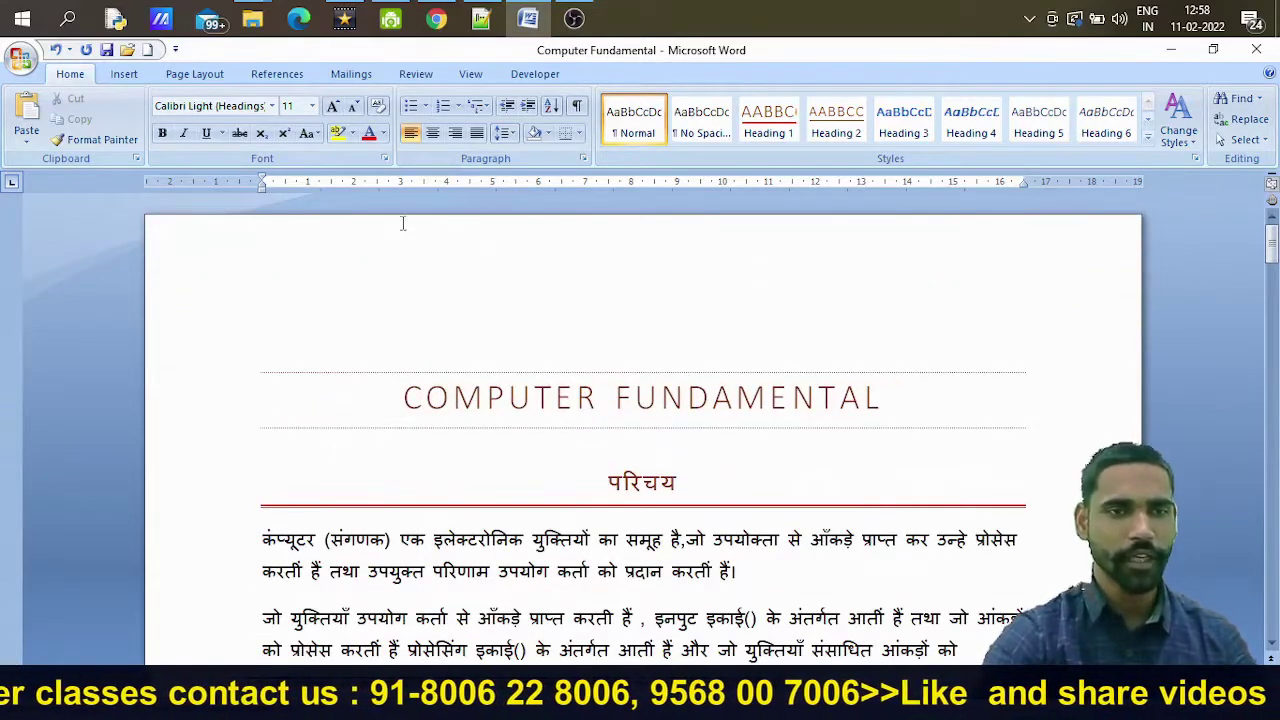
{"action": "double_click", "coordinate": [573, 236]}
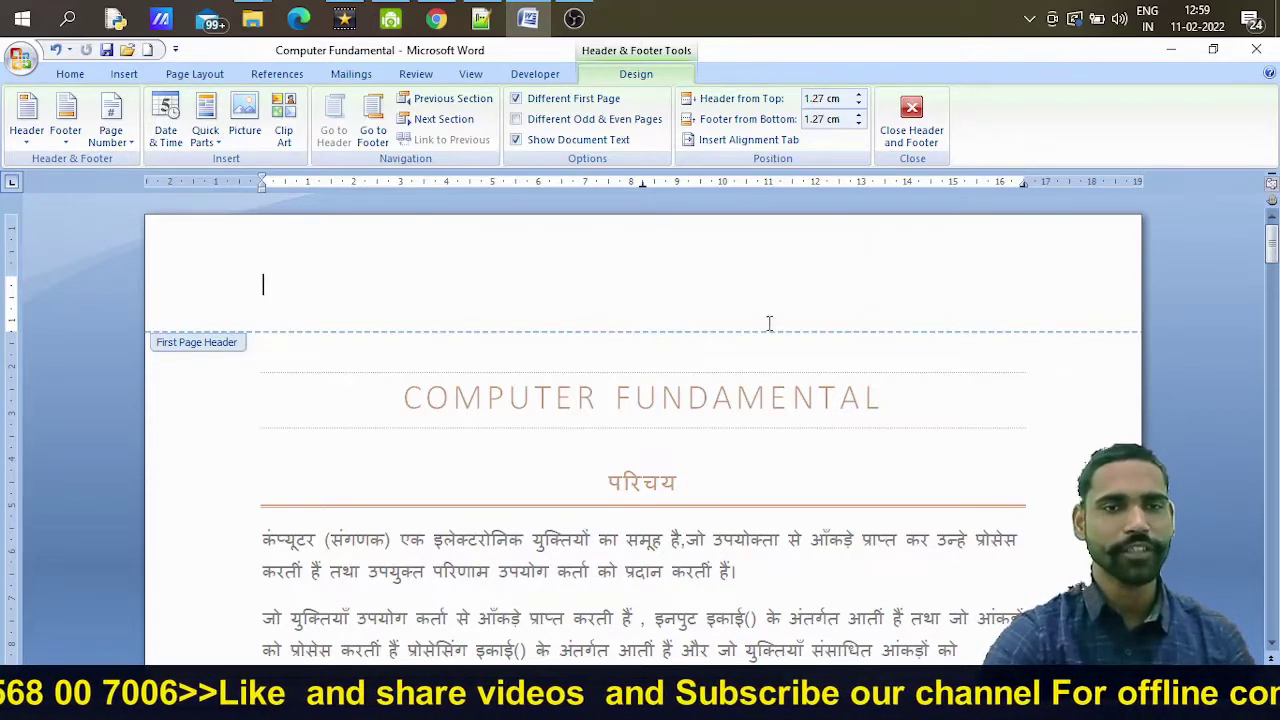
Insert subscribe-animated-gif-13 from the Desktop Pics folder into the first-page header.
{"action": "left_click", "coordinate": [245, 125]}
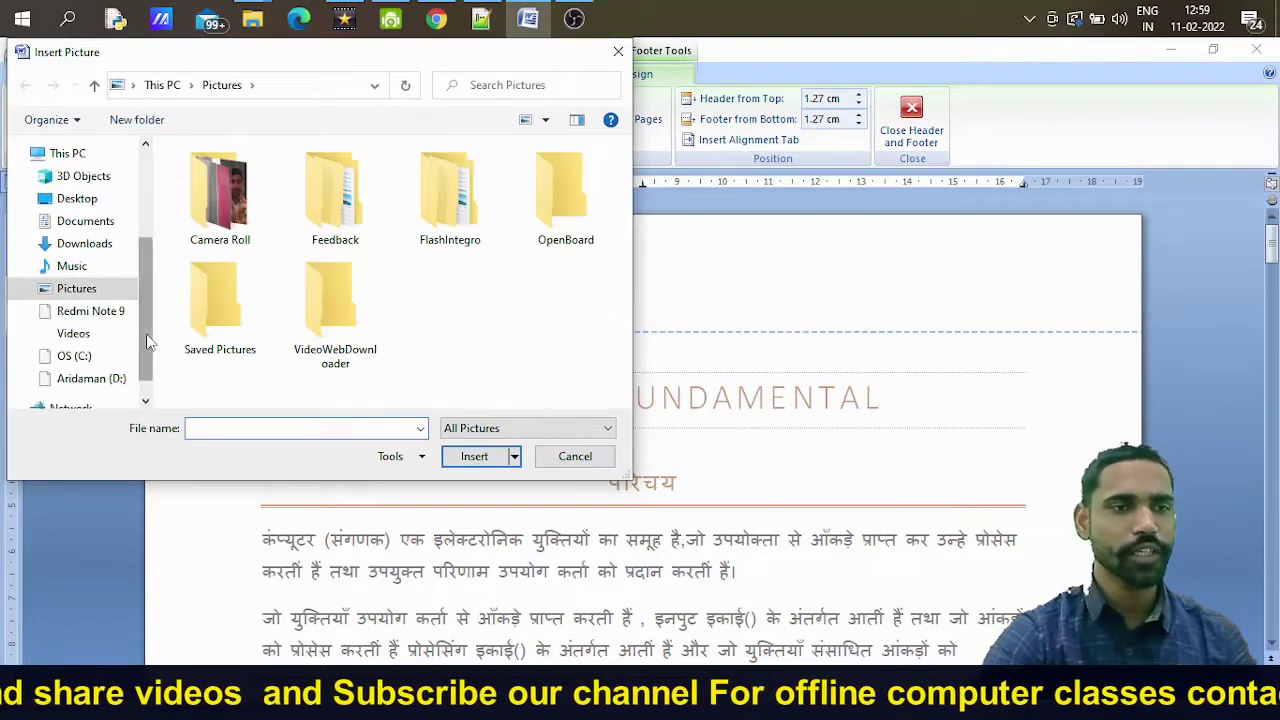
{"action": "left_click", "coordinate": [85, 199]}
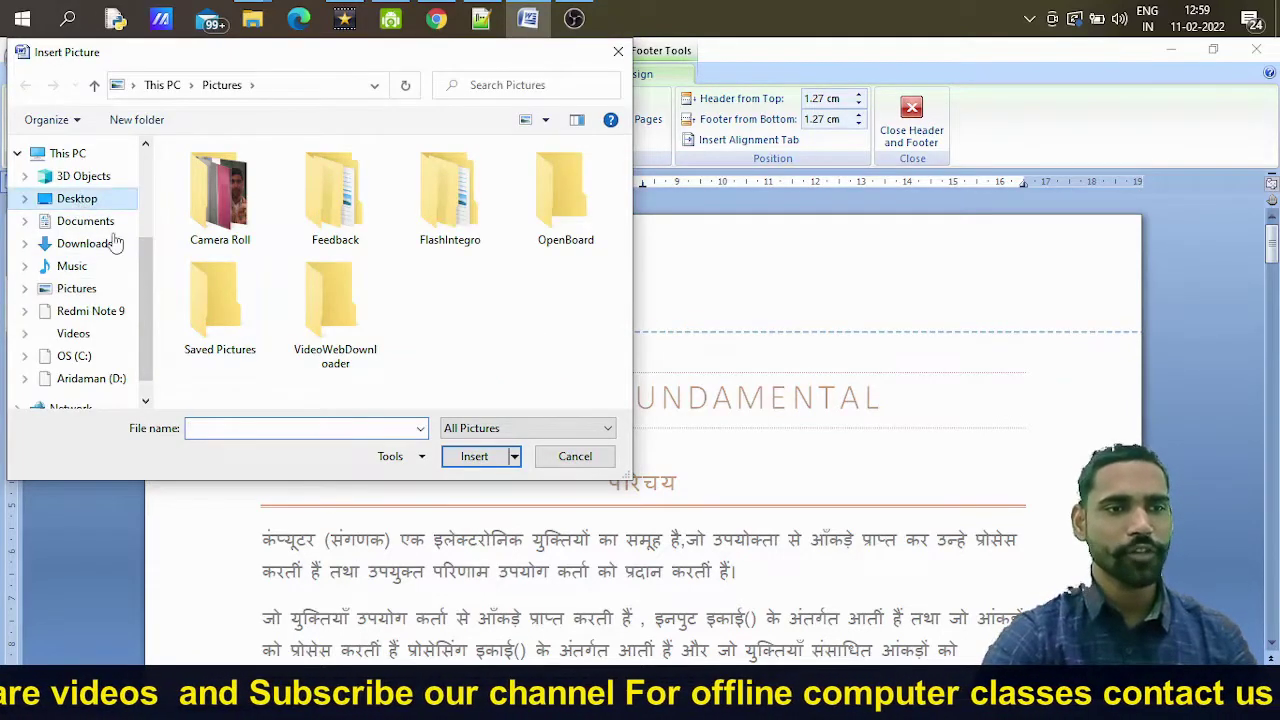
{"action": "double_click", "coordinate": [585, 222]}
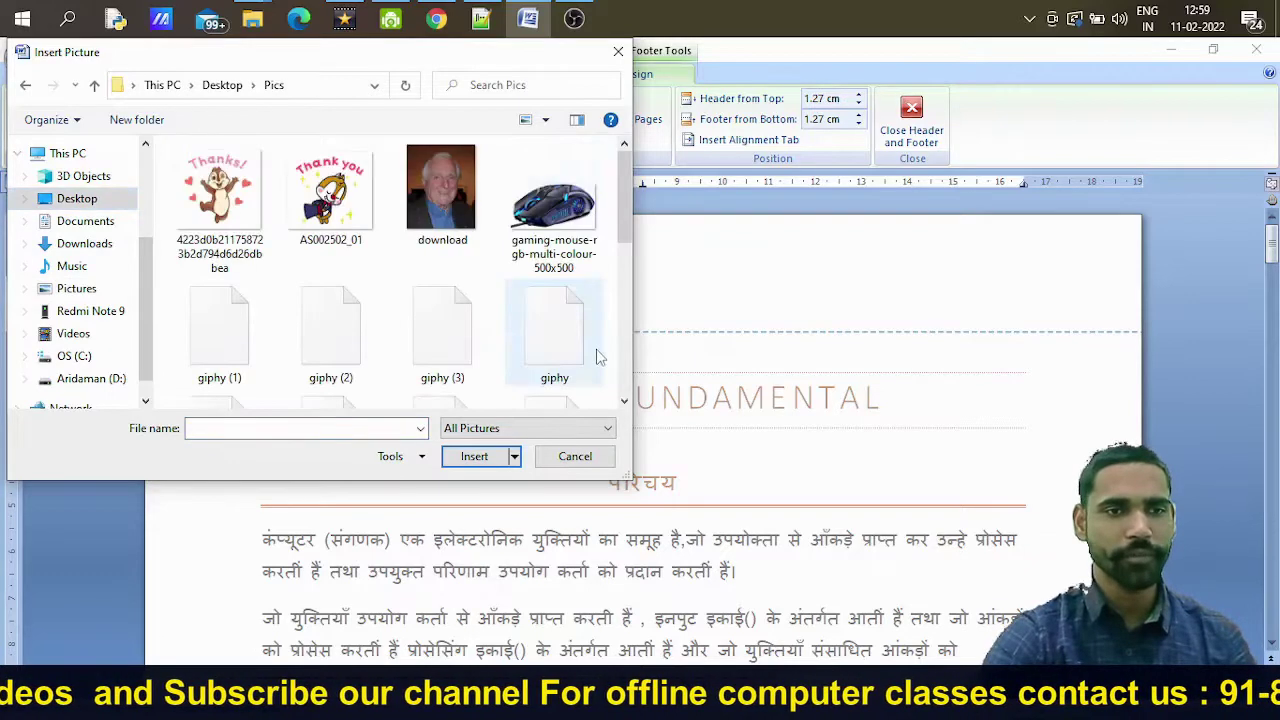
{"action": "left_click", "coordinate": [624, 402]}
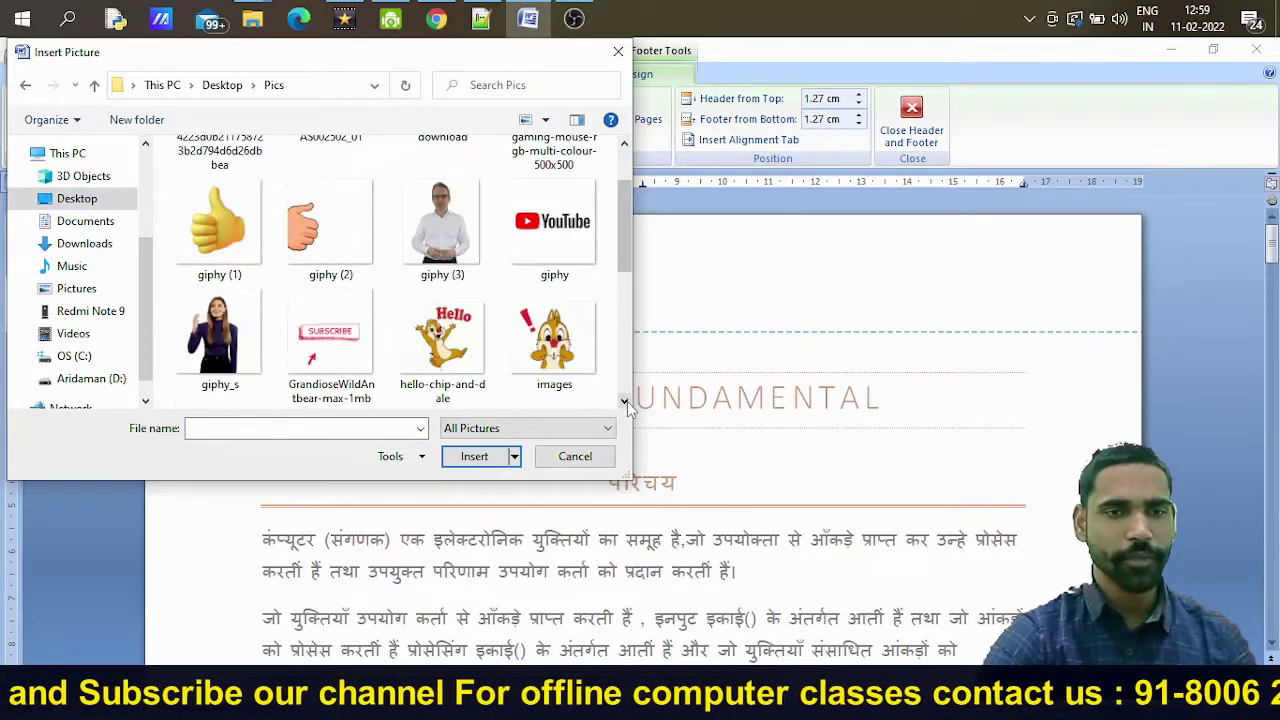
{"action": "left_click_drag", "start_coordinate": [620, 245], "coordinate": [580, 360]}
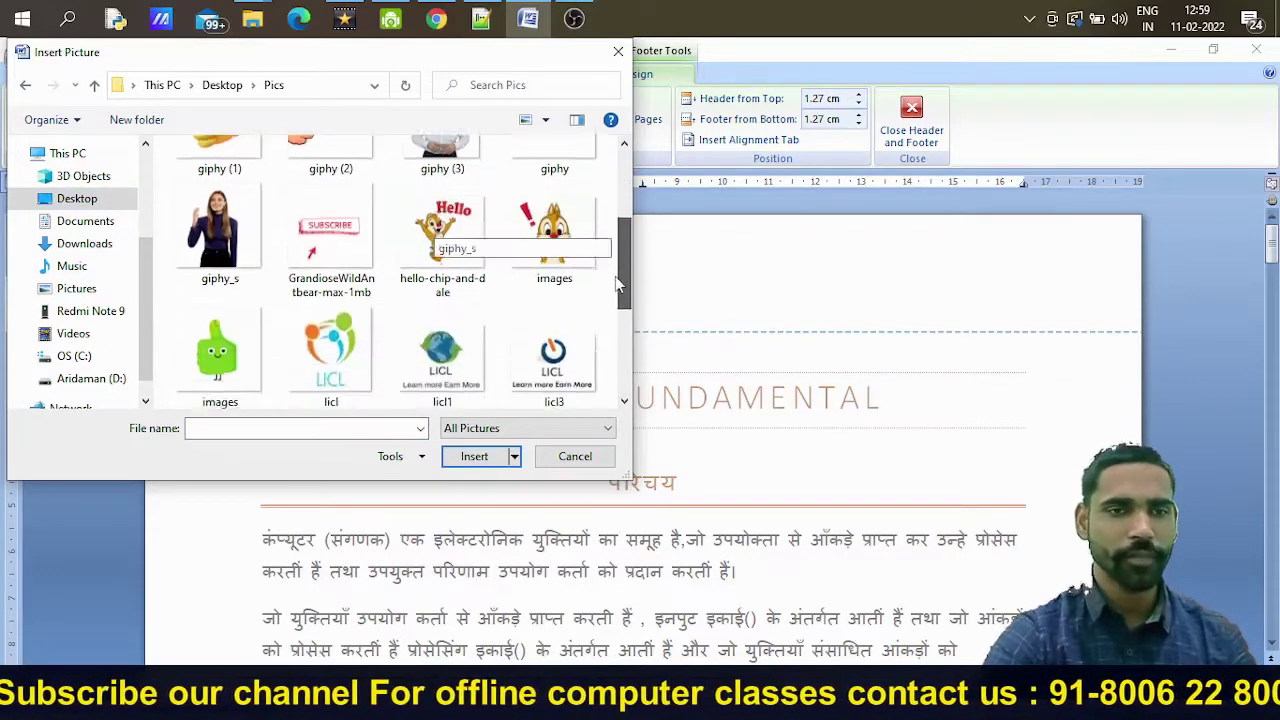
{"action": "left_click", "coordinate": [331, 355]}
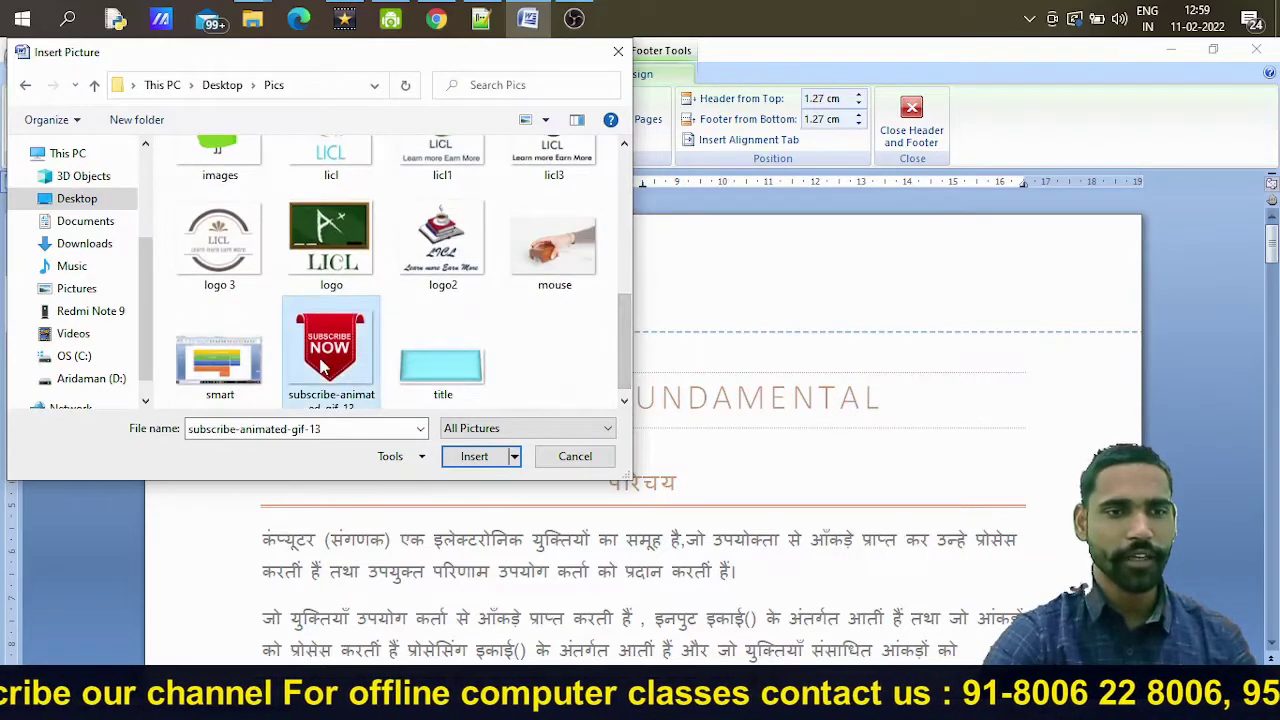
{"action": "left_click", "coordinate": [474, 456]}
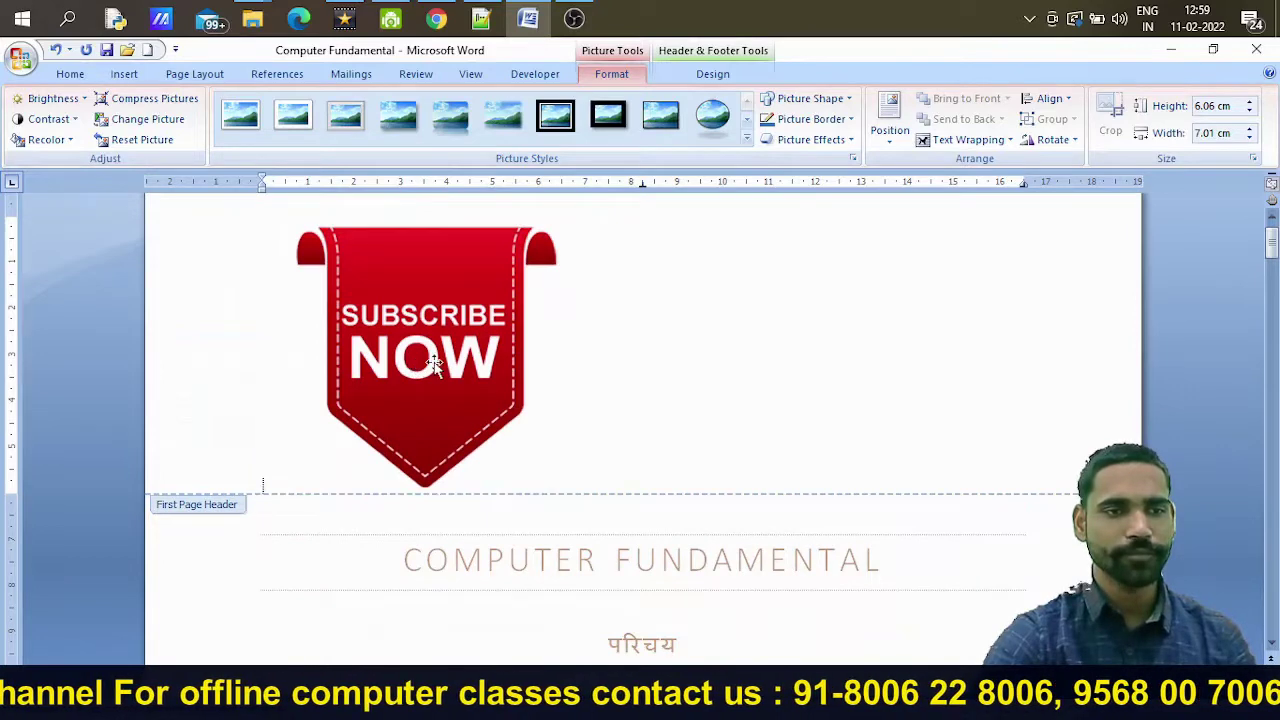
Set the SUBSCRIBE NOW badge to Square wrapping and move it to the header's top-left corner.
{"action": "left_click", "coordinate": [519, 383]}
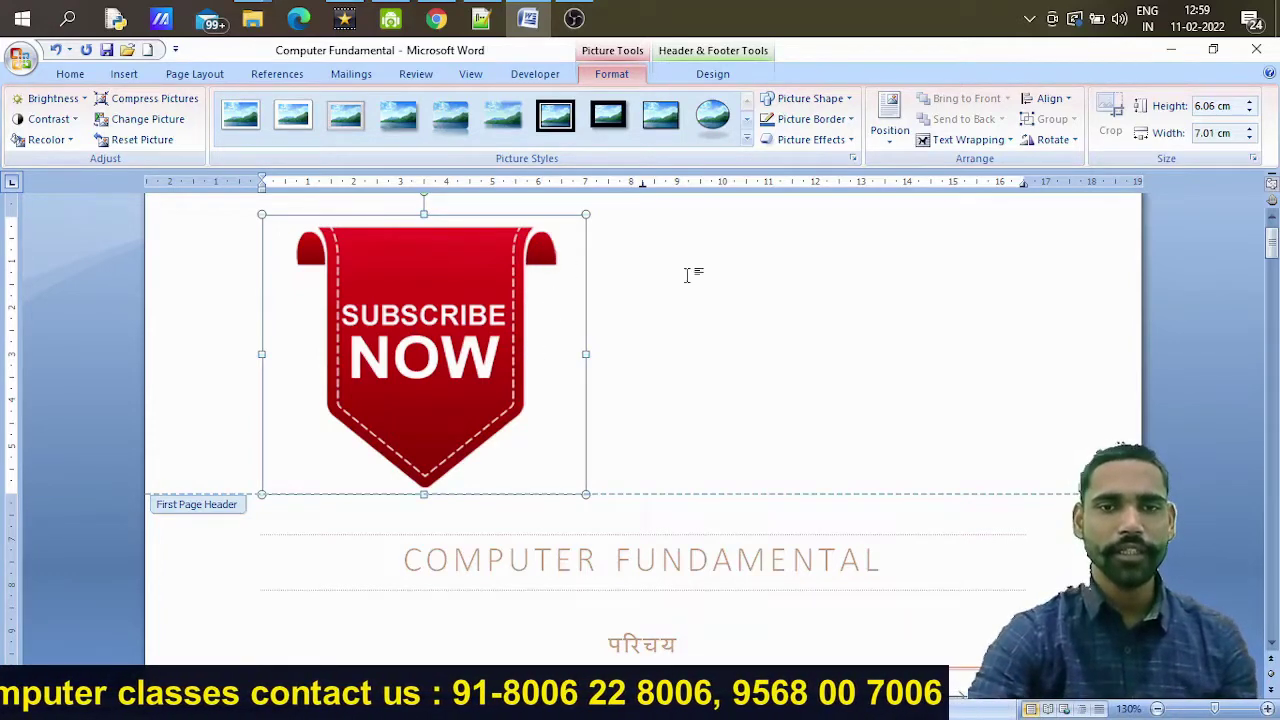
{"action": "left_click", "coordinate": [966, 140]}
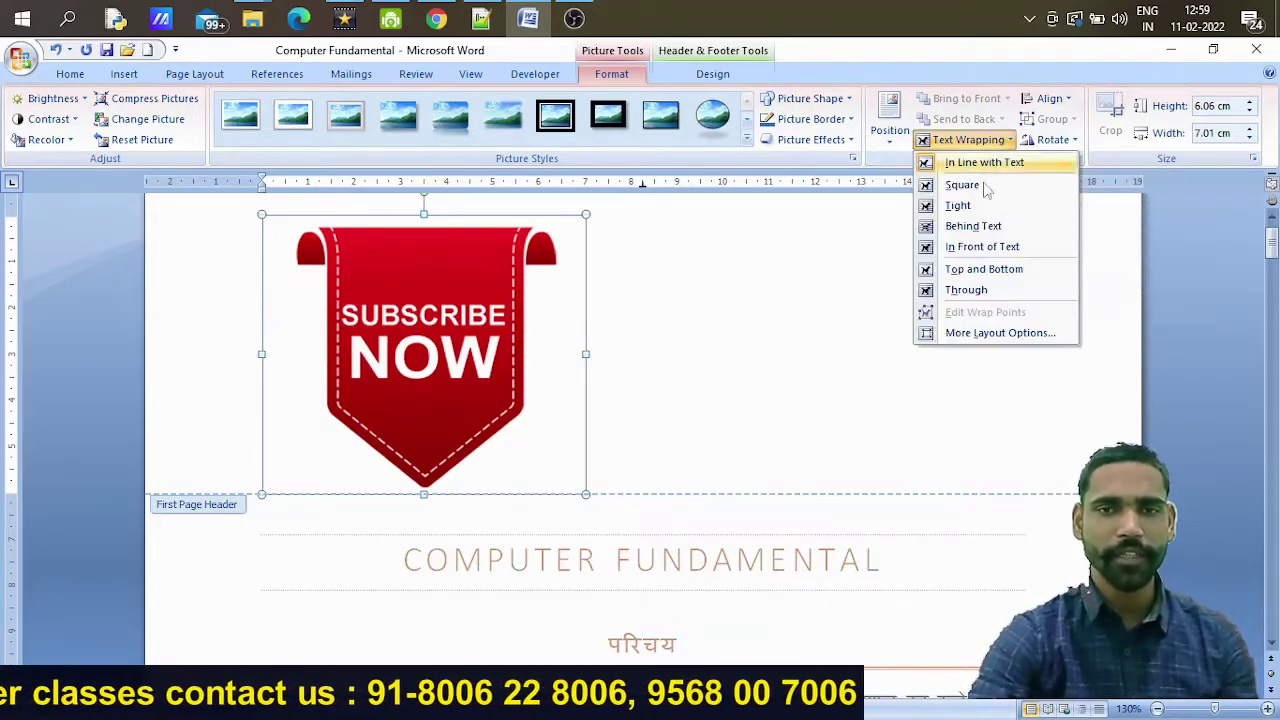
{"action": "left_click", "coordinate": [962, 185]}
{"action": "left_click_drag", "start_coordinate": [421, 396], "coordinate": [305, 345]}
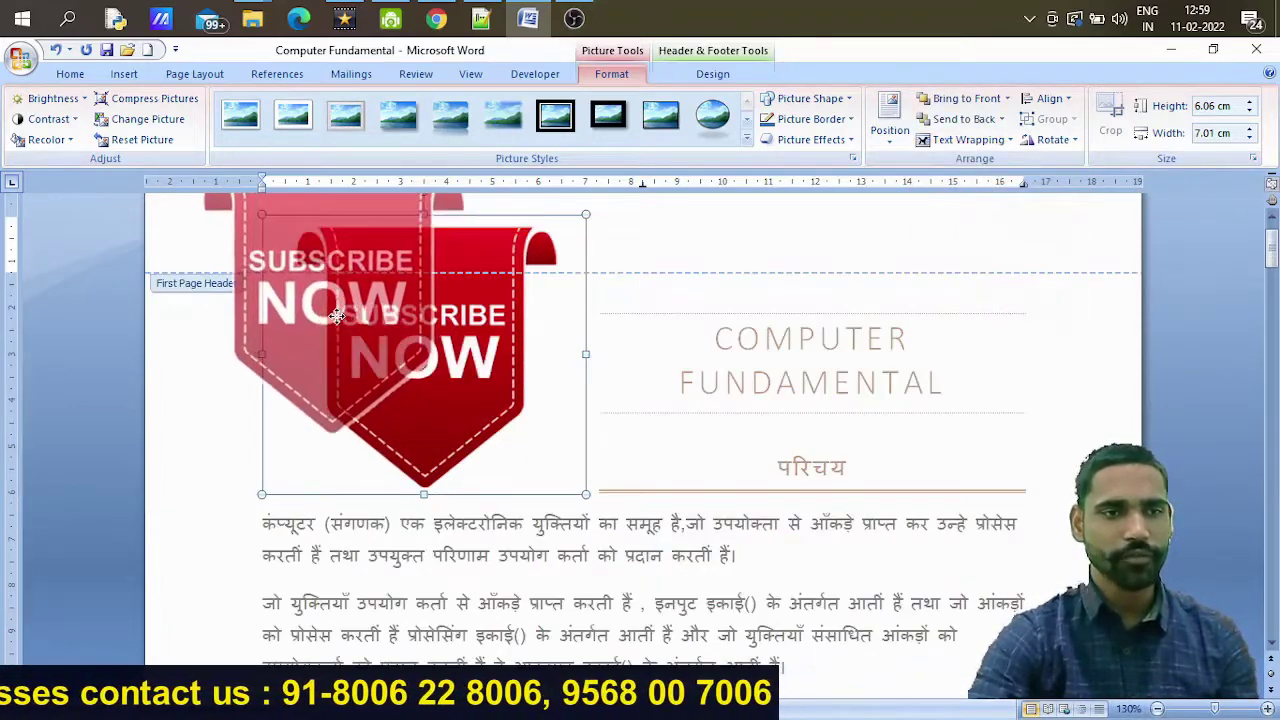
{"action": "scroll", "coordinate": [404, 354], "scroll_direction": "up", "scroll_amount": 1}
{"action": "left_click_drag", "start_coordinate": [322, 416], "coordinate": [308, 386]}
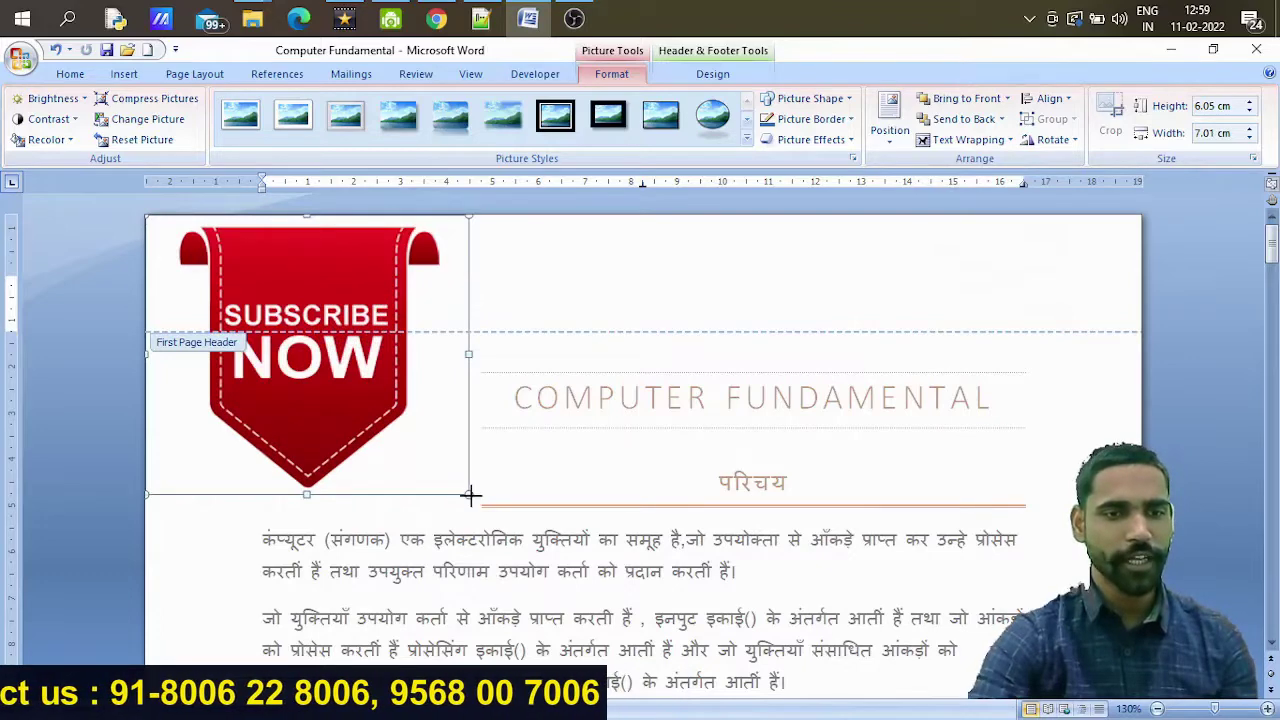
Shrink the badge to about 2.25 × 2.6 cm.
{"action": "left_click_drag", "start_coordinate": [470, 494], "coordinate": [308, 355]}
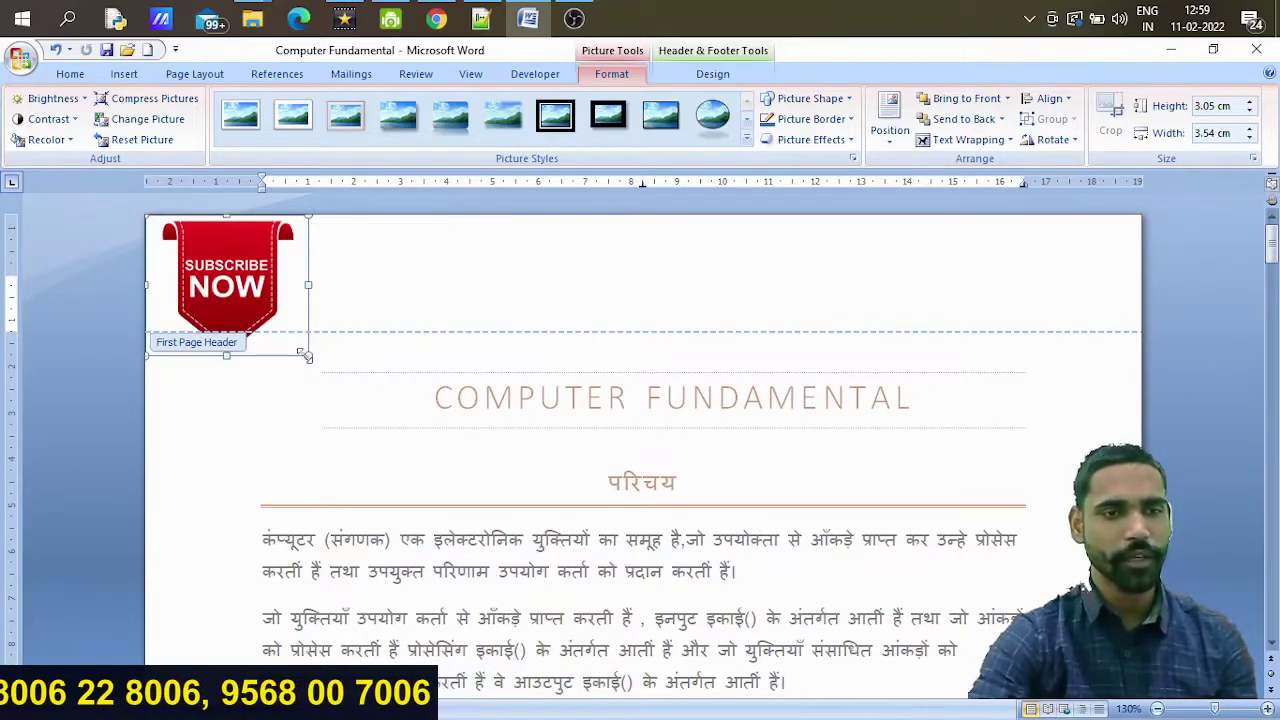
{"action": "left_click_drag", "start_coordinate": [306, 355], "coordinate": [265, 318]}
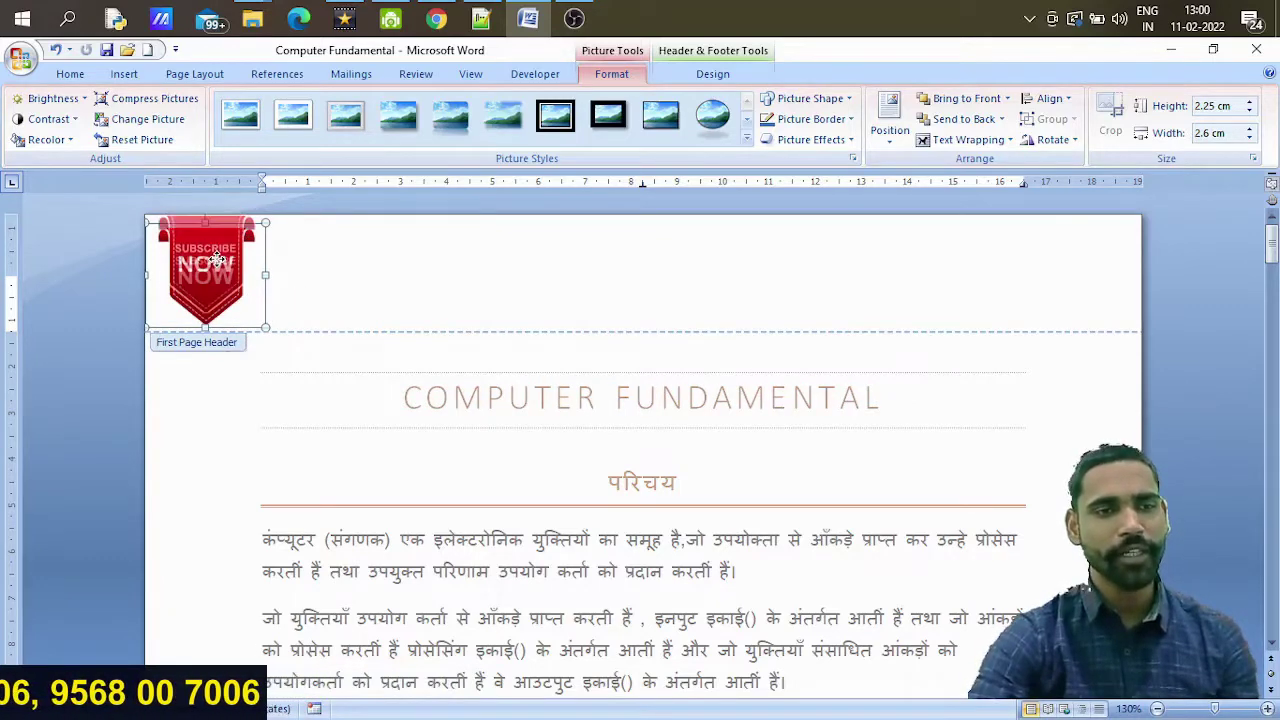
{"action": "left_click_drag", "start_coordinate": [216, 258], "coordinate": [220, 262]}
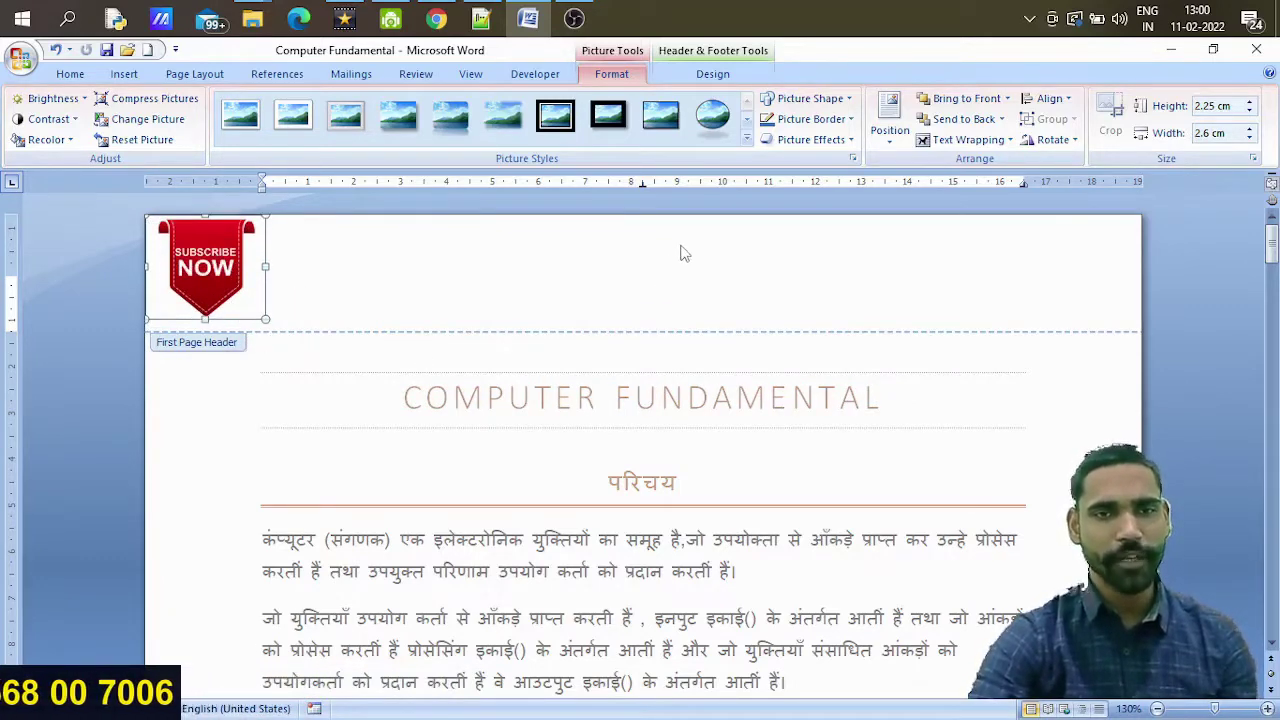
{"action": "left_click", "coordinate": [713, 74]}
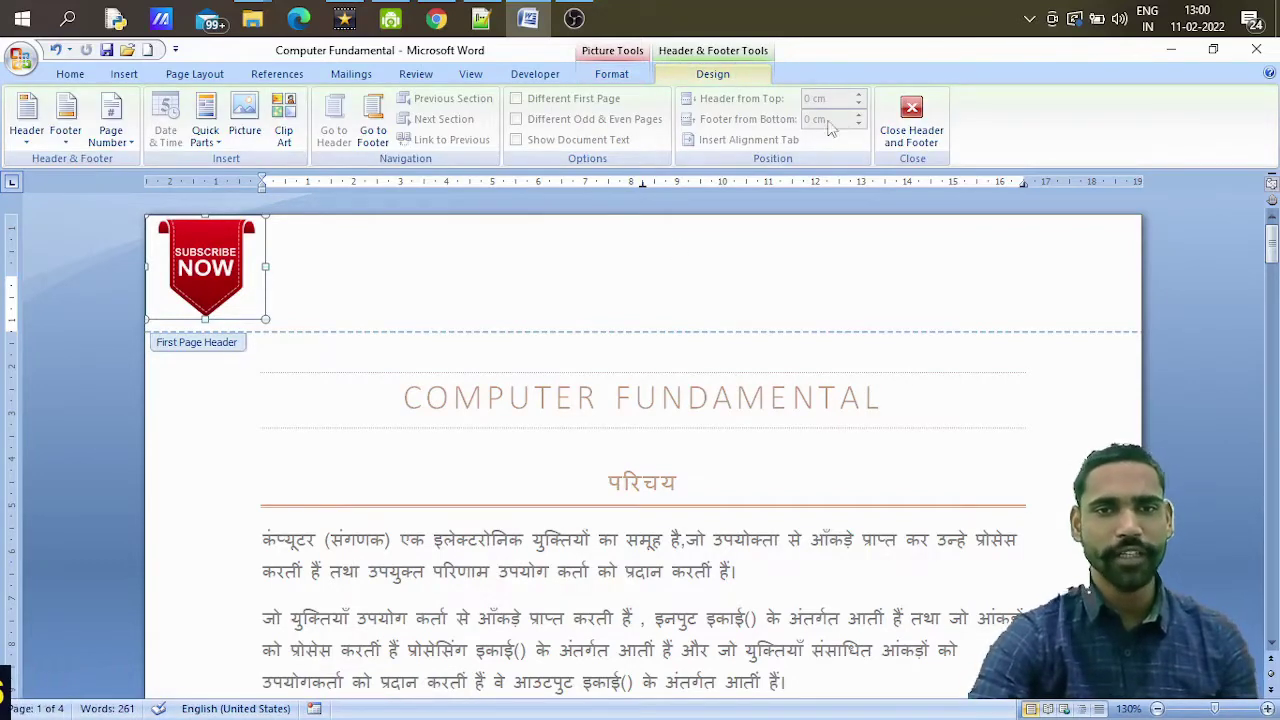
Close the header and check the pages: SUBSCRIBE NOW badge on page 1, Computer Fundamental header later.
{"action": "left_click", "coordinate": [911, 118]}
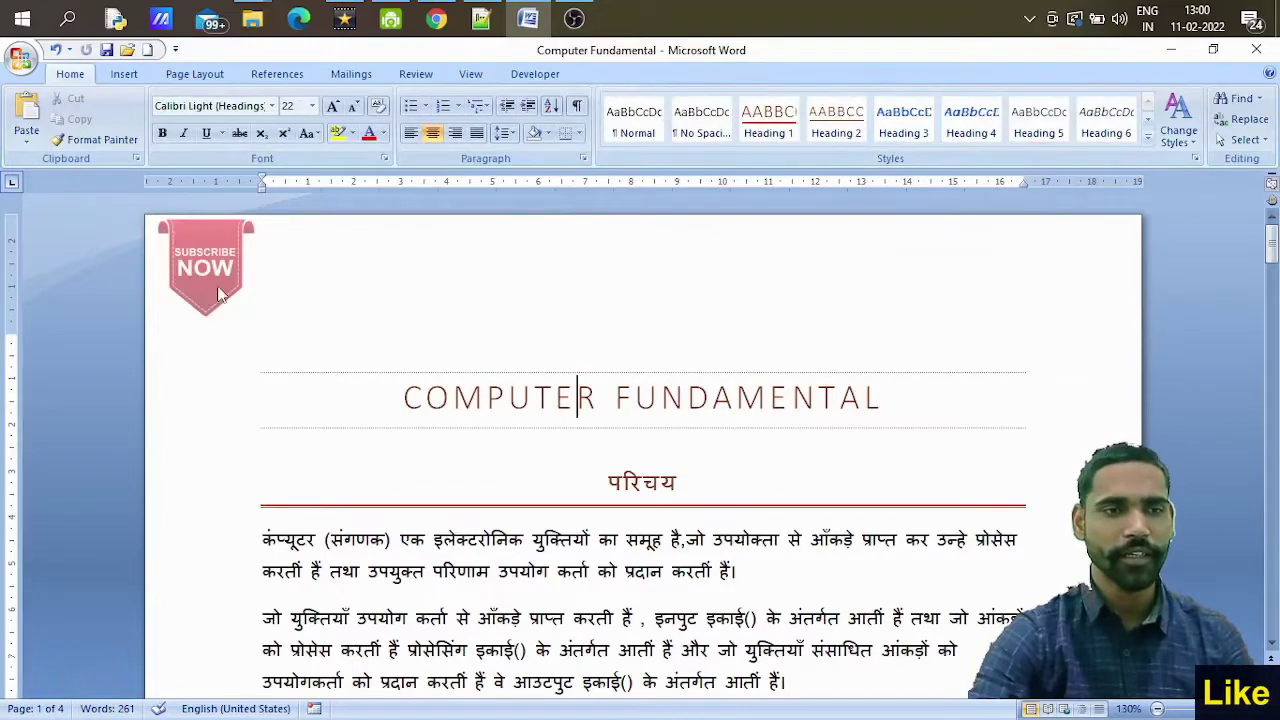
{"action": "scroll", "coordinate": [222, 298], "scroll_direction": "down", "scroll_amount": 2}
{"action": "scroll", "coordinate": [230, 300], "scroll_direction": "up", "scroll_amount": 2}
{"action": "scroll", "coordinate": [280, 330], "scroll_direction": "down", "scroll_amount": 10}
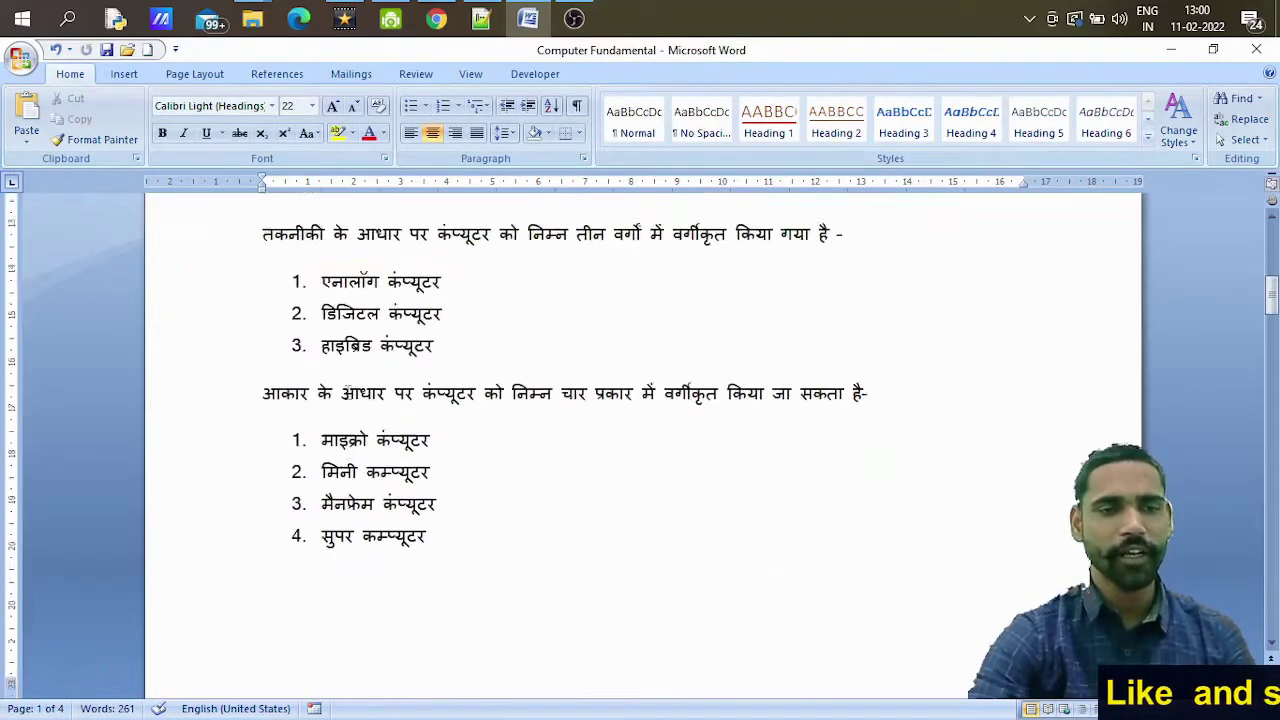
{"action": "scroll", "coordinate": [354, 409], "scroll_direction": "down", "scroll_amount": 5}
{"action": "scroll", "coordinate": [500, 360], "scroll_direction": "down", "scroll_amount": 1}
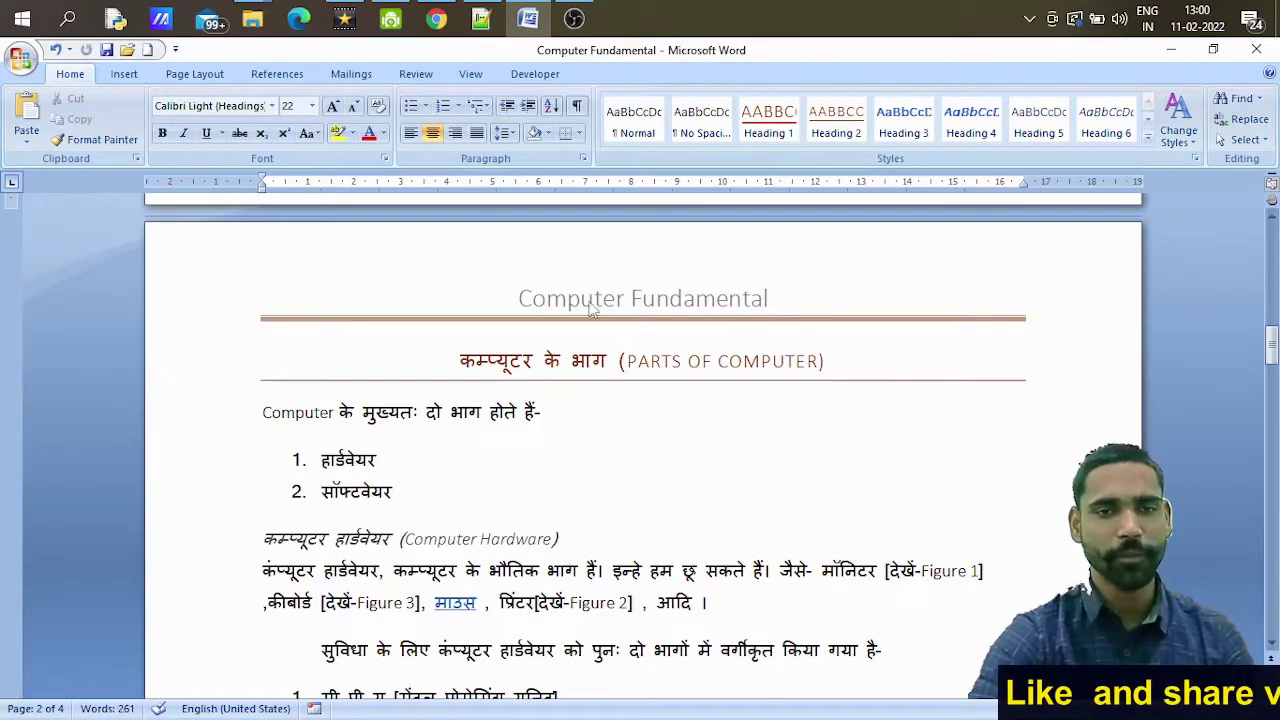
{"action": "scroll", "coordinate": [670, 320], "scroll_direction": "down", "scroll_amount": 3}
{"action": "scroll", "coordinate": [660, 334], "scroll_direction": "down", "scroll_amount": 15}
{"action": "scroll", "coordinate": [662, 337], "scroll_direction": "up", "scroll_amount": 10}
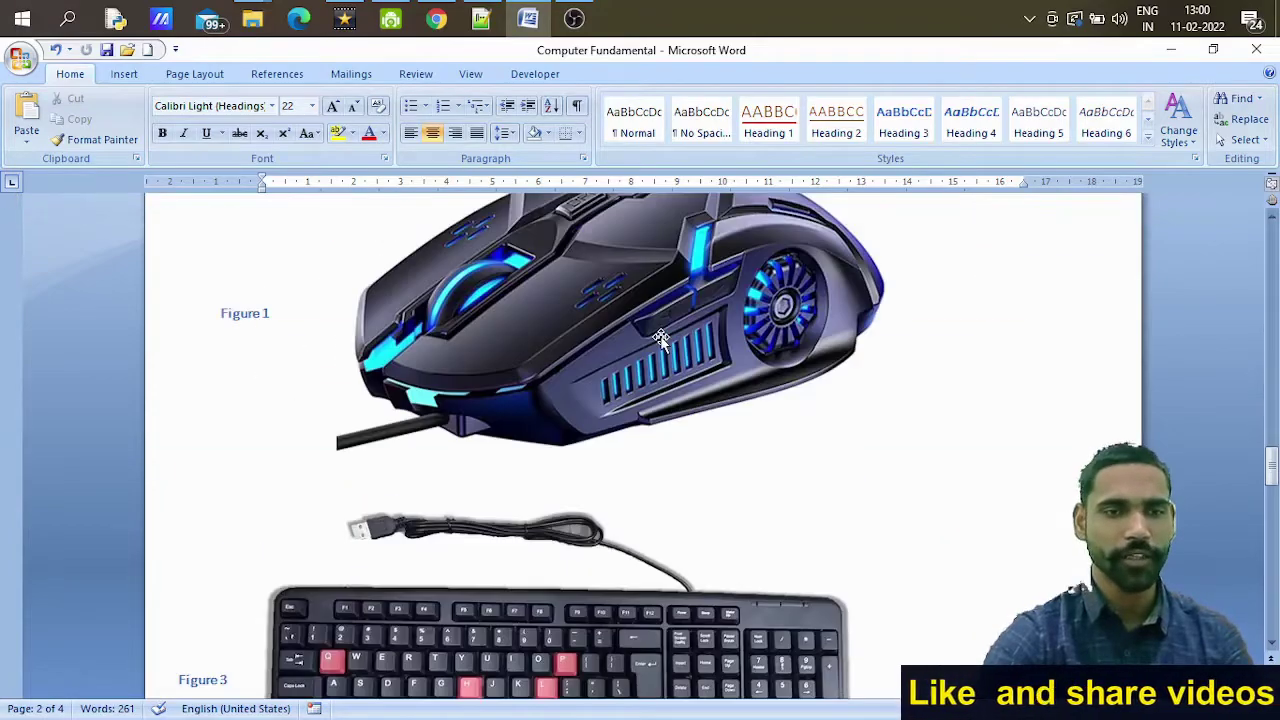
{"action": "scroll", "coordinate": [662, 340], "scroll_direction": "down", "scroll_amount": 10}
{"action": "scroll", "coordinate": [661, 345], "scroll_direction": "up", "scroll_amount": 6}
{"action": "scroll", "coordinate": [663, 346], "scroll_direction": "up", "scroll_amount": 6}
{"action": "scroll", "coordinate": [663, 346], "scroll_direction": "up", "scroll_amount": 6}
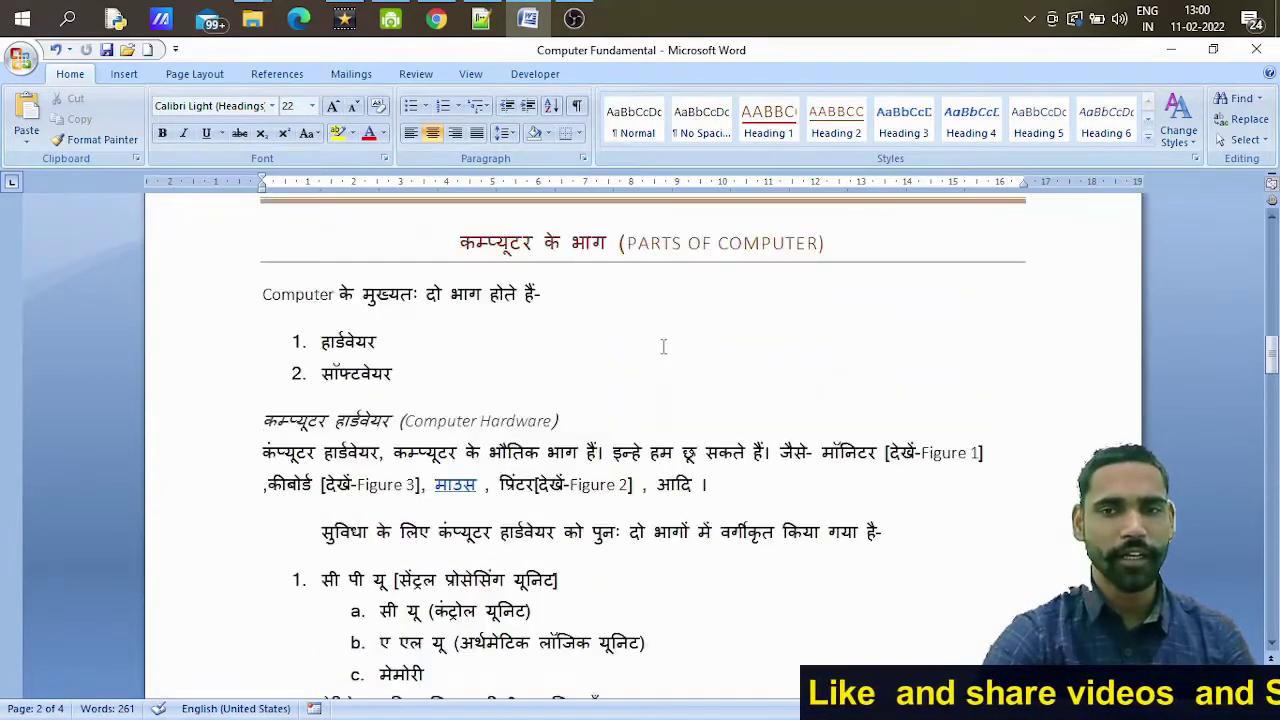
{"action": "scroll", "coordinate": [663, 346], "scroll_direction": "up", "scroll_amount": 8}
{"action": "scroll", "coordinate": [663, 346], "scroll_direction": "up", "scroll_amount": 6}
{"action": "scroll", "coordinate": [663, 346], "scroll_direction": "up", "scroll_amount": 3}
{"action": "scroll", "coordinate": [663, 346], "scroll_direction": "up", "scroll_amount": 3}
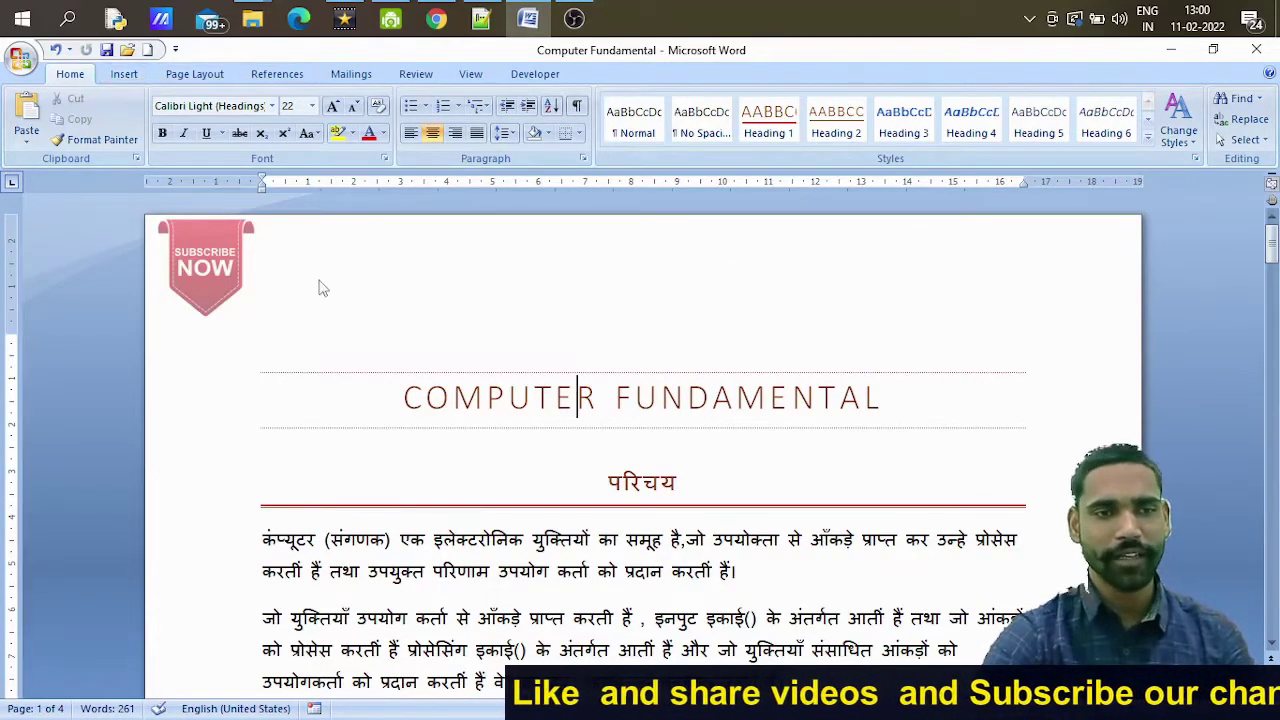
{"action": "scroll", "coordinate": [310, 283], "scroll_direction": "down", "scroll_amount": 5}
{"action": "scroll", "coordinate": [390, 375], "scroll_direction": "down", "scroll_amount": 8}
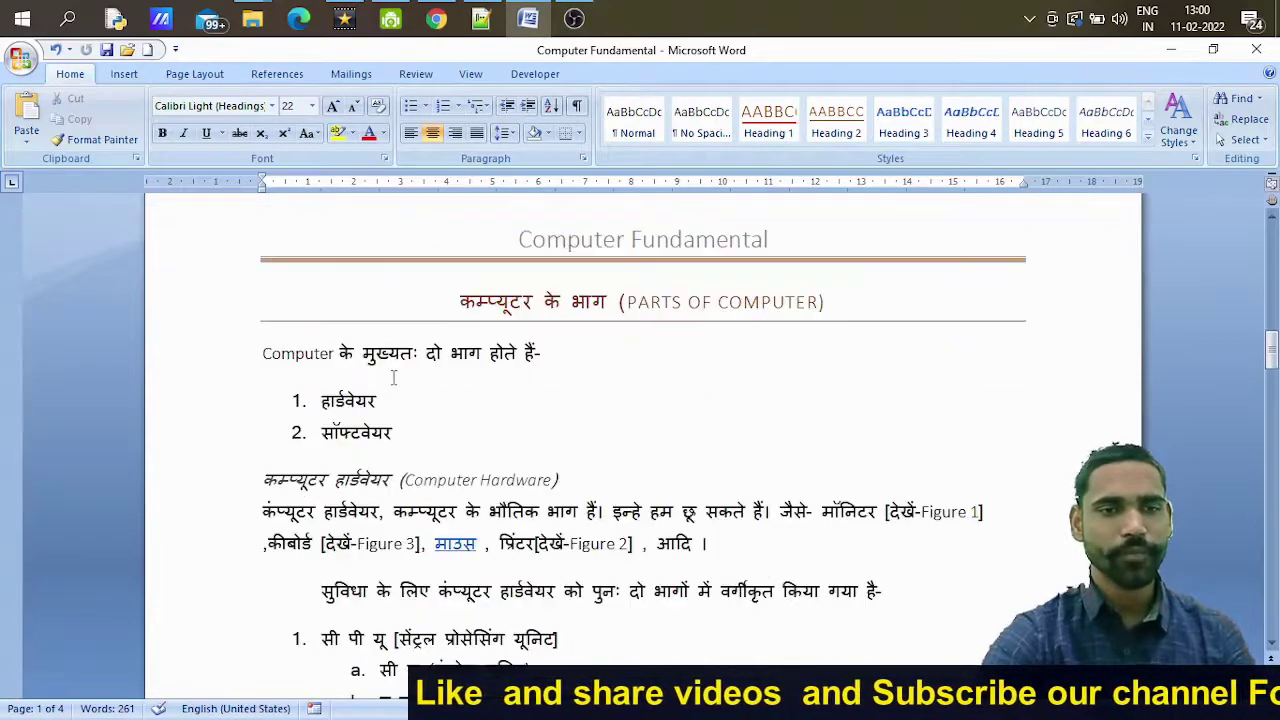
{"action": "scroll", "coordinate": [340, 356], "scroll_direction": "up", "scroll_amount": 2}
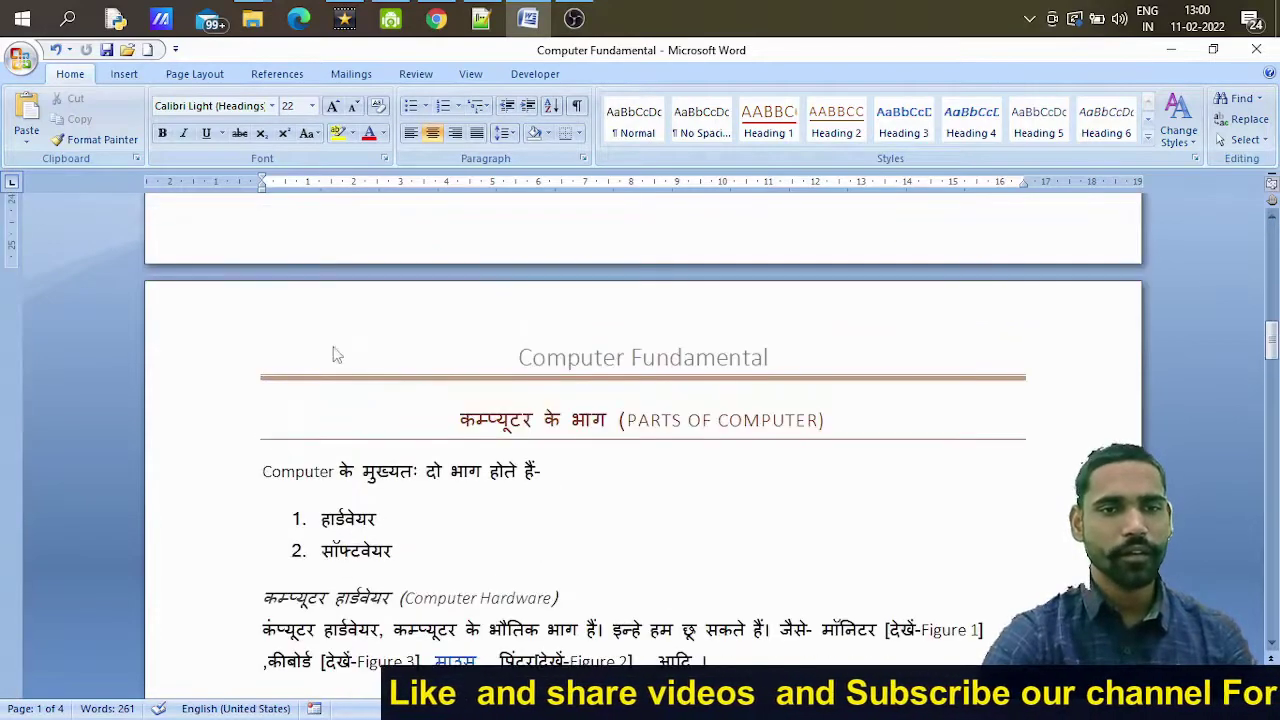
Enable Different Odd & Even Pages in the page 2 header and delete its clip art.
{"action": "double_click", "coordinate": [560, 360]}
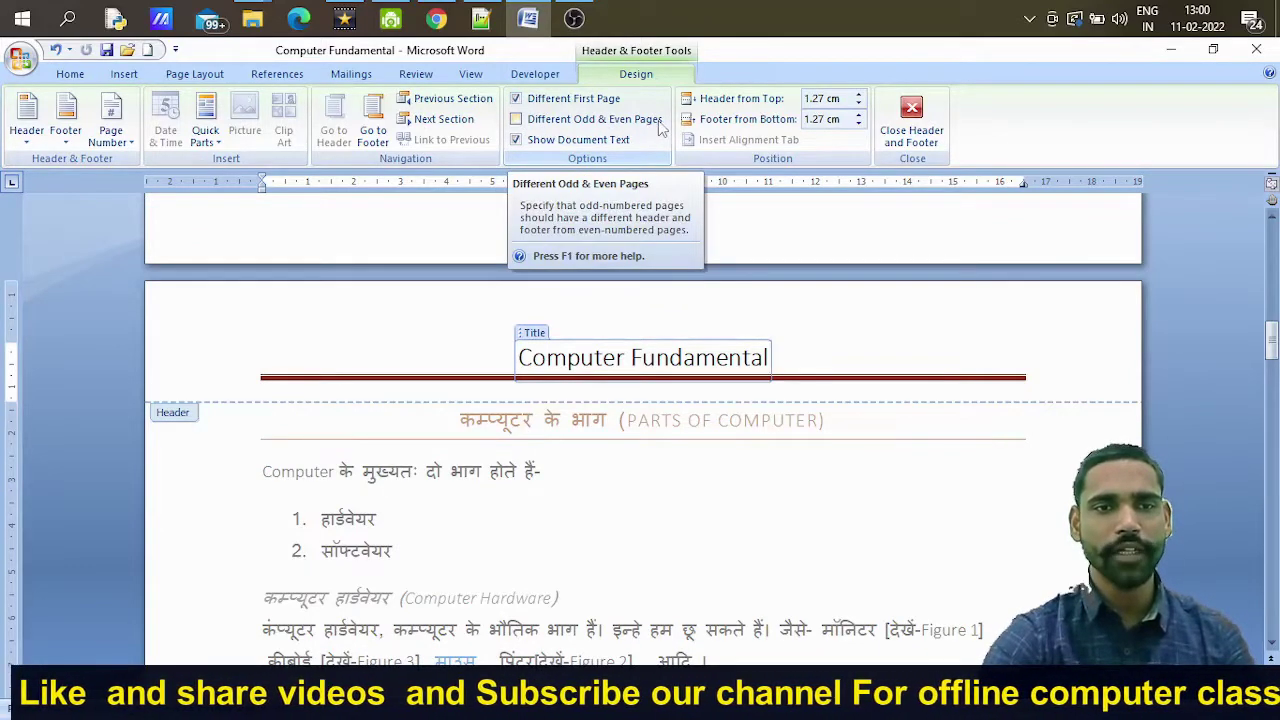
{"action": "left_click", "coordinate": [533, 121]}
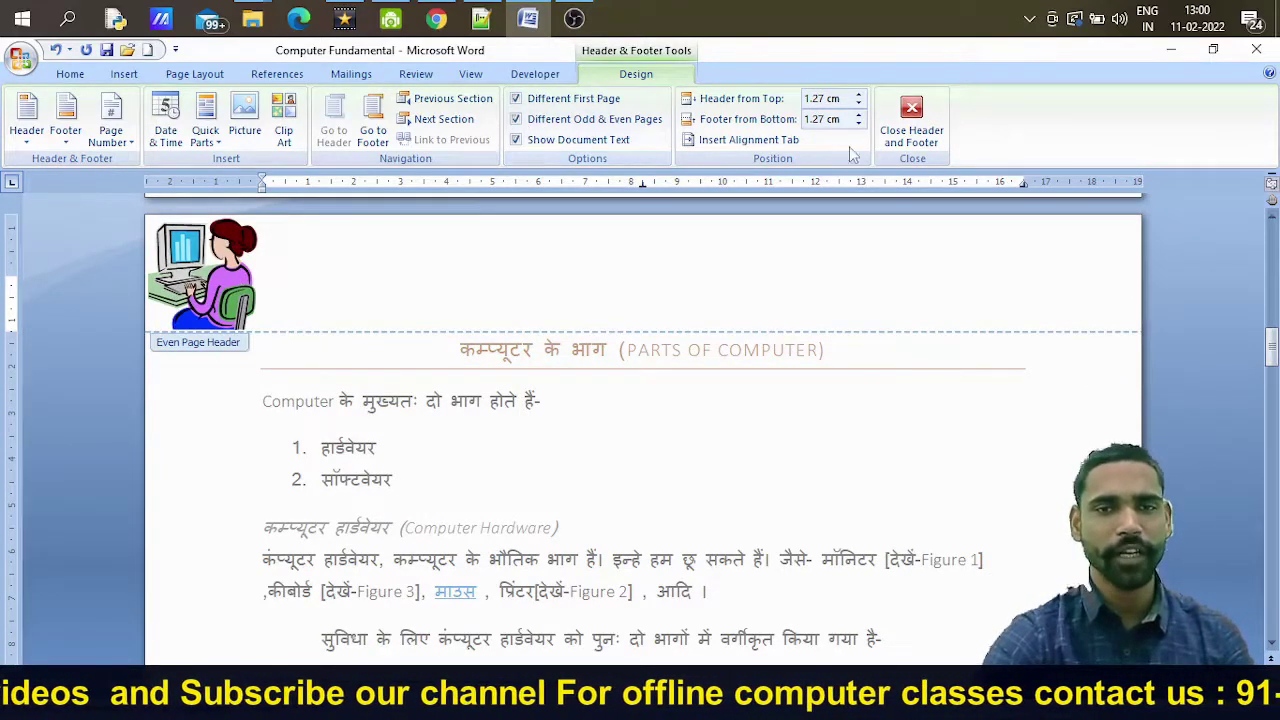
{"action": "left_click", "coordinate": [225, 280]}
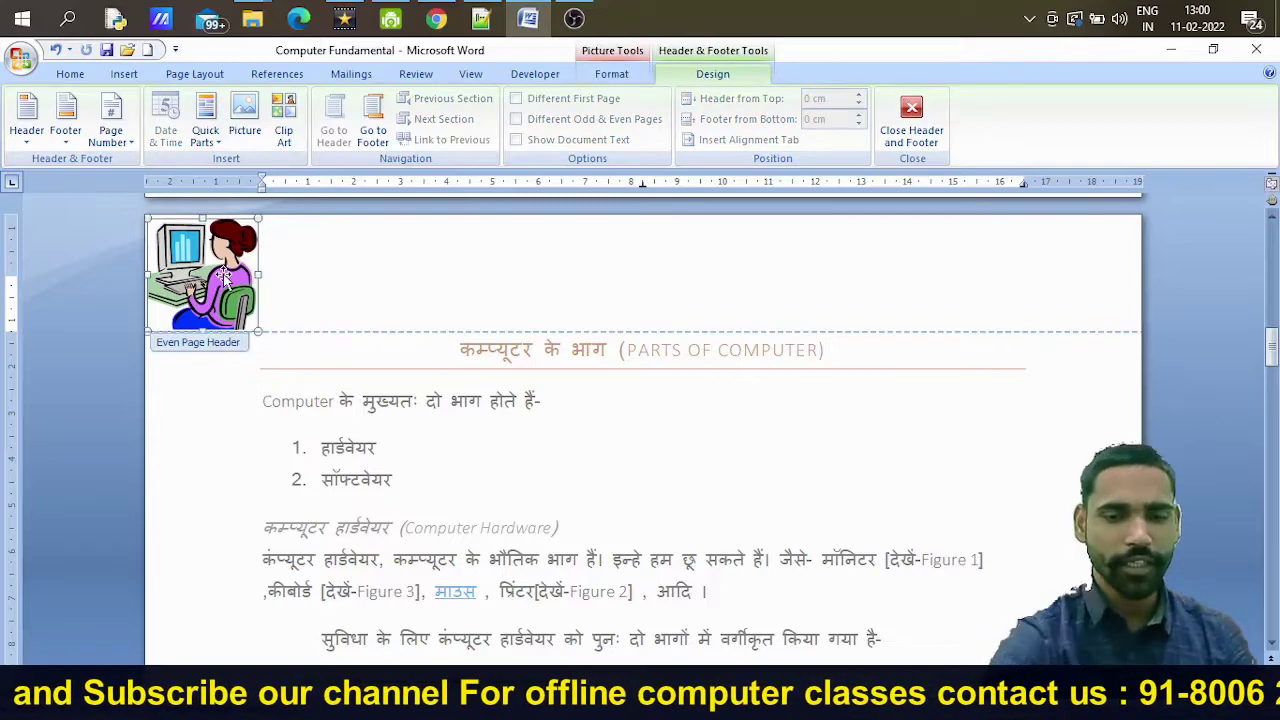
{"action": "key", "text": "Delete"}
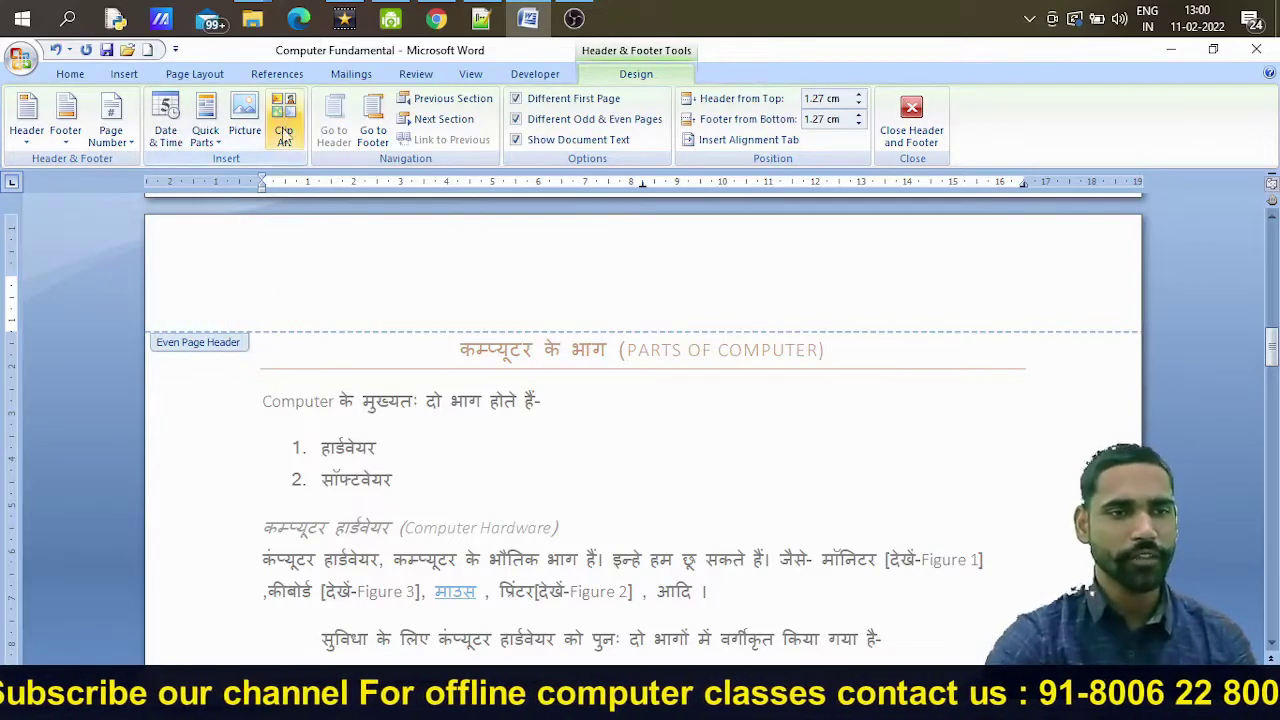
Search Clip Art for 'Computer' and insert a computer clip into the even-page header.
{"action": "left_click", "coordinate": [284, 120]}
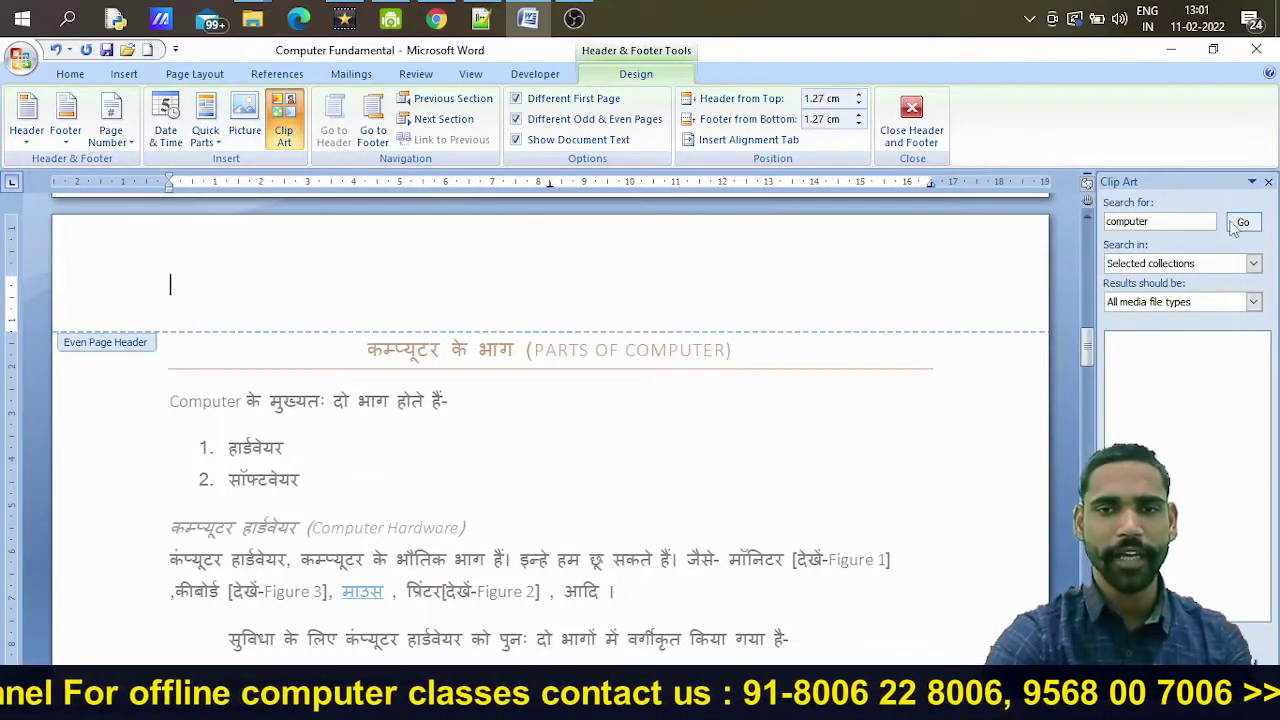
{"action": "left_click_drag", "start_coordinate": [1203, 221], "coordinate": [1108, 228]}
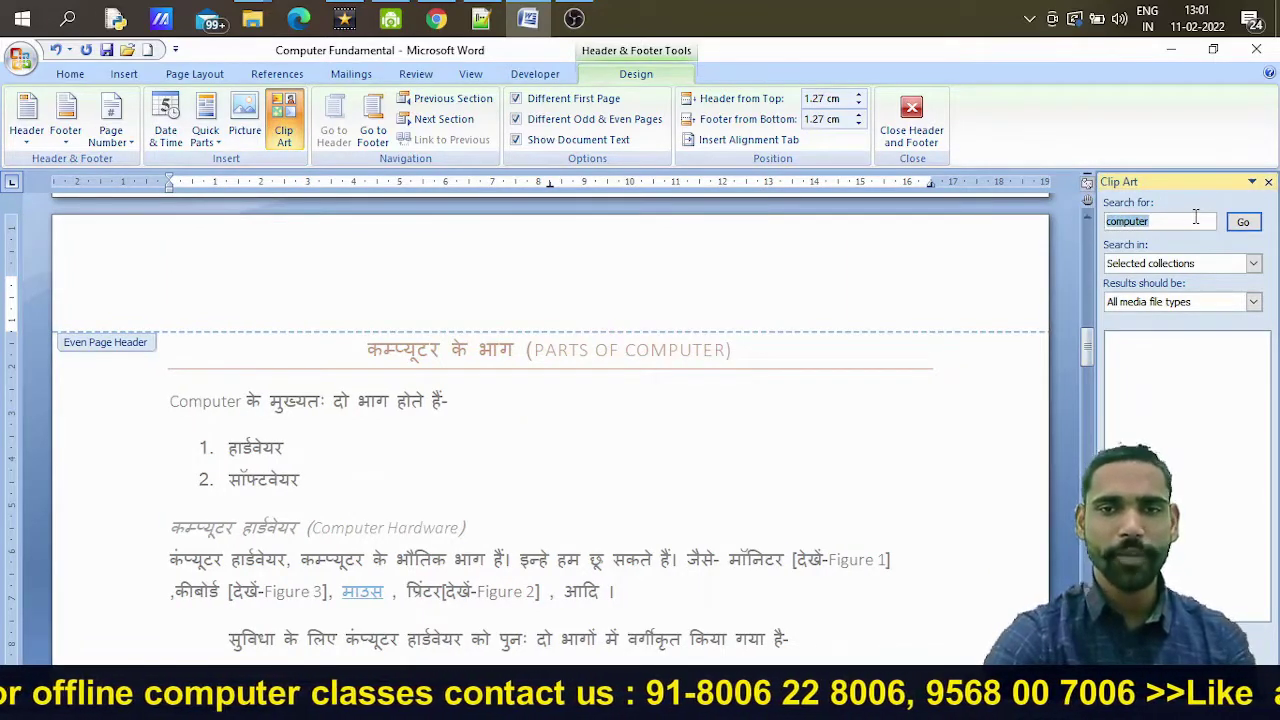
{"action": "key", "text": "BackSpace"}
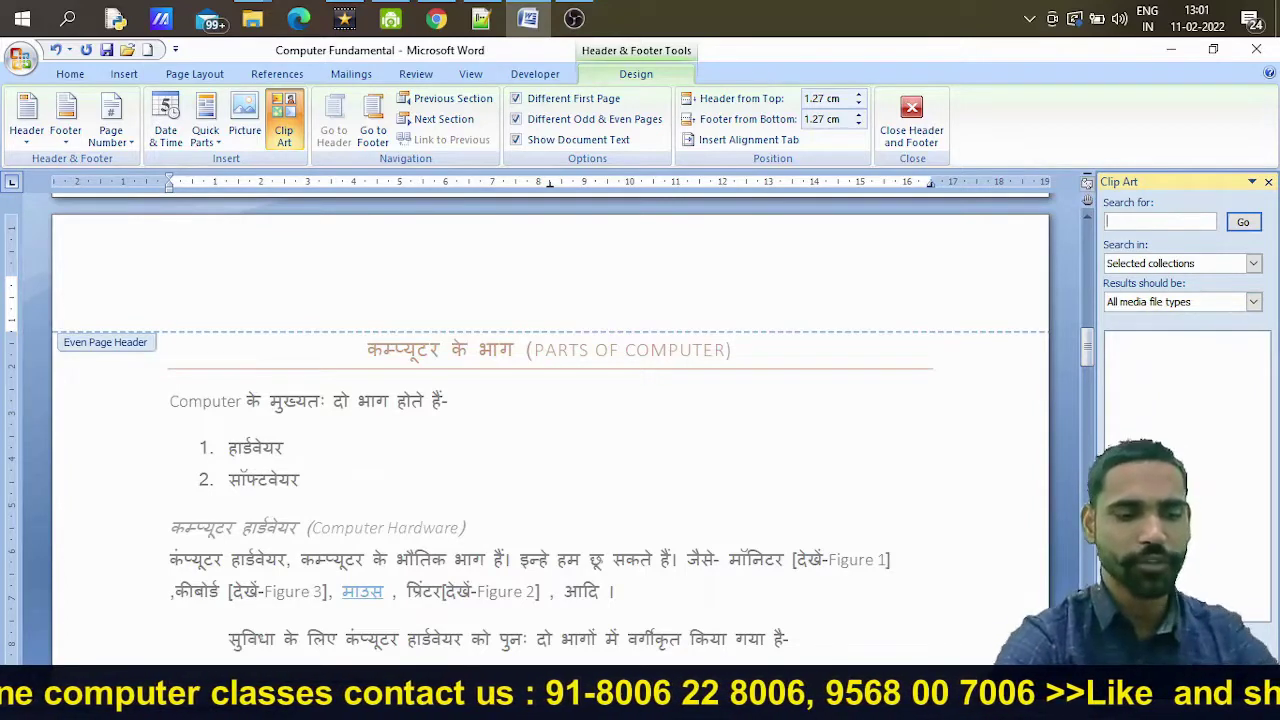
{"action": "type", "text": "Computer"}
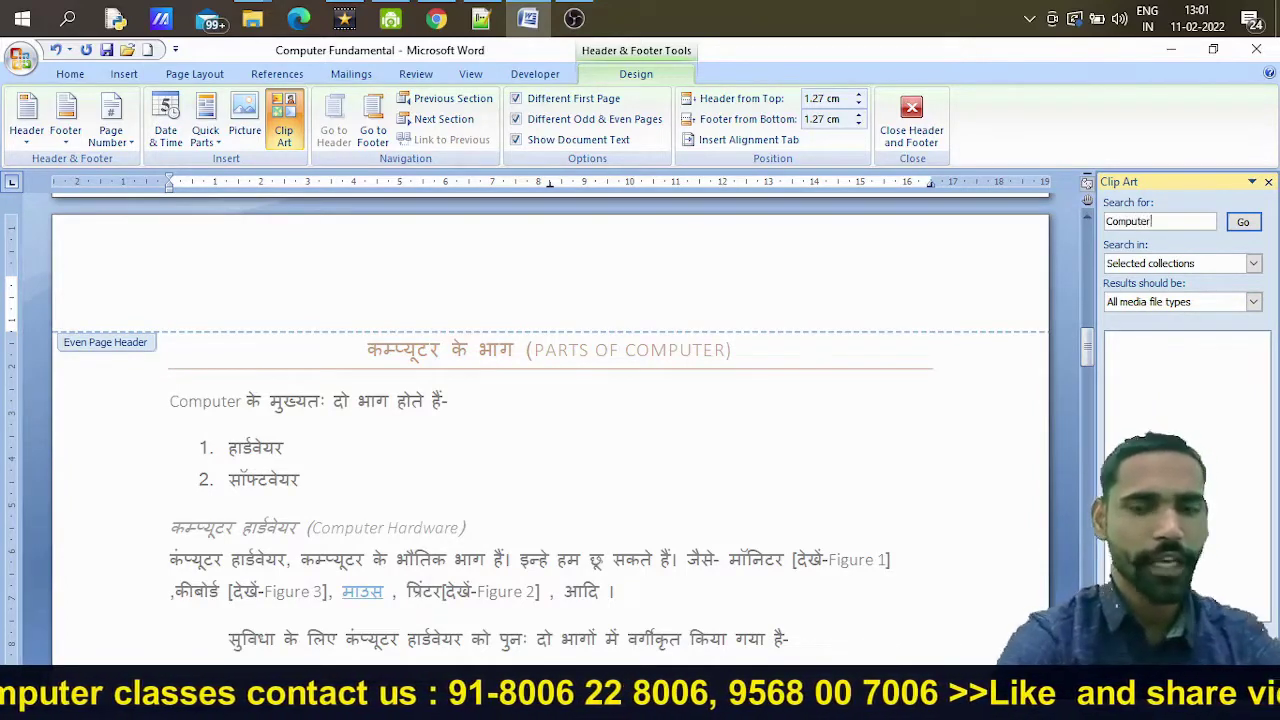
{"action": "left_click", "coordinate": [1243, 222]}
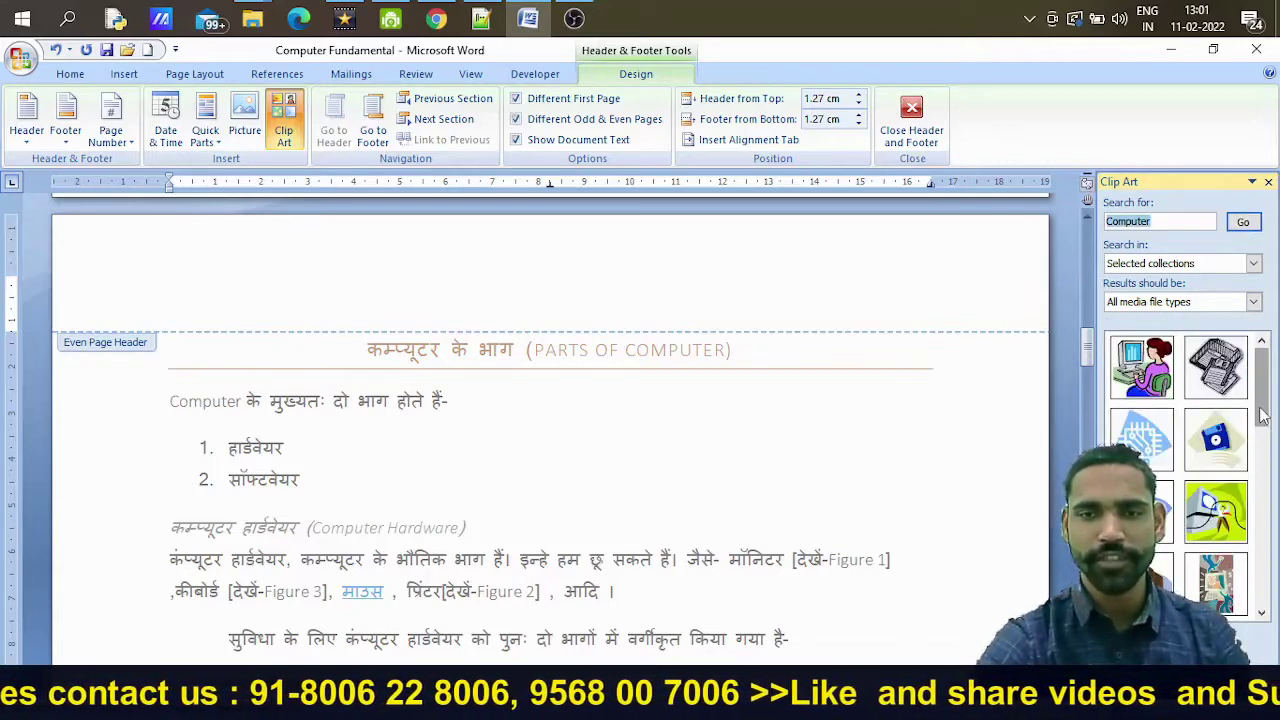
{"action": "scroll", "coordinate": [1263, 418], "scroll_direction": "down", "scroll_amount": 1}
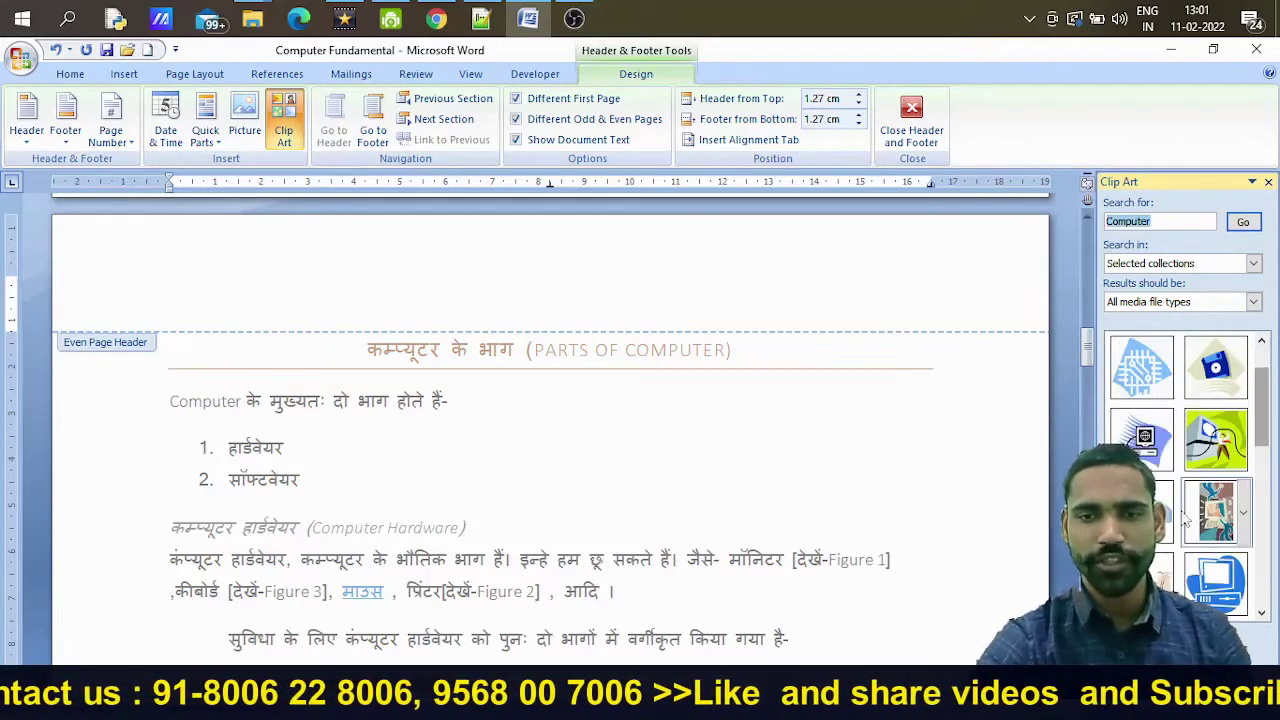
{"action": "left_click", "coordinate": [1142, 512]}
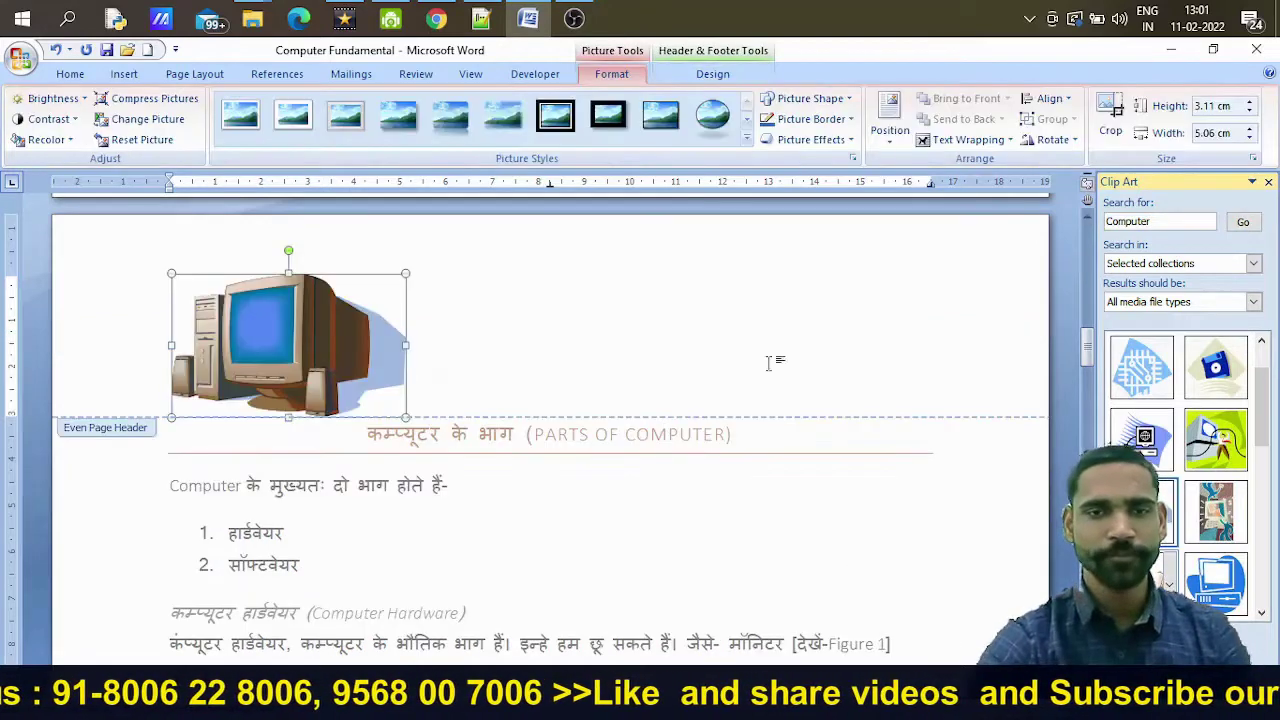
Set the computer clip art to Square wrapping, move it top-right and shrink it to 1.75 × 2.85 cm.
{"action": "left_click", "coordinate": [769, 363]}
{"action": "left_click", "coordinate": [308, 338]}
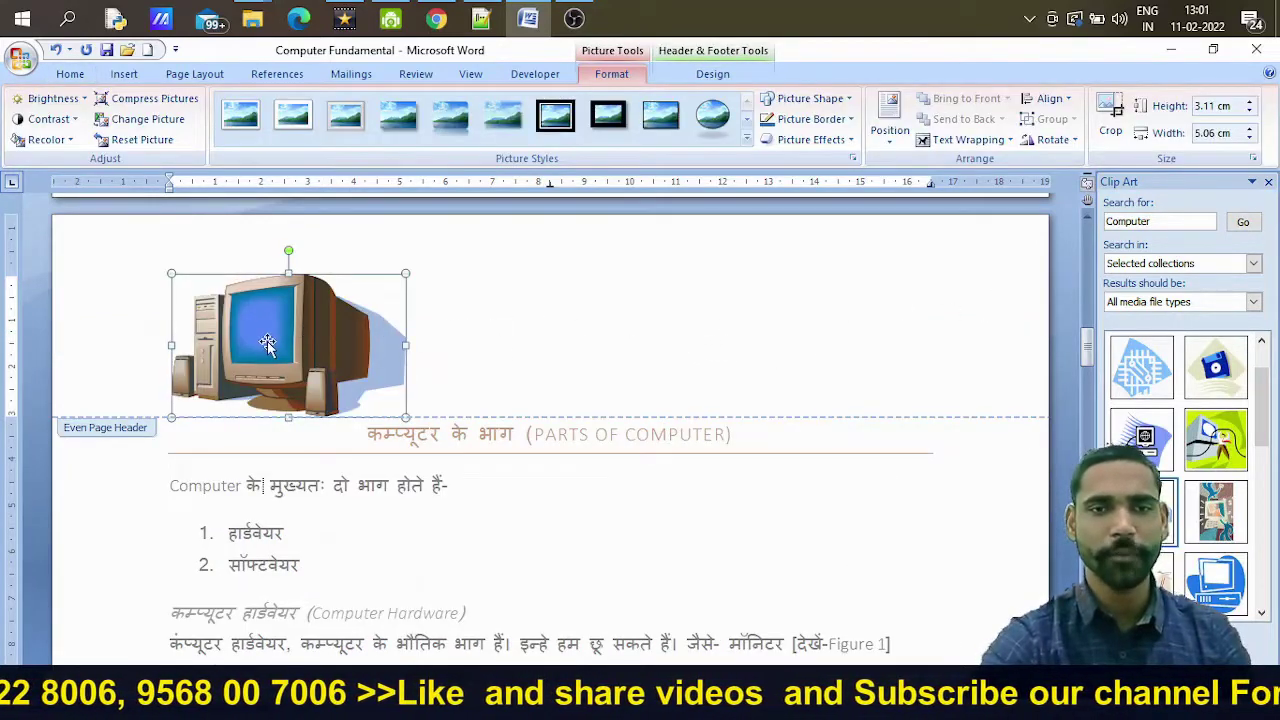
{"action": "left_click", "coordinate": [965, 140]}
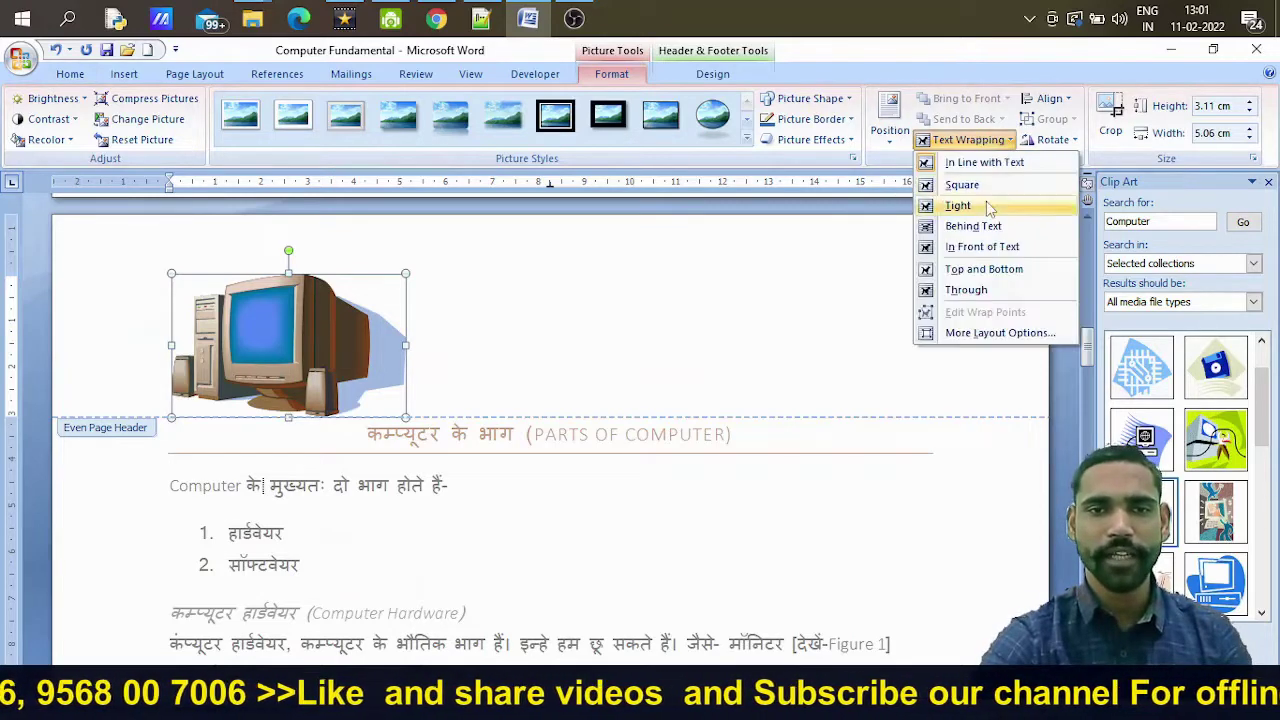
{"action": "left_click", "coordinate": [975, 188]}
{"action": "mouse_move", "coordinate": [279, 297]}
{"action": "left_mouse_down"}
{"action": "mouse_move", "coordinate": [944, 234]}
{"action": "mouse_move", "coordinate": [928, 293]}
{"action": "left_mouse_up"}
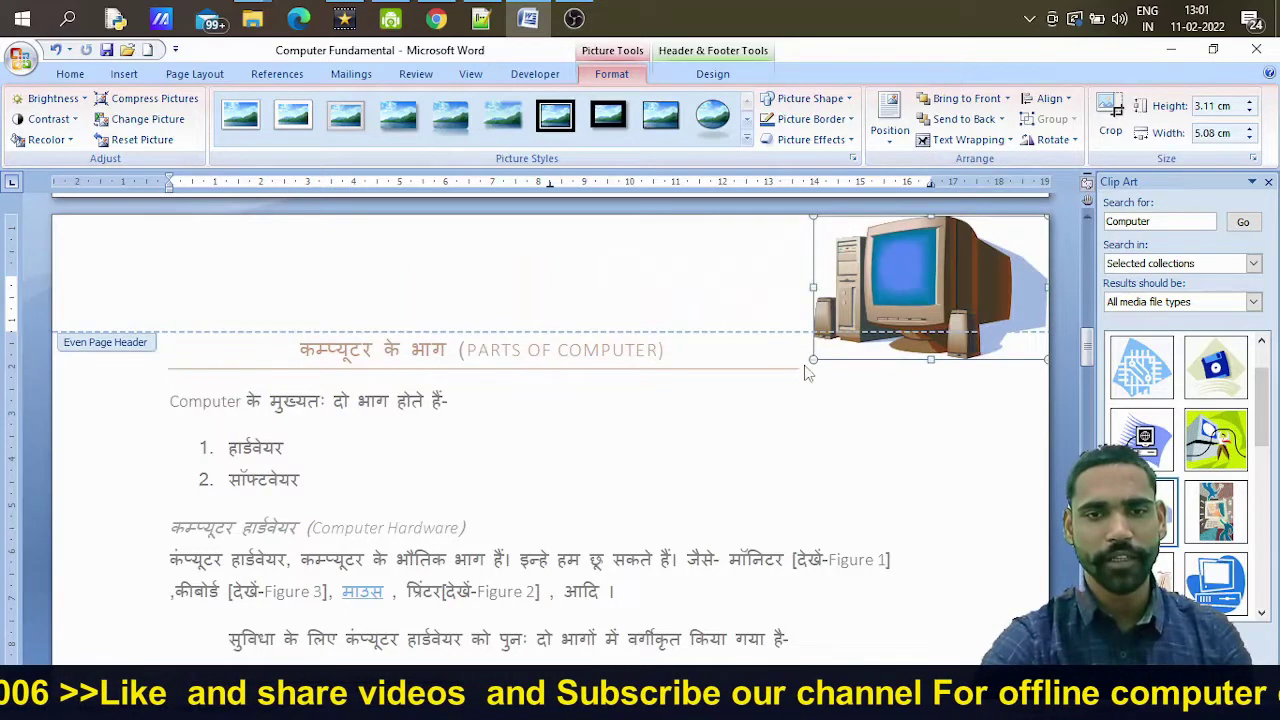
{"action": "mouse_move", "coordinate": [814, 358]}
{"action": "left_mouse_down"}
{"action": "mouse_move", "coordinate": [914, 296]}
{"action": "mouse_move", "coordinate": [965, 333]}
{"action": "left_mouse_up"}
{"action": "scroll", "coordinate": [911, 320], "scroll_direction": "up", "scroll_amount": 2}
{"action": "scroll", "coordinate": [946, 320], "scroll_direction": "down", "scroll_amount": 1}
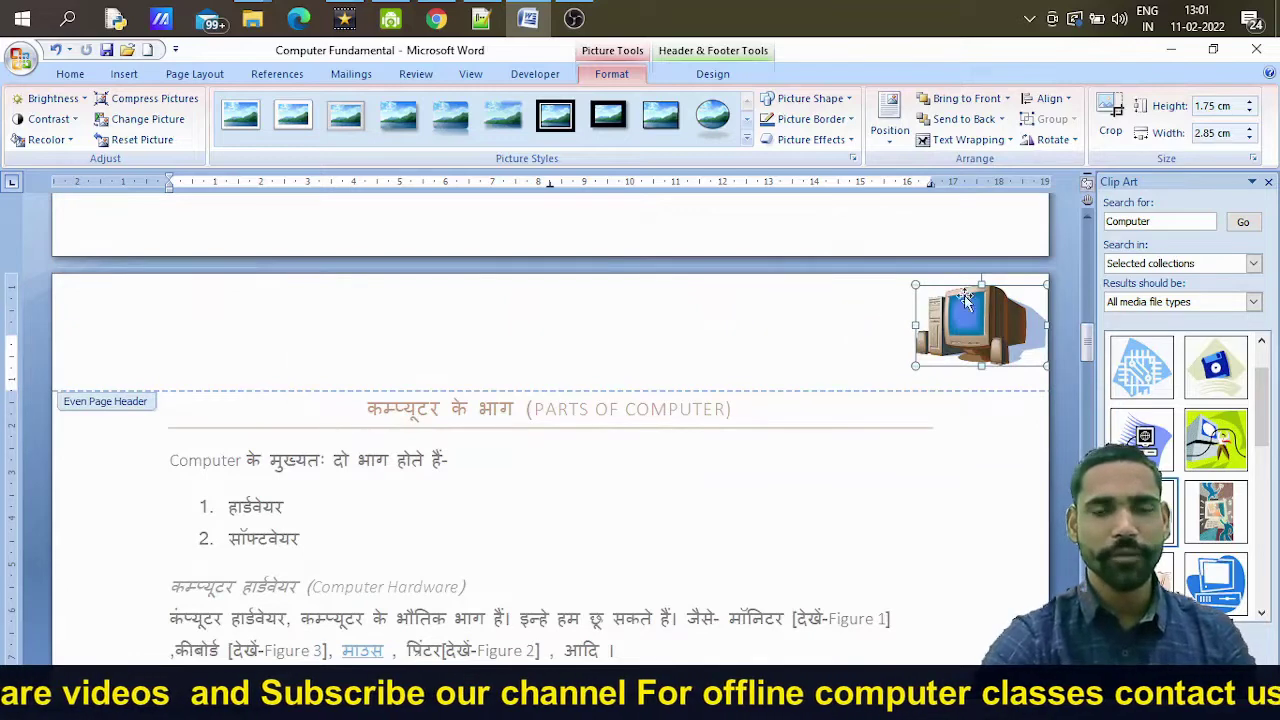
Close header and footer editing and scroll through the pages to check the new header pictures.
{"action": "left_click", "coordinate": [705, 77]}
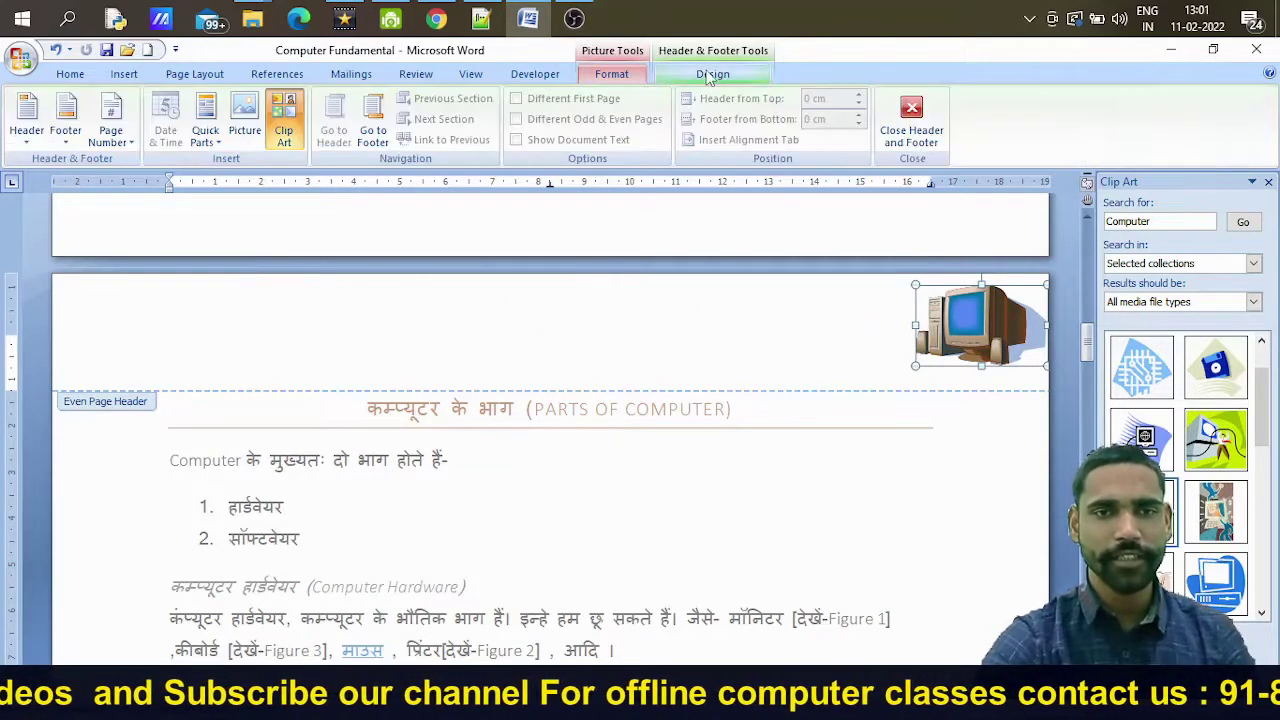
{"action": "left_click", "coordinate": [909, 125]}
{"action": "scroll", "coordinate": [742, 306], "scroll_direction": "up", "scroll_amount": 3}
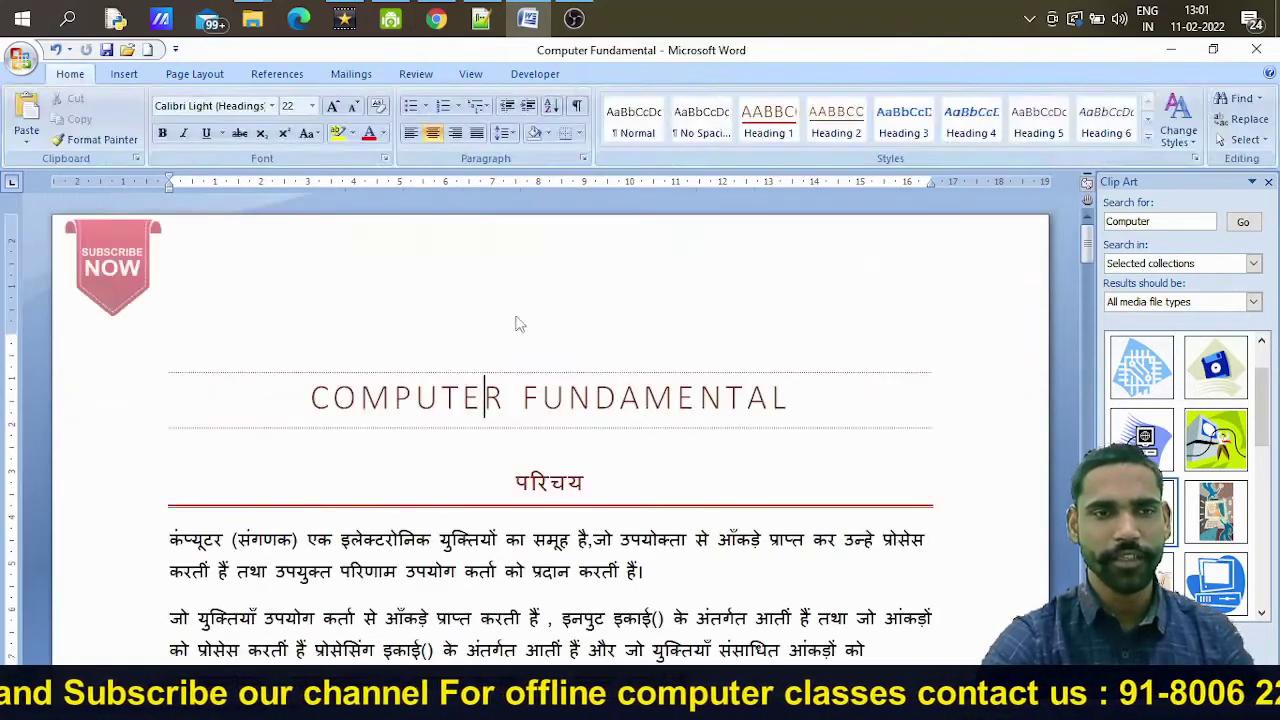
{"action": "scroll", "coordinate": [517, 323], "scroll_direction": "down", "scroll_amount": 5}
{"action": "scroll", "coordinate": [300, 320], "scroll_direction": "up", "scroll_amount": 5}
{"action": "scroll", "coordinate": [200, 340], "scroll_direction": "down", "scroll_amount": 10}
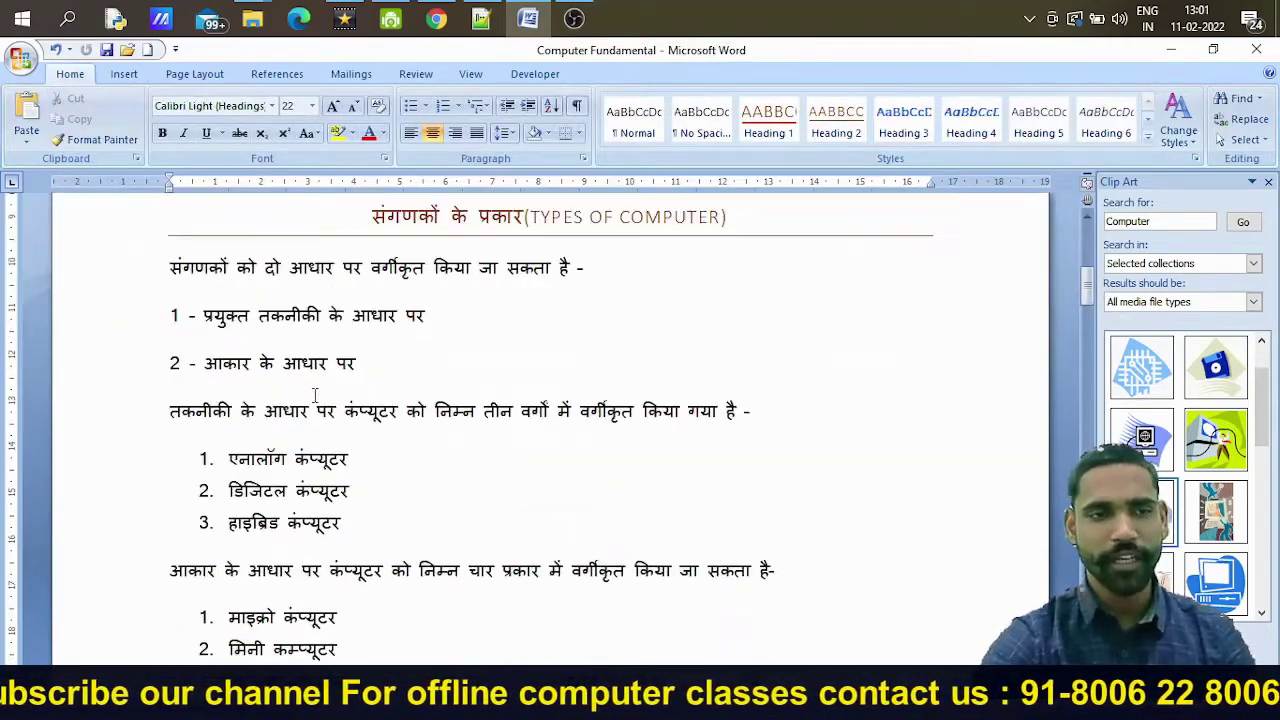
{"action": "scroll", "coordinate": [333, 398], "scroll_direction": "down", "scroll_amount": 5}
{"action": "scroll", "coordinate": [900, 290], "scroll_direction": "up", "scroll_amount": 2}
{"action": "scroll", "coordinate": [643, 354], "scroll_direction": "down", "scroll_amount": 5}
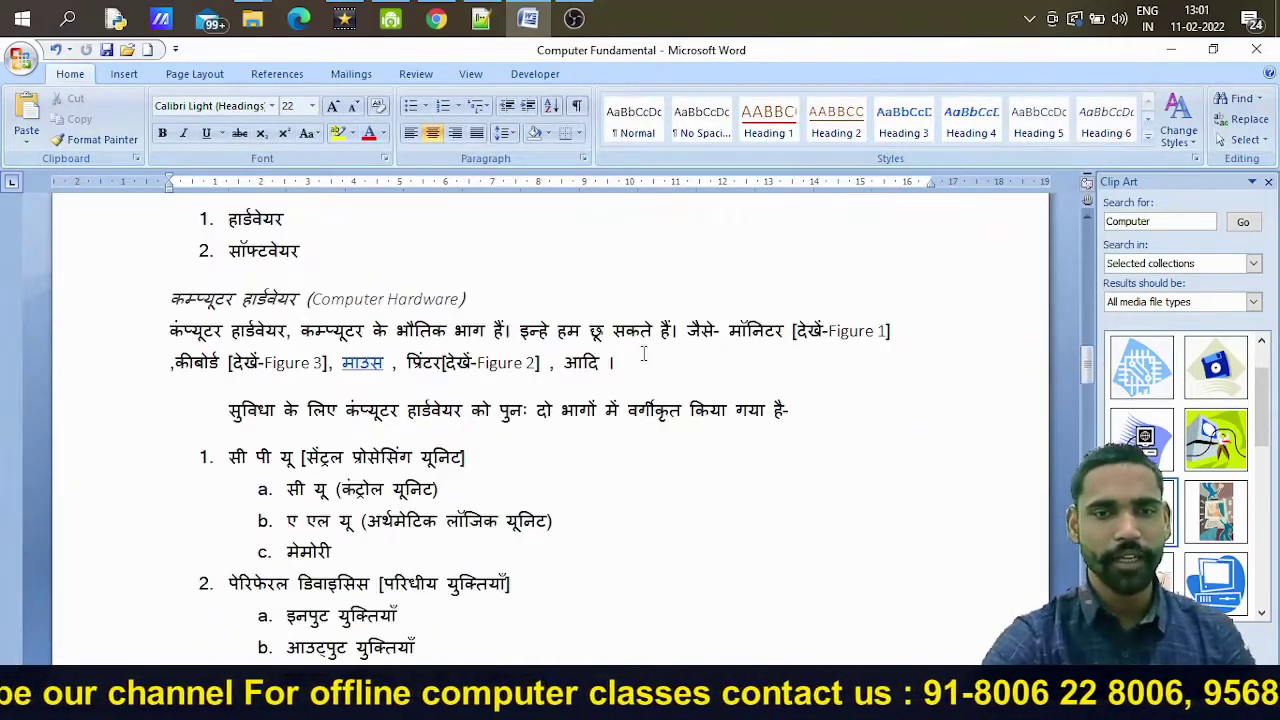
{"action": "scroll", "coordinate": [626, 374], "scroll_direction": "down", "scroll_amount": 10}
{"action": "scroll", "coordinate": [630, 392], "scroll_direction": "down", "scroll_amount": 5}
{"action": "scroll", "coordinate": [460, 394], "scroll_direction": "down", "scroll_amount": 1}
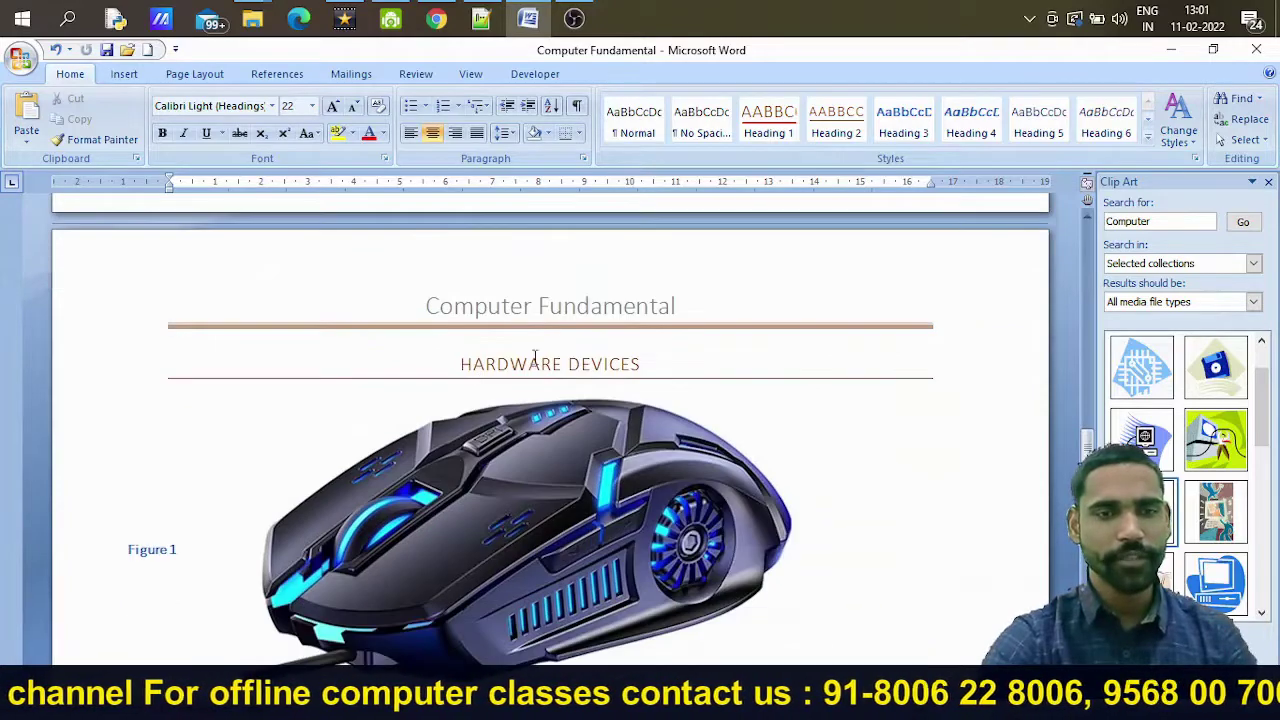
{"action": "scroll", "coordinate": [680, 302], "scroll_direction": "up", "scroll_amount": 2}
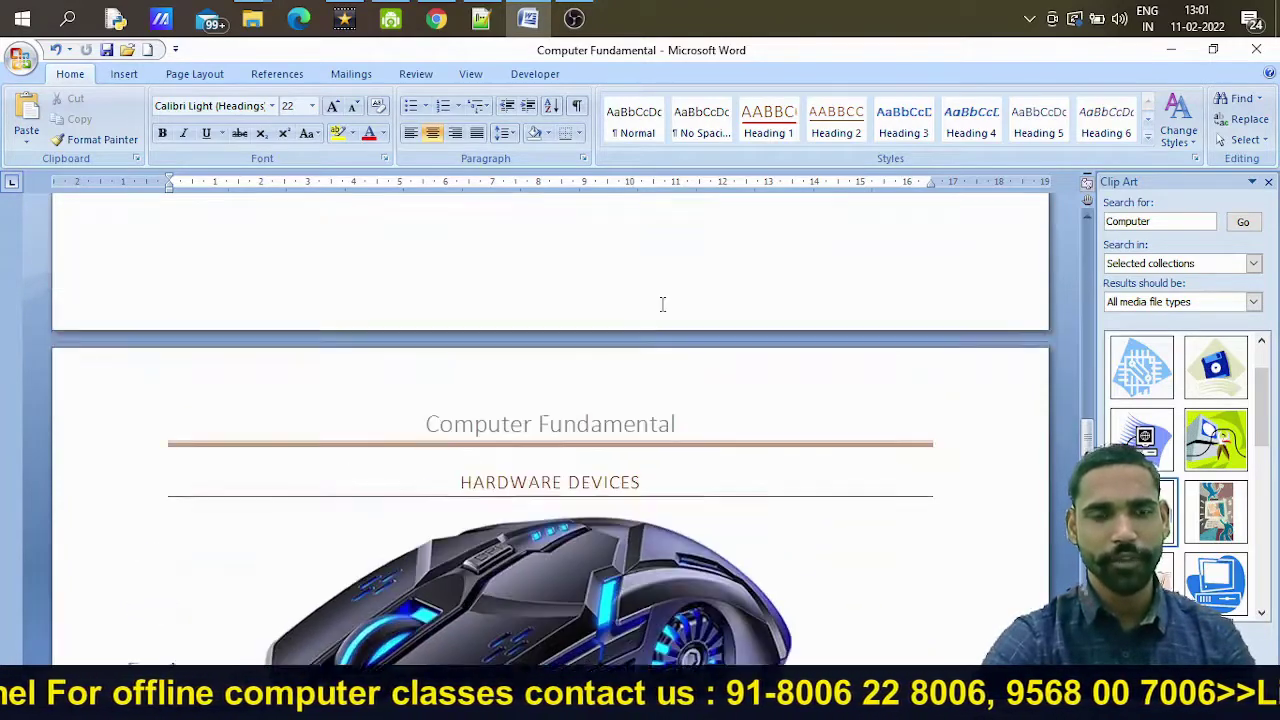
{"action": "scroll", "coordinate": [630, 304], "scroll_direction": "down", "scroll_amount": 4}
{"action": "scroll", "coordinate": [600, 305], "scroll_direction": "up", "scroll_amount": 4}
{"action": "scroll", "coordinate": [595, 310], "scroll_direction": "down", "scroll_amount": 3}
{"action": "scroll", "coordinate": [603, 315], "scroll_direction": "down", "scroll_amount": 10}
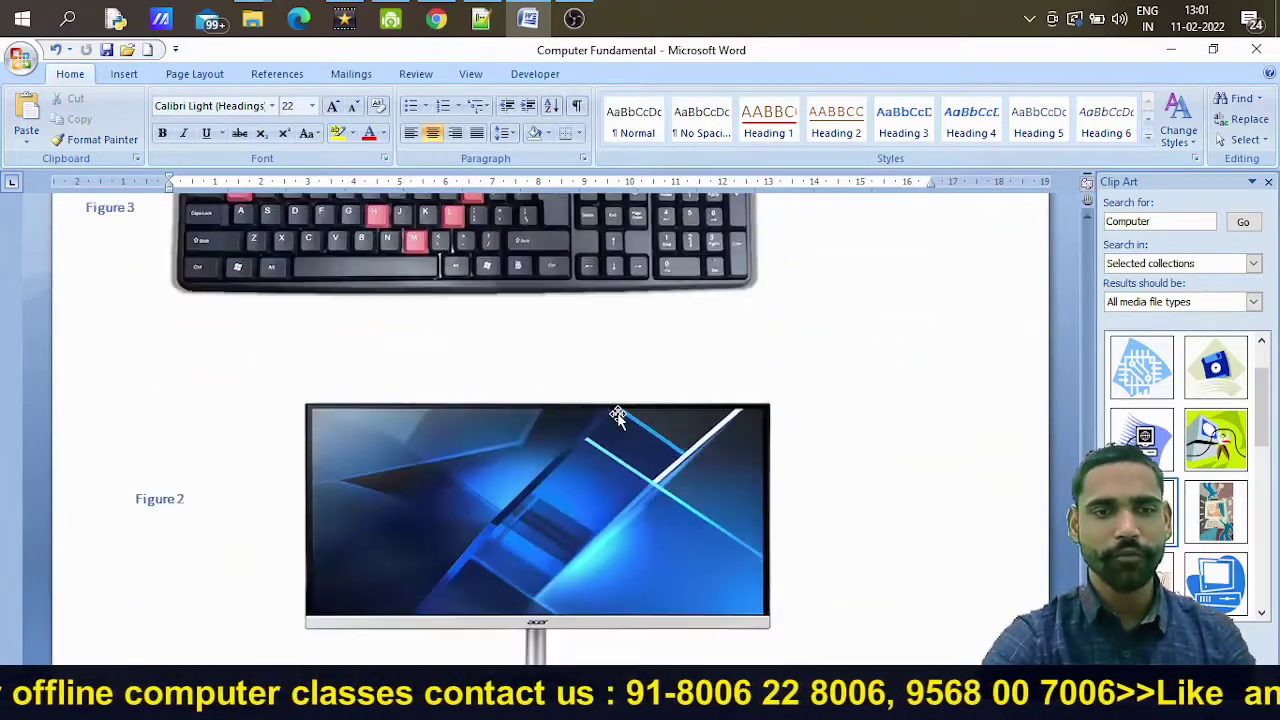
{"action": "scroll", "coordinate": [614, 417], "scroll_direction": "down", "scroll_amount": 7}
{"action": "scroll", "coordinate": [611, 449], "scroll_direction": "down", "scroll_amount": 2}
{"action": "scroll", "coordinate": [640, 431], "scroll_direction": "down", "scroll_amount": 2}
{"action": "scroll", "coordinate": [893, 376], "scroll_direction": "down", "scroll_amount": 1}
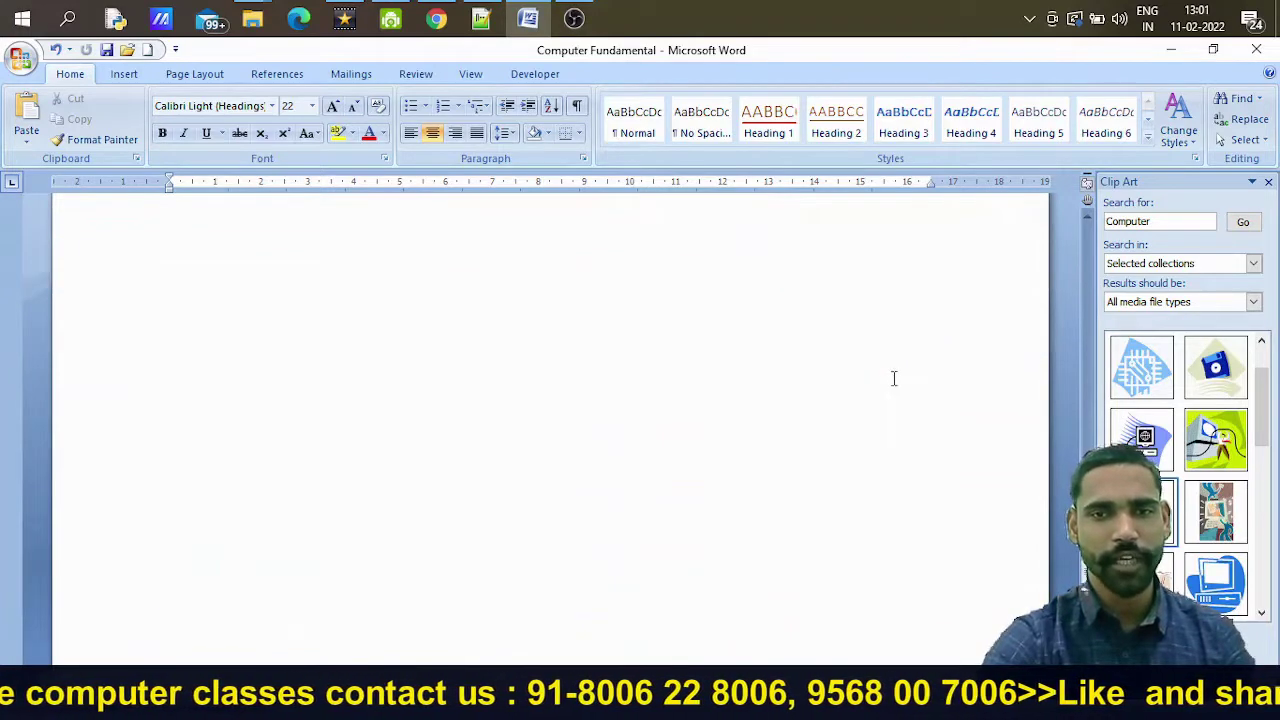
{"action": "scroll", "coordinate": [890, 376], "scroll_direction": "up", "scroll_amount": 5}
Place the insertion point on the blank page and review the rest of the document.
{"action": "left_click", "coordinate": [665, 498]}
{"action": "scroll", "coordinate": [648, 518], "scroll_direction": "down", "scroll_amount": 1}
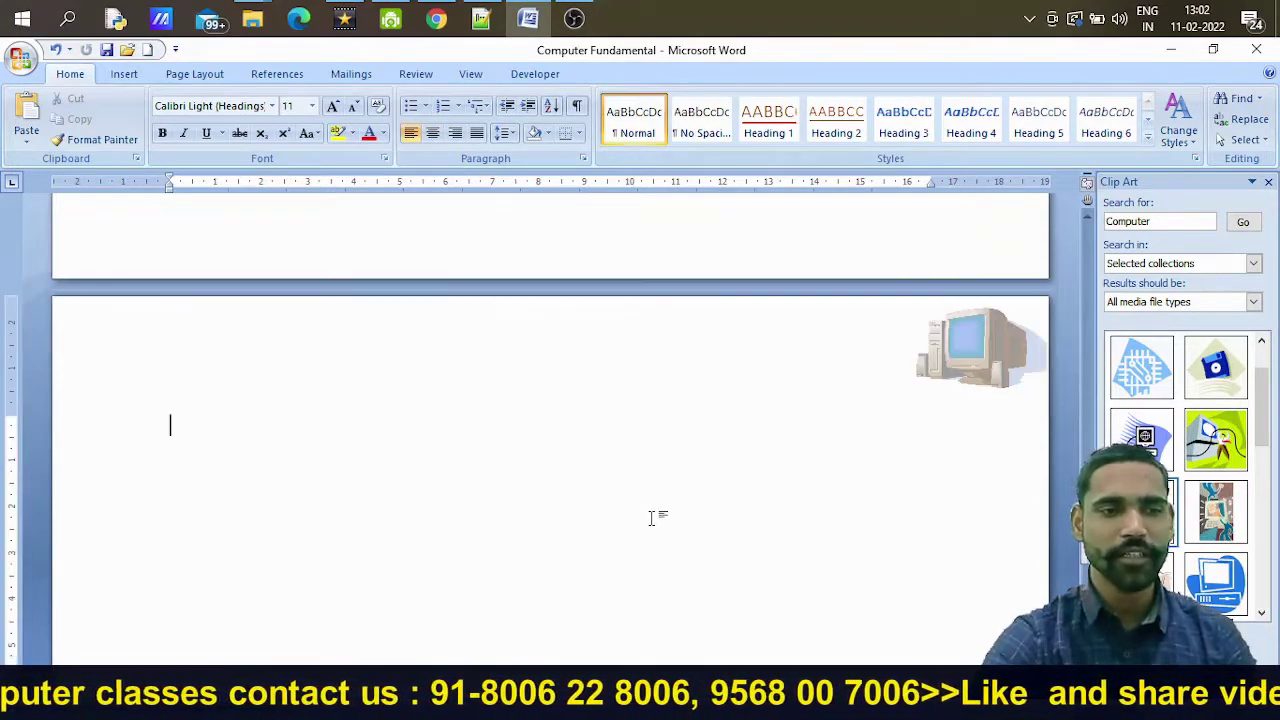
{"action": "scroll", "coordinate": [650, 517], "scroll_direction": "down", "scroll_amount": 2}
{"action": "scroll", "coordinate": [650, 517], "scroll_direction": "down", "scroll_amount": 15}
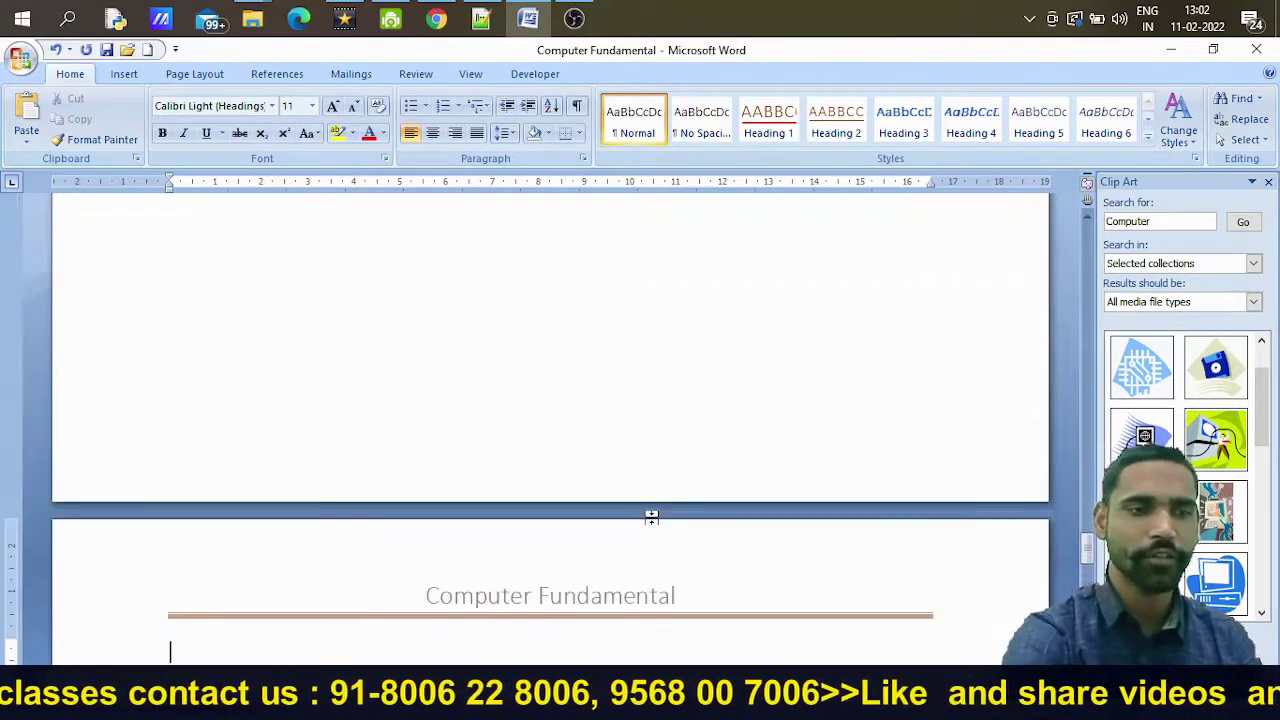
{"action": "scroll", "coordinate": [665, 518], "scroll_direction": "down", "scroll_amount": 2}
{"action": "scroll", "coordinate": [668, 511], "scroll_direction": "down", "scroll_amount": 1}
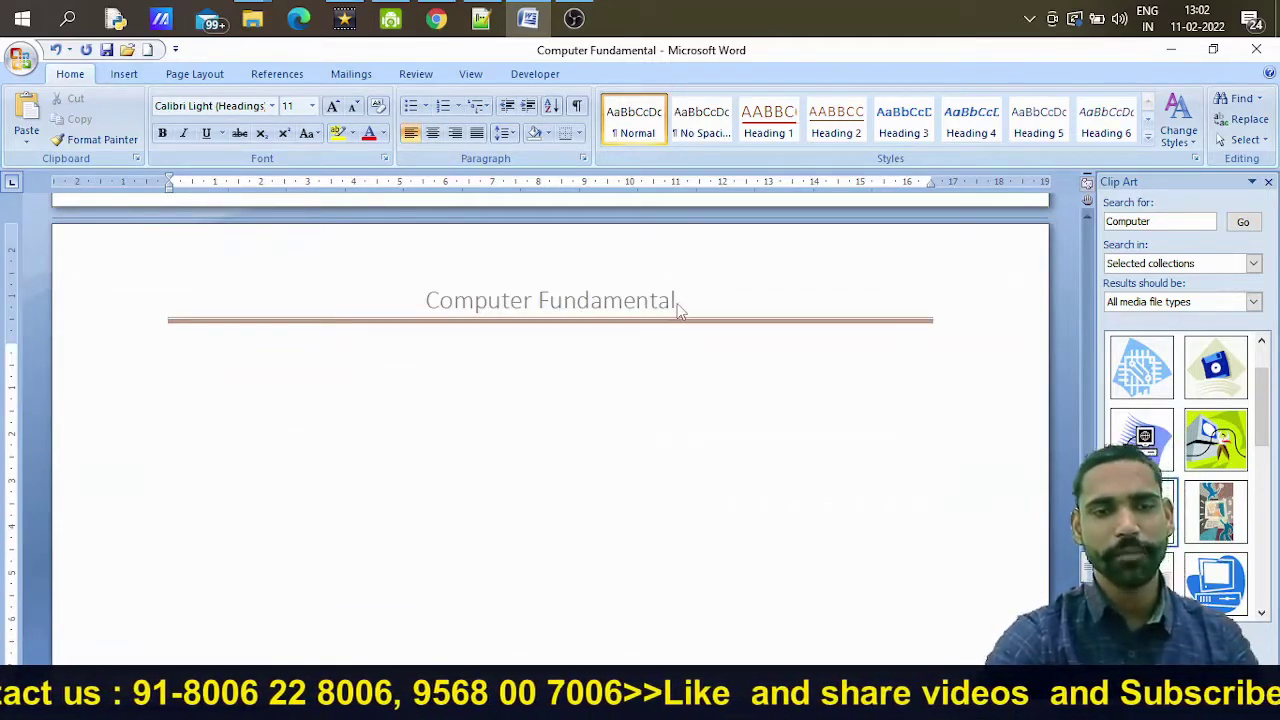
{"action": "scroll", "coordinate": [678, 310], "scroll_direction": "up", "scroll_amount": 1}
{"action": "scroll", "coordinate": [678, 305], "scroll_direction": "up", "scroll_amount": 1}
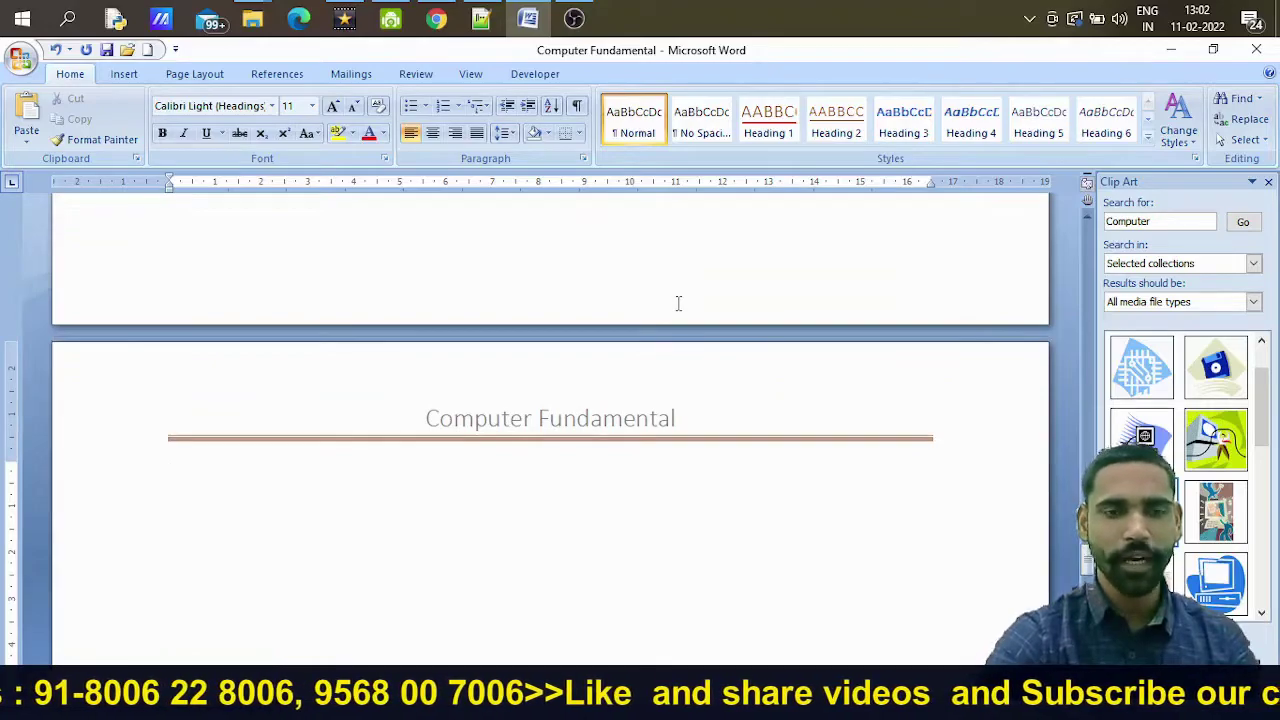
{"action": "scroll", "coordinate": [678, 303], "scroll_direction": "down", "scroll_amount": 3}
{"action": "scroll", "coordinate": [678, 303], "scroll_direction": "up", "scroll_amount": 5}
{"action": "scroll", "coordinate": [677, 303], "scroll_direction": "up", "scroll_amount": 4}
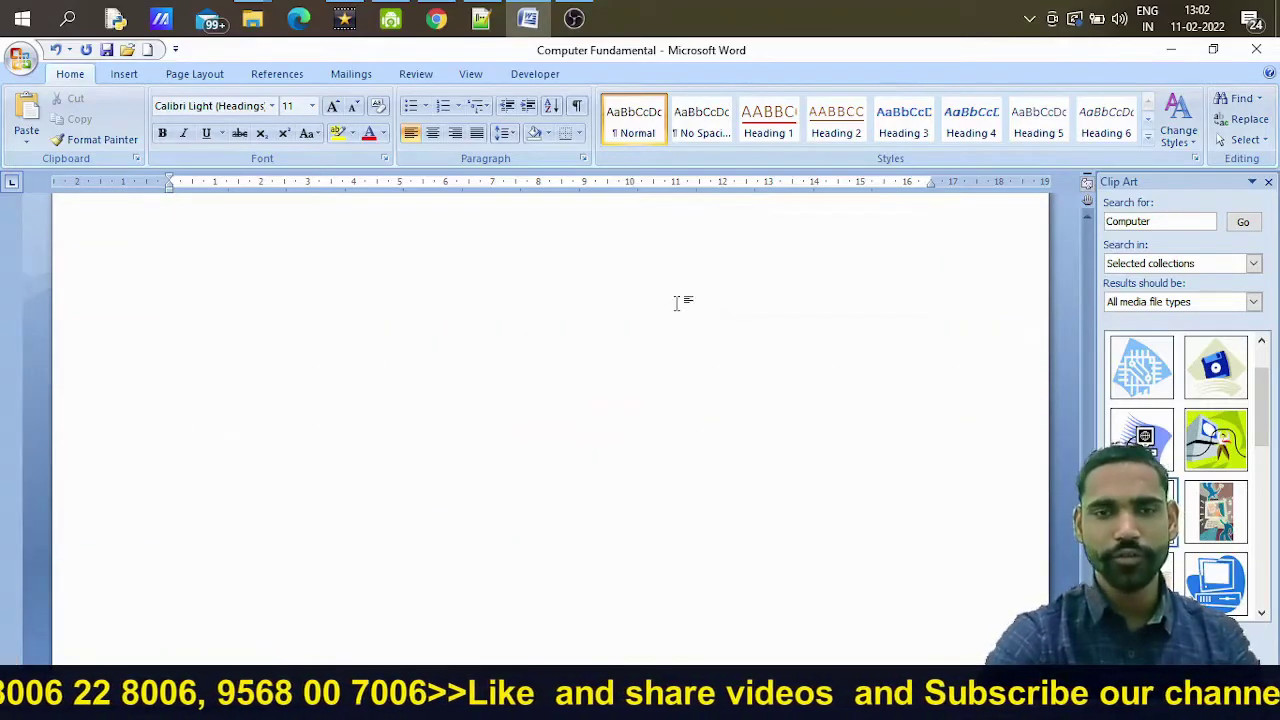
{"action": "scroll", "coordinate": [677, 303], "scroll_direction": "up", "scroll_amount": 5}
{"action": "scroll", "coordinate": [677, 303], "scroll_direction": "up", "scroll_amount": 10}
{"action": "scroll", "coordinate": [677, 303], "scroll_direction": "down", "scroll_amount": 20}
{"action": "scroll", "coordinate": [678, 303], "scroll_direction": "down", "scroll_amount": 8}
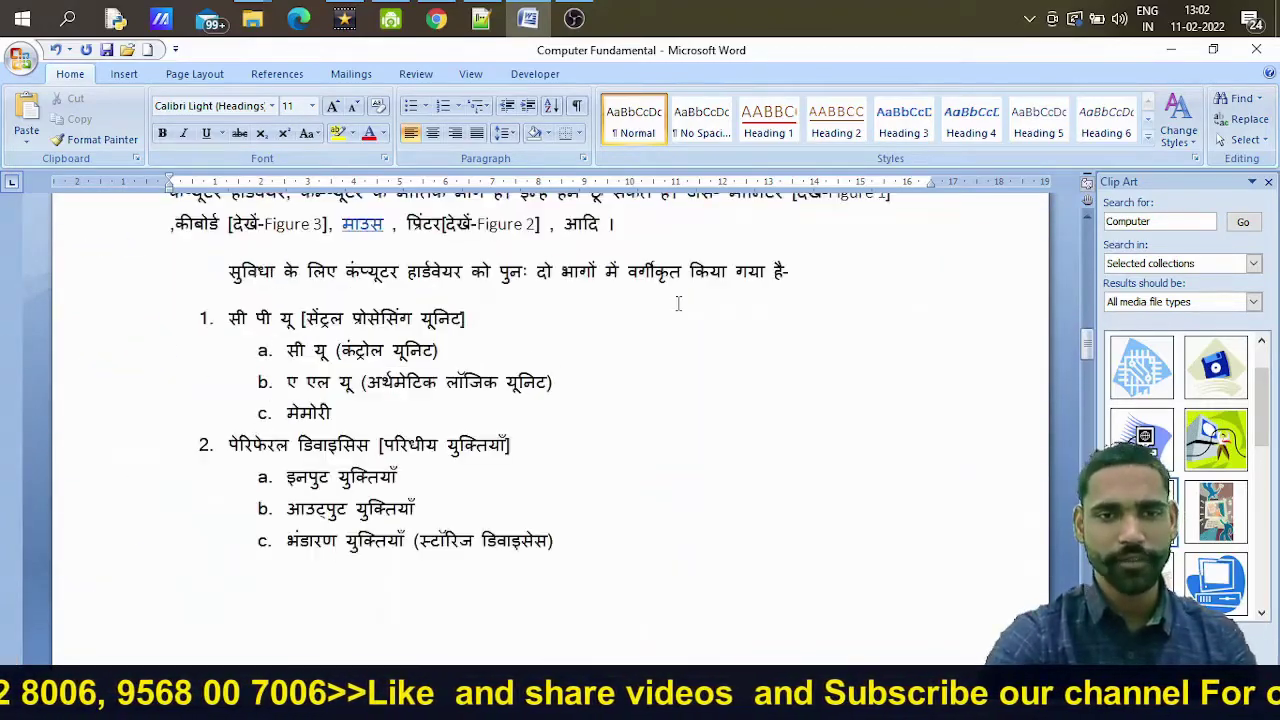
{"action": "scroll", "coordinate": [678, 303], "scroll_direction": "up", "scroll_amount": 10}
{"action": "scroll", "coordinate": [678, 308], "scroll_direction": "up", "scroll_amount": 15}
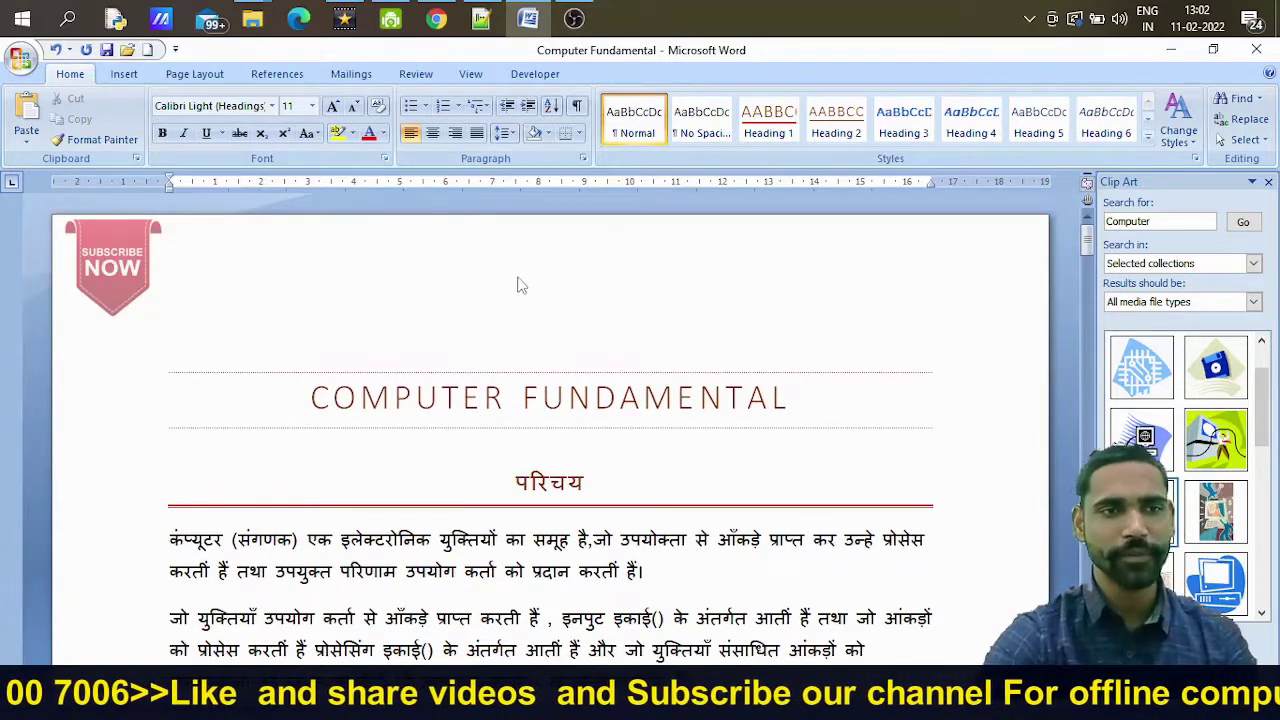
Browse the built-in header designs, then close the gallery without applying any.
{"action": "left_click", "coordinate": [122, 74]}
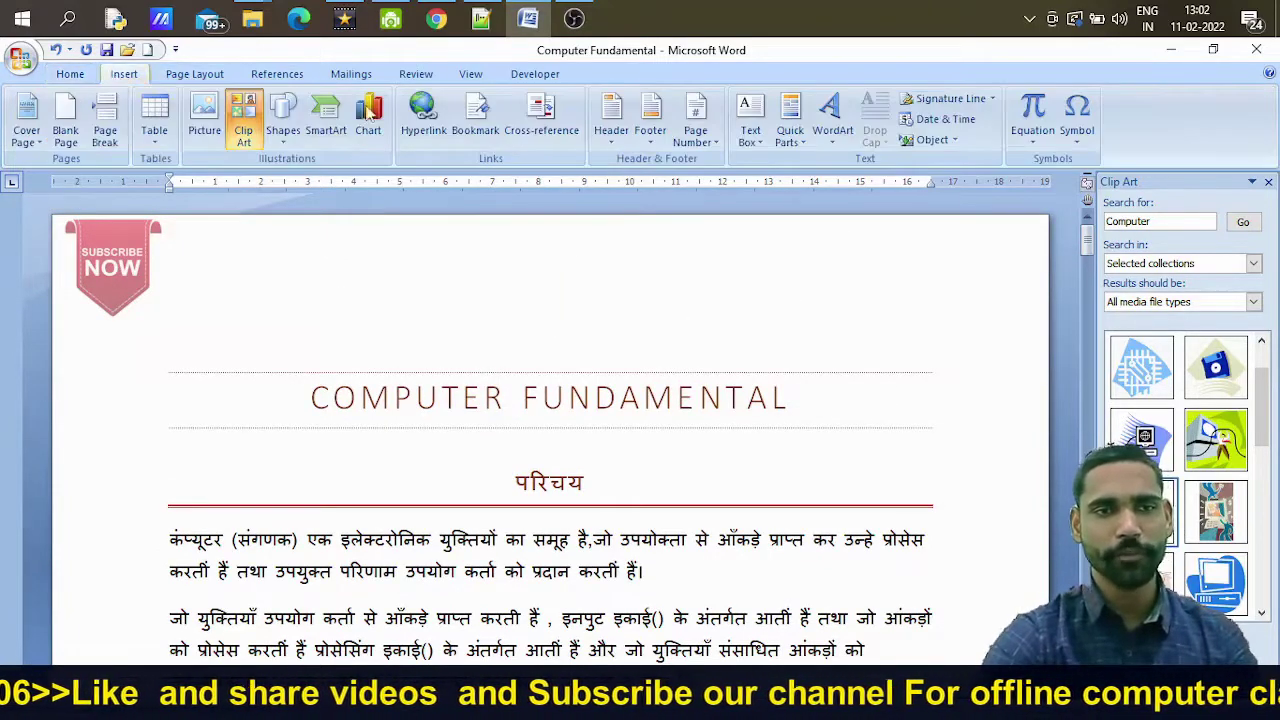
{"action": "left_click", "coordinate": [611, 118]}
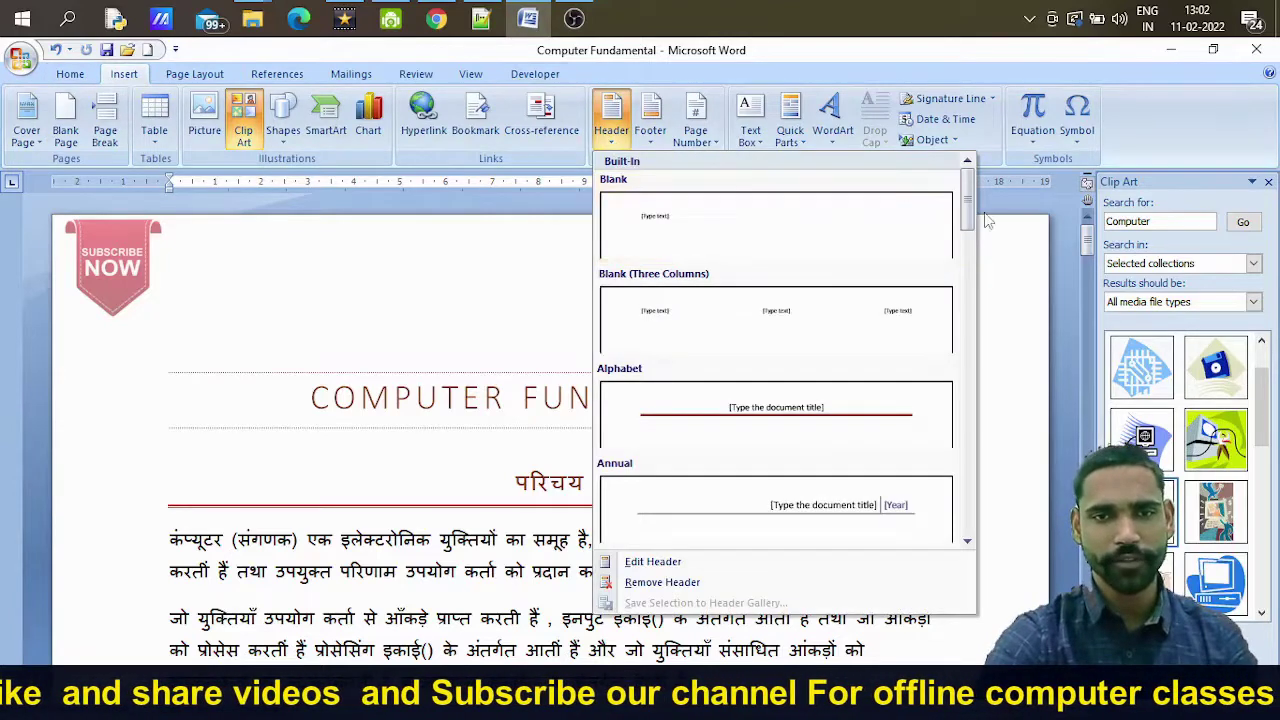
{"action": "left_click_drag", "start_coordinate": [973, 222], "coordinate": [966, 500]}
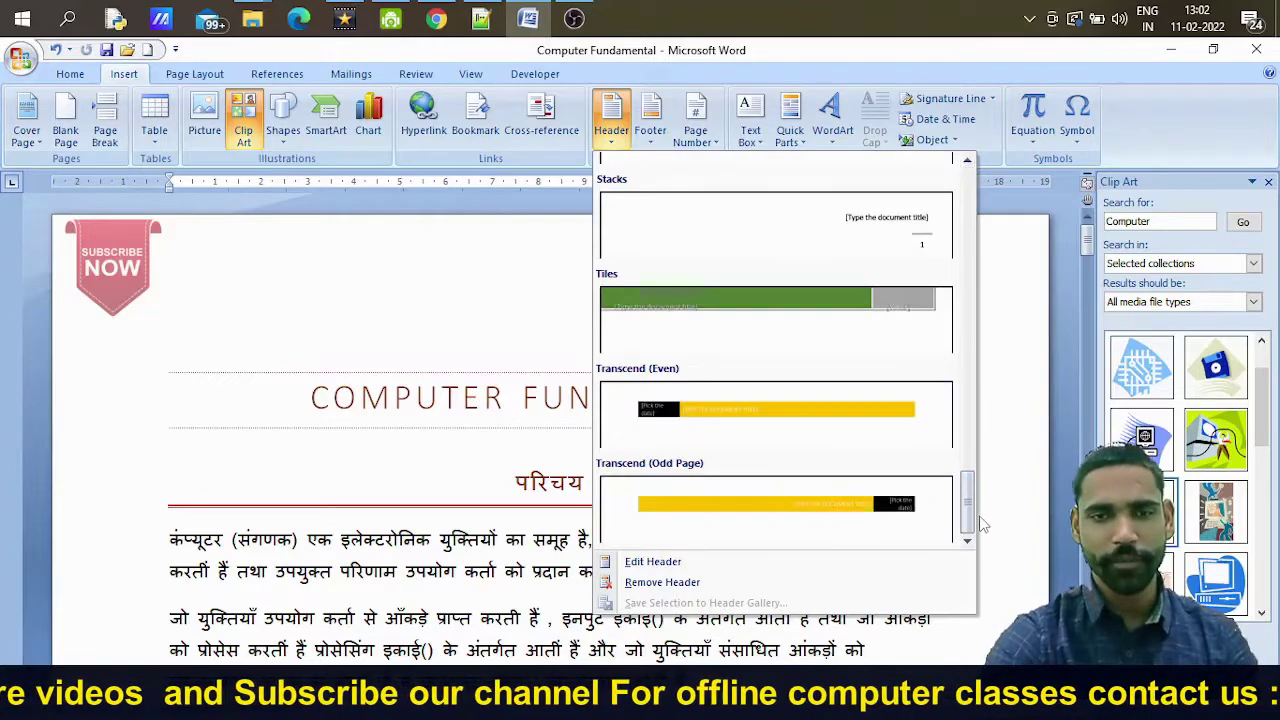
{"action": "left_click_drag", "start_coordinate": [978, 521], "coordinate": [970, 390]}
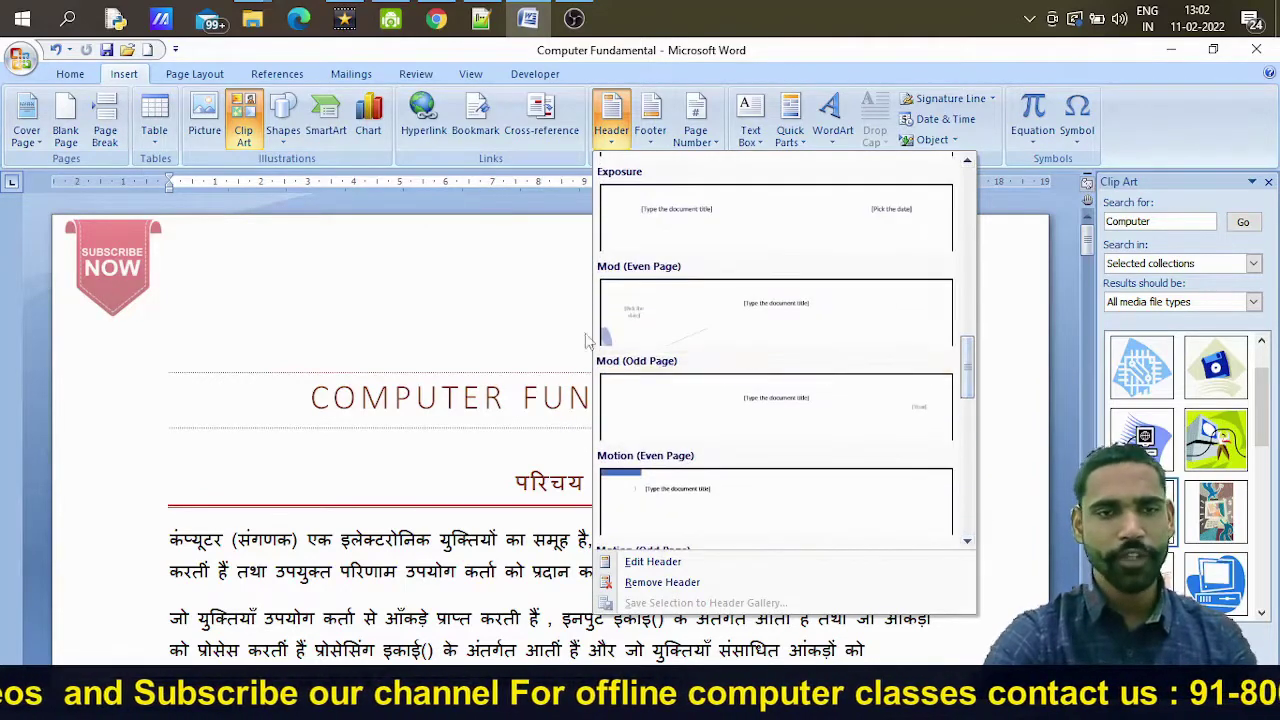
{"action": "left_click", "coordinate": [500, 293]}
Scroll through the document and bring up the built-in footer designs gallery.
{"action": "scroll", "coordinate": [700, 300], "scroll_direction": "down", "scroll_amount": 3}
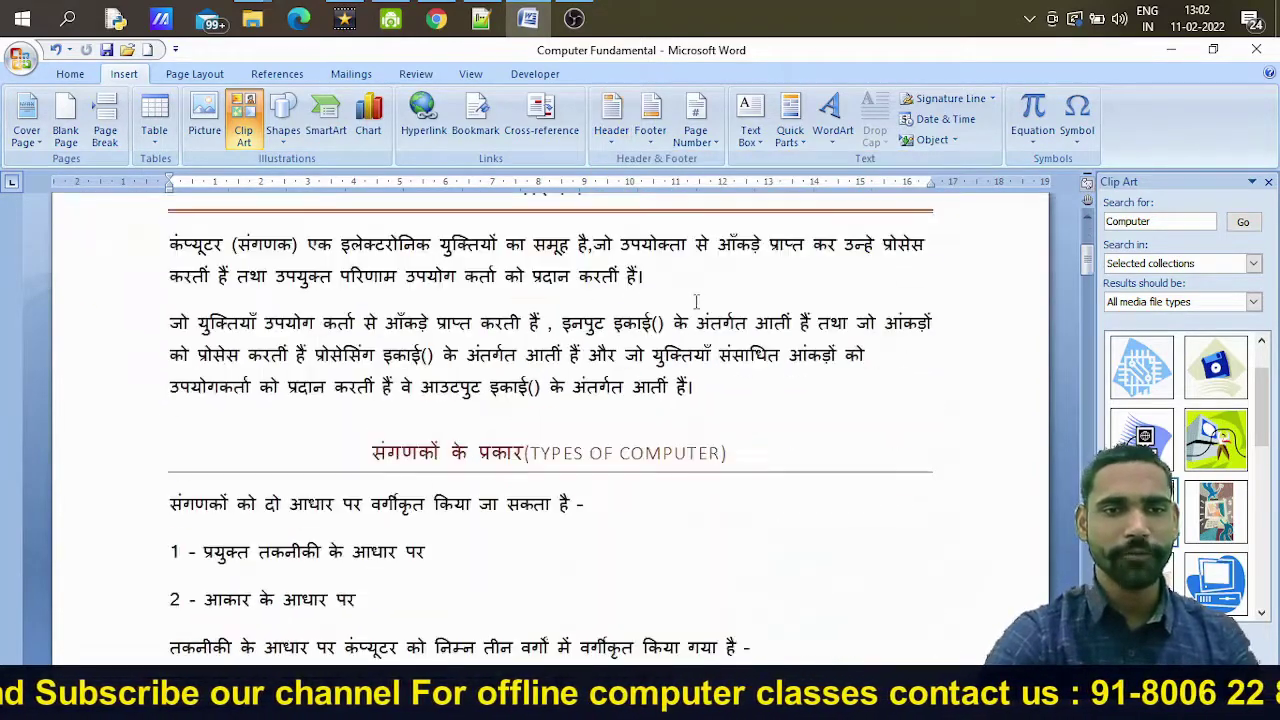
{"action": "scroll", "coordinate": [700, 300], "scroll_direction": "down", "scroll_amount": 6}
{"action": "scroll", "coordinate": [700, 300], "scroll_direction": "down", "scroll_amount": 2}
{"action": "scroll", "coordinate": [702, 303], "scroll_direction": "up", "scroll_amount": 7}
{"action": "scroll", "coordinate": [390, 297], "scroll_direction": "up", "scroll_amount": 5}
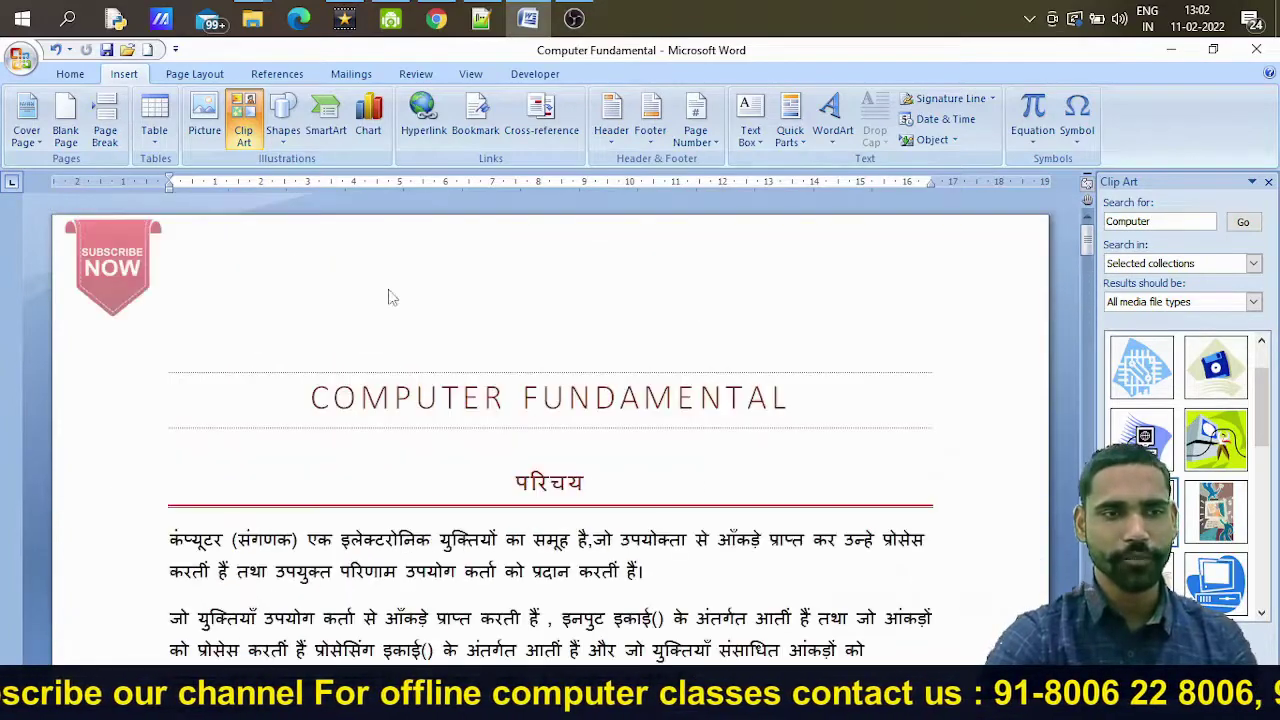
{"action": "scroll", "coordinate": [712, 245], "scroll_direction": "down", "scroll_amount": 10}
{"action": "scroll", "coordinate": [723, 263], "scroll_direction": "down", "scroll_amount": 3}
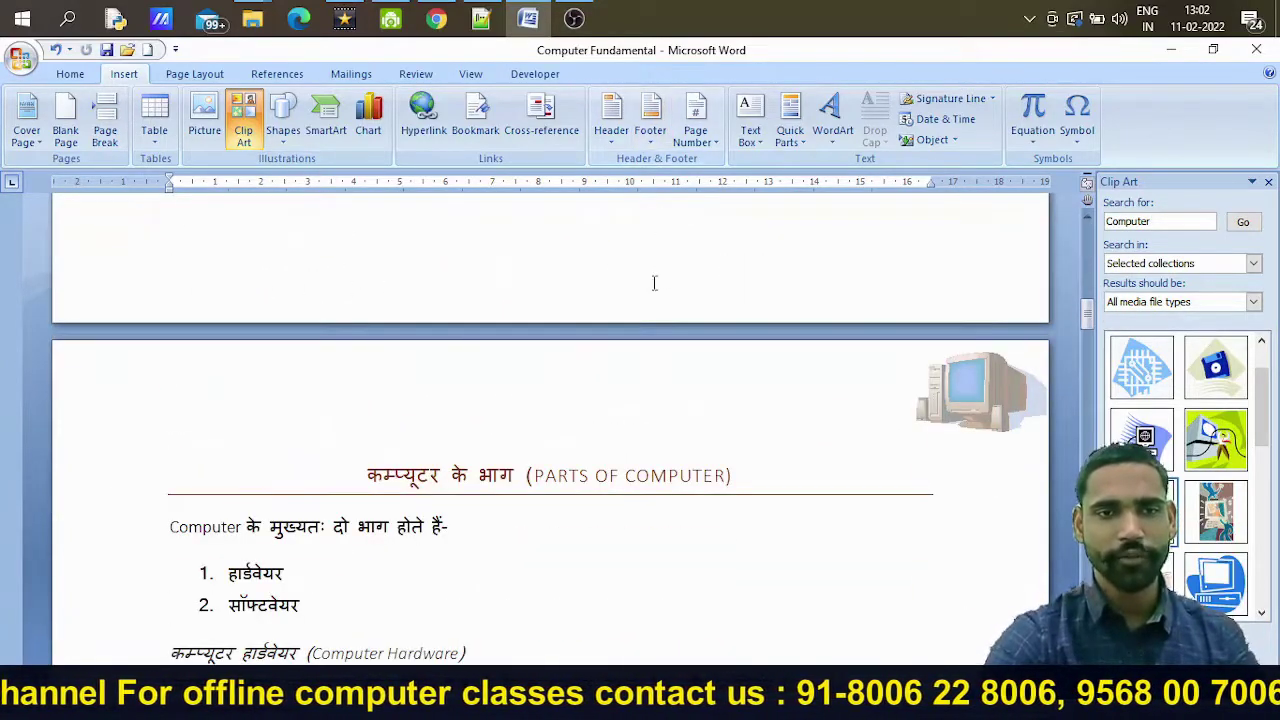
{"action": "scroll", "coordinate": [654, 281], "scroll_direction": "up", "scroll_amount": 3}
{"action": "scroll", "coordinate": [660, 283], "scroll_direction": "down", "scroll_amount": 1}
{"action": "left_click", "coordinate": [646, 125]}
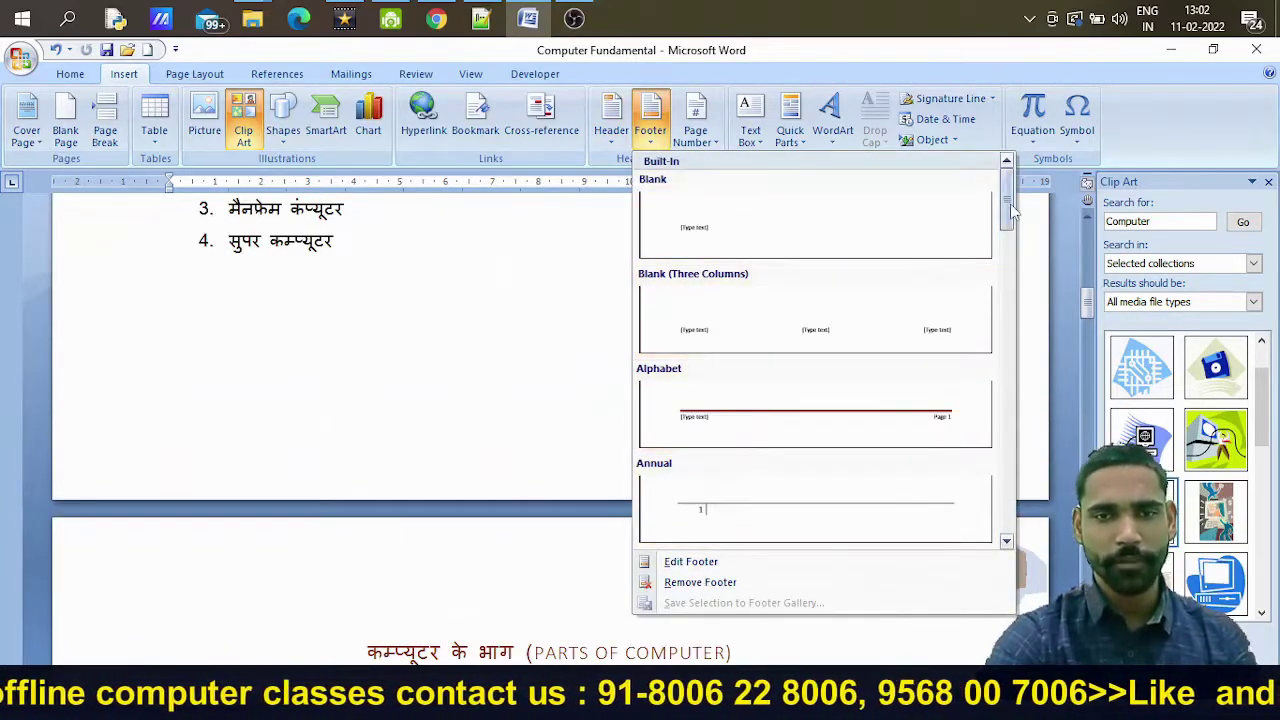
Insert the Transcend (Odd Page) footer, then delete its yellow-bar table to leave the footer empty.
{"action": "left_click_drag", "start_coordinate": [1007, 200], "coordinate": [1012, 510]}
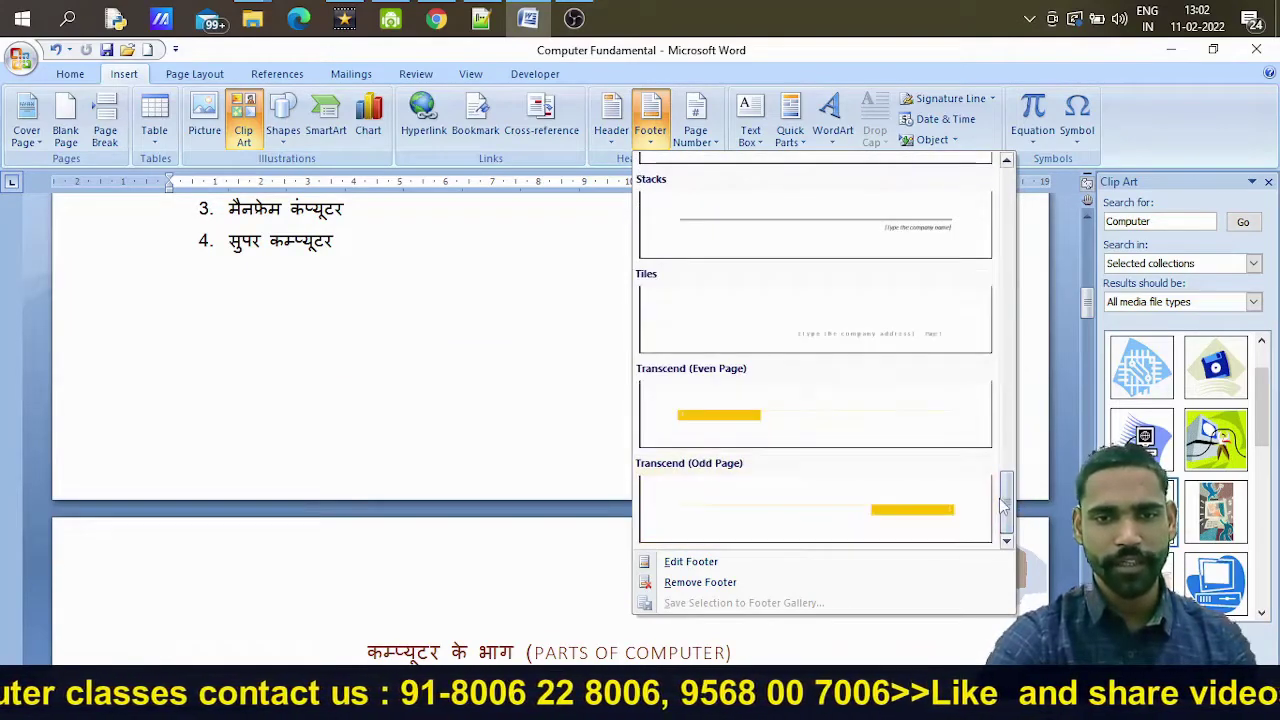
{"action": "left_click", "coordinate": [934, 524]}
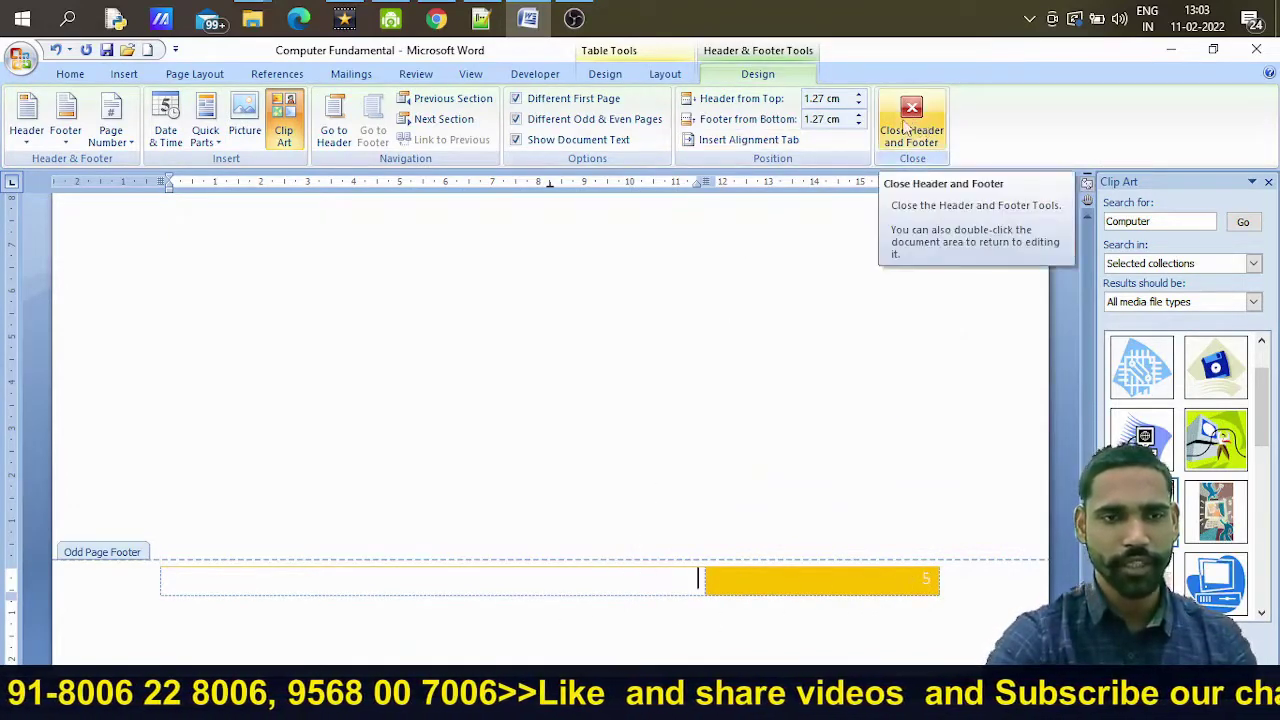
{"action": "left_click", "coordinate": [940, 597]}
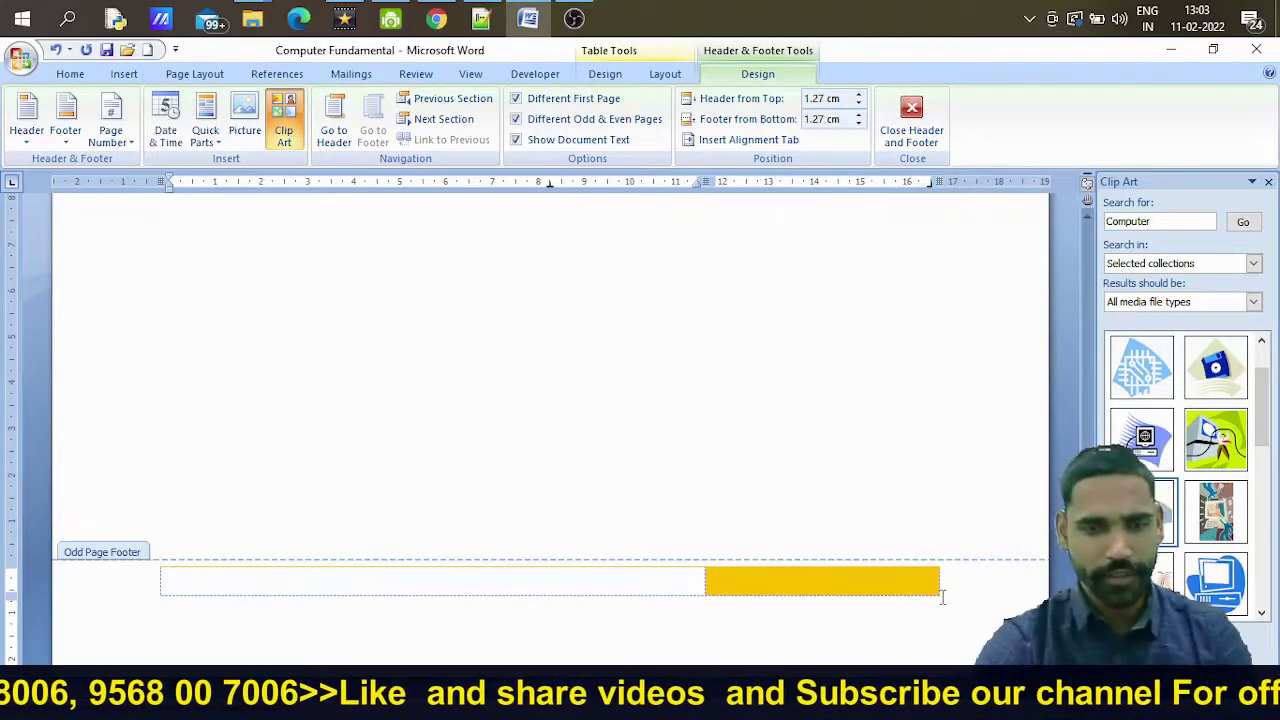
{"action": "left_click", "coordinate": [155, 565]}
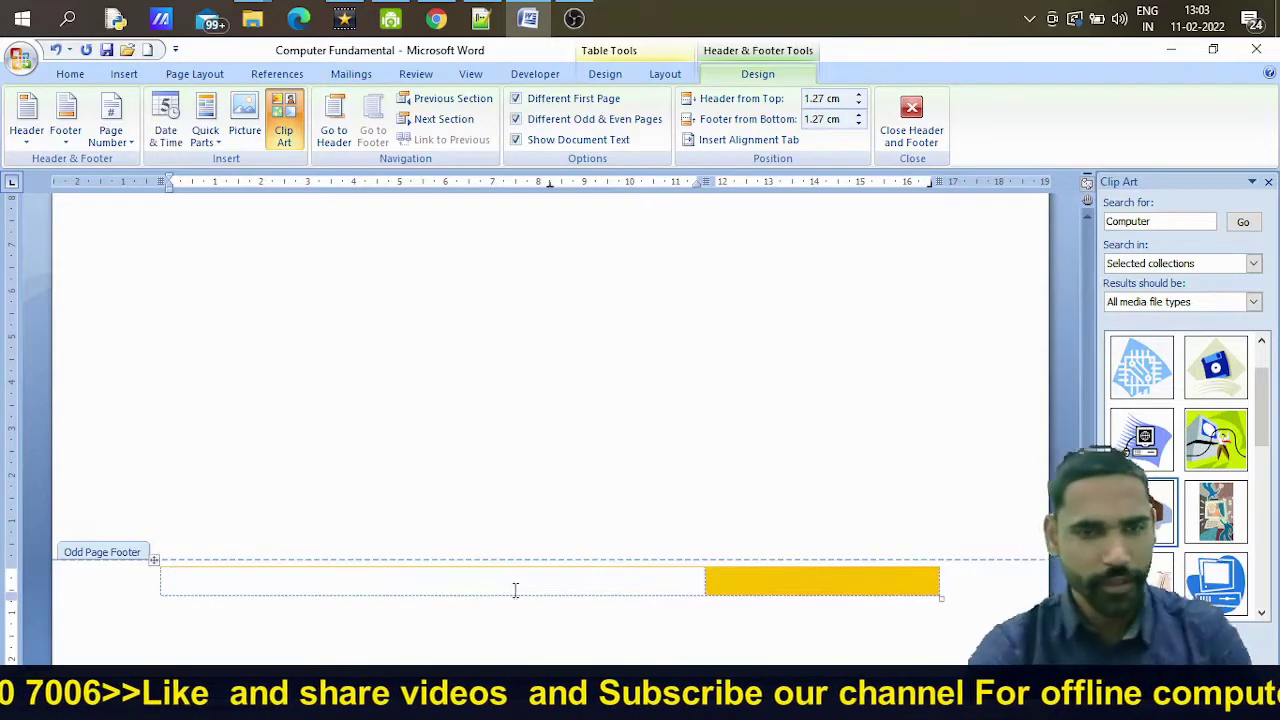
{"action": "left_click", "coordinate": [665, 73]}
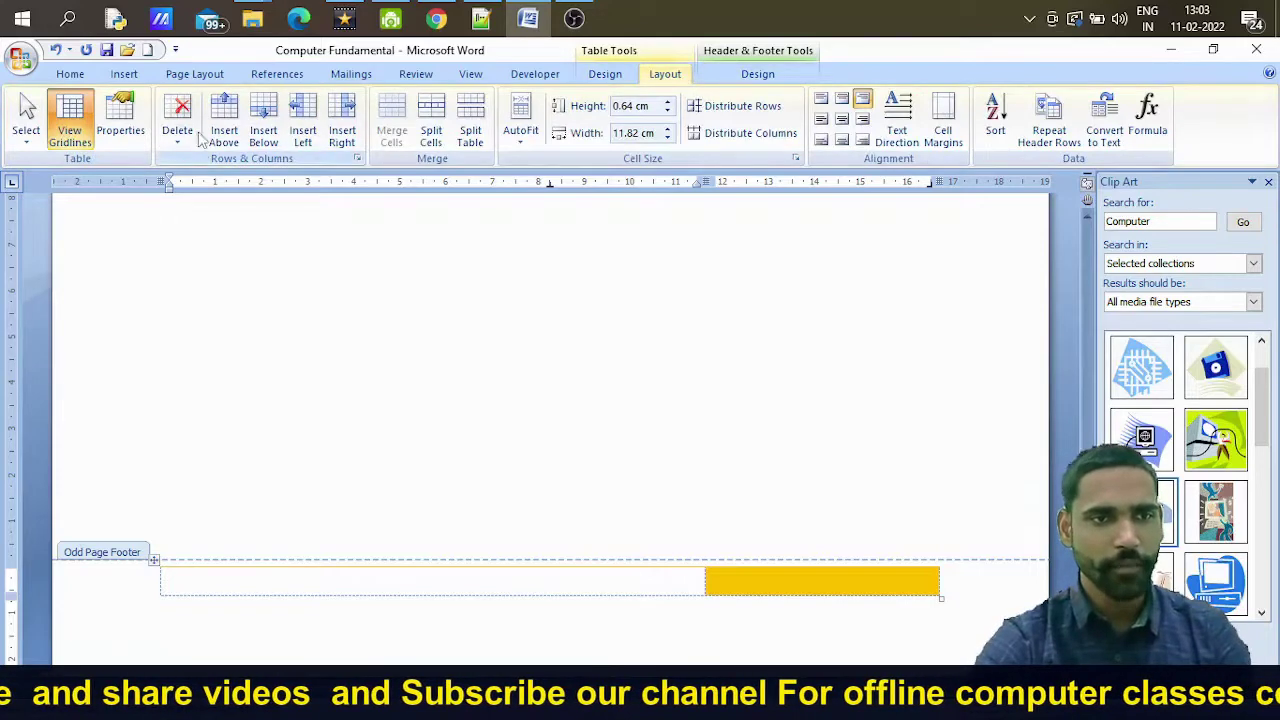
{"action": "left_click", "coordinate": [177, 120]}
{"action": "left_click", "coordinate": [235, 223]}
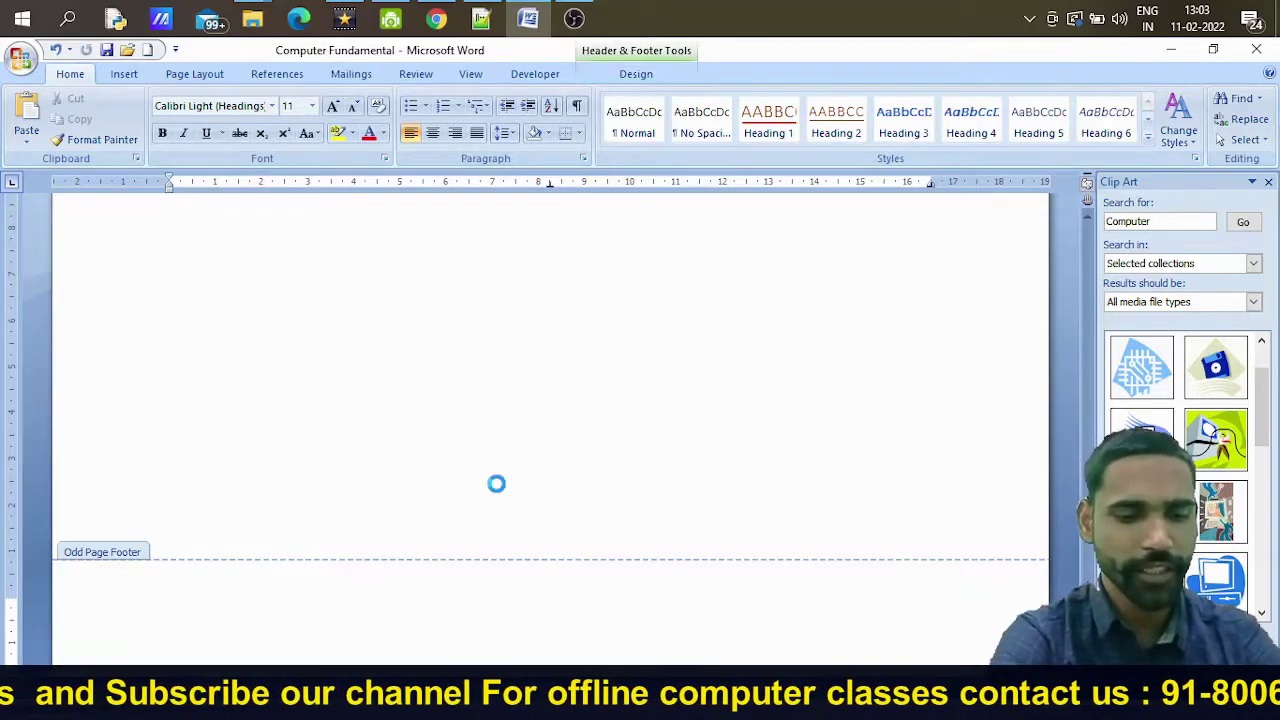
Type 'Help Line No.' and the help-line number in the footer, make it bold 16 pt, and close the footer.
{"action": "type", "text": "Help"}
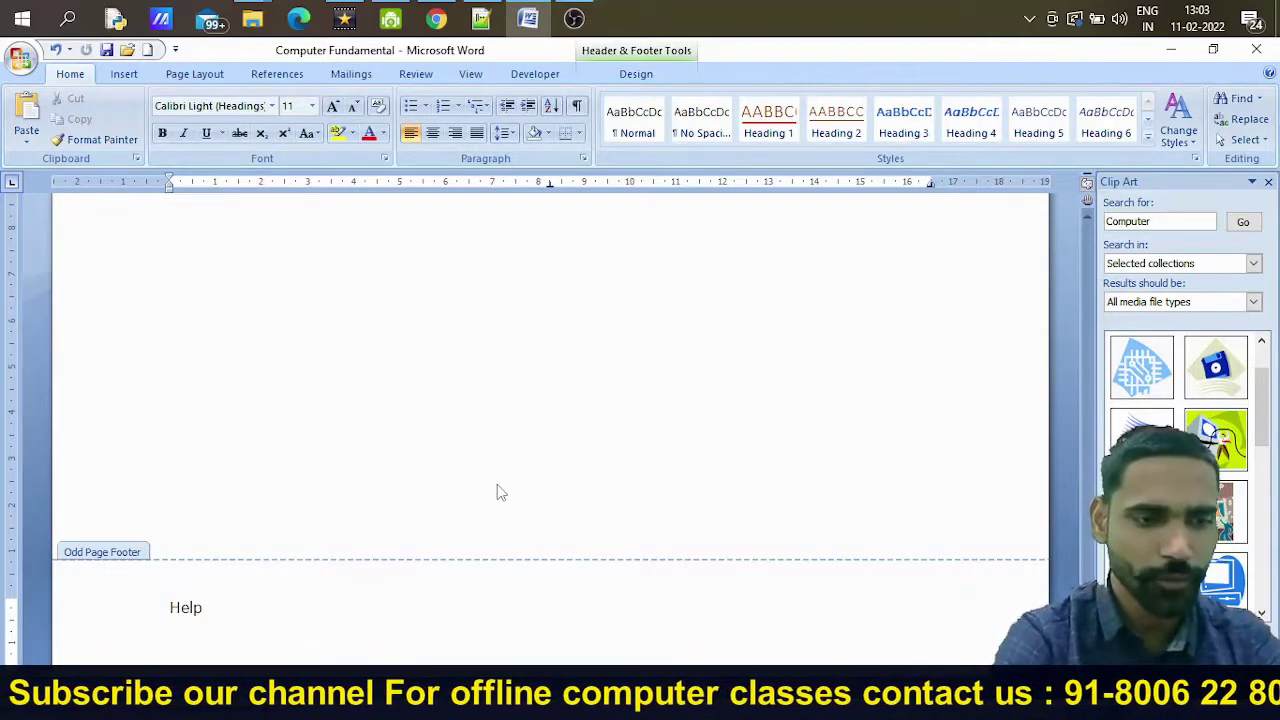
{"action": "type", "text": " Line "}
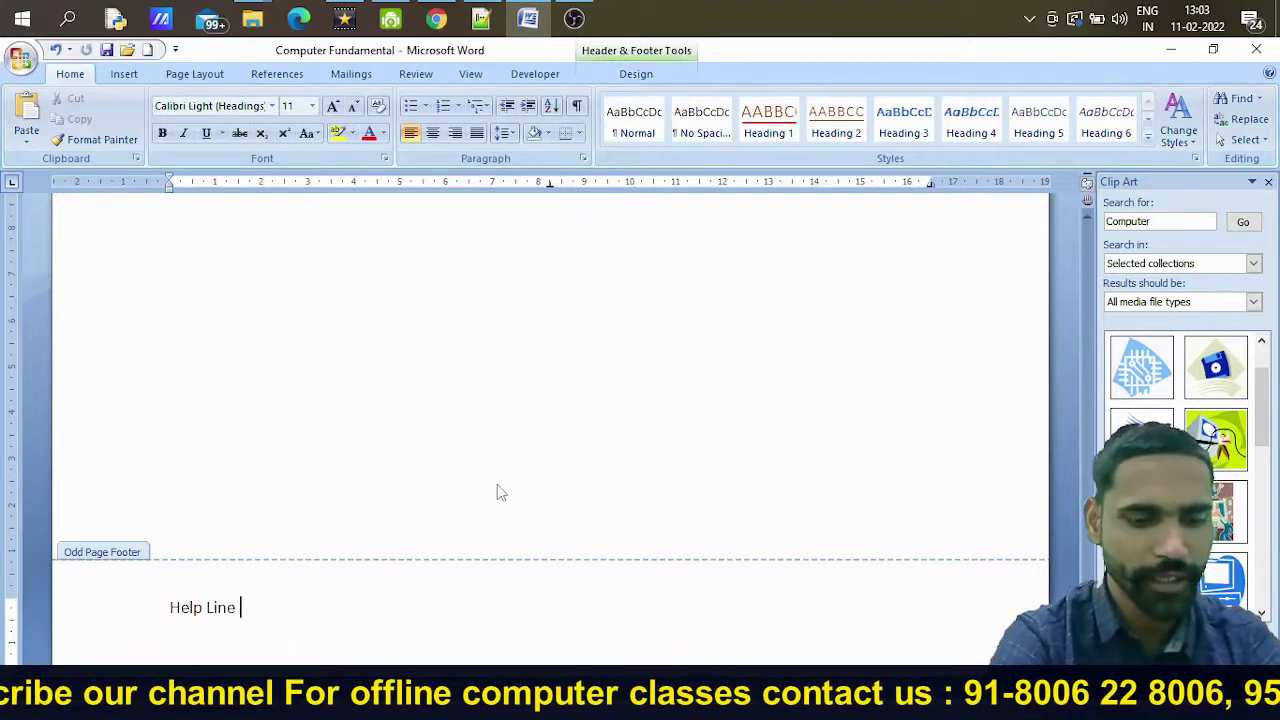
{"action": "type", "text": "No. "}
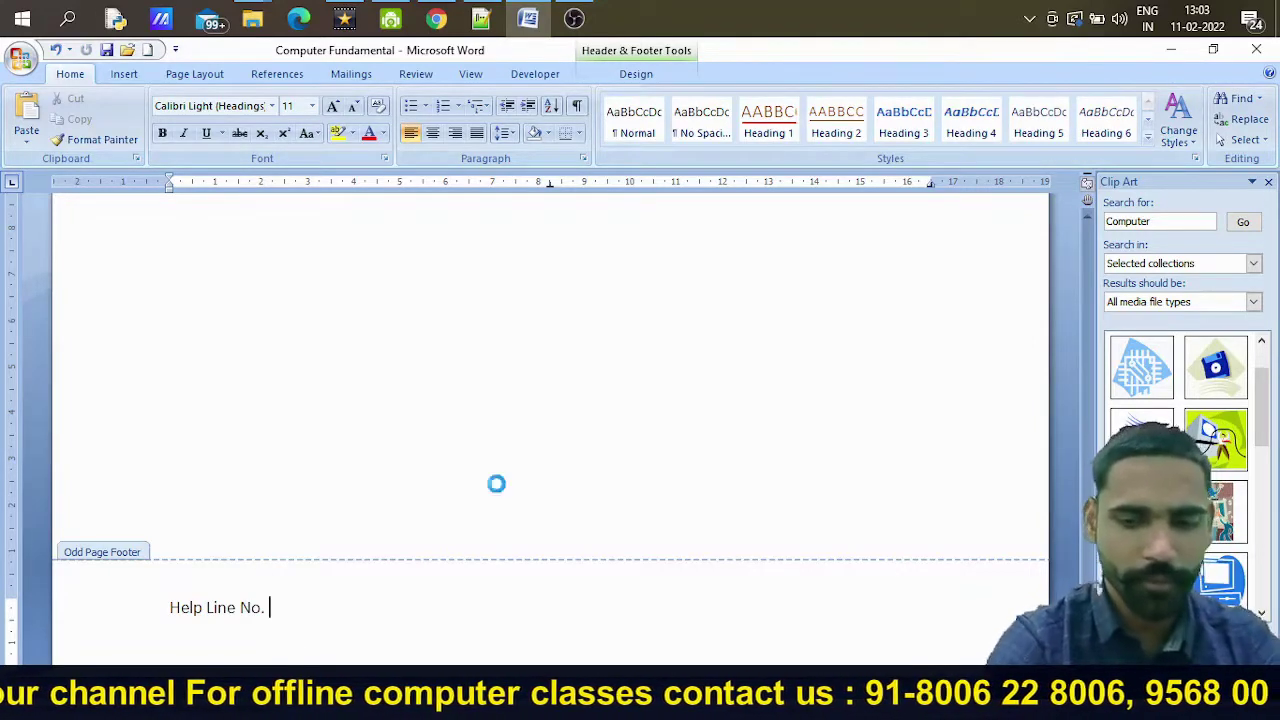
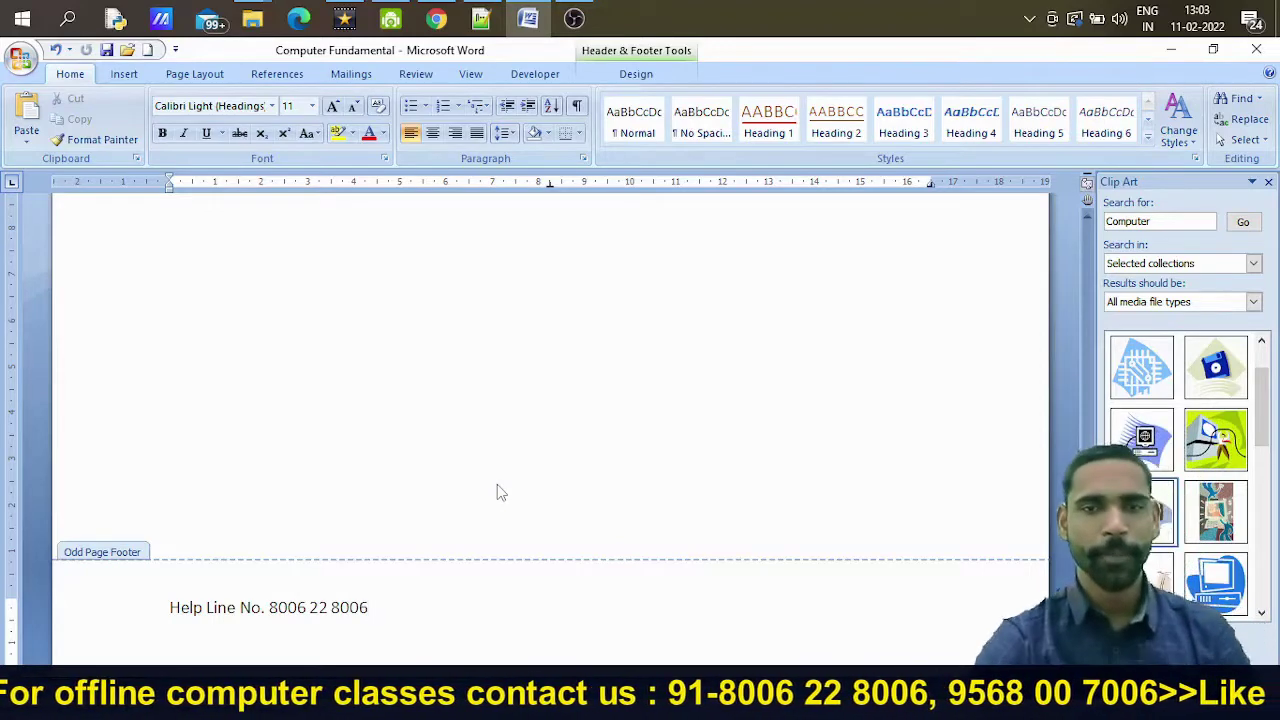
{"action": "left_click_drag", "start_coordinate": [410, 603], "coordinate": [163, 594]}
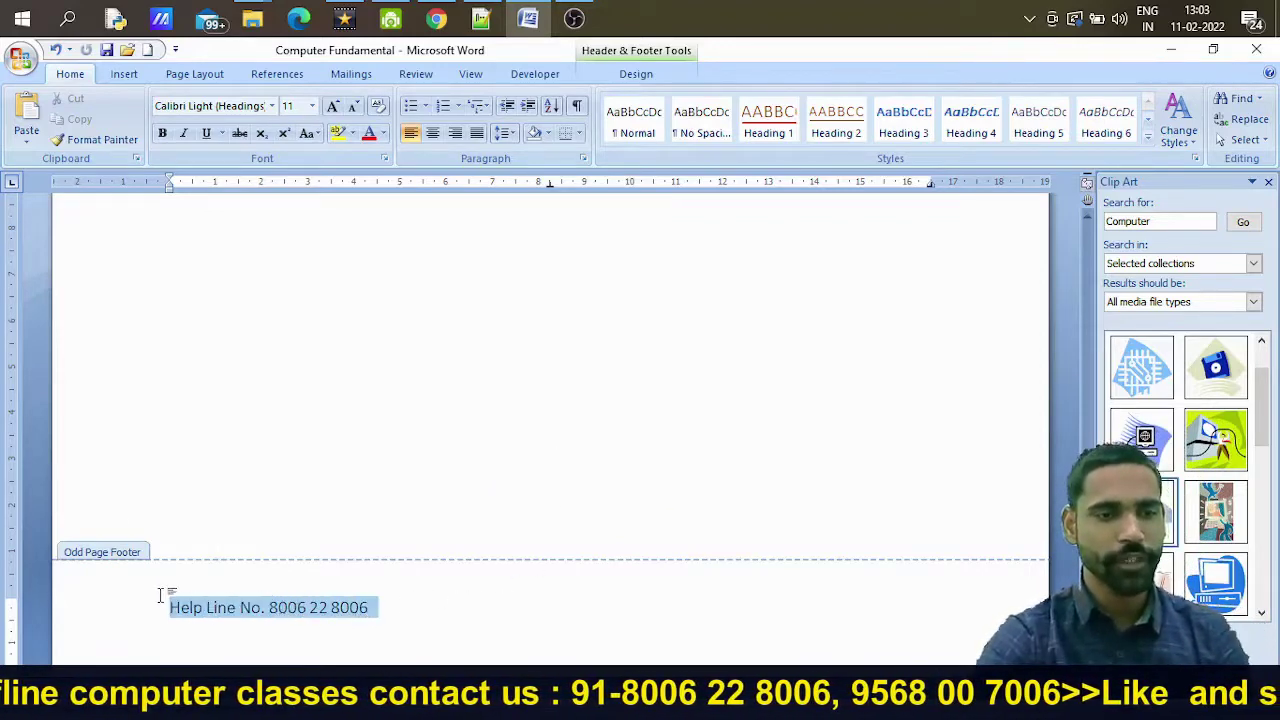
{"action": "left_click", "coordinate": [162, 133]}
{"action": "left_click", "coordinate": [333, 106]}
{"action": "left_click", "coordinate": [333, 106]}
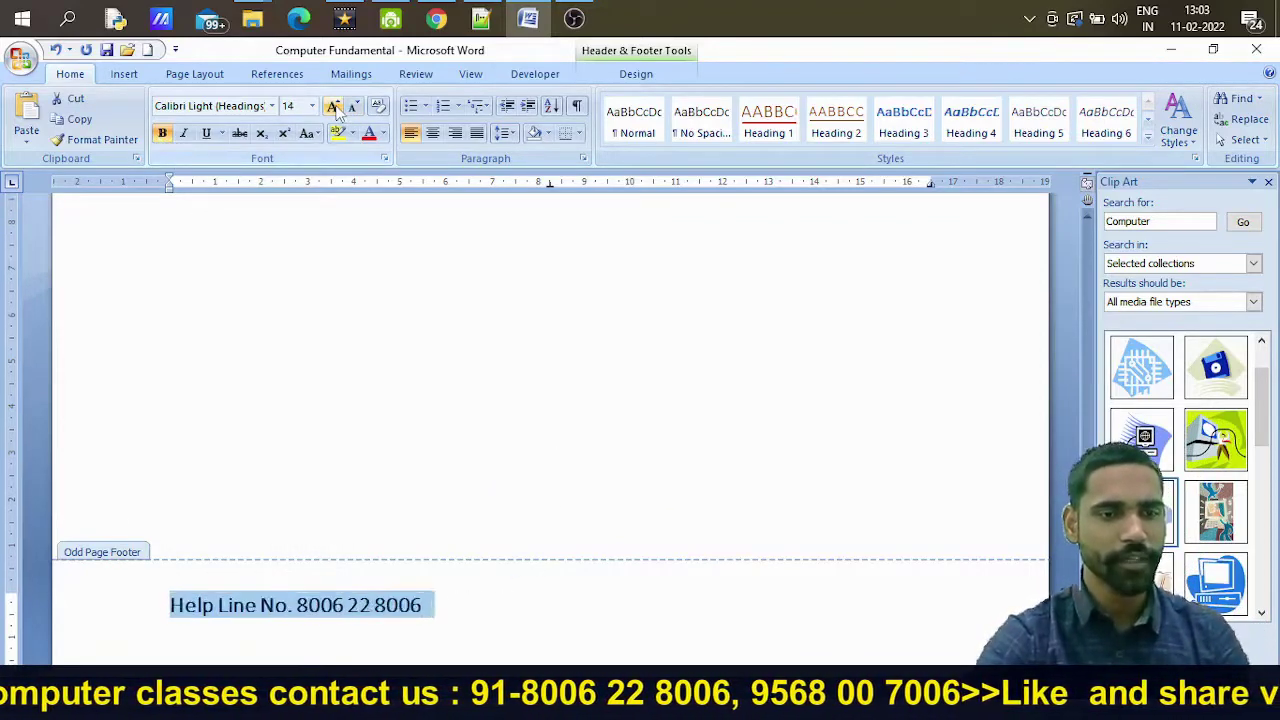
{"action": "left_click", "coordinate": [333, 106]}
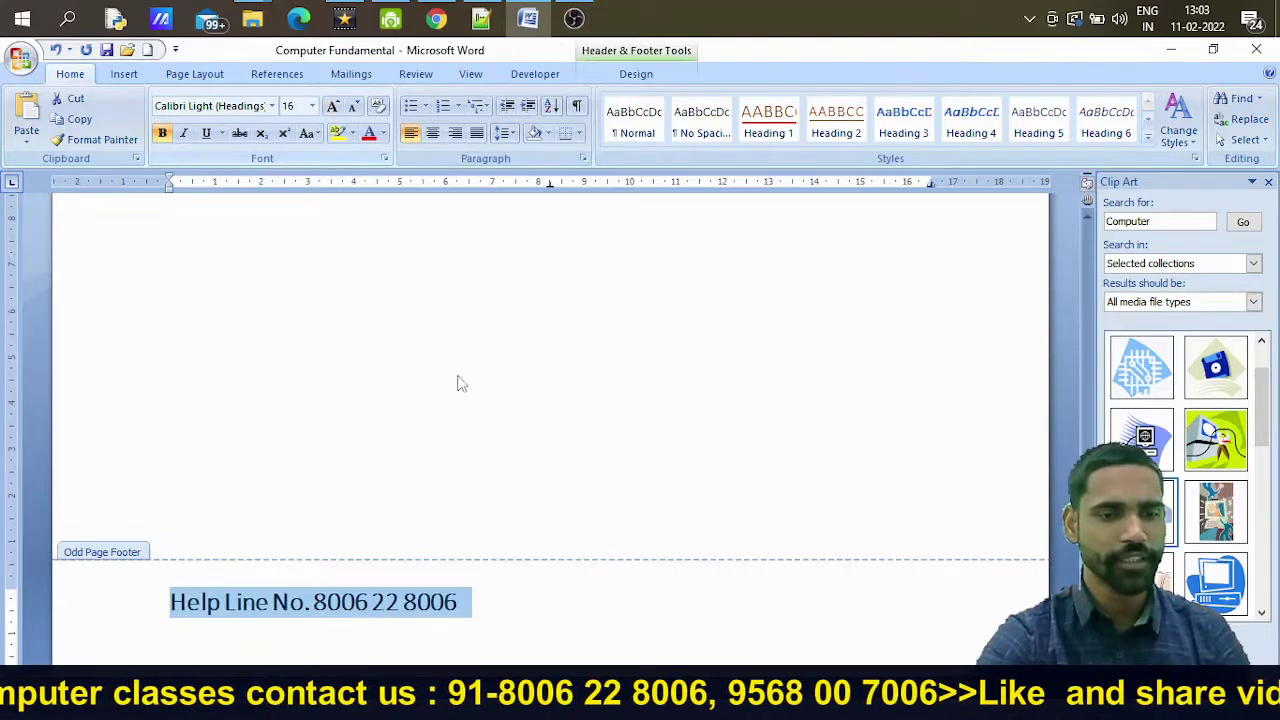
{"action": "double_click", "coordinate": [697, 447]}
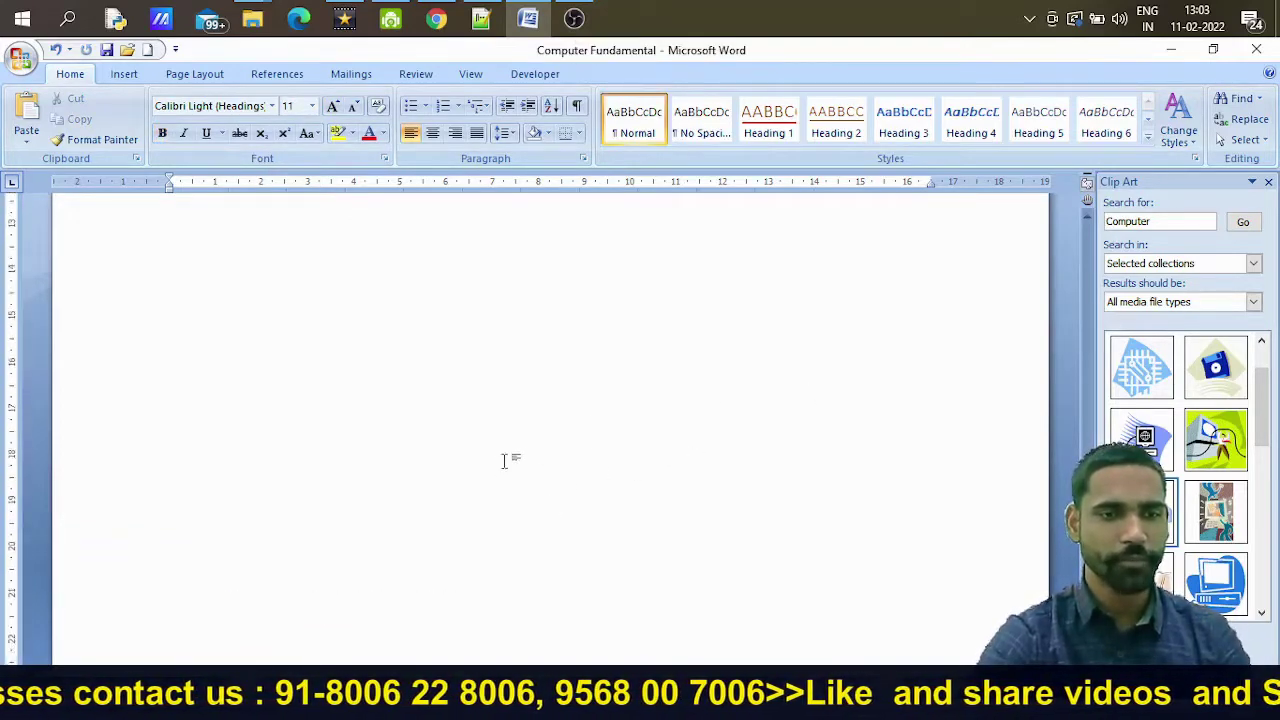
Reopen the footer, turn off Different Odd & Even Pages, and close footer editing.
{"action": "scroll", "coordinate": [504, 461], "scroll_direction": "down", "scroll_amount": 3}
{"action": "scroll", "coordinate": [504, 461], "scroll_direction": "up", "scroll_amount": 1}
{"action": "scroll", "coordinate": [504, 461], "scroll_direction": "up", "scroll_amount": 2}
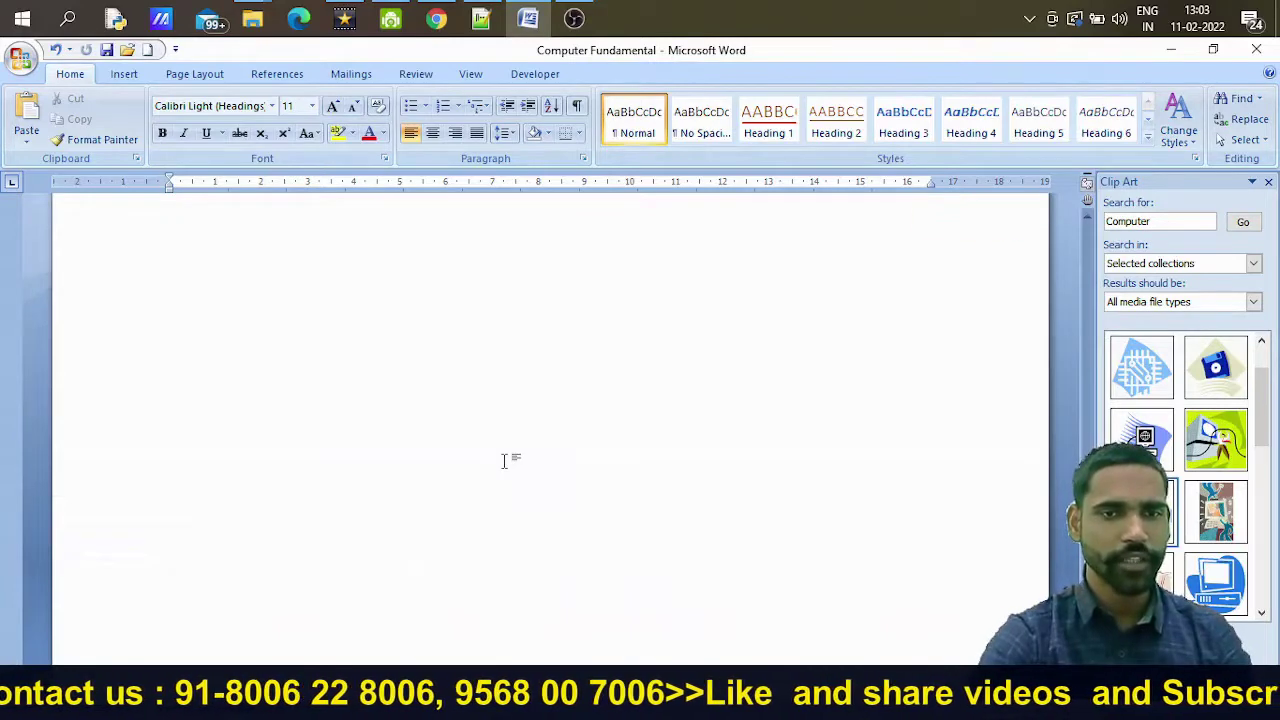
{"action": "scroll", "coordinate": [514, 443], "scroll_direction": "down", "scroll_amount": 2}
{"action": "scroll", "coordinate": [514, 443], "scroll_direction": "down", "scroll_amount": 1}
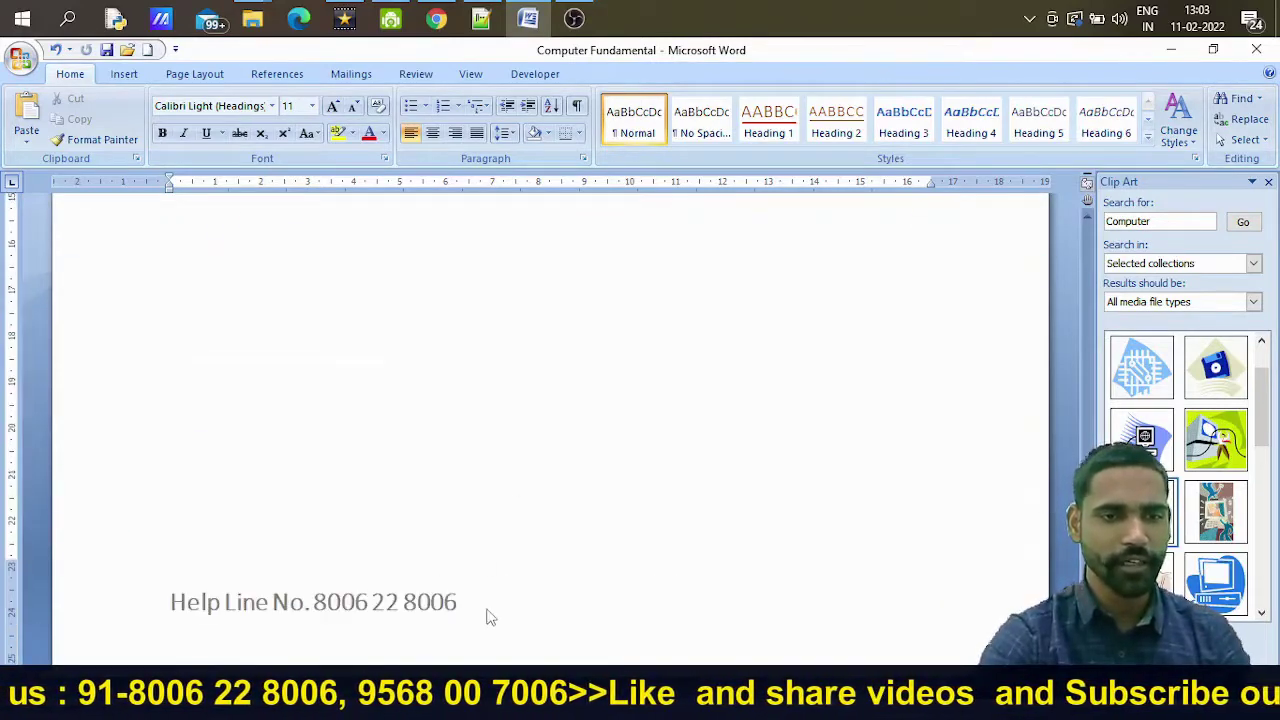
{"action": "double_click", "coordinate": [490, 612]}
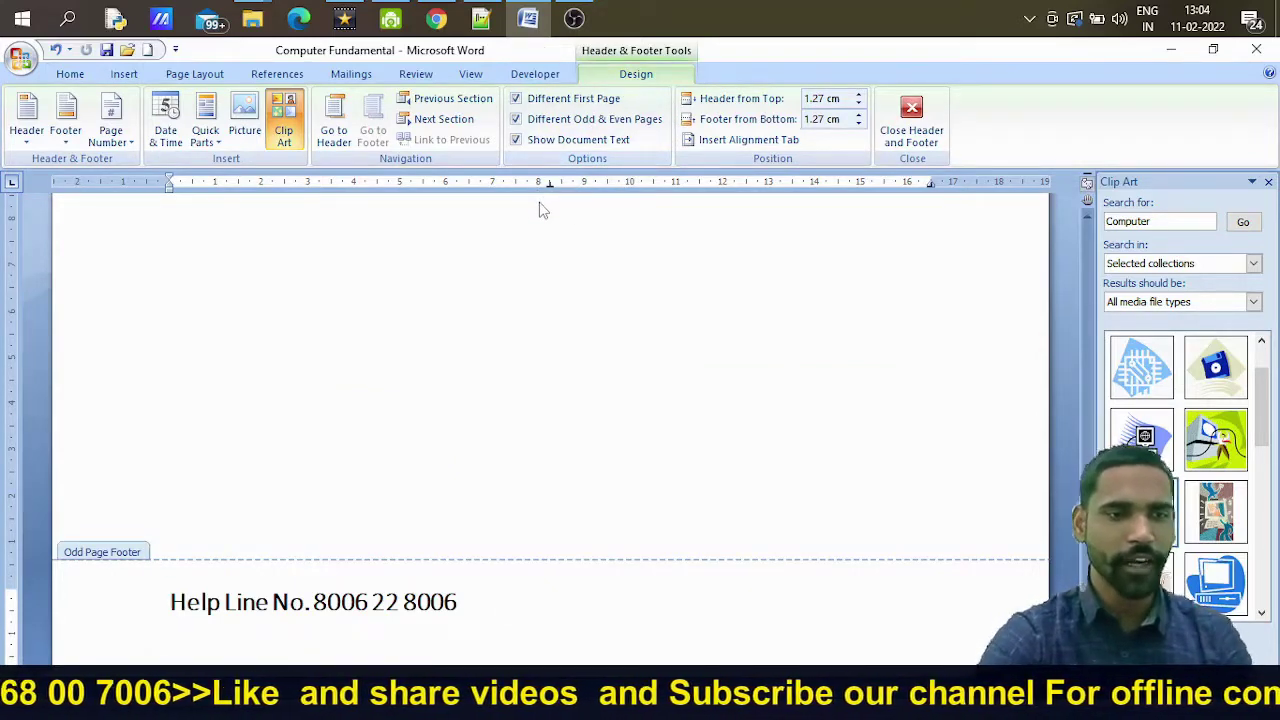
{"action": "left_click", "coordinate": [518, 120]}
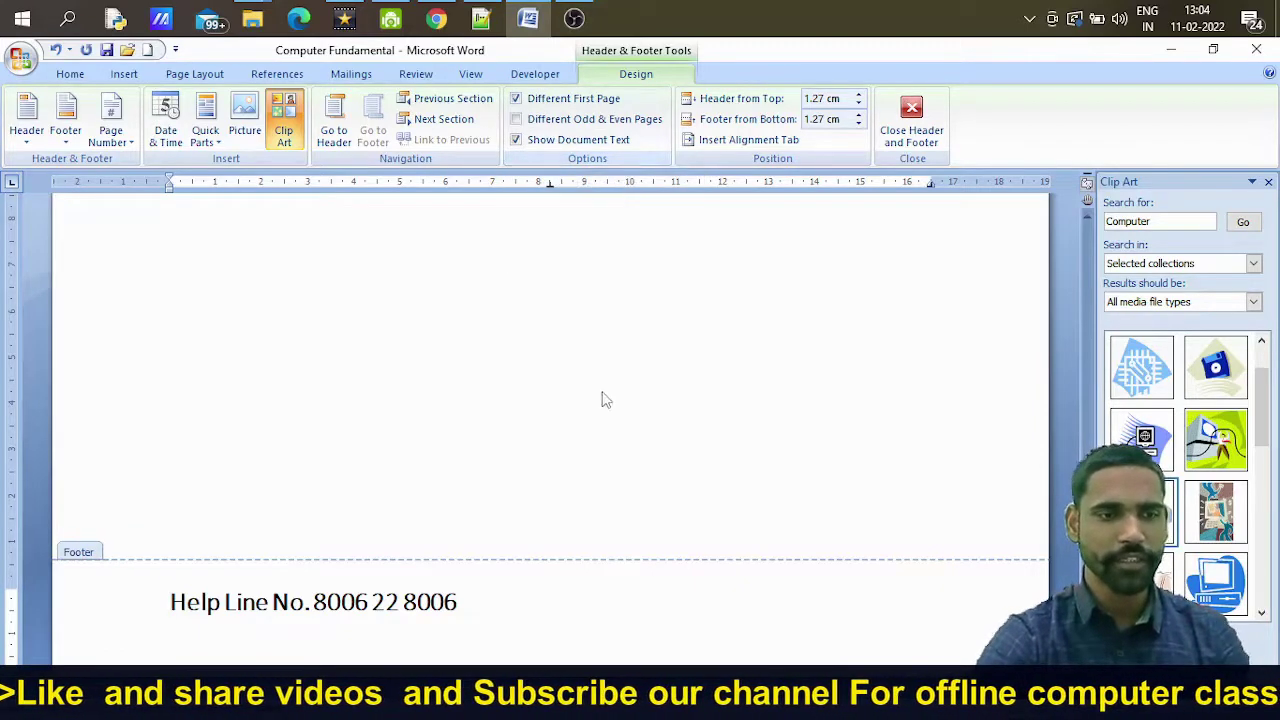
{"action": "left_click", "coordinate": [897, 152]}
Scroll to the last page's device list and bring up the Insert ribbon.
{"action": "scroll", "coordinate": [543, 378], "scroll_direction": "up", "scroll_amount": 5}
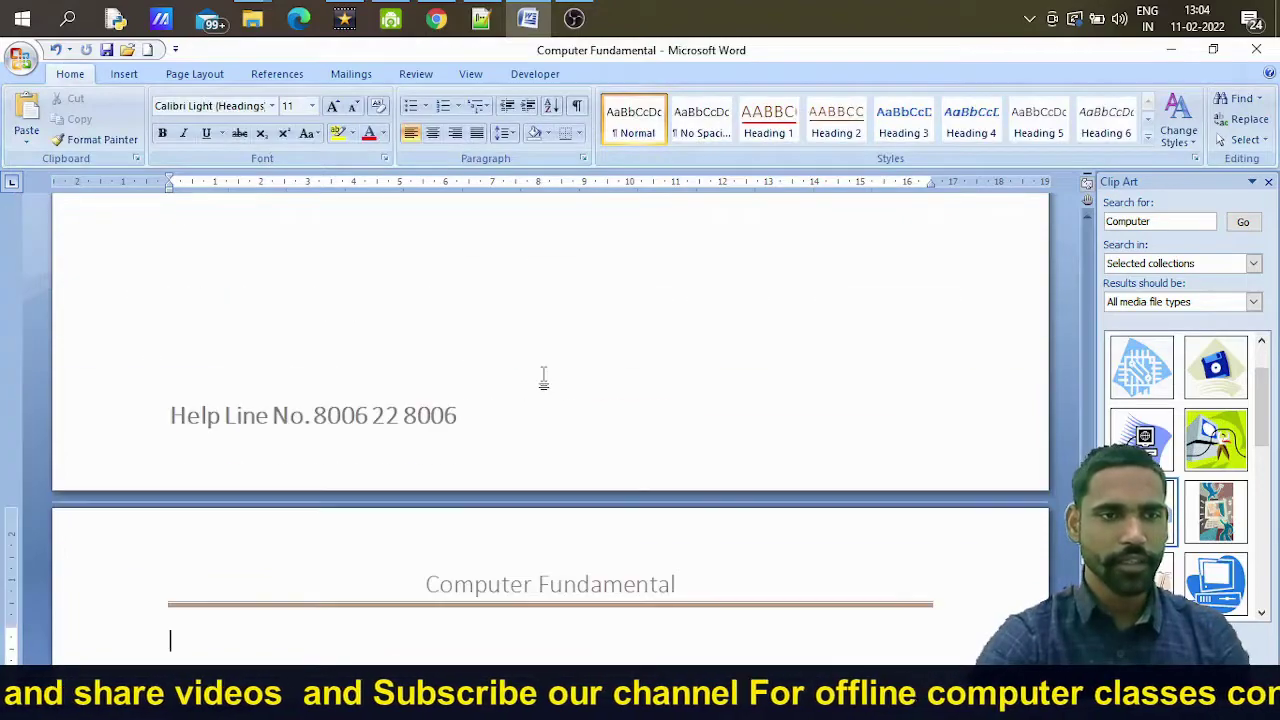
{"action": "scroll", "coordinate": [543, 378], "scroll_direction": "up", "scroll_amount": 2}
{"action": "scroll", "coordinate": [543, 378], "scroll_direction": "up", "scroll_amount": 3}
{"action": "scroll", "coordinate": [543, 378], "scroll_direction": "up", "scroll_amount": 5}
{"action": "scroll", "coordinate": [543, 378], "scroll_direction": "up", "scroll_amount": 1}
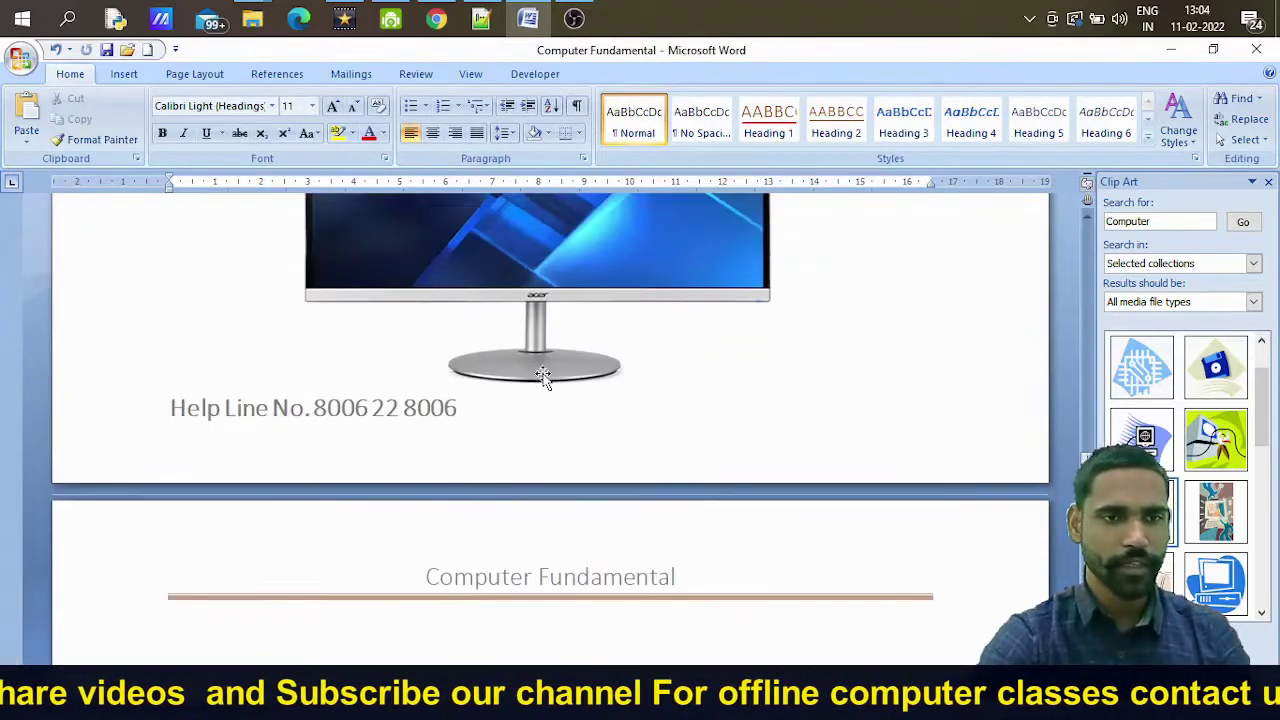
{"action": "scroll", "coordinate": [543, 376], "scroll_direction": "up", "scroll_amount": 5}
{"action": "scroll", "coordinate": [543, 376], "scroll_direction": "up", "scroll_amount": 5}
{"action": "scroll", "coordinate": [543, 376], "scroll_direction": "up", "scroll_amount": 5}
{"action": "scroll", "coordinate": [543, 376], "scroll_direction": "up", "scroll_amount": 5}
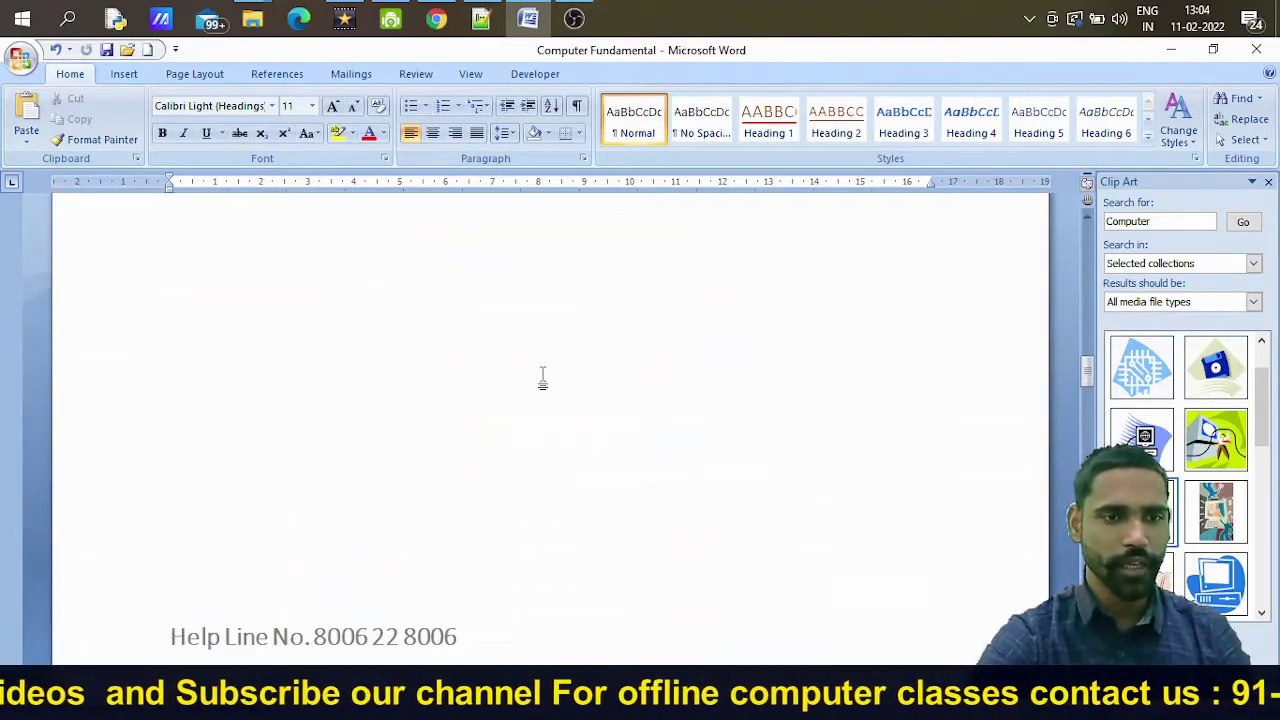
{"action": "scroll", "coordinate": [543, 376], "scroll_direction": "up", "scroll_amount": 5}
{"action": "scroll", "coordinate": [543, 376], "scroll_direction": "up", "scroll_amount": 5}
{"action": "scroll", "coordinate": [543, 376], "scroll_direction": "up", "scroll_amount": 5}
{"action": "scroll", "coordinate": [543, 375], "scroll_direction": "up", "scroll_amount": 5}
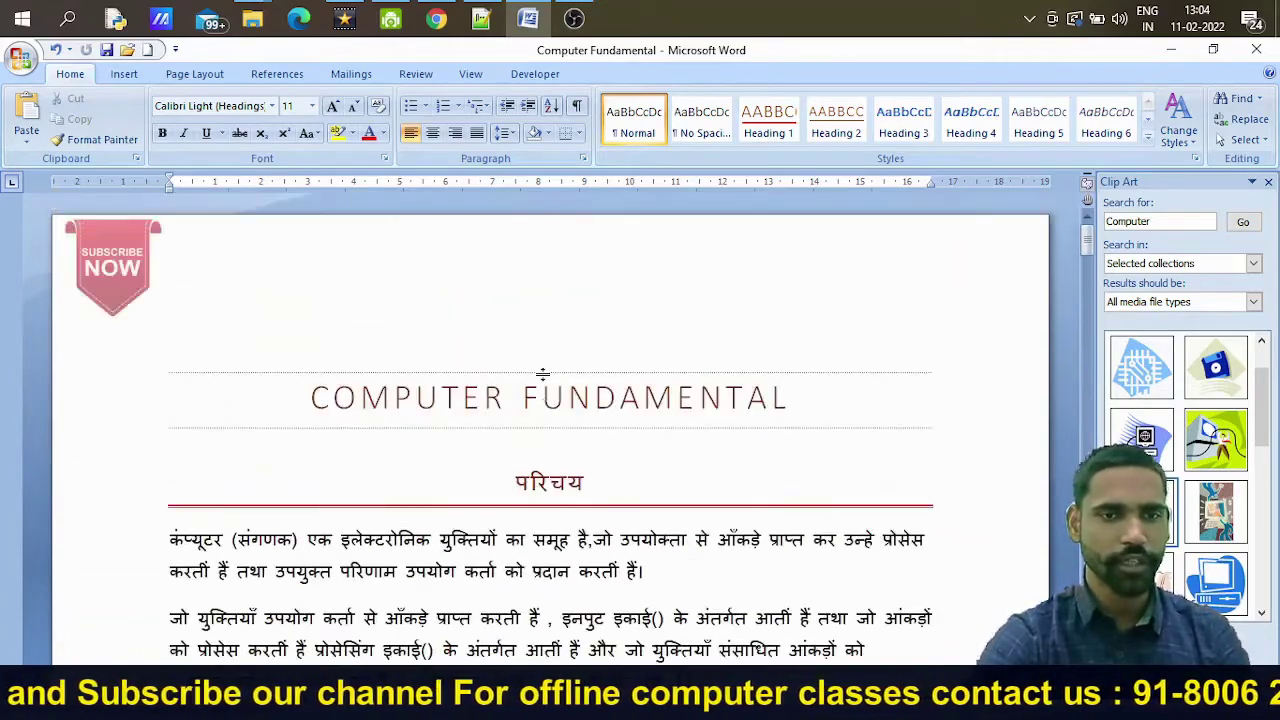
{"action": "scroll", "coordinate": [543, 375], "scroll_direction": "down", "scroll_amount": 10}
{"action": "scroll", "coordinate": [543, 376], "scroll_direction": "down", "scroll_amount": 5}
{"action": "scroll", "coordinate": [543, 377], "scroll_direction": "down", "scroll_amount": 5}
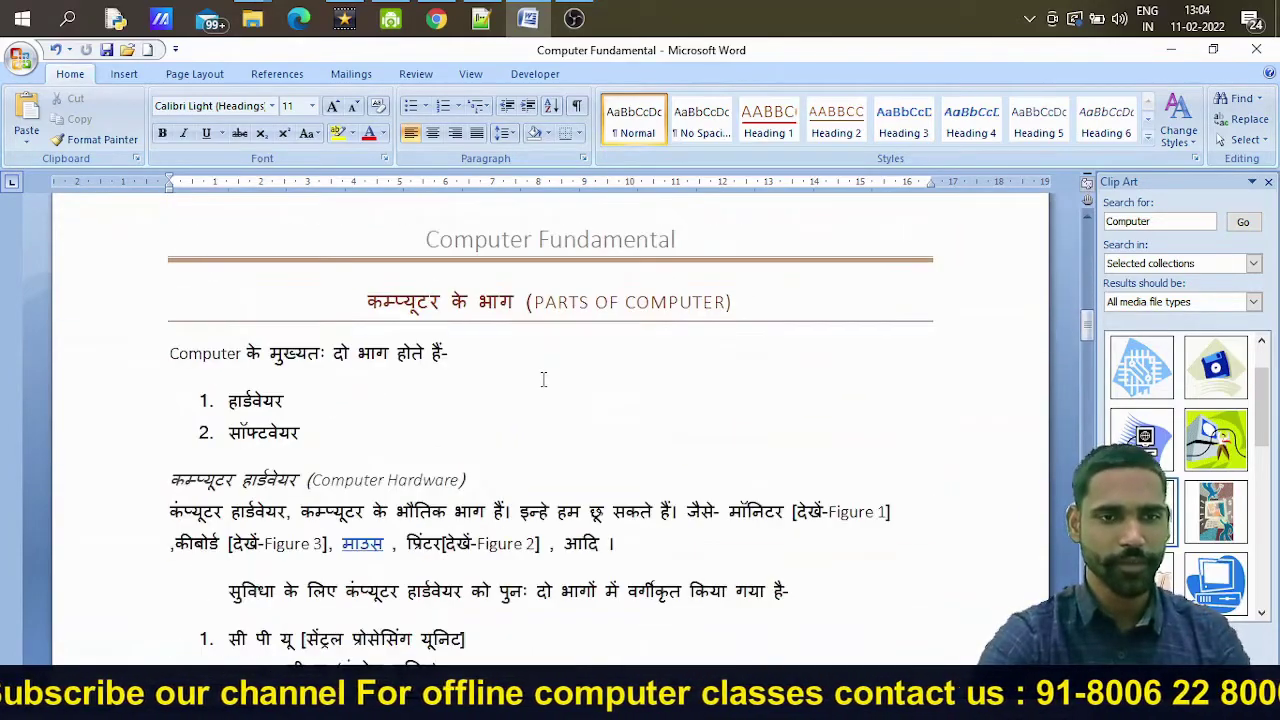
{"action": "scroll", "coordinate": [543, 378], "scroll_direction": "down", "scroll_amount": 5}
{"action": "scroll", "coordinate": [543, 376], "scroll_direction": "down", "scroll_amount": 5}
{"action": "scroll", "coordinate": [543, 380], "scroll_direction": "down", "scroll_amount": 5}
{"action": "scroll", "coordinate": [543, 385], "scroll_direction": "up", "scroll_amount": 10}
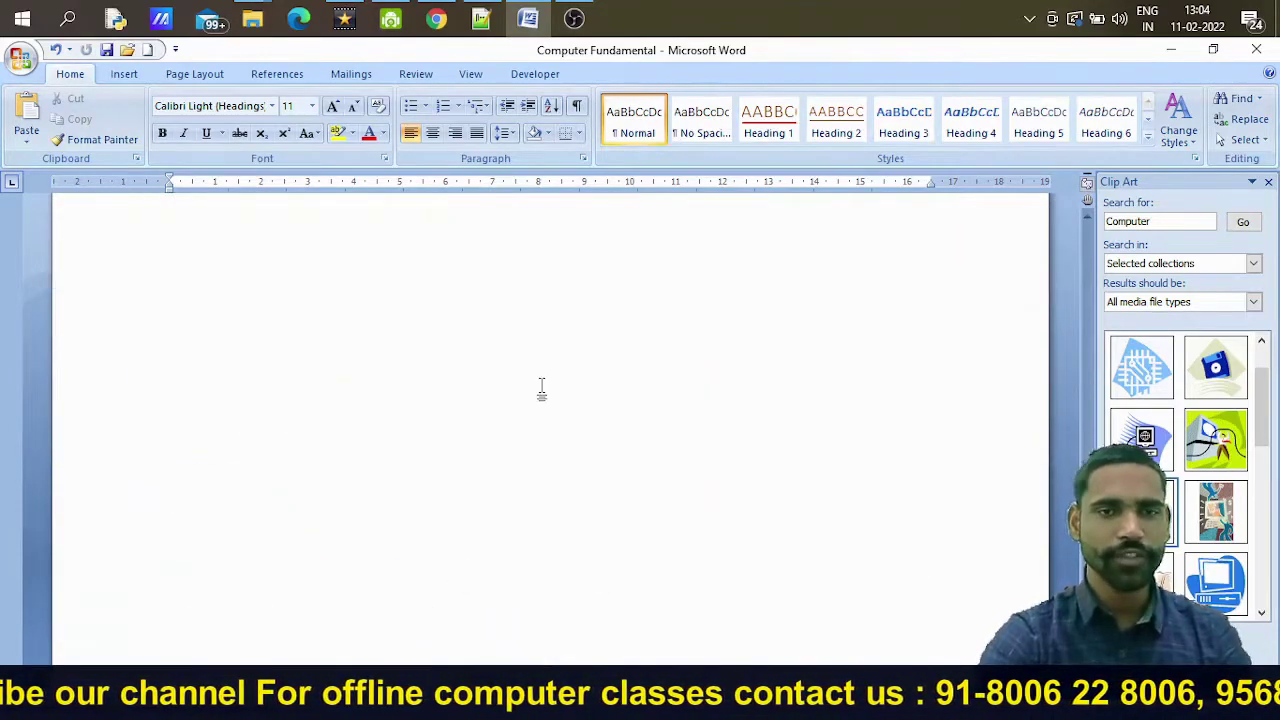
{"action": "scroll", "coordinate": [543, 390], "scroll_direction": "down", "scroll_amount": 2}
{"action": "scroll", "coordinate": [543, 390], "scroll_direction": "up", "scroll_amount": 5}
{"action": "scroll", "coordinate": [543, 387], "scroll_direction": "up", "scroll_amount": 2}
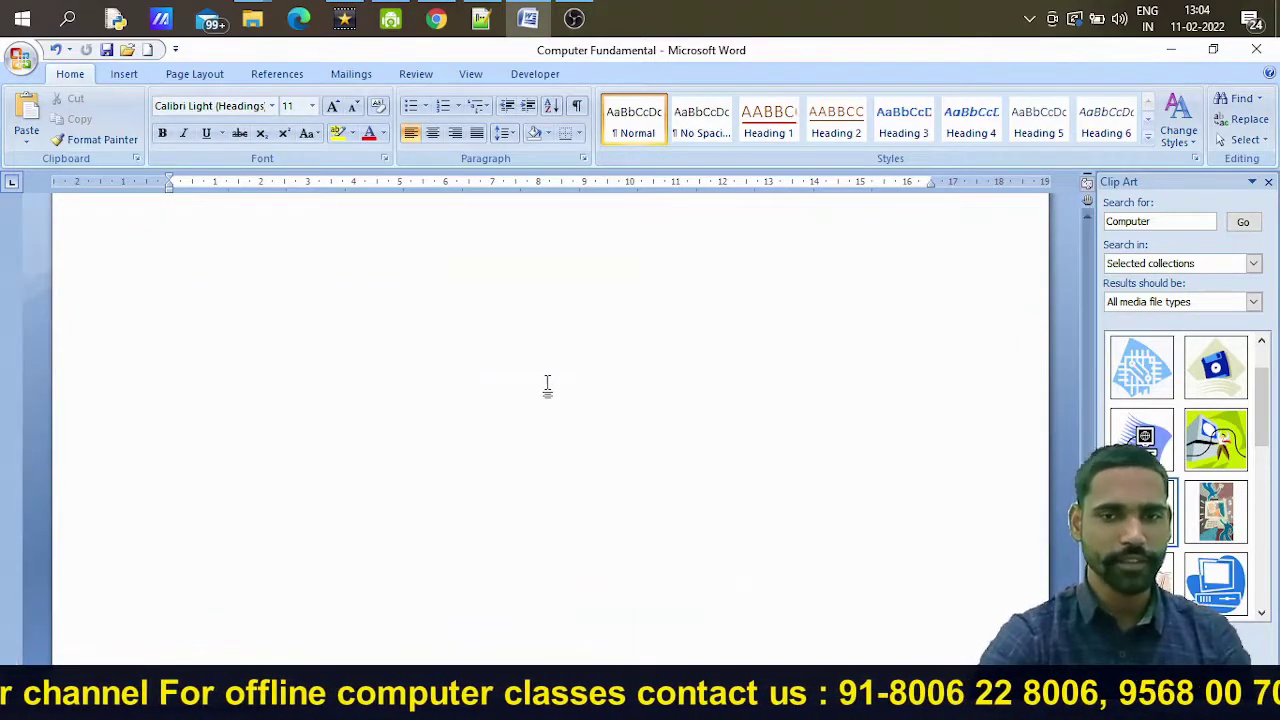
{"action": "scroll", "coordinate": [546, 386], "scroll_direction": "down", "scroll_amount": 5}
{"action": "scroll", "coordinate": [546, 383], "scroll_direction": "down", "scroll_amount": 5}
{"action": "scroll", "coordinate": [551, 389], "scroll_direction": "down", "scroll_amount": 10}
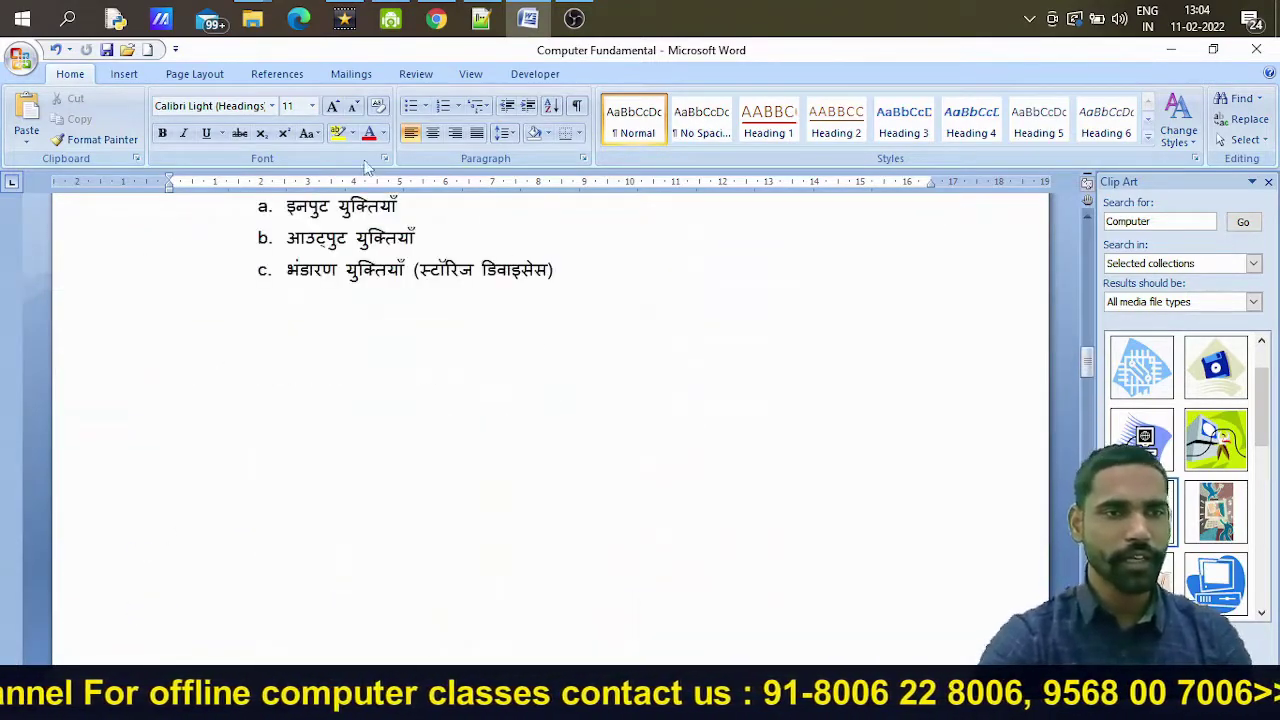
{"action": "left_click", "coordinate": [124, 73]}
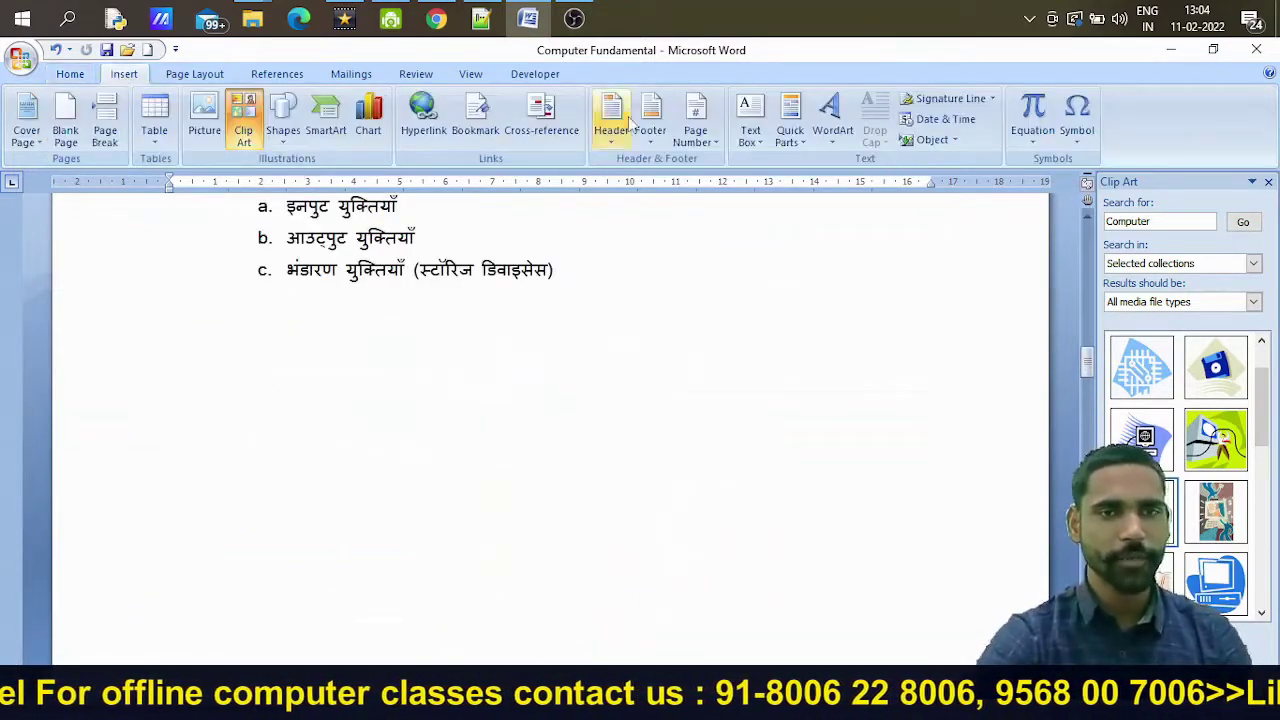
Add a Bold Numbers 1 'Page X of Y' number at the top of the page.
{"action": "left_click", "coordinate": [714, 148]}
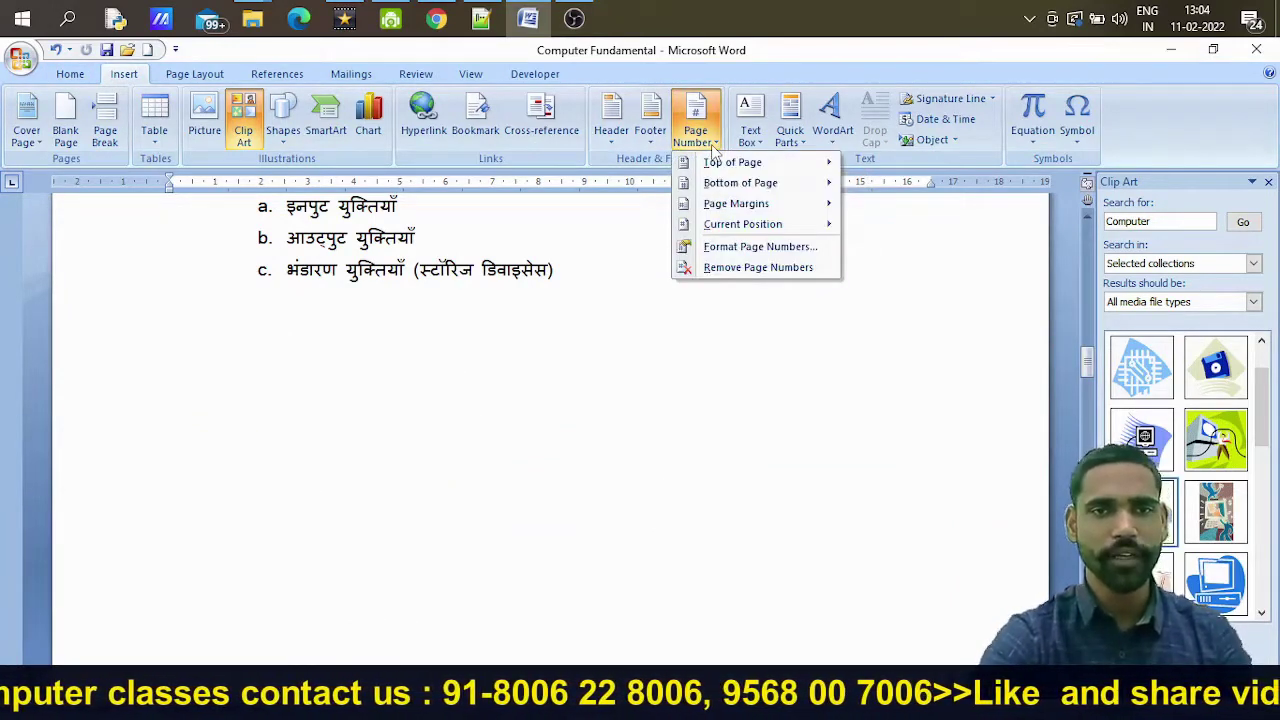
{"action": "left_click", "coordinate": [622, 176]}
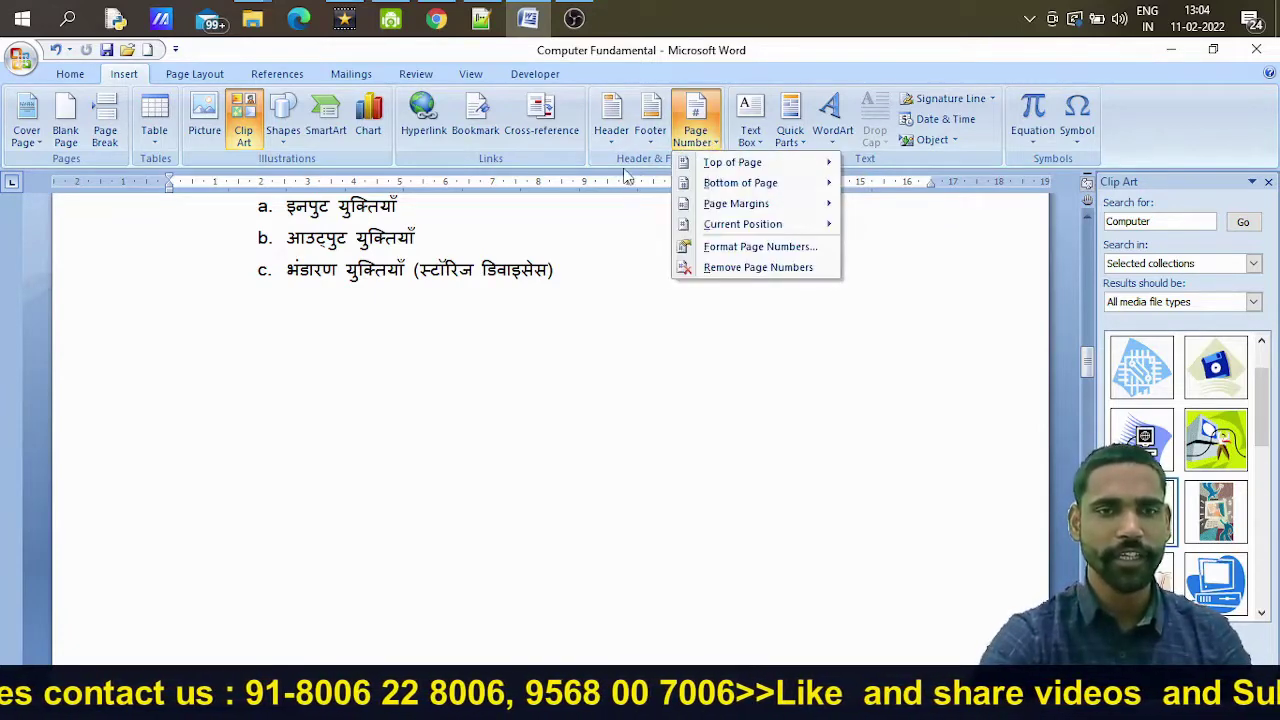
{"action": "left_click", "coordinate": [625, 175]}
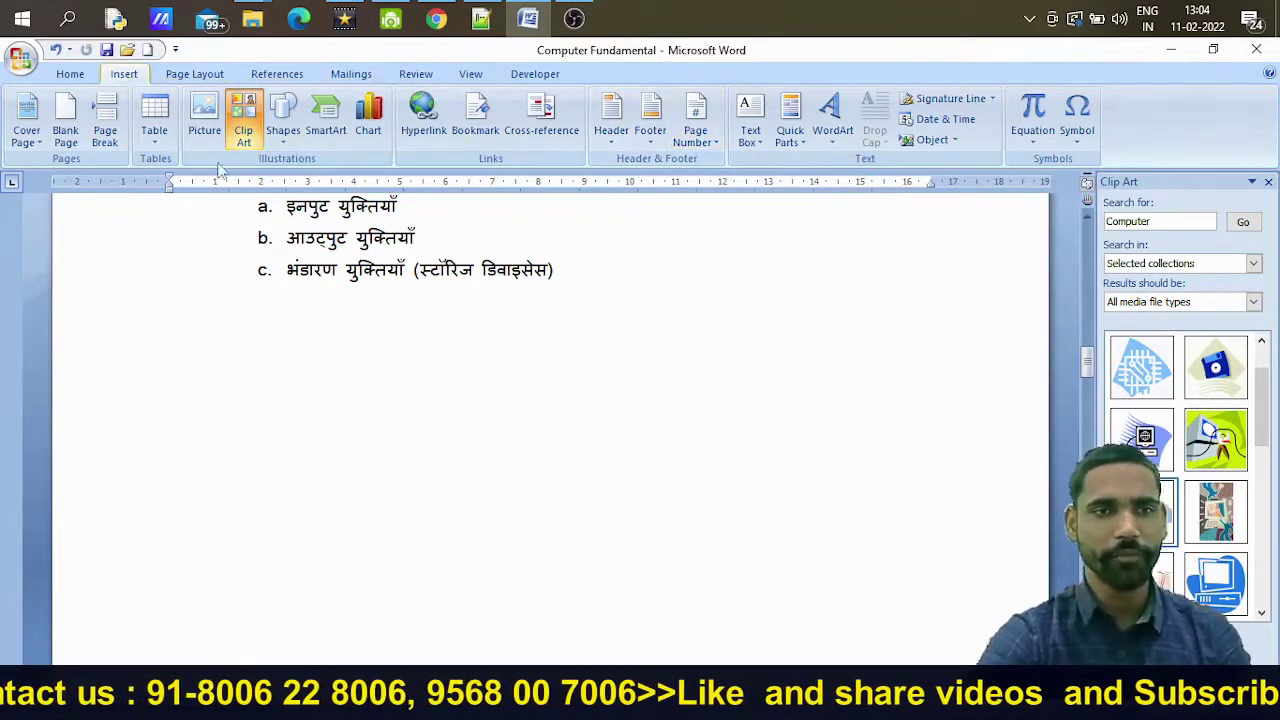
{"action": "left_click", "coordinate": [706, 148]}
{"action": "mouse_move", "coordinate": [732, 162]}
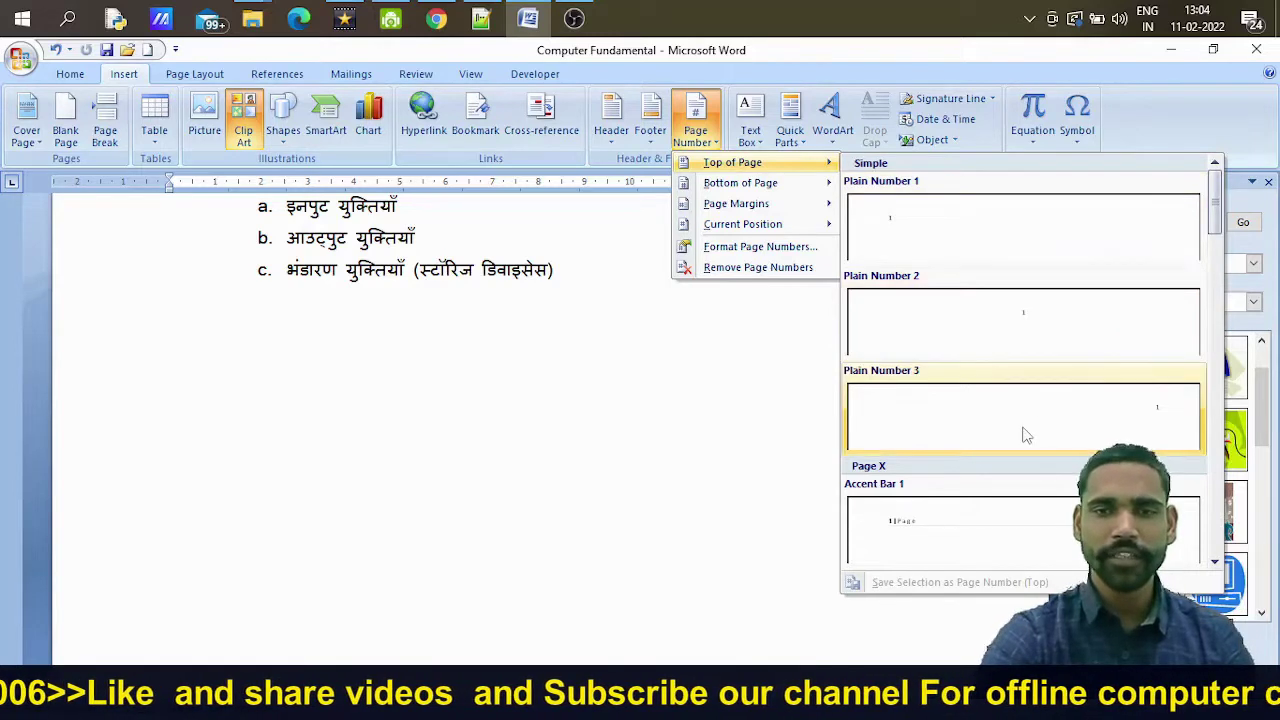
{"action": "scroll", "coordinate": [1026, 432], "scroll_direction": "down", "scroll_amount": 3}
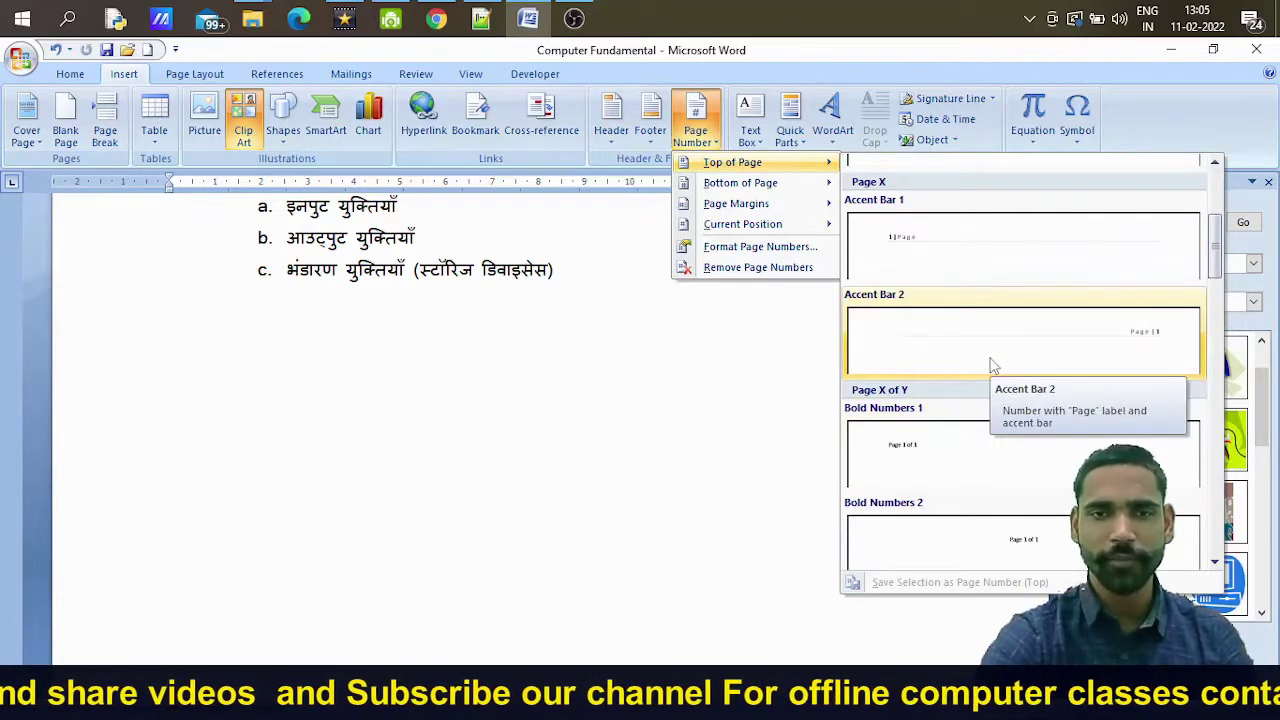
{"action": "scroll", "coordinate": [978, 442], "scroll_direction": "down", "scroll_amount": 3}
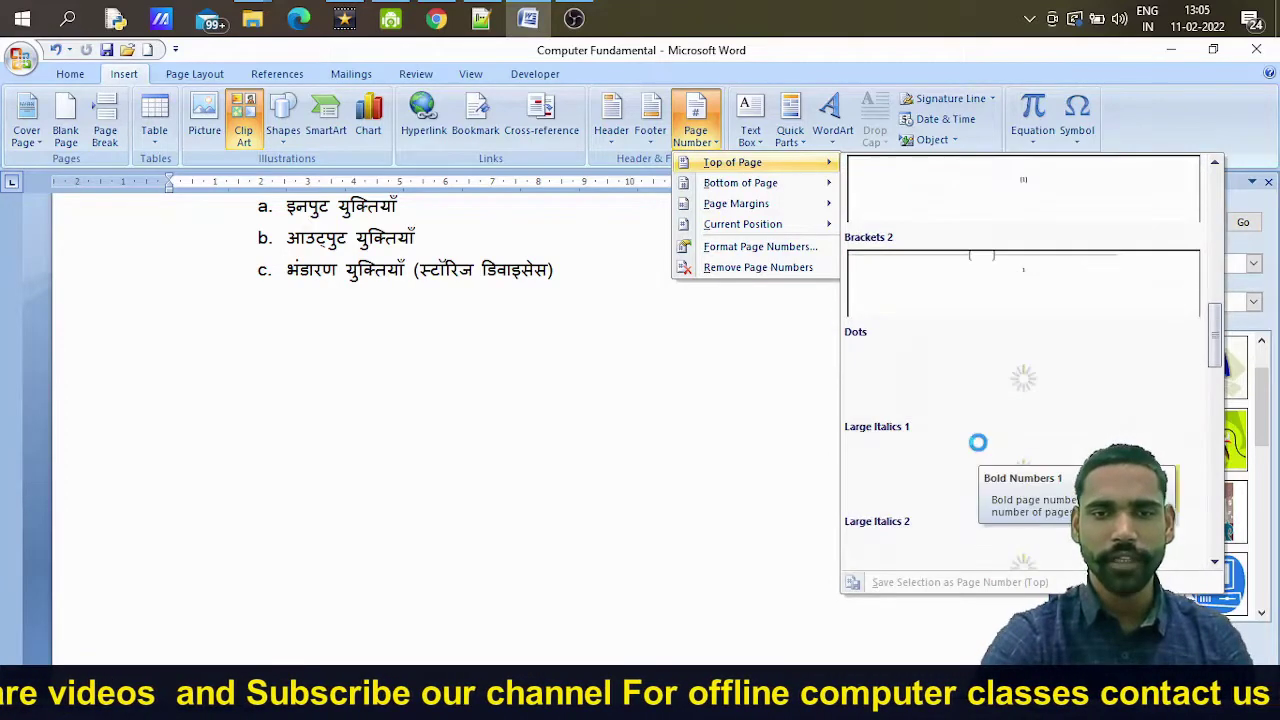
{"action": "scroll", "coordinate": [978, 442], "scroll_direction": "up", "scroll_amount": 5}
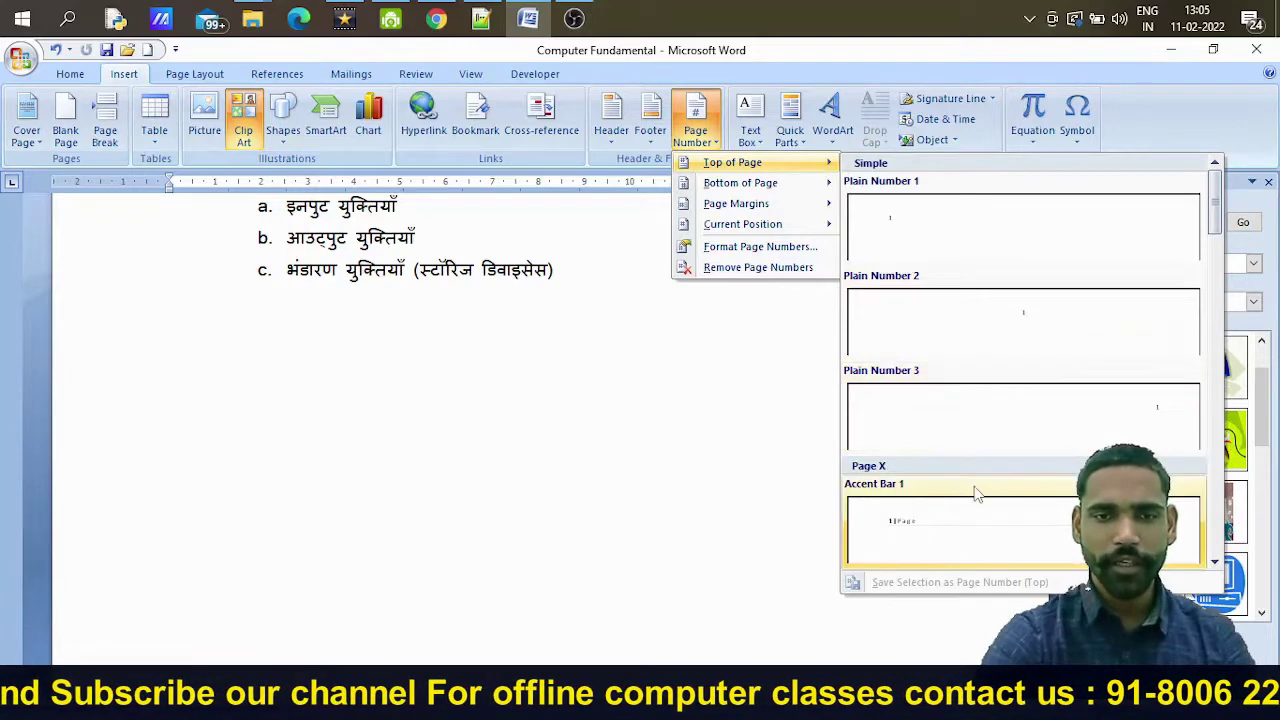
{"action": "scroll", "coordinate": [973, 490], "scroll_direction": "down", "scroll_amount": 3}
{"action": "left_click", "coordinate": [962, 450]}
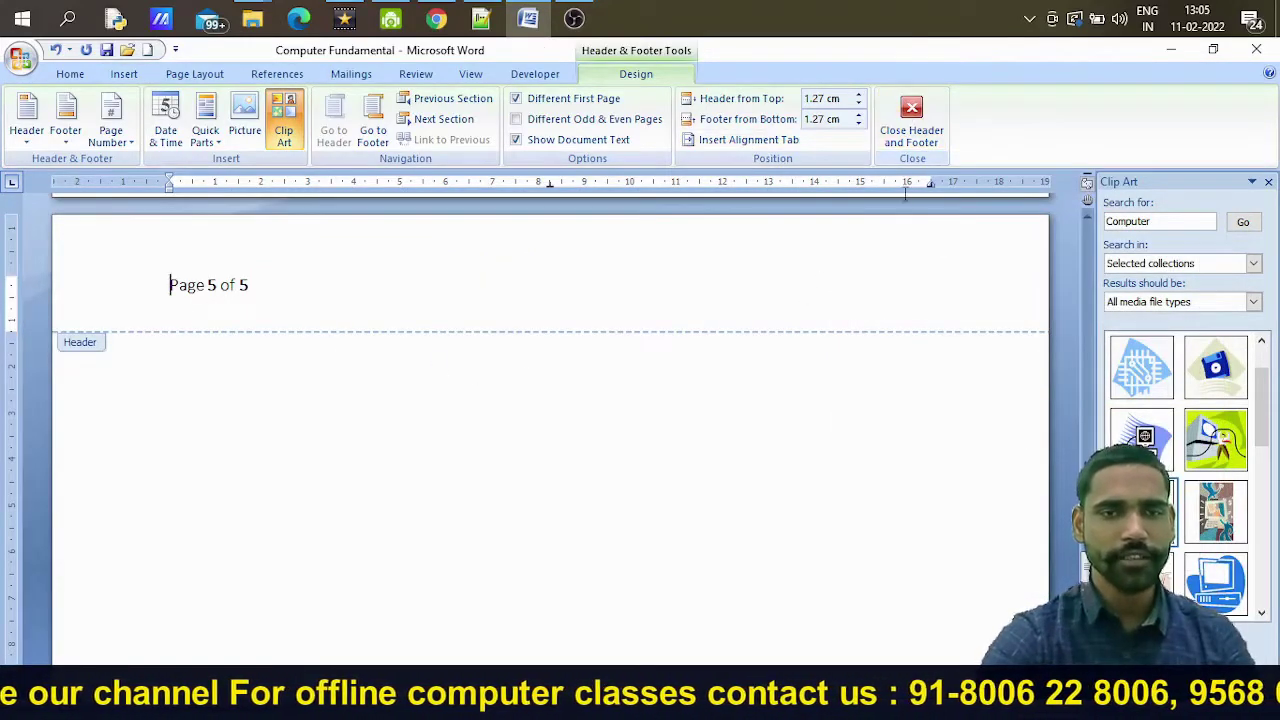
Close header editing, scroll back up to page 1, and show the Insert ribbon.
{"action": "left_click", "coordinate": [940, 136]}
{"action": "scroll", "coordinate": [450, 332], "scroll_direction": "up", "scroll_amount": 3}
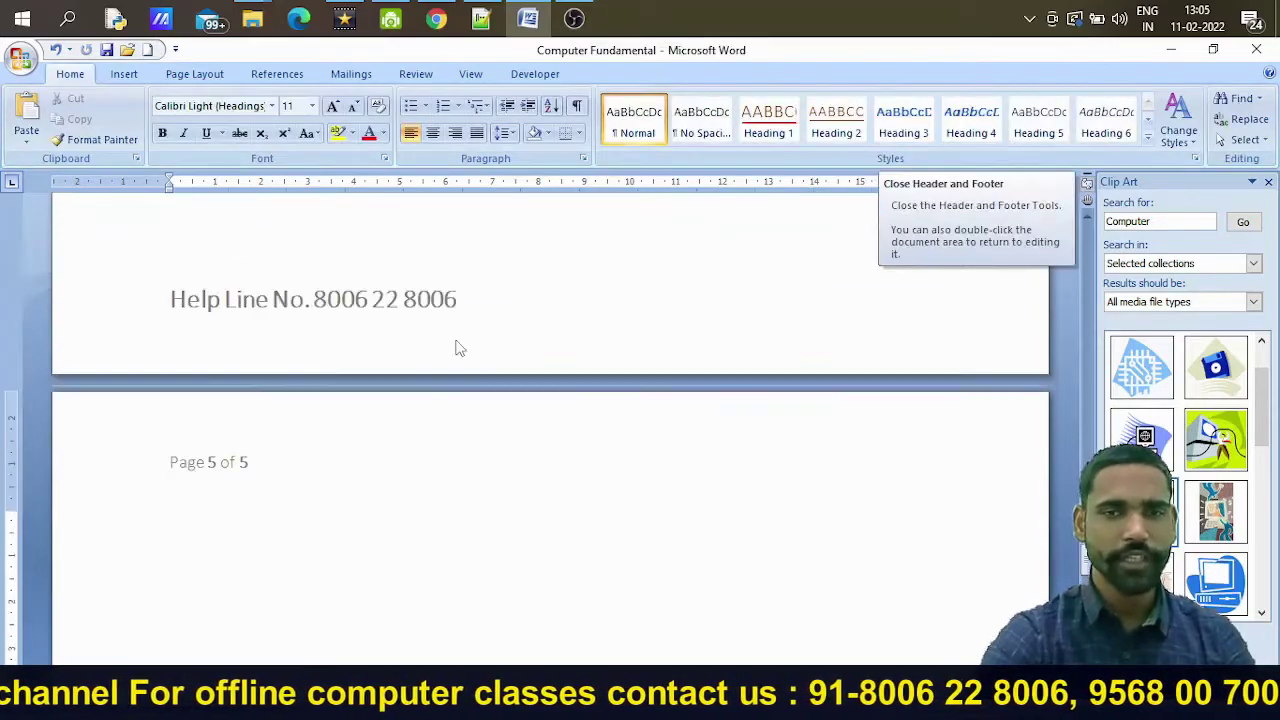
{"action": "scroll", "coordinate": [455, 340], "scroll_direction": "up", "scroll_amount": 3}
{"action": "scroll", "coordinate": [455, 340], "scroll_direction": "up", "scroll_amount": 5}
{"action": "scroll", "coordinate": [455, 340], "scroll_direction": "up", "scroll_amount": 5}
{"action": "scroll", "coordinate": [456, 342], "scroll_direction": "up", "scroll_amount": 5}
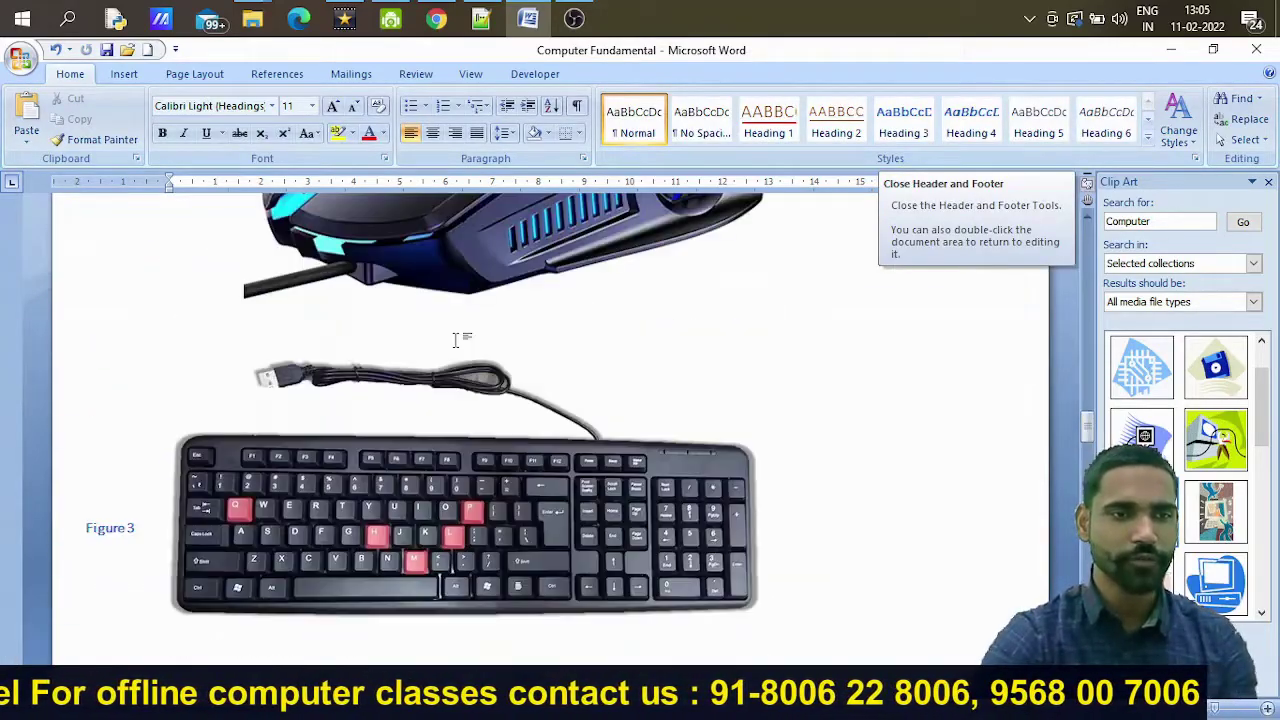
{"action": "scroll", "coordinate": [458, 347], "scroll_direction": "up", "scroll_amount": 5}
{"action": "scroll", "coordinate": [458, 347], "scroll_direction": "up", "scroll_amount": 5}
{"action": "scroll", "coordinate": [458, 345], "scroll_direction": "up", "scroll_amount": 5}
{"action": "scroll", "coordinate": [457, 341], "scroll_direction": "up", "scroll_amount": 5}
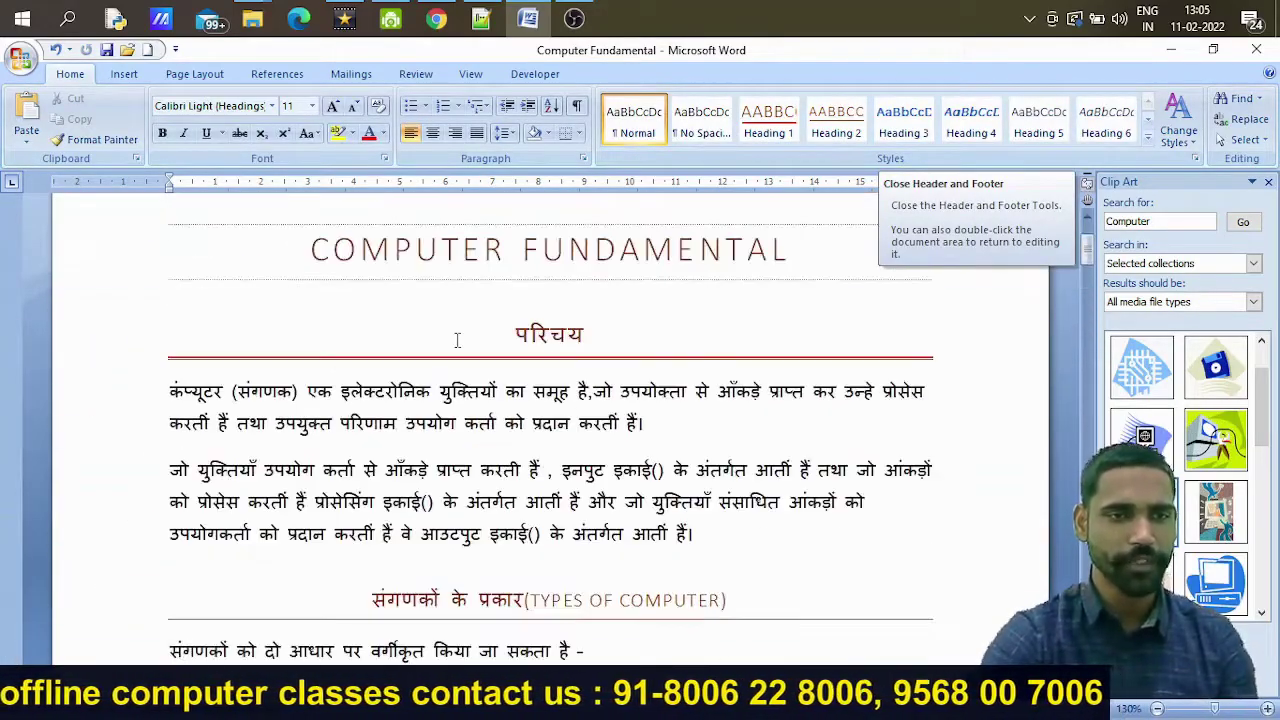
{"action": "scroll", "coordinate": [460, 342], "scroll_direction": "up", "scroll_amount": 3}
{"action": "scroll", "coordinate": [462, 348], "scroll_direction": "down", "scroll_amount": 5}
{"action": "scroll", "coordinate": [463, 354], "scroll_direction": "down", "scroll_amount": 5}
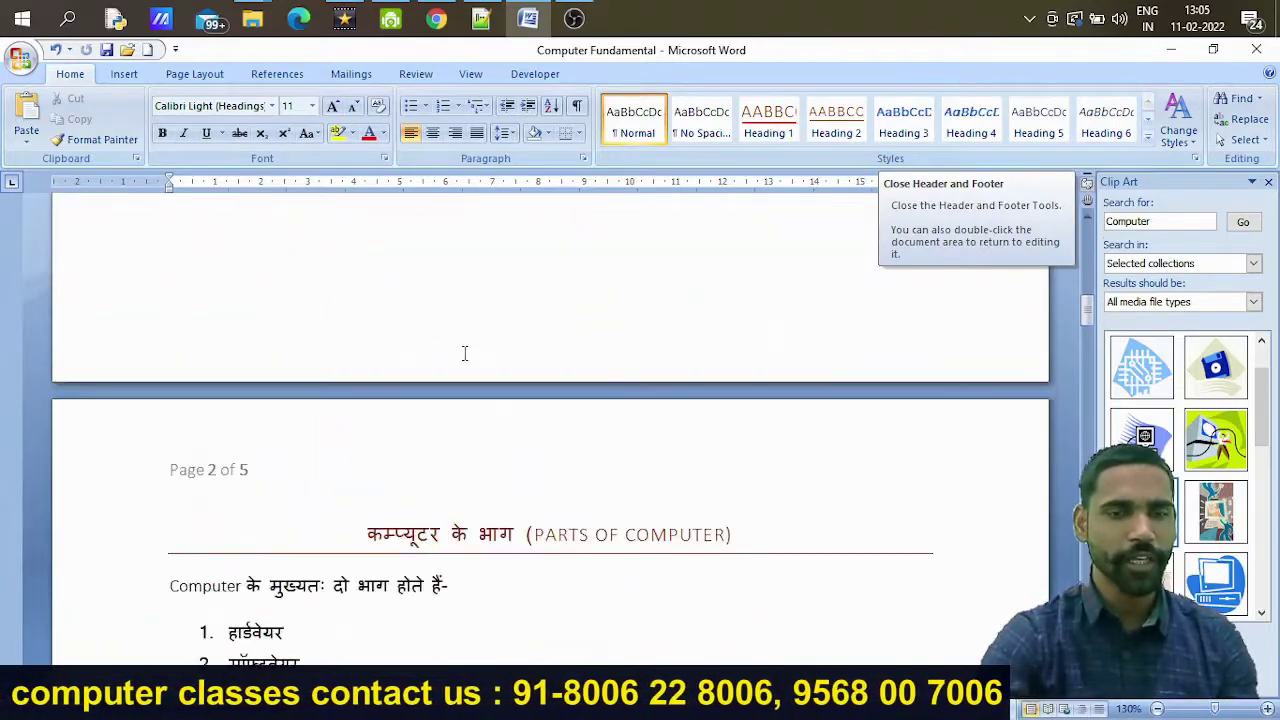
{"action": "scroll", "coordinate": [465, 355], "scroll_direction": "down", "scroll_amount": 5}
{"action": "scroll", "coordinate": [465, 355], "scroll_direction": "down", "scroll_amount": 5}
{"action": "scroll", "coordinate": [465, 355], "scroll_direction": "down", "scroll_amount": 5}
{"action": "scroll", "coordinate": [465, 358], "scroll_direction": "up", "scroll_amount": 5}
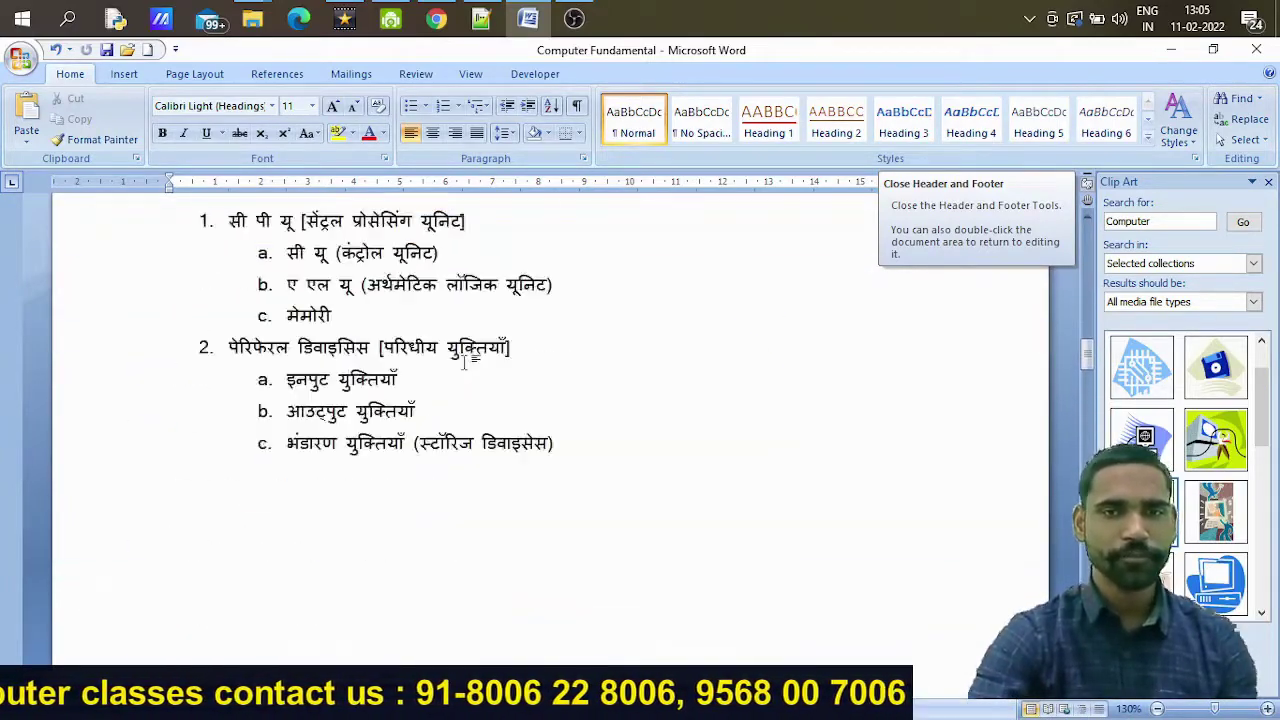
{"action": "scroll", "coordinate": [465, 362], "scroll_direction": "up", "scroll_amount": 5}
{"action": "scroll", "coordinate": [465, 362], "scroll_direction": "up", "scroll_amount": 10}
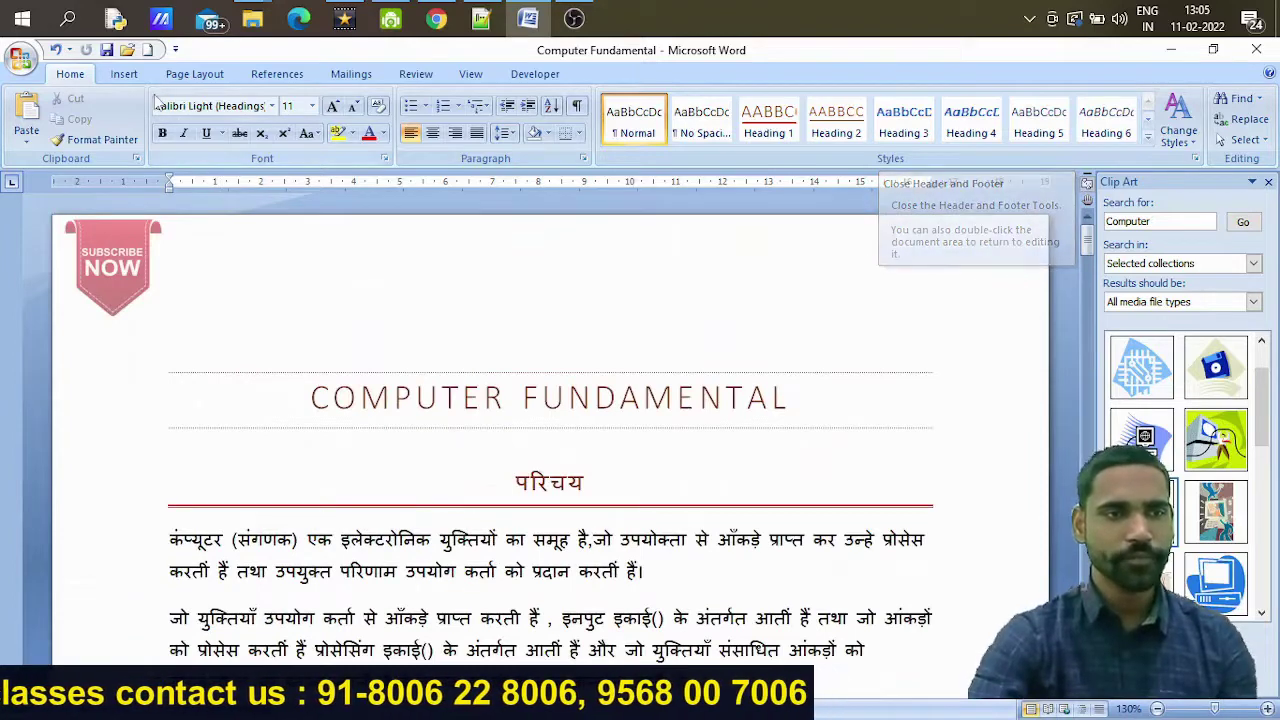
{"action": "left_click", "coordinate": [125, 77]}
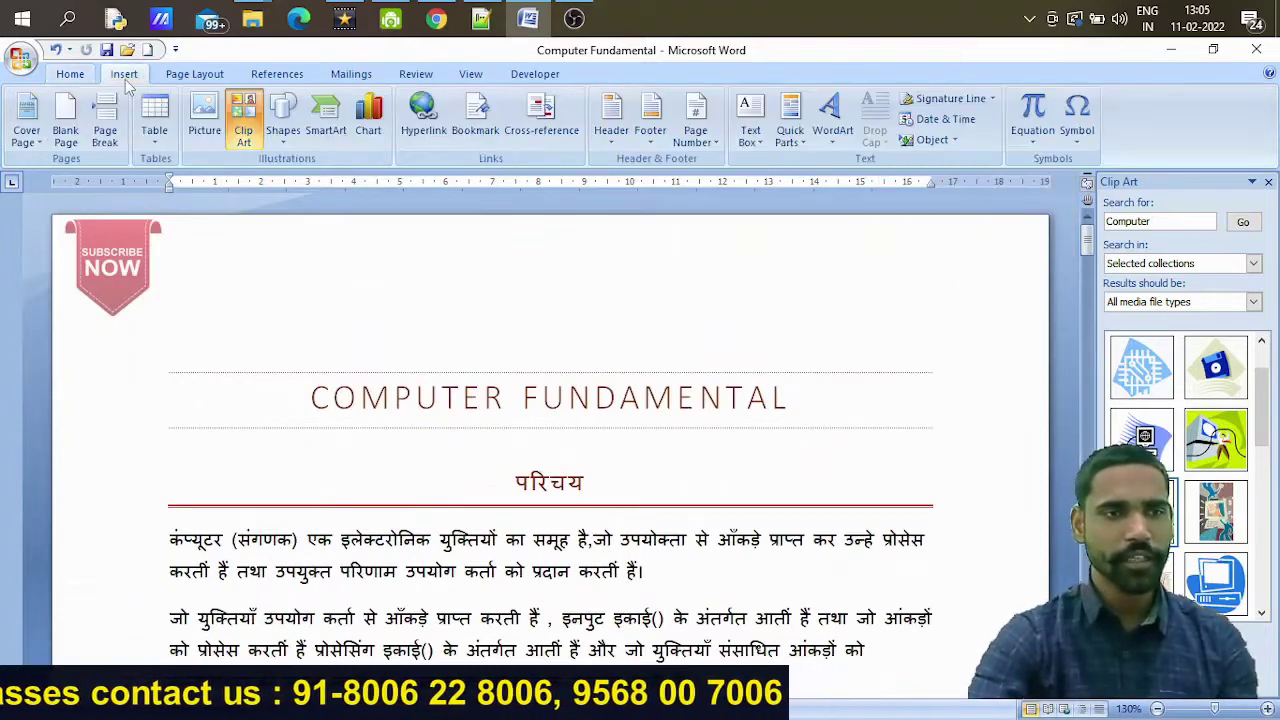
Choose a Two Bars design under Page Number > Bottom of Page to number pages at bottom right.
{"action": "left_click", "coordinate": [695, 125]}
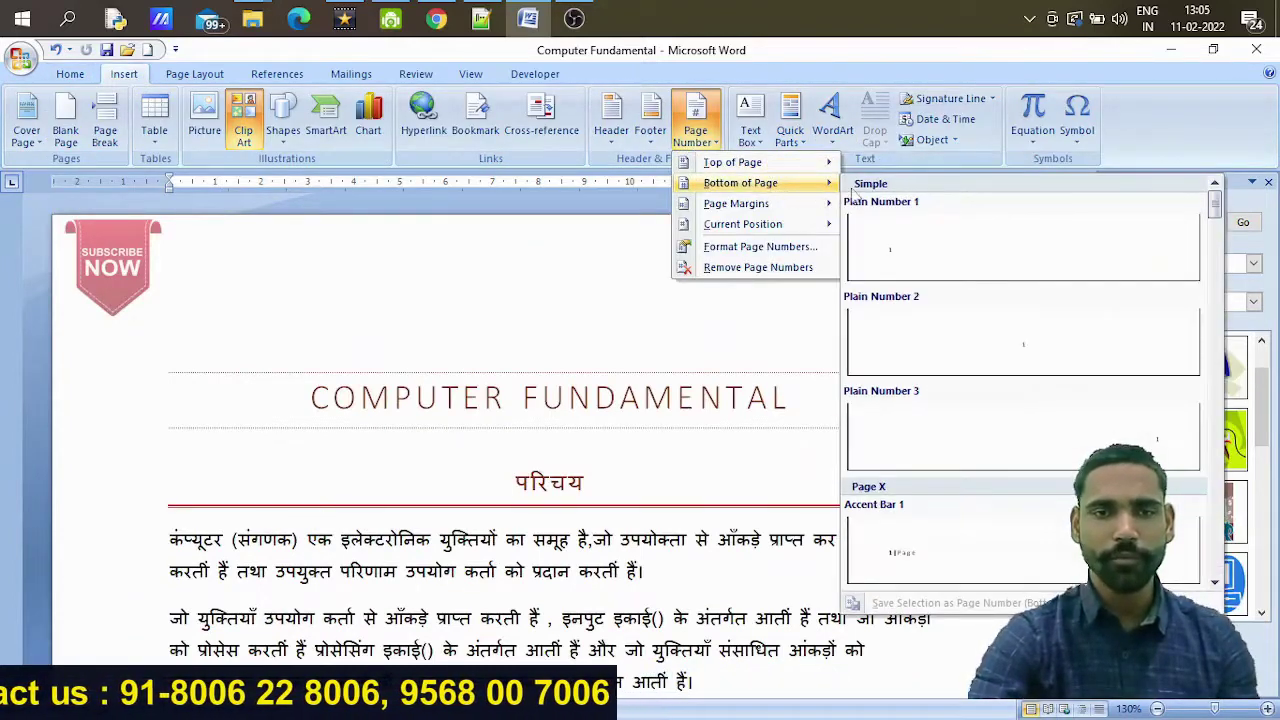
{"action": "scroll", "coordinate": [1030, 490], "scroll_direction": "down", "scroll_amount": 3}
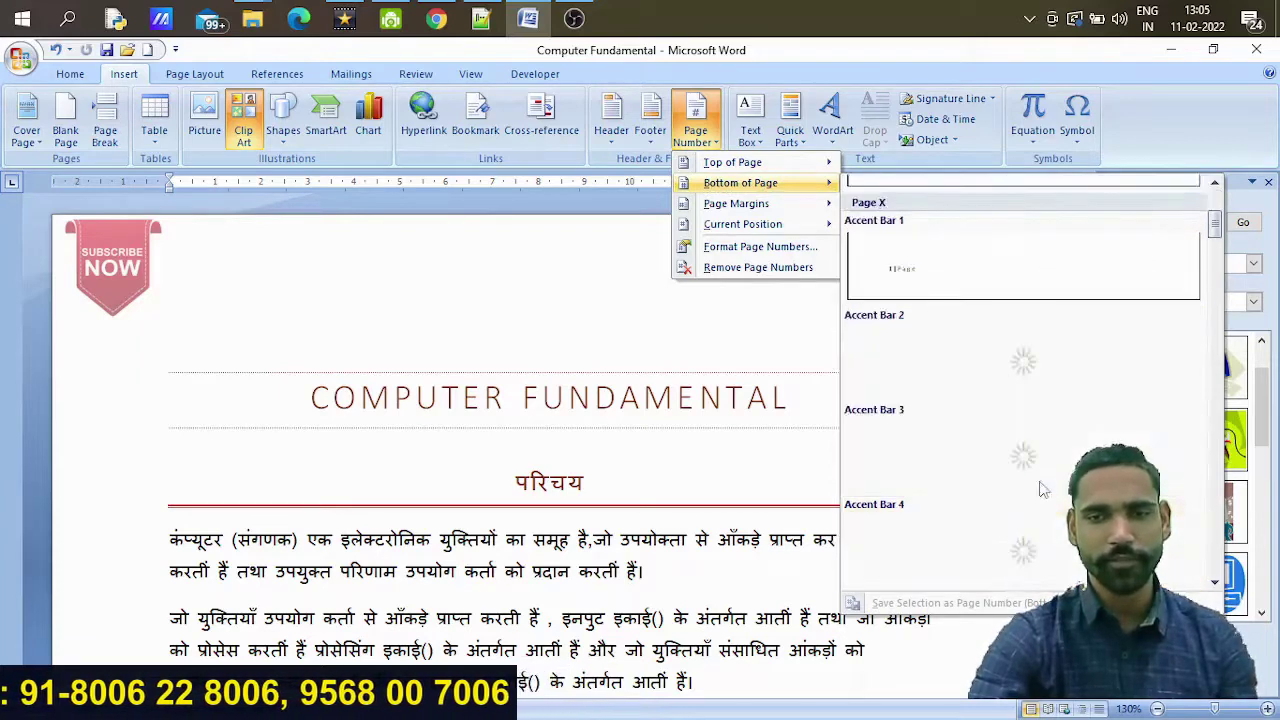
{"action": "scroll", "coordinate": [1034, 487], "scroll_direction": "down", "scroll_amount": 3}
{"action": "scroll", "coordinate": [1037, 489], "scroll_direction": "down", "scroll_amount": 3}
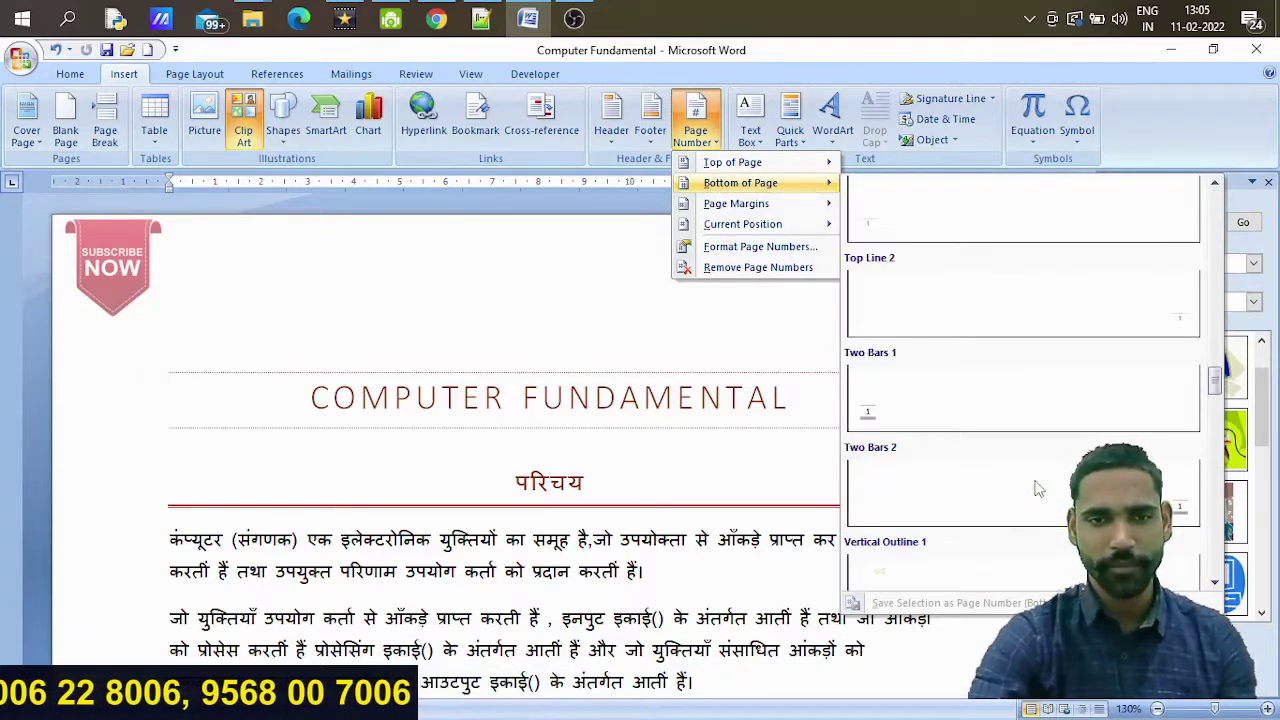
{"action": "scroll", "coordinate": [1037, 489], "scroll_direction": "down", "scroll_amount": 3}
{"action": "scroll", "coordinate": [1037, 489], "scroll_direction": "down", "scroll_amount": 1}
{"action": "scroll", "coordinate": [1037, 489], "scroll_direction": "down", "scroll_amount": 2}
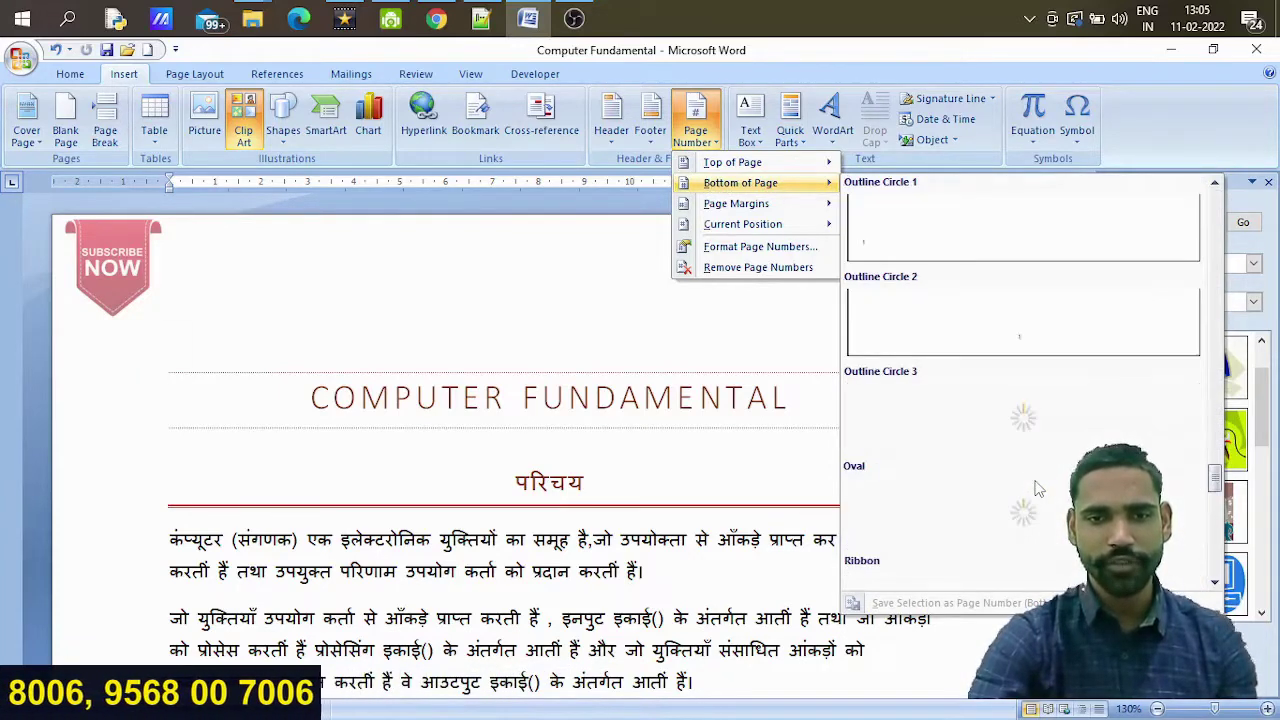
{"action": "scroll", "coordinate": [1037, 489], "scroll_direction": "down", "scroll_amount": 3}
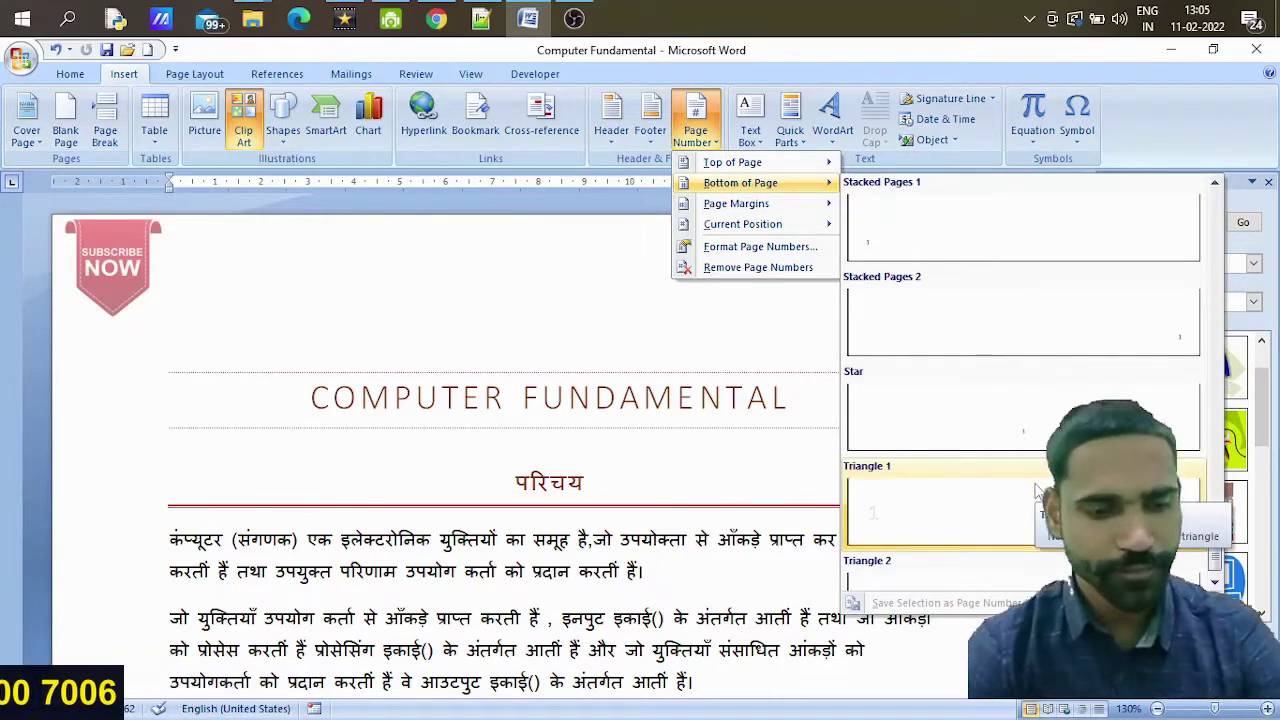
{"action": "key", "text": "XF86MonBrightnessUp"}
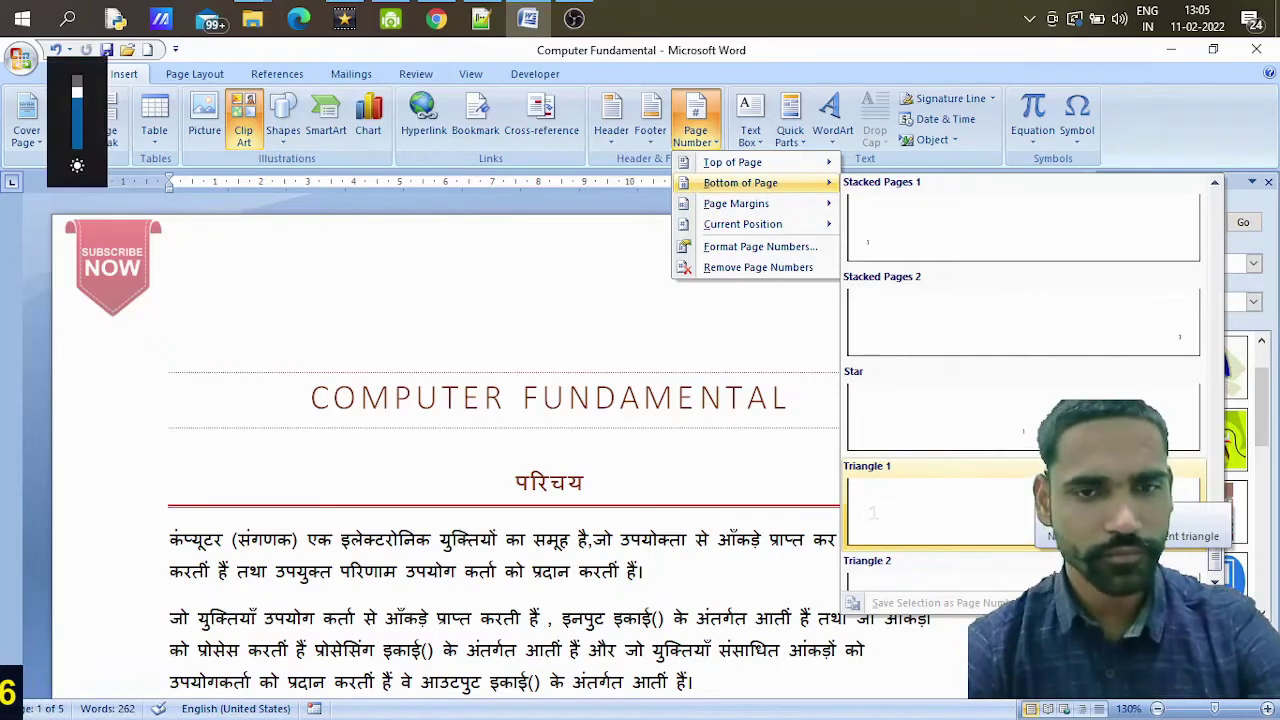
{"action": "scroll", "coordinate": [1037, 489], "scroll_direction": "down", "scroll_amount": 1}
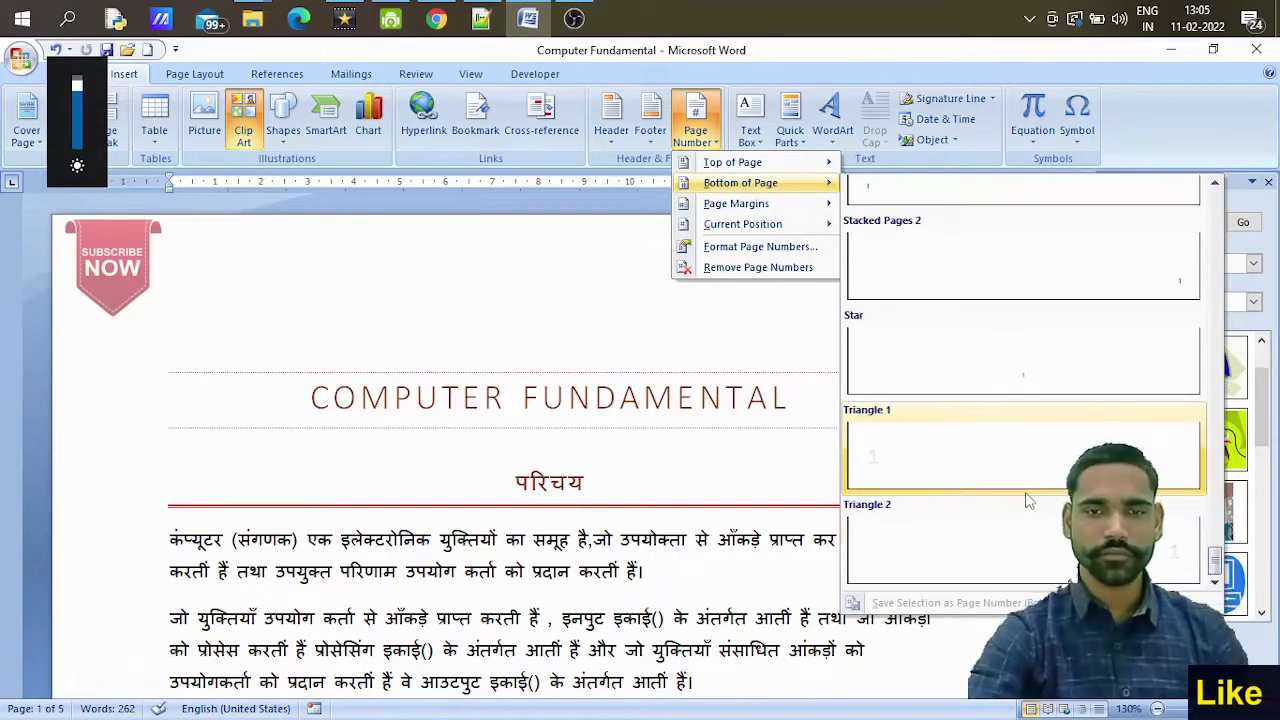
{"action": "scroll", "coordinate": [1035, 492], "scroll_direction": "up", "scroll_amount": 3}
{"action": "scroll", "coordinate": [1030, 497], "scroll_direction": "up", "scroll_amount": 5}
{"action": "scroll", "coordinate": [1030, 500], "scroll_direction": "up", "scroll_amount": 3}
{"action": "scroll", "coordinate": [1030, 500], "scroll_direction": "down", "scroll_amount": 3}
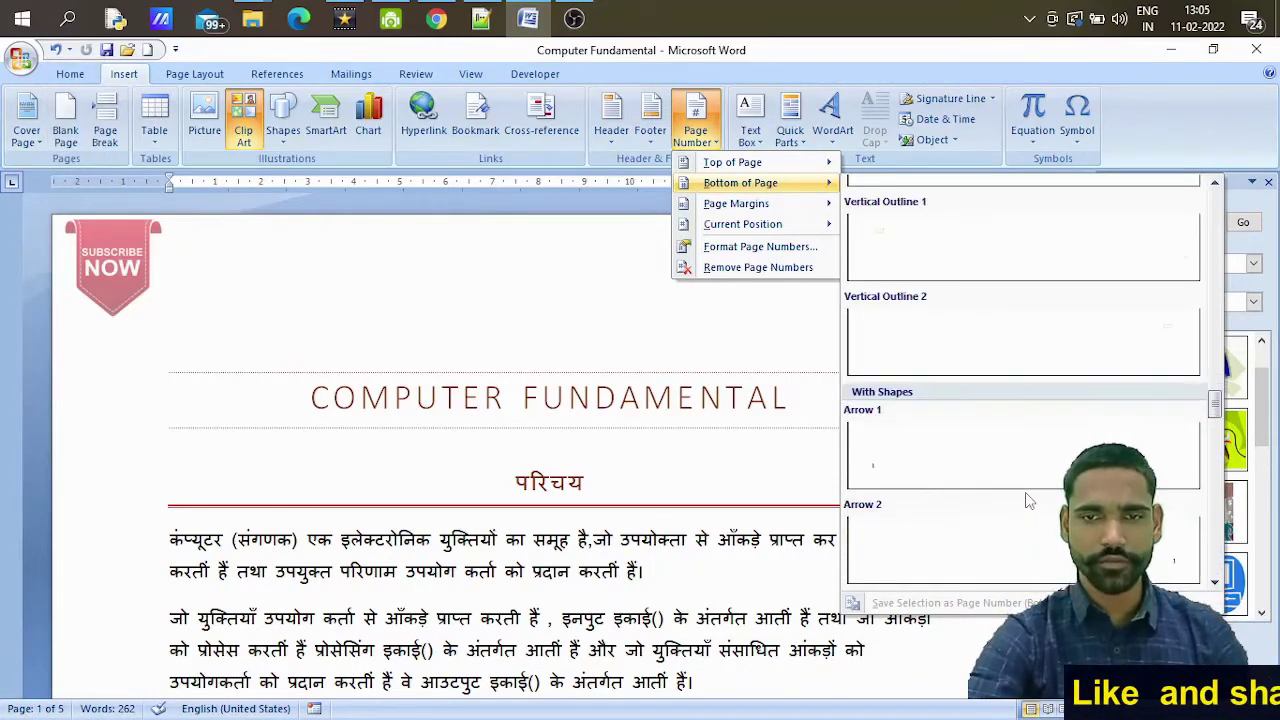
{"action": "scroll", "coordinate": [1030, 500], "scroll_direction": "up", "scroll_amount": 3}
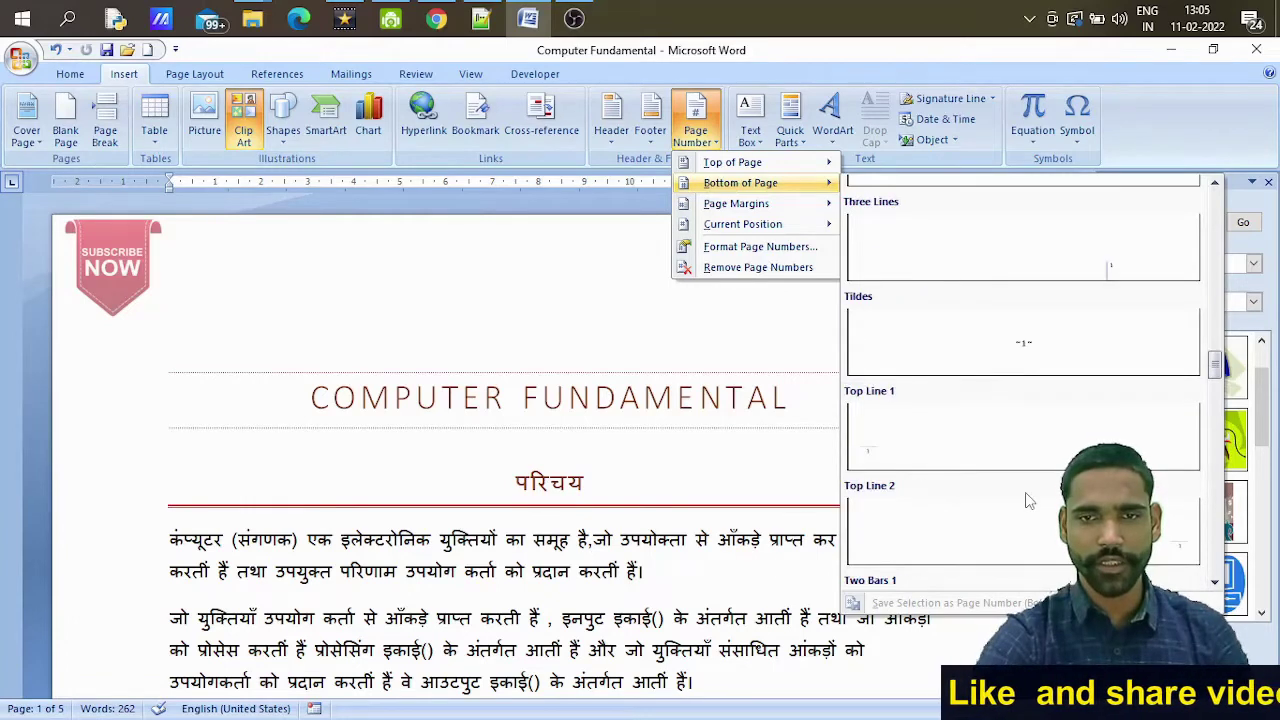
{"action": "scroll", "coordinate": [1030, 500], "scroll_direction": "down", "scroll_amount": 3}
{"action": "left_click", "coordinate": [1005, 445]}
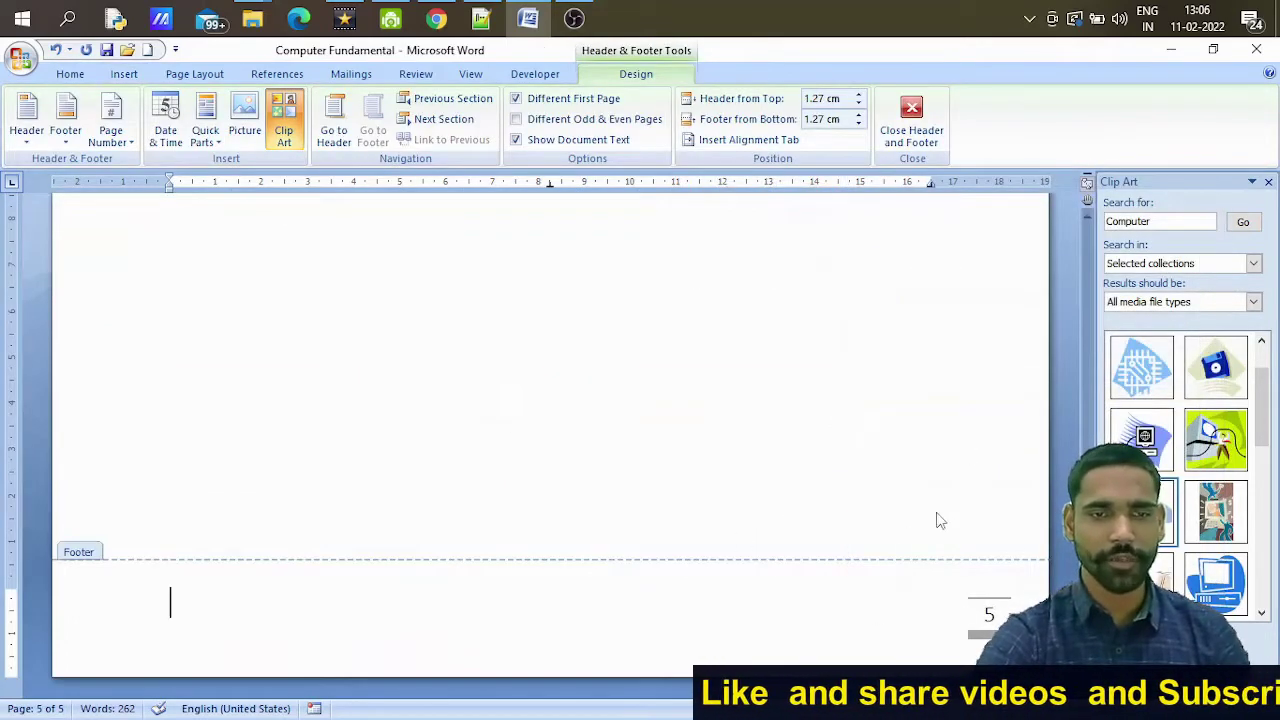
Close footer editing, scroll back up through the document, and show the Insert ribbon.
{"action": "left_click", "coordinate": [911, 120]}
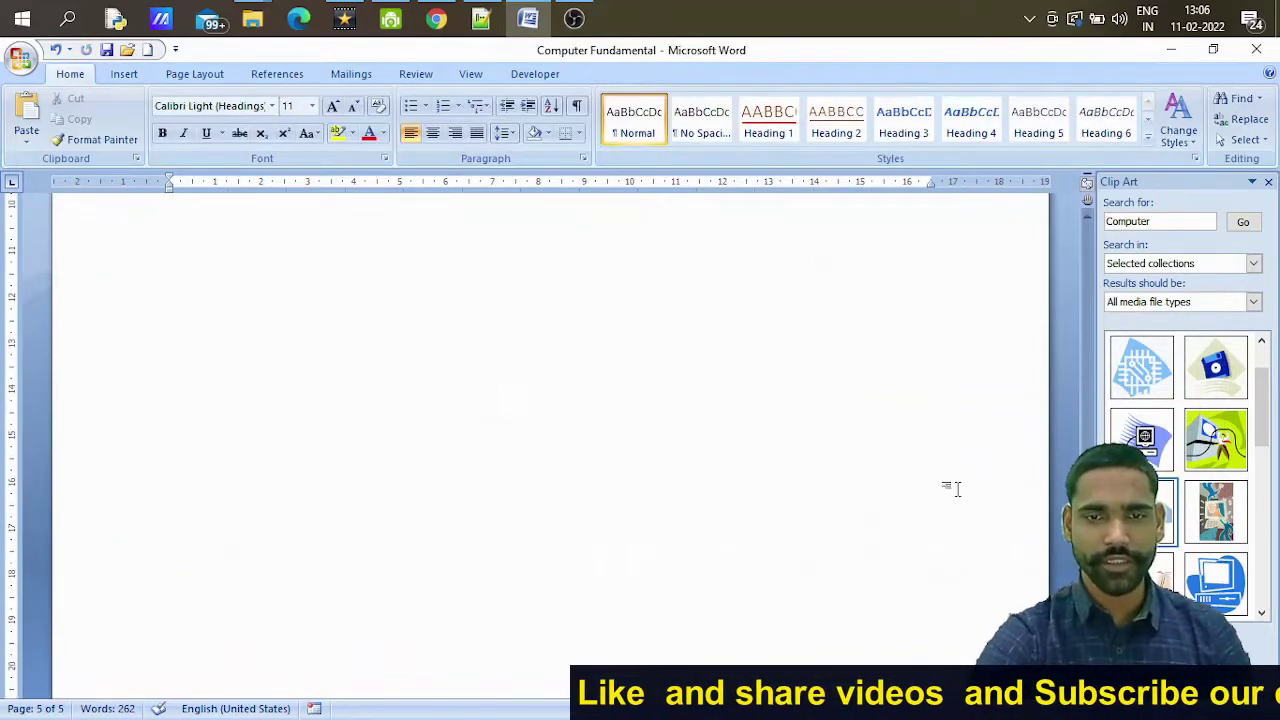
{"action": "scroll", "coordinate": [956, 525], "scroll_direction": "up", "scroll_amount": 10}
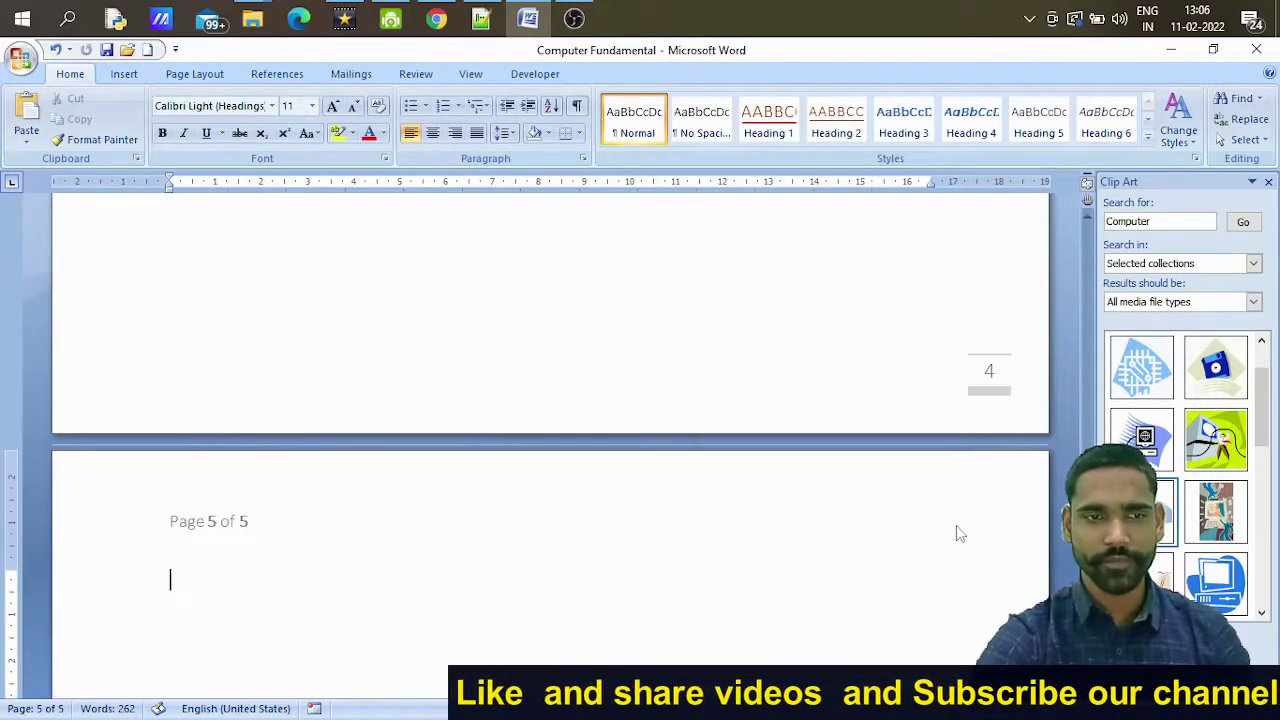
{"action": "scroll", "coordinate": [1006, 391], "scroll_direction": "up", "scroll_amount": 10}
{"action": "scroll", "coordinate": [1006, 391], "scroll_direction": "up", "scroll_amount": 10}
{"action": "scroll", "coordinate": [1010, 387], "scroll_direction": "up", "scroll_amount": 3}
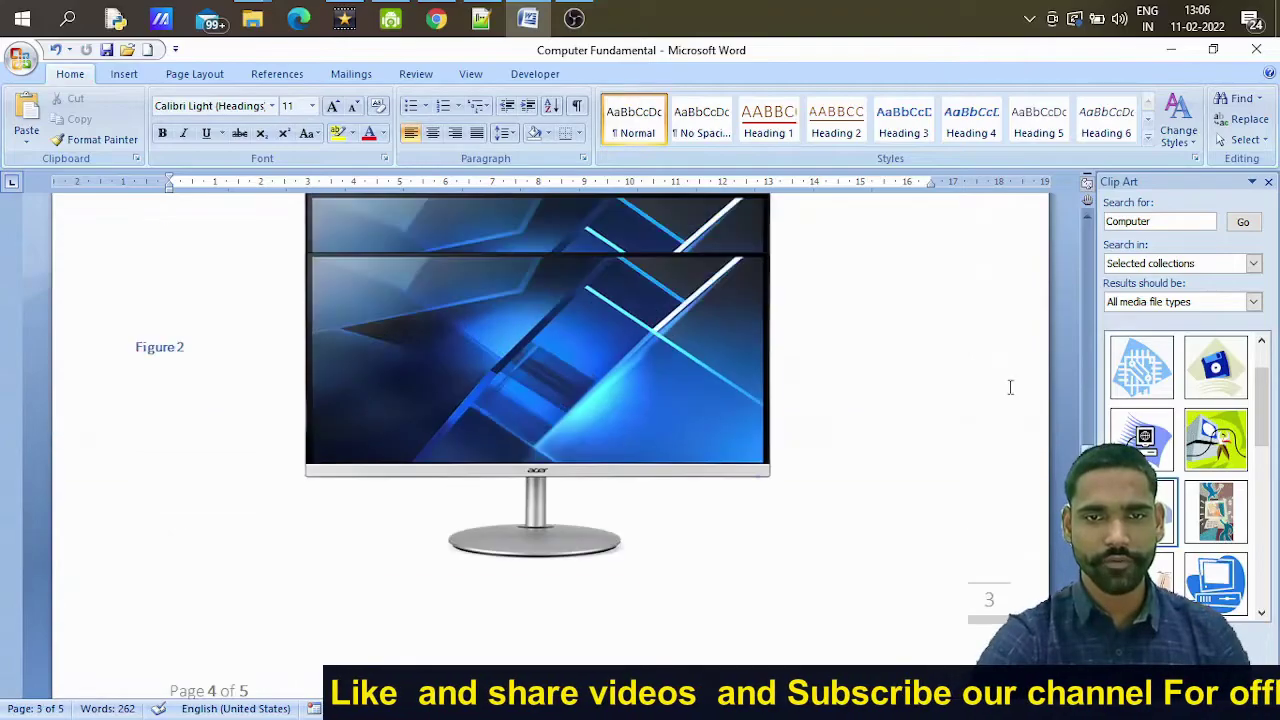
{"action": "scroll", "coordinate": [1010, 387], "scroll_direction": "up", "scroll_amount": 10}
{"action": "scroll", "coordinate": [1010, 387], "scroll_direction": "up", "scroll_amount": 3}
{"action": "scroll", "coordinate": [1010, 387], "scroll_direction": "up", "scroll_amount": 5}
{"action": "scroll", "coordinate": [1010, 387], "scroll_direction": "up", "scroll_amount": 1}
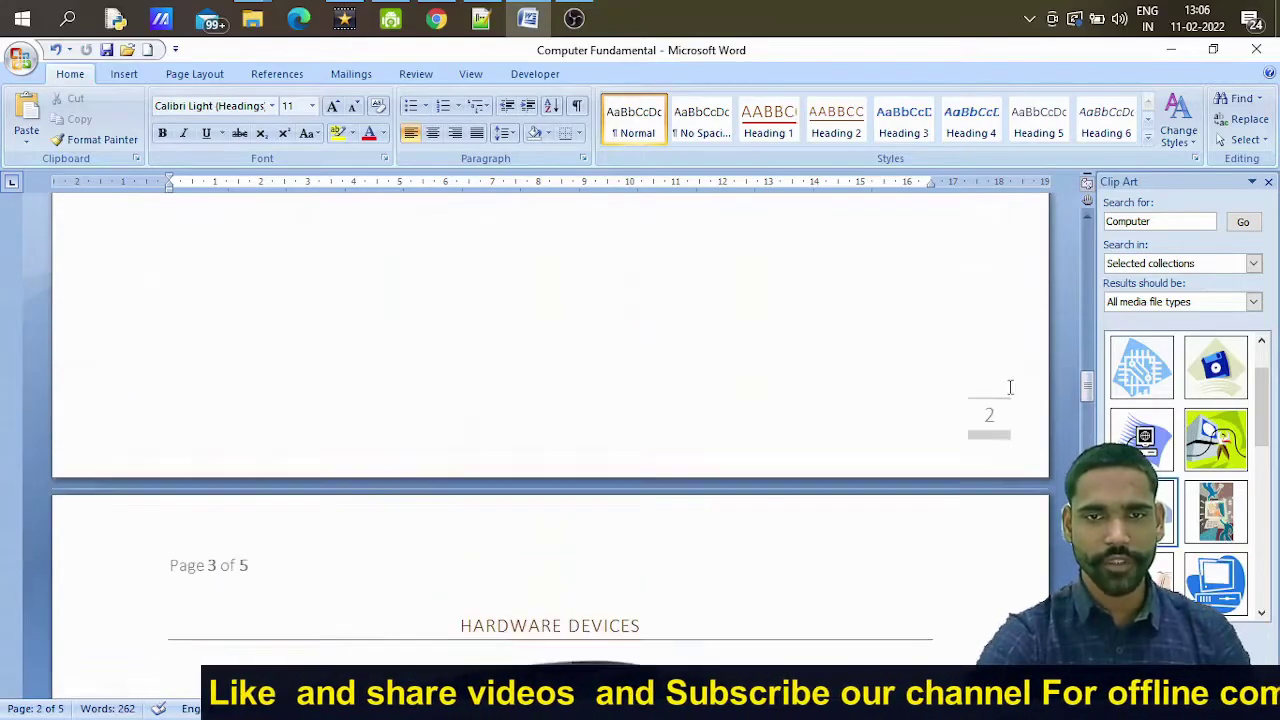
{"action": "scroll", "coordinate": [1010, 387], "scroll_direction": "up", "scroll_amount": 8}
{"action": "scroll", "coordinate": [1010, 387], "scroll_direction": "up", "scroll_amount": 8}
{"action": "scroll", "coordinate": [1010, 387], "scroll_direction": "up", "scroll_amount": 8}
{"action": "scroll", "coordinate": [1010, 387], "scroll_direction": "up", "scroll_amount": 8}
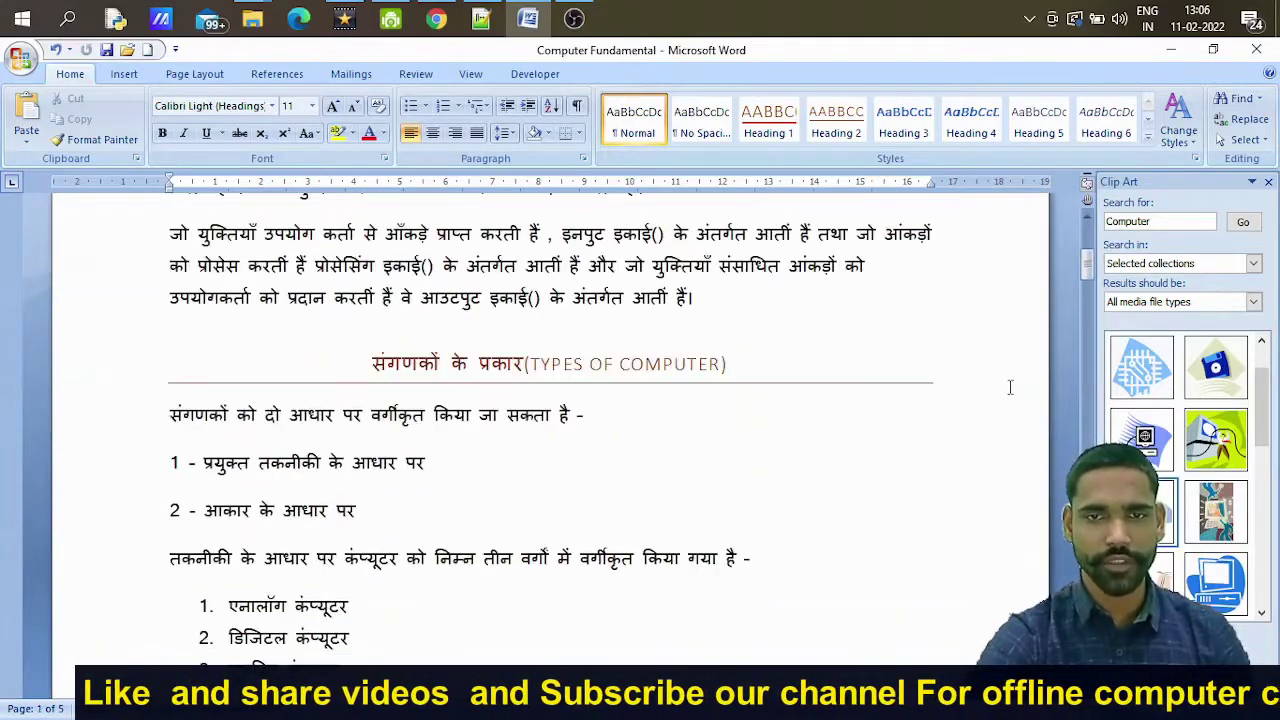
{"action": "scroll", "coordinate": [1010, 387], "scroll_direction": "down", "scroll_amount": 8}
{"action": "scroll", "coordinate": [1010, 387], "scroll_direction": "down", "scroll_amount": 8}
{"action": "scroll", "coordinate": [1010, 387], "scroll_direction": "up", "scroll_amount": 2}
{"action": "scroll", "coordinate": [1012, 391], "scroll_direction": "up", "scroll_amount": 6}
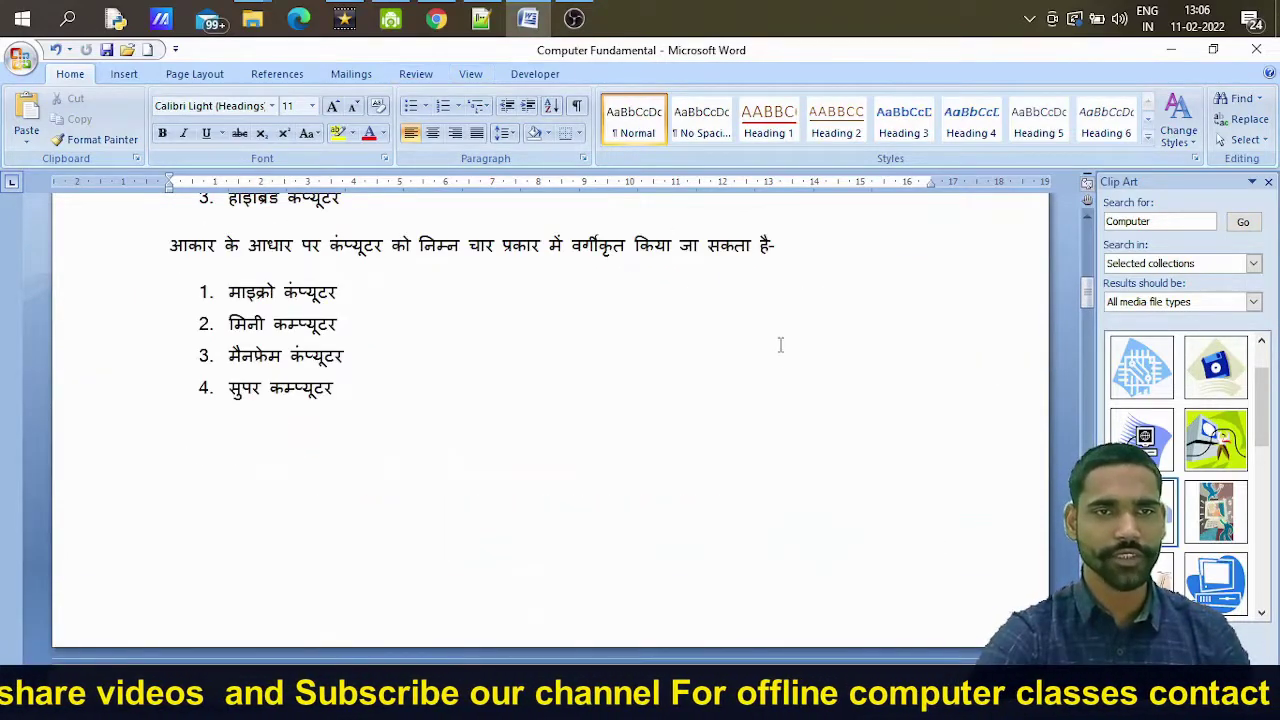
{"action": "left_click", "coordinate": [126, 76]}
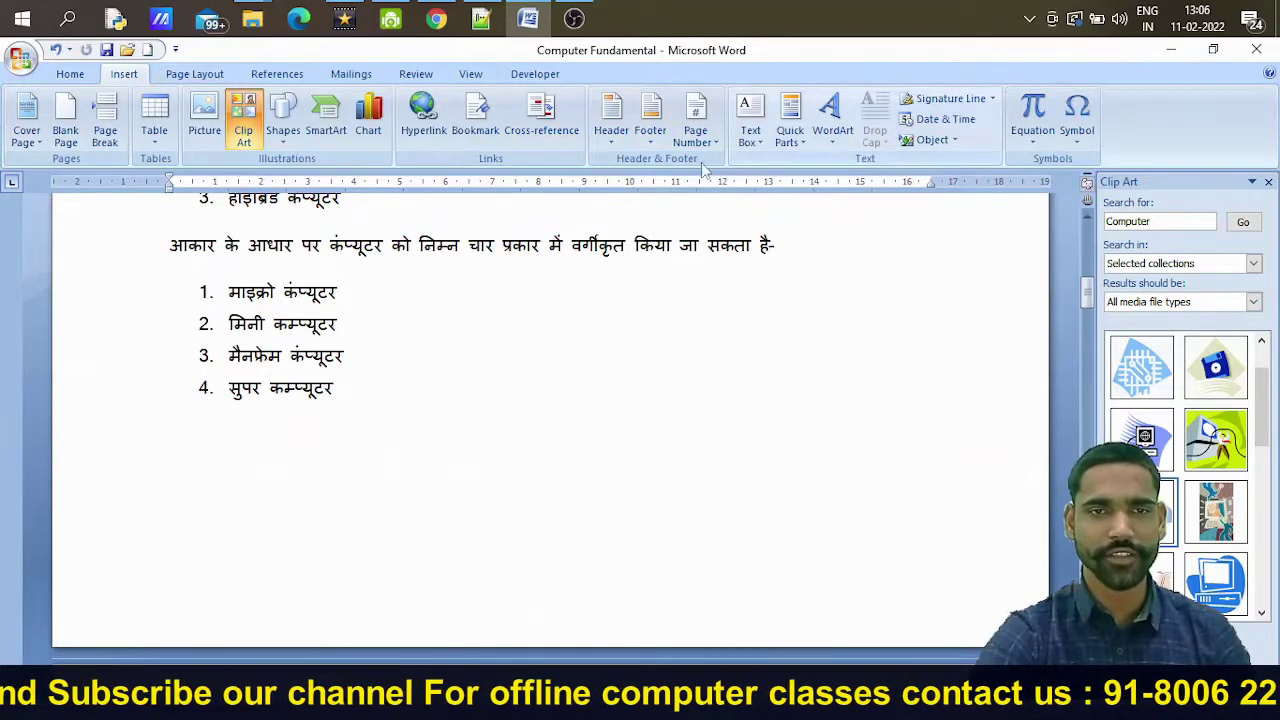
Add an Accent Bar 1 page number reading '1 | Page' at each page bottom, then close the footer.
{"action": "left_click", "coordinate": [696, 125]}
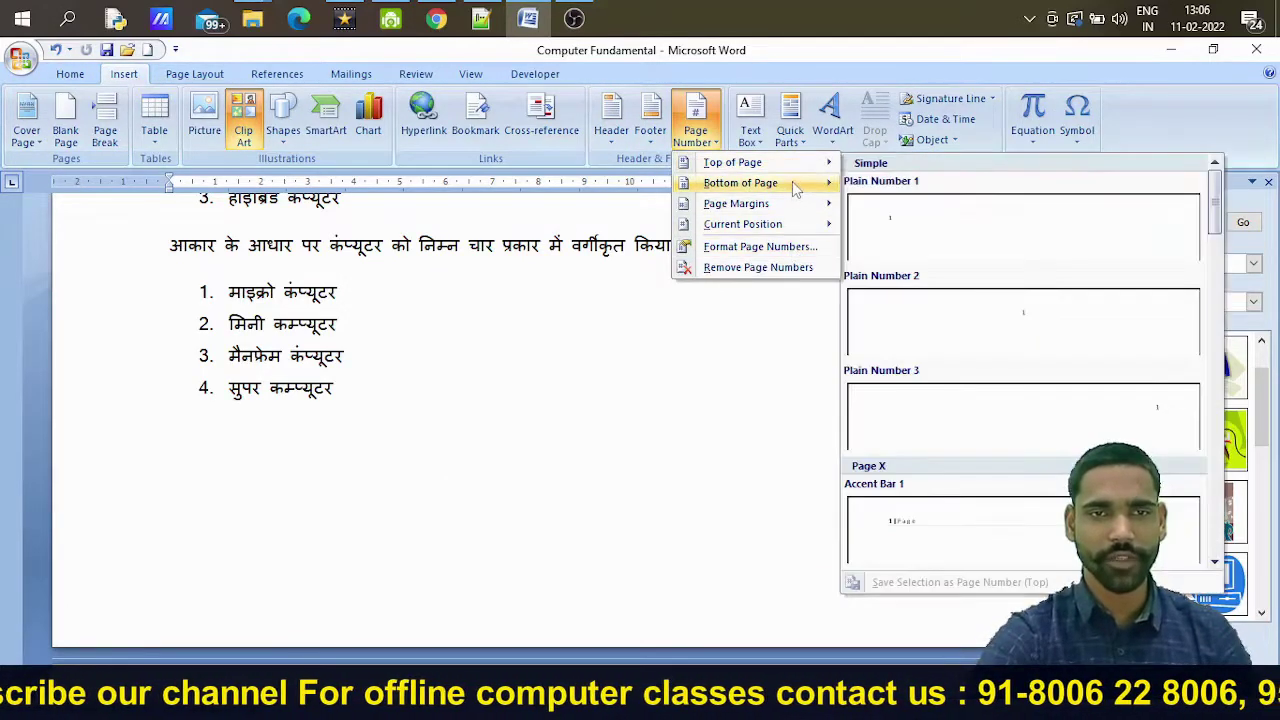
{"action": "left_click", "coordinate": [957, 550]}
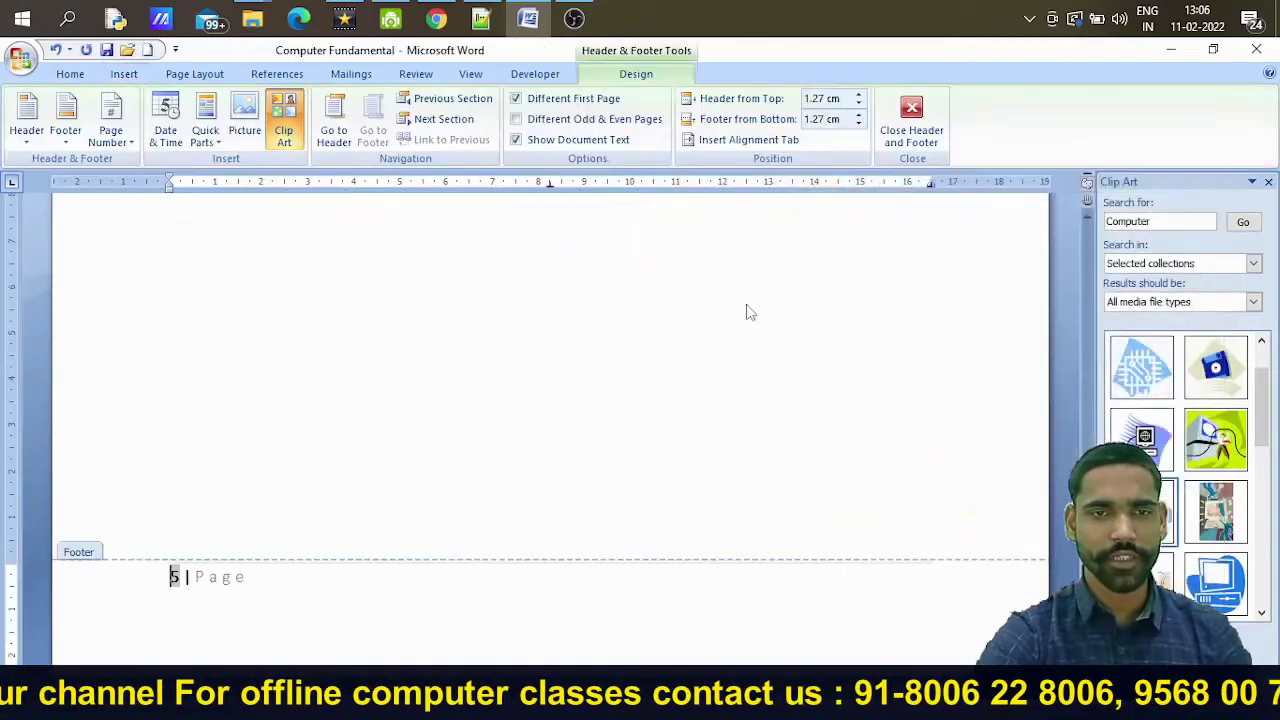
{"action": "scroll", "coordinate": [793, 311], "scroll_direction": "down", "scroll_amount": 5}
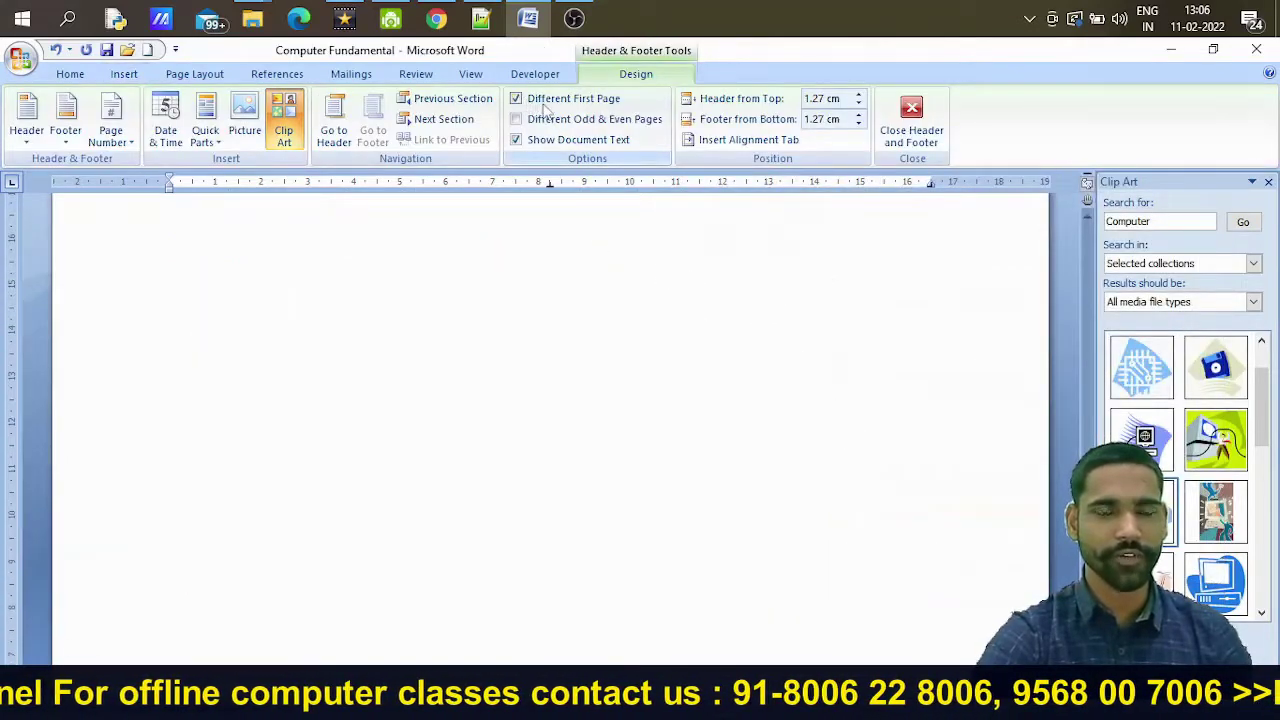
{"action": "left_click", "coordinate": [911, 128]}
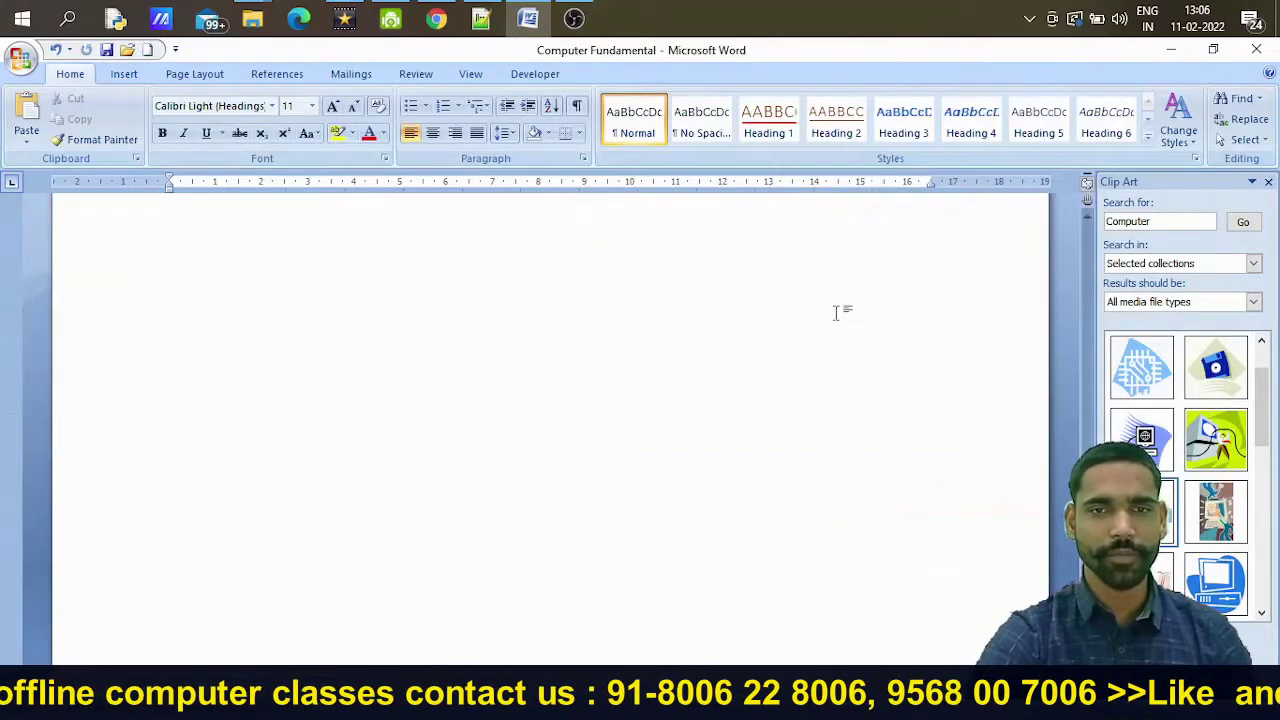
{"action": "scroll", "coordinate": [838, 313], "scroll_direction": "up", "scroll_amount": 10}
{"action": "scroll", "coordinate": [838, 315], "scroll_direction": "up", "scroll_amount": 10}
{"action": "scroll", "coordinate": [838, 317], "scroll_direction": "up", "scroll_amount": 10}
{"action": "scroll", "coordinate": [840, 317], "scroll_direction": "up", "scroll_amount": 10}
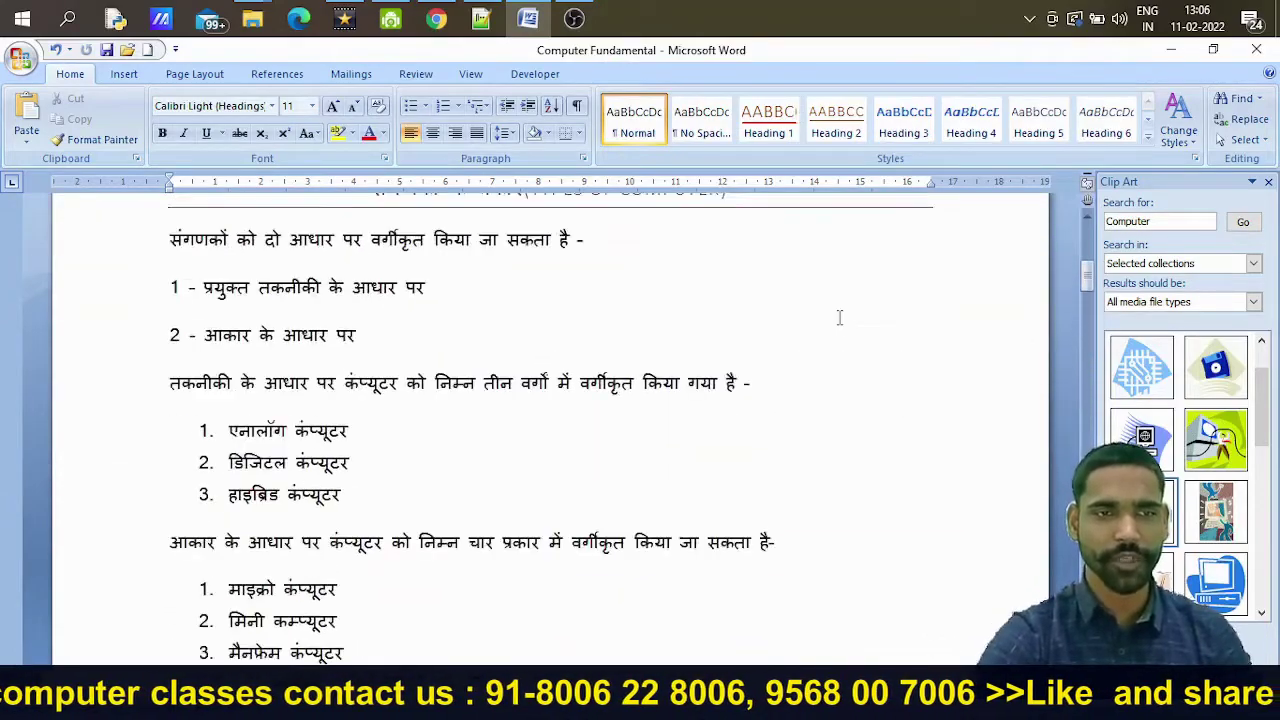
{"action": "scroll", "coordinate": [840, 317], "scroll_direction": "up", "scroll_amount": 10}
{"action": "scroll", "coordinate": [838, 317], "scroll_direction": "down", "scroll_amount": 1}
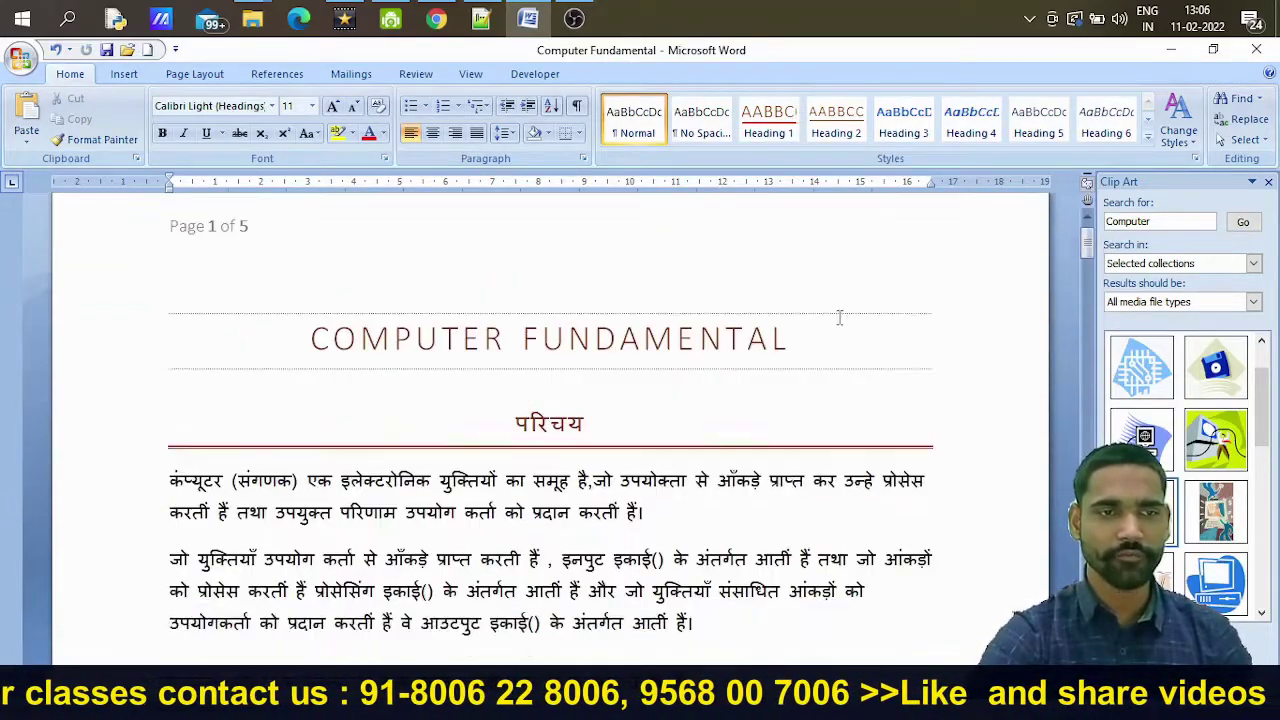
{"action": "scroll", "coordinate": [838, 317], "scroll_direction": "down", "scroll_amount": 8}
{"action": "scroll", "coordinate": [835, 318], "scroll_direction": "down", "scroll_amount": 6}
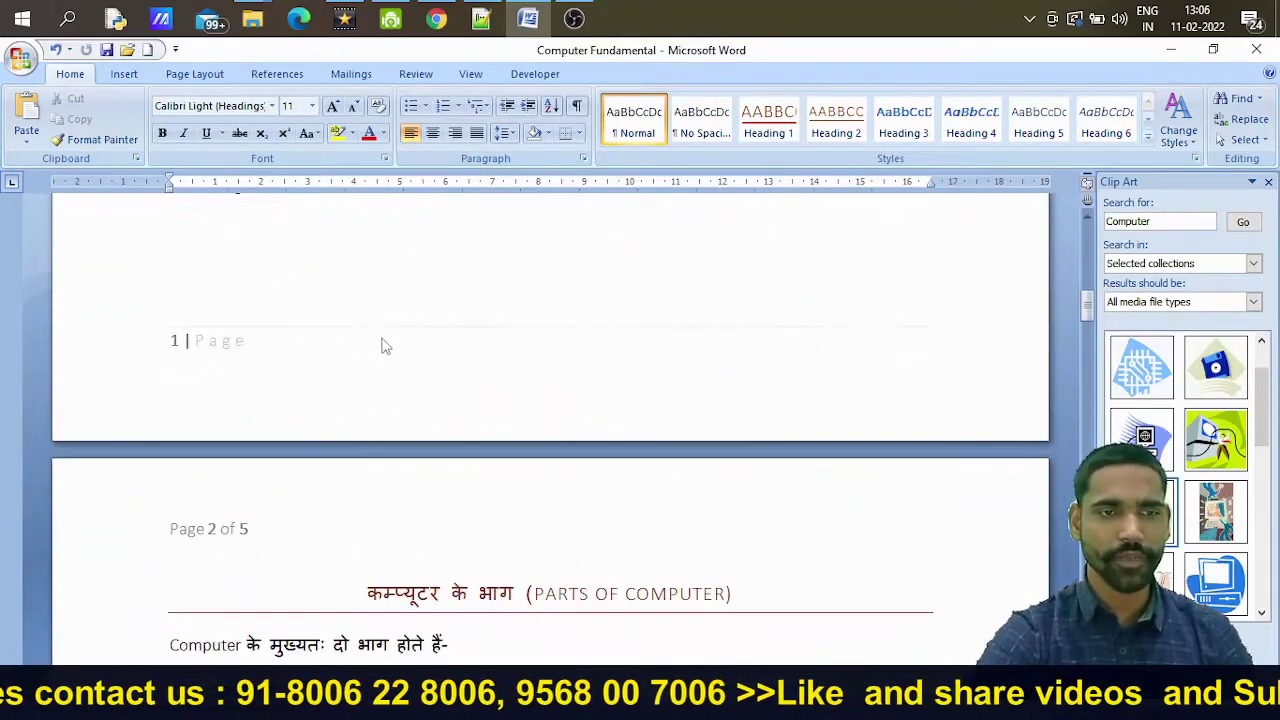
{"action": "scroll", "coordinate": [300, 358], "scroll_direction": "down", "scroll_amount": 7}
{"action": "scroll", "coordinate": [429, 349], "scroll_direction": "down", "scroll_amount": 8}
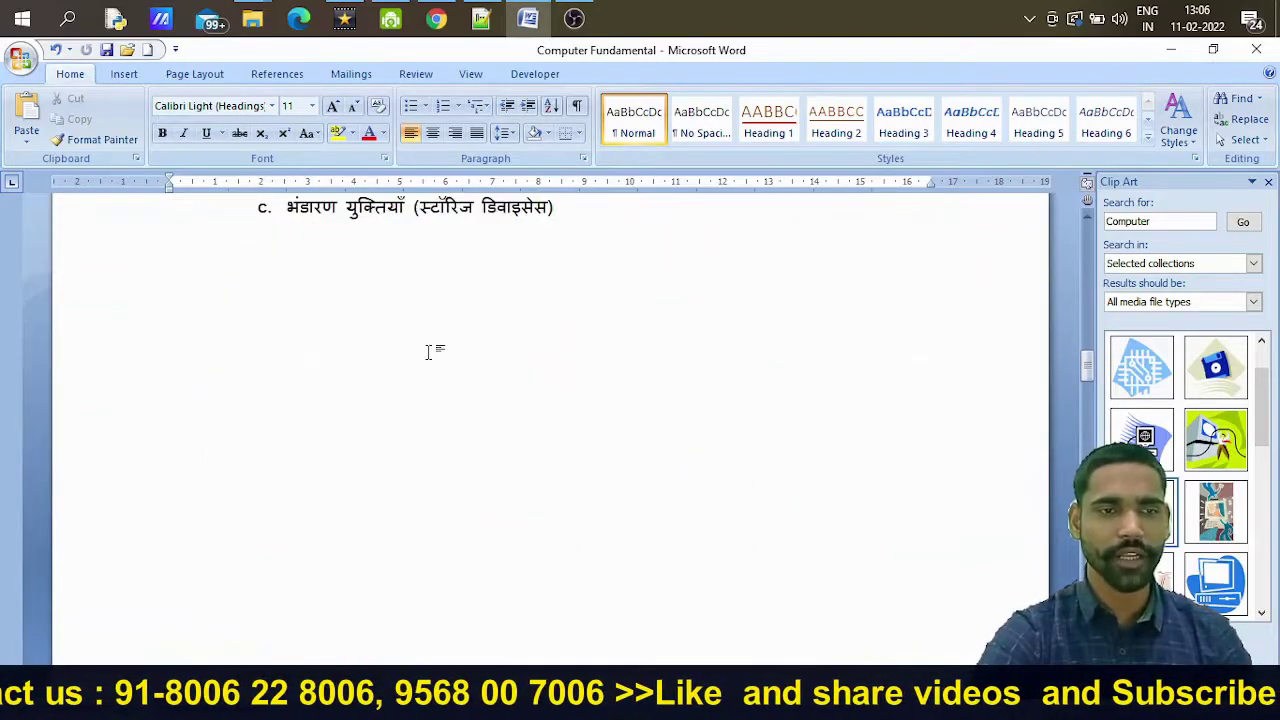
{"action": "scroll", "coordinate": [431, 355], "scroll_direction": "down", "scroll_amount": 6}
{"action": "scroll", "coordinate": [432, 350], "scroll_direction": "down", "scroll_amount": 8}
{"action": "scroll", "coordinate": [431, 350], "scroll_direction": "down", "scroll_amount": 5}
{"action": "scroll", "coordinate": [434, 358], "scroll_direction": "down", "scroll_amount": 1}
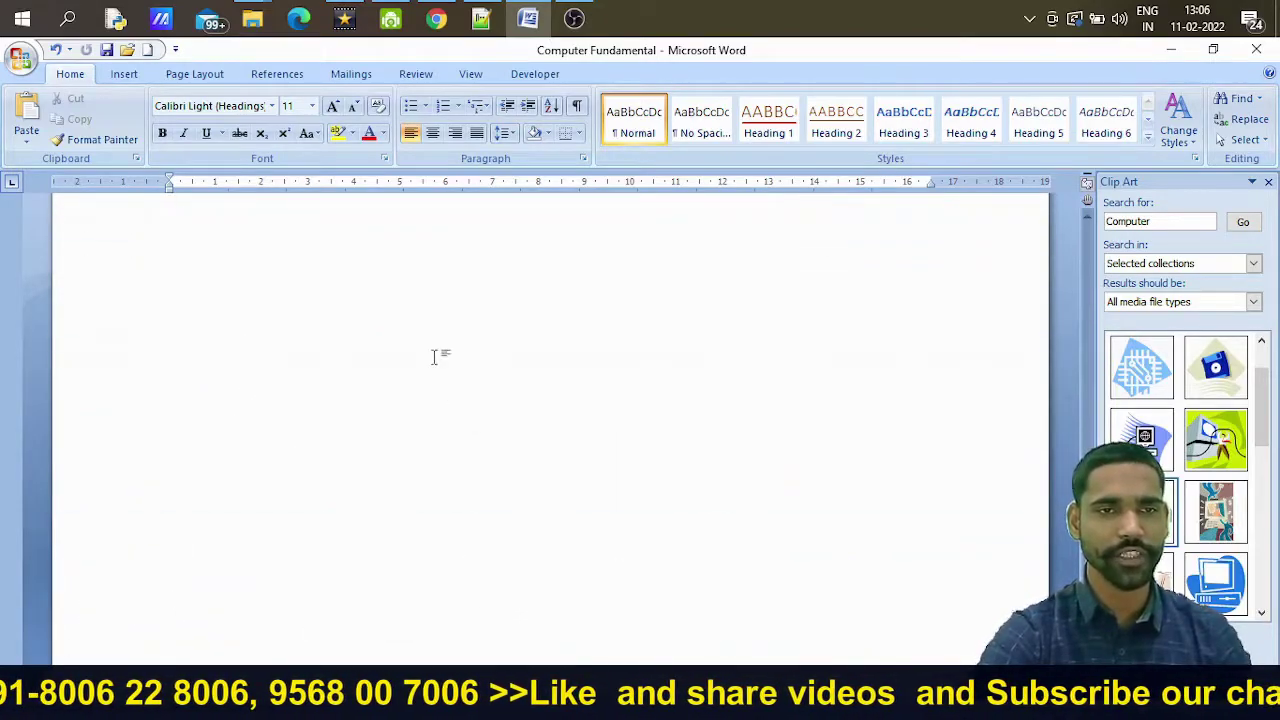
{"action": "scroll", "coordinate": [434, 358], "scroll_direction": "up", "scroll_amount": 7}
{"action": "scroll", "coordinate": [436, 357], "scroll_direction": "up", "scroll_amount": 5}
{"action": "scroll", "coordinate": [436, 357], "scroll_direction": "up", "scroll_amount": 5}
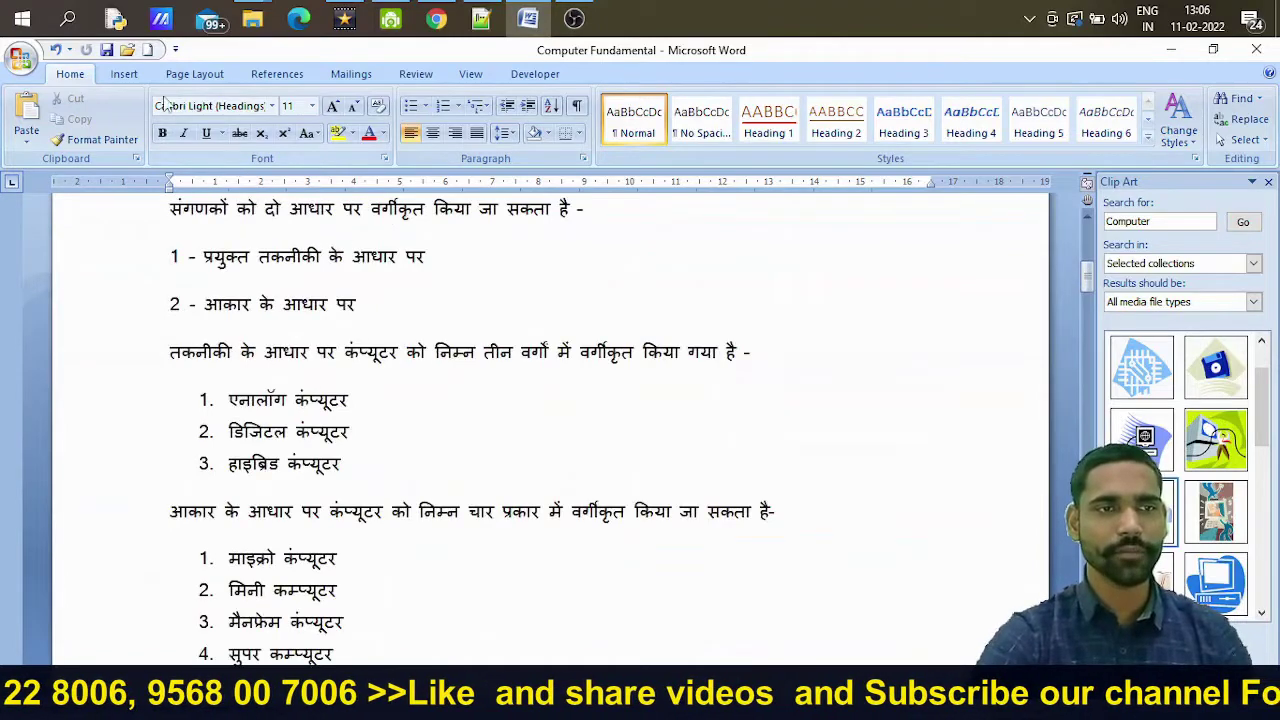
{"action": "left_click", "coordinate": [124, 74]}
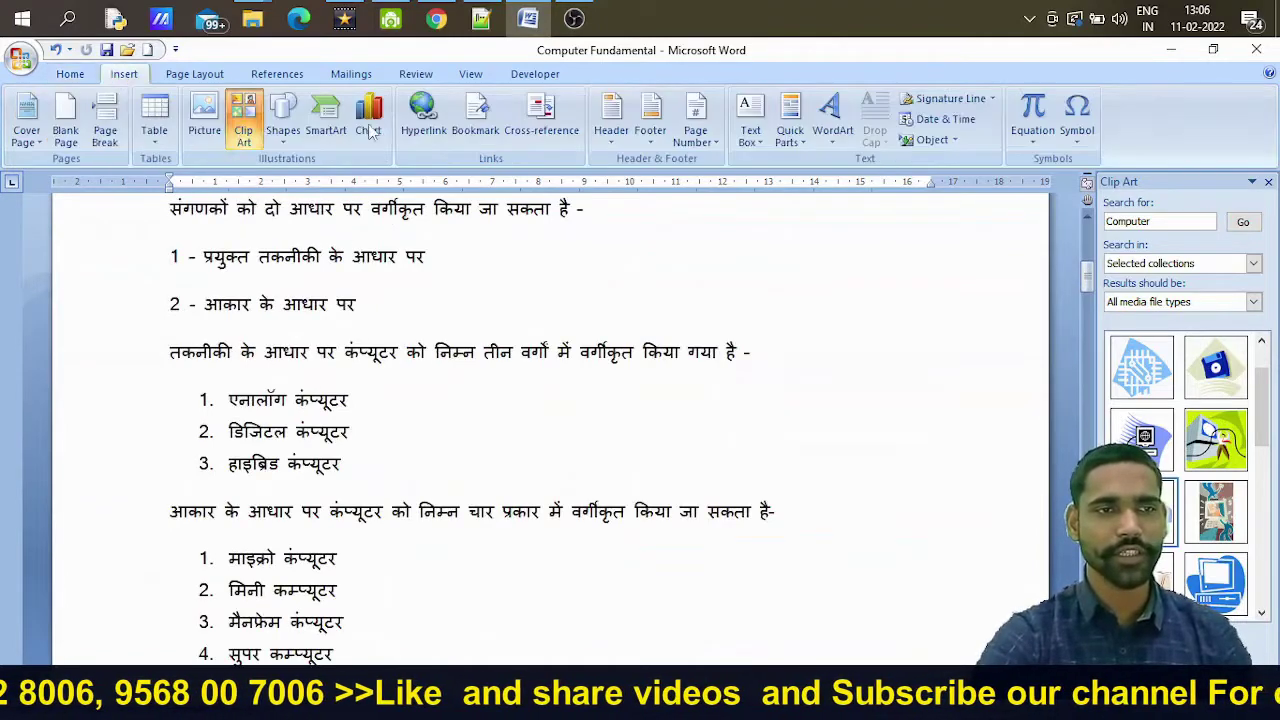
Place a right-margin 'Page | X' number on every page, Page | 1 through Page | 5, and close header editing.
{"action": "left_click", "coordinate": [703, 142]}
{"action": "mouse_move", "coordinate": [737, 203]}
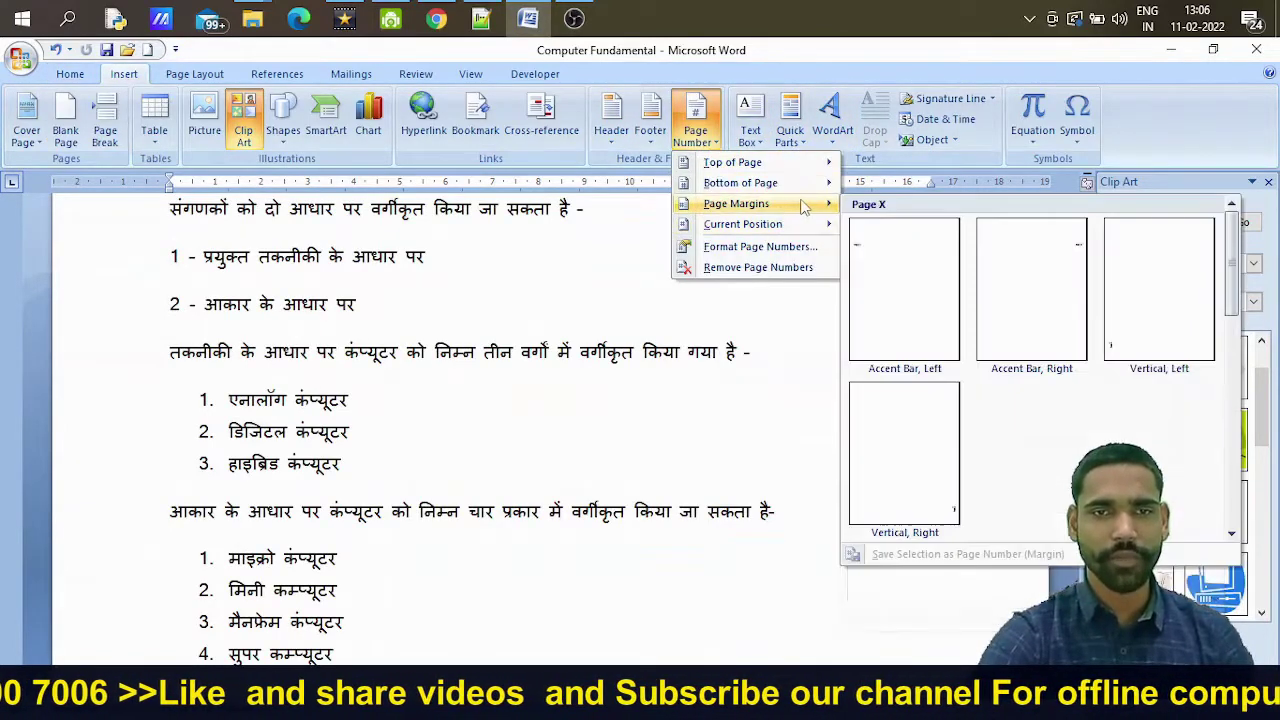
{"action": "scroll", "coordinate": [936, 469], "scroll_direction": "down", "scroll_amount": 5}
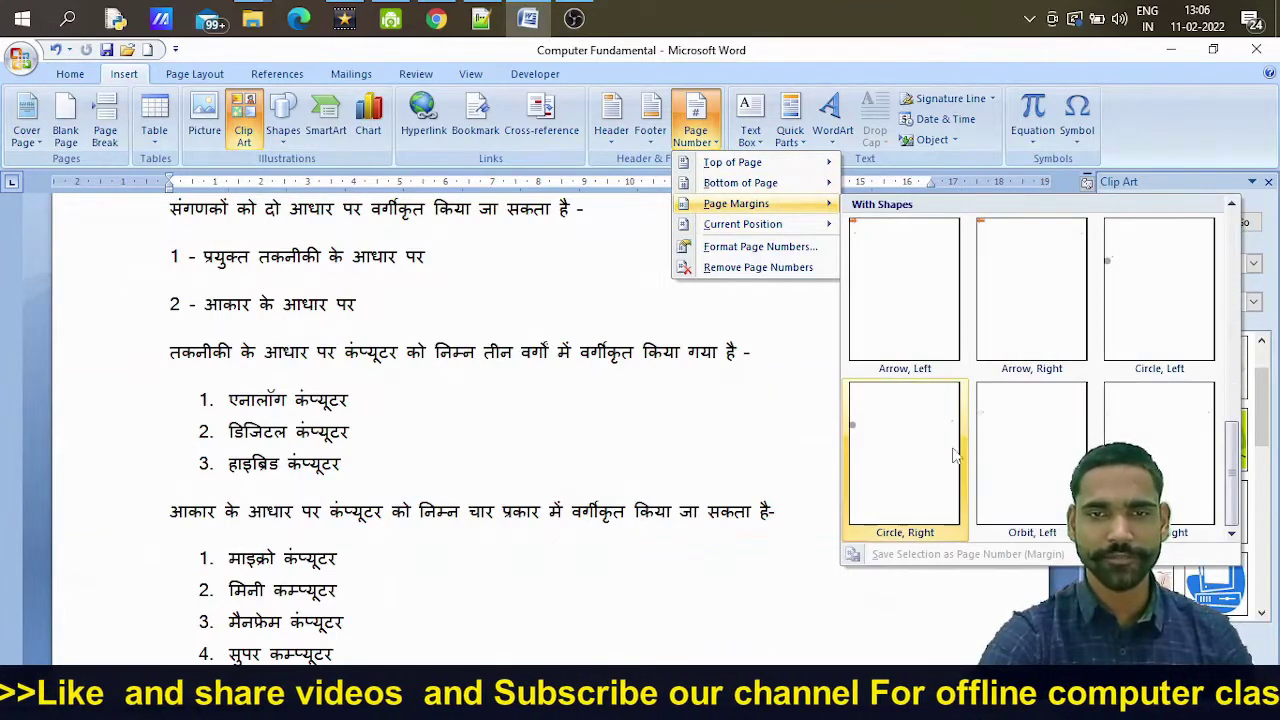
{"action": "scroll", "coordinate": [1045, 430], "scroll_direction": "up", "scroll_amount": 5}
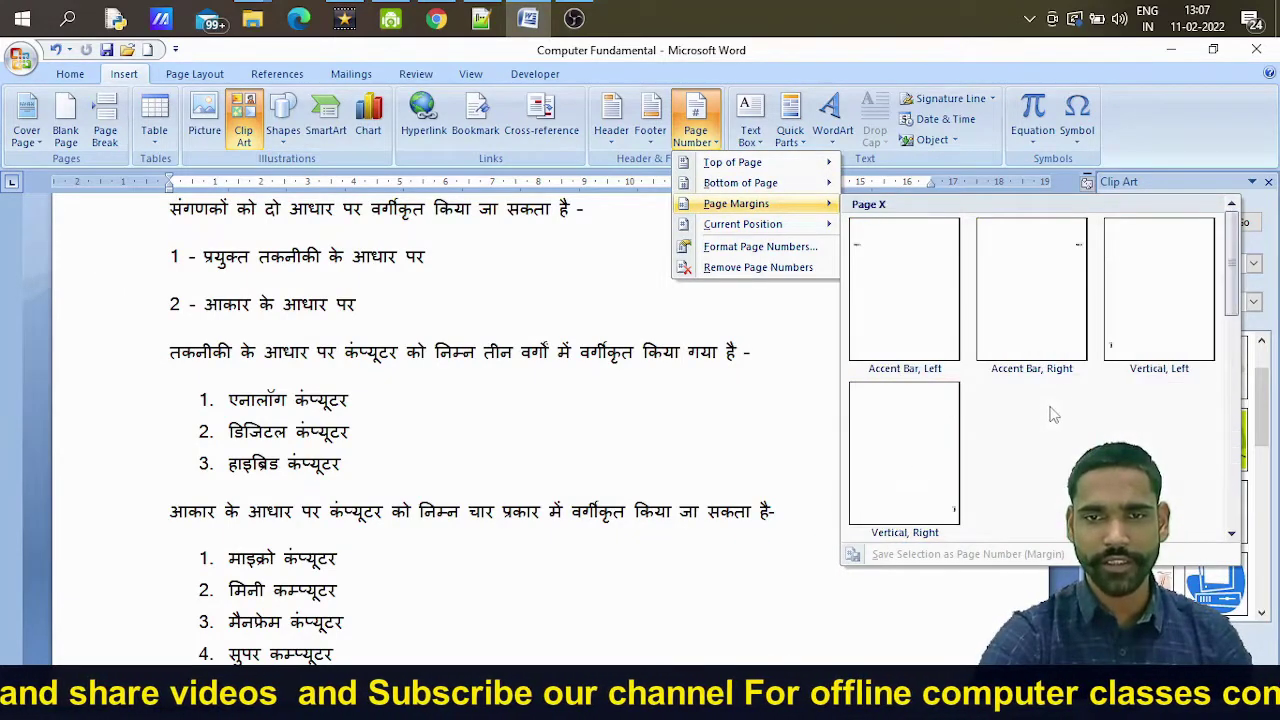
{"action": "left_click", "coordinate": [1068, 290]}
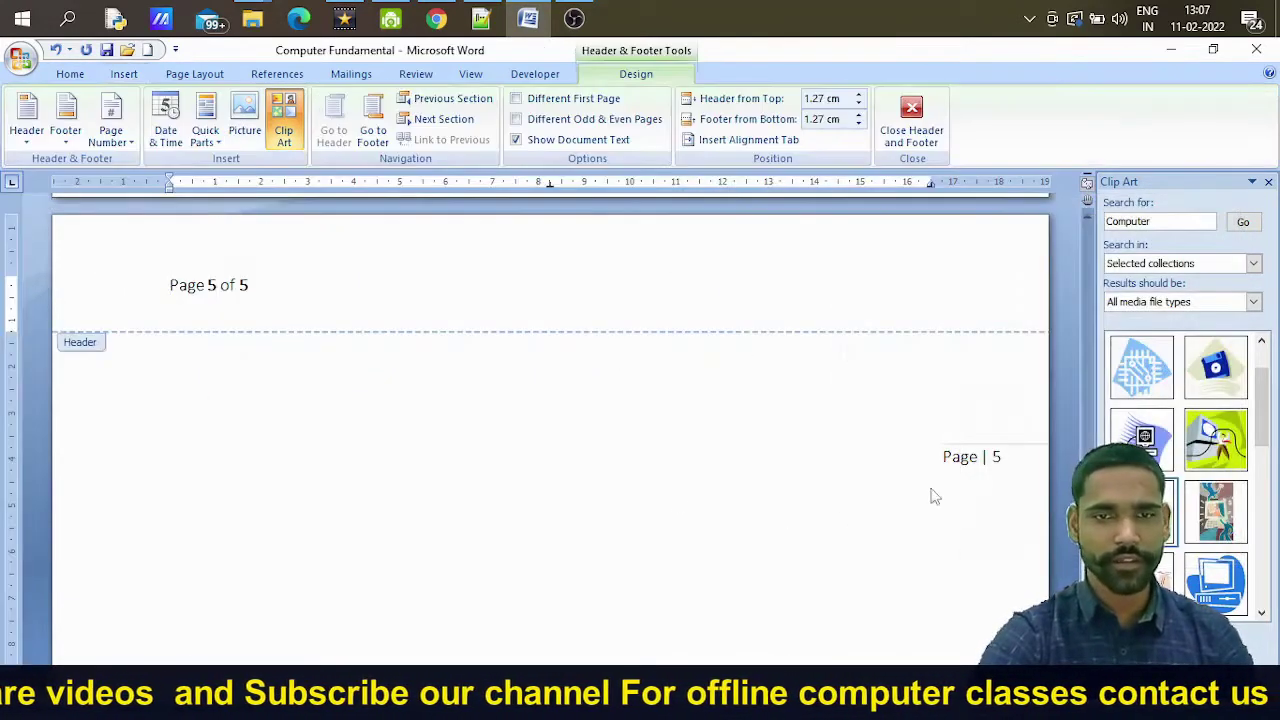
{"action": "left_click", "coordinate": [911, 125]}
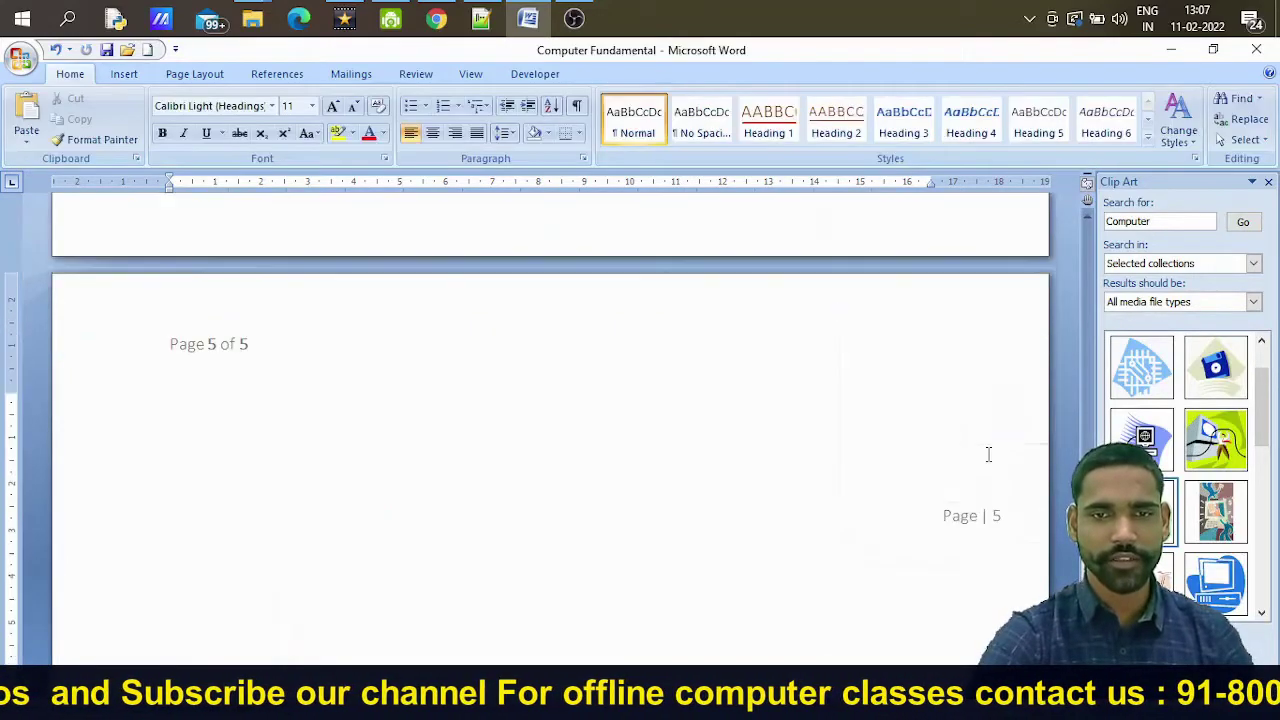
{"action": "scroll", "coordinate": [988, 453], "scroll_direction": "up", "scroll_amount": 5}
{"action": "scroll", "coordinate": [988, 454], "scroll_direction": "up", "scroll_amount": 3}
{"action": "scroll", "coordinate": [988, 454], "scroll_direction": "up", "scroll_amount": 5}
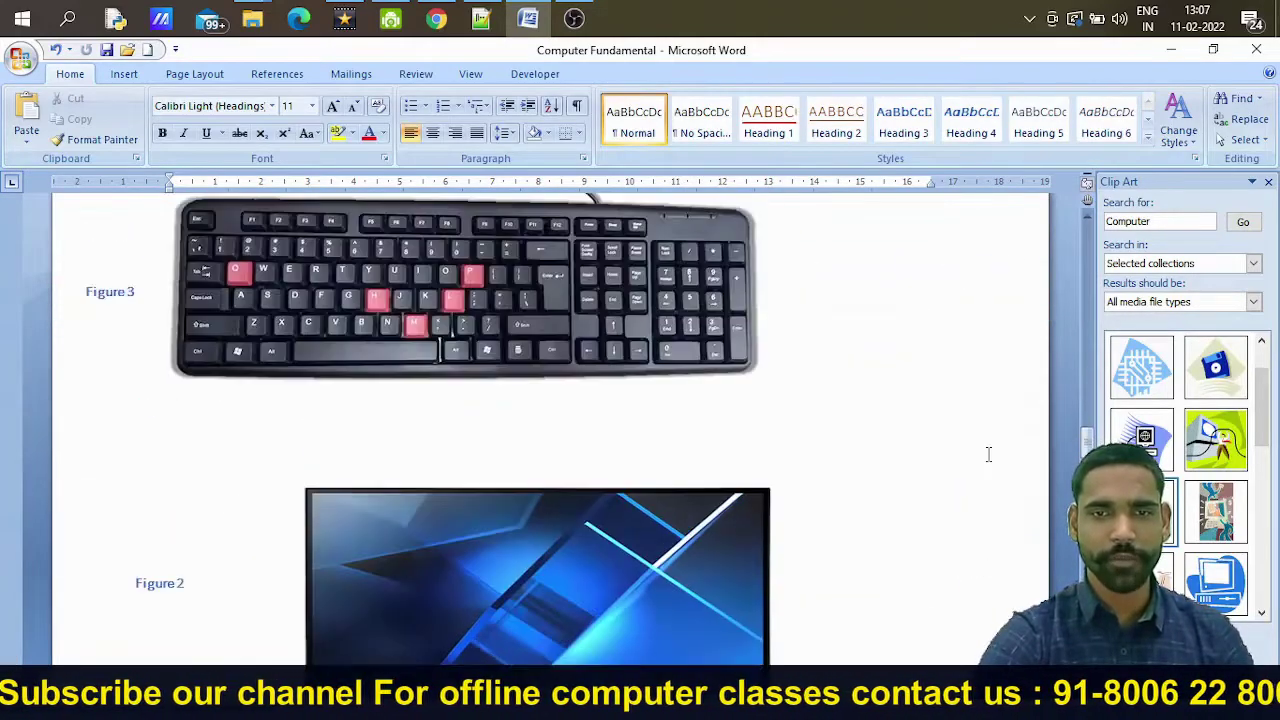
{"action": "scroll", "coordinate": [988, 454], "scroll_direction": "up", "scroll_amount": 5}
{"action": "scroll", "coordinate": [988, 454], "scroll_direction": "up", "scroll_amount": 5}
{"action": "scroll", "coordinate": [988, 460], "scroll_direction": "up", "scroll_amount": 5}
{"action": "scroll", "coordinate": [988, 458], "scroll_direction": "up", "scroll_amount": 5}
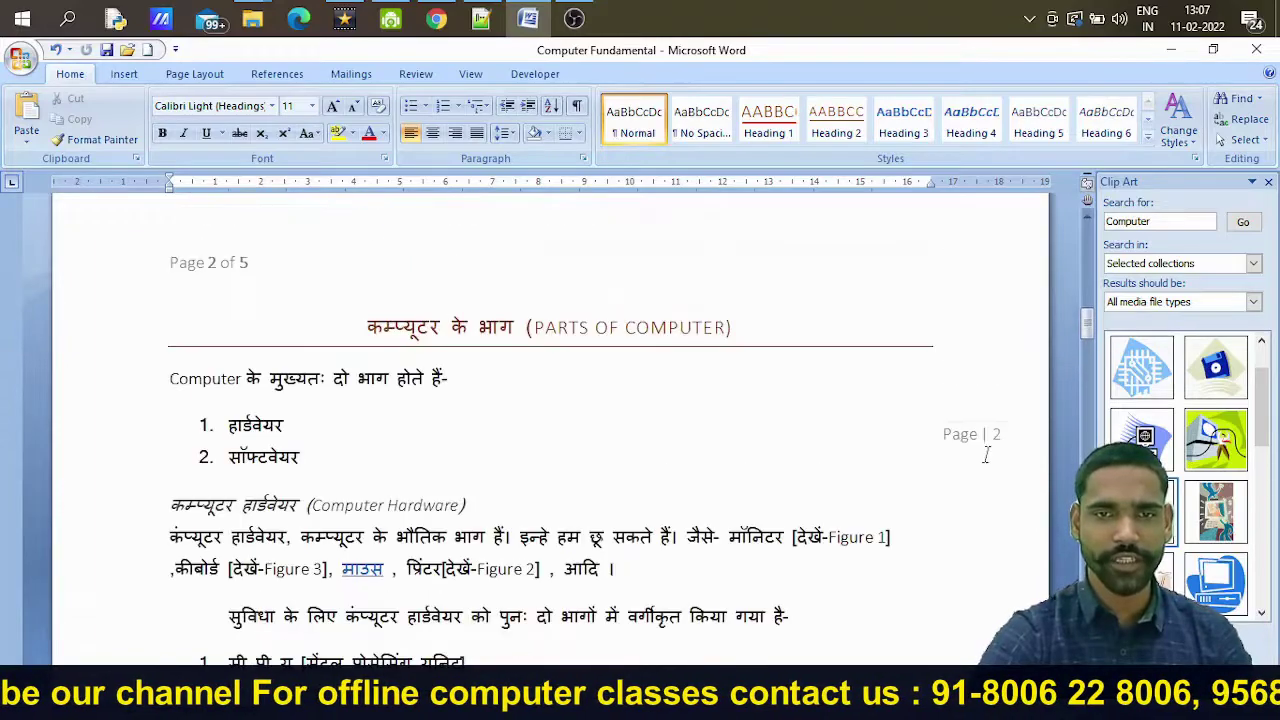
{"action": "scroll", "coordinate": [988, 457], "scroll_direction": "up", "scroll_amount": 5}
{"action": "scroll", "coordinate": [988, 456], "scroll_direction": "up", "scroll_amount": 5}
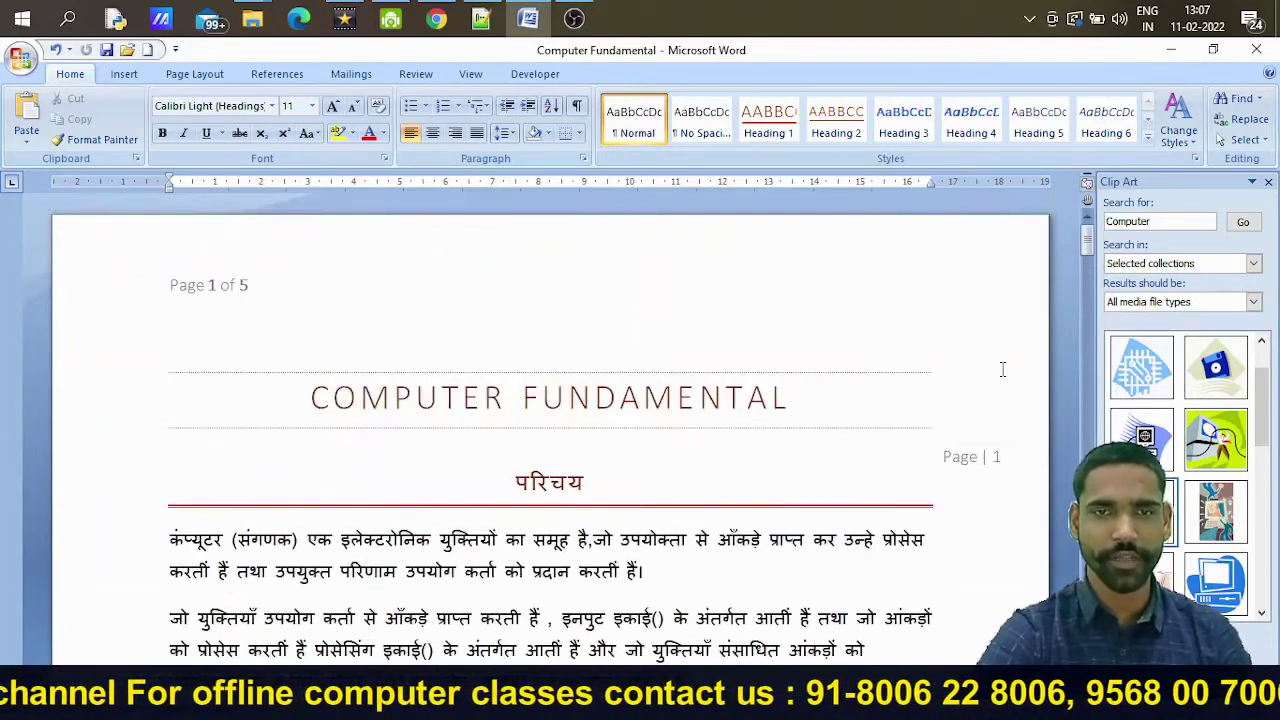
Switch the margin page numbers to the With Shapes 'Circle, Right' style and close header editing.
{"action": "scroll", "coordinate": [757, 118], "scroll_direction": "down", "scroll_amount": 1}
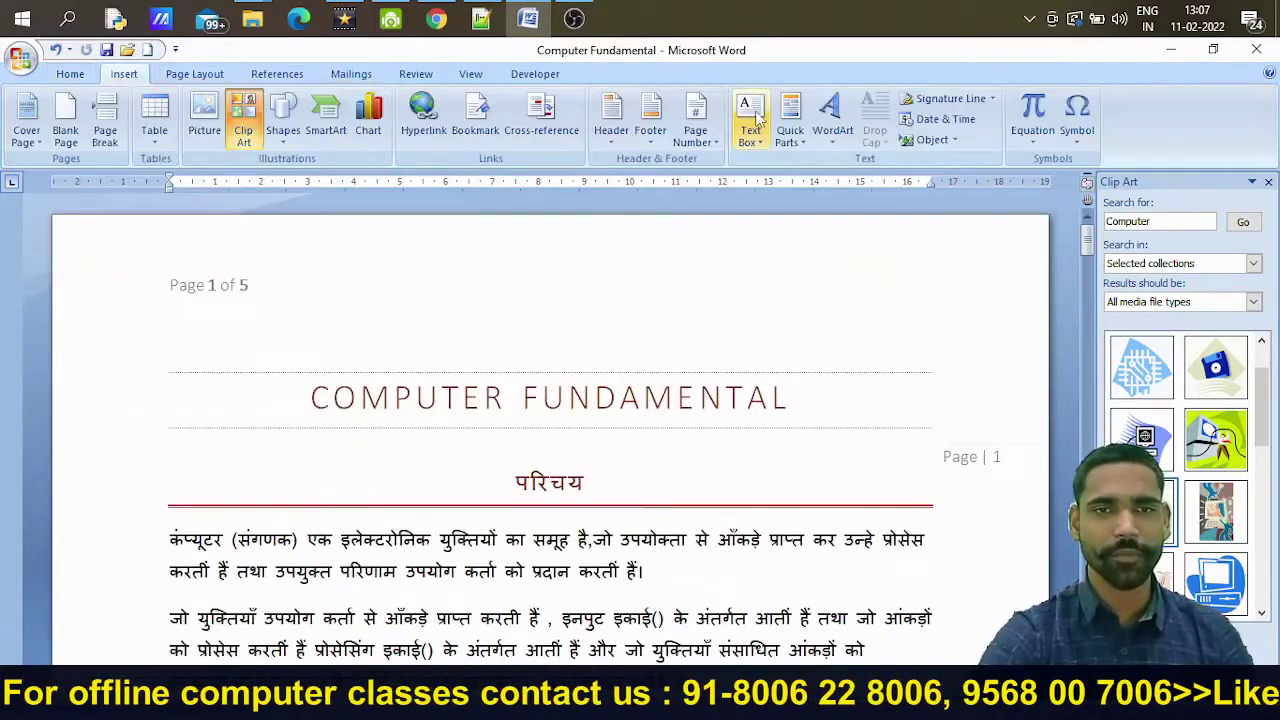
{"action": "left_click", "coordinate": [695, 118]}
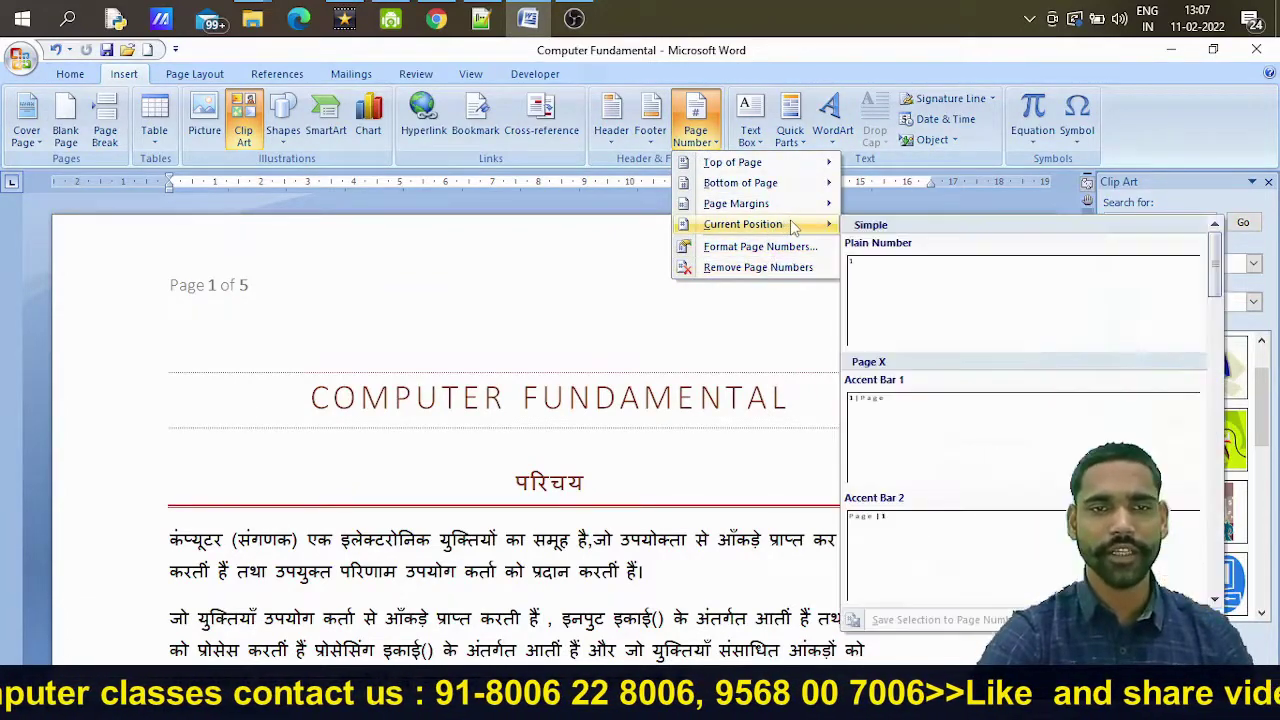
{"action": "scroll", "coordinate": [942, 462], "scroll_direction": "down", "scroll_amount": 5}
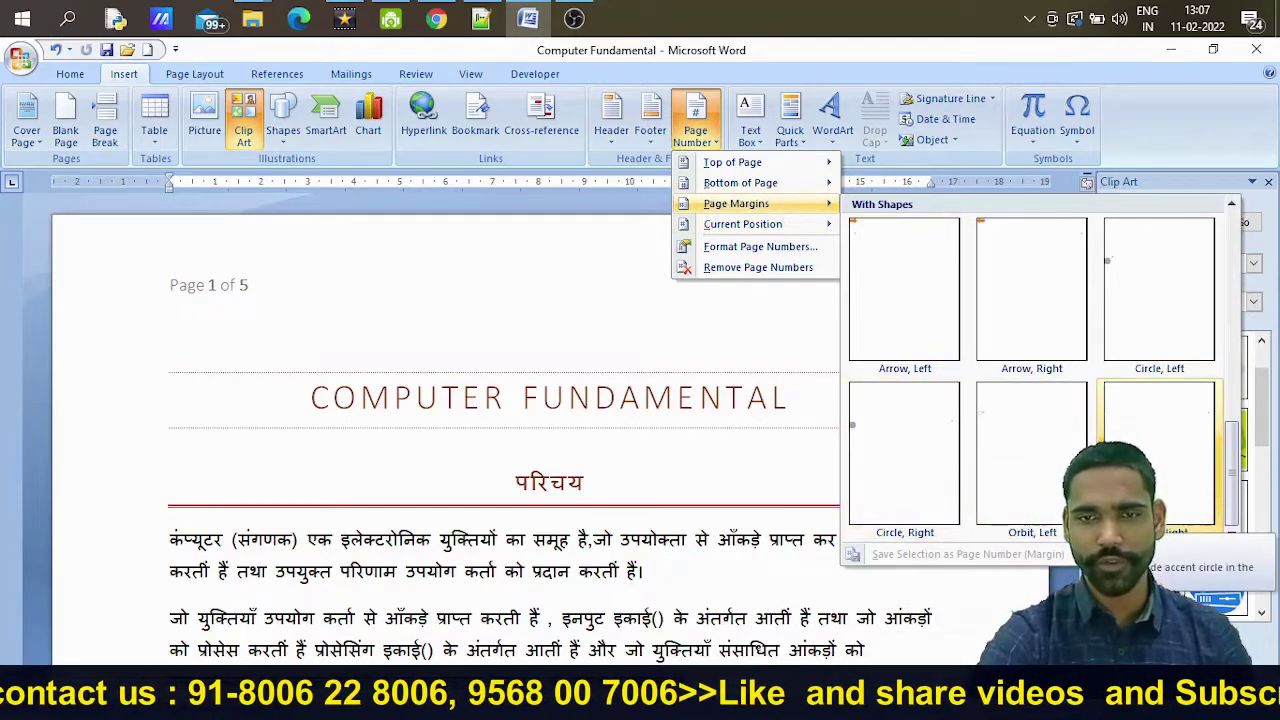
{"action": "left_click", "coordinate": [1166, 505]}
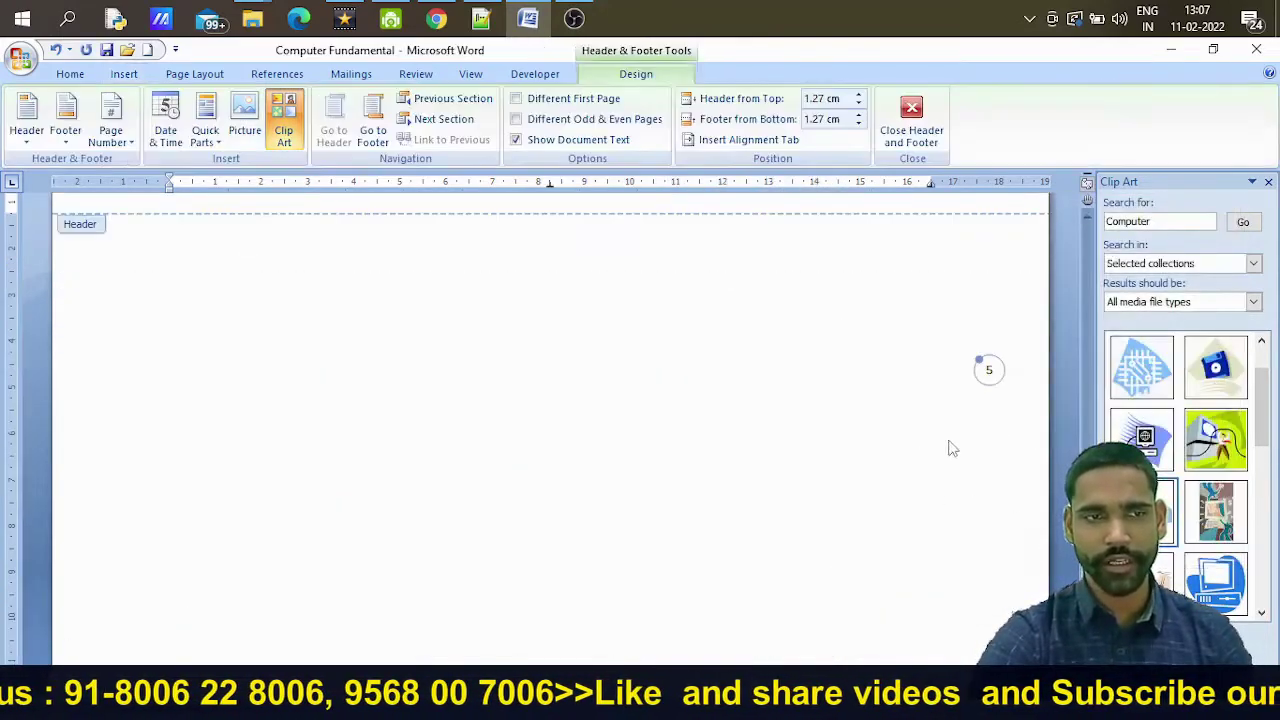
{"action": "scroll", "coordinate": [948, 446], "scroll_direction": "up", "scroll_amount": 3}
{"action": "left_click", "coordinate": [912, 135]}
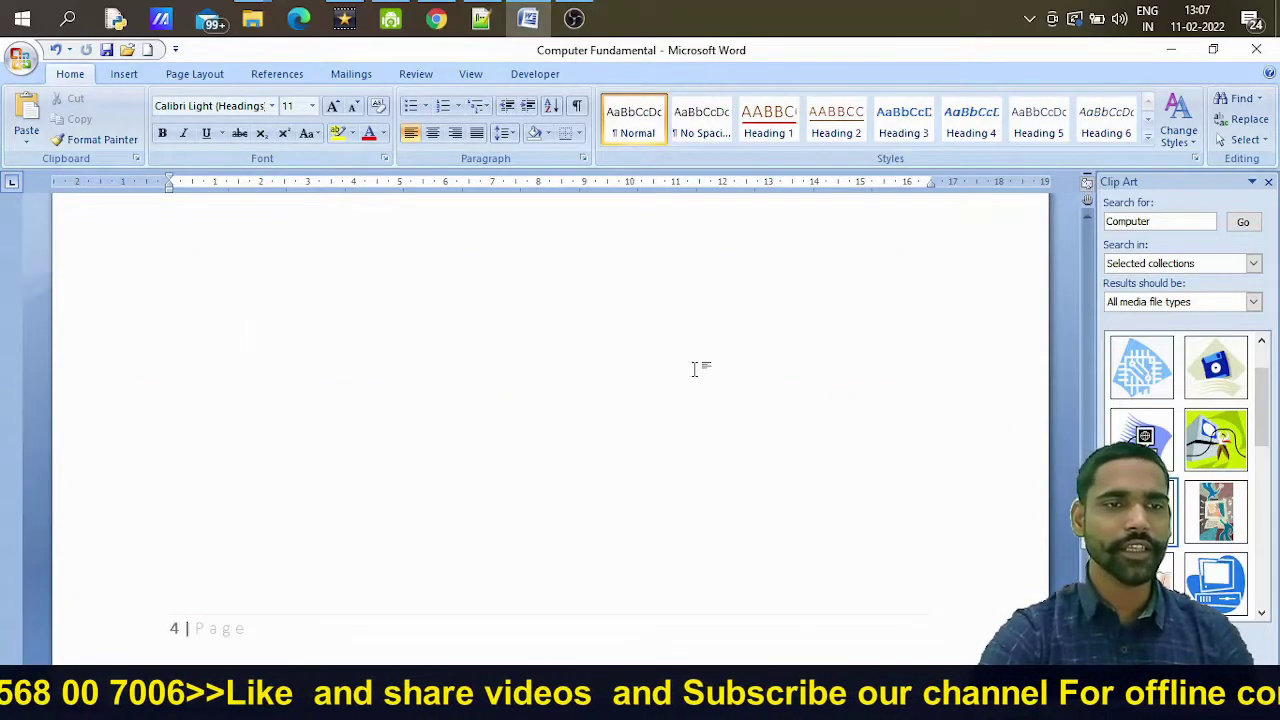
{"action": "scroll", "coordinate": [694, 369], "scroll_direction": "up", "scroll_amount": 10}
{"action": "scroll", "coordinate": [714, 374], "scroll_direction": "up", "scroll_amount": 10}
{"action": "scroll", "coordinate": [714, 380], "scroll_direction": "up", "scroll_amount": 10}
{"action": "scroll", "coordinate": [720, 386], "scroll_direction": "up", "scroll_amount": 10}
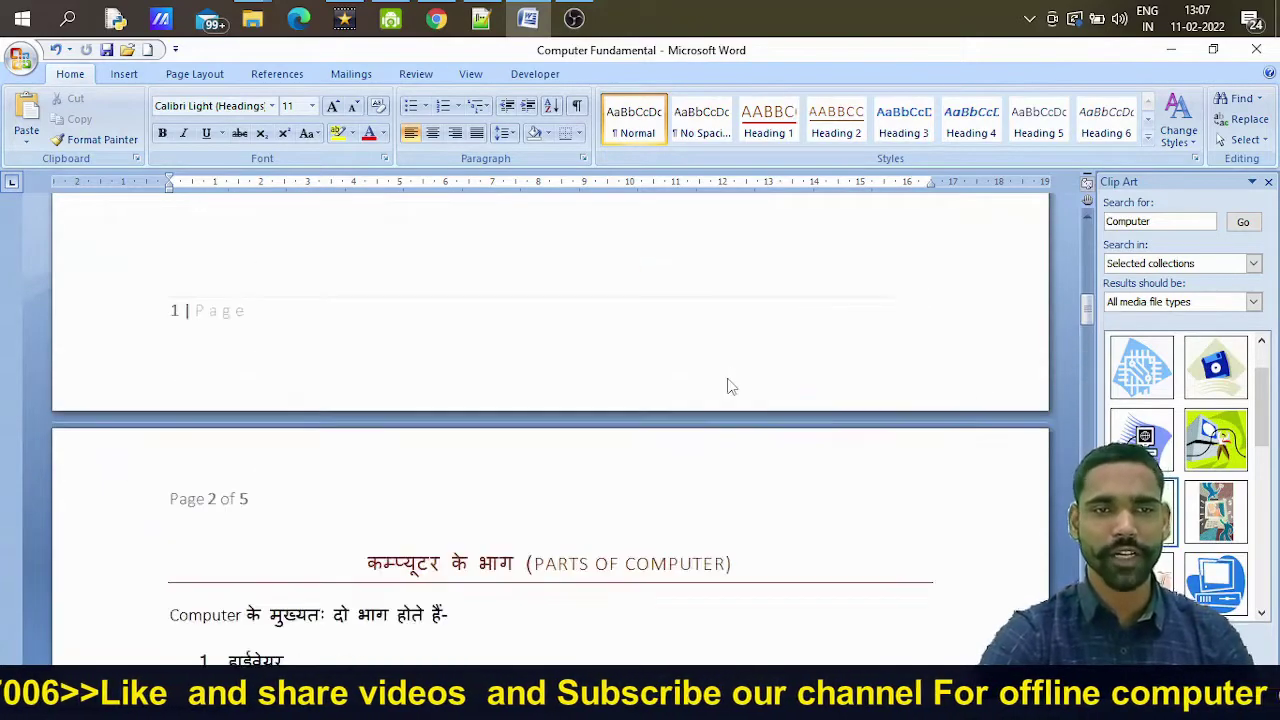
{"action": "scroll", "coordinate": [728, 380], "scroll_direction": "up", "scroll_amount": 10}
{"action": "scroll", "coordinate": [740, 374], "scroll_direction": "up", "scroll_amount": 10}
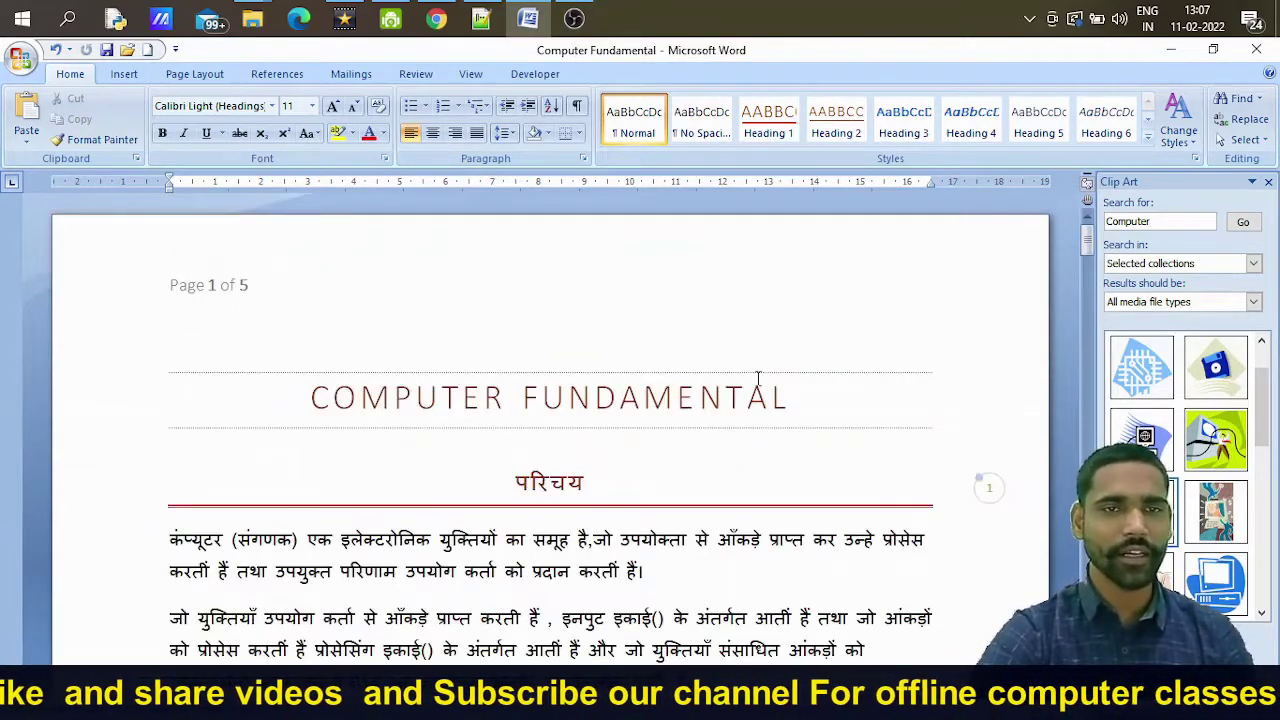
{"action": "left_click", "coordinate": [124, 74]}
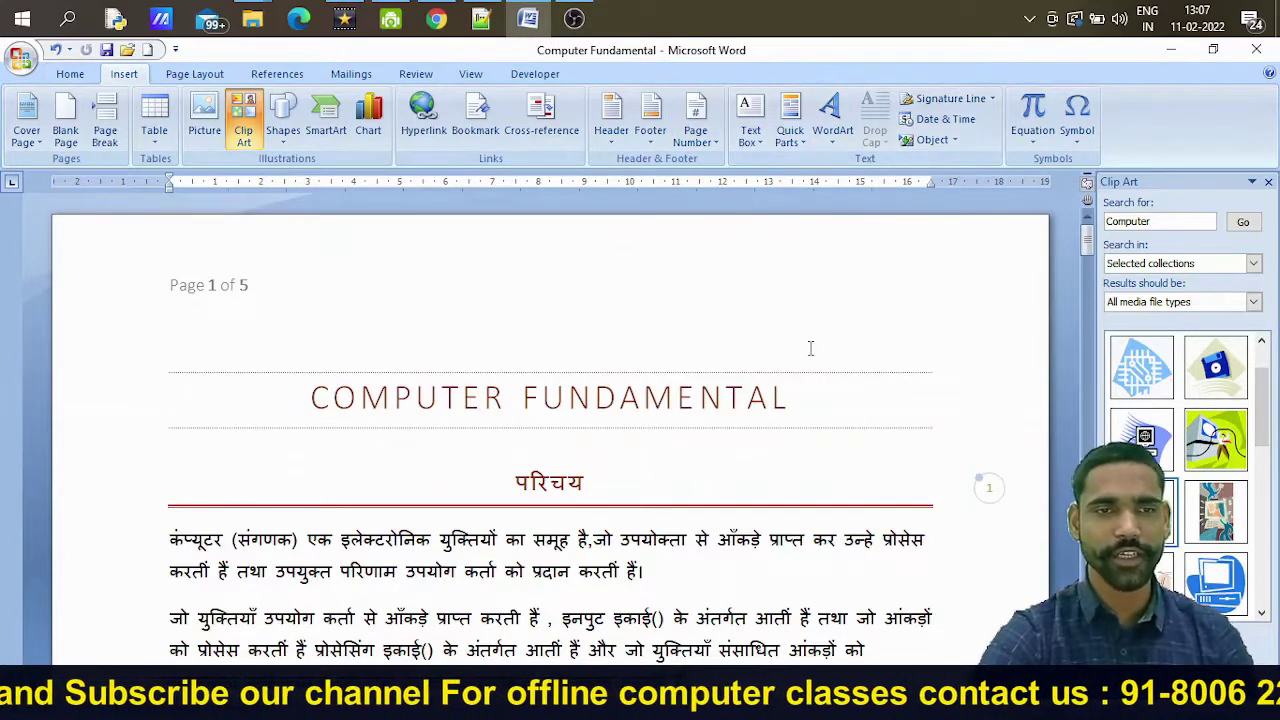
{"action": "scroll", "coordinate": [810, 348], "scroll_direction": "down", "scroll_amount": 5}
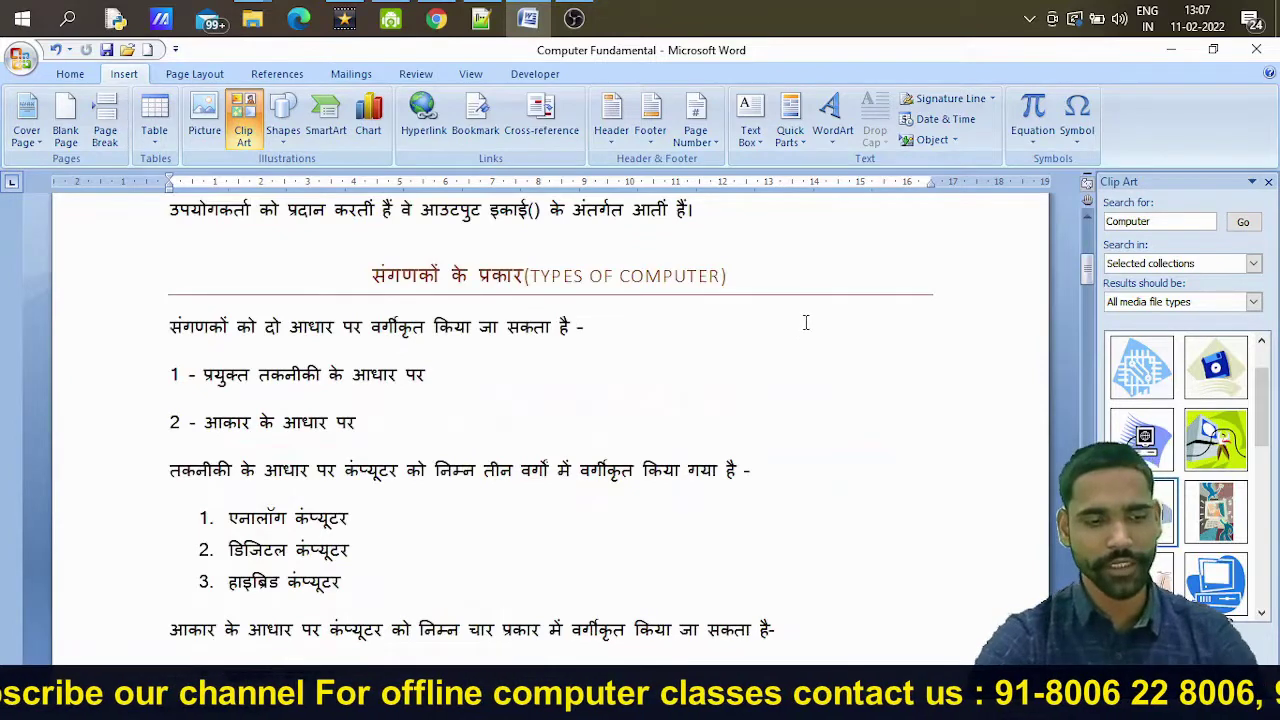
Start a new blank document and browse the Built-In text box designs gallery.
{"action": "key", "text": "ctrl+n"}
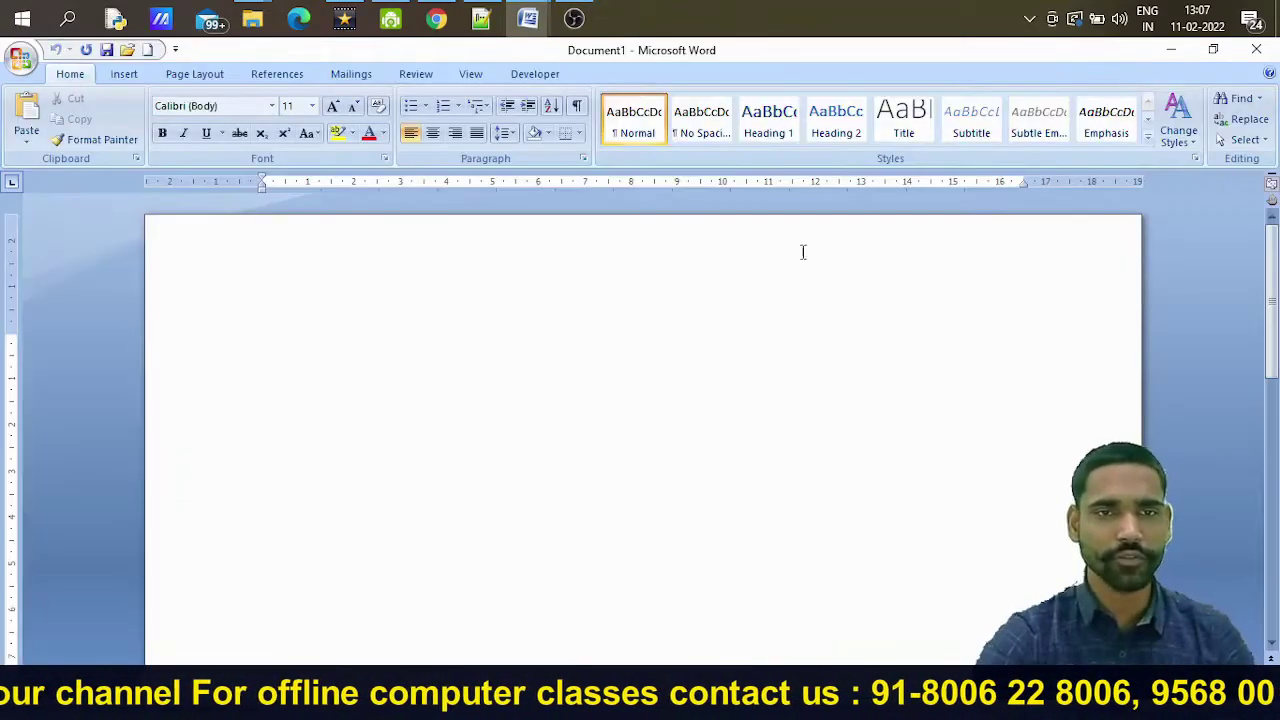
{"action": "left_click", "coordinate": [124, 76]}
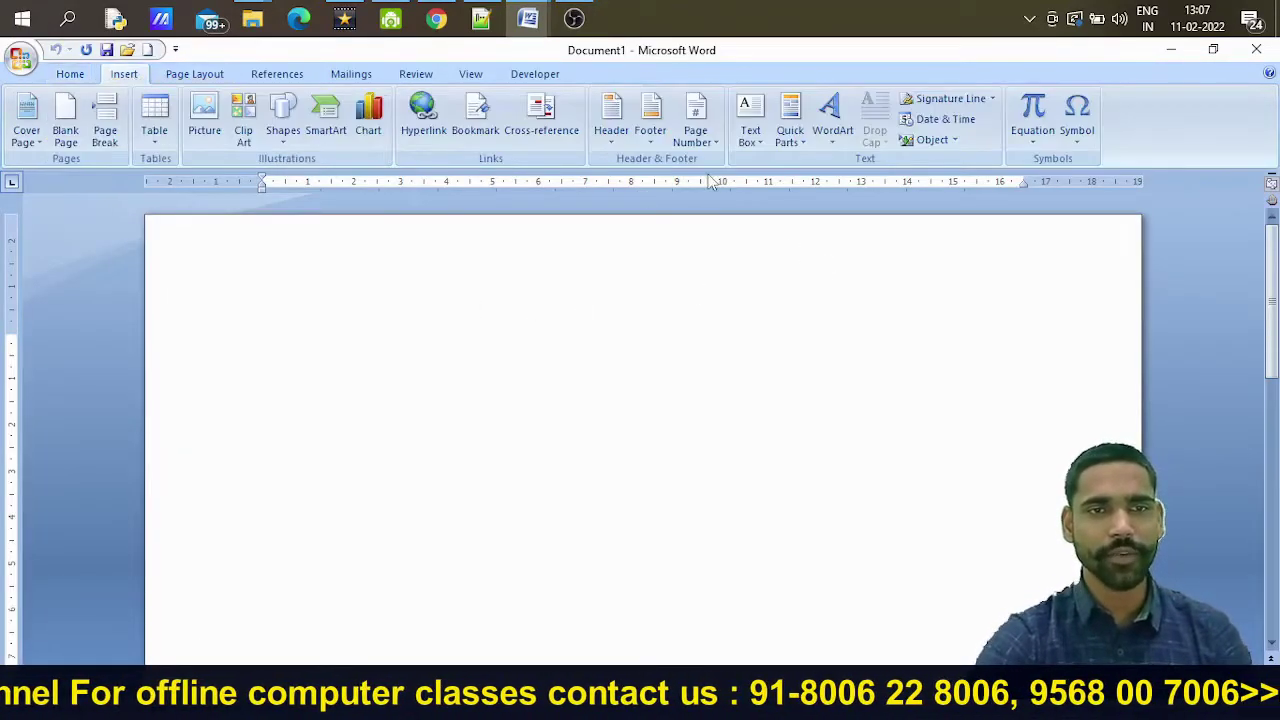
{"action": "left_click", "coordinate": [752, 140]}
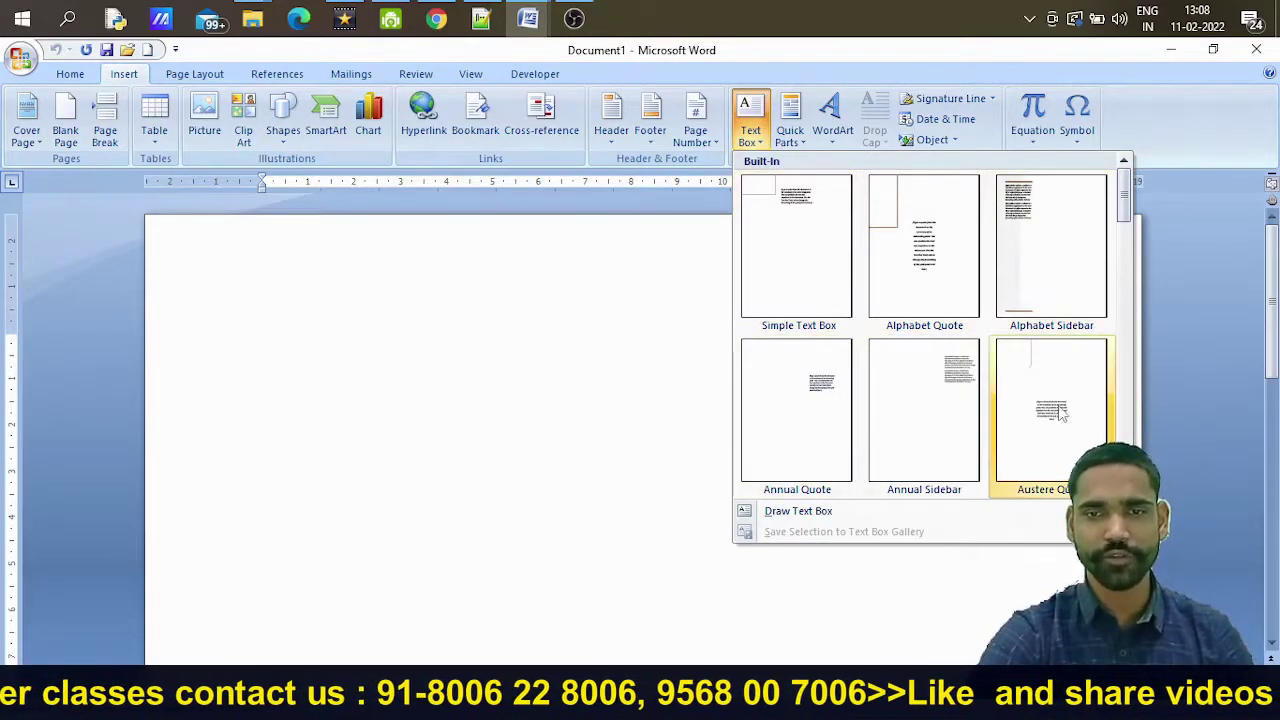
{"action": "scroll", "coordinate": [1050, 390], "scroll_direction": "down", "scroll_amount": 5}
{"action": "scroll", "coordinate": [1010, 380], "scroll_direction": "down", "scroll_amount": 3}
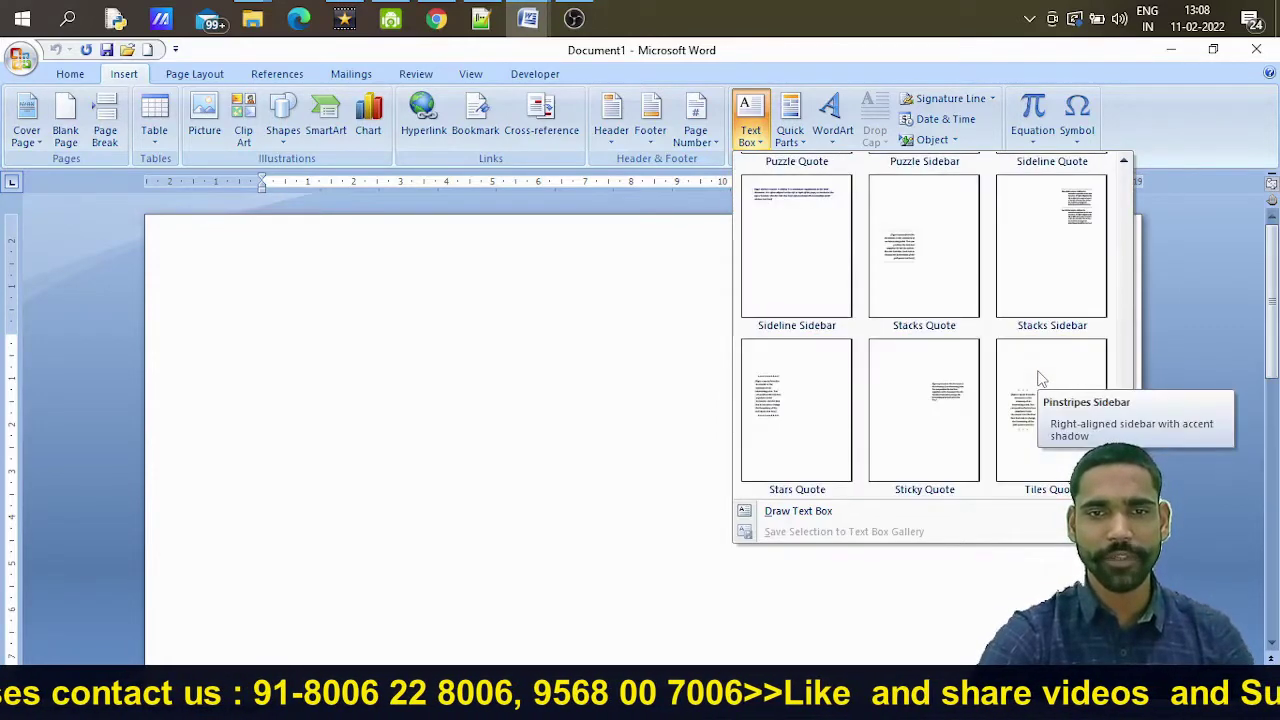
{"action": "scroll", "coordinate": [1030, 380], "scroll_direction": "down", "scroll_amount": 1}
{"action": "scroll", "coordinate": [1043, 379], "scroll_direction": "up", "scroll_amount": 3}
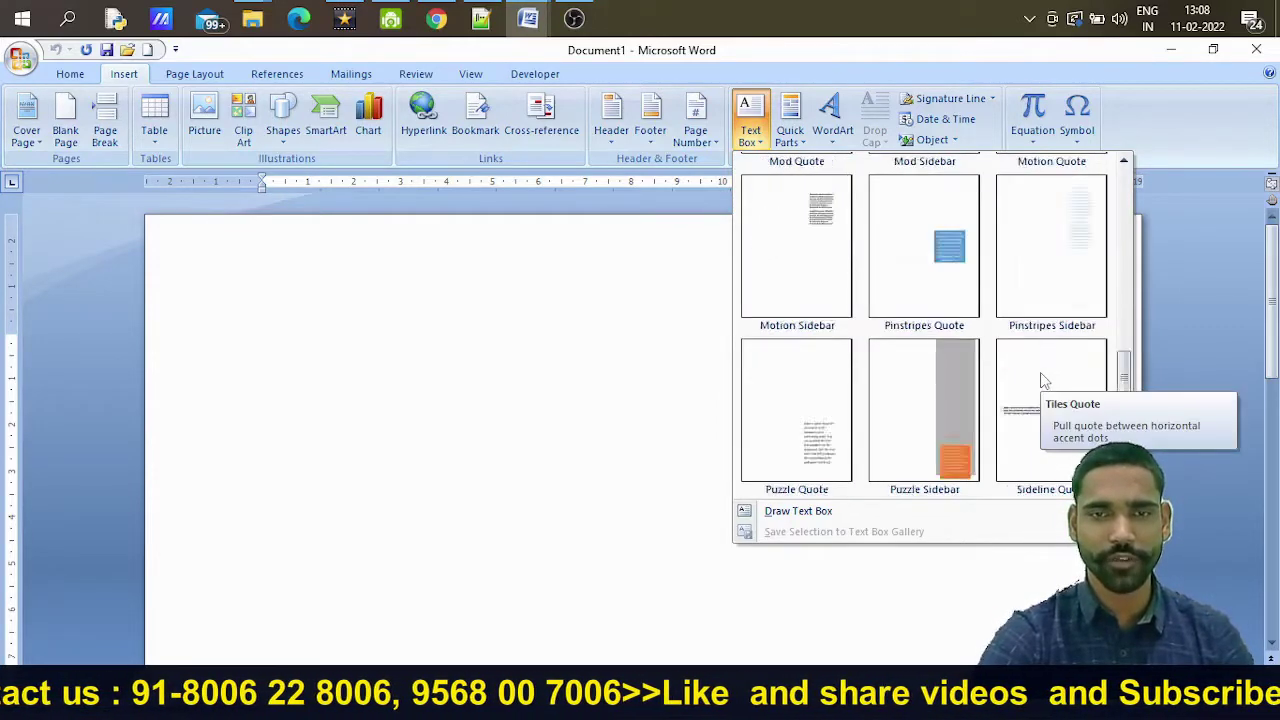
{"action": "scroll", "coordinate": [1043, 379], "scroll_direction": "up", "scroll_amount": 3}
Insert the Exposure Sidebar text box with vertical '[Type sidebar content.' placeholder and select it.
{"action": "left_click", "coordinate": [1040, 378]}
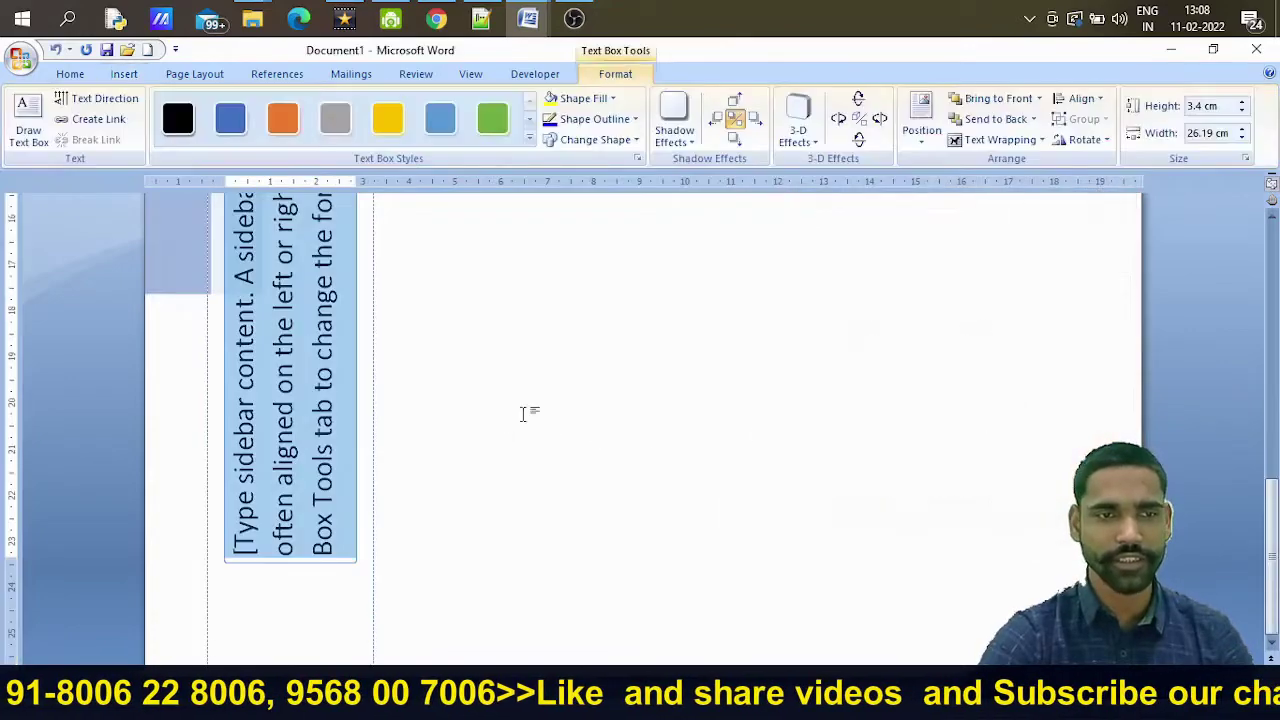
{"action": "scroll", "coordinate": [537, 407], "scroll_direction": "down", "scroll_amount": 2}
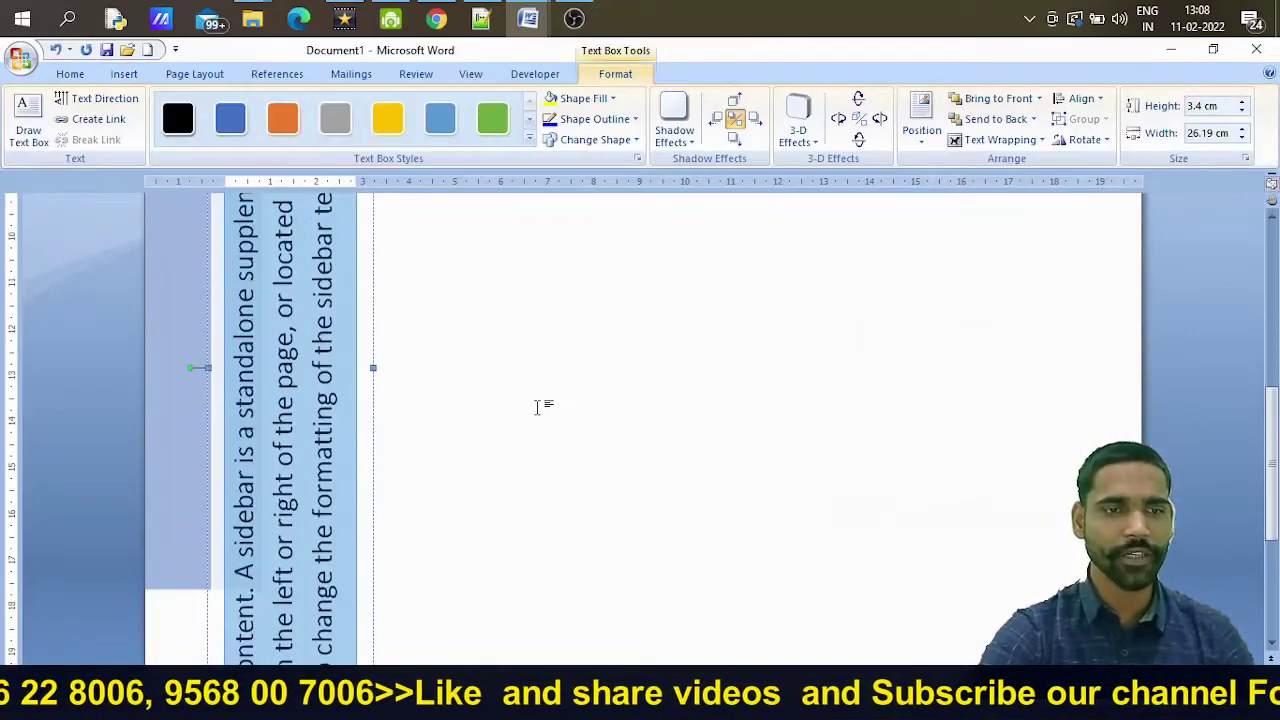
{"action": "scroll", "coordinate": [537, 407], "scroll_direction": "up", "scroll_amount": 2}
{"action": "scroll", "coordinate": [542, 408], "scroll_direction": "down", "scroll_amount": 2}
{"action": "left_click", "coordinate": [542, 408]}
{"action": "scroll", "coordinate": [542, 408], "scroll_direction": "up", "scroll_amount": 2}
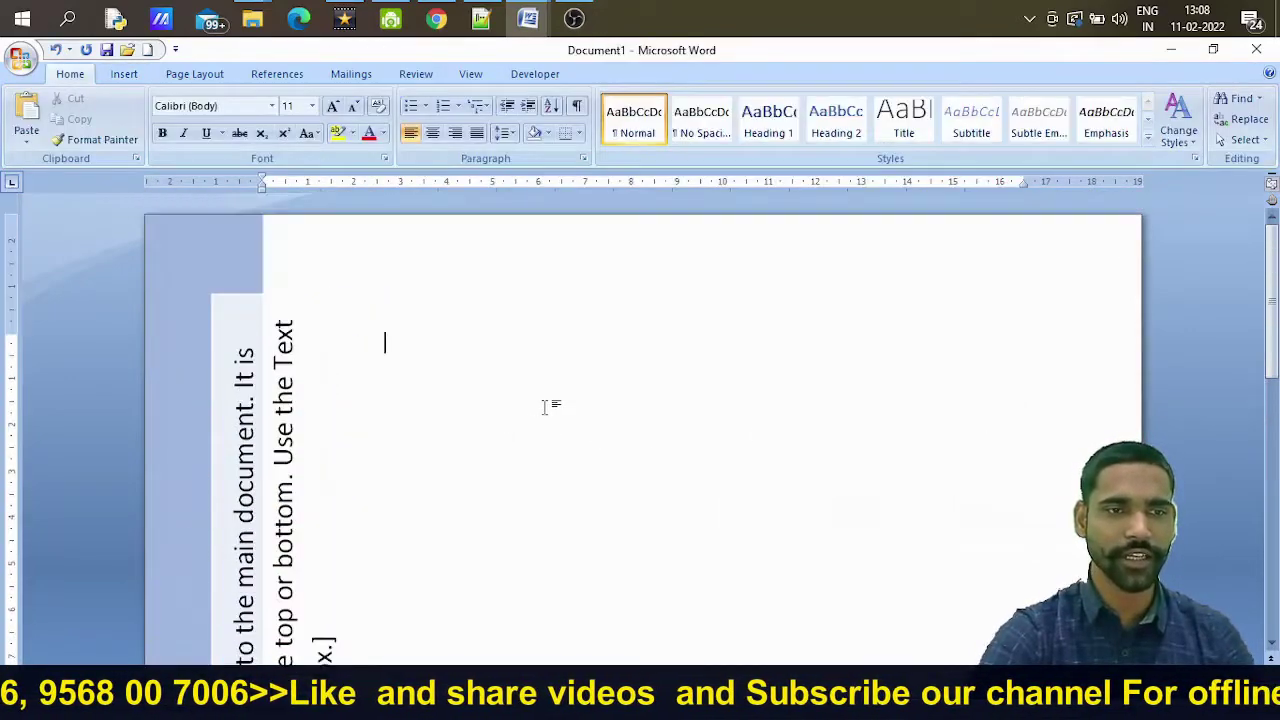
{"action": "scroll", "coordinate": [543, 407], "scroll_direction": "down", "scroll_amount": 2}
{"action": "scroll", "coordinate": [545, 406], "scroll_direction": "down", "scroll_amount": 2}
{"action": "scroll", "coordinate": [545, 406], "scroll_direction": "down", "scroll_amount": 2}
{"action": "scroll", "coordinate": [545, 406], "scroll_direction": "up", "scroll_amount": 4}
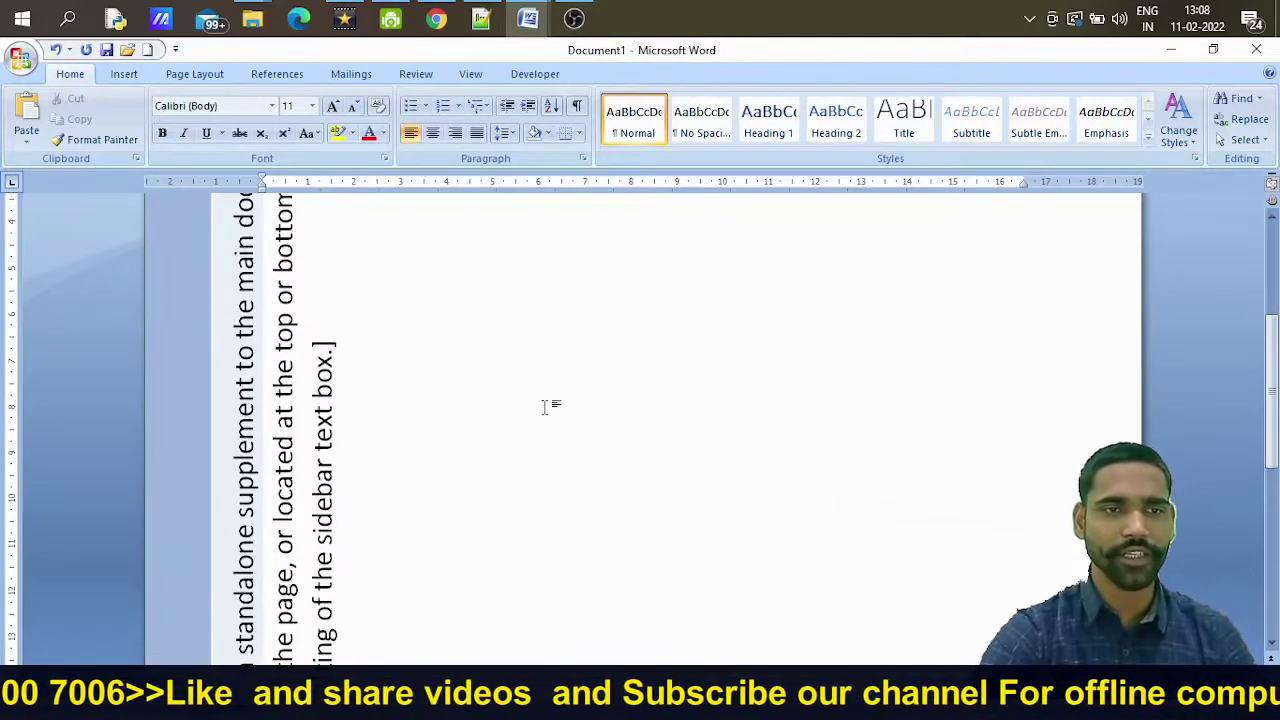
{"action": "scroll", "coordinate": [545, 406], "scroll_direction": "up", "scroll_amount": 2}
{"action": "scroll", "coordinate": [545, 406], "scroll_direction": "up", "scroll_amount": 2}
{"action": "scroll", "coordinate": [545, 406], "scroll_direction": "down", "scroll_amount": 1}
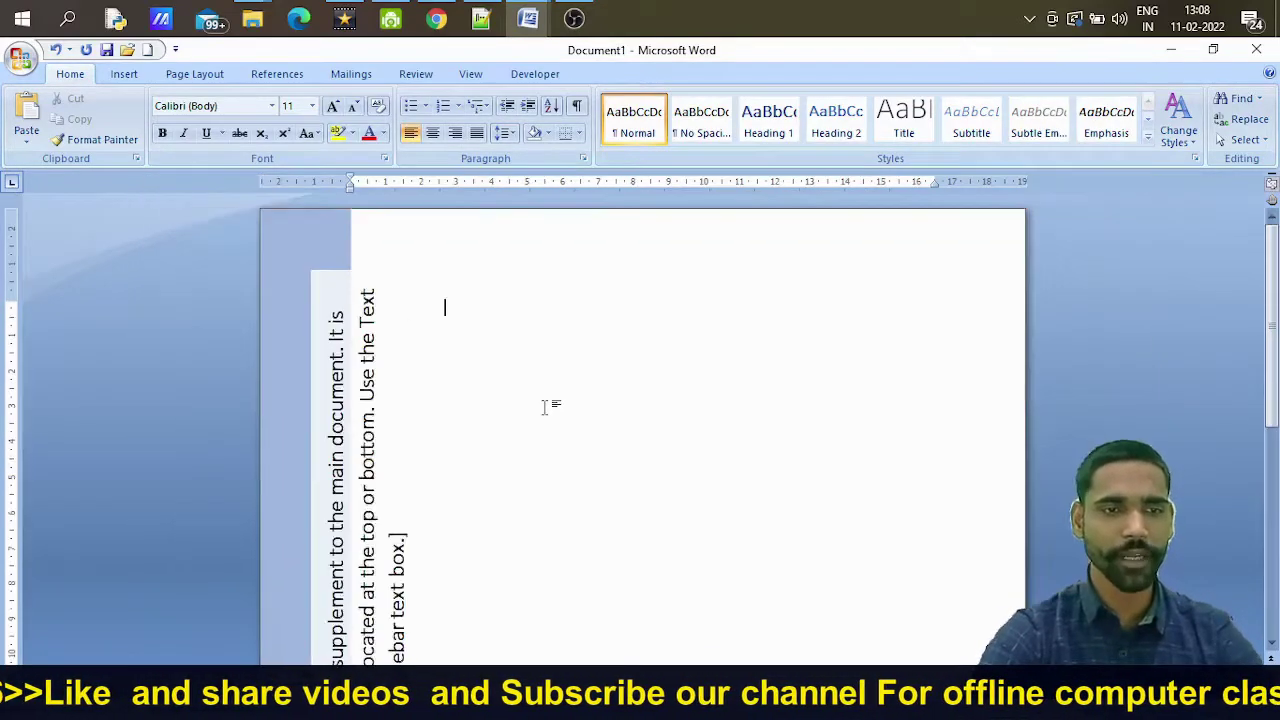
{"action": "scroll", "coordinate": [545, 406], "scroll_direction": "down", "scroll_amount": 1}
{"action": "scroll", "coordinate": [546, 407], "scroll_direction": "down", "scroll_amount": 2}
{"action": "scroll", "coordinate": [548, 408], "scroll_direction": "down", "scroll_amount": 2}
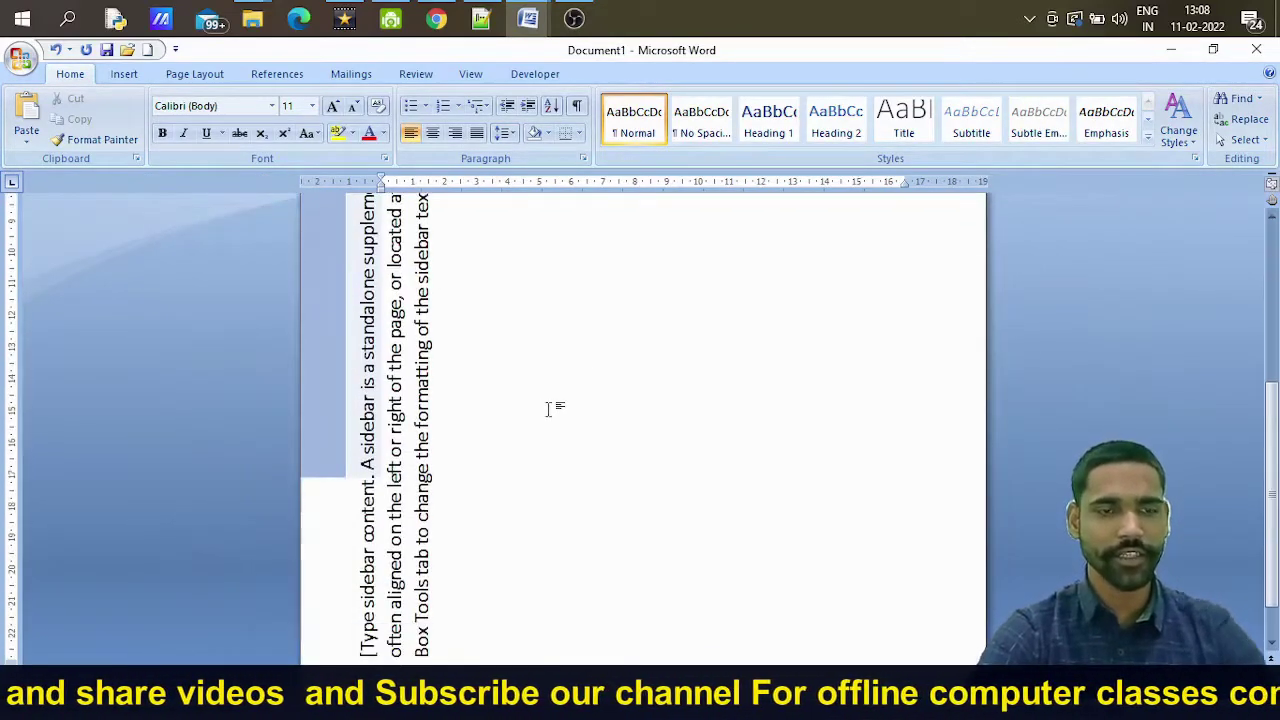
{"action": "scroll", "coordinate": [548, 408], "scroll_direction": "down", "scroll_amount": 3, "text": "ctrl"}
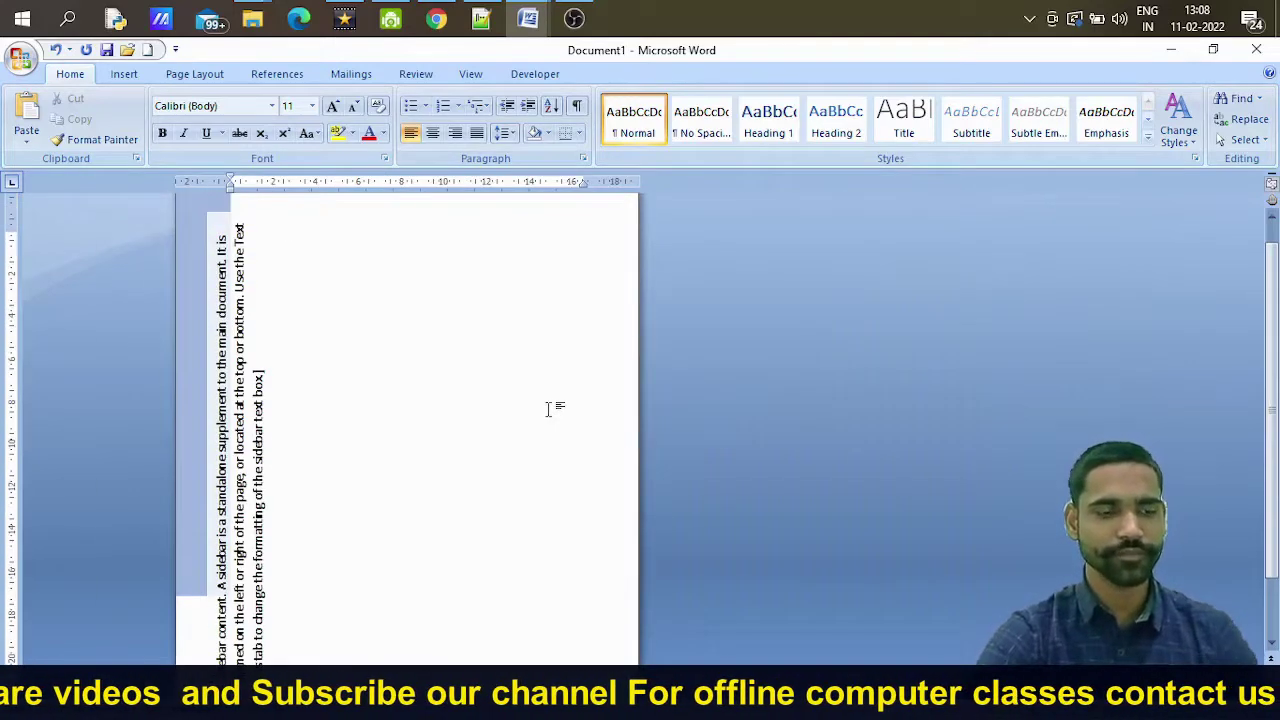
{"action": "scroll", "coordinate": [548, 408], "scroll_direction": "up", "scroll_amount": 3, "text": "ctrl"}
{"action": "scroll", "coordinate": [548, 408], "scroll_direction": "up", "scroll_amount": 2, "text": "ctrl"}
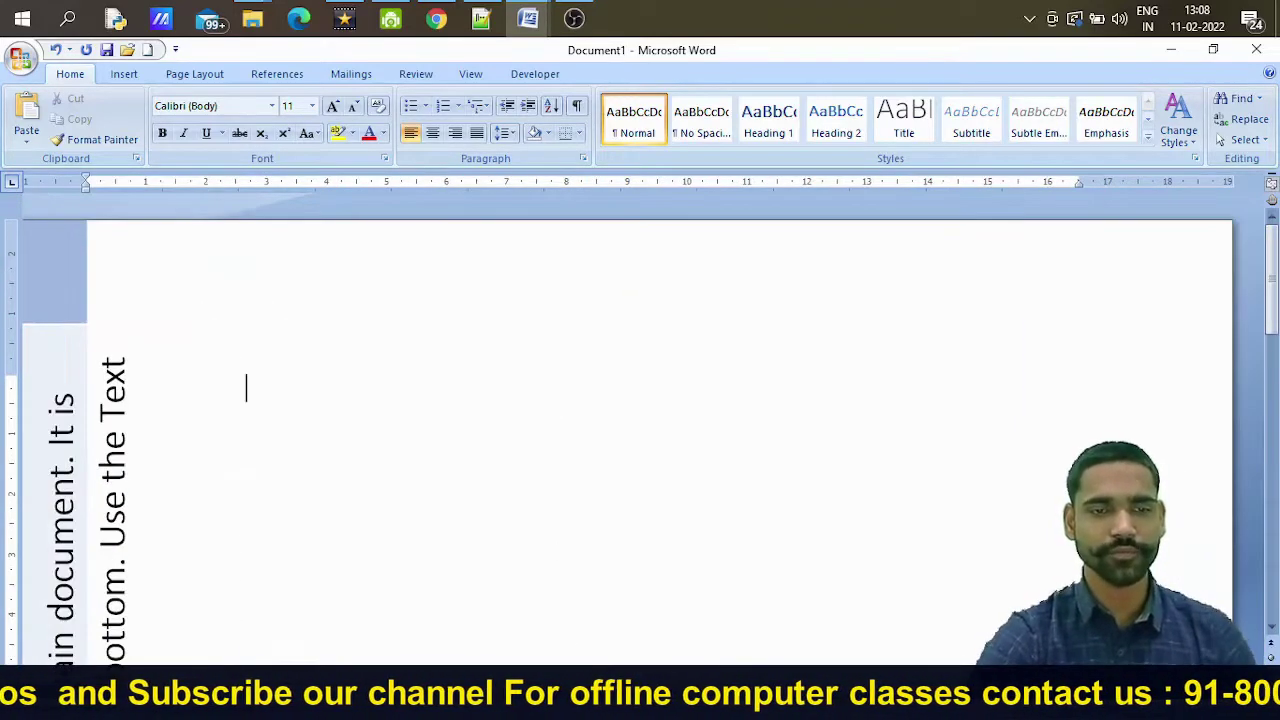
{"action": "scroll", "coordinate": [551, 463], "scroll_direction": "down", "scroll_amount": 3}
{"action": "scroll", "coordinate": [553, 463], "scroll_direction": "down", "scroll_amount": 3}
{"action": "scroll", "coordinate": [551, 440], "scroll_direction": "down", "scroll_amount": 3}
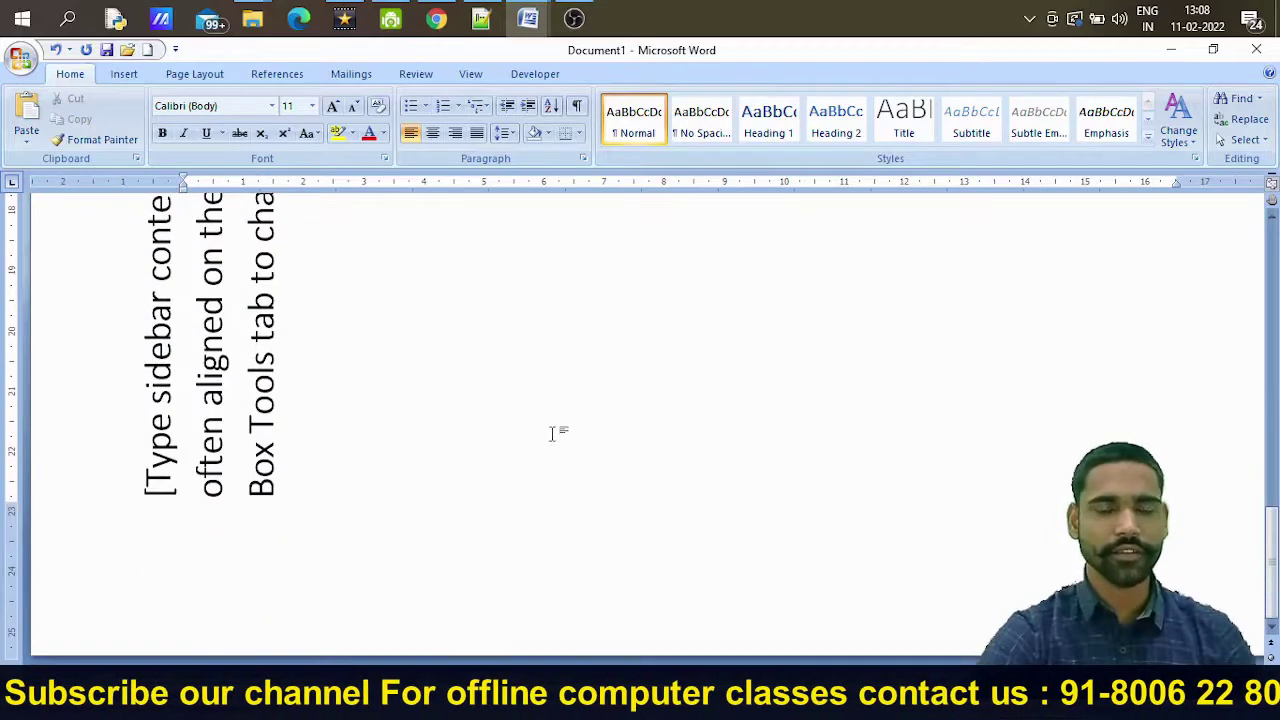
{"action": "scroll", "coordinate": [551, 433], "scroll_direction": "up", "scroll_amount": 5}
{"action": "scroll", "coordinate": [549, 366], "scroll_direction": "up", "scroll_amount": 3}
{"action": "left_click", "coordinate": [124, 74]}
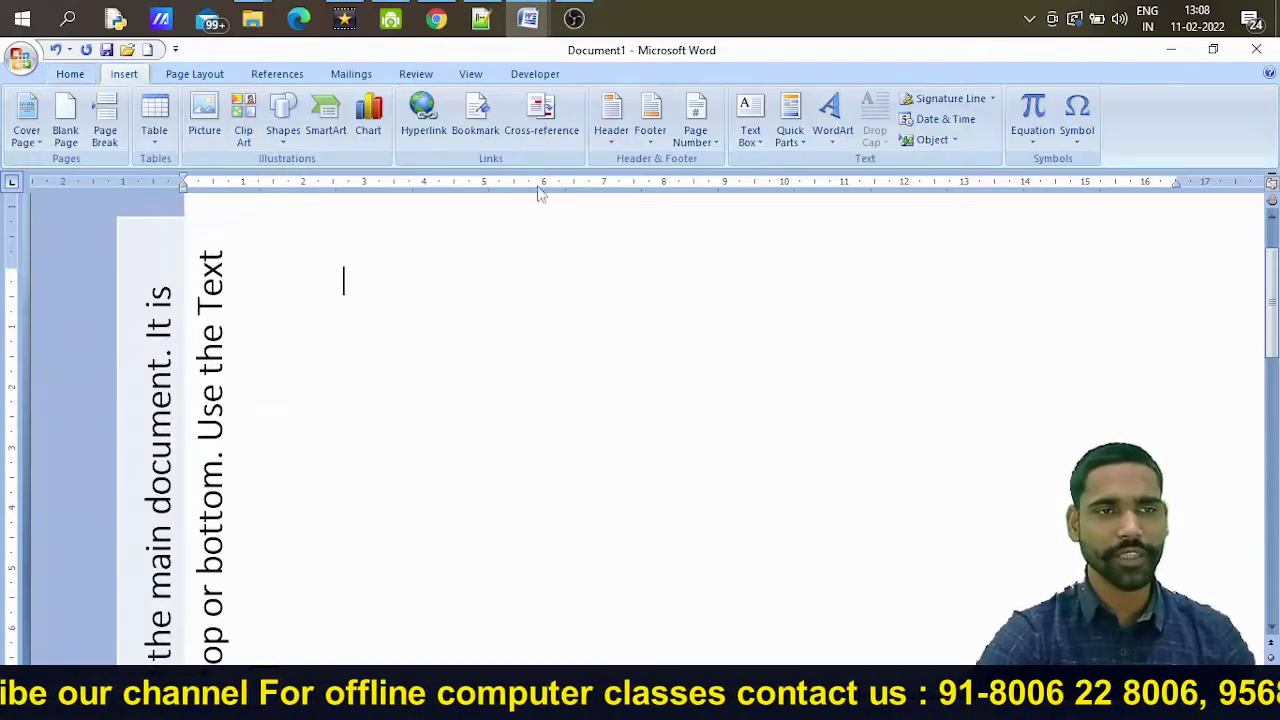
{"action": "left_click", "coordinate": [314, 217]}
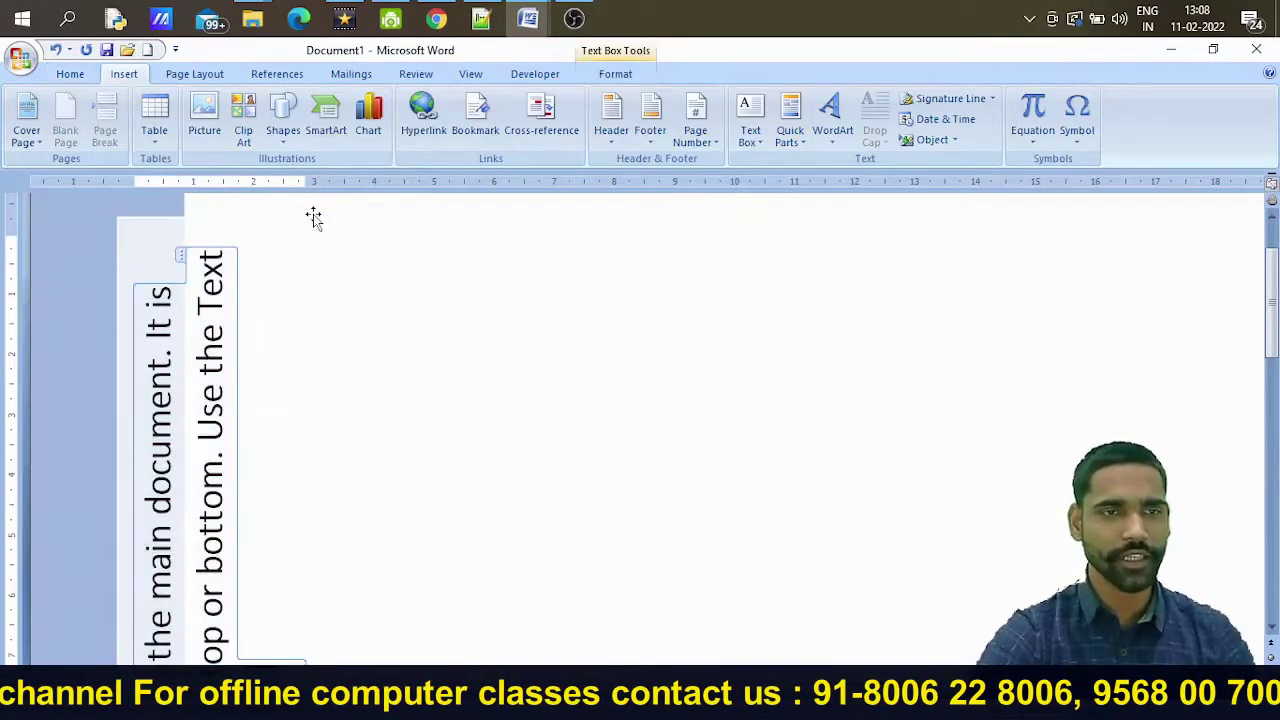
Delete the sidebar and draw a text box at the top-left, 6.02 cm tall and 4.21 cm wide.
{"action": "key", "text": "Delete"}
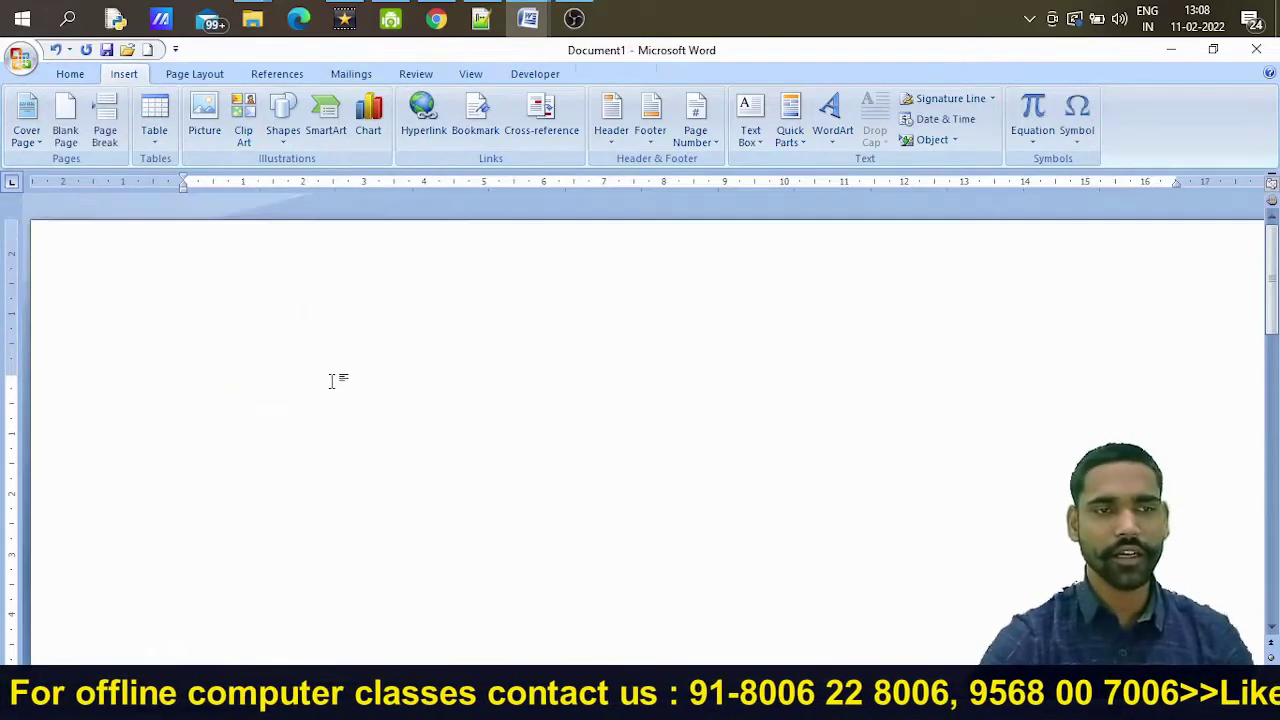
{"action": "left_click", "coordinate": [758, 137]}
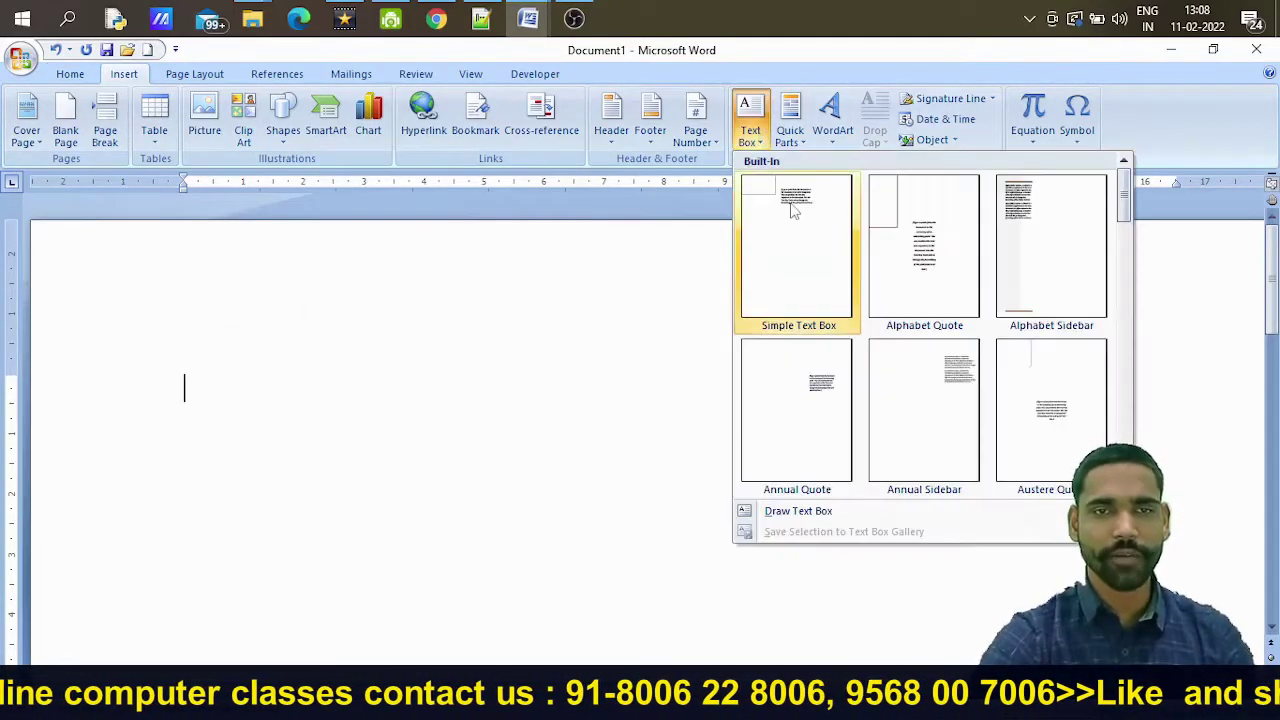
{"action": "left_click", "coordinate": [812, 509]}
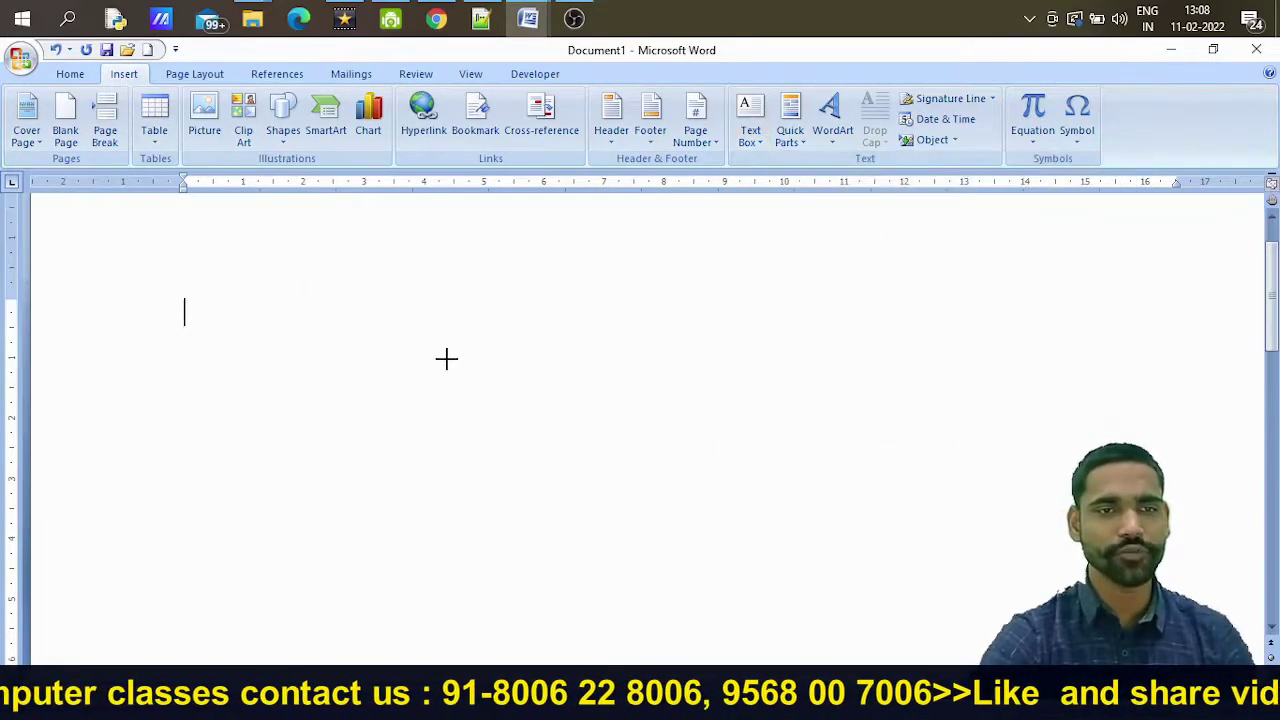
{"action": "left_click_drag", "start_coordinate": [257, 290], "coordinate": [1121, 655]}
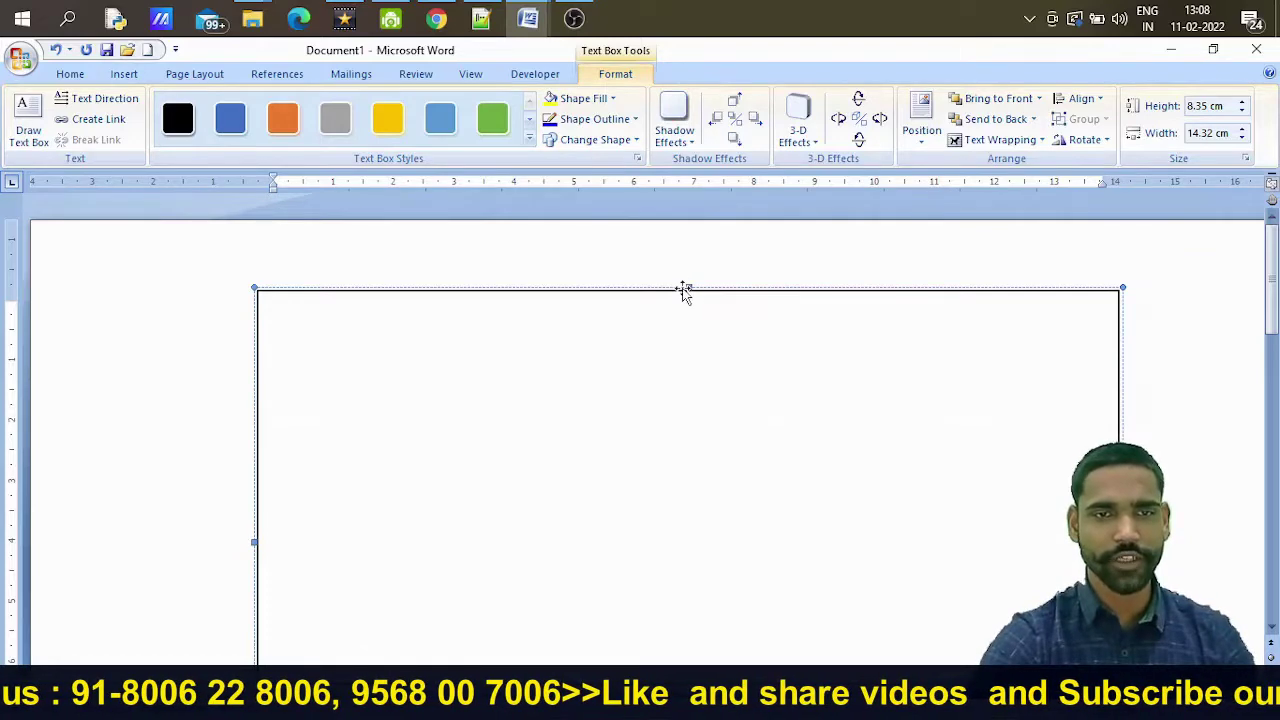
{"action": "left_click_drag", "start_coordinate": [688, 287], "coordinate": [688, 431]}
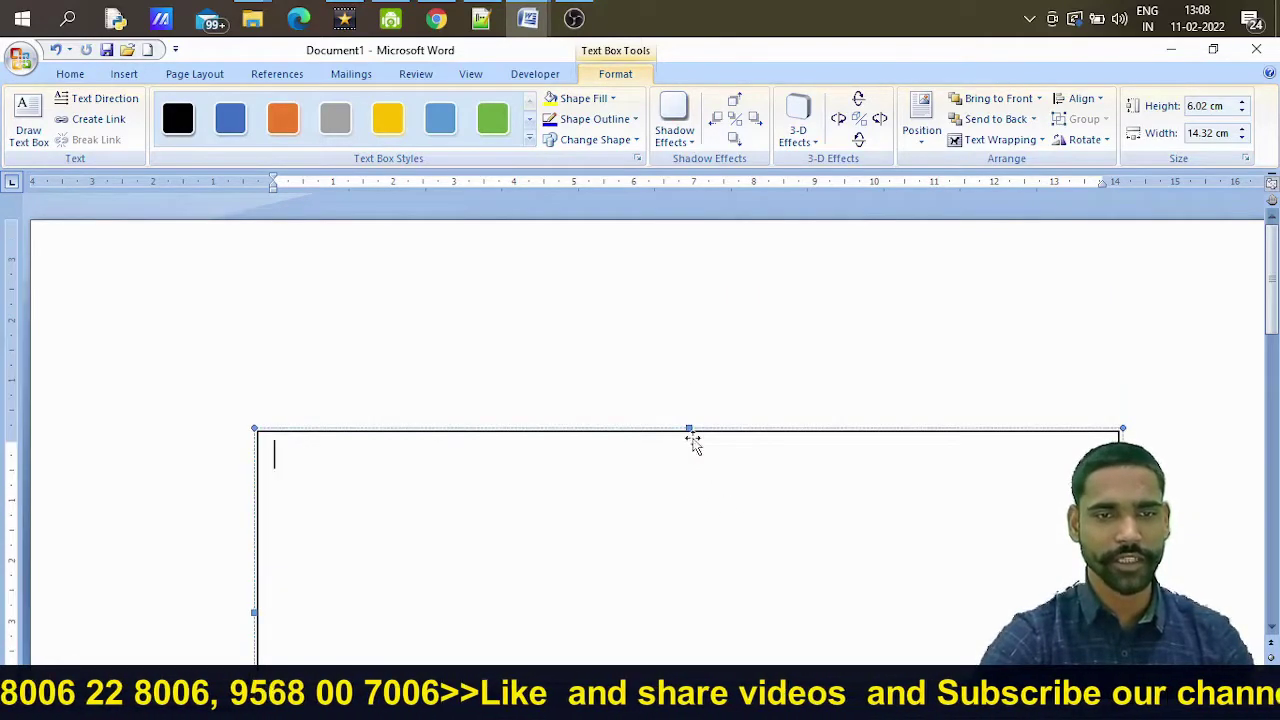
{"action": "mouse_move", "coordinate": [462, 232]}
{"action": "left_mouse_down"}
{"action": "mouse_move", "coordinate": [501, 218]}
{"action": "mouse_move", "coordinate": [487, 232]}
{"action": "left_mouse_up"}
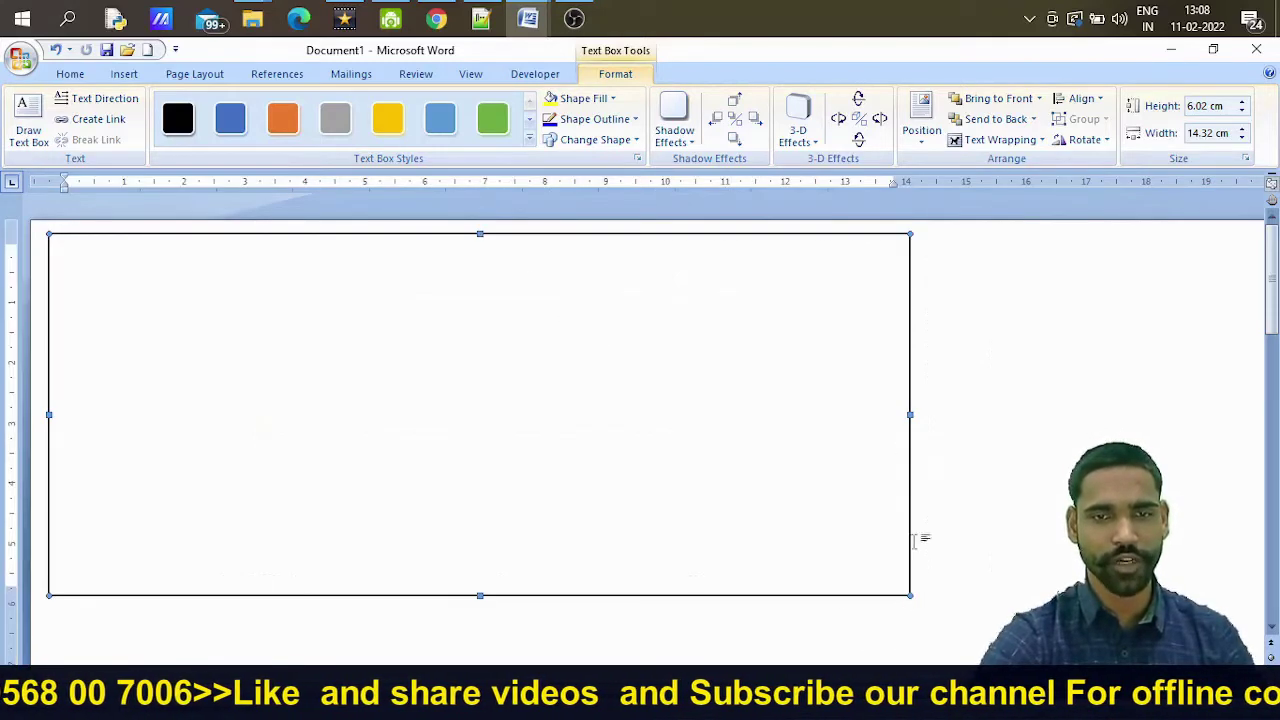
{"action": "left_click_drag", "start_coordinate": [910, 413], "coordinate": [302, 382]}
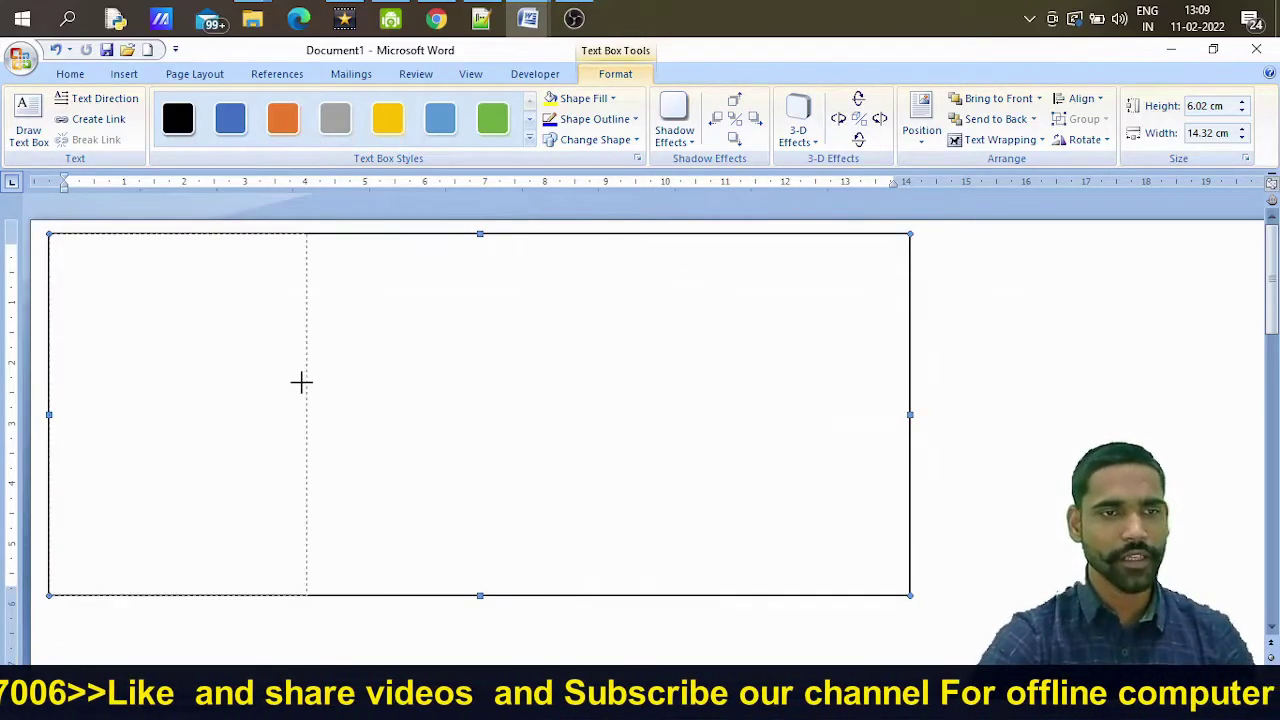
Stretch the text box to 12.2 cm tall and apply the dashed-outline, no-fill text box style.
{"action": "left_click", "coordinate": [492, 118]}
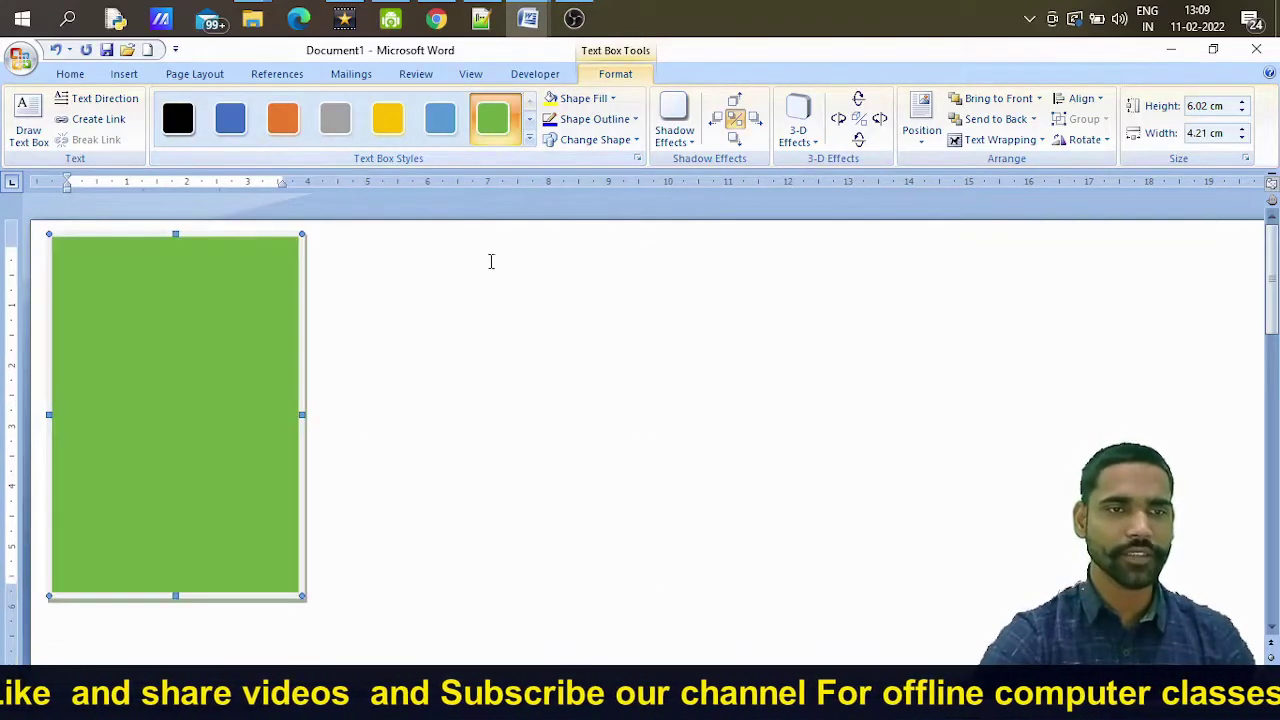
{"action": "scroll", "coordinate": [280, 410], "scroll_direction": "down", "scroll_amount": 5}
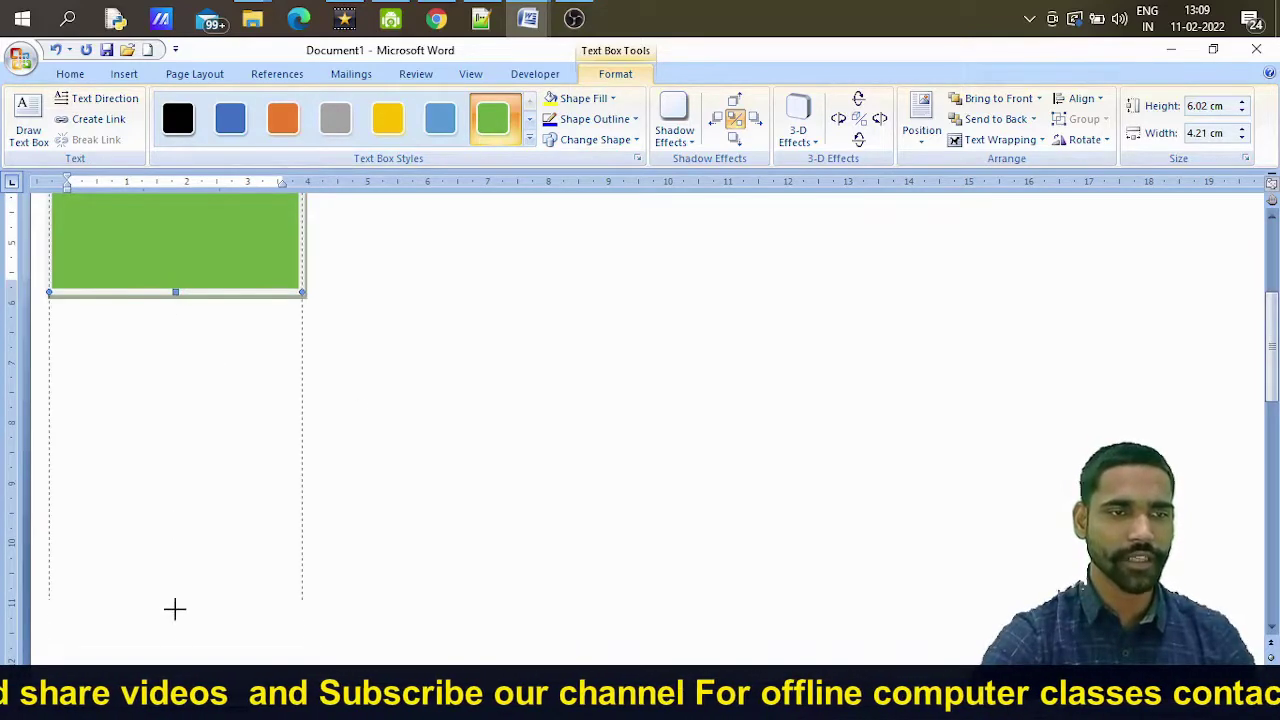
{"action": "left_click_drag", "start_coordinate": [174, 660], "coordinate": [174, 660]}
{"action": "scroll", "coordinate": [280, 410], "scroll_direction": "up", "scroll_amount": 5}
{"action": "left_click", "coordinate": [178, 118]}
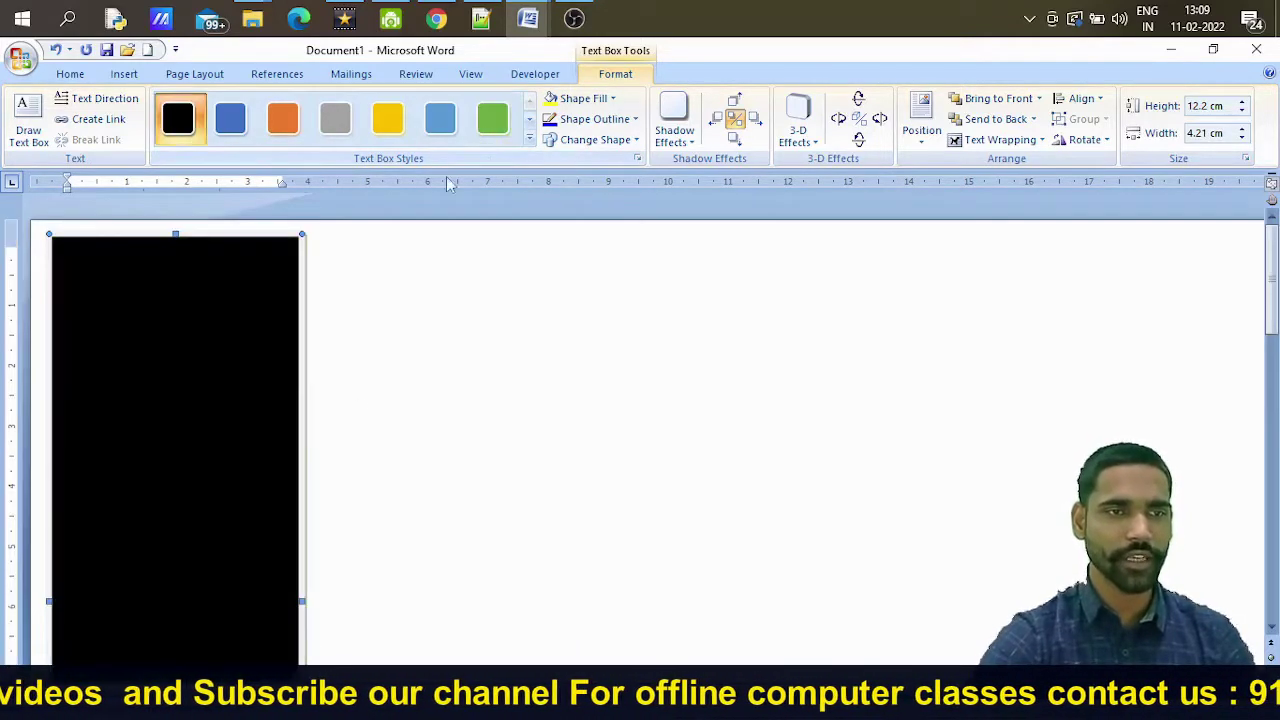
{"action": "left_click", "coordinate": [530, 141]}
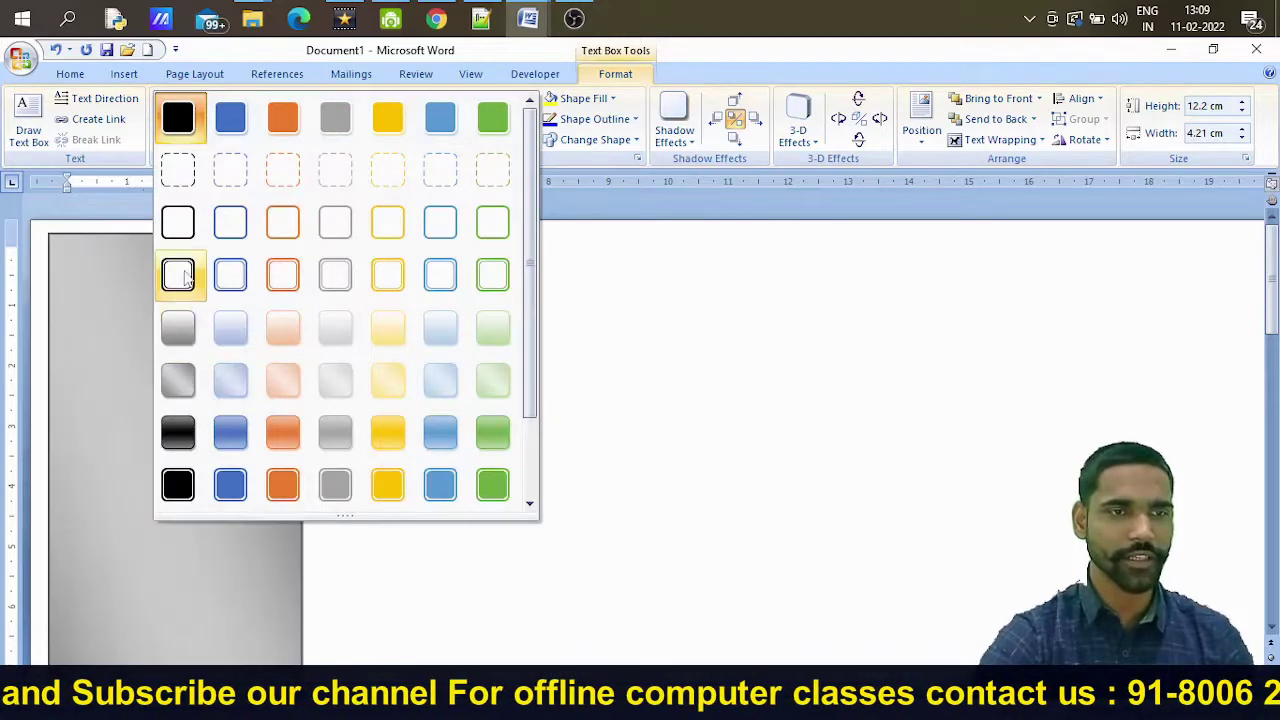
{"action": "left_click", "coordinate": [173, 175]}
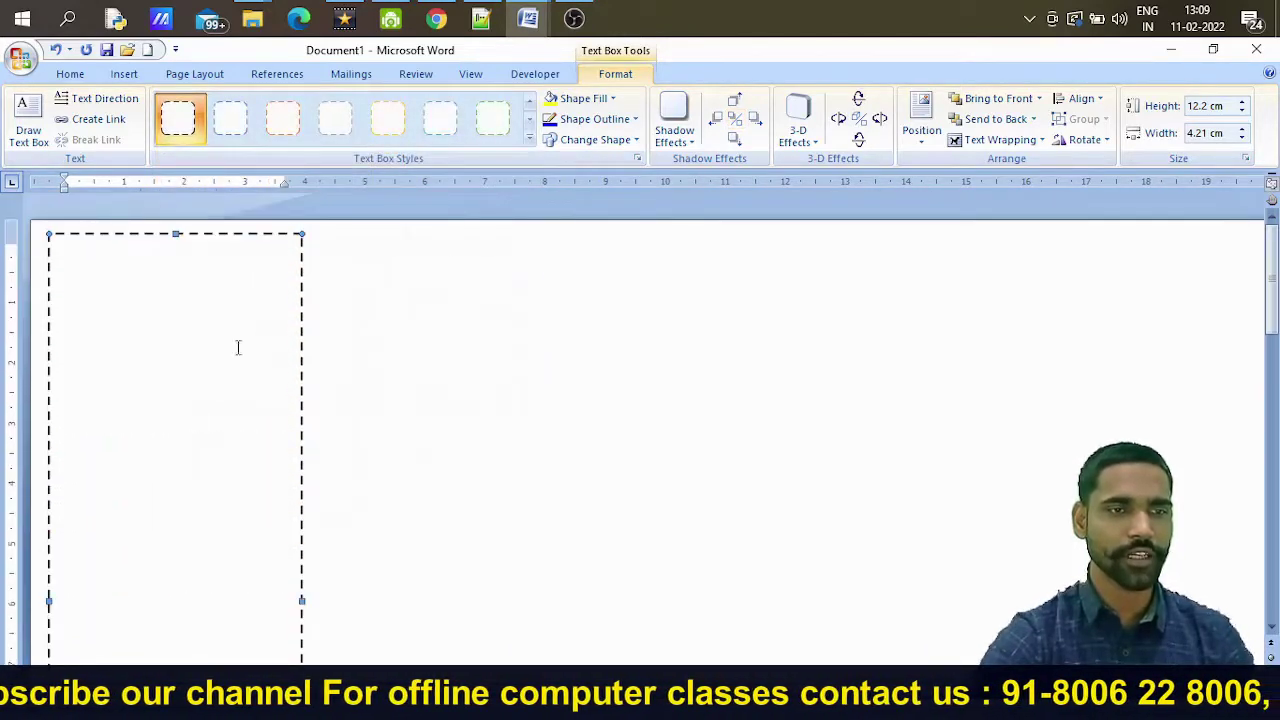
{"action": "left_click", "coordinate": [194, 318]}
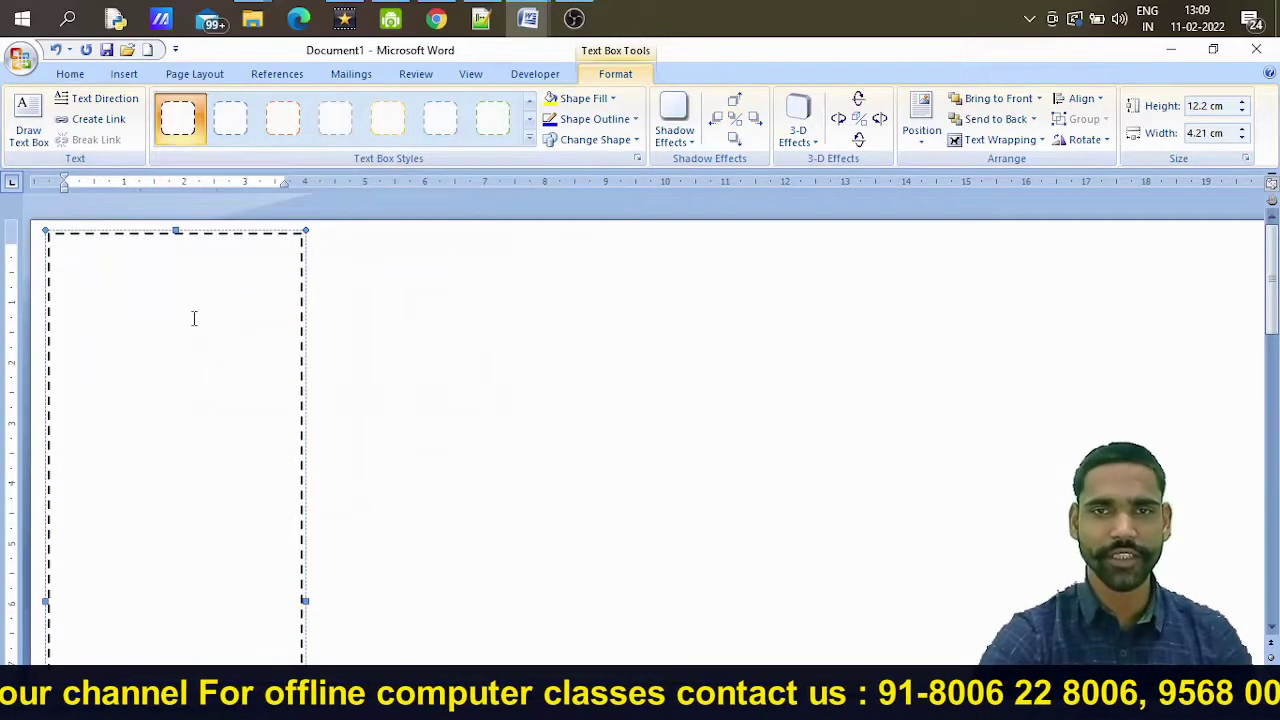
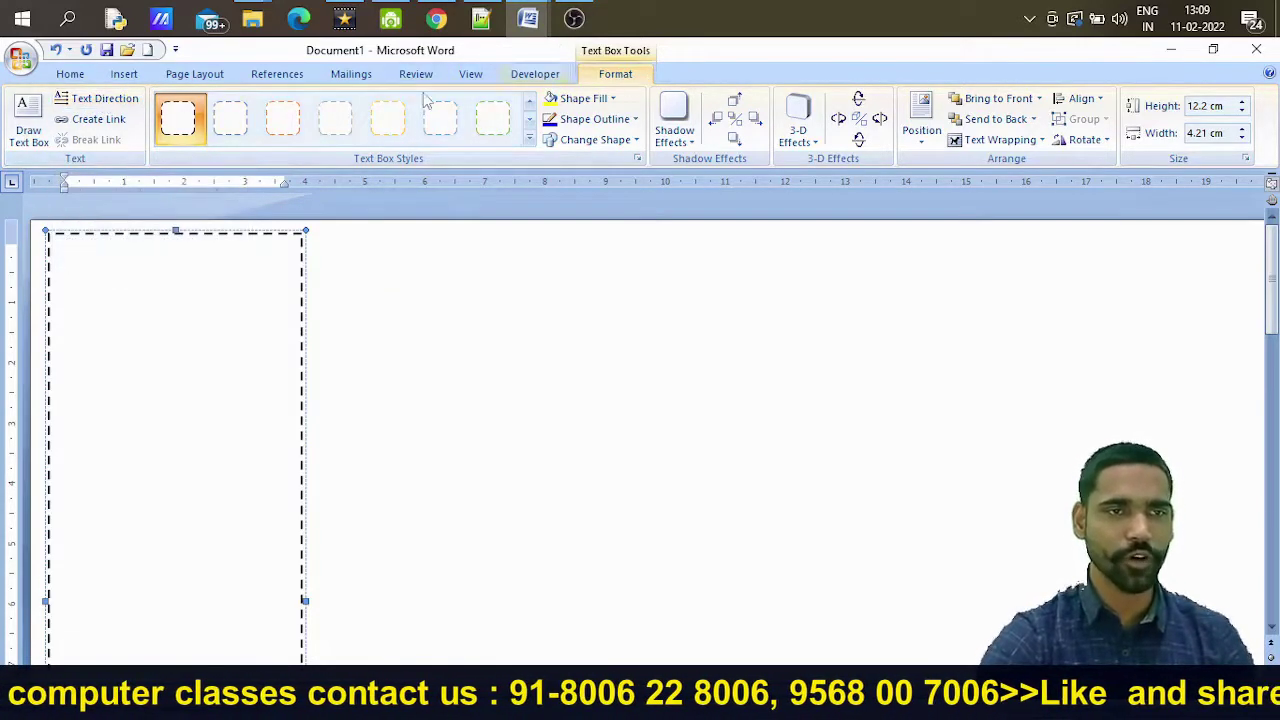
Set the tall text box to vertical text direction and enter 'welcome you at LICL'.
{"action": "left_click", "coordinate": [104, 100]}
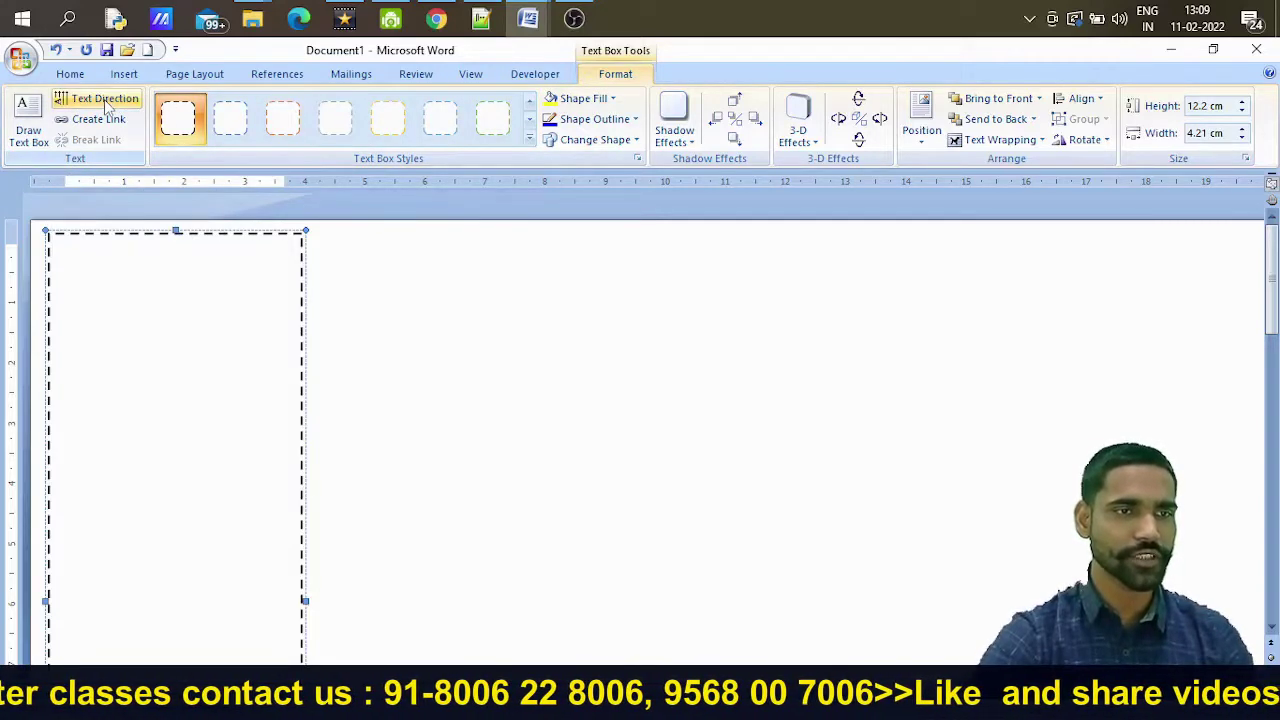
{"action": "scroll", "coordinate": [108, 530], "scroll_direction": "down", "scroll_amount": 8}
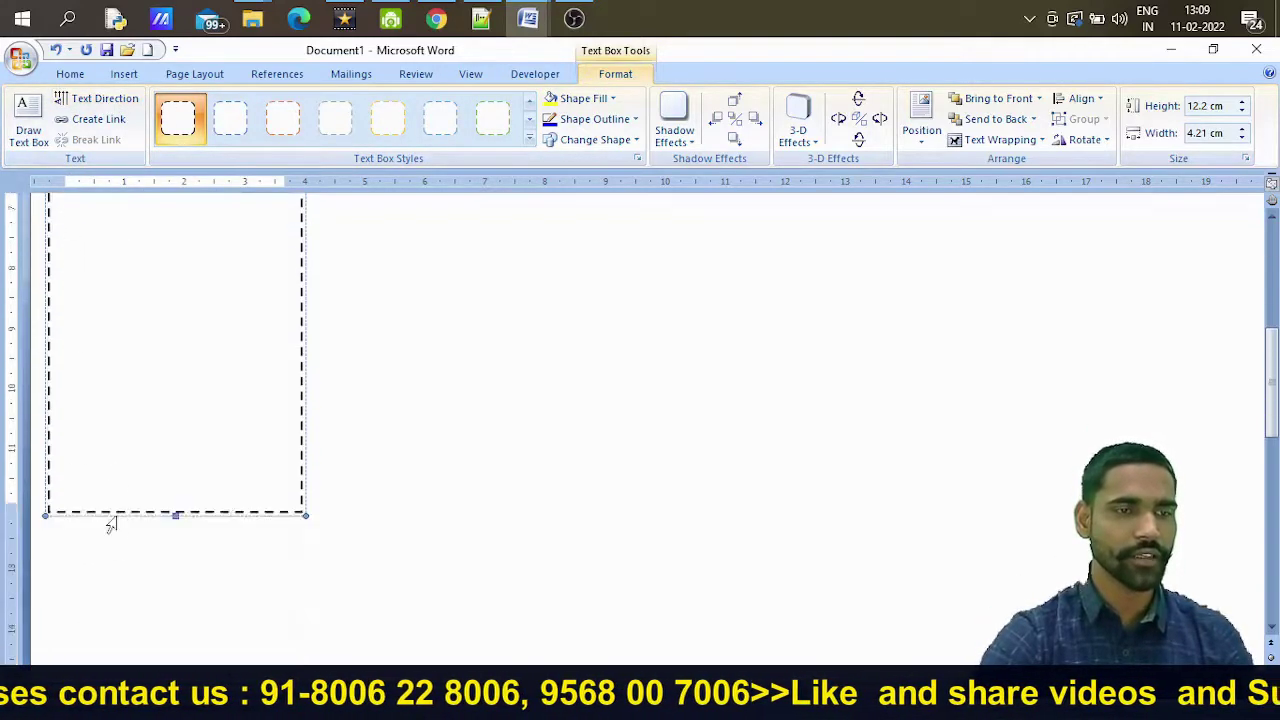
{"action": "scroll", "coordinate": [74, 380], "scroll_direction": "down", "scroll_amount": 3}
{"action": "scroll", "coordinate": [83, 360], "scroll_direction": "up", "scroll_amount": 6}
{"action": "scroll", "coordinate": [84, 371], "scroll_direction": "down", "scroll_amount": 1}
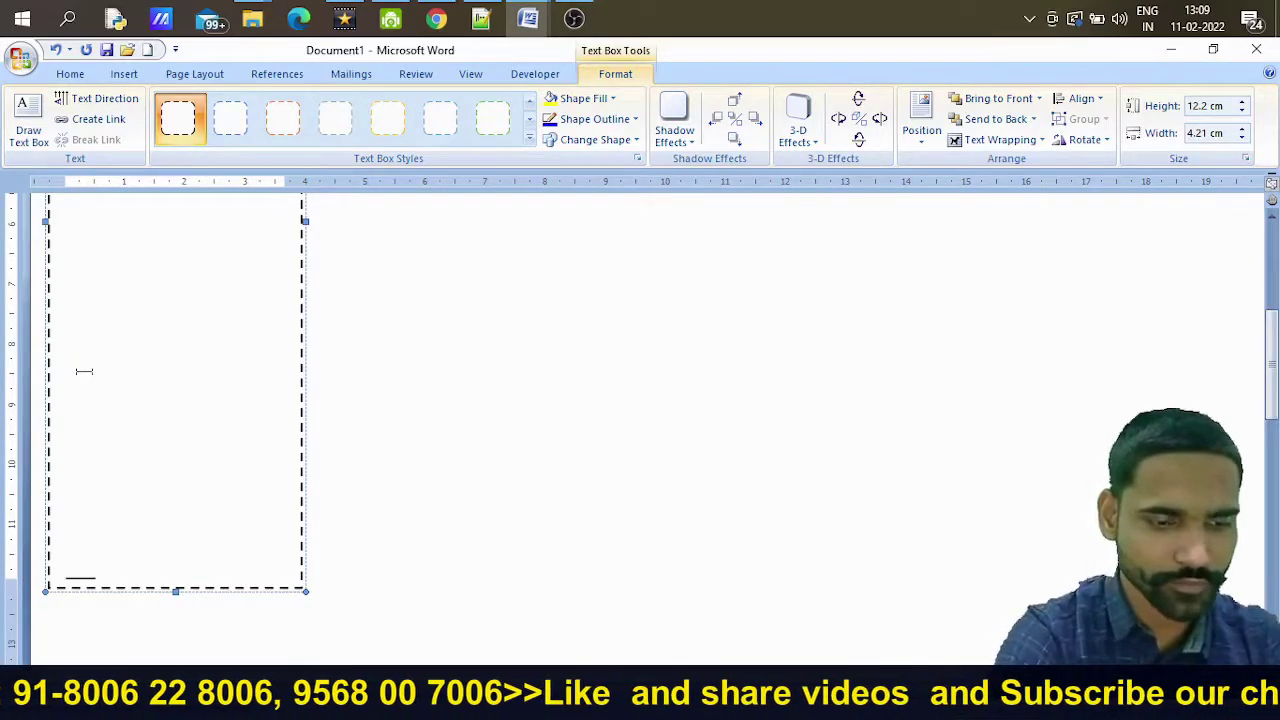
{"action": "type", "text": "we"}
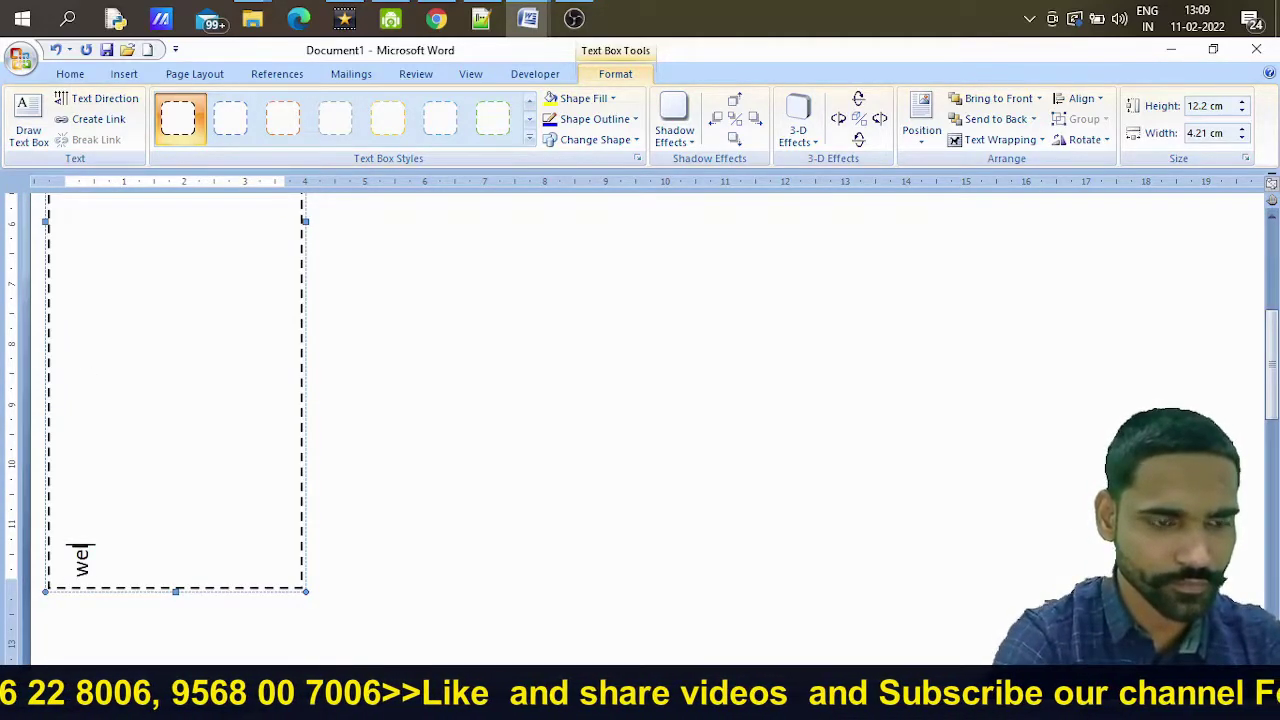
{"action": "type", "text": "lcome y"}
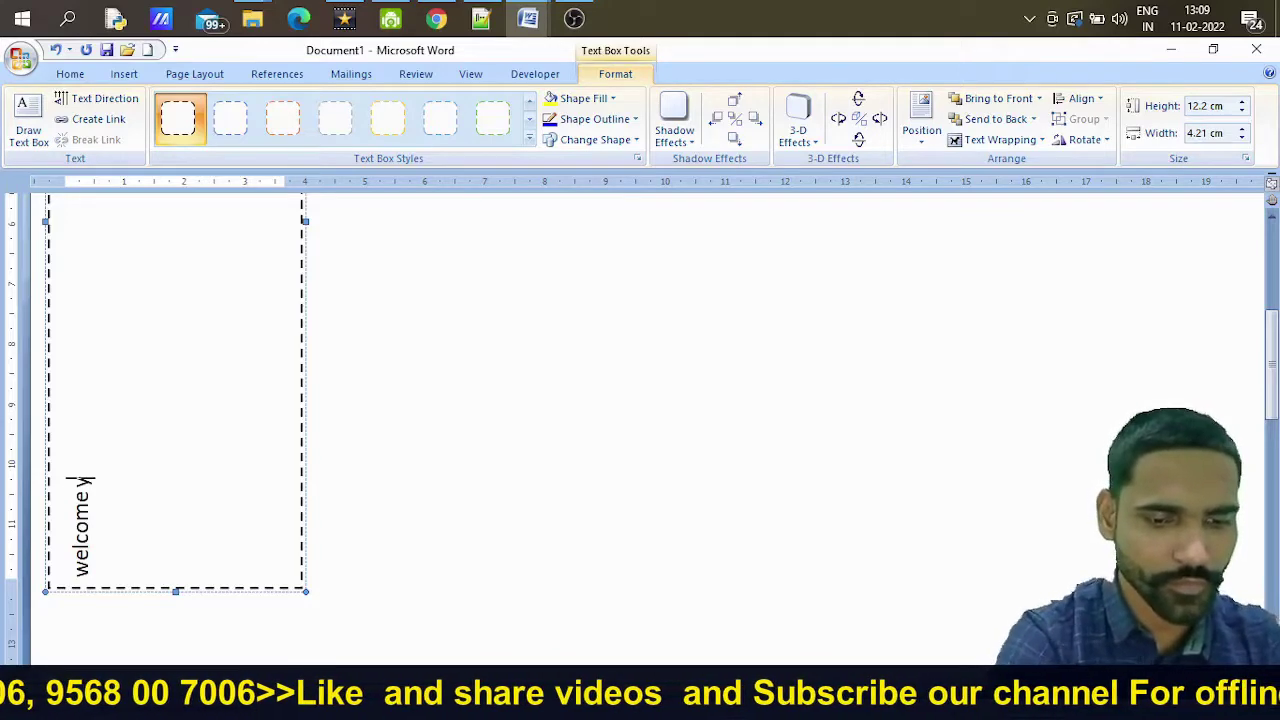
{"action": "type", "text": "ou at L"}
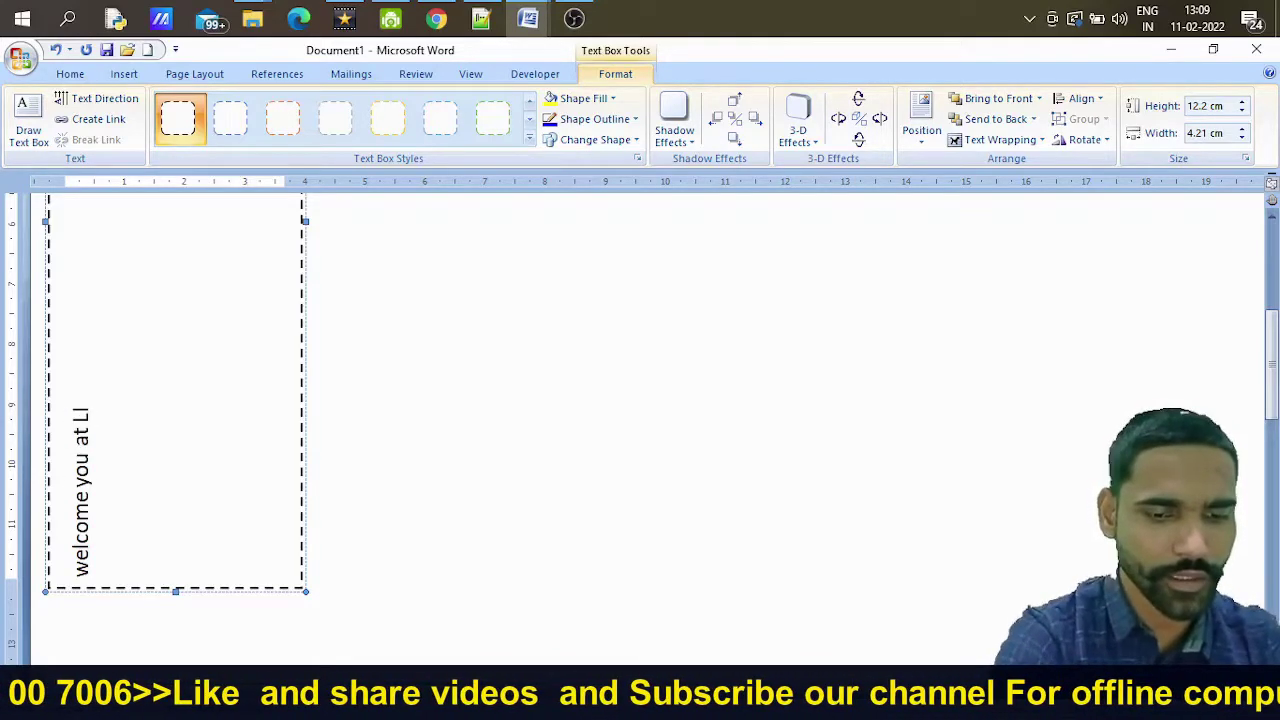
{"action": "type", "text": "ICL"}
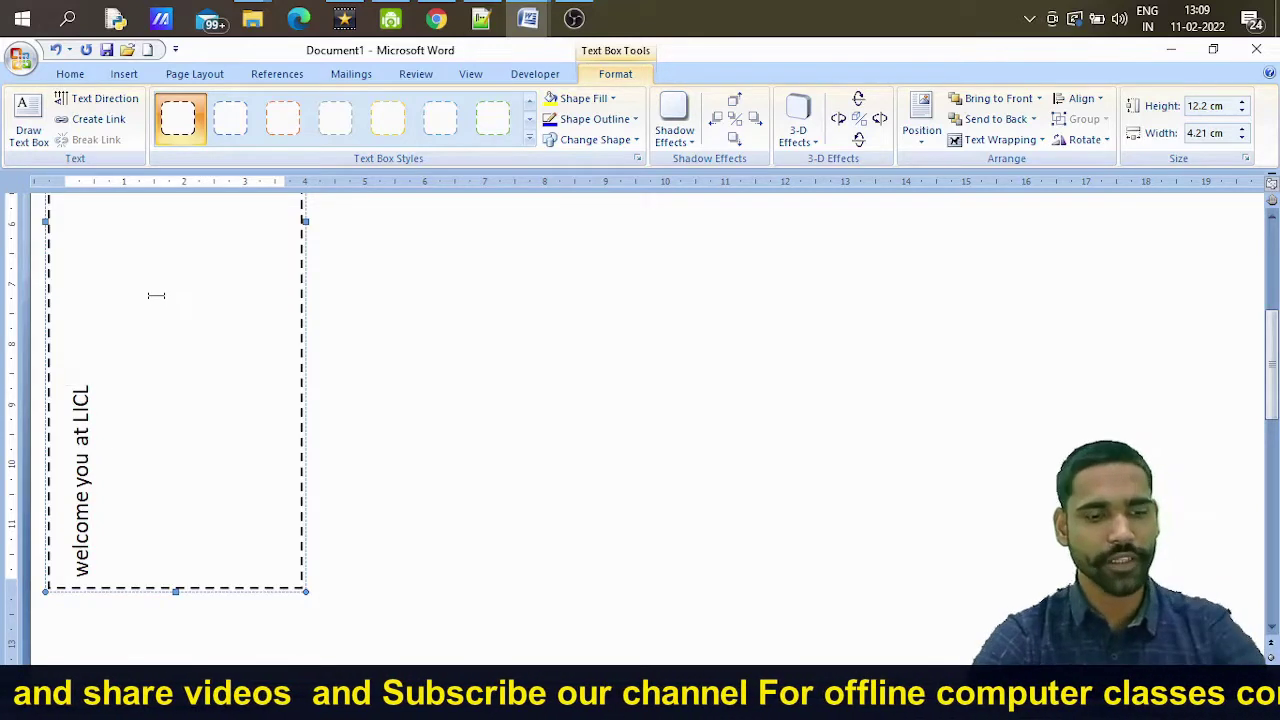
{"action": "scroll", "coordinate": [156, 295], "scroll_direction": "up", "scroll_amount": 1}
{"action": "scroll", "coordinate": [148, 309], "scroll_direction": "down", "scroll_amount": 1}
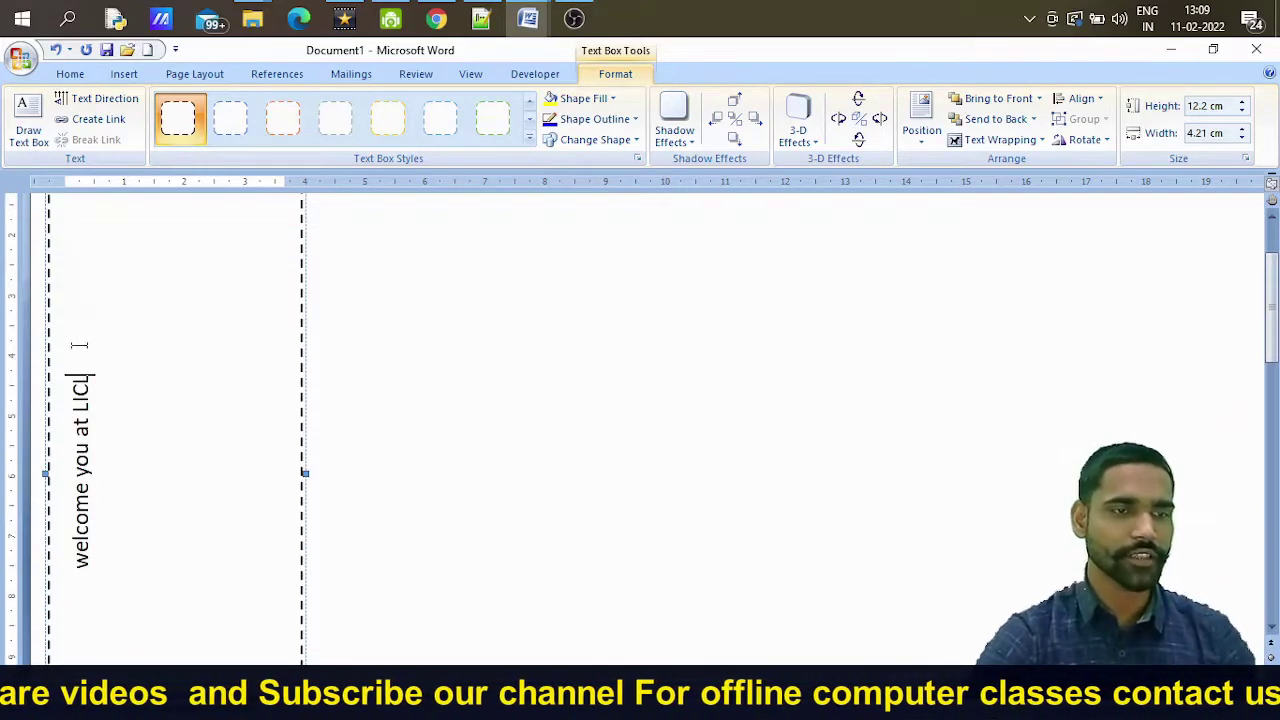
Enlarge the greeting text two sizes and correct 'welcome' to 'Welcome'.
{"action": "key", "text": "ctrl+a"}
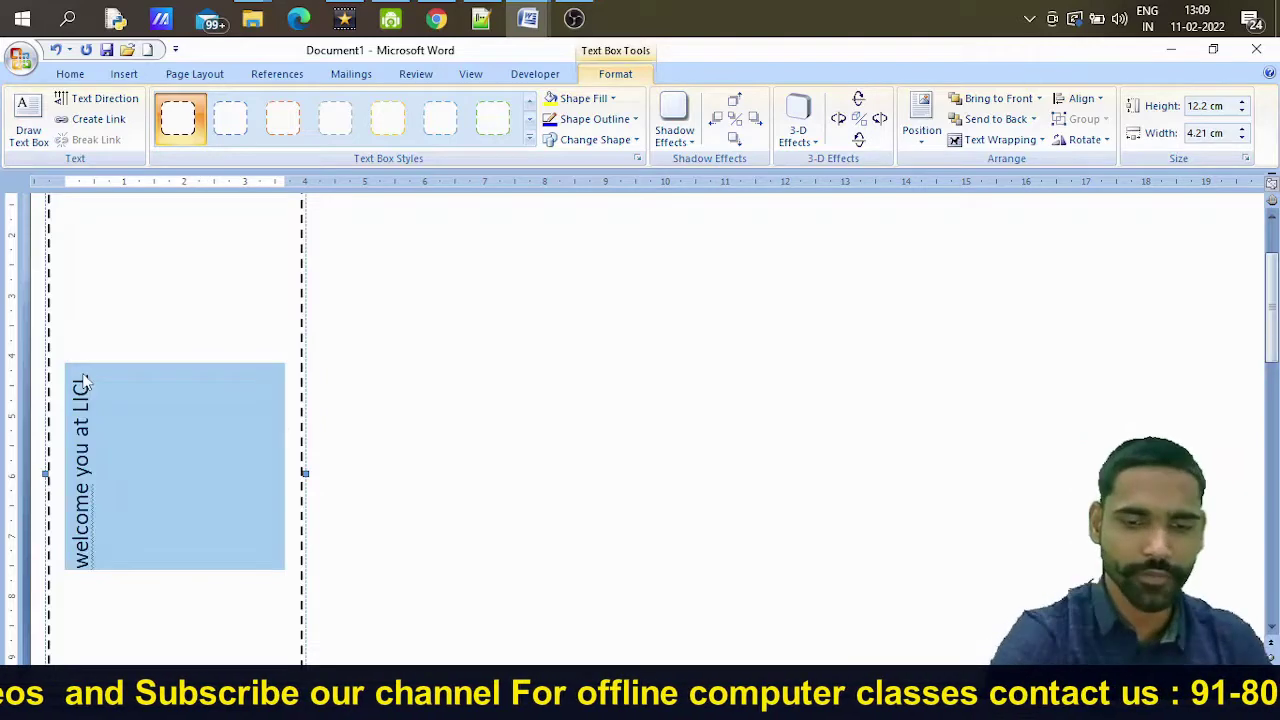
{"action": "key", "text": "ctrl+bracketright"}
{"action": "key", "text": "ctrl+bracketright"}
{"action": "key", "text": "ctrl+bracketright"}
{"action": "key", "text": "ctrl+bracketright"}
{"action": "key", "text": "ctrl+bracketright"}
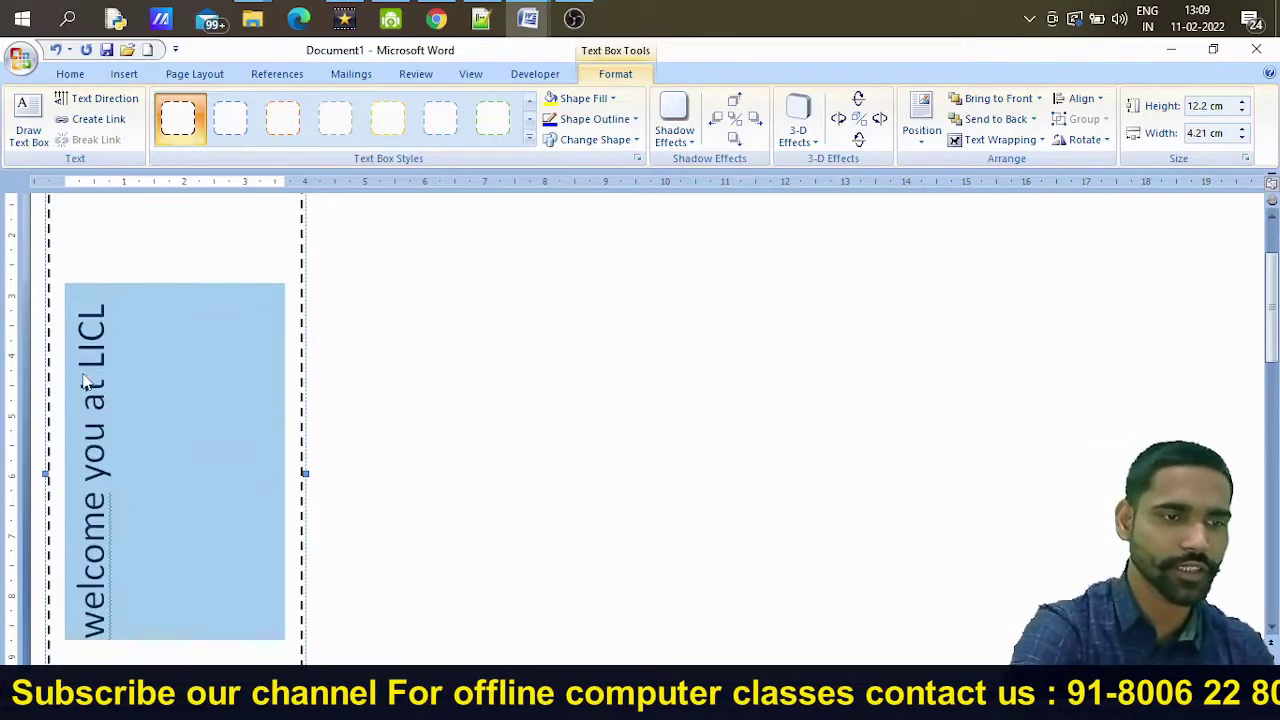
{"action": "key", "text": "ctrl+bracketright"}
{"action": "left_click", "coordinate": [147, 514]}
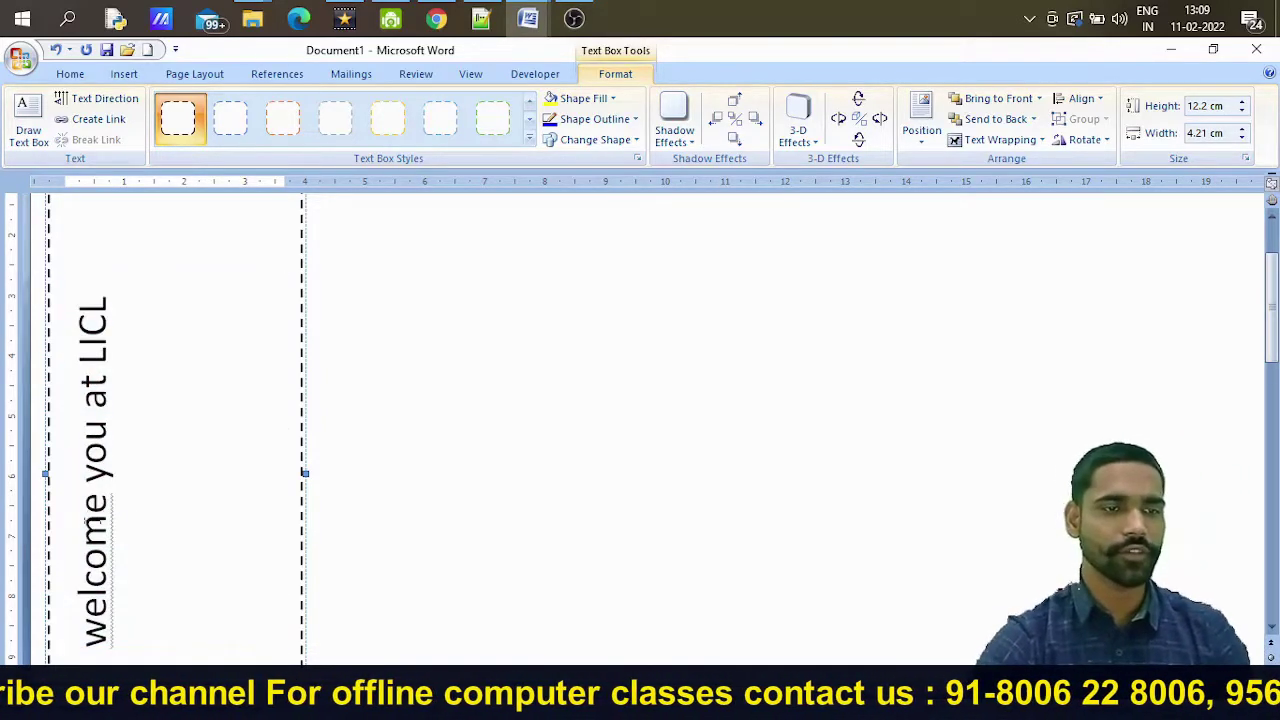
{"action": "right_click", "coordinate": [95, 523]}
{"action": "left_click", "coordinate": [280, 507]}
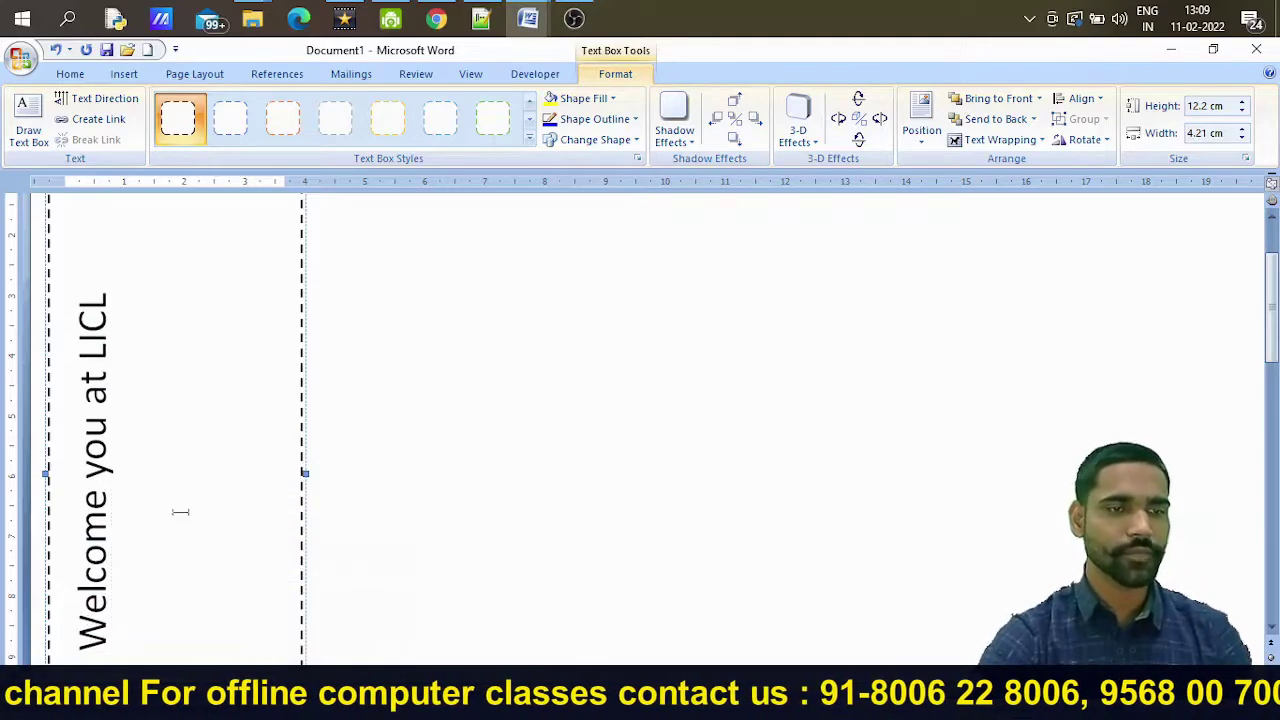
Narrow the vertical text box to 1.42 cm wide.
{"action": "scroll", "coordinate": [180, 511], "scroll_direction": "up", "scroll_amount": 2}
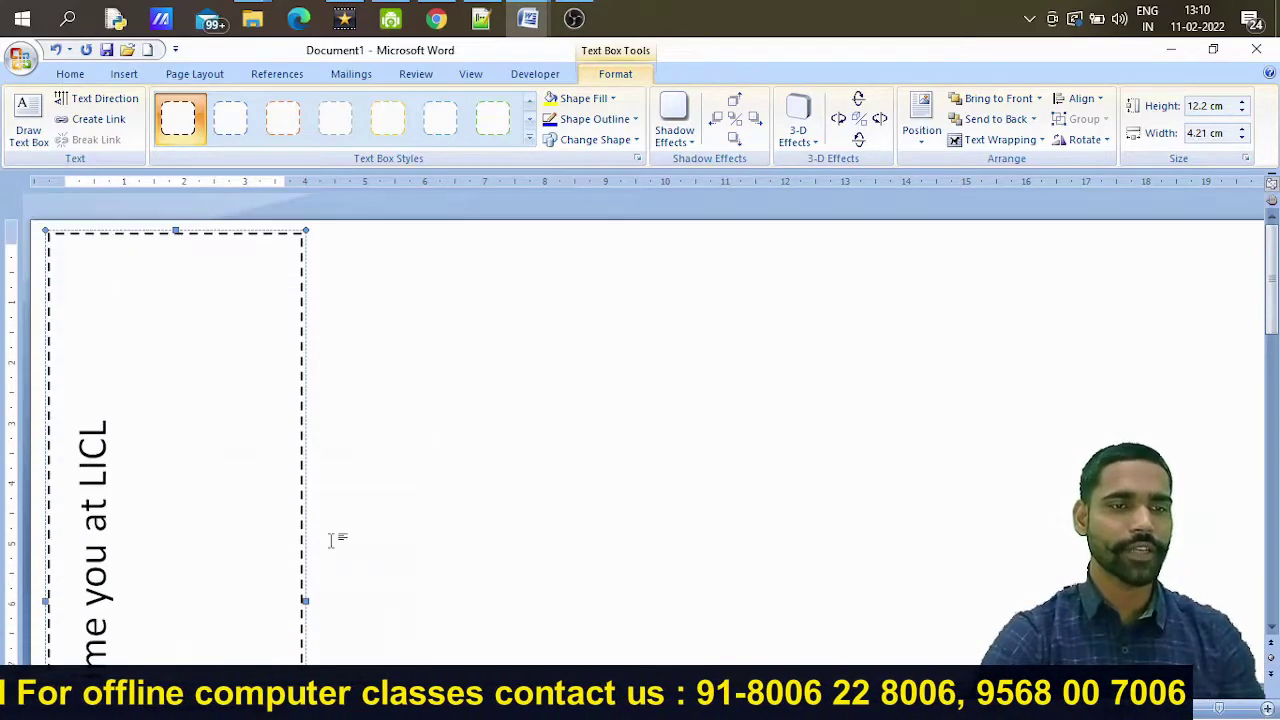
{"action": "scroll", "coordinate": [331, 540], "scroll_direction": "down", "scroll_amount": 3}
{"action": "left_click_drag", "start_coordinate": [305, 450], "coordinate": [303, 450]}
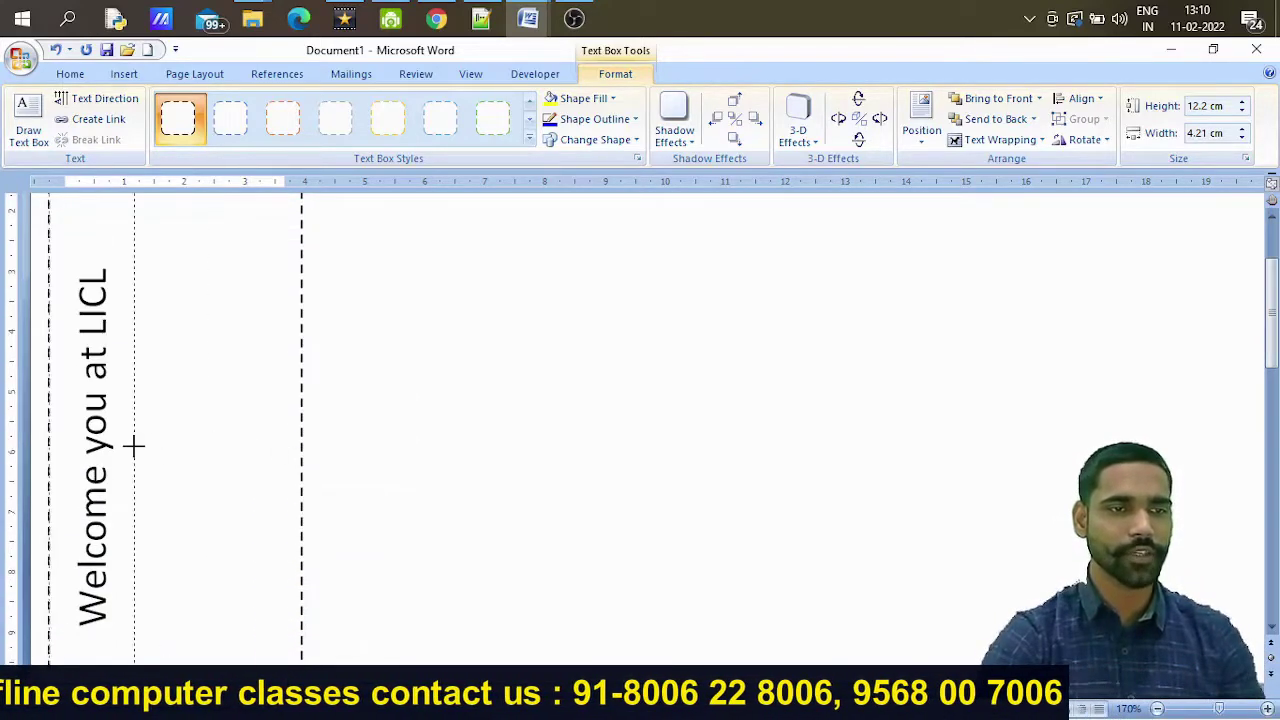
{"action": "left_click_drag", "start_coordinate": [133, 446], "coordinate": [133, 446]}
Apply a grey gradient text box style to the narrow box.
{"action": "scroll", "coordinate": [71, 508], "scroll_direction": "down", "scroll_amount": 3}
{"action": "scroll", "coordinate": [71, 508], "scroll_direction": "up", "scroll_amount": 4}
{"action": "scroll", "coordinate": [72, 504], "scroll_direction": "down", "scroll_amount": 3}
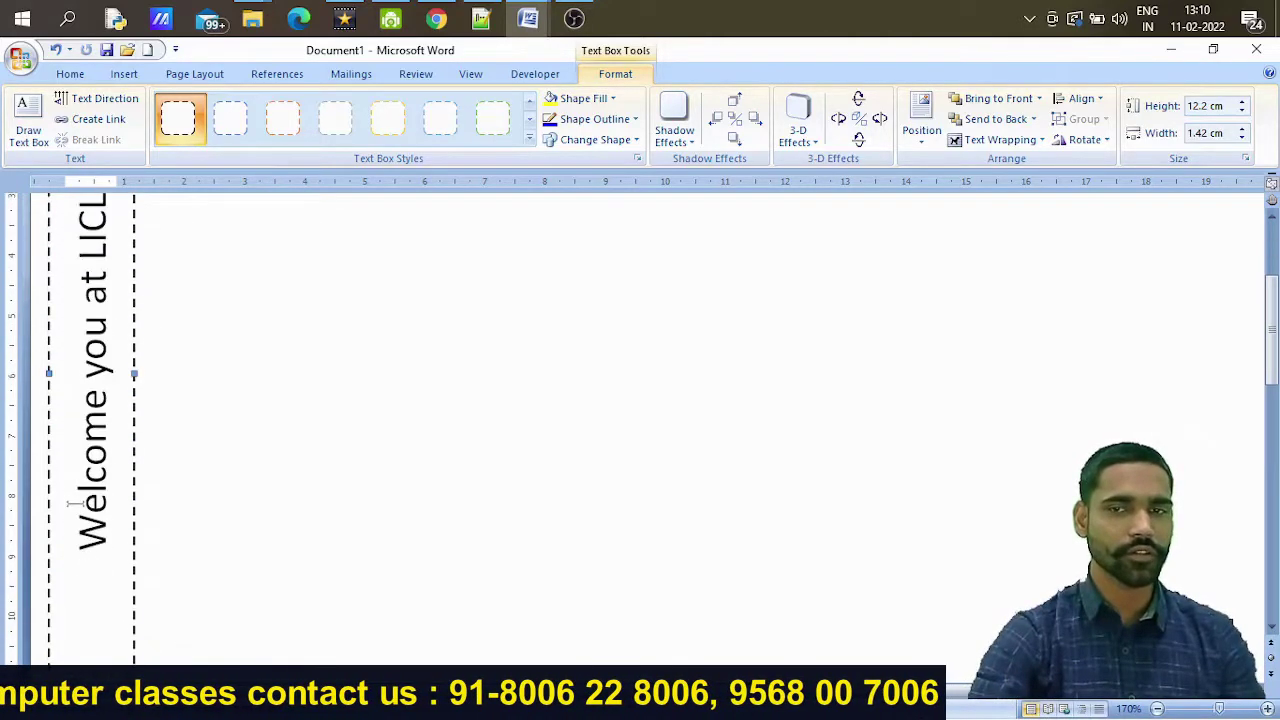
{"action": "scroll", "coordinate": [72, 504], "scroll_direction": "up", "scroll_amount": 3}
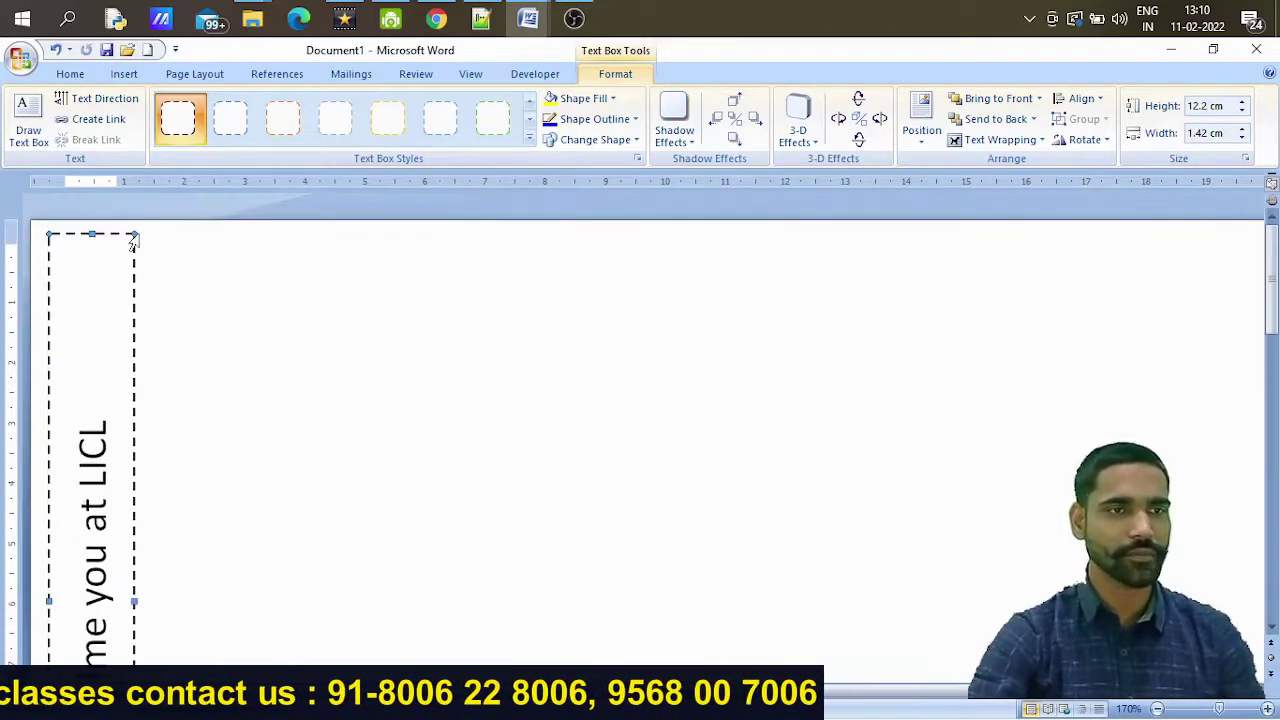
{"action": "left_click", "coordinate": [530, 141]}
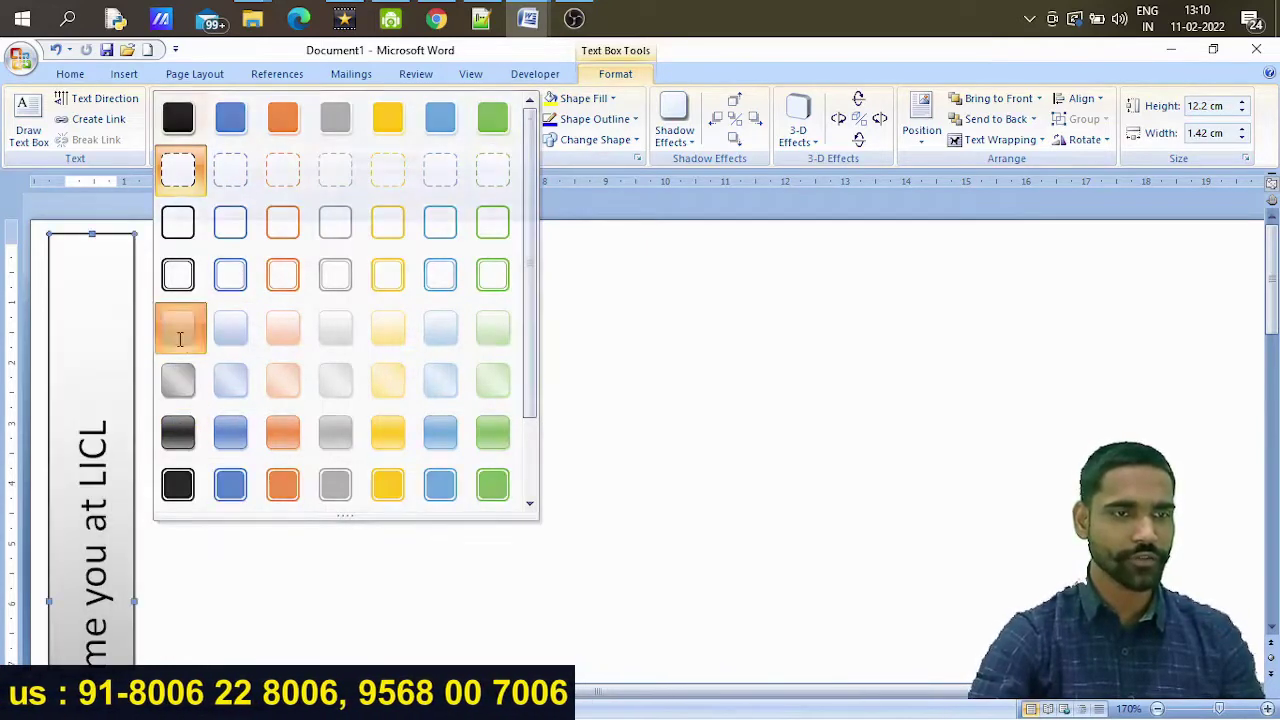
{"action": "left_click", "coordinate": [180, 339]}
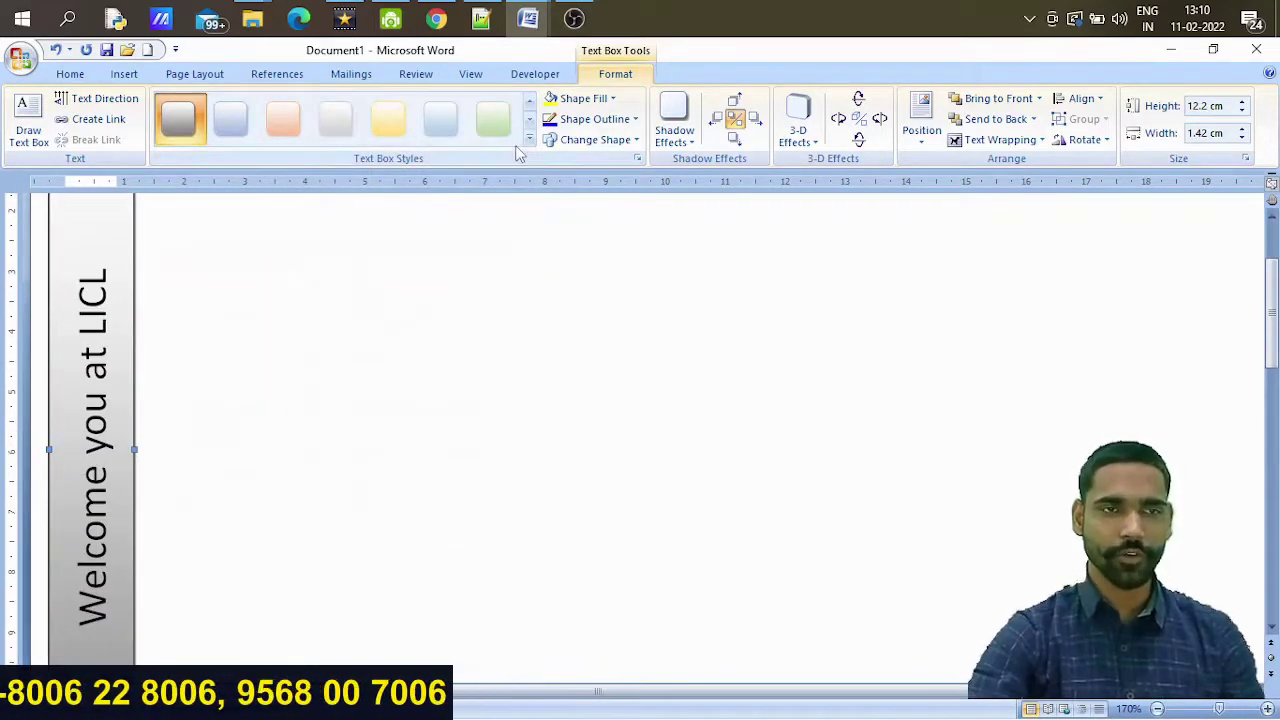
{"action": "left_click", "coordinate": [124, 74]}
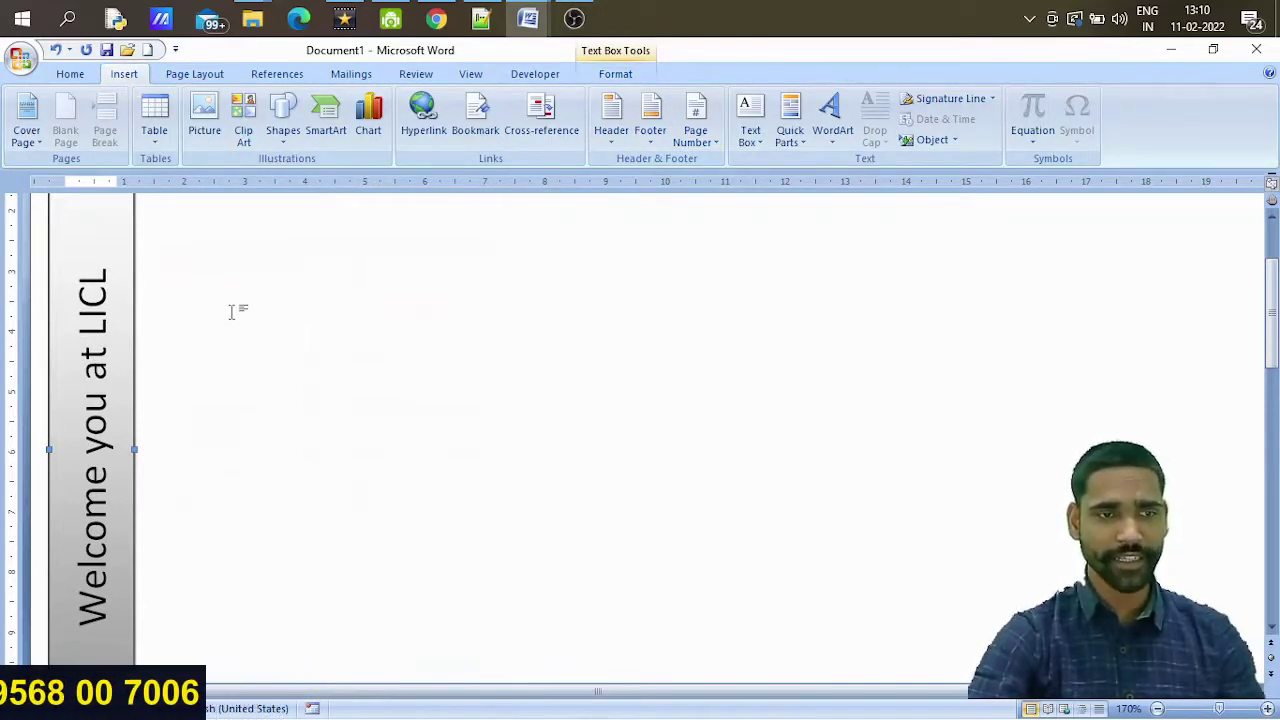
Draw a wide text box about 15.21 × 4.64 cm beside the vertical greeting.
{"action": "scroll", "coordinate": [231, 312], "scroll_direction": "up", "scroll_amount": 3}
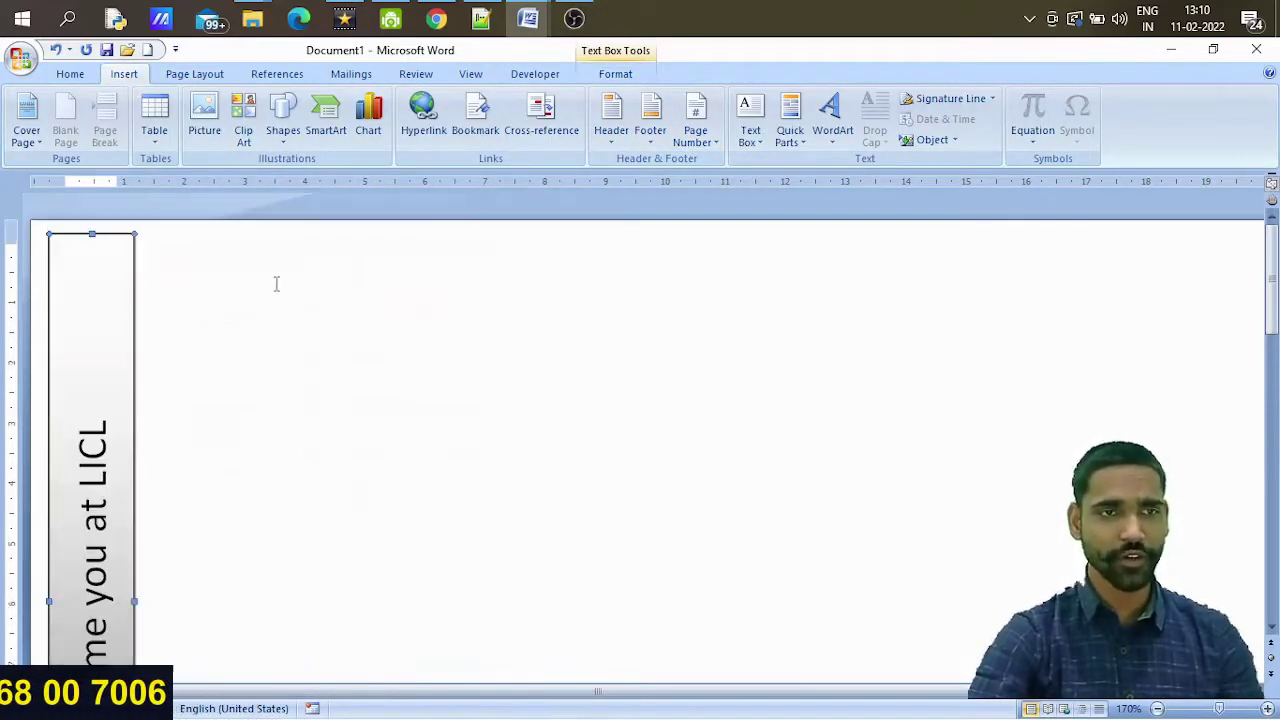
{"action": "left_click", "coordinate": [748, 142]}
{"action": "left_click", "coordinate": [818, 164]}
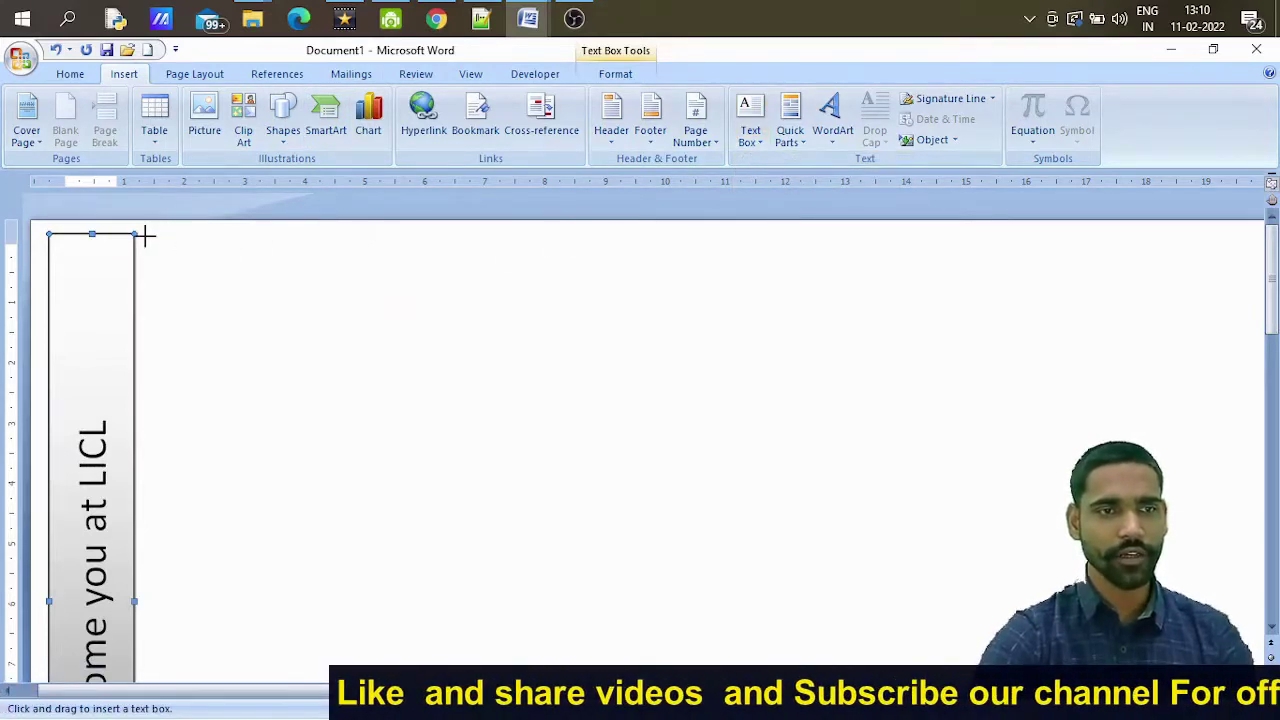
{"action": "mouse_move", "coordinate": [148, 233]}
{"action": "left_mouse_down"}
{"action": "mouse_move", "coordinate": [1054, 291]}
{"action": "mouse_move", "coordinate": [1066, 342]}
{"action": "left_mouse_up"}
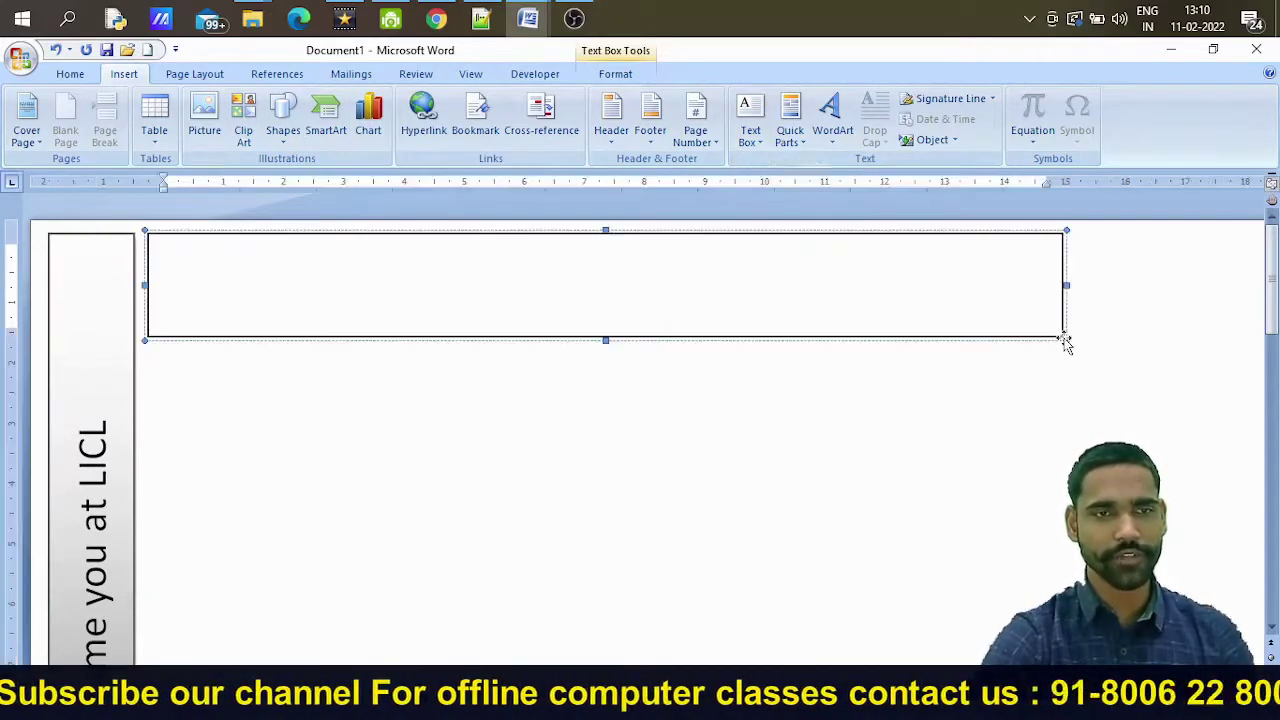
{"action": "left_click_drag", "start_coordinate": [605, 340], "coordinate": [606, 511]}
Give the new text box the orange outline text box style.
{"action": "scroll", "coordinate": [559, 374], "scroll_direction": "down", "scroll_amount": 1}
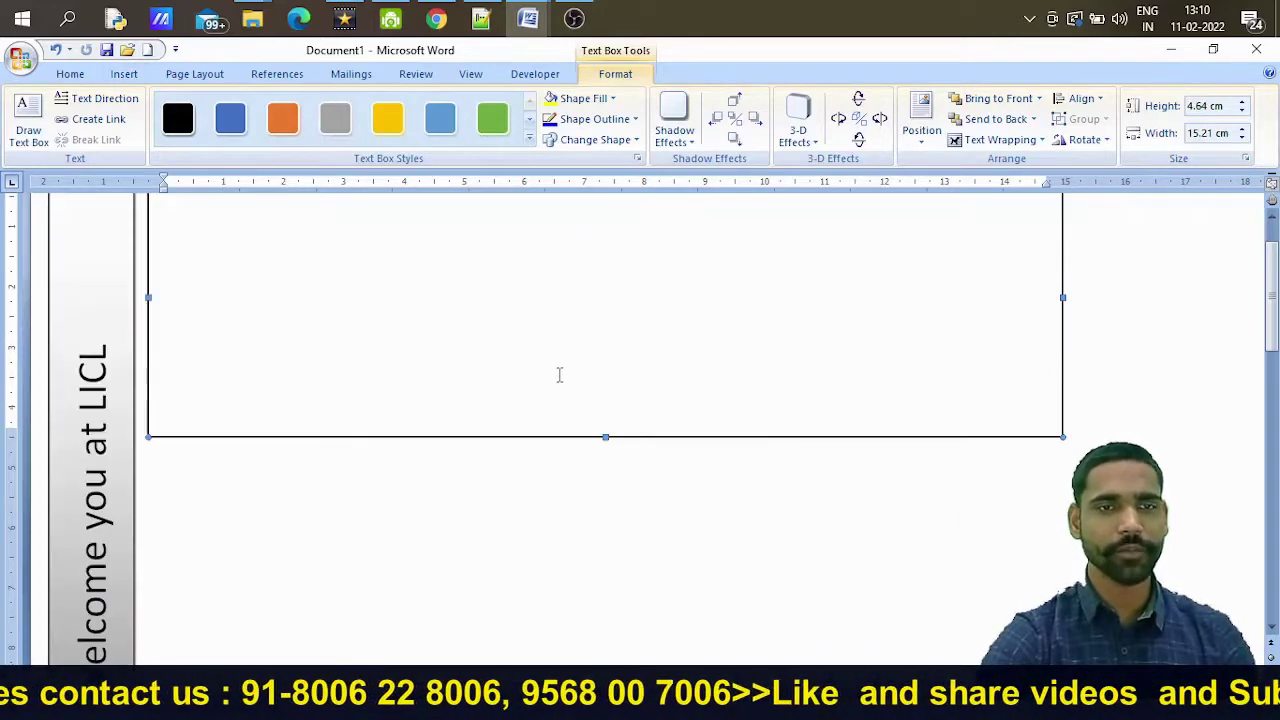
{"action": "left_click", "coordinate": [529, 140]}
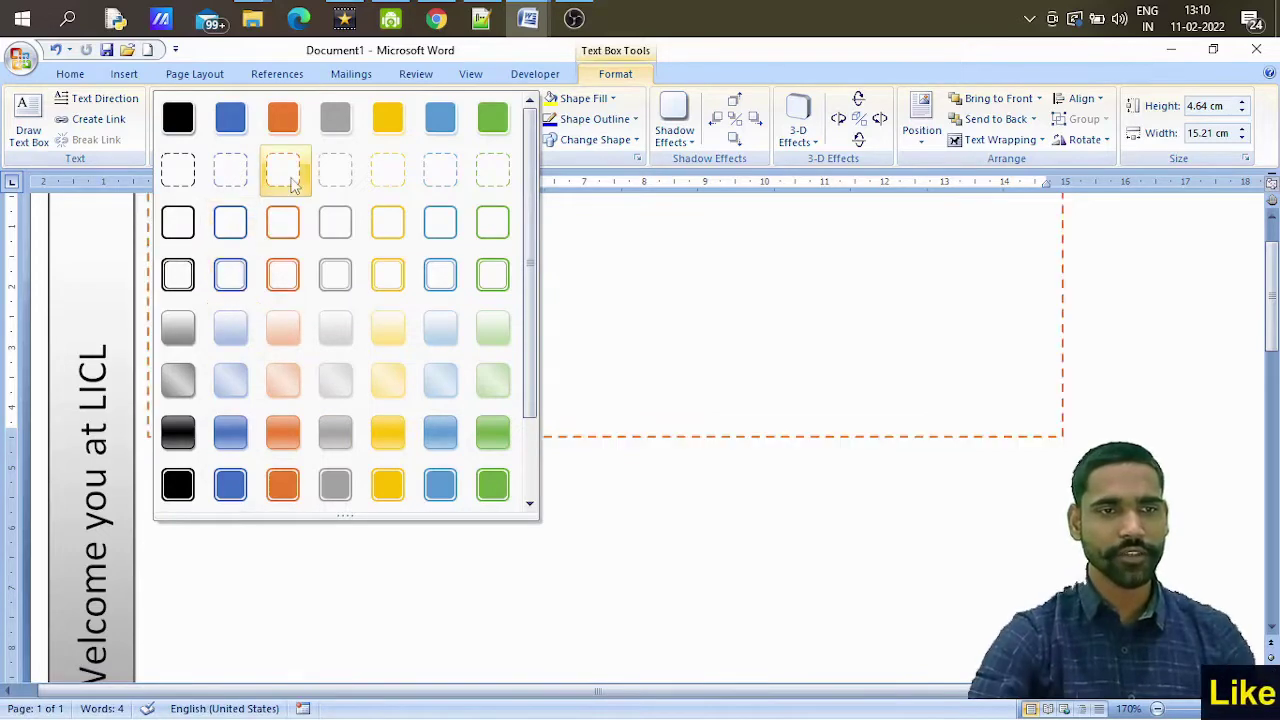
{"action": "left_click", "coordinate": [281, 222]}
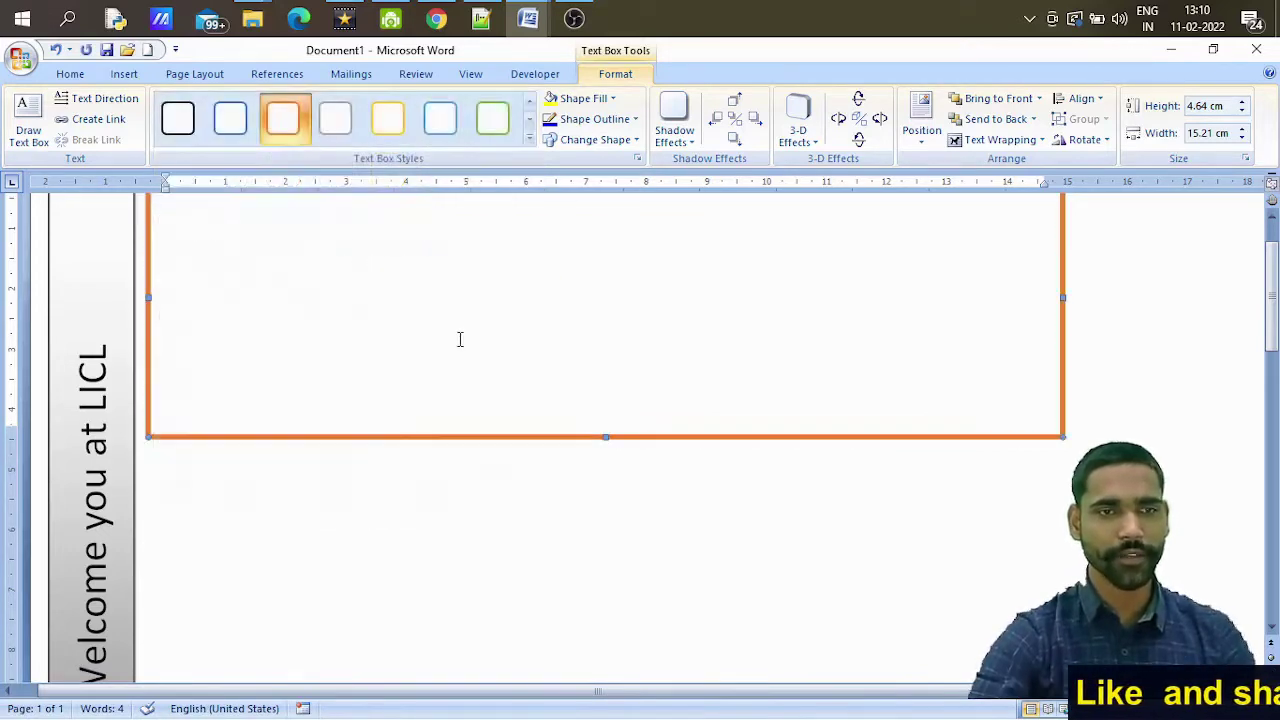
{"action": "scroll", "coordinate": [460, 340], "scroll_direction": "down", "scroll_amount": 5}
{"action": "scroll", "coordinate": [457, 337], "scroll_direction": "up", "scroll_amount": 5}
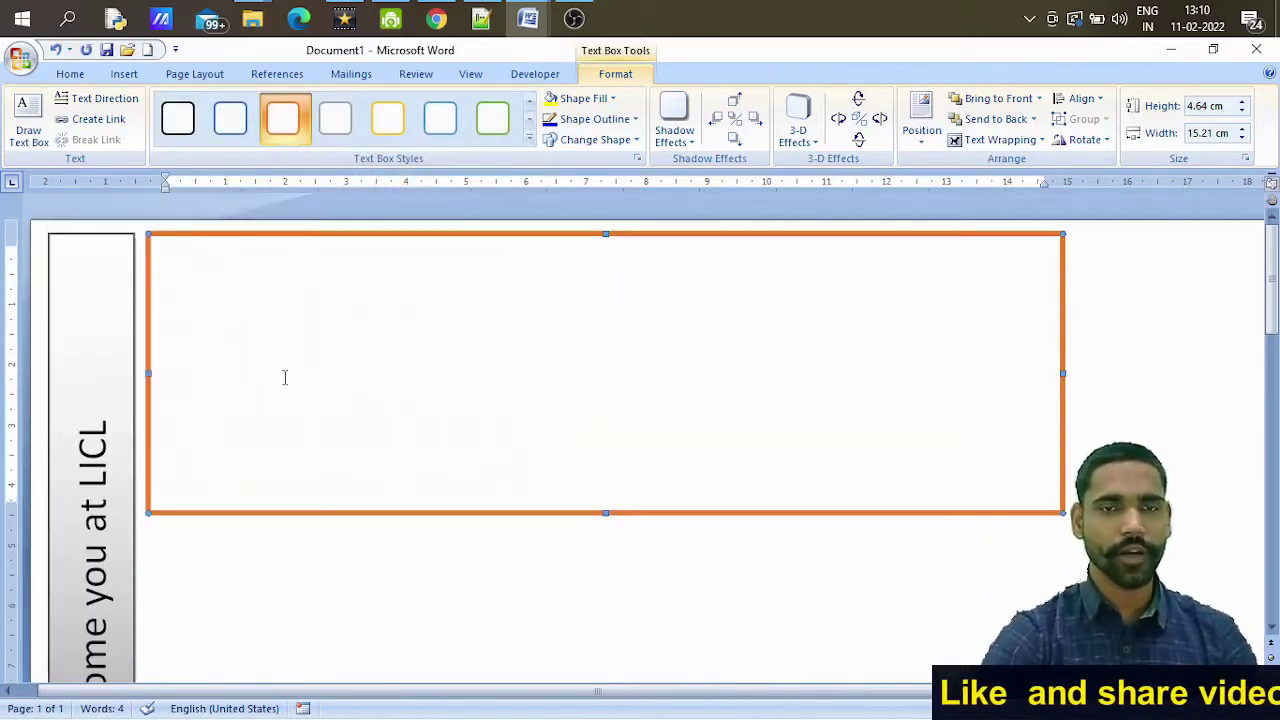
{"action": "left_click", "coordinate": [124, 74]}
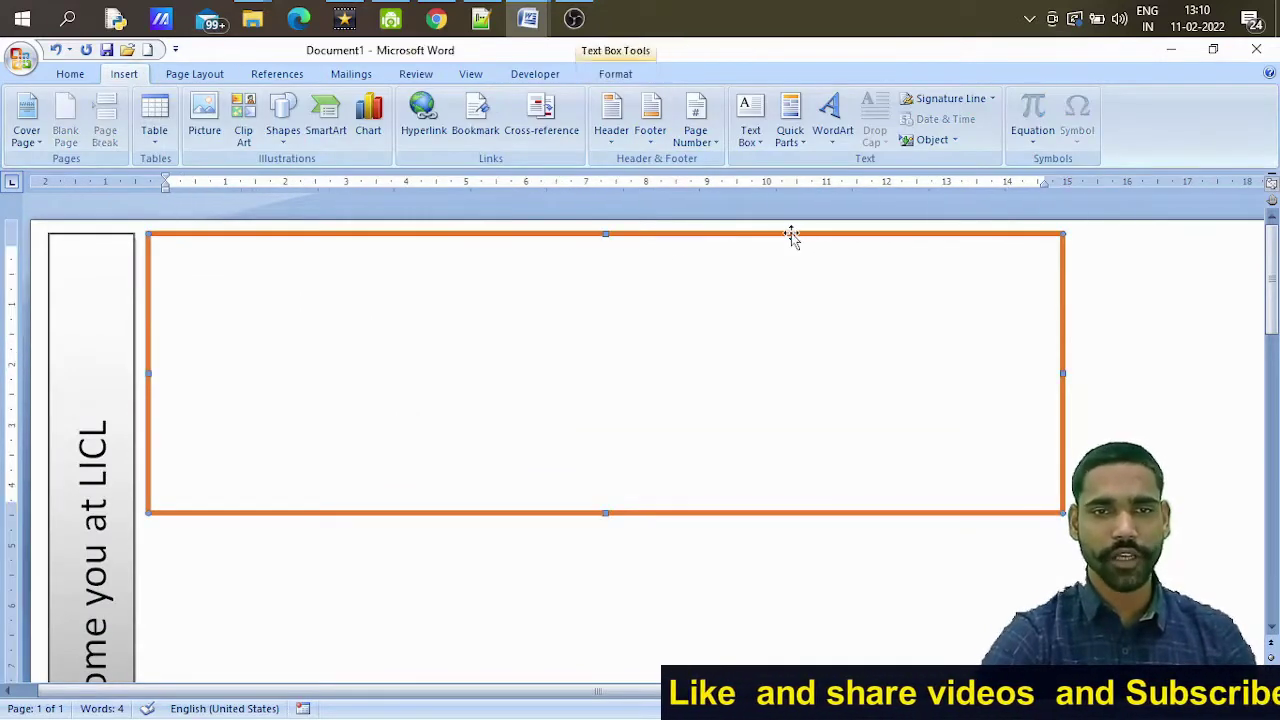
Delete the orange-outlined text box and the vertical greeting text box.
{"action": "key", "text": "Delete"}
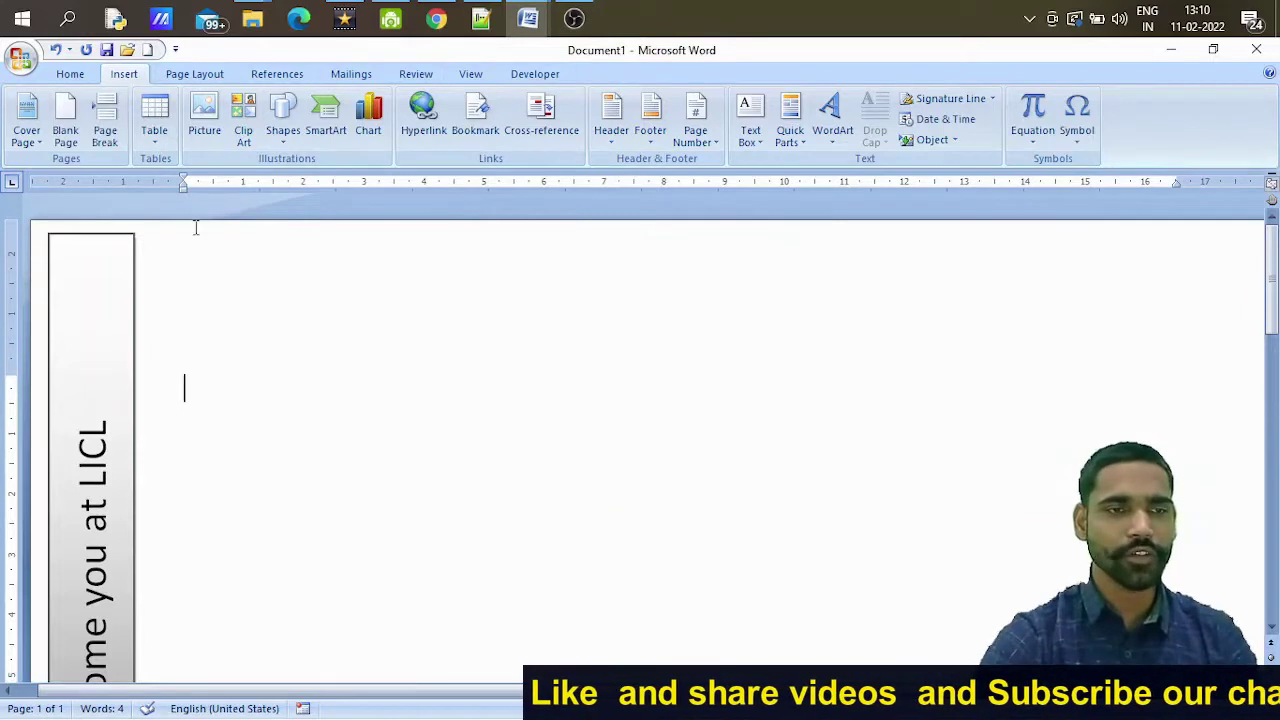
{"action": "left_click", "coordinate": [127, 237]}
{"action": "key", "text": "Delete"}
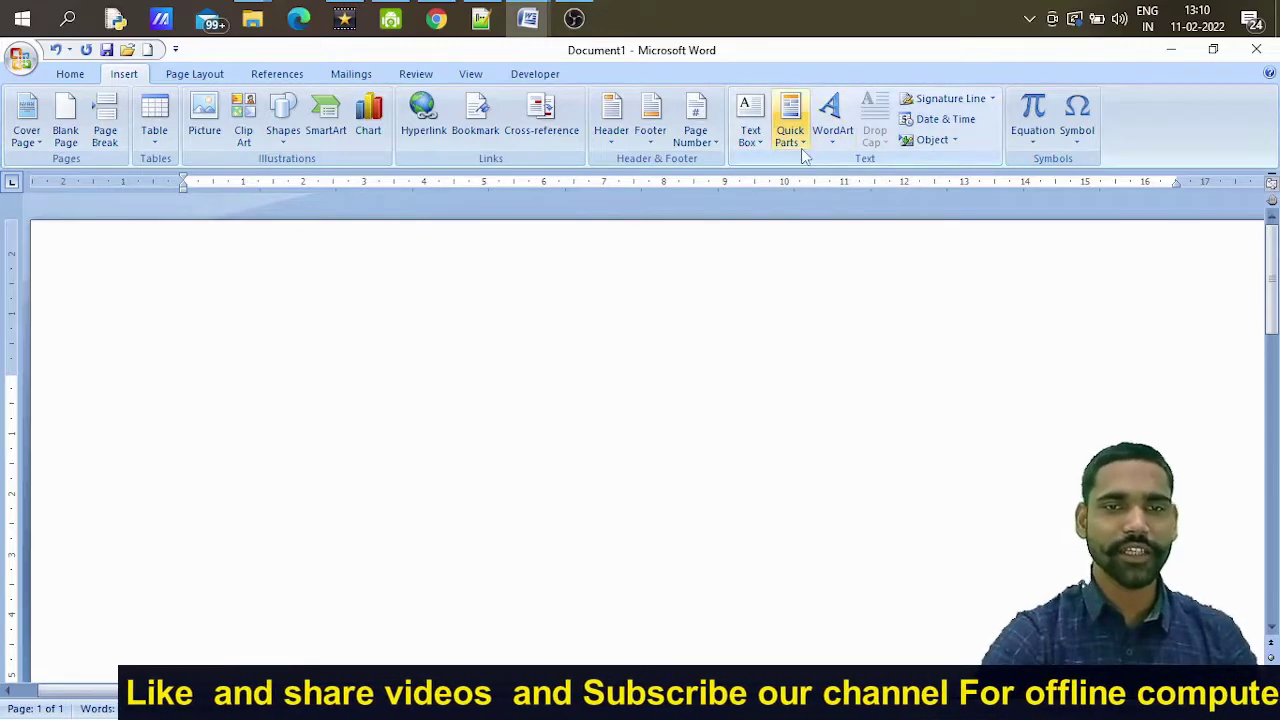
Insert a Blank header with the [Type text] placeholder and return to the body.
{"action": "left_click", "coordinate": [36, 150]}
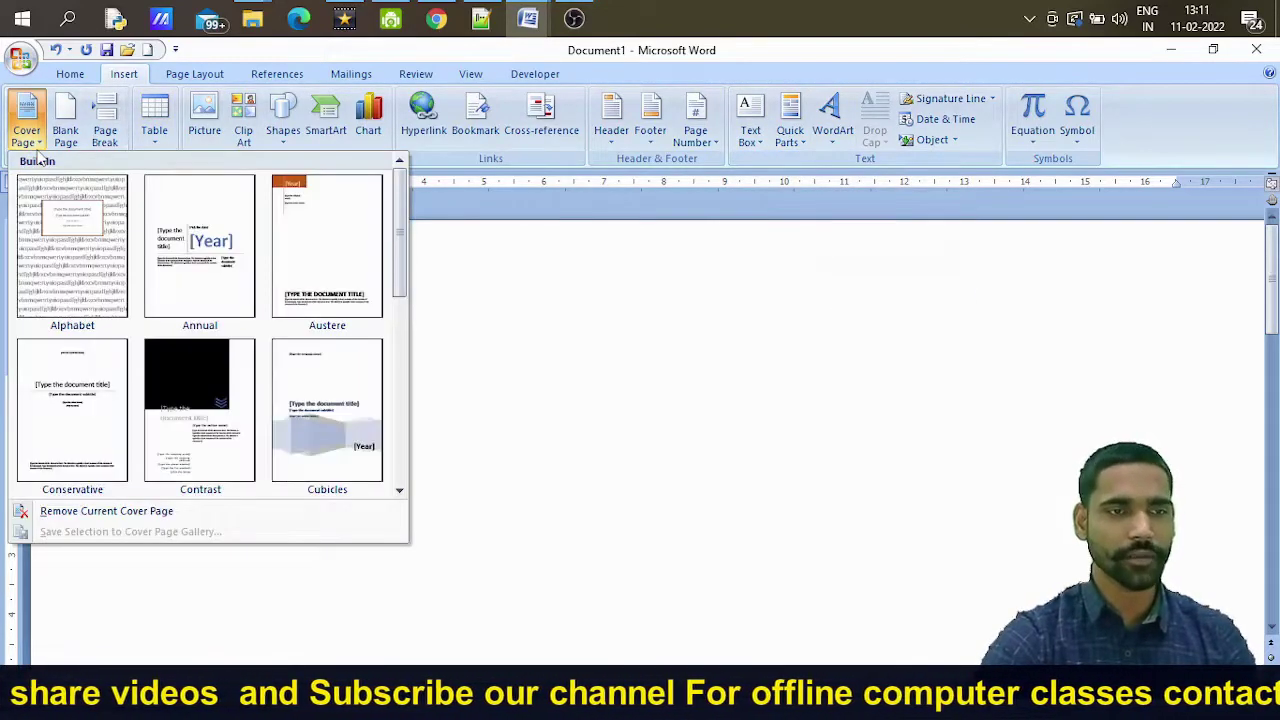
{"action": "left_click", "coordinate": [563, 277]}
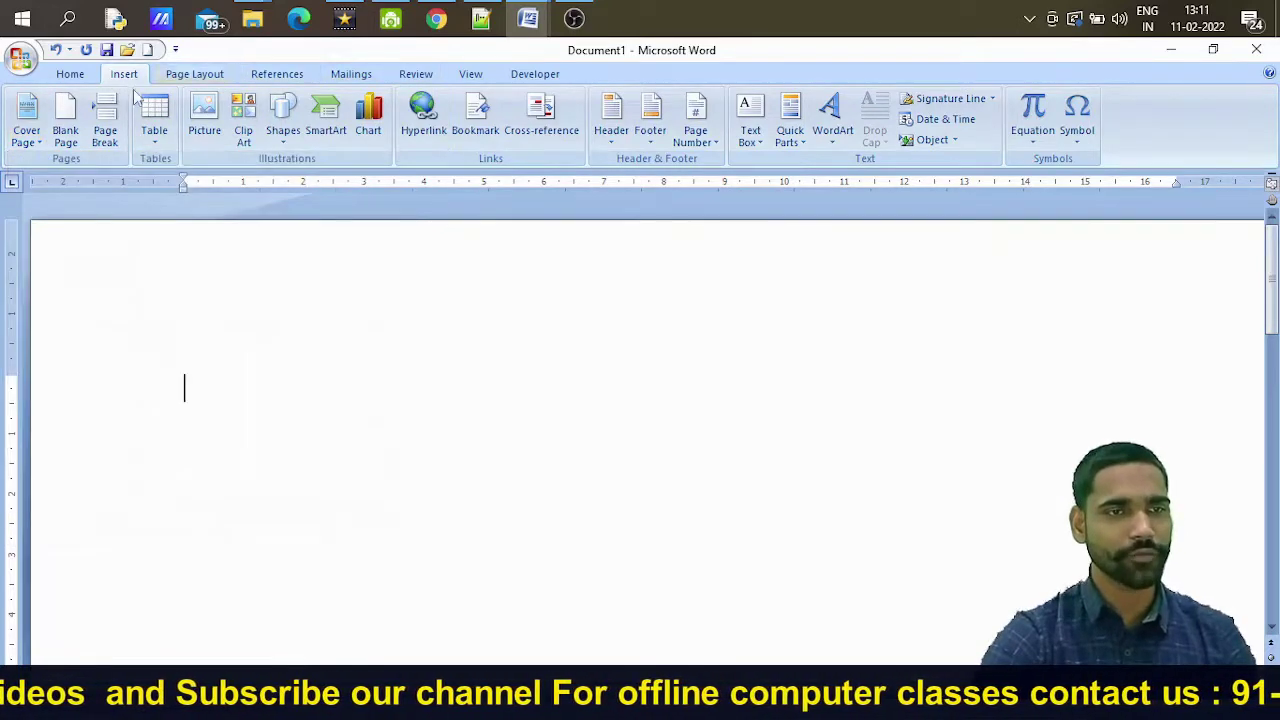
{"action": "left_click", "coordinate": [611, 115]}
{"action": "left_click", "coordinate": [760, 240]}
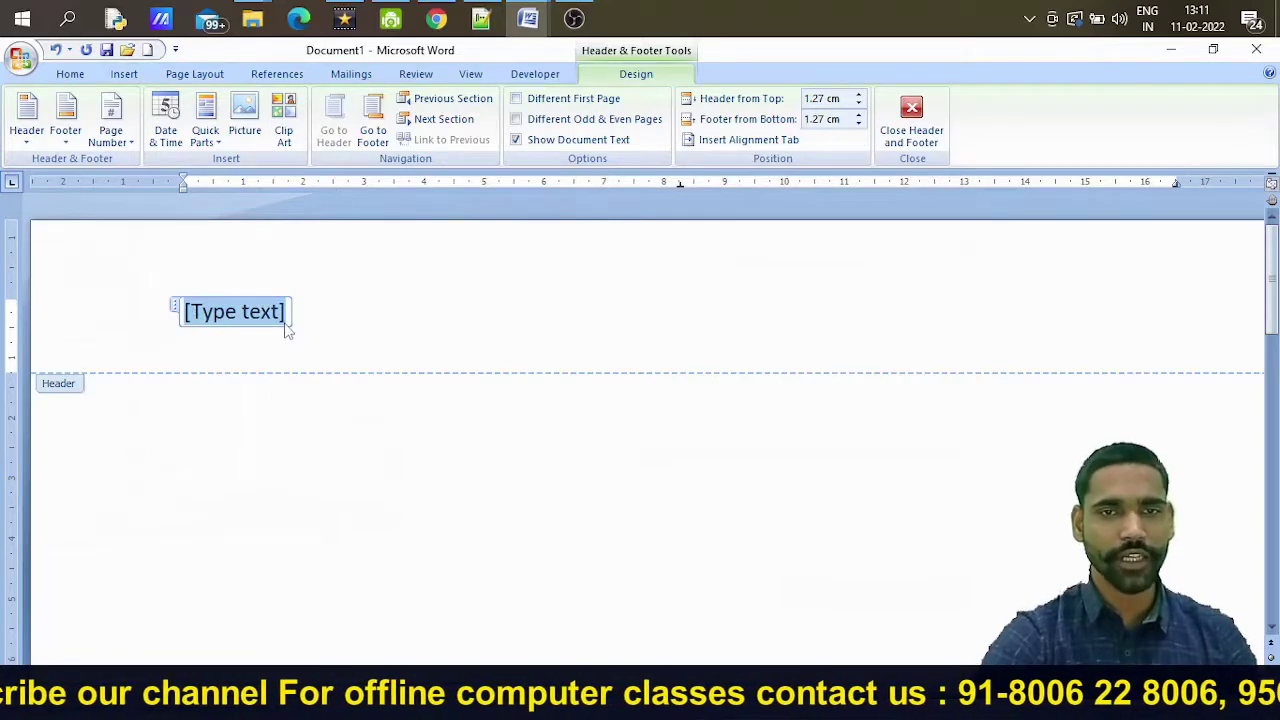
{"action": "left_click", "coordinate": [910, 120]}
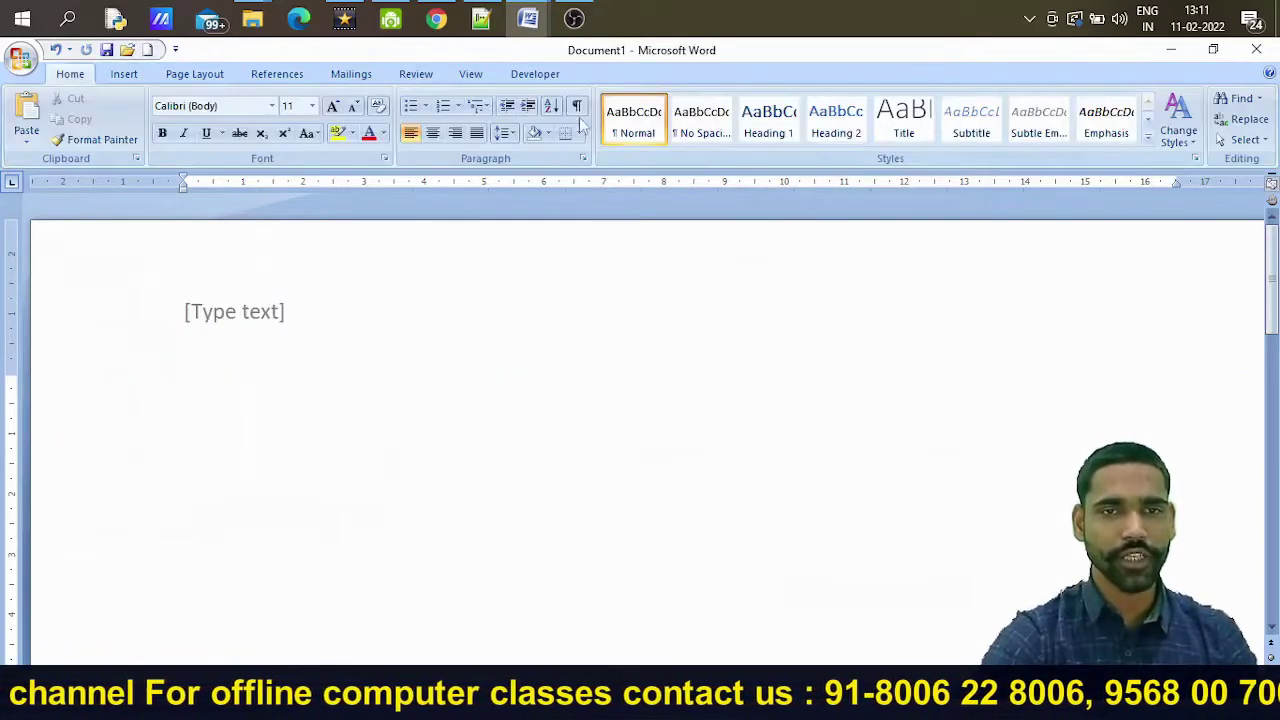
{"action": "left_click", "coordinate": [124, 74]}
Insert an Author field formatted with First capital via Quick Parts.
{"action": "left_click", "coordinate": [790, 138]}
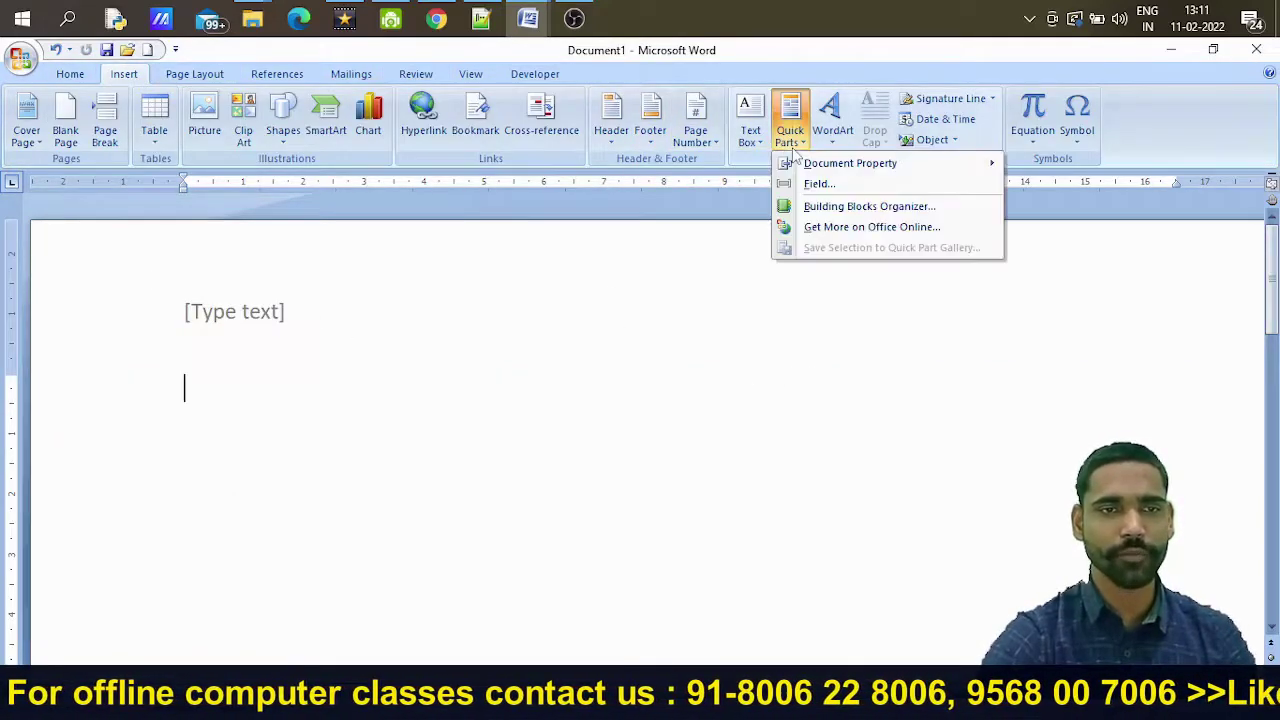
{"action": "left_click", "coordinate": [851, 186]}
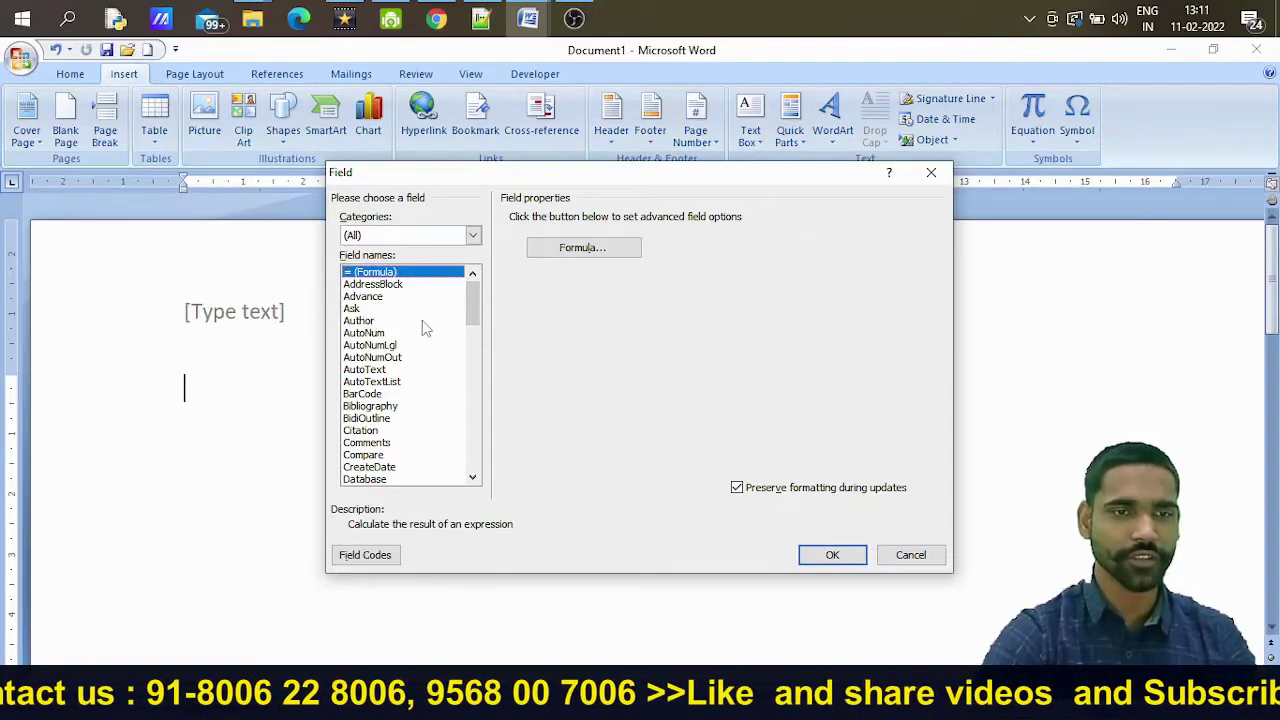
{"action": "left_click", "coordinate": [370, 297]}
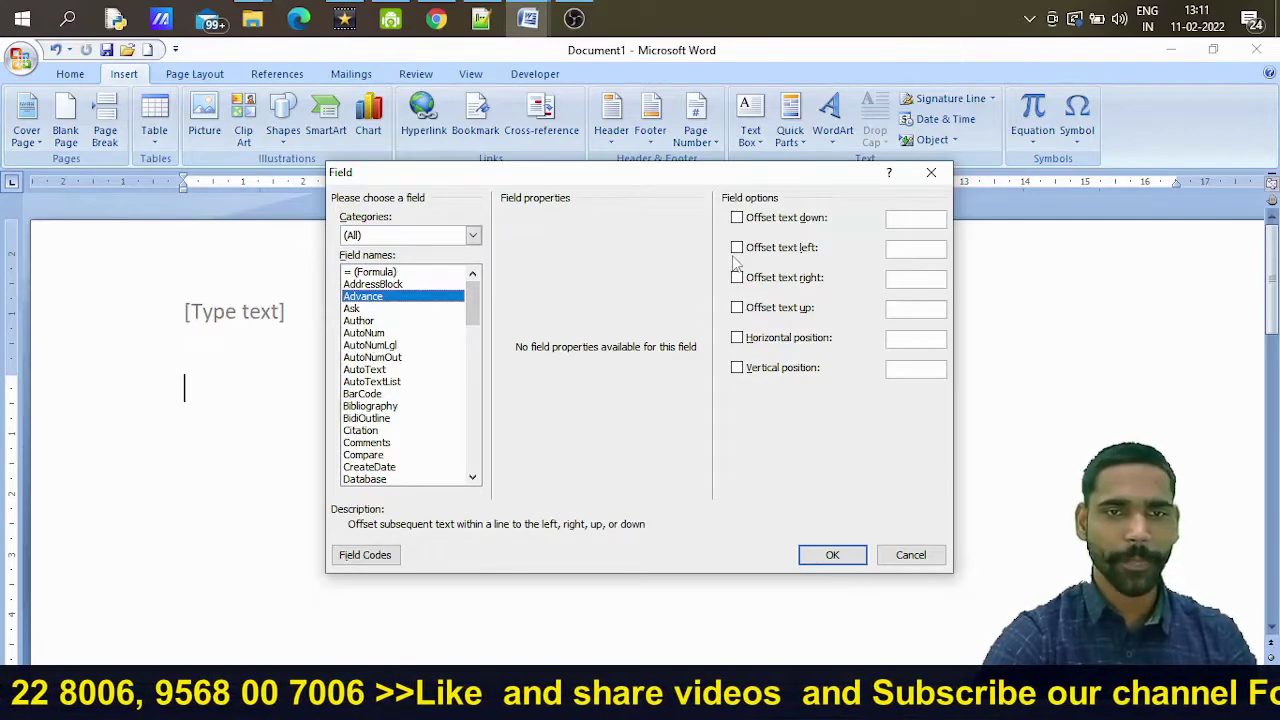
{"action": "left_click", "coordinate": [376, 321]}
{"action": "left_click", "coordinate": [557, 286]}
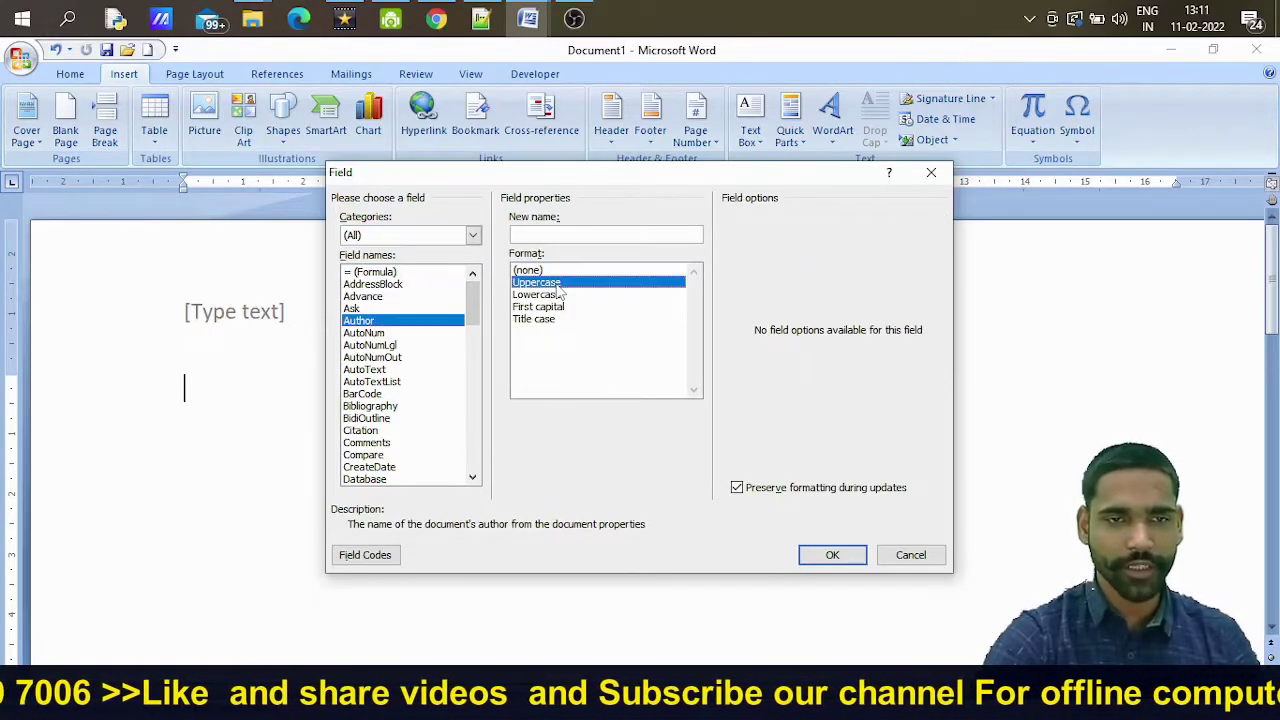
{"action": "left_click", "coordinate": [555, 308]}
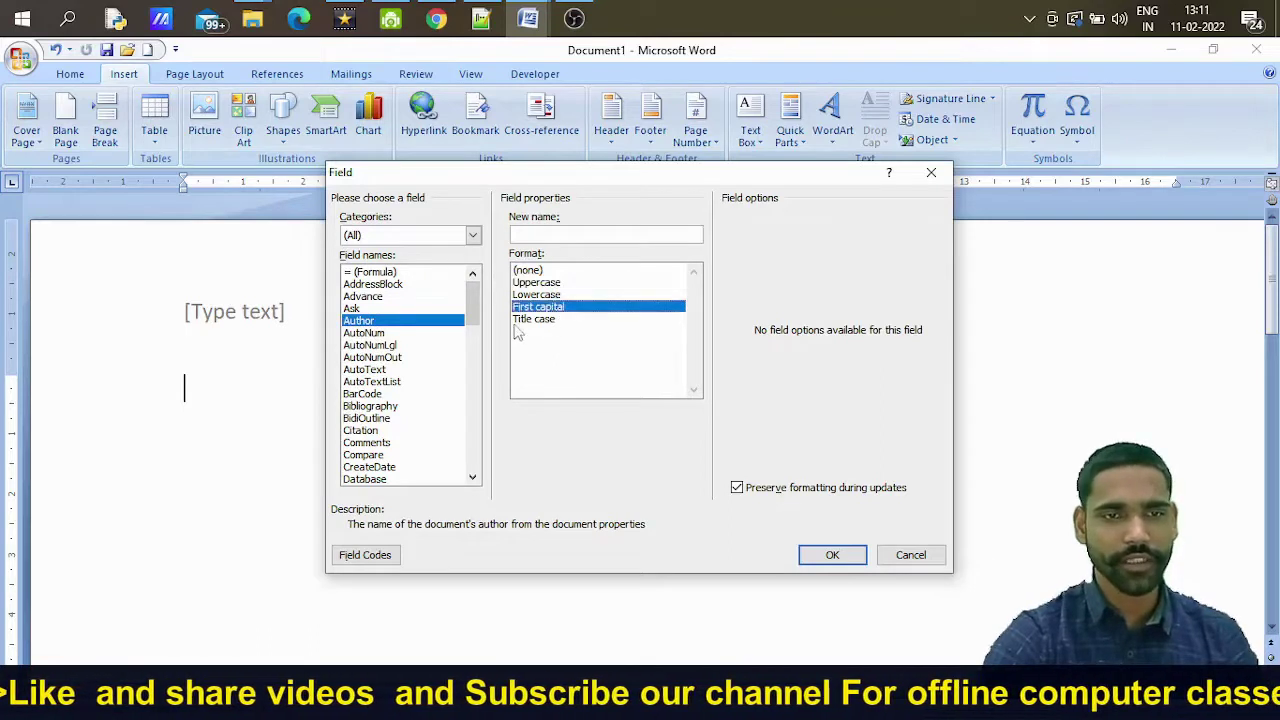
{"action": "left_click", "coordinate": [818, 556]}
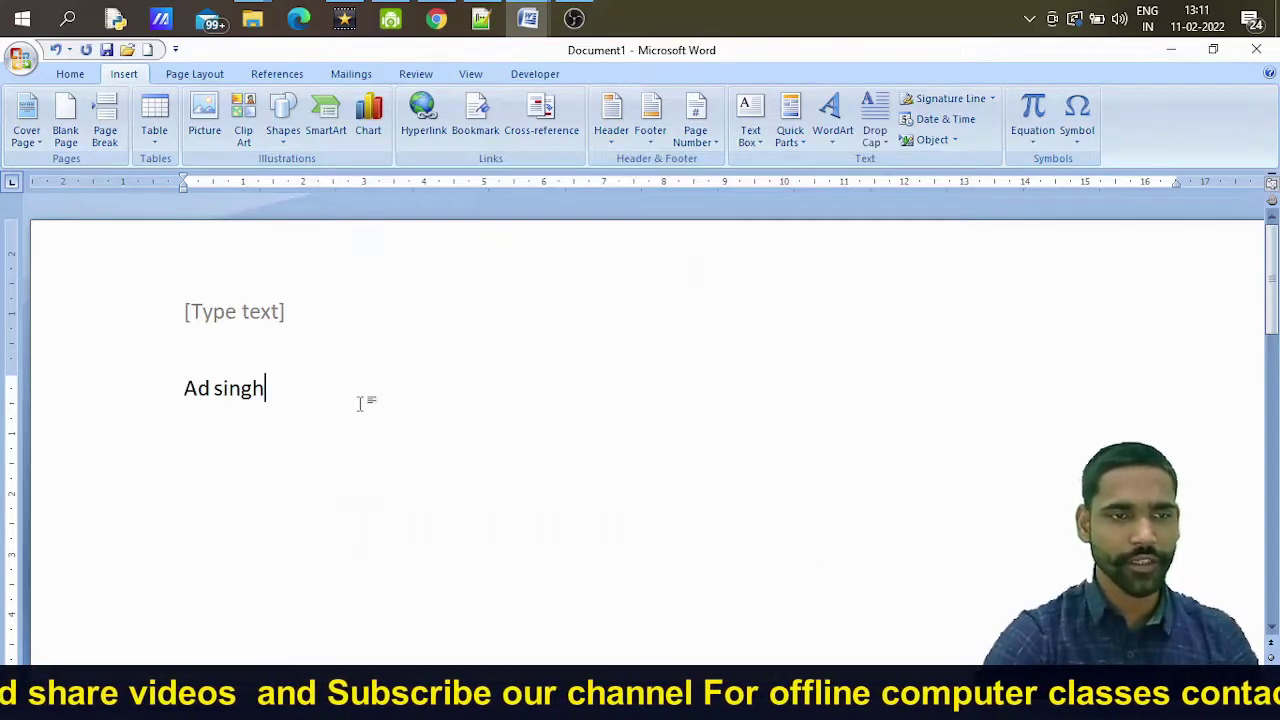
Delete the inserted author name text from the body.
{"action": "left_click", "coordinate": [215, 390]}
{"action": "left_click", "coordinate": [265, 390]}
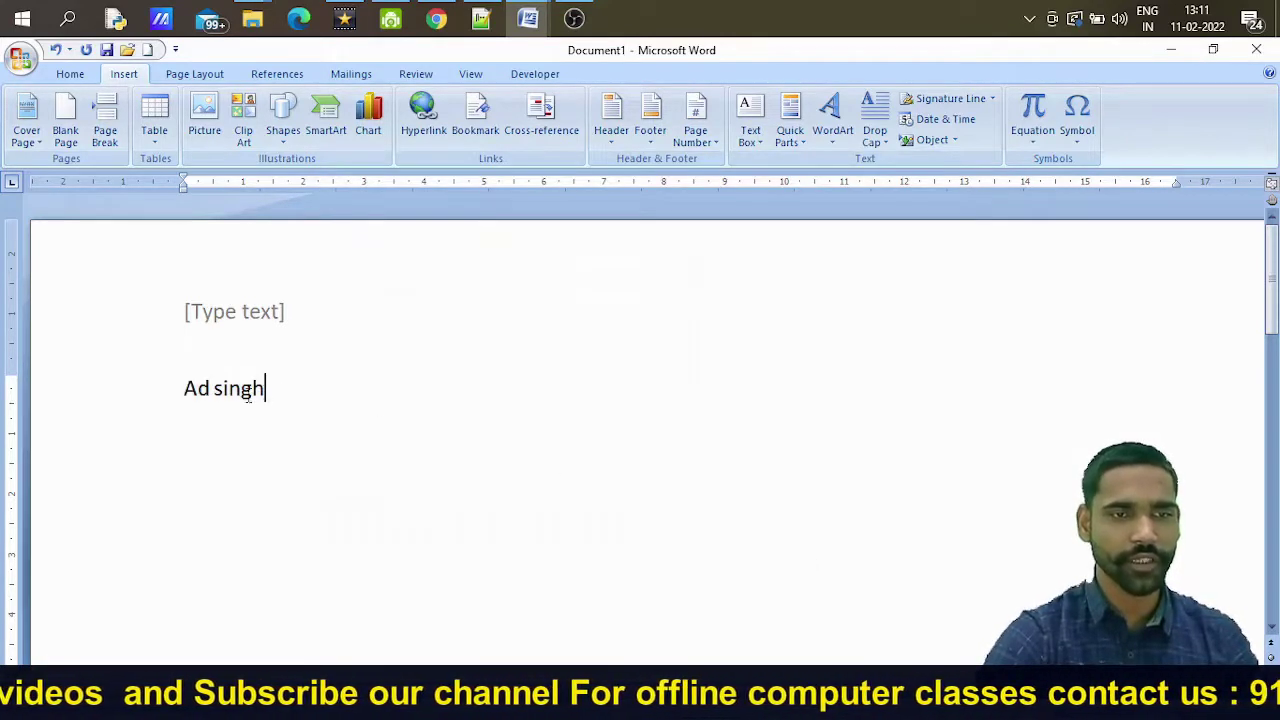
{"action": "left_click_drag", "start_coordinate": [242, 388], "coordinate": [210, 388]}
{"action": "key", "text": "BackSpace"}
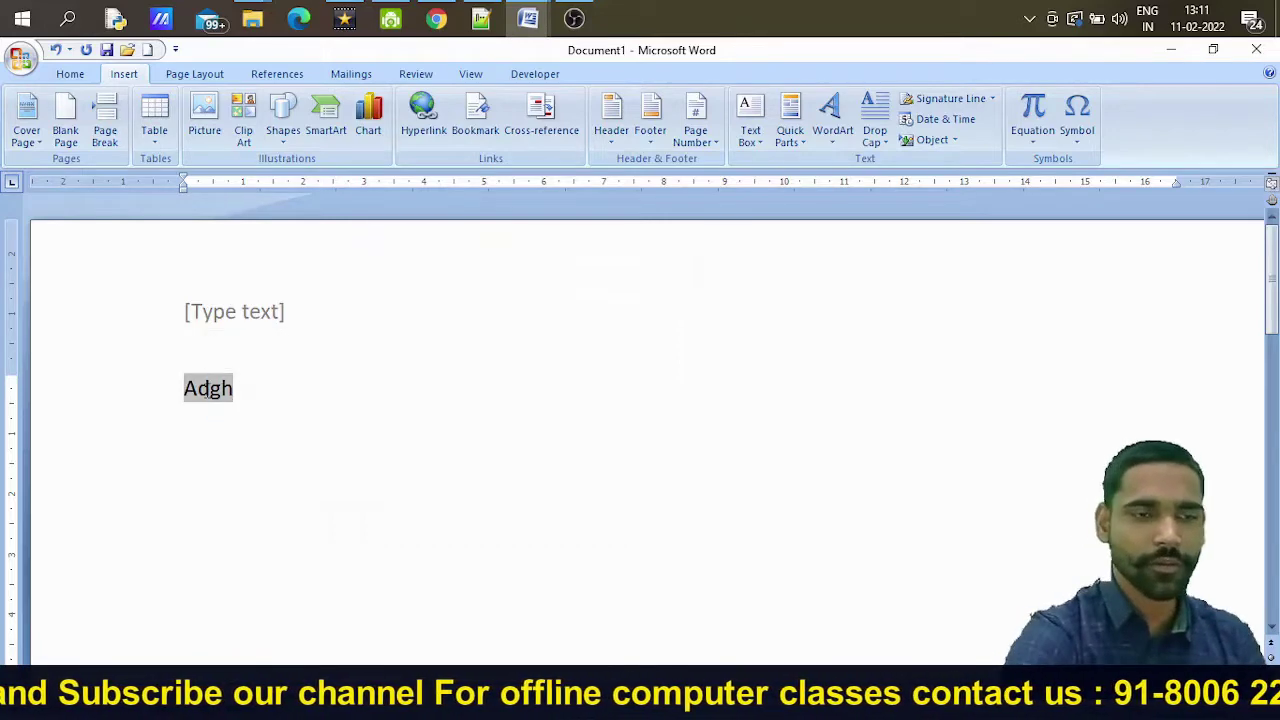
{"action": "double_click", "coordinate": [207, 395]}
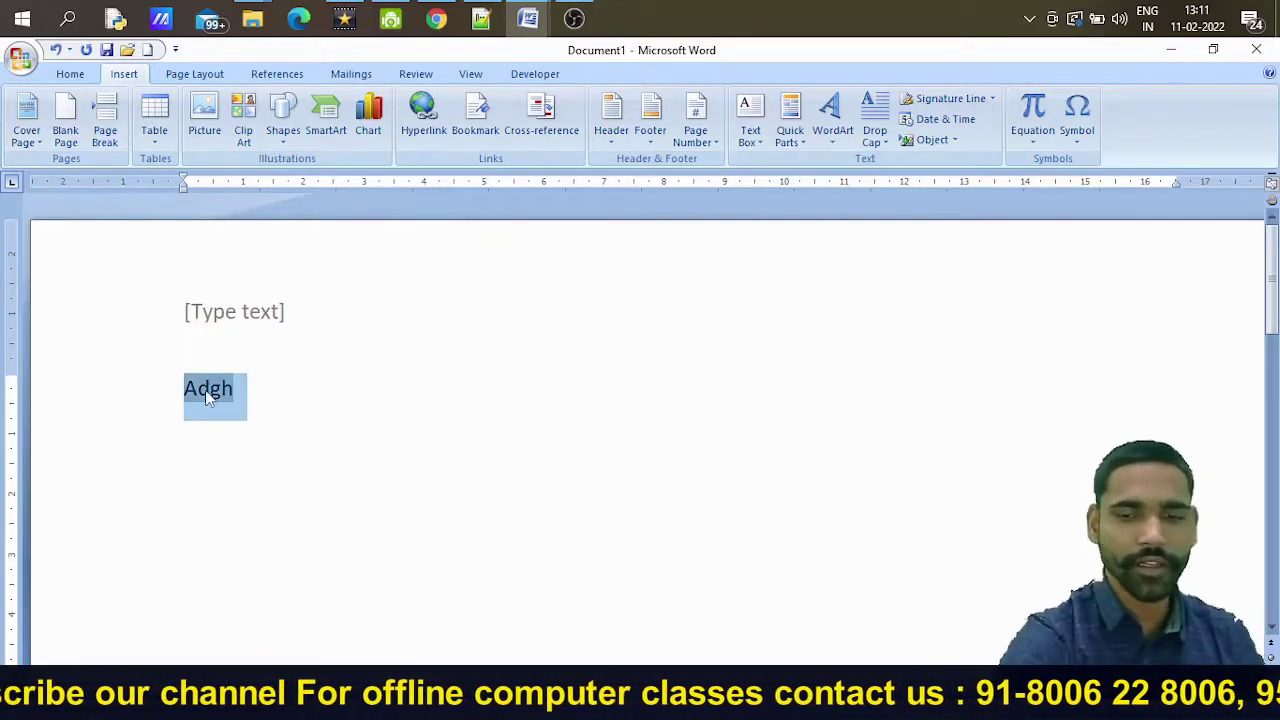
{"action": "key", "text": "BackSpace"}
In the Field dialog, browse the Document Automation and Equations and Formulas fields.
{"action": "left_click", "coordinate": [790, 132]}
{"action": "mouse_move", "coordinate": [850, 163]}
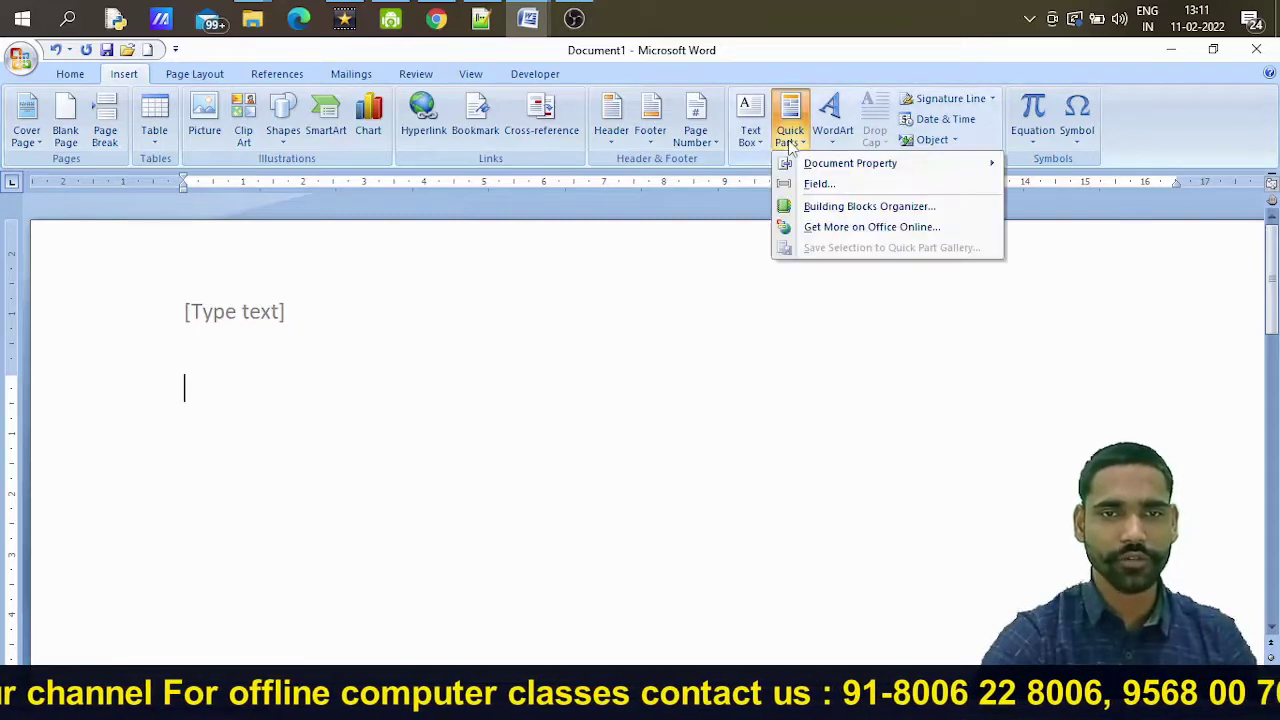
{"action": "left_click", "coordinate": [834, 182]}
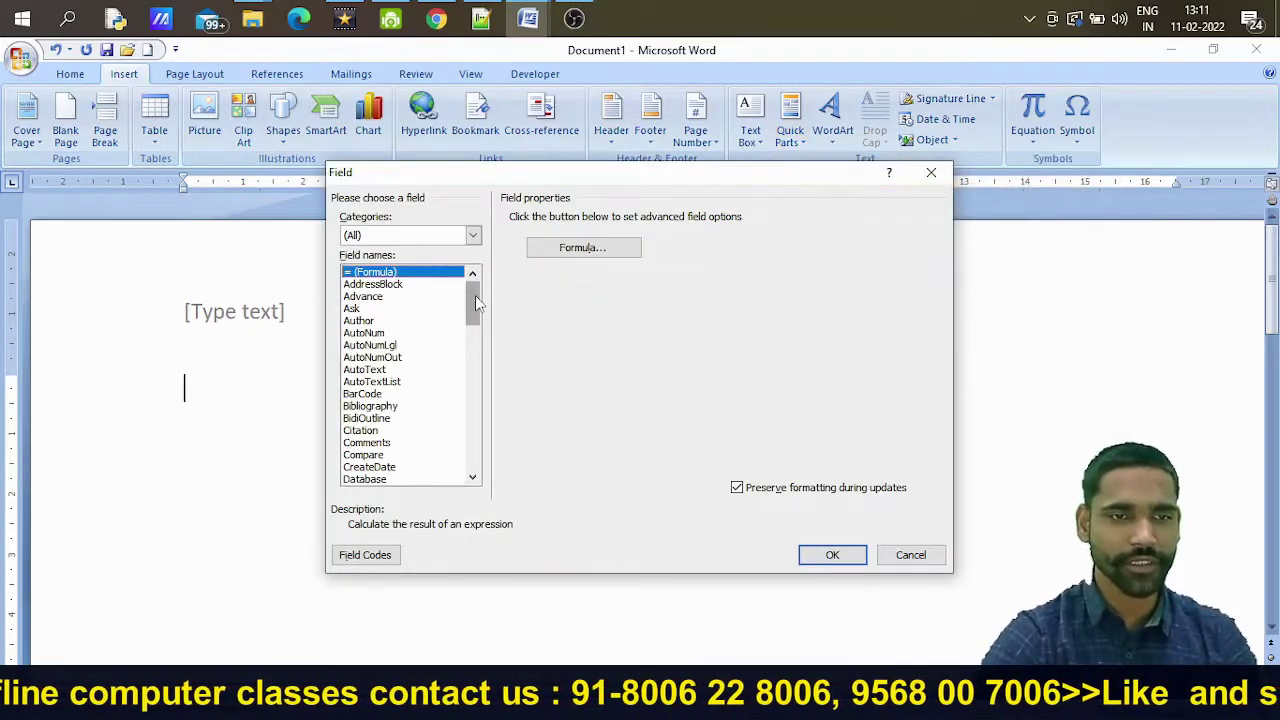
{"action": "left_click_drag", "start_coordinate": [475, 300], "coordinate": [471, 394]}
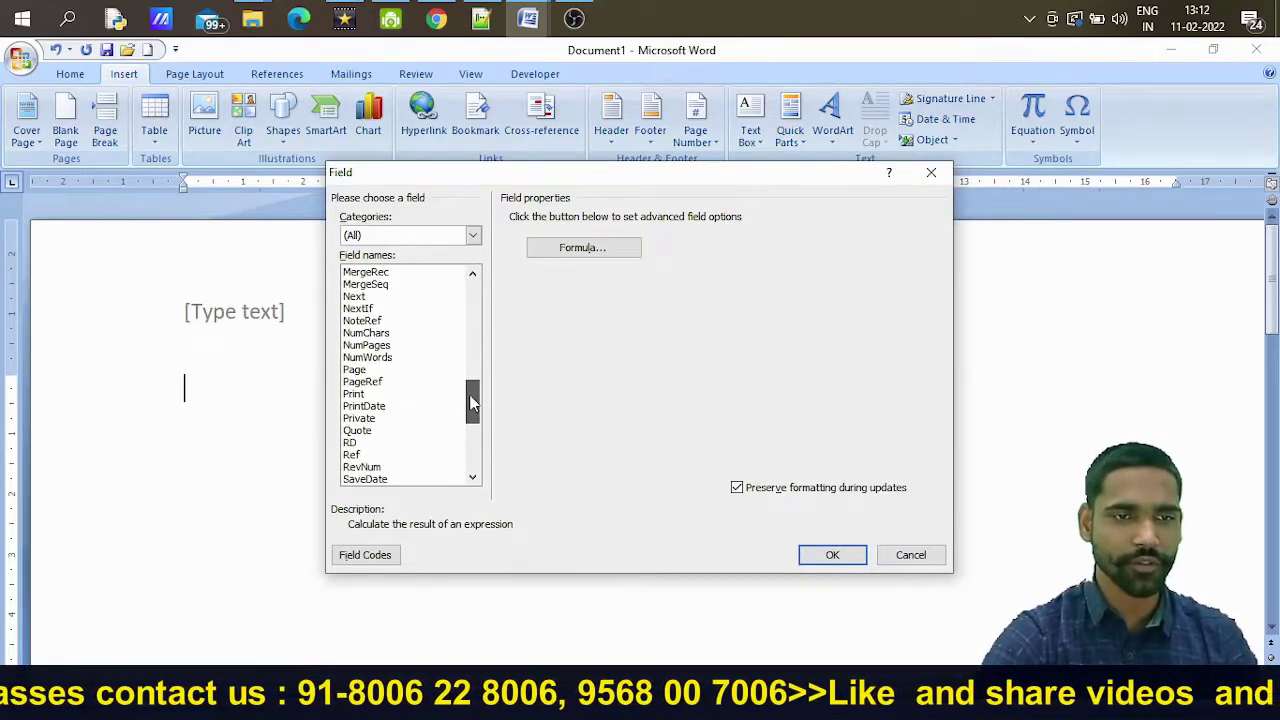
{"action": "left_click", "coordinate": [366, 372]}
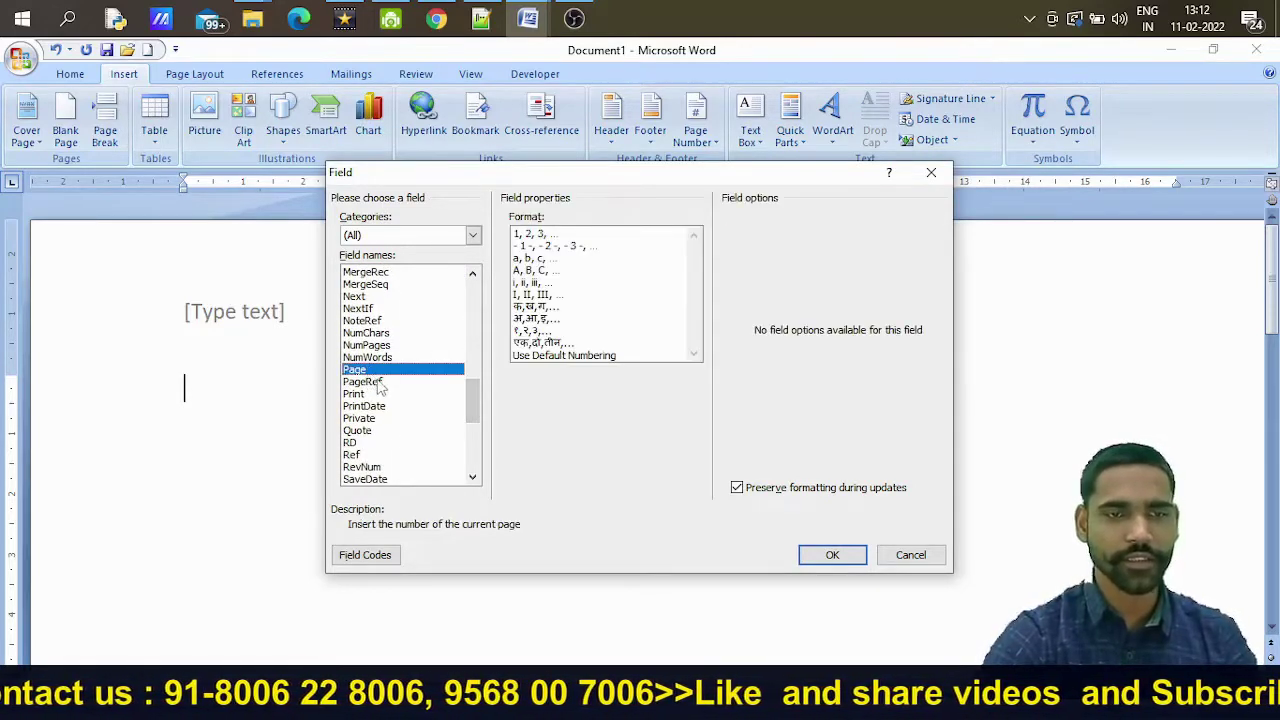
{"action": "left_click", "coordinate": [362, 382]}
{"action": "left_click_drag", "start_coordinate": [475, 420], "coordinate": [477, 312]}
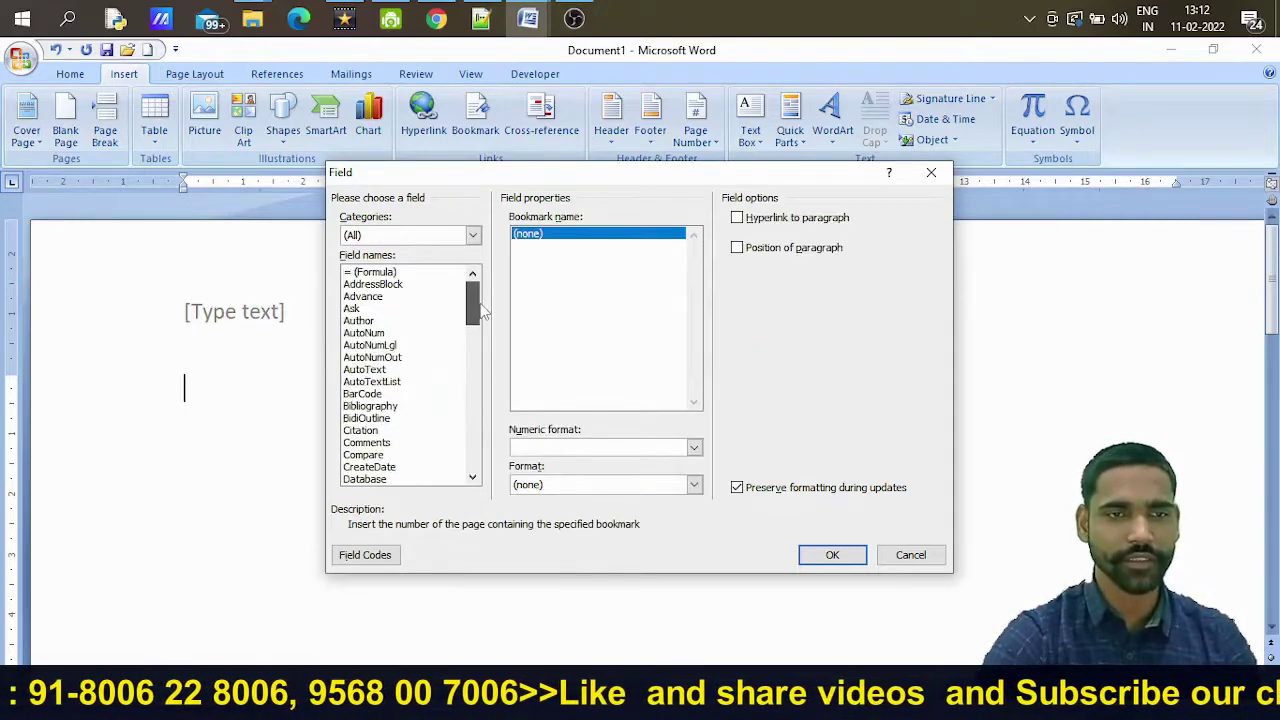
{"action": "left_click", "coordinate": [473, 236]}
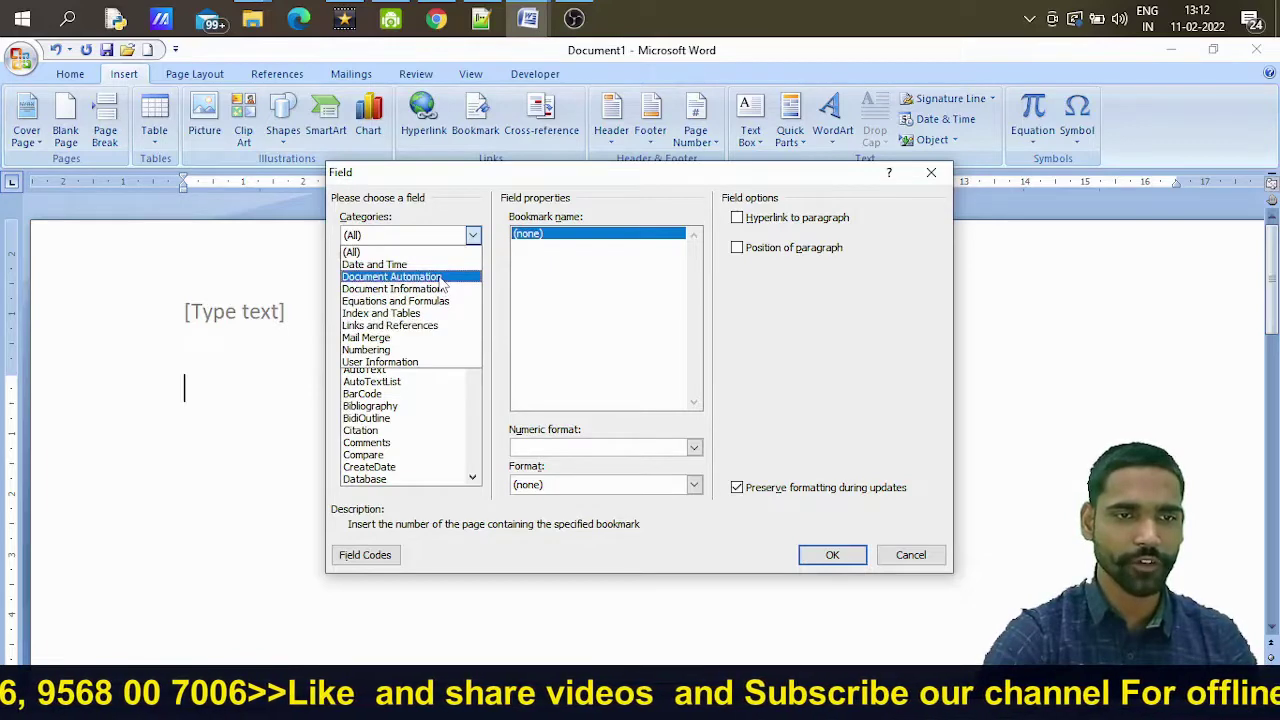
{"action": "left_click", "coordinate": [445, 285]}
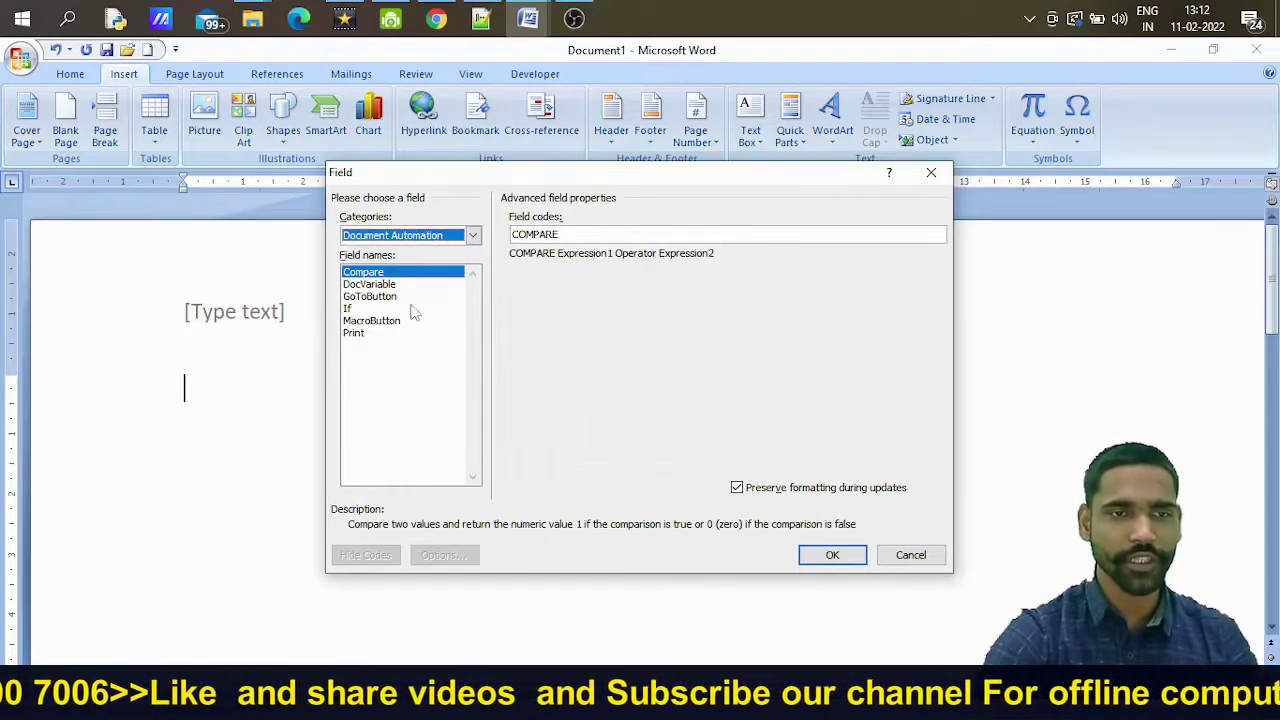
{"action": "left_click", "coordinate": [474, 238]}
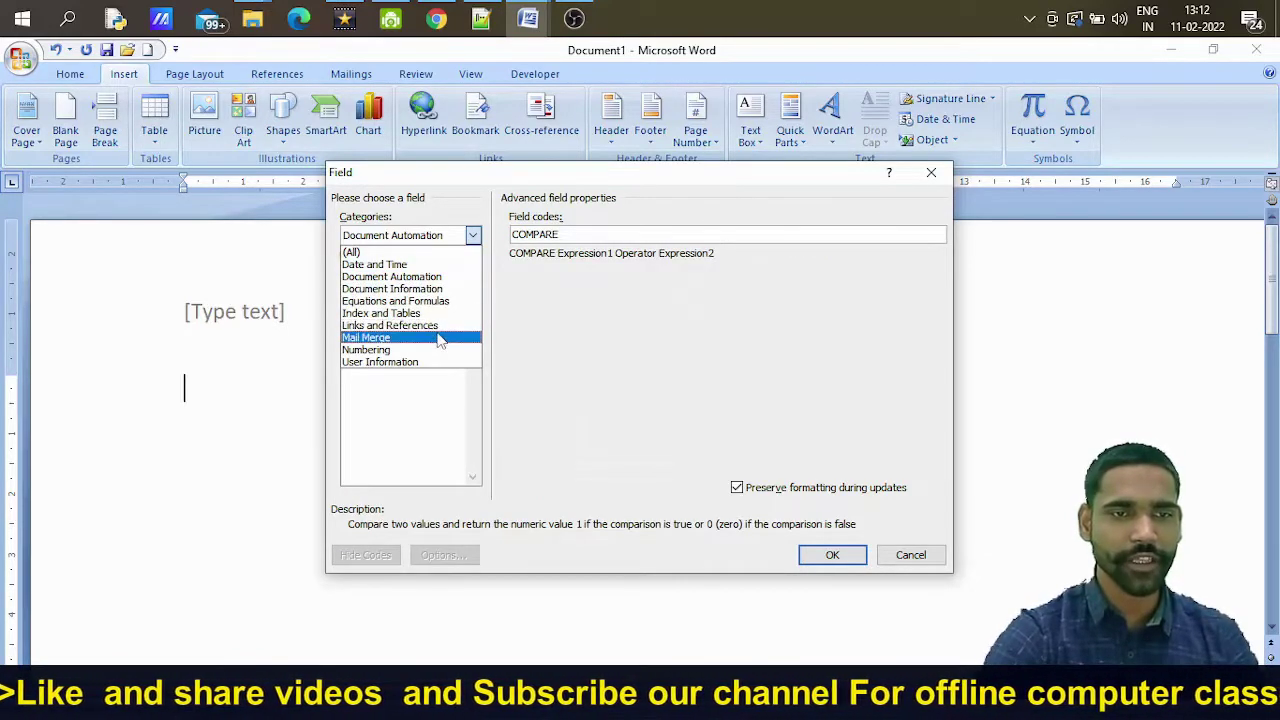
{"action": "left_click", "coordinate": [446, 304]}
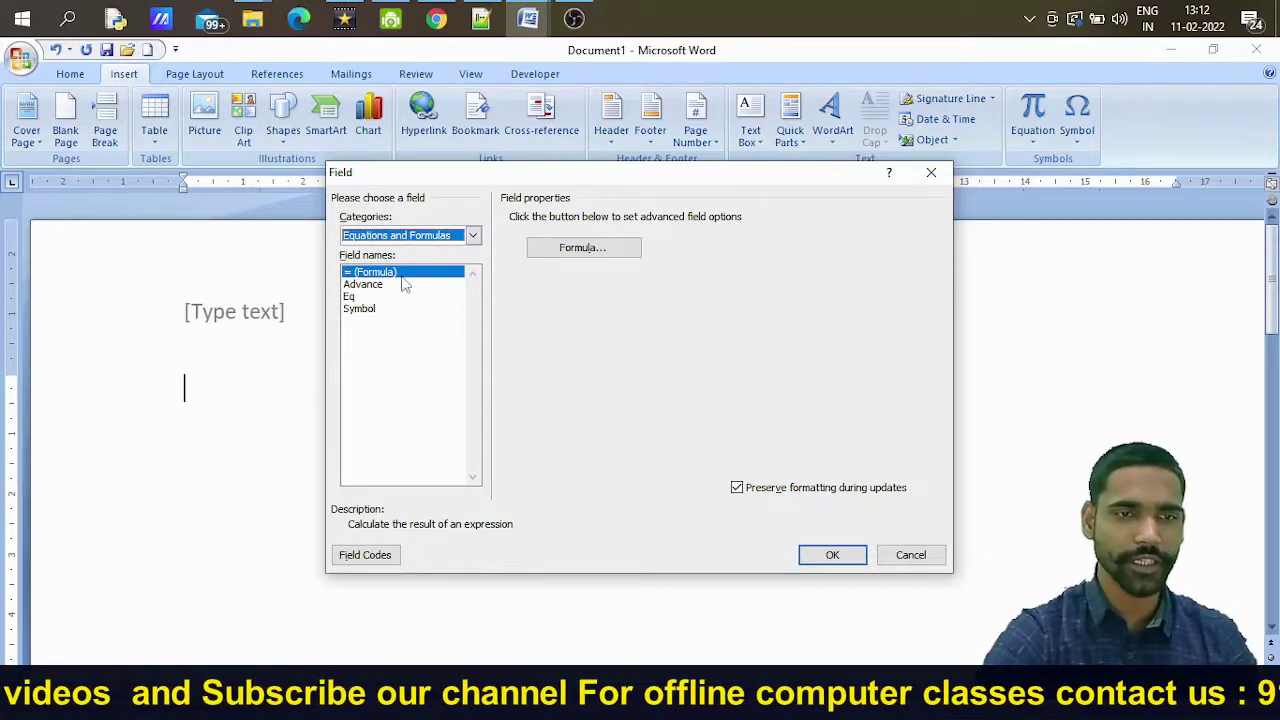
{"action": "left_click", "coordinate": [366, 285]}
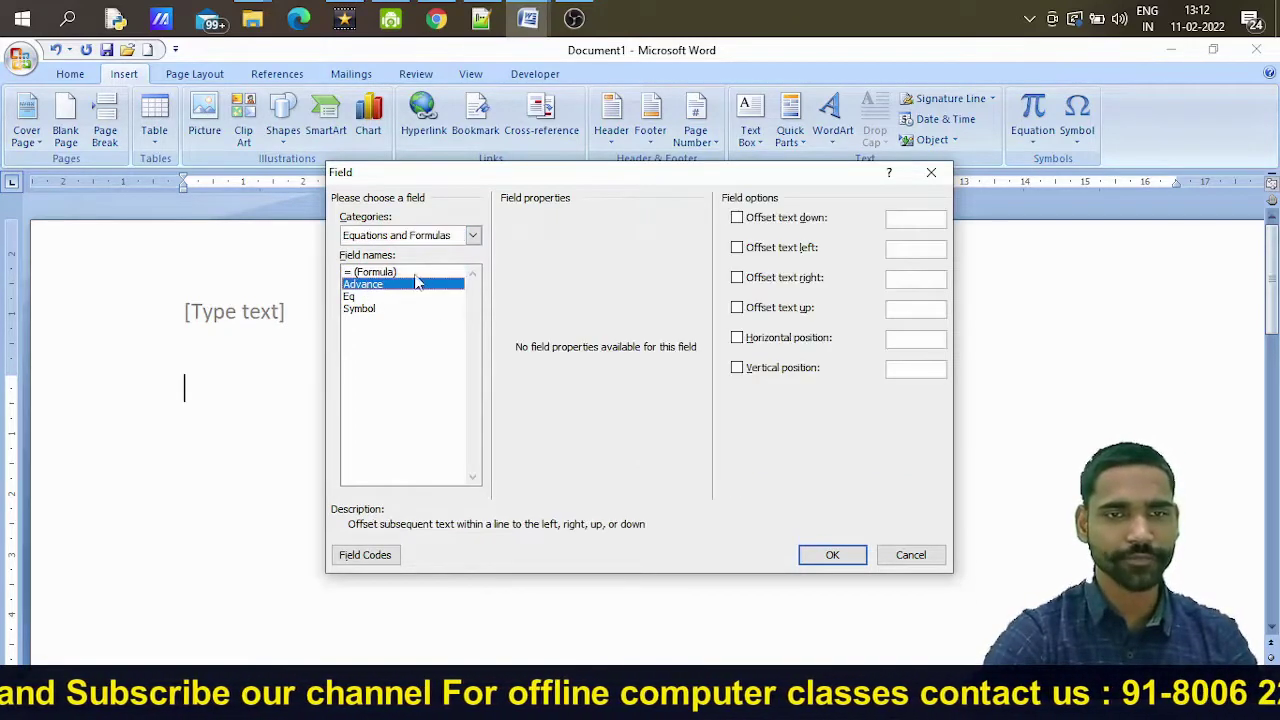
{"action": "left_click", "coordinate": [361, 297]}
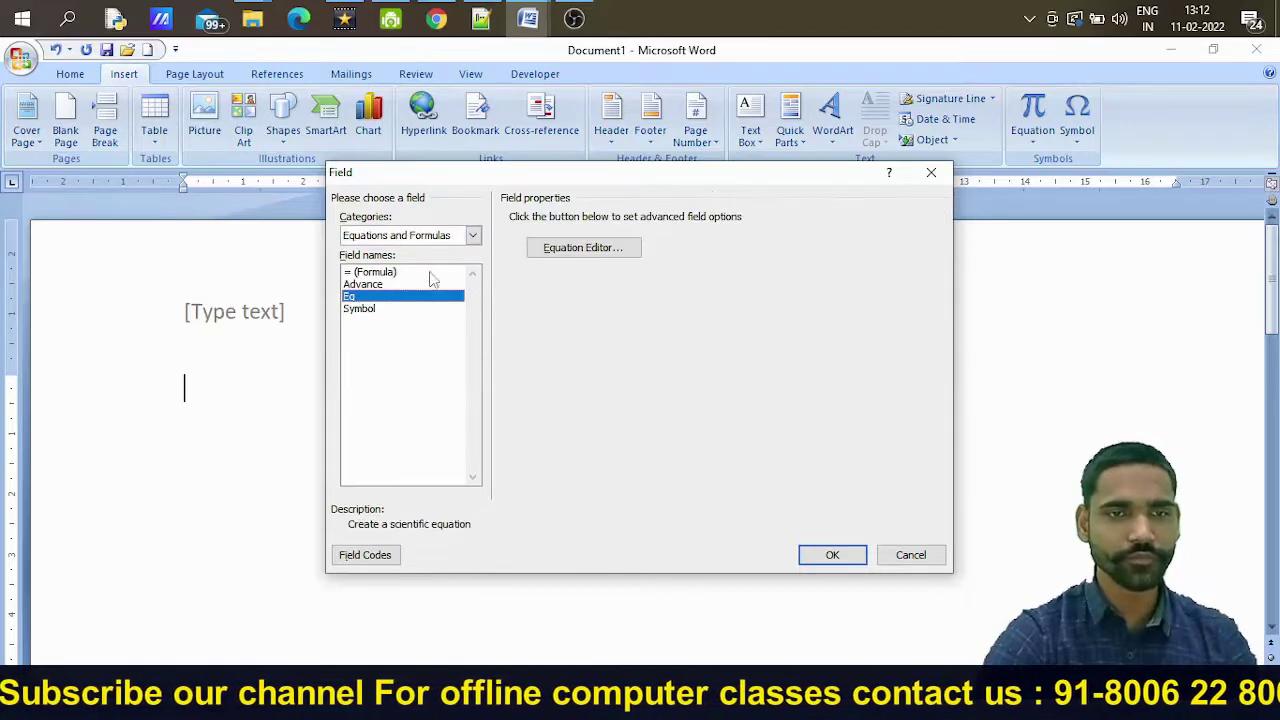
Insert the Document Information Keywords field with Title case format.
{"action": "left_click", "coordinate": [473, 236]}
{"action": "left_click", "coordinate": [433, 363]}
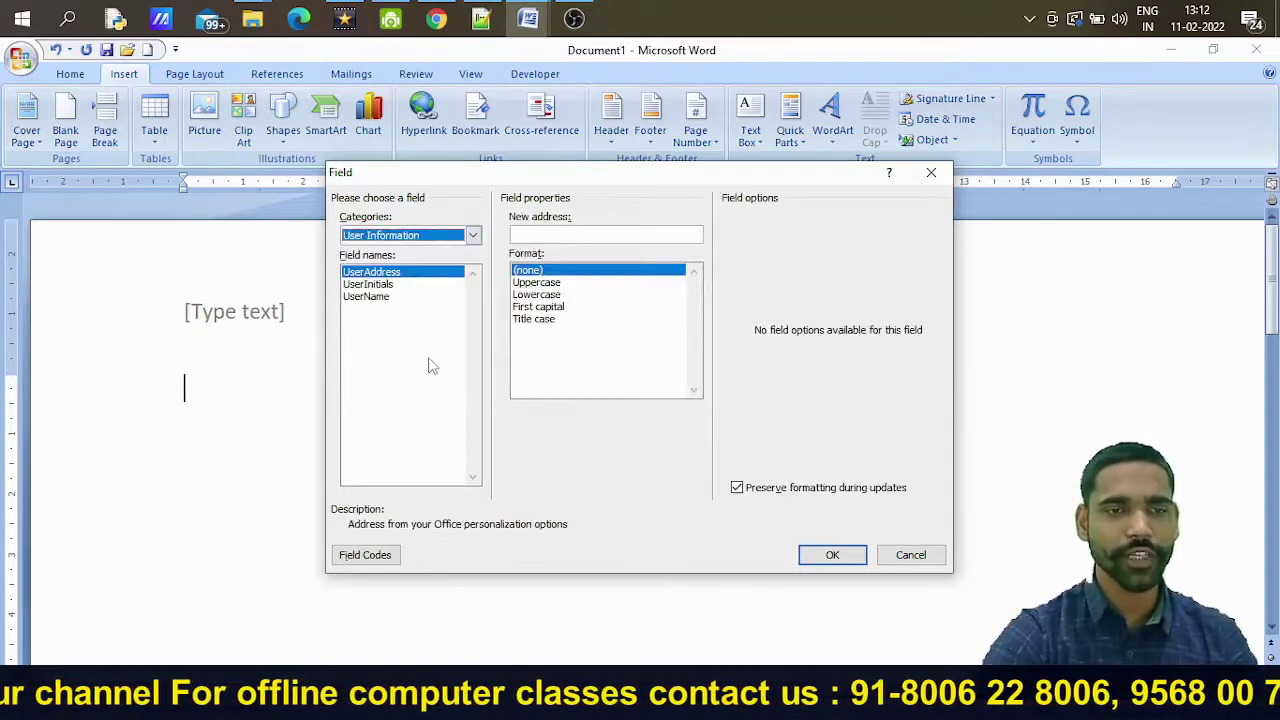
{"action": "left_click", "coordinate": [473, 236]}
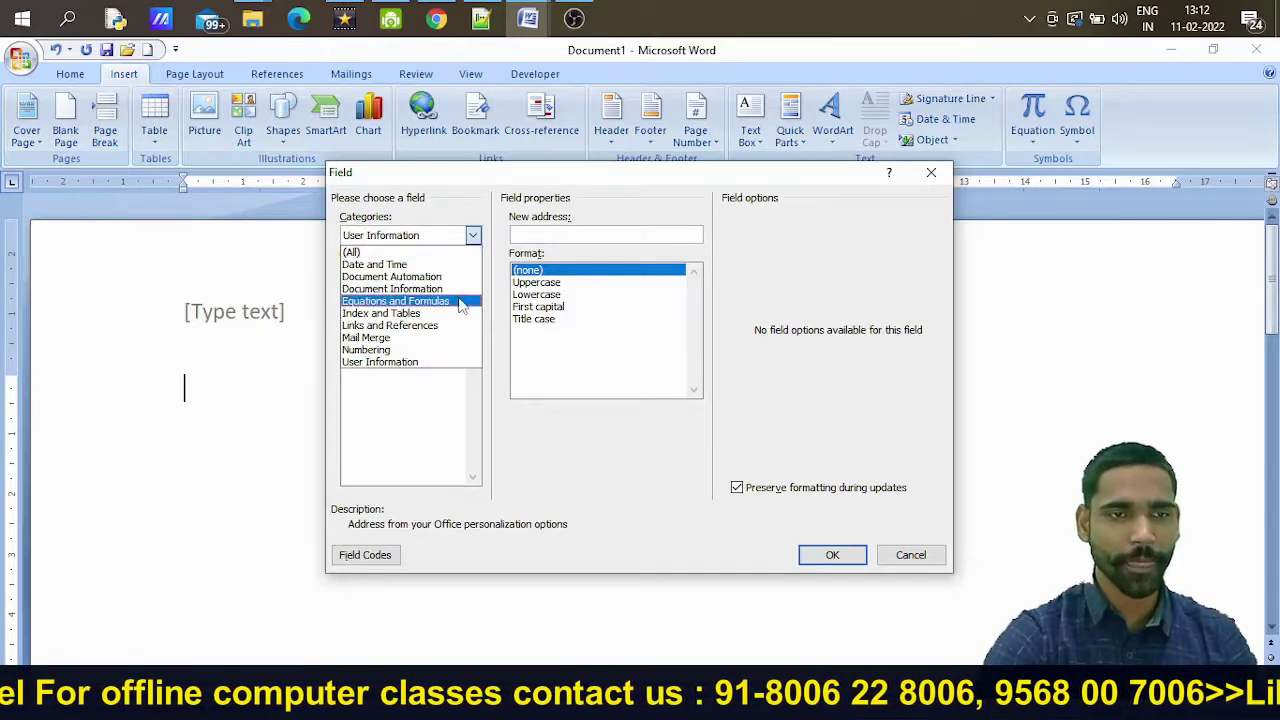
{"action": "left_click", "coordinate": [437, 291]}
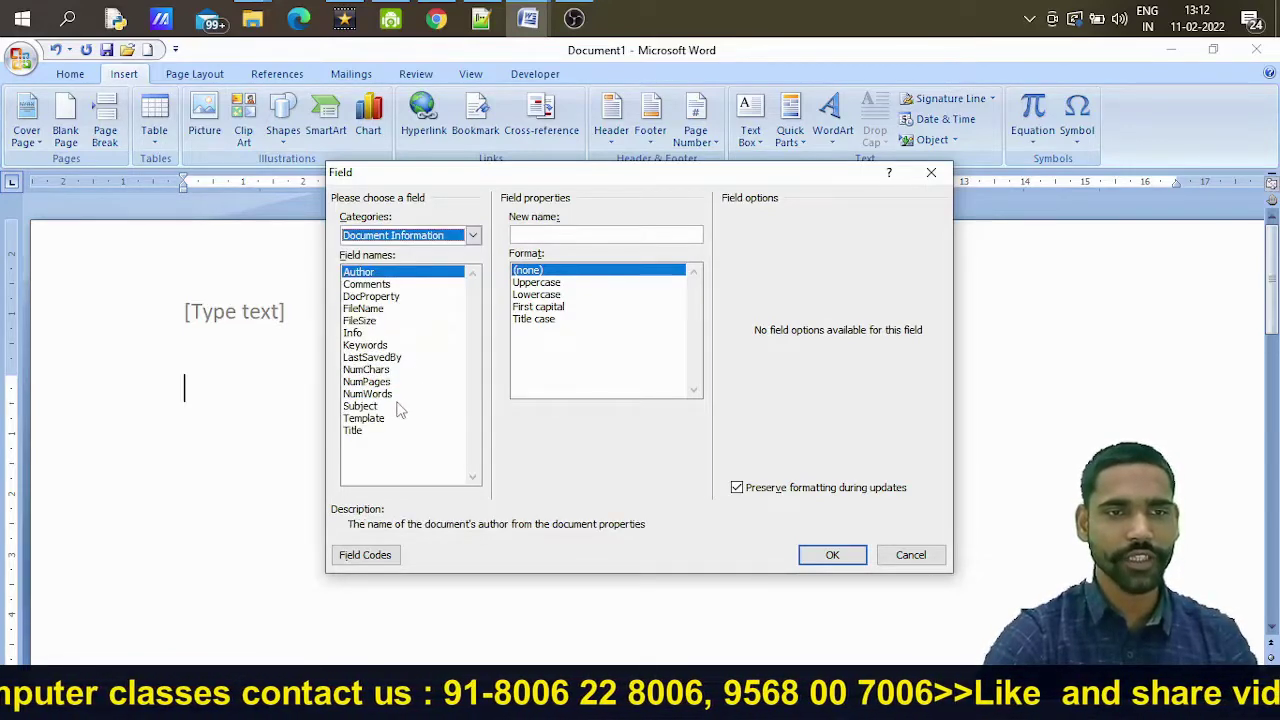
{"action": "left_click", "coordinate": [397, 286]}
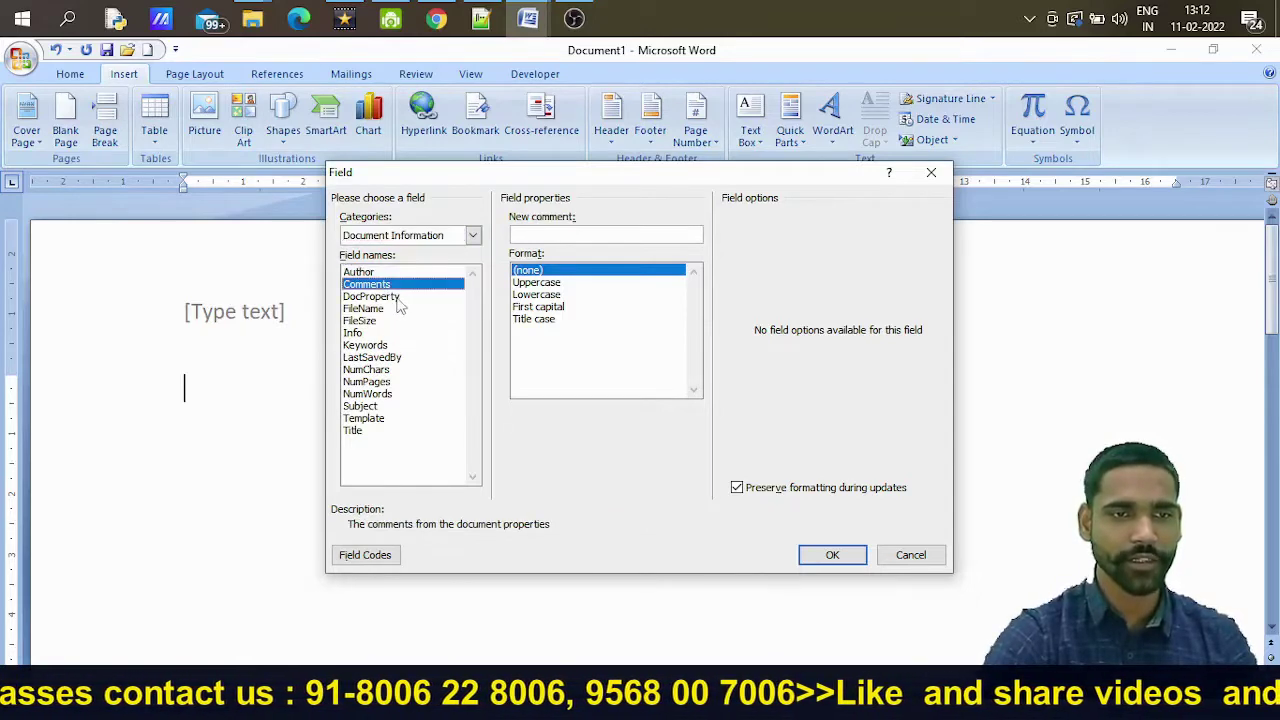
{"action": "left_click", "coordinate": [397, 298]}
{"action": "left_click", "coordinate": [393, 309]}
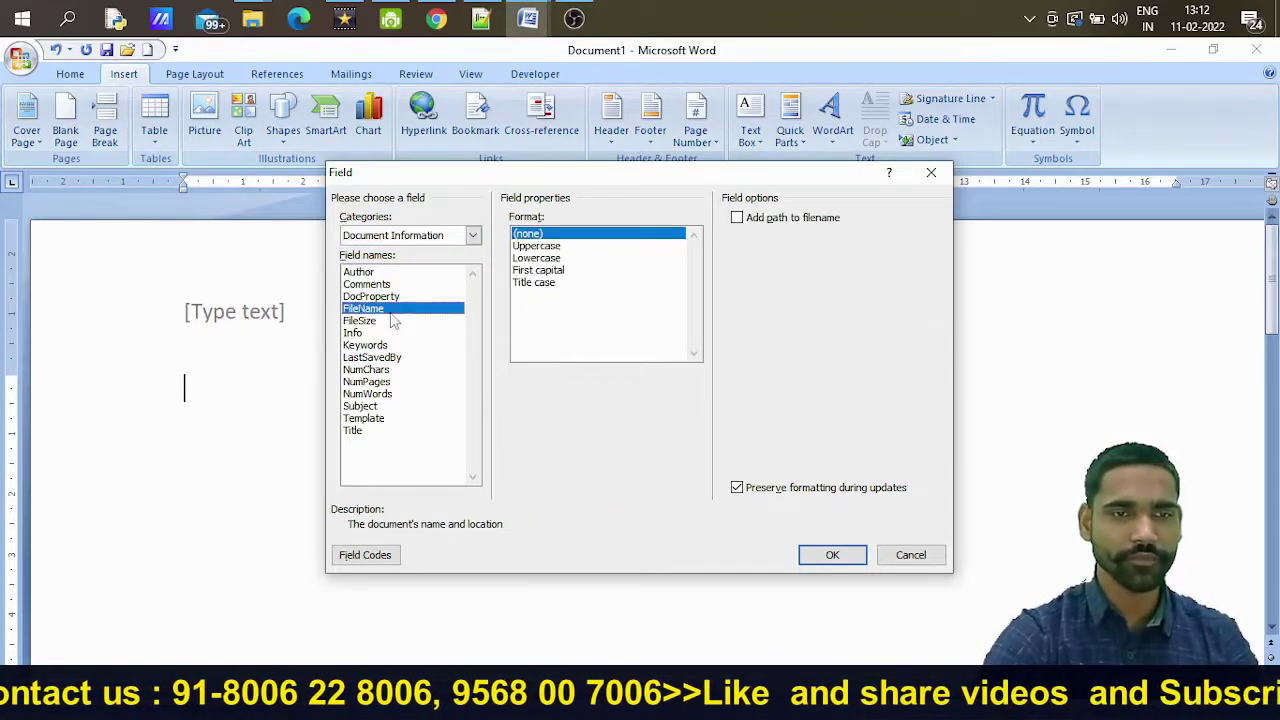
{"action": "left_click", "coordinate": [386, 346]}
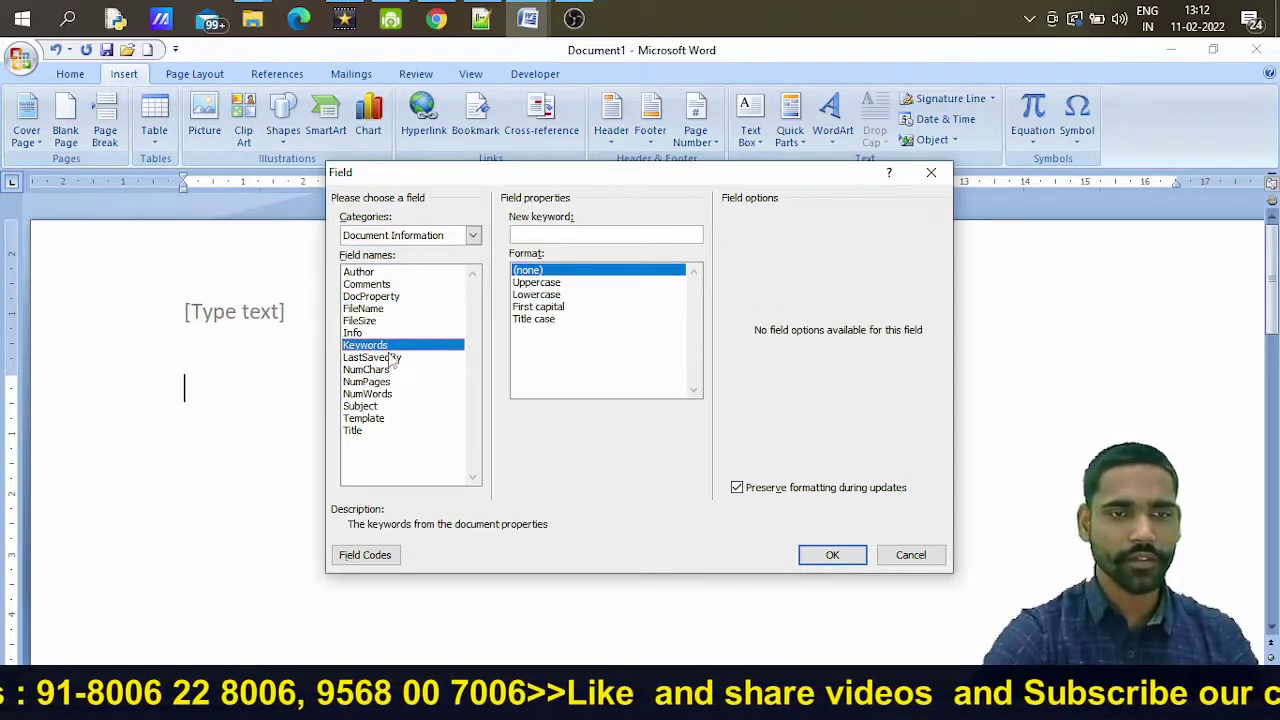
{"action": "left_click", "coordinate": [533, 319]}
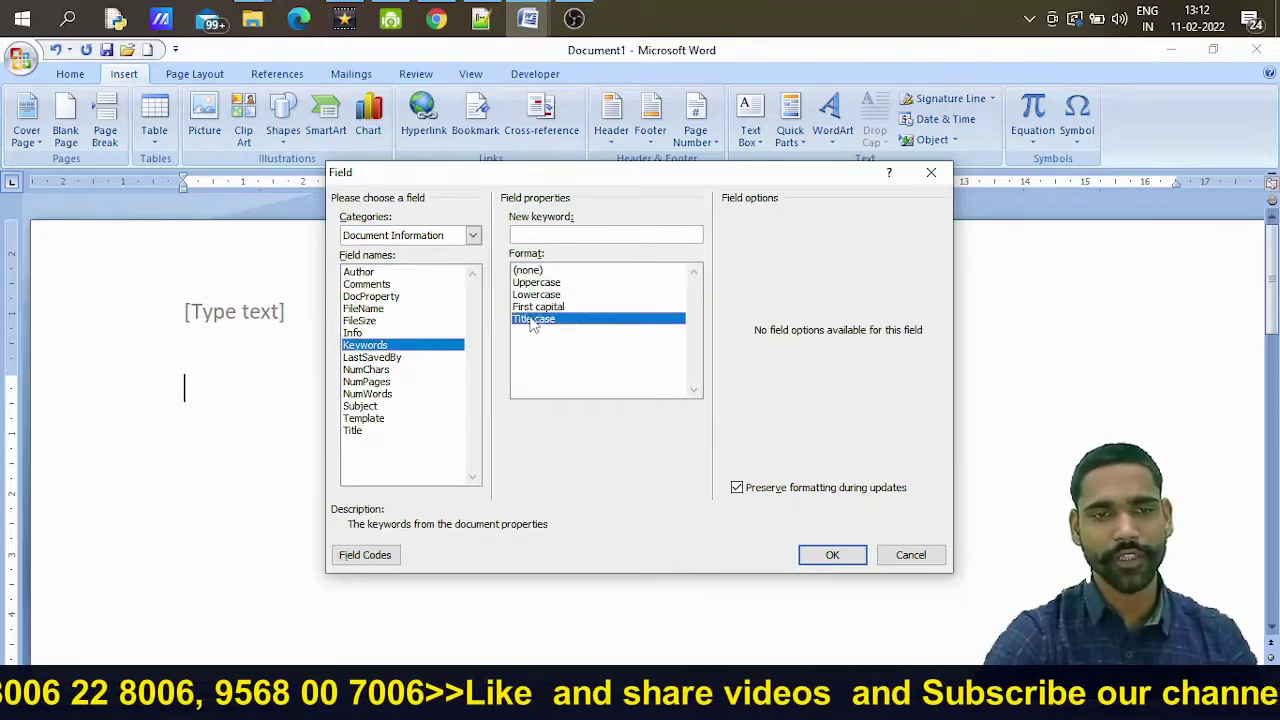
{"action": "left_click", "coordinate": [805, 552]}
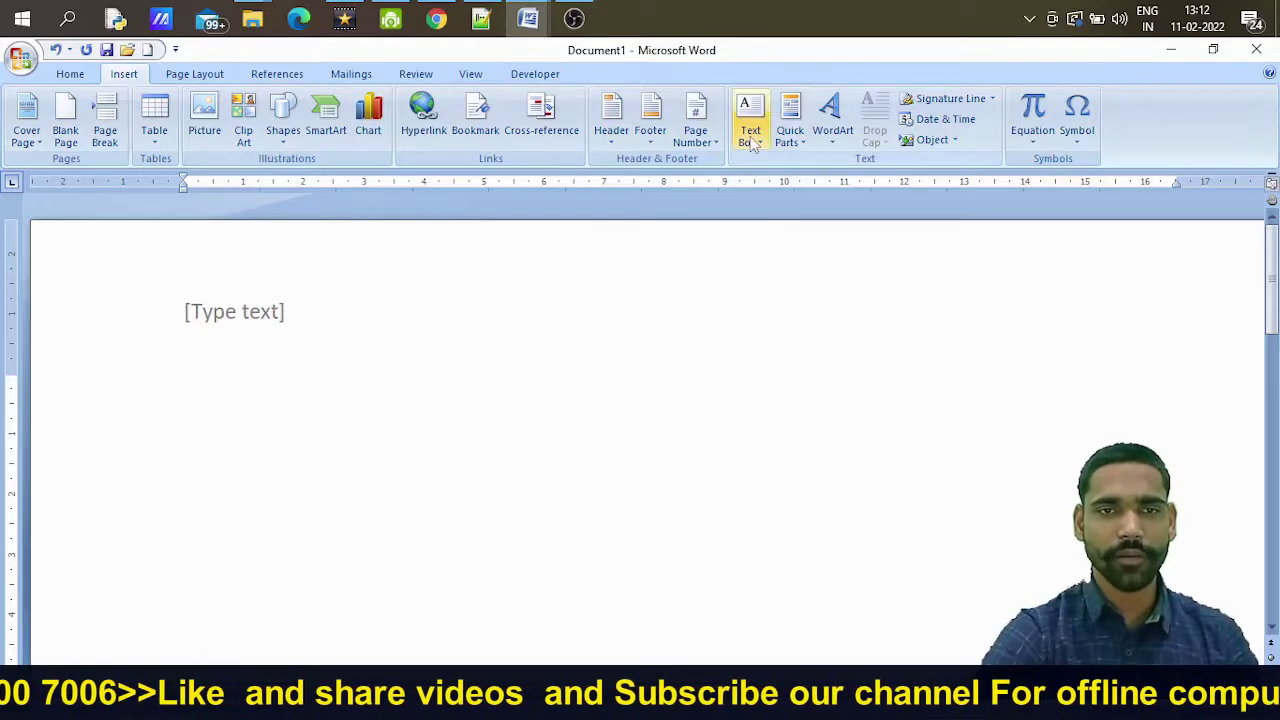
{"action": "left_click", "coordinate": [790, 132]}
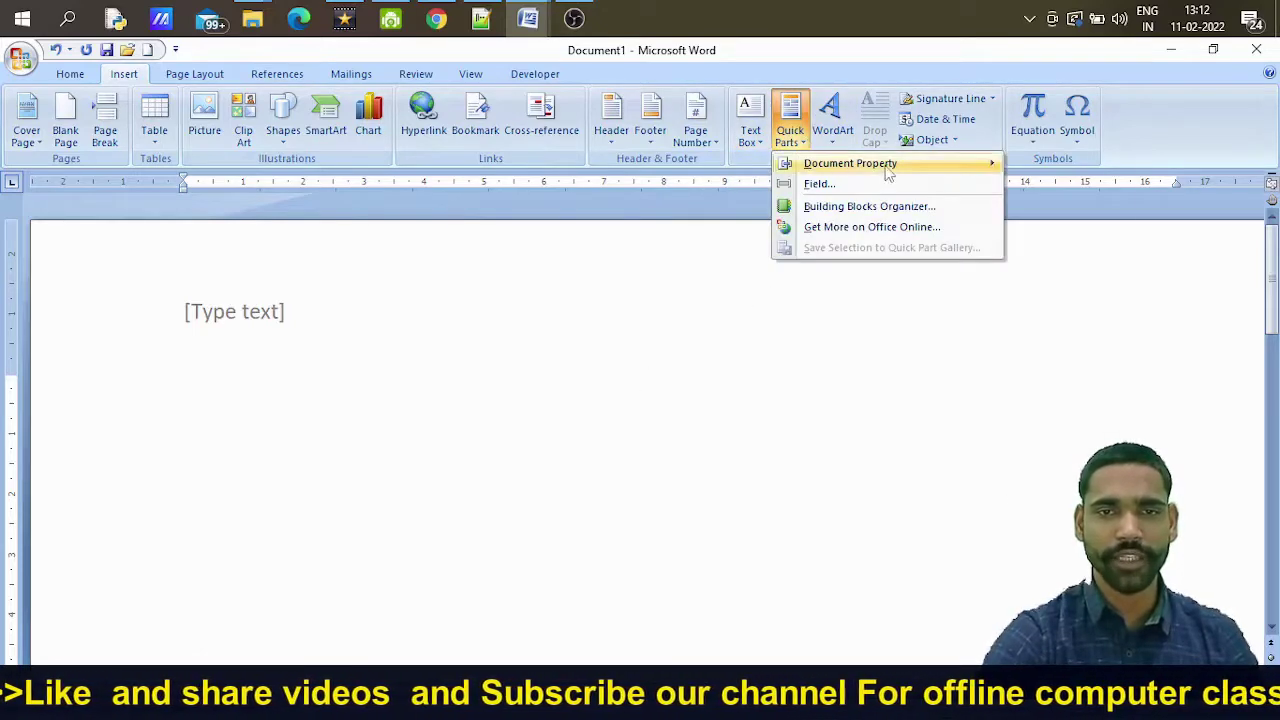
{"action": "mouse_move", "coordinate": [850, 163]}
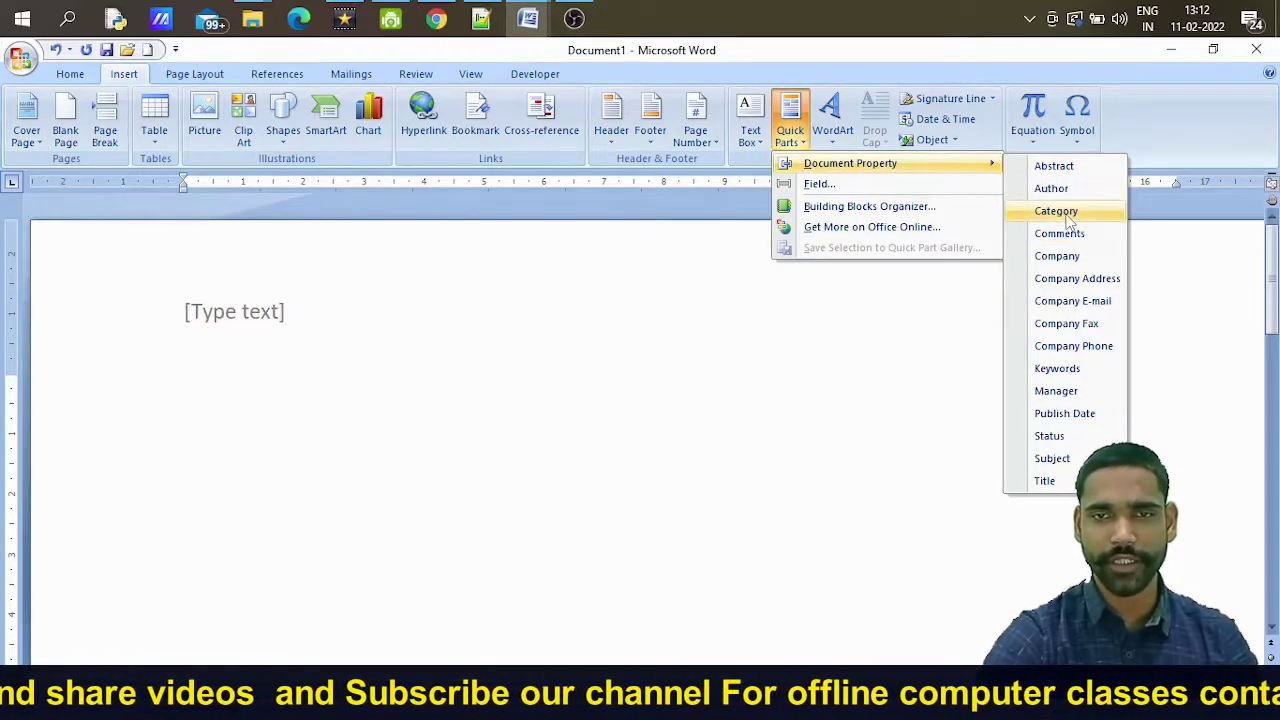
{"action": "left_click", "coordinate": [1060, 211]}
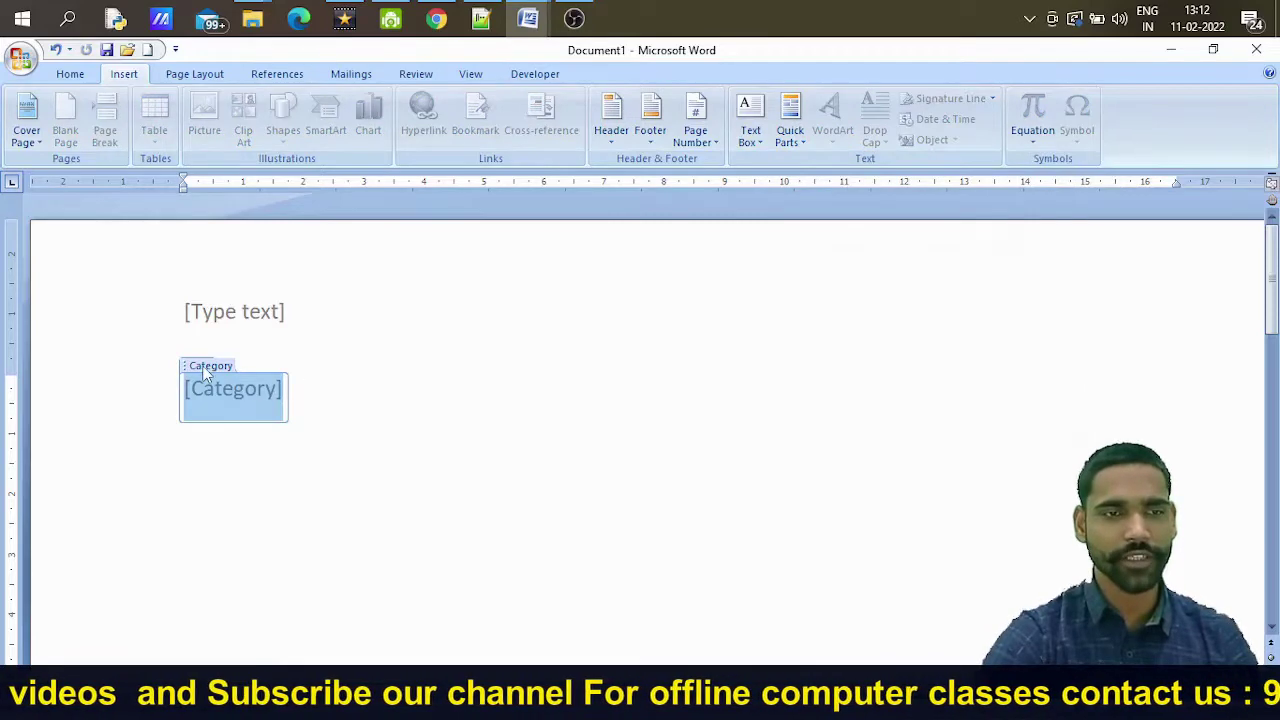
{"action": "left_click", "coordinate": [261, 394]}
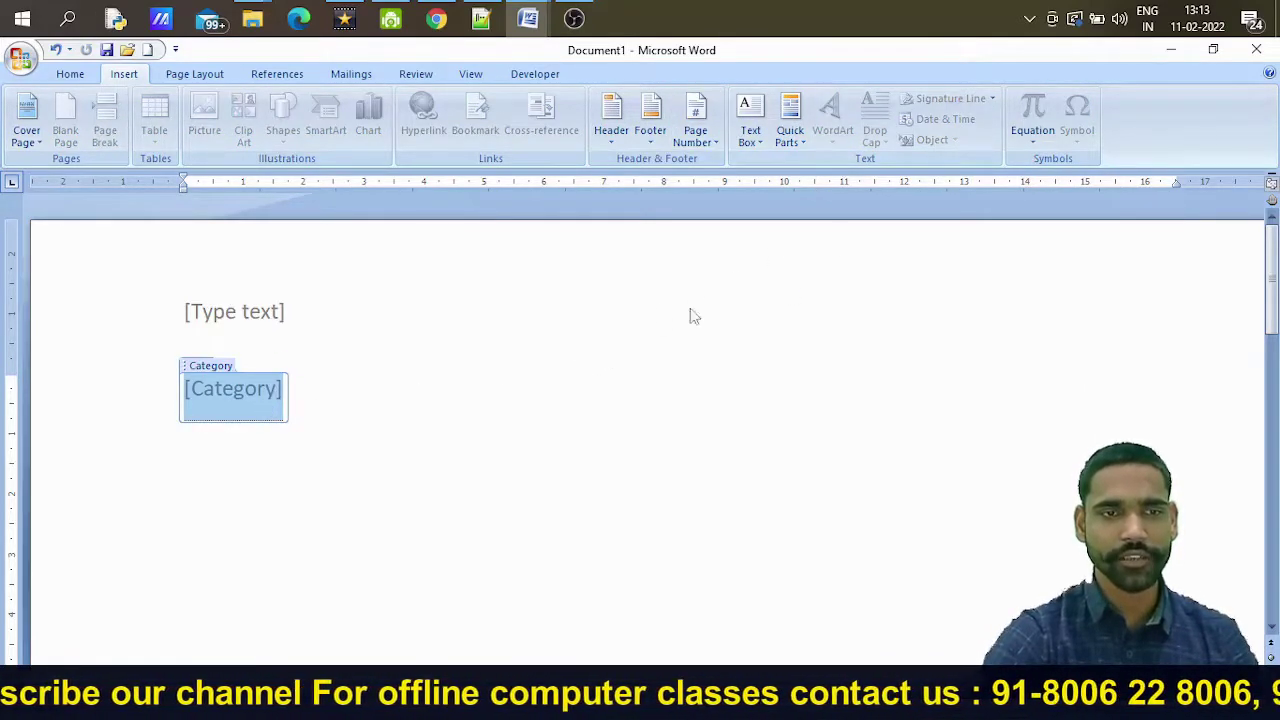
{"action": "left_click", "coordinate": [465, 389]}
{"action": "left_click", "coordinate": [790, 120]}
{"action": "mouse_move", "coordinate": [850, 163]}
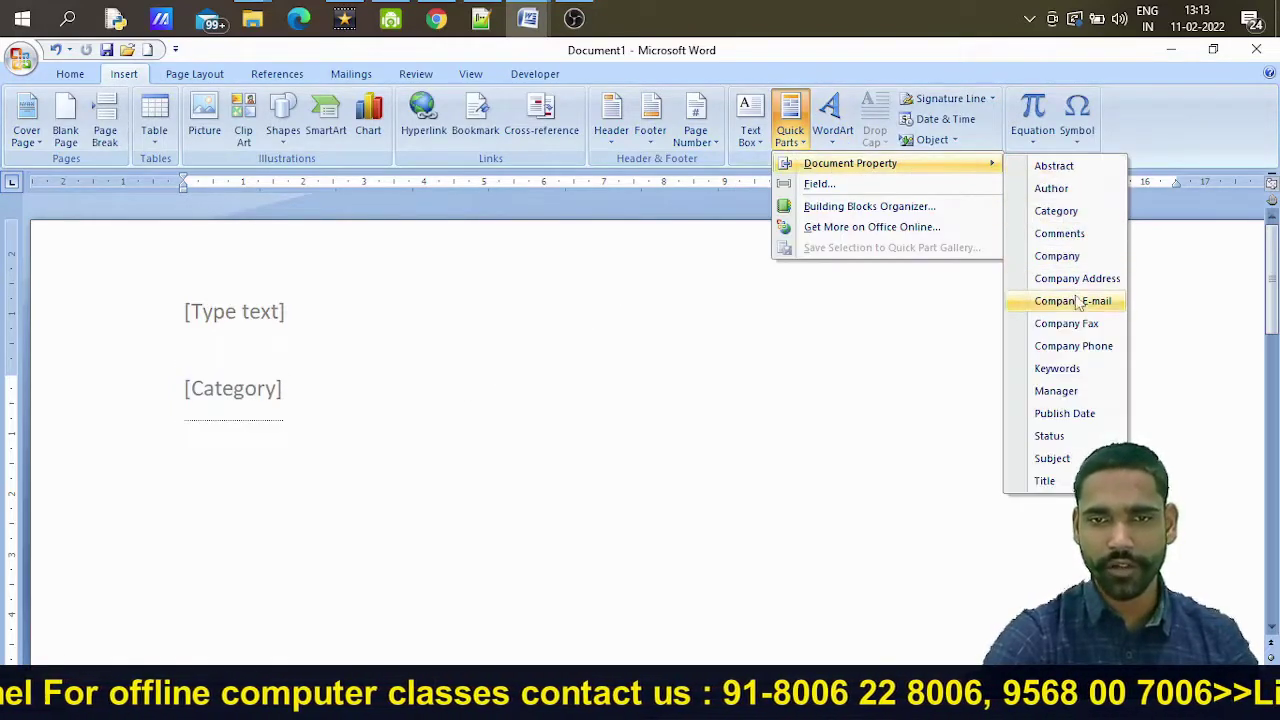
{"action": "left_click", "coordinate": [1044, 481]}
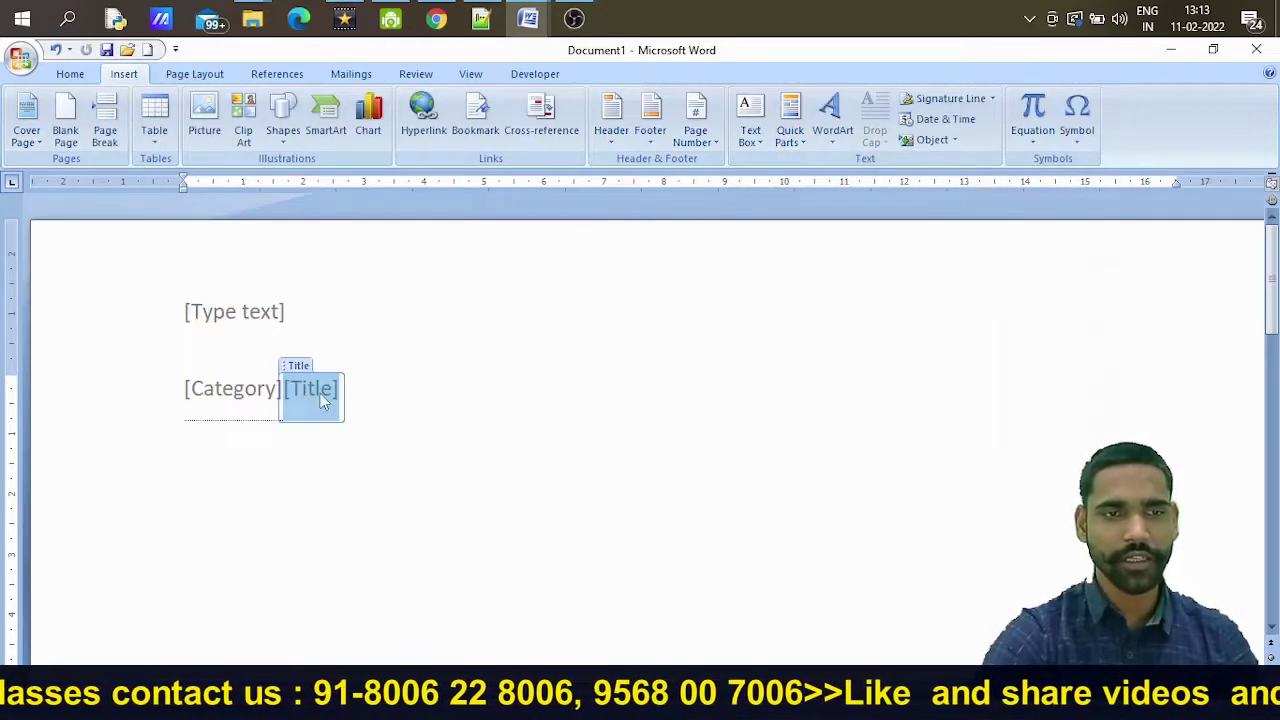
{"action": "type", "text": "tttt"}
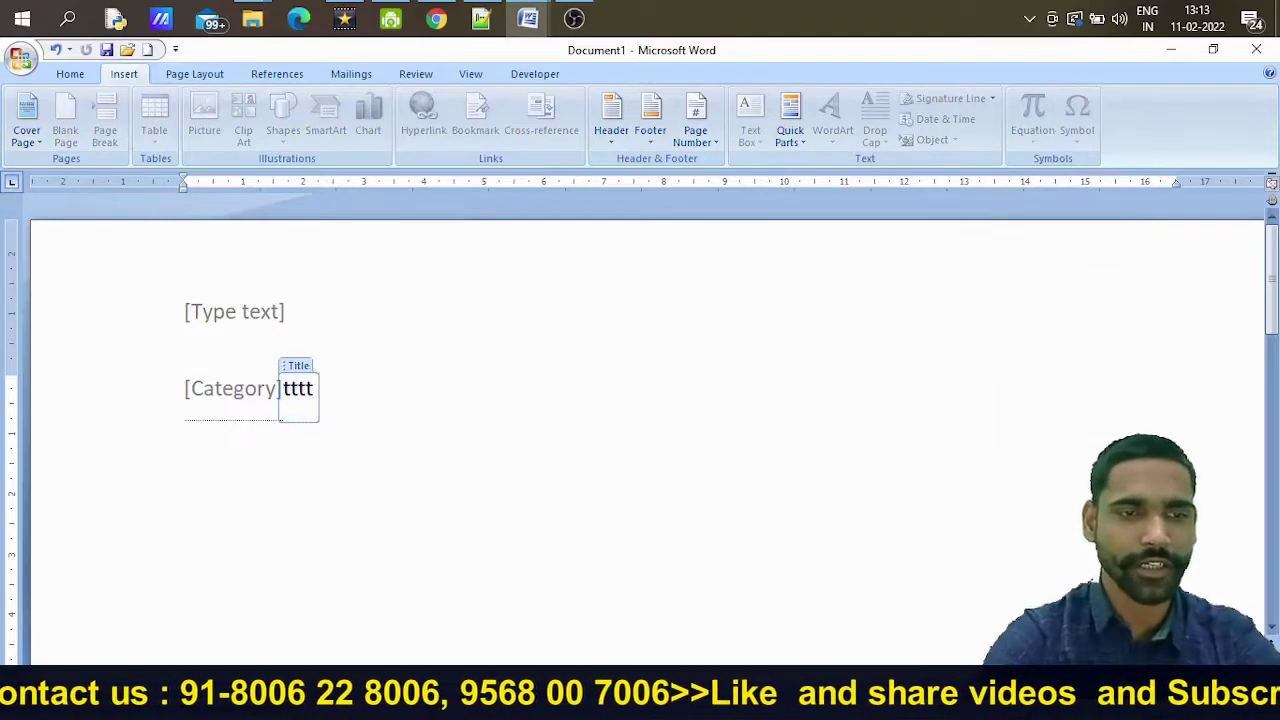
{"action": "left_click", "coordinate": [340, 389]}
{"action": "left_click", "coordinate": [280, 388]}
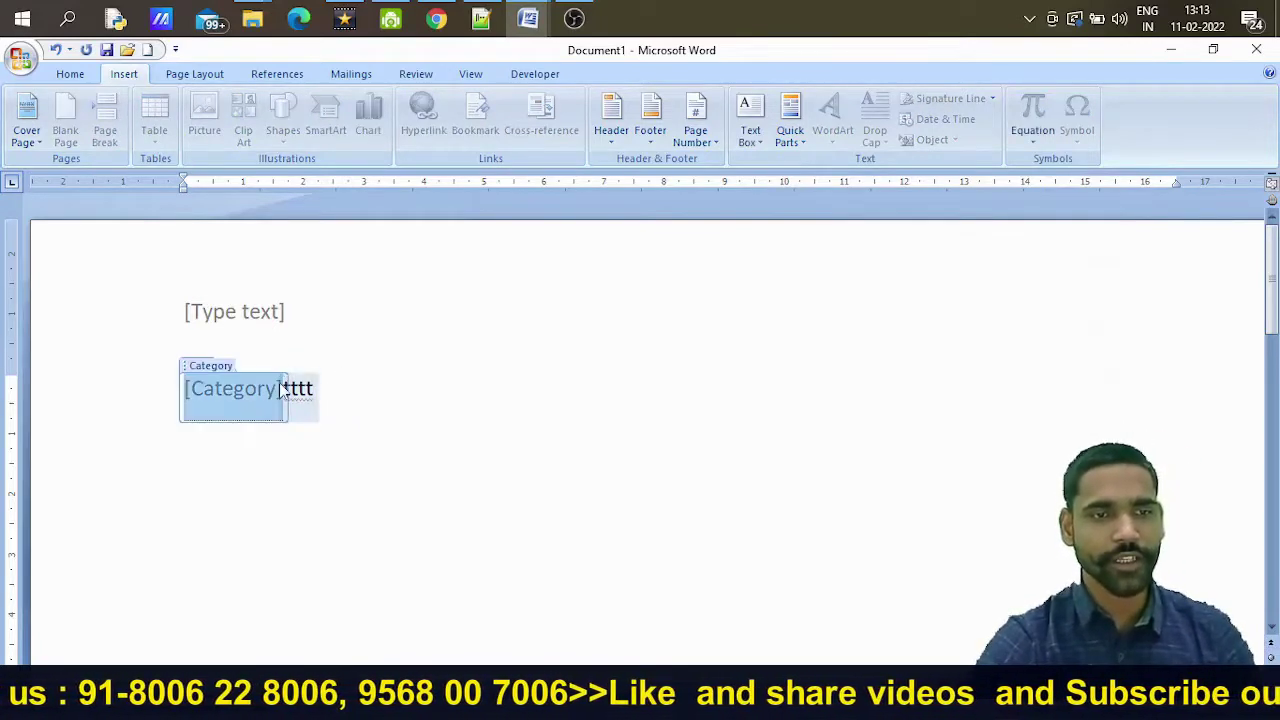
{"action": "left_click", "coordinate": [196, 368]}
{"action": "key", "text": "Delete"}
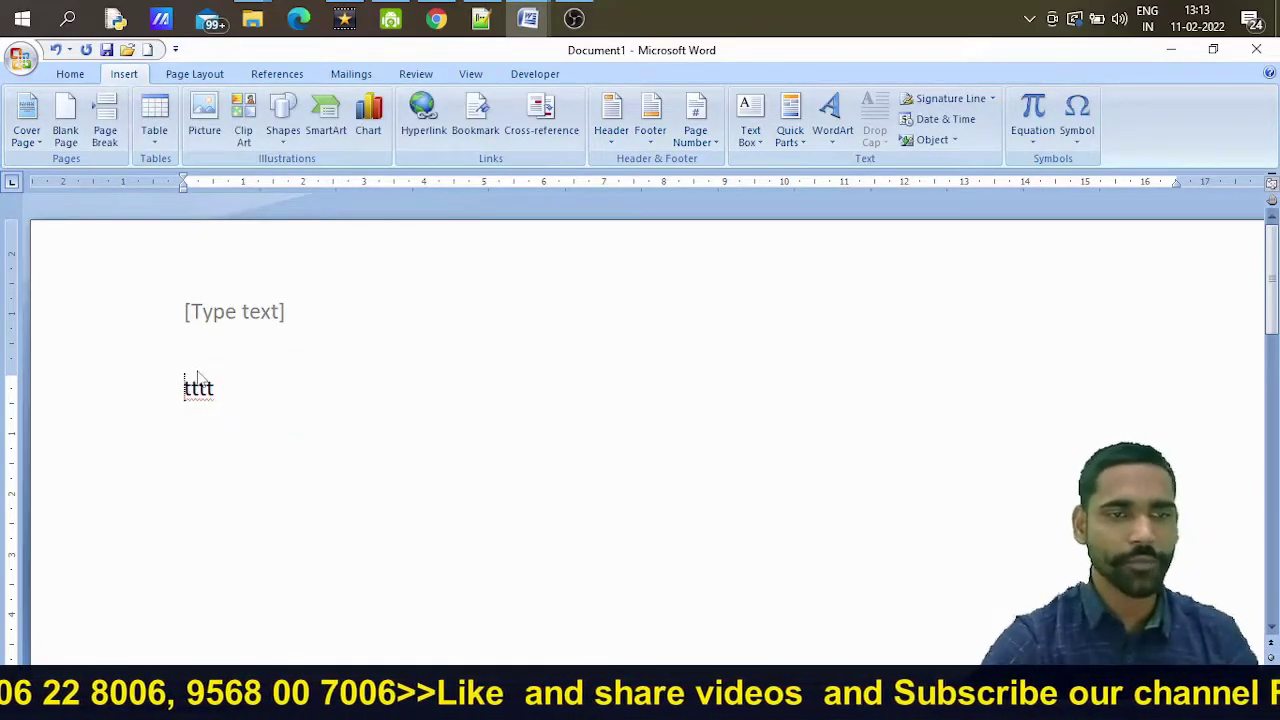
{"action": "left_click", "coordinate": [192, 391]}
{"action": "left_click", "coordinate": [200, 366]}
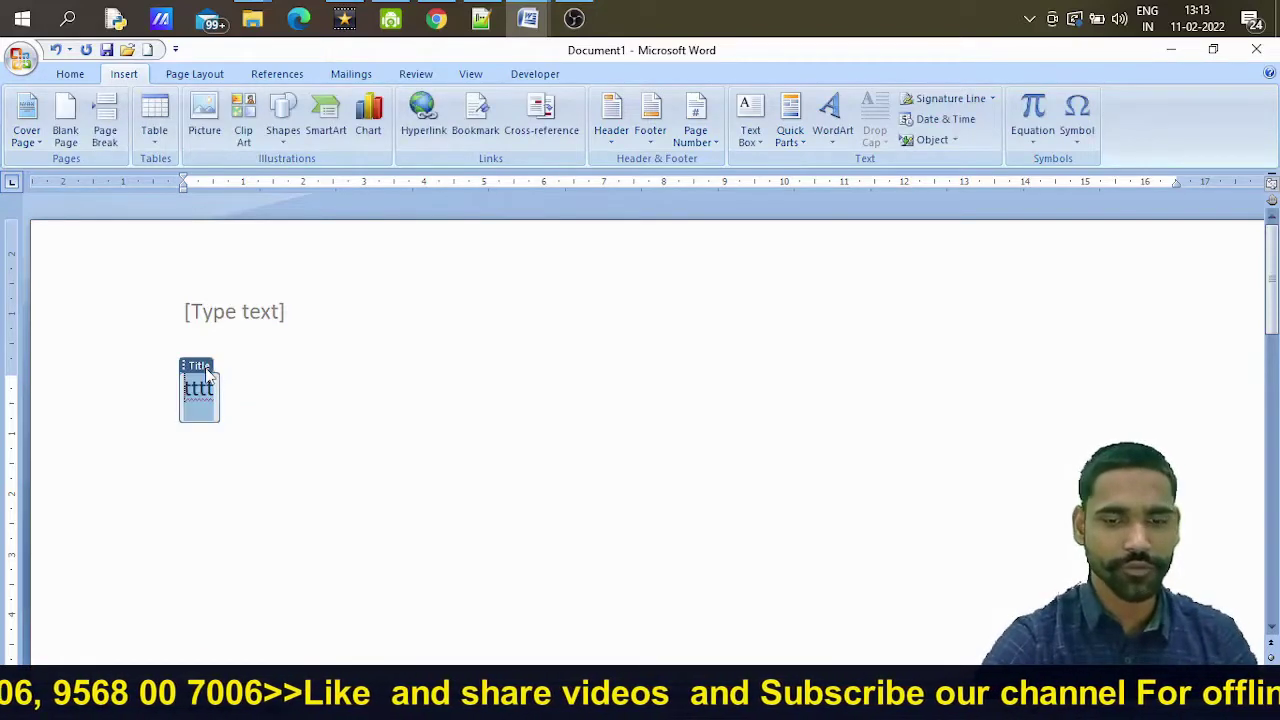
{"action": "key", "text": "Delete"}
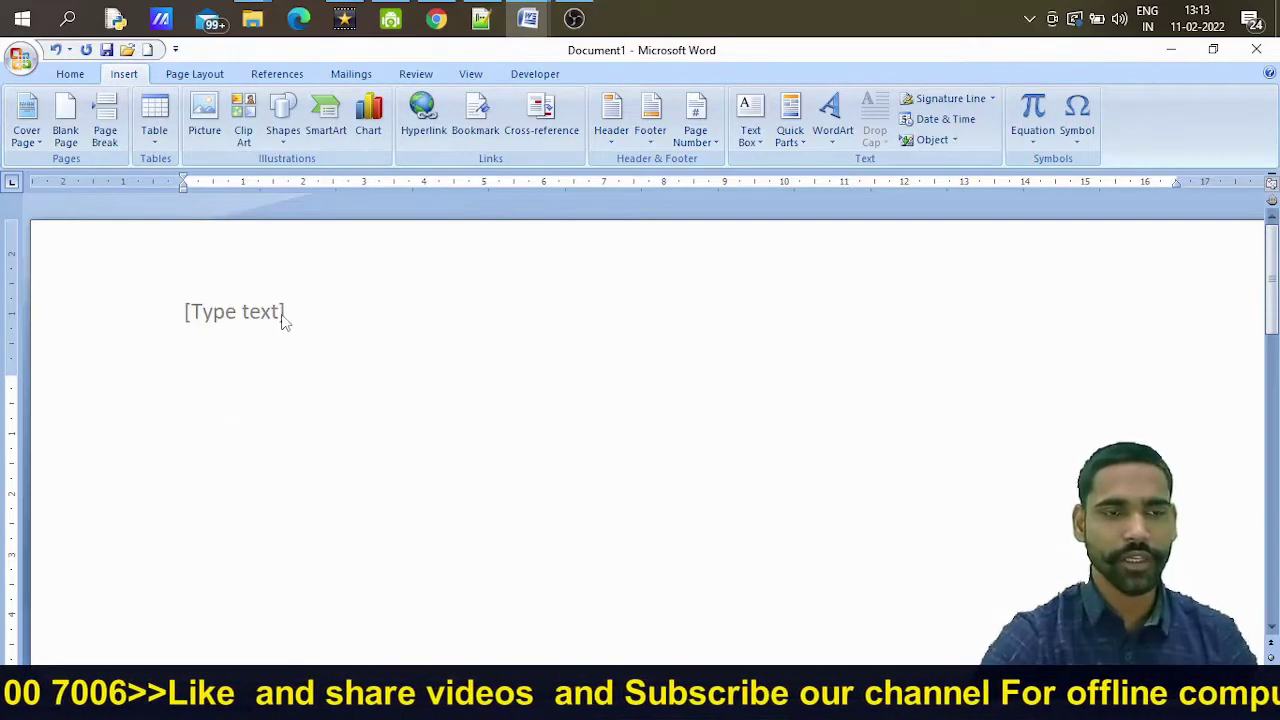
Delete the [Type text] placeholder from the header and close header editing.
{"action": "double_click", "coordinate": [283, 318]}
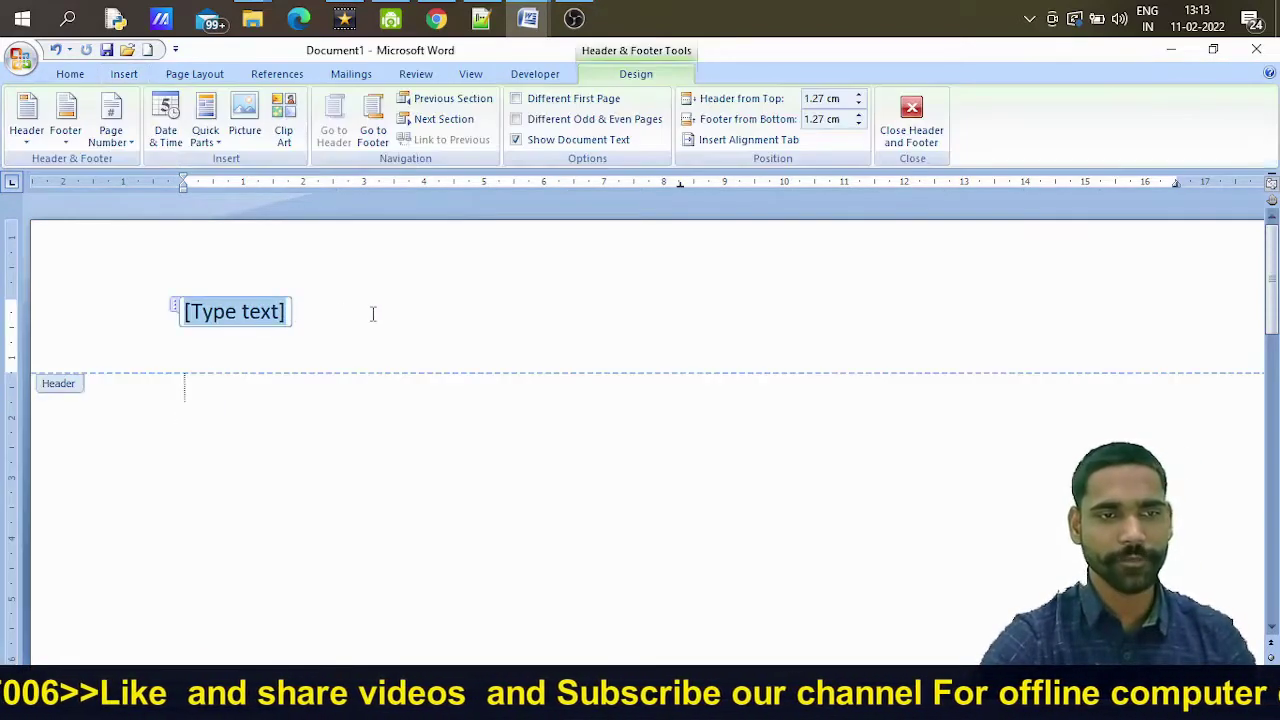
{"action": "left_click", "coordinate": [174, 311]}
{"action": "key", "text": "Delete"}
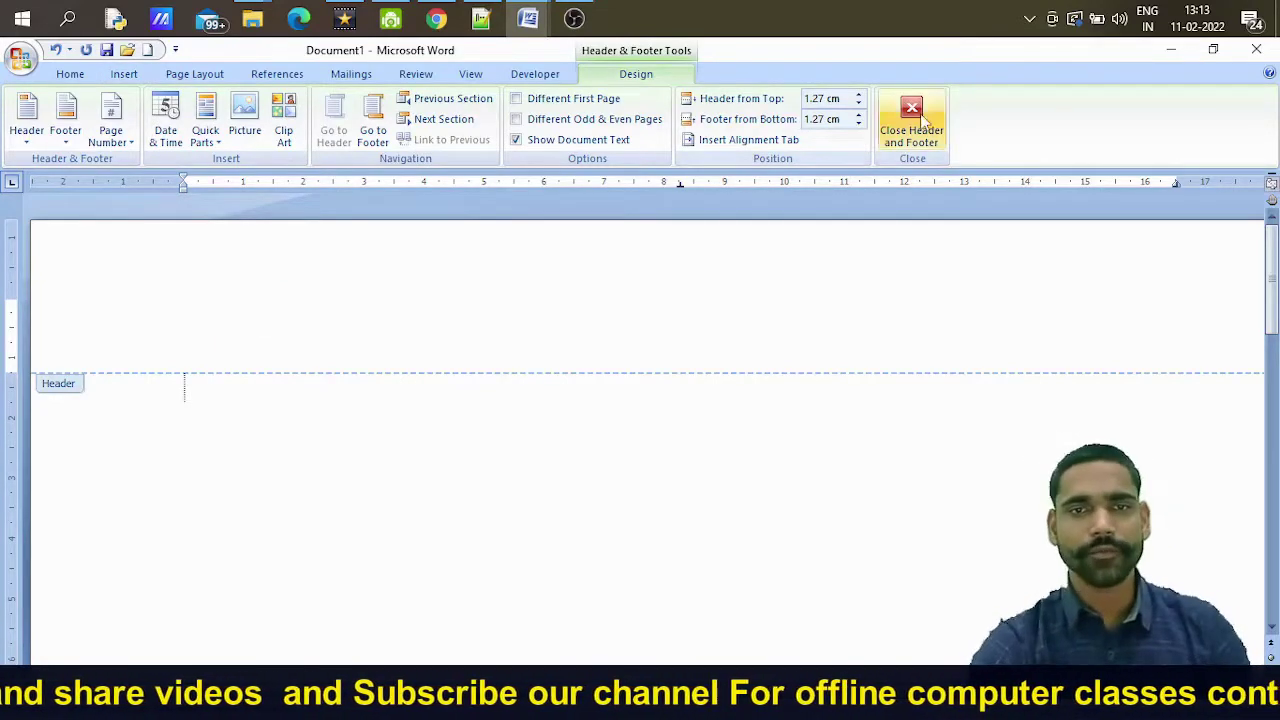
{"action": "left_click", "coordinate": [912, 120]}
{"action": "left_click", "coordinate": [132, 77]}
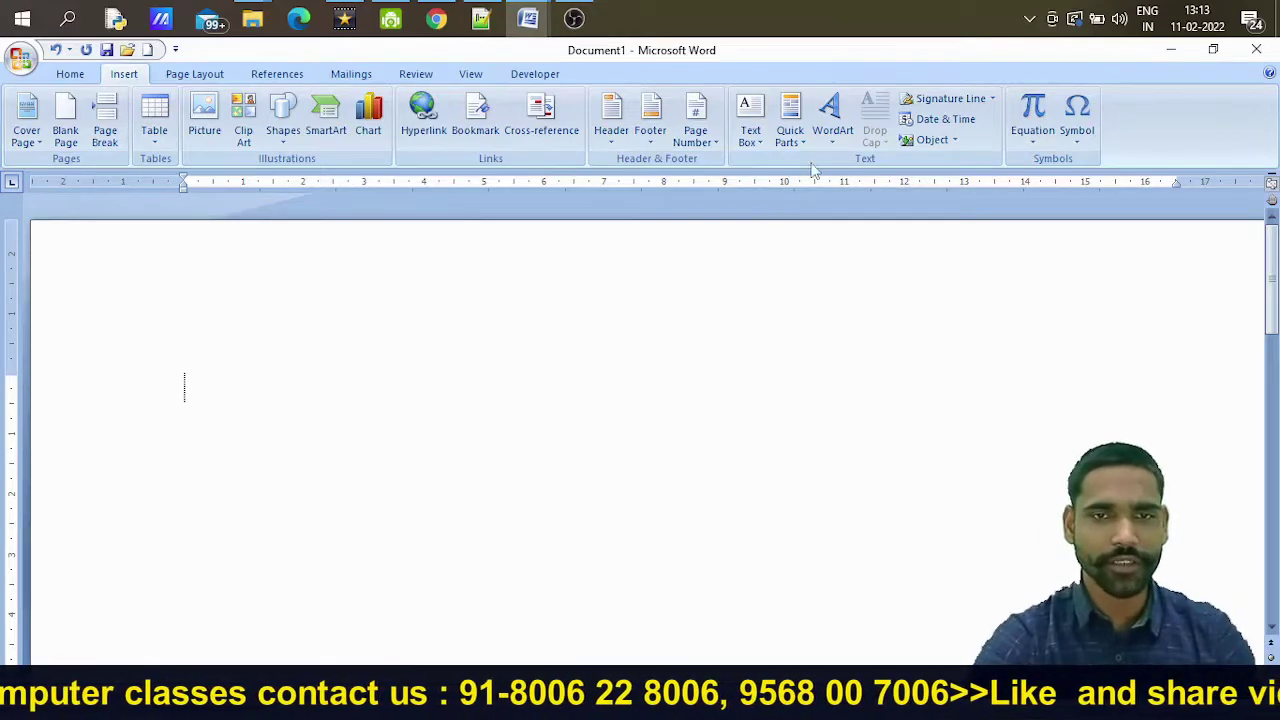
Insert green 3-D style WordArt reading 'Welcome You at LICL'.
{"action": "left_click", "coordinate": [840, 138]}
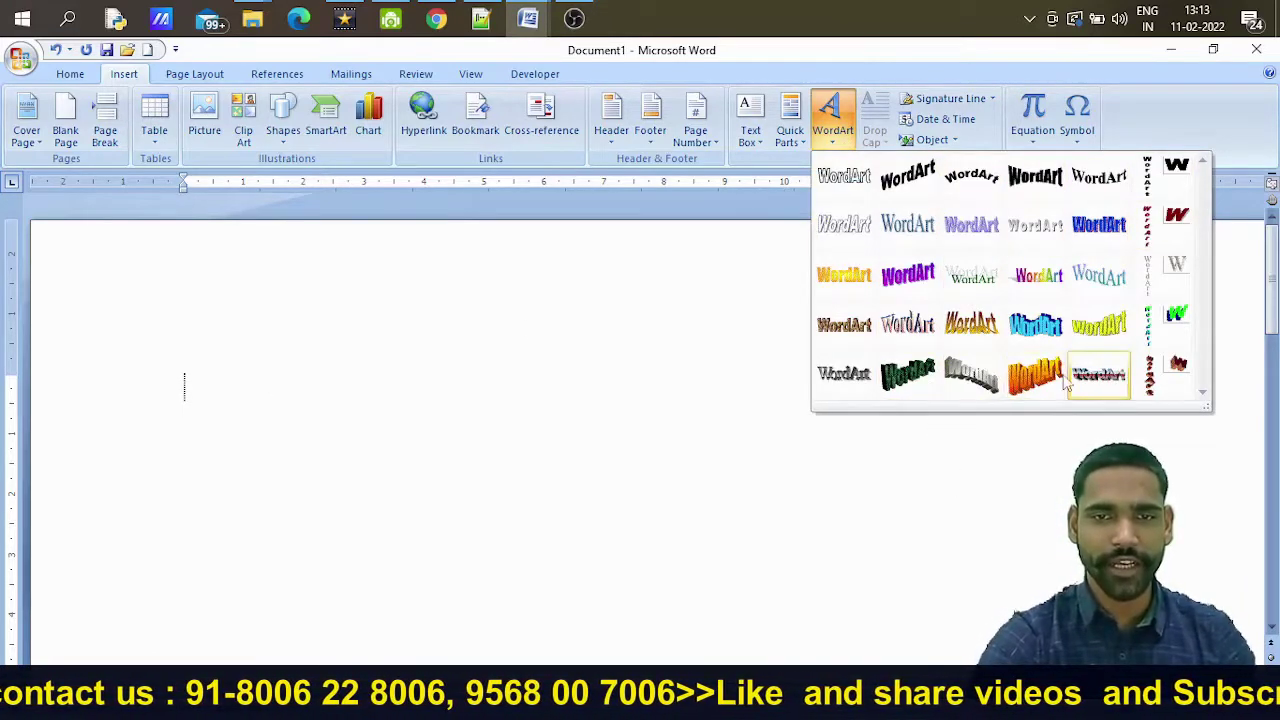
{"action": "left_click", "coordinate": [908, 373]}
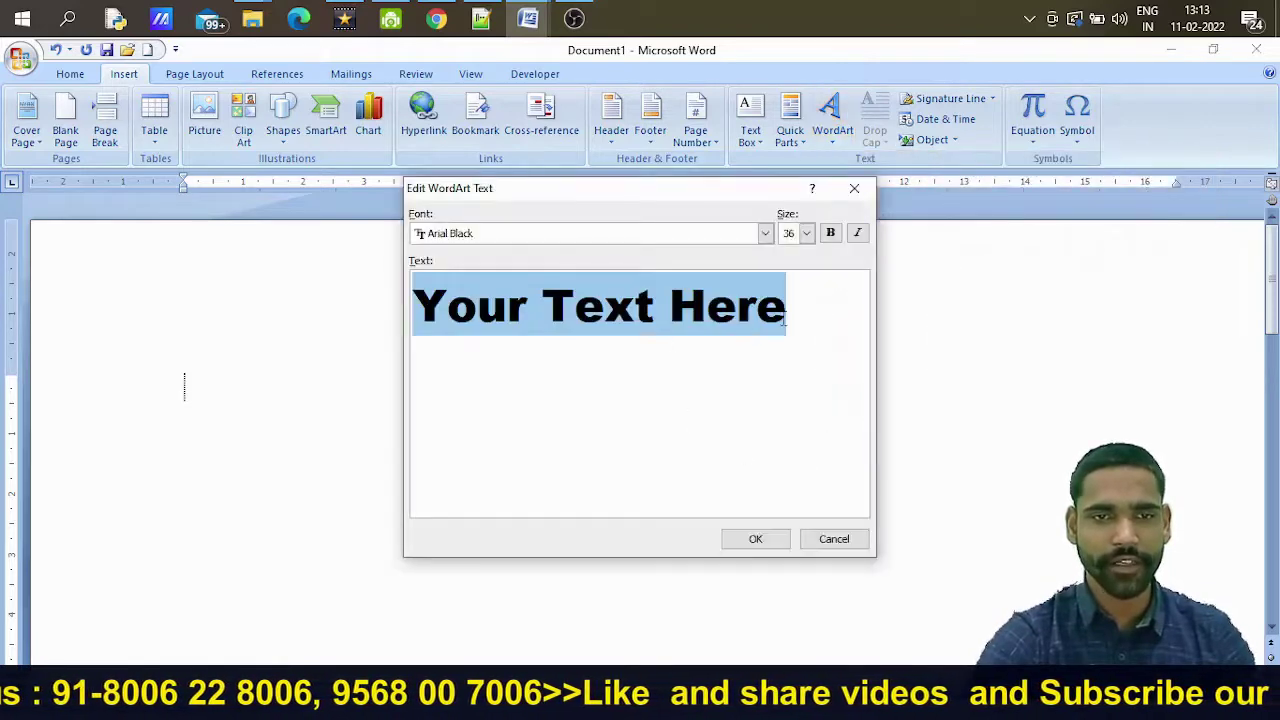
{"action": "key", "text": "BackSpace"}
{"action": "type", "text": "LIC"}
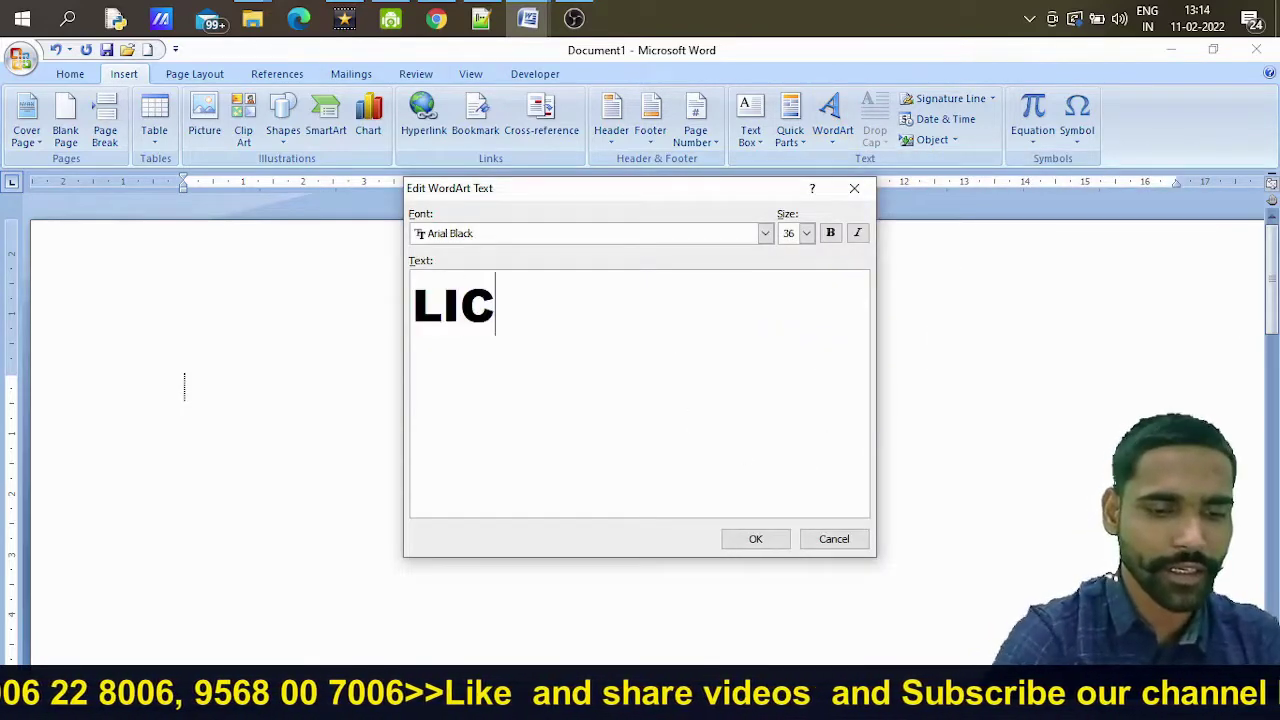
{"action": "type", "text": "L"}
{"action": "key", "text": "BackSpace"}
{"action": "key", "text": "BackSpace"}
{"action": "key", "text": "BackSpace"}
{"action": "key", "text": "BackSpace"}
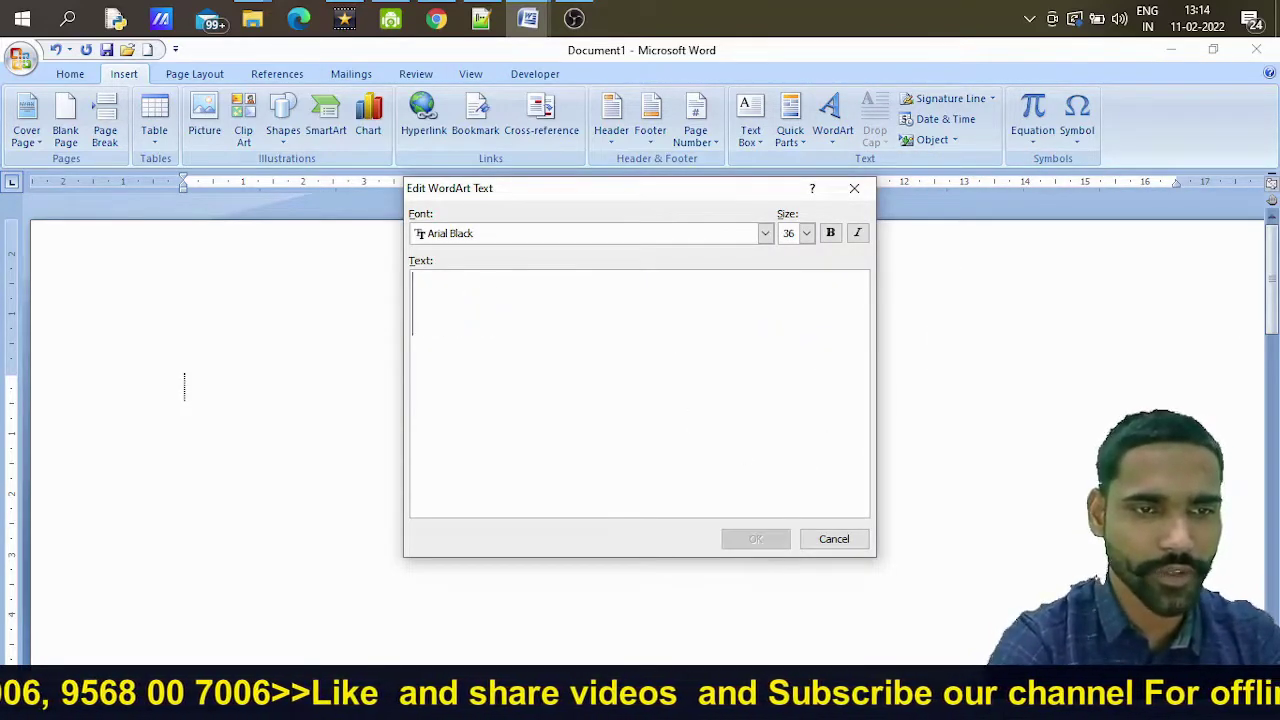
{"action": "type", "text": "Welc"}
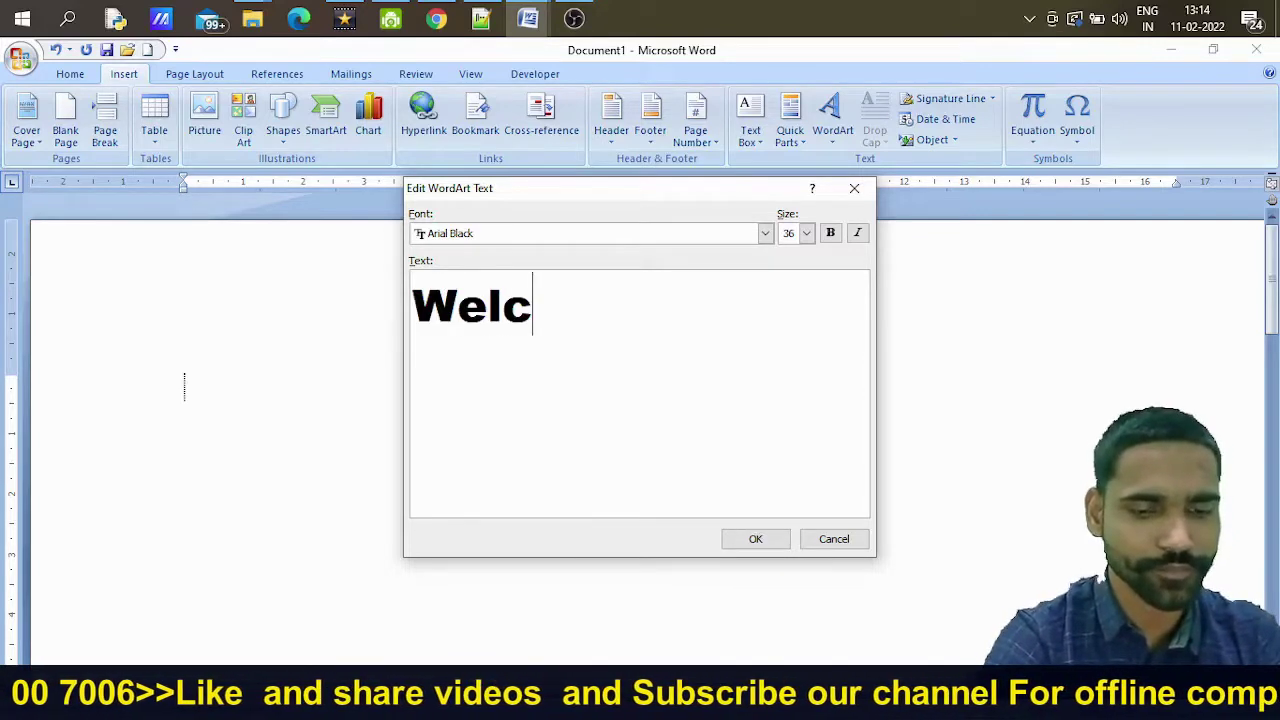
{"action": "type", "text": "ome Y"}
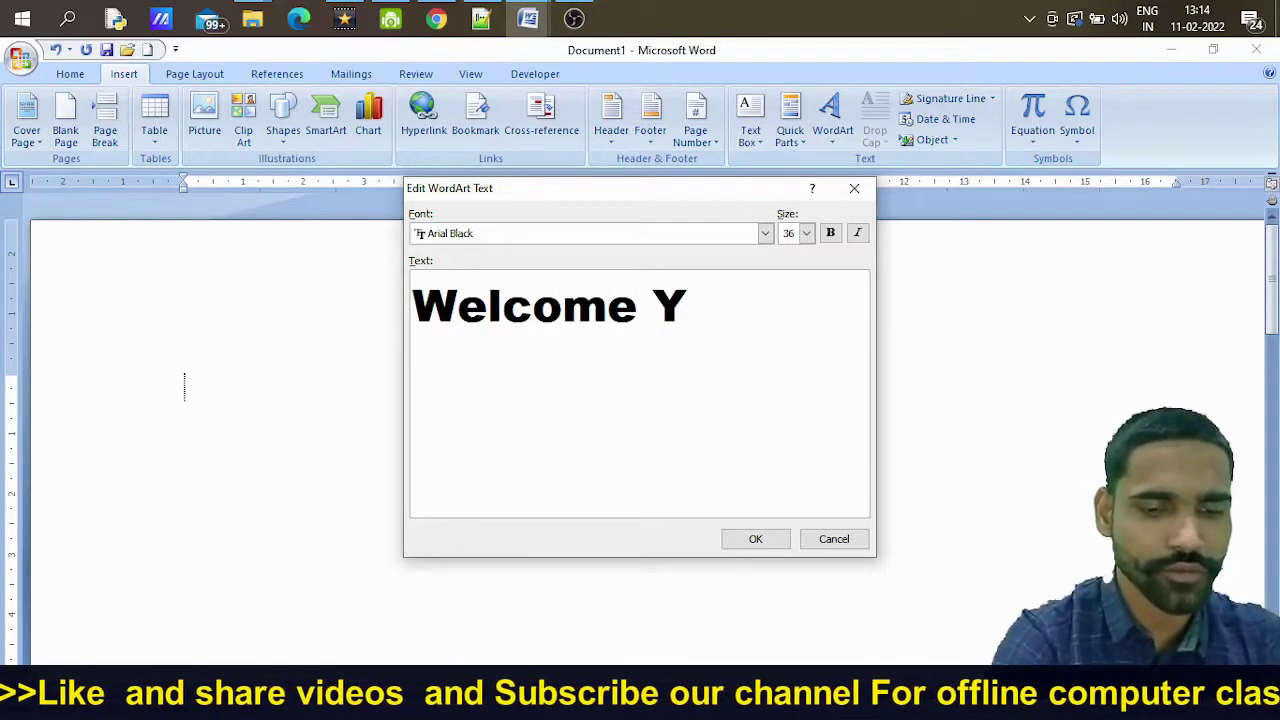
{"action": "type", "text": "ou a"}
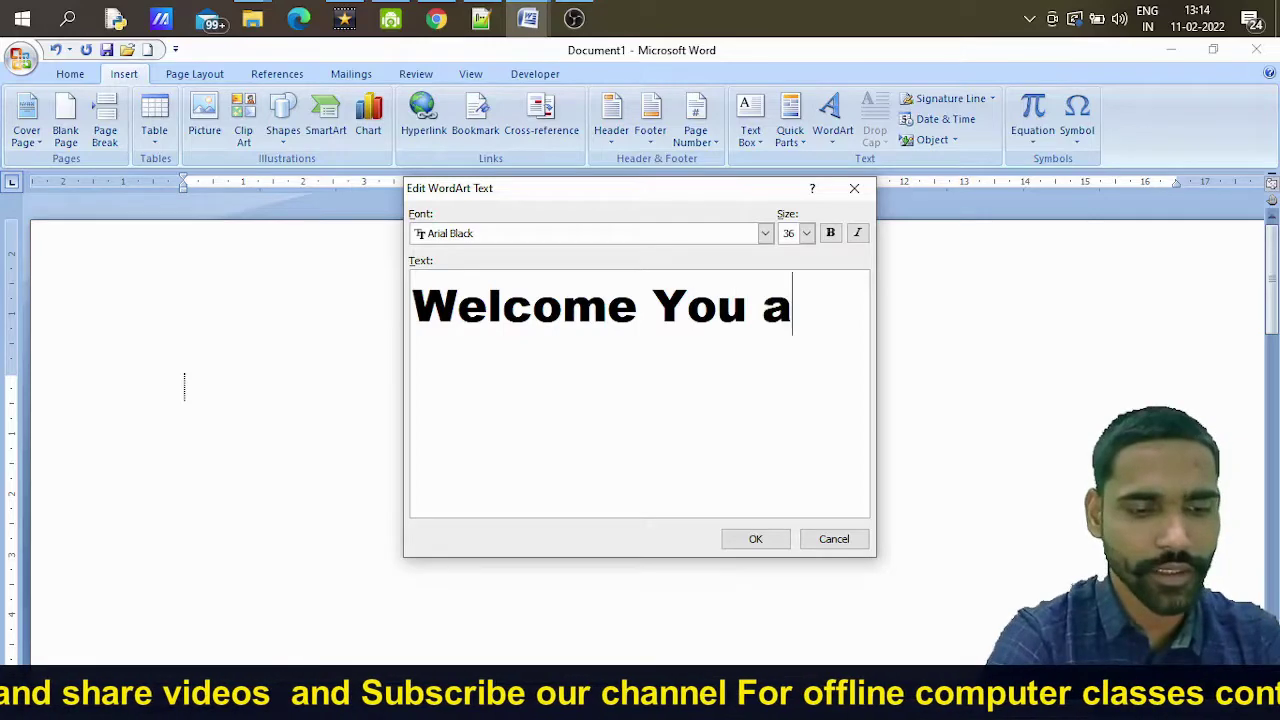
{"action": "type", "text": "t LICL"}
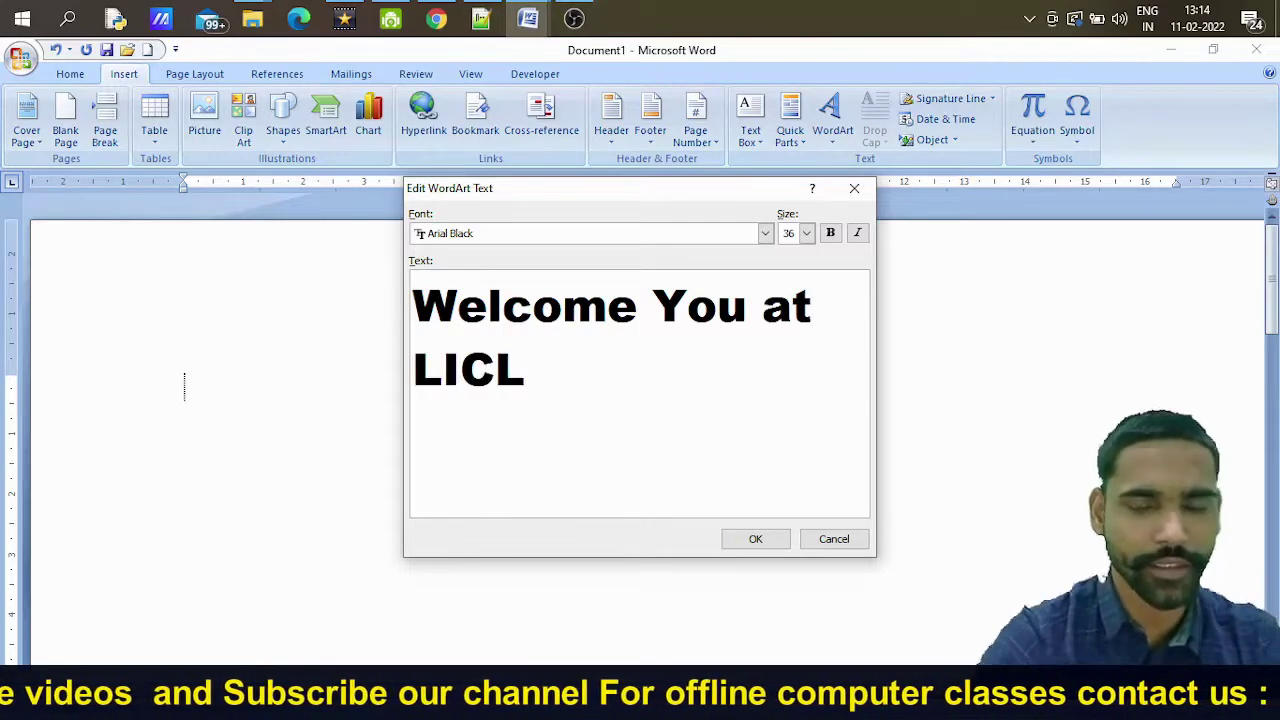
{"action": "left_click", "coordinate": [756, 539]}
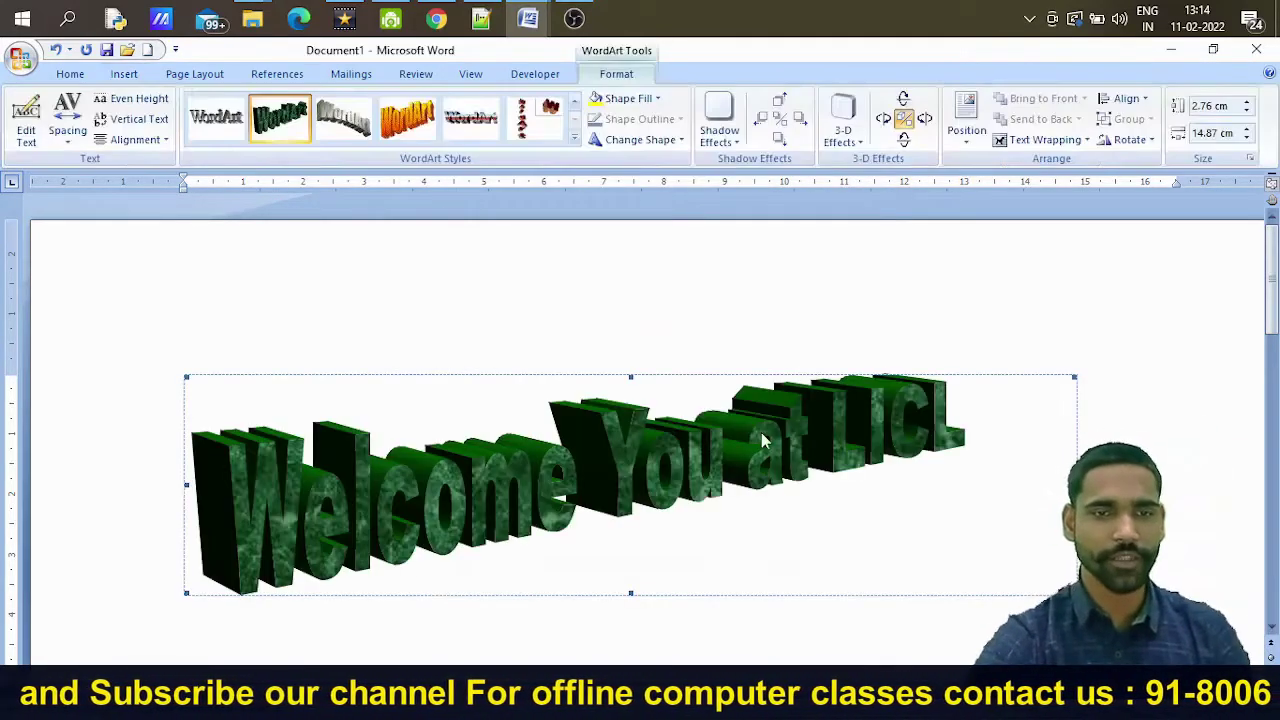
Apply a different 3-D perspective to the WordArt and tilt it left, up and down.
{"action": "scroll", "coordinate": [812, 413], "scroll_direction": "up", "scroll_amount": 1}
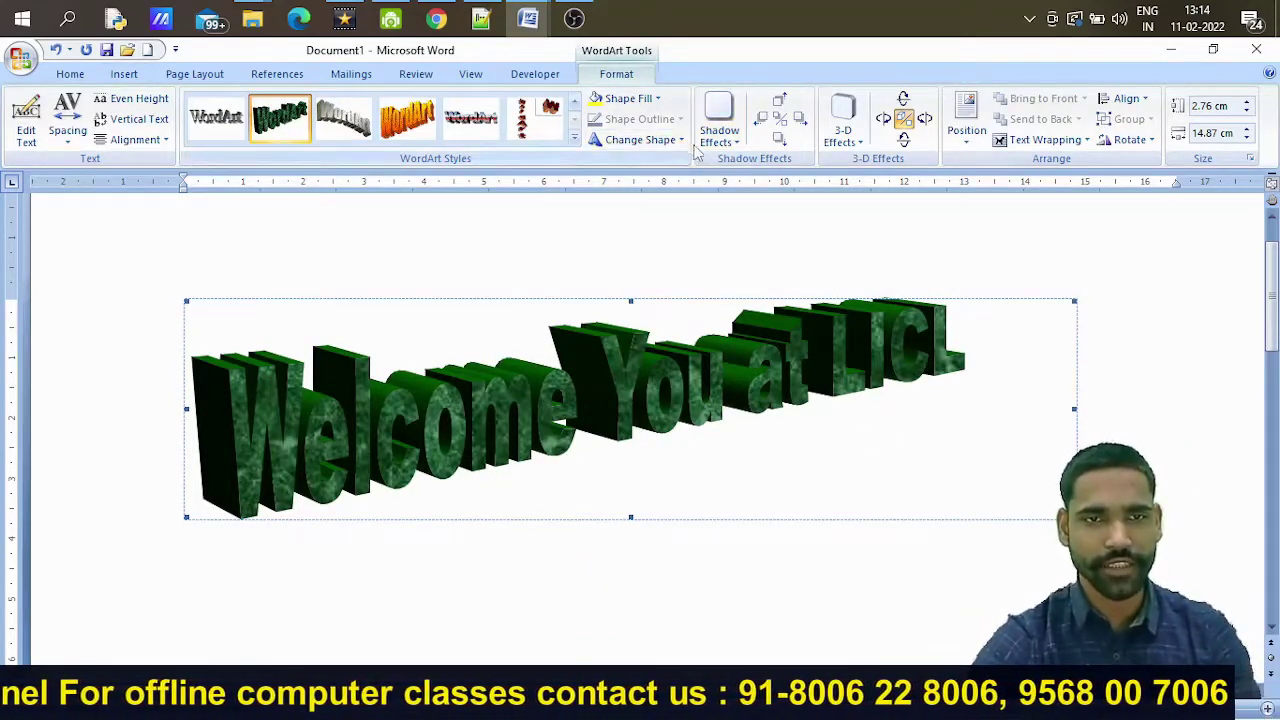
{"action": "left_click", "coordinate": [855, 145]}
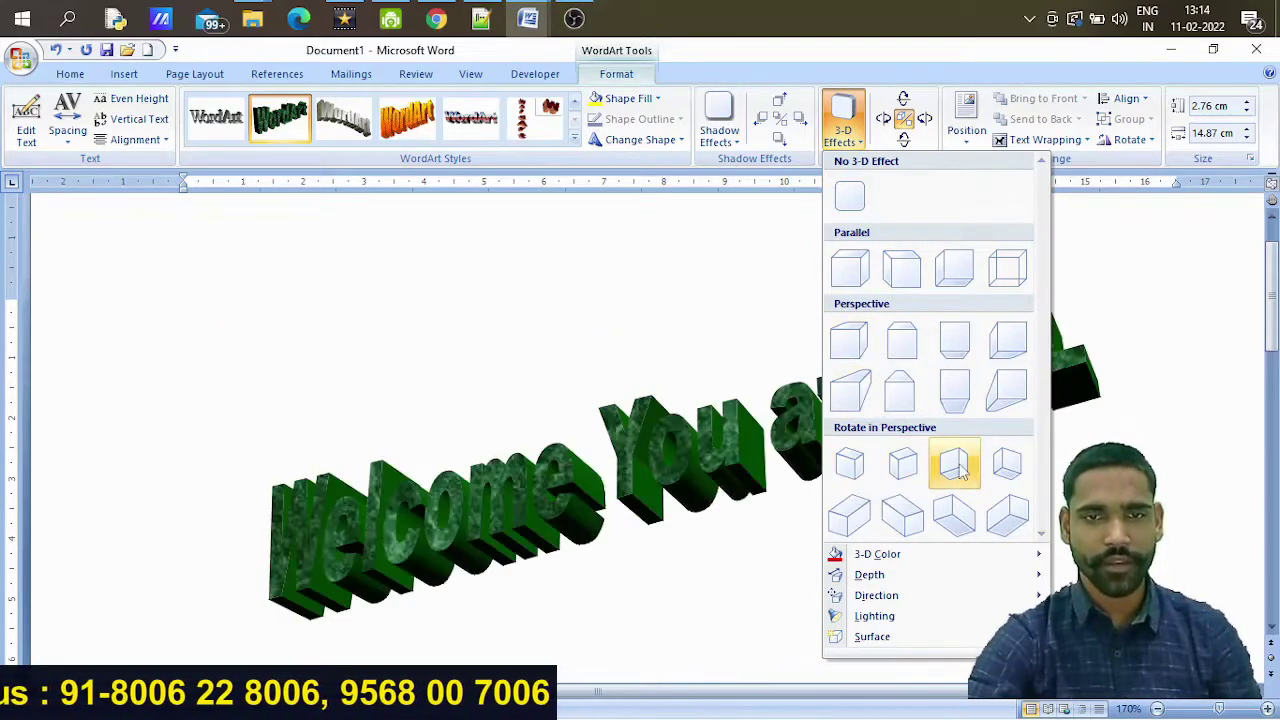
{"action": "left_click", "coordinate": [849, 283]}
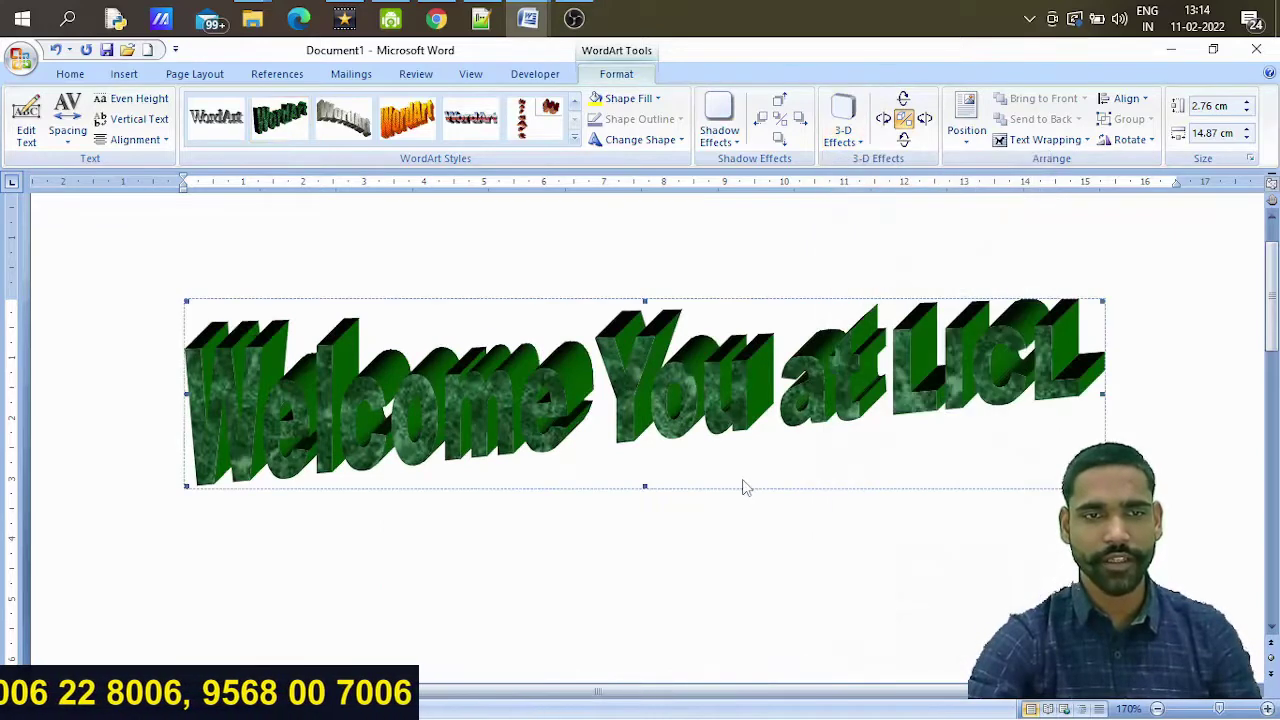
{"action": "left_click", "coordinate": [925, 120]}
{"action": "left_click", "coordinate": [925, 120]}
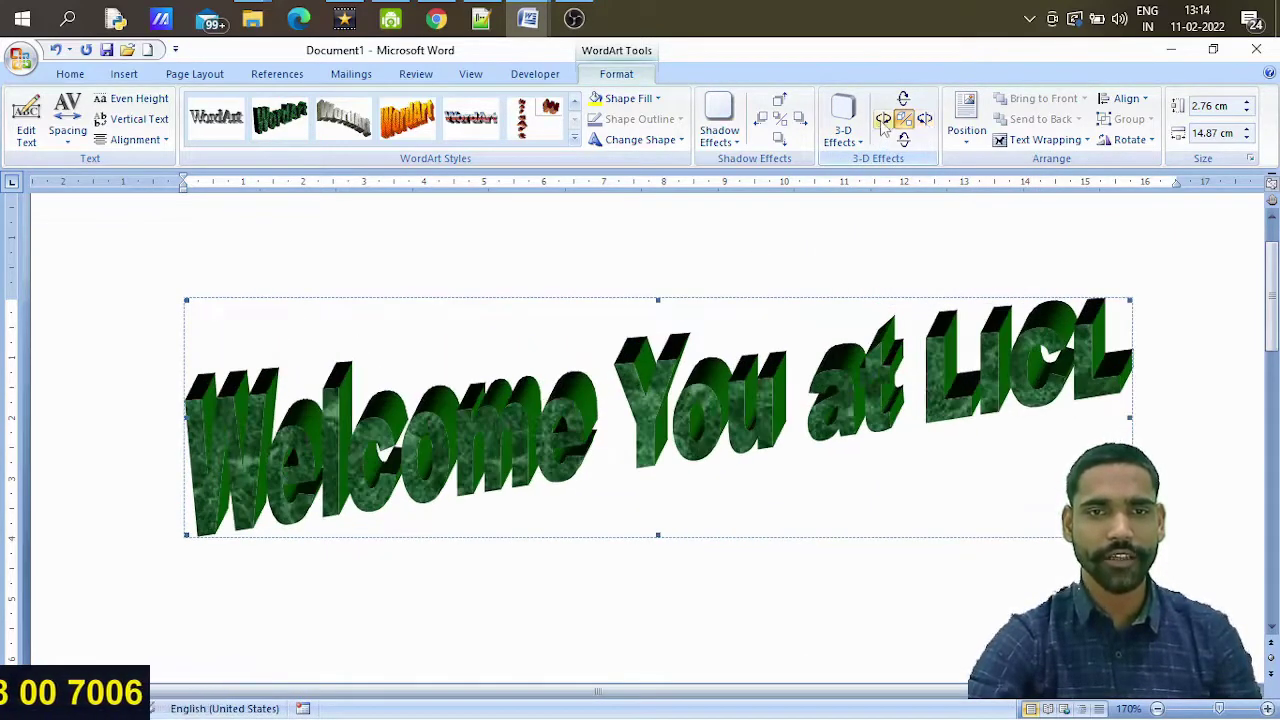
{"action": "left_click", "coordinate": [883, 119]}
{"action": "left_click", "coordinate": [883, 119]}
{"action": "left_click", "coordinate": [883, 119]}
{"action": "left_click", "coordinate": [883, 119]}
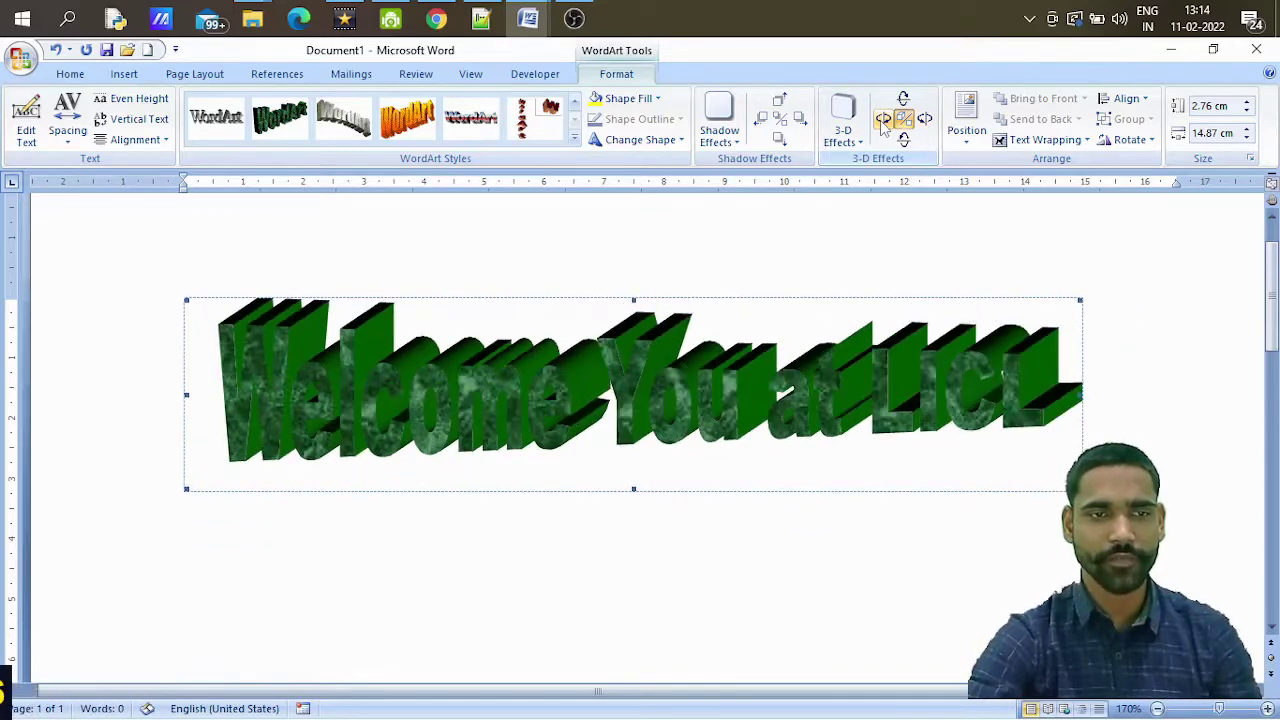
{"action": "left_click", "coordinate": [883, 119]}
{"action": "left_click", "coordinate": [903, 99]}
{"action": "left_click", "coordinate": [903, 99]}
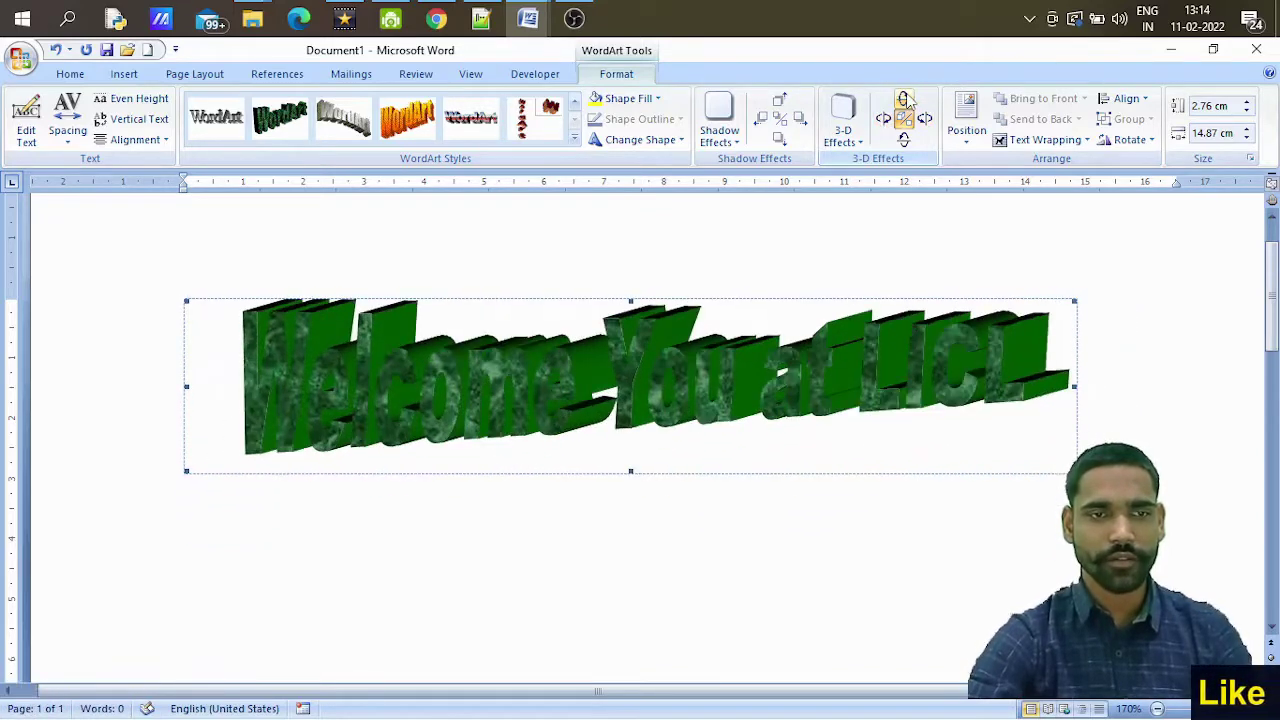
{"action": "left_click", "coordinate": [903, 140]}
{"action": "left_click", "coordinate": [903, 140]}
{"action": "left_click", "coordinate": [903, 140]}
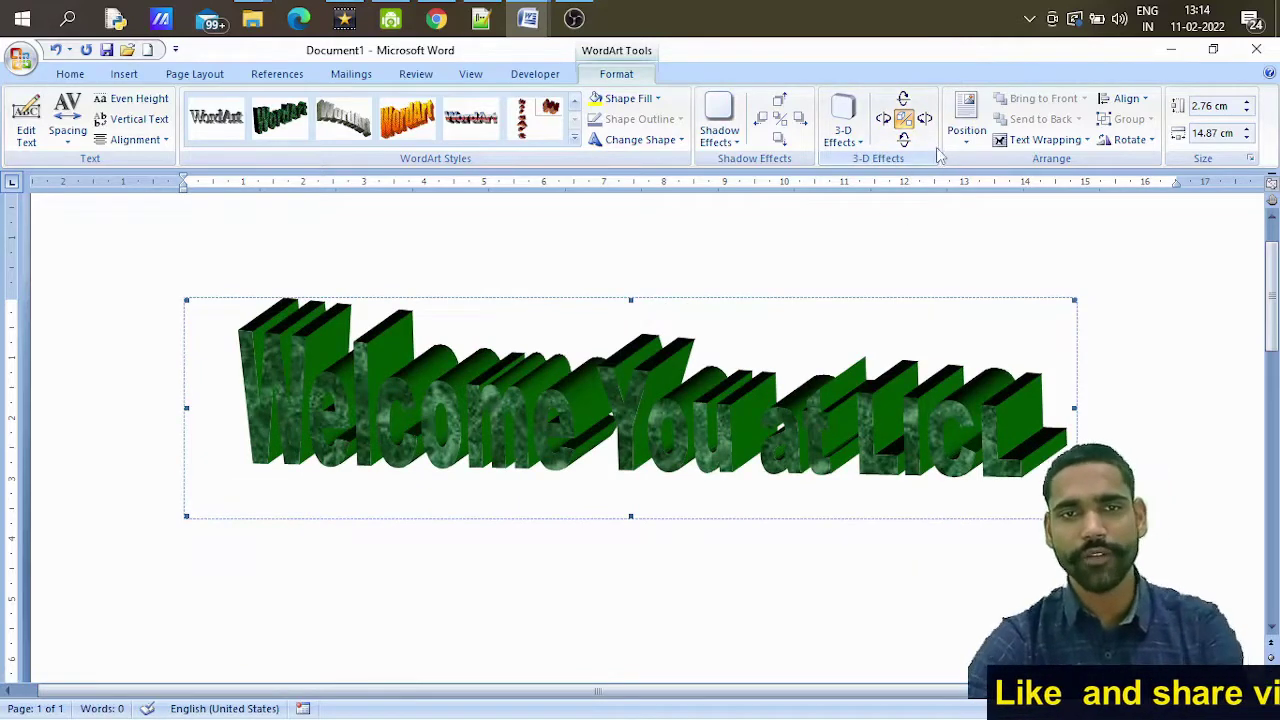
{"action": "left_click", "coordinate": [884, 119]}
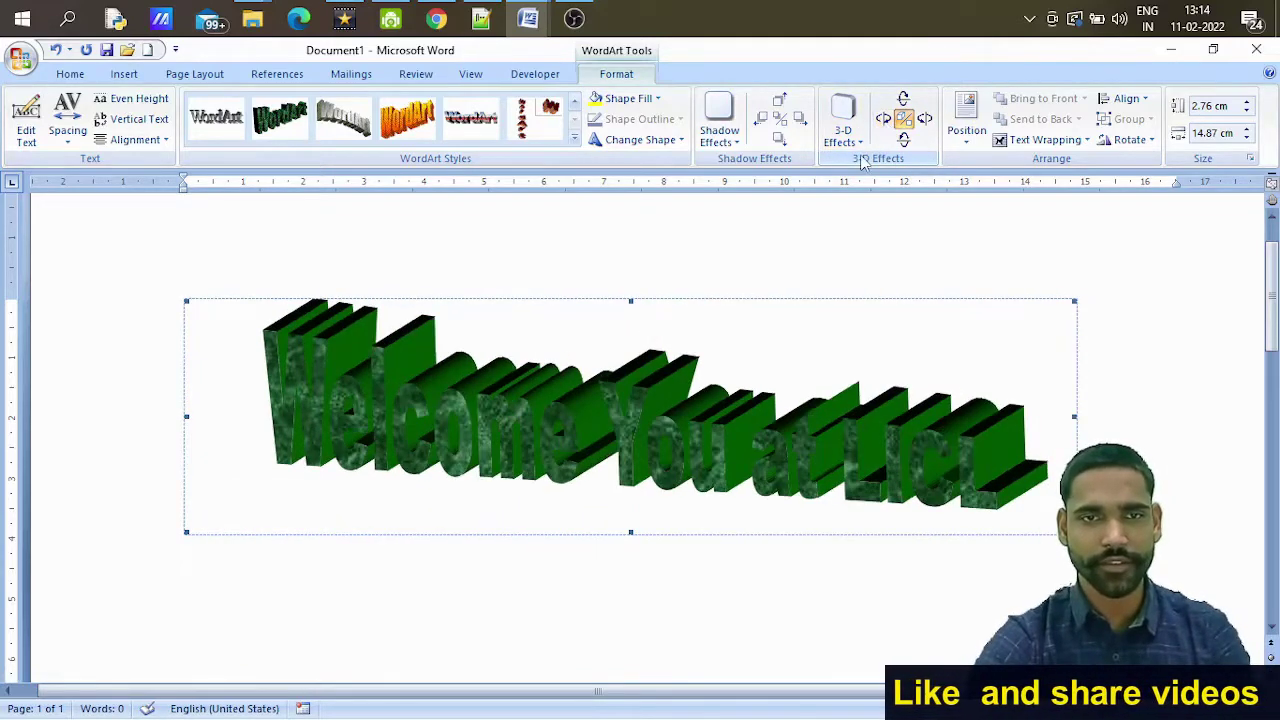
Warp the WordArt to slant down-right, then retilt it to rise to the right.
{"action": "left_click", "coordinate": [719, 115]}
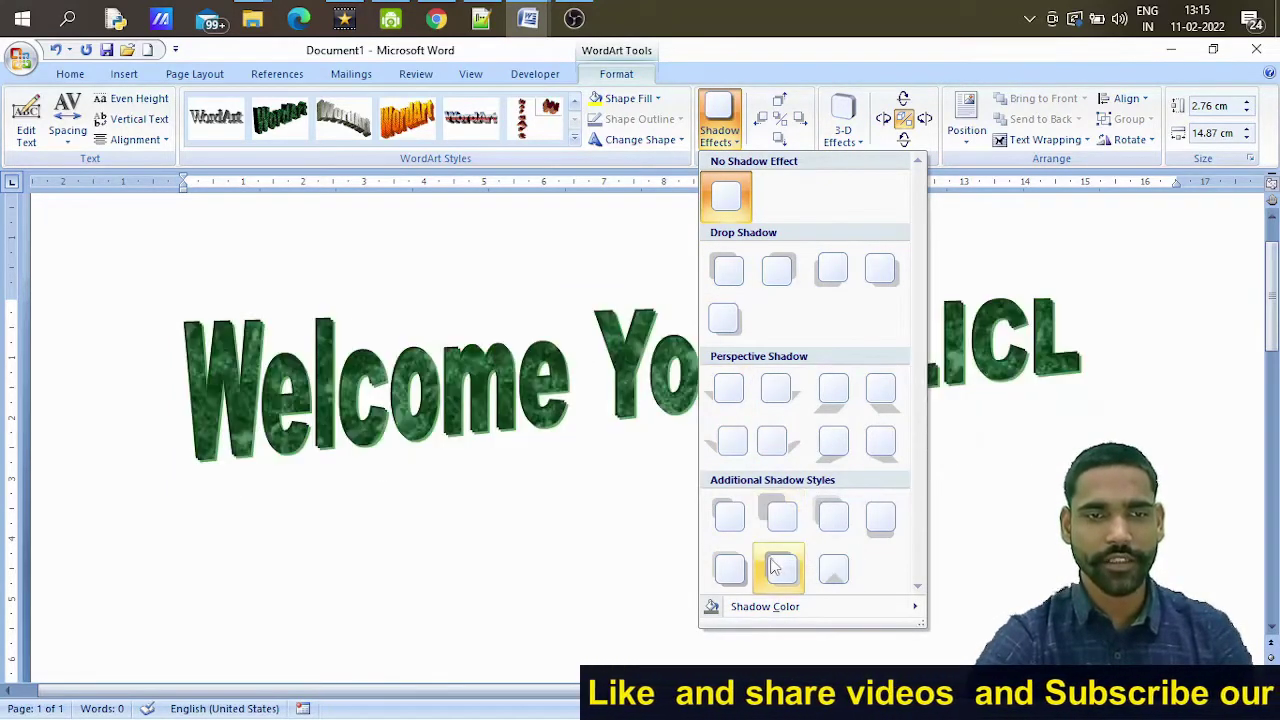
{"action": "left_click", "coordinate": [650, 140]}
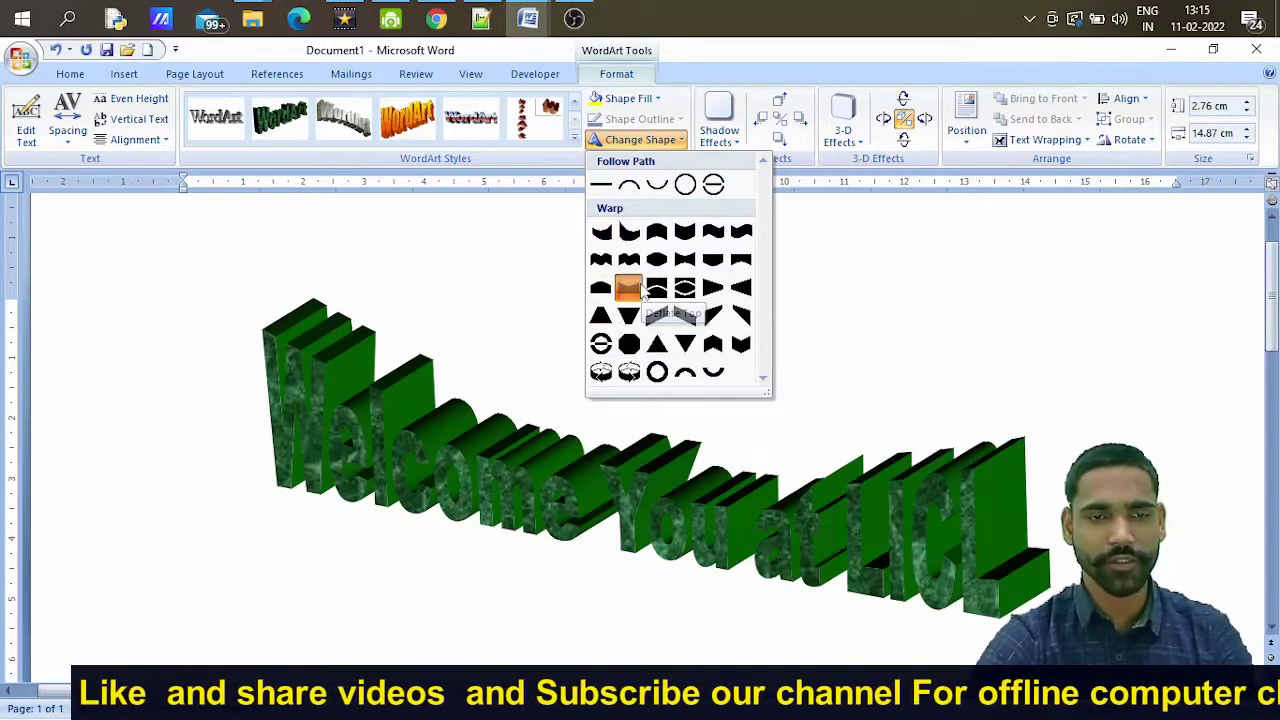
{"action": "left_click", "coordinate": [628, 288]}
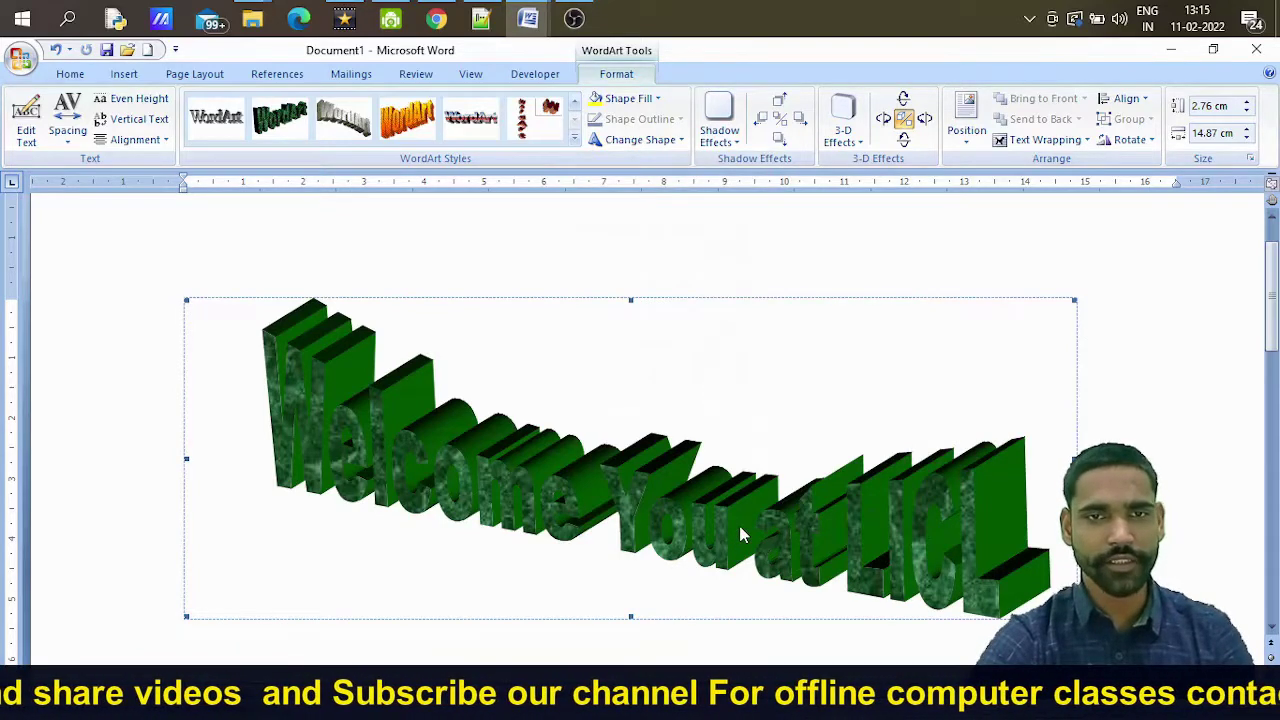
{"action": "left_click", "coordinate": [884, 119]}
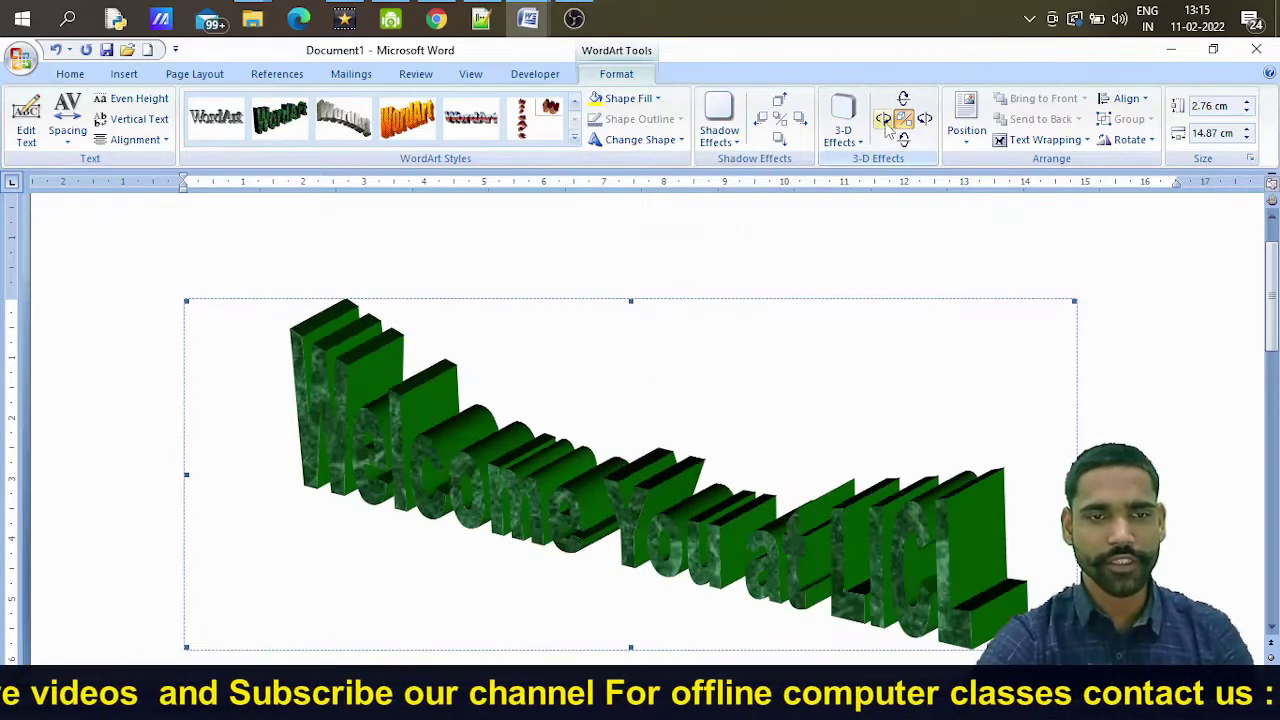
{"action": "left_click", "coordinate": [926, 119]}
{"action": "left_click", "coordinate": [926, 119]}
{"action": "left_click", "coordinate": [926, 119]}
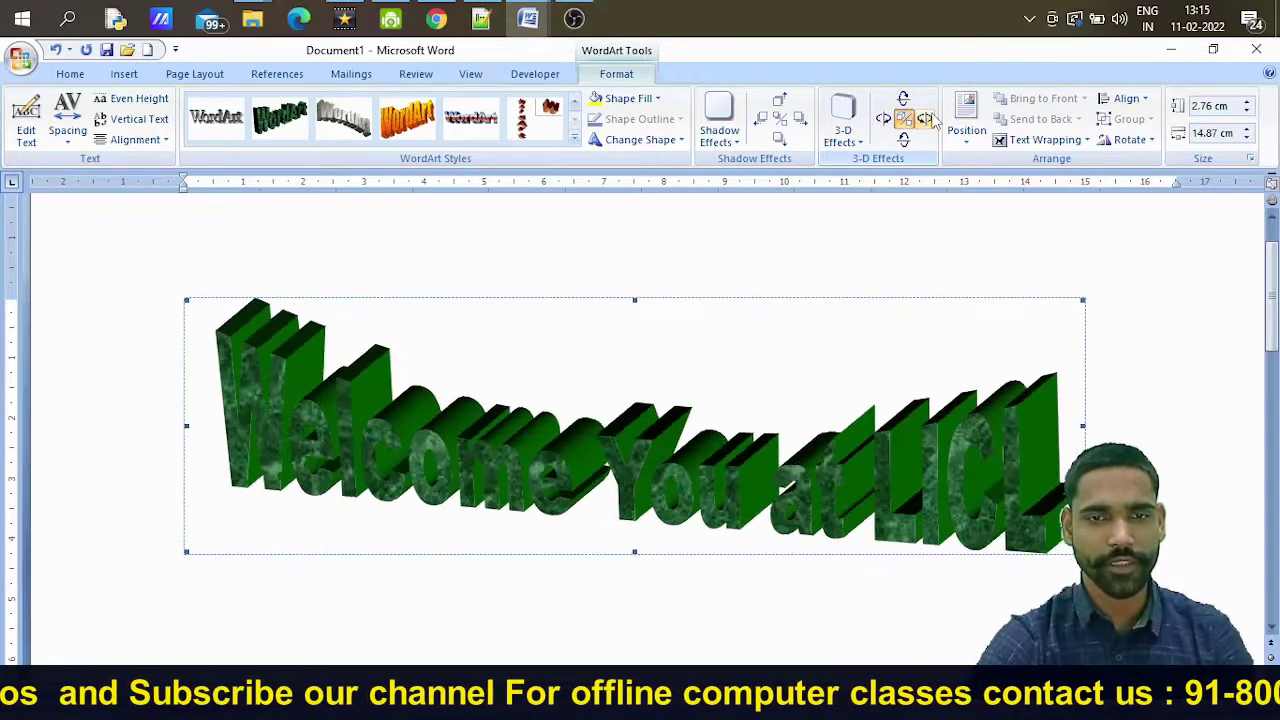
{"action": "left_click", "coordinate": [926, 119]}
{"action": "left_click", "coordinate": [926, 119]}
{"action": "left_click", "coordinate": [926, 119]}
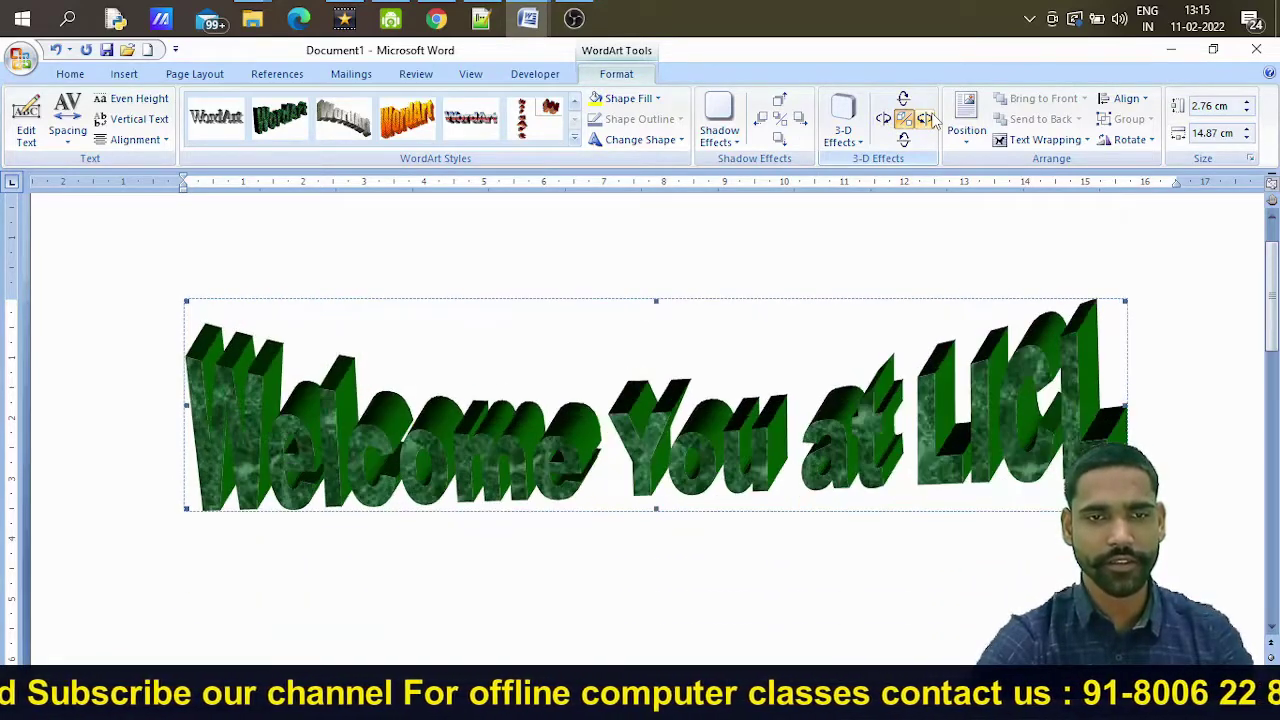
{"action": "left_click", "coordinate": [886, 120]}
{"action": "left_click", "coordinate": [907, 103]}
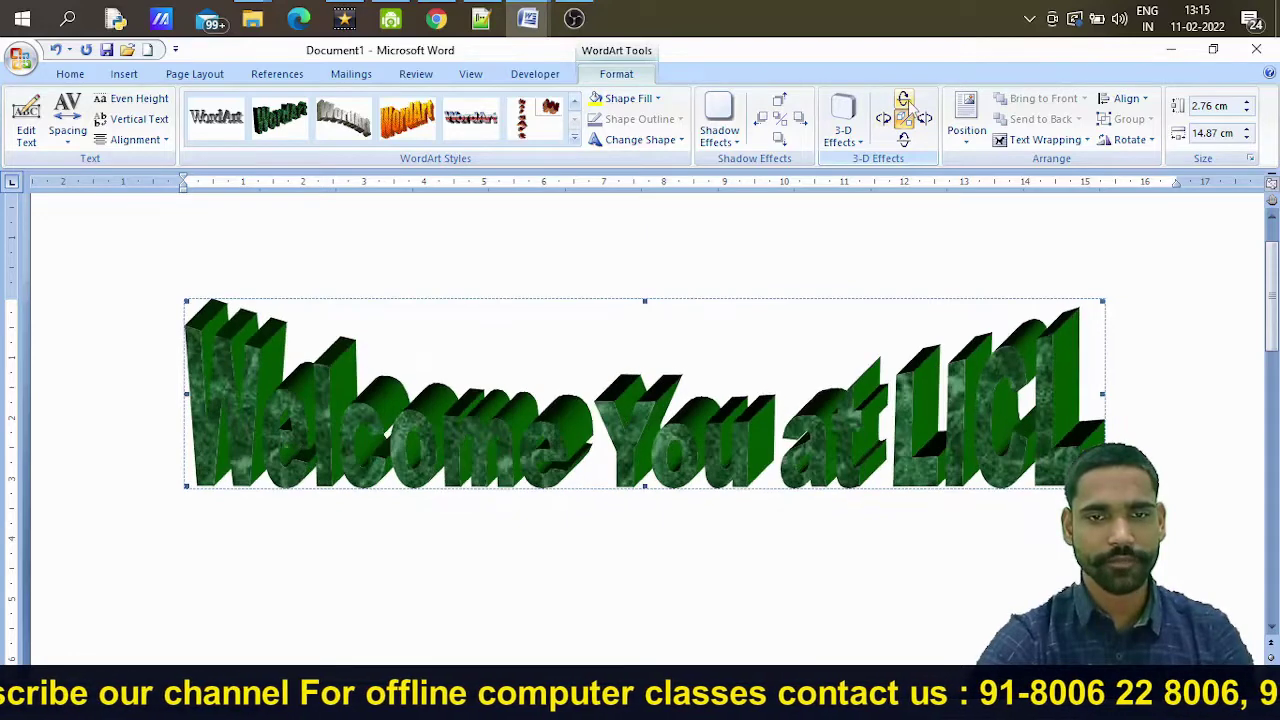
{"action": "left_click", "coordinate": [926, 119]}
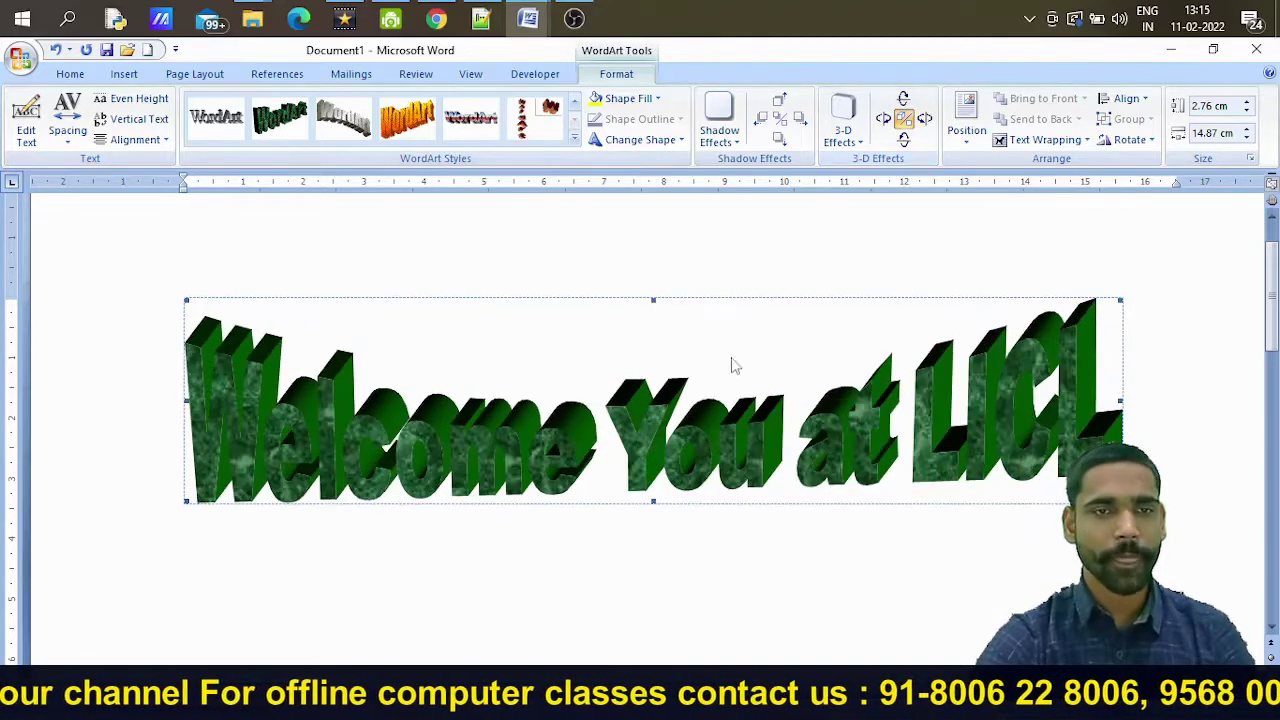
Switch the WordArt to the orange-yellow 3-D style and bring up Shape Fill.
{"action": "left_click", "coordinate": [538, 122]}
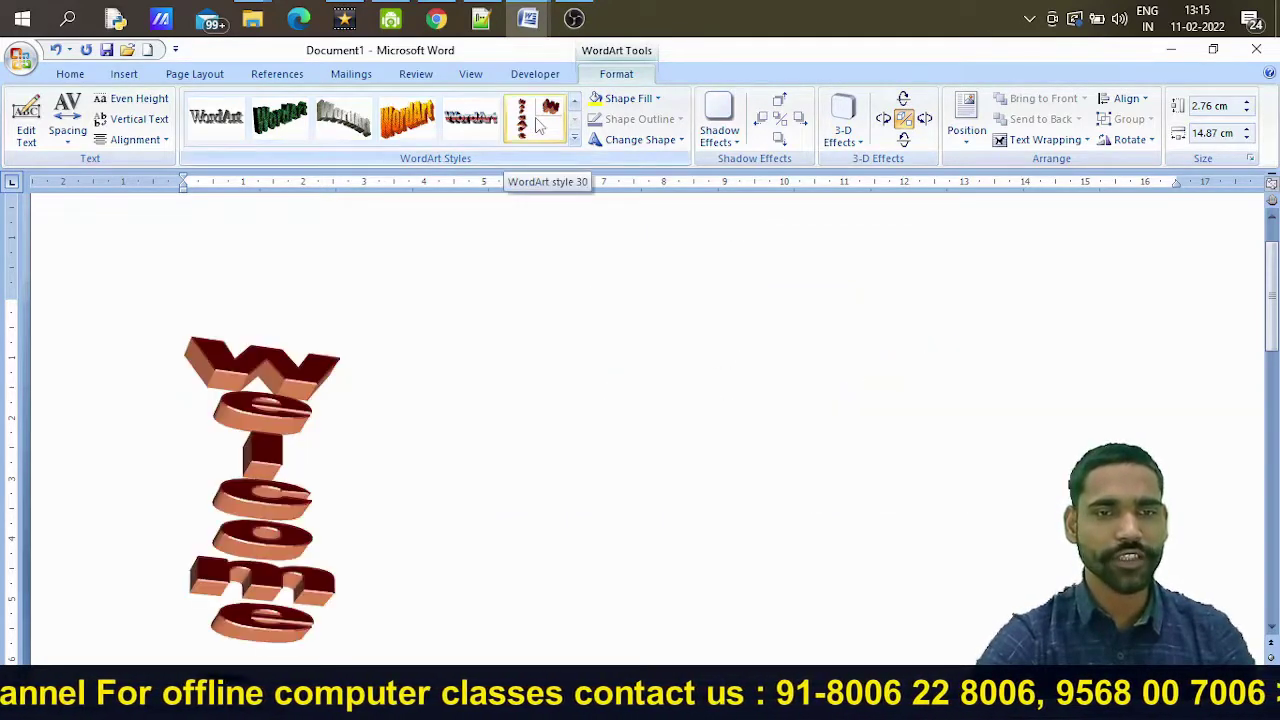
{"action": "left_click", "coordinate": [407, 117]}
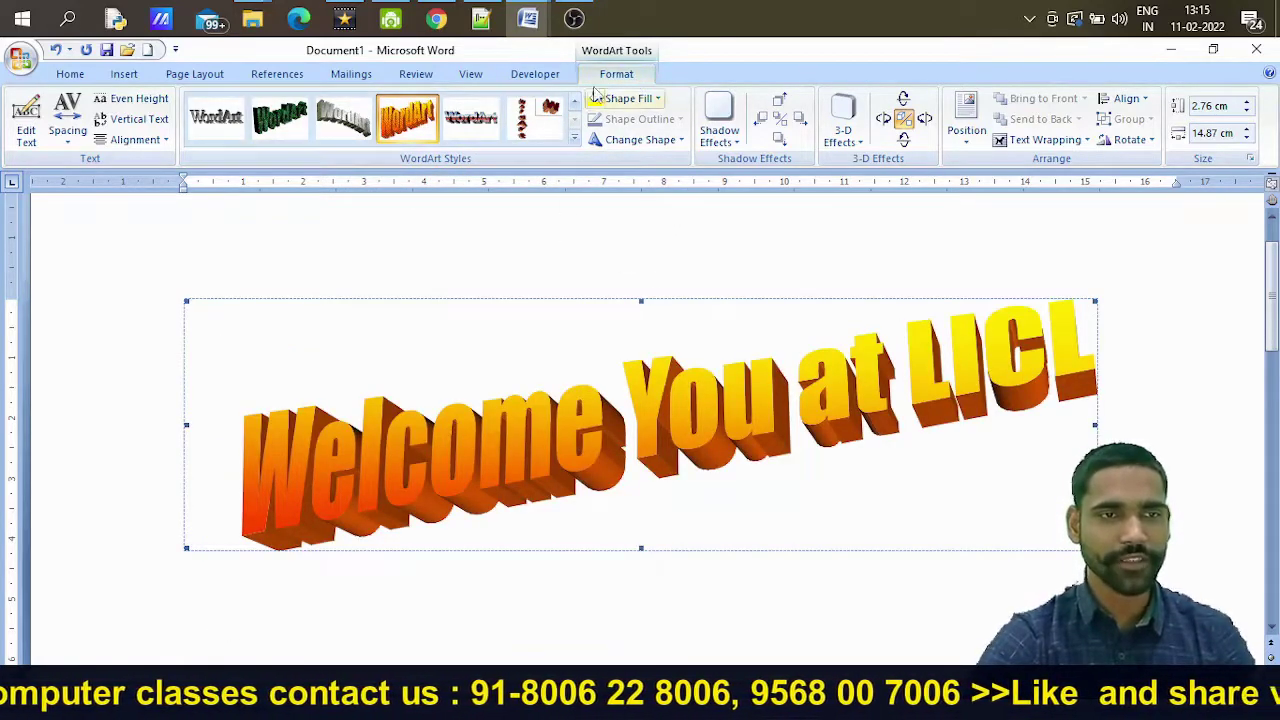
{"action": "left_click", "coordinate": [124, 76]}
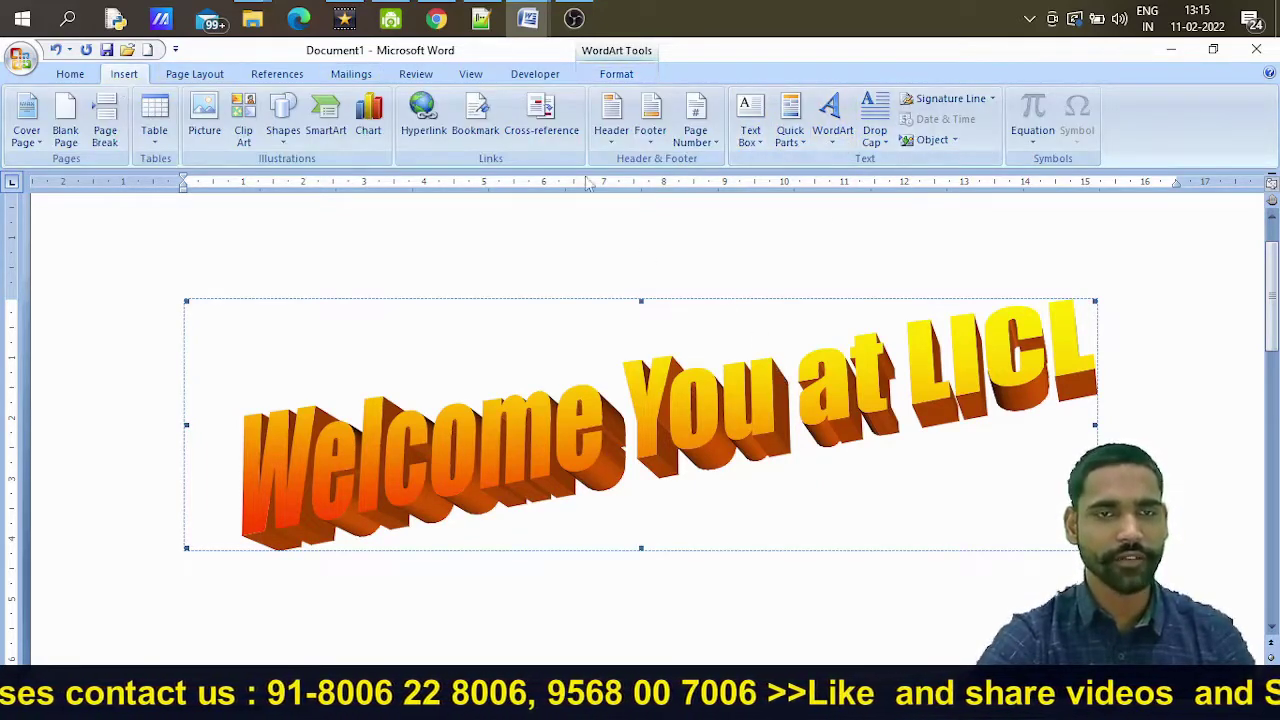
{"action": "left_click", "coordinate": [617, 75]}
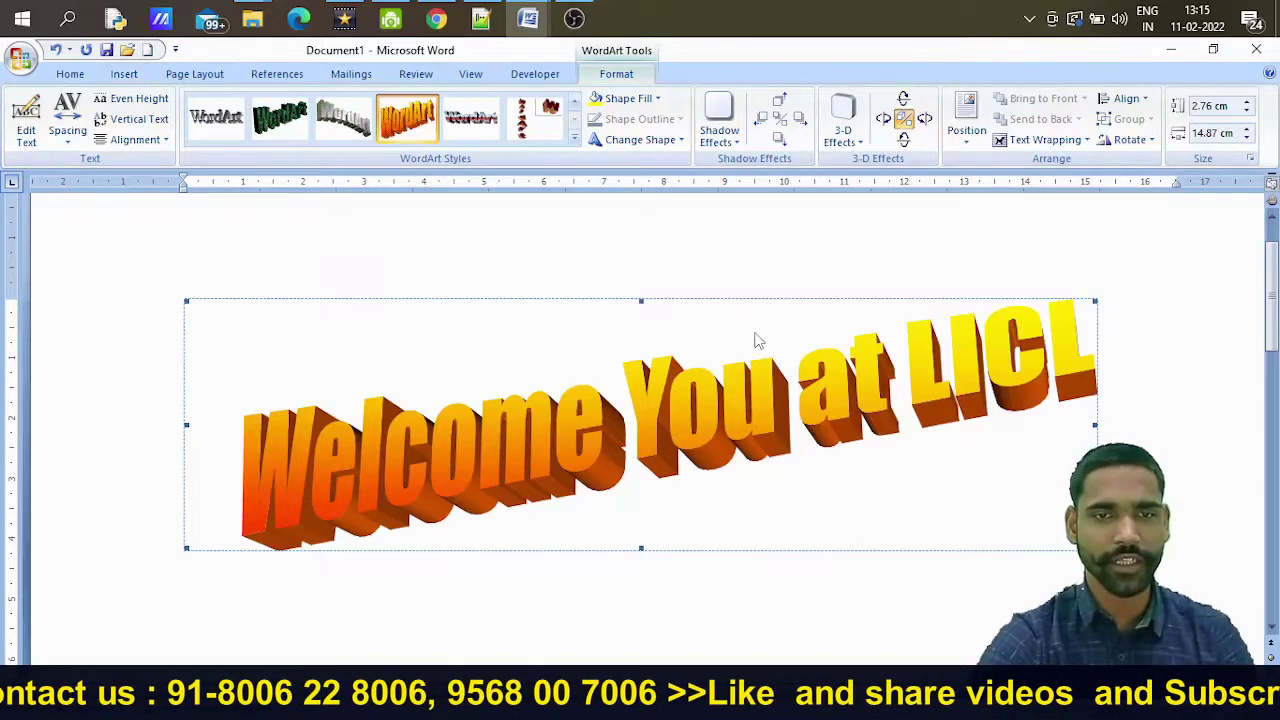
{"action": "left_click", "coordinate": [657, 99]}
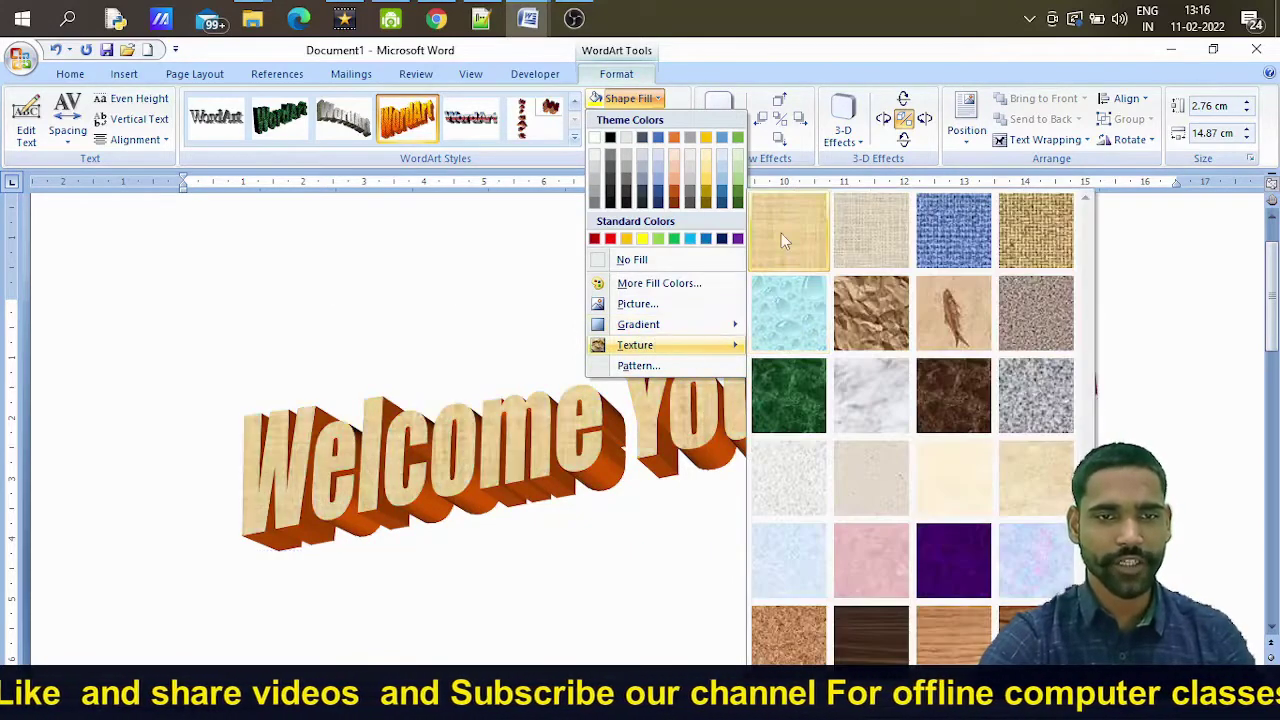
{"action": "mouse_move", "coordinate": [635, 345]}
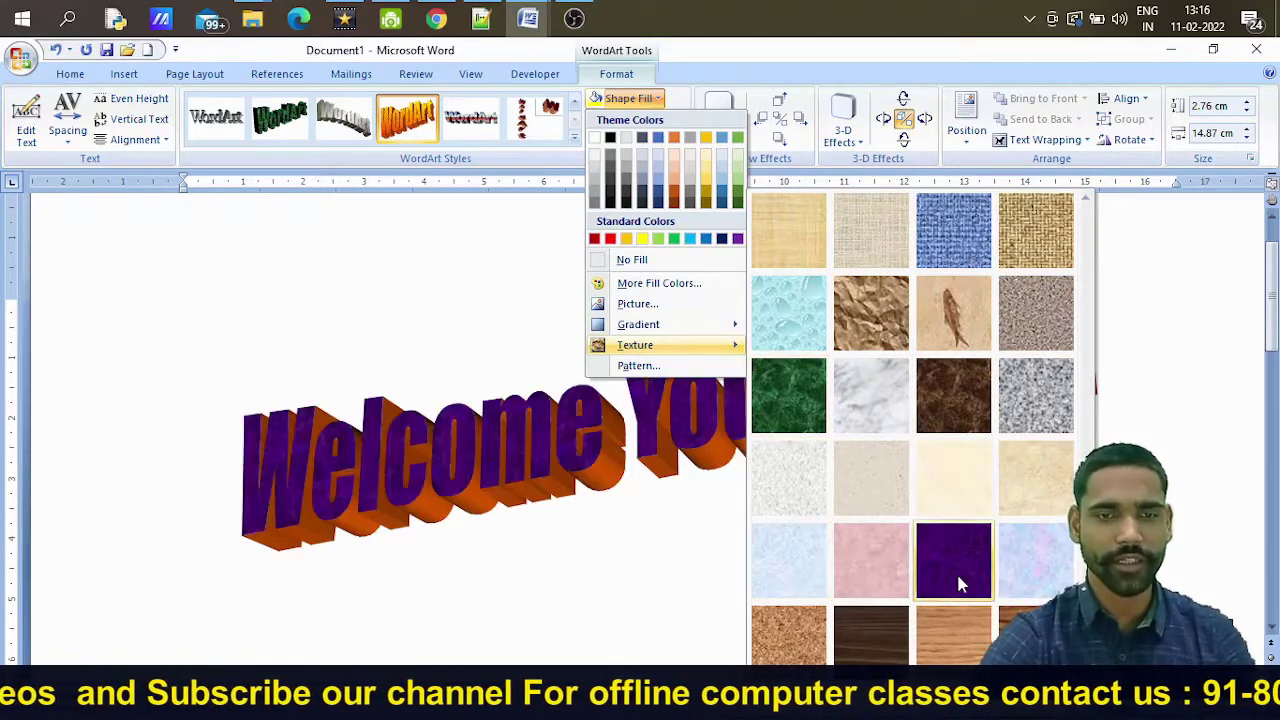
Apply the gaming-mouse-rgb-multi-colour-500x500 picture as the WordArt letter fill, keeping the orange 3-D sides.
{"action": "left_click", "coordinate": [638, 303]}
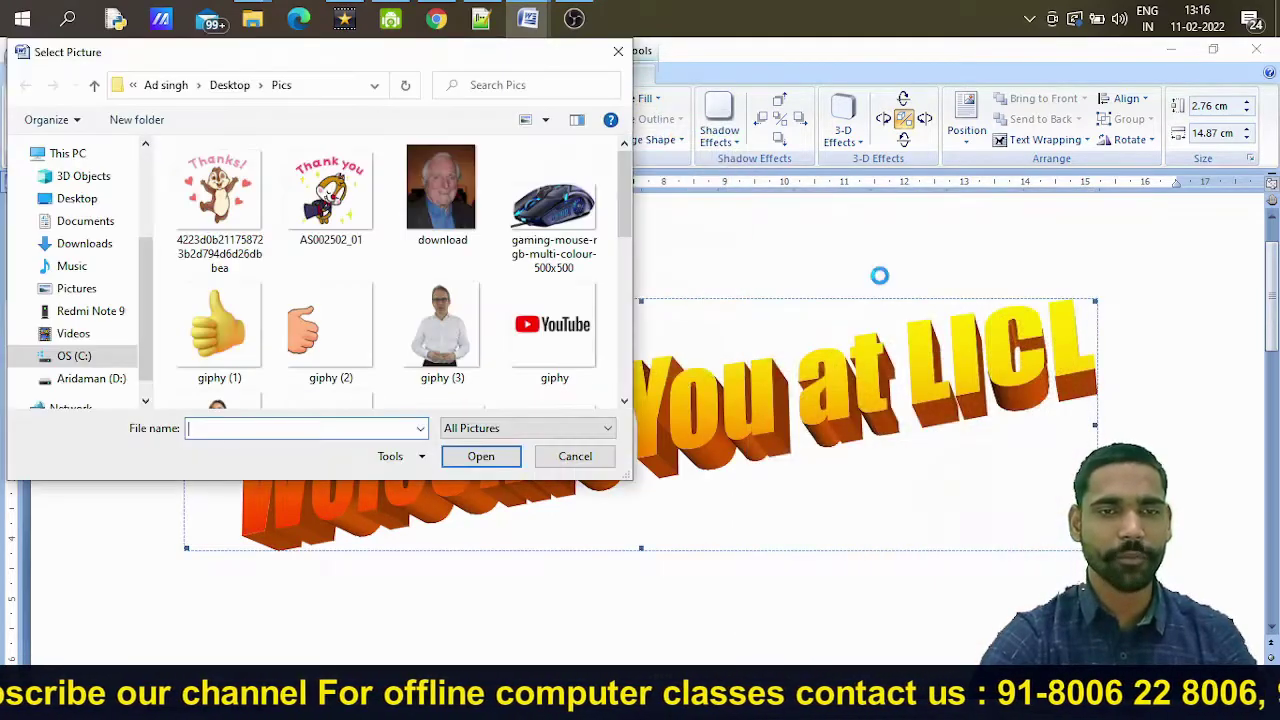
{"action": "left_click", "coordinate": [553, 215]}
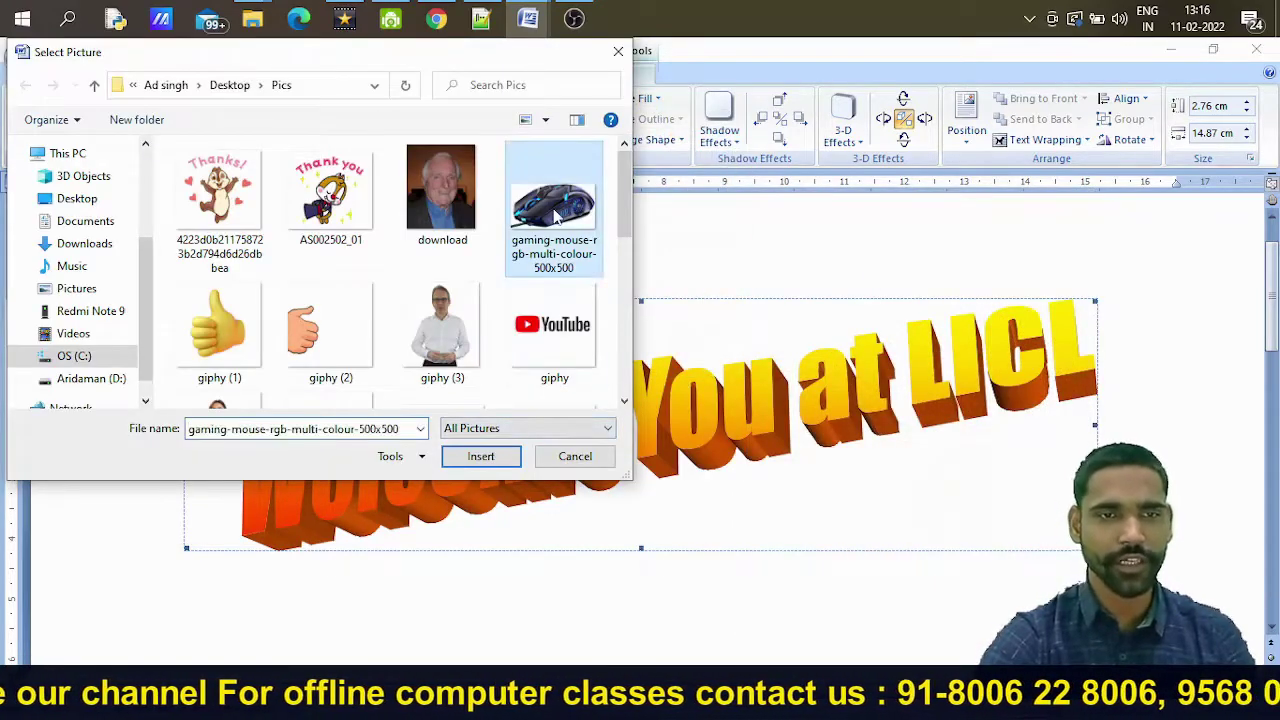
{"action": "left_click", "coordinate": [481, 456]}
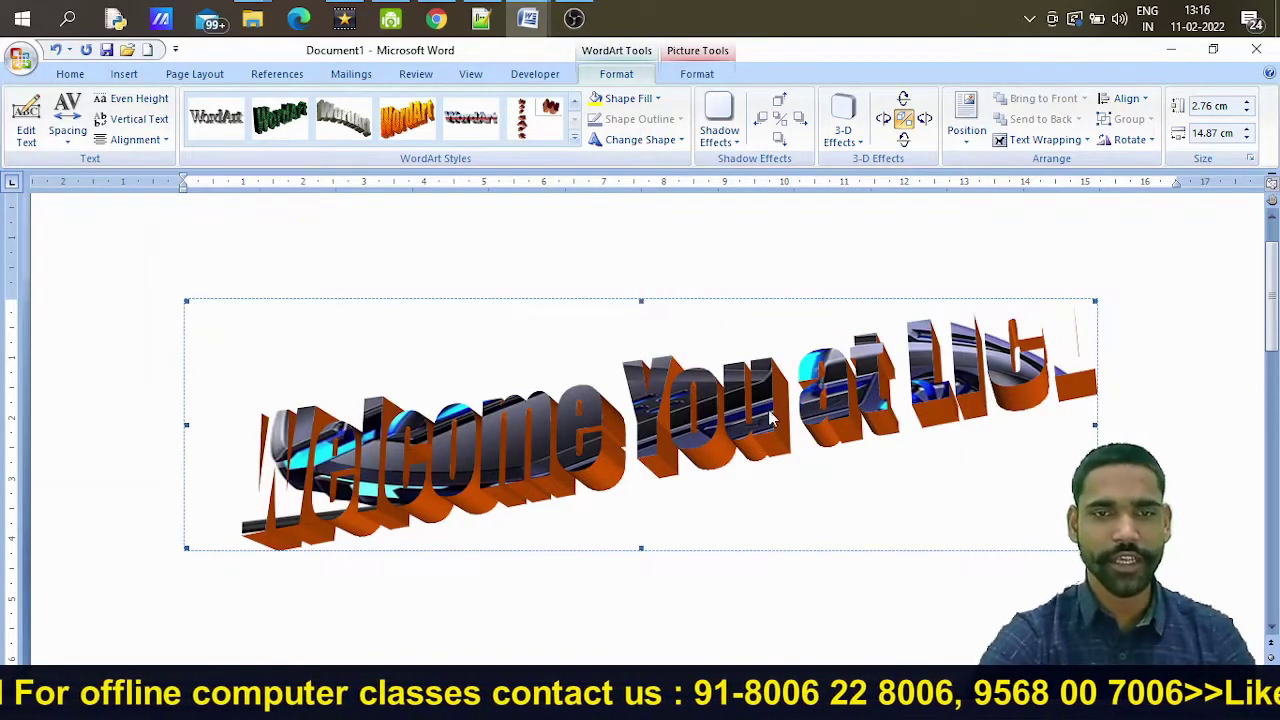
{"action": "key", "text": "Left"}
{"action": "key", "text": "shift+Right"}
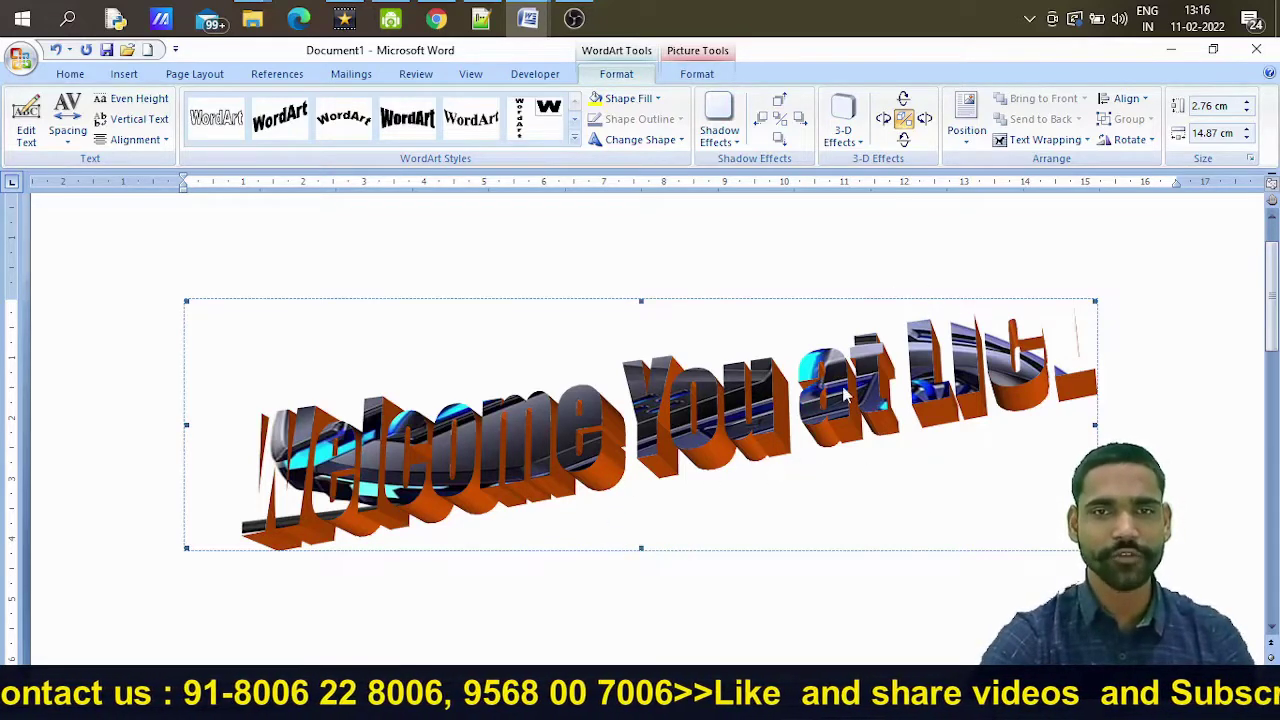
Set the WordArt to Tight text wrapping and move it higher on the page.
{"action": "left_click", "coordinate": [1045, 140]}
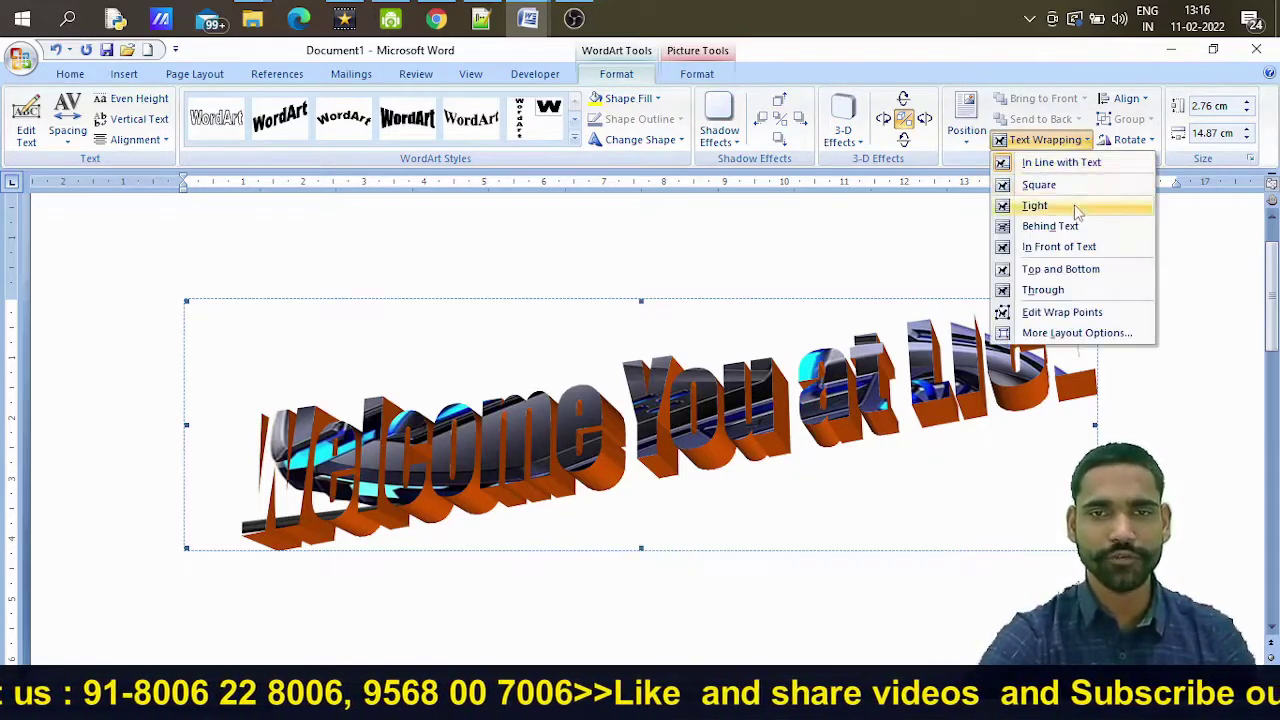
{"action": "left_click", "coordinate": [1074, 205]}
{"action": "left_click_drag", "start_coordinate": [695, 347], "coordinate": [696, 348]}
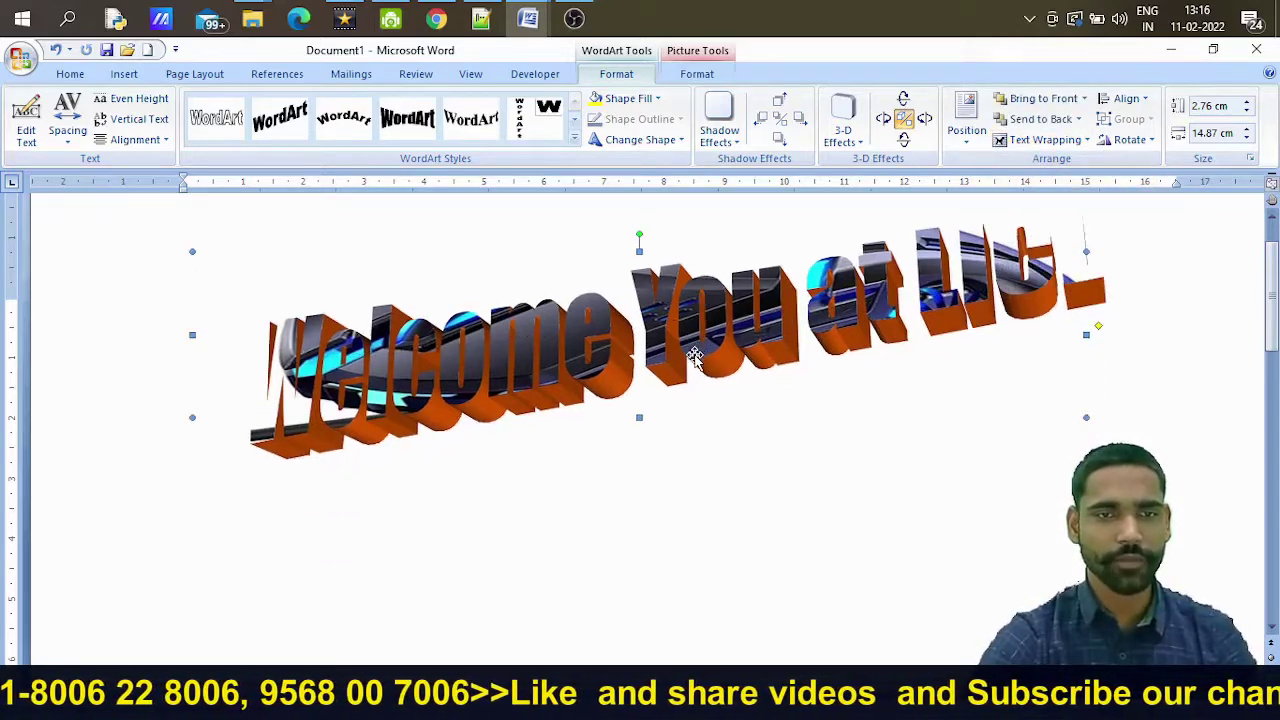
Bend the WordArt into an Arch Up shape, adjust its curve and stretch it to 6.78 cm tall.
{"action": "left_click", "coordinate": [630, 141]}
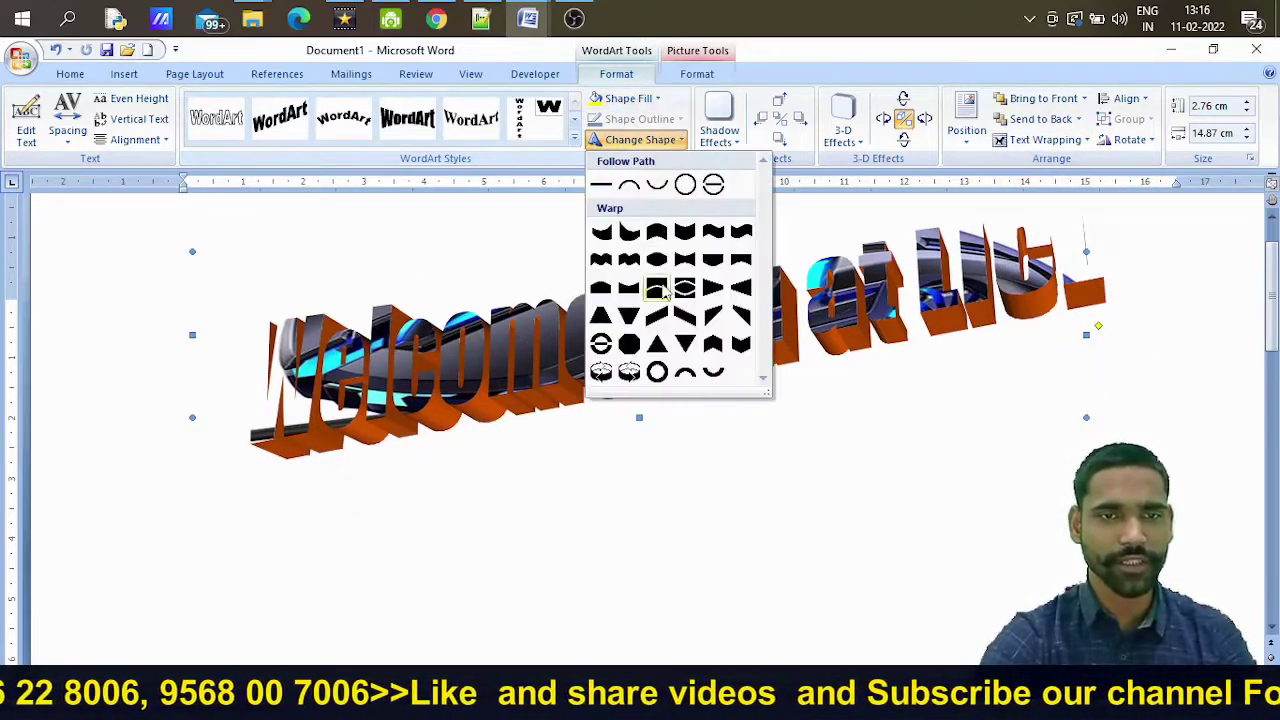
{"action": "left_click", "coordinate": [630, 186]}
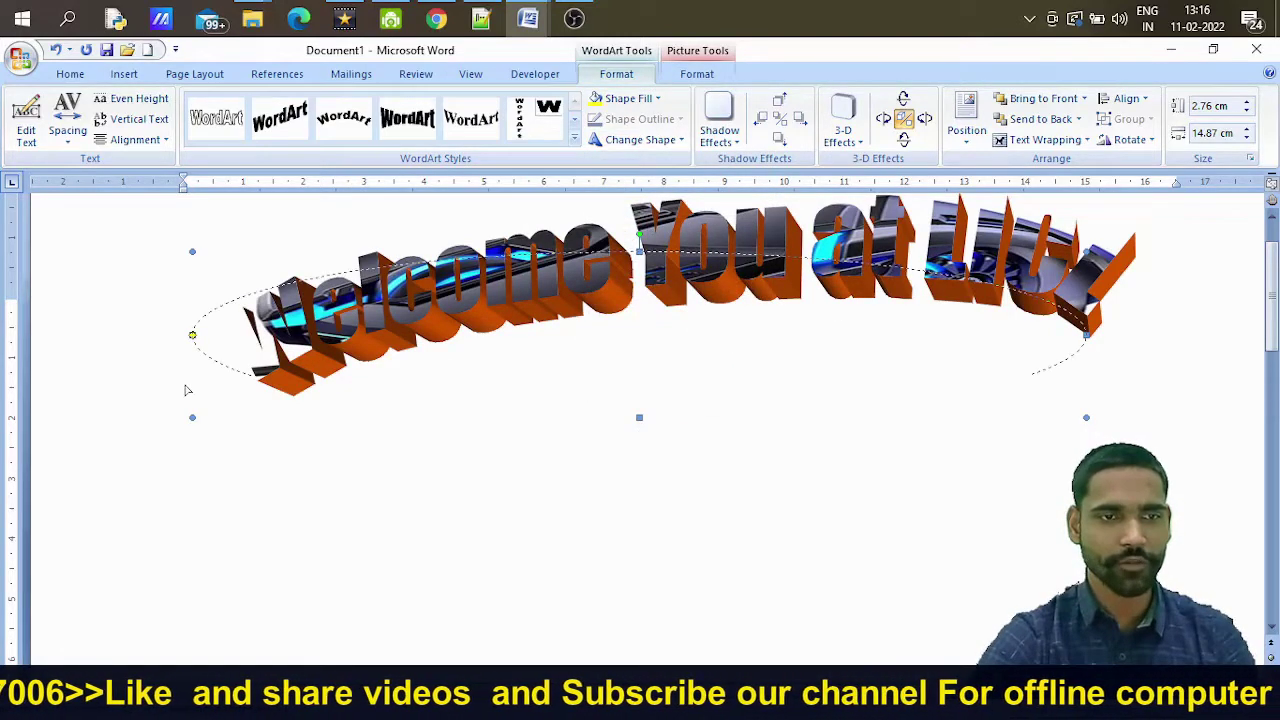
{"action": "left_click_drag", "start_coordinate": [185, 403], "coordinate": [338, 414]}
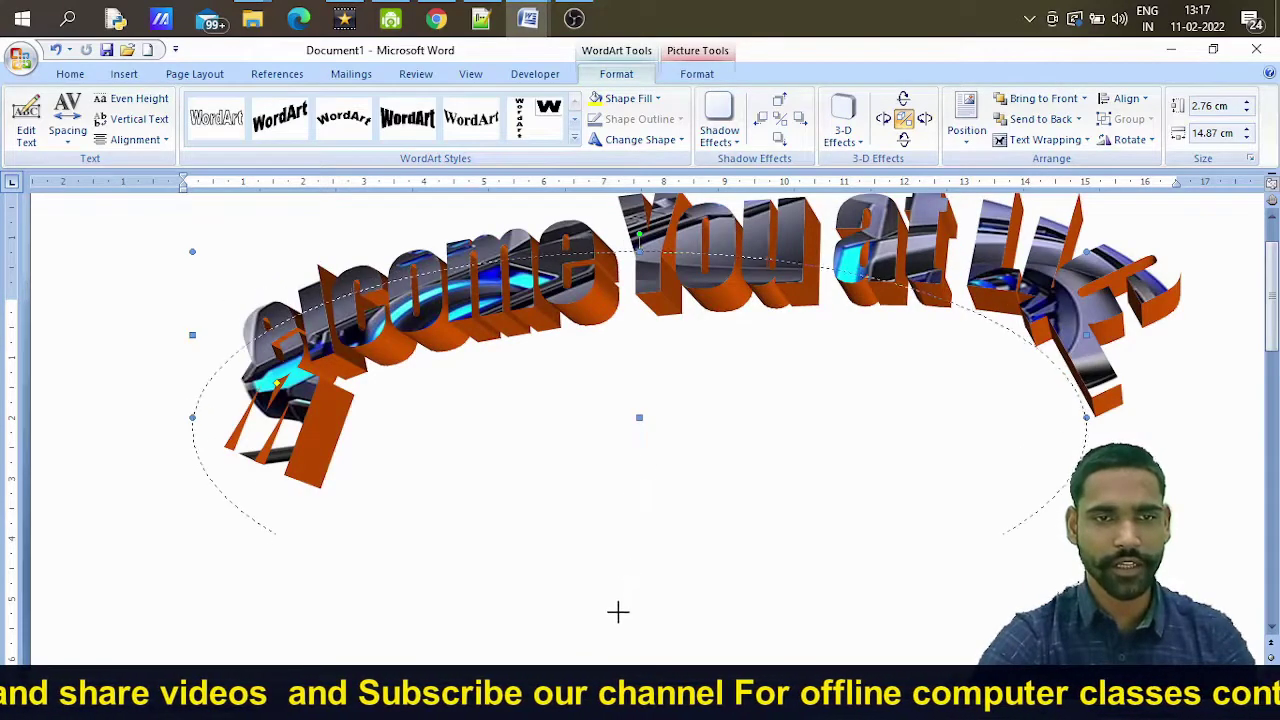
{"action": "left_click_drag", "start_coordinate": [617, 611], "coordinate": [620, 575]}
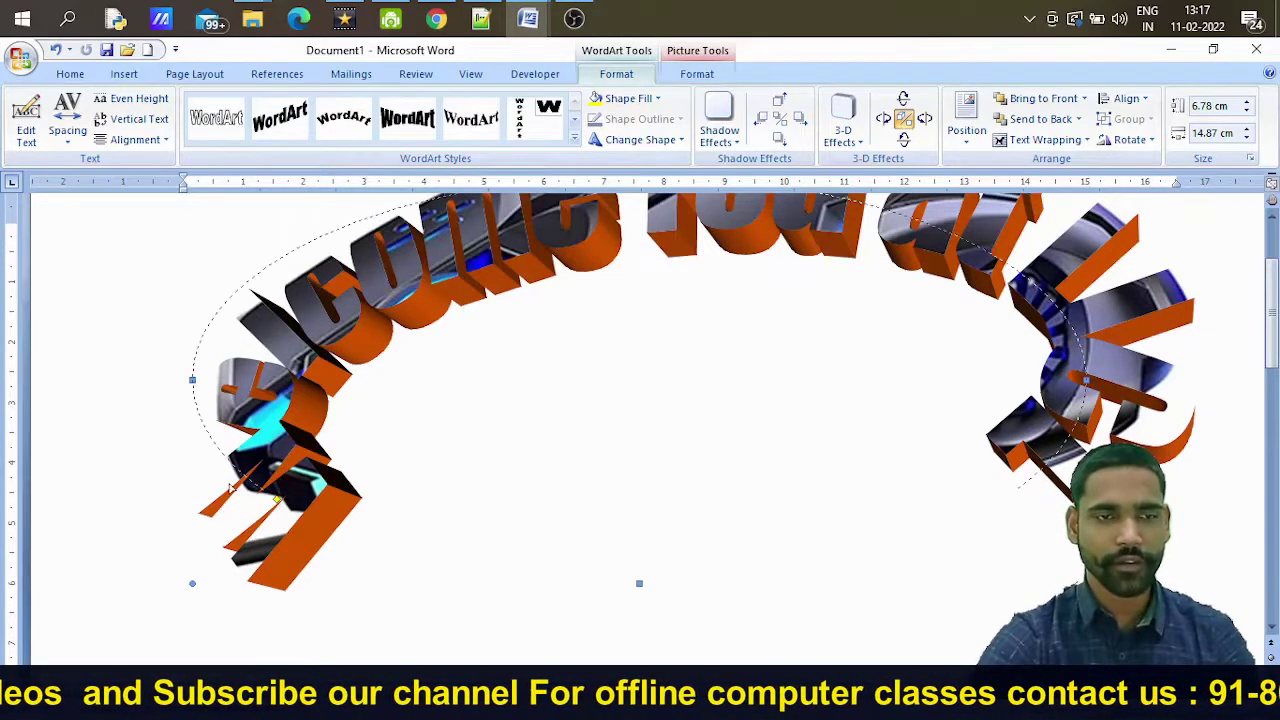
{"action": "left_click_drag", "start_coordinate": [229, 487], "coordinate": [218, 455]}
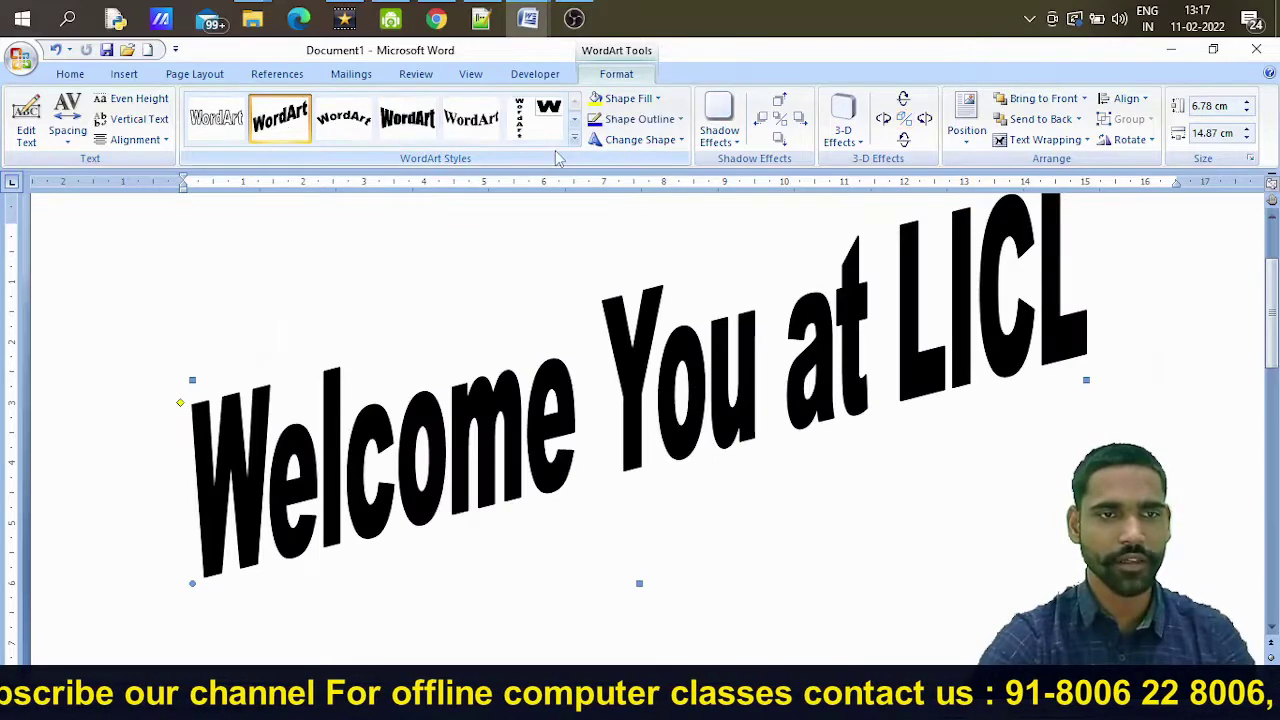
Apply a different WordArt style and deepen the curve of the arch.
{"action": "left_click", "coordinate": [343, 118]}
{"action": "scroll", "coordinate": [711, 374], "scroll_direction": "up", "scroll_amount": 2}
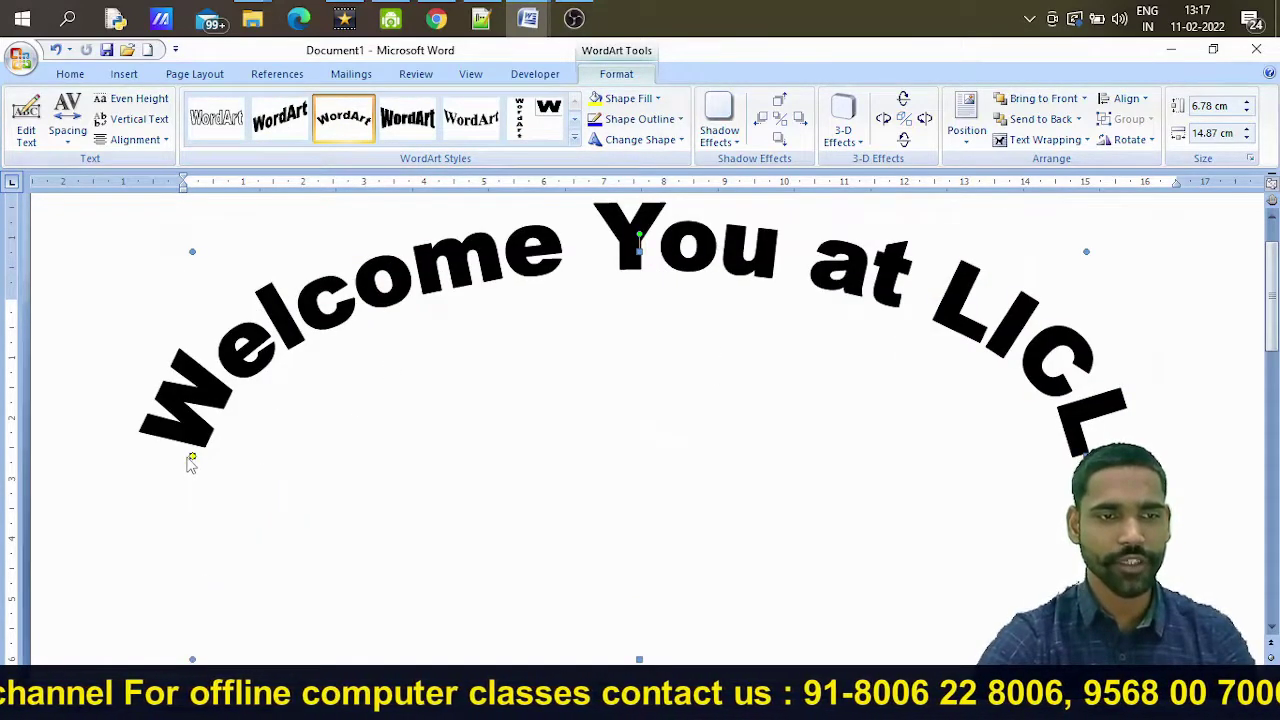
{"action": "left_click_drag", "start_coordinate": [192, 456], "coordinate": [181, 540]}
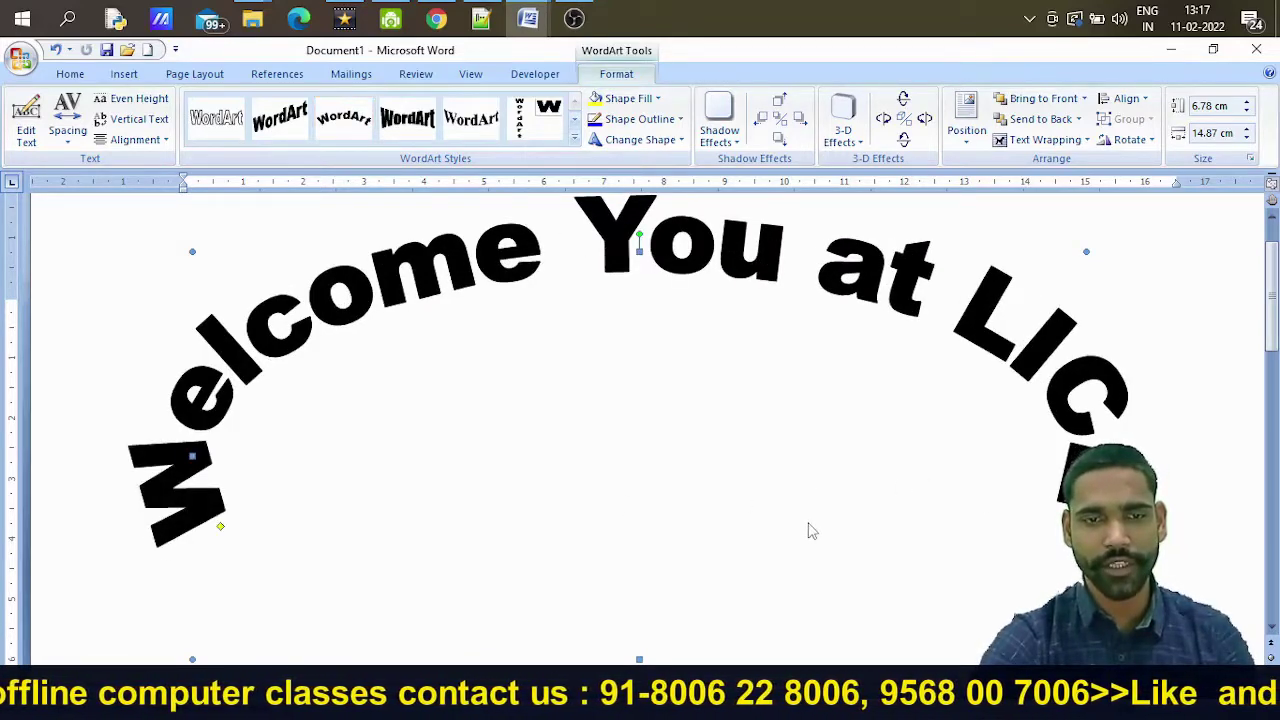
{"action": "scroll", "coordinate": [612, 527], "scroll_direction": "down", "scroll_amount": 4}
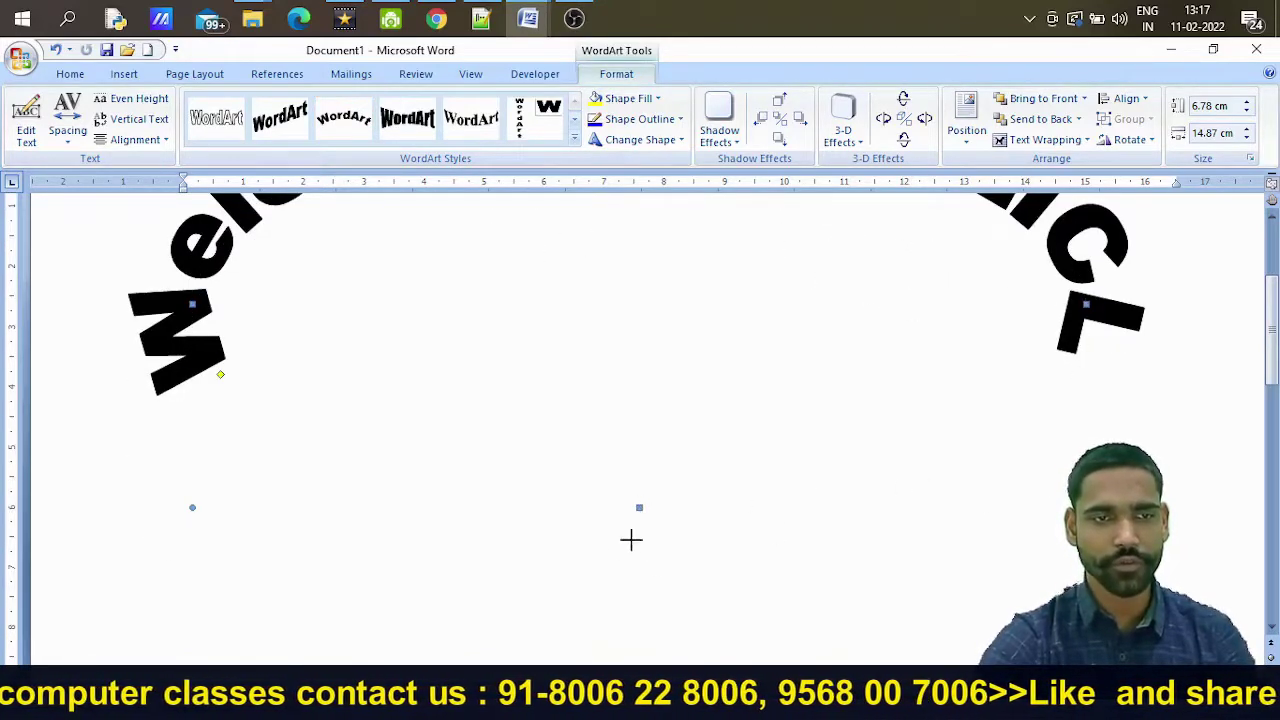
Stretch the arched WordArt to 10.92 cm high by 14.87 cm wide.
{"action": "left_click_drag", "start_coordinate": [631, 540], "coordinate": [615, 655]}
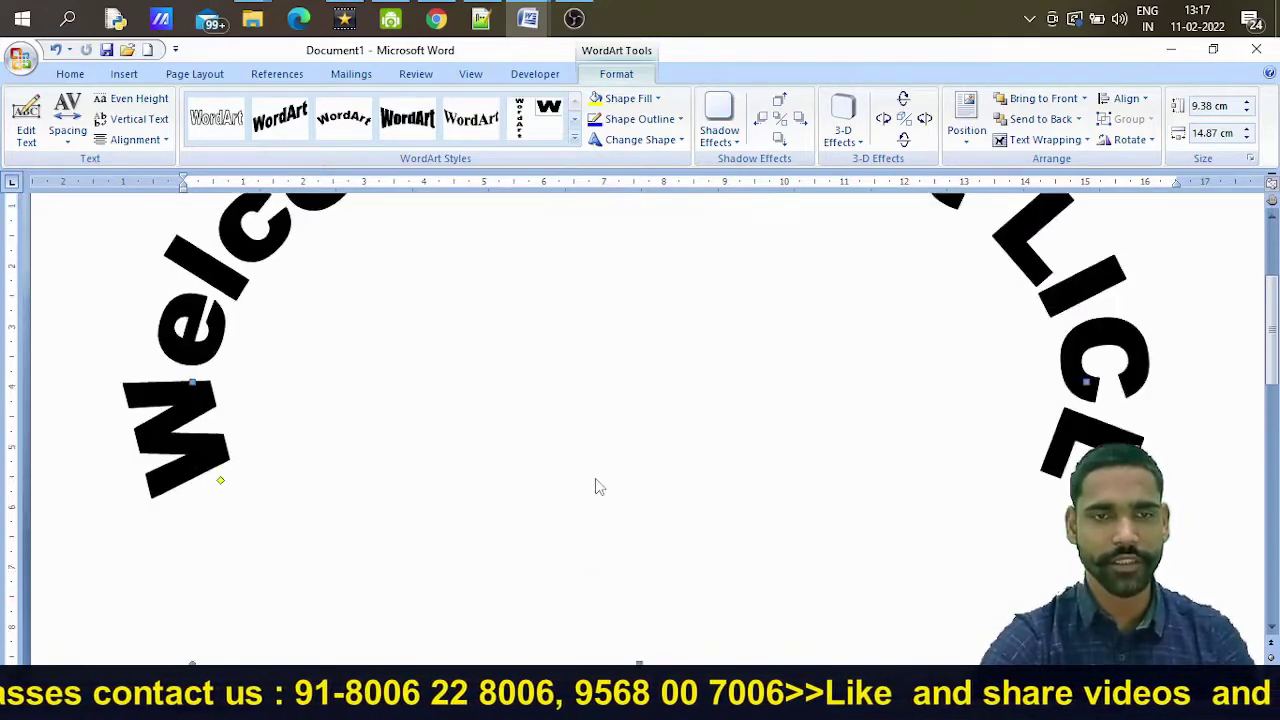
{"action": "scroll", "coordinate": [595, 486], "scroll_direction": "up", "scroll_amount": 4}
{"action": "scroll", "coordinate": [600, 477], "scroll_direction": "down", "scroll_amount": 10}
{"action": "scroll", "coordinate": [628, 463], "scroll_direction": "up", "scroll_amount": 2}
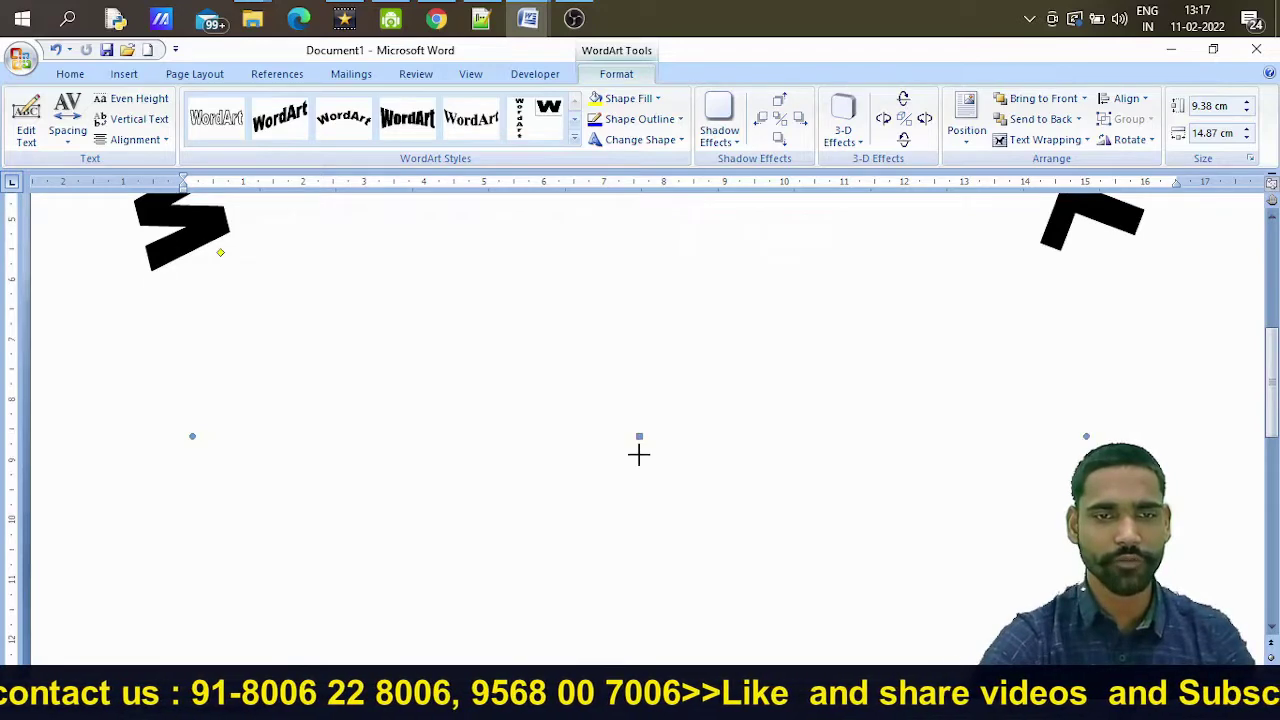
{"action": "left_click_drag", "start_coordinate": [638, 529], "coordinate": [638, 529]}
{"action": "scroll", "coordinate": [630, 446], "scroll_direction": "up", "scroll_amount": 3}
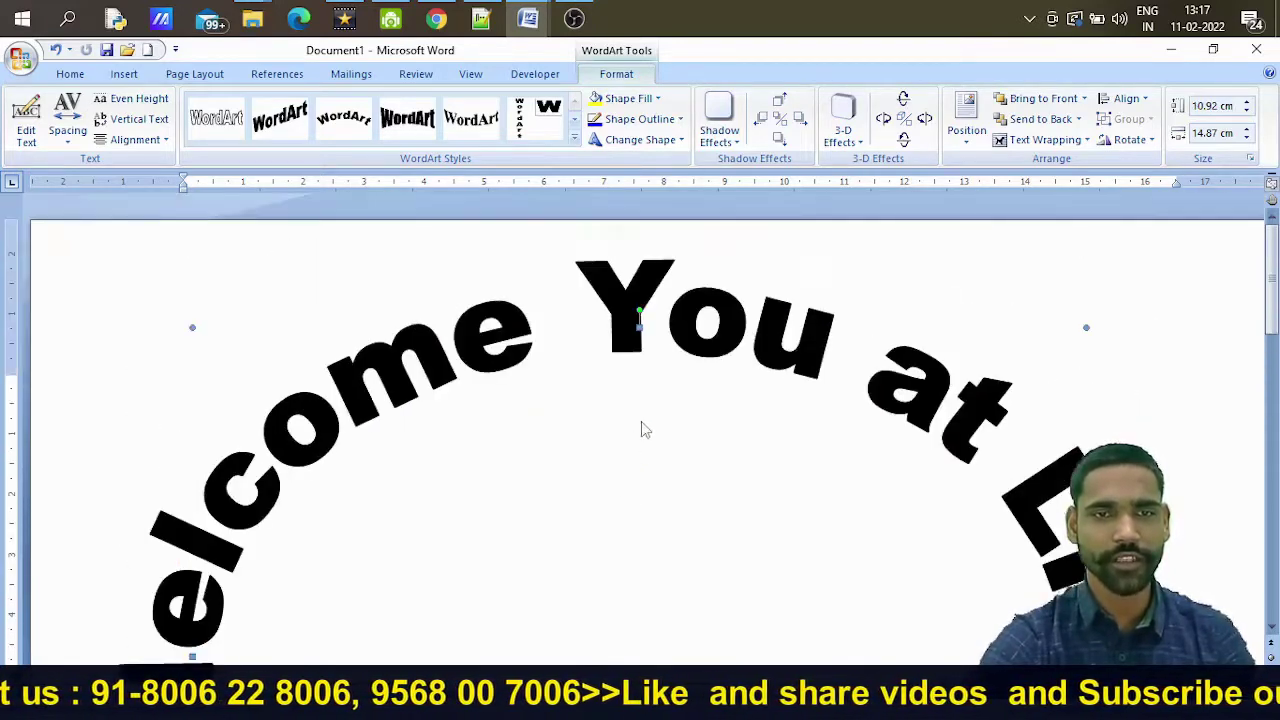
{"action": "scroll", "coordinate": [640, 430], "scroll_direction": "down", "scroll_amount": 3}
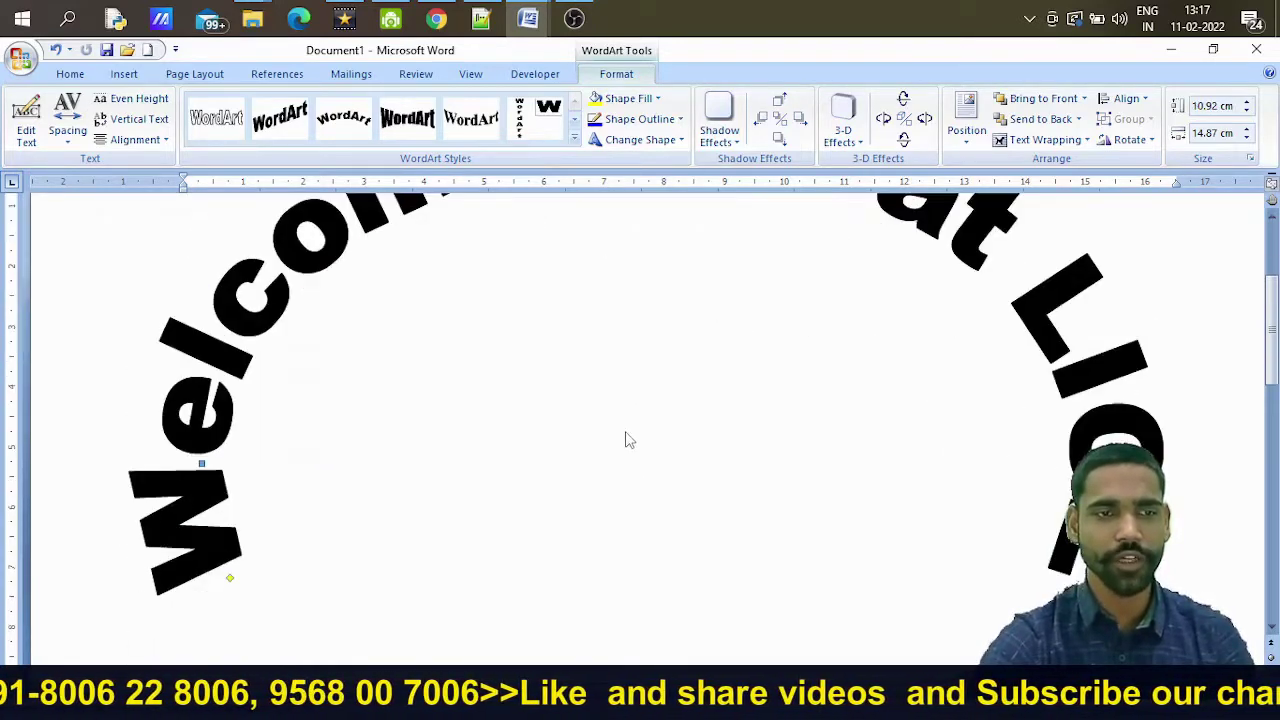
Fill the arched WordArt letters with red, previewing shadow, 3-D and shape options but keeping the arch.
{"action": "left_click", "coordinate": [630, 98]}
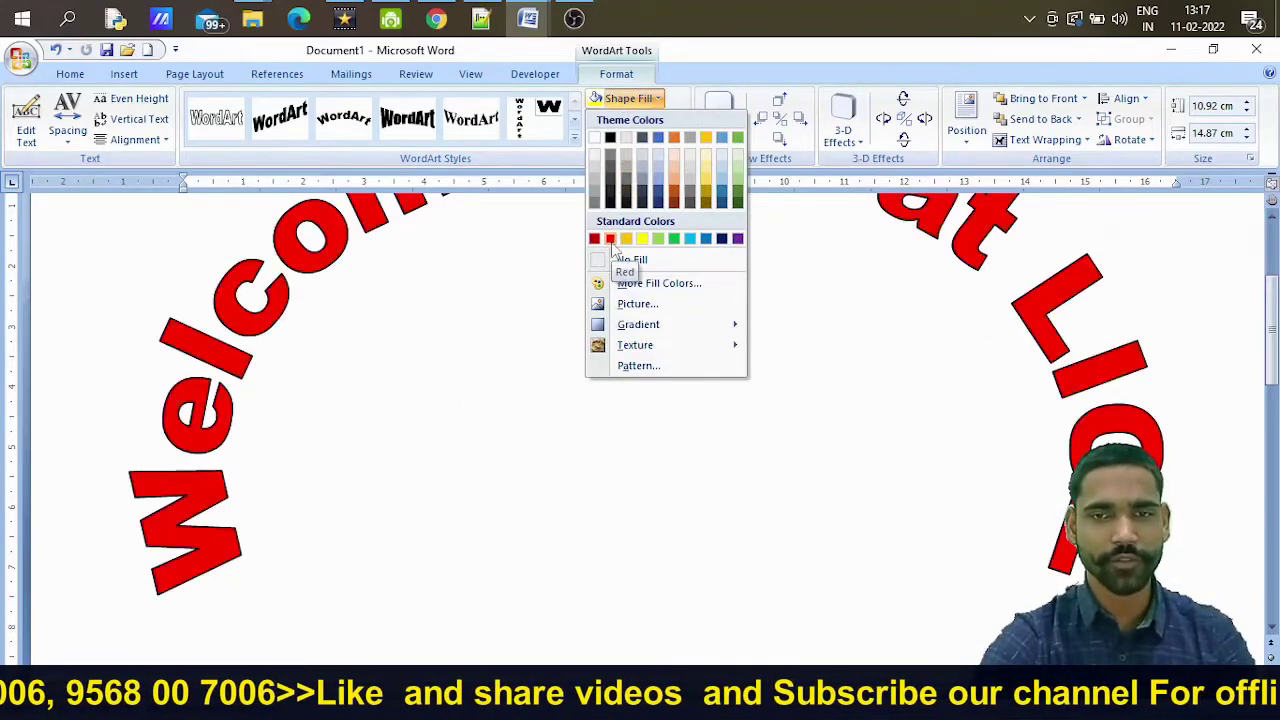
{"action": "left_click", "coordinate": [610, 239]}
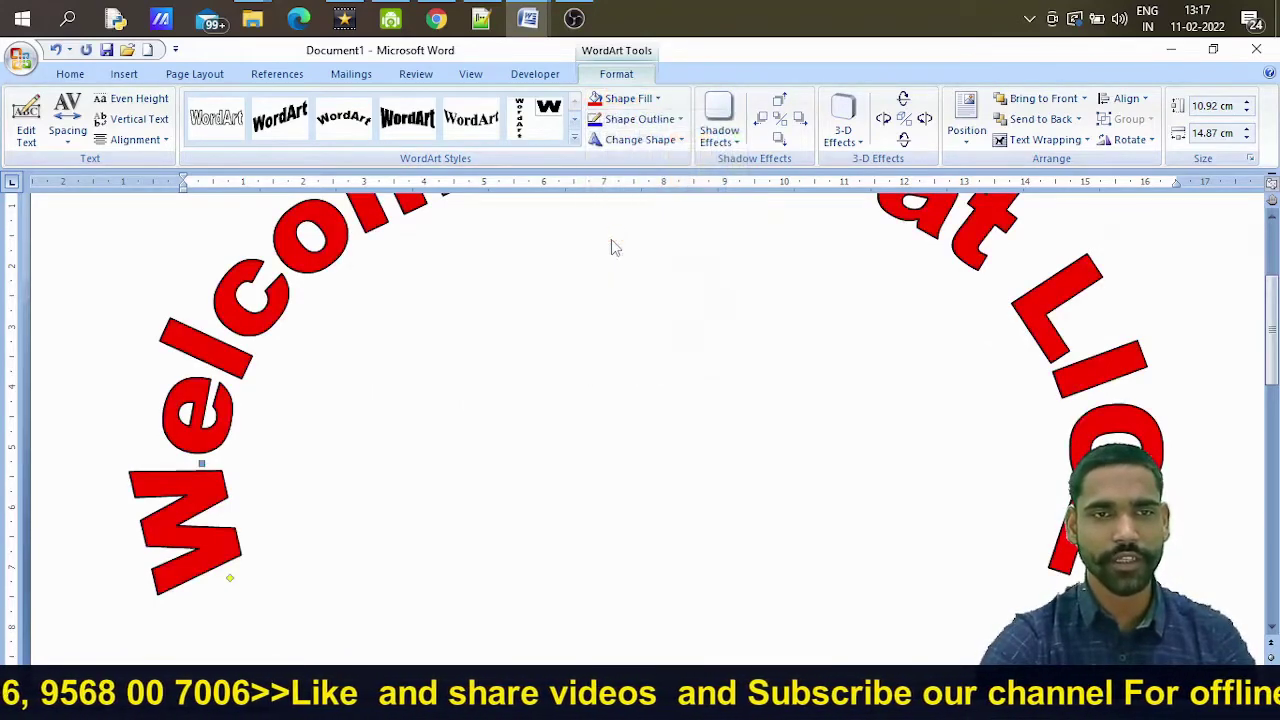
{"action": "left_click", "coordinate": [719, 125]}
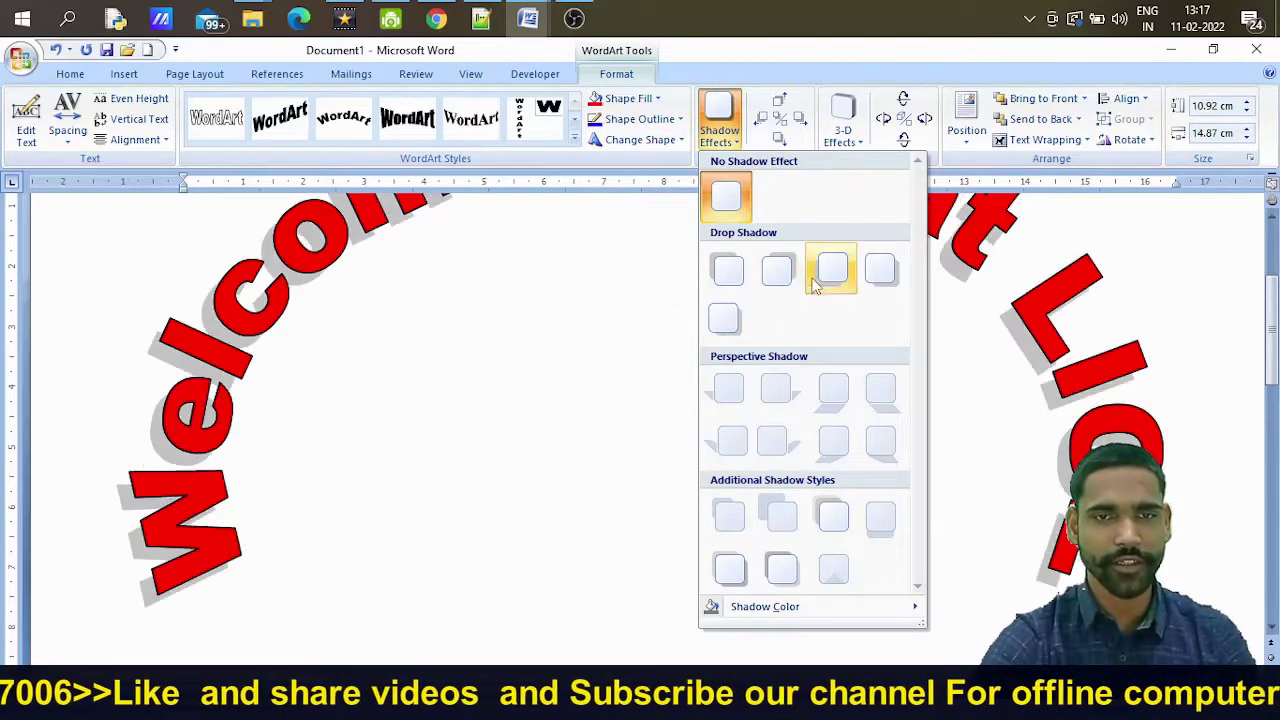
{"action": "left_click", "coordinate": [848, 140]}
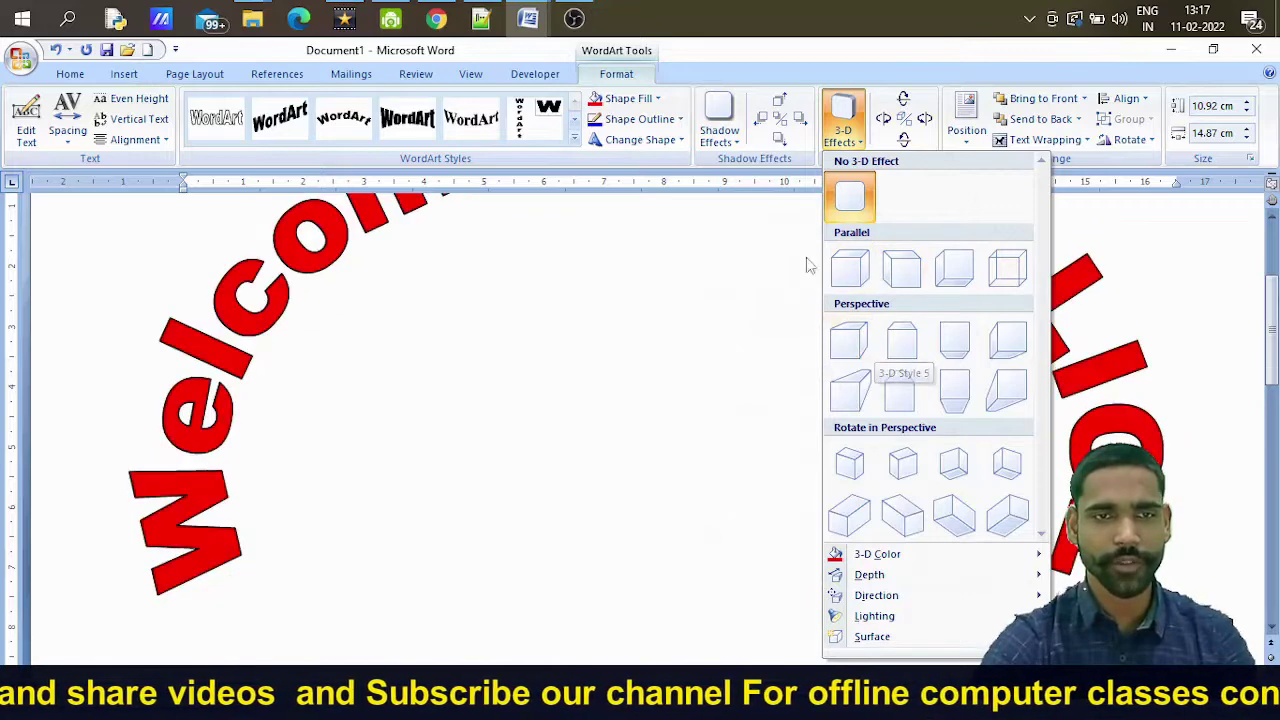
{"action": "left_click", "coordinate": [662, 140]}
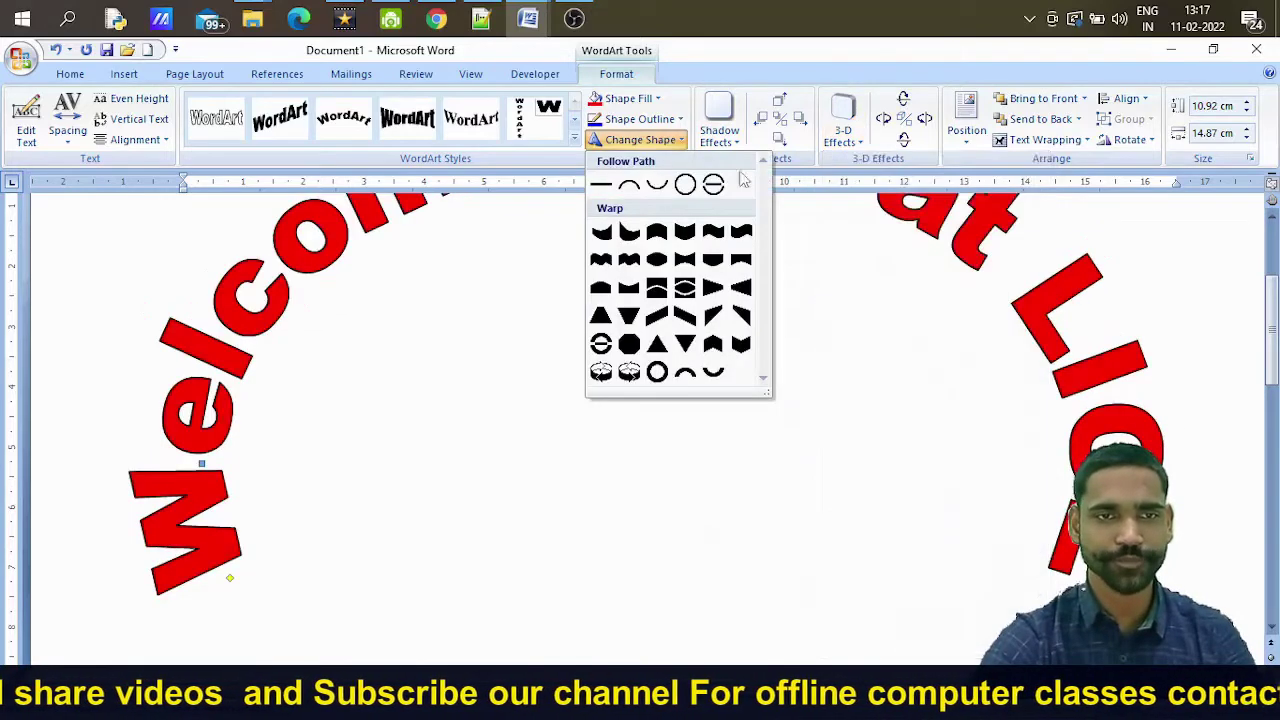
{"action": "left_click", "coordinate": [655, 232]}
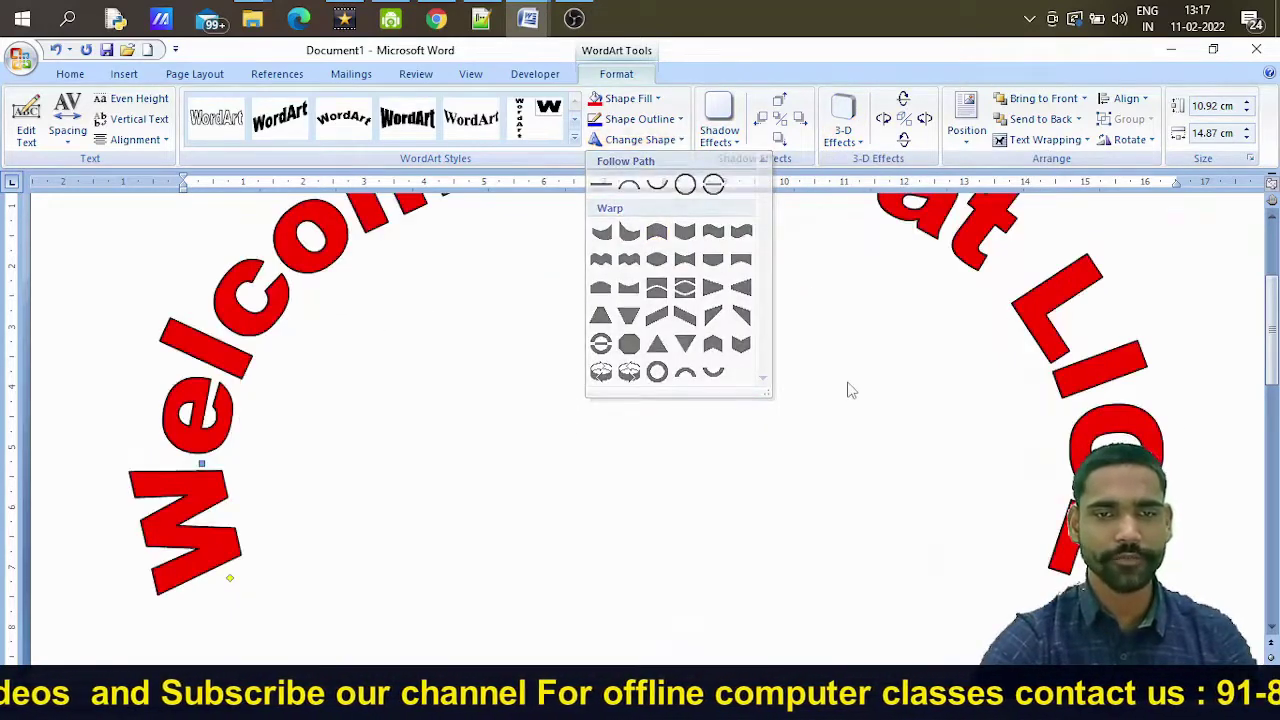
{"action": "scroll", "coordinate": [772, 418], "scroll_direction": "up", "scroll_amount": 3}
{"action": "scroll", "coordinate": [772, 418], "scroll_direction": "down", "scroll_amount": 3}
{"action": "scroll", "coordinate": [772, 418], "scroll_direction": "down", "scroll_amount": 2}
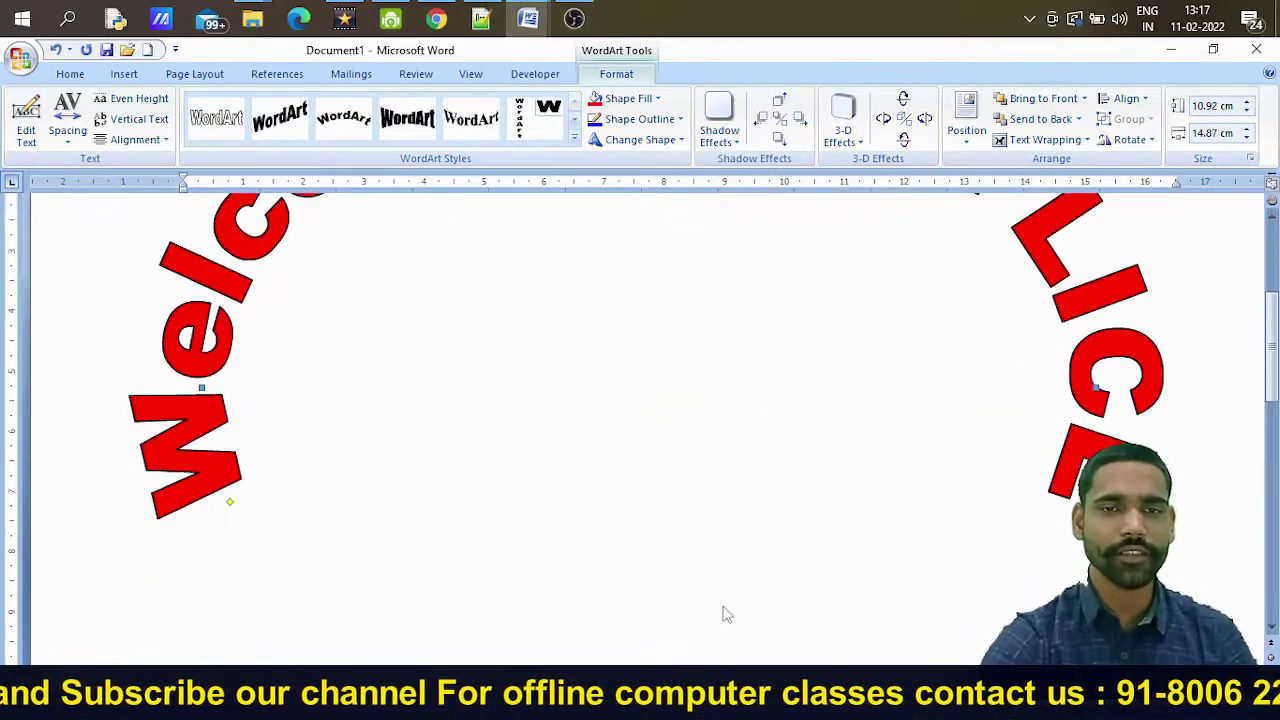
{"action": "scroll", "coordinate": [731, 424], "scroll_direction": "up", "scroll_amount": 3}
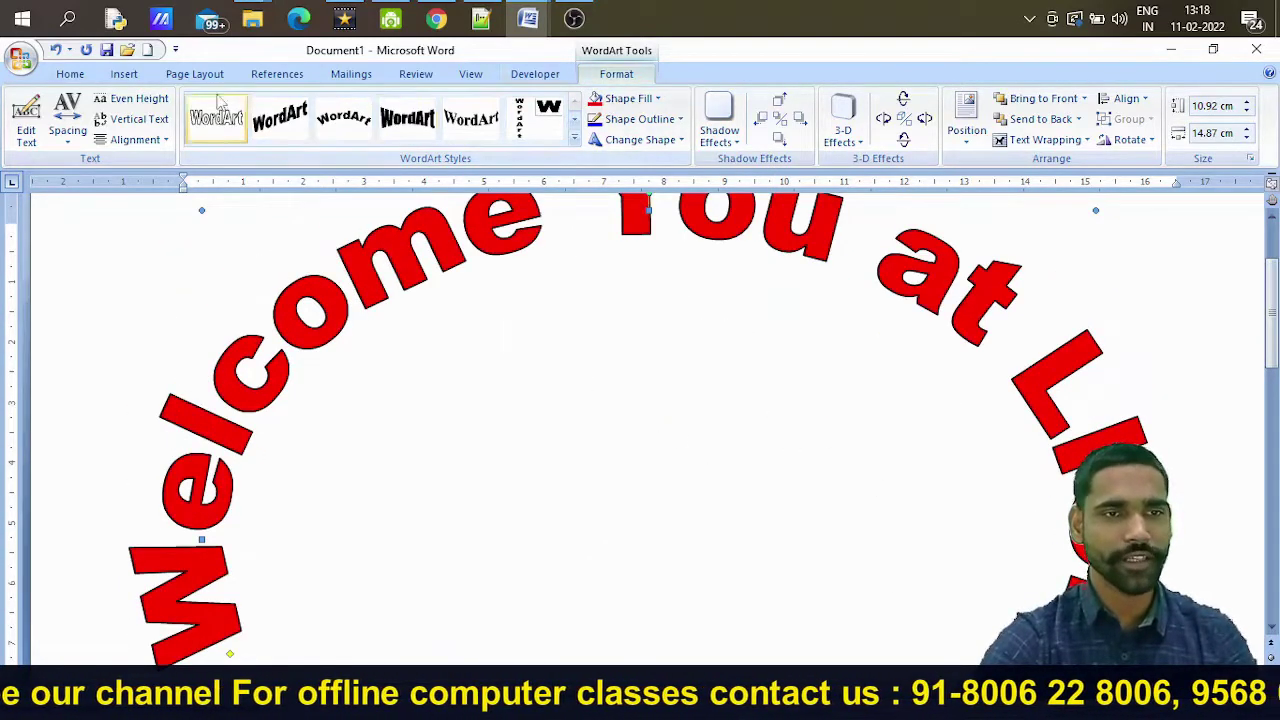
{"action": "left_click", "coordinate": [123, 75]}
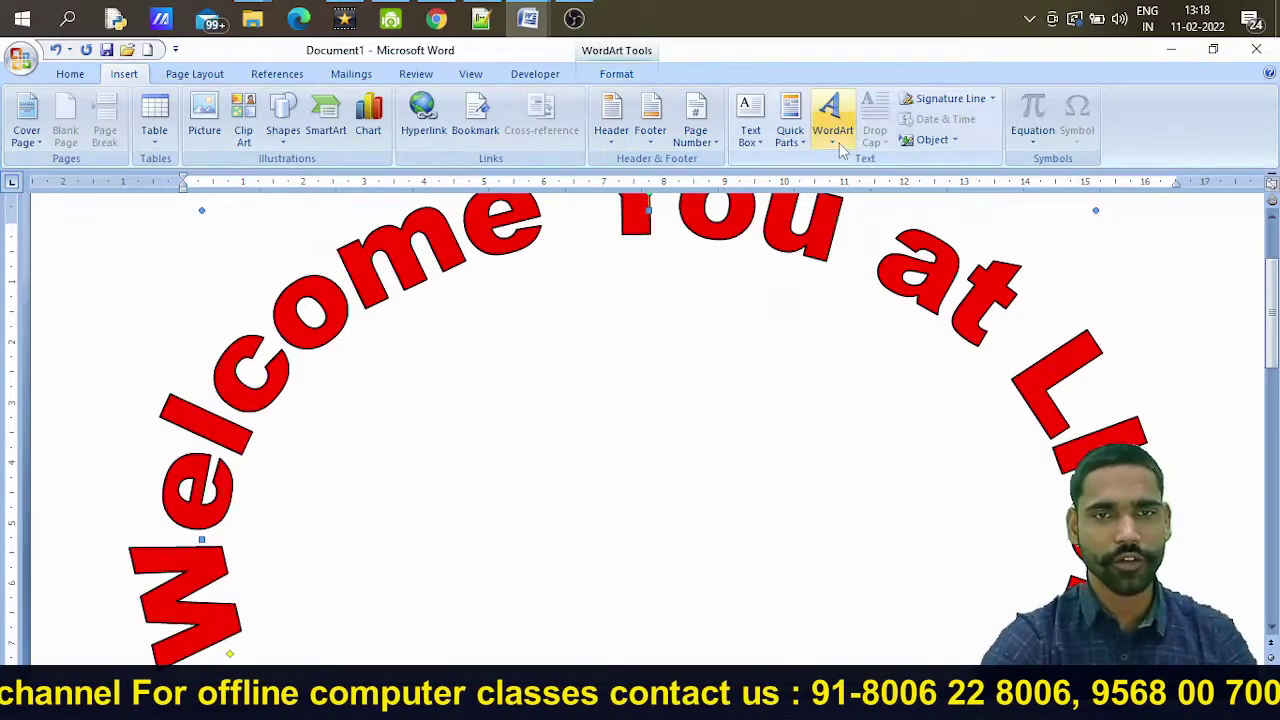
{"action": "left_click", "coordinate": [750, 120]}
{"action": "left_click", "coordinate": [760, 510]}
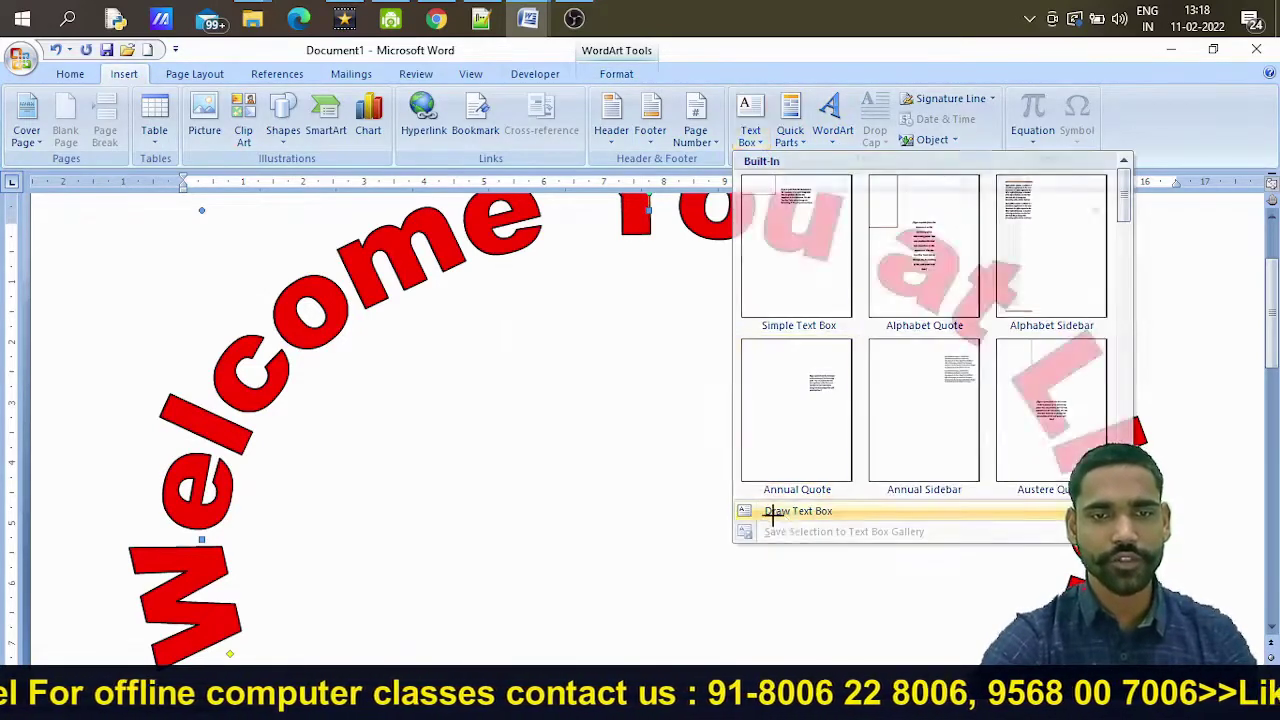
{"action": "left_click_drag", "start_coordinate": [418, 337], "coordinate": [916, 660]}
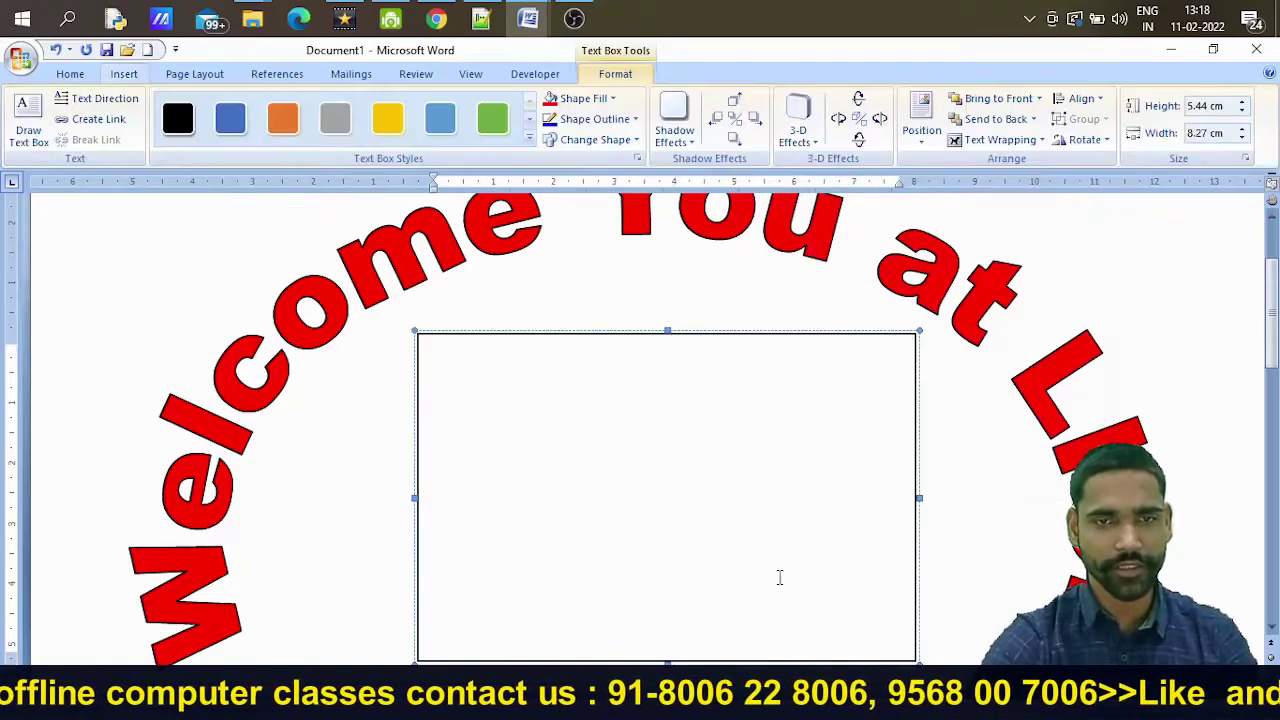
{"action": "scroll", "coordinate": [714, 392], "scroll_direction": "down", "scroll_amount": 1}
{"action": "left_click", "coordinate": [709, 256]}
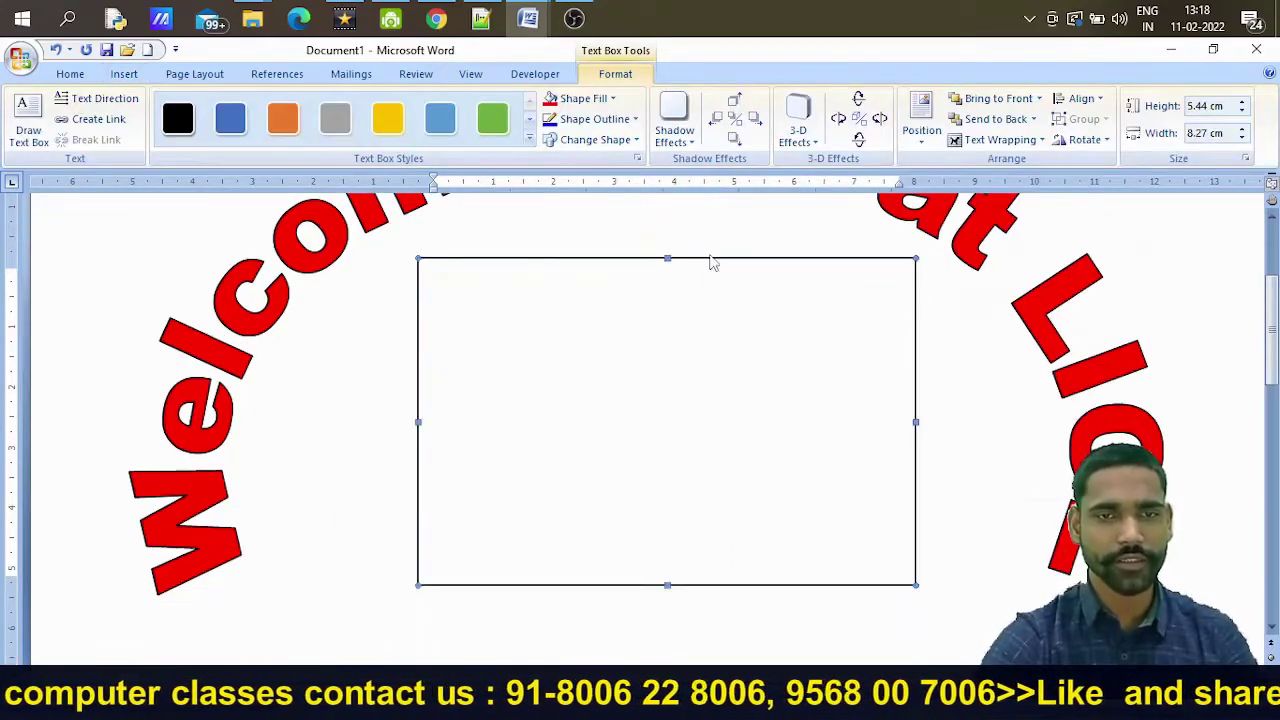
{"action": "key", "text": "Delete"}
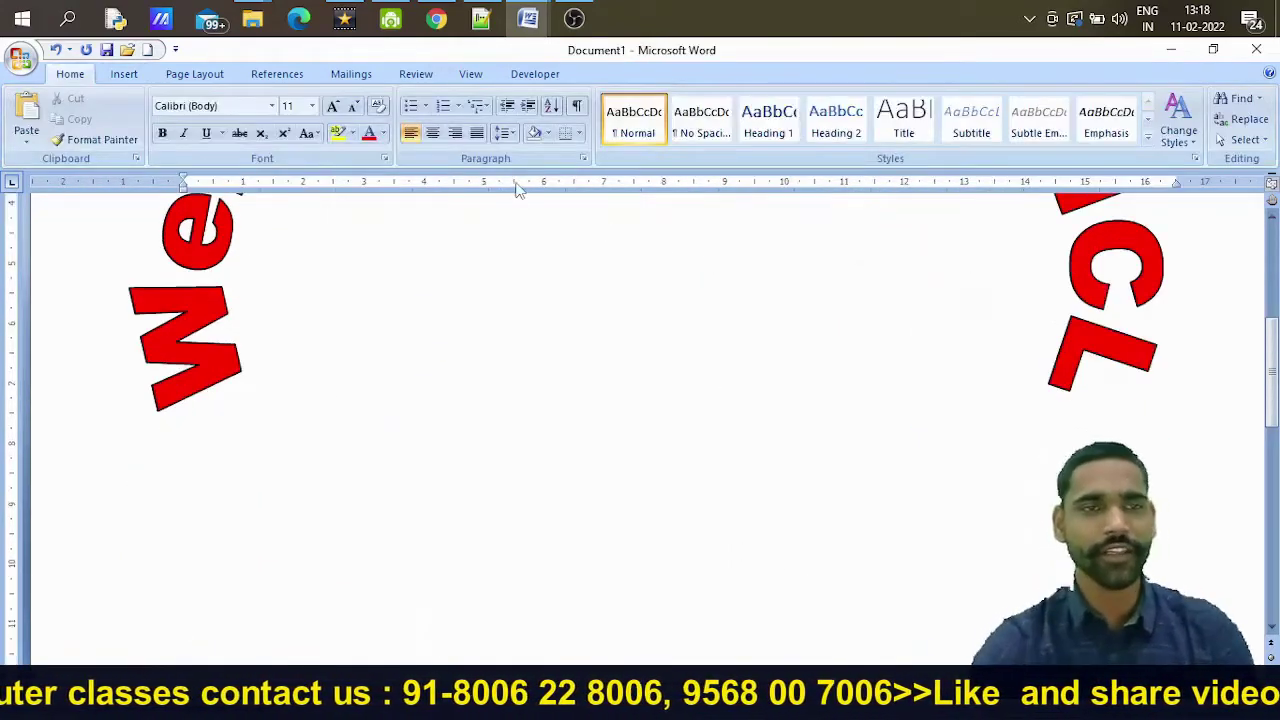
{"action": "scroll", "coordinate": [709, 262], "scroll_direction": "up", "scroll_amount": 3}
Draw an oval inside the WordArt arch, about 6.34 cm across, centred under the text.
{"action": "left_click", "coordinate": [138, 75]}
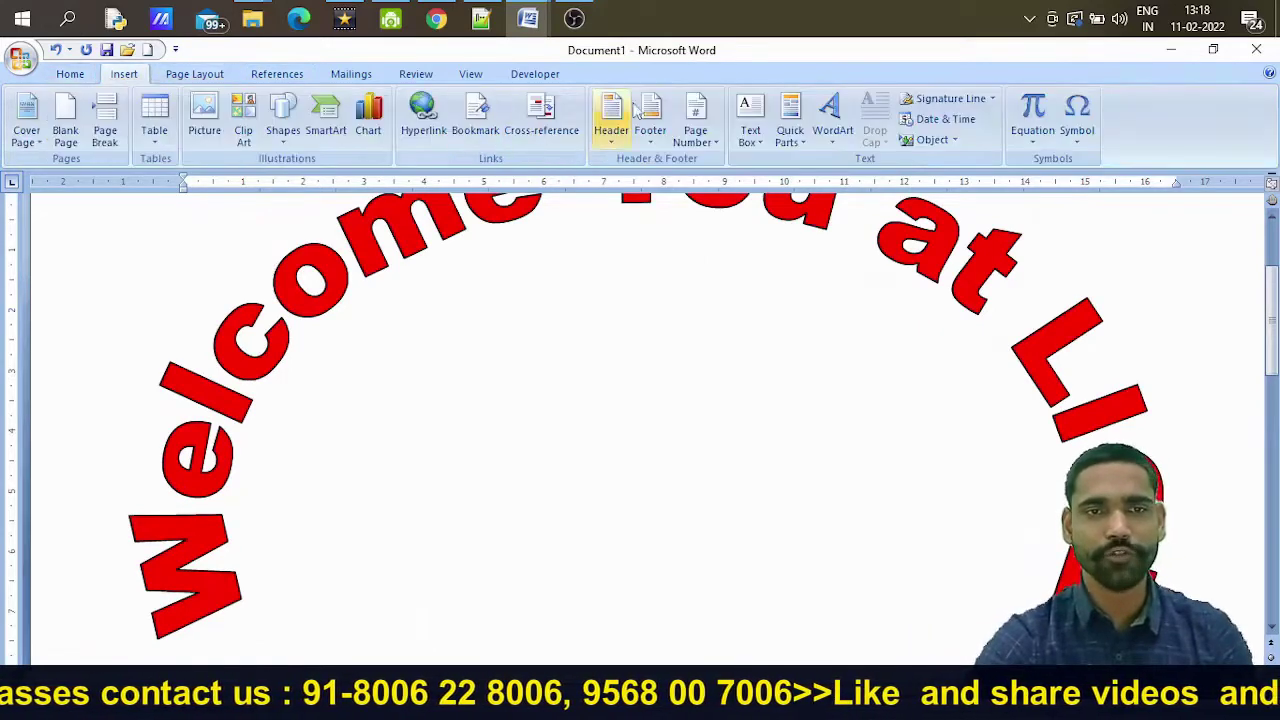
{"action": "left_click", "coordinate": [283, 118]}
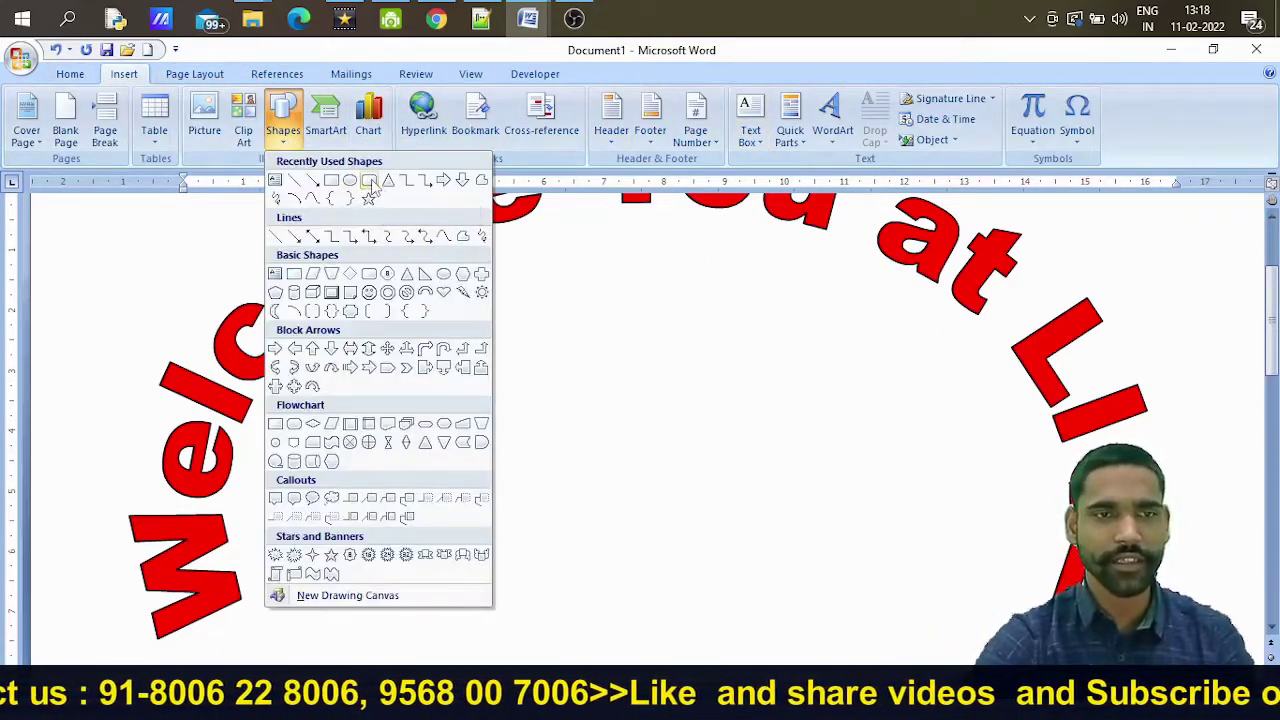
{"action": "left_click", "coordinate": [294, 273]}
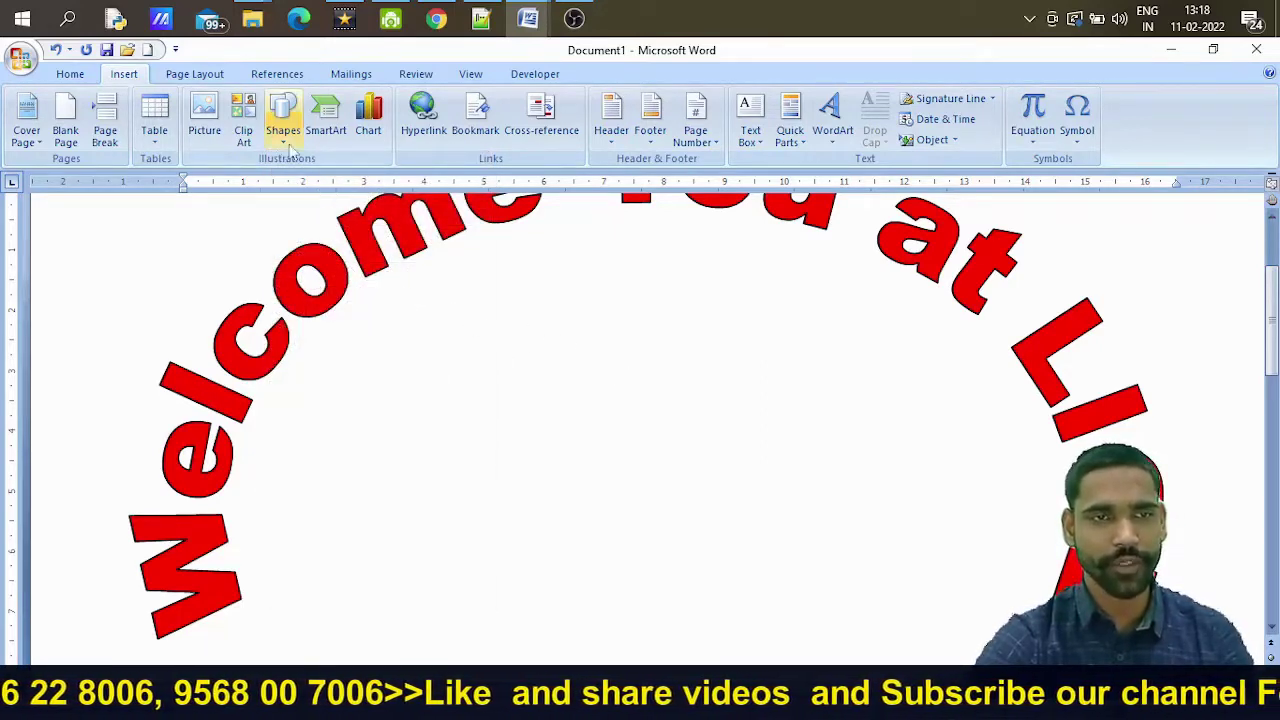
{"action": "left_click", "coordinate": [283, 112]}
{"action": "left_click", "coordinate": [349, 181]}
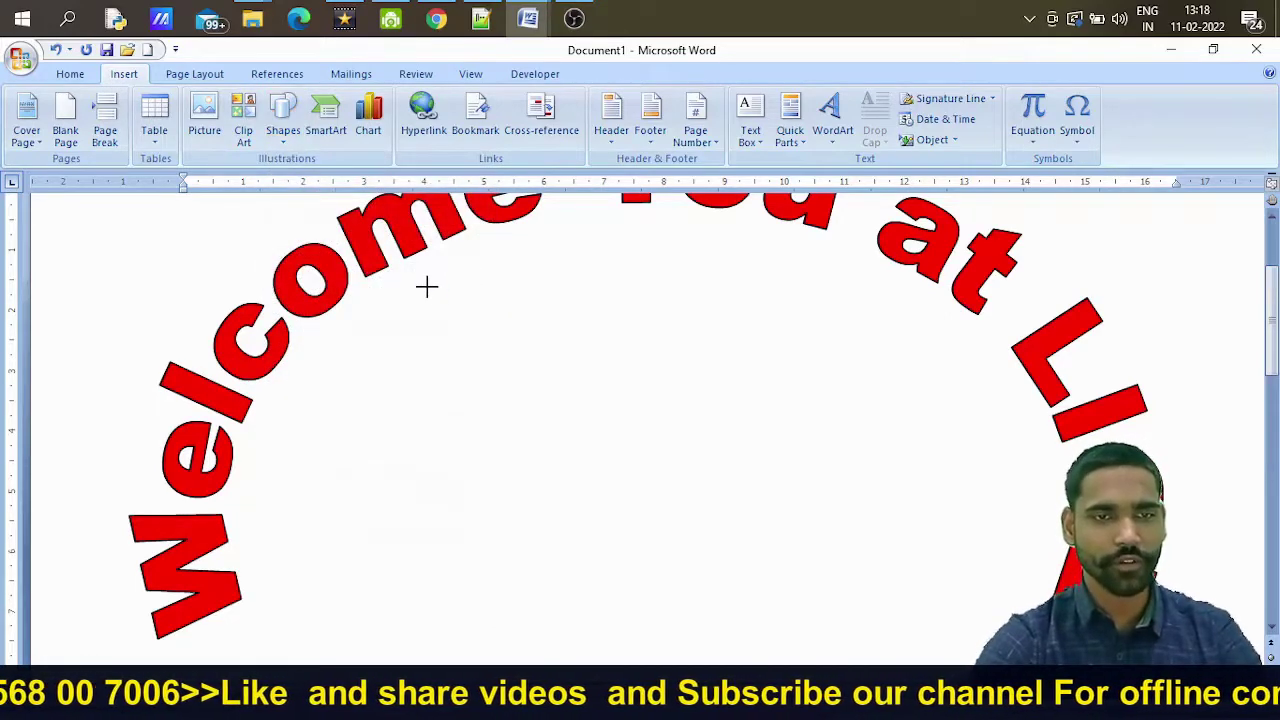
{"action": "left_click", "coordinate": [426, 287]}
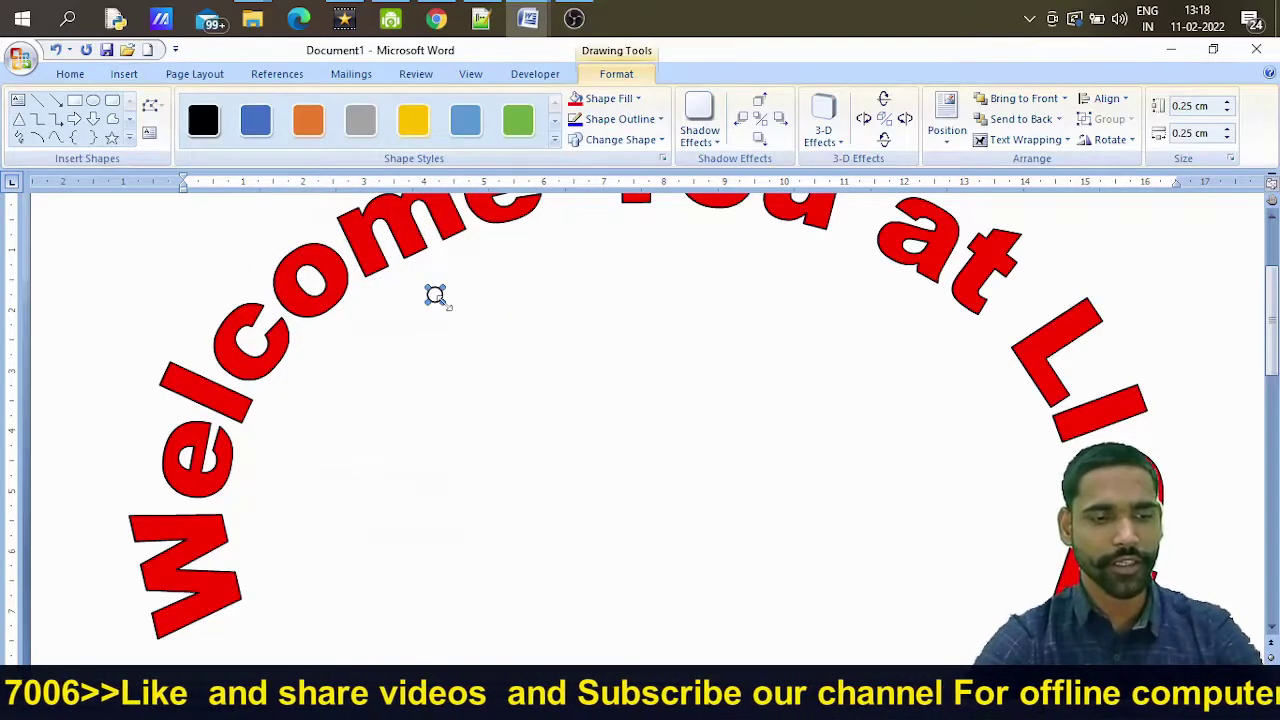
{"action": "left_click_drag", "start_coordinate": [435, 295], "coordinate": [543, 375]}
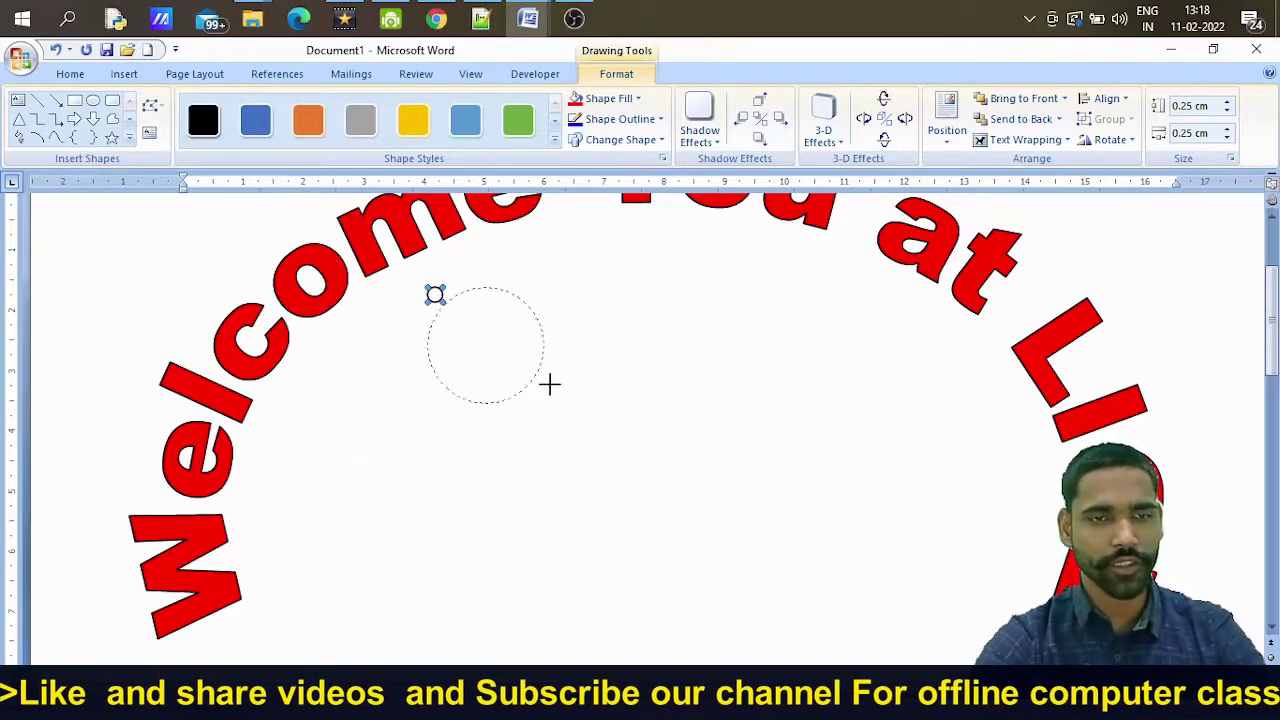
{"action": "left_click_drag", "start_coordinate": [543, 375], "coordinate": [808, 575]}
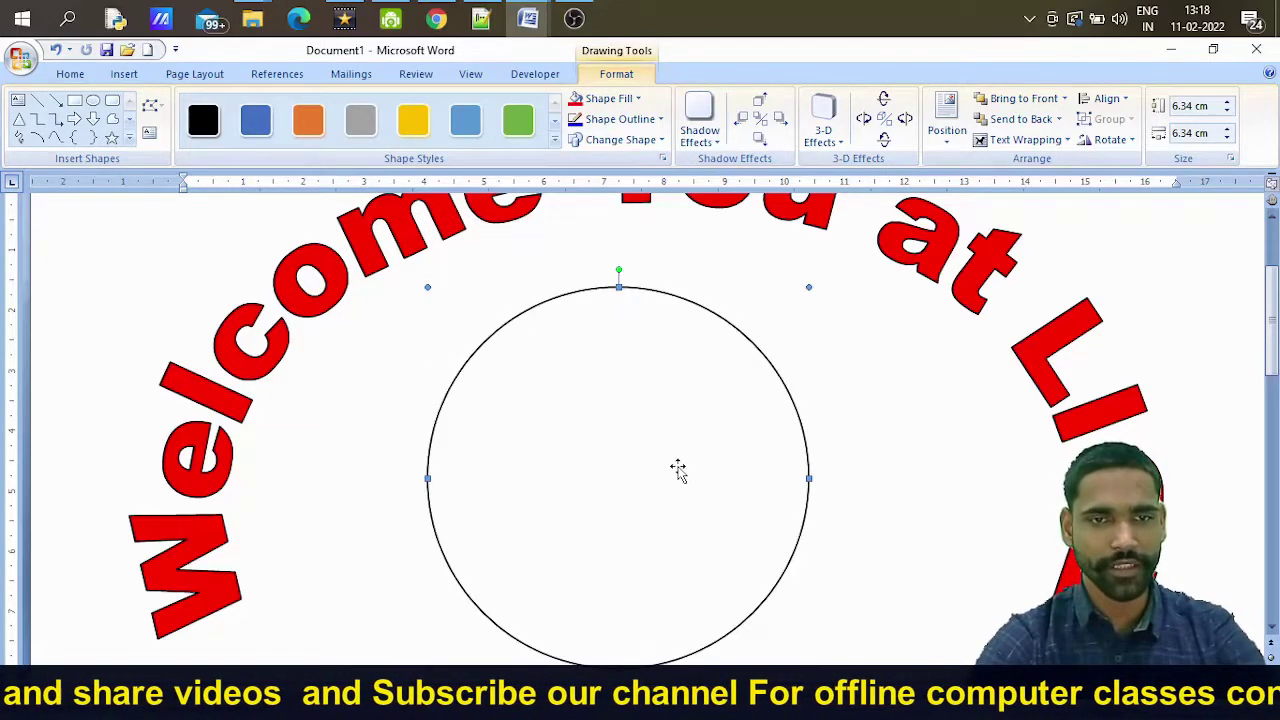
{"action": "left_click_drag", "start_coordinate": [712, 419], "coordinate": [752, 424]}
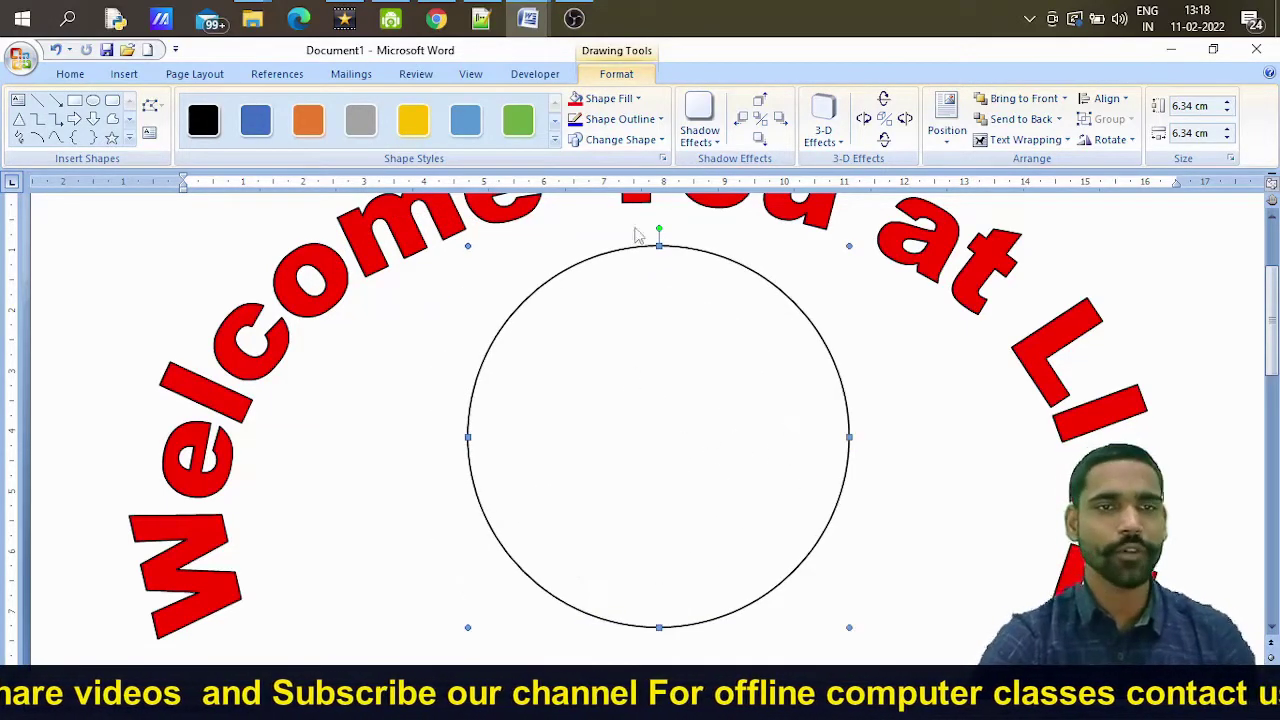
Fill the circle with the gaming-mouse picture.
{"action": "left_click", "coordinate": [639, 100]}
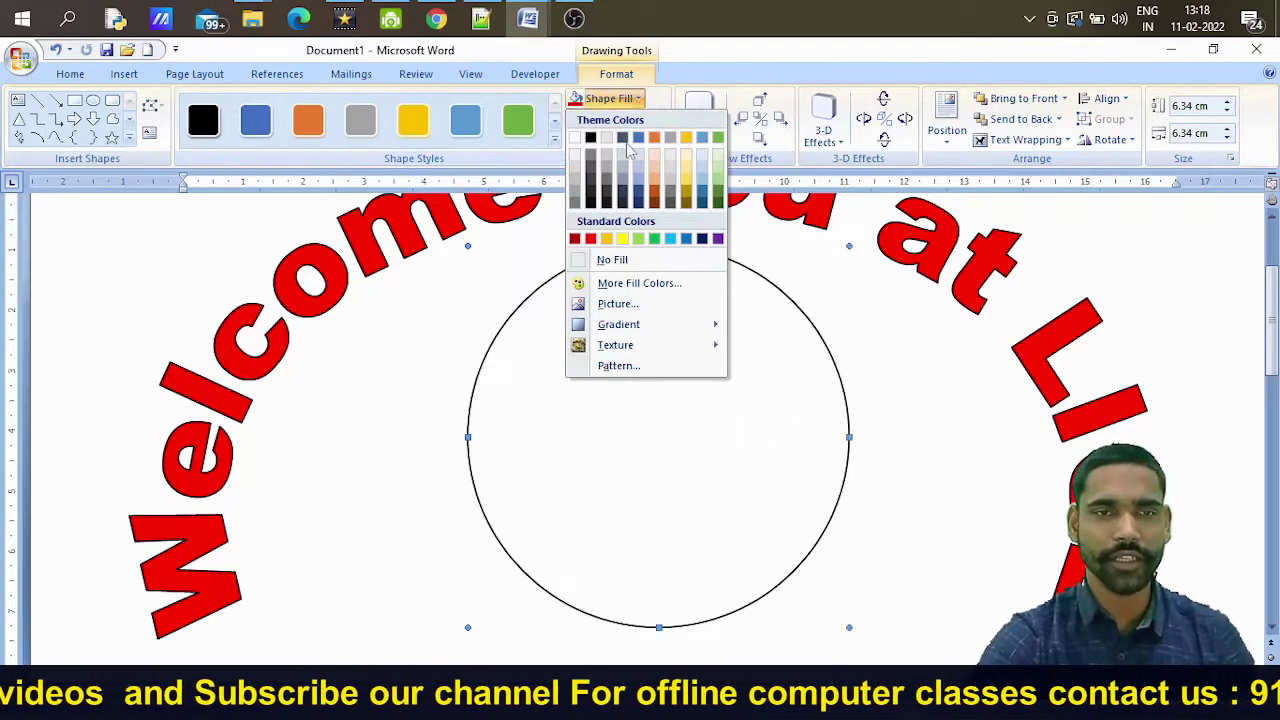
{"action": "left_click", "coordinate": [641, 300]}
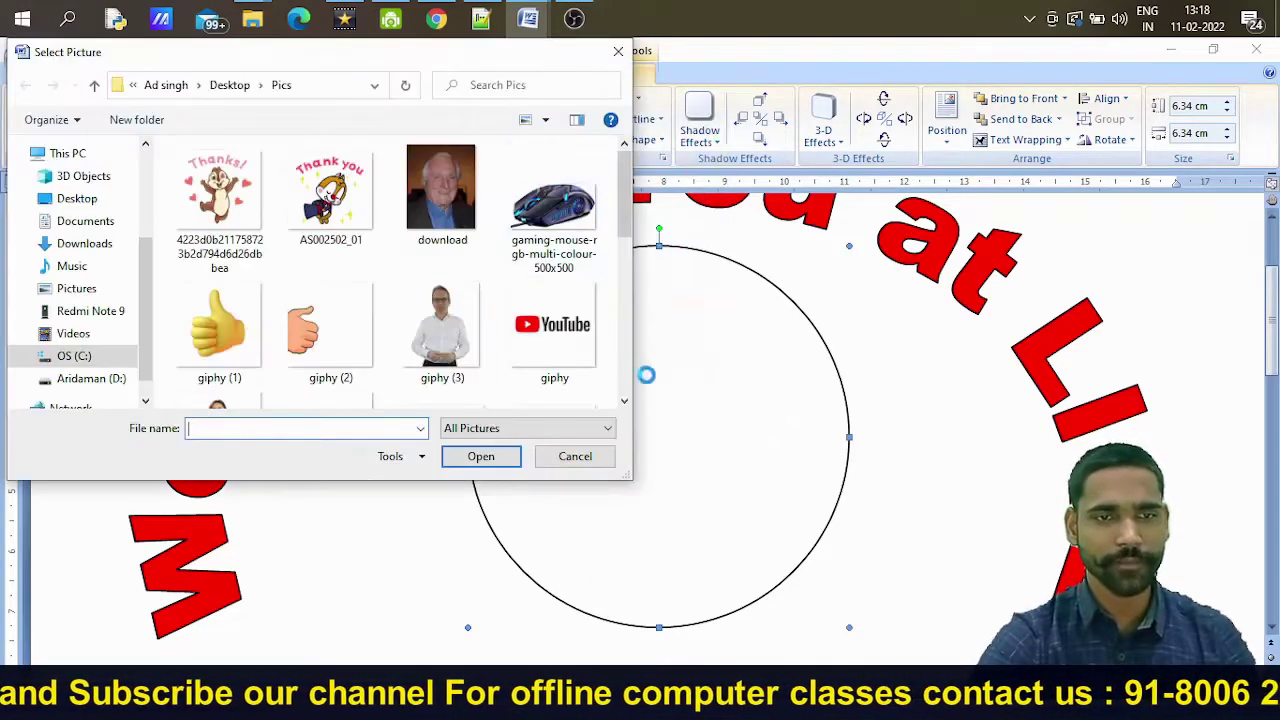
{"action": "left_click", "coordinate": [554, 210]}
{"action": "left_click", "coordinate": [481, 456]}
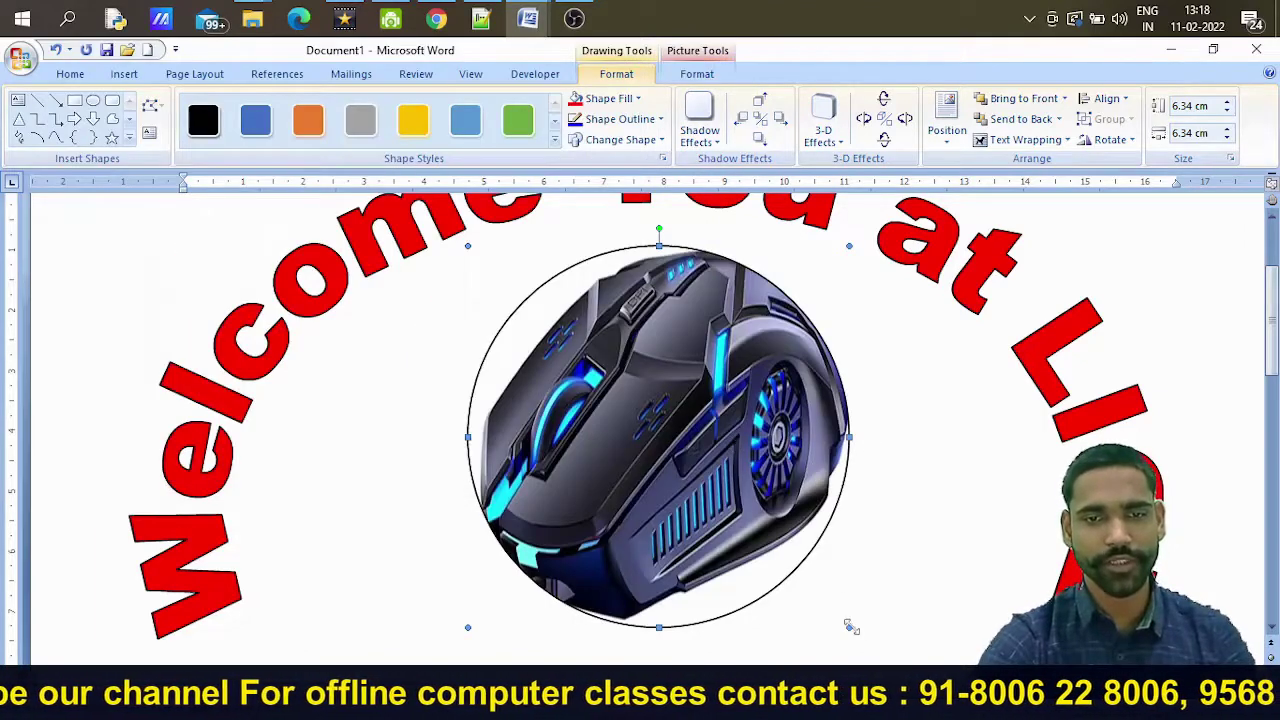
Stretch the picture-filled circle into a wider ellipse of about 7.31 by 9.18 cm.
{"action": "left_click_drag", "start_coordinate": [849, 627], "coordinate": [896, 655]}
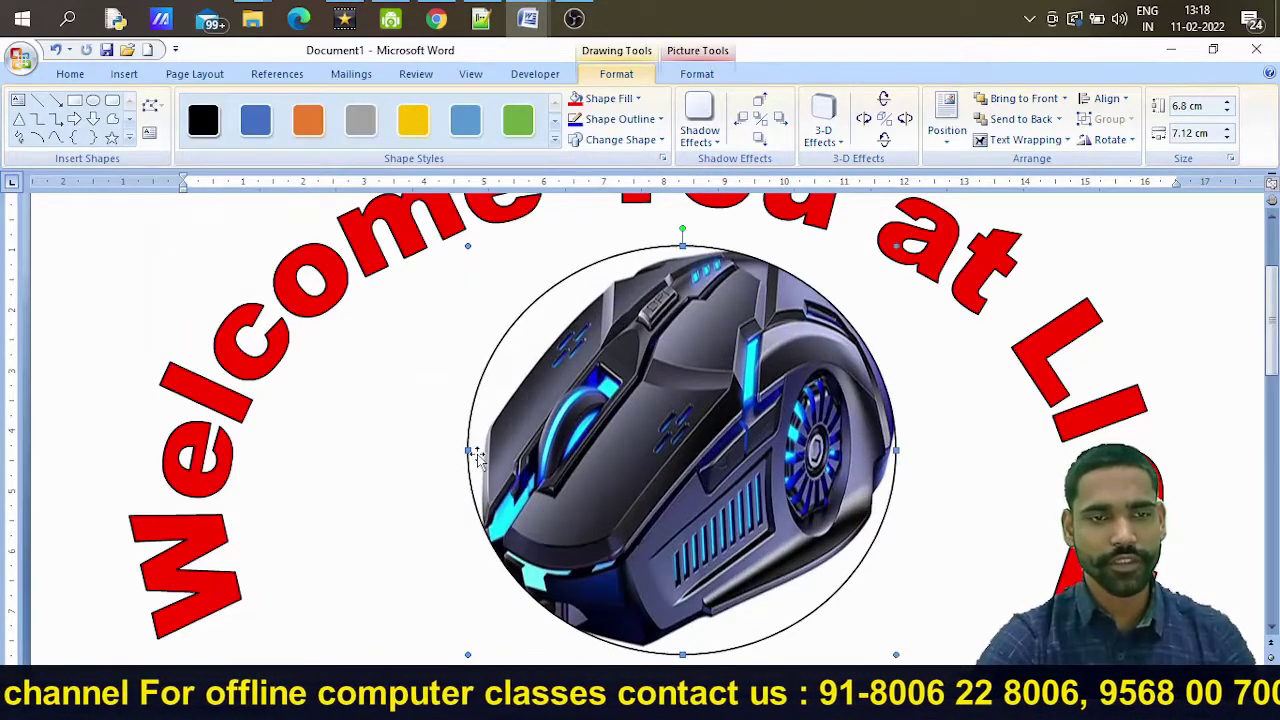
{"action": "left_click_drag", "start_coordinate": [418, 453], "coordinate": [345, 452]}
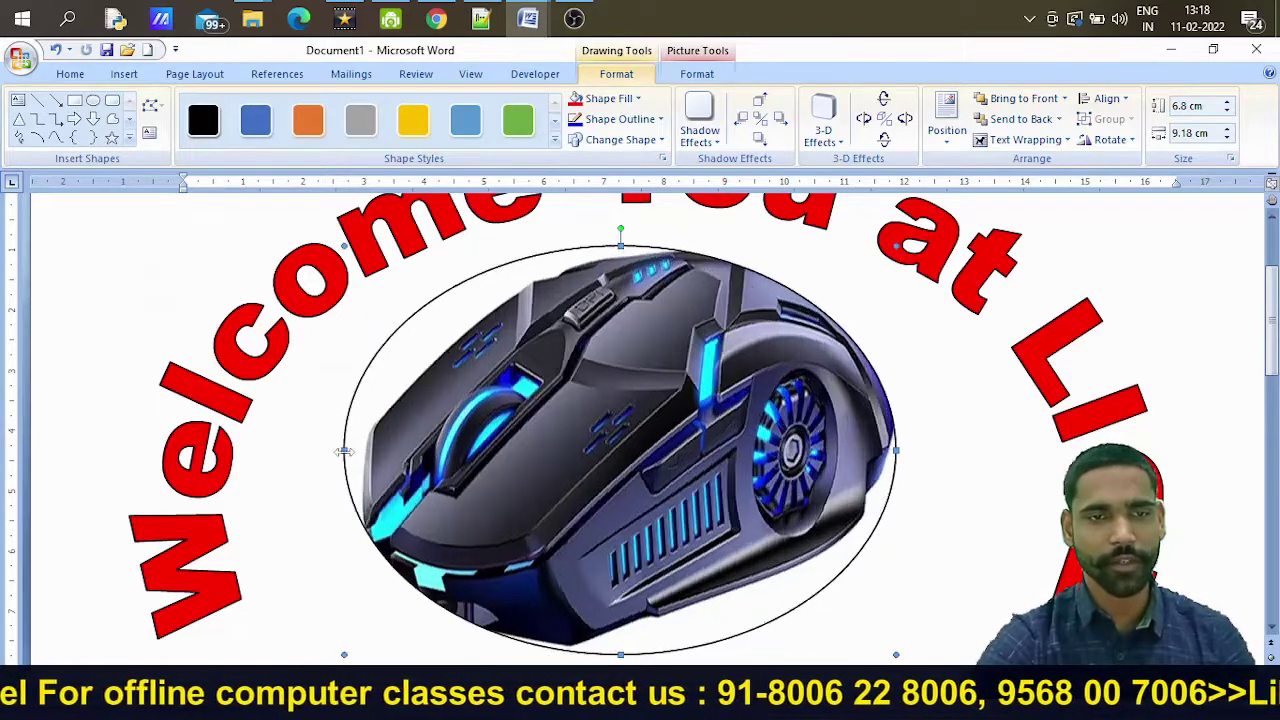
{"action": "scroll", "coordinate": [625, 468], "scroll_direction": "down", "scroll_amount": 3}
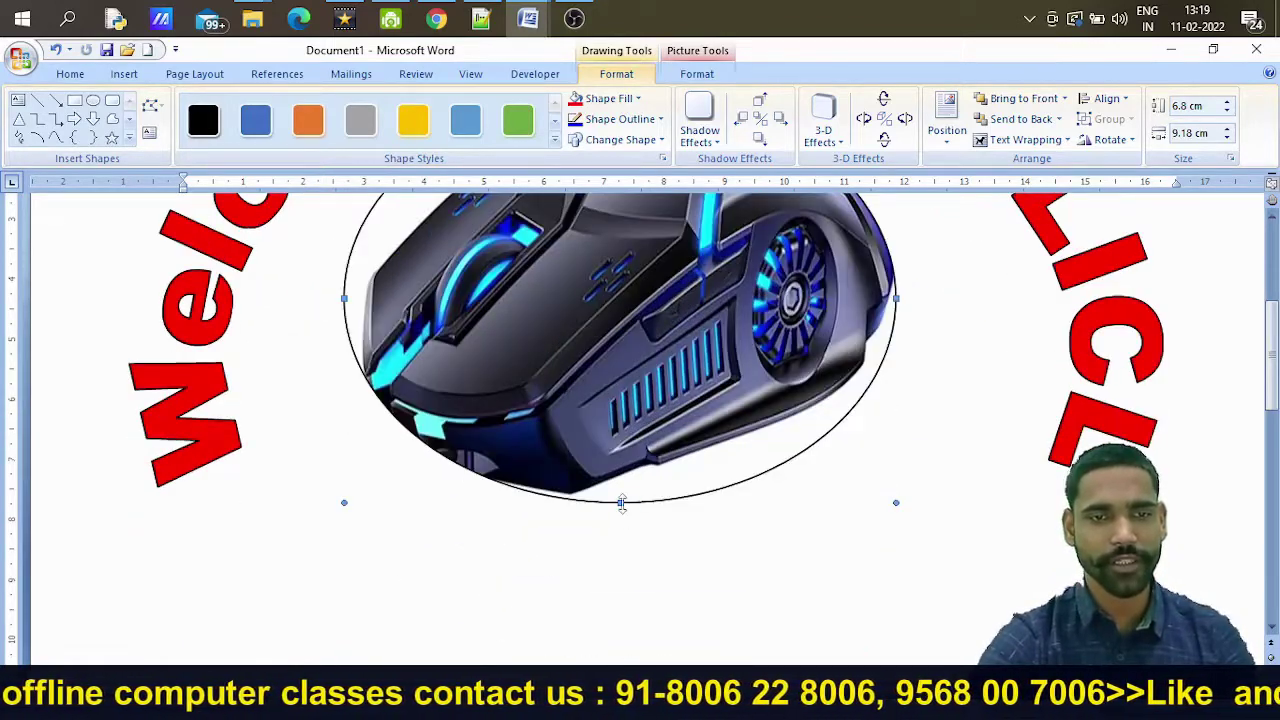
{"action": "left_click_drag", "start_coordinate": [618, 533], "coordinate": [618, 533]}
{"action": "scroll", "coordinate": [612, 490], "scroll_direction": "up", "scroll_amount": 5}
{"action": "scroll", "coordinate": [612, 490], "scroll_direction": "down", "scroll_amount": 4}
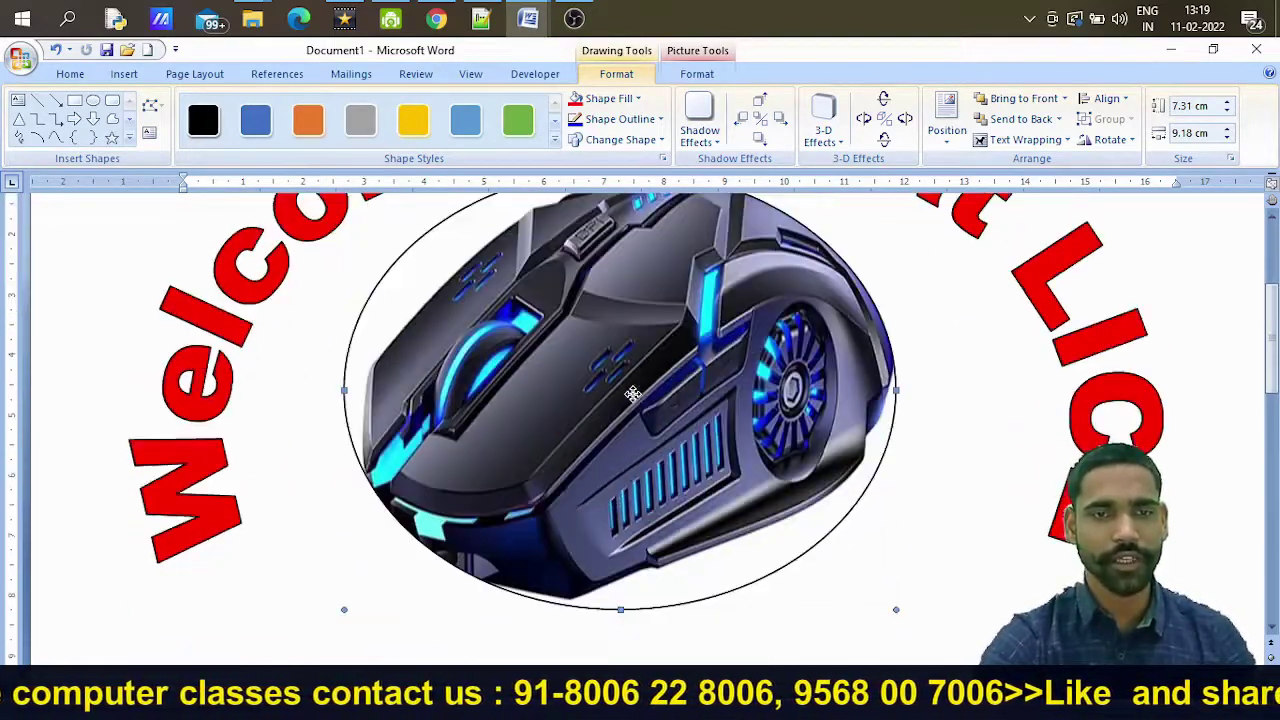
{"action": "left_click_drag", "start_coordinate": [662, 393], "coordinate": [662, 393]}
{"action": "scroll", "coordinate": [644, 415], "scroll_direction": "up", "scroll_amount": 2}
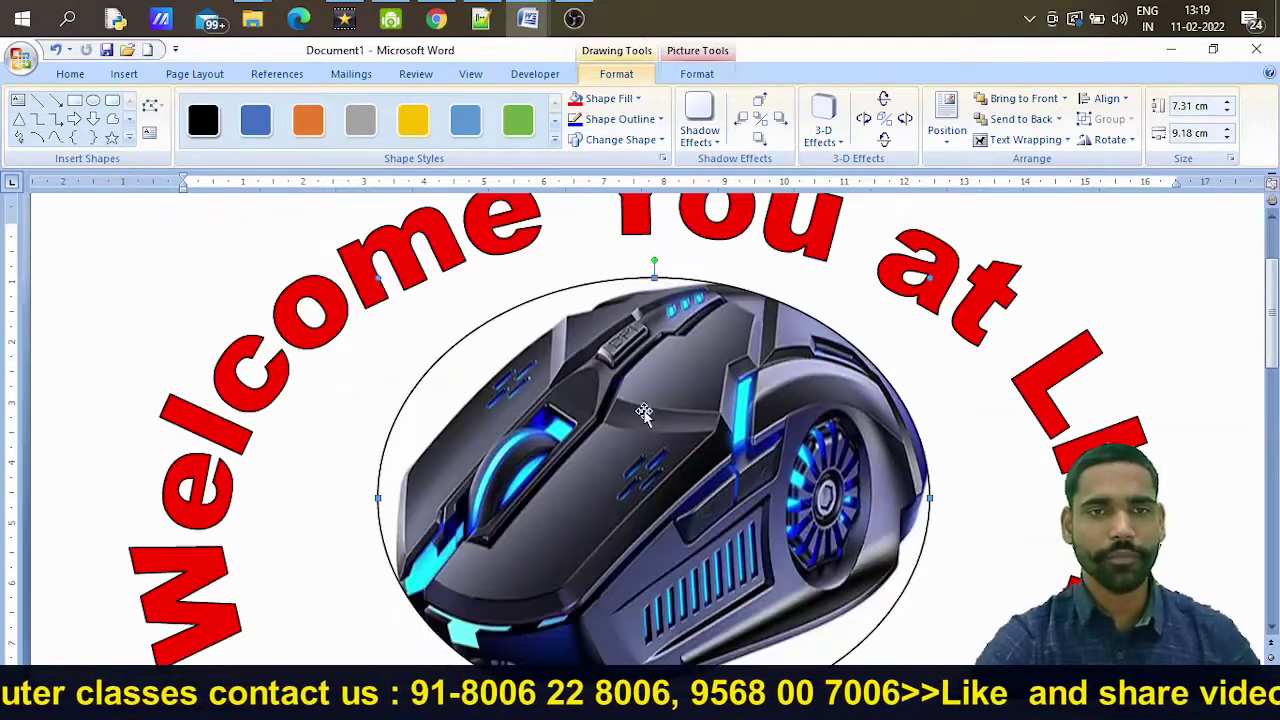
Undo back to a blank page and generate three sample paragraphs with =rand().
{"action": "left_click", "coordinate": [126, 76]}
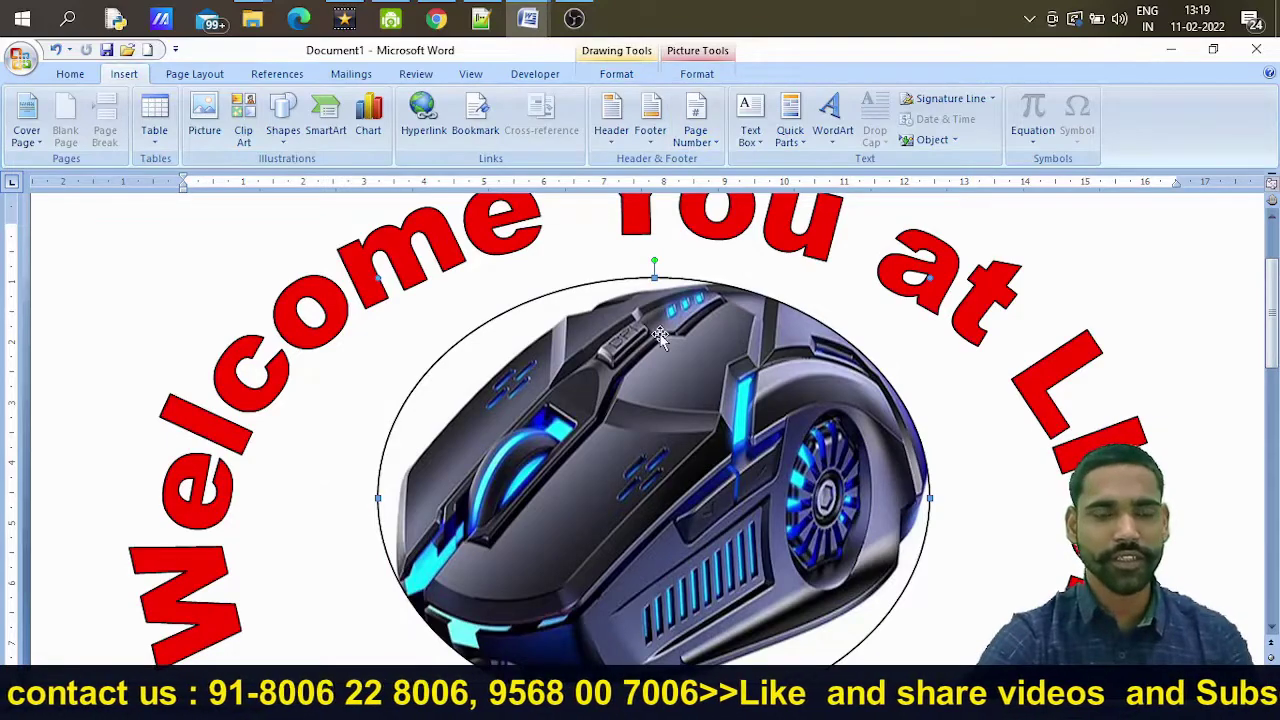
{"action": "key", "text": "ctrl+z"}
{"action": "key", "text": "ctrl+z"}
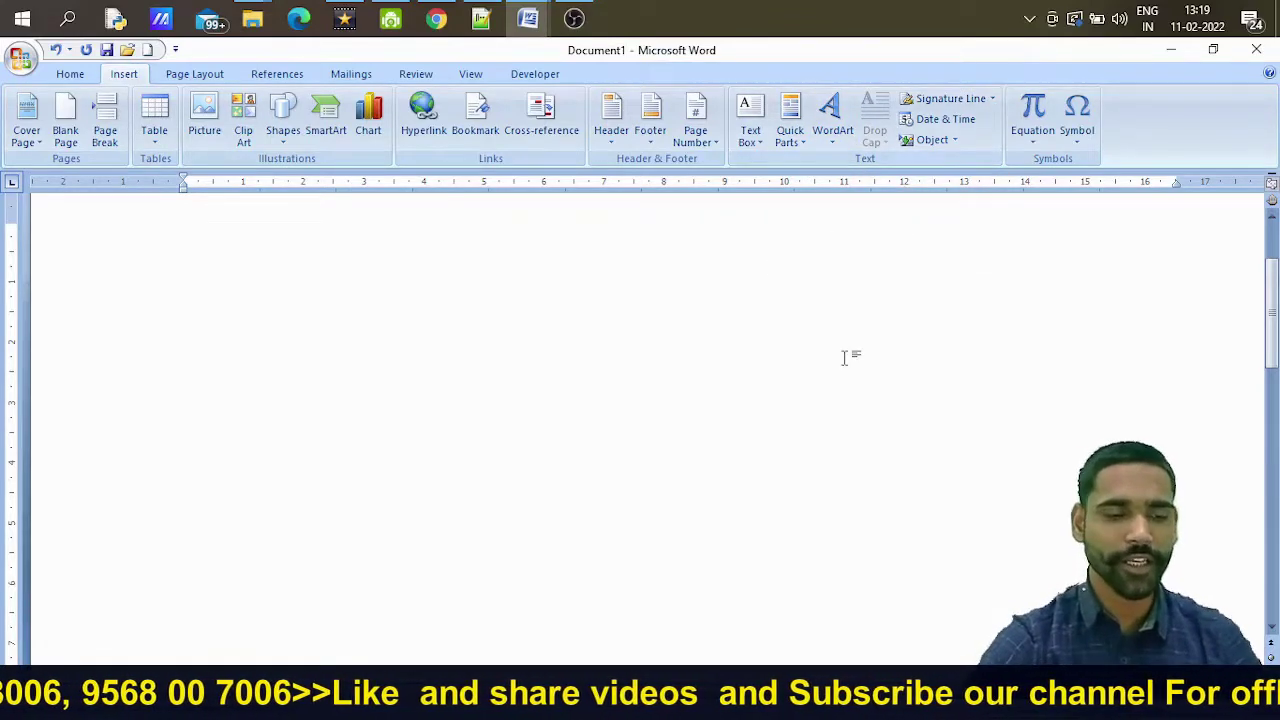
{"action": "type", "text": "="}
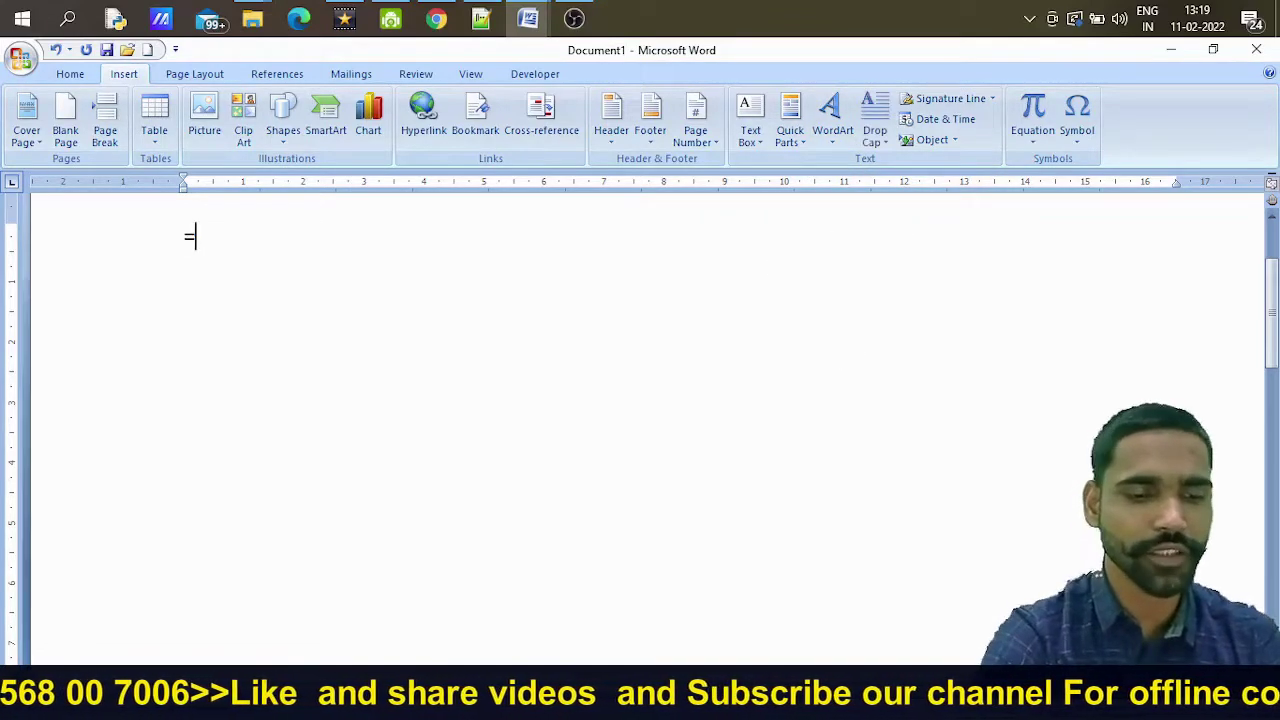
{"action": "type", "text": "rand()"}
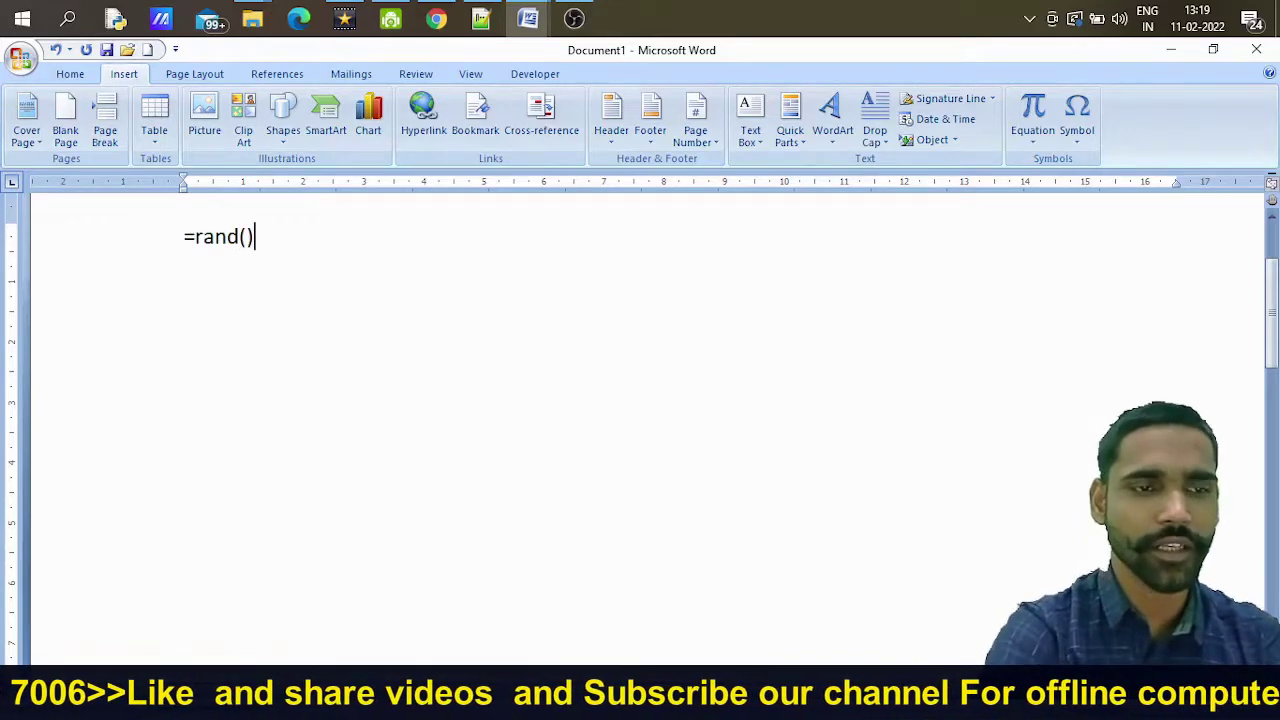
{"action": "key", "text": "Return"}
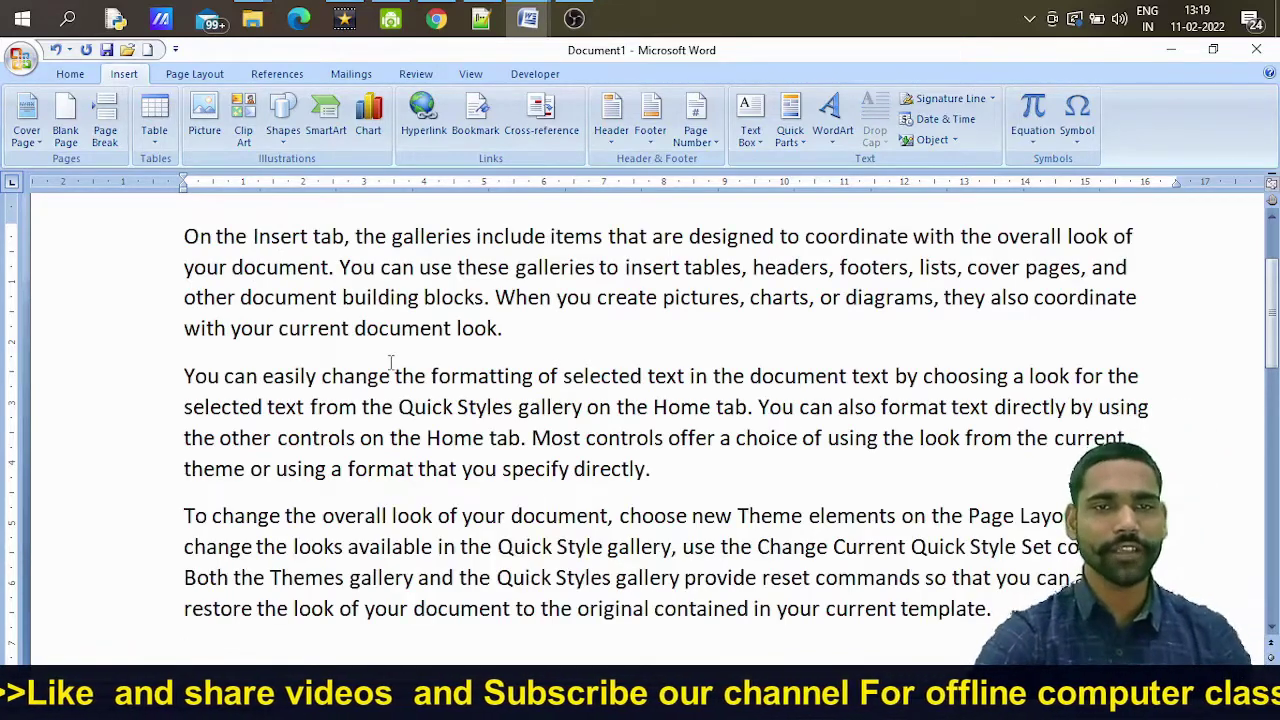
{"action": "scroll", "coordinate": [390, 362], "scroll_direction": "up", "scroll_amount": 1}
{"action": "scroll", "coordinate": [397, 372], "scroll_direction": "down", "scroll_amount": 1}
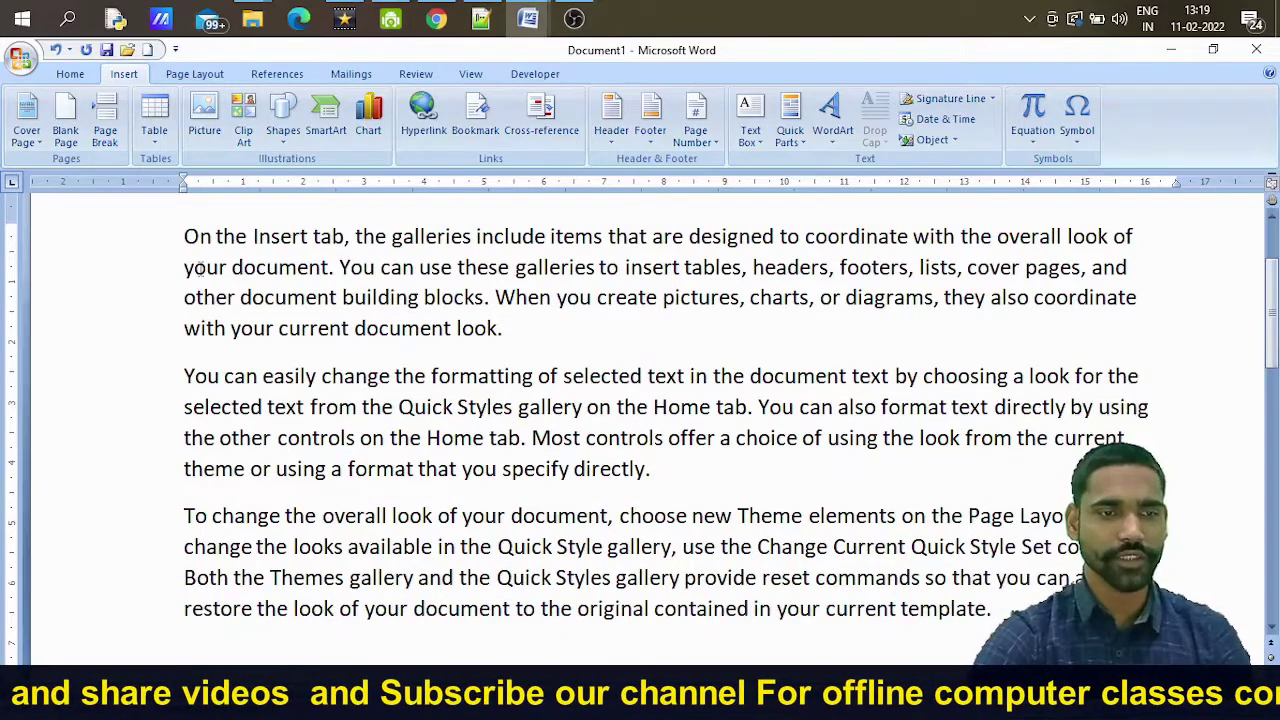
Make the first paragraph's opening O a dropped capital.
{"action": "left_click", "coordinate": [186, 232]}
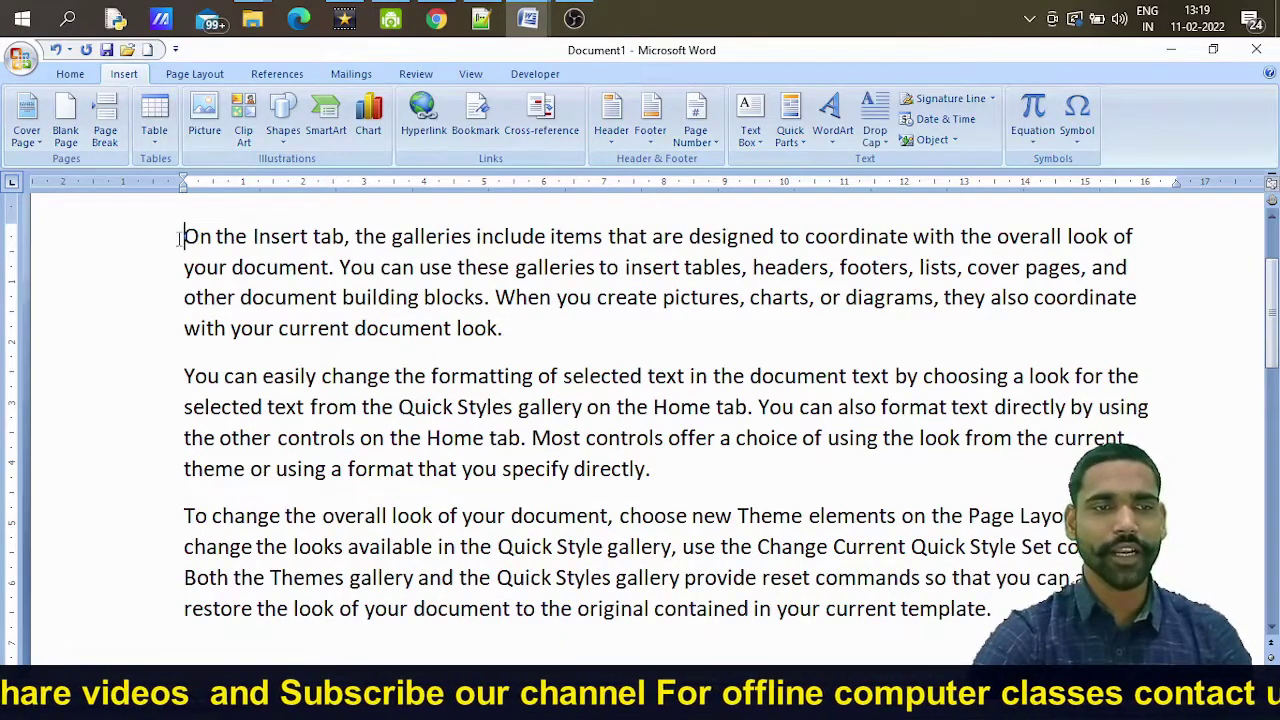
{"action": "left_click_drag", "start_coordinate": [185, 238], "coordinate": [200, 240]}
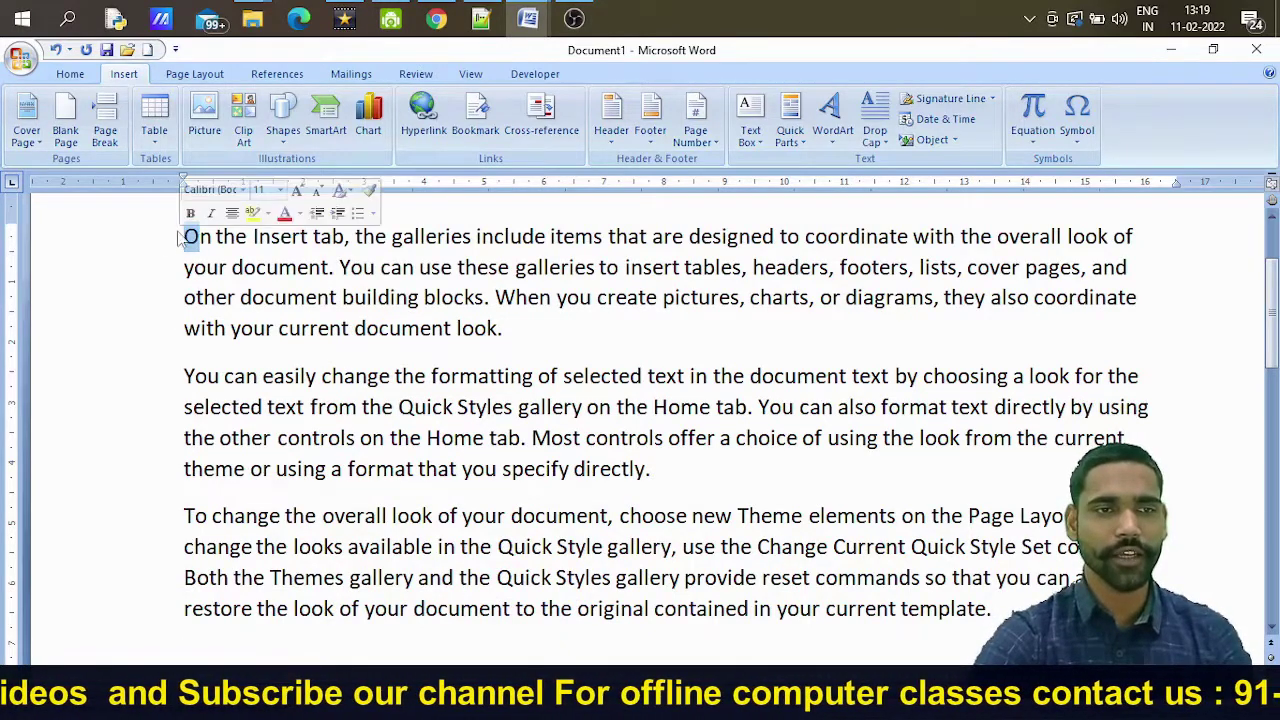
{"action": "left_click", "coordinate": [183, 238]}
{"action": "left_click", "coordinate": [874, 125]}
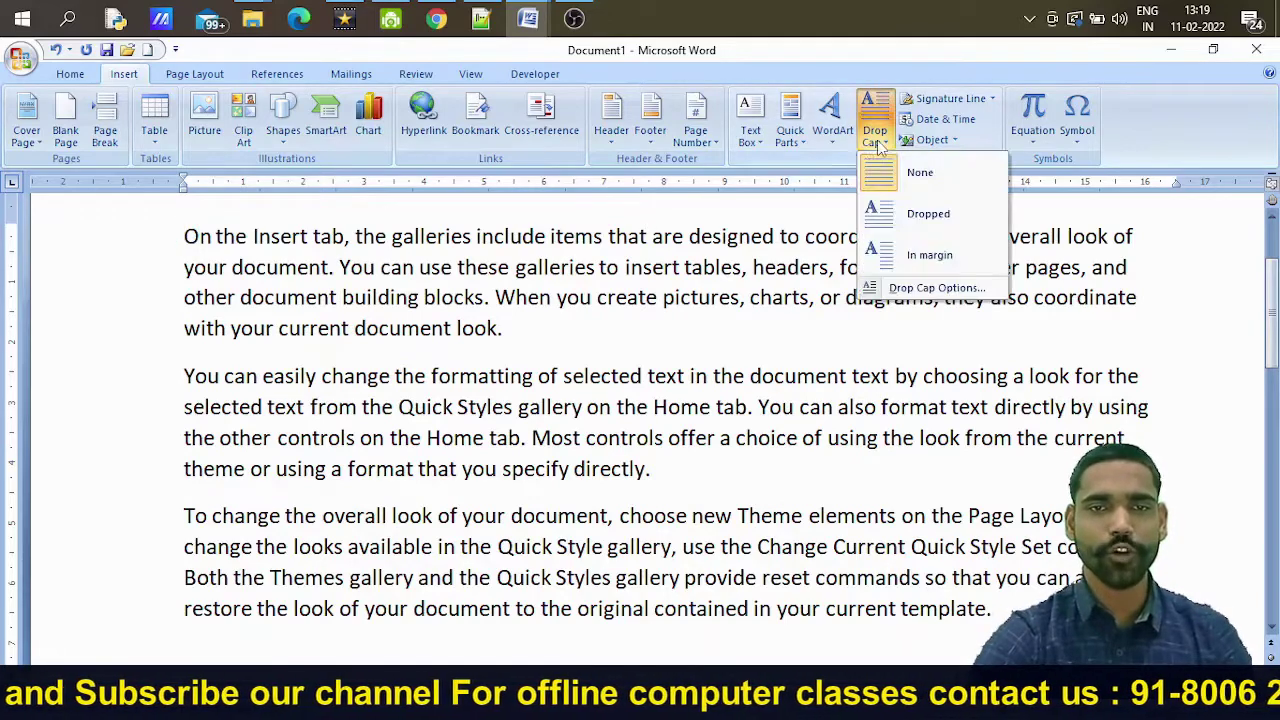
{"action": "left_click", "coordinate": [930, 222]}
{"action": "left_click", "coordinate": [406, 348]}
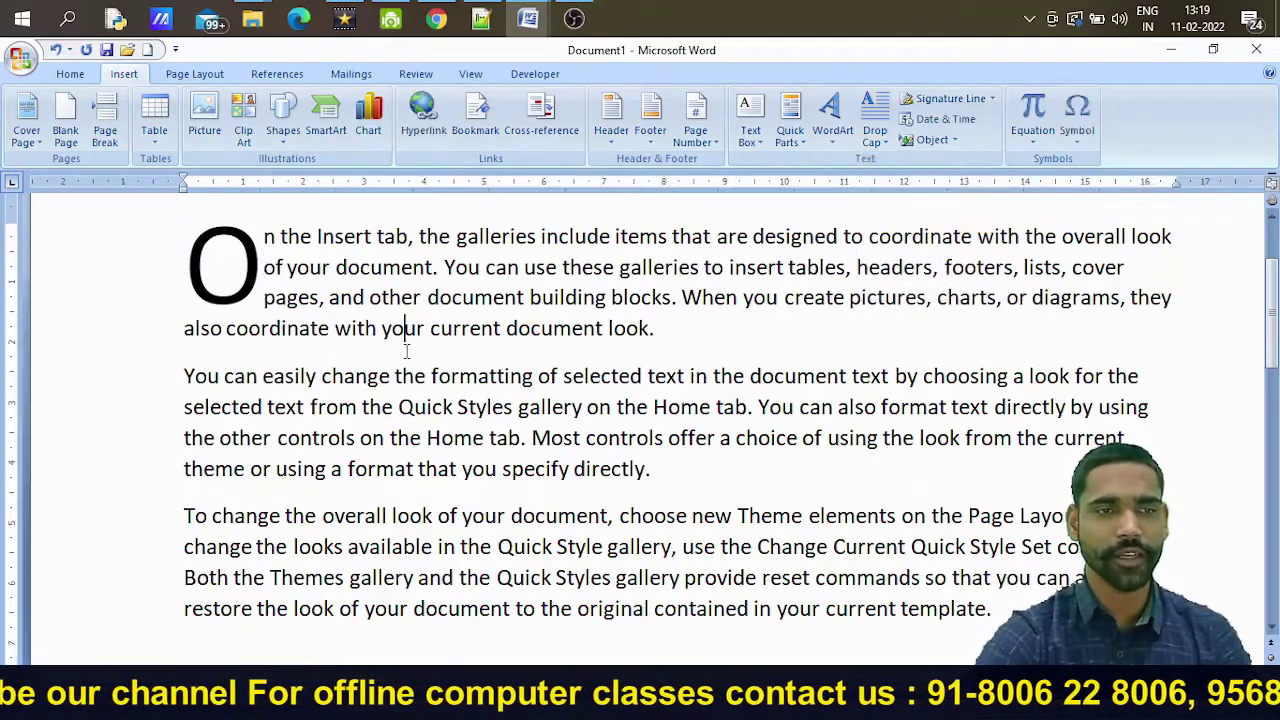
{"action": "left_click", "coordinate": [251, 233]}
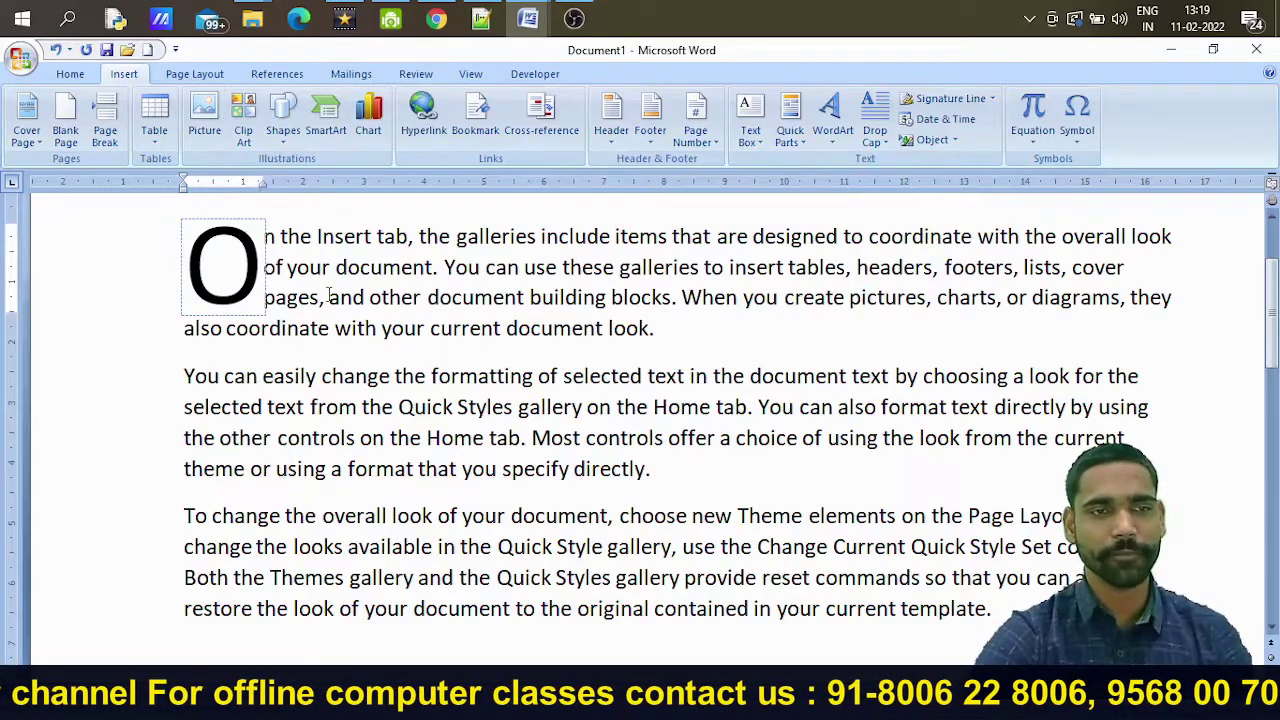
{"action": "left_click", "coordinate": [453, 297]}
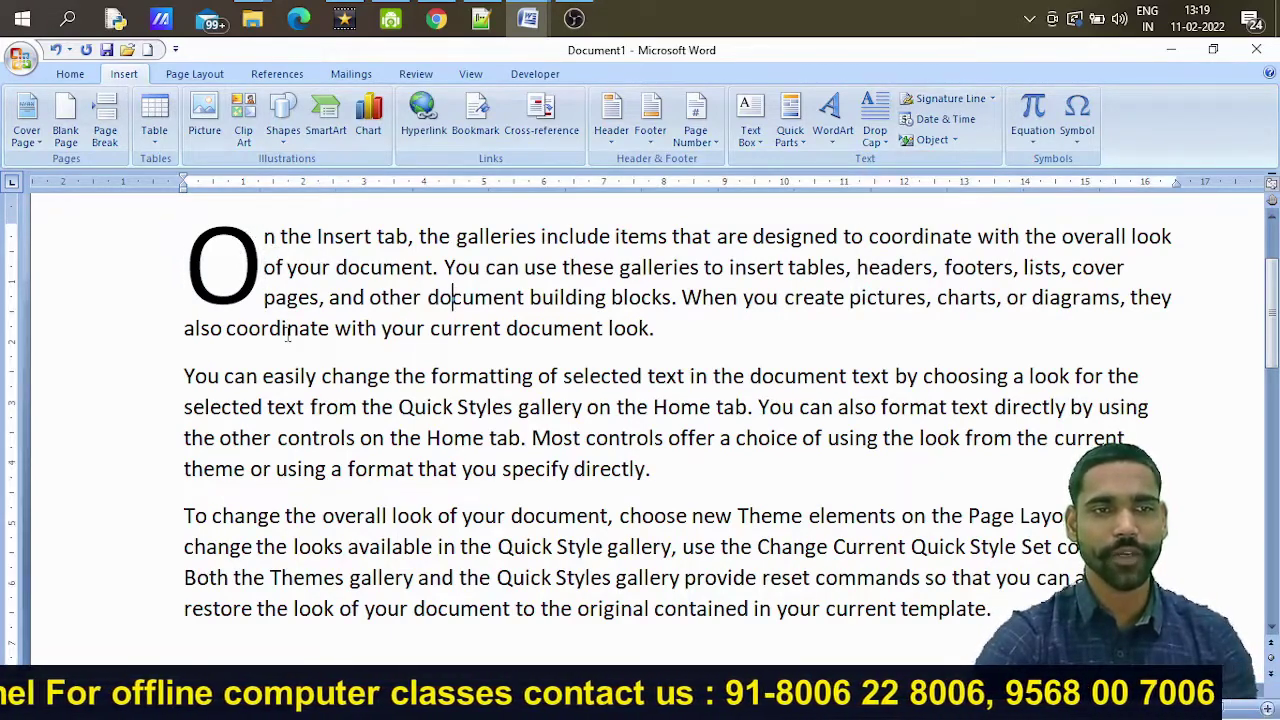
Select all the text and justify it.
{"action": "key", "text": "ctrl+a"}
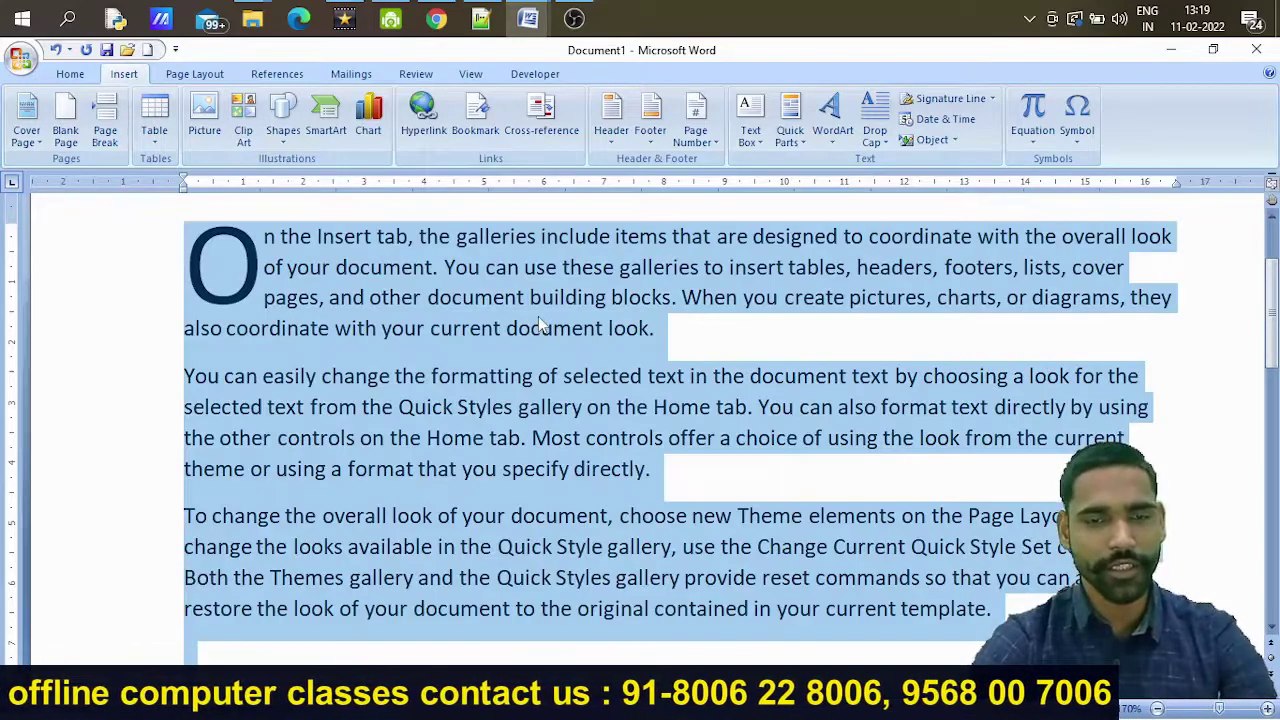
{"action": "key", "text": "ctrl+j"}
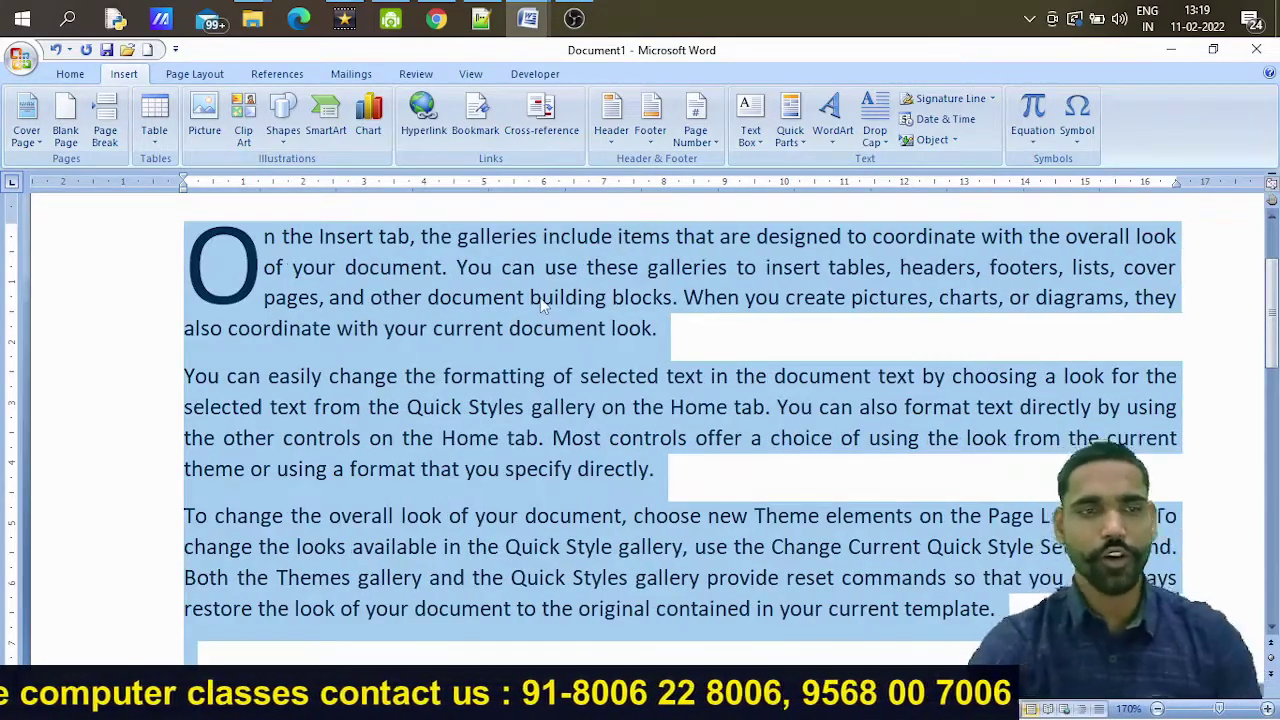
{"action": "left_click", "coordinate": [728, 326]}
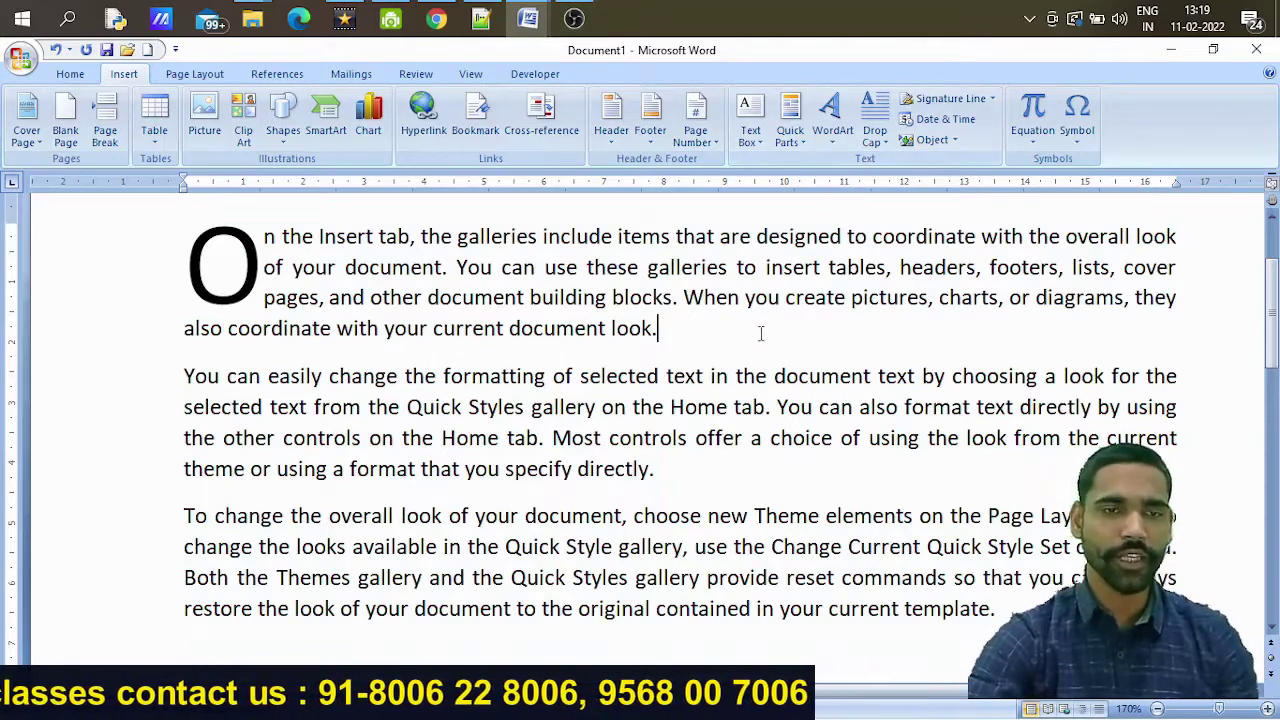
{"action": "scroll", "coordinate": [760, 333], "scroll_direction": "down", "scroll_amount": 1}
Below the last paragraph, insert the date 2/11/2022 and the time 1:20 PM on the next line.
{"action": "scroll", "coordinate": [760, 333], "scroll_direction": "down", "scroll_amount": 2}
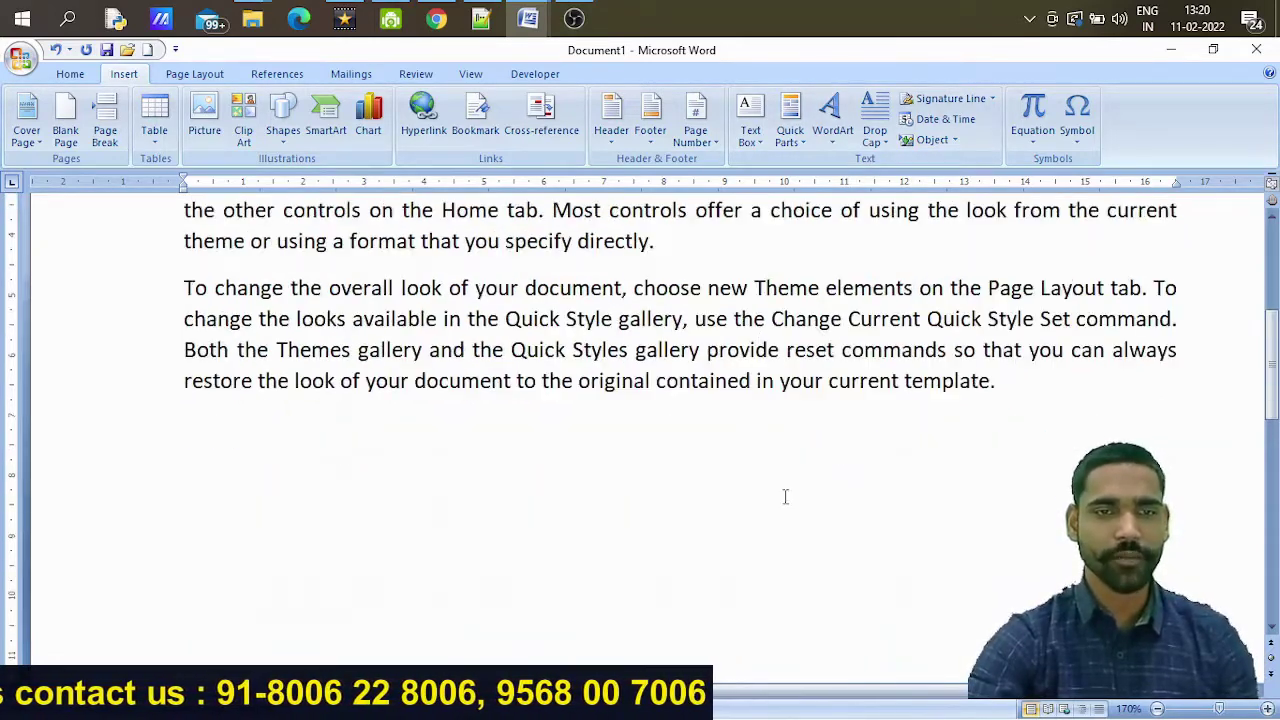
{"action": "left_click", "coordinate": [783, 494]}
{"action": "scroll", "coordinate": [823, 466], "scroll_direction": "up", "scroll_amount": 5}
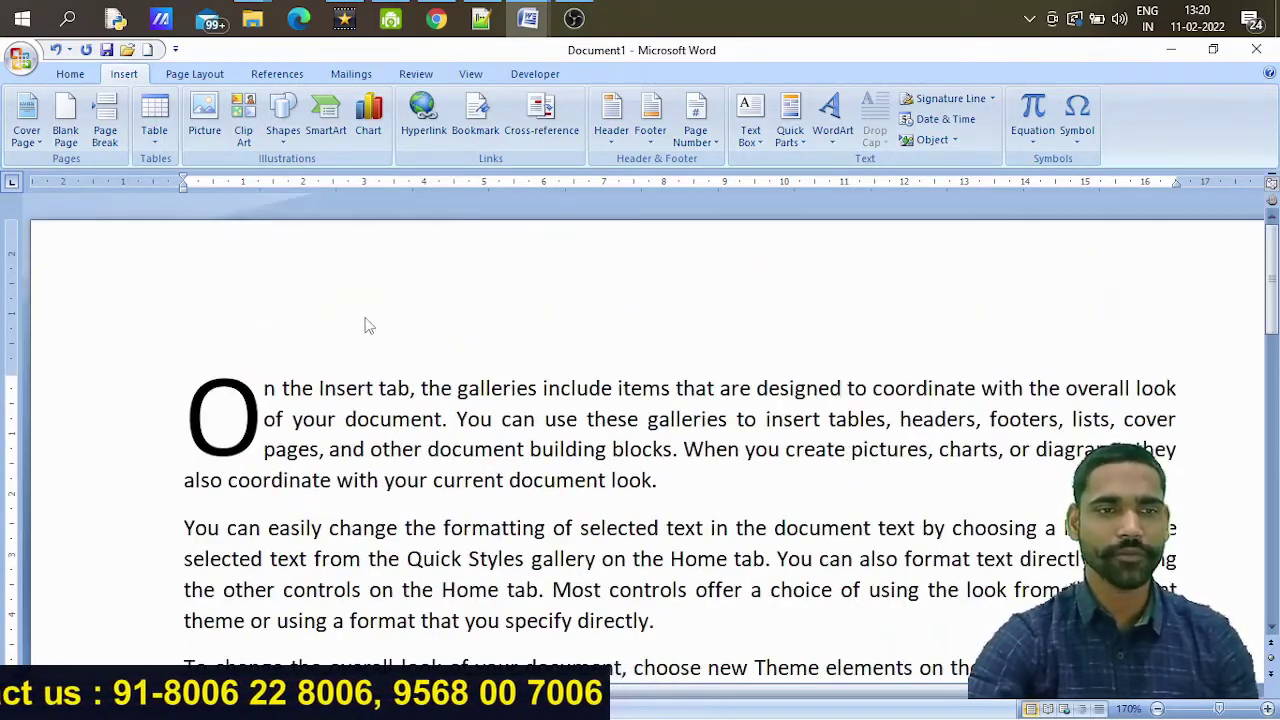
{"action": "scroll", "coordinate": [400, 350], "scroll_direction": "down", "scroll_amount": 5}
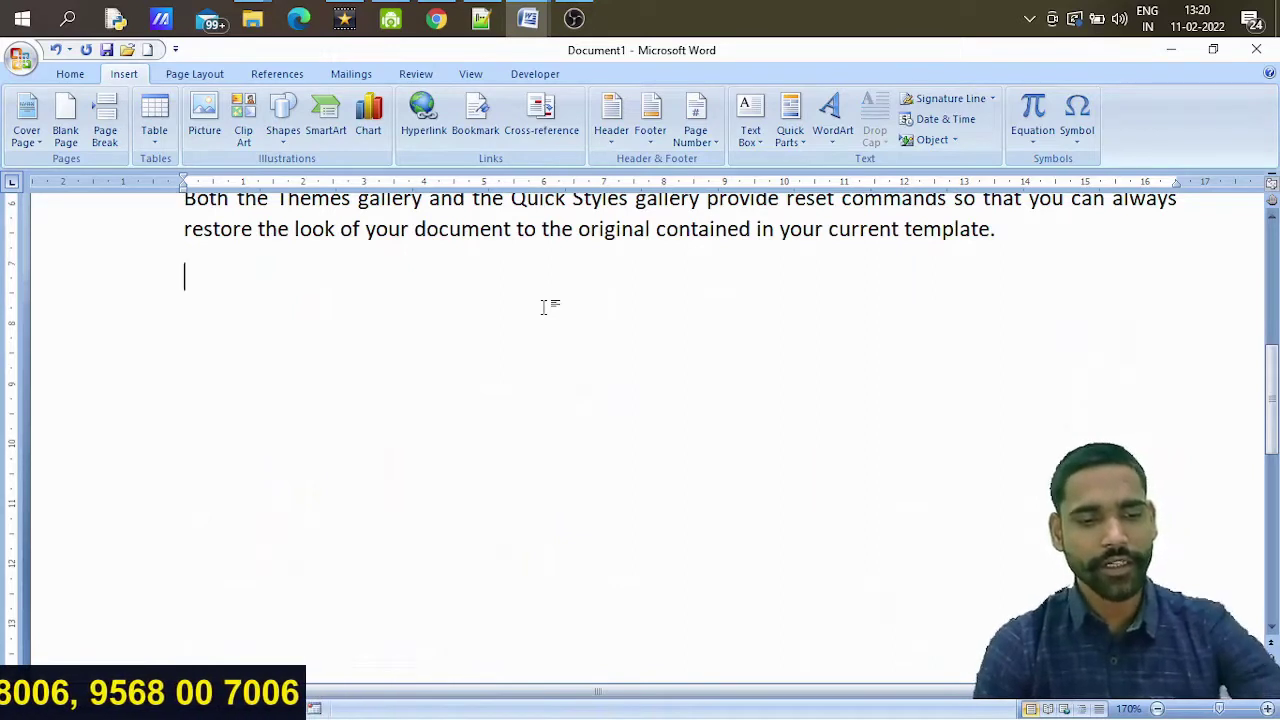
{"action": "key", "text": "alt+shift+d"}
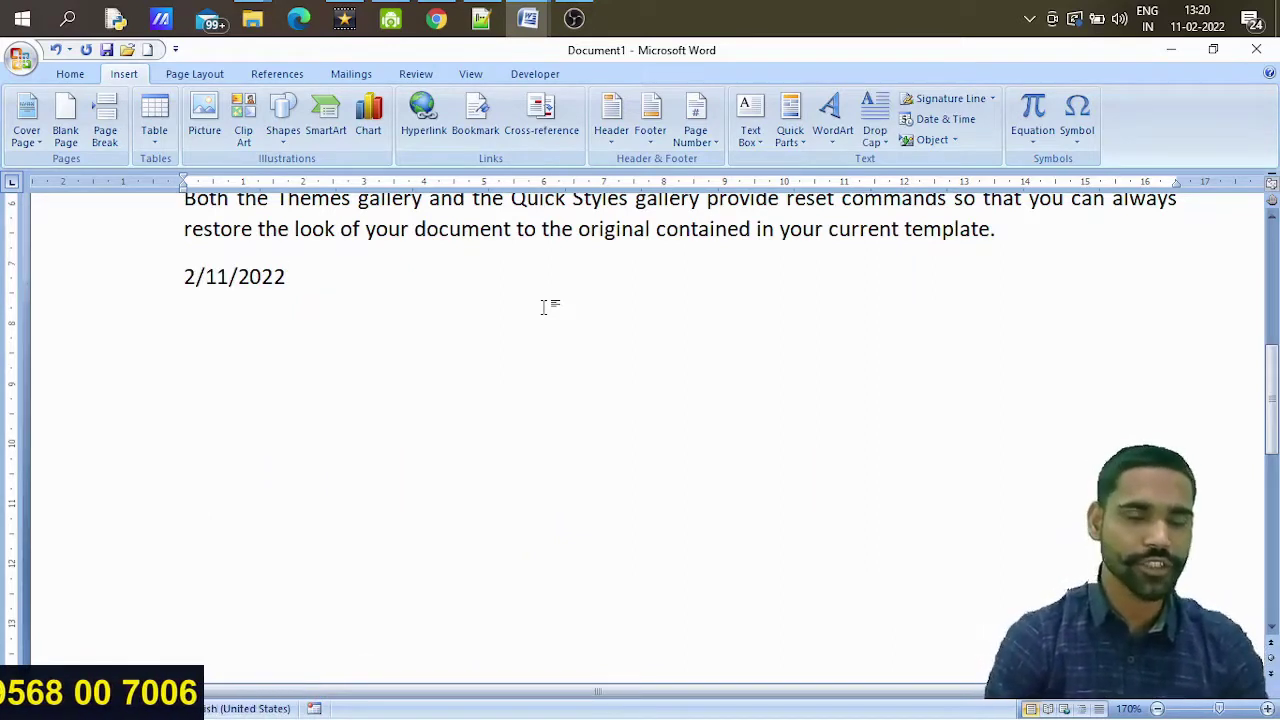
{"action": "key", "text": "Return"}
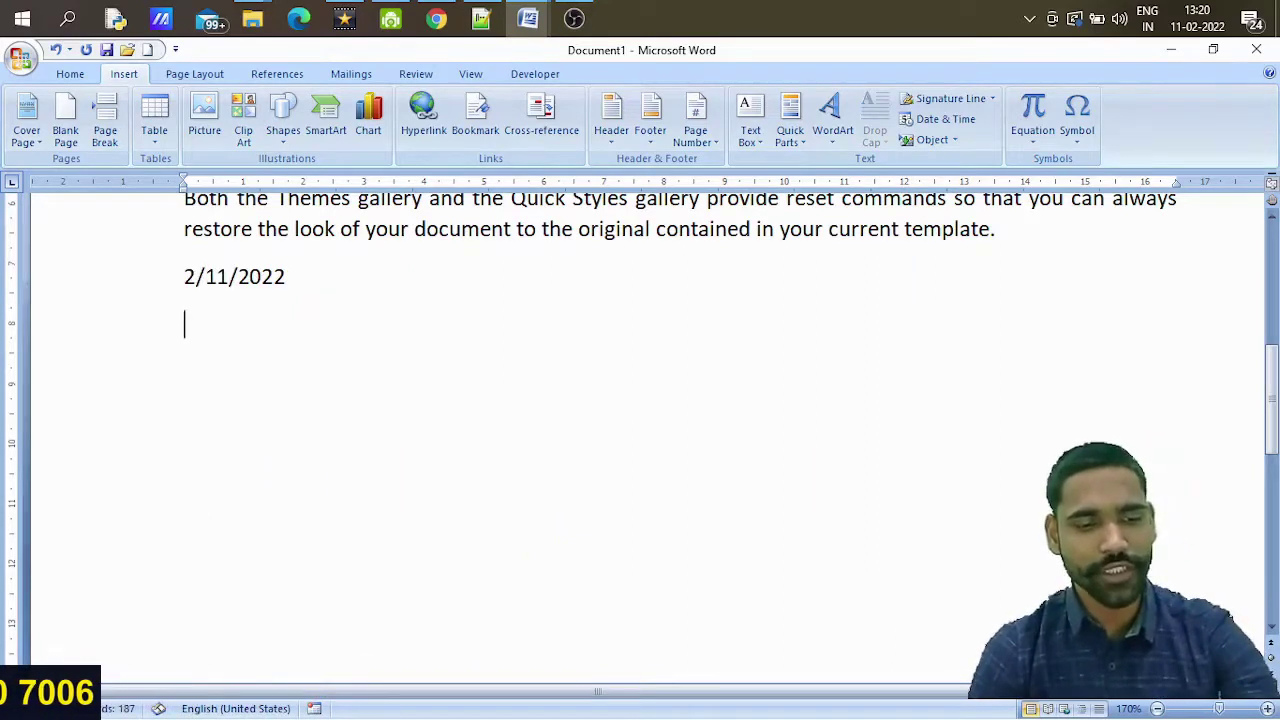
{"action": "key", "text": "alt+shift+t"}
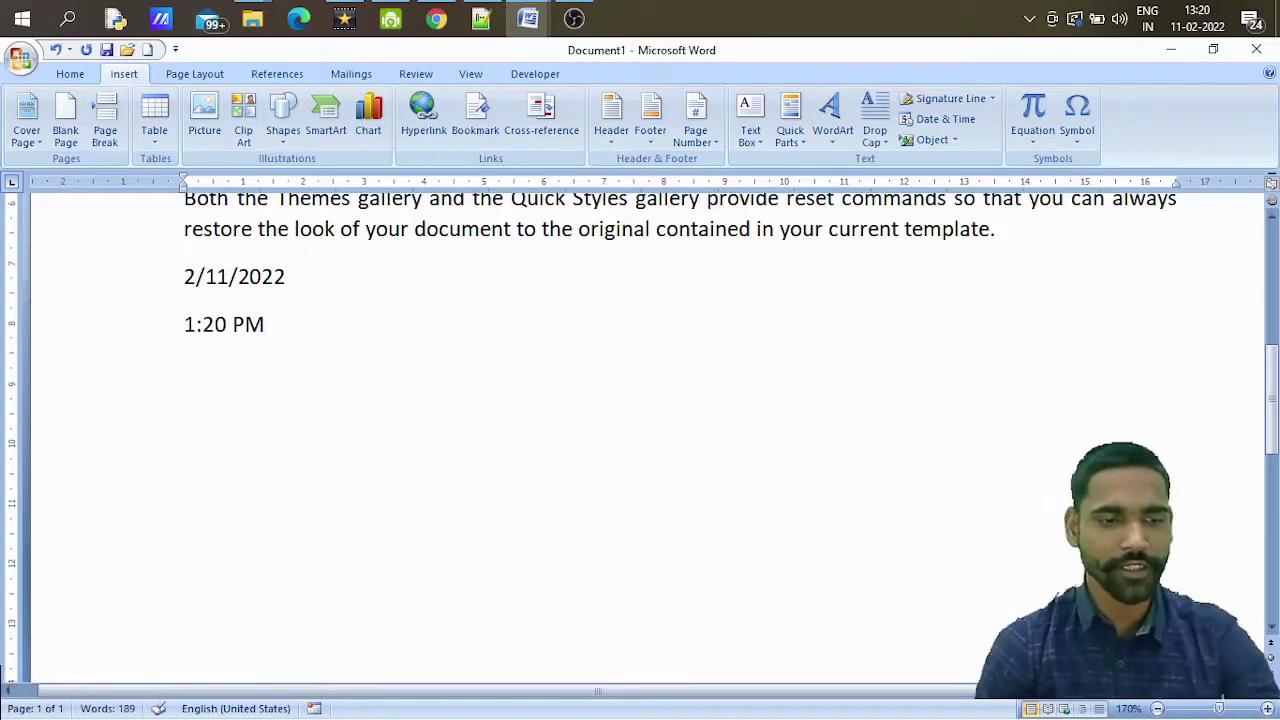
Delete all the document text and bring up the Date and Time dialog.
{"action": "key", "text": "ctrl+a"}
{"action": "key", "text": "Delete"}
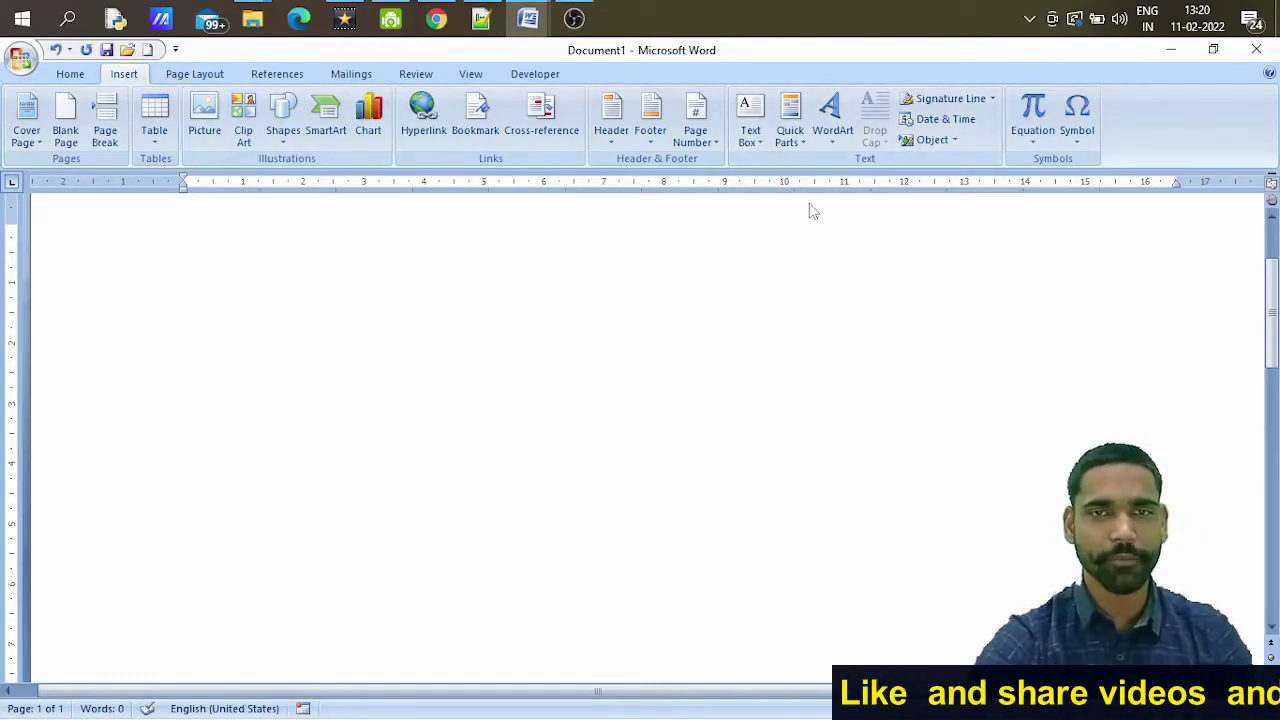
{"action": "left_click", "coordinate": [958, 122]}
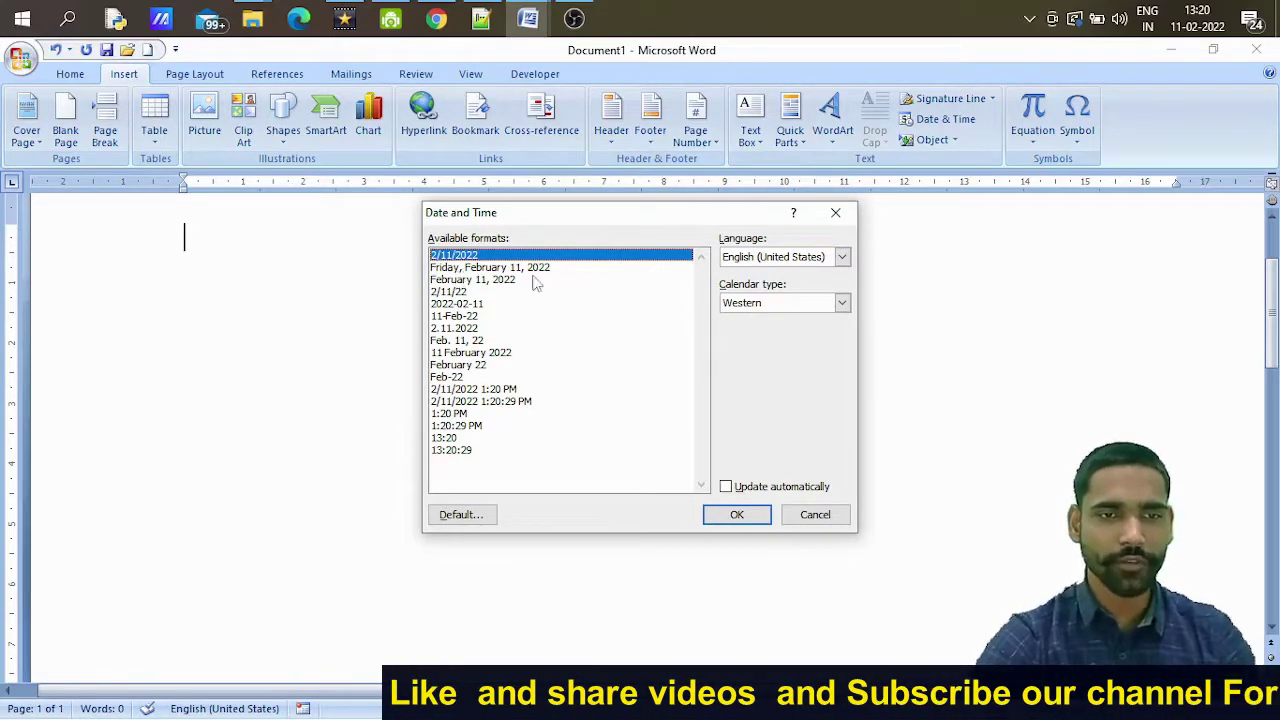
Try several date formats: Friday, February 11, 2022, 2/11/22 and 11 February 2022.
{"action": "left_click_drag", "start_coordinate": [612, 220], "coordinate": [622, 200]}
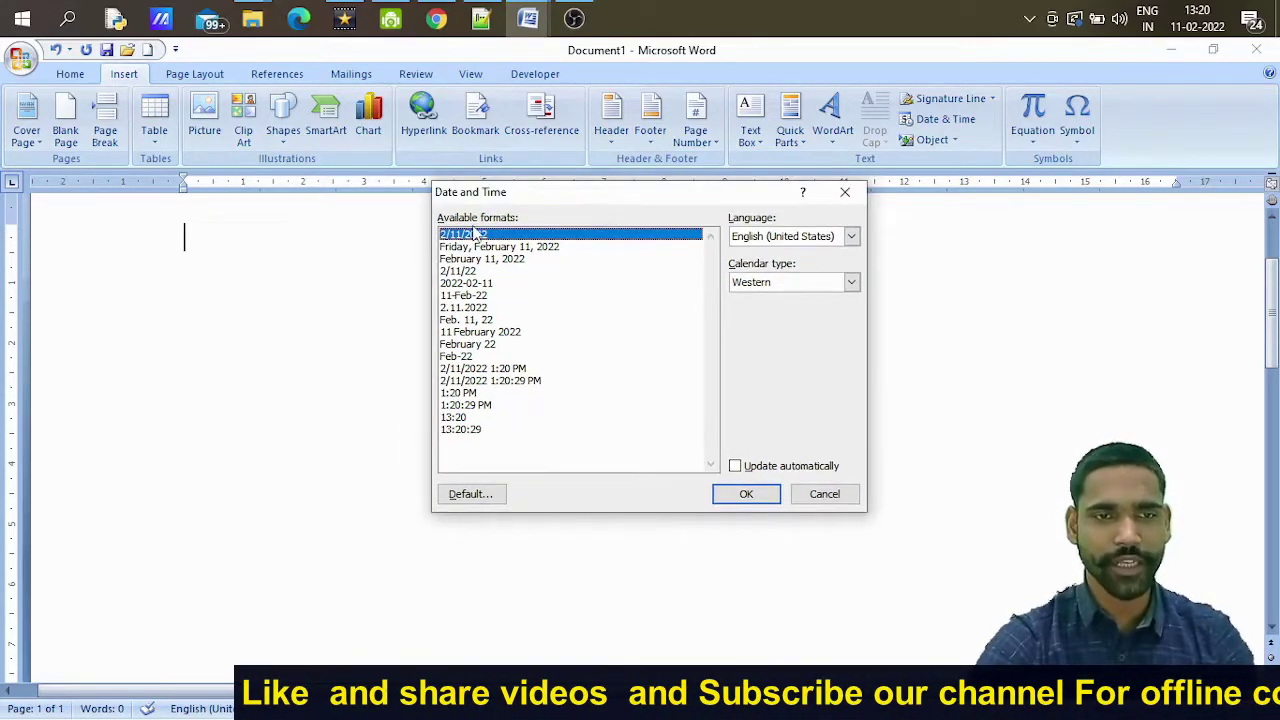
{"action": "left_click", "coordinate": [474, 331]}
{"action": "left_click_drag", "start_coordinate": [582, 204], "coordinate": [566, 230]}
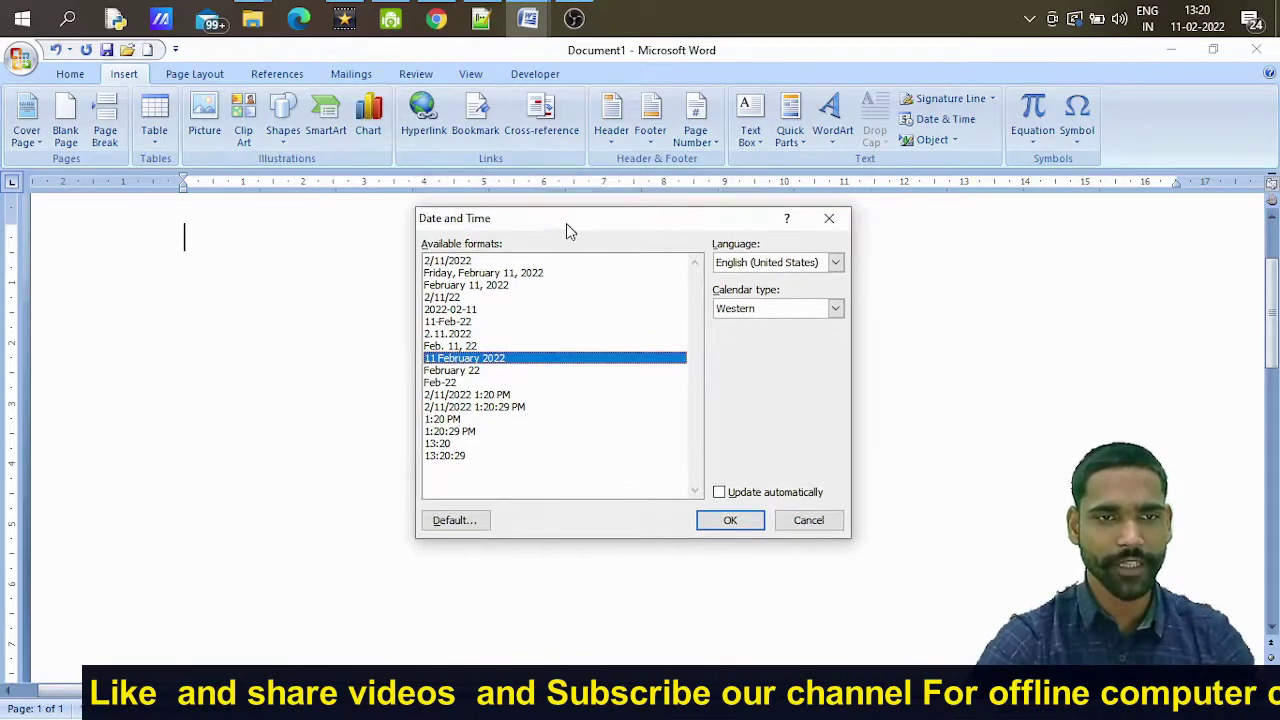
{"action": "left_click", "coordinate": [452, 274]}
{"action": "left_click", "coordinate": [462, 297]}
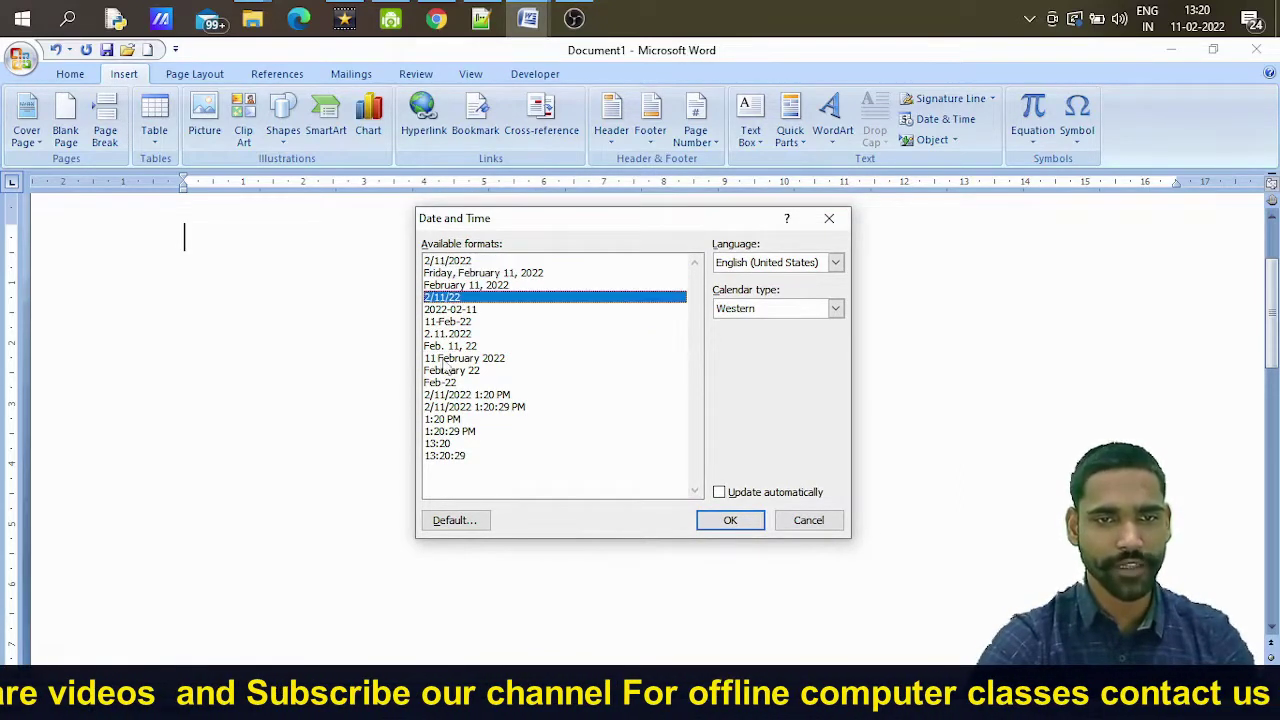
{"action": "left_click", "coordinate": [448, 358]}
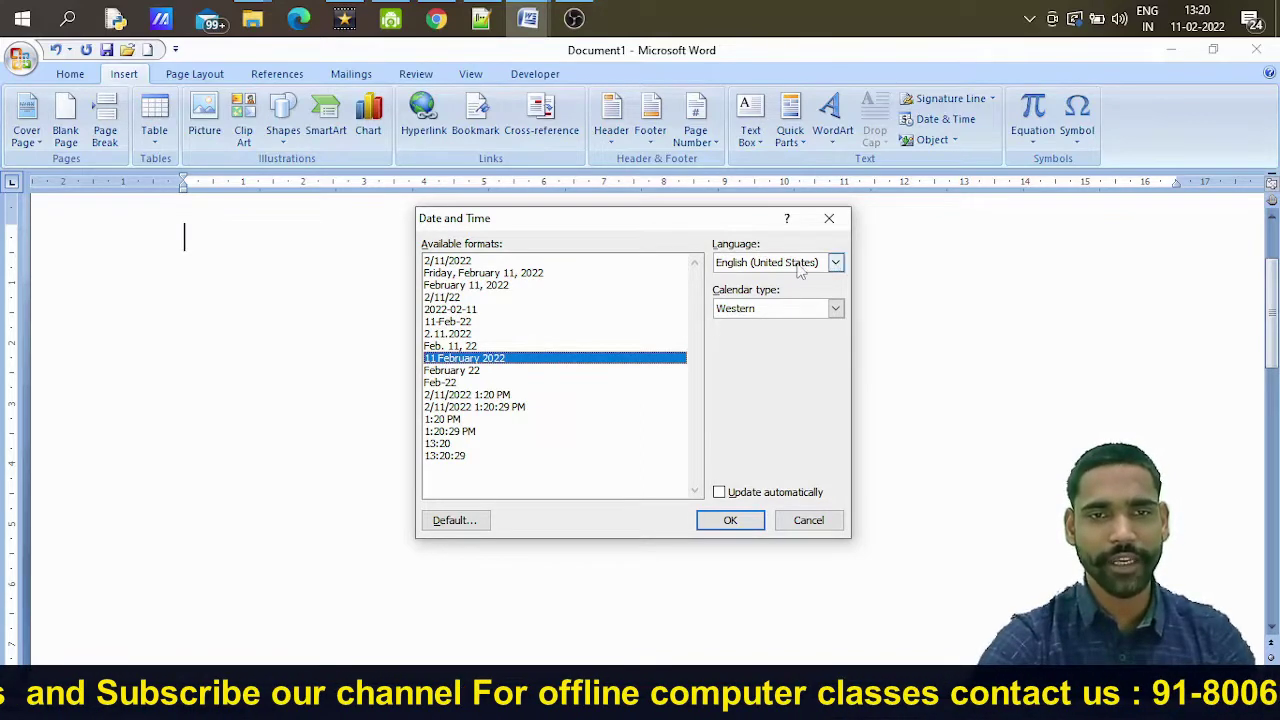
Switch the language to Hindi (India) and browse the Hindi date and time formats.
{"action": "left_click", "coordinate": [835, 262]}
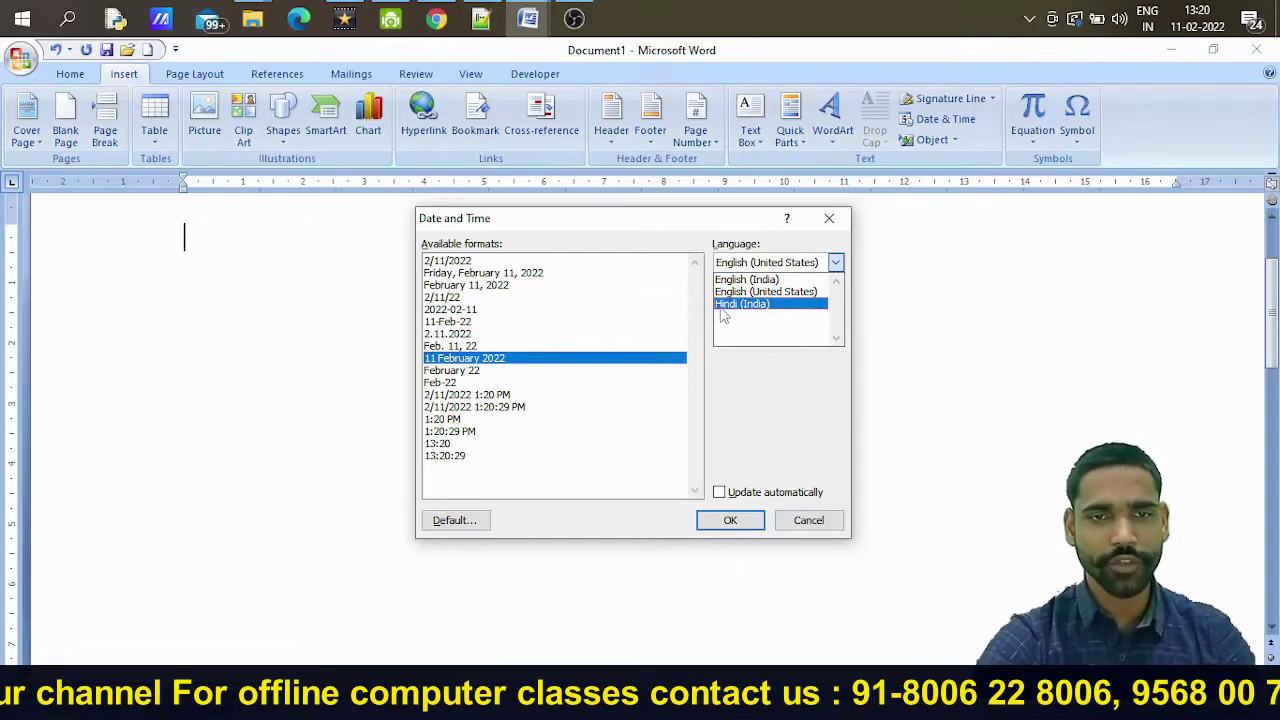
{"action": "left_click", "coordinate": [757, 305]}
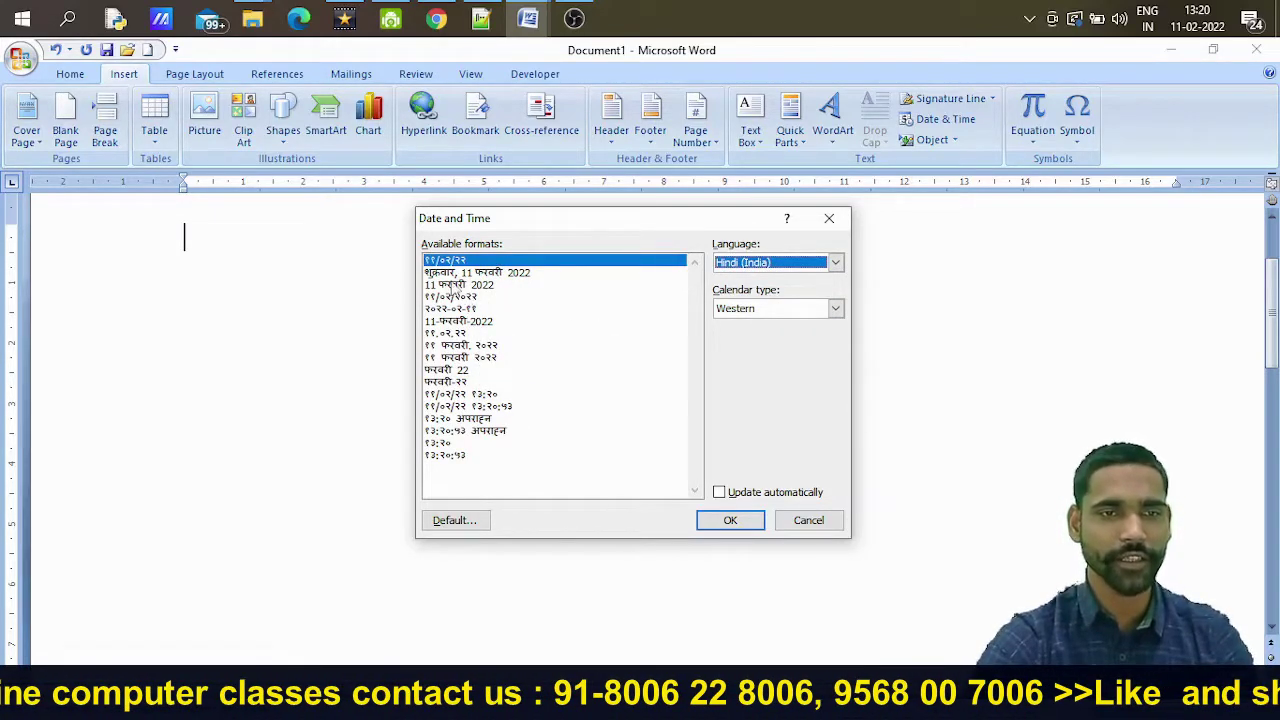
{"action": "left_click", "coordinate": [485, 273]}
{"action": "left_click_drag", "start_coordinate": [481, 299], "coordinate": [463, 431]}
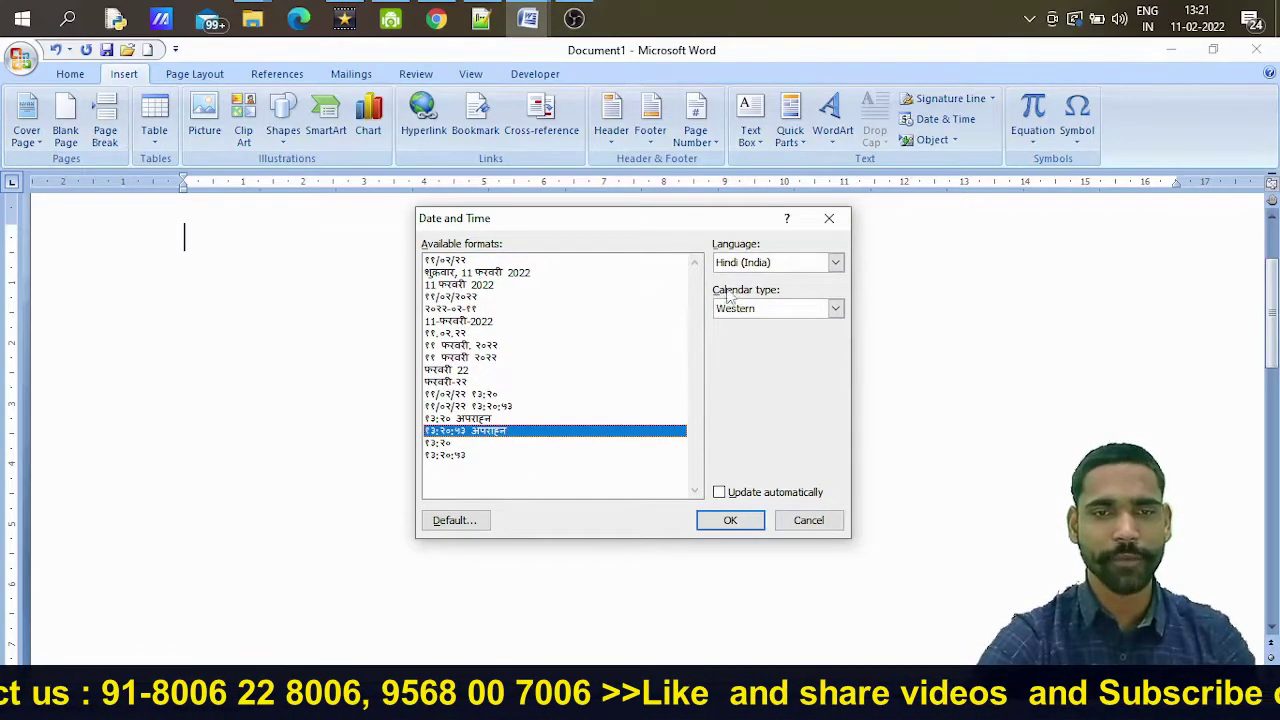
Choose the Saka Era calendar, toggle automatic updating, and insert the date २२/११/४३.
{"action": "left_click", "coordinate": [770, 311]}
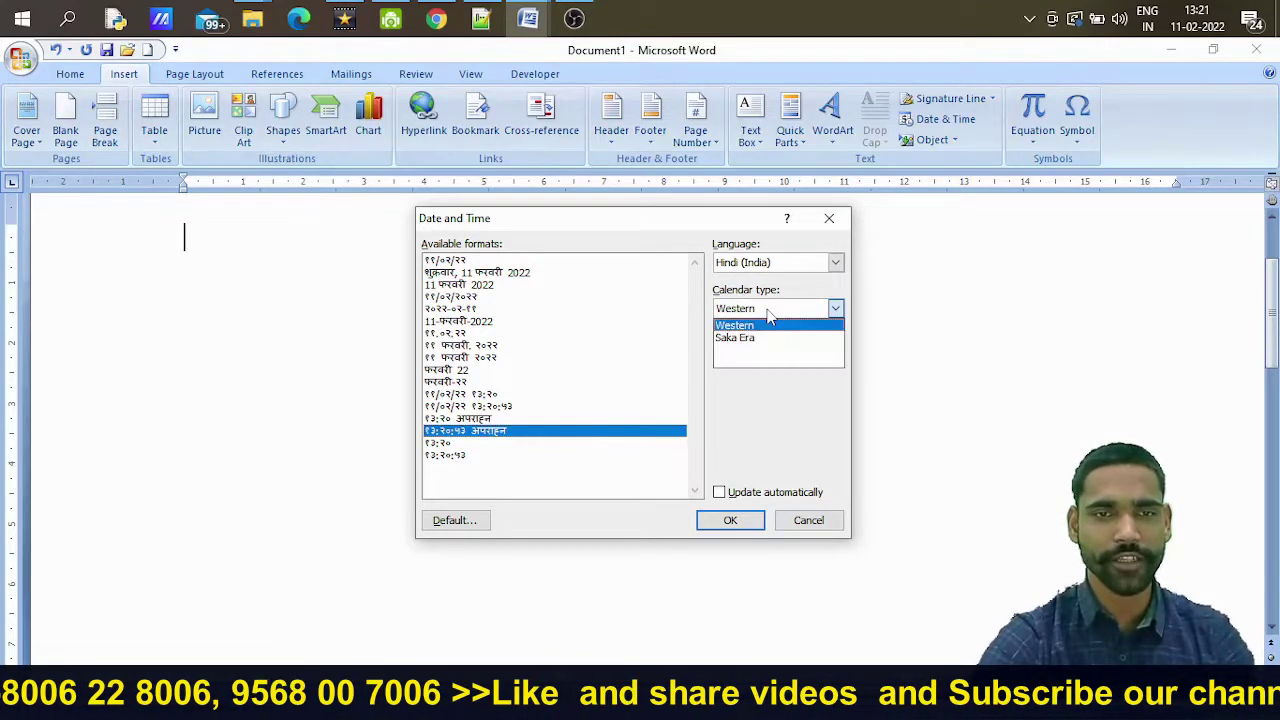
{"action": "left_click", "coordinate": [754, 340]}
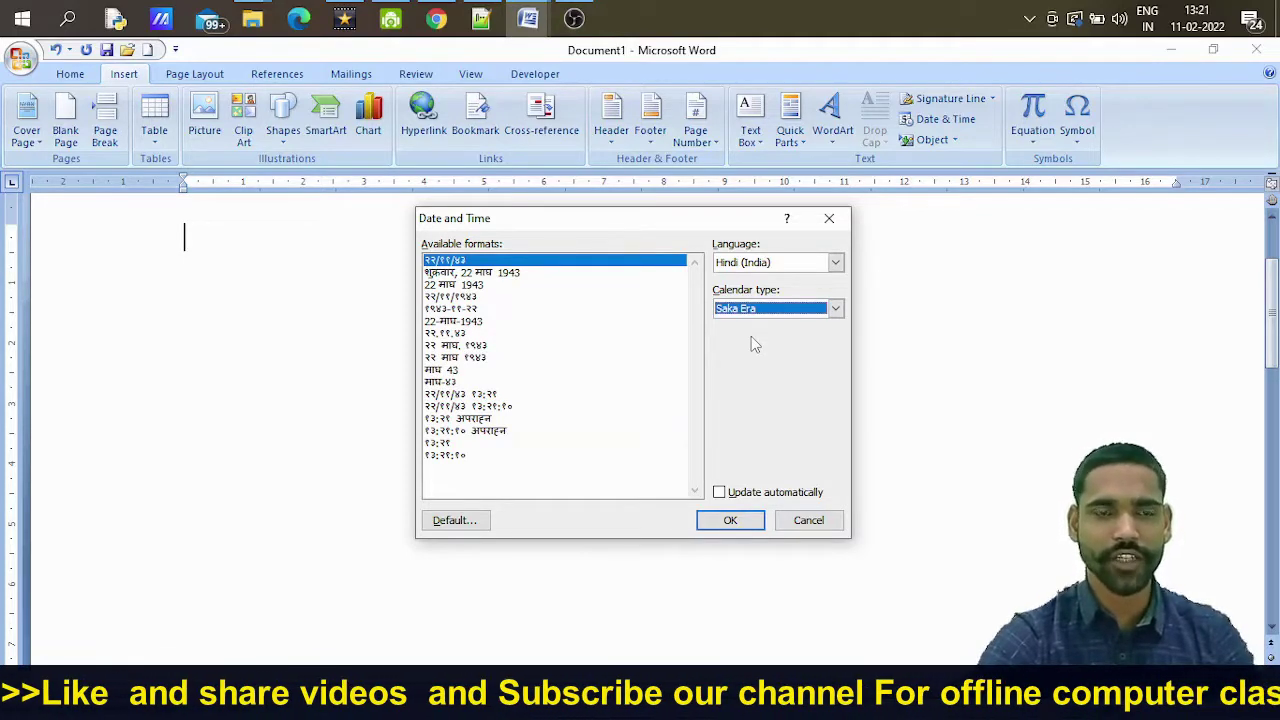
{"action": "left_click", "coordinate": [836, 310]}
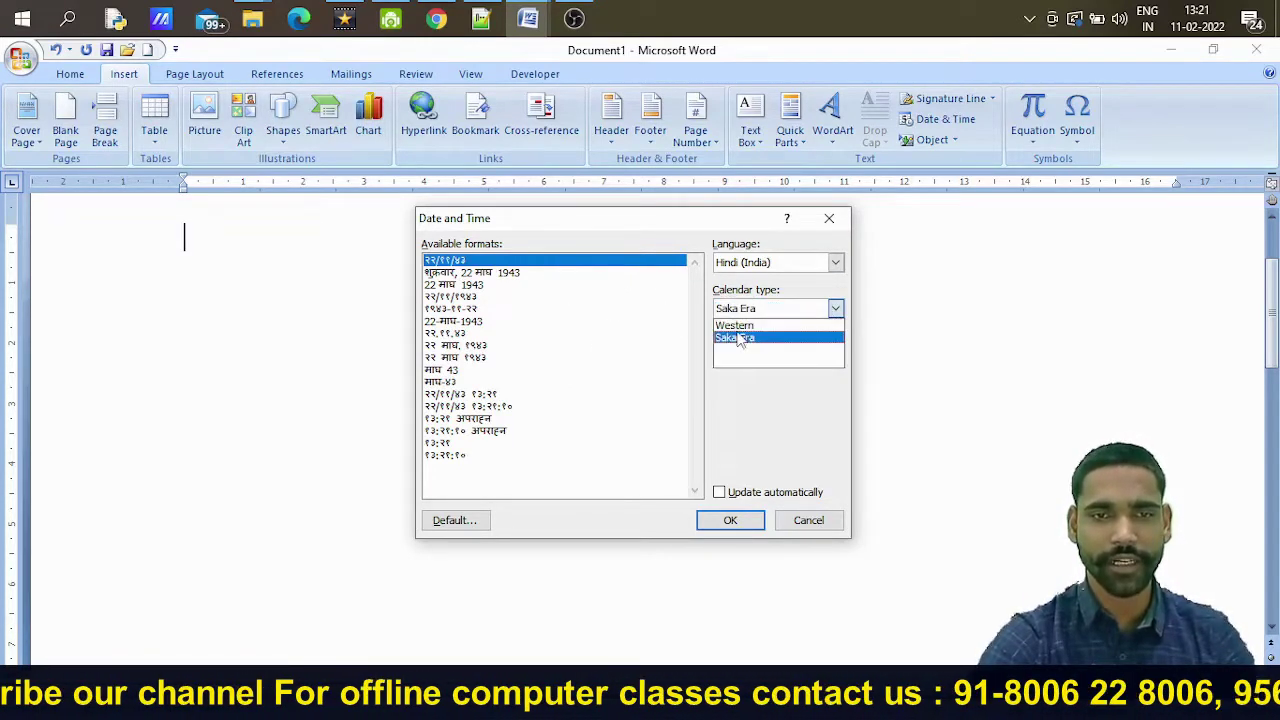
{"action": "left_click", "coordinate": [745, 337]}
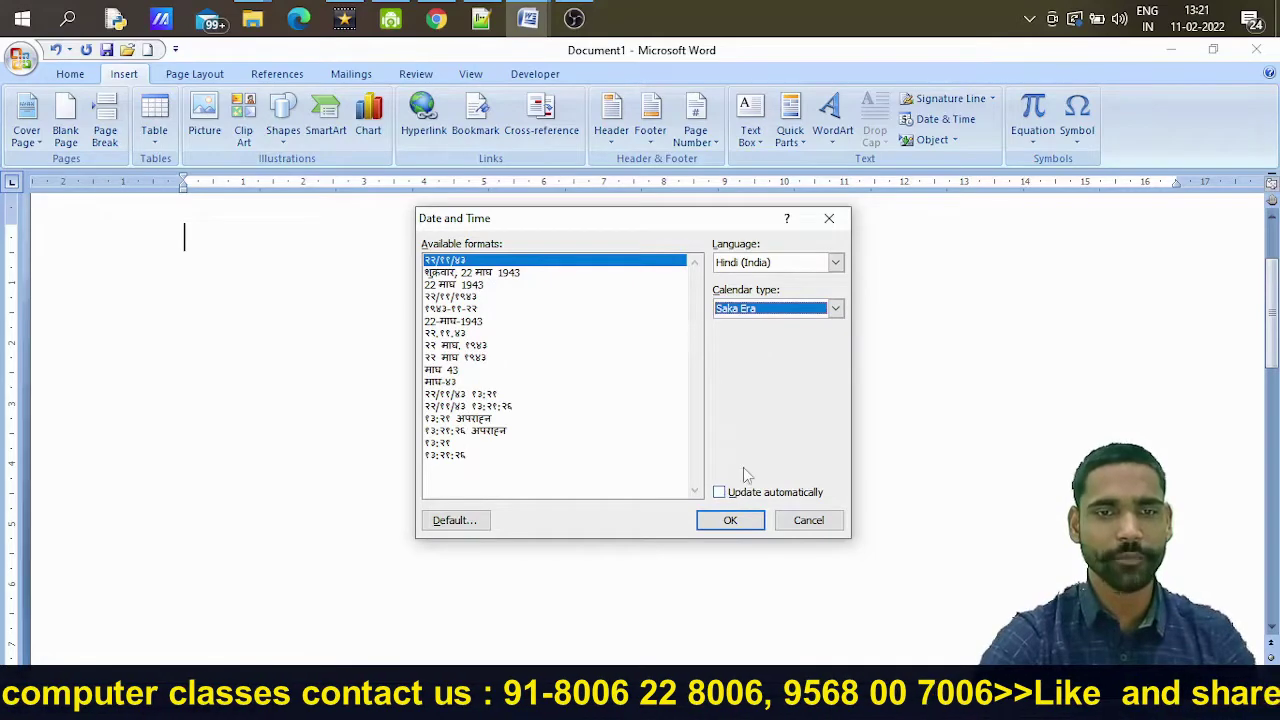
{"action": "left_click", "coordinate": [719, 493]}
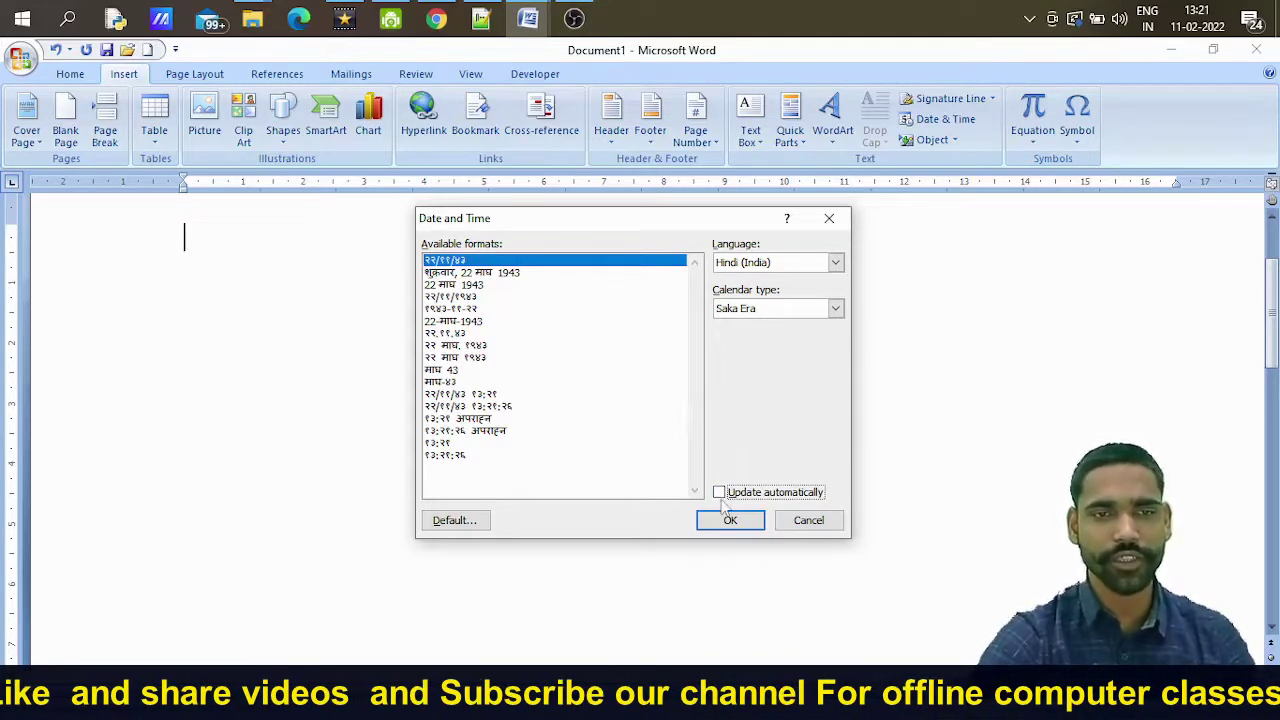
{"action": "left_click", "coordinate": [730, 520]}
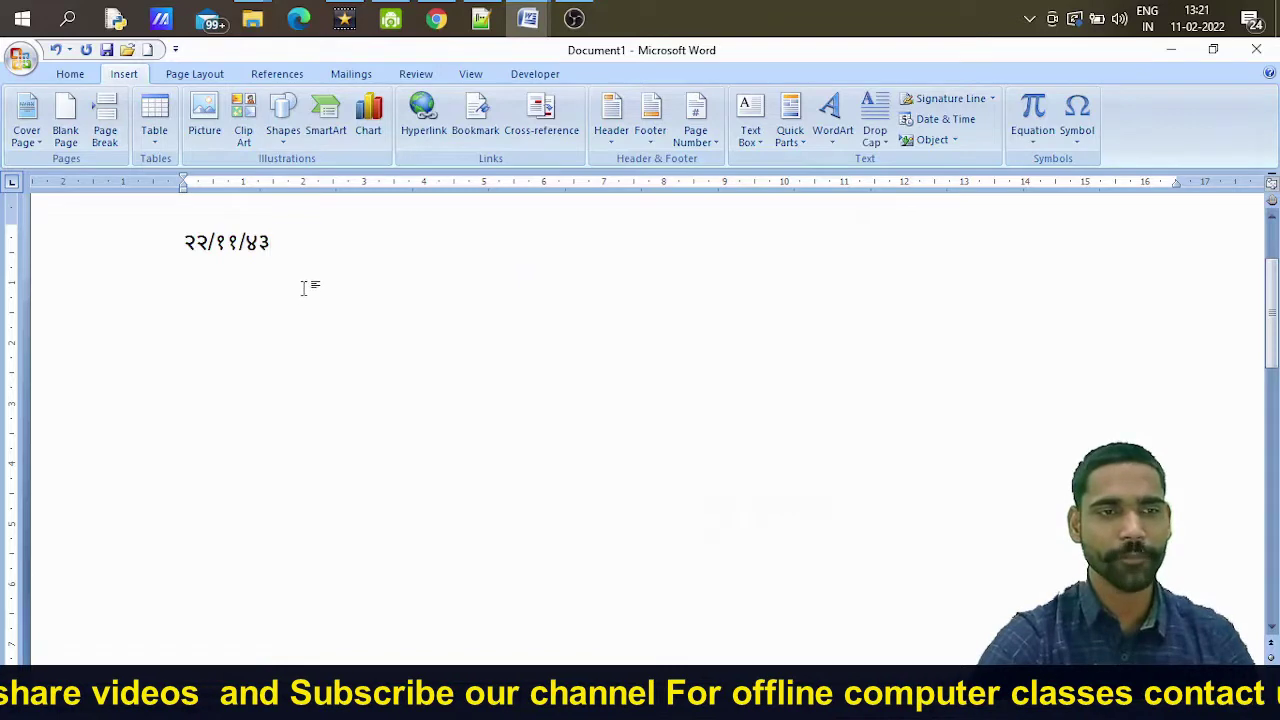
Insert the Hindi date with time and seconds, ११/०२/२२ १३:२२:०७.
{"action": "scroll", "coordinate": [304, 288], "scroll_direction": "up", "scroll_amount": 1}
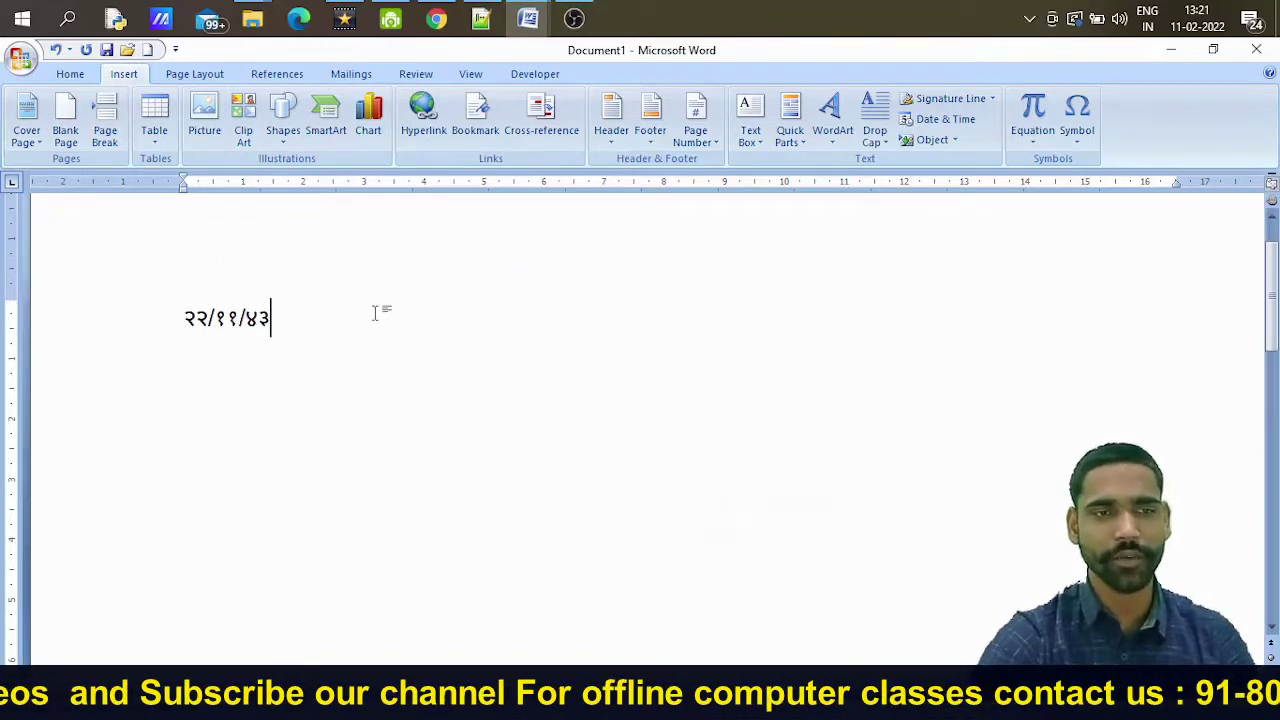
{"action": "scroll", "coordinate": [495, 296], "scroll_direction": "down", "scroll_amount": 1}
{"action": "scroll", "coordinate": [495, 296], "scroll_direction": "up", "scroll_amount": 2}
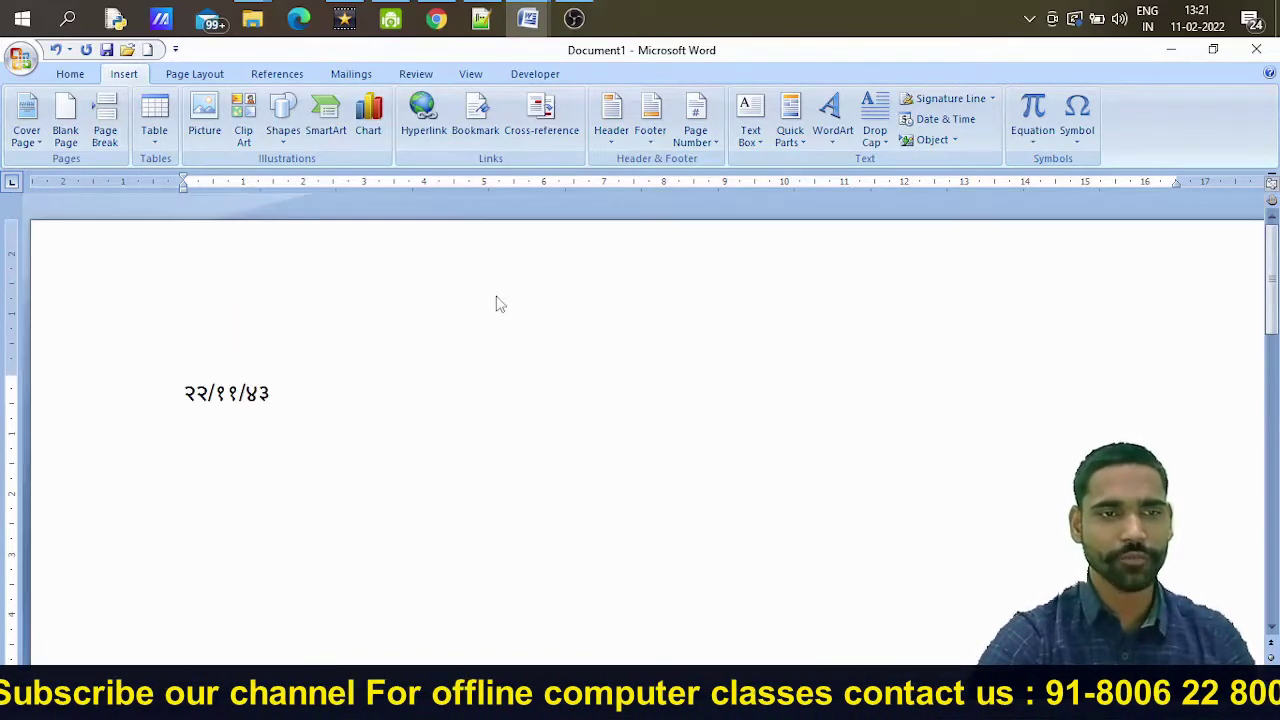
{"action": "scroll", "coordinate": [495, 296], "scroll_direction": "down", "scroll_amount": 1}
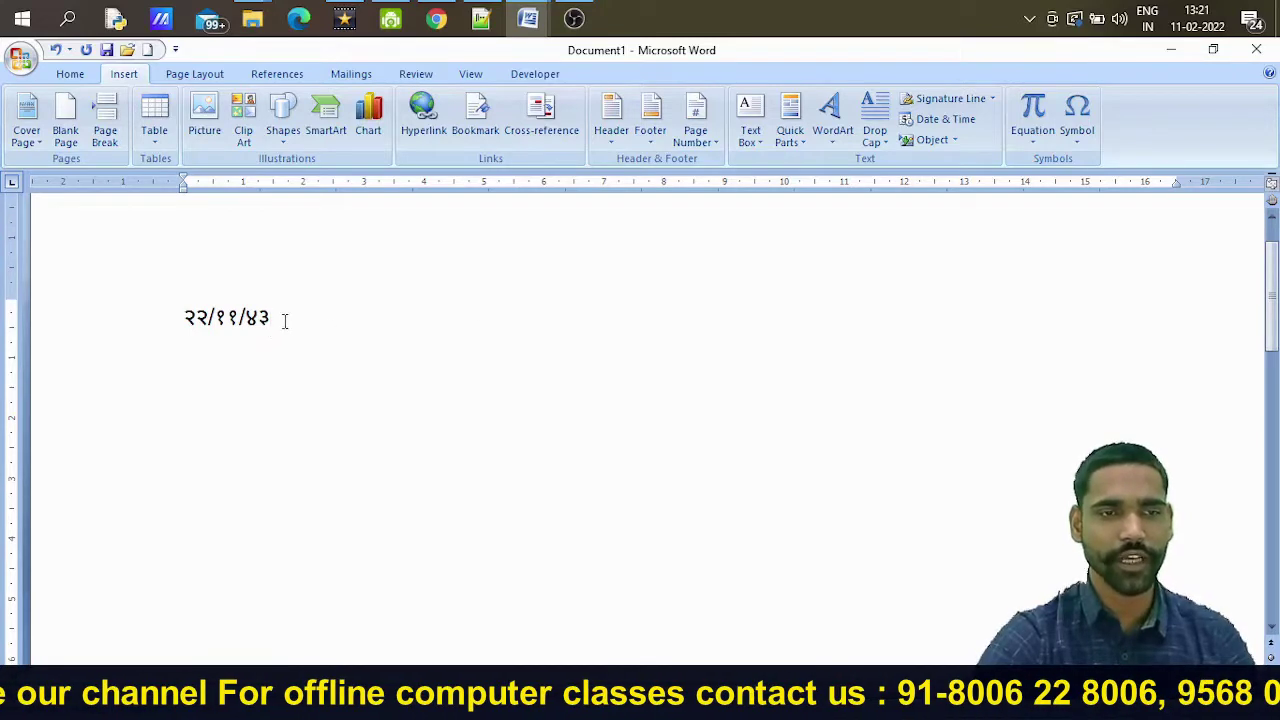
{"action": "left_click", "coordinate": [945, 119]}
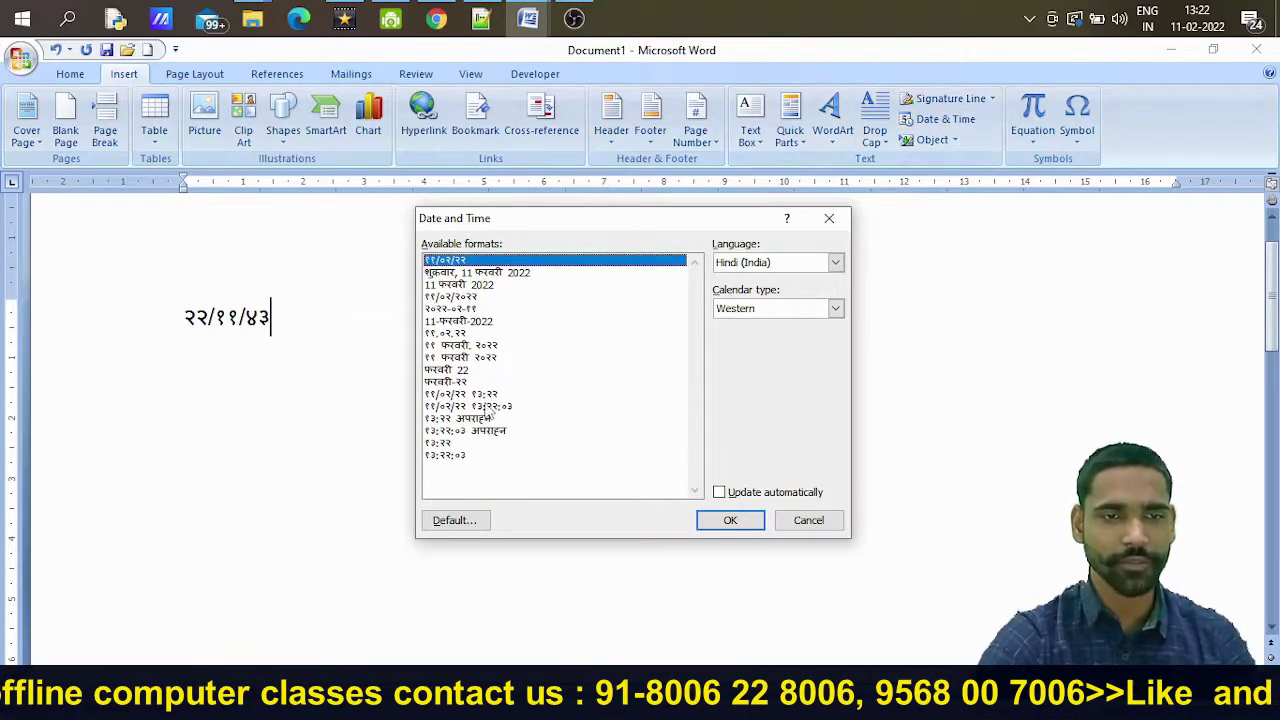
{"action": "left_click", "coordinate": [488, 407]}
{"action": "left_click", "coordinate": [718, 520]}
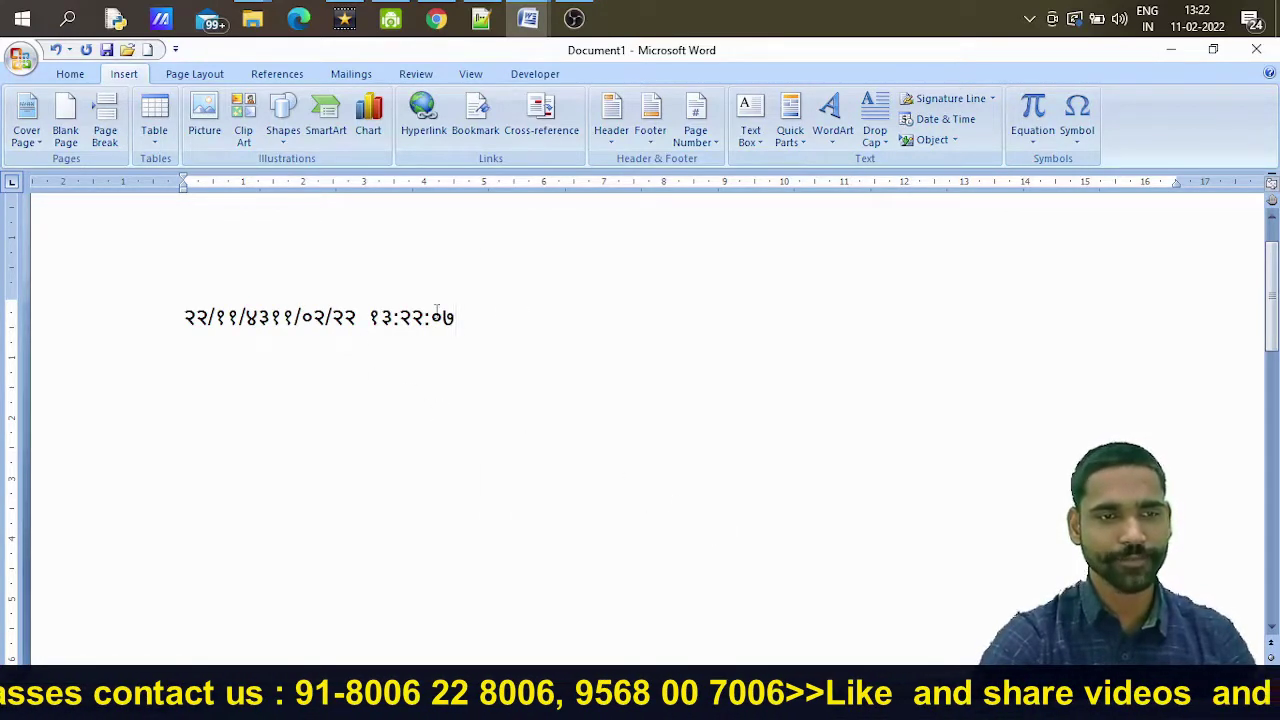
Delete the old Saka date and the whole date-and-time line, leaving the page blank.
{"action": "mouse_move", "coordinate": [270, 318]}
{"action": "left_mouse_down"}
{"action": "mouse_move", "coordinate": [185, 317]}
{"action": "mouse_move", "coordinate": [268, 327]}
{"action": "left_mouse_up"}
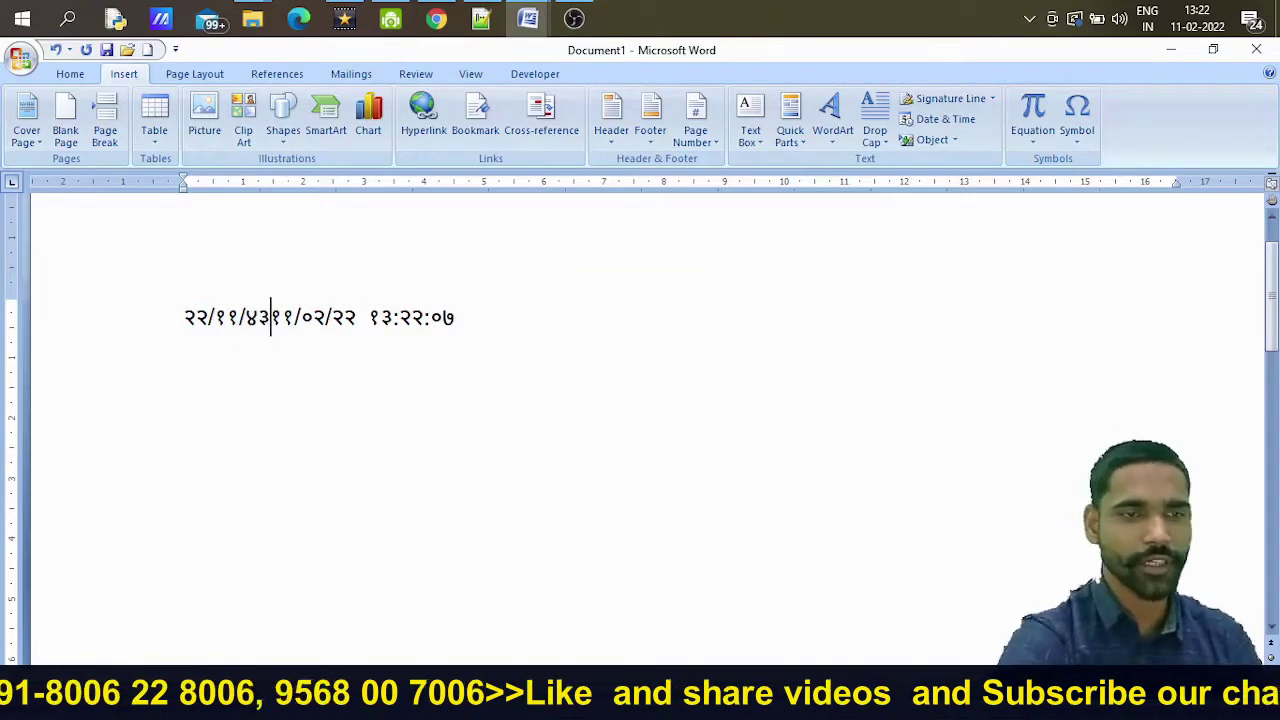
{"action": "key", "text": "BackSpace"}
{"action": "key", "text": "BackSpace"}
{"action": "key", "text": "BackSpace"}
{"action": "key", "text": "BackSpace"}
{"action": "key", "text": "BackSpace"}
{"action": "key", "text": "BackSpace"}
{"action": "key", "text": "BackSpace"}
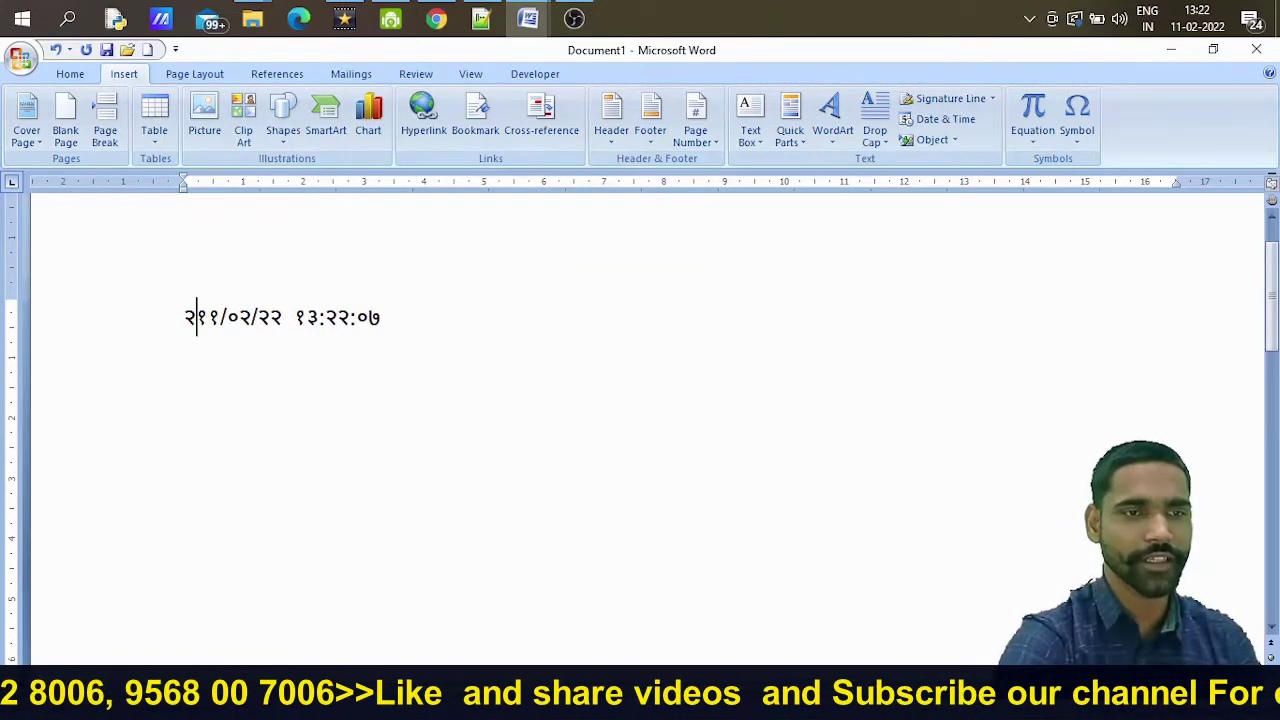
{"action": "key", "text": "BackSpace"}
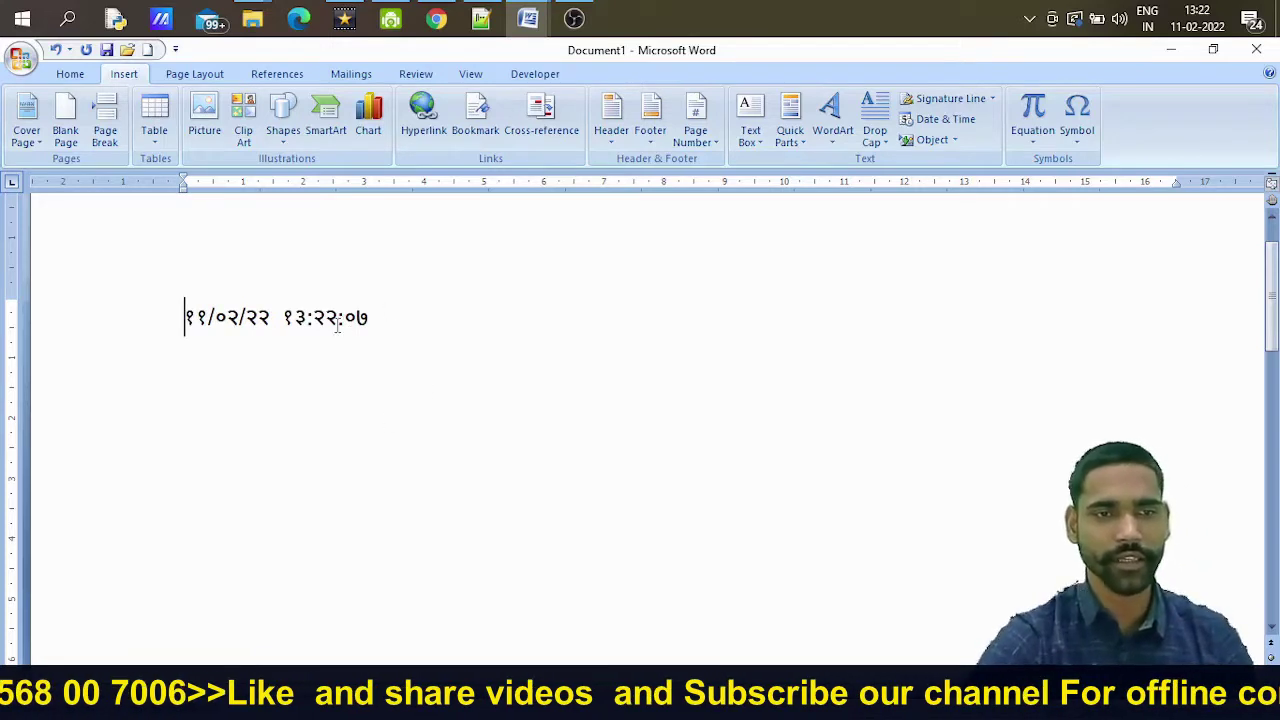
{"action": "left_click_drag", "start_coordinate": [283, 320], "coordinate": [357, 330]}
{"action": "left_click", "coordinate": [460, 327]}
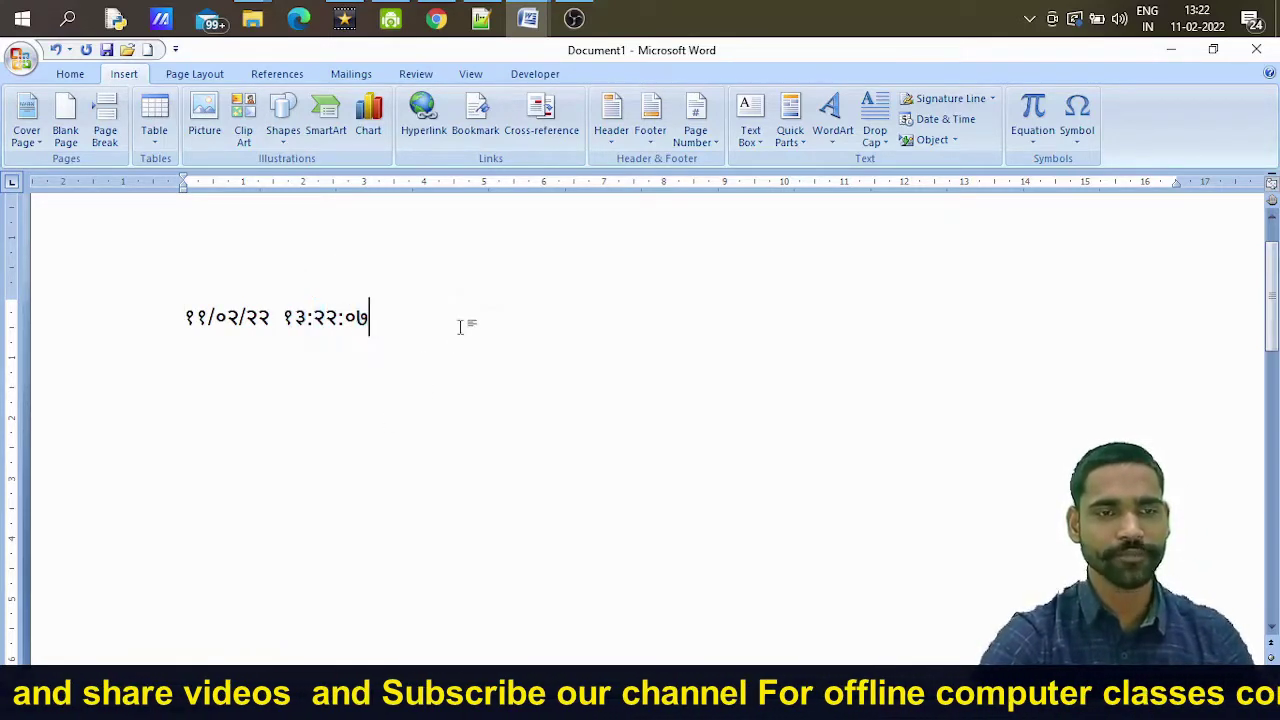
{"action": "scroll", "coordinate": [458, 364], "scroll_direction": "up", "scroll_amount": 1}
{"action": "left_click_drag", "start_coordinate": [398, 396], "coordinate": [174, 376]}
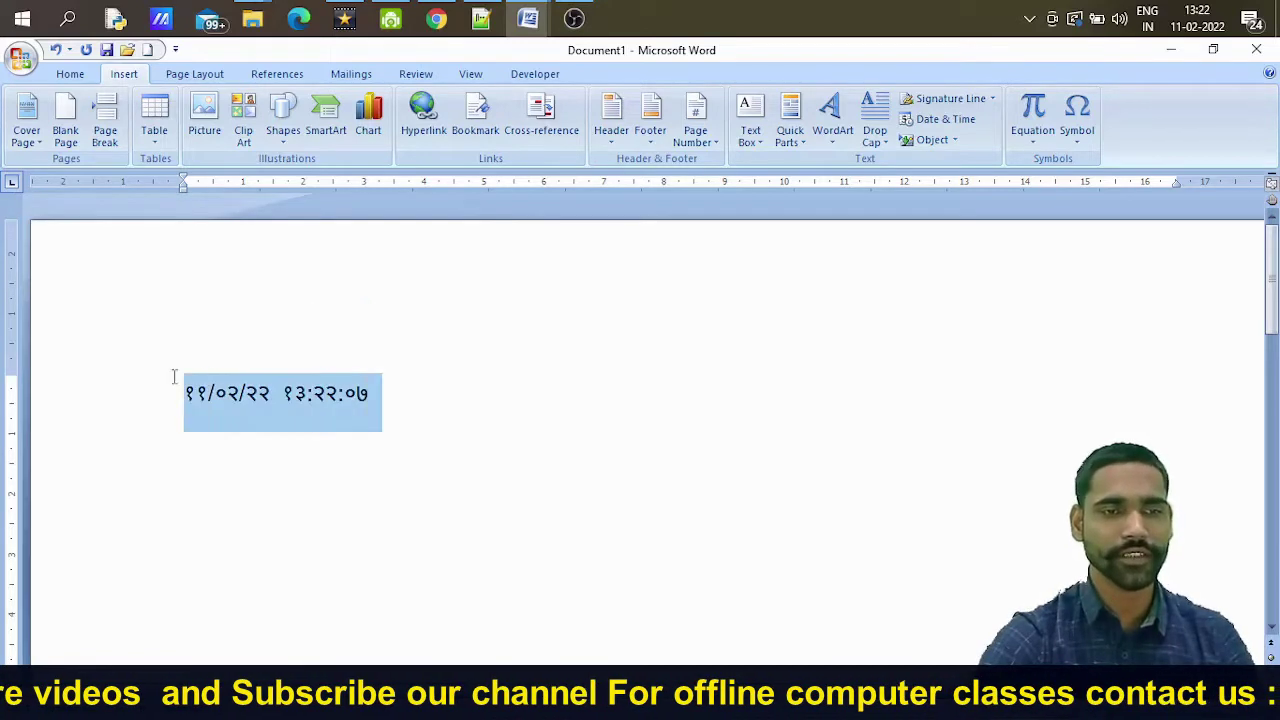
{"action": "key", "text": "Delete"}
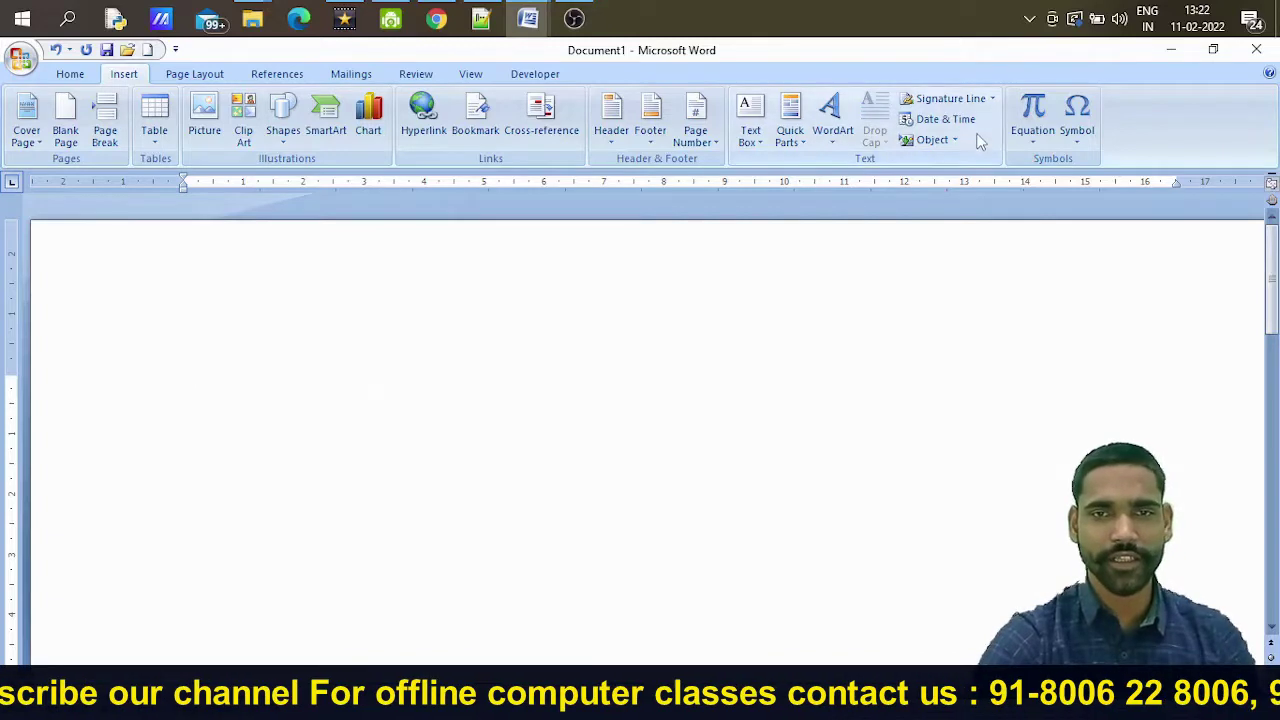
Bring up the Object dialog from the Insert tab's Object drop-down.
{"action": "left_click", "coordinate": [940, 119]}
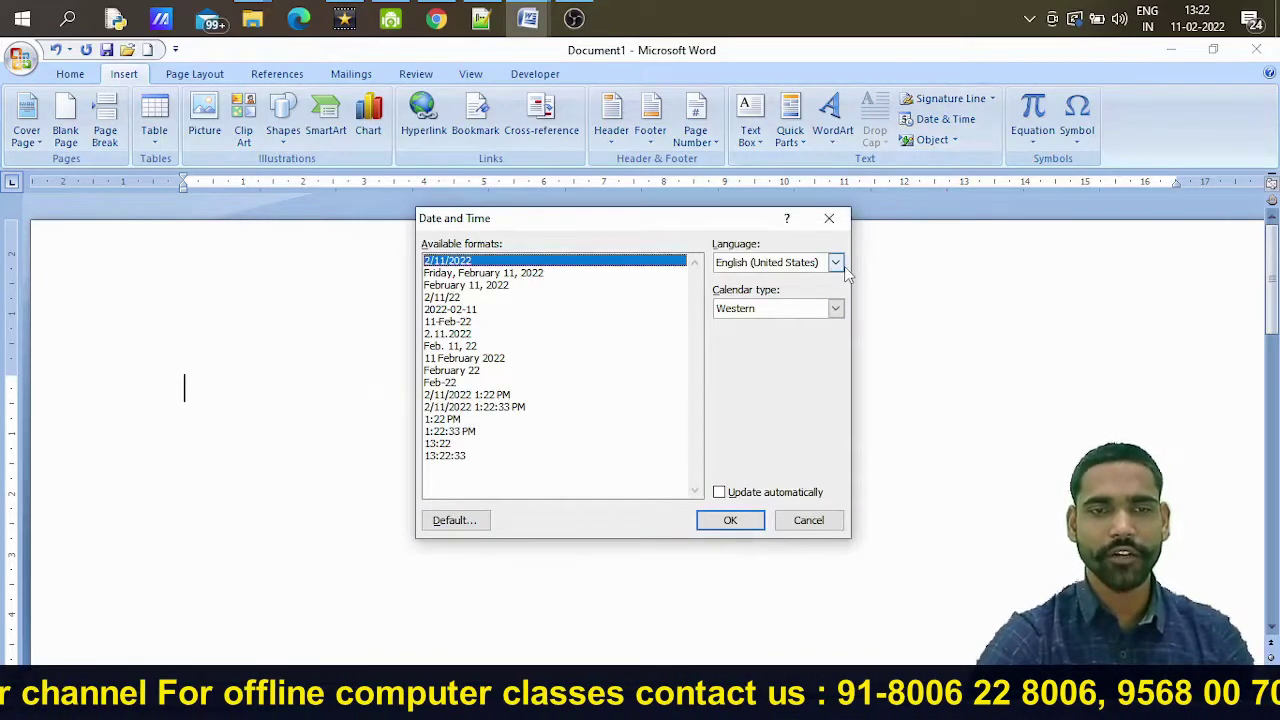
{"action": "left_click", "coordinate": [818, 219]}
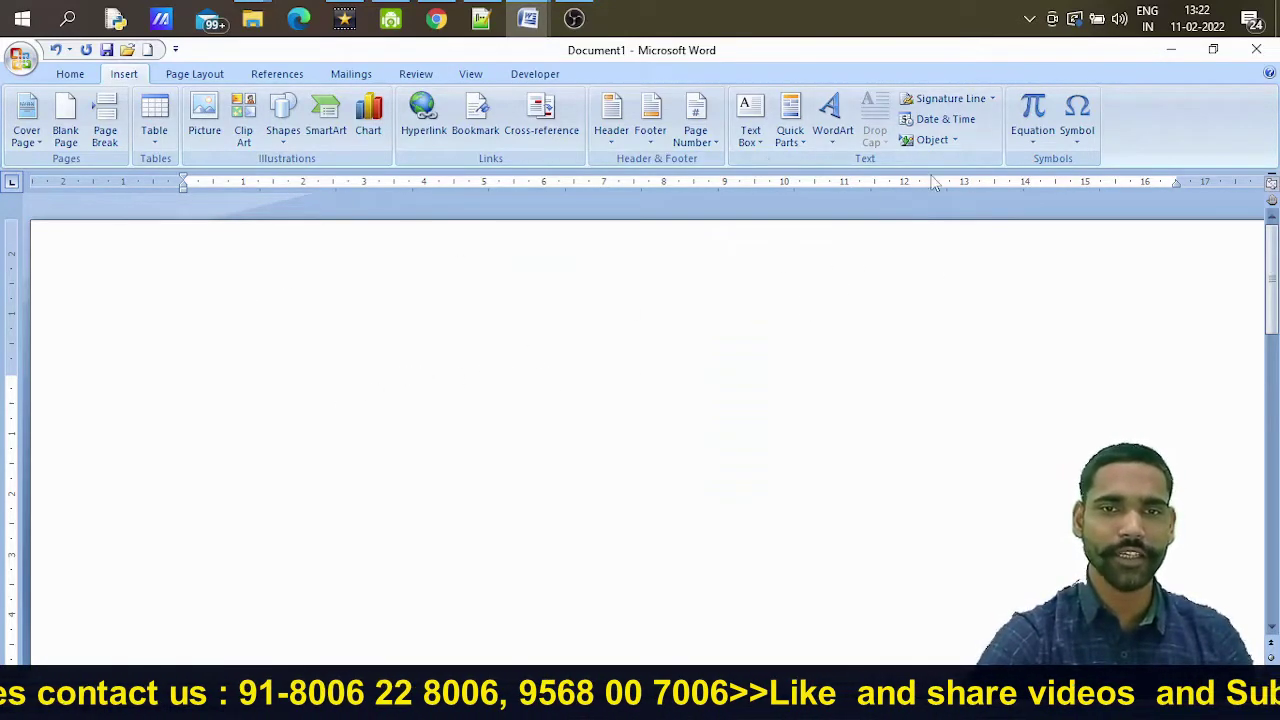
{"action": "left_click", "coordinate": [950, 140]}
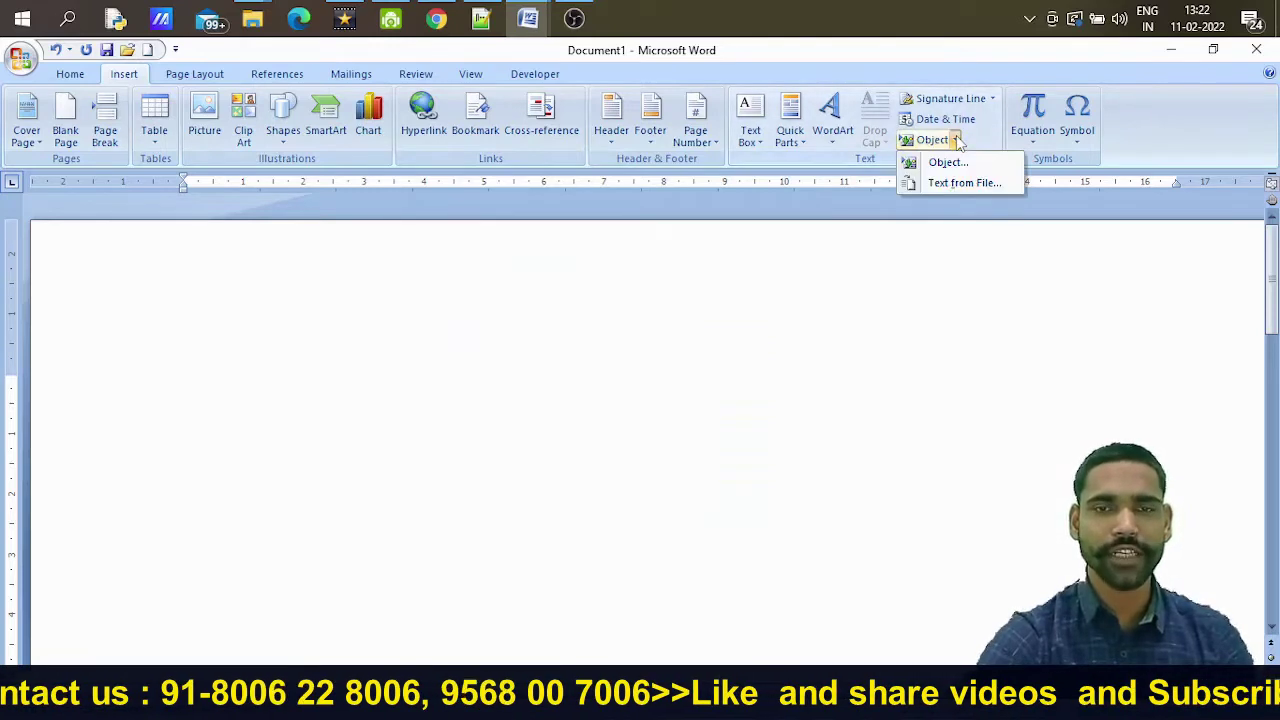
{"action": "left_click", "coordinate": [787, 163]}
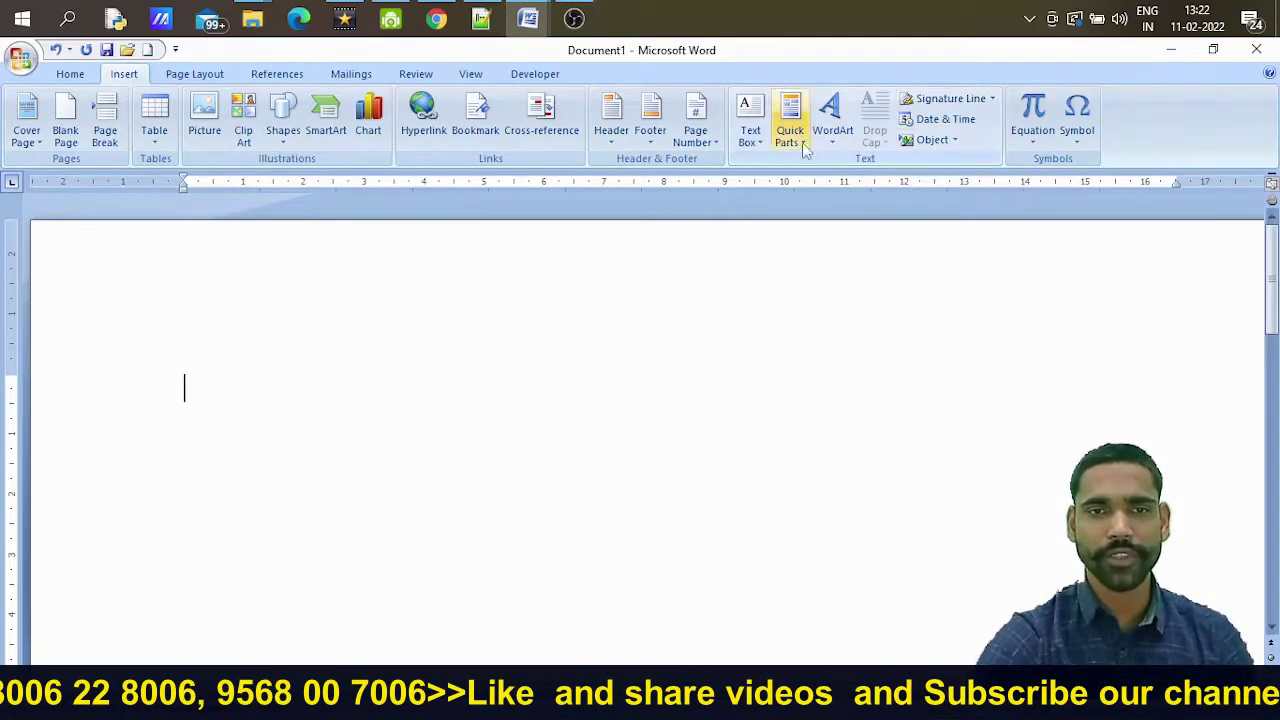
{"action": "left_click", "coordinate": [955, 141]}
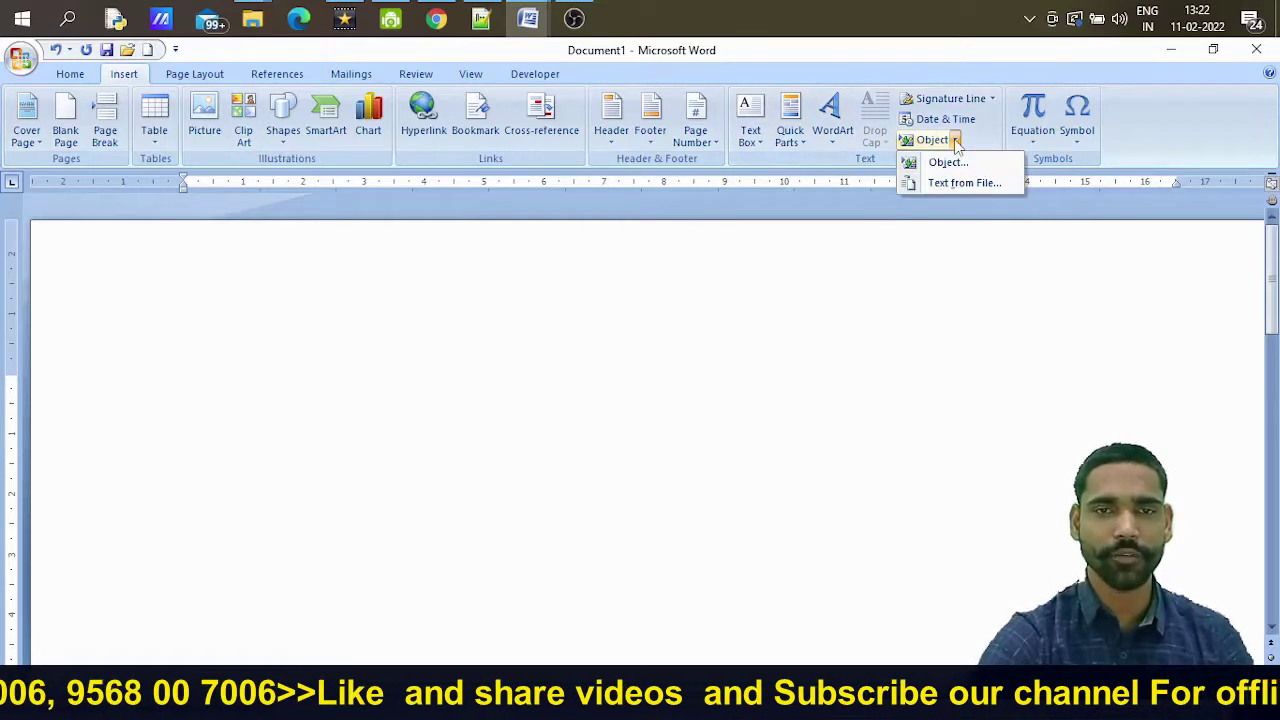
{"action": "left_click", "coordinate": [946, 162]}
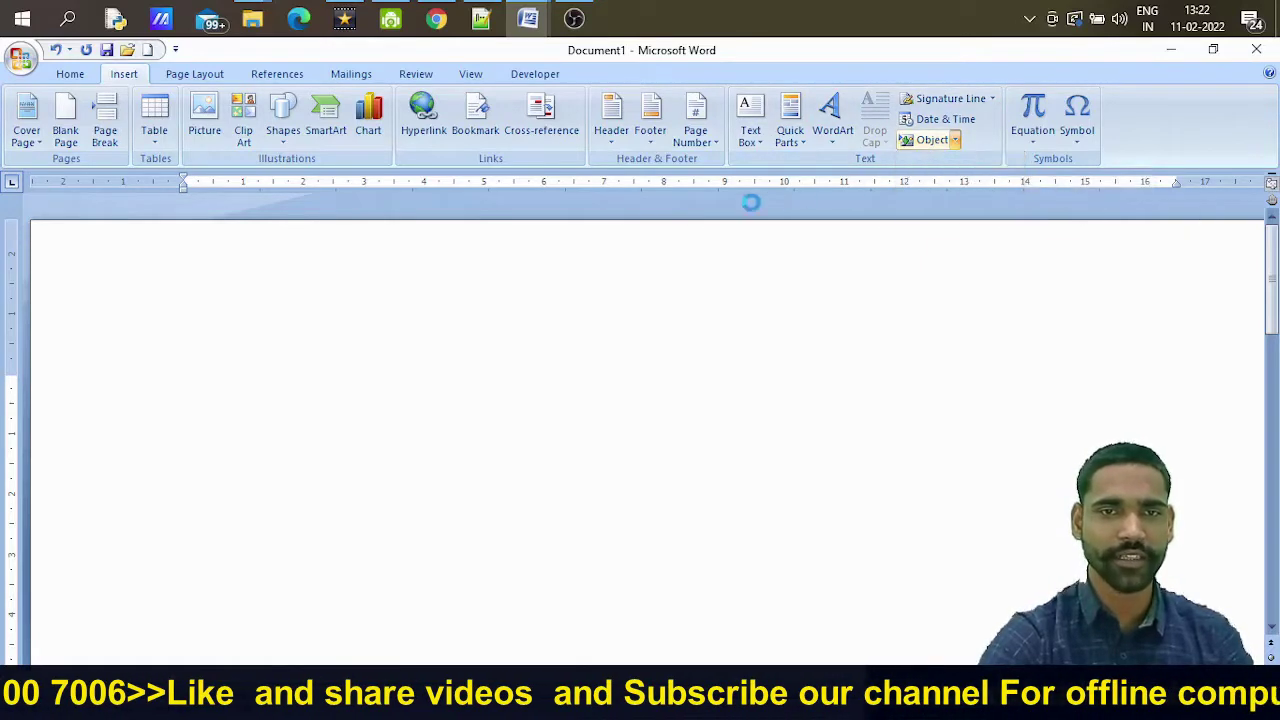
Create a new Bitmap Image object from the Object dialog's Create New tab.
{"action": "left_click_drag", "start_coordinate": [666, 222], "coordinate": [619, 190]}
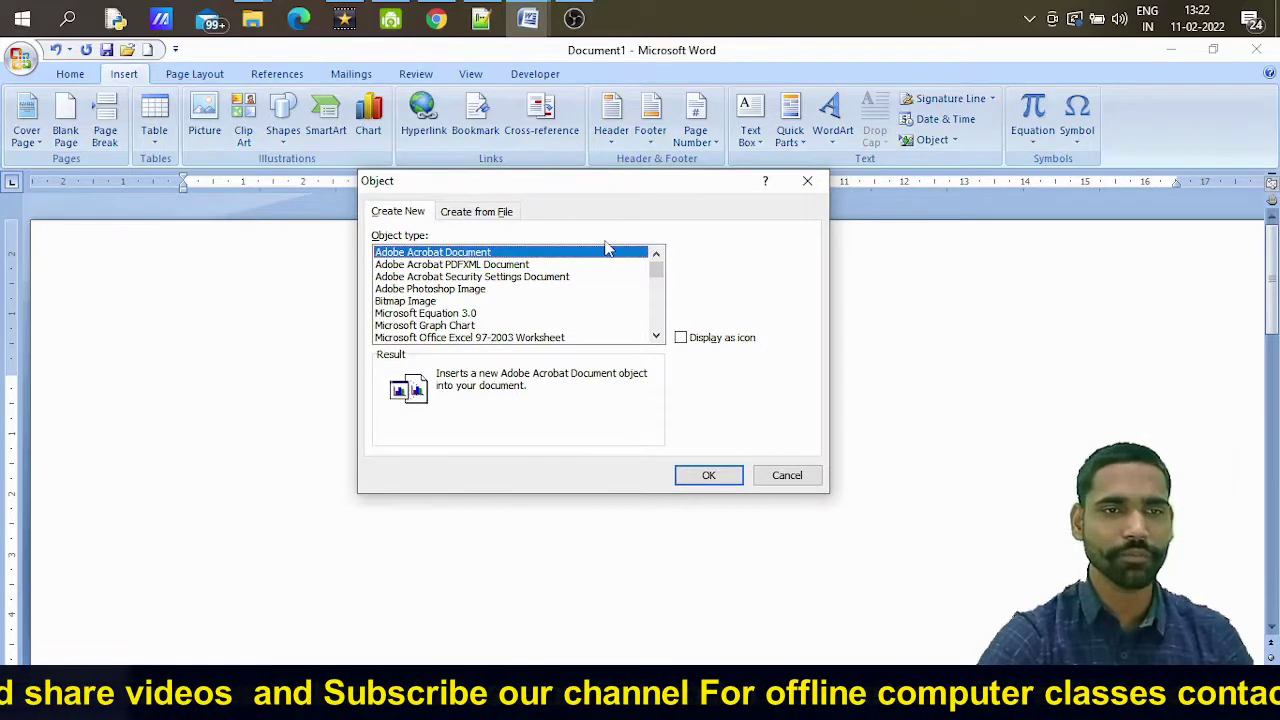
{"action": "left_click", "coordinate": [495, 214]}
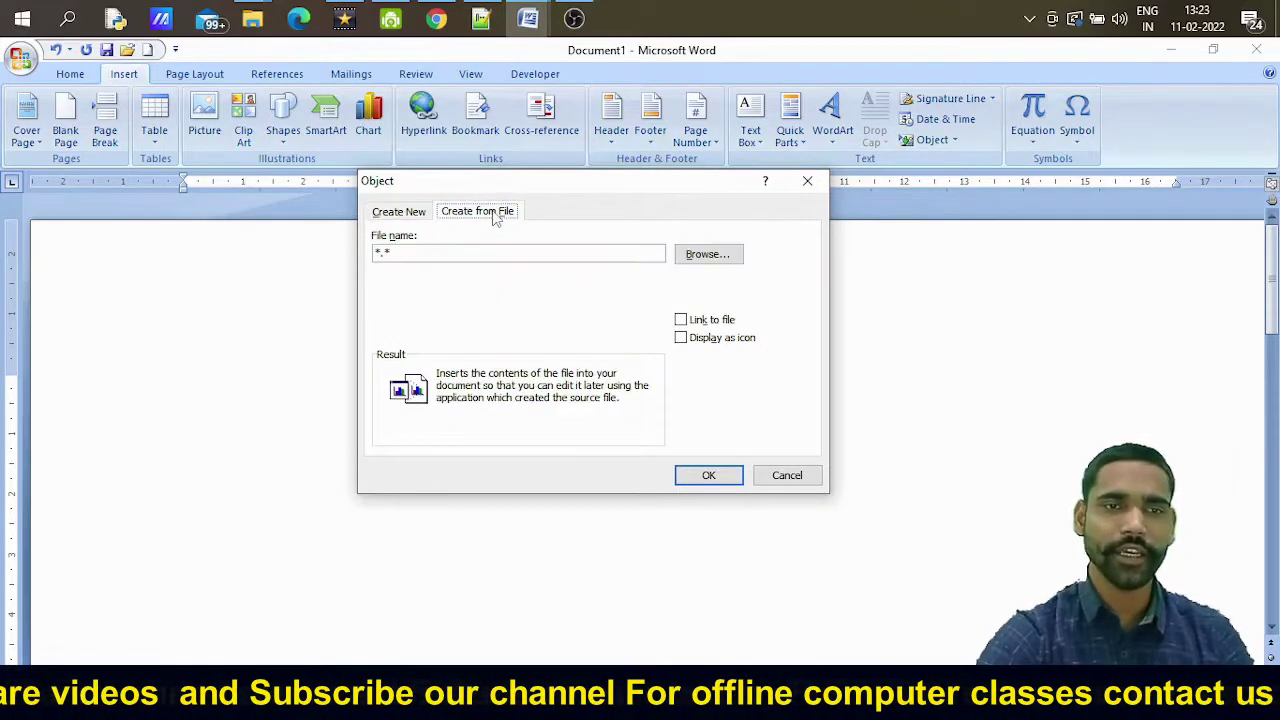
{"action": "left_click", "coordinate": [399, 214]}
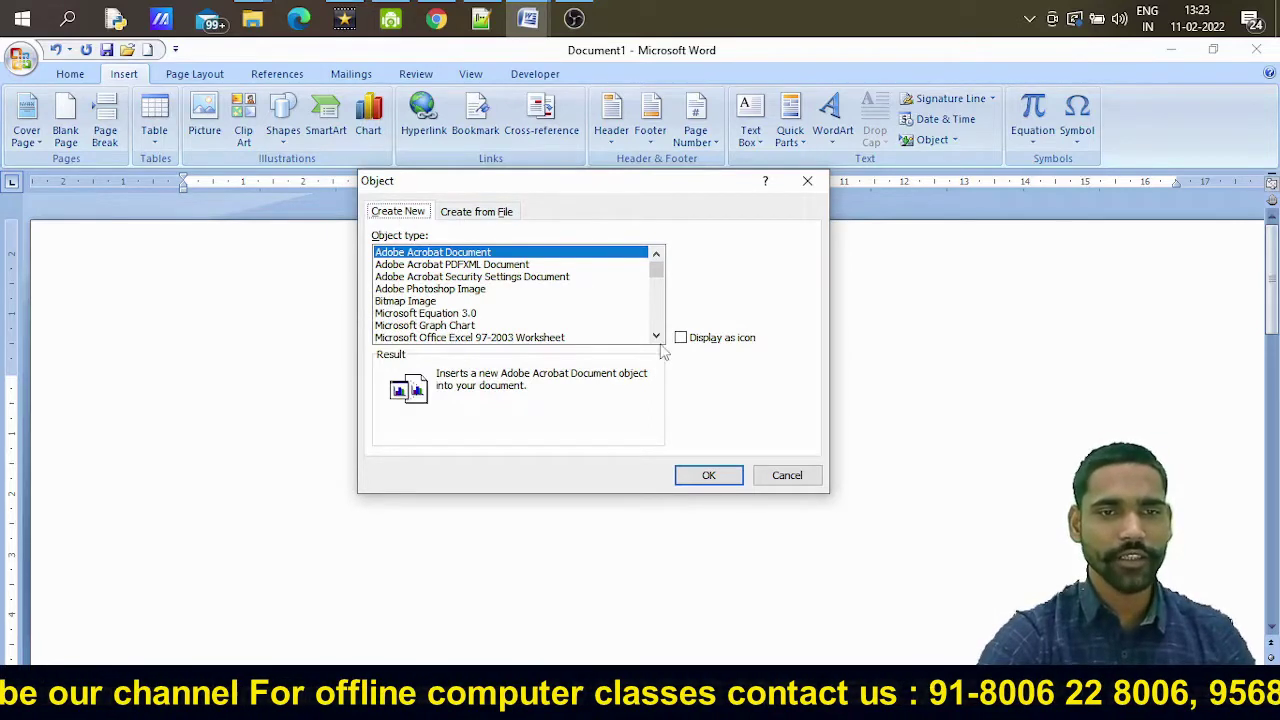
{"action": "left_click", "coordinate": [418, 302]}
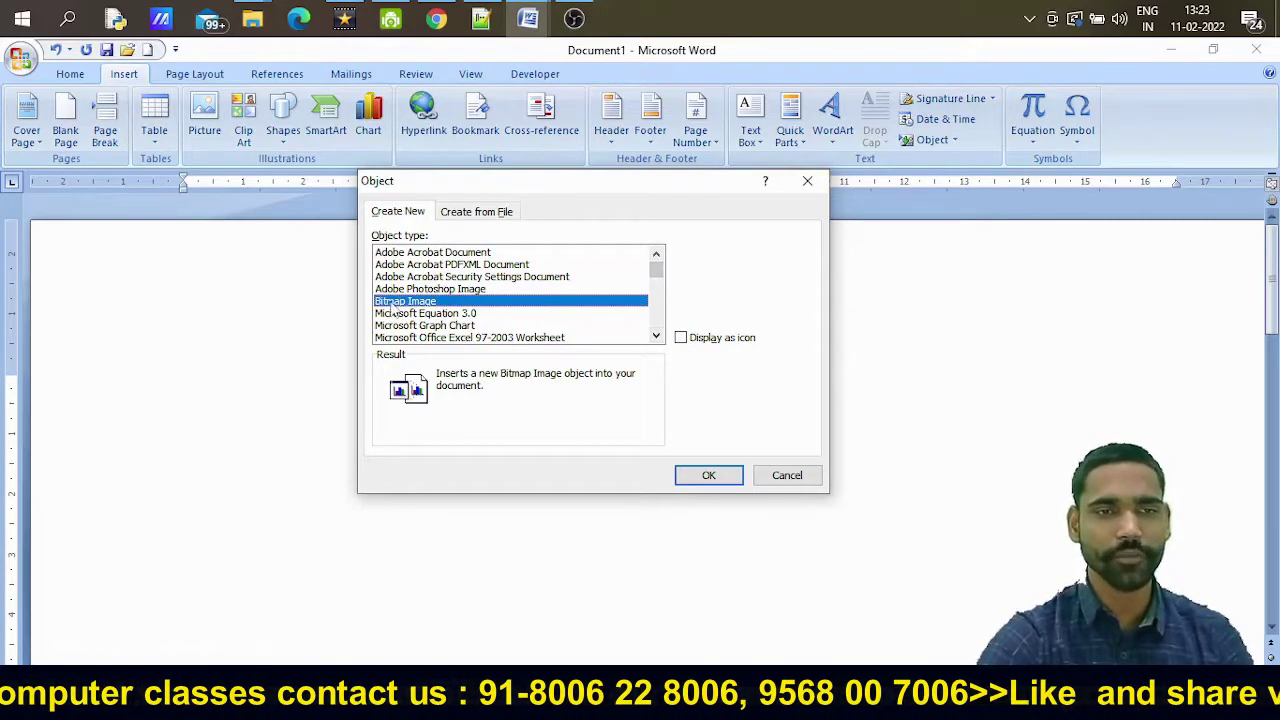
{"action": "left_click", "coordinate": [709, 475]}
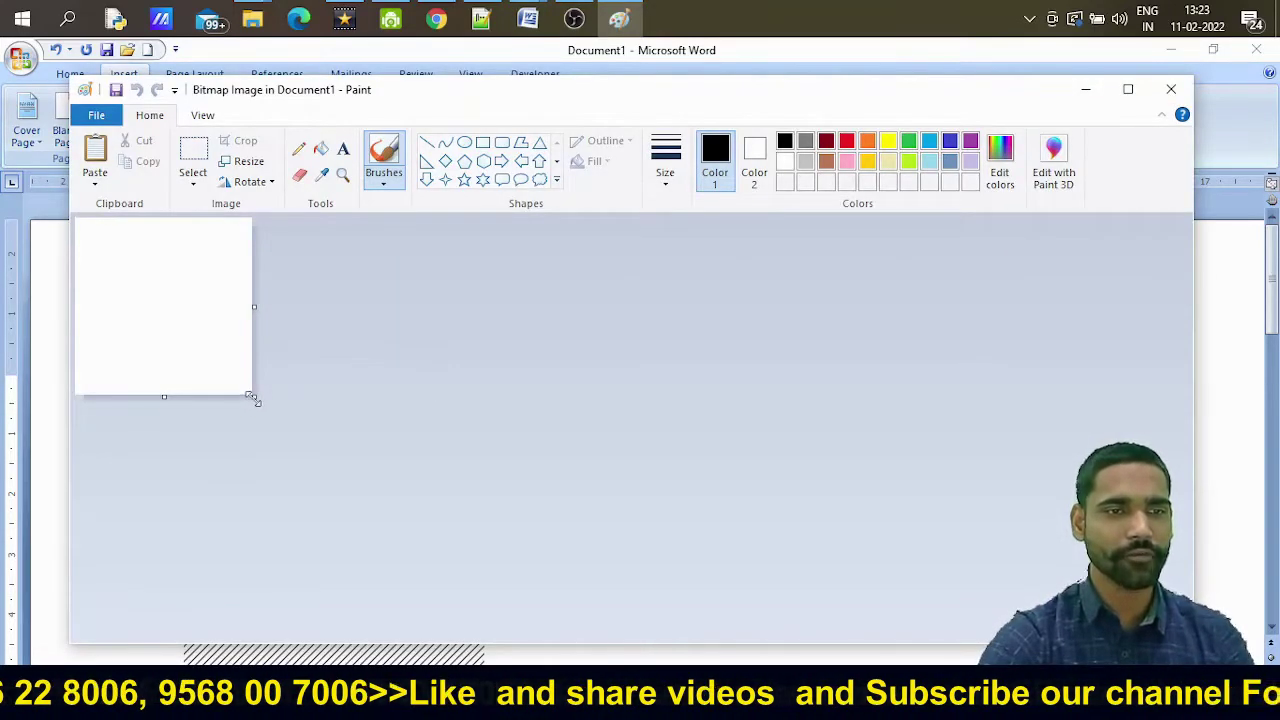
Enlarge the canvas, draw a circle at the upper left, and fill it yellow.
{"action": "left_click_drag", "start_coordinate": [251, 397], "coordinate": [398, 510]}
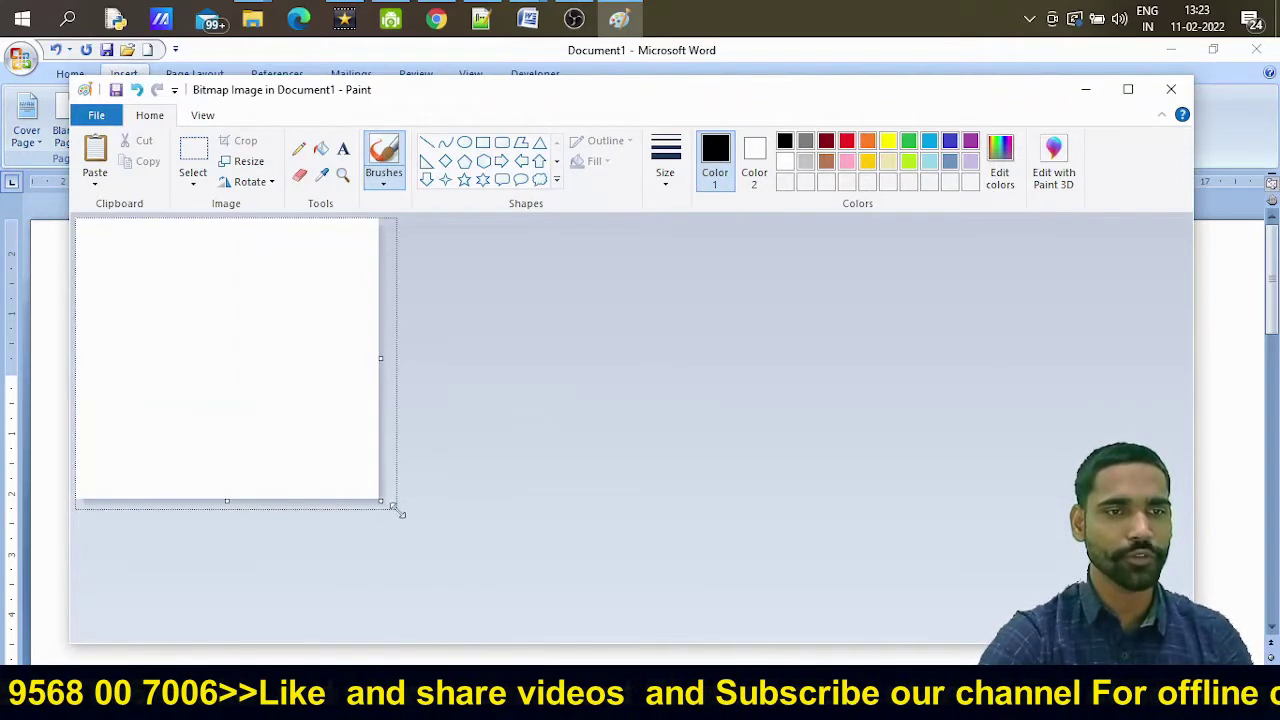
{"action": "left_click", "coordinate": [464, 142]}
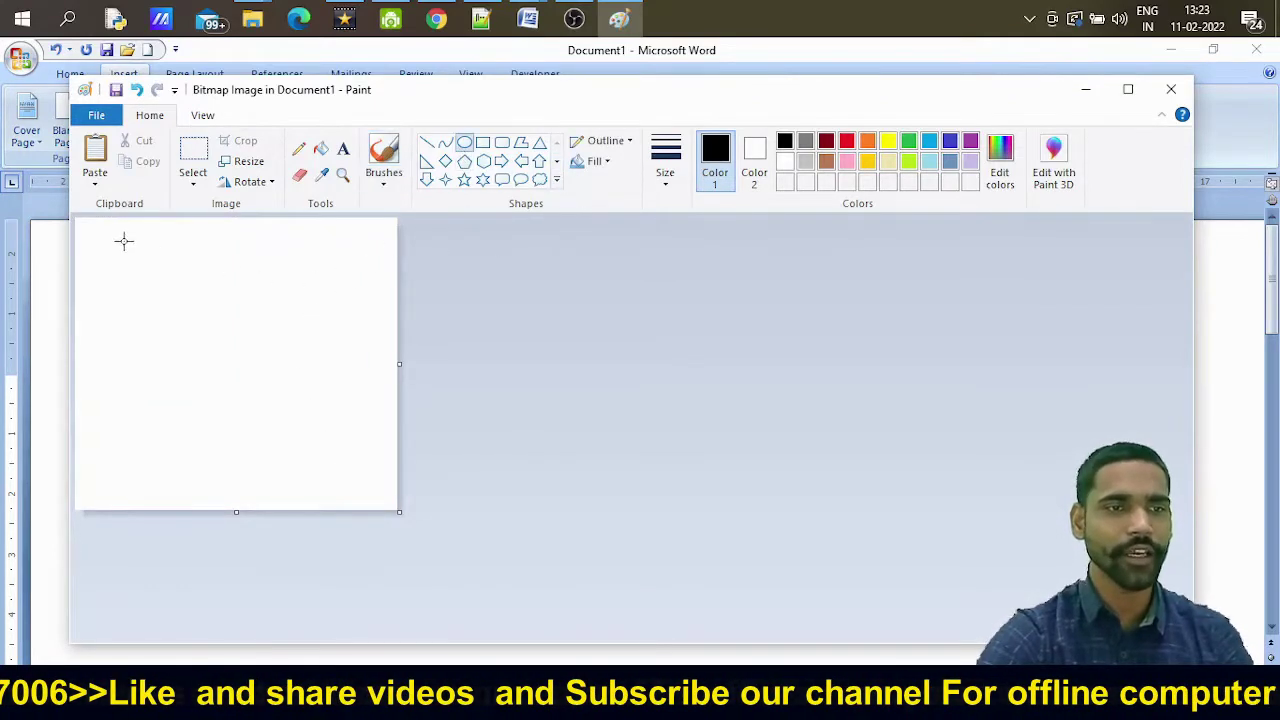
{"action": "left_click_drag", "start_coordinate": [95, 228], "coordinate": [296, 432]}
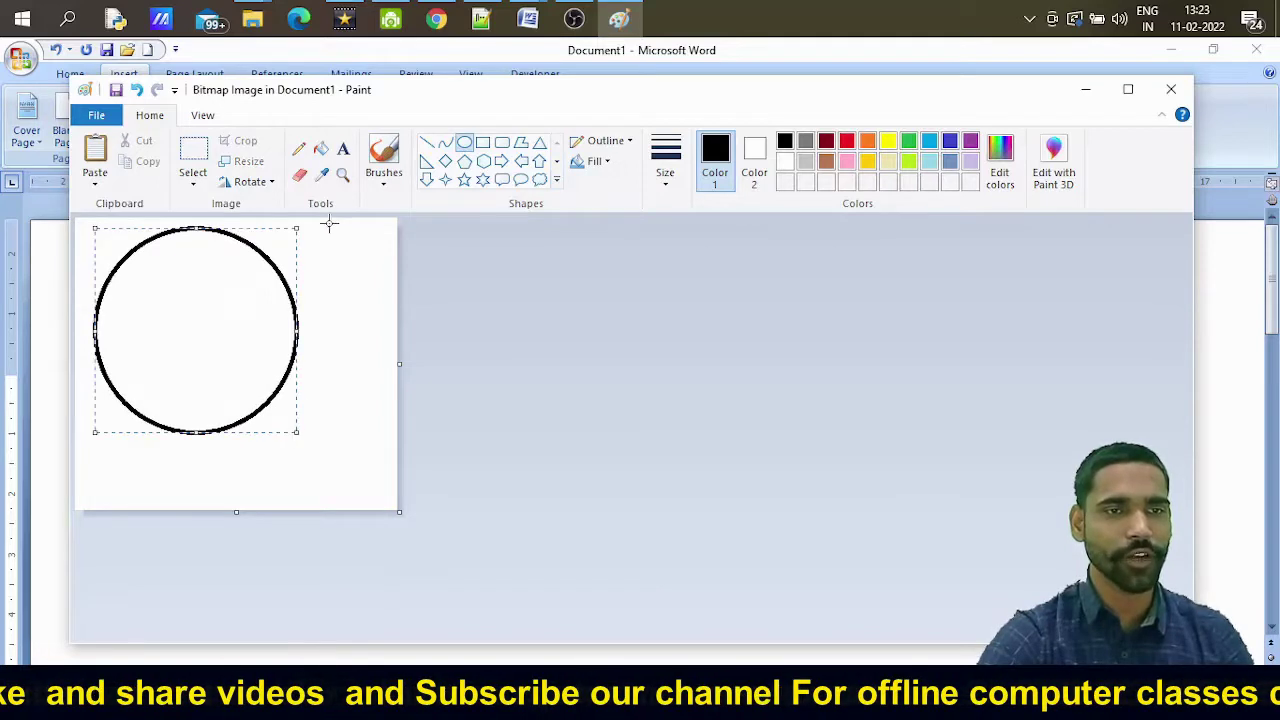
{"action": "left_click", "coordinate": [360, 291]}
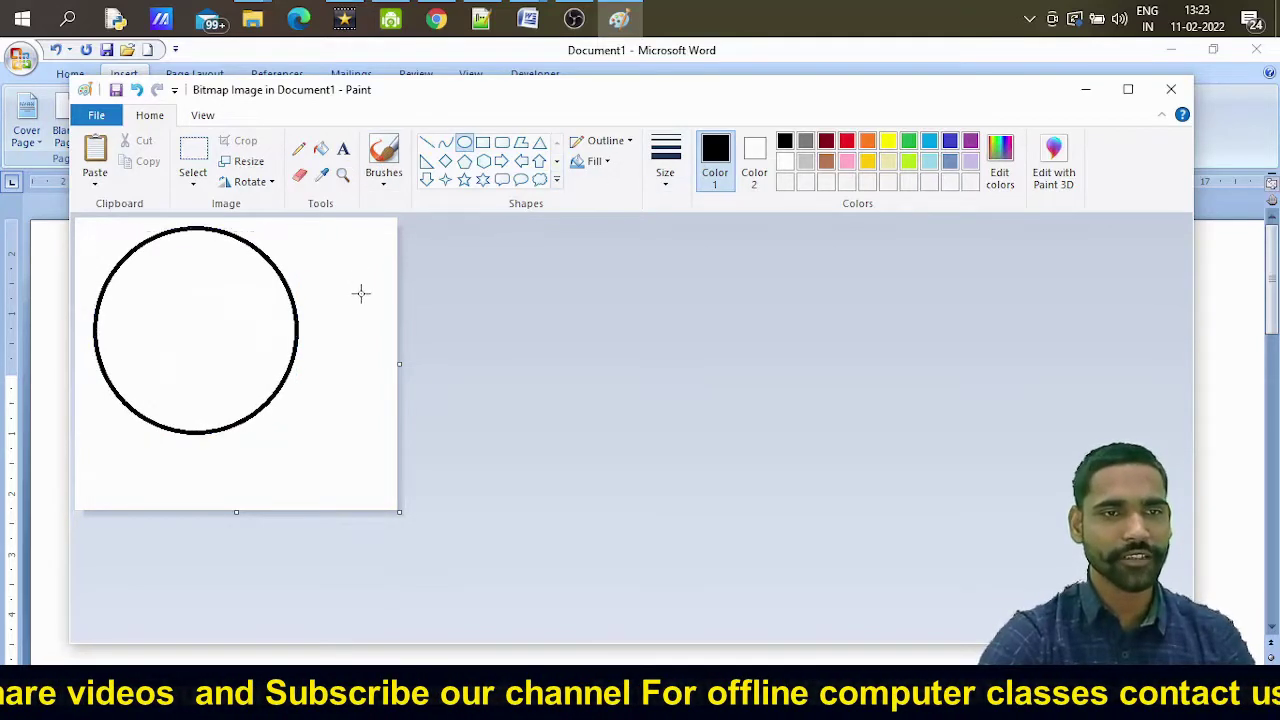
{"action": "left_click", "coordinate": [321, 148]}
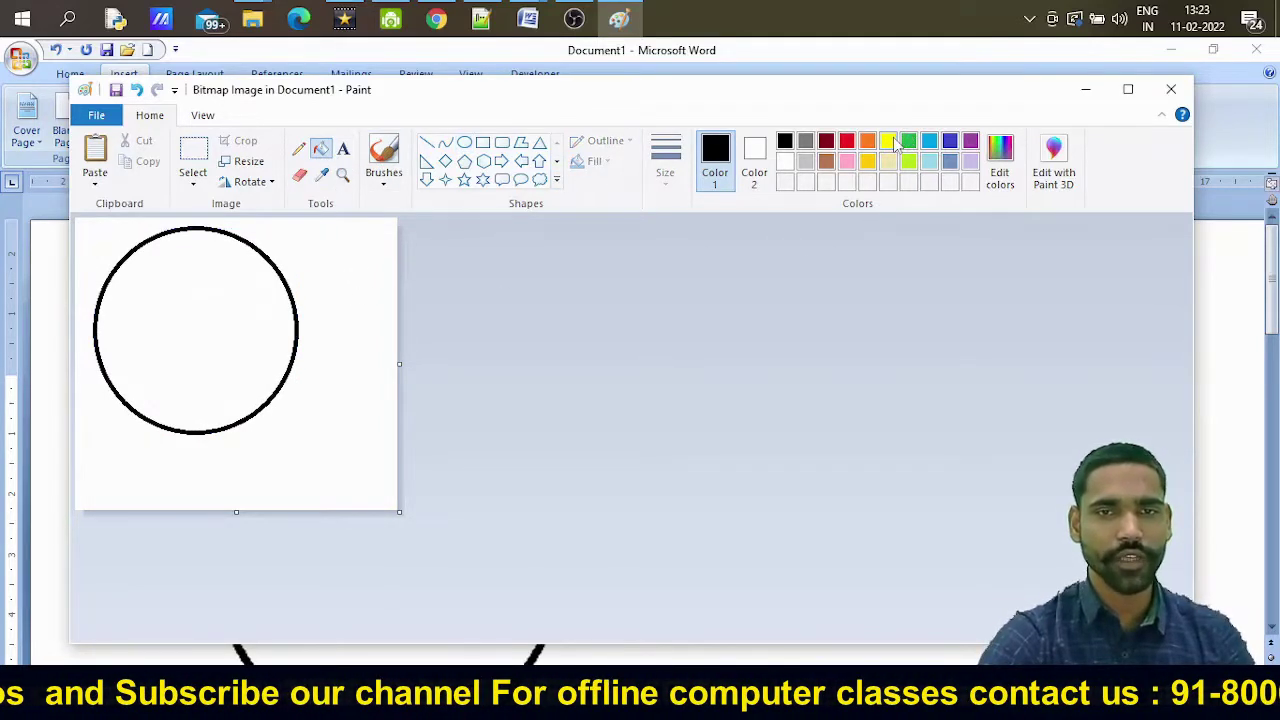
{"action": "left_click", "coordinate": [890, 141]}
{"action": "left_click", "coordinate": [220, 294]}
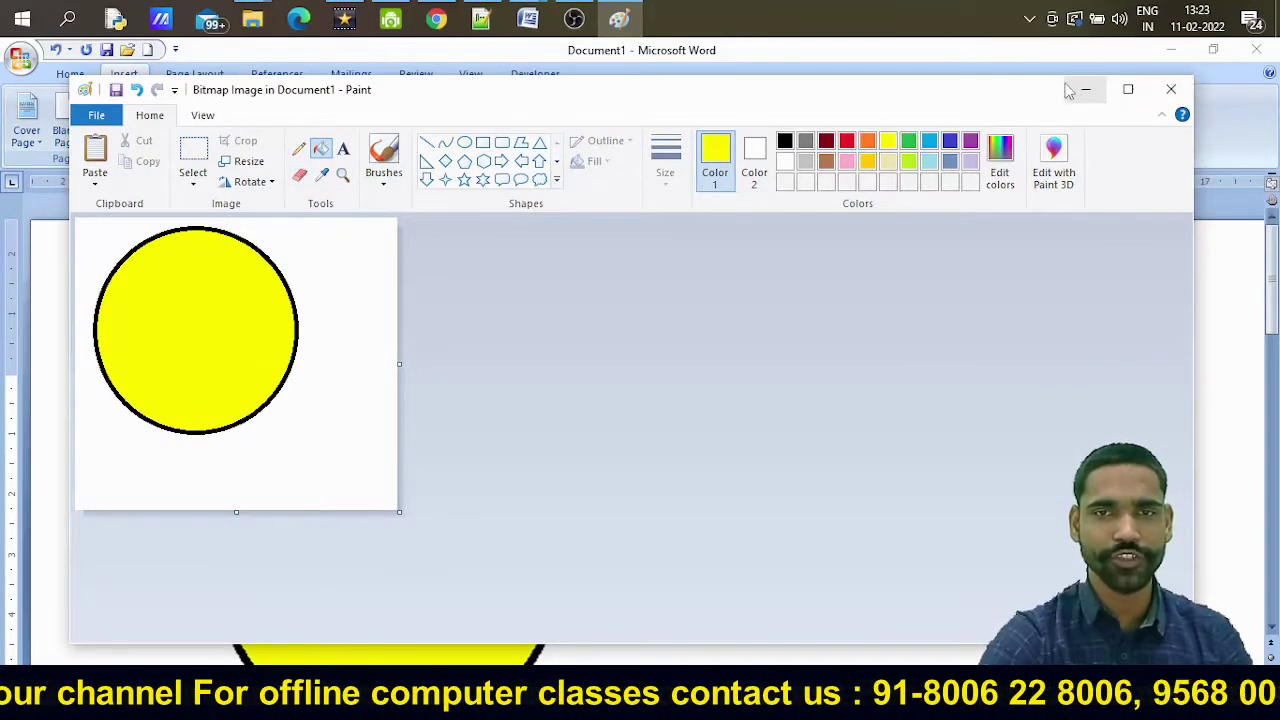
Fill the background around the circle red and narrow the canvas width.
{"action": "mouse_move", "coordinate": [1010, 88]}
{"action": "left_mouse_down"}
{"action": "mouse_move", "coordinate": [1010, 265]}
{"action": "mouse_move", "coordinate": [1003, 88]}
{"action": "left_mouse_up"}
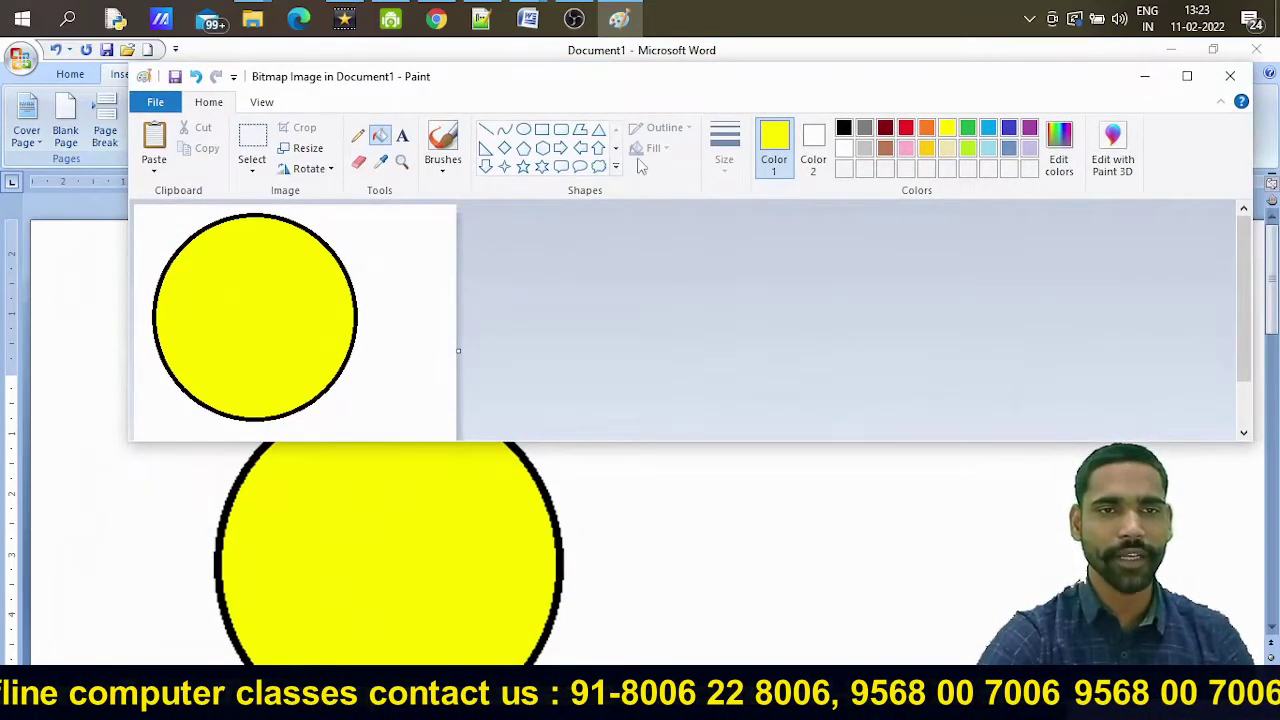
{"action": "left_click", "coordinate": [402, 135]}
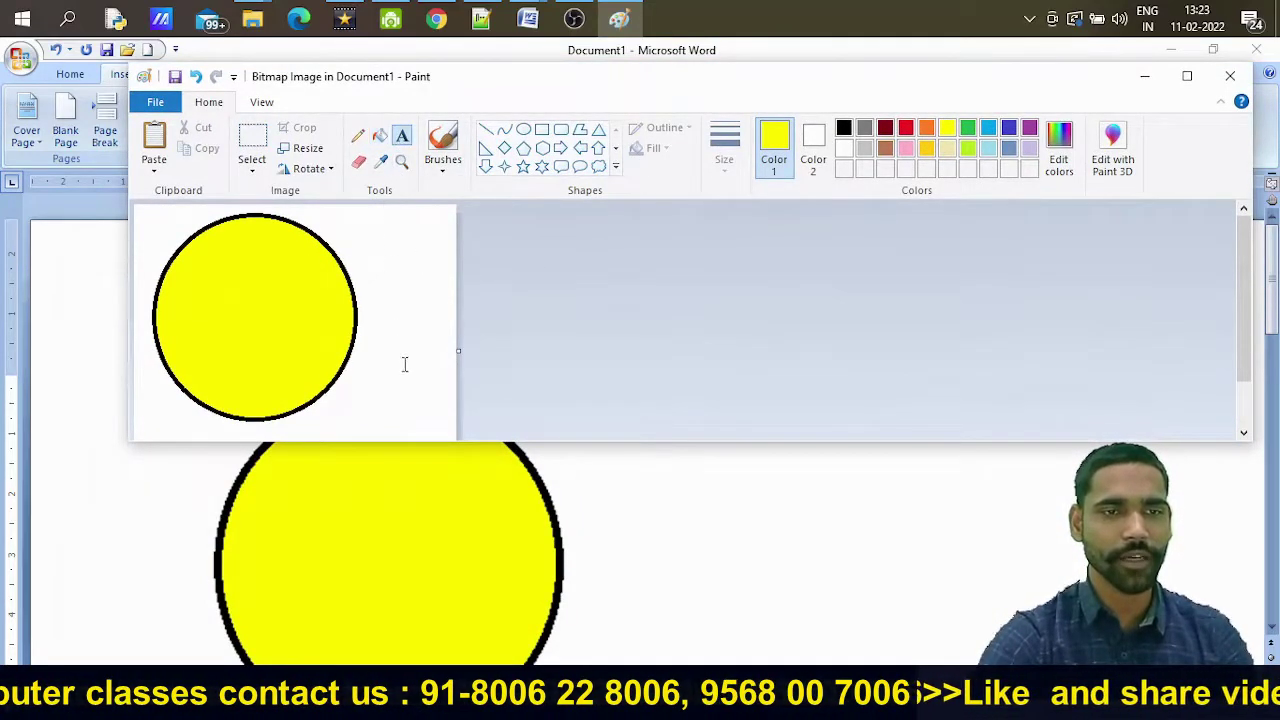
{"action": "left_click", "coordinate": [384, 136]}
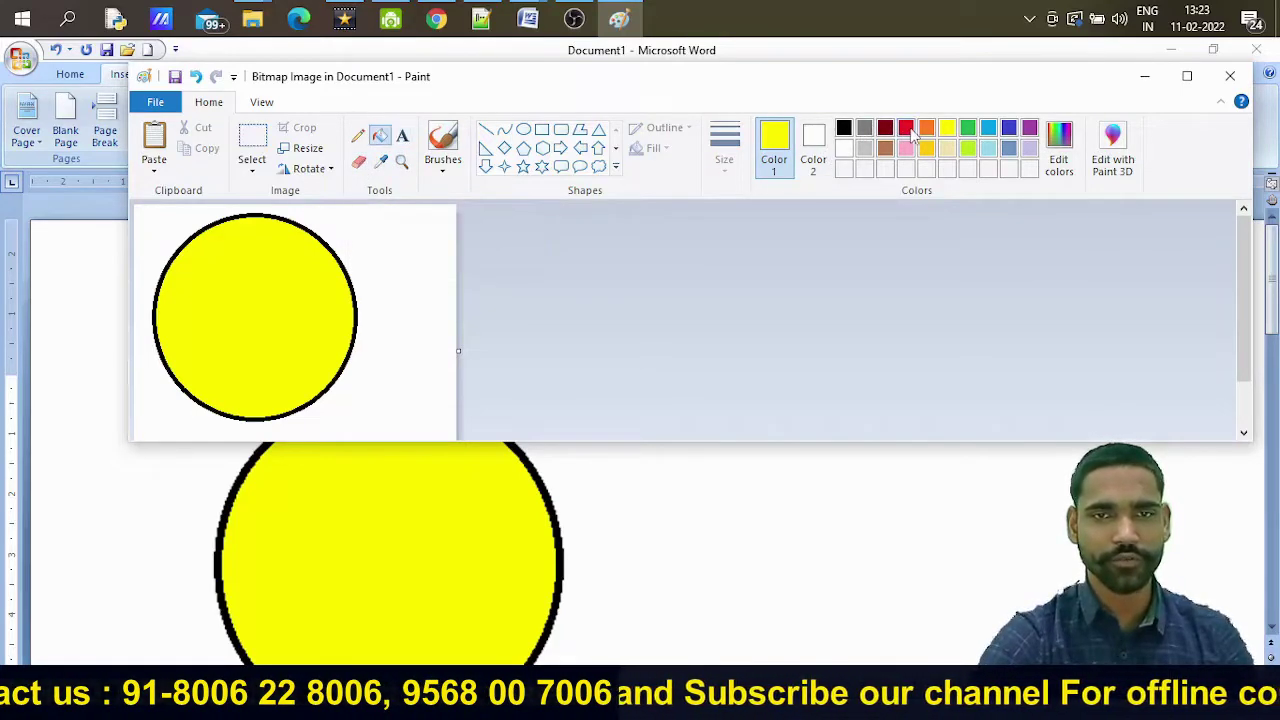
{"action": "left_click", "coordinate": [905, 128]}
{"action": "left_click", "coordinate": [430, 260]}
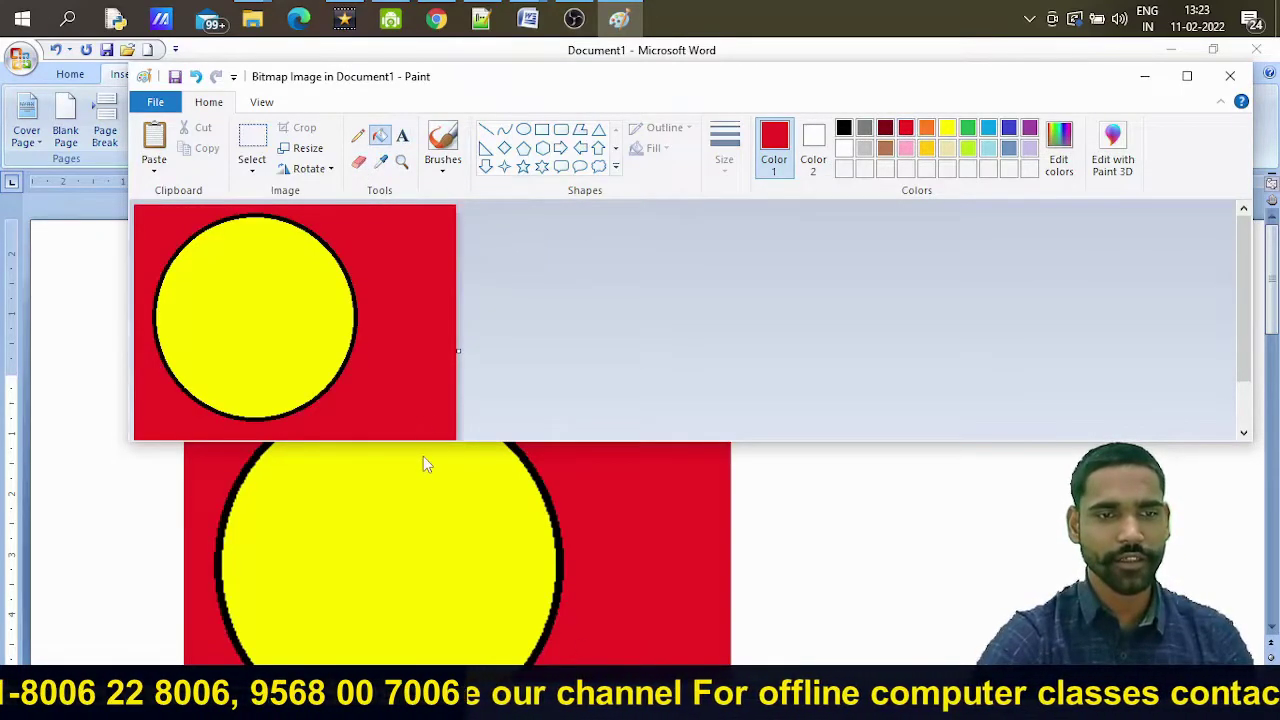
{"action": "left_click_drag", "start_coordinate": [457, 351], "coordinate": [383, 348]}
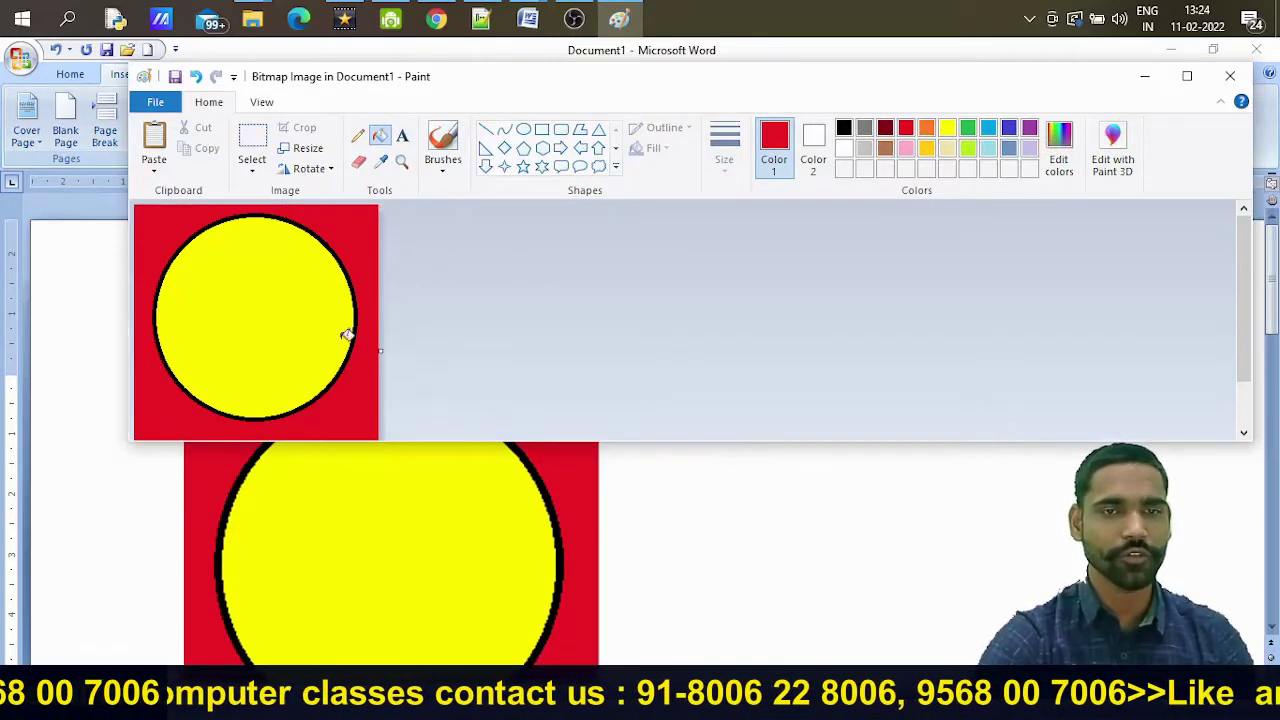
{"action": "left_click", "coordinate": [1232, 77]}
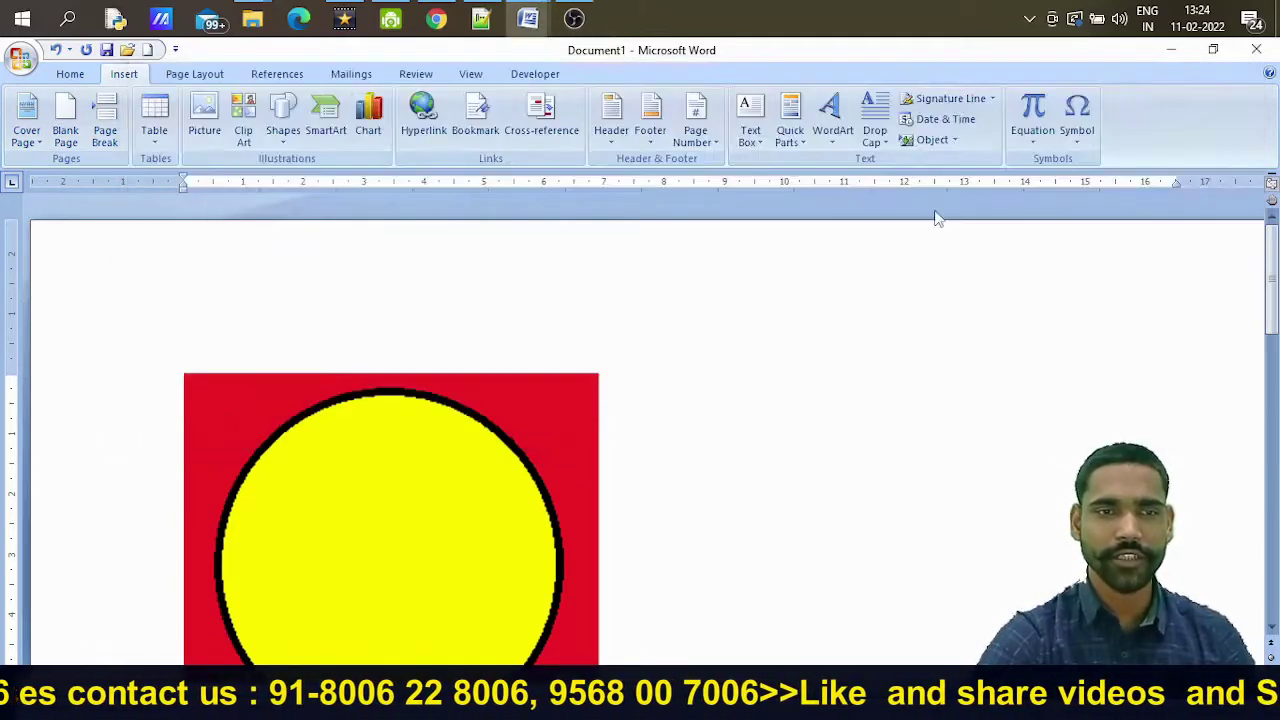
{"action": "scroll", "coordinate": [520, 330], "scroll_direction": "down", "scroll_amount": 5}
{"action": "scroll", "coordinate": [505, 320], "scroll_direction": "up", "scroll_amount": 4}
{"action": "scroll", "coordinate": [470, 360], "scroll_direction": "down", "scroll_amount": 4}
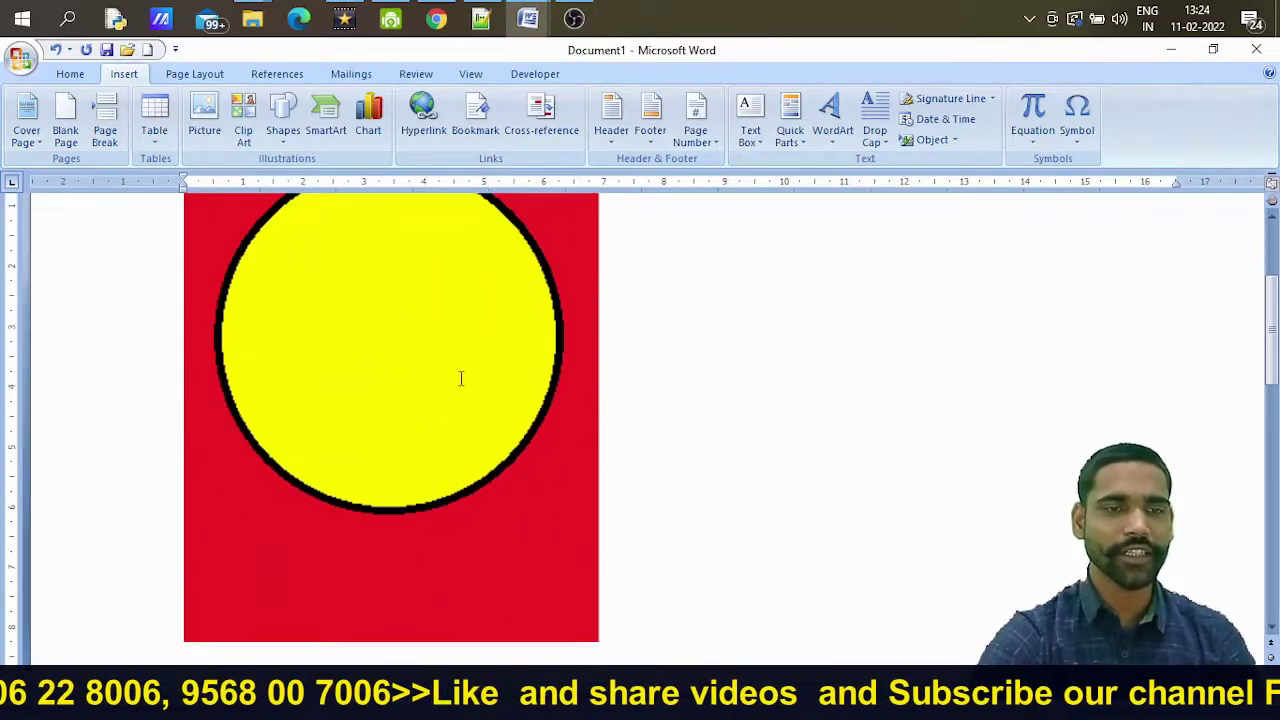
{"action": "left_click", "coordinate": [431, 391]}
{"action": "scroll", "coordinate": [595, 346], "scroll_direction": "up", "scroll_amount": 5}
{"action": "scroll", "coordinate": [595, 346], "scroll_direction": "down", "scroll_amount": 3}
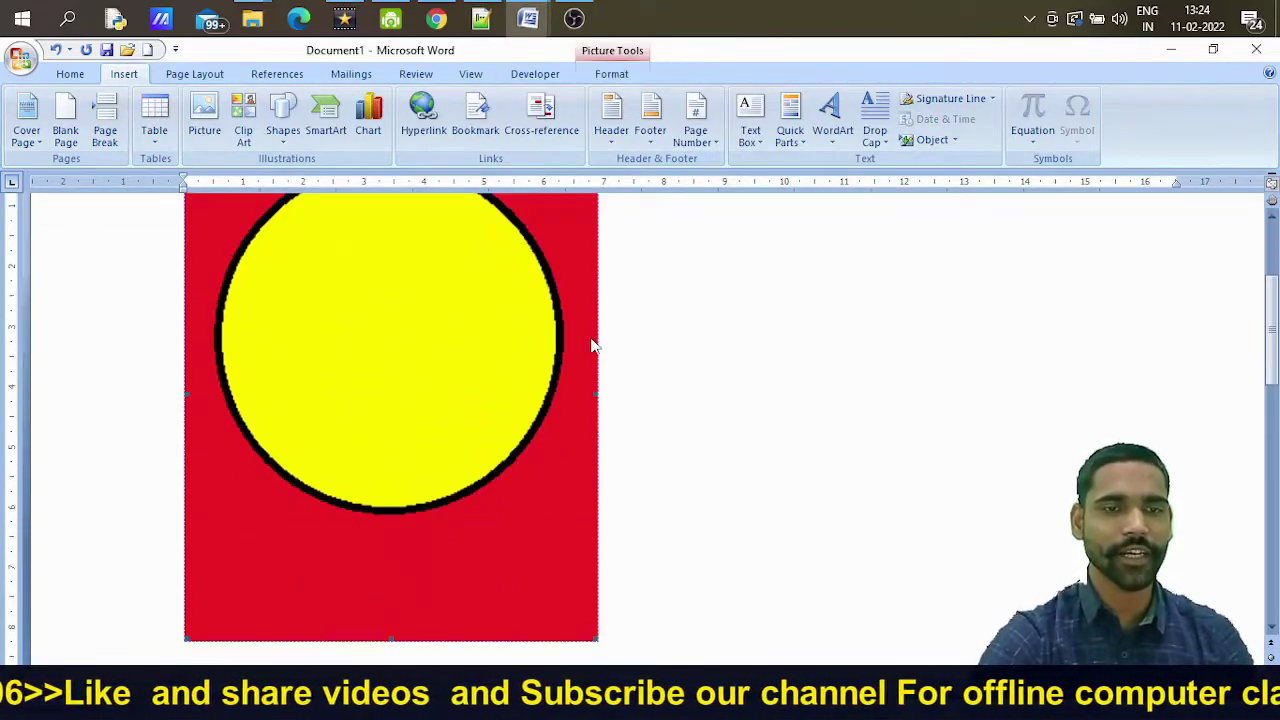
{"action": "scroll", "coordinate": [595, 346], "scroll_direction": "down", "scroll_amount": 2}
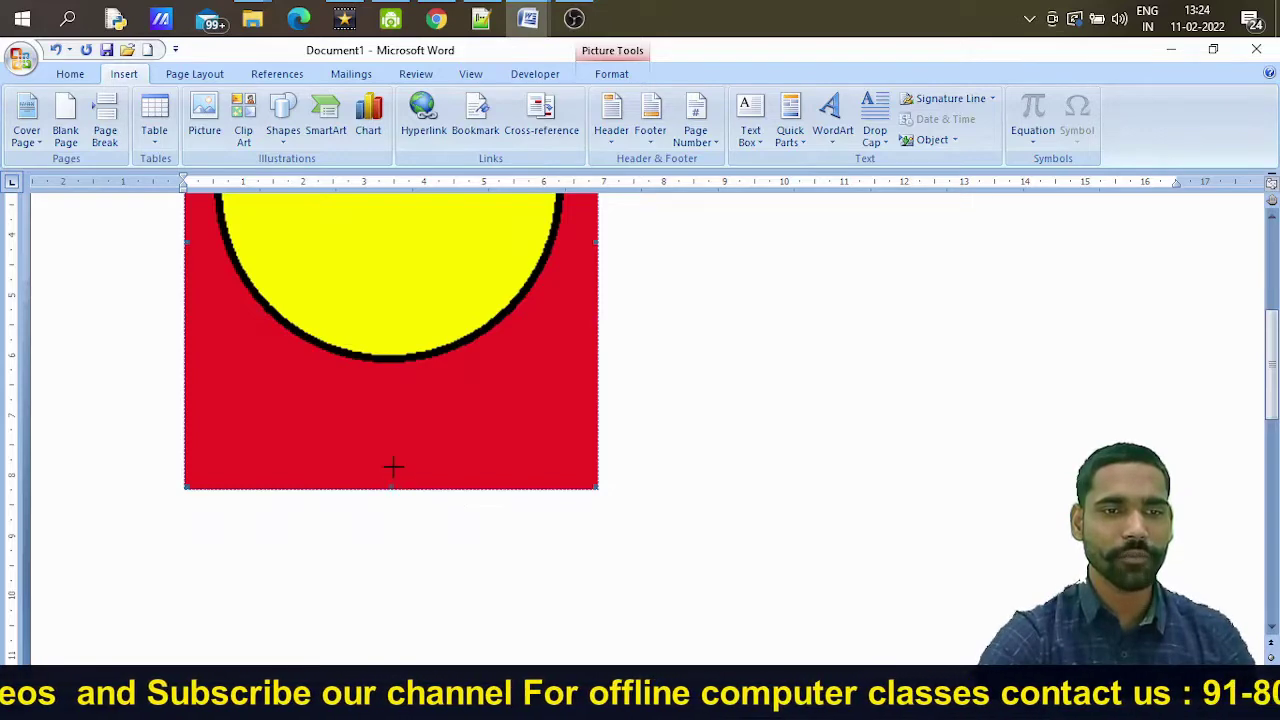
{"action": "scroll", "coordinate": [432, 322], "scroll_direction": "down", "scroll_amount": 2}
{"action": "scroll", "coordinate": [433, 317], "scroll_direction": "up", "scroll_amount": 7}
{"action": "scroll", "coordinate": [433, 311], "scroll_direction": "down", "scroll_amount": 4}
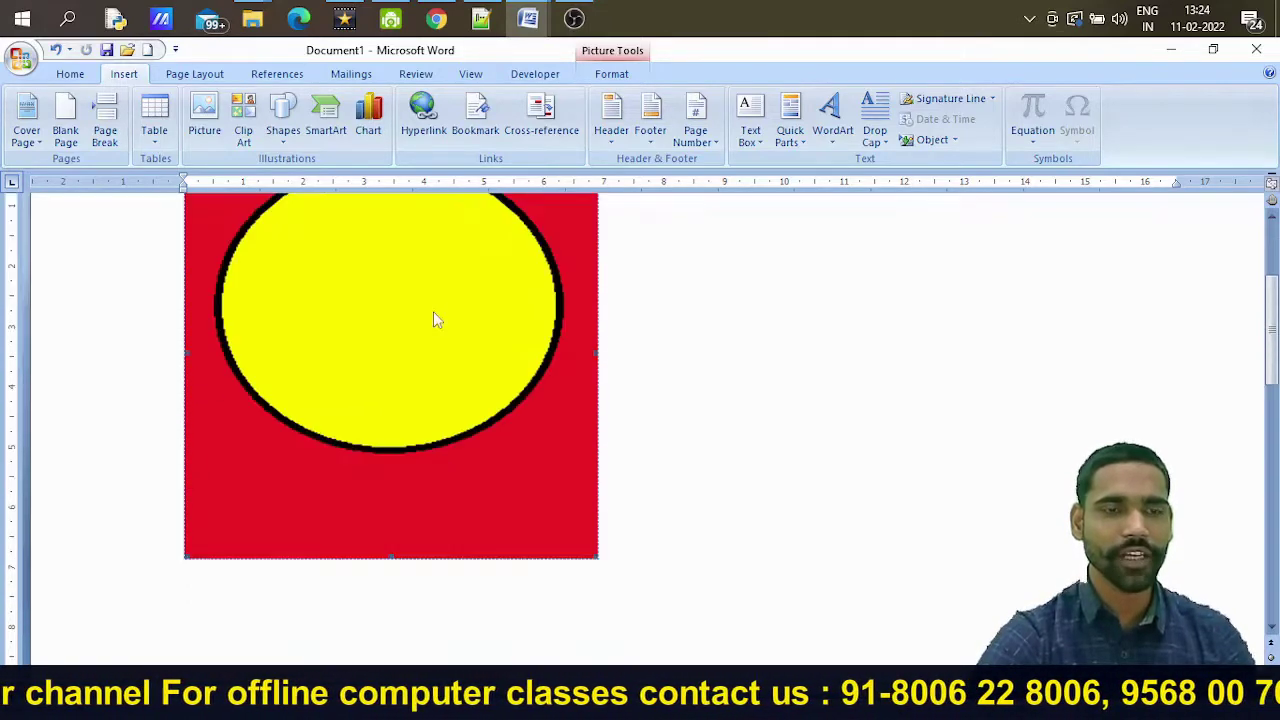
{"action": "scroll", "coordinate": [433, 311], "scroll_direction": "up", "scroll_amount": 2}
{"action": "scroll", "coordinate": [433, 310], "scroll_direction": "down", "scroll_amount": 1}
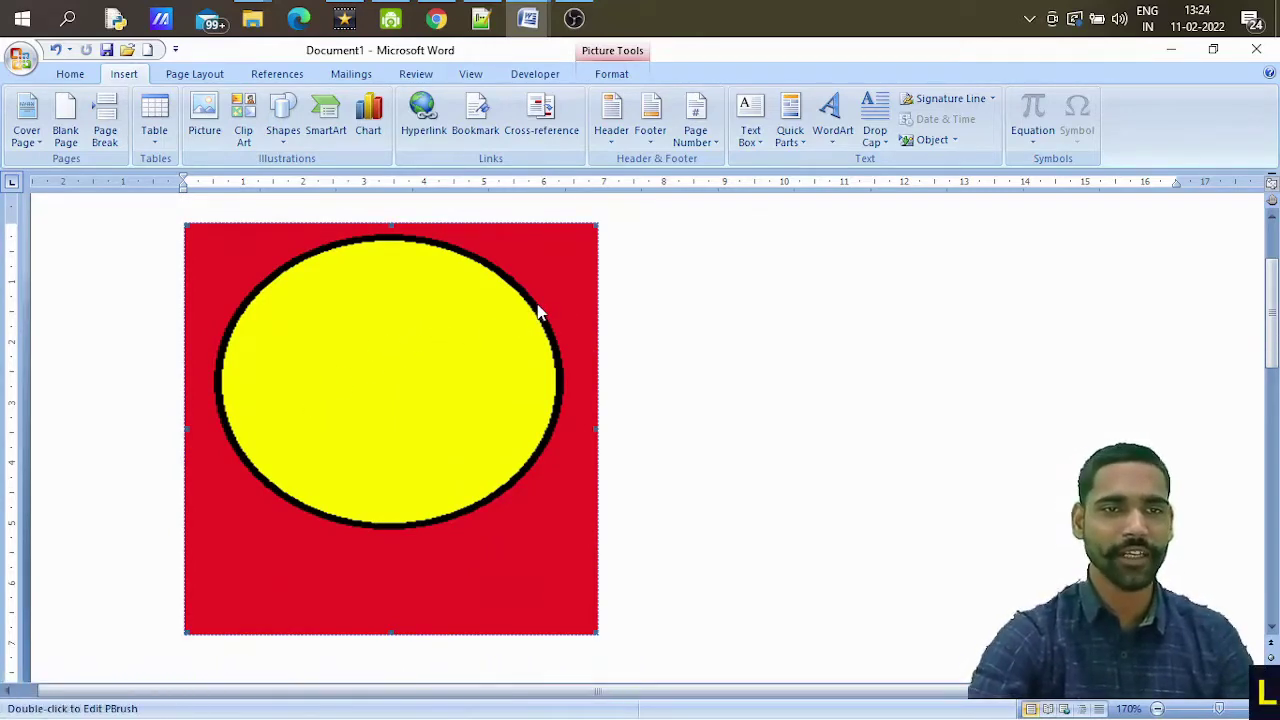
{"action": "scroll", "coordinate": [400, 340], "scroll_direction": "down", "scroll_amount": 2}
{"action": "scroll", "coordinate": [400, 340], "scroll_direction": "up", "scroll_amount": 3}
{"action": "scroll", "coordinate": [403, 338], "scroll_direction": "up", "scroll_amount": 1}
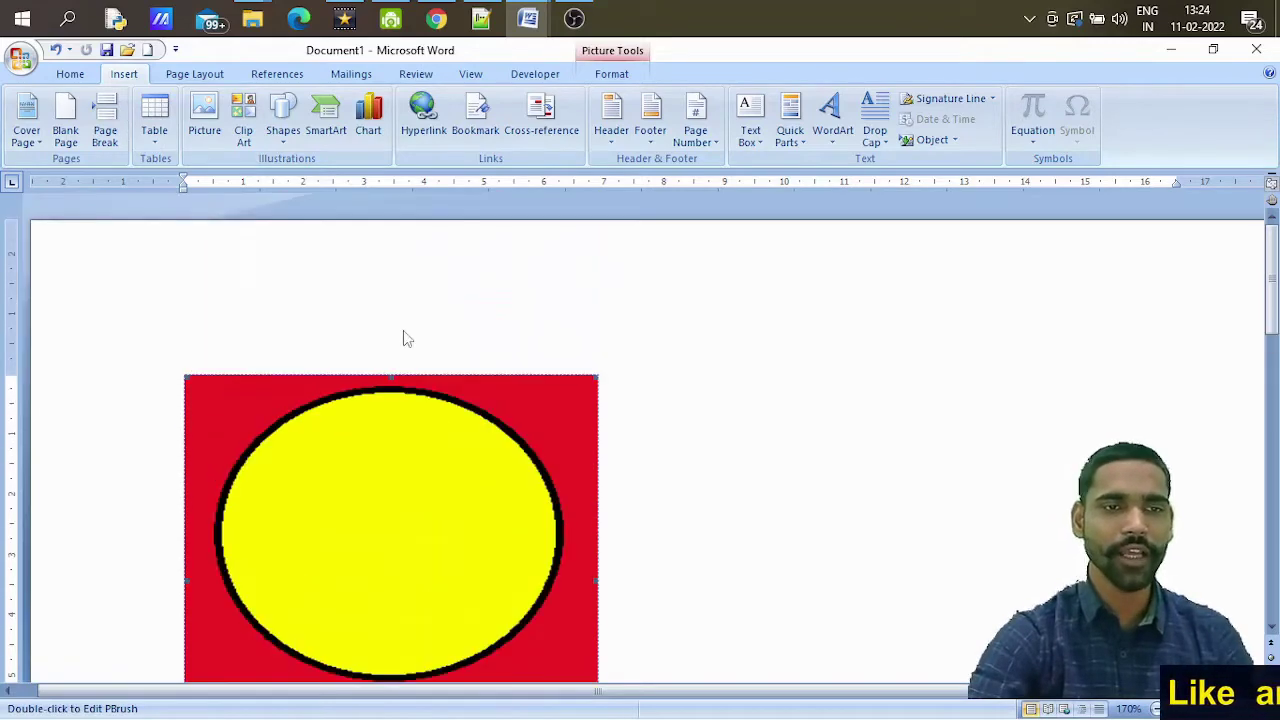
{"action": "scroll", "coordinate": [403, 338], "scroll_direction": "down", "scroll_amount": 2}
{"action": "scroll", "coordinate": [403, 338], "scroll_direction": "down", "scroll_amount": 1}
{"action": "scroll", "coordinate": [436, 325], "scroll_direction": "up", "scroll_amount": 2}
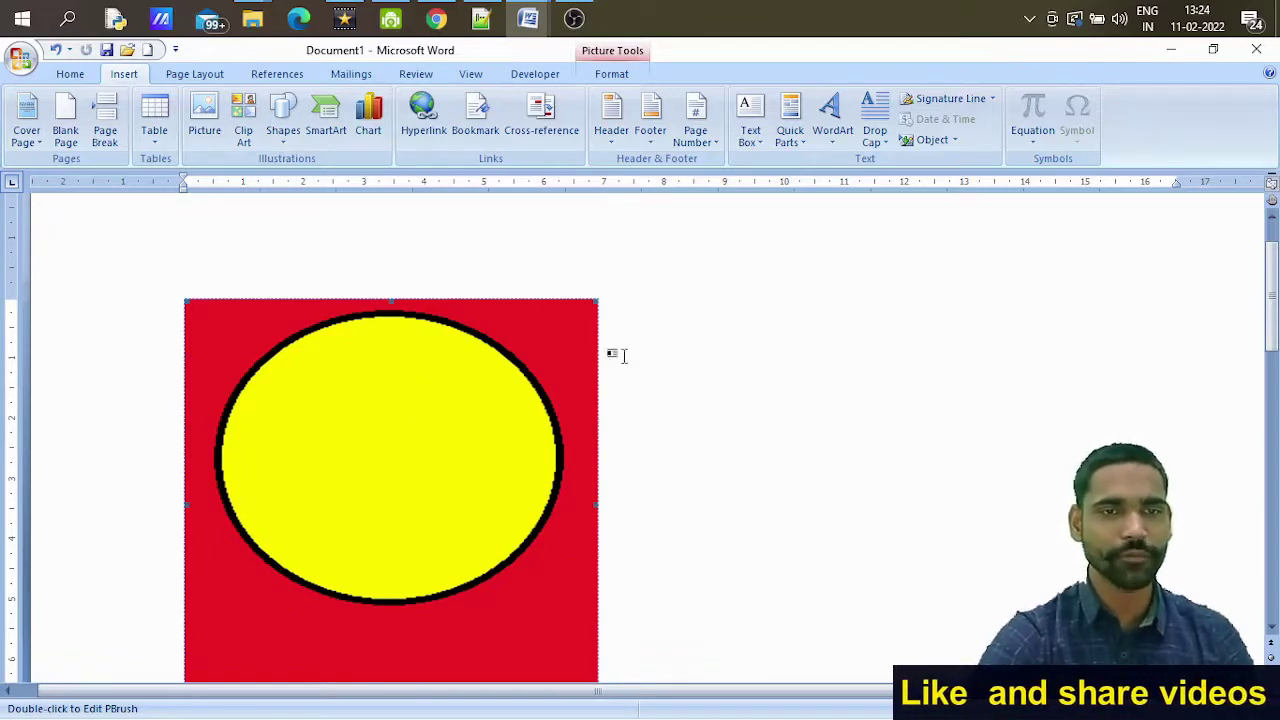
{"action": "scroll", "coordinate": [504, 340], "scroll_direction": "down", "scroll_amount": 1}
Reopen the bitmap in Paint, fill the circle with cyan from Edit colors, then close Paint.
{"action": "right_click", "coordinate": [383, 313]}
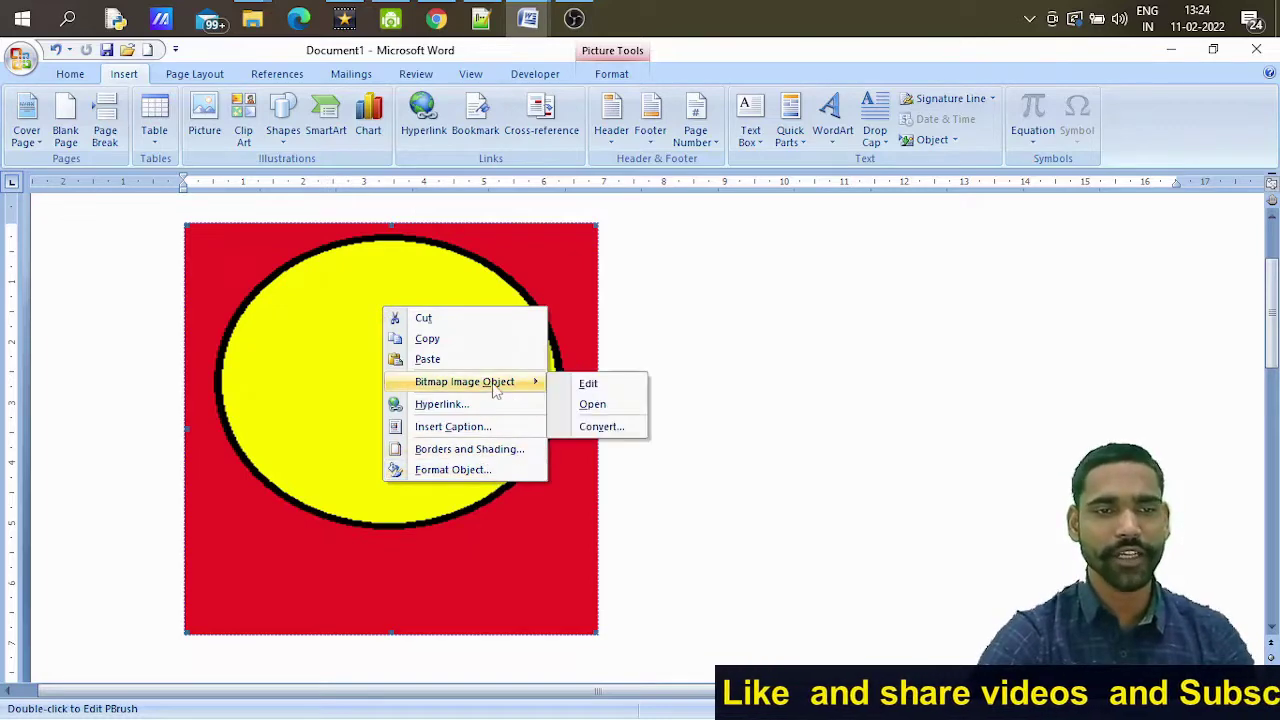
{"action": "mouse_move", "coordinate": [464, 382]}
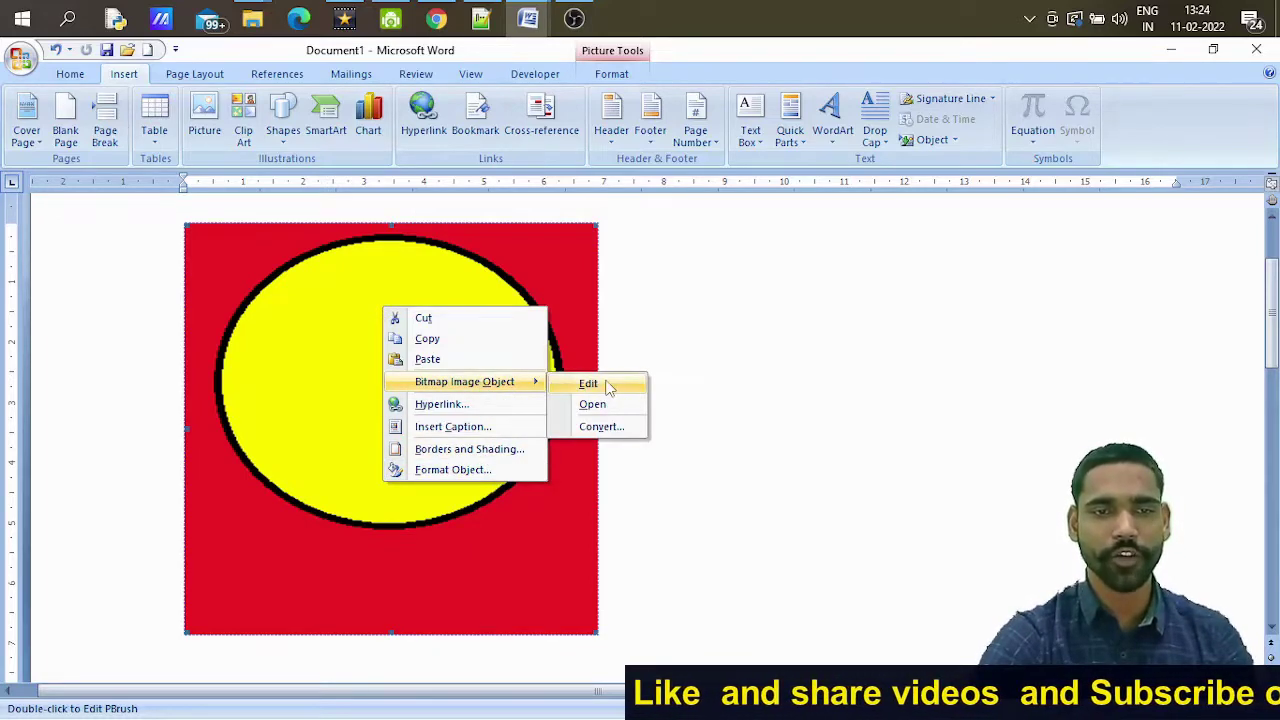
{"action": "left_click", "coordinate": [589, 384]}
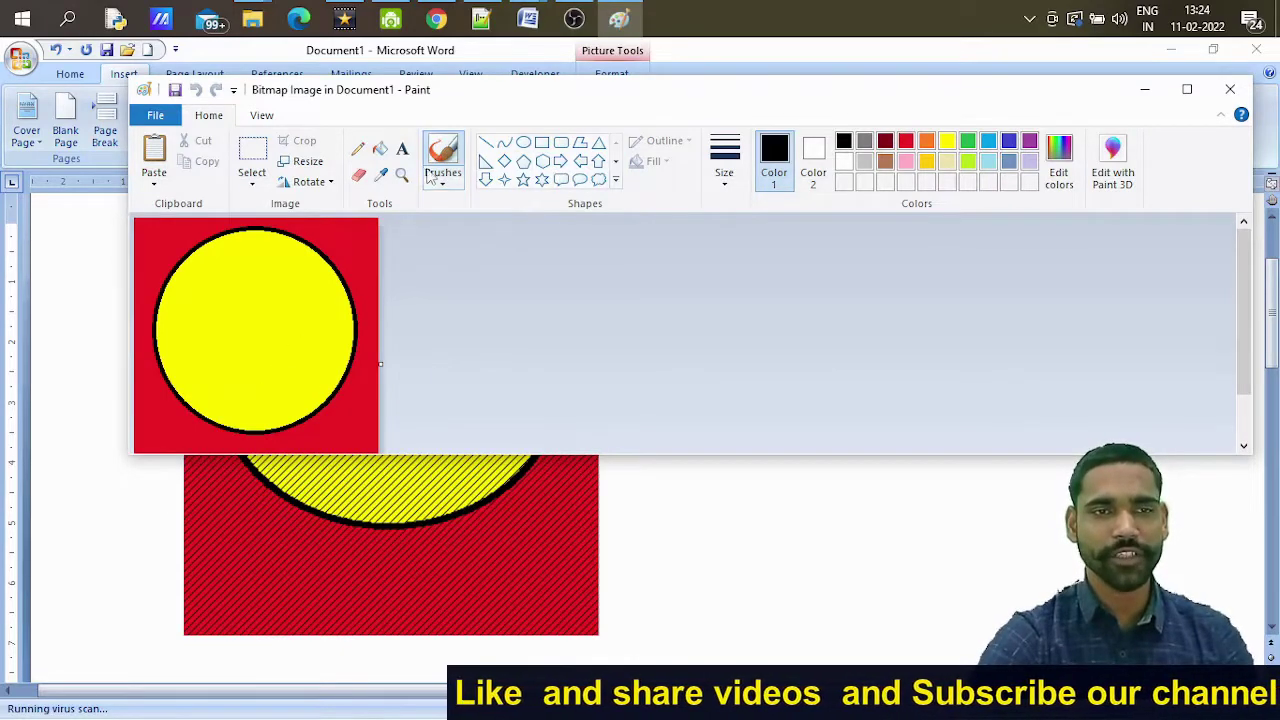
{"action": "left_click", "coordinate": [380, 148]}
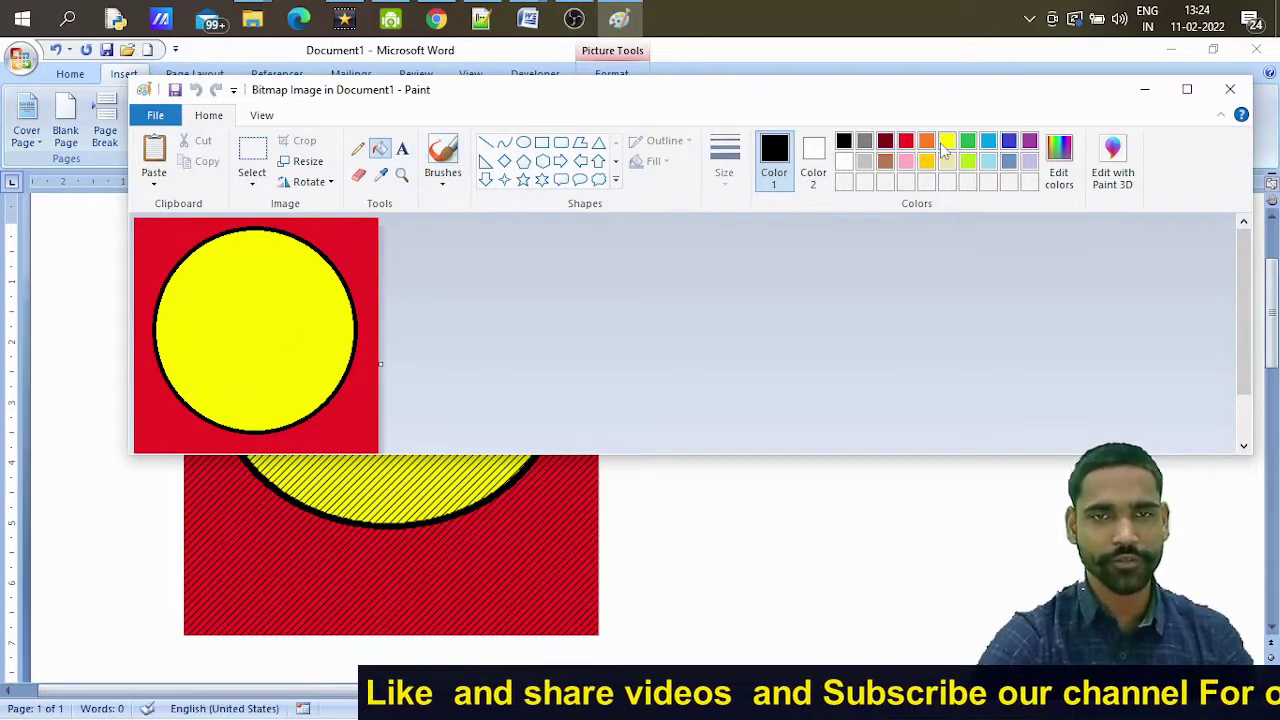
{"action": "left_click", "coordinate": [906, 141]}
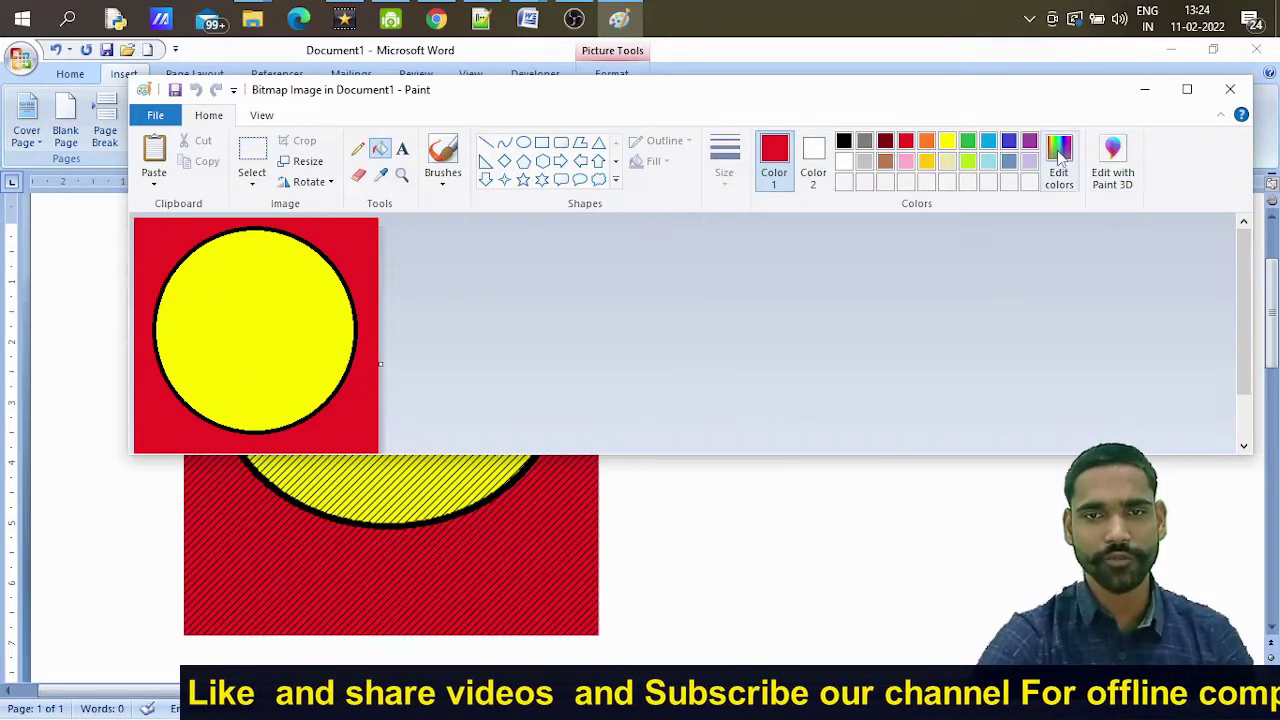
{"action": "left_click", "coordinate": [1060, 155]}
{"action": "left_click", "coordinate": [596, 191]}
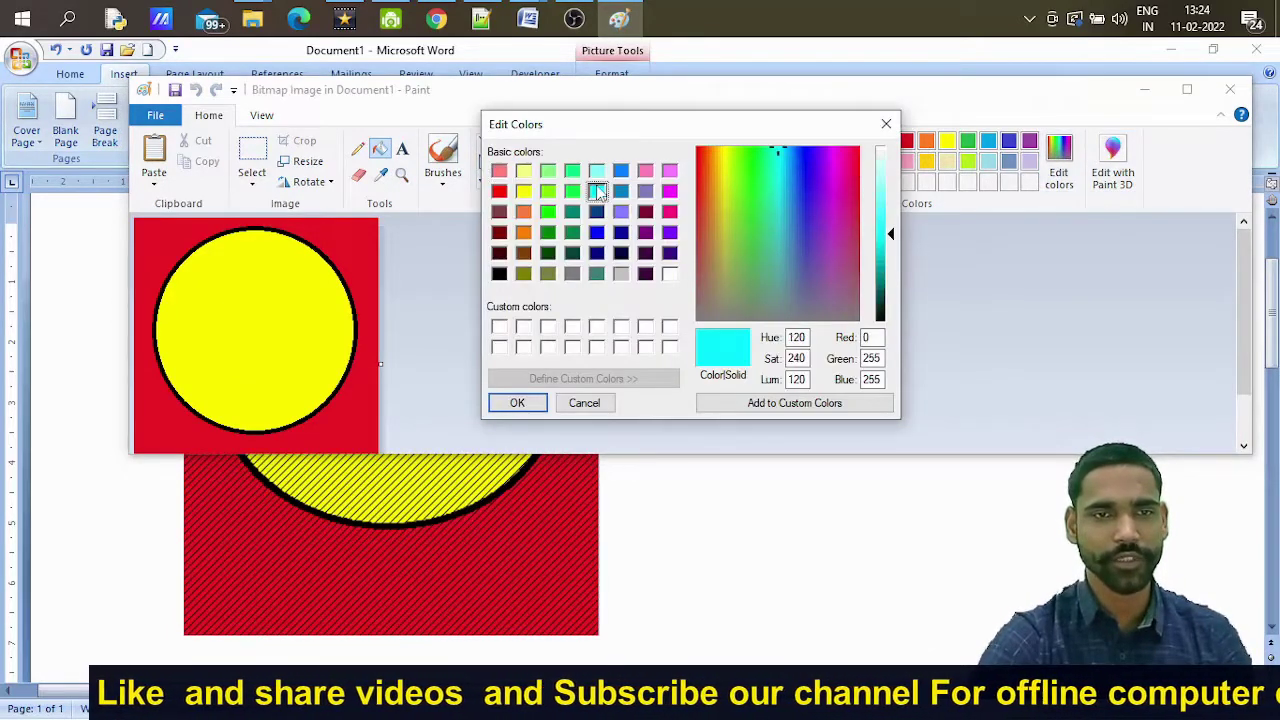
{"action": "left_click", "coordinate": [517, 402]}
{"action": "left_click", "coordinate": [277, 305]}
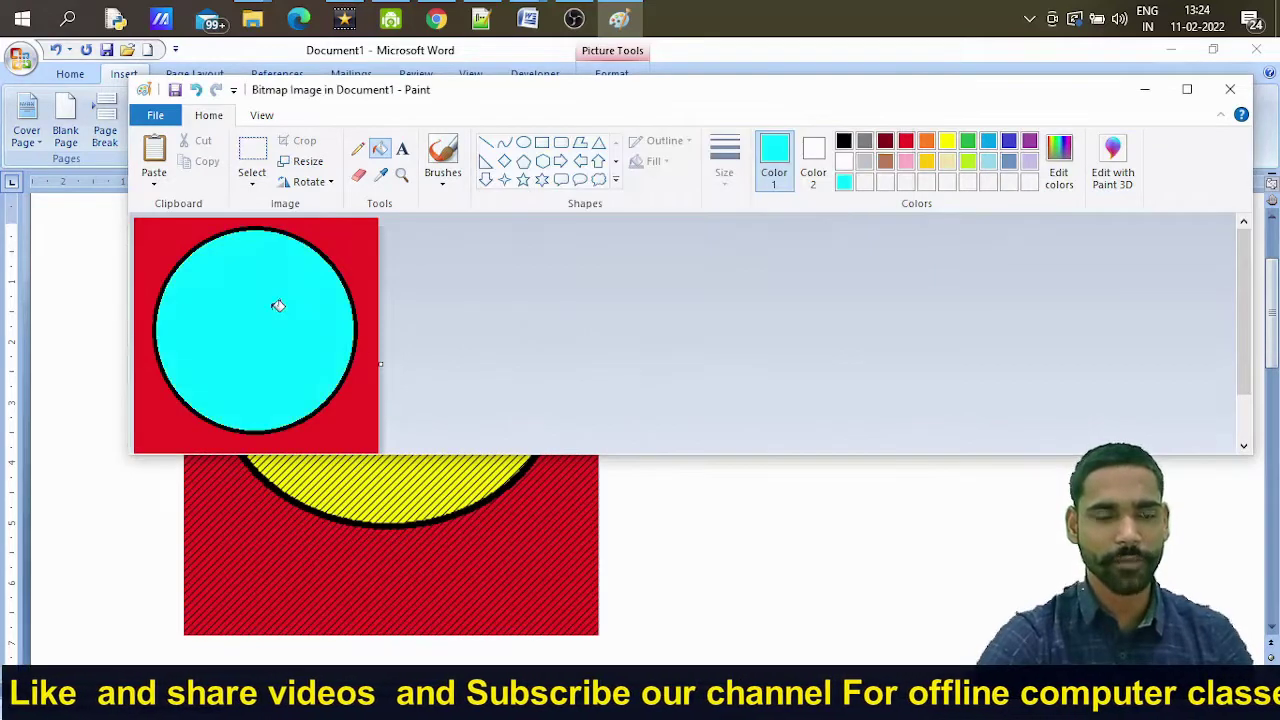
{"action": "left_click", "coordinate": [1230, 90]}
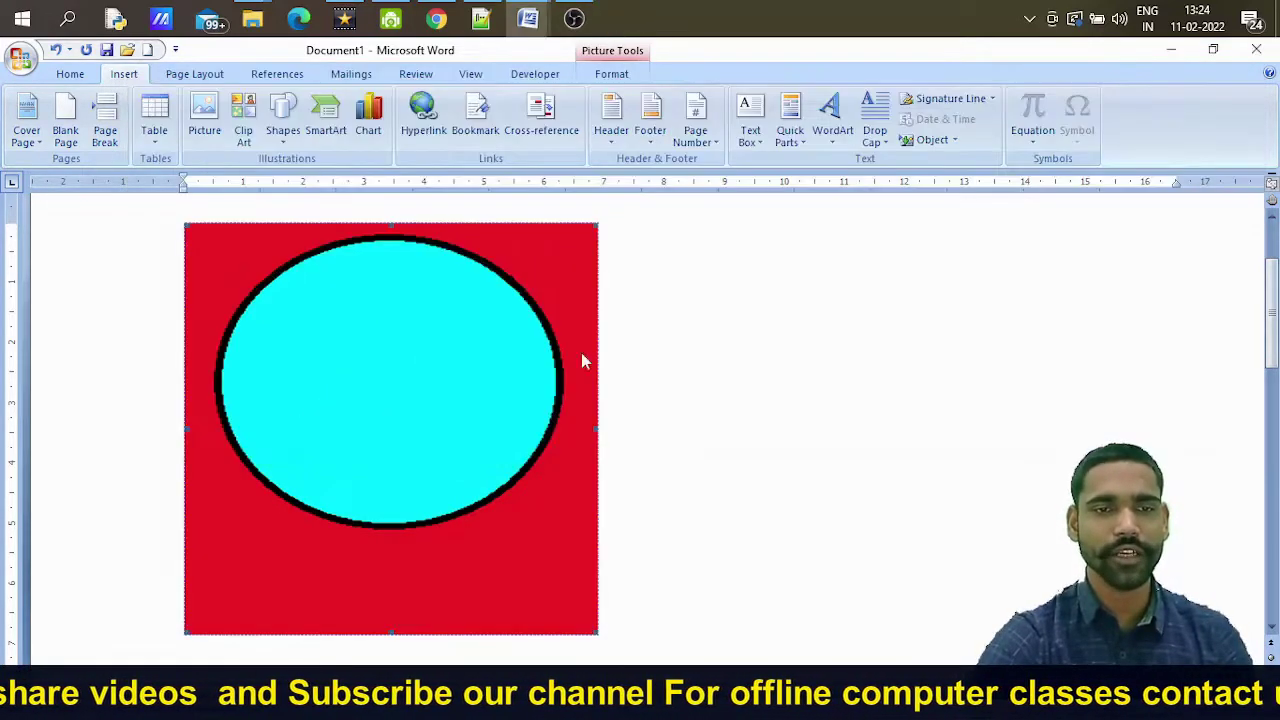
Select the cyan circle picture and delete it from the document.
{"action": "scroll", "coordinate": [351, 368], "scroll_direction": "down", "scroll_amount": 3}
{"action": "scroll", "coordinate": [351, 368], "scroll_direction": "up", "scroll_amount": 5}
{"action": "scroll", "coordinate": [351, 368], "scroll_direction": "down", "scroll_amount": 3}
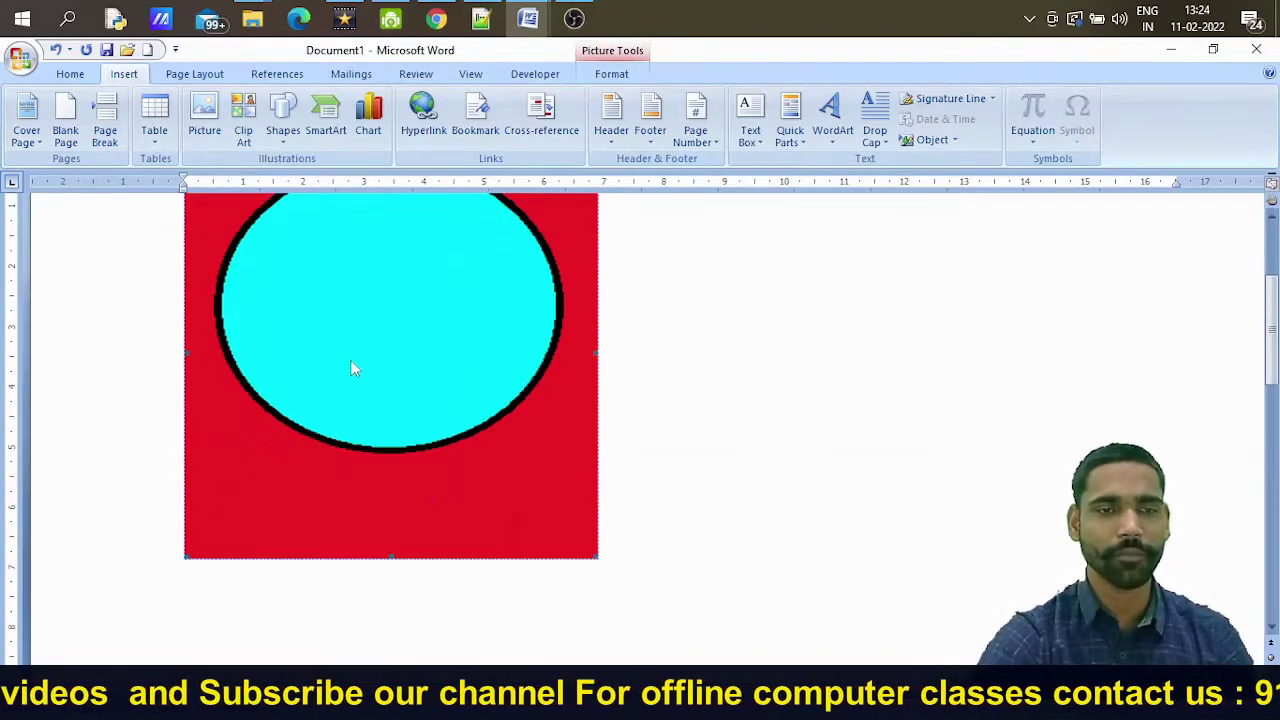
{"action": "scroll", "coordinate": [575, 335], "scroll_direction": "down", "scroll_amount": 2}
{"action": "scroll", "coordinate": [583, 337], "scroll_direction": "up", "scroll_amount": 3}
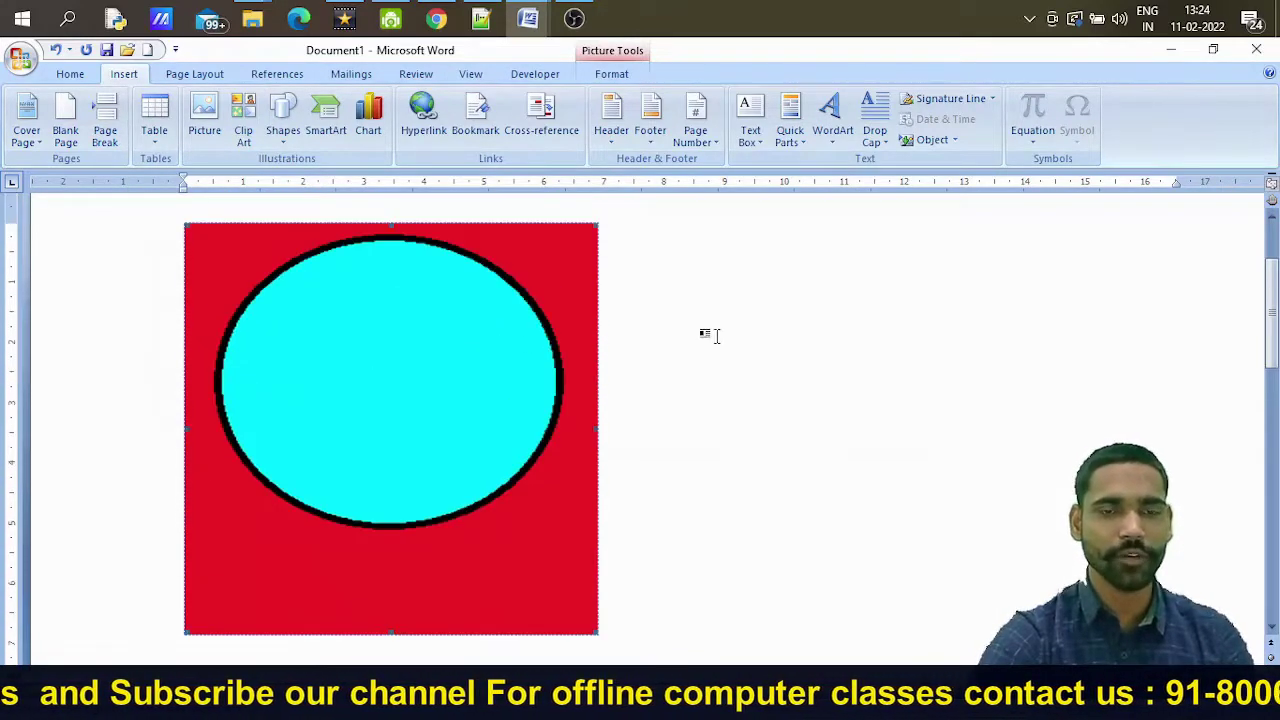
{"action": "left_click", "coordinate": [716, 335]}
{"action": "left_click", "coordinate": [484, 344]}
{"action": "left_click", "coordinate": [764, 341]}
{"action": "left_click", "coordinate": [485, 348]}
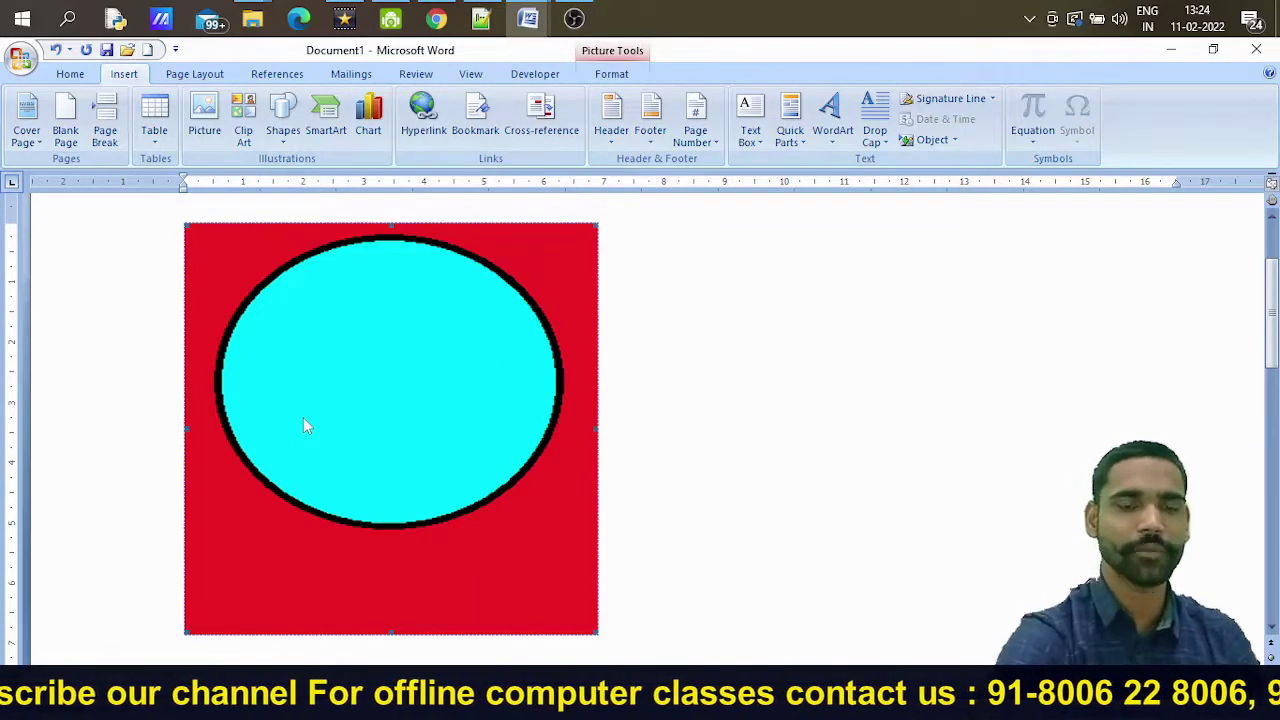
{"action": "key", "text": "Delete"}
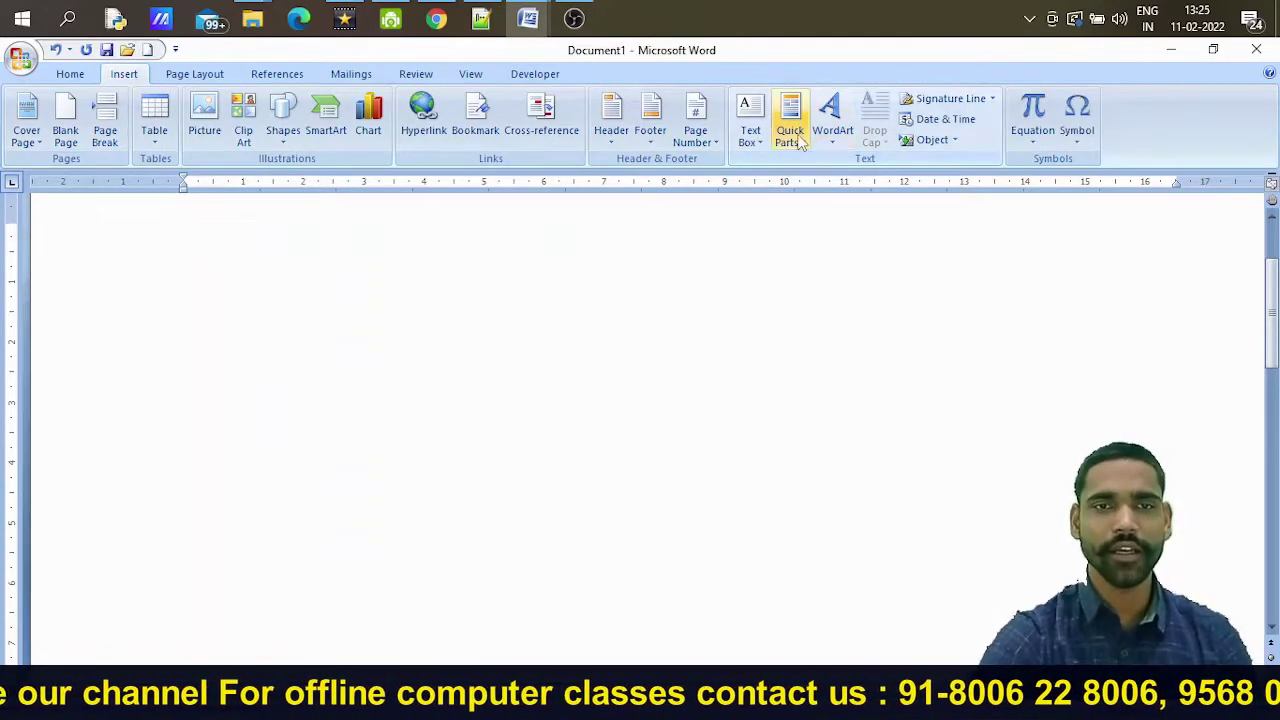
Insert a new Microsoft Office Excel Worksheet object via the Object dialog.
{"action": "left_click", "coordinate": [953, 141]}
{"action": "left_click", "coordinate": [930, 180]}
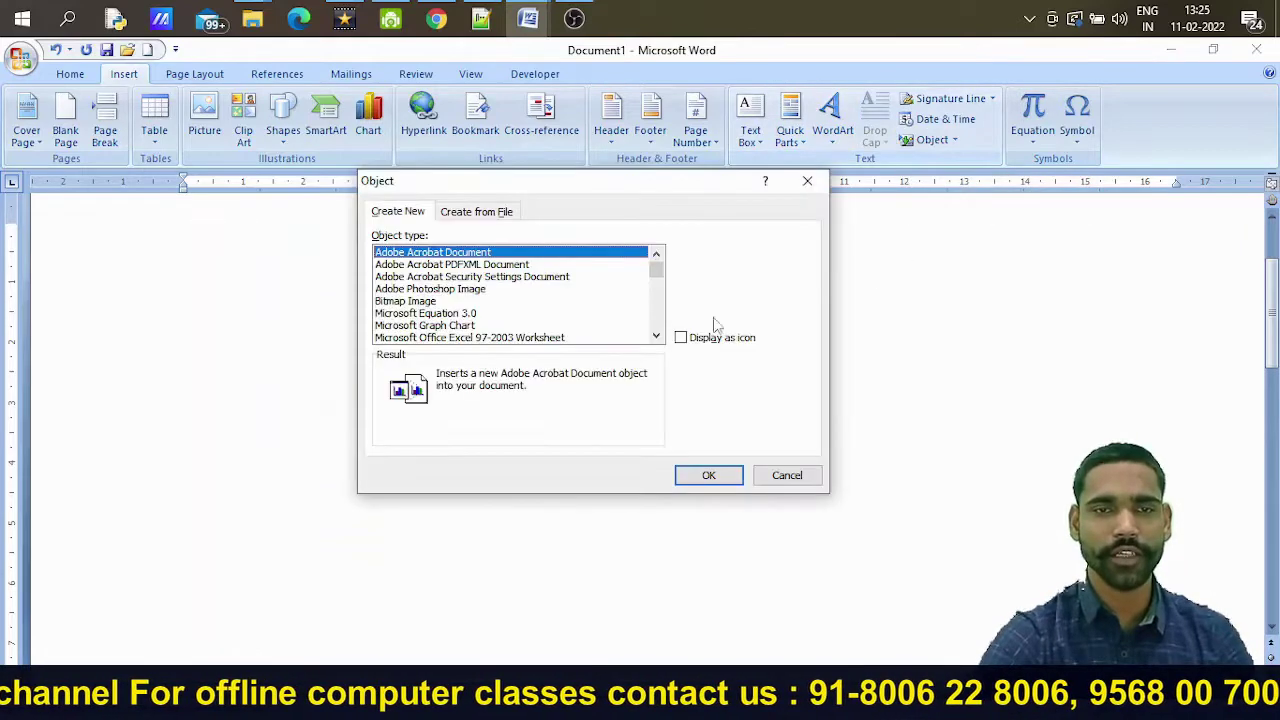
{"action": "left_click", "coordinate": [656, 337]}
{"action": "left_click", "coordinate": [656, 337]}
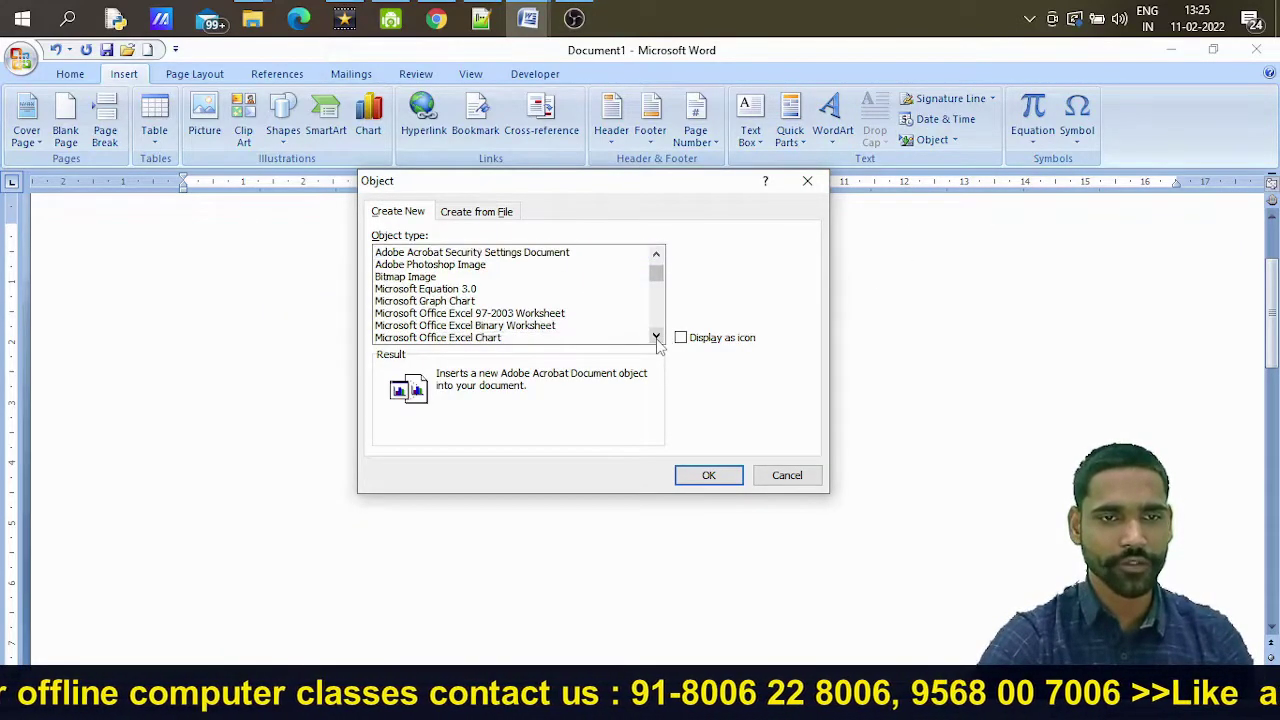
{"action": "left_click", "coordinate": [656, 337]}
{"action": "left_click", "coordinate": [501, 303]}
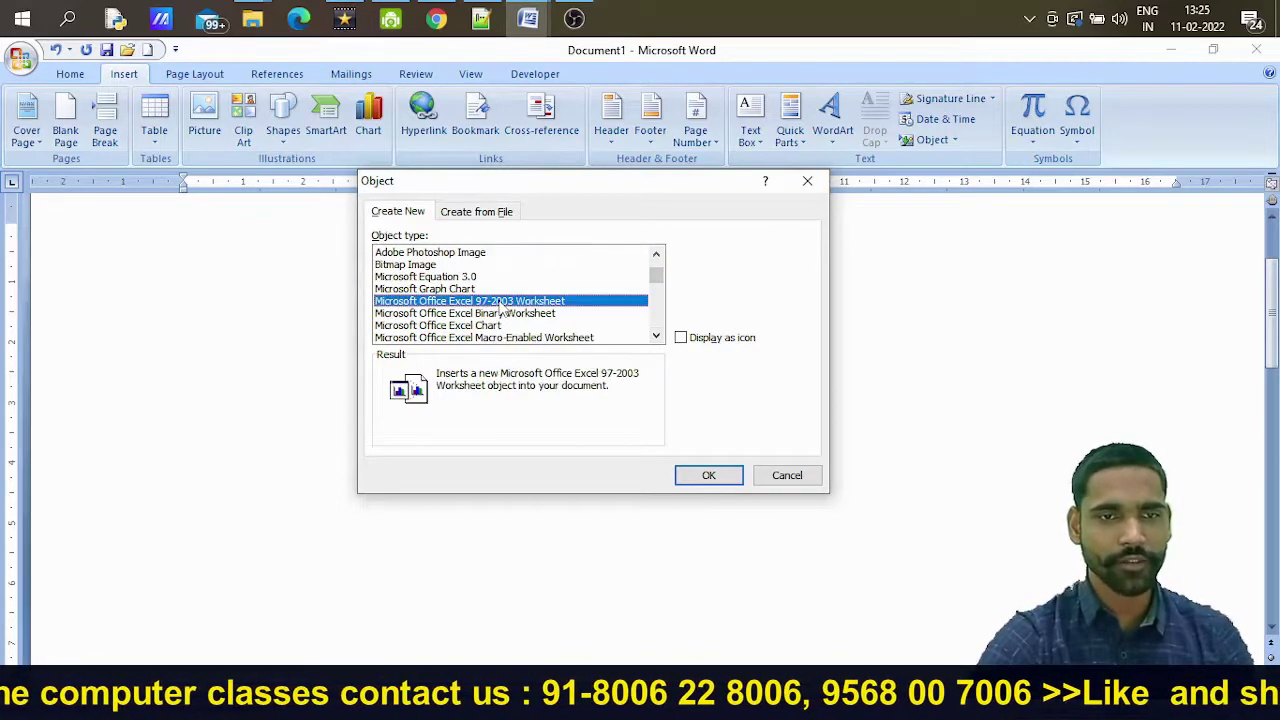
{"action": "left_click", "coordinate": [656, 338]}
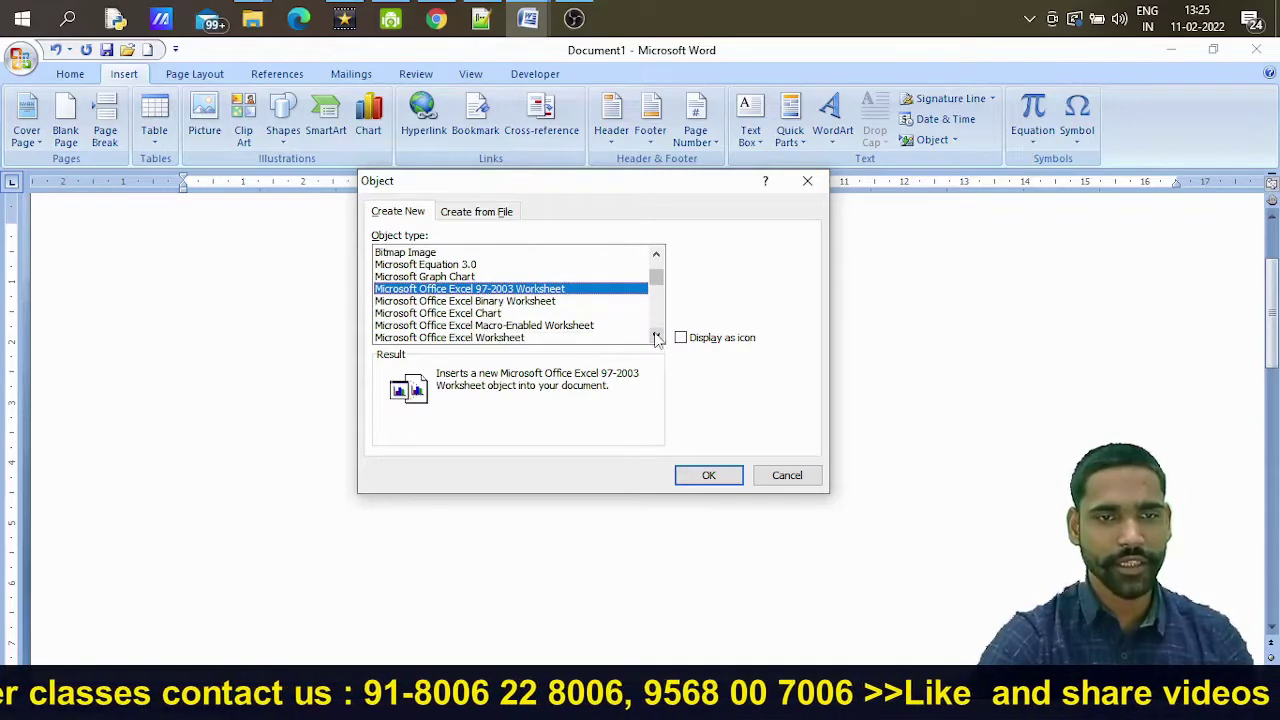
{"action": "left_click", "coordinate": [656, 338]}
{"action": "left_click", "coordinate": [656, 338]}
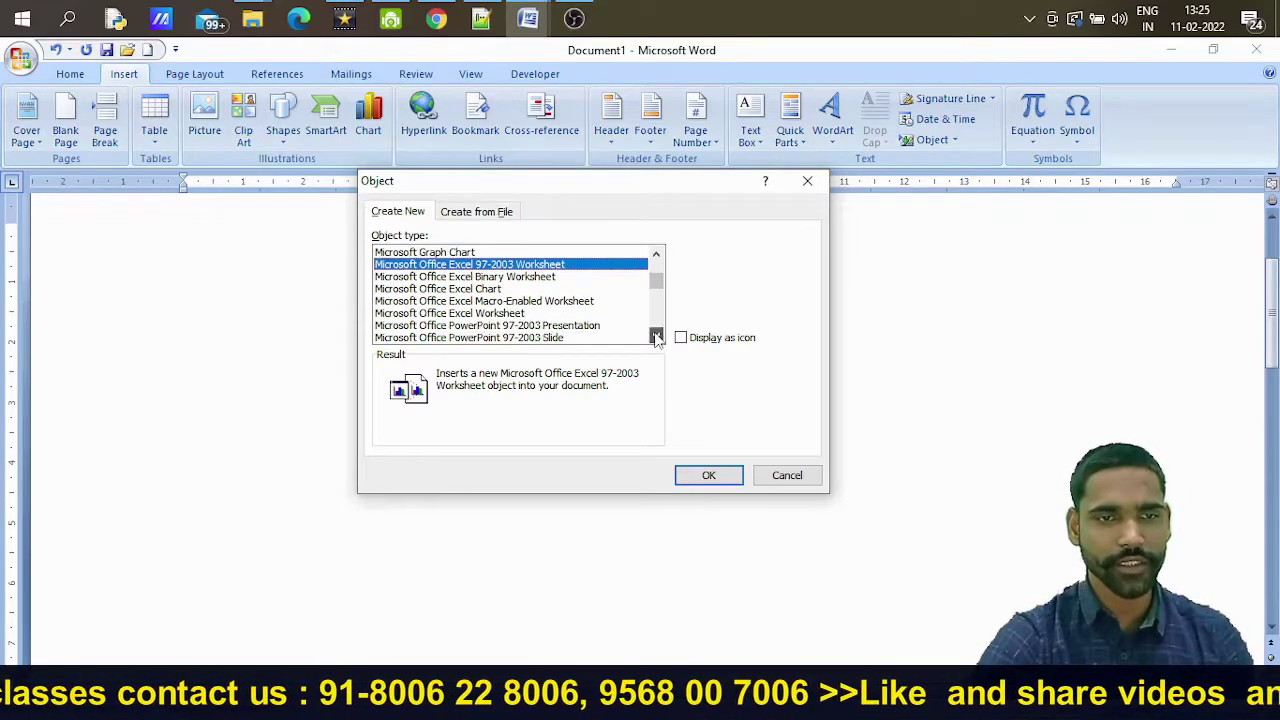
{"action": "left_click", "coordinate": [470, 314]}
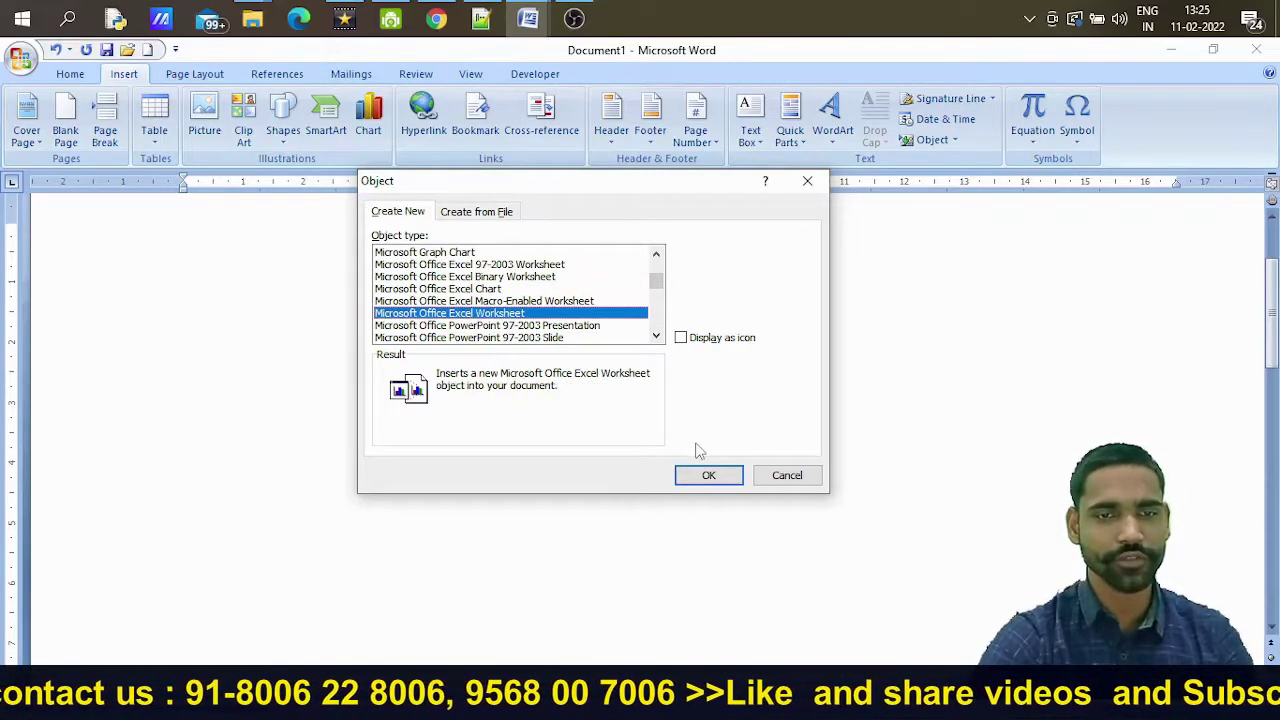
{"action": "left_click", "coordinate": [709, 475]}
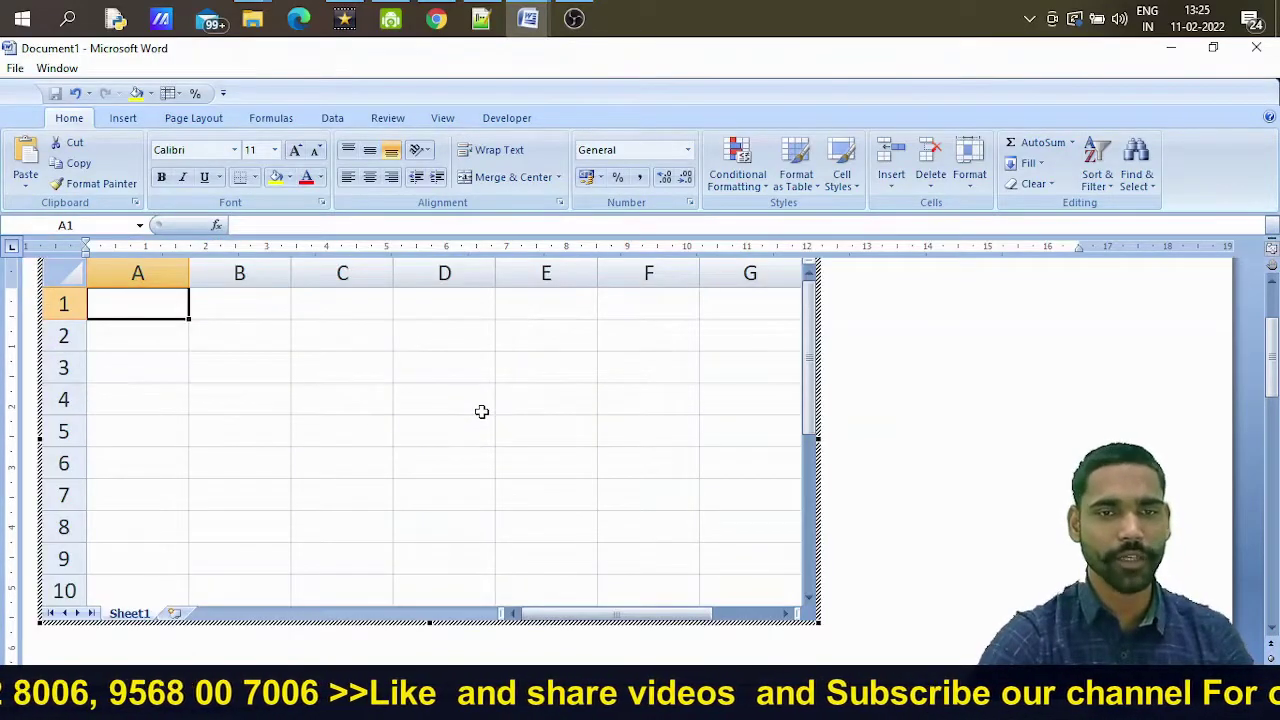
Create the new blank document Document2 with Ctrl+N.
{"action": "scroll", "coordinate": [481, 412], "scroll_direction": "down", "scroll_amount": 4}
{"action": "scroll", "coordinate": [481, 412], "scroll_direction": "up", "scroll_amount": 4}
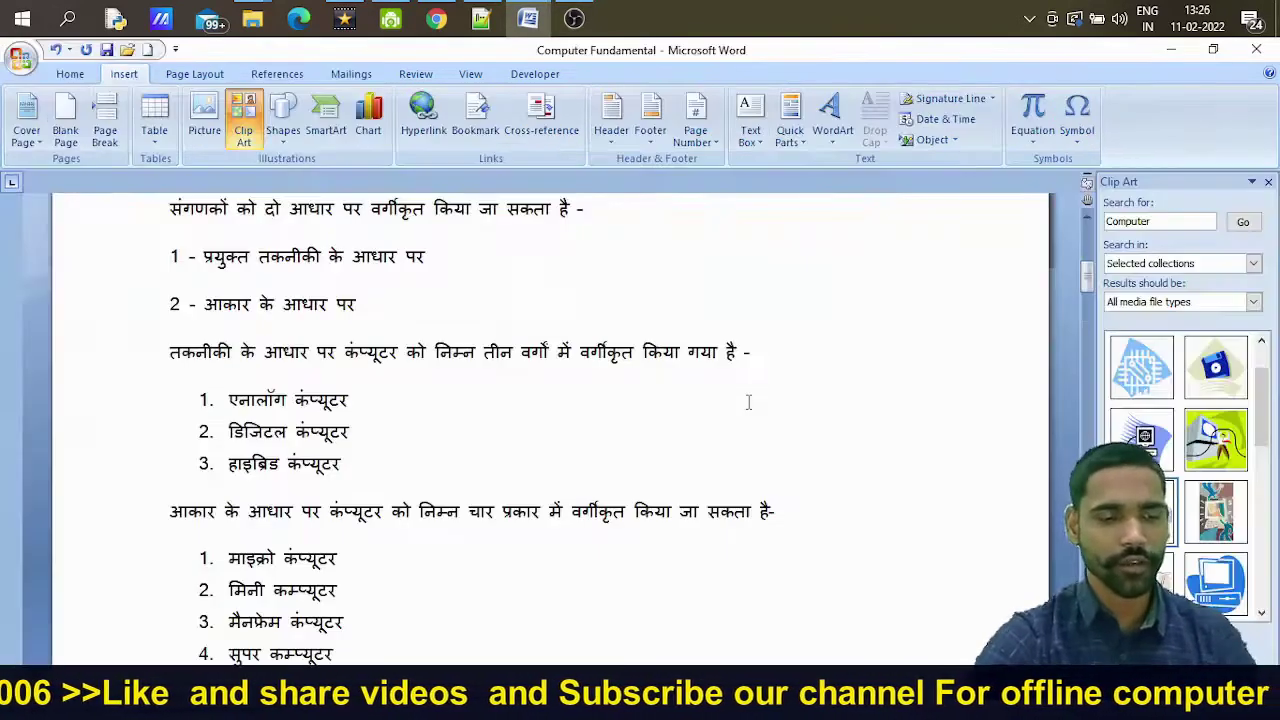
{"action": "key", "text": "ctrl+n"}
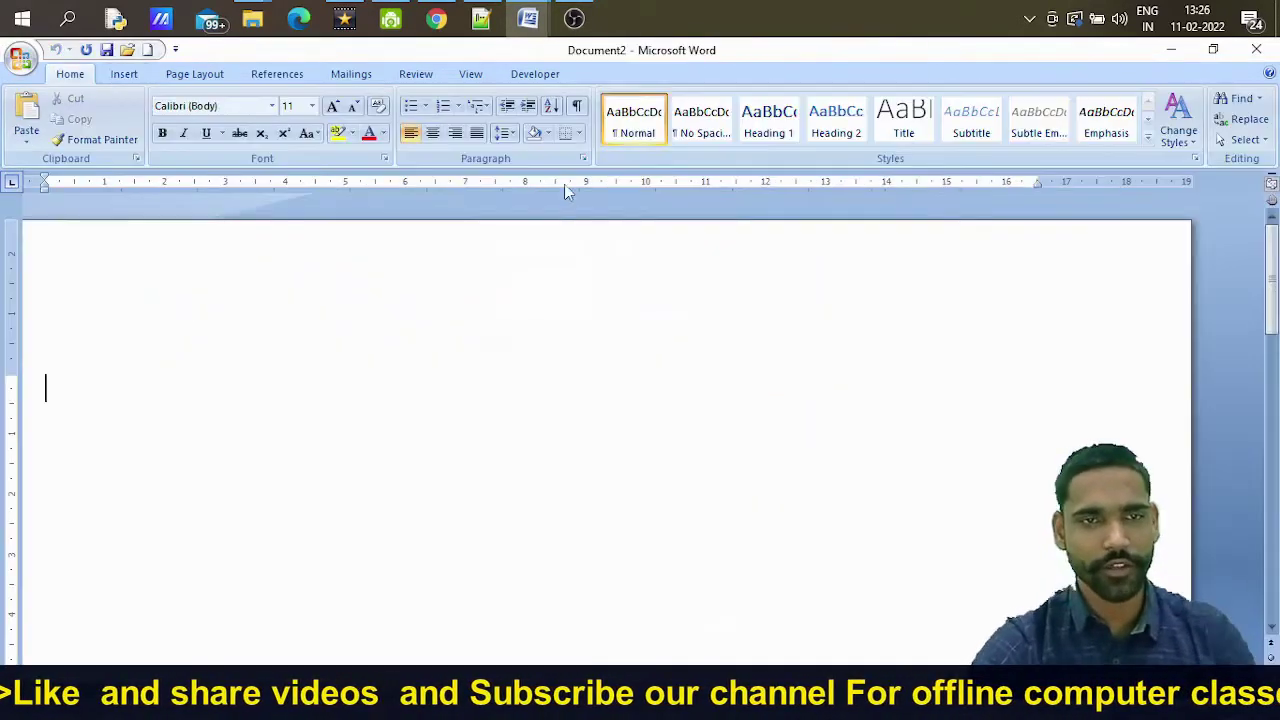
Open the Object dialog's Create from File tab and browse for a file.
{"action": "left_click", "coordinate": [124, 74]}
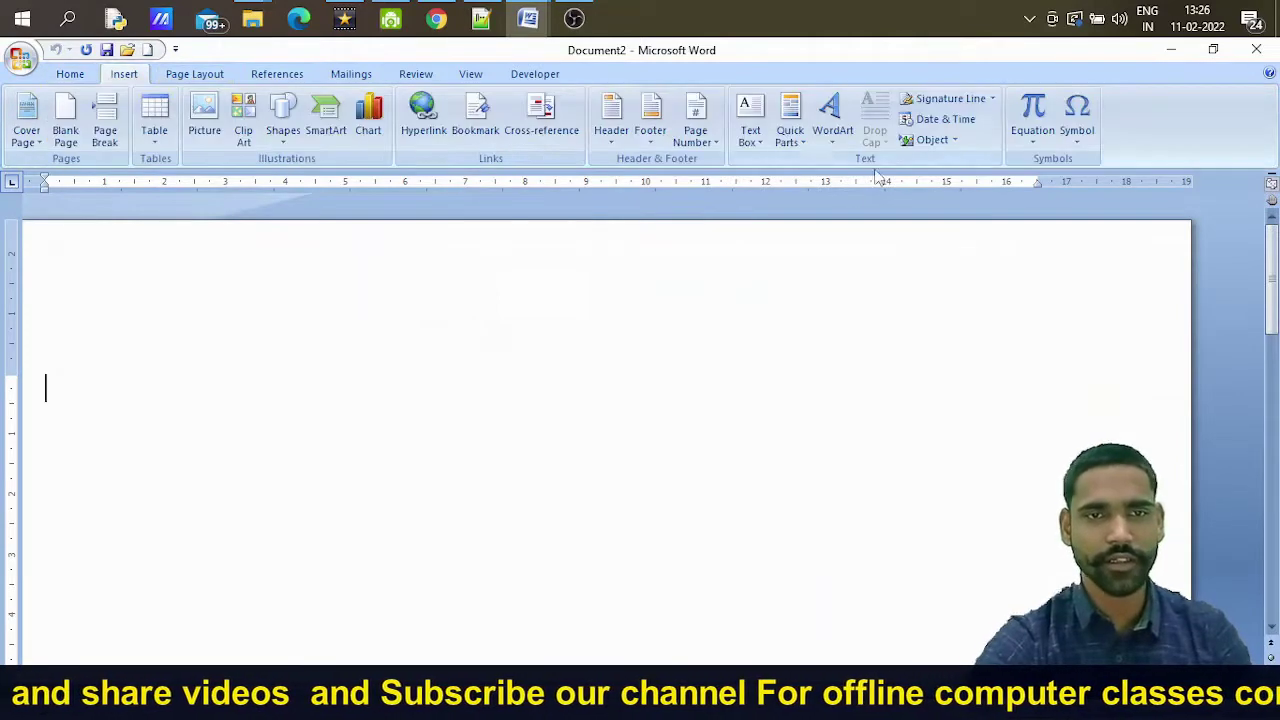
{"action": "left_click", "coordinate": [928, 139]}
{"action": "left_click", "coordinate": [482, 213]}
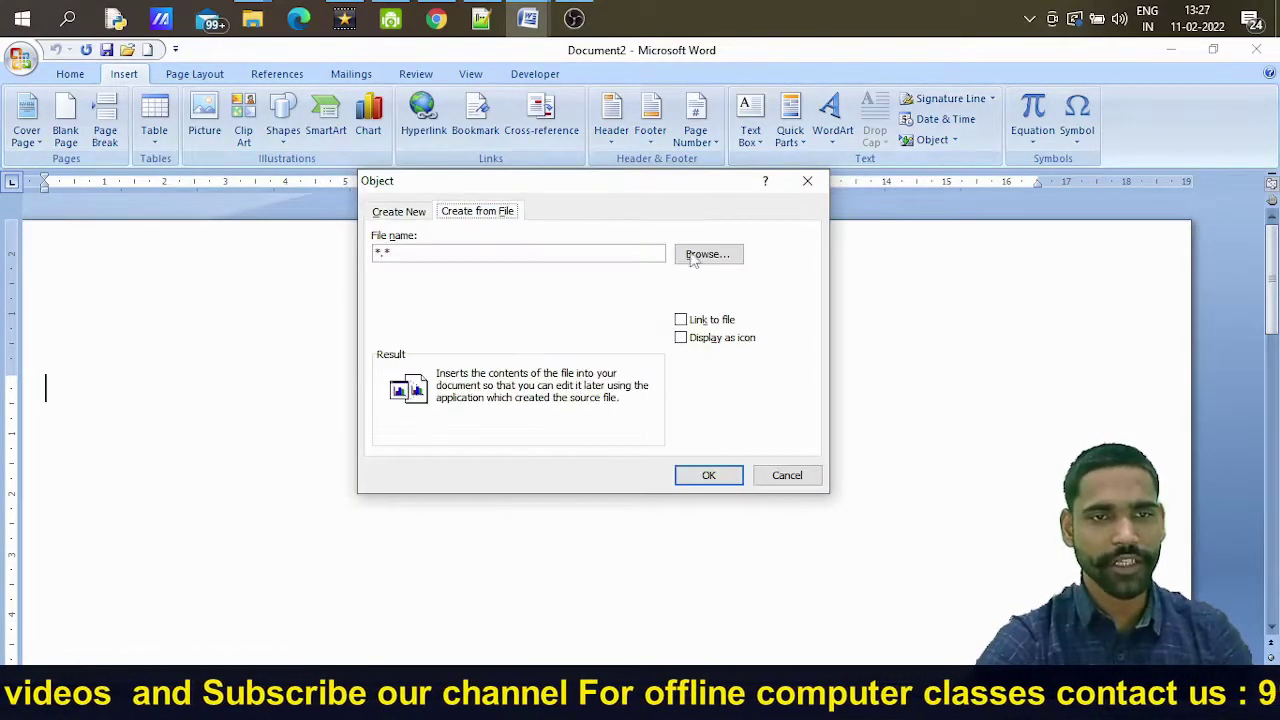
{"action": "left_click", "coordinate": [704, 256]}
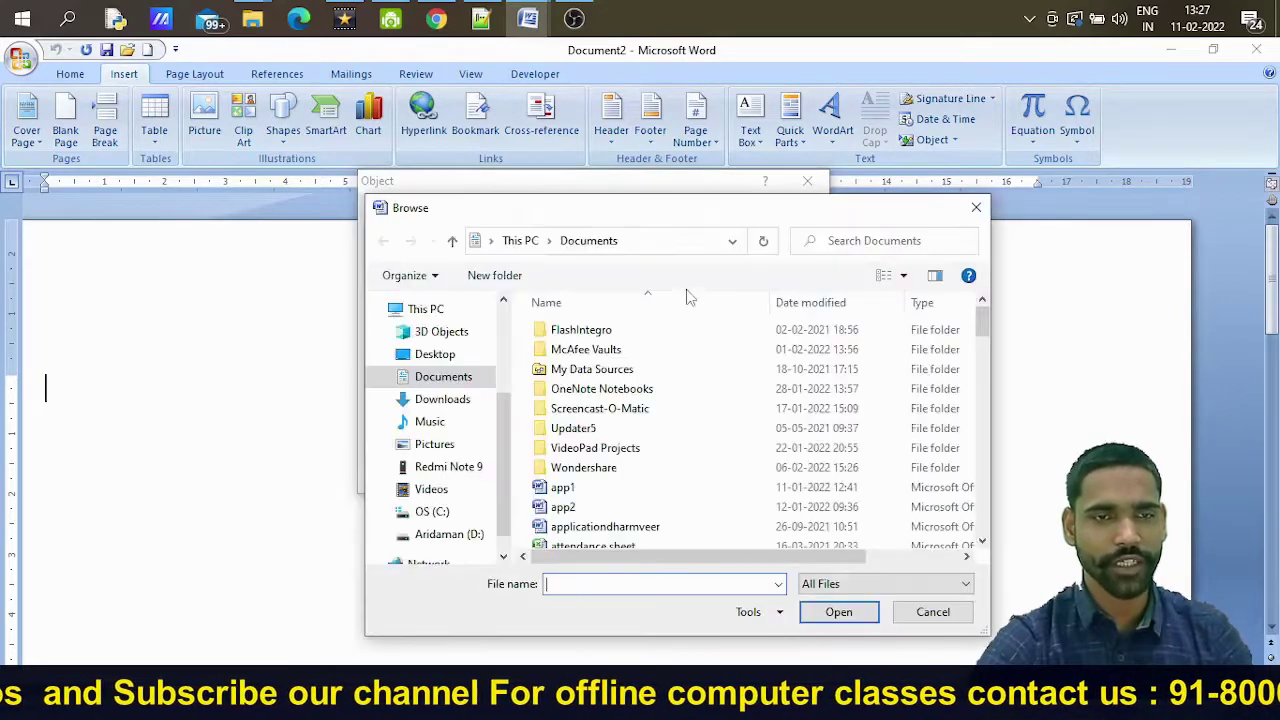
Pick Book1 from the Documents folder and embed it in the document.
{"action": "left_click", "coordinate": [982, 543]}
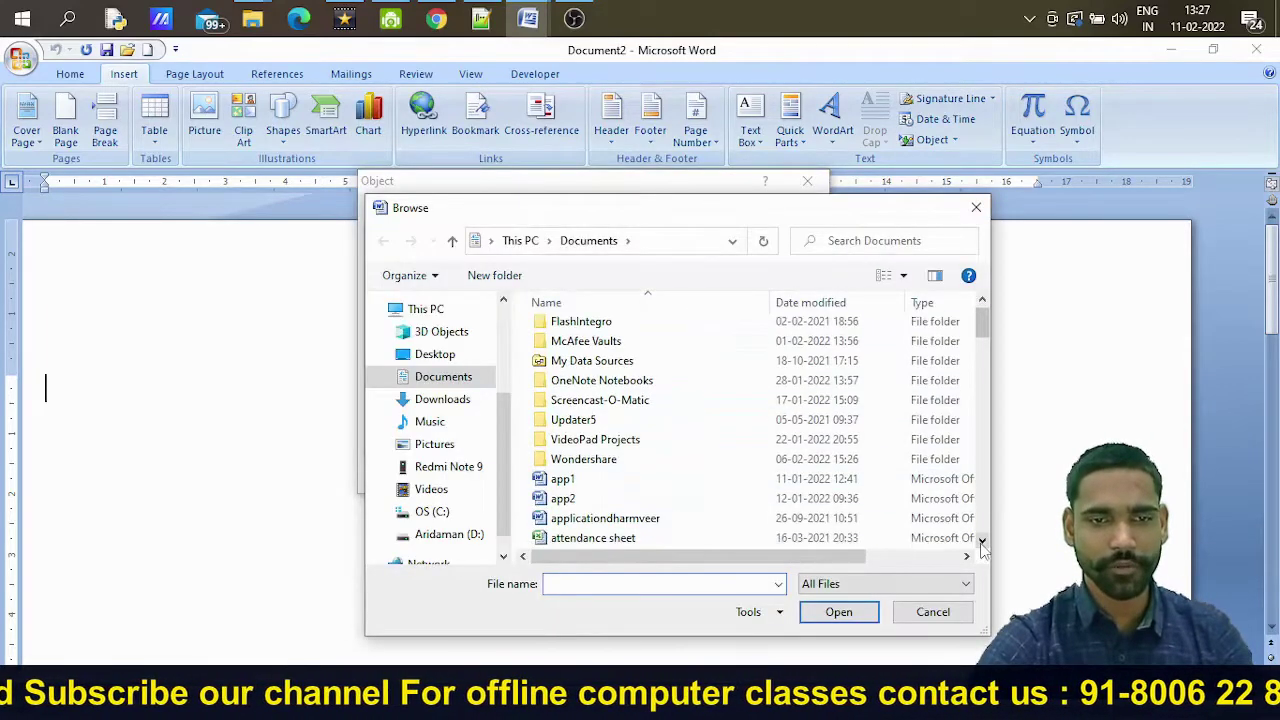
{"action": "left_click", "coordinate": [982, 543]}
{"action": "left_click", "coordinate": [982, 543]}
{"action": "left_click", "coordinate": [982, 543]}
{"action": "left_click", "coordinate": [982, 543]}
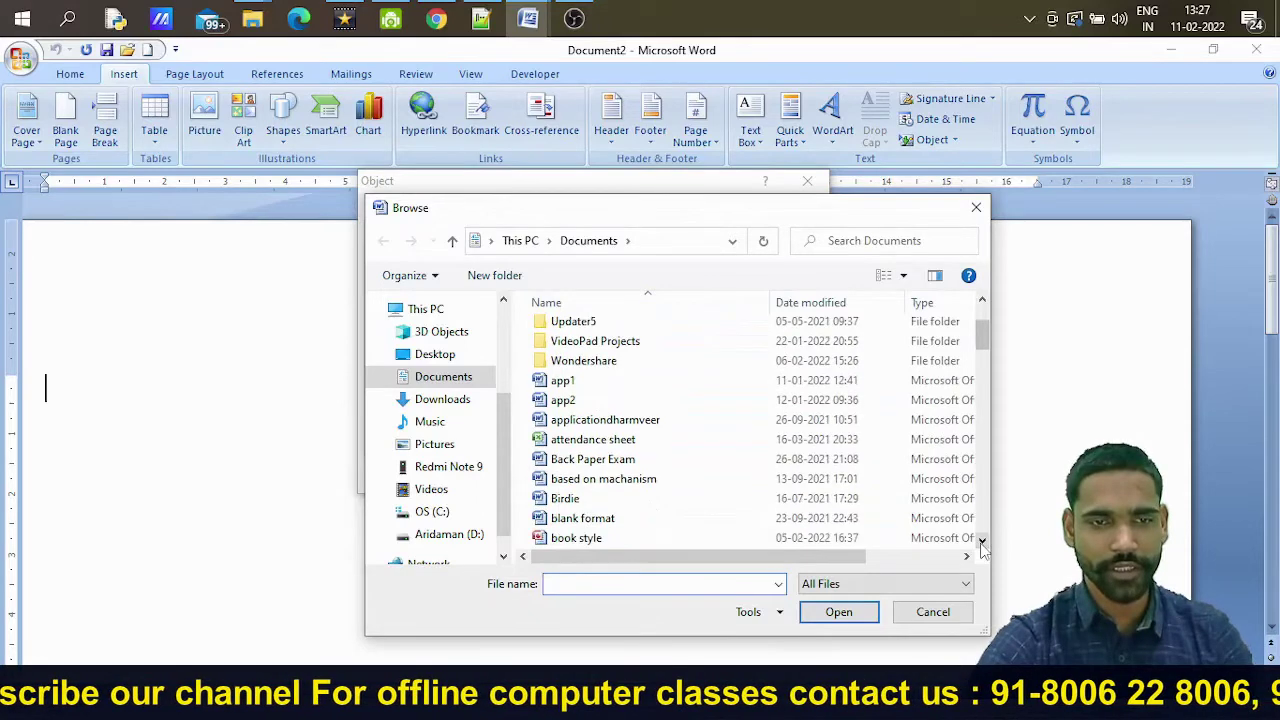
{"action": "left_click", "coordinate": [982, 543]}
{"action": "left_click", "coordinate": [982, 543]}
{"action": "left_click", "coordinate": [982, 543]}
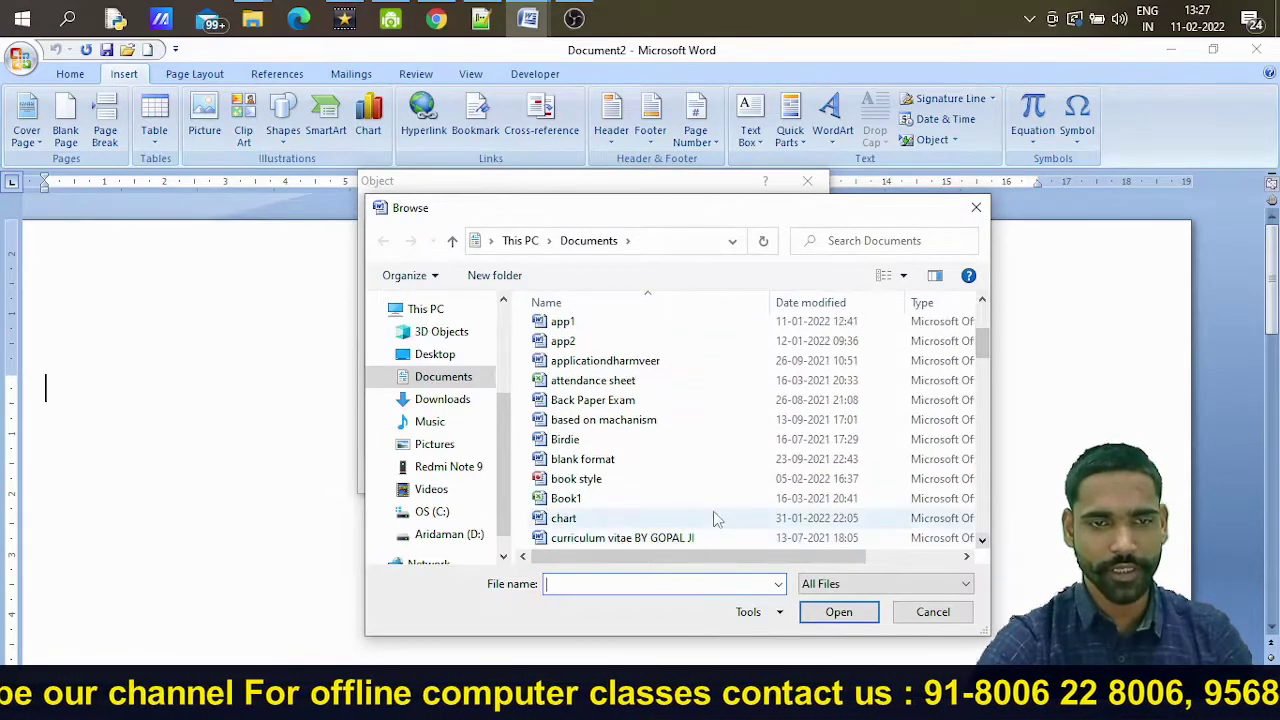
{"action": "left_click", "coordinate": [580, 498]}
{"action": "left_click", "coordinate": [839, 611]}
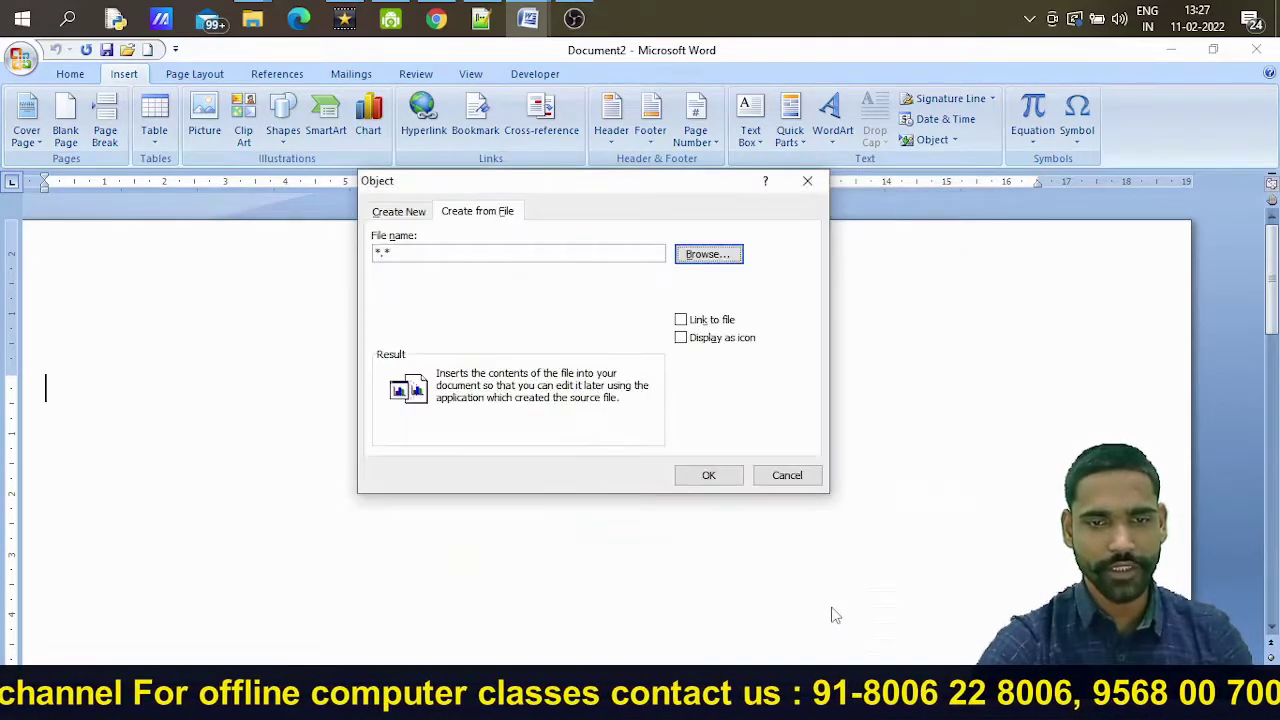
{"action": "left_click", "coordinate": [725, 478]}
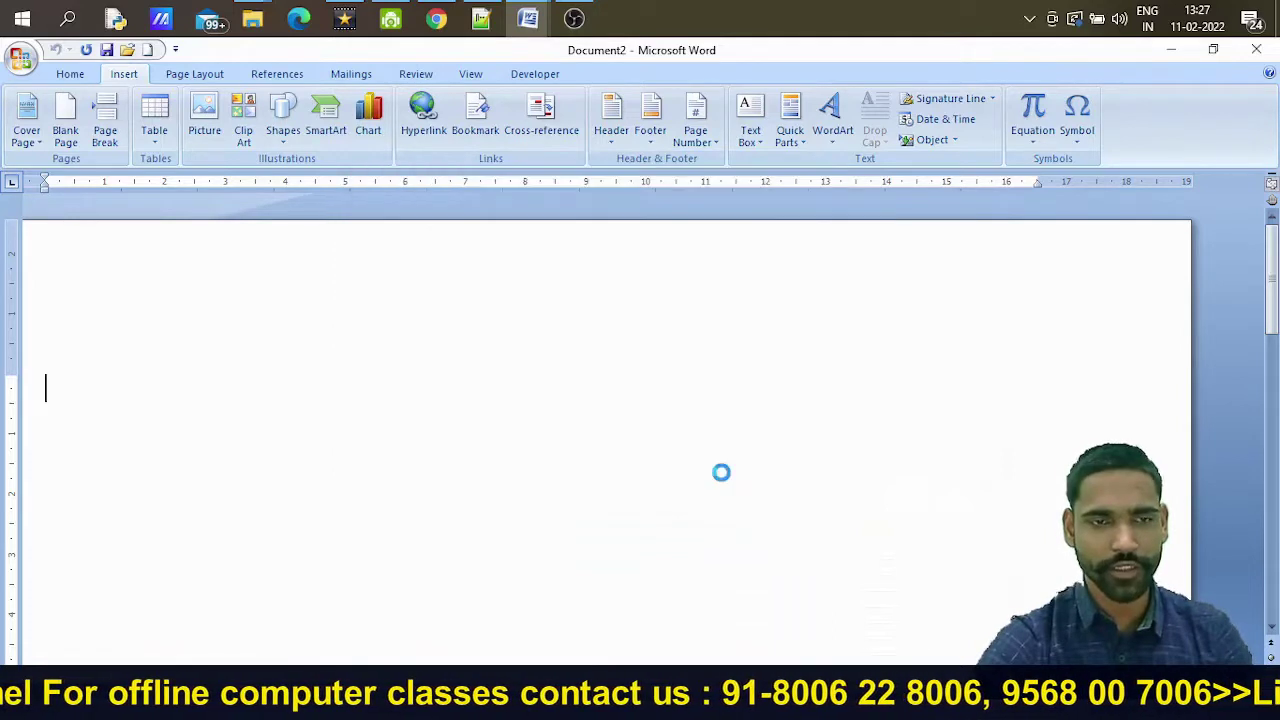
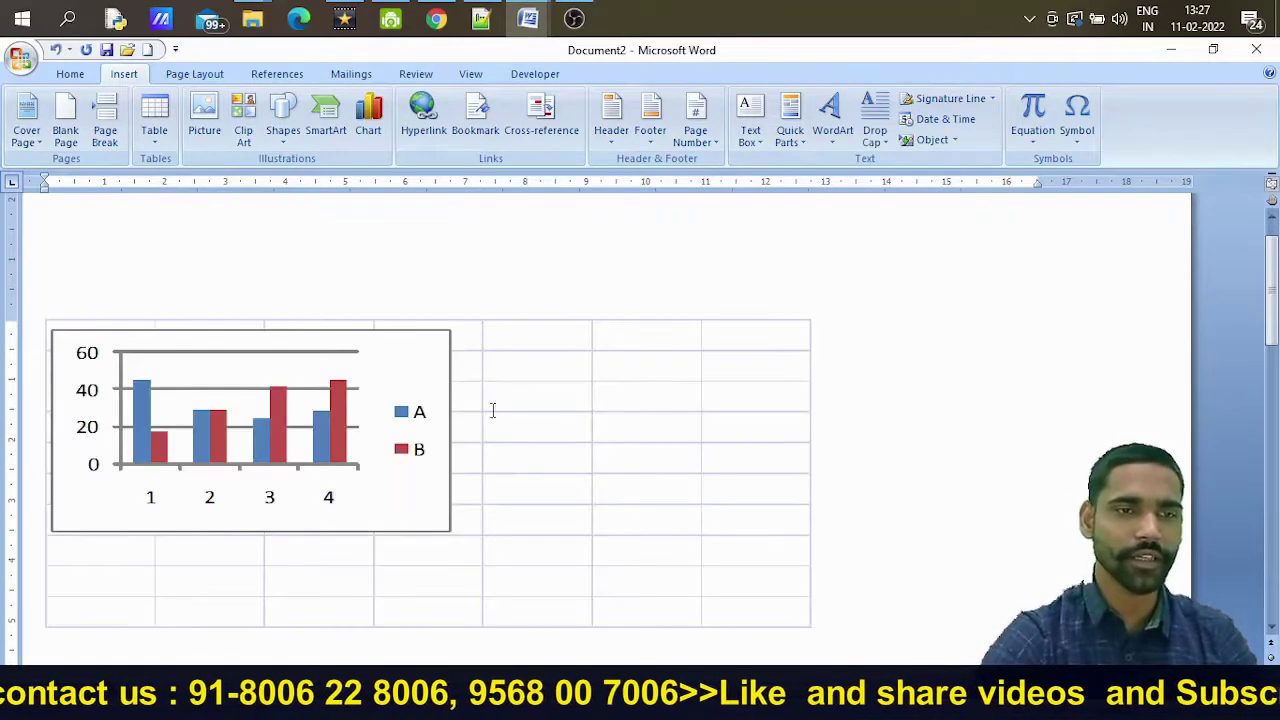
Inspect the embedded worksheet chart, checking its data on Sheet1 before returning to Sheet2.
{"action": "scroll", "coordinate": [460, 408], "scroll_direction": "down", "scroll_amount": 3}
{"action": "scroll", "coordinate": [462, 411], "scroll_direction": "up", "scroll_amount": 2}
{"action": "scroll", "coordinate": [462, 411], "scroll_direction": "down", "scroll_amount": 1}
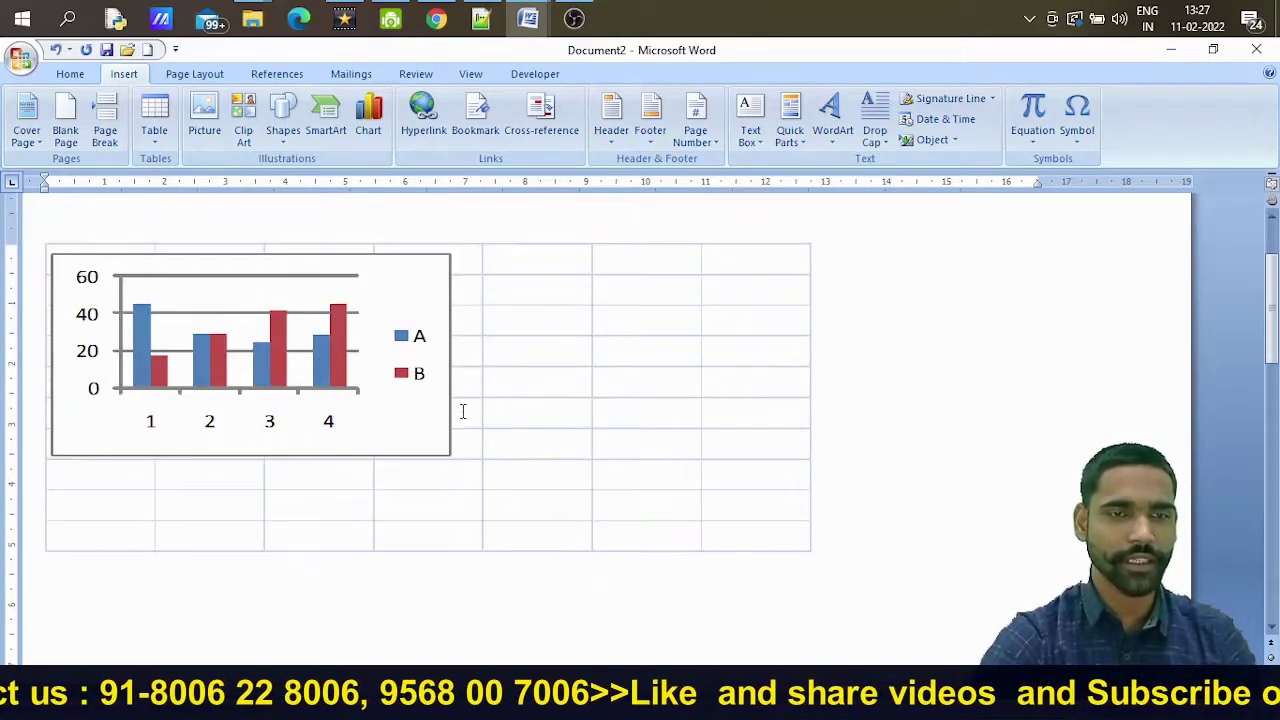
{"action": "scroll", "coordinate": [462, 411], "scroll_direction": "down", "scroll_amount": 1}
{"action": "scroll", "coordinate": [462, 411], "scroll_direction": "up", "scroll_amount": 2}
{"action": "scroll", "coordinate": [463, 412], "scroll_direction": "down", "scroll_amount": 3}
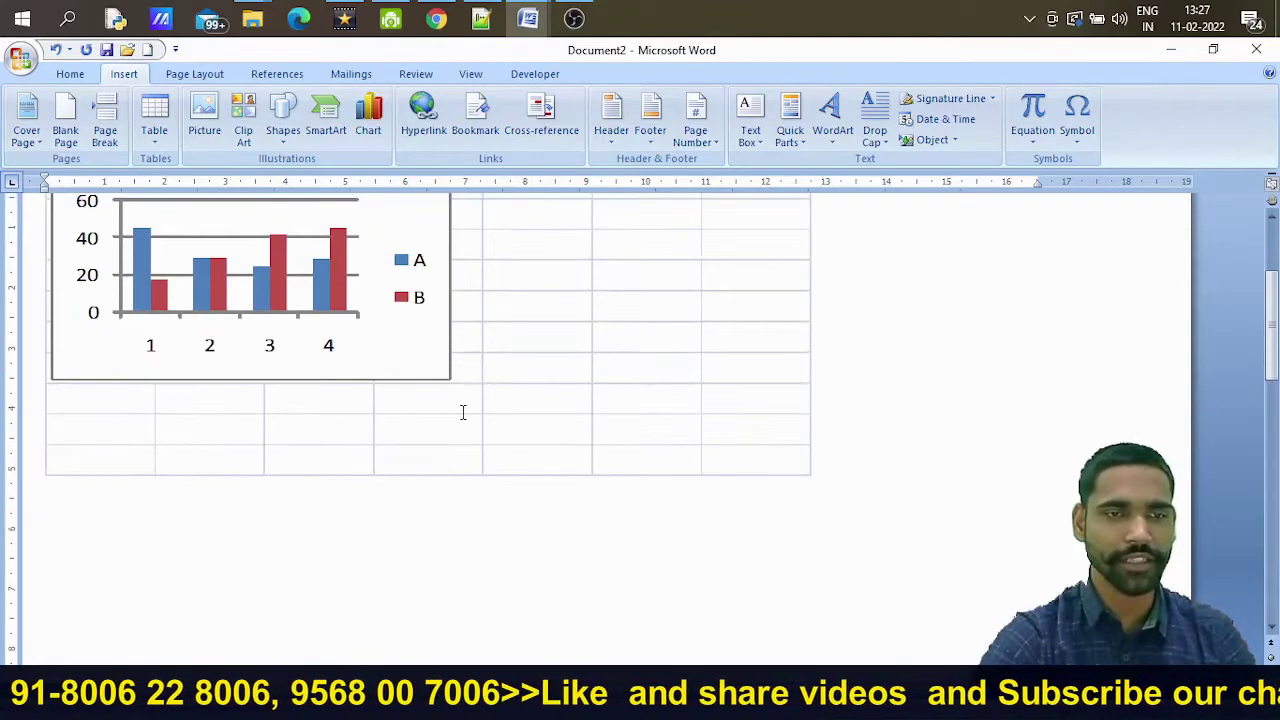
{"action": "scroll", "coordinate": [281, 358], "scroll_direction": "up", "scroll_amount": 3}
{"action": "scroll", "coordinate": [470, 425], "scroll_direction": "down", "scroll_amount": 2}
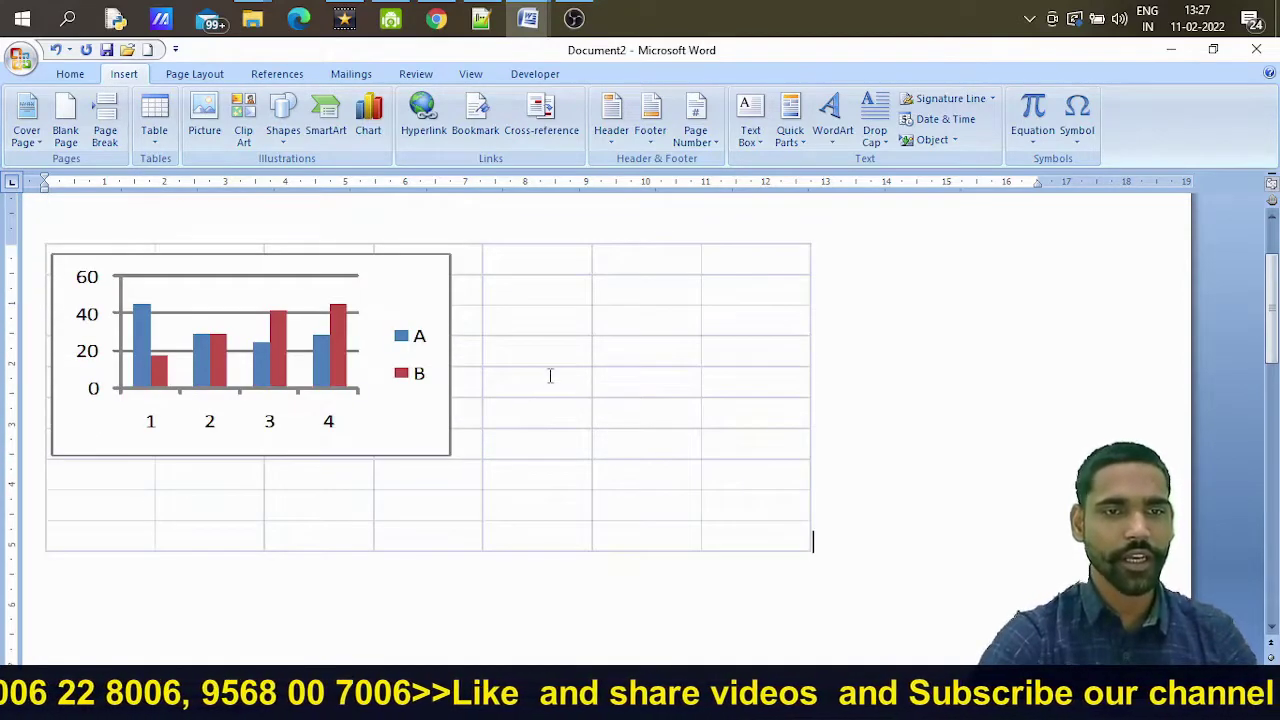
{"action": "left_click", "coordinate": [540, 390]}
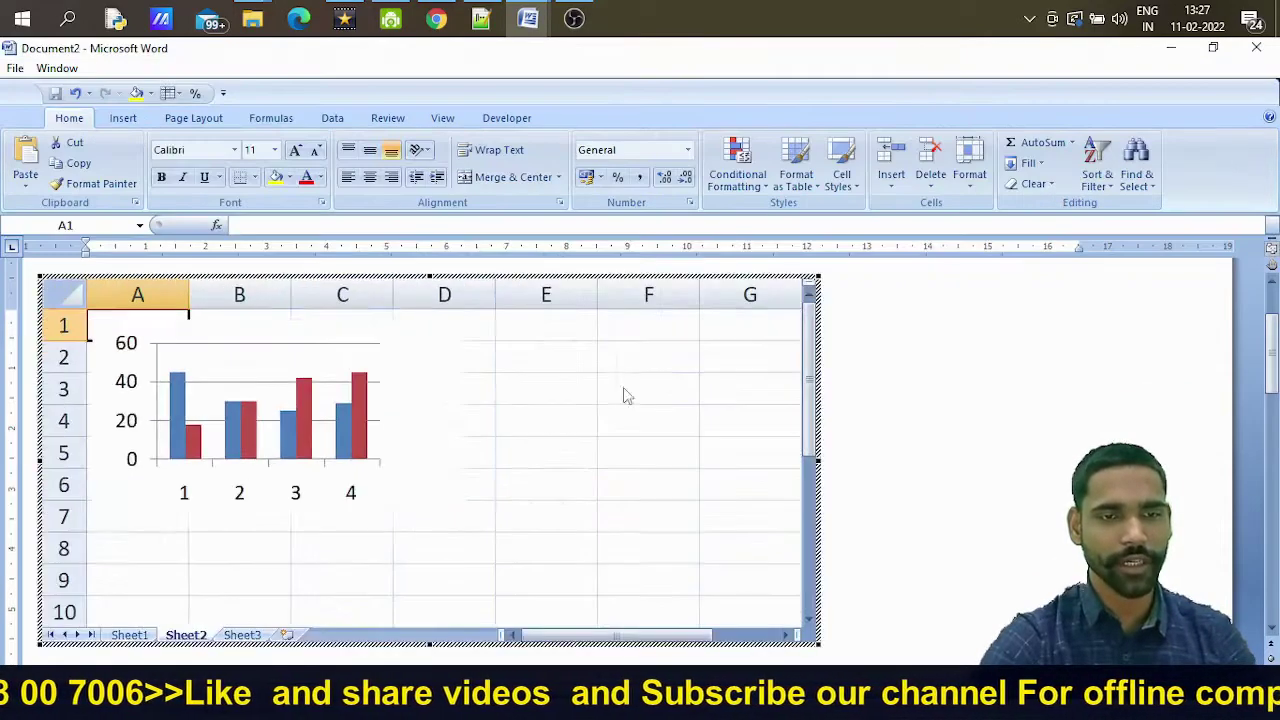
{"action": "scroll", "coordinate": [350, 450], "scroll_direction": "down", "scroll_amount": 2}
{"action": "scroll", "coordinate": [350, 450], "scroll_direction": "up", "scroll_amount": 2}
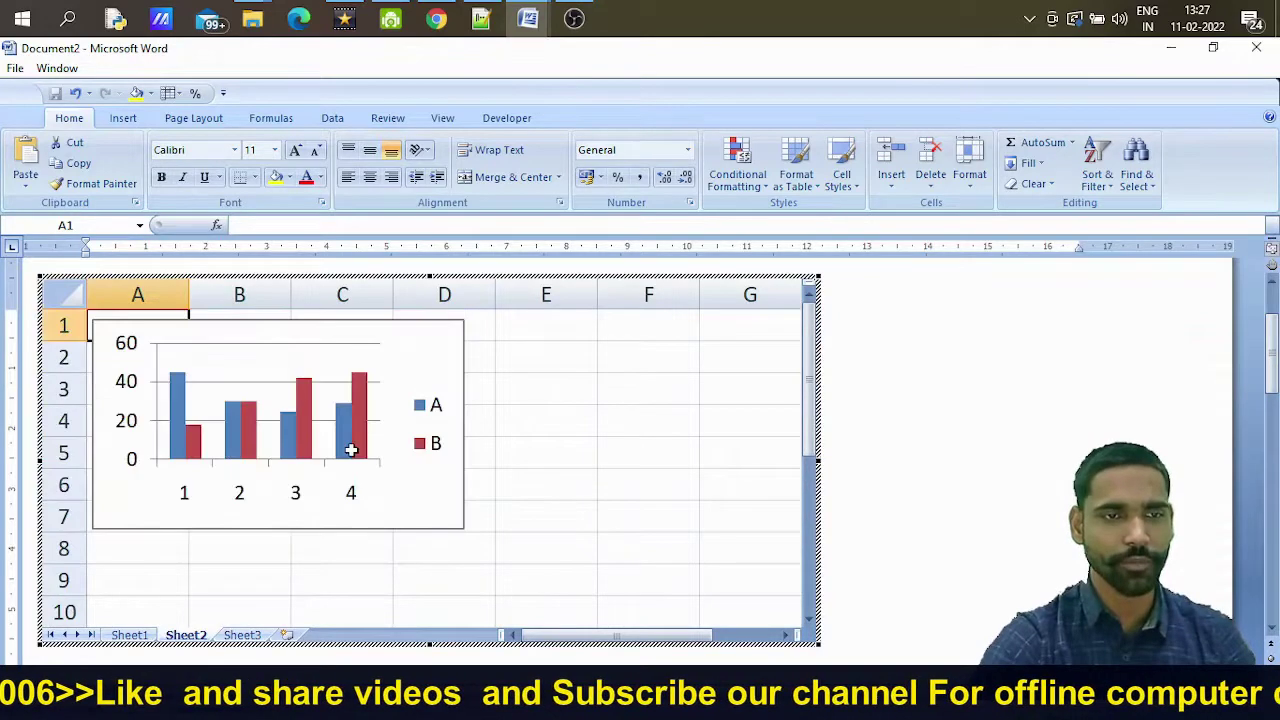
{"action": "left_click", "coordinate": [448, 370]}
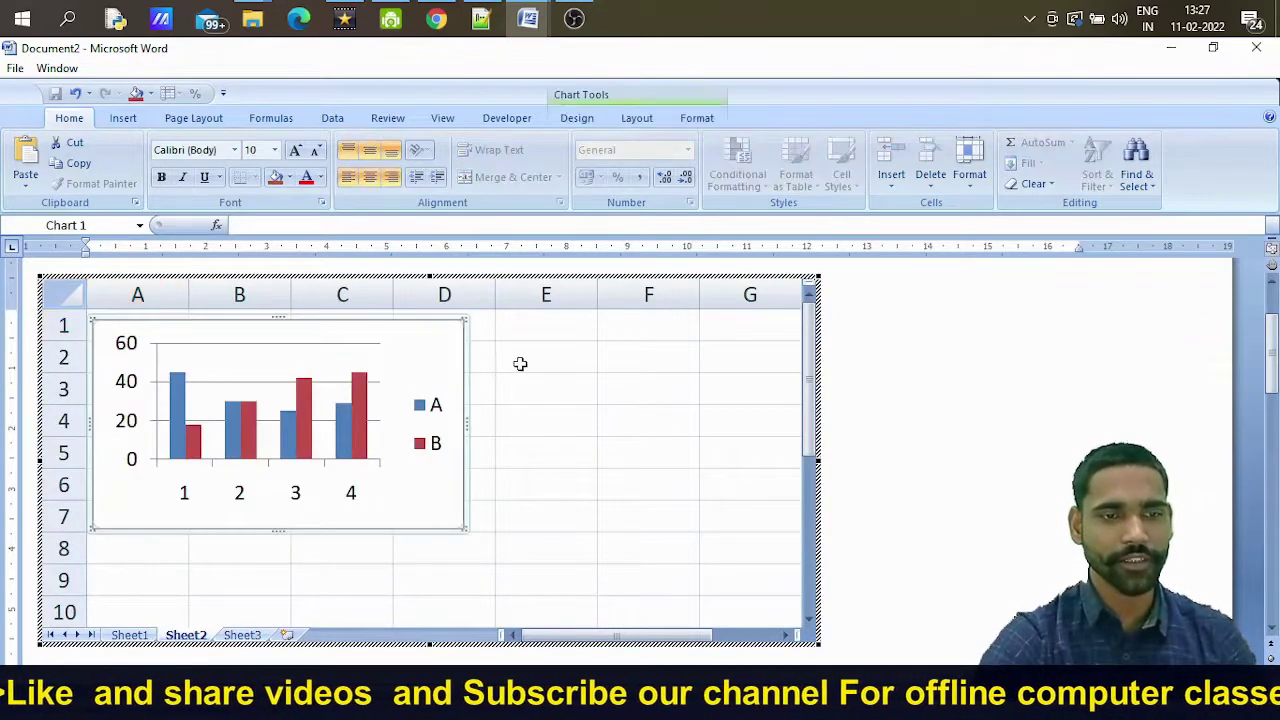
{"action": "left_click", "coordinate": [145, 637]}
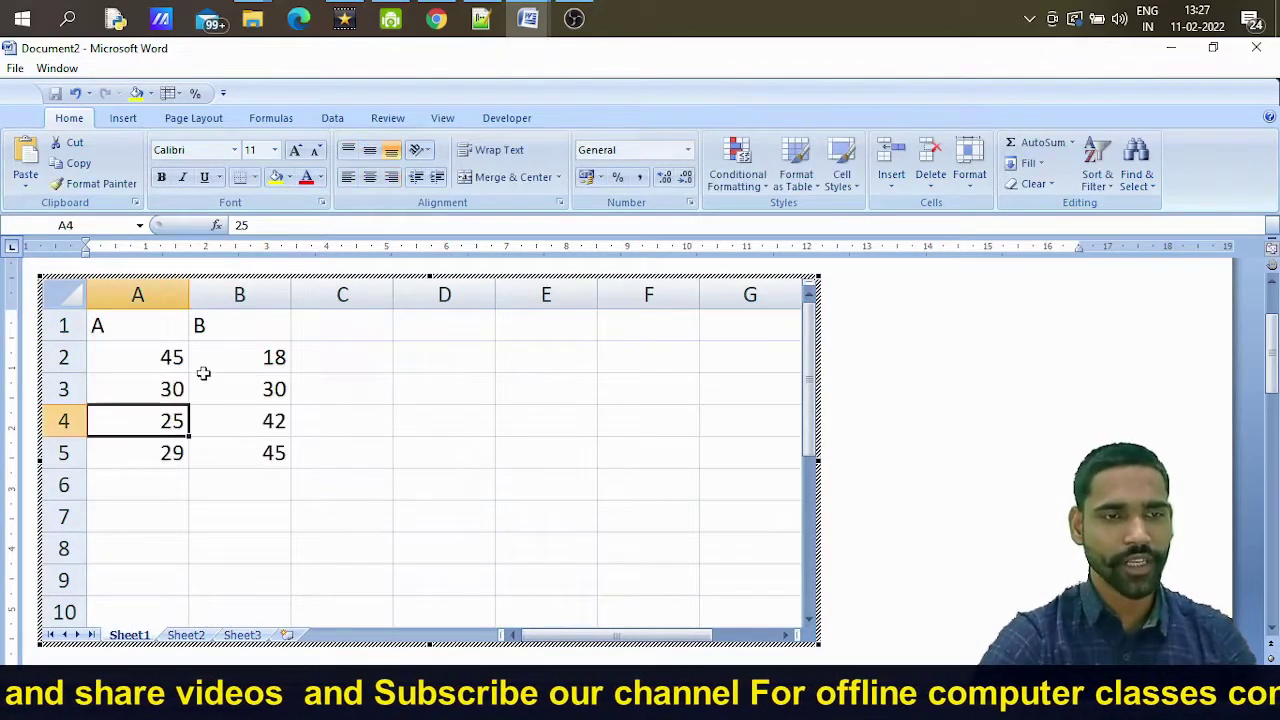
{"action": "left_click", "coordinate": [198, 638]}
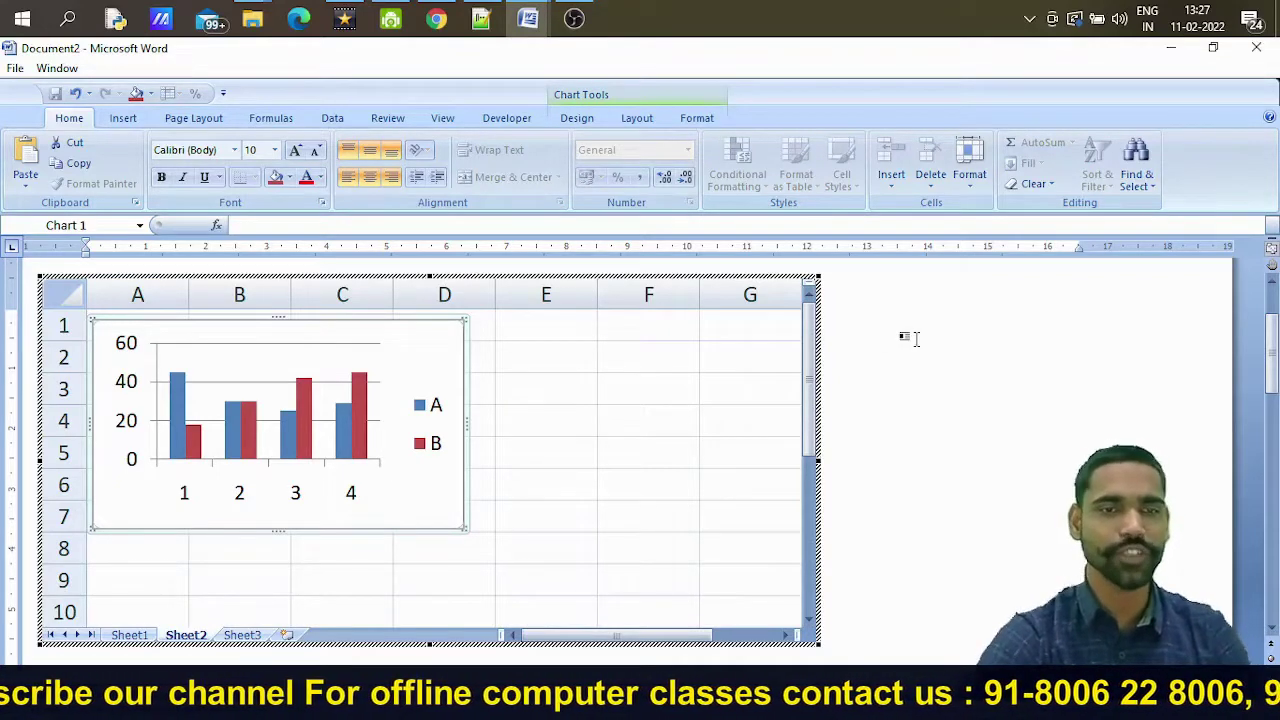
{"action": "left_click", "coordinate": [915, 339]}
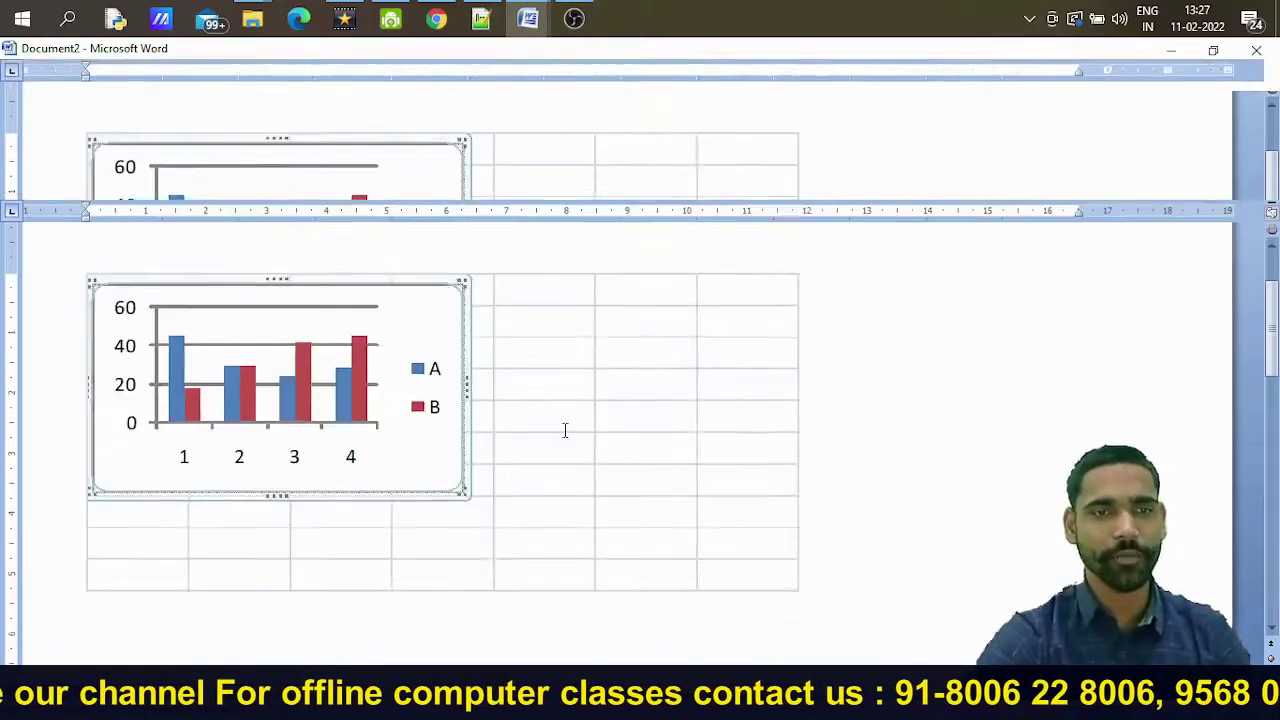
Delete the embedded chart and worksheet object from the page.
{"action": "scroll", "coordinate": [496, 370], "scroll_direction": "up", "scroll_amount": 2}
{"action": "scroll", "coordinate": [496, 370], "scroll_direction": "down", "scroll_amount": 1}
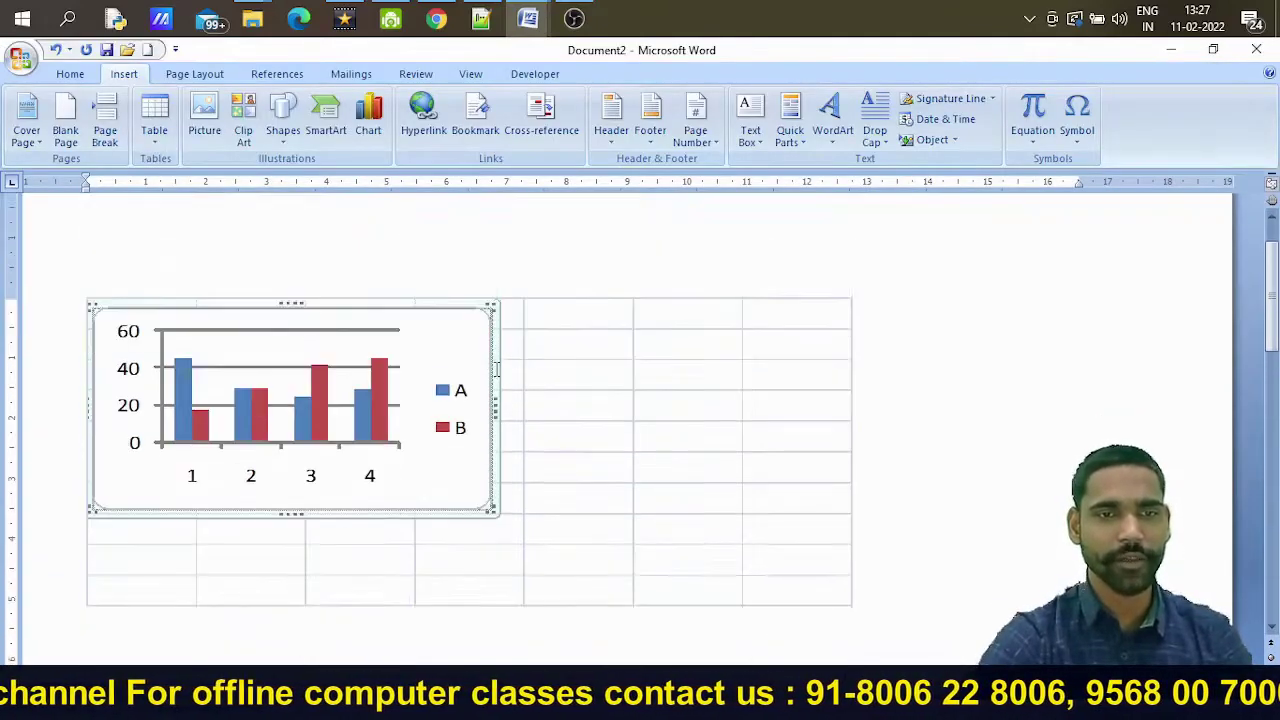
{"action": "scroll", "coordinate": [496, 370], "scroll_direction": "down", "scroll_amount": 1}
{"action": "scroll", "coordinate": [496, 370], "scroll_direction": "up", "scroll_amount": 3}
{"action": "scroll", "coordinate": [496, 370], "scroll_direction": "down", "scroll_amount": 3}
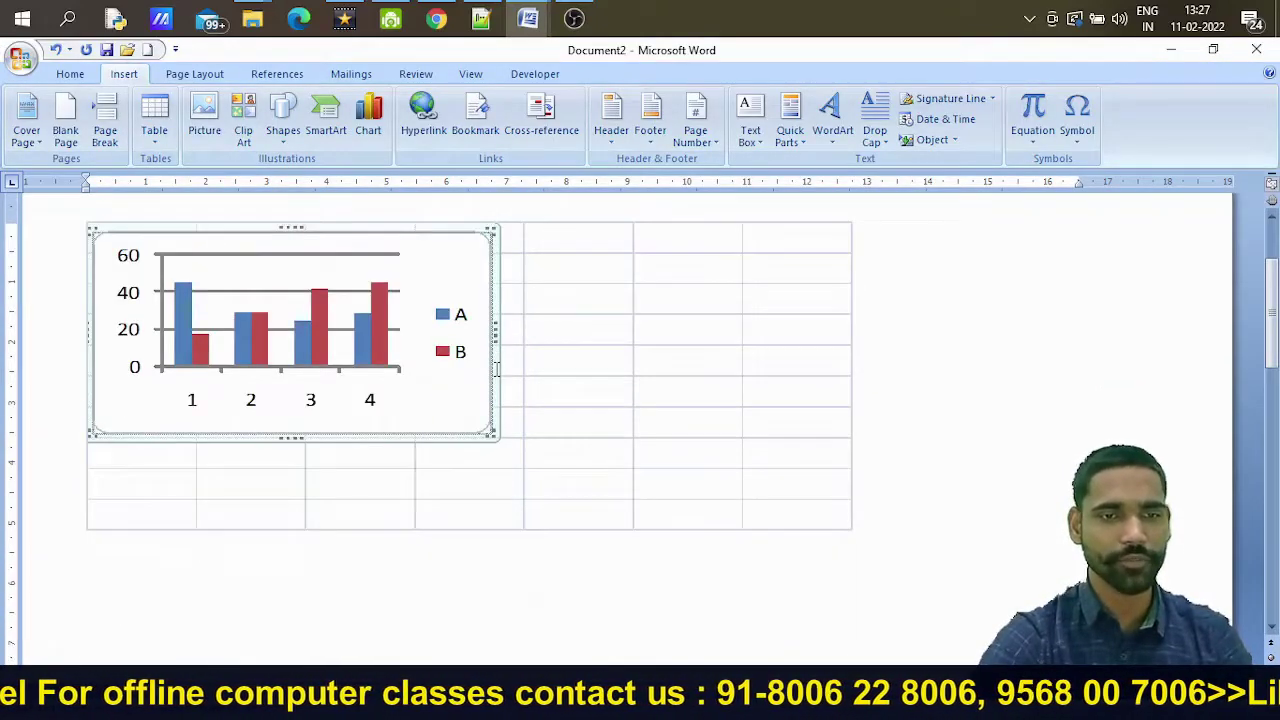
{"action": "scroll", "coordinate": [496, 370], "scroll_direction": "down", "scroll_amount": 1}
{"action": "scroll", "coordinate": [496, 370], "scroll_direction": "up", "scroll_amount": 2}
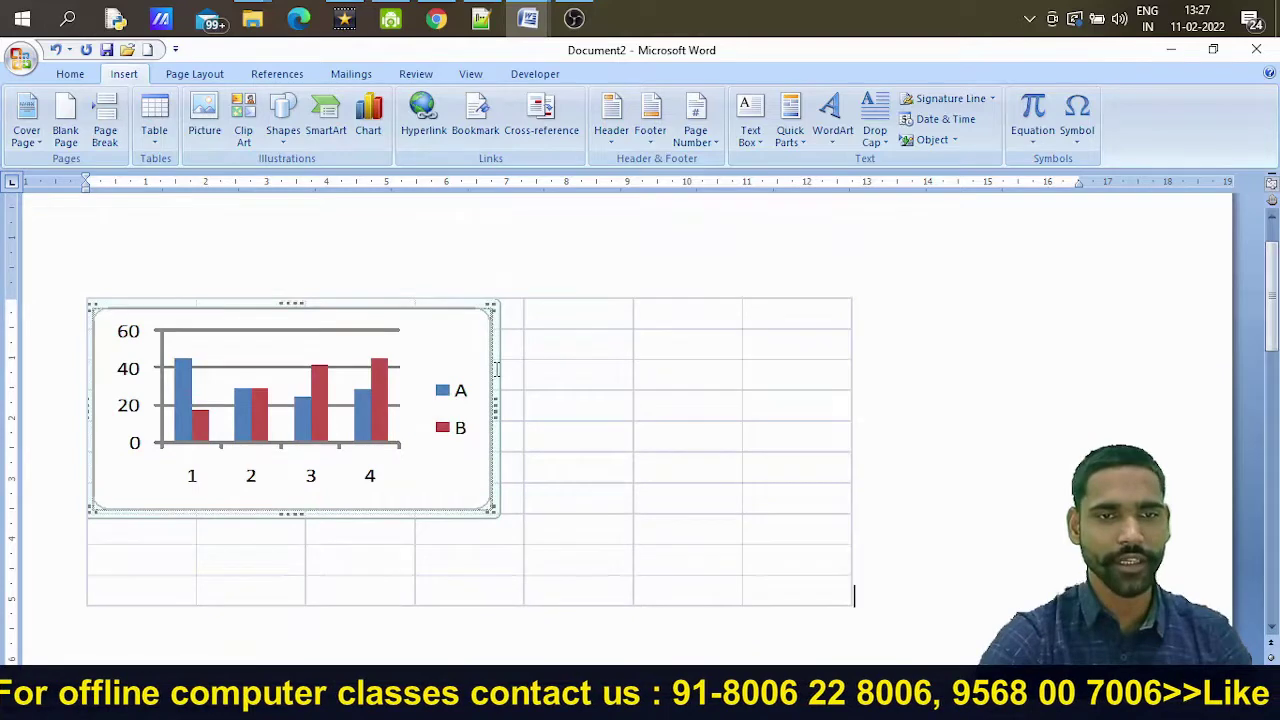
{"action": "right_click", "coordinate": [657, 340]}
{"action": "mouse_move", "coordinate": [732, 414]}
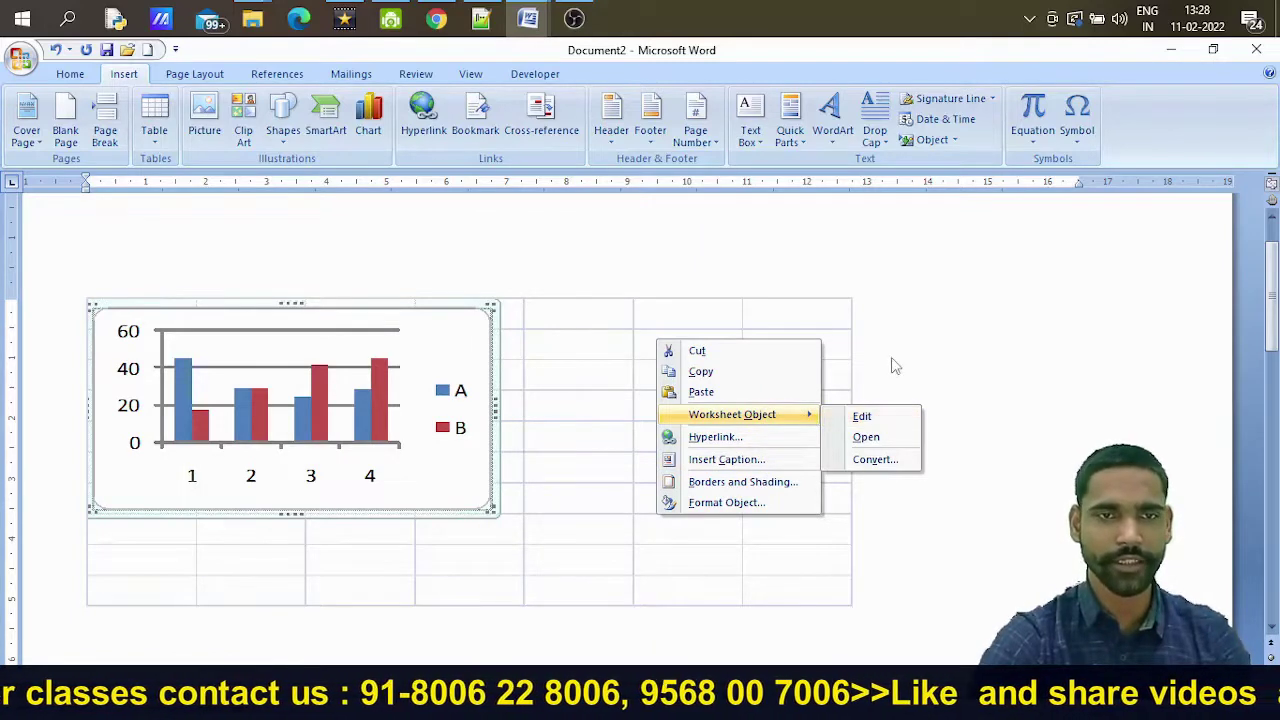
{"action": "left_click", "coordinate": [918, 336]}
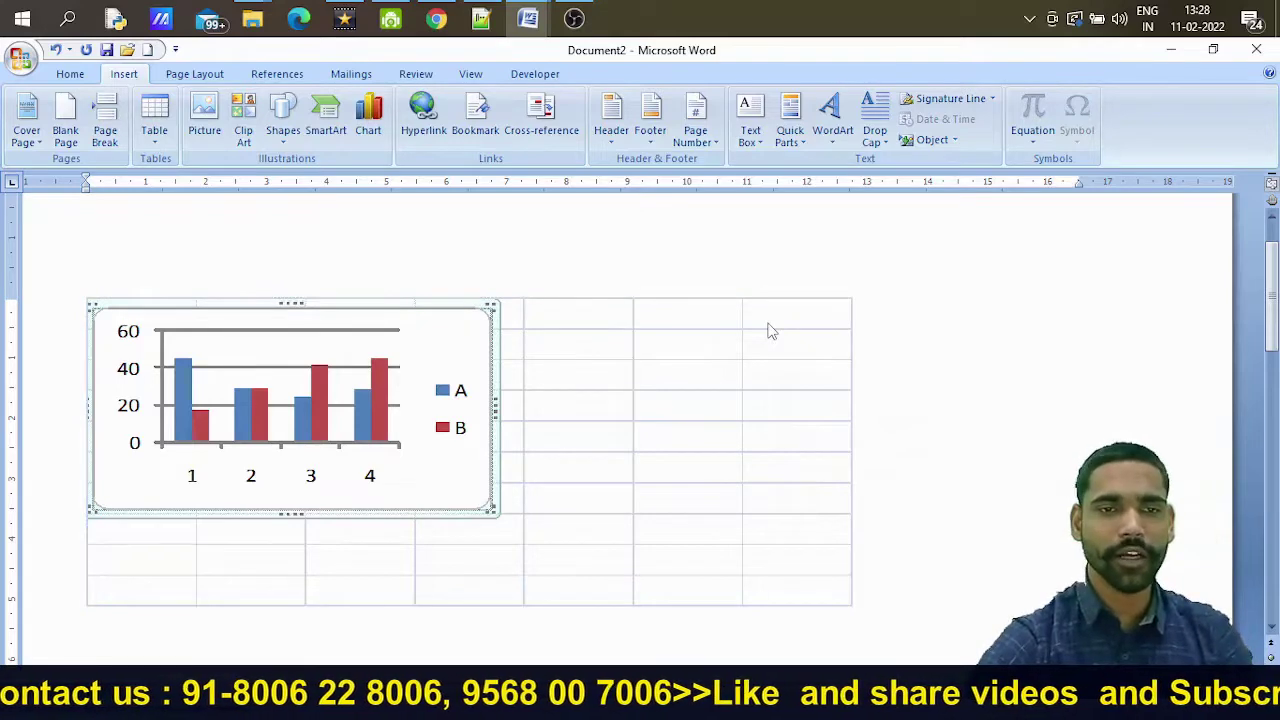
{"action": "key", "text": "Delete"}
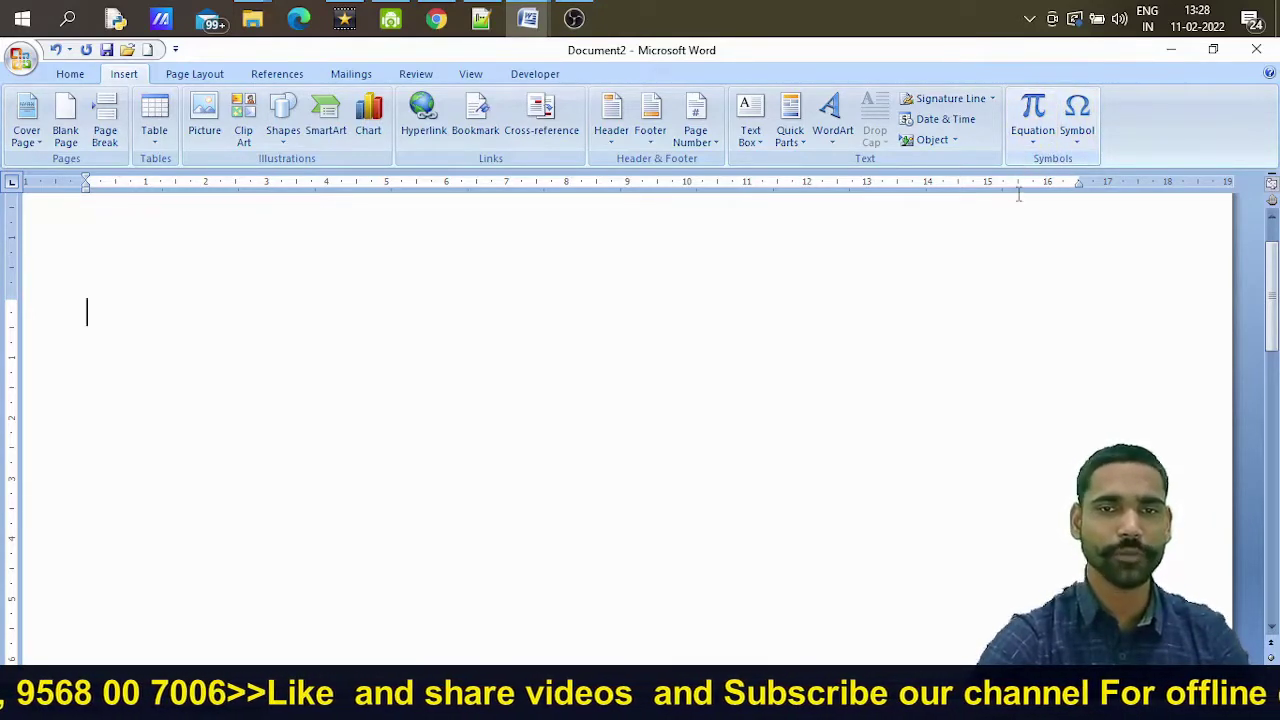
Insert the built-in Trig Identity 1 equation (sin α ± sin β) with an empty line below.
{"action": "left_click", "coordinate": [1031, 140]}
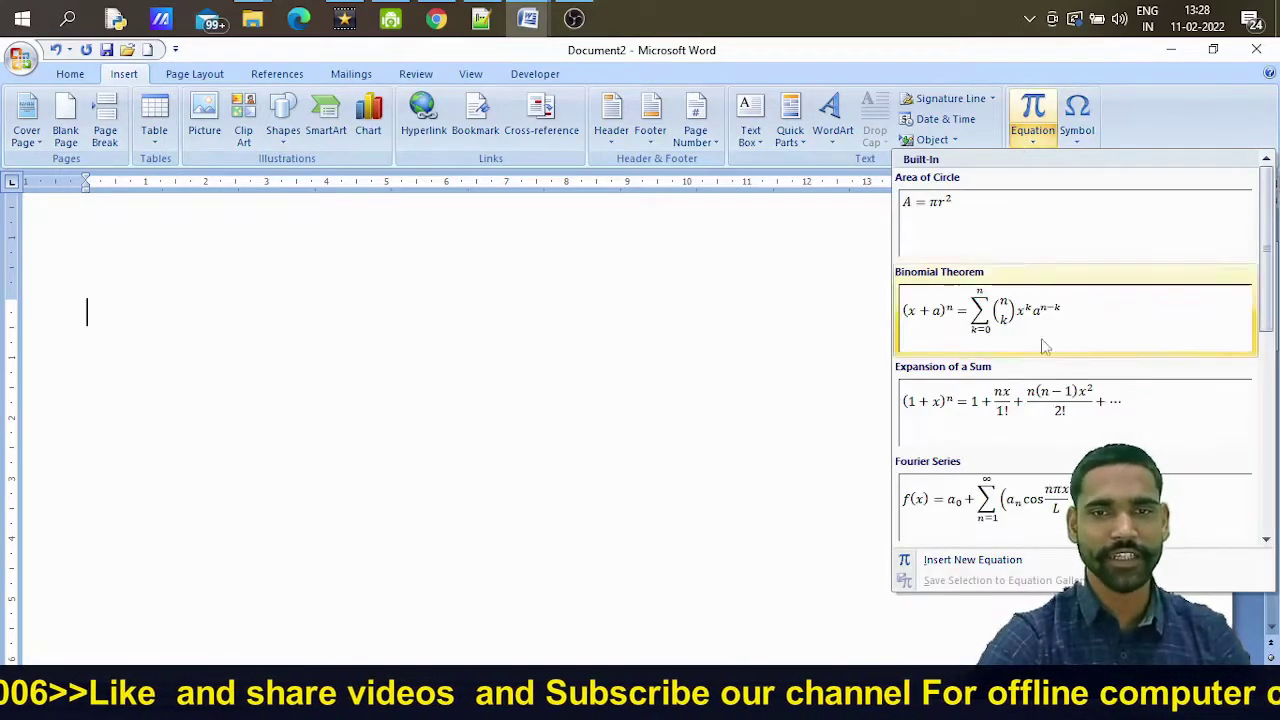
{"action": "scroll", "coordinate": [1043, 345], "scroll_direction": "down", "scroll_amount": 5}
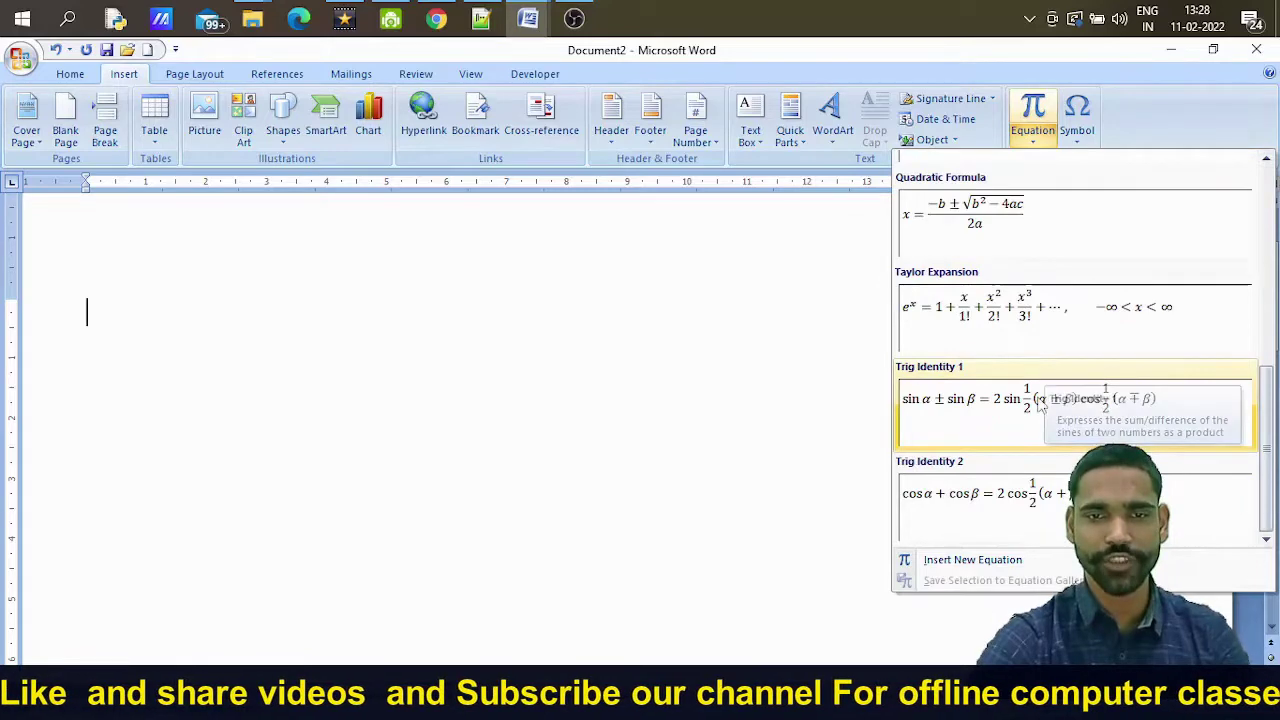
{"action": "left_click", "coordinate": [1035, 418]}
{"action": "left_click", "coordinate": [867, 346]}
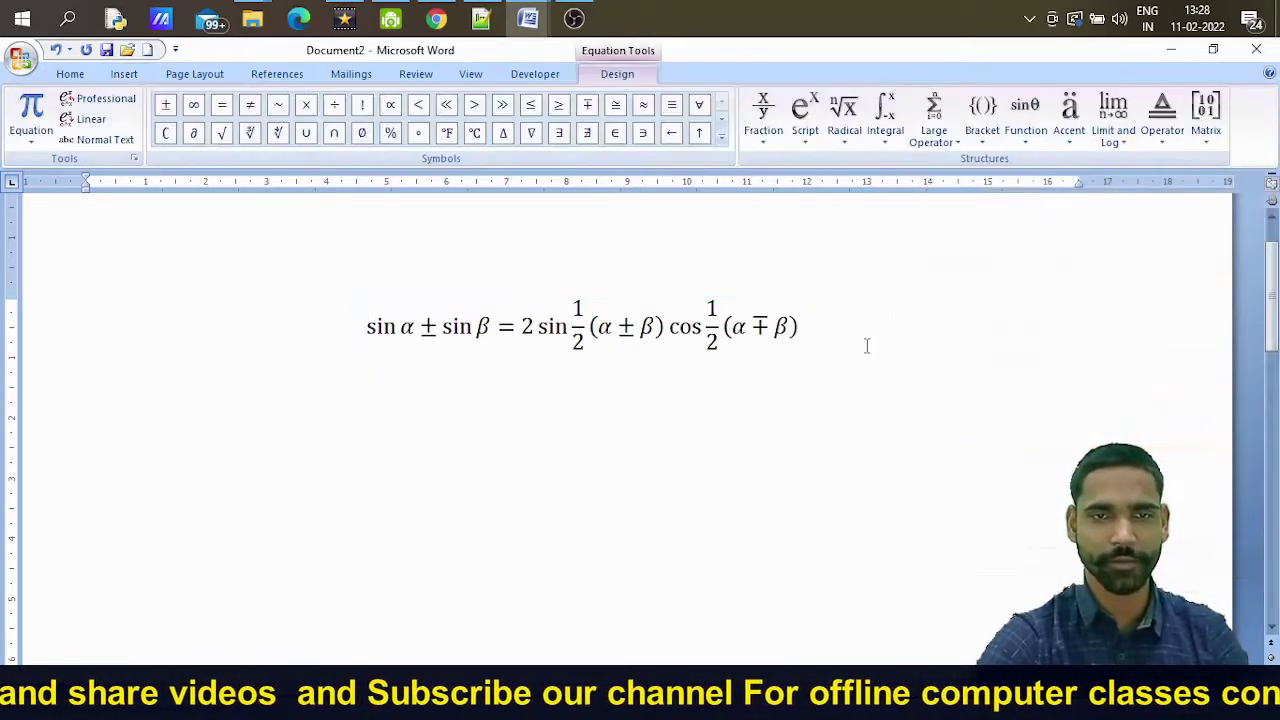
{"action": "key", "text": "Return"}
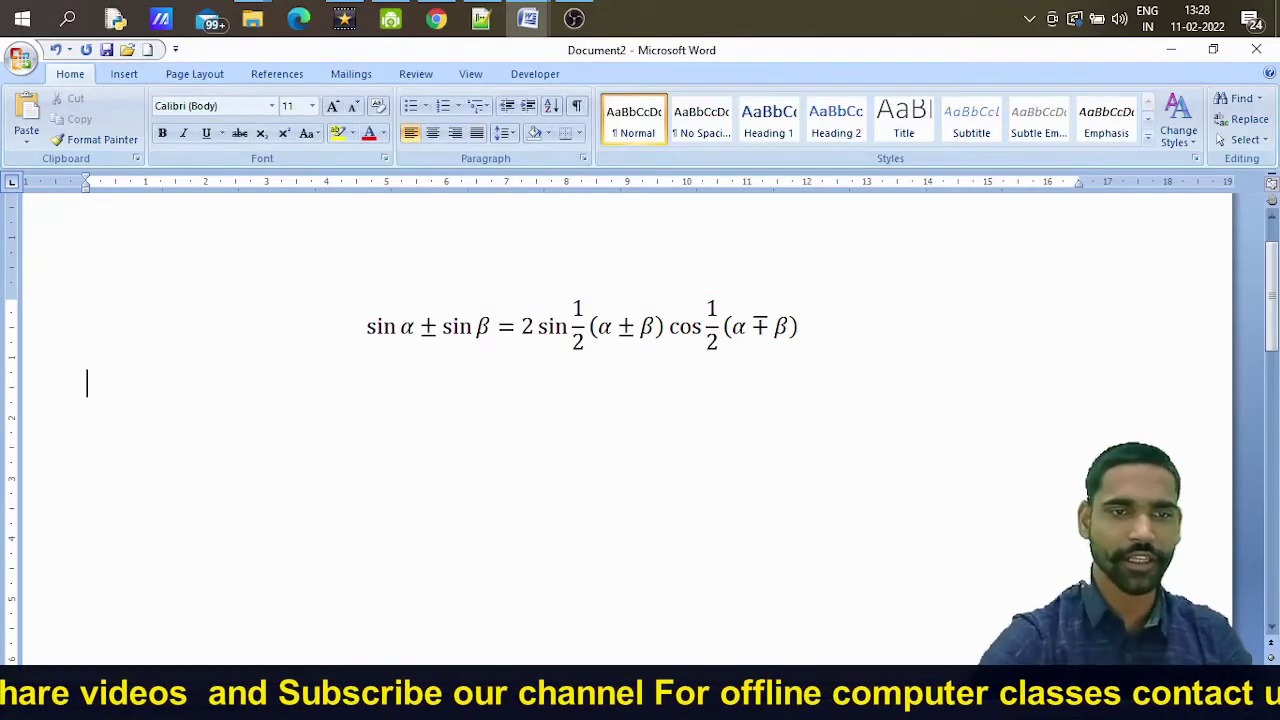
{"action": "left_click", "coordinate": [124, 74]}
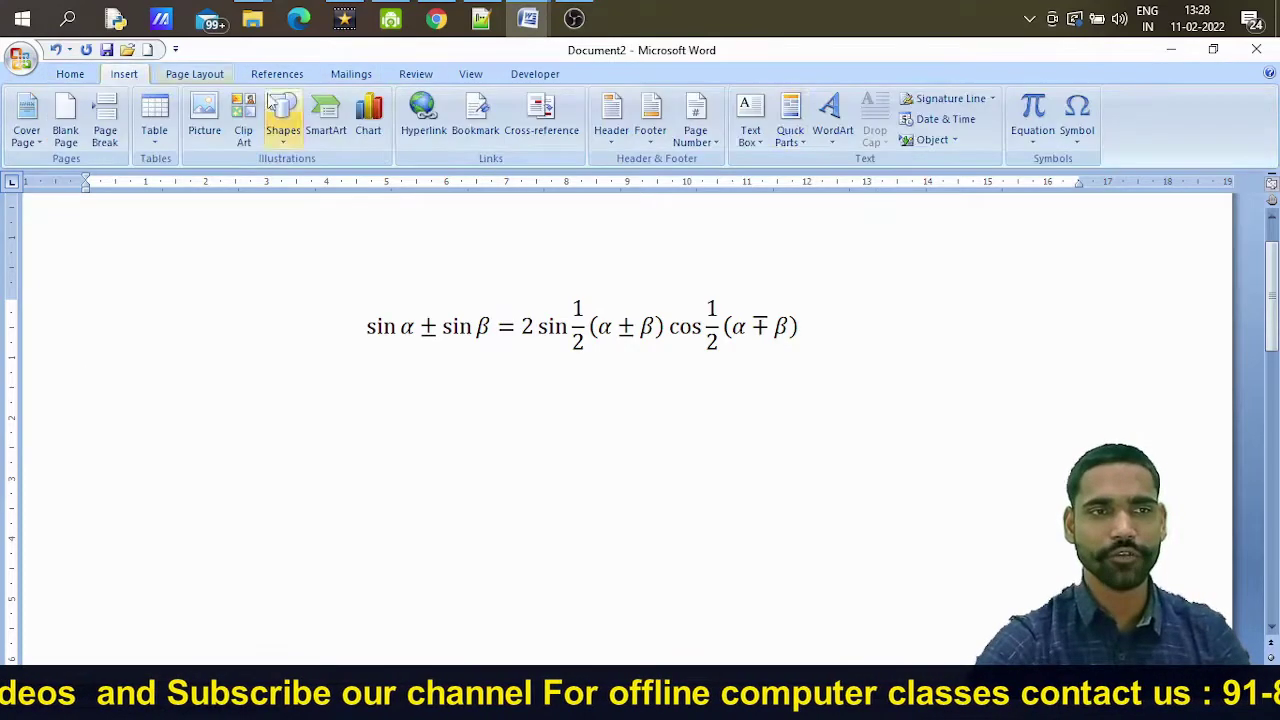
Start a new blank equation and enter the stacked fraction 1/3.
{"action": "left_click", "coordinate": [1032, 143]}
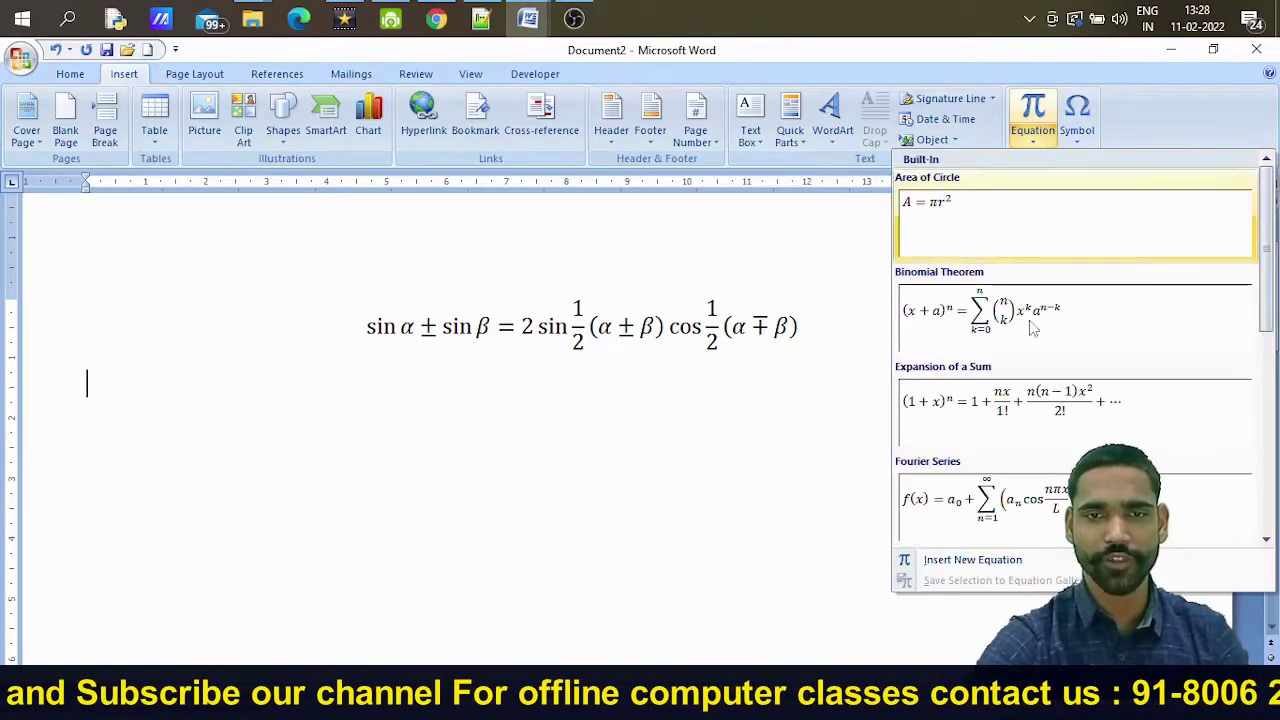
{"action": "left_click", "coordinate": [962, 566]}
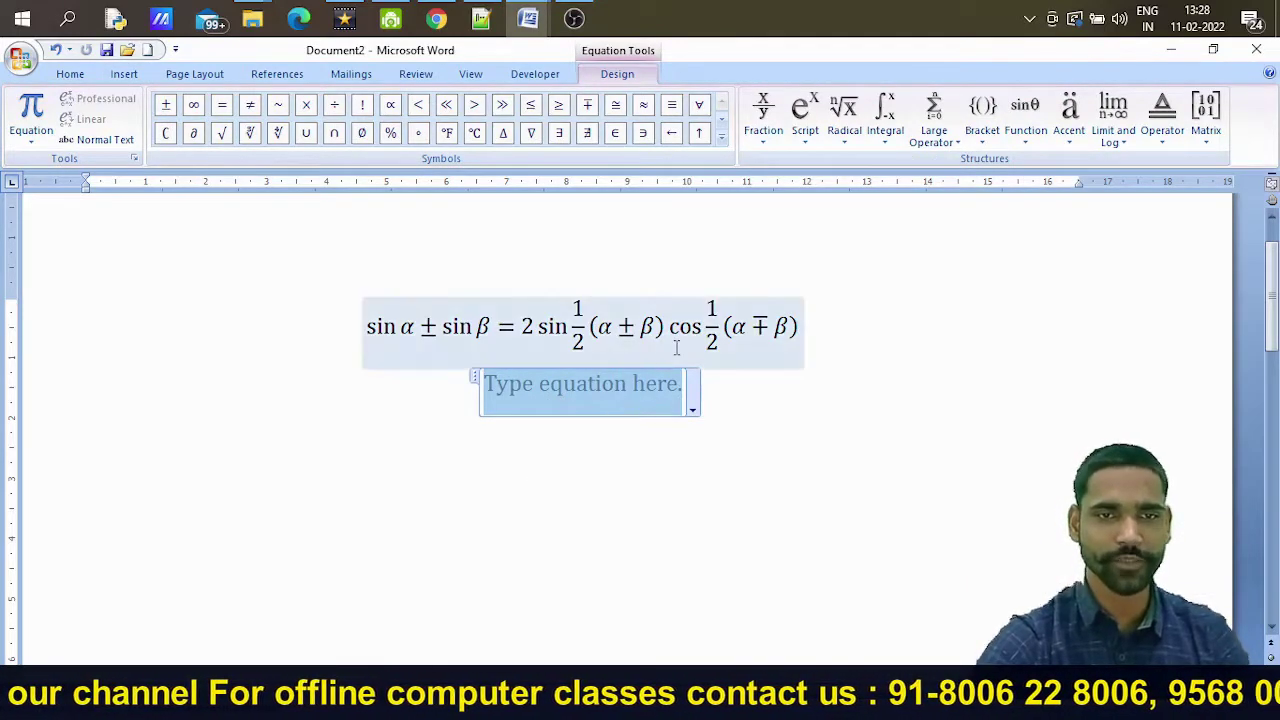
{"action": "left_click", "coordinate": [766, 140]}
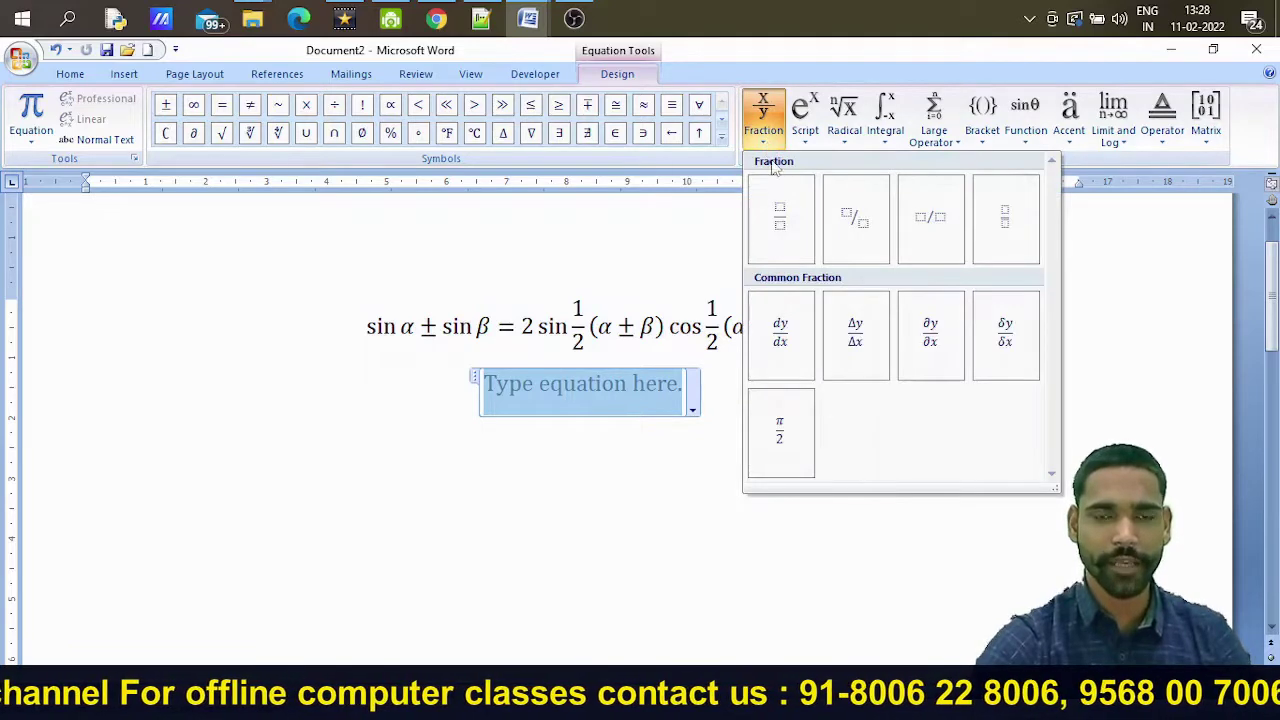
{"action": "left_click", "coordinate": [783, 229]}
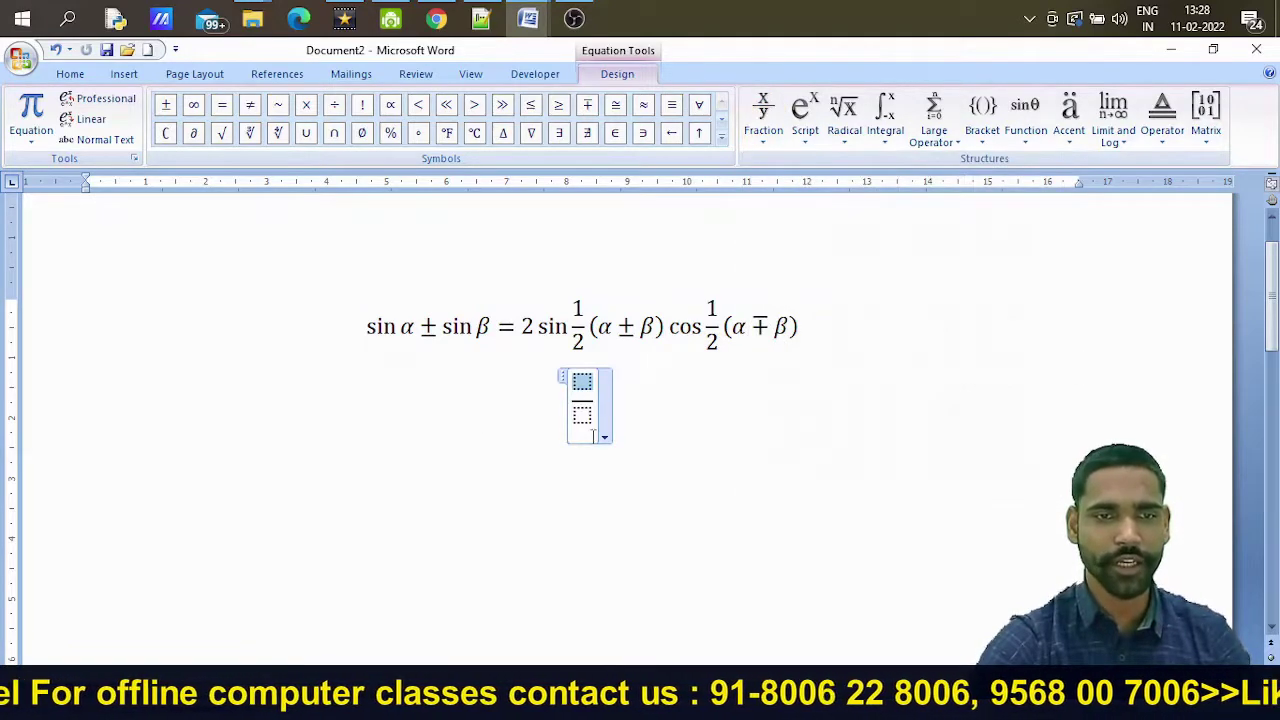
{"action": "type", "text": "1"}
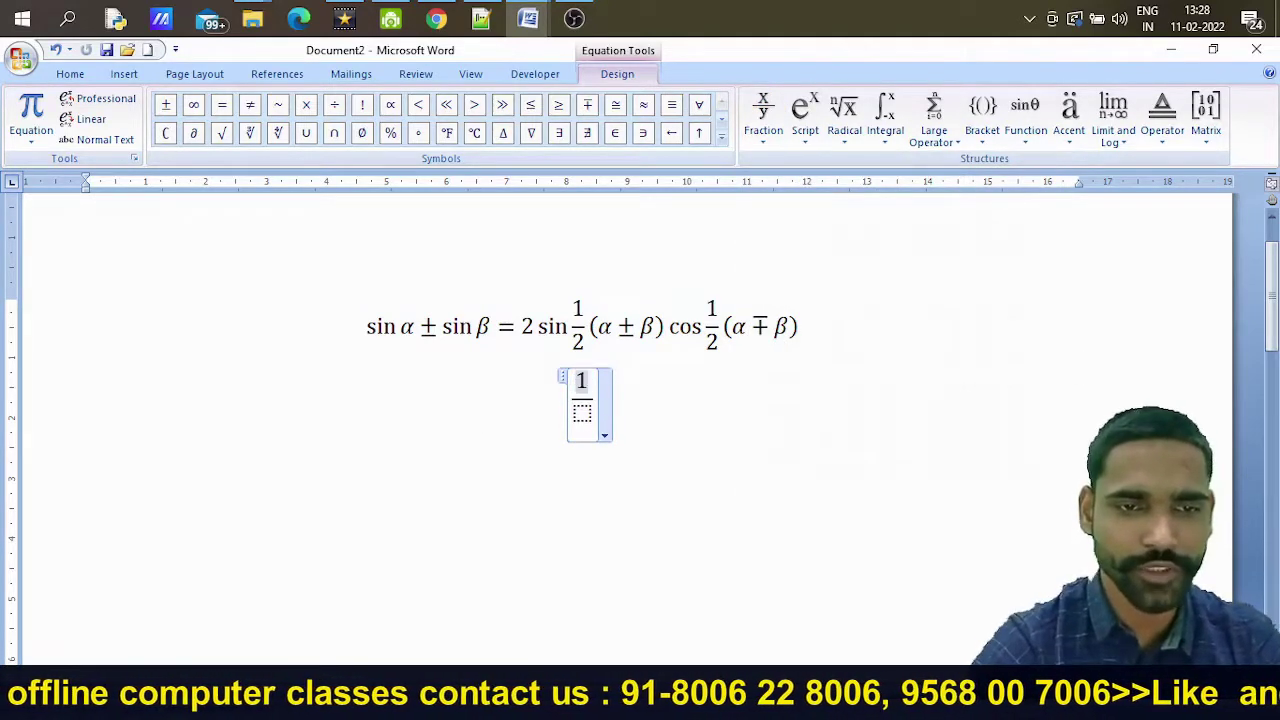
{"action": "left_click", "coordinate": [582, 415]}
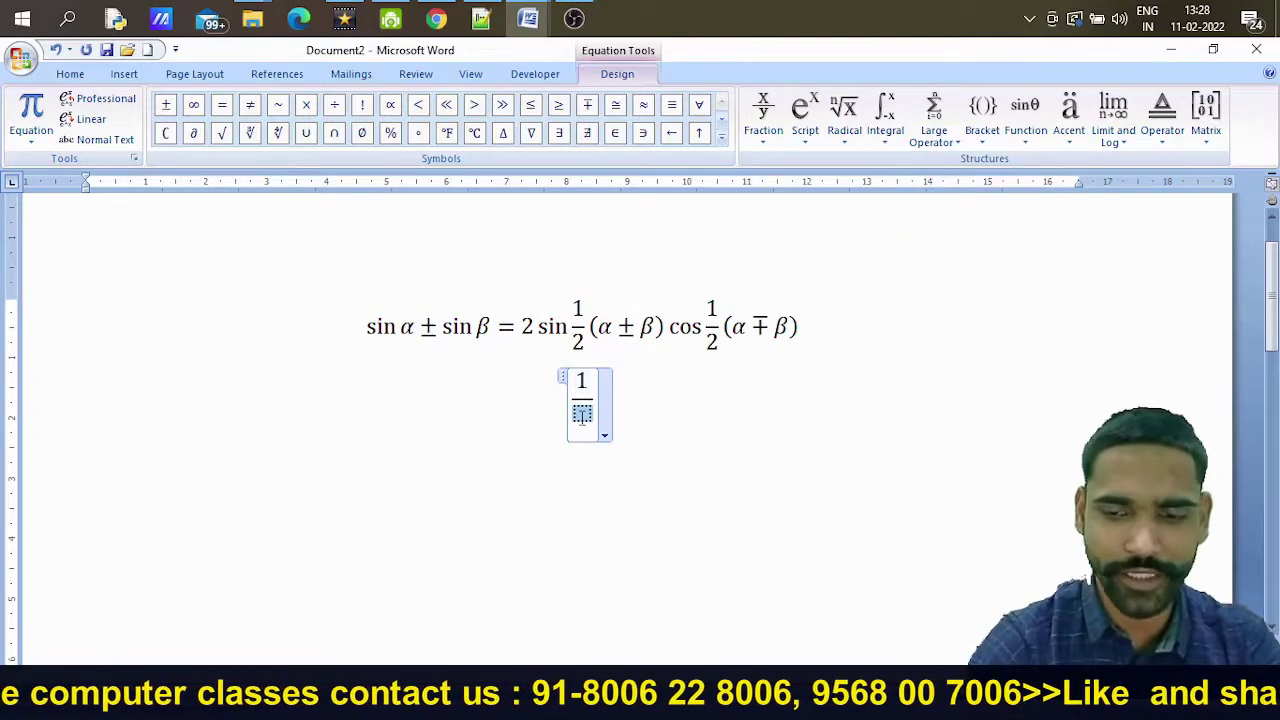
{"action": "type", "text": "3"}
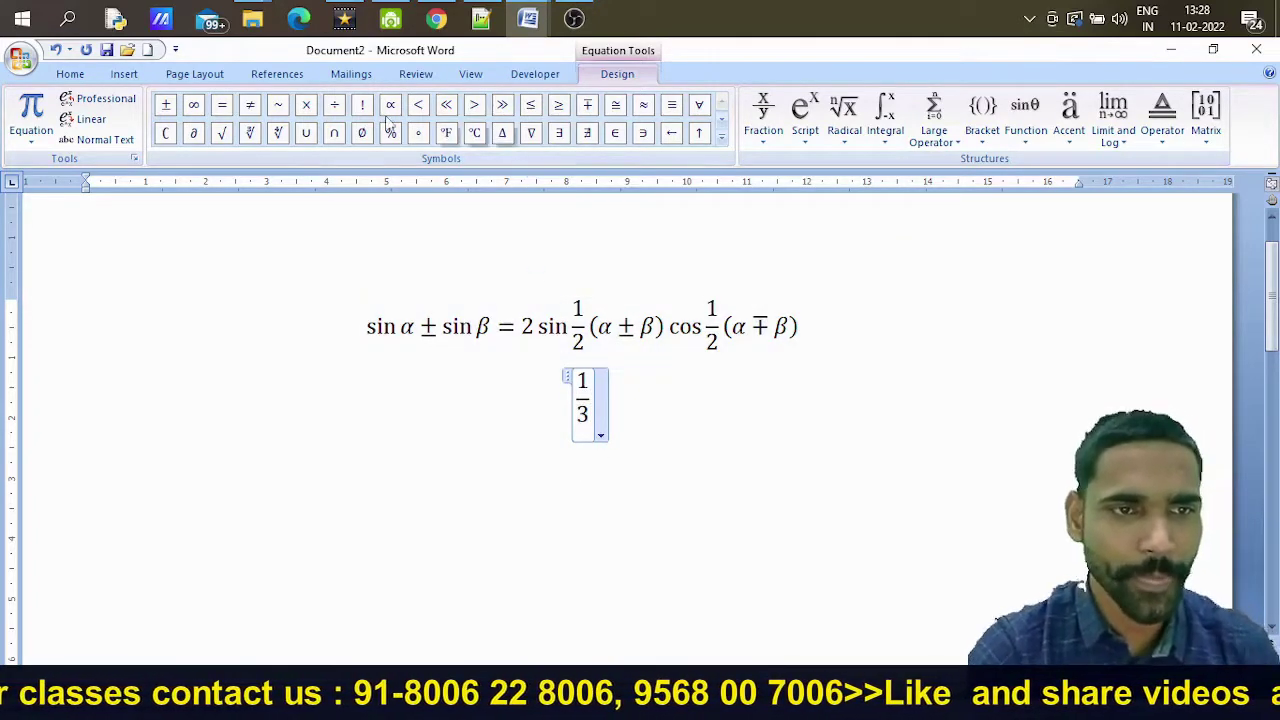
Add a ≠ sign followed by the fraction 2/3, then finish the equation.
{"action": "left_click", "coordinate": [250, 105]}
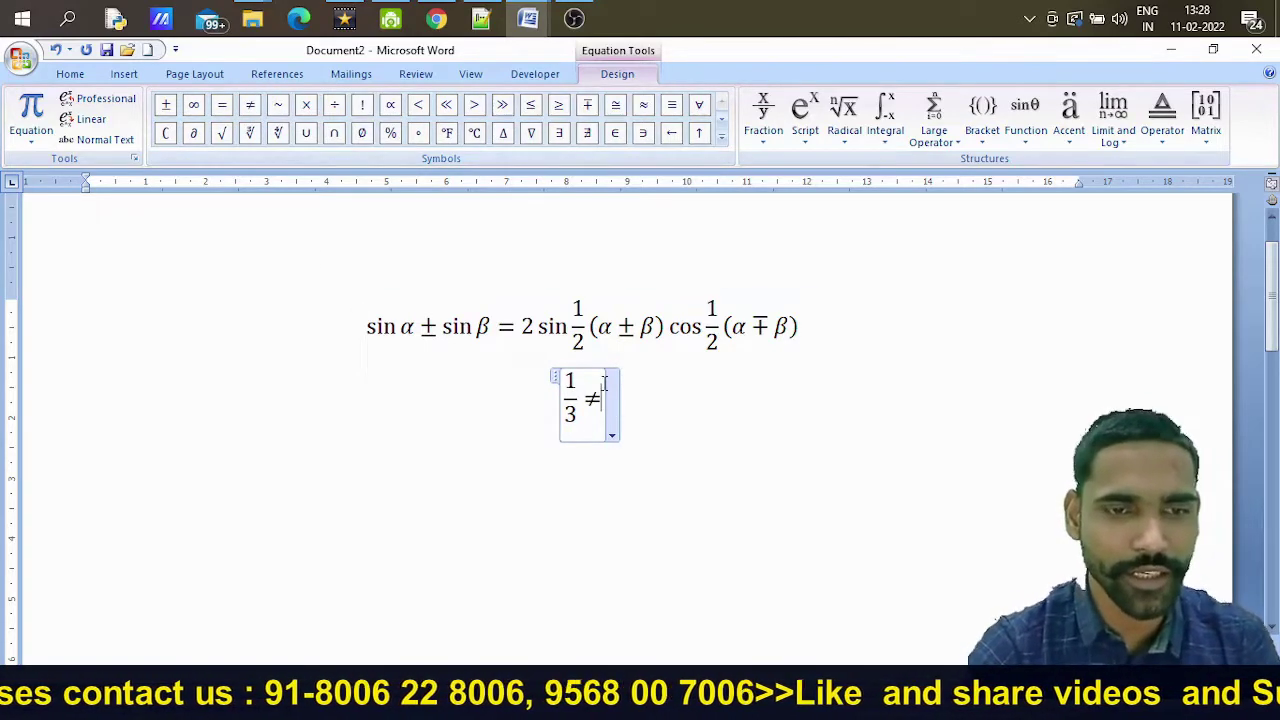
{"action": "left_click", "coordinate": [768, 148]}
{"action": "left_click", "coordinate": [771, 214]}
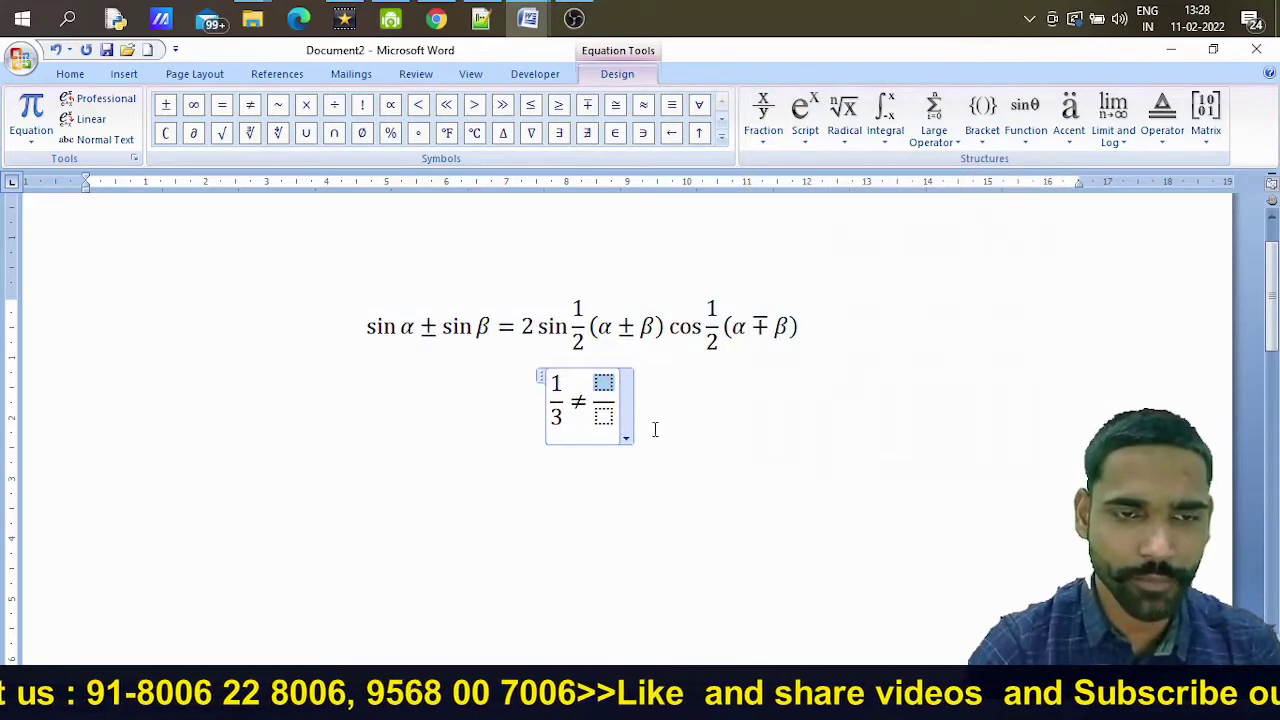
{"action": "type", "text": "2"}
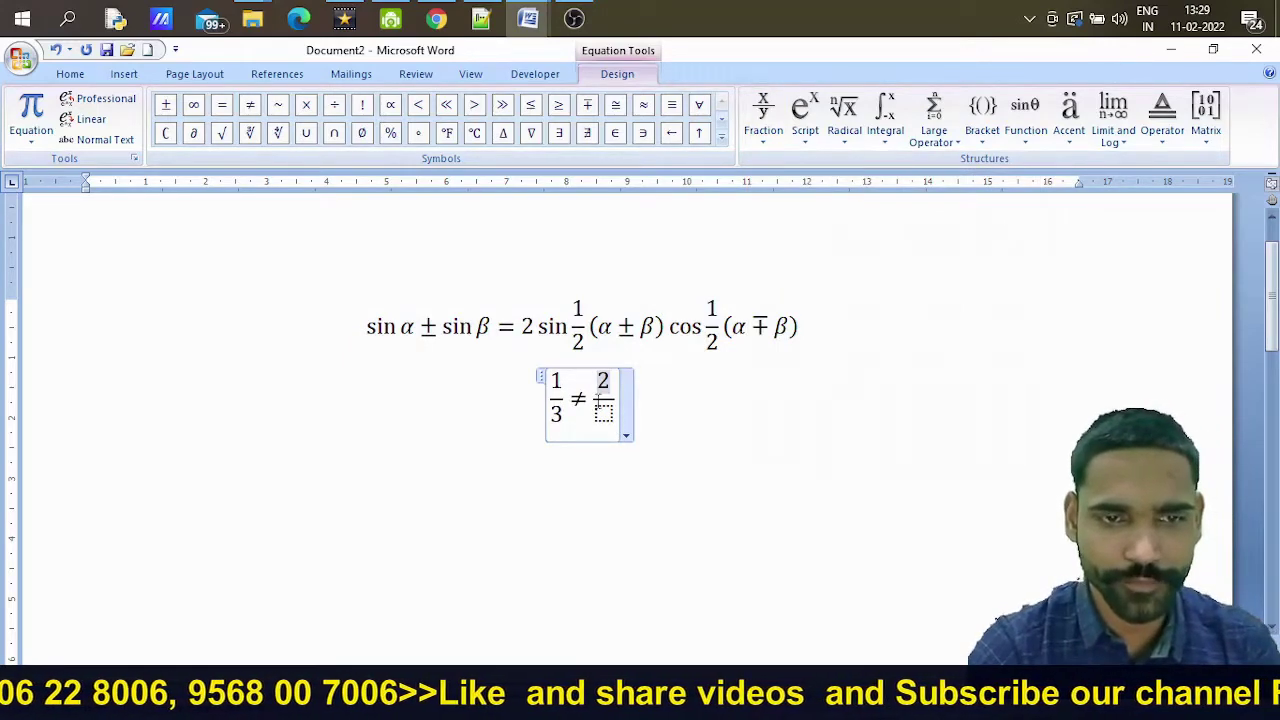
{"action": "key", "text": "Down"}
{"action": "type", "text": "3"}
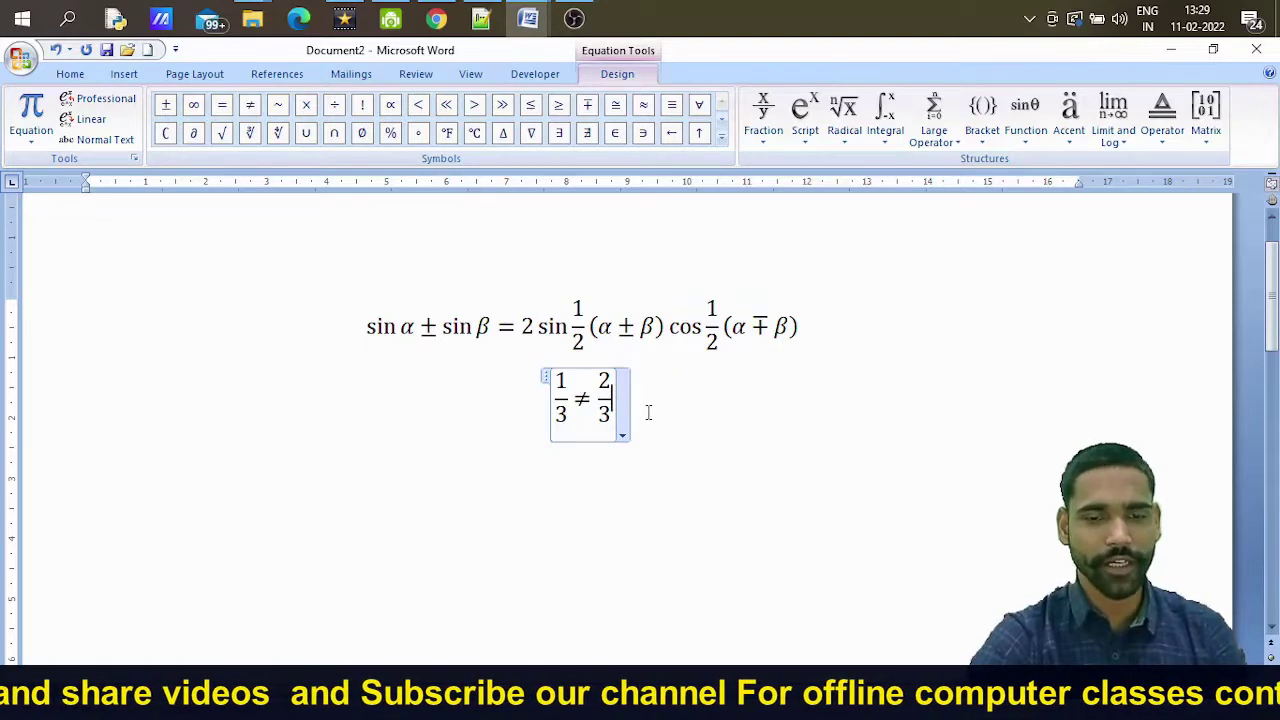
{"action": "left_click", "coordinate": [686, 436]}
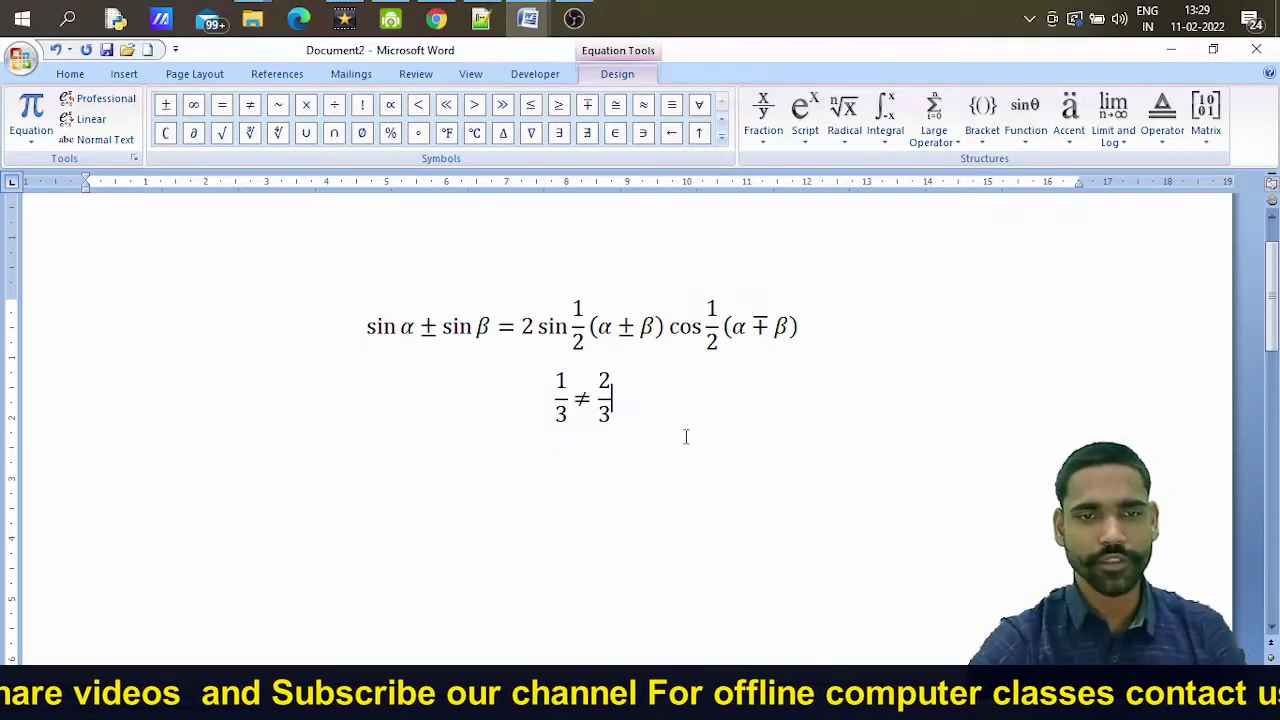
Create a new empty equation placeholder below the fraction inequality.
{"action": "left_click", "coordinate": [124, 74]}
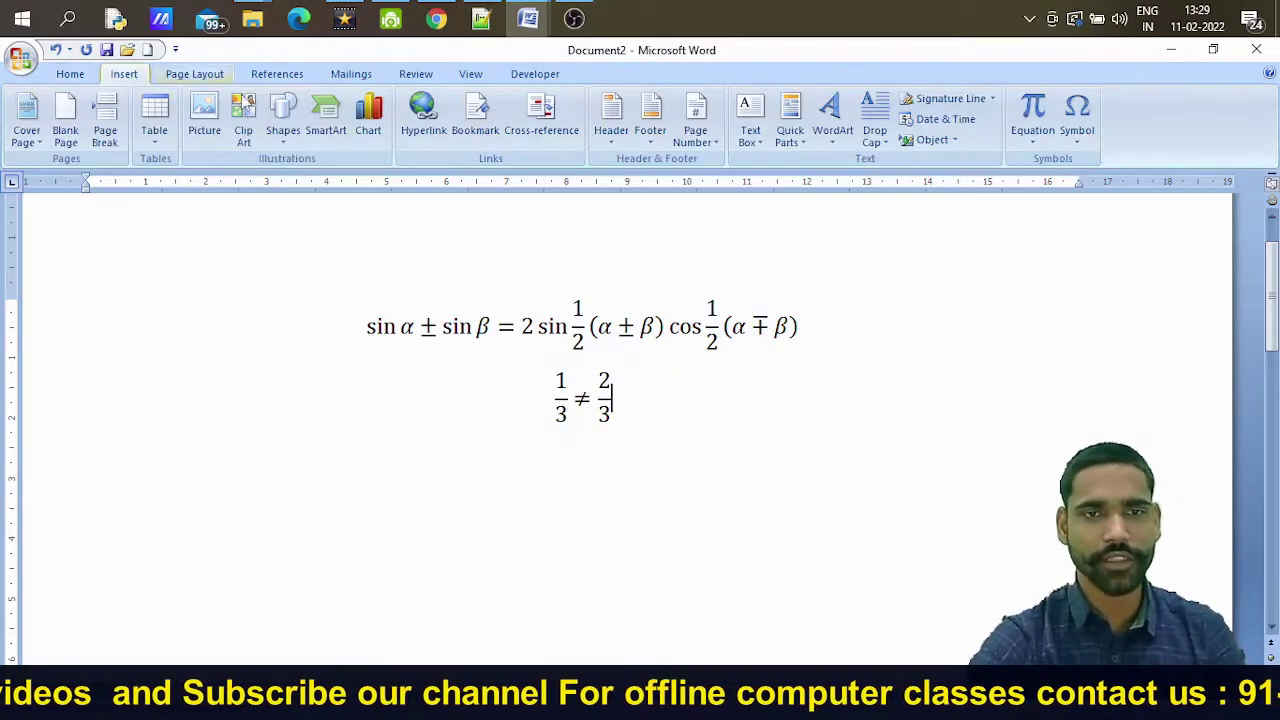
{"action": "left_click", "coordinate": [1033, 142]}
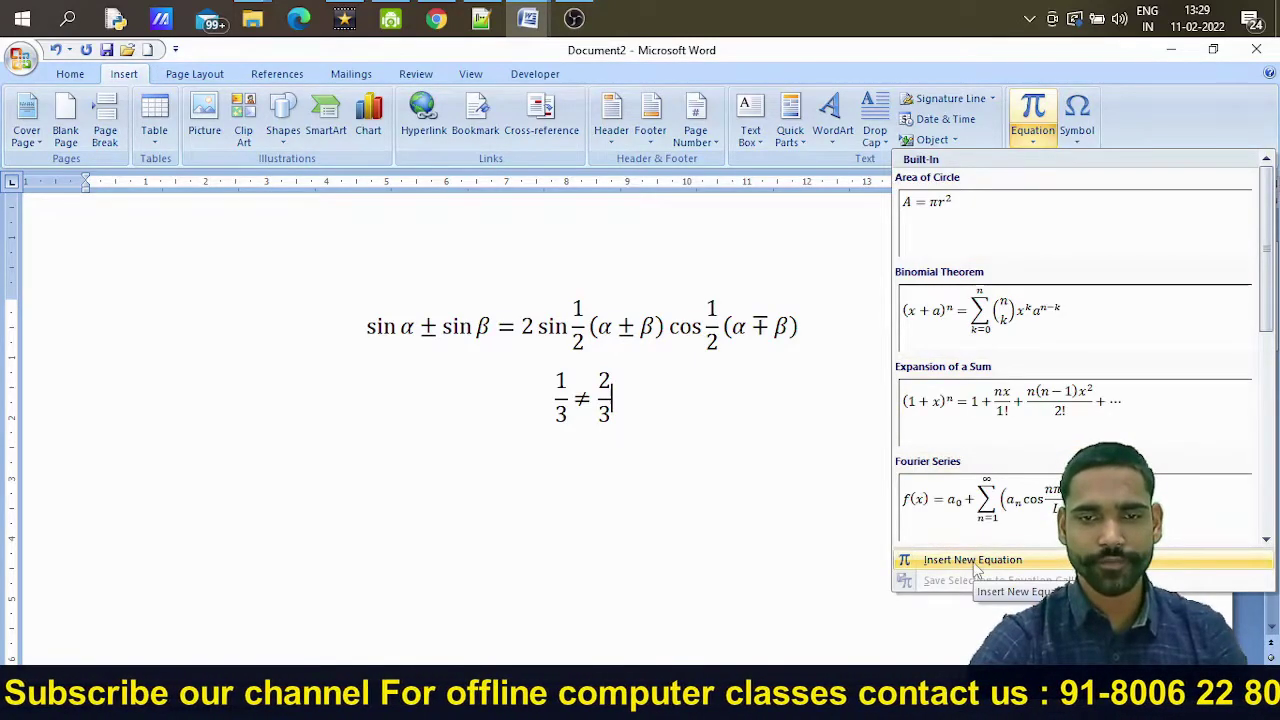
{"action": "left_click", "coordinate": [972, 560]}
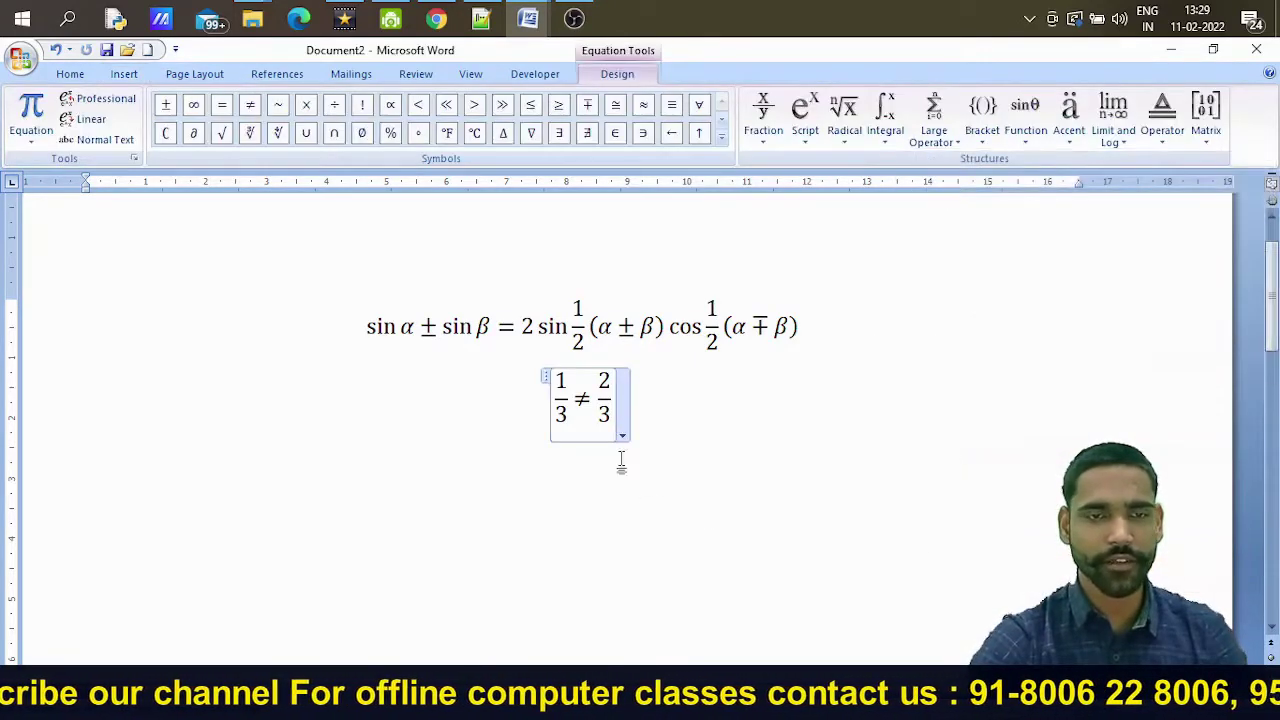
{"action": "left_click", "coordinate": [680, 450]}
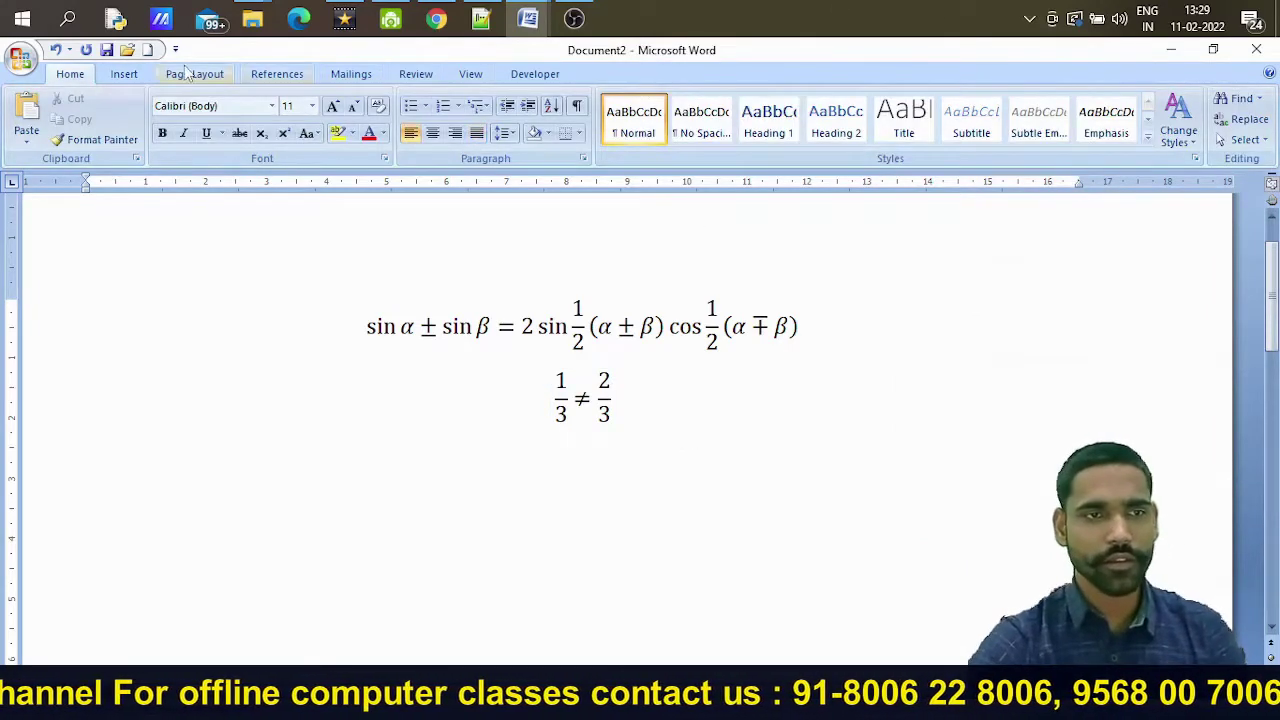
{"action": "left_click", "coordinate": [126, 74]}
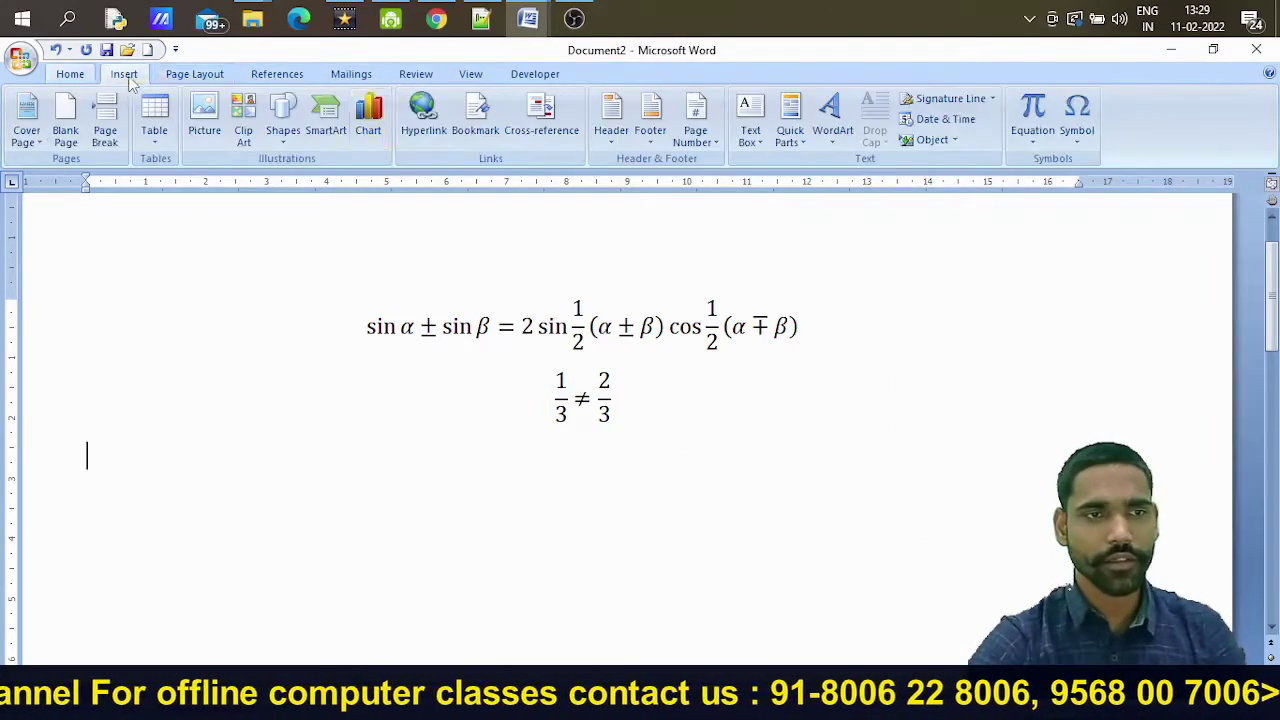
{"action": "left_click", "coordinate": [1033, 140]}
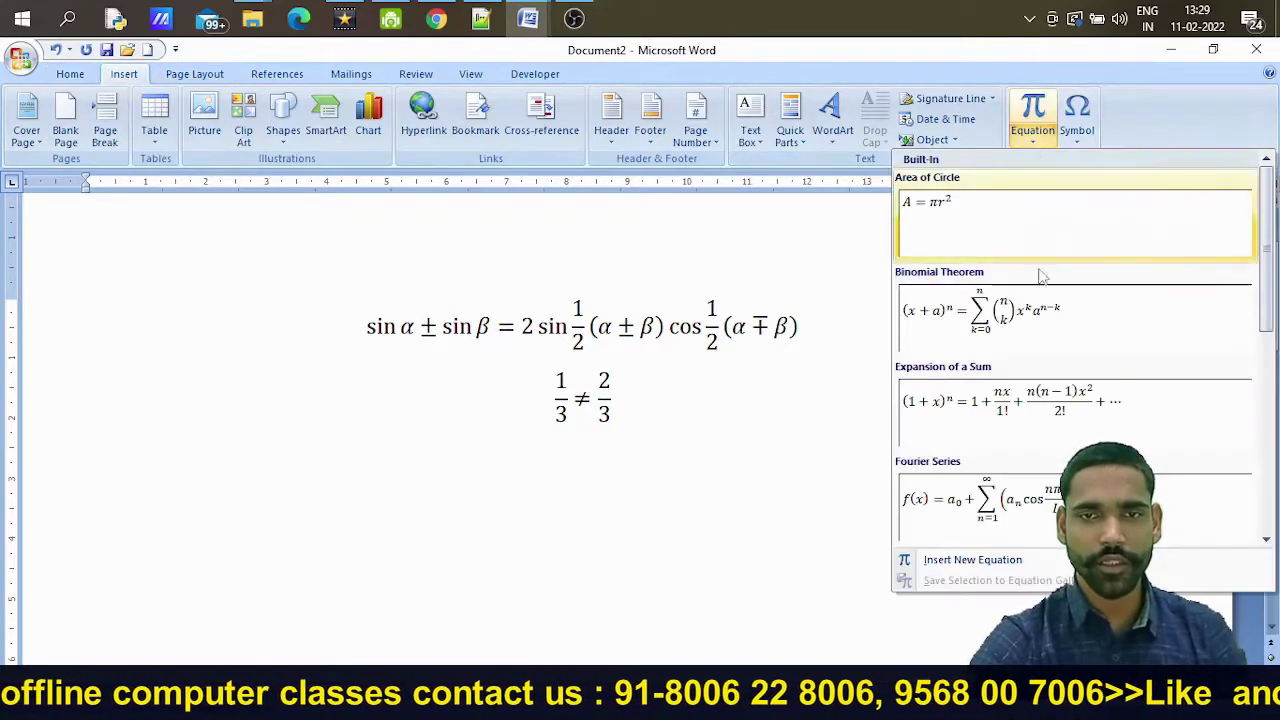
{"action": "left_click", "coordinate": [972, 562]}
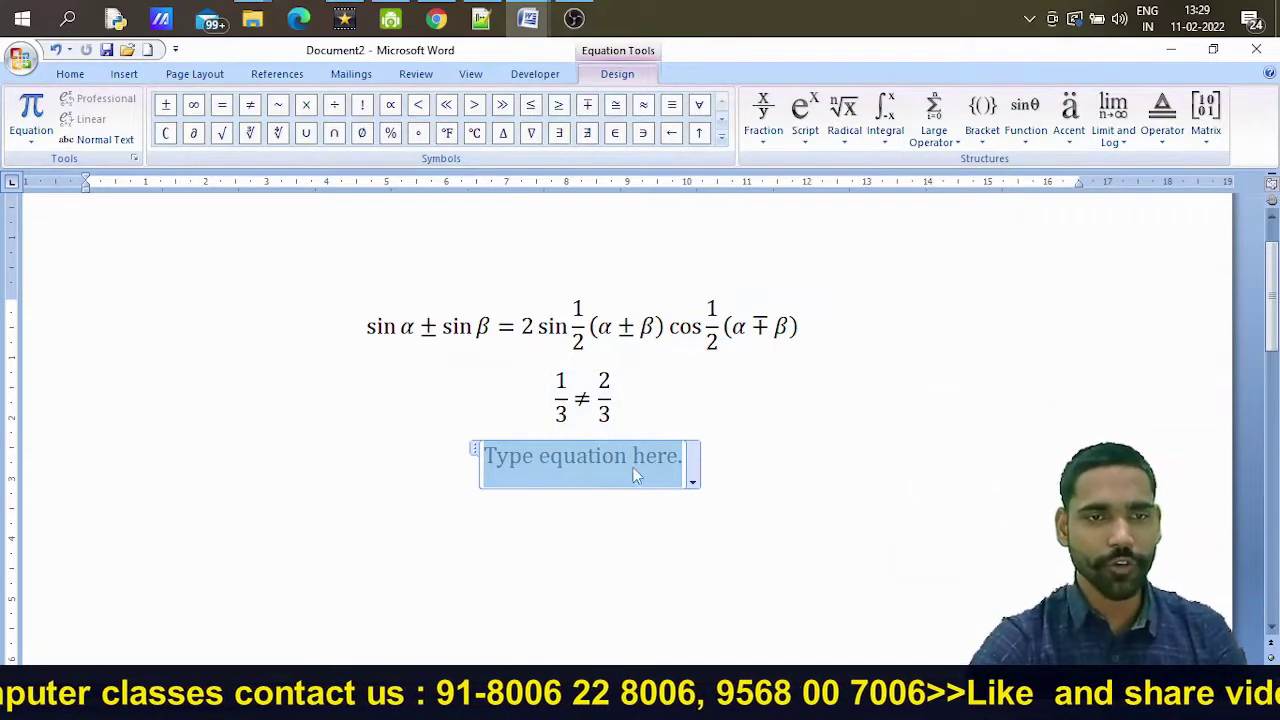
Enter ΔE = using the Δ and equals symbols from Basic Math.
{"action": "left_click", "coordinate": [722, 134]}
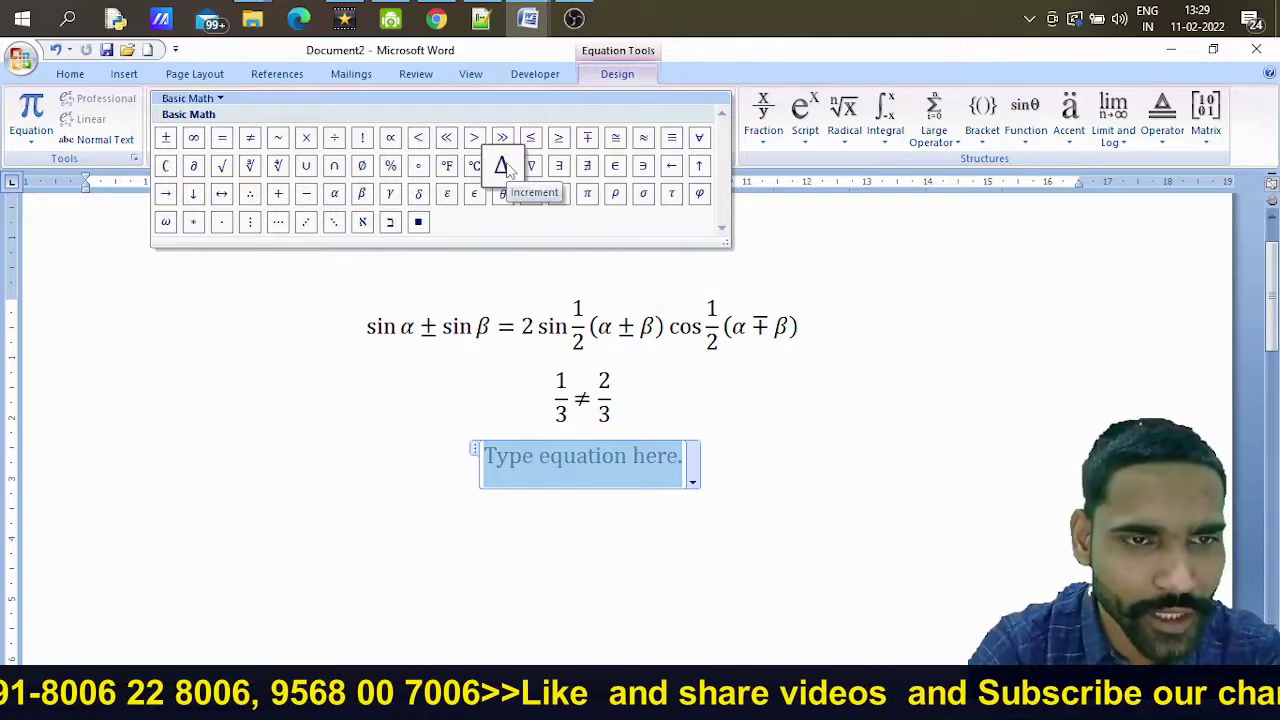
{"action": "left_click", "coordinate": [503, 166]}
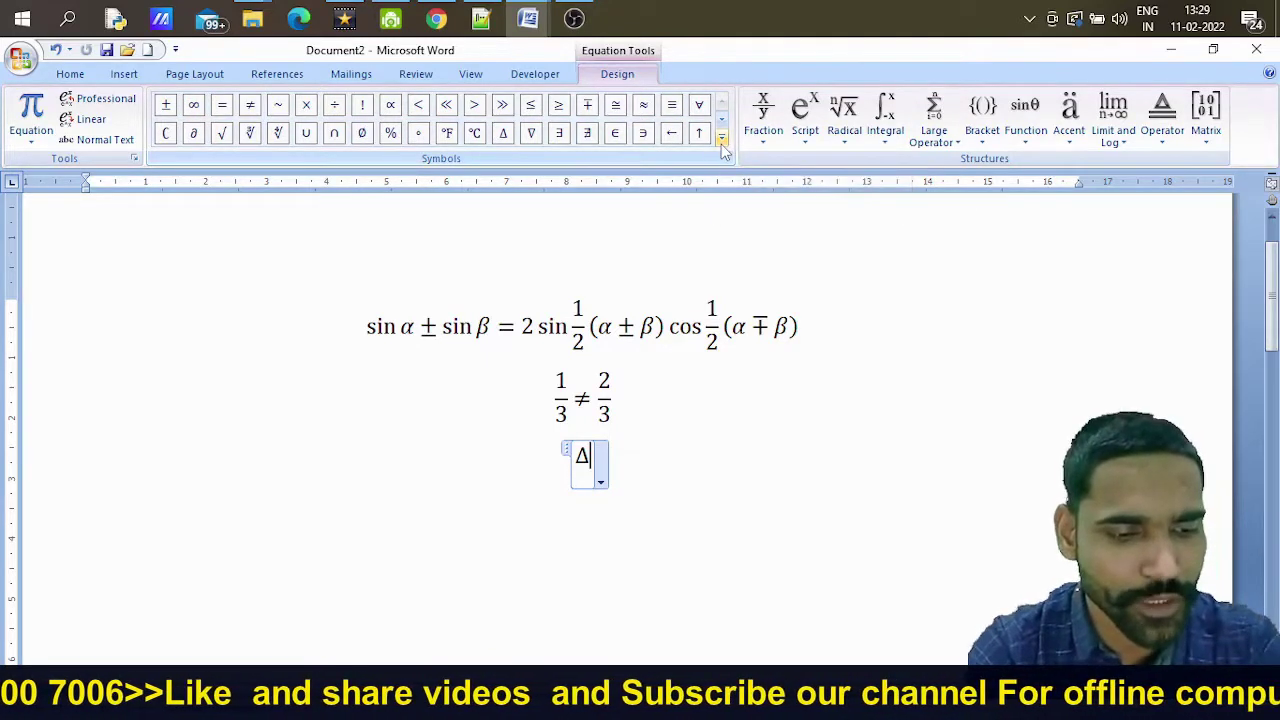
{"action": "type", "text": "E "}
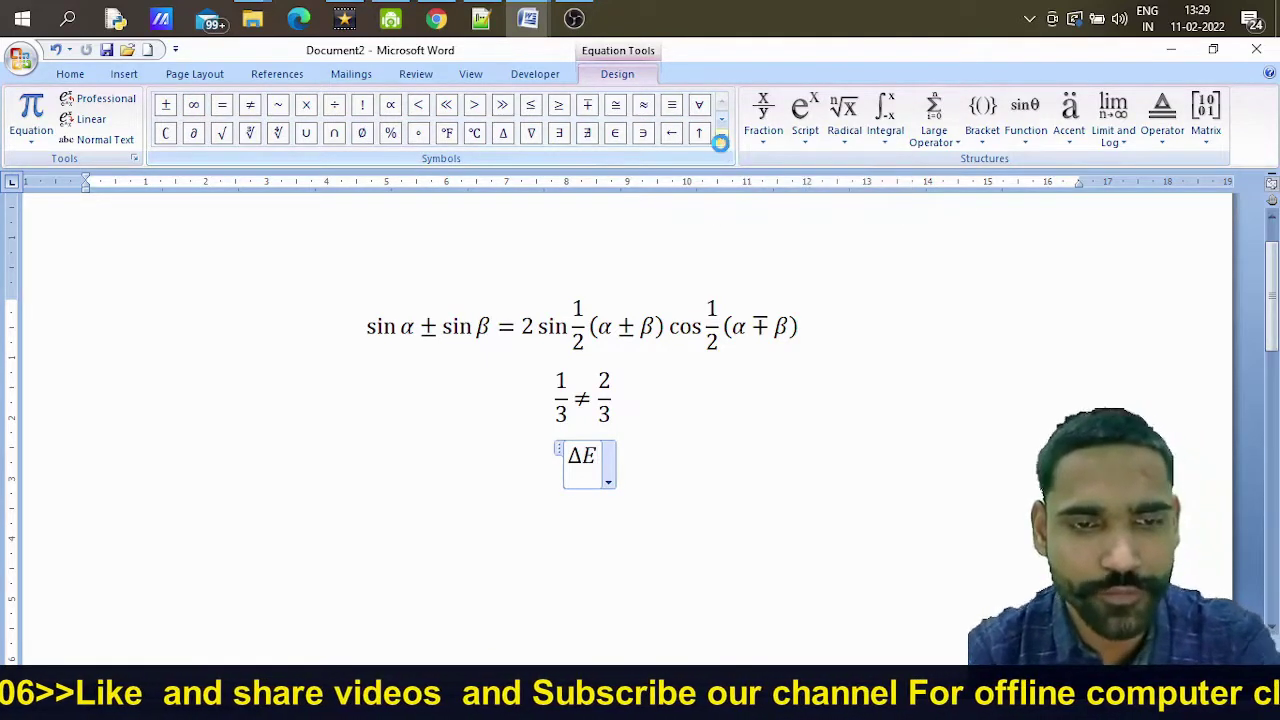
{"action": "type", "text": "="}
{"action": "key", "text": "BackSpace"}
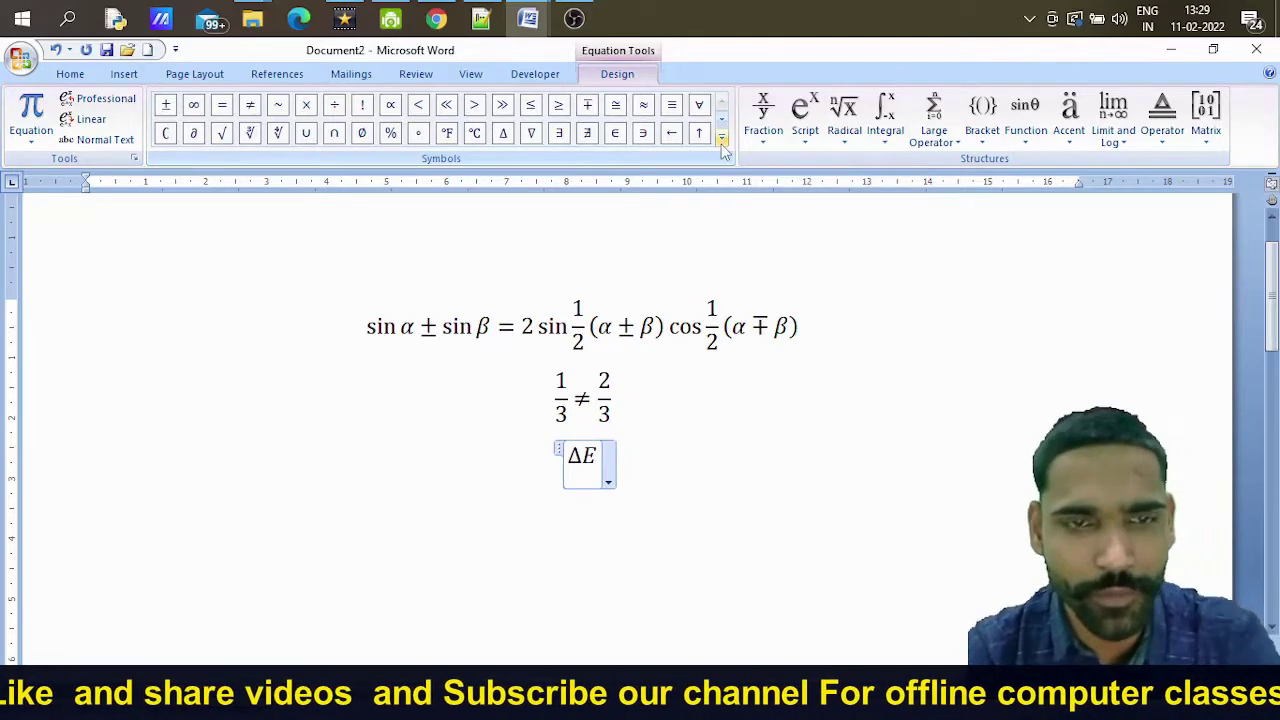
{"action": "left_click", "coordinate": [721, 140]}
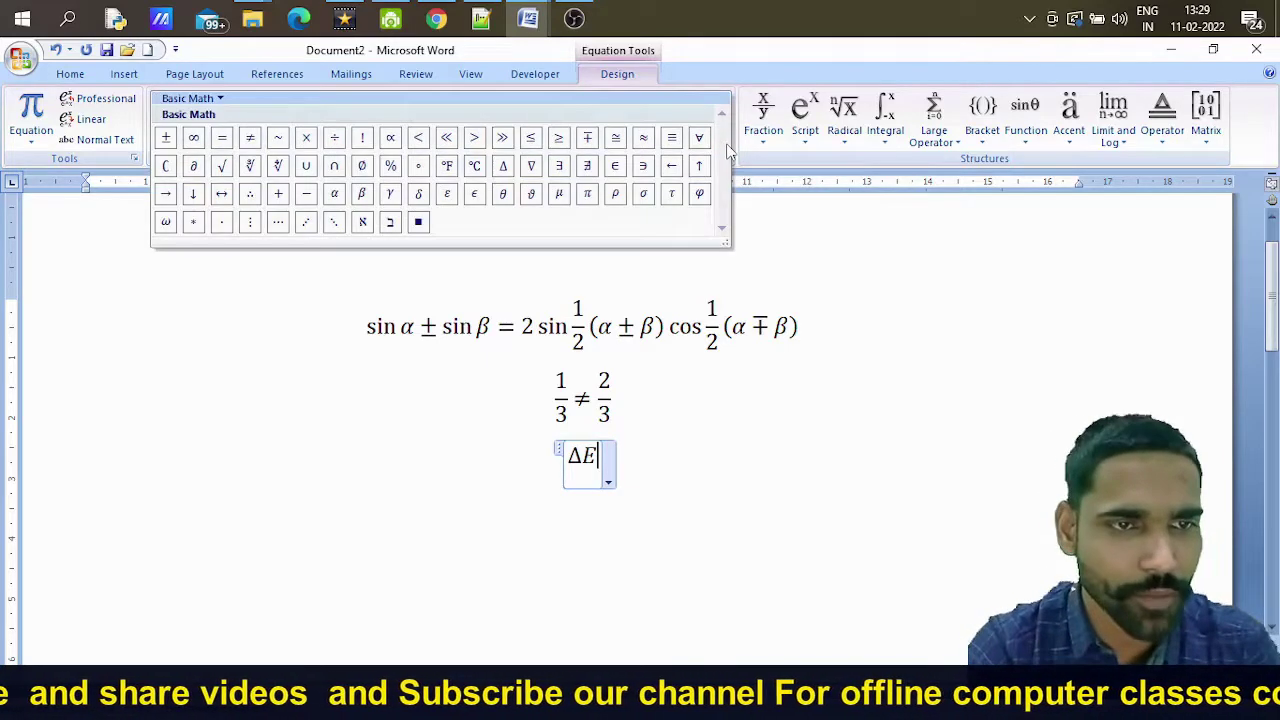
{"action": "left_click", "coordinate": [222, 137]}
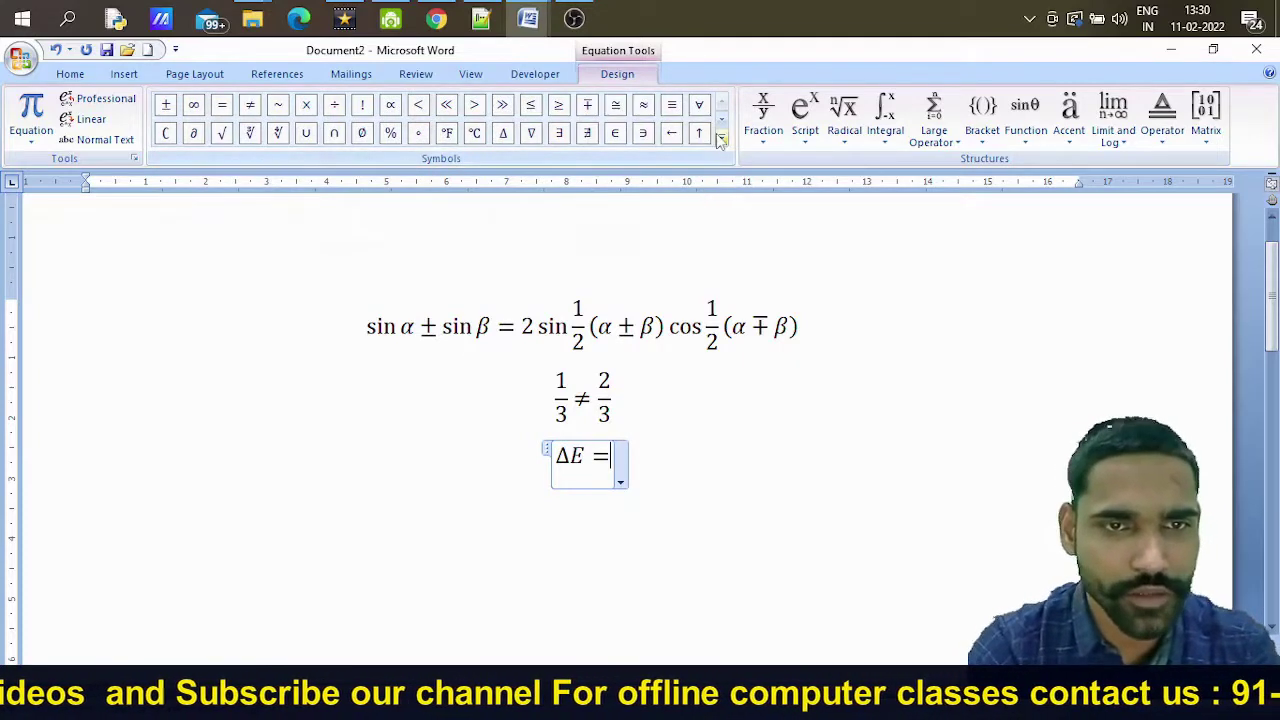
Complete the equation with m and a superscript c², giving ΔE = mc².
{"action": "left_click", "coordinate": [720, 140]}
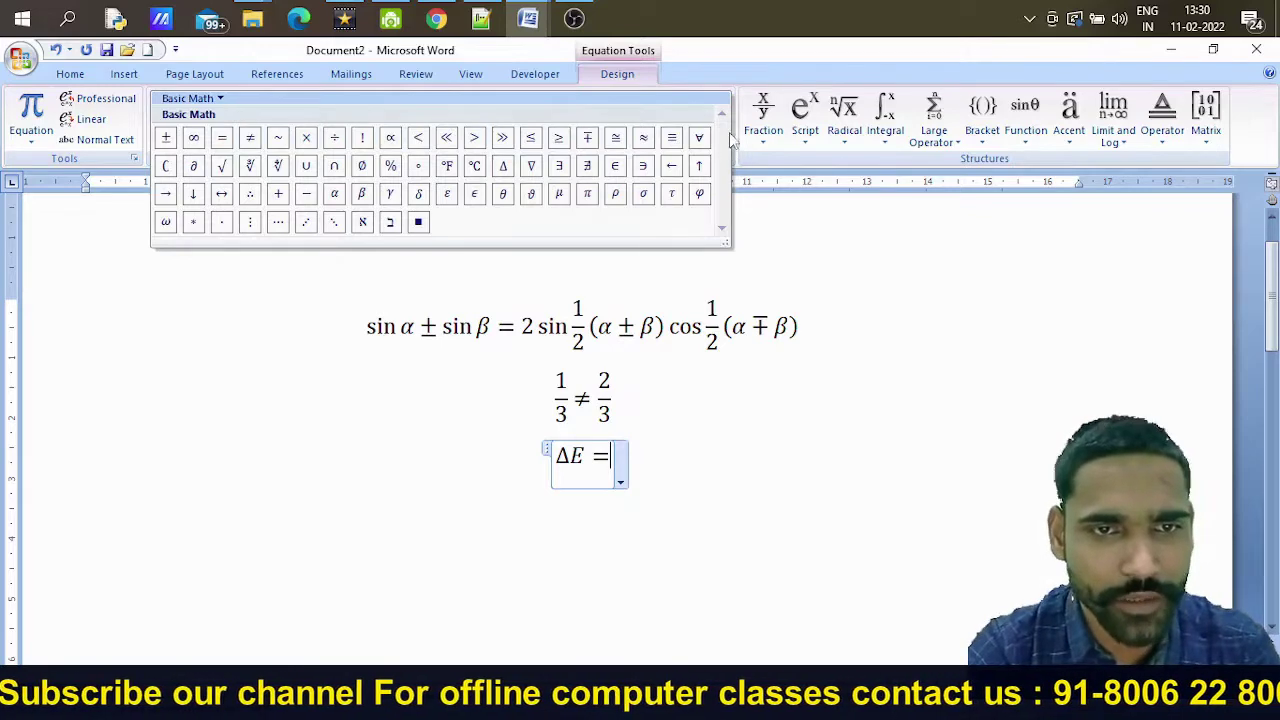
{"action": "left_click", "coordinate": [730, 74]}
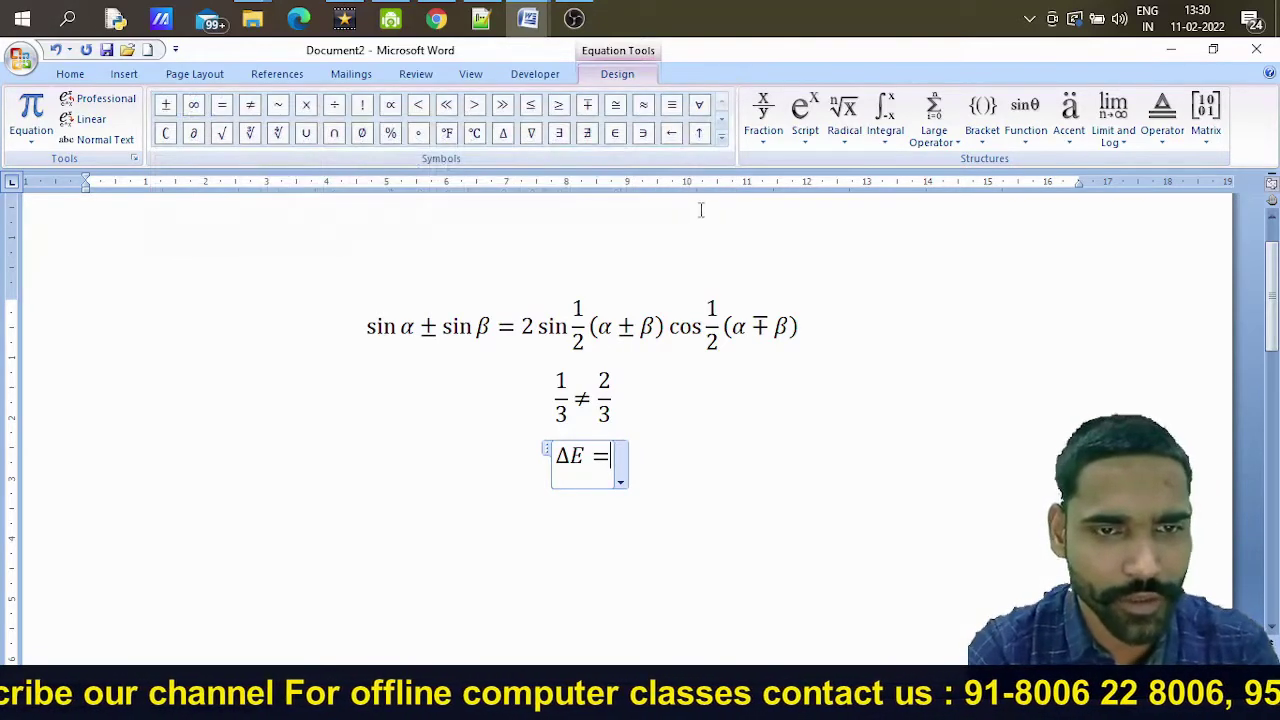
{"action": "type", "text": "m"}
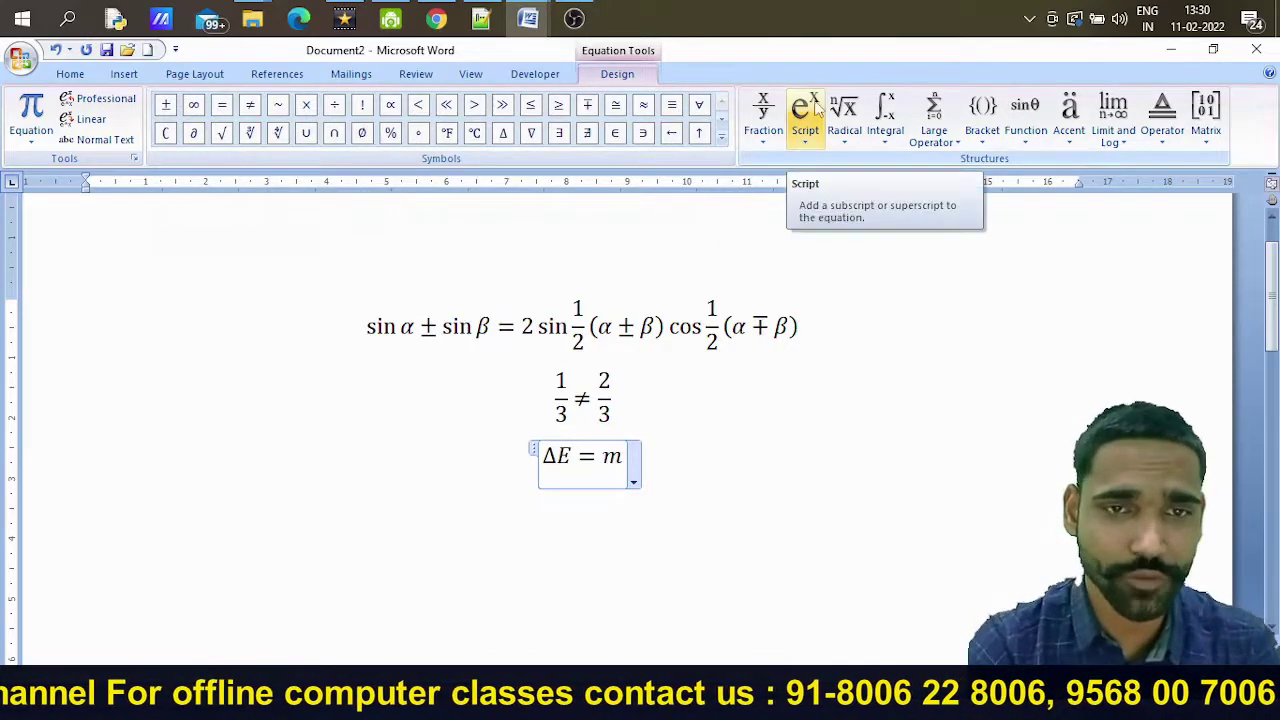
{"action": "left_click", "coordinate": [816, 148]}
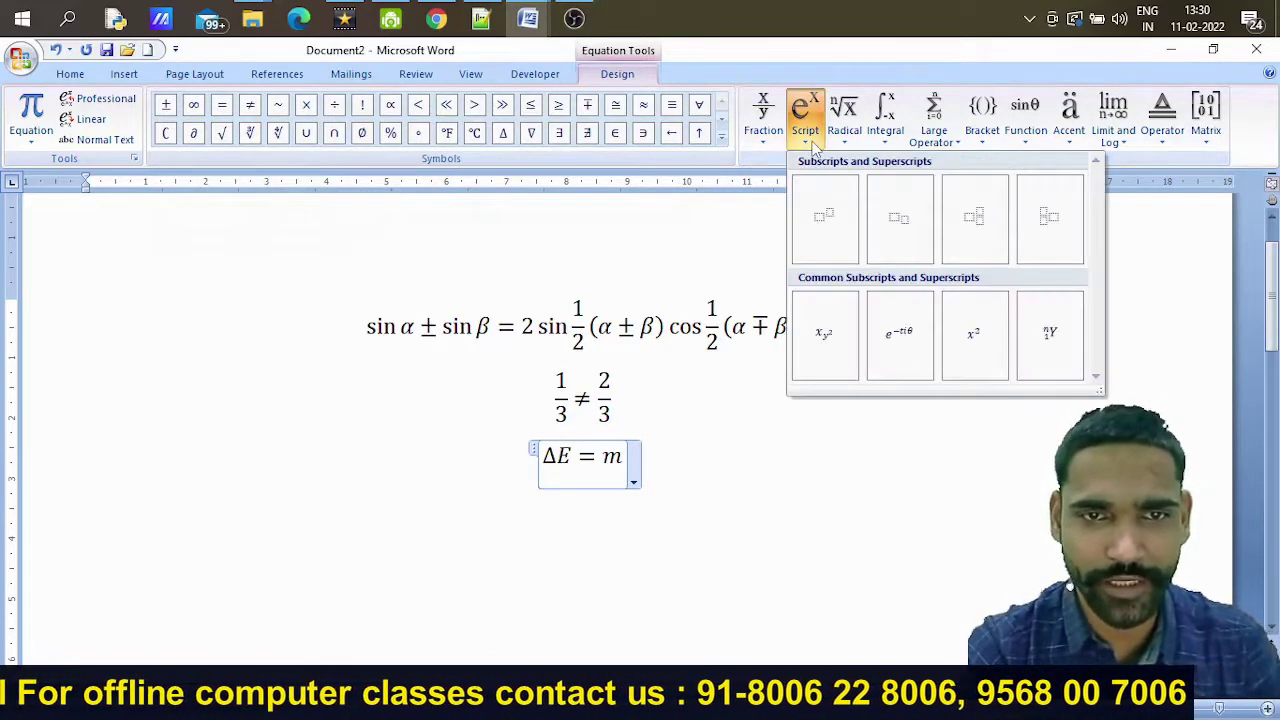
{"action": "left_click", "coordinate": [823, 214]}
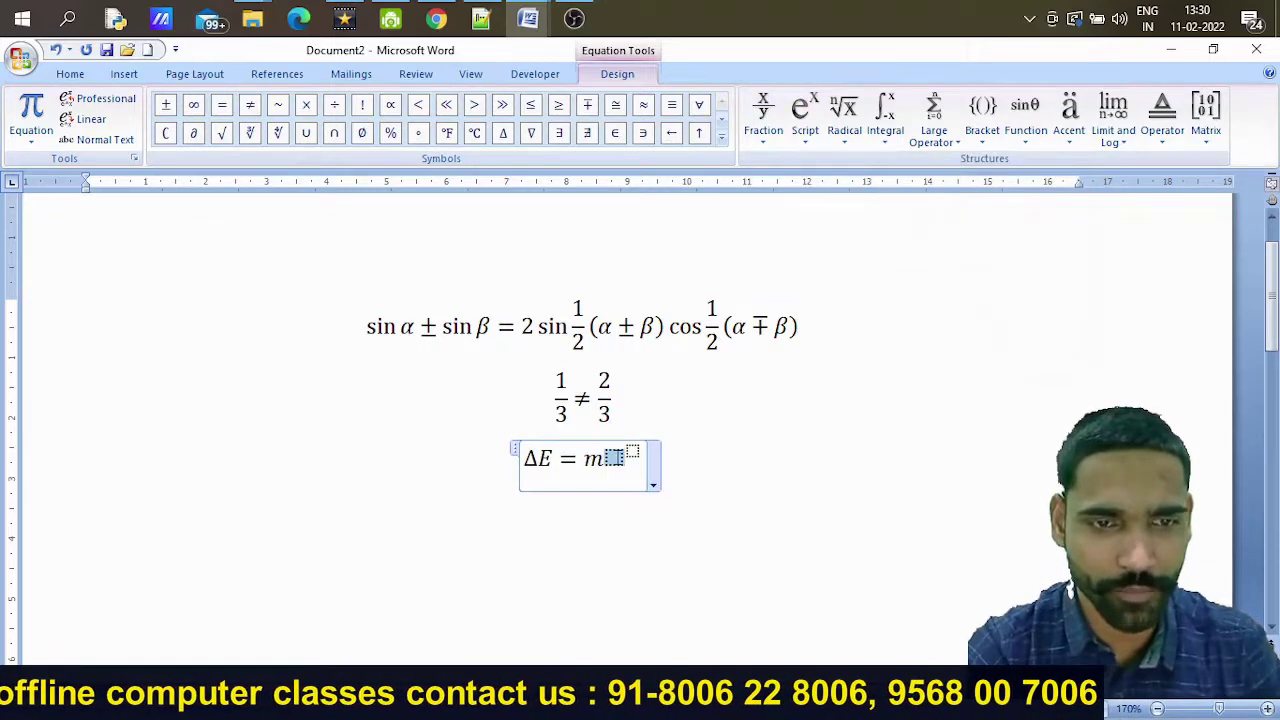
{"action": "type", "text": "c"}
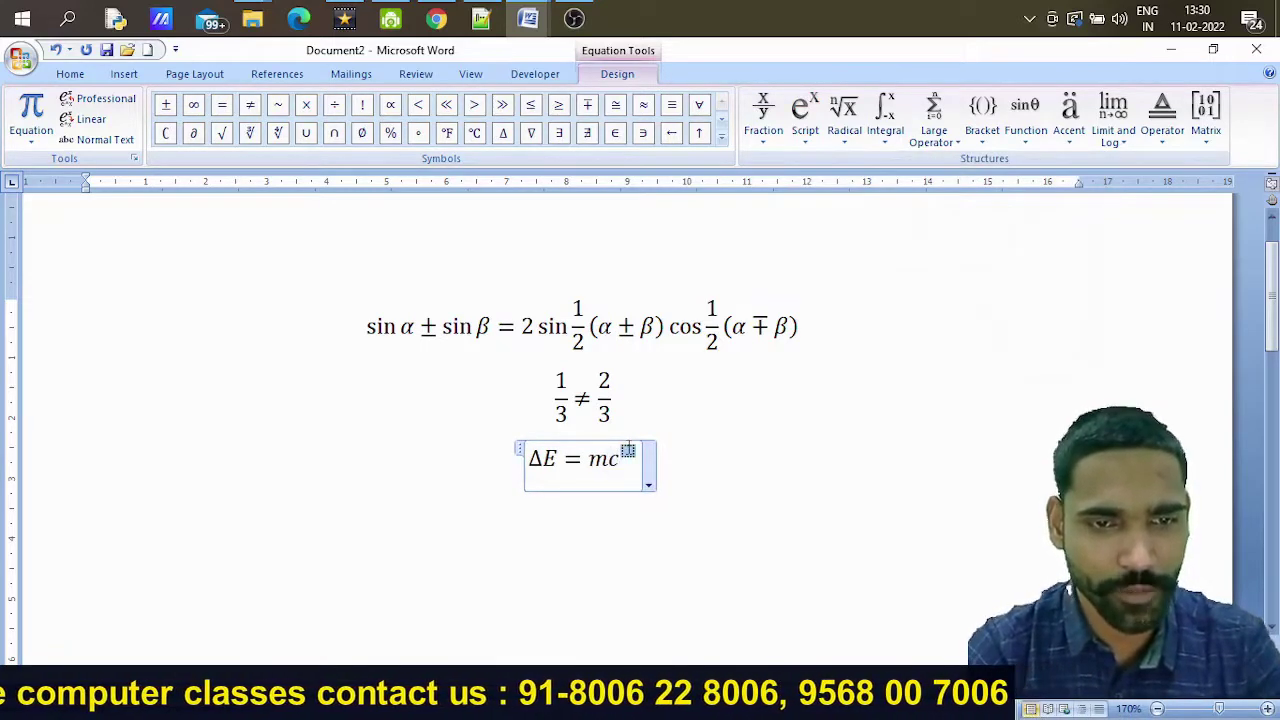
{"action": "left_click", "coordinate": [628, 451]}
{"action": "type", "text": "2"}
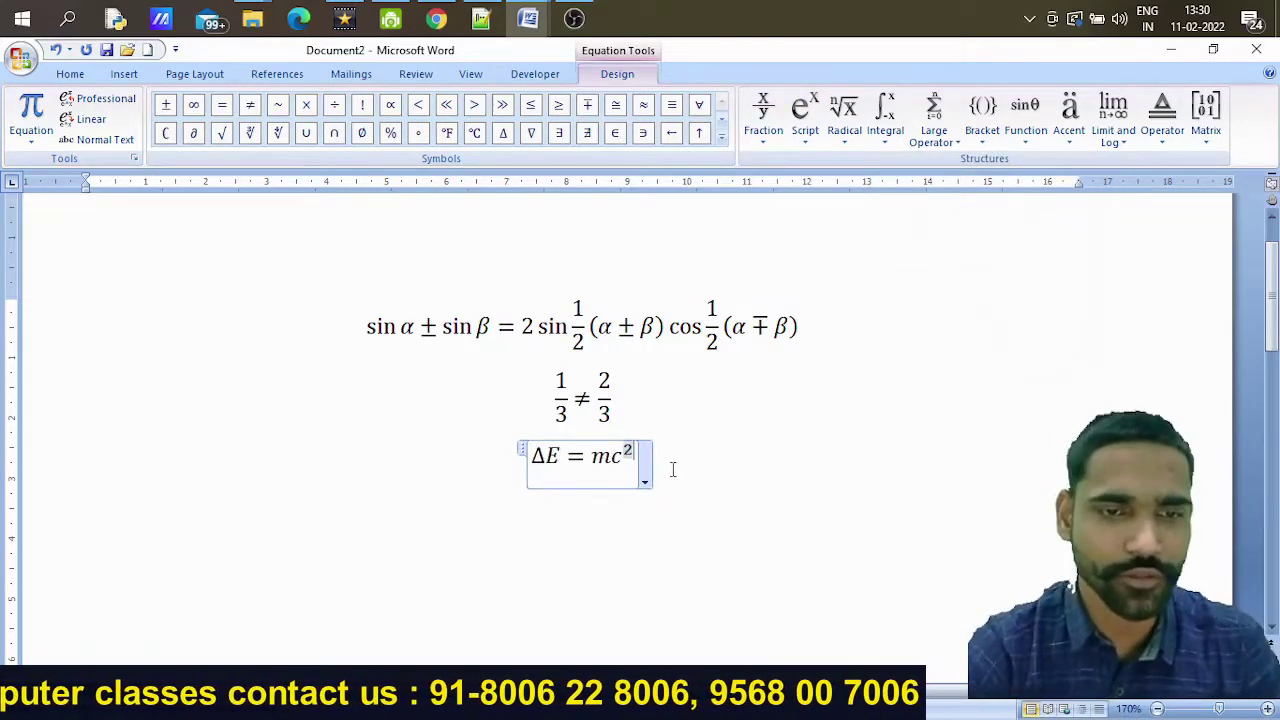
{"action": "left_click", "coordinate": [673, 470]}
{"action": "left_click", "coordinate": [349, 311]}
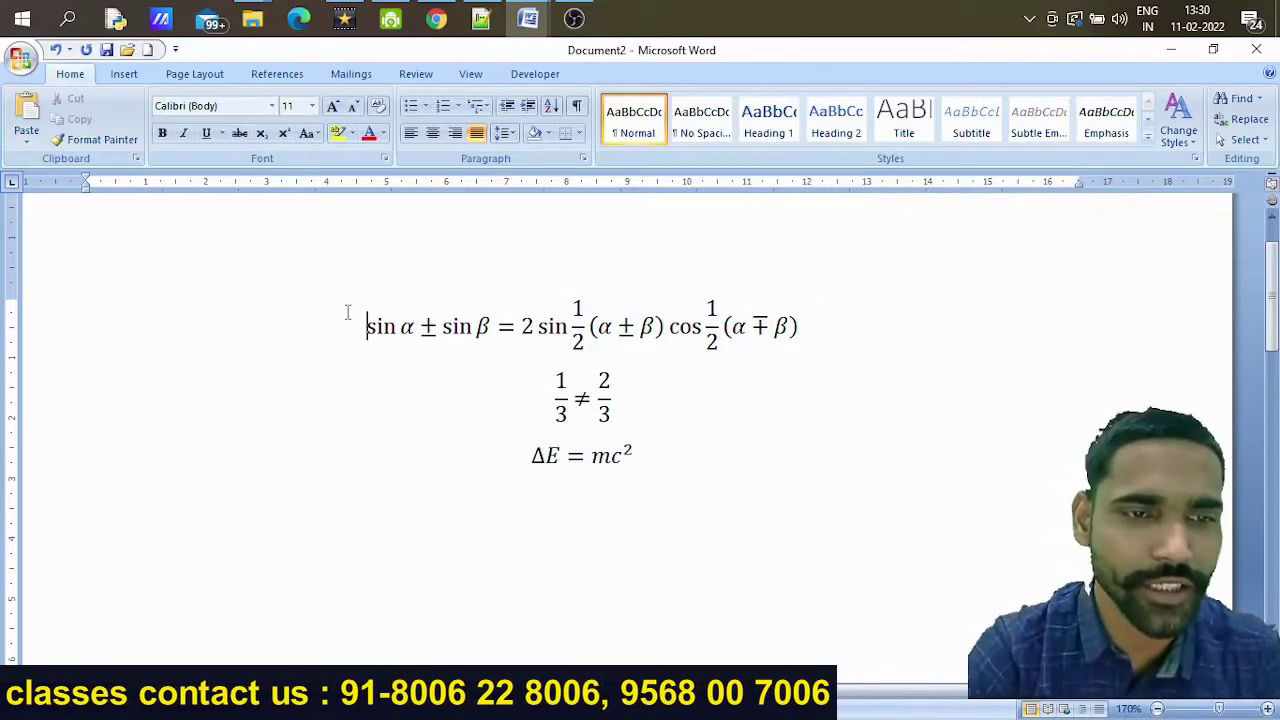
Delete all three equations, browse the equation gallery without inserting, and open the Symbol list.
{"action": "left_click_drag", "start_coordinate": [352, 310], "coordinate": [688, 500]}
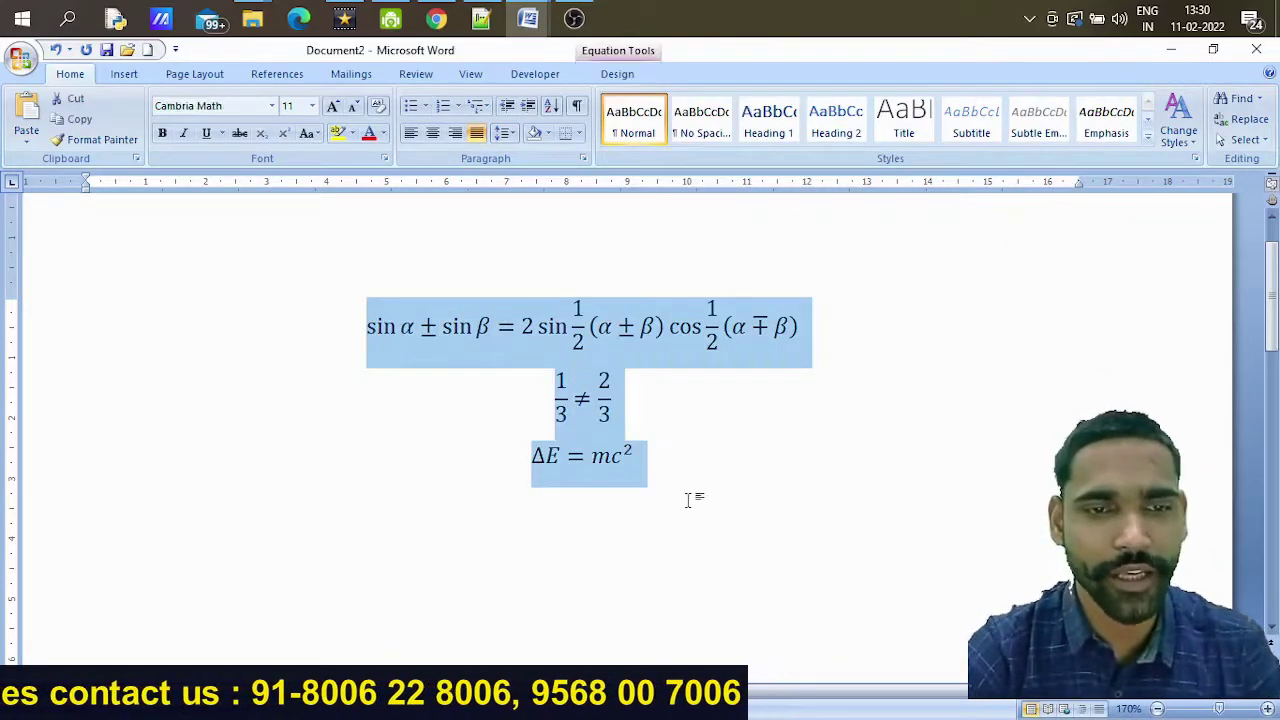
{"action": "key", "text": "Delete"}
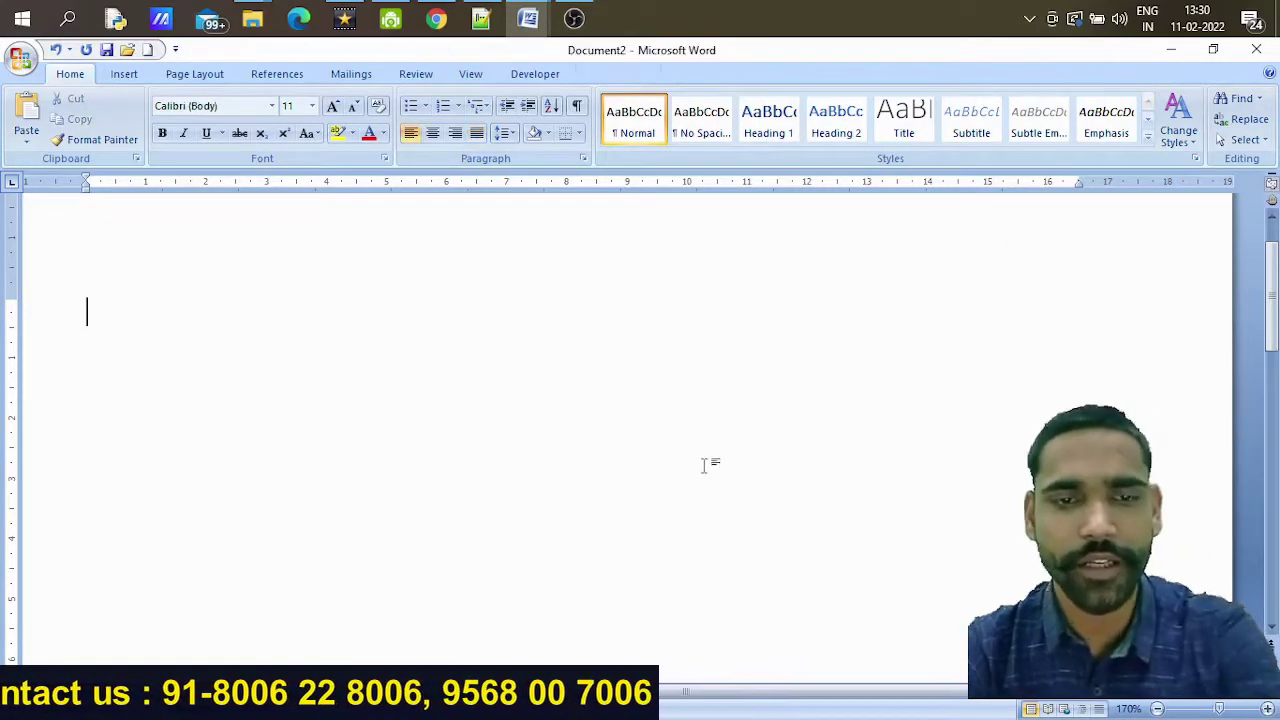
{"action": "left_click", "coordinate": [124, 74]}
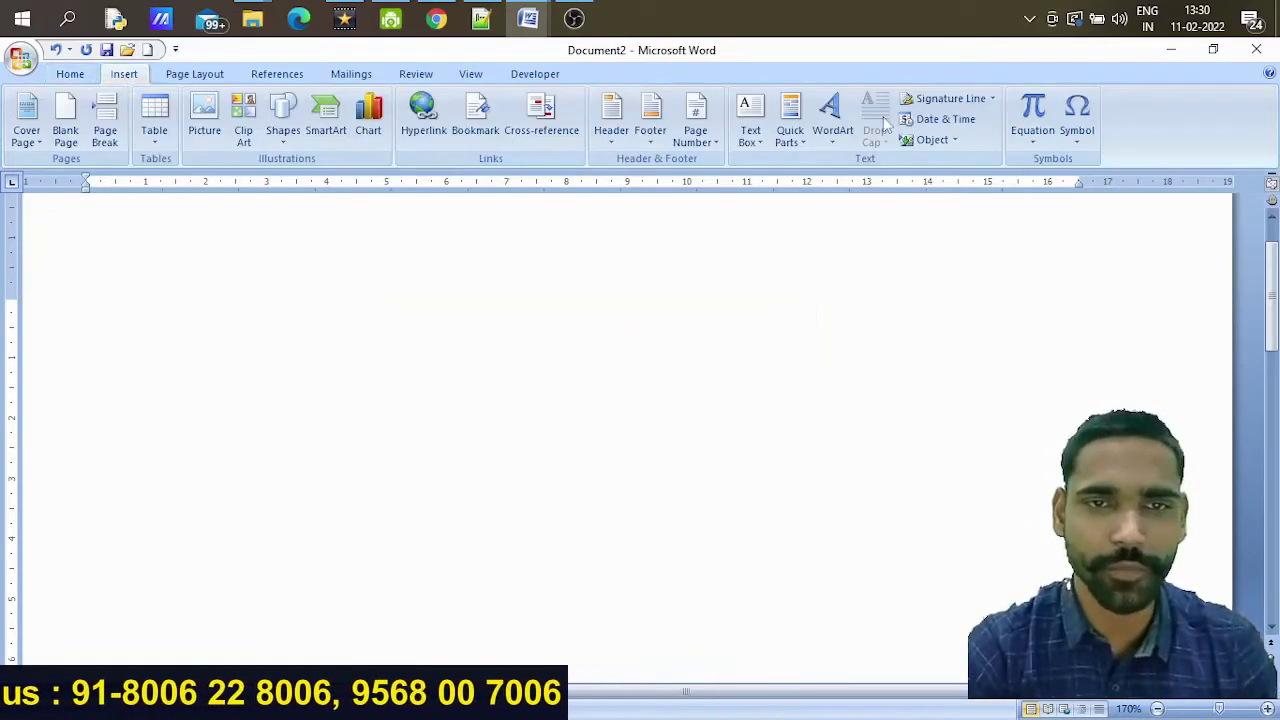
{"action": "left_click", "coordinate": [1033, 140]}
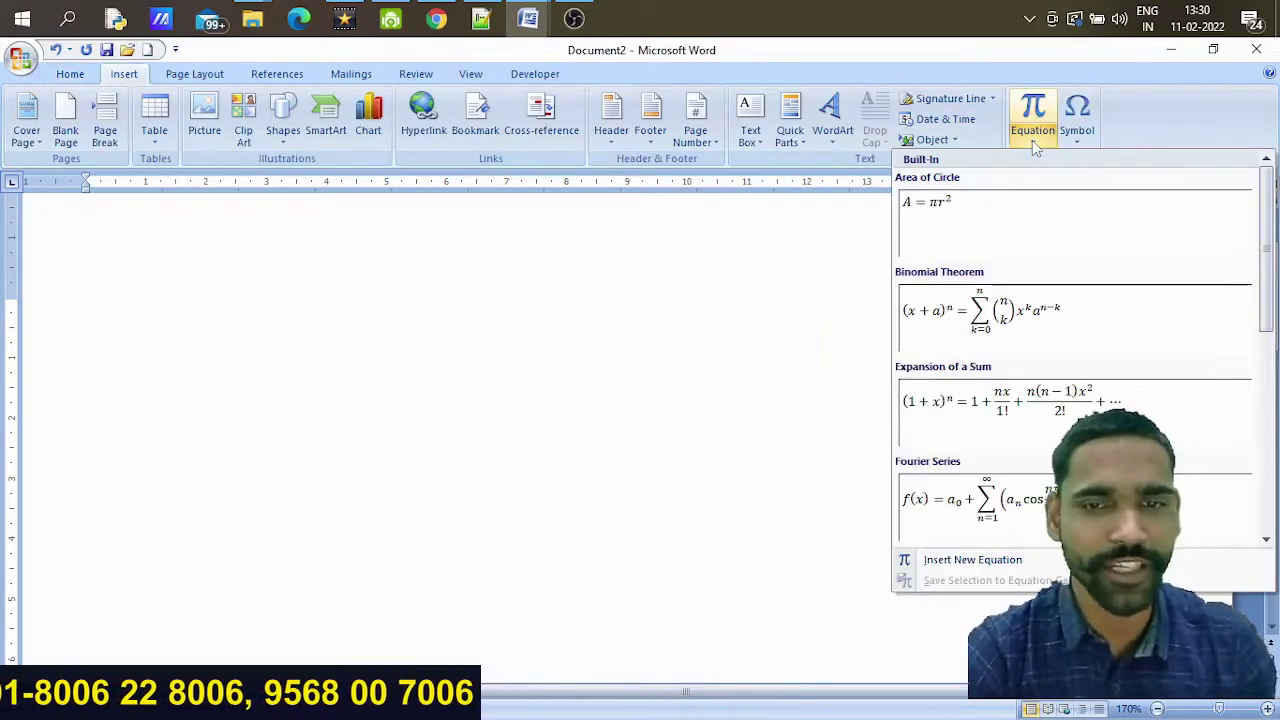
{"action": "scroll", "coordinate": [1060, 290], "scroll_direction": "down", "scroll_amount": 5}
{"action": "scroll", "coordinate": [1060, 288], "scroll_direction": "up", "scroll_amount": 5}
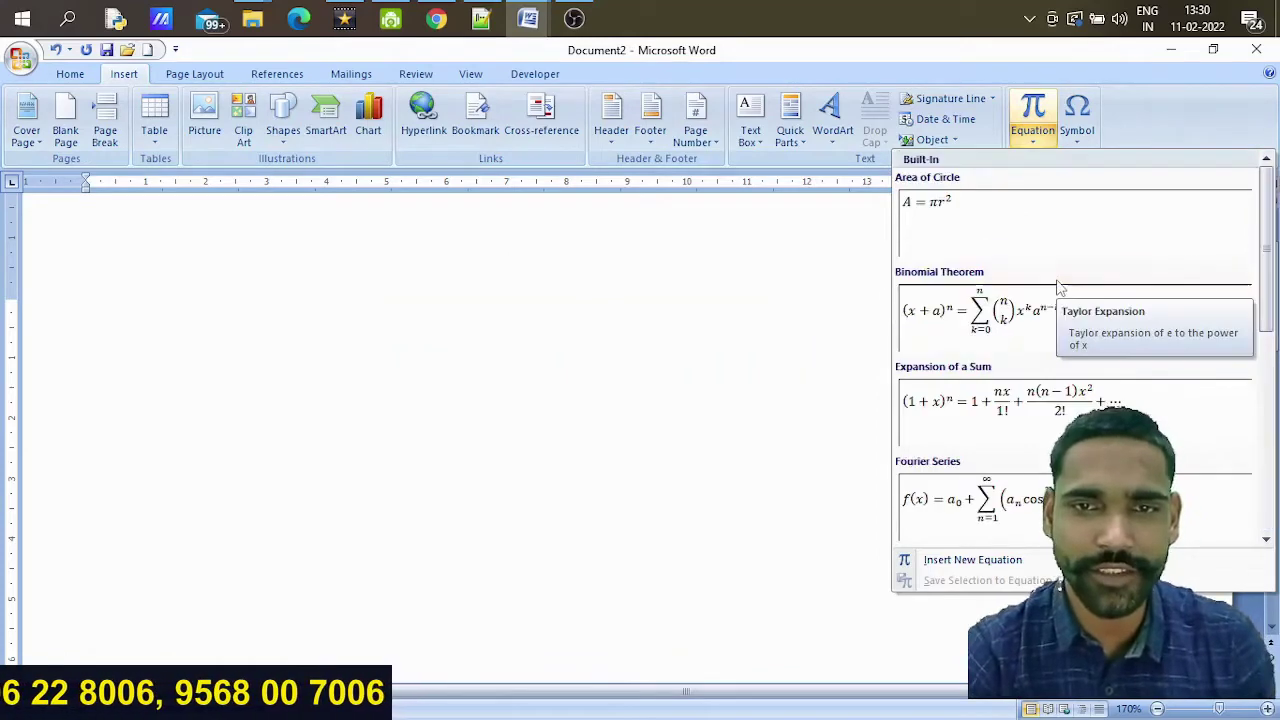
{"action": "left_click", "coordinate": [691, 337]}
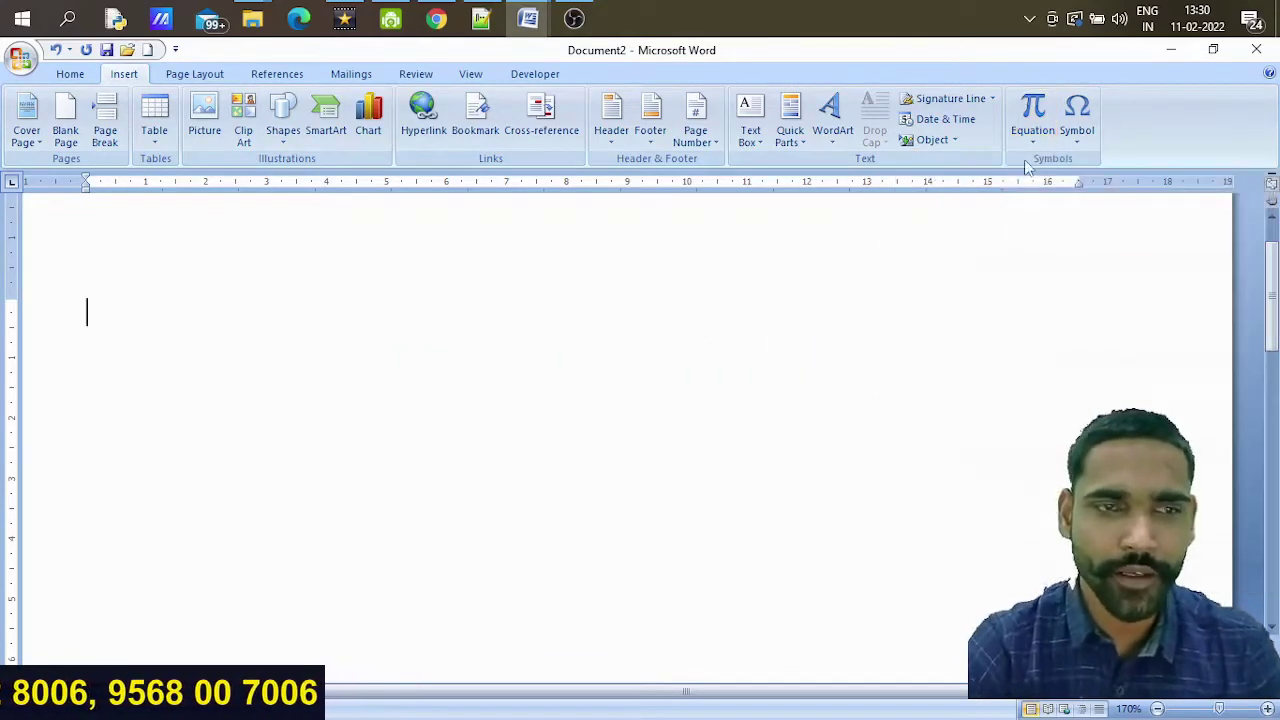
{"action": "left_click", "coordinate": [1080, 140]}
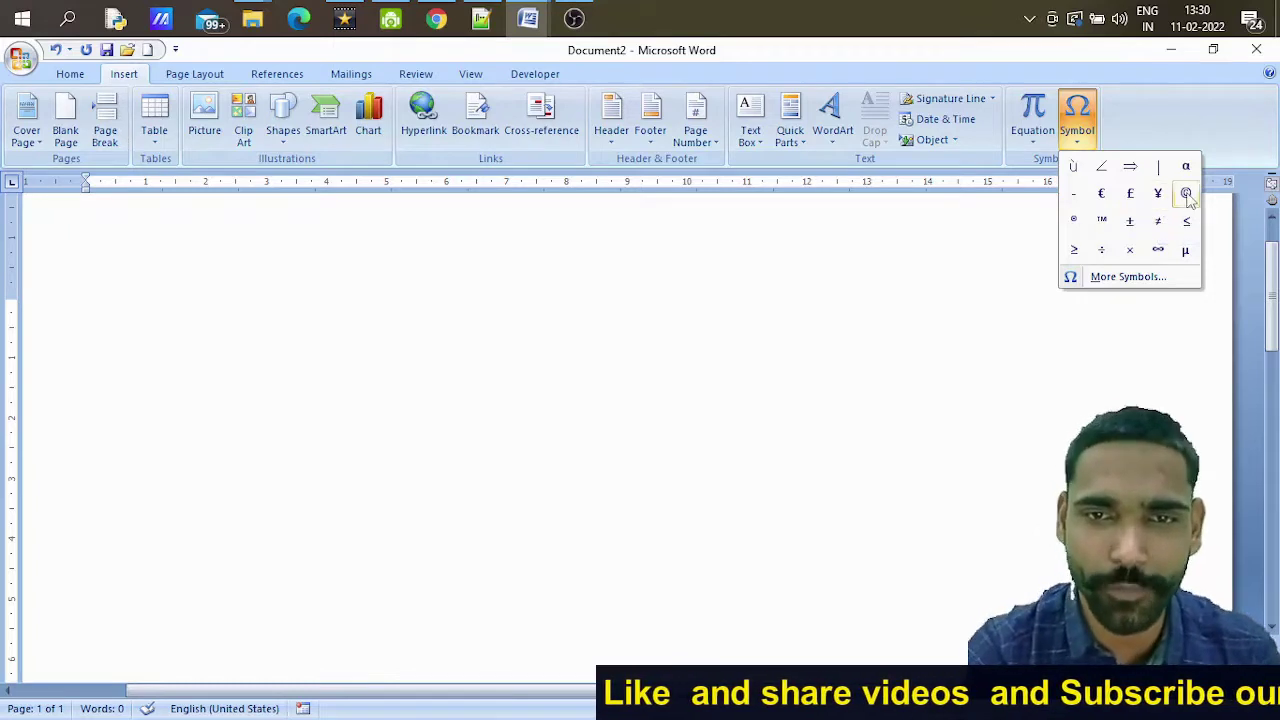
In the full Symbol dialog, scroll the grid and select the registered sign ®.
{"action": "left_click", "coordinate": [1128, 278]}
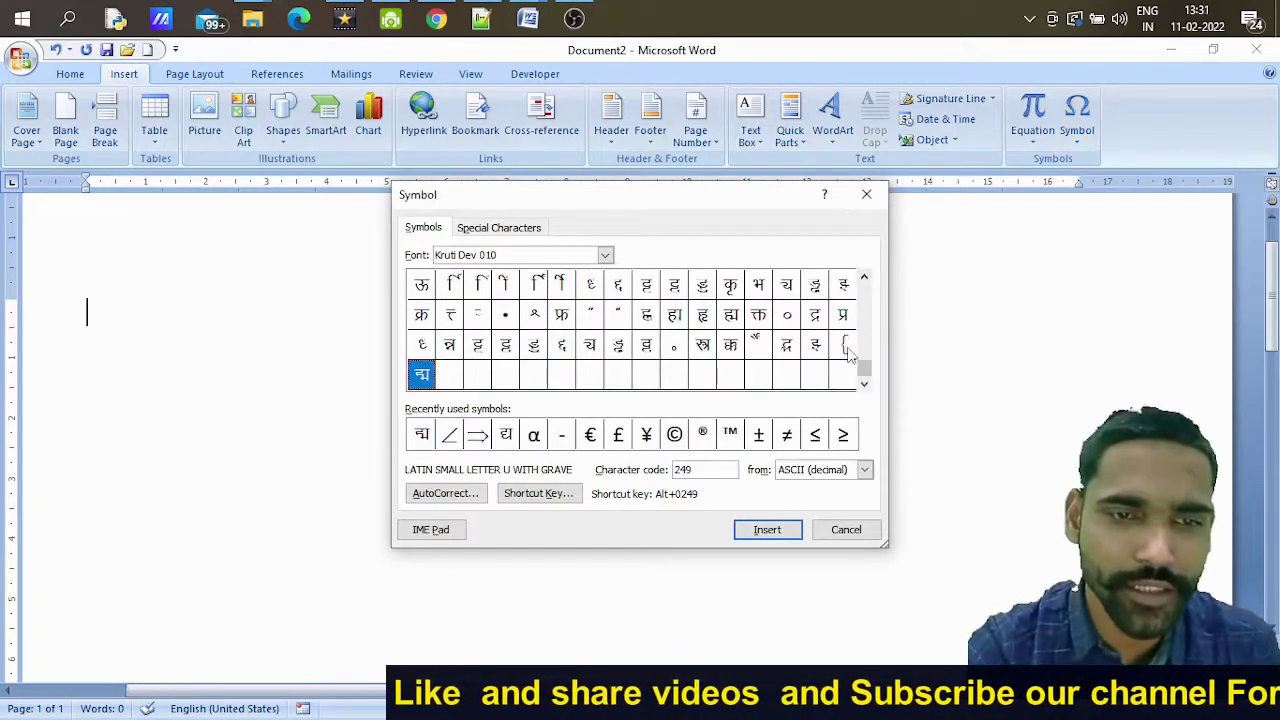
{"action": "left_click_drag", "start_coordinate": [864, 372], "coordinate": [882, 300]}
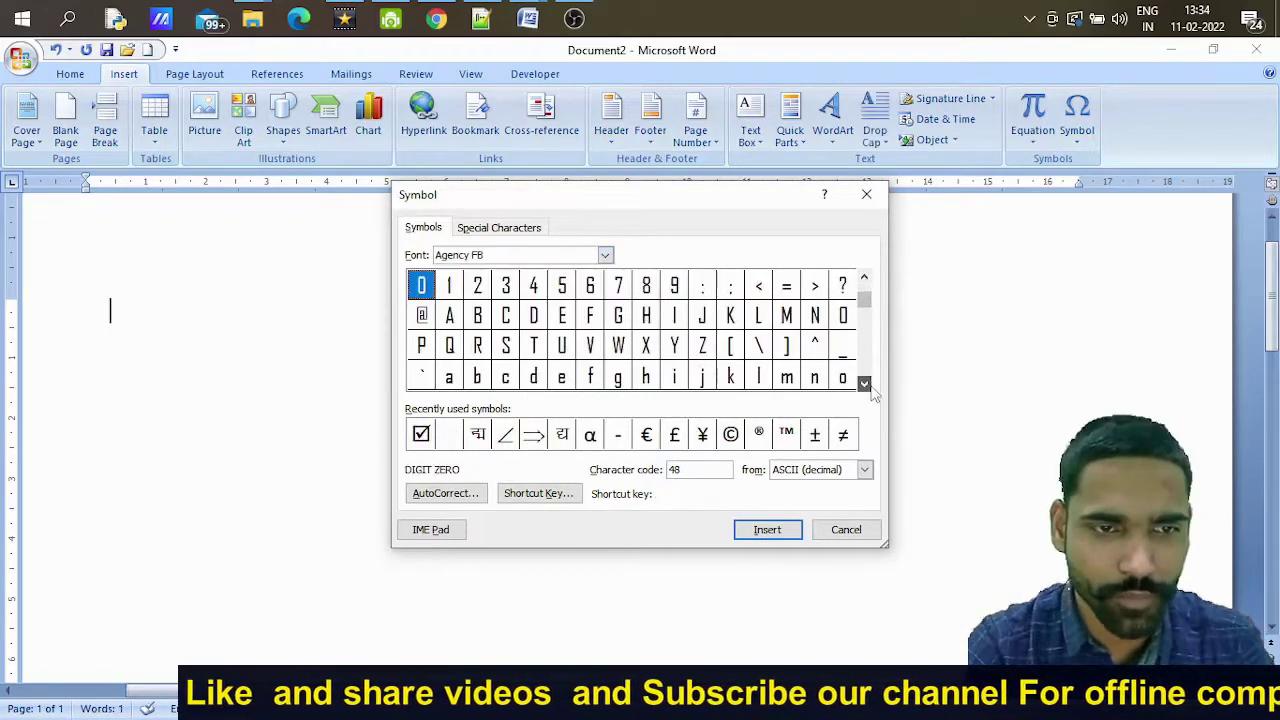
{"action": "left_click", "coordinate": [866, 385]}
{"action": "double_click", "coordinate": [866, 385]}
{"action": "left_click", "coordinate": [866, 385]}
{"action": "left_click", "coordinate": [866, 385]}
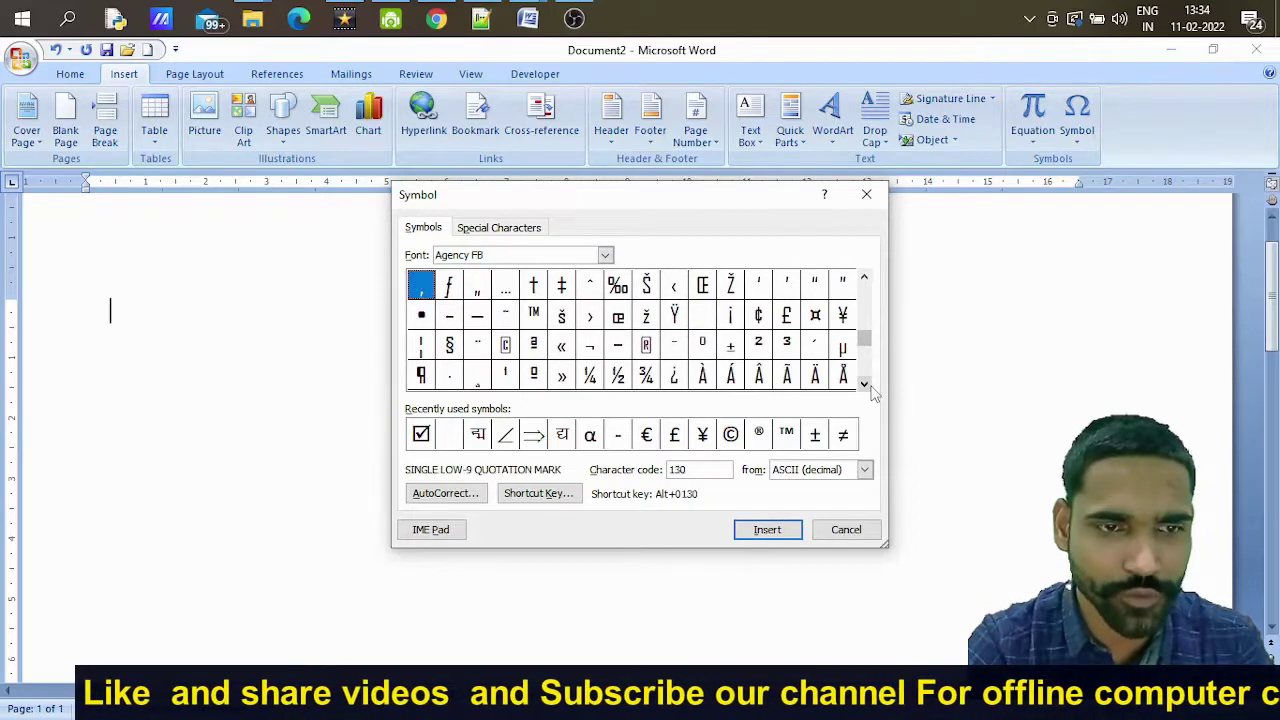
{"action": "left_click", "coordinate": [866, 385]}
{"action": "left_click", "coordinate": [866, 385]}
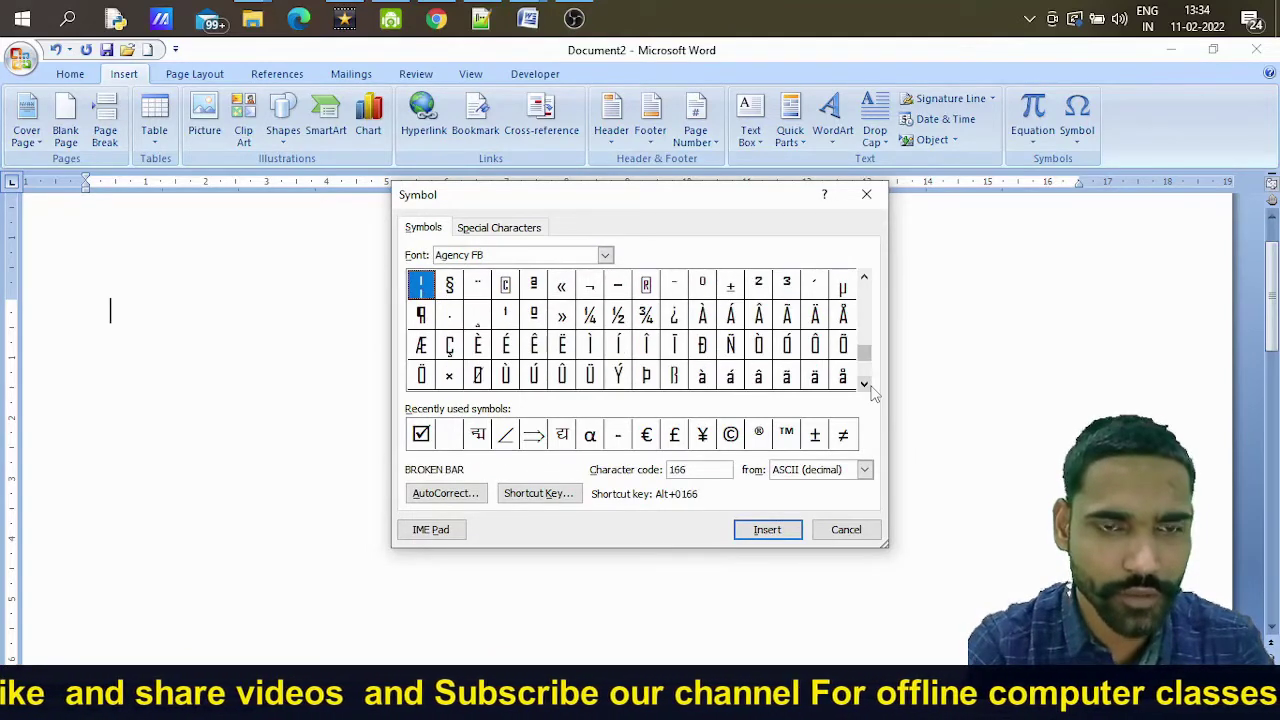
{"action": "left_click", "coordinate": [646, 287]}
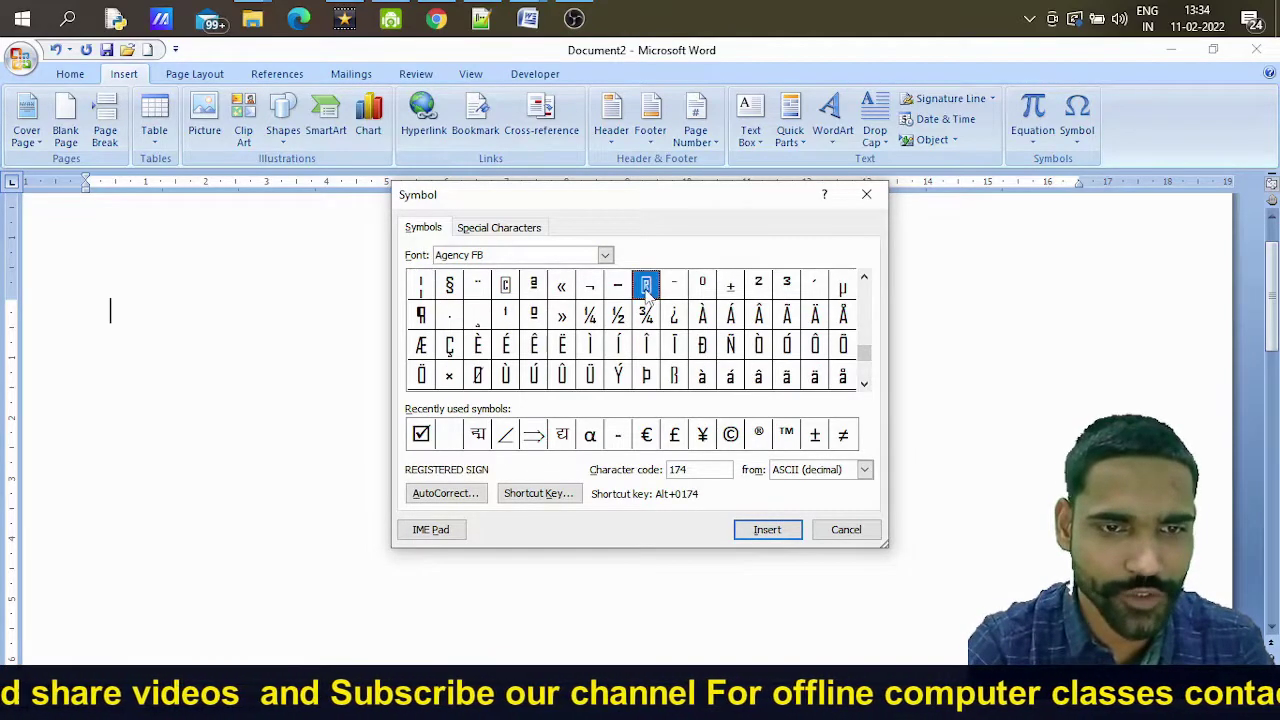
Check the ® code as Unicode hex 00AE and ASCII decimal 174, then cancel.
{"action": "left_click", "coordinate": [866, 470]}
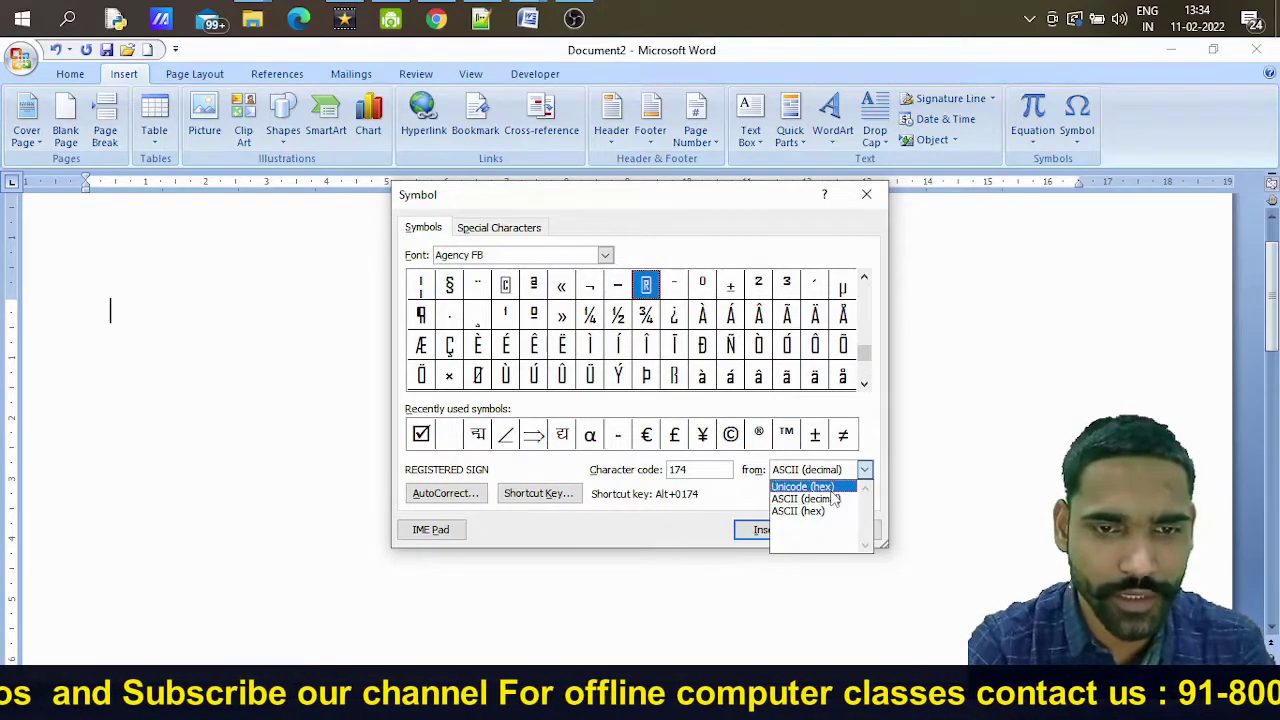
{"action": "left_click", "coordinate": [842, 487]}
{"action": "left_click", "coordinate": [864, 470]}
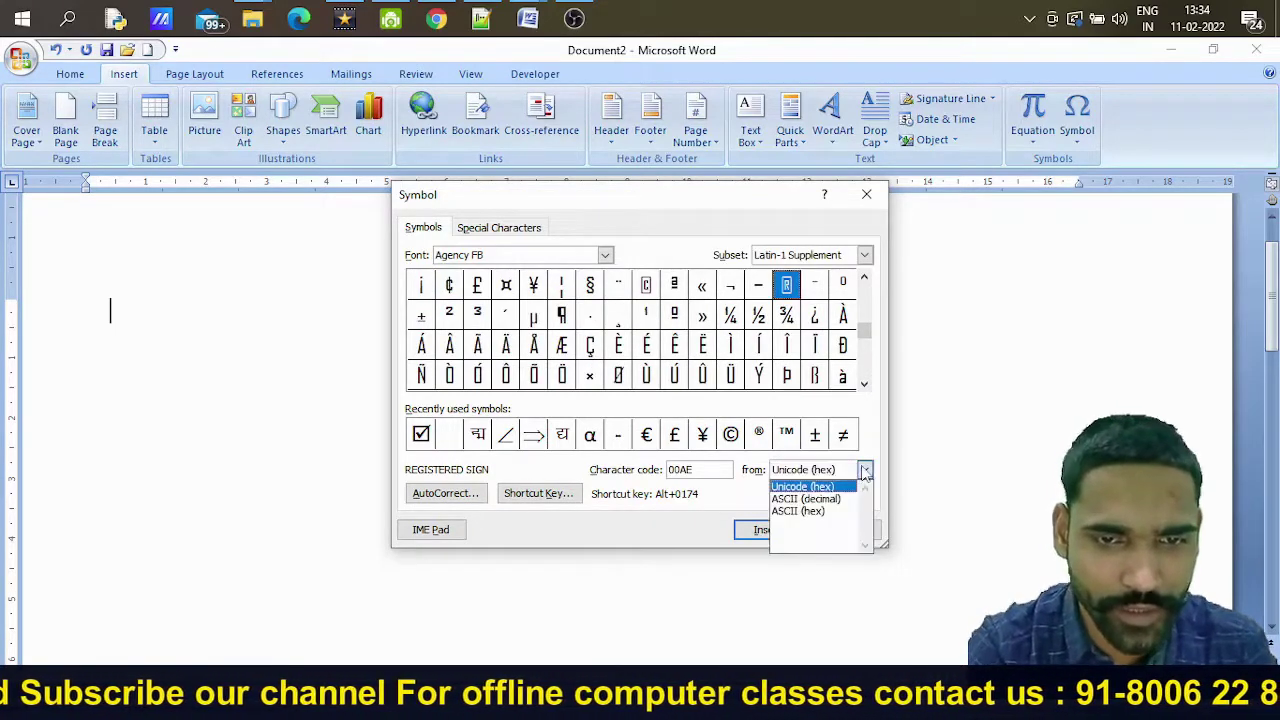
{"action": "left_click", "coordinate": [829, 500]}
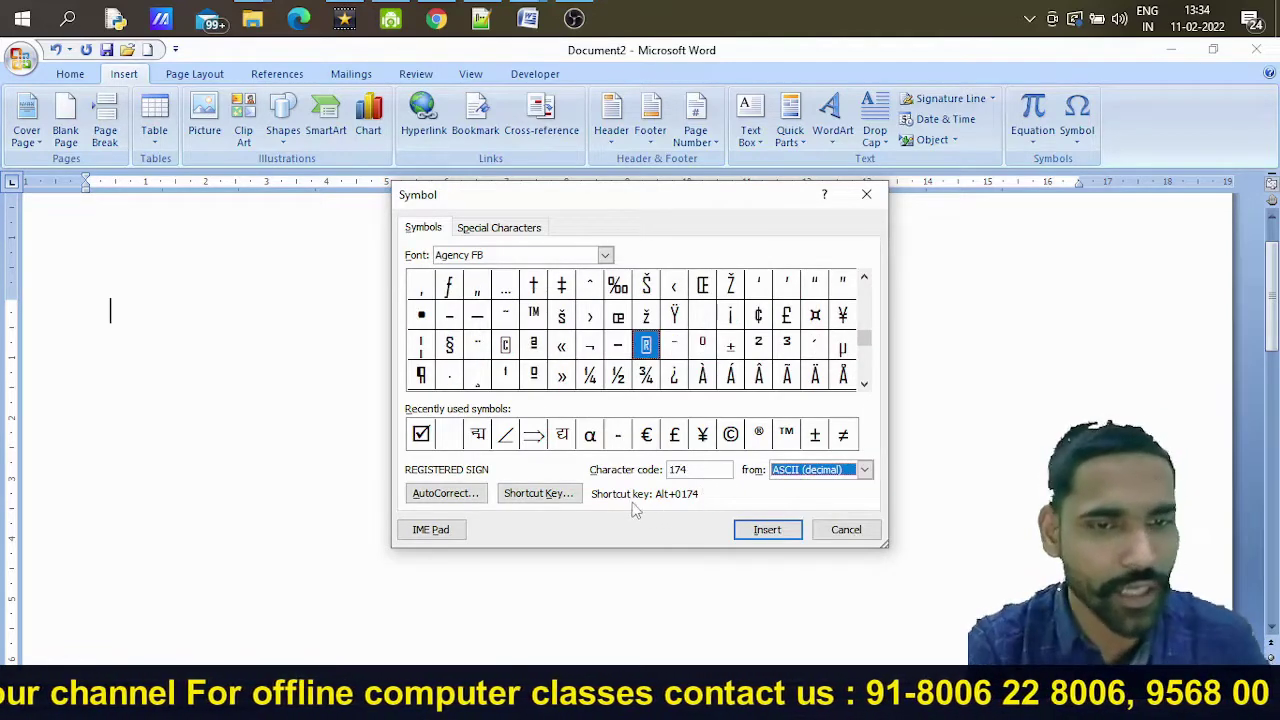
{"action": "double_click", "coordinate": [688, 469]}
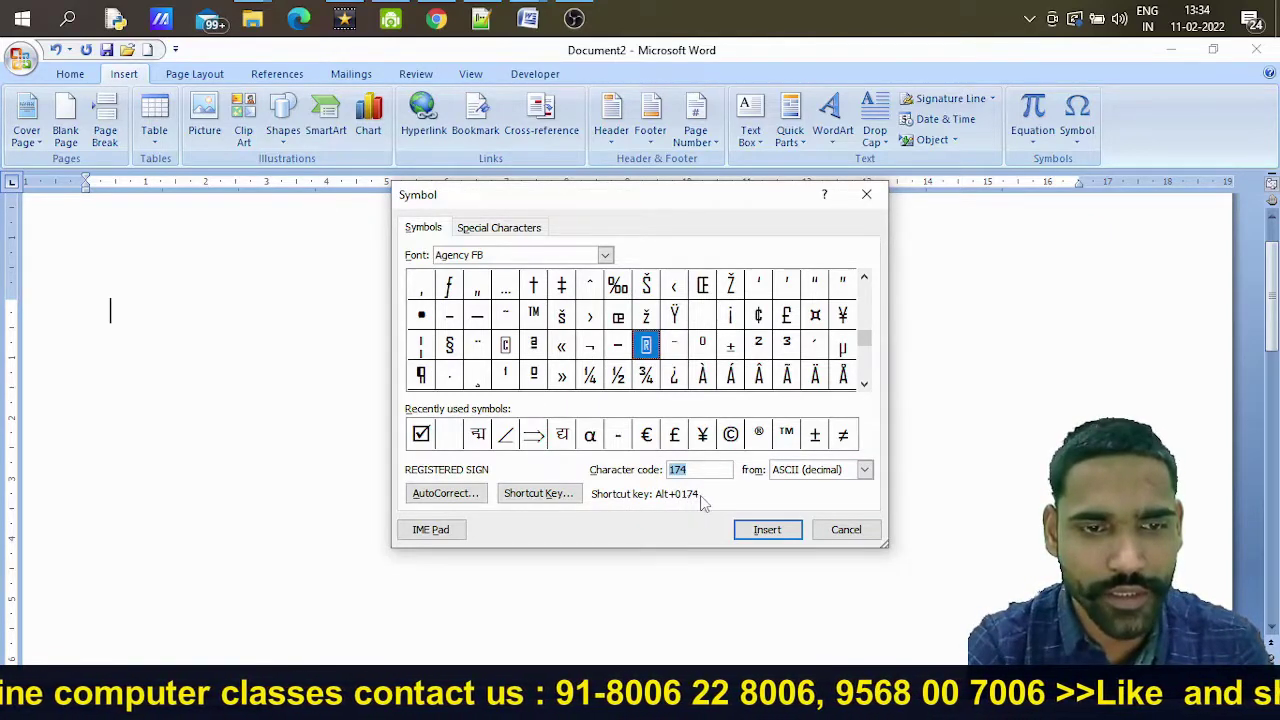
{"action": "left_click", "coordinate": [838, 533]}
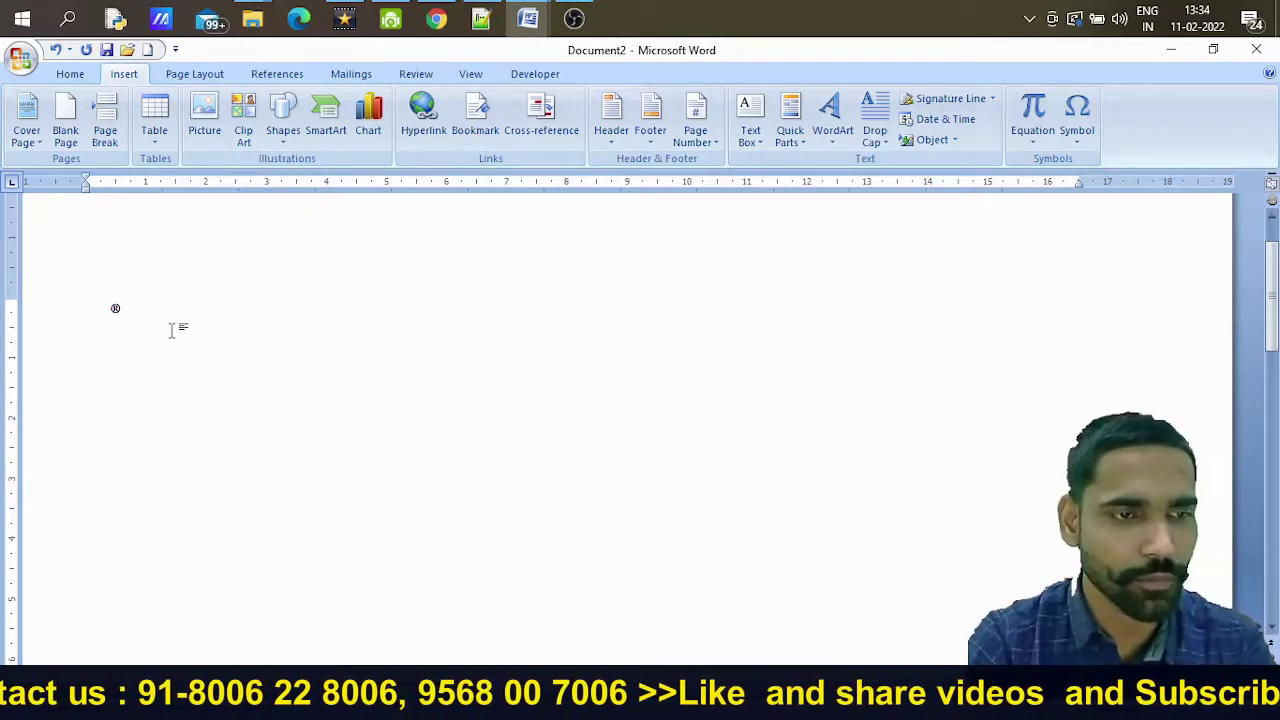
Enlarge the ® symbol to about 86 points with repeated size-increase shortcuts.
{"action": "left_click_drag", "start_coordinate": [171, 329], "coordinate": [77, 288]}
{"action": "key", "text": "ctrl+shift+period"}
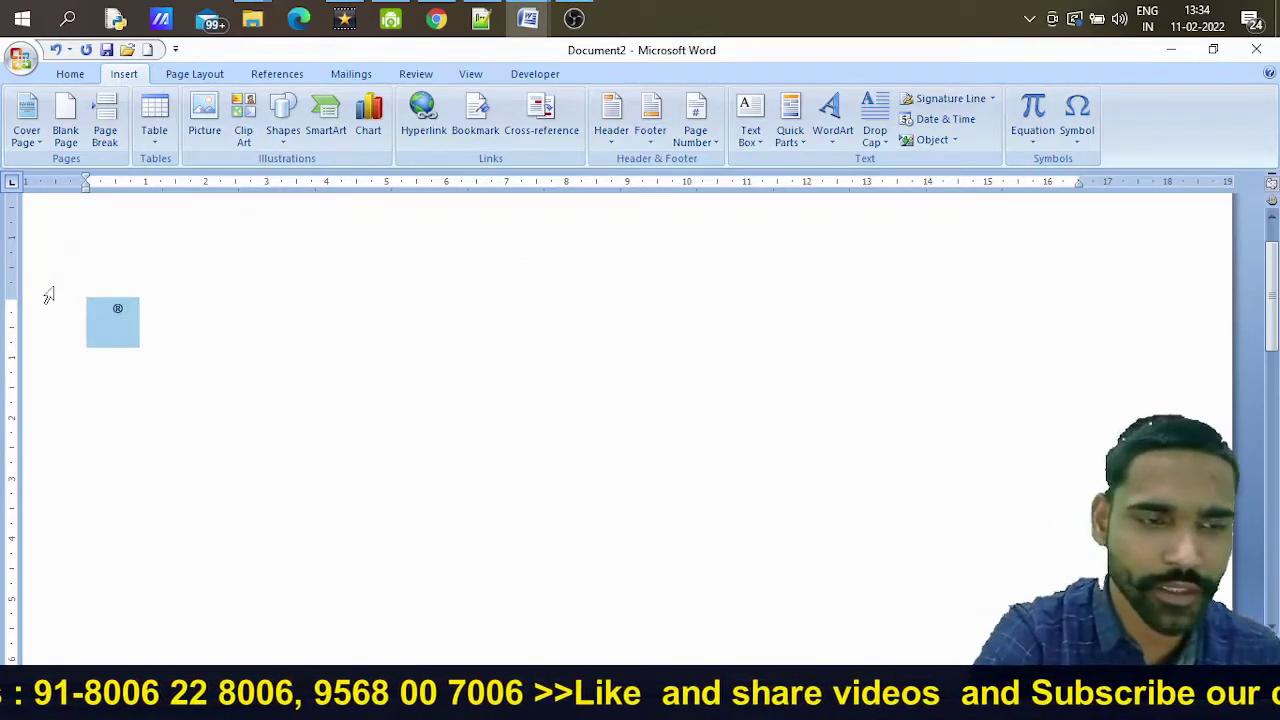
{"action": "key", "text": "ctrl+shift+period"}
{"action": "key", "text": "ctrl+bracketright"}
{"action": "key", "text": "ctrl+bracketright"}
{"action": "key", "text": "ctrl+bracketright"}
{"action": "key", "text": "ctrl+bracketright"}
{"action": "key", "text": "ctrl+bracketright"}
{"action": "key", "text": "ctrl+bracketright"}
{"action": "key", "text": "ctrl+bracketright"}
{"action": "key", "text": "ctrl+bracketright"}
{"action": "key", "text": "ctrl+bracketright"}
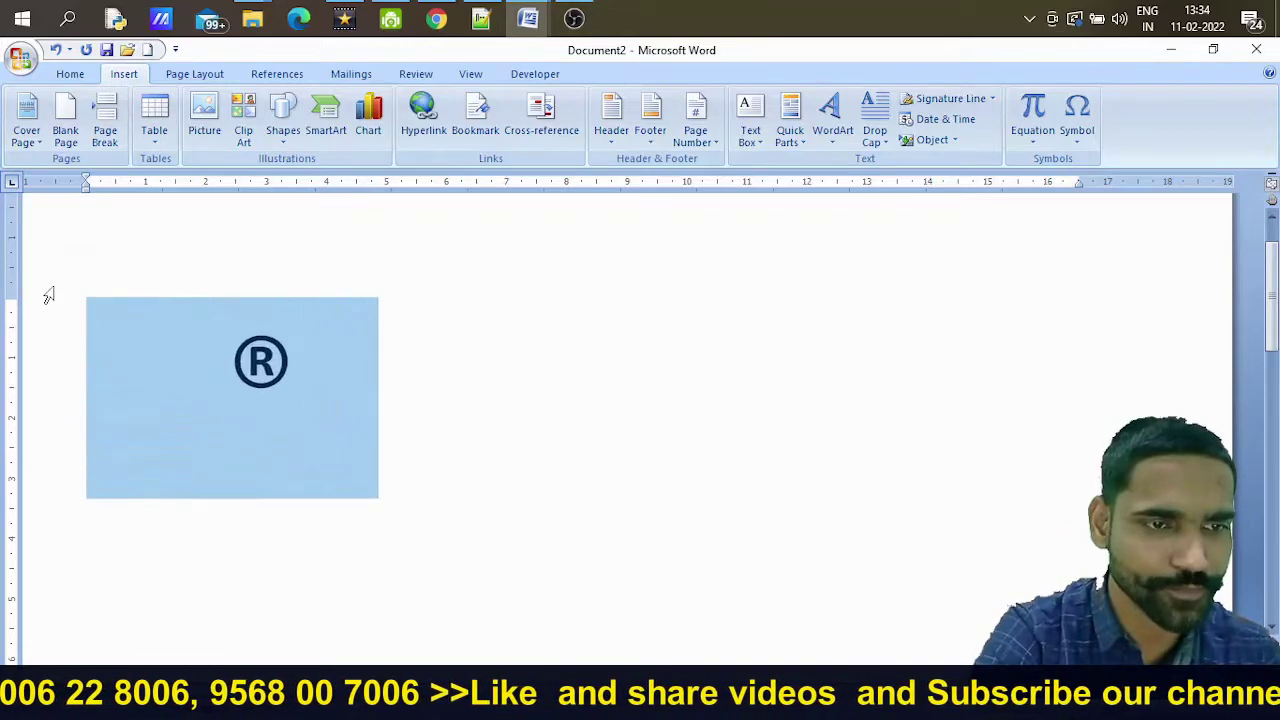
{"action": "key", "text": "ctrl+bracketright"}
{"action": "key", "text": "ctrl+bracketright"}
{"action": "key", "text": "ctrl+bracketright"}
{"action": "left_click", "coordinate": [437, 377]}
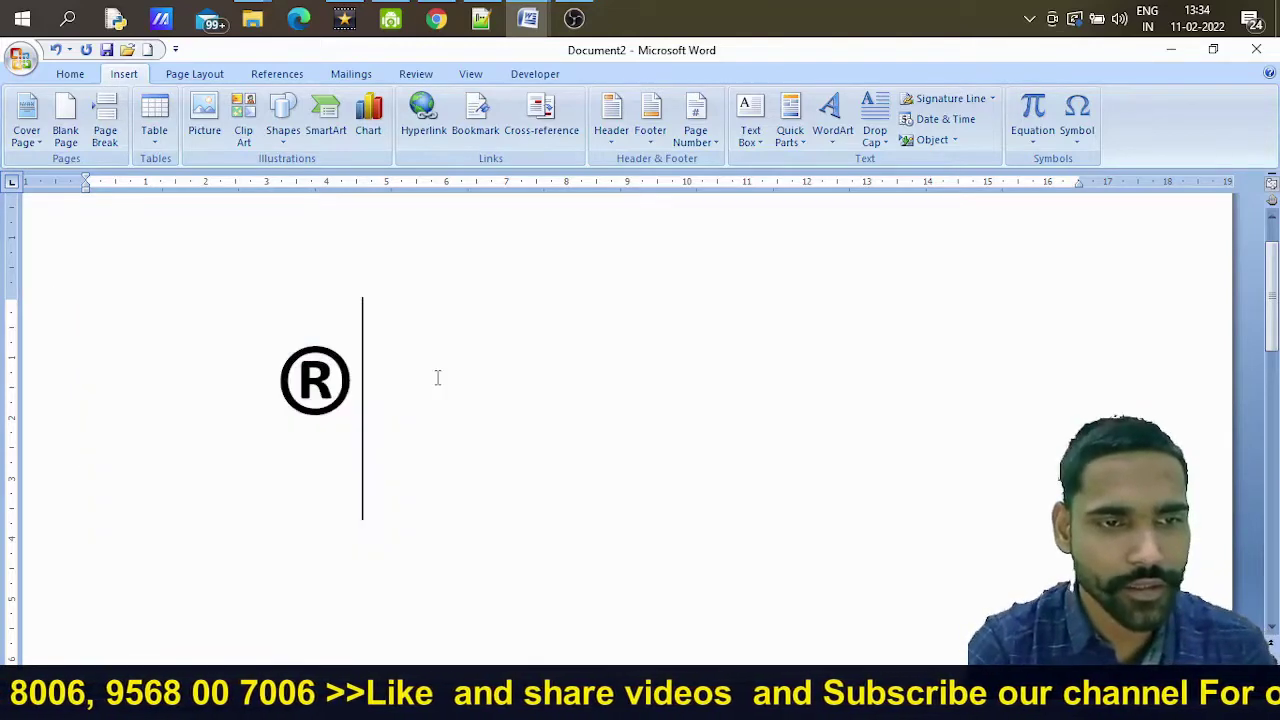
{"action": "left_click_drag", "start_coordinate": [400, 386], "coordinate": [251, 380]}
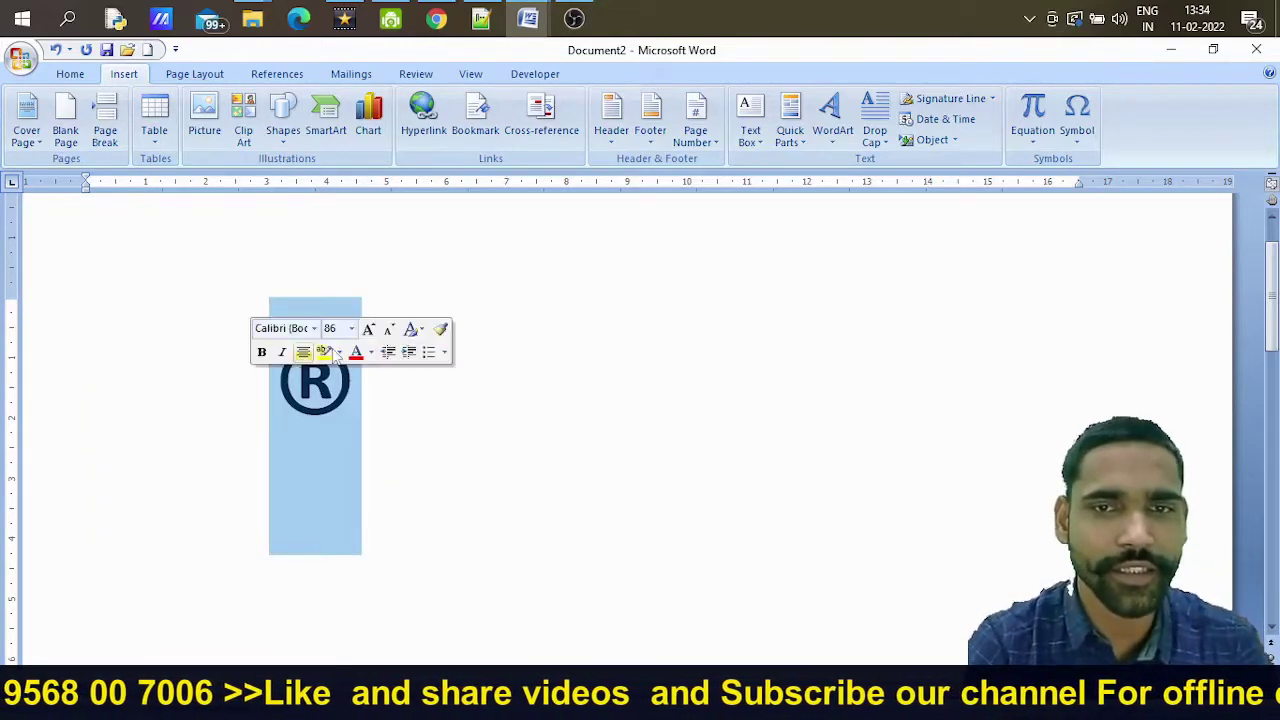
Browse down through the More Symbols grid, then close the dialog without inserting.
{"action": "left_click", "coordinate": [1078, 138]}
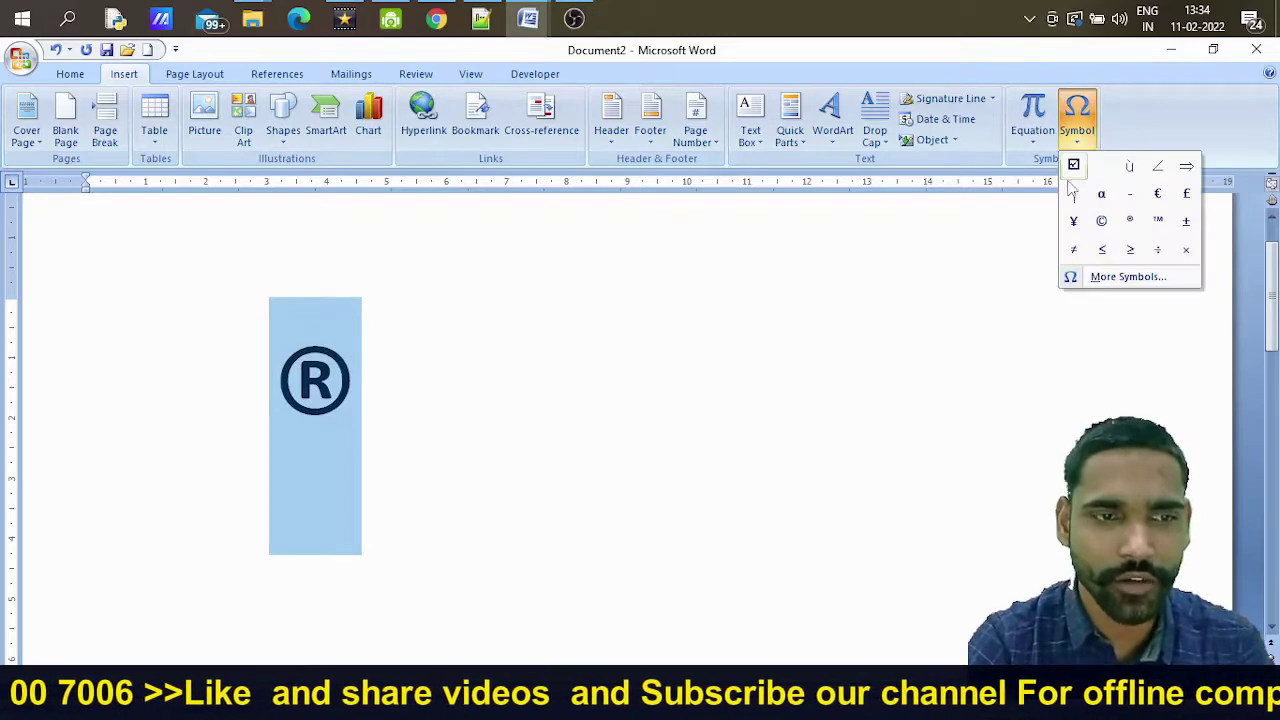
{"action": "left_click", "coordinate": [1128, 278]}
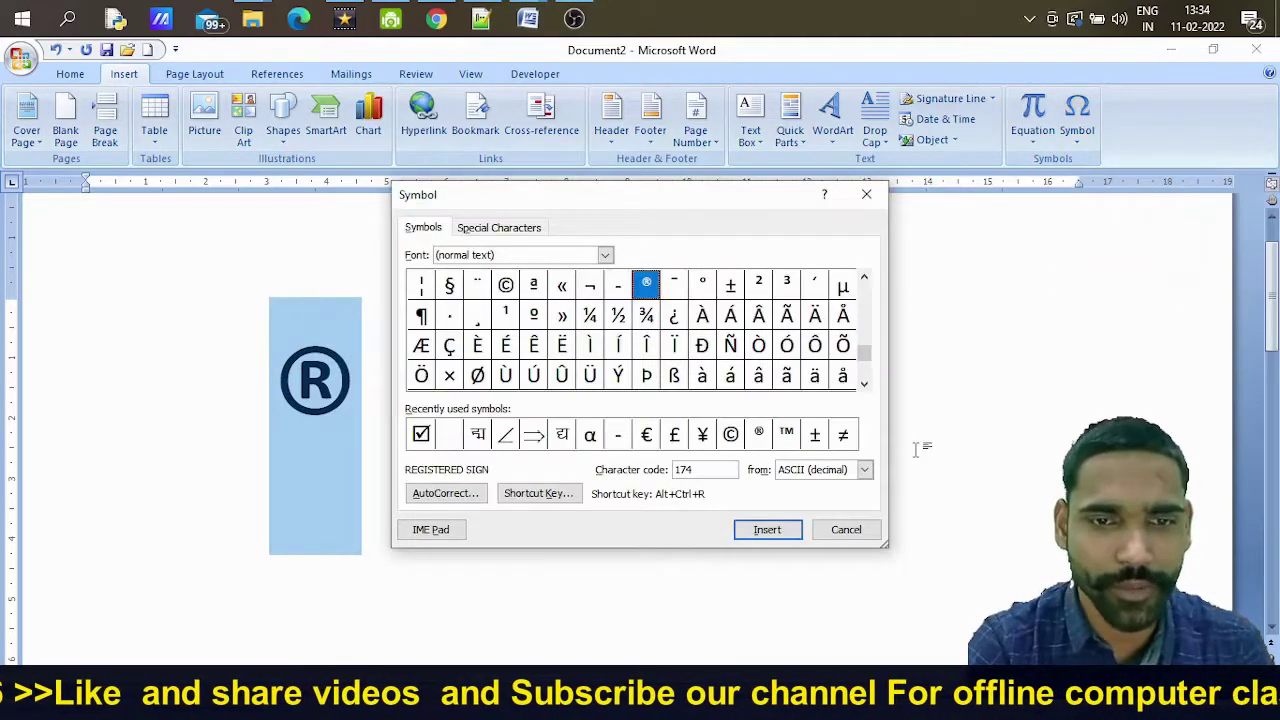
{"action": "double_click", "coordinate": [864, 384]}
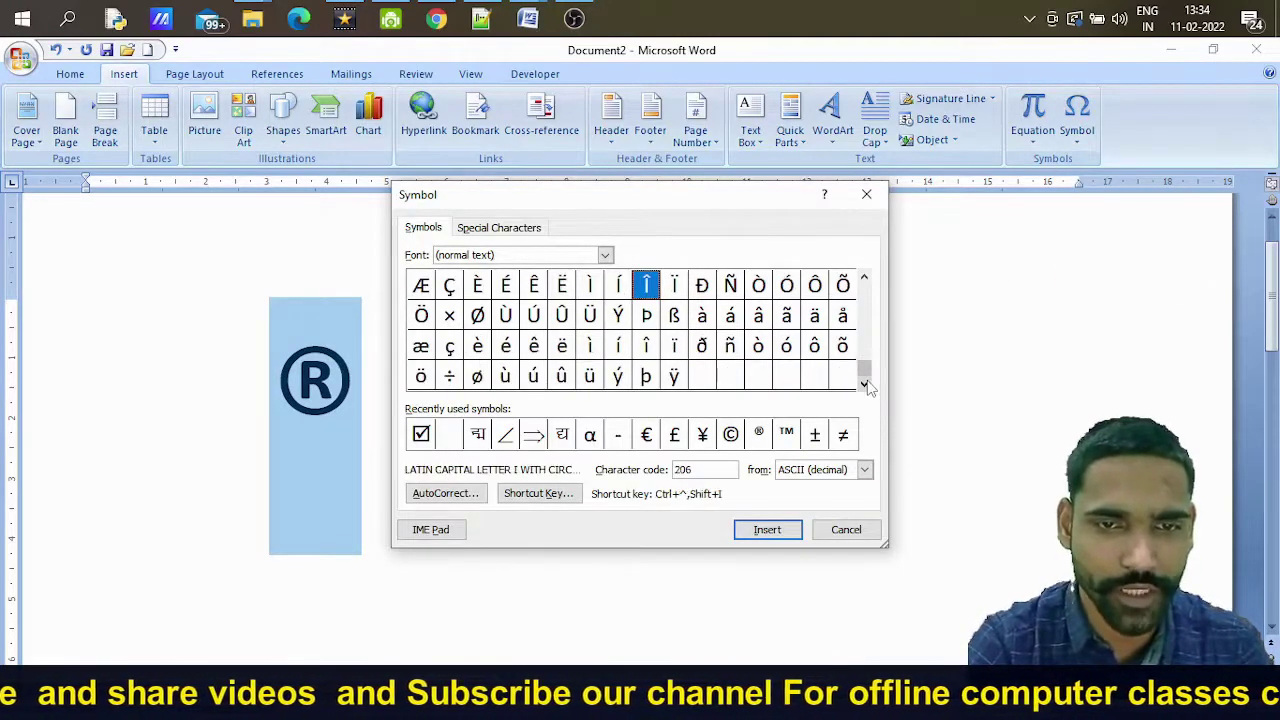
{"action": "left_click_drag", "start_coordinate": [864, 378], "coordinate": [866, 292]}
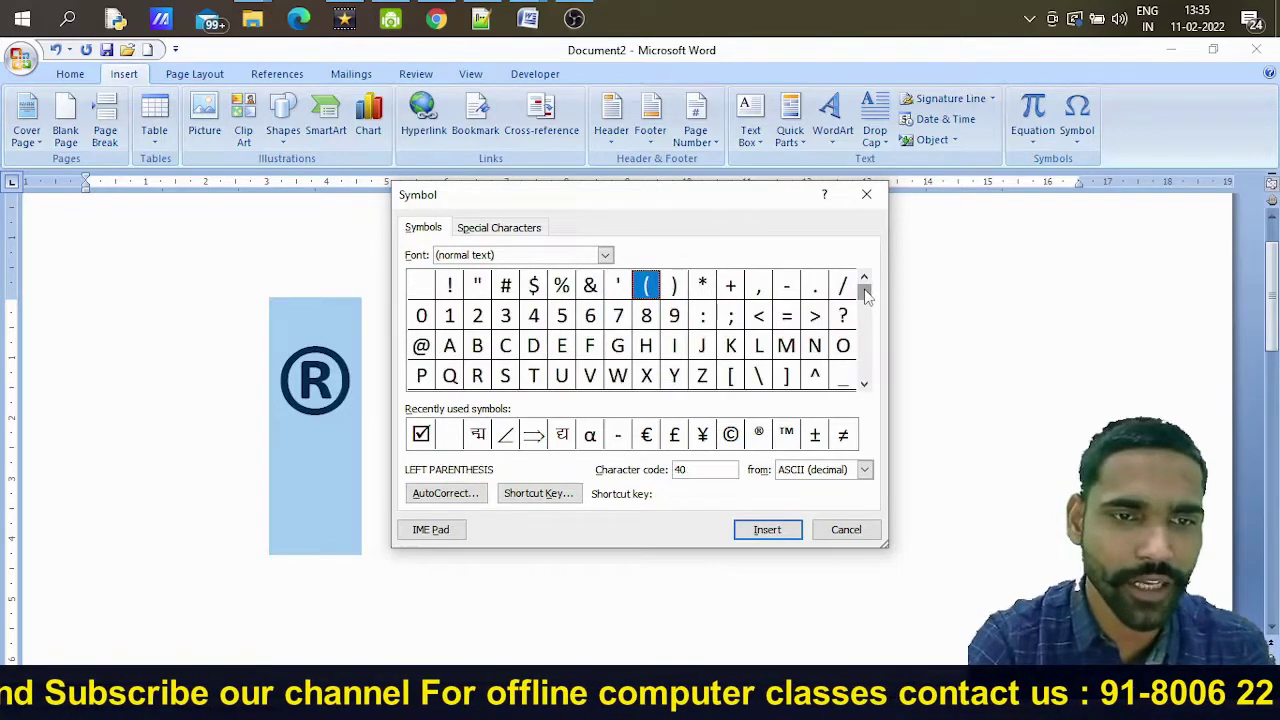
{"action": "left_click", "coordinate": [865, 385]}
{"action": "left_click", "coordinate": [865, 385]}
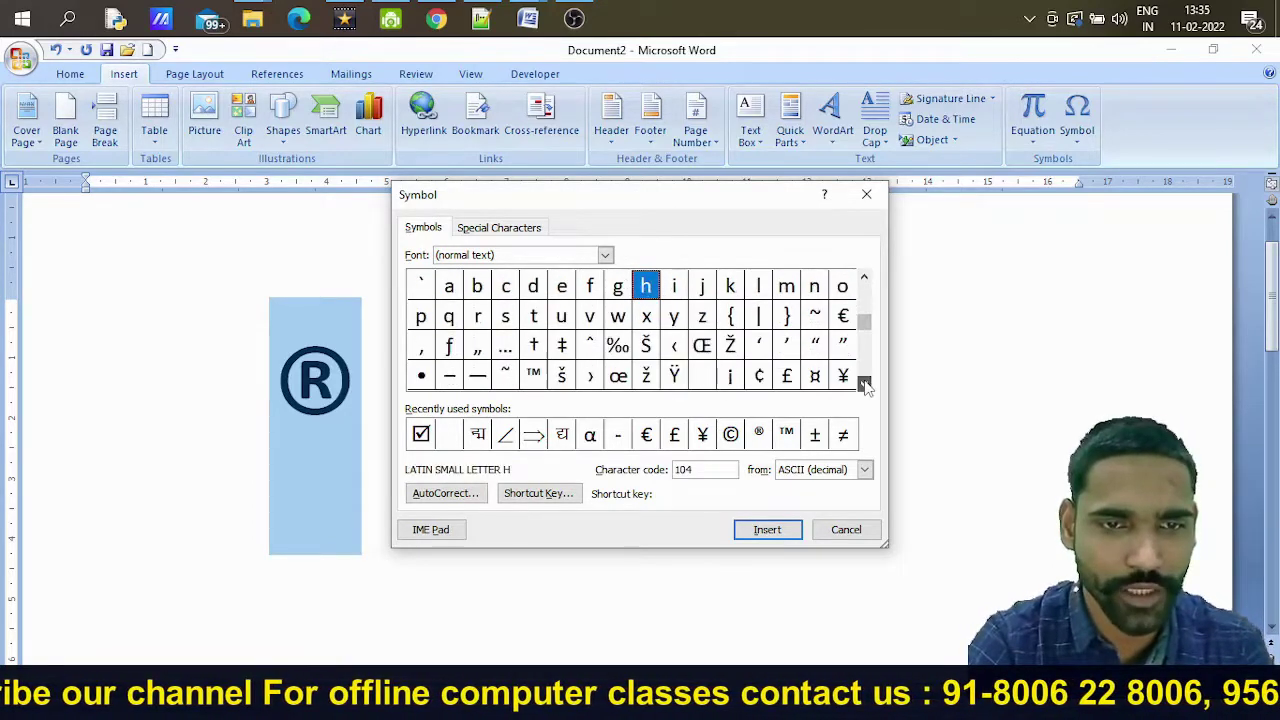
{"action": "left_click", "coordinate": [865, 385]}
{"action": "left_click", "coordinate": [865, 385]}
{"action": "left_click", "coordinate": [866, 194]}
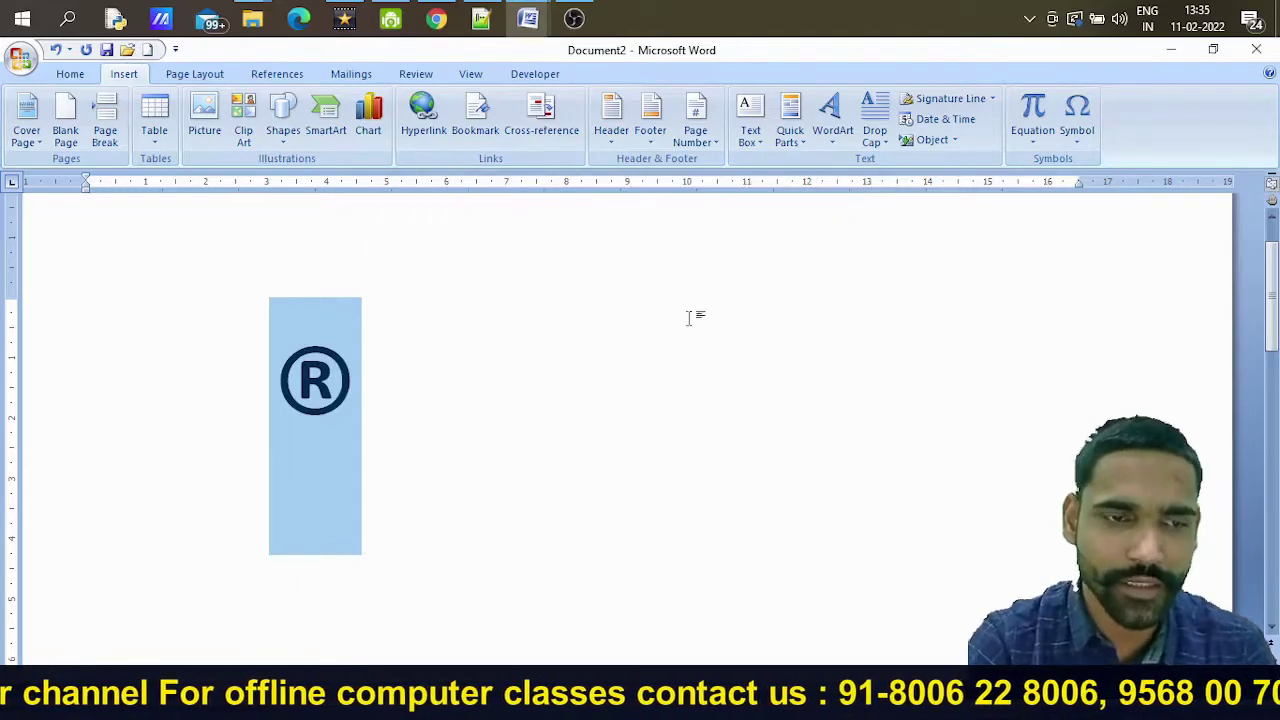
Delete the ®, type the sample letters A Z a z, then select all and delete.
{"action": "key", "text": "Delete"}
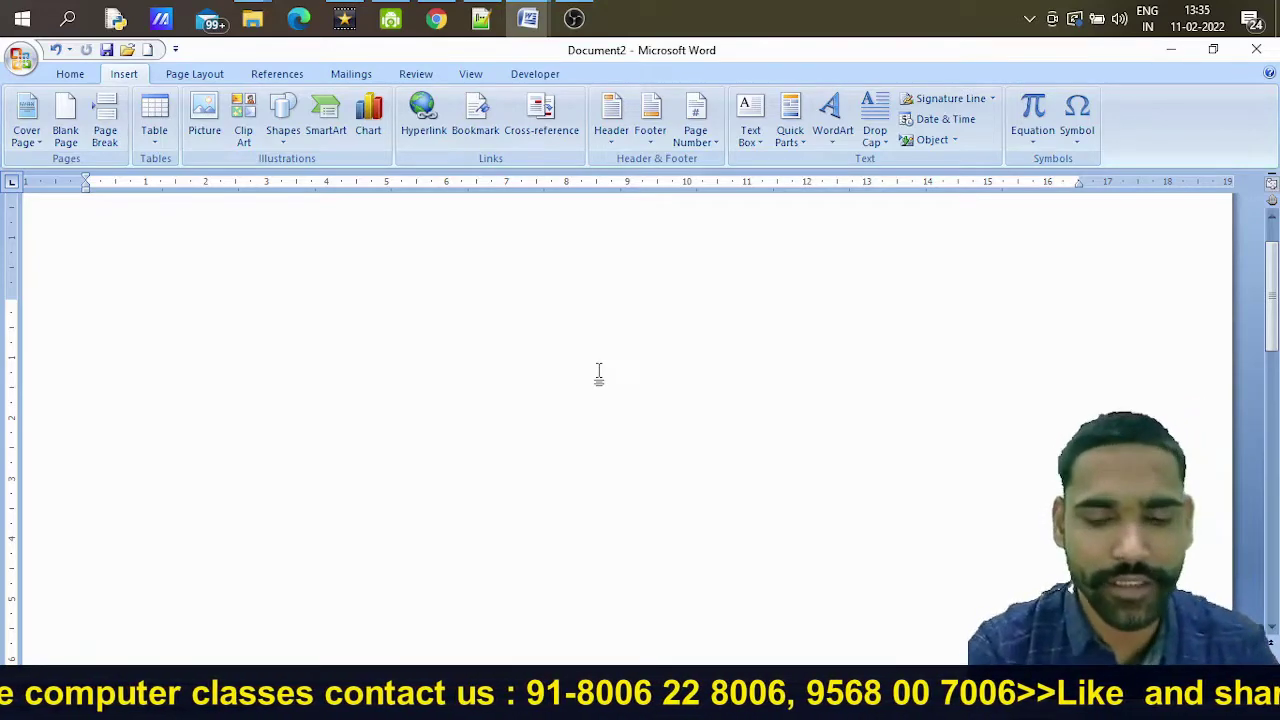
{"action": "type", "text": "A "}
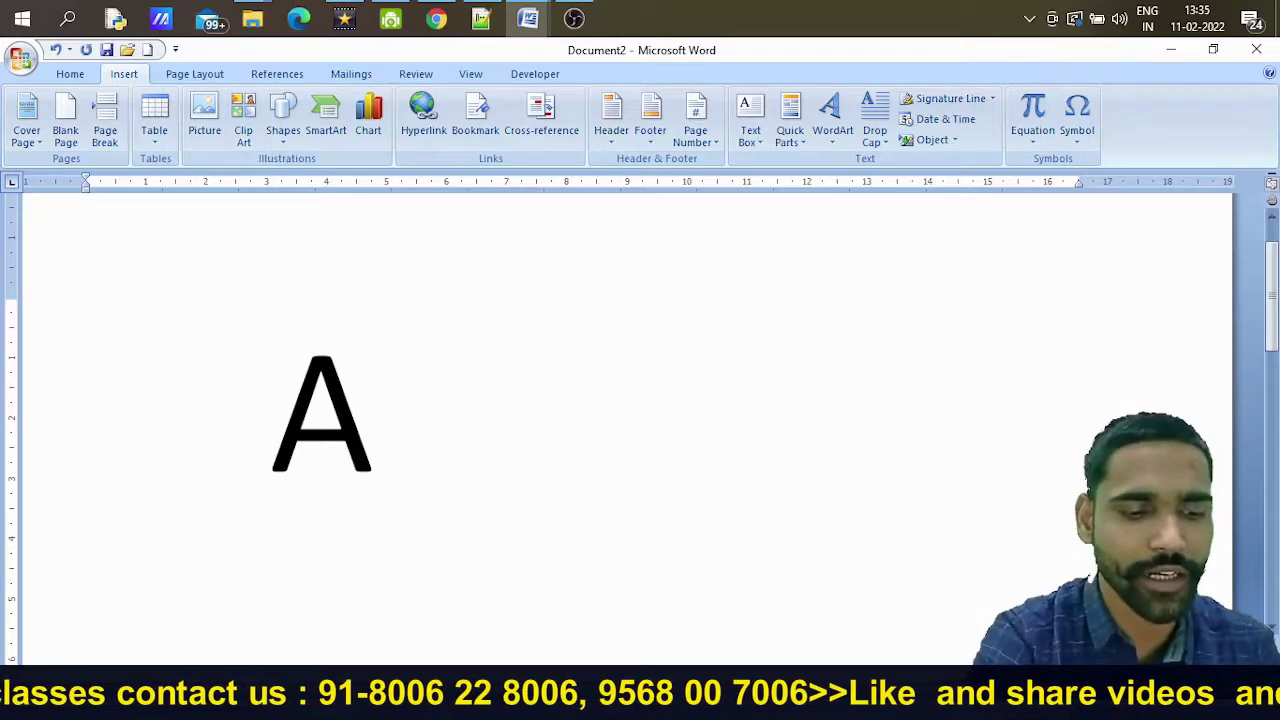
{"action": "type", "text": "Z"}
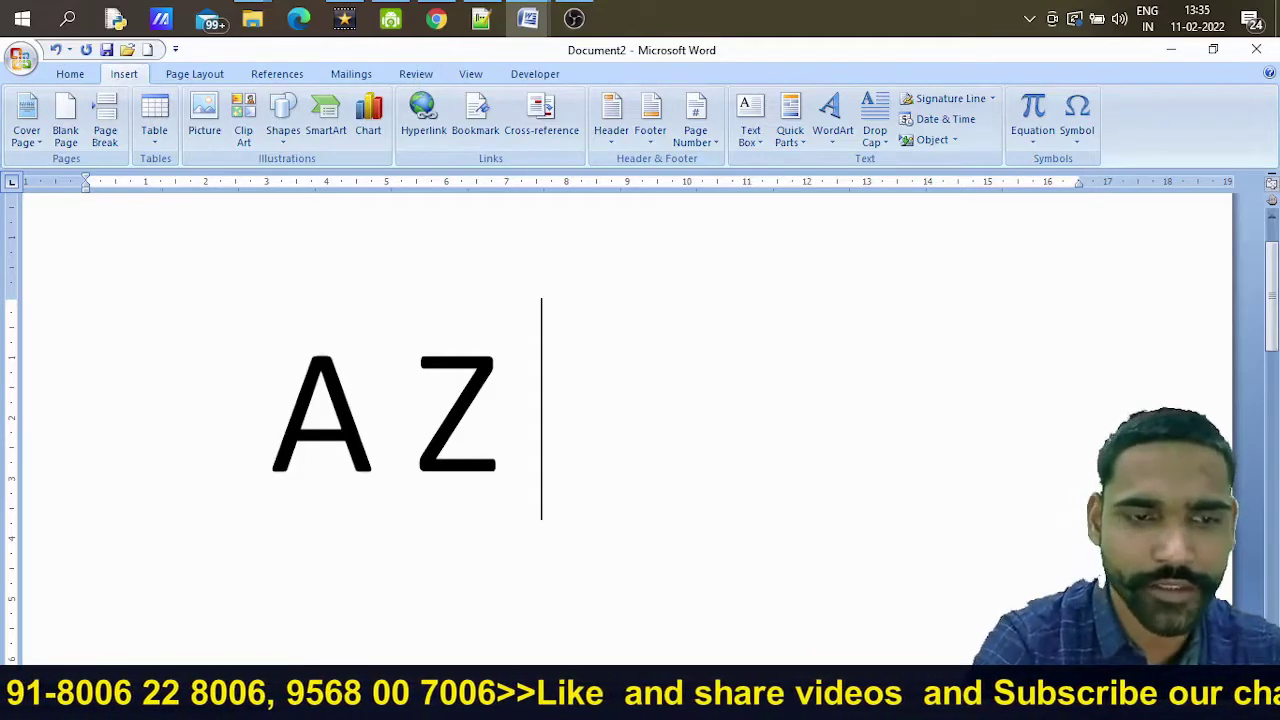
{"action": "type", "text": " a"}
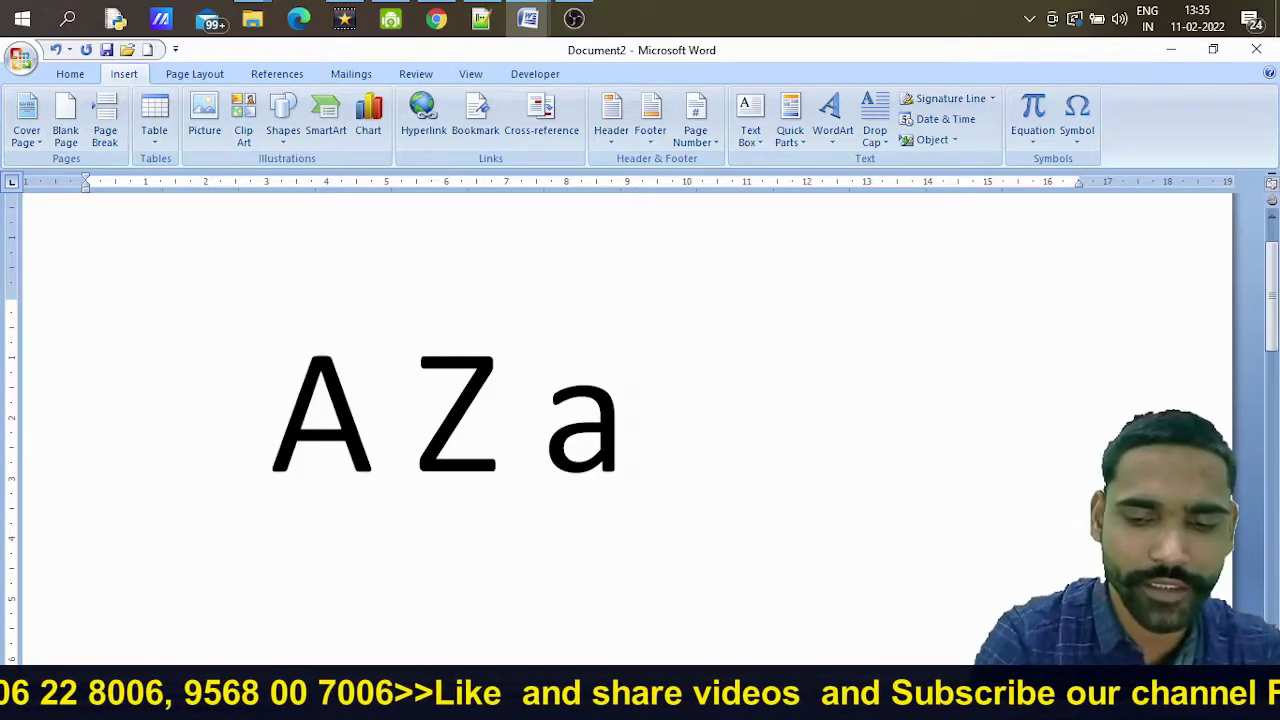
{"action": "type", "text": " z"}
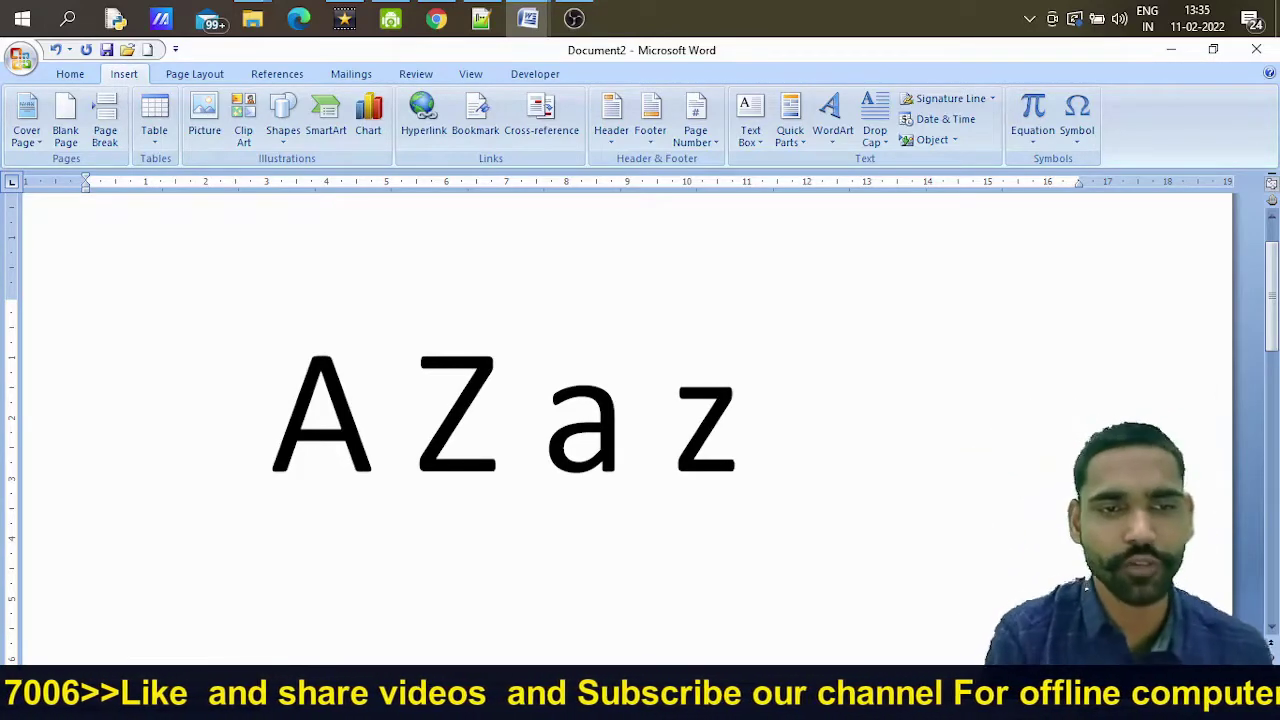
{"action": "key", "text": "ctrl+a"}
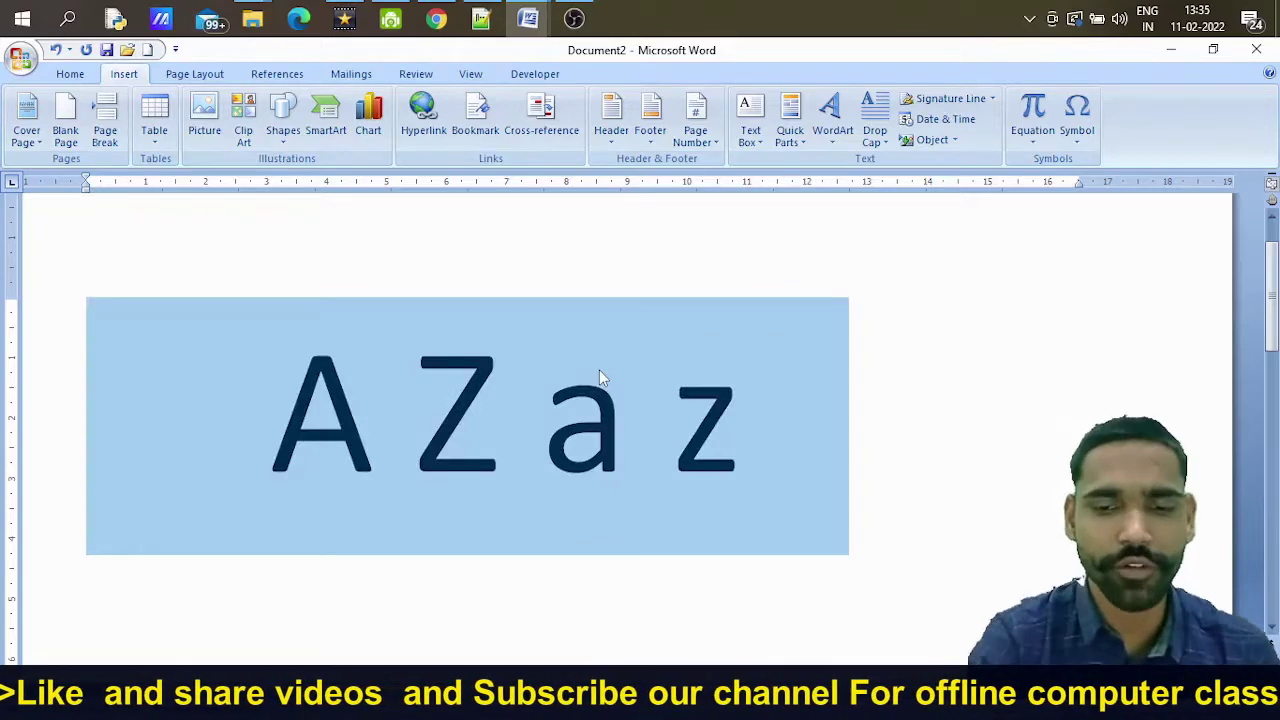
{"action": "key", "text": "Delete"}
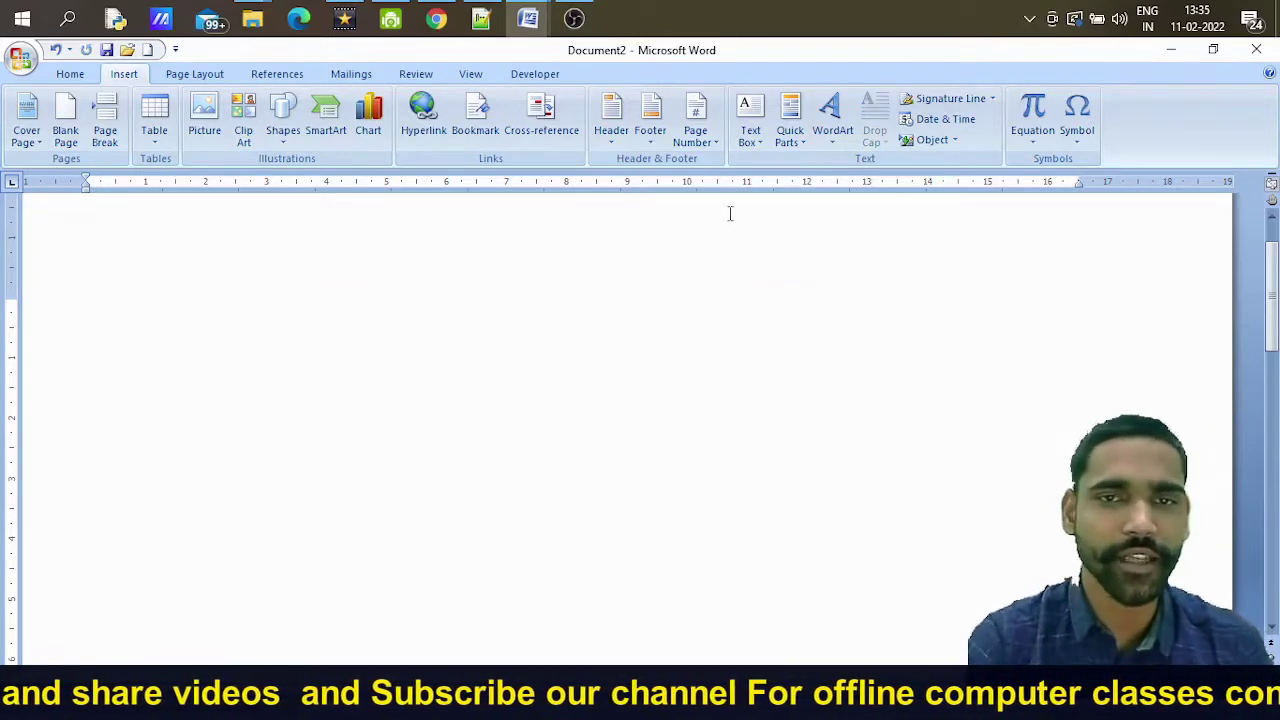
In the Symbol dialog, select the Taurus symbol and browse further through the Wingdings set.
{"action": "left_click", "coordinate": [1077, 112]}
{"action": "left_click", "coordinate": [1123, 275]}
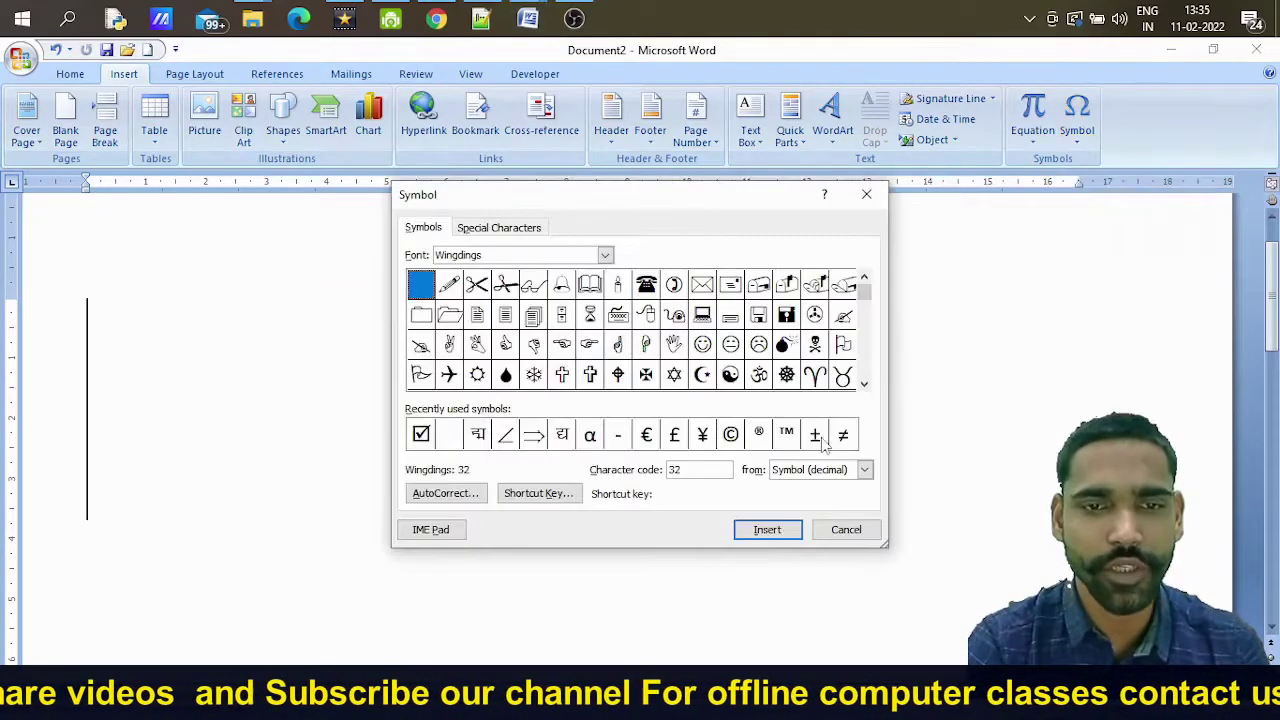
{"action": "left_click", "coordinate": [843, 375]}
{"action": "left_click", "coordinate": [865, 470]}
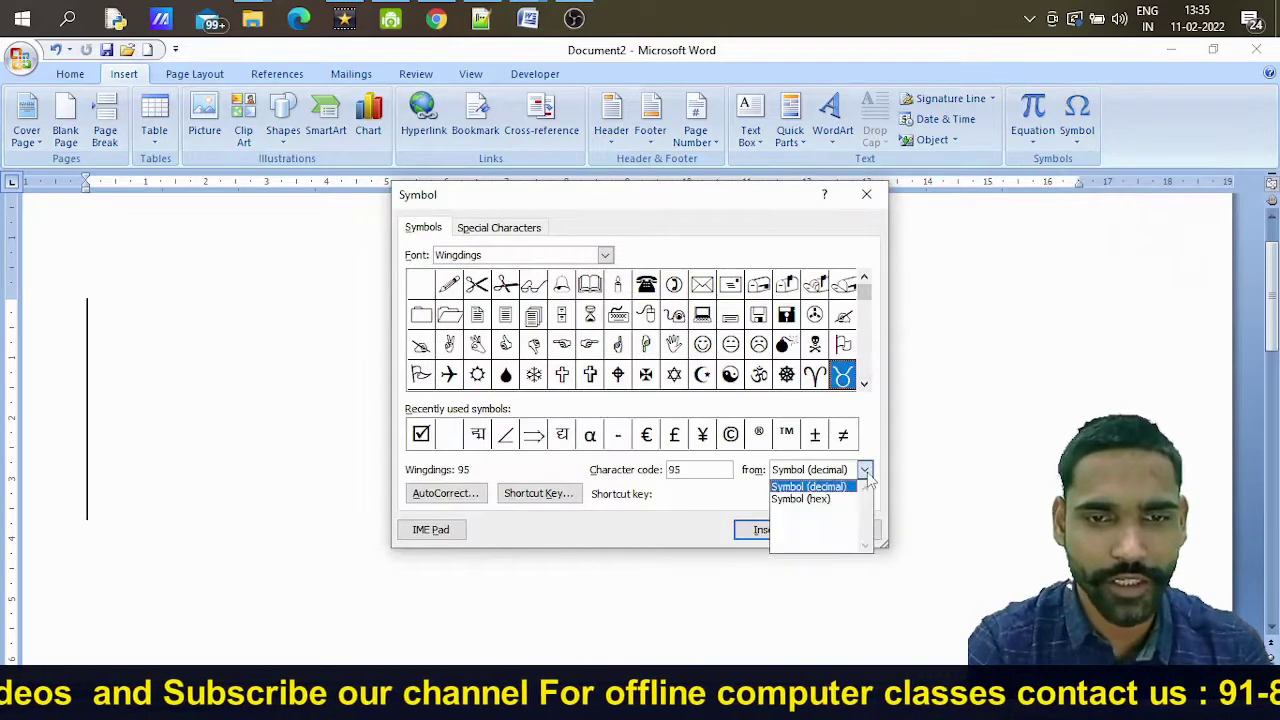
{"action": "left_click", "coordinate": [867, 472]}
{"action": "left_click", "coordinate": [864, 384]}
{"action": "left_click", "coordinate": [864, 384]}
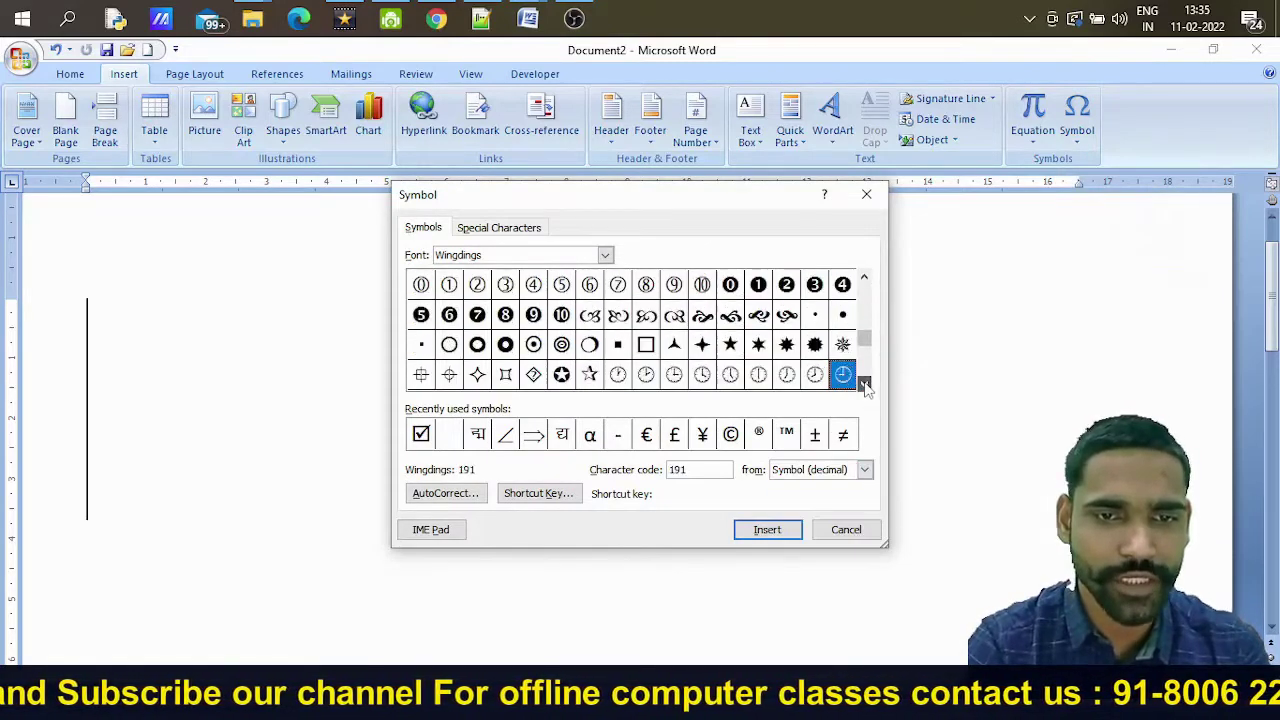
{"action": "left_click", "coordinate": [864, 384]}
Switch the symbol font to Sakkal Majalla, insert the ¾ fraction, then delete it.
{"action": "left_click", "coordinate": [605, 255]}
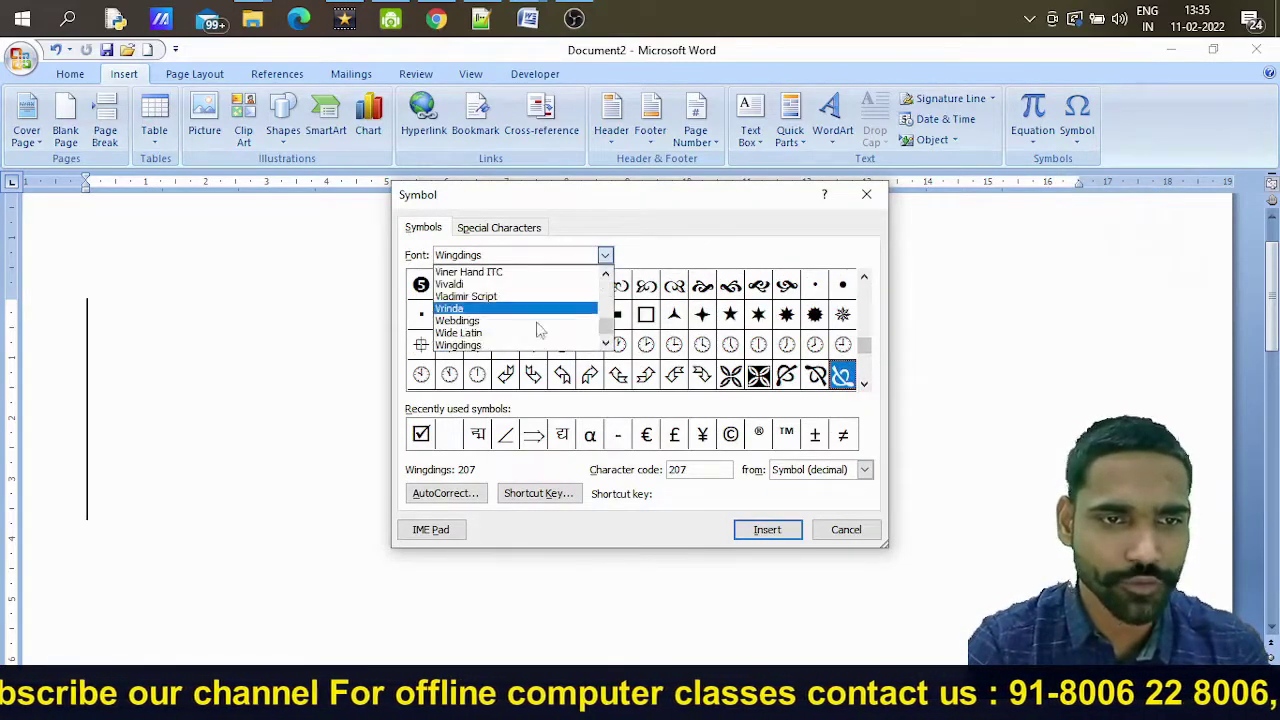
{"action": "scroll", "coordinate": [520, 315], "scroll_direction": "up", "scroll_amount": 5}
{"action": "scroll", "coordinate": [510, 318], "scroll_direction": "up", "scroll_amount": 5}
{"action": "scroll", "coordinate": [505, 320], "scroll_direction": "up", "scroll_amount": 5}
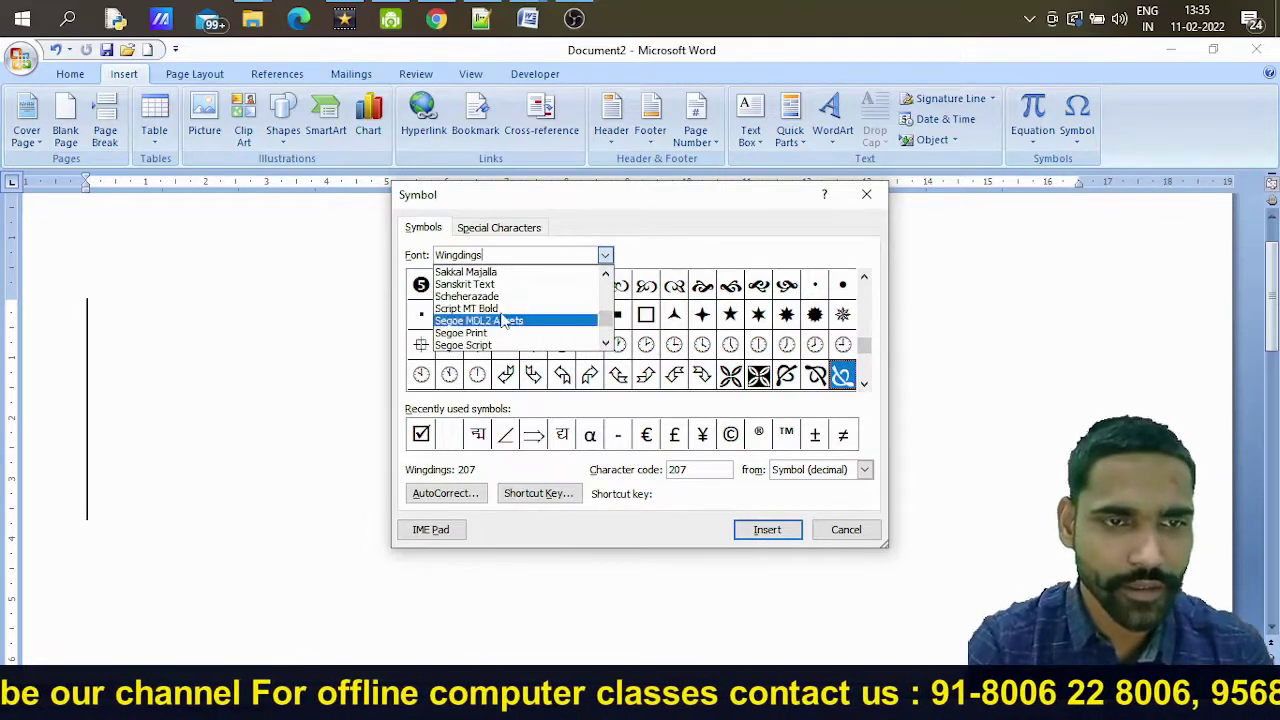
{"action": "left_click", "coordinate": [466, 272]}
{"action": "left_click", "coordinate": [864, 384]}
{"action": "left_click", "coordinate": [864, 384]}
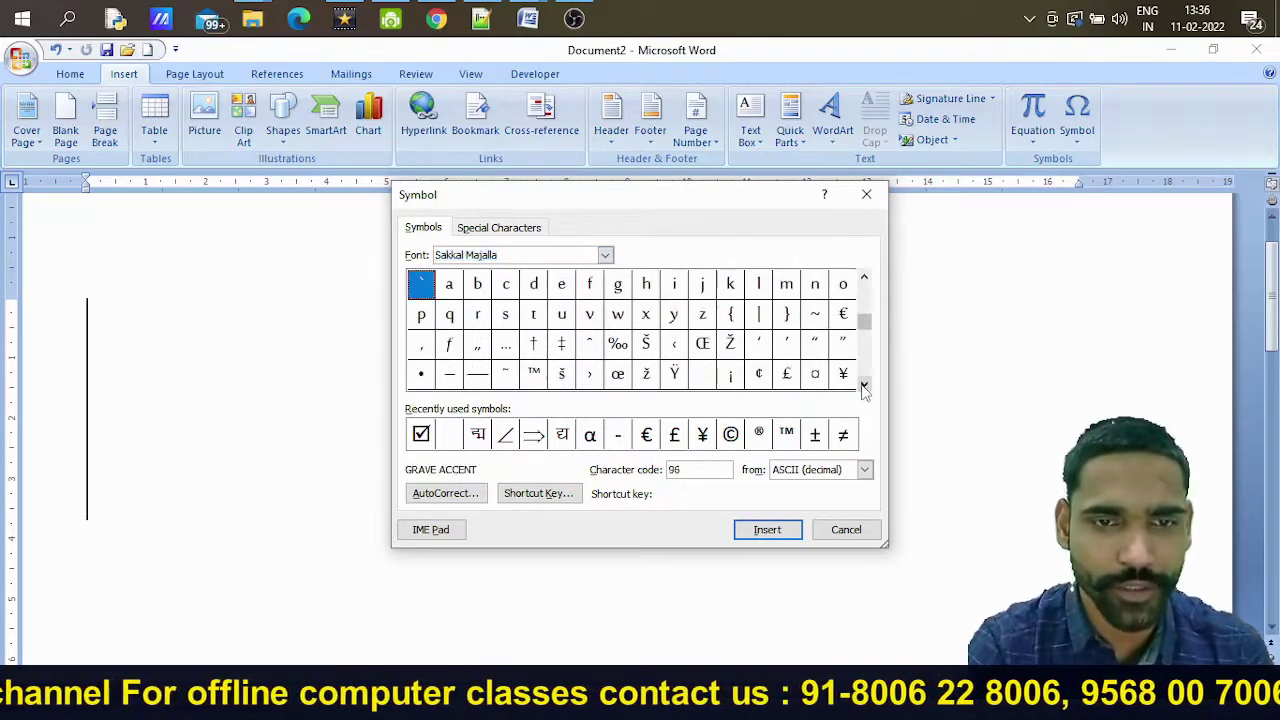
{"action": "left_click", "coordinate": [864, 384]}
{"action": "left_click", "coordinate": [646, 314]}
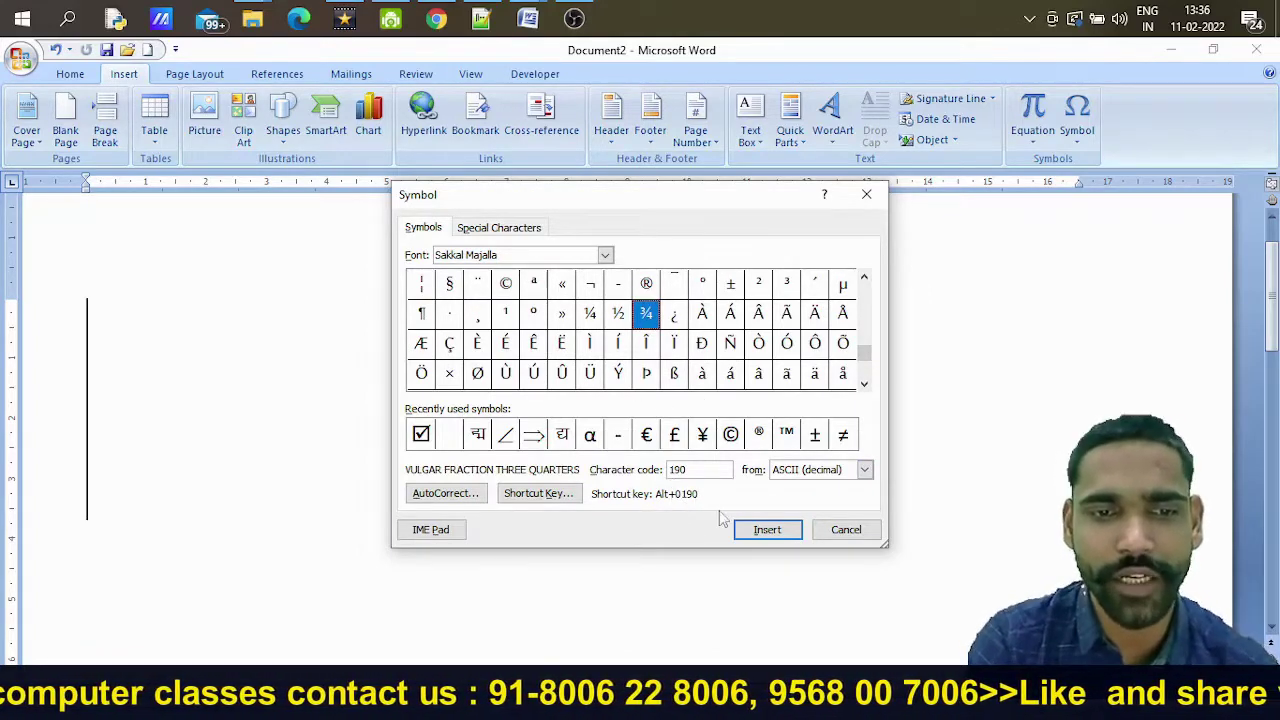
{"action": "left_click", "coordinate": [846, 535]}
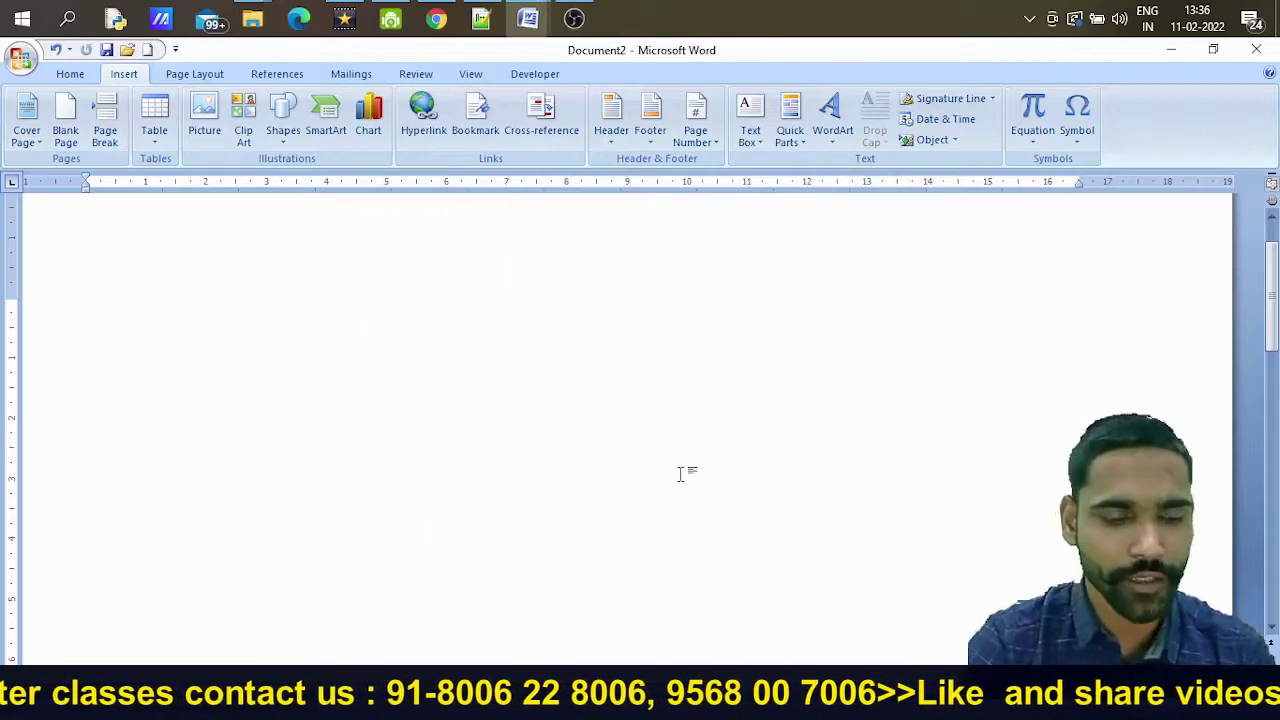
{"action": "type", "text": "¾"}
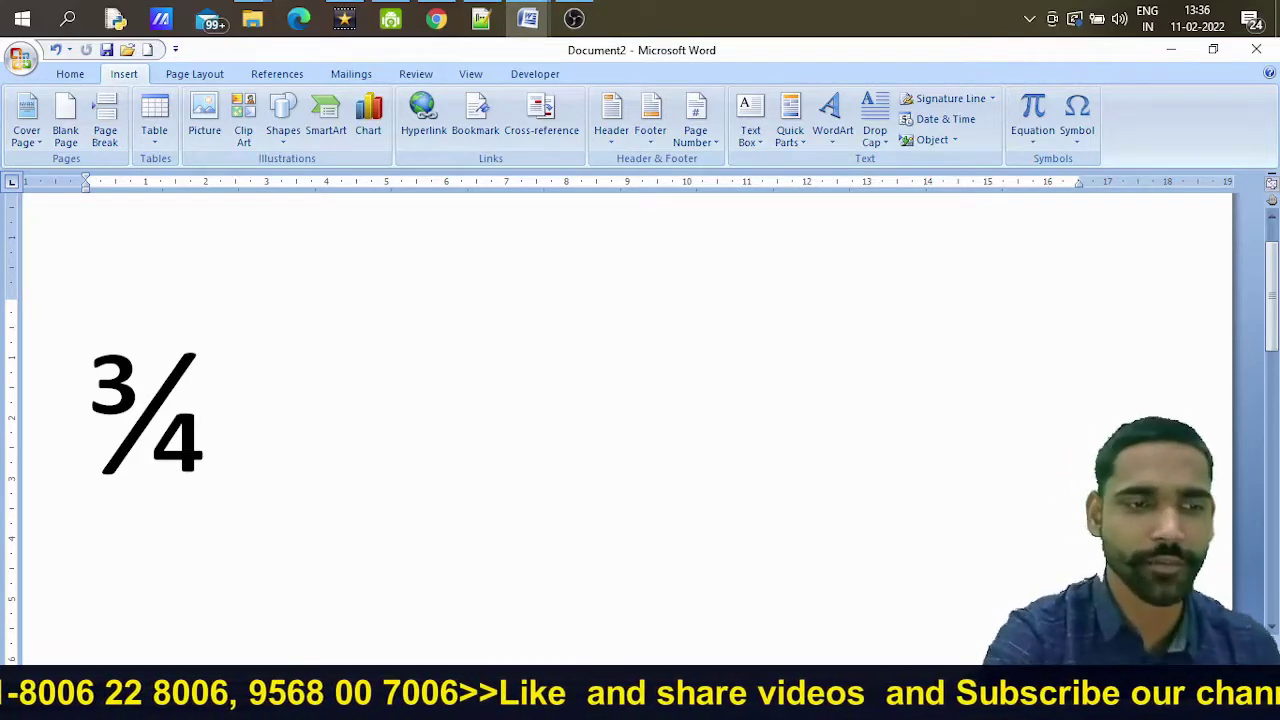
{"action": "key", "text": "BackSpace"}
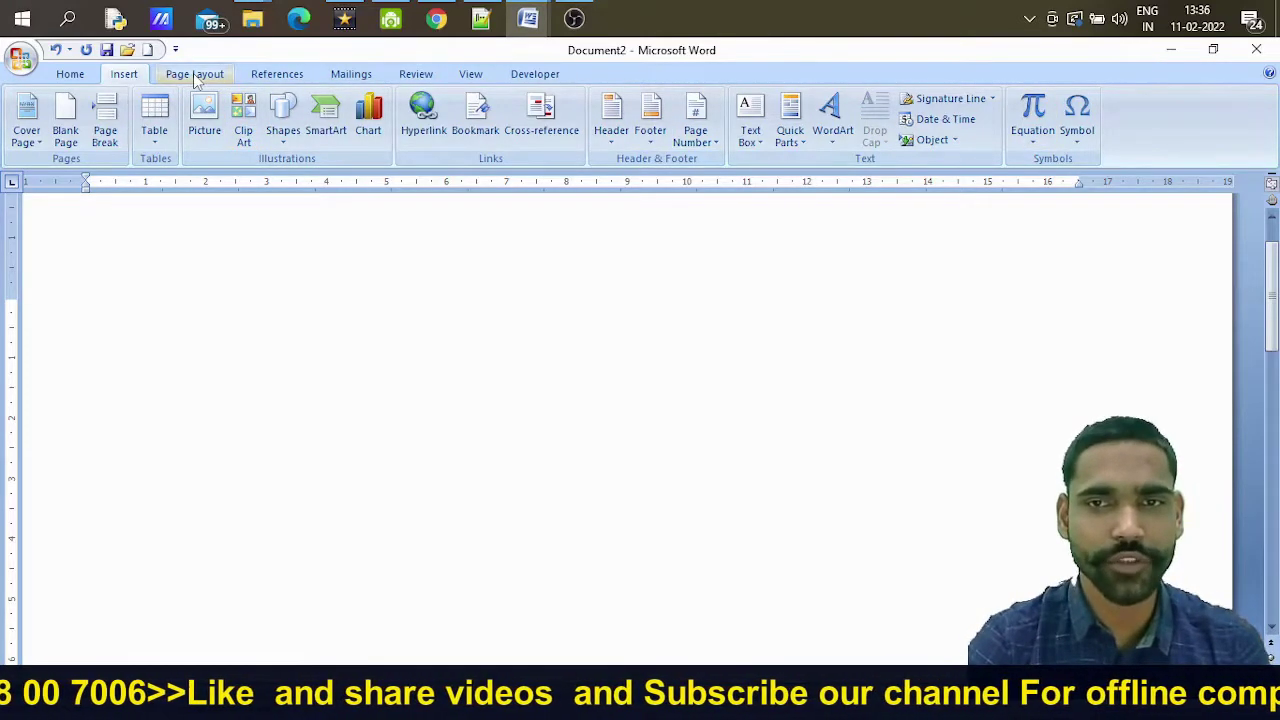
Close blank Document2 without saving and dismiss the Clip Art pane in Computer Fundamental.
{"action": "left_click", "coordinate": [196, 78]}
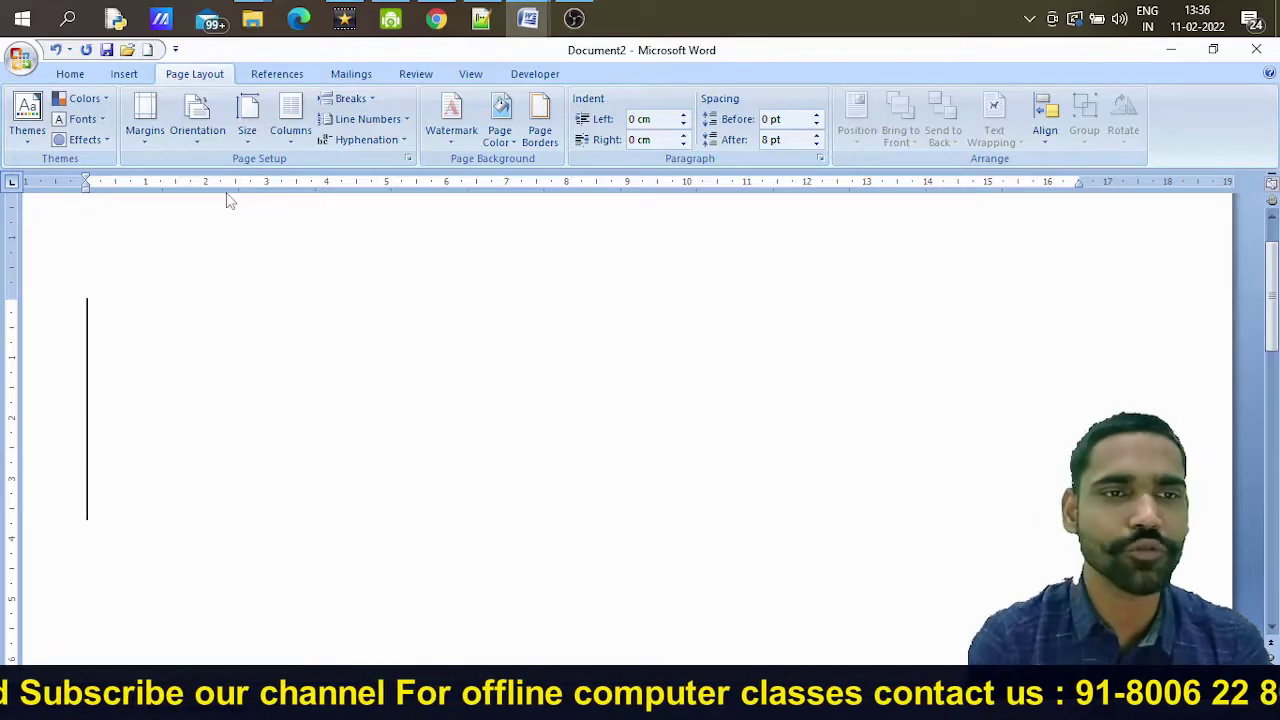
{"action": "left_click", "coordinate": [1256, 49]}
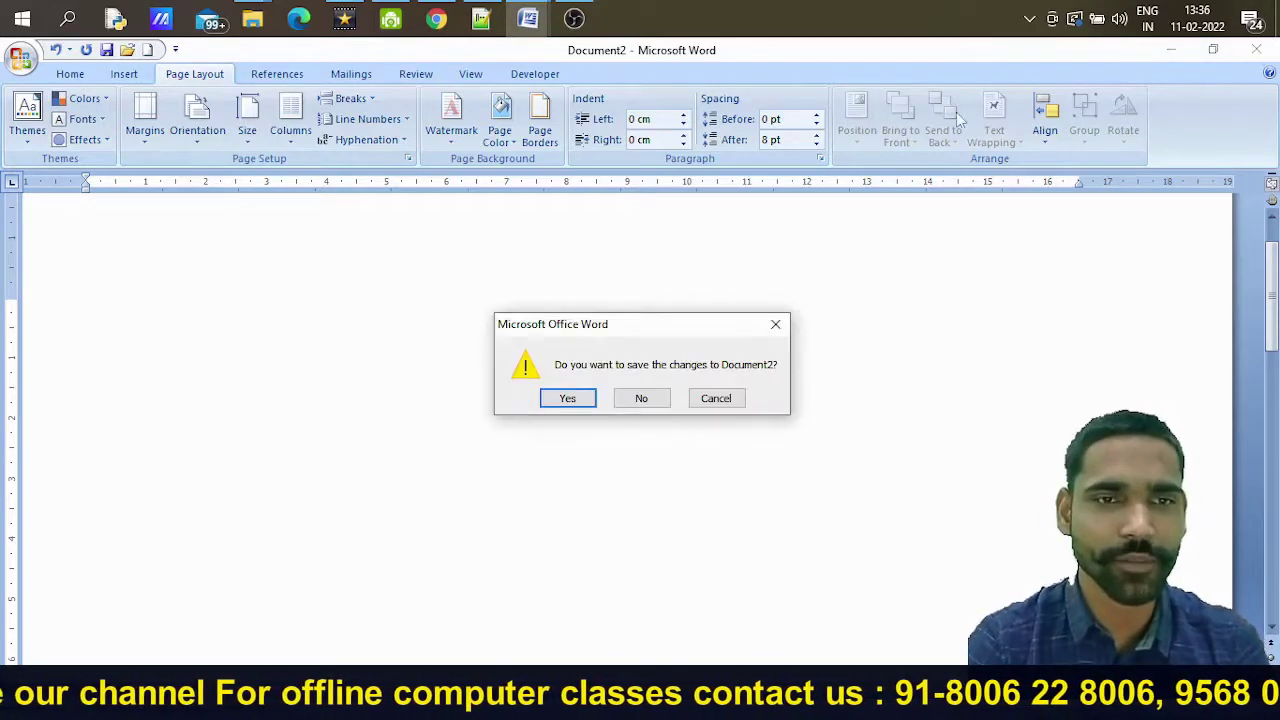
{"action": "left_click", "coordinate": [645, 396]}
{"action": "scroll", "coordinate": [650, 360], "scroll_direction": "up", "scroll_amount": 8}
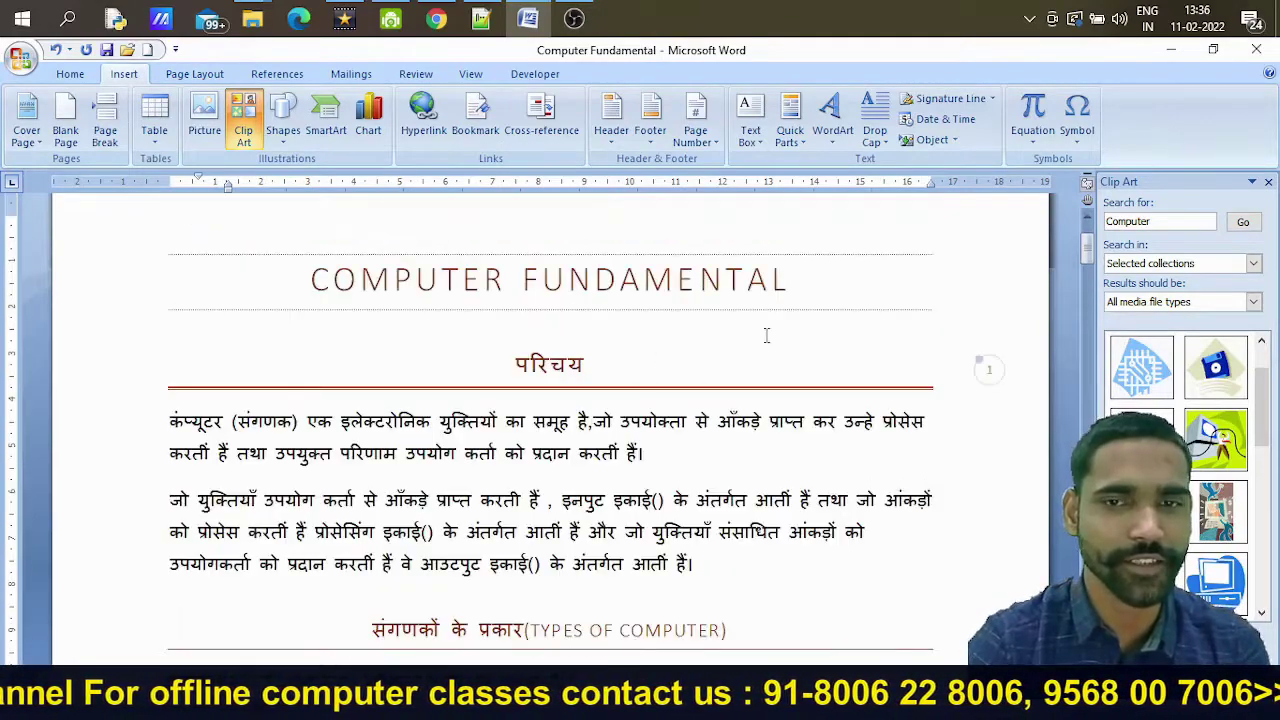
{"action": "left_click", "coordinate": [1268, 182]}
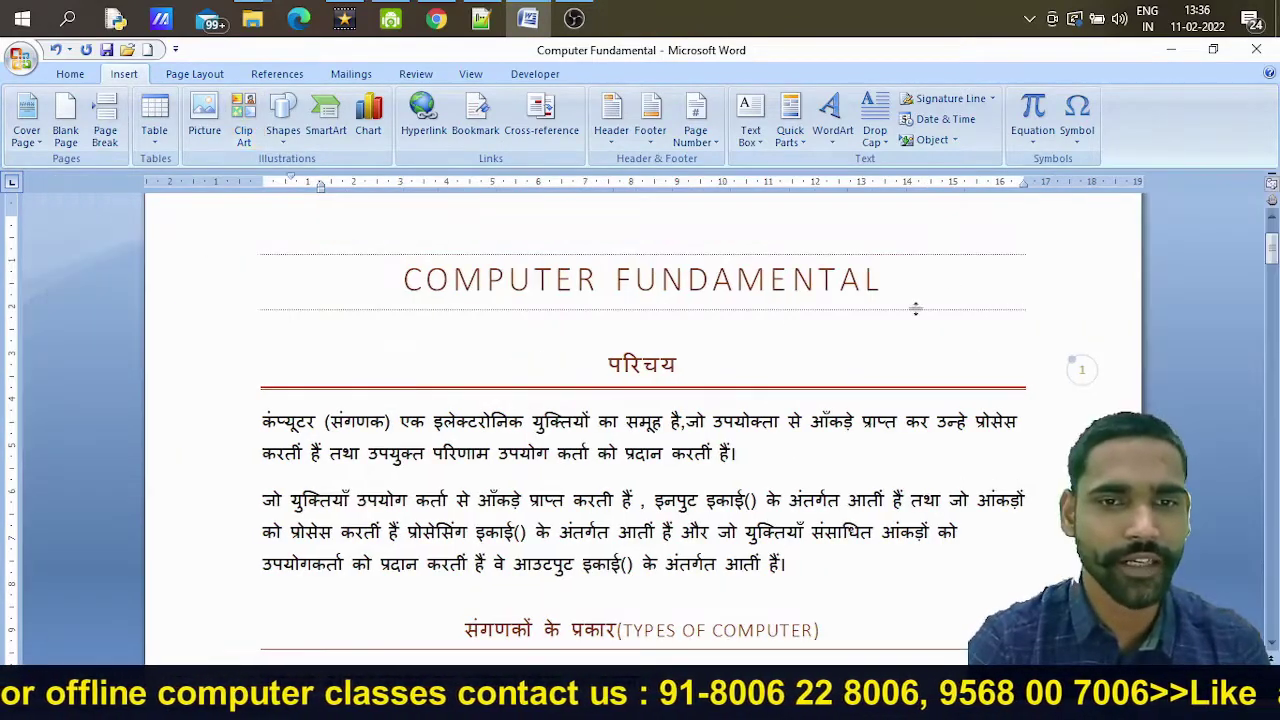
{"action": "scroll", "coordinate": [268, 300], "scroll_direction": "up", "scroll_amount": 2}
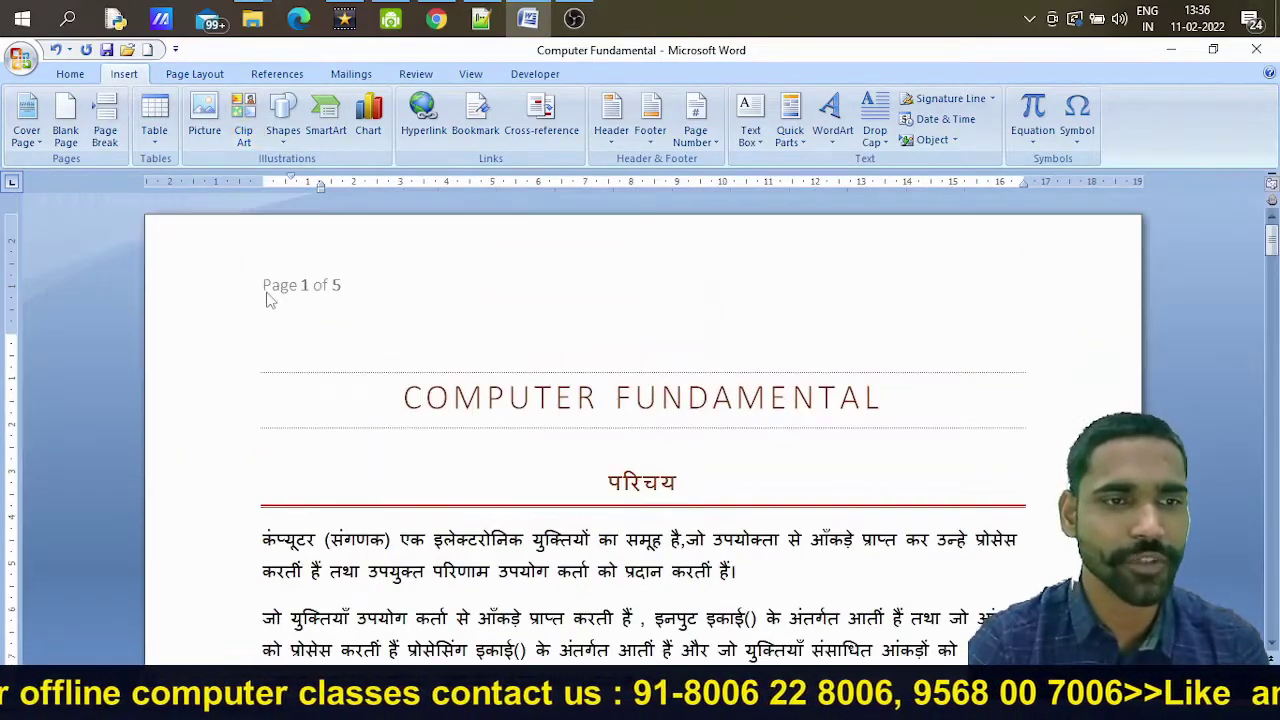
{"action": "left_click", "coordinate": [194, 74]}
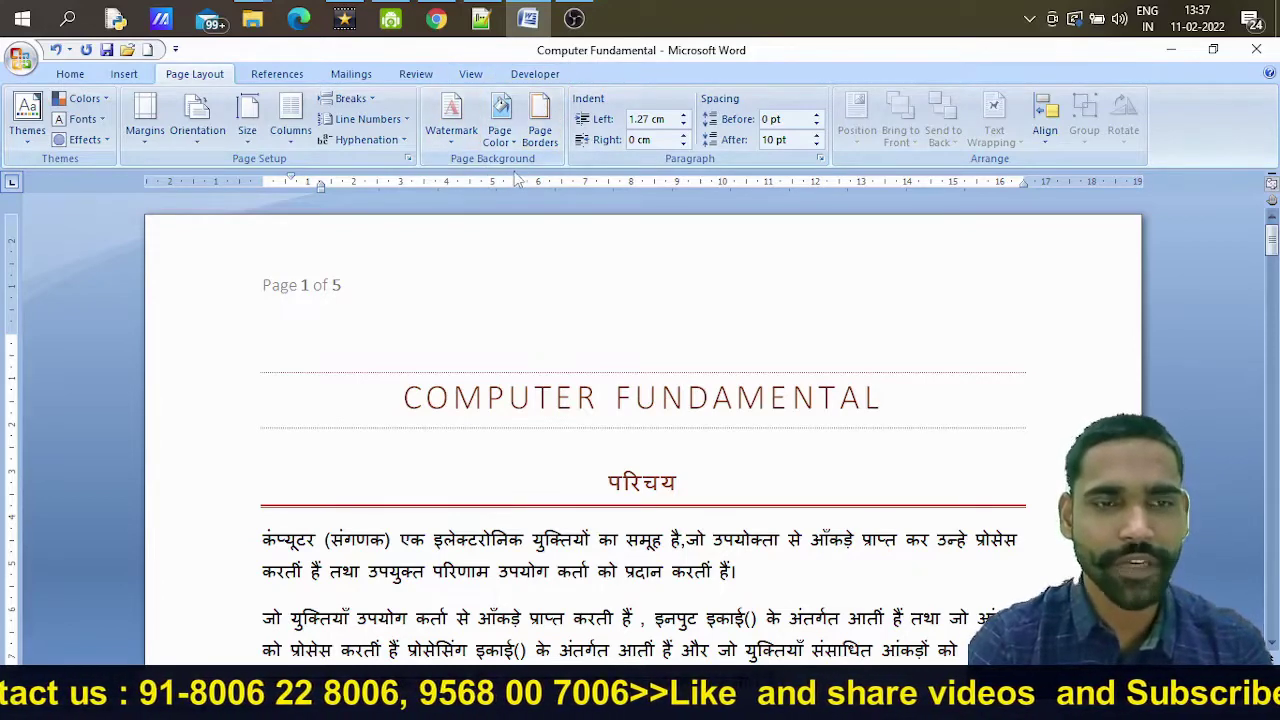
From the Page Layout Watermark gallery, open the Custom Watermark settings (Printed Watermark dialog).
{"action": "left_click", "coordinate": [452, 125]}
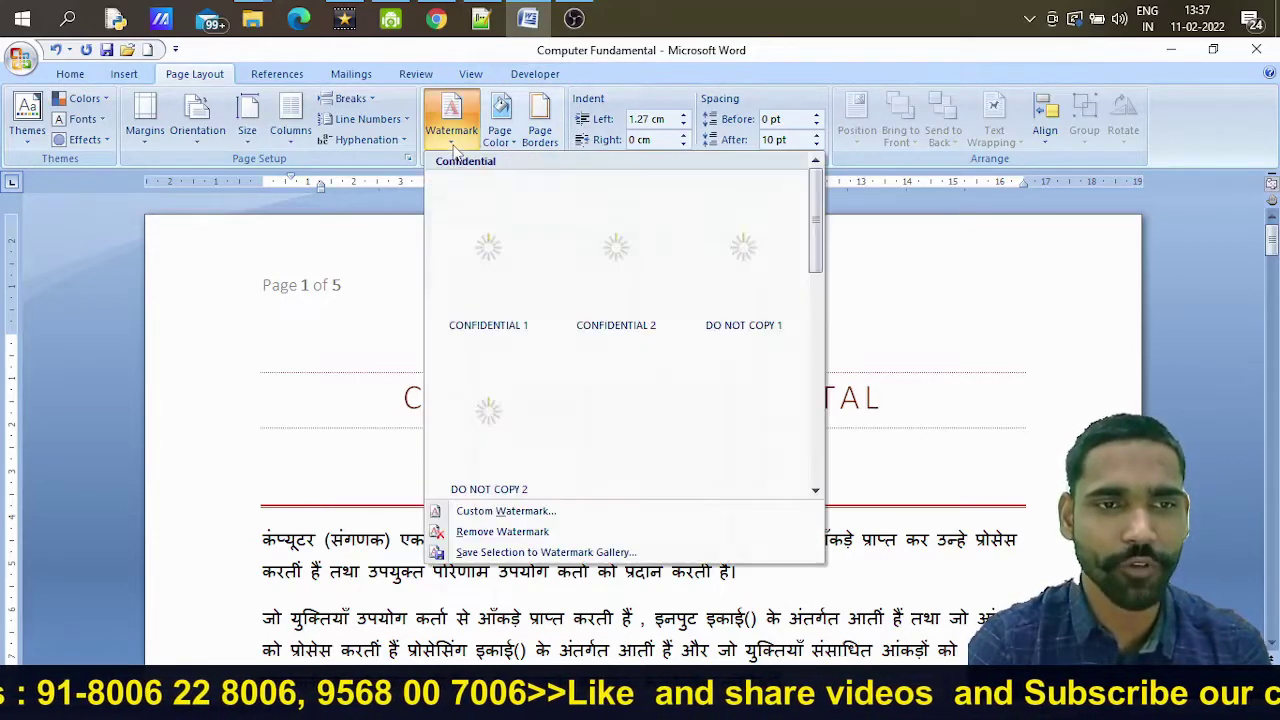
{"action": "left_click", "coordinate": [1008, 286]}
{"action": "scroll", "coordinate": [1008, 286], "scroll_direction": "down", "scroll_amount": 5}
{"action": "scroll", "coordinate": [1071, 243], "scroll_direction": "down", "scroll_amount": 3}
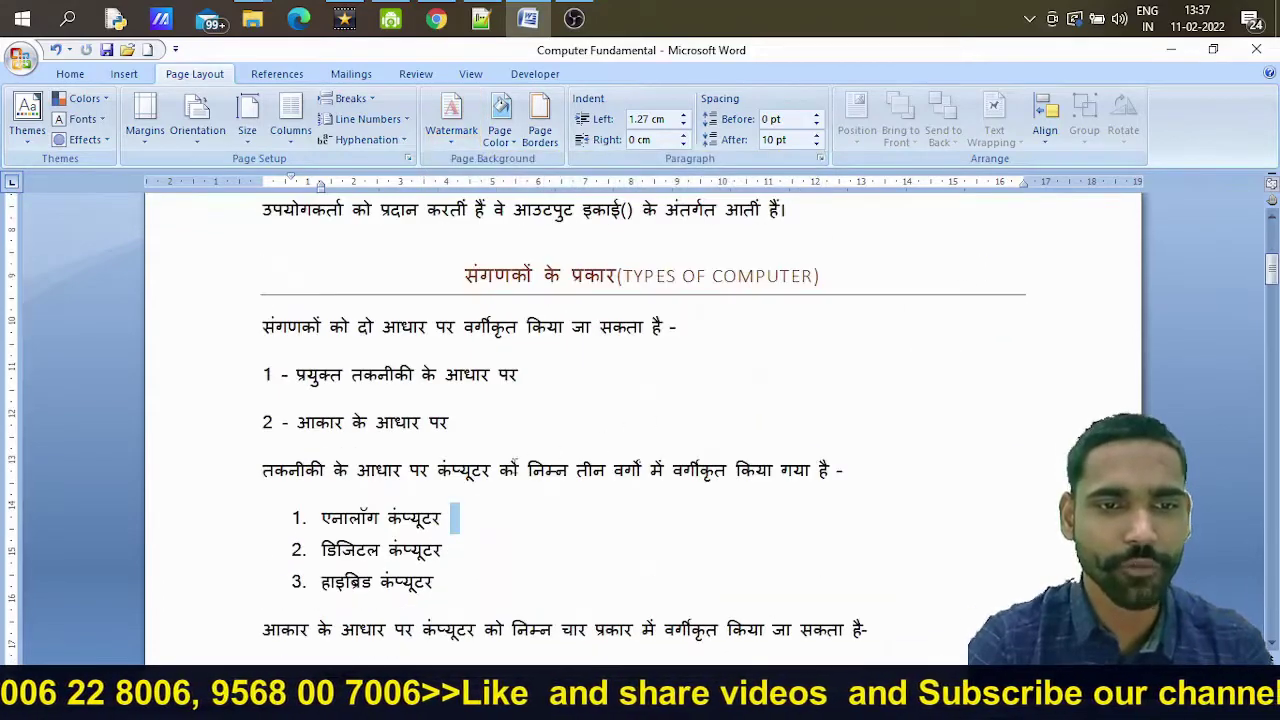
{"action": "left_click", "coordinate": [455, 130]}
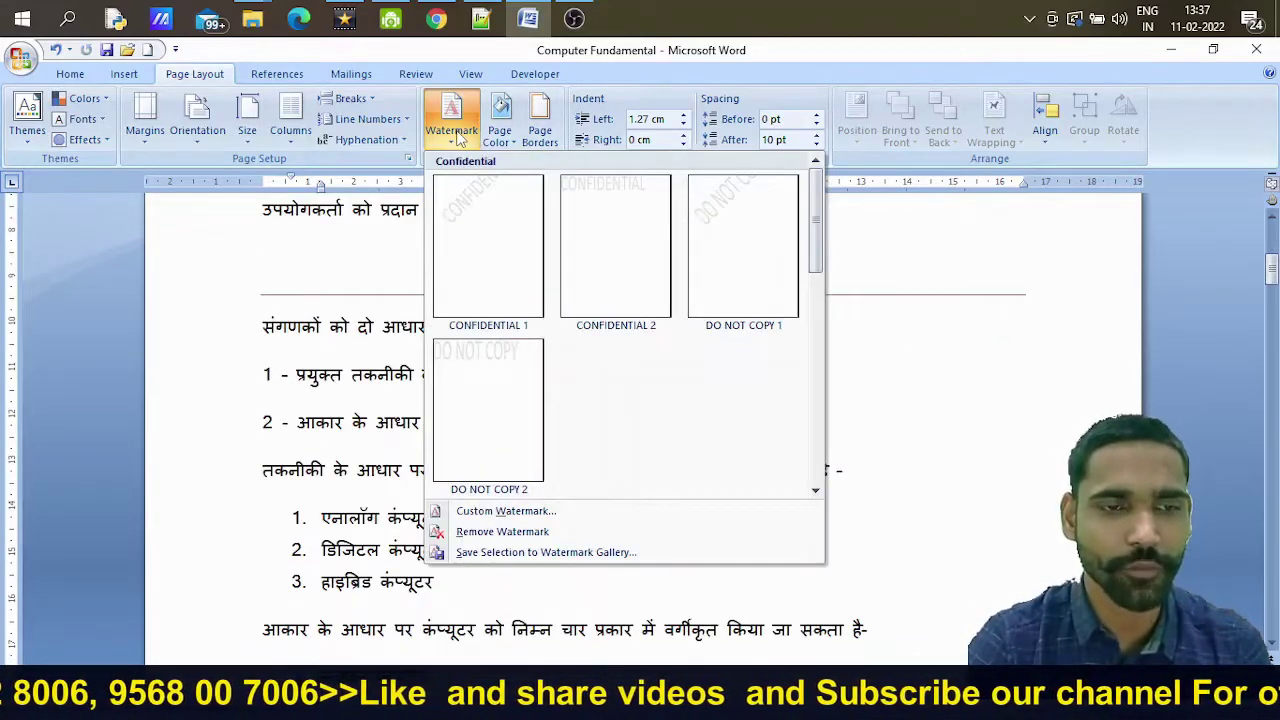
{"action": "scroll", "coordinate": [625, 420], "scroll_direction": "down", "scroll_amount": 5}
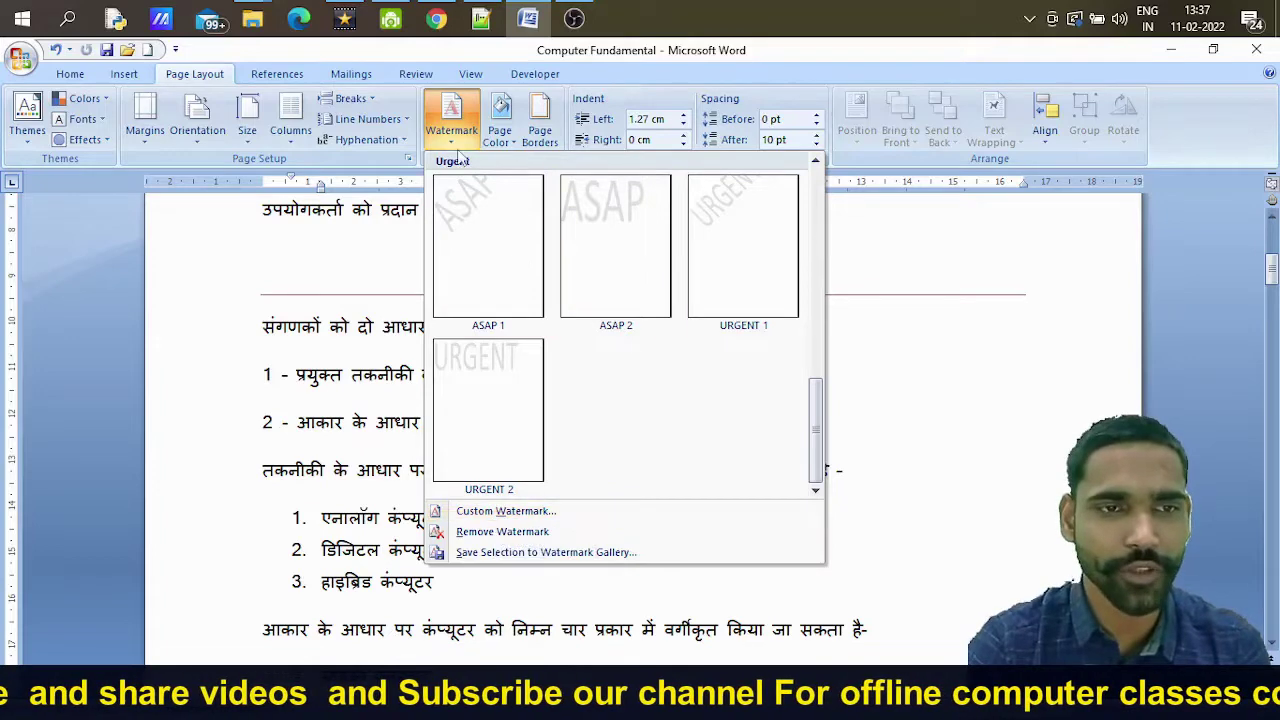
{"action": "left_click", "coordinate": [530, 511]}
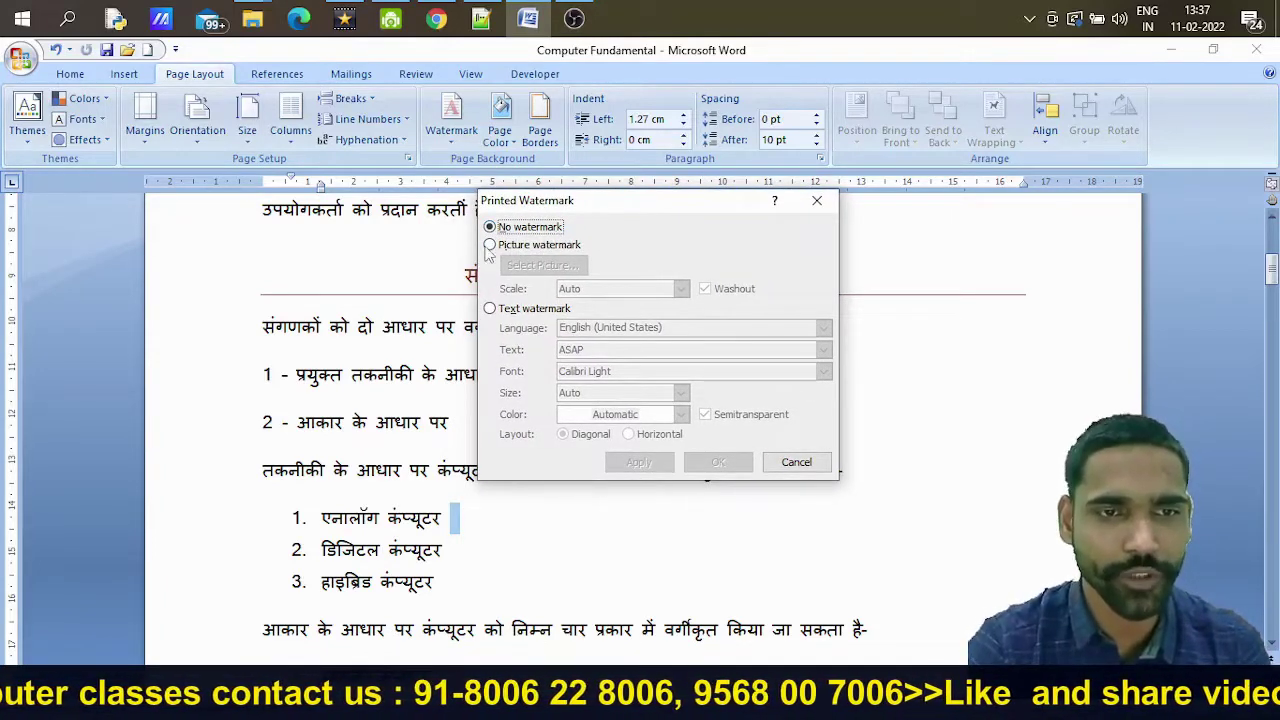
Choose a text watermark in English (India) and replace the ASAP text with LICL.
{"action": "left_click", "coordinate": [490, 309]}
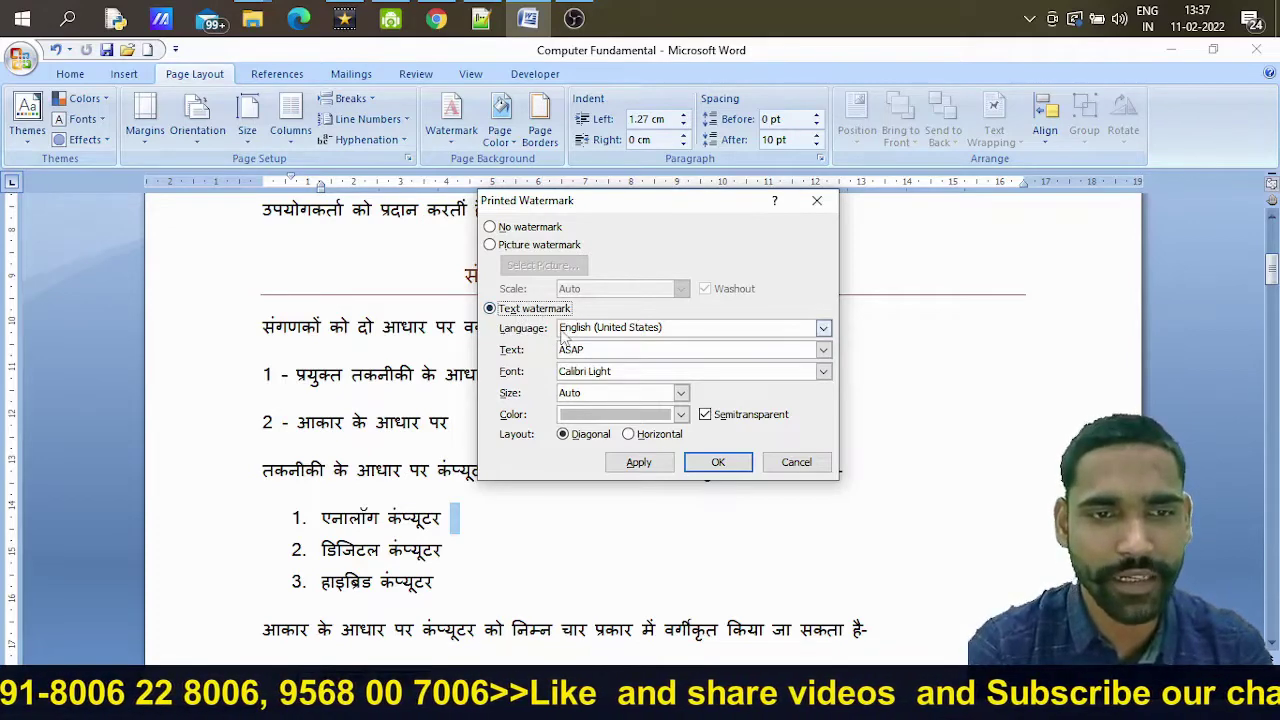
{"action": "left_click", "coordinate": [772, 331]}
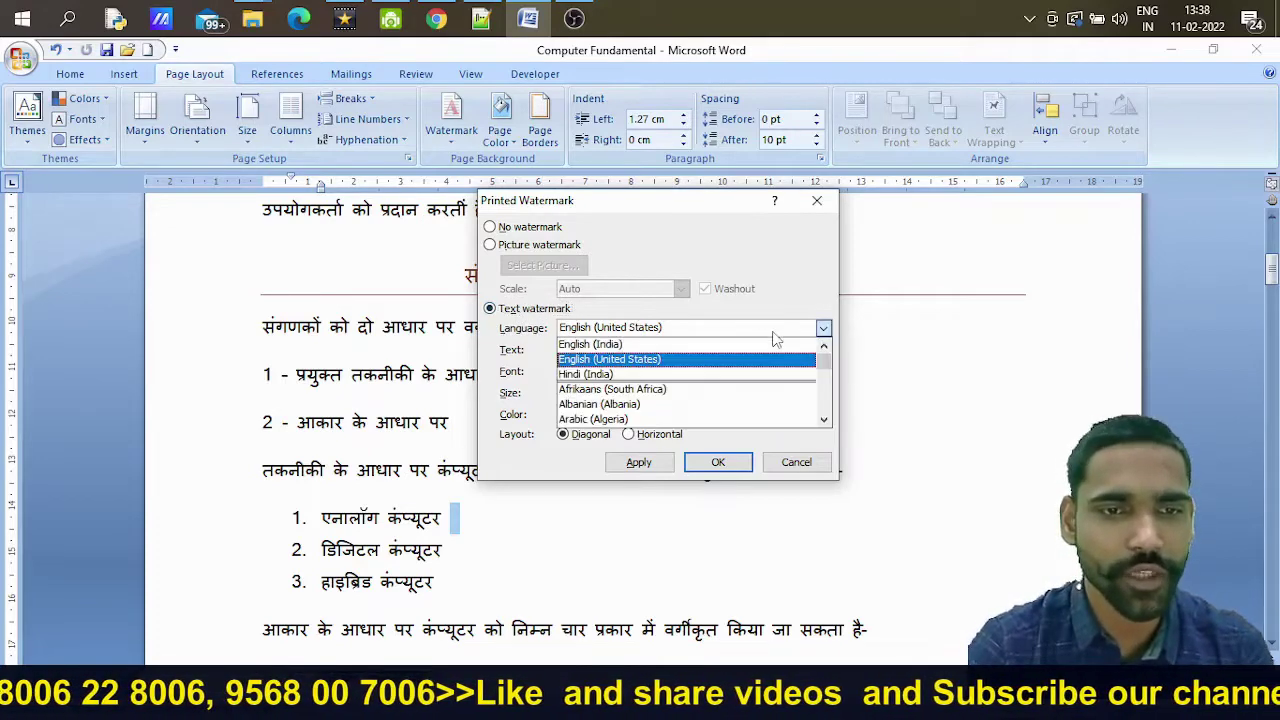
{"action": "left_click", "coordinate": [629, 345]}
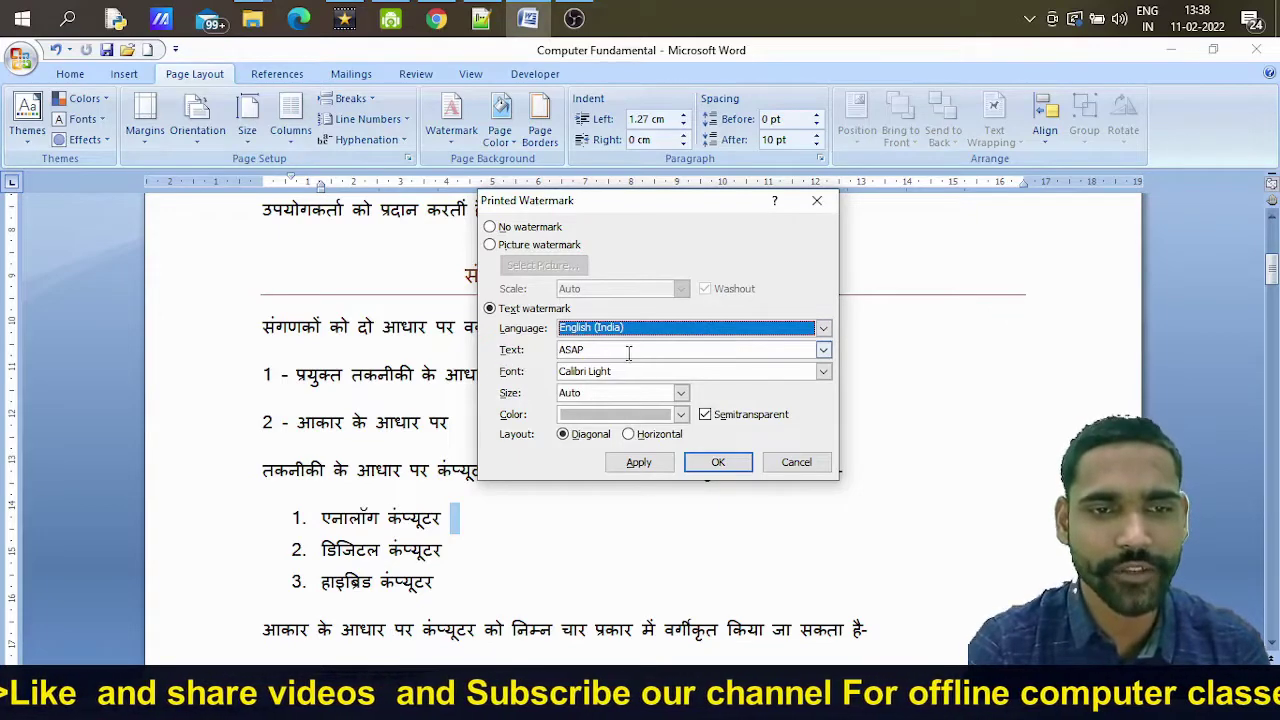
{"action": "left_click_drag", "start_coordinate": [628, 352], "coordinate": [550, 349]}
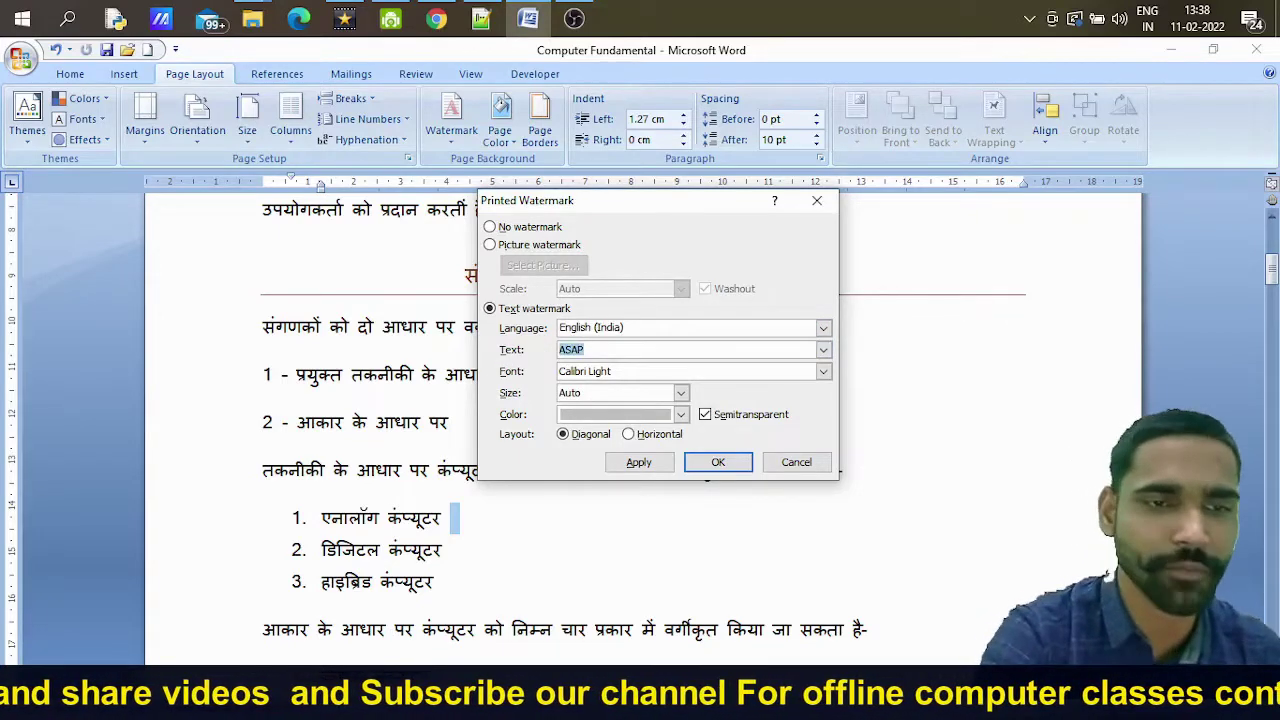
{"action": "key", "text": "BackSpace"}
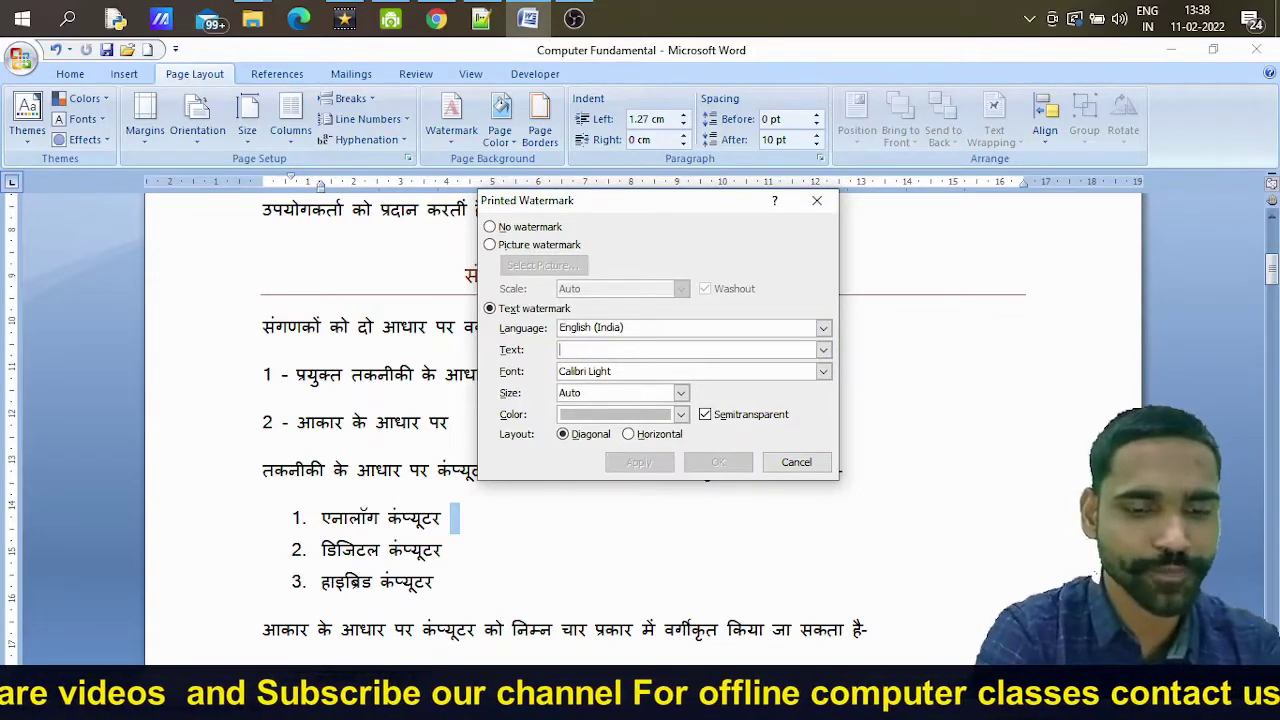
{"action": "type", "text": "LICL"}
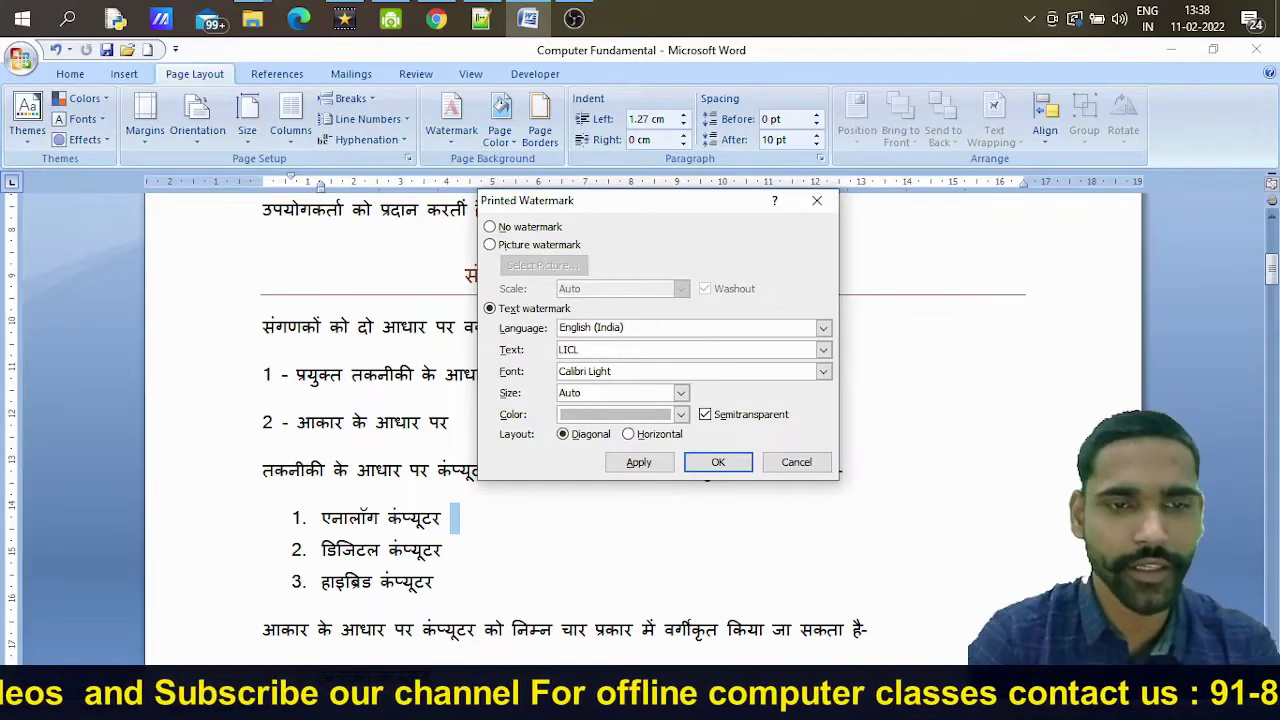
Set the watermark font to Kokila and its colour to dark red.
{"action": "left_click", "coordinate": [634, 372]}
{"action": "left_click", "coordinate": [822, 372]}
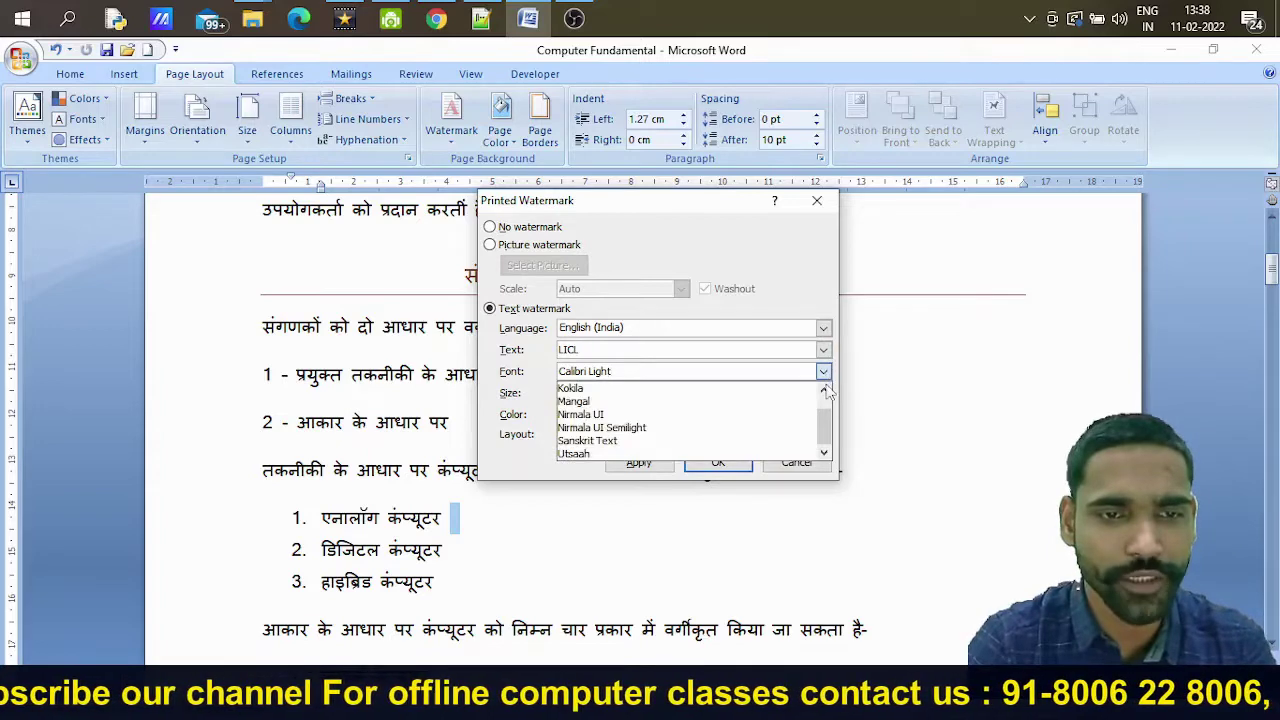
{"action": "left_click", "coordinate": [825, 392]}
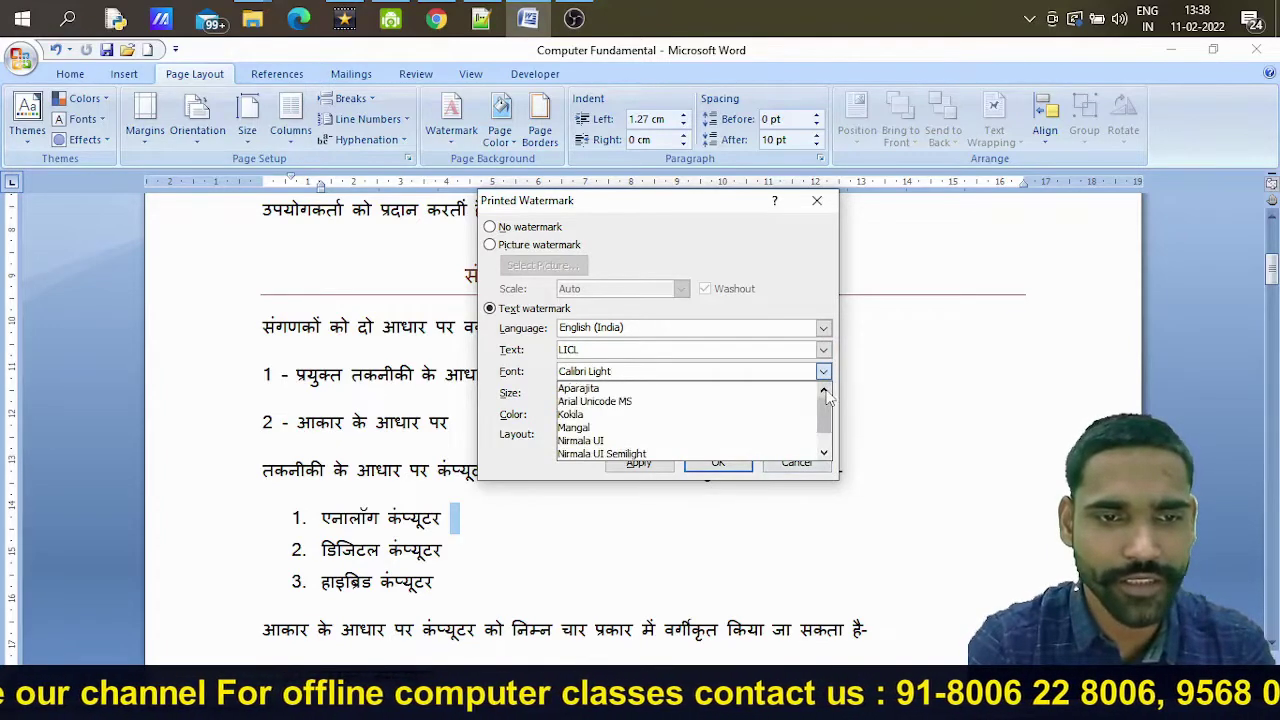
{"action": "scroll", "coordinate": [824, 420], "scroll_direction": "down", "scroll_amount": 1}
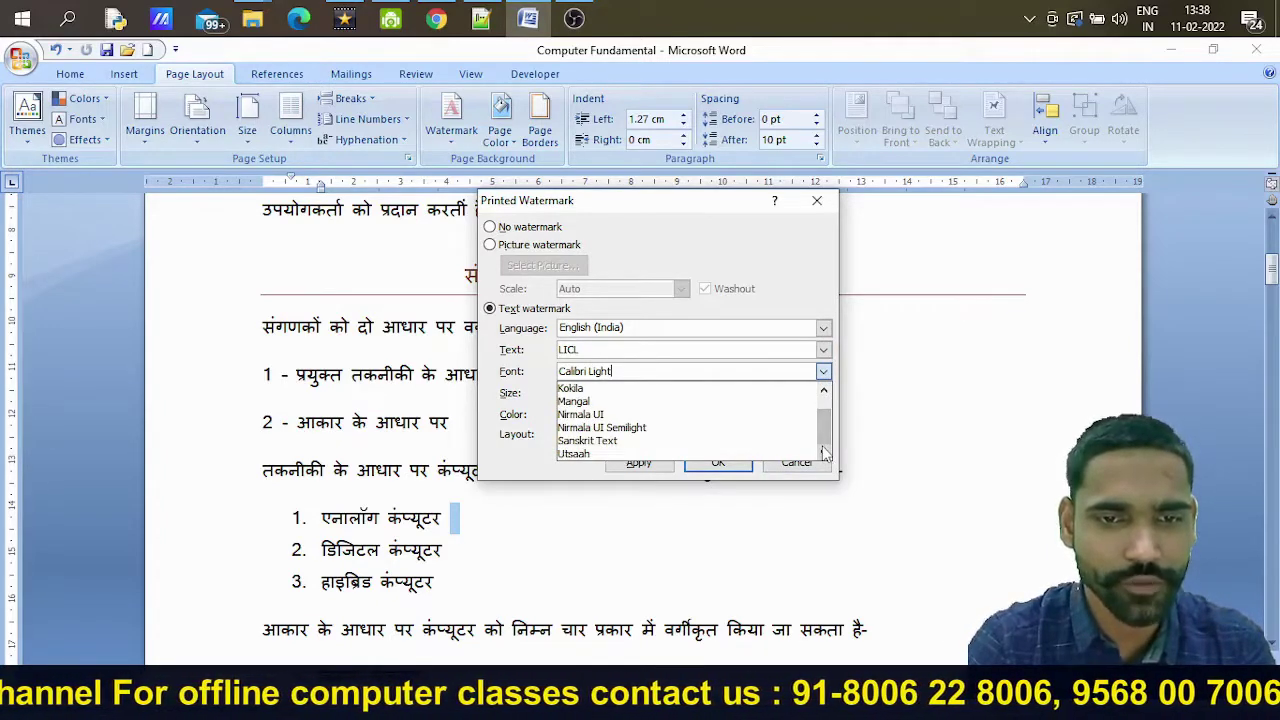
{"action": "scroll", "coordinate": [829, 400], "scroll_direction": "up", "scroll_amount": 1}
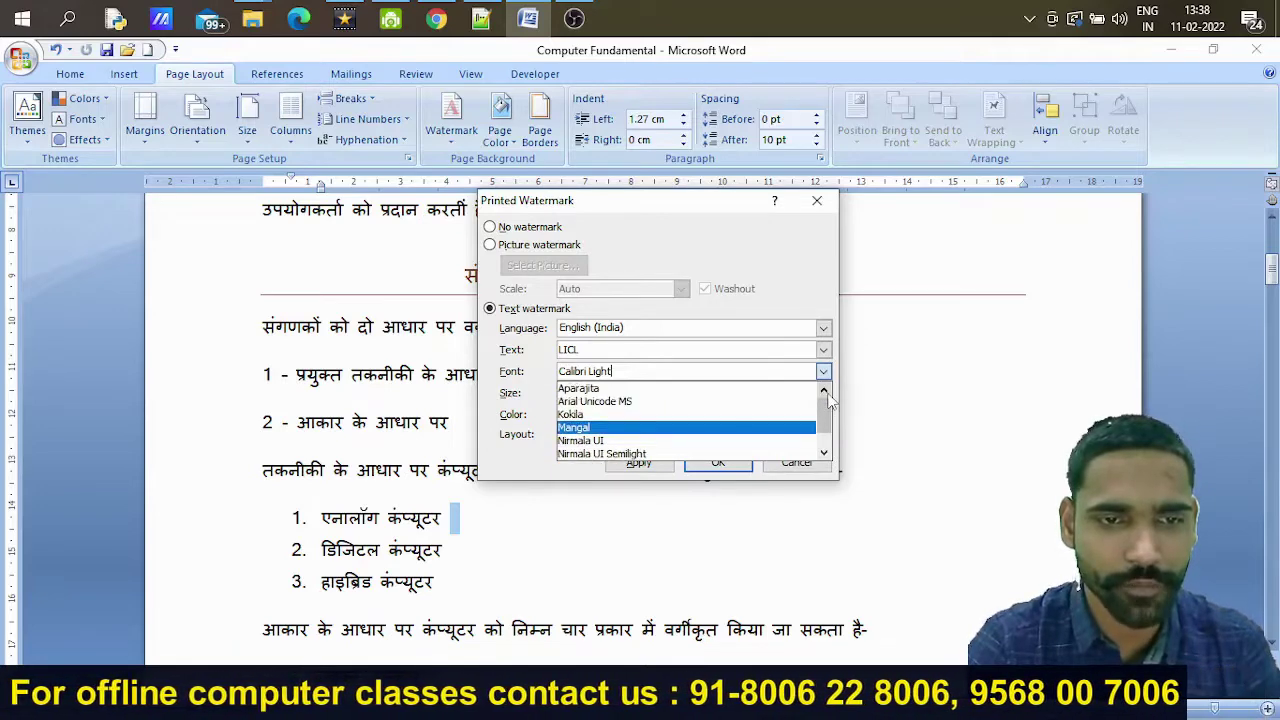
{"action": "scroll", "coordinate": [826, 448], "scroll_direction": "down", "scroll_amount": 1}
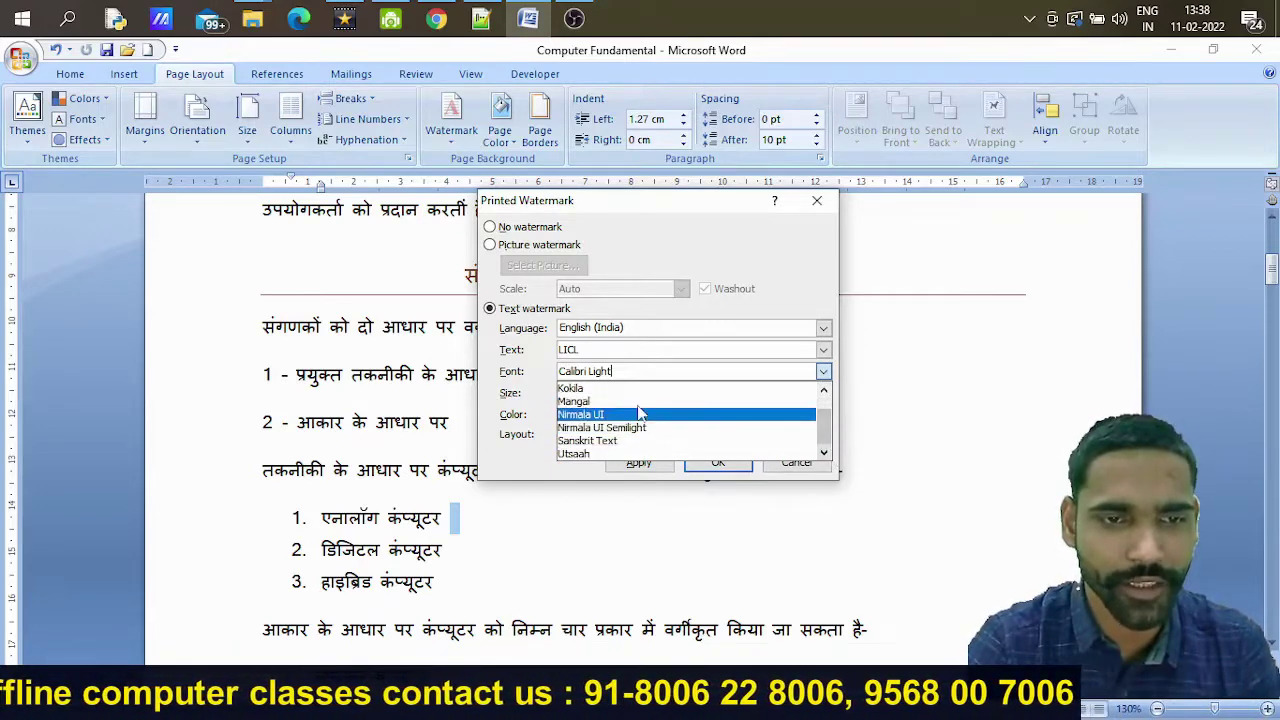
{"action": "left_click", "coordinate": [584, 392]}
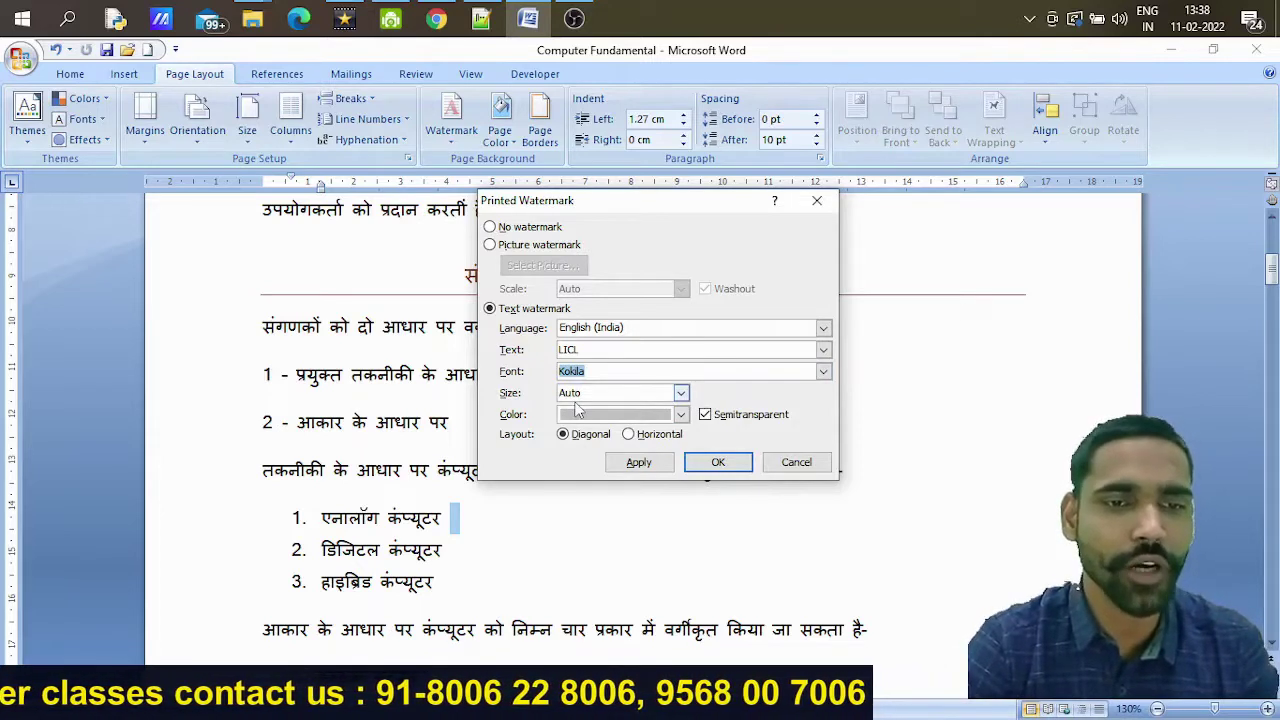
{"action": "left_click", "coordinate": [682, 415]}
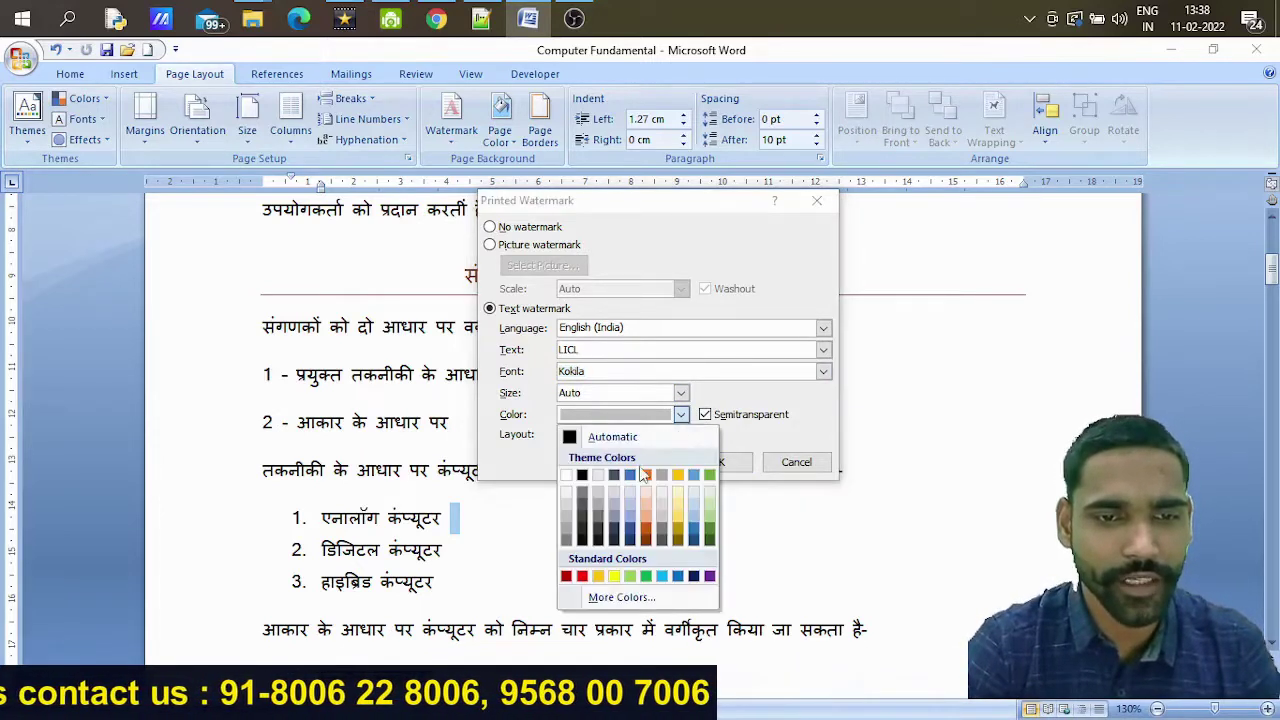
{"action": "left_click", "coordinate": [567, 576]}
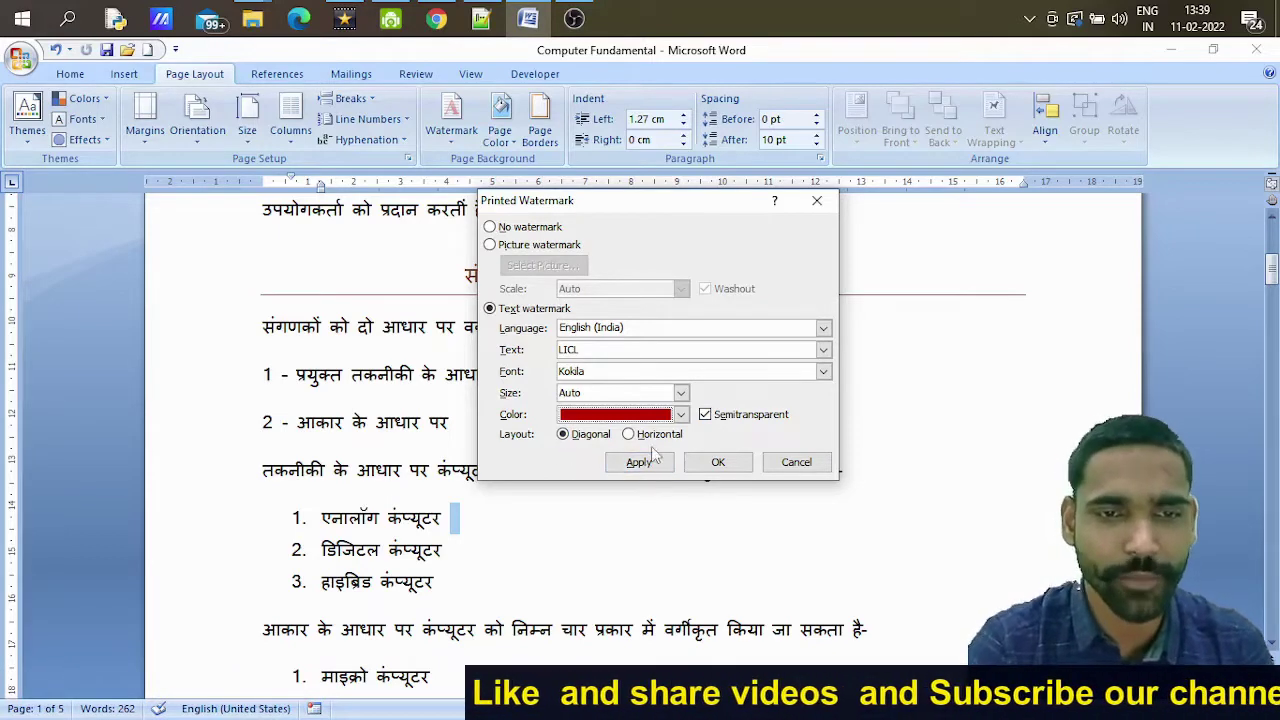
Apply the diagonal LICL watermark, close the dialog, and scroll through the pages.
{"action": "left_click", "coordinate": [648, 462]}
{"action": "left_click_drag", "start_coordinate": [680, 201], "coordinate": [1040, 384]}
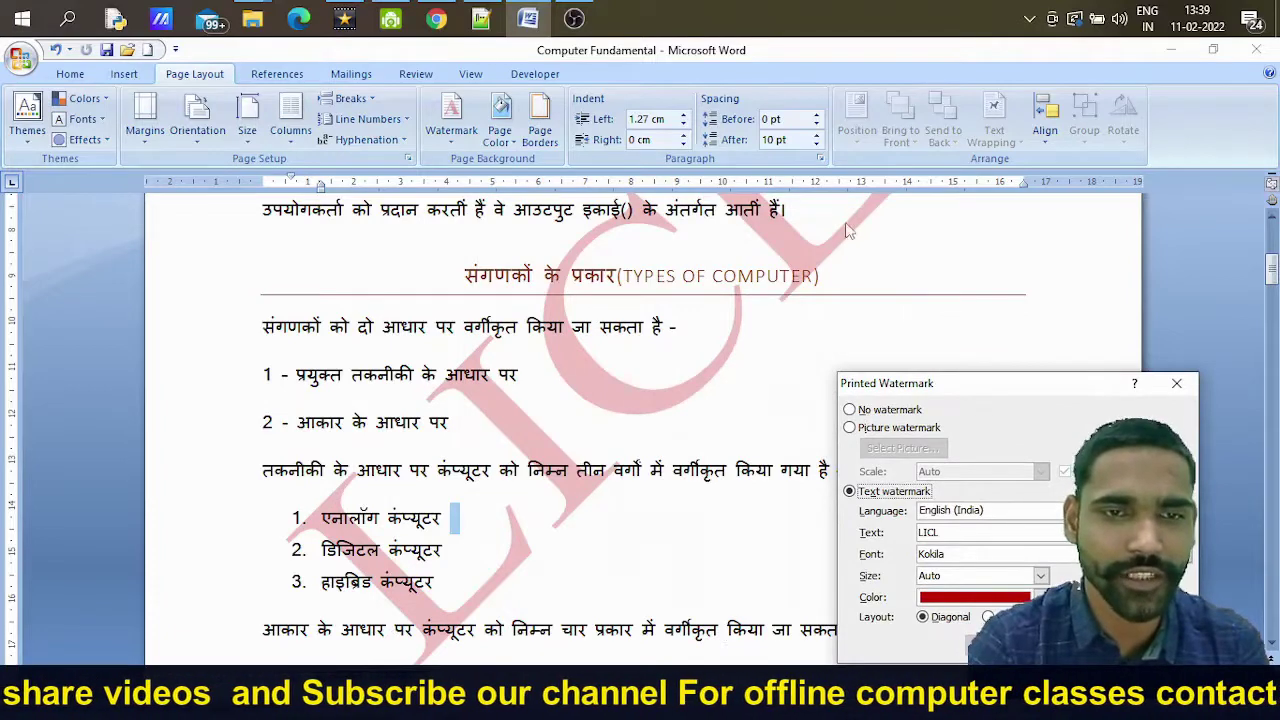
{"action": "left_click", "coordinate": [1176, 383]}
{"action": "scroll", "coordinate": [761, 401], "scroll_direction": "down", "scroll_amount": 3}
{"action": "scroll", "coordinate": [761, 401], "scroll_direction": "up", "scroll_amount": 4}
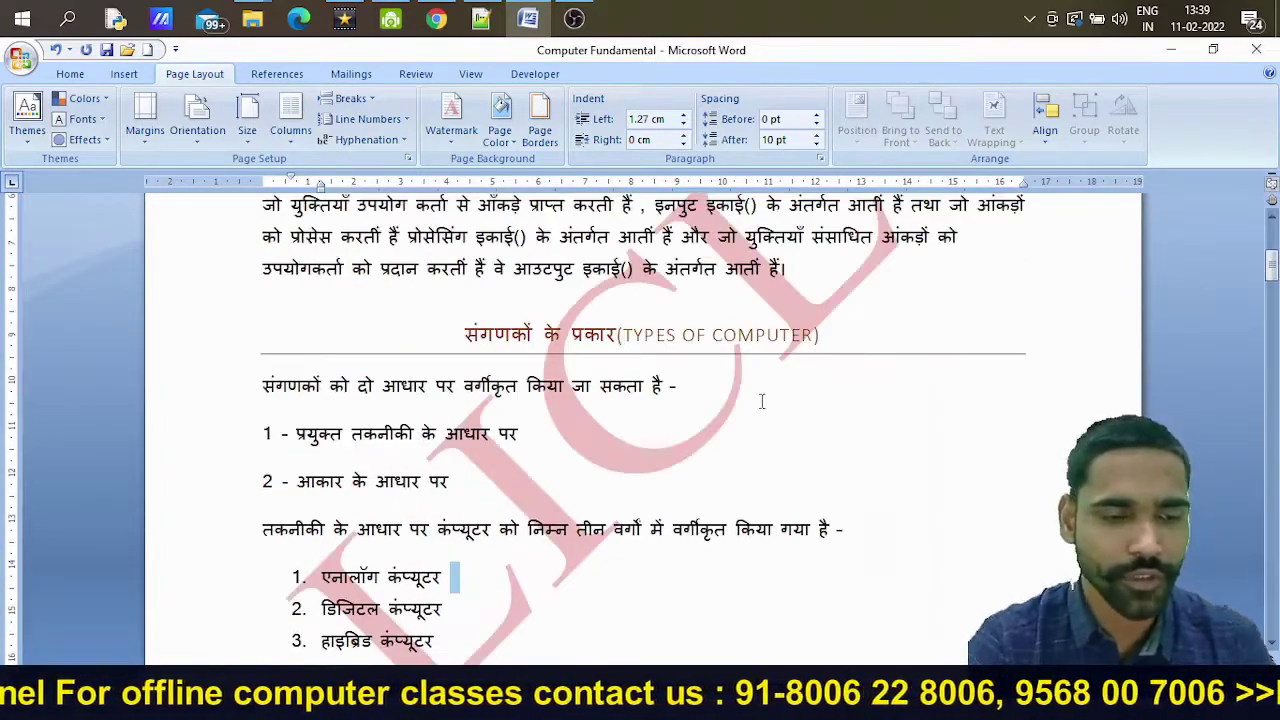
{"action": "scroll", "coordinate": [761, 401], "scroll_direction": "down", "scroll_amount": 3}
{"action": "scroll", "coordinate": [761, 401], "scroll_direction": "down", "scroll_amount": 4, "text": "ctrl"}
{"action": "scroll", "coordinate": [606, 441], "scroll_direction": "down", "scroll_amount": 1}
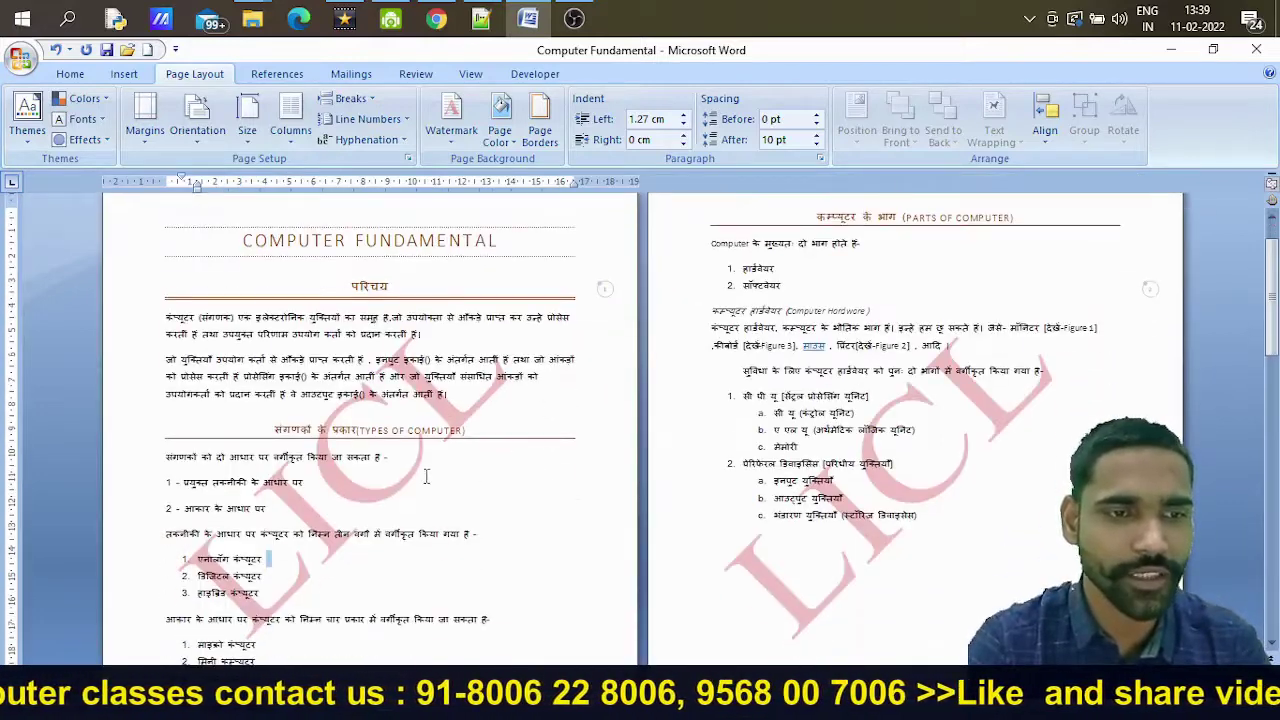
{"action": "scroll", "coordinate": [424, 476], "scroll_direction": "down", "scroll_amount": 1}
{"action": "scroll", "coordinate": [338, 487], "scroll_direction": "down", "scroll_amount": 1}
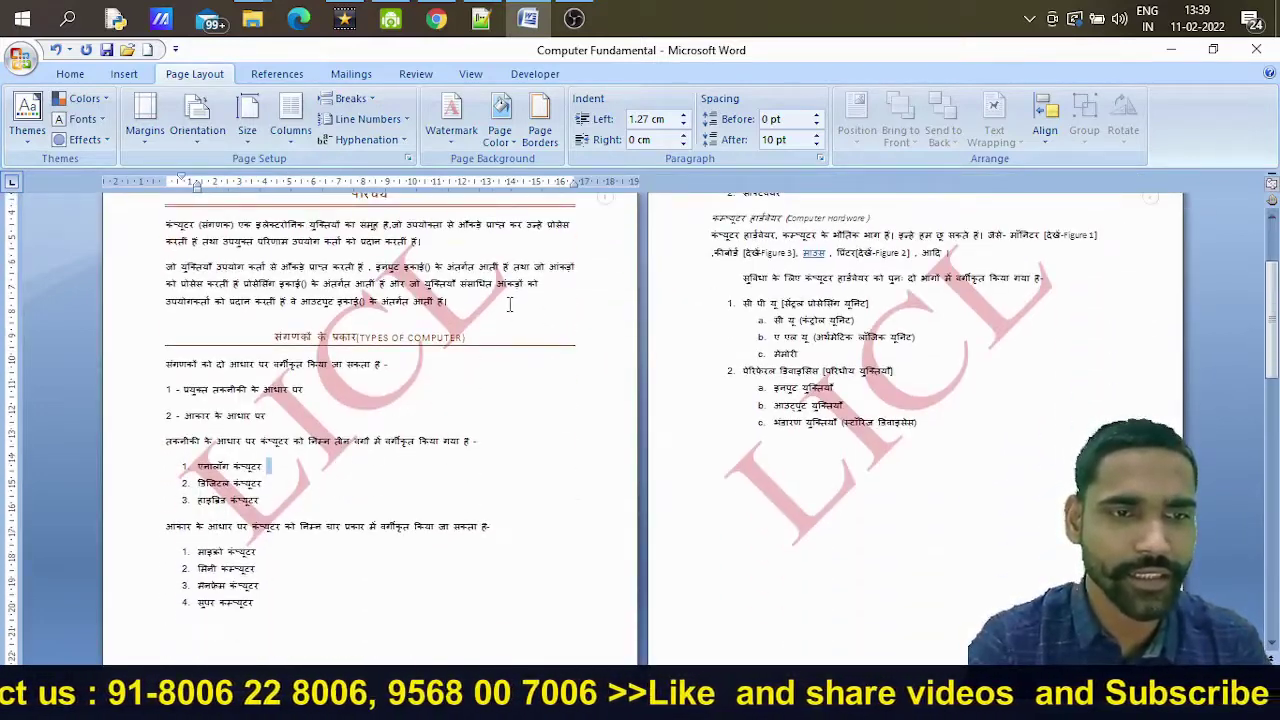
{"action": "scroll", "coordinate": [509, 305], "scroll_direction": "up", "scroll_amount": 1}
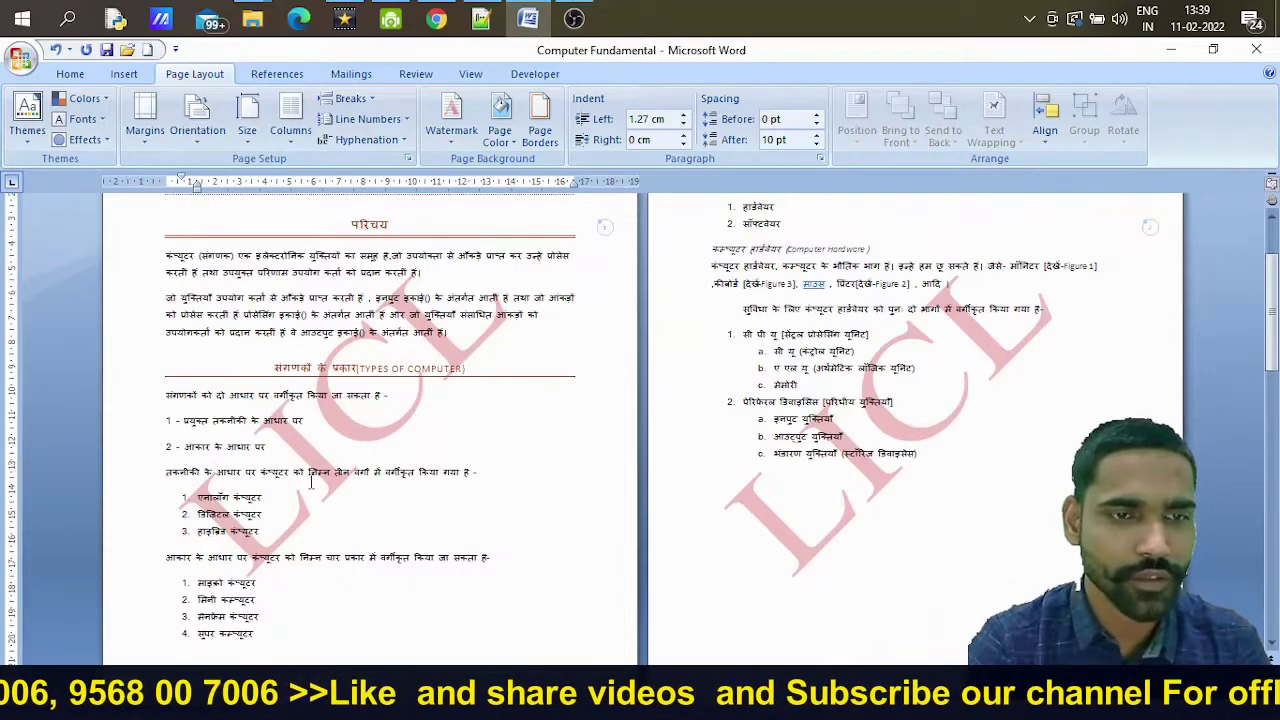
Click into the right-hand page text and bring up the Watermark gallery.
{"action": "left_click", "coordinate": [872, 424]}
{"action": "scroll", "coordinate": [860, 440], "scroll_direction": "down", "scroll_amount": 1}
{"action": "scroll", "coordinate": [854, 449], "scroll_direction": "down", "scroll_amount": 1}
{"action": "scroll", "coordinate": [854, 449], "scroll_direction": "up", "scroll_amount": 2}
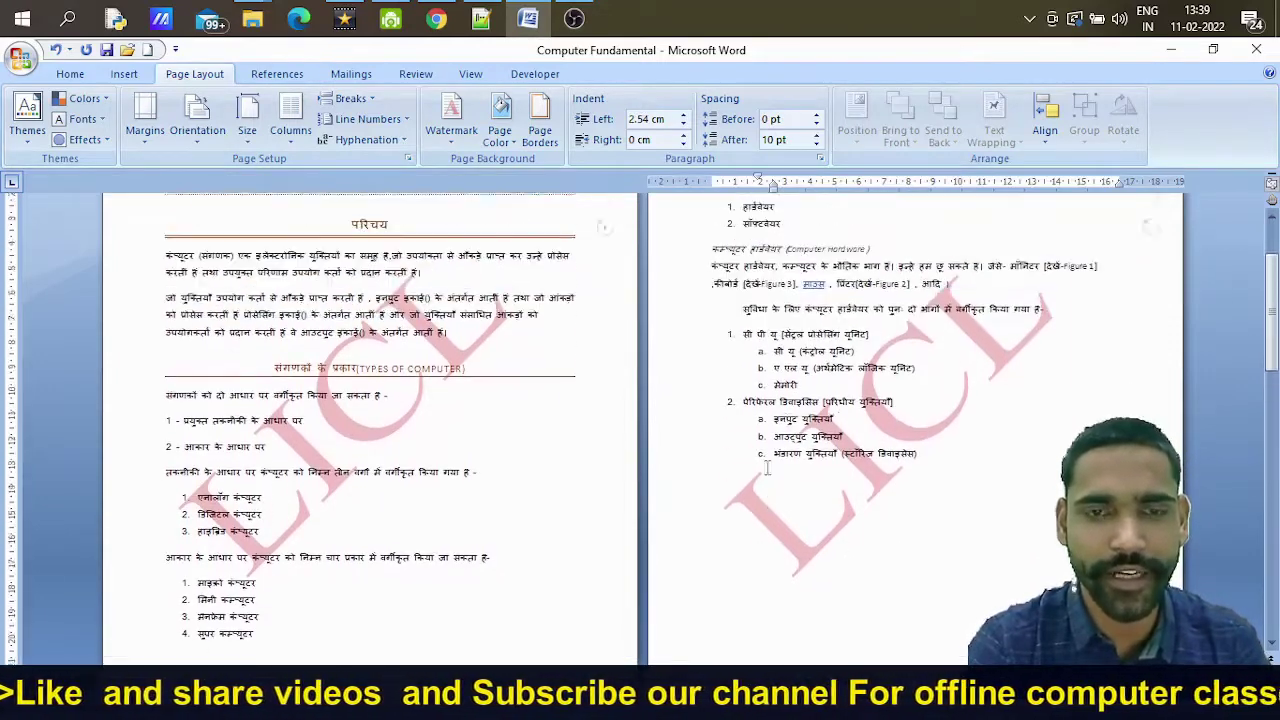
{"action": "scroll", "coordinate": [1025, 249], "scroll_direction": "up", "scroll_amount": 1}
{"action": "scroll", "coordinate": [1011, 366], "scroll_direction": "down", "scroll_amount": 3}
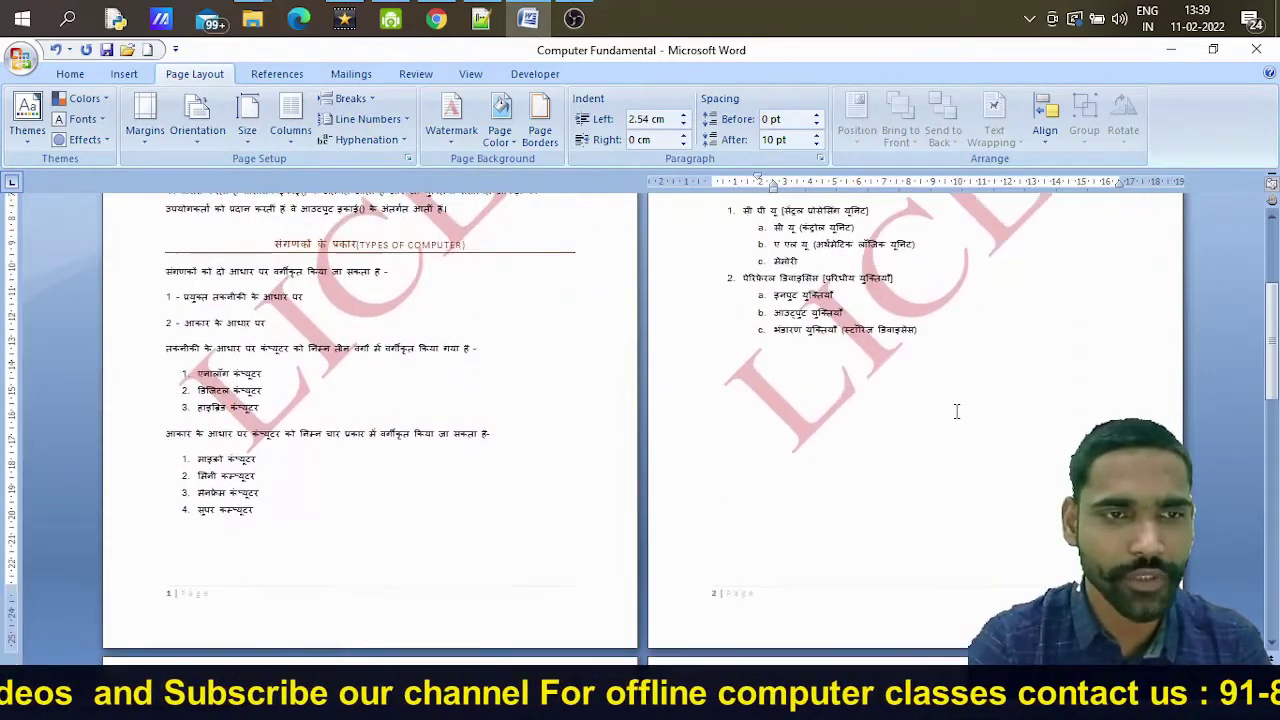
{"action": "left_click", "coordinate": [451, 120]}
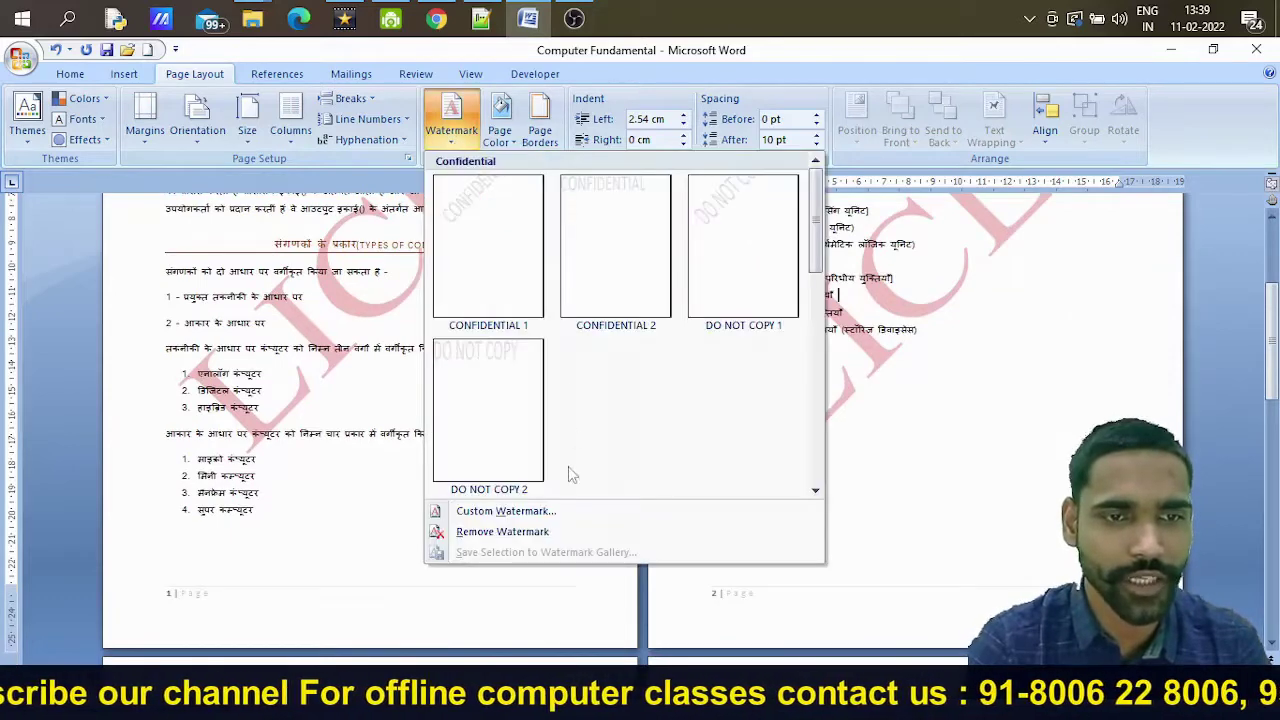
Change the LICL watermark layout to Horizontal and apply it.
{"action": "left_click", "coordinate": [500, 511]}
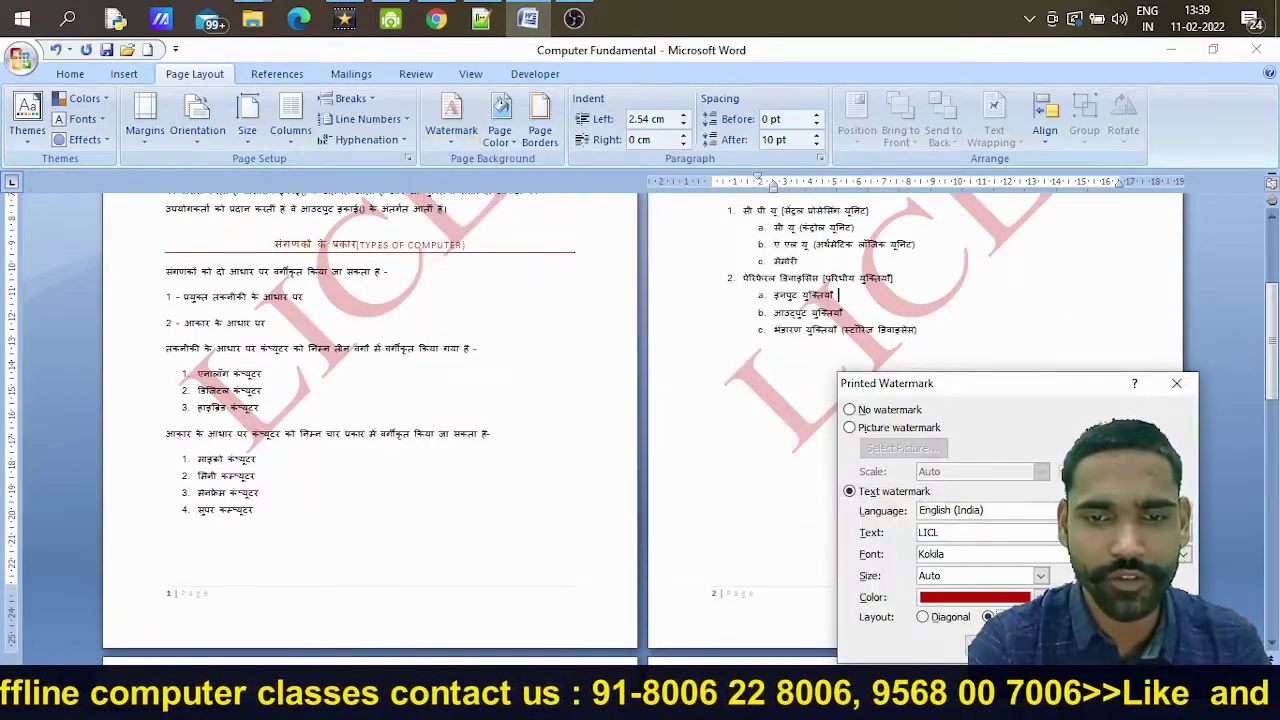
{"action": "left_click", "coordinate": [982, 646]}
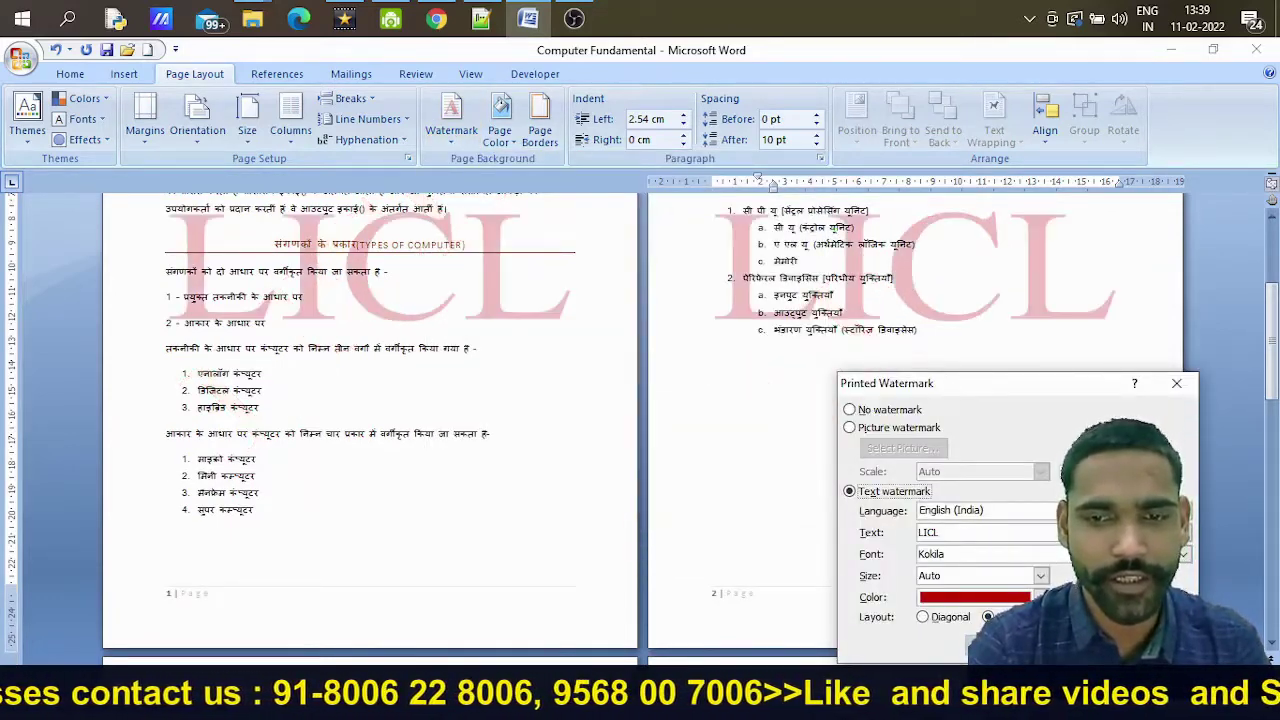
{"action": "left_click", "coordinate": [1040, 646]}
{"action": "scroll", "coordinate": [640, 477], "scroll_direction": "up", "scroll_amount": 5}
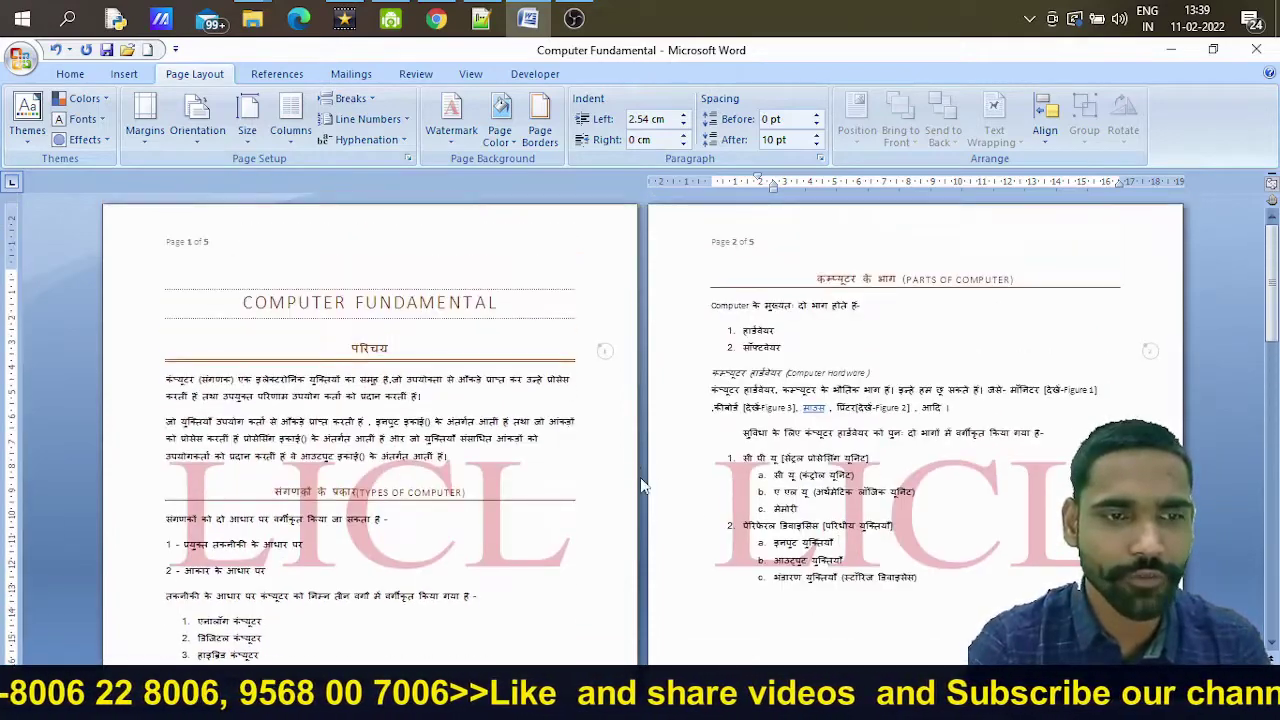
{"action": "scroll", "coordinate": [640, 477], "scroll_direction": "down", "scroll_amount": 3}
Reopen the Custom Watermark dialog to review it, then close it unchanged.
{"action": "left_click", "coordinate": [451, 120]}
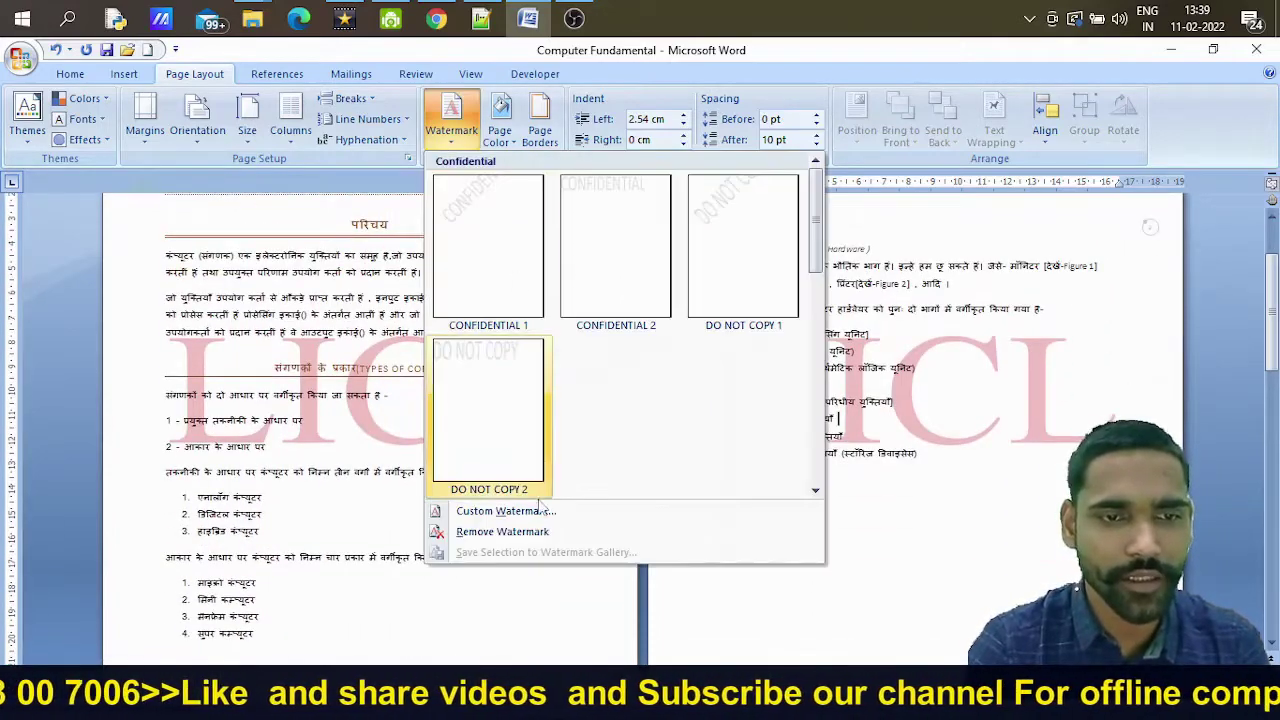
{"action": "left_click", "coordinate": [505, 511]}
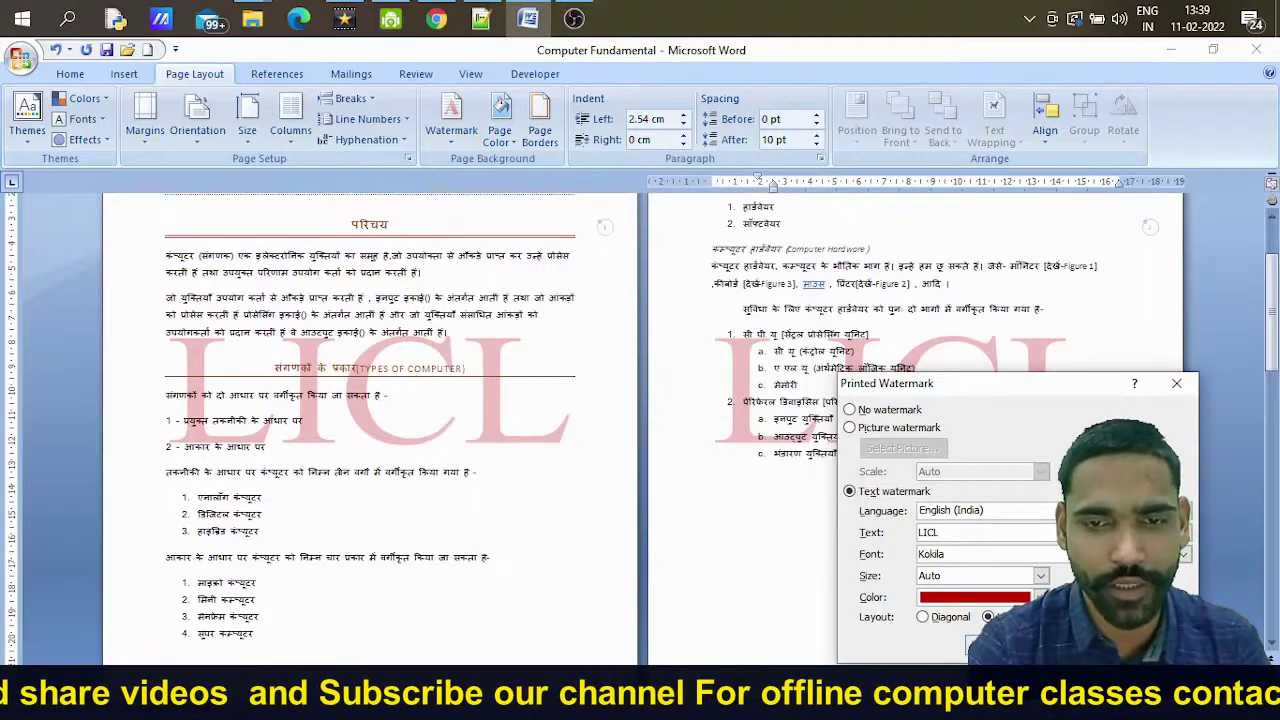
{"action": "left_click", "coordinate": [1060, 645]}
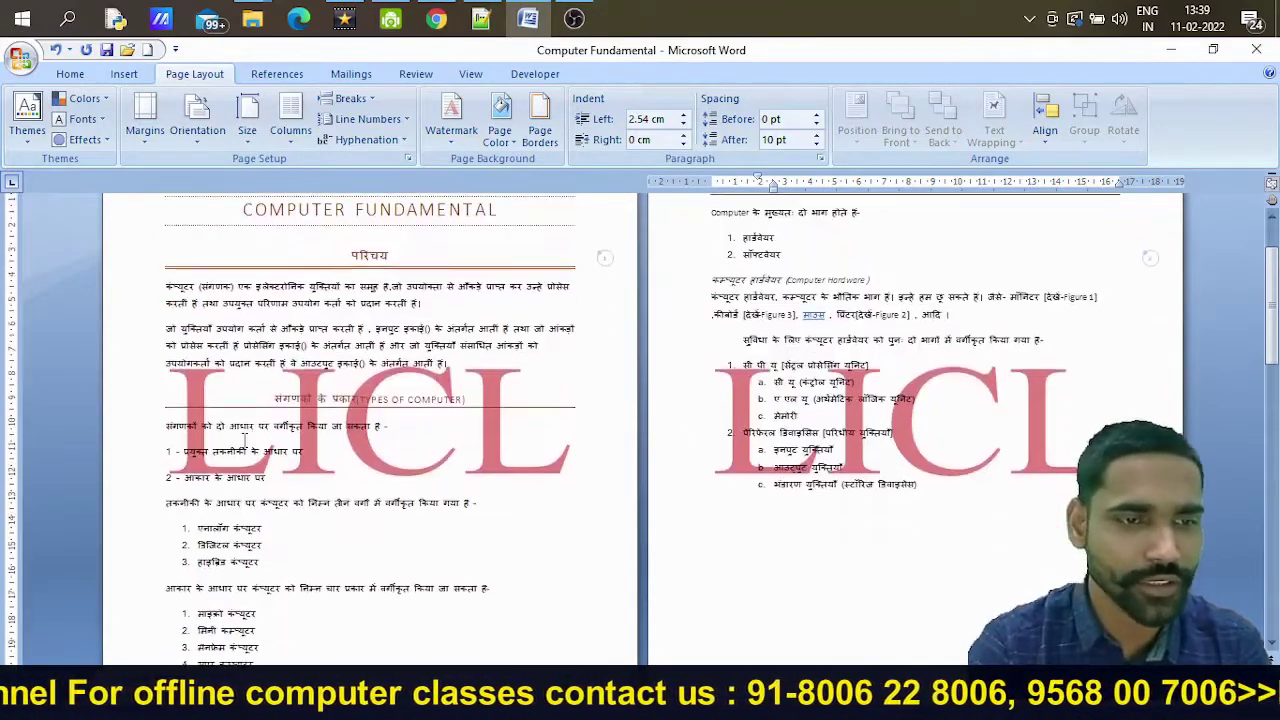
{"action": "scroll", "coordinate": [897, 376], "scroll_direction": "down", "scroll_amount": 1}
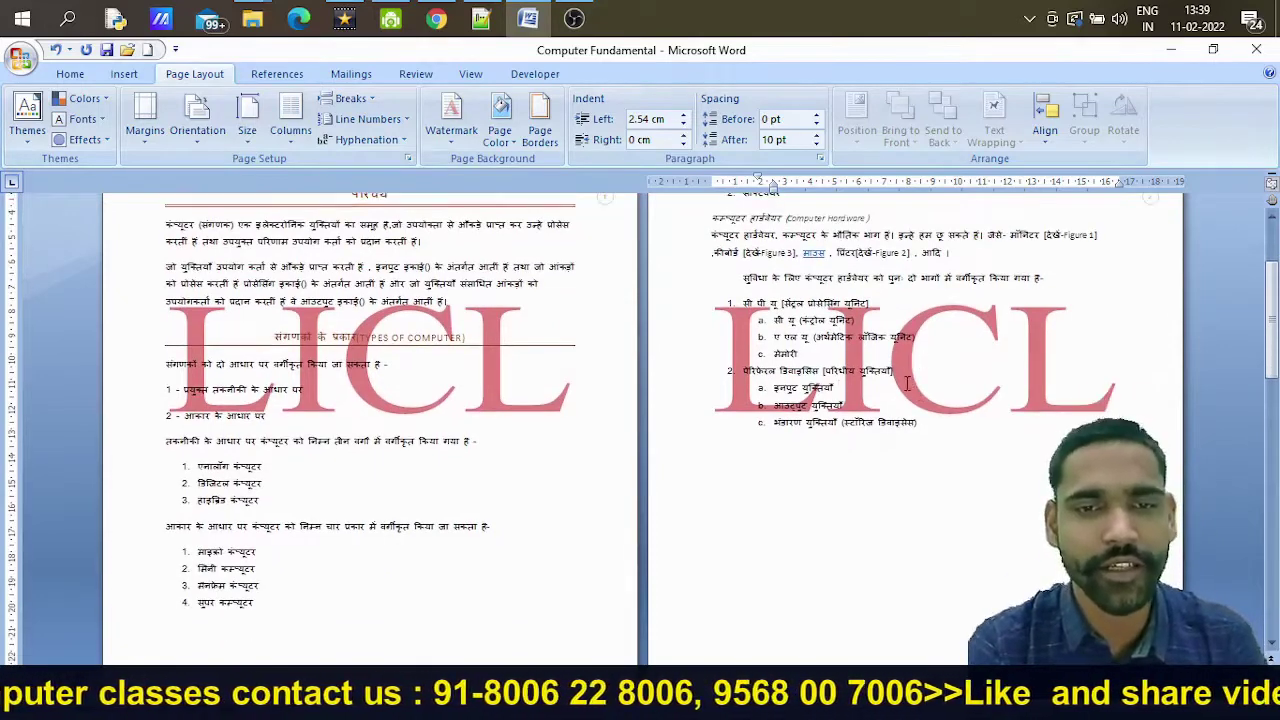
{"action": "scroll", "coordinate": [897, 376], "scroll_direction": "down", "scroll_amount": 1}
{"action": "scroll", "coordinate": [860, 365], "scroll_direction": "up", "scroll_amount": 1}
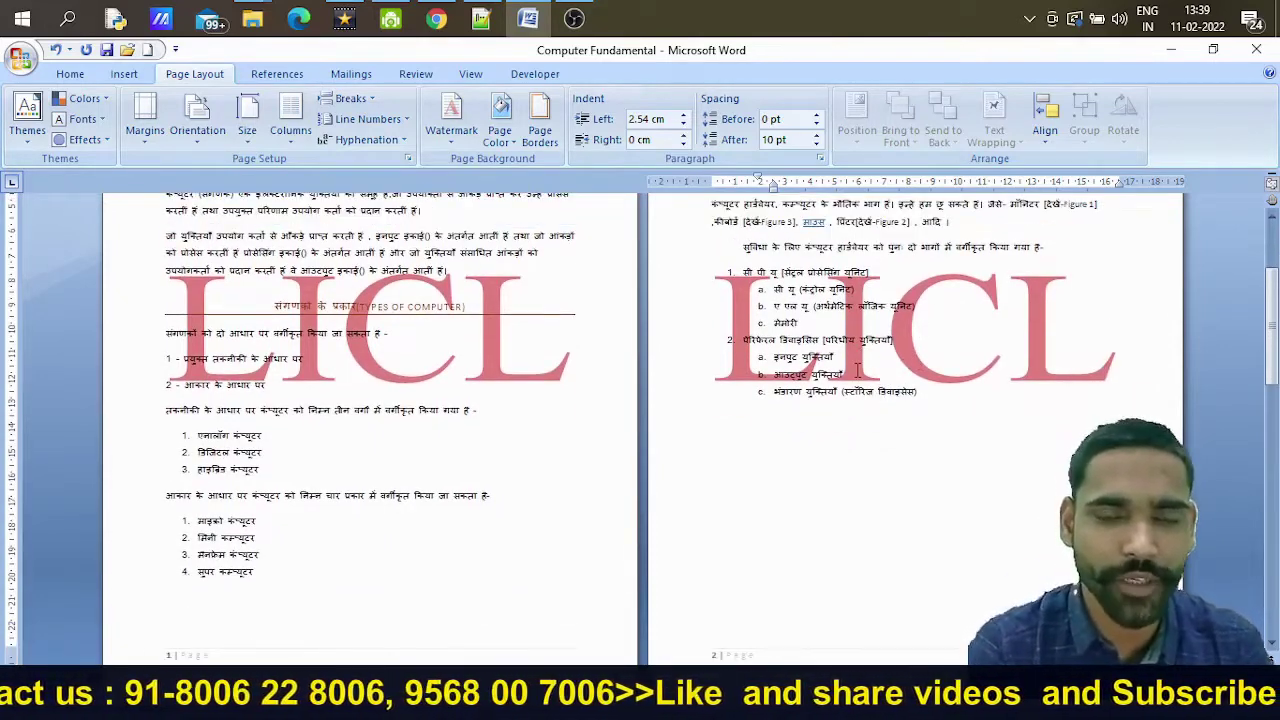
{"action": "scroll", "coordinate": [860, 365], "scroll_direction": "up", "scroll_amount": 1}
{"action": "left_click", "coordinate": [451, 130]}
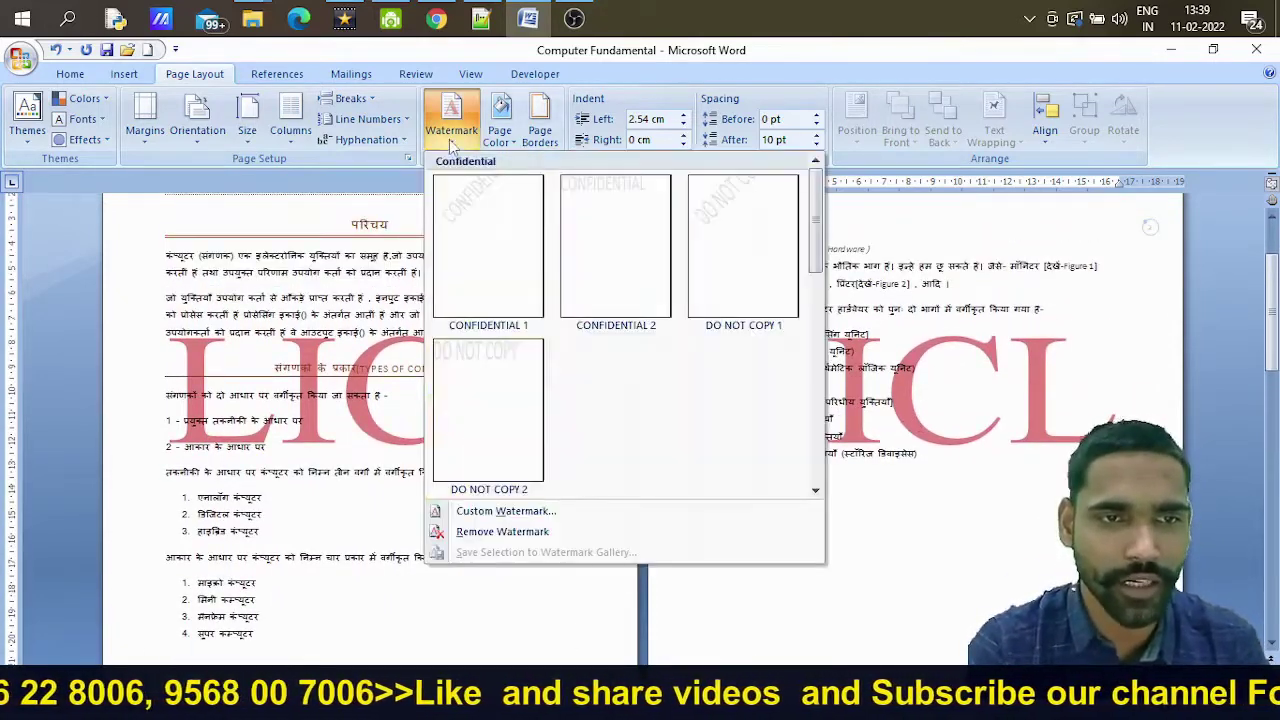
{"action": "left_click", "coordinate": [522, 509]}
{"action": "left_click_drag", "start_coordinate": [927, 390], "coordinate": [425, 262]}
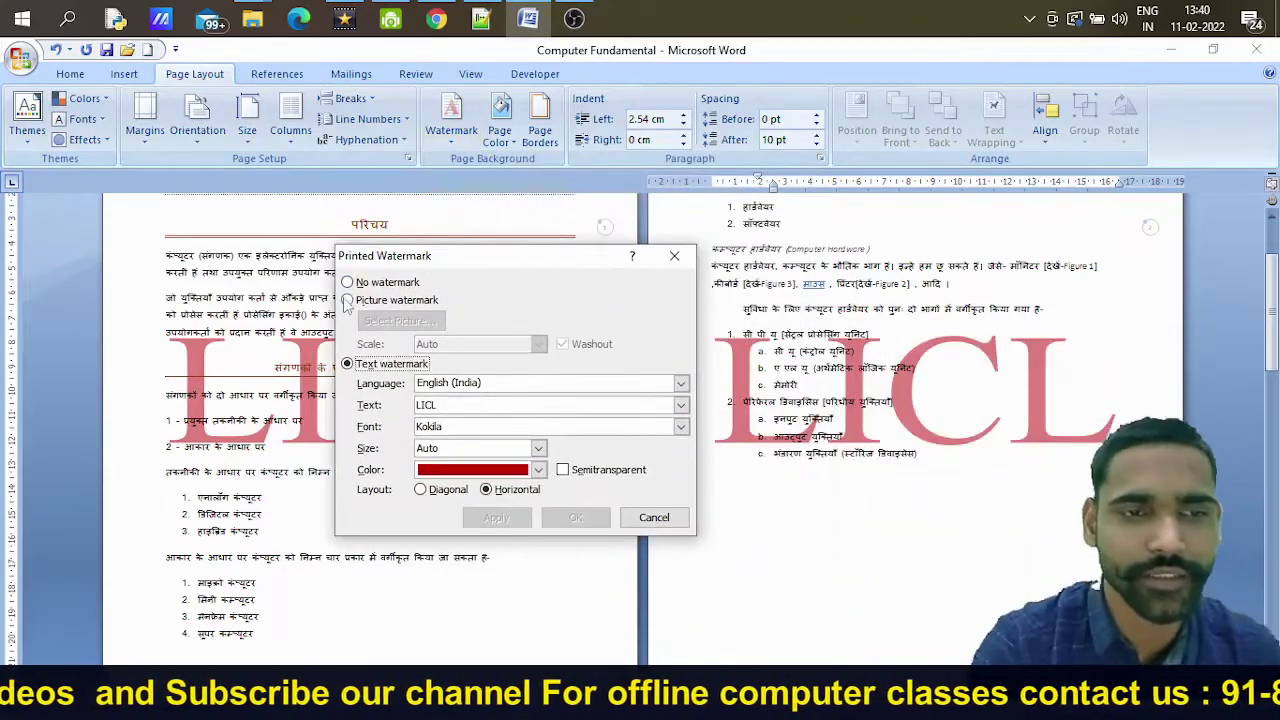
{"action": "left_click_drag", "start_coordinate": [490, 257], "coordinate": [574, 214]}
{"action": "left_click", "coordinate": [759, 215]}
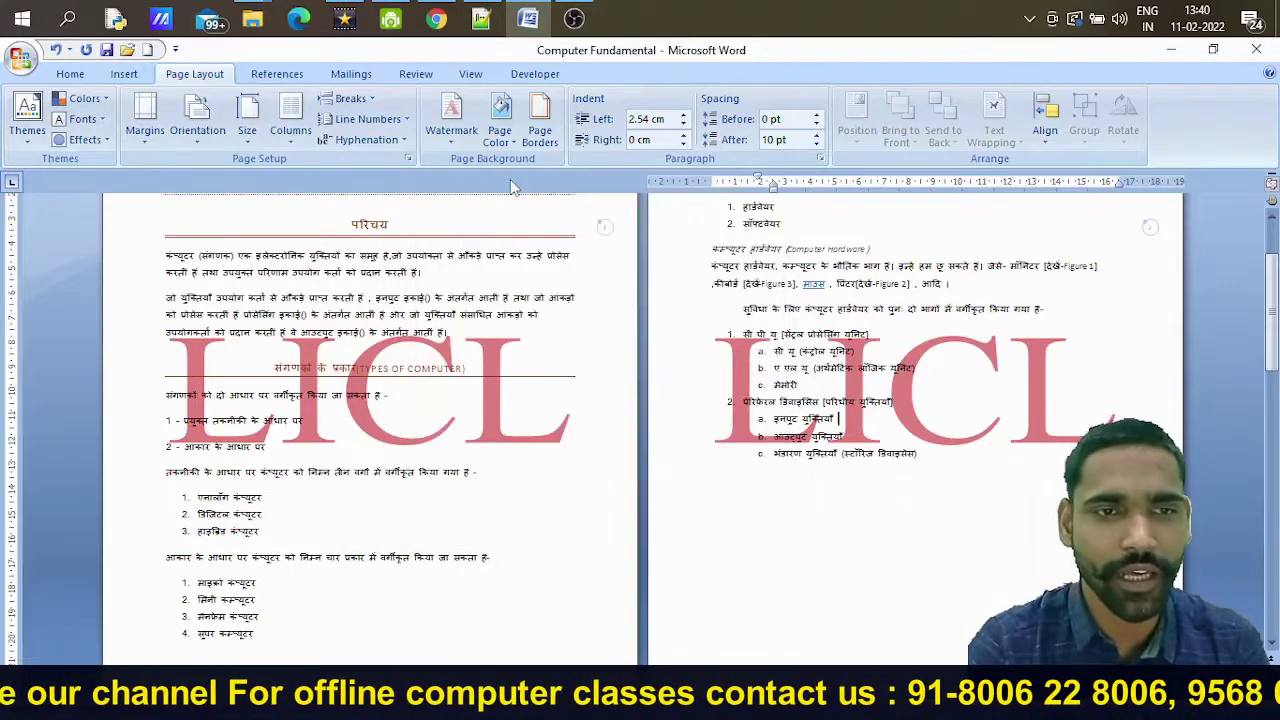
{"action": "left_click", "coordinate": [451, 125]}
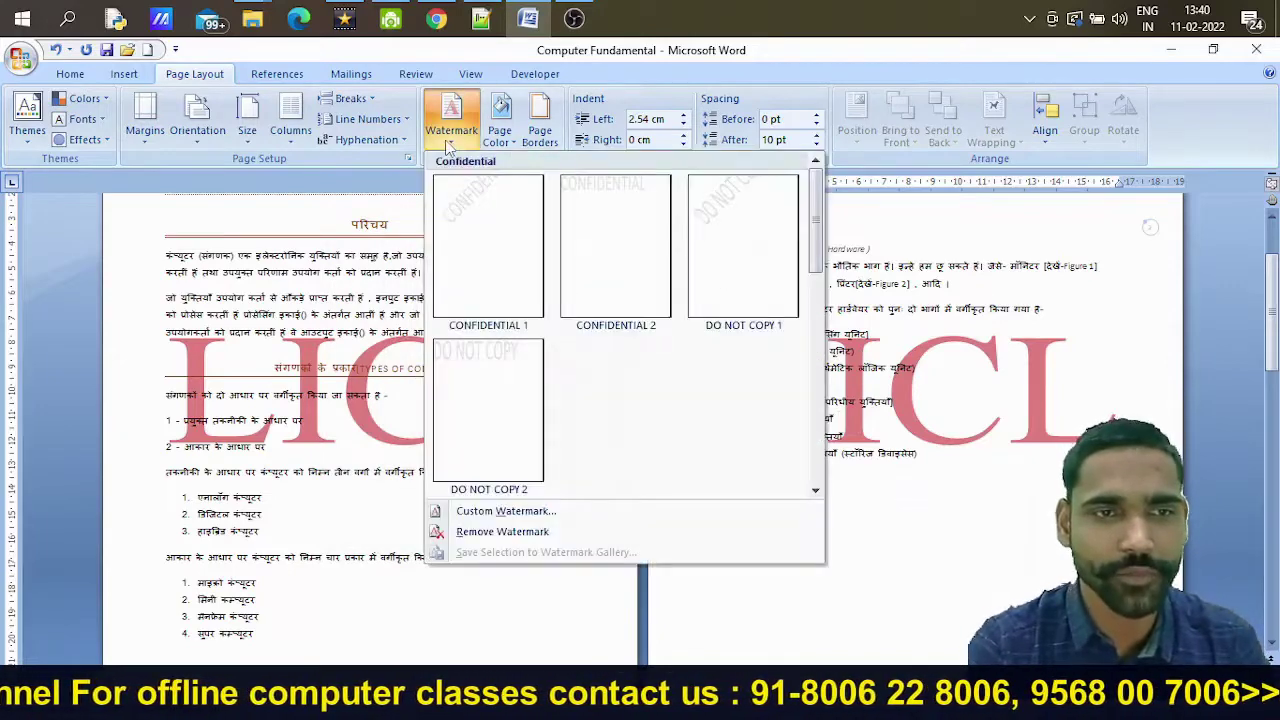
Set a washed-out picture watermark from subscribe-animated-gif-13.gif at Auto scale.
{"action": "left_click", "coordinate": [505, 511]}
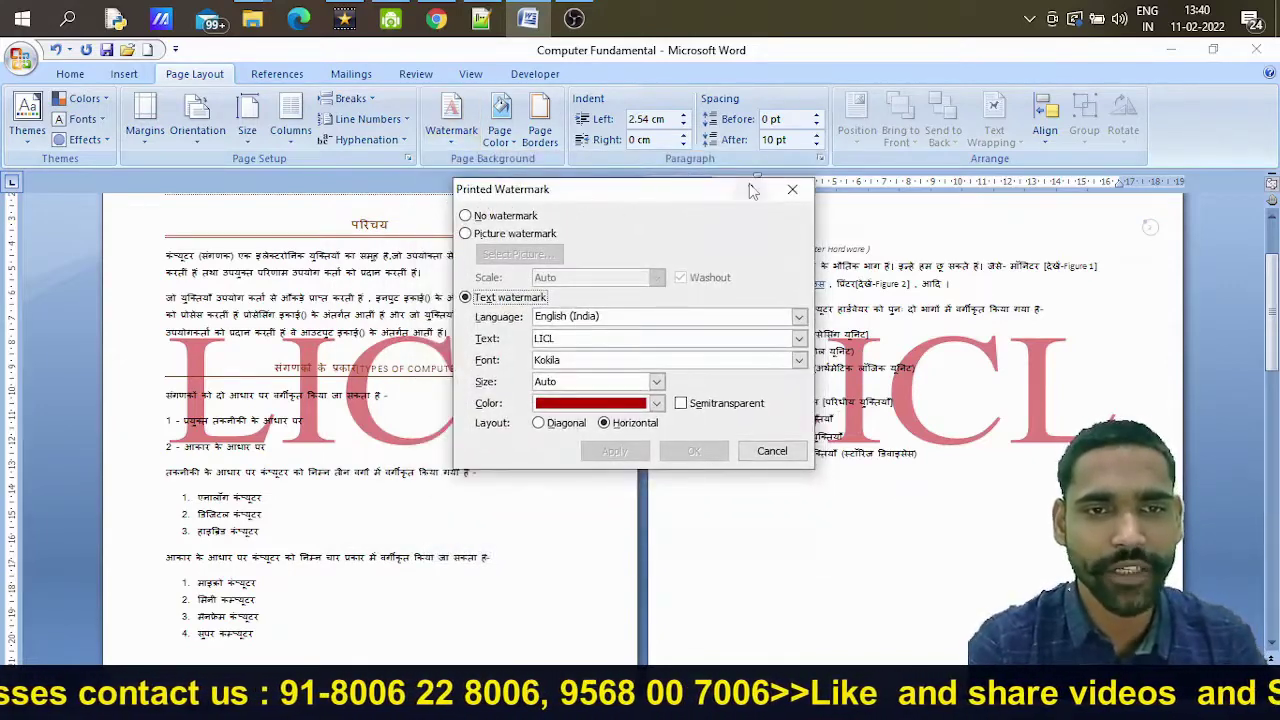
{"action": "left_click", "coordinate": [476, 236]}
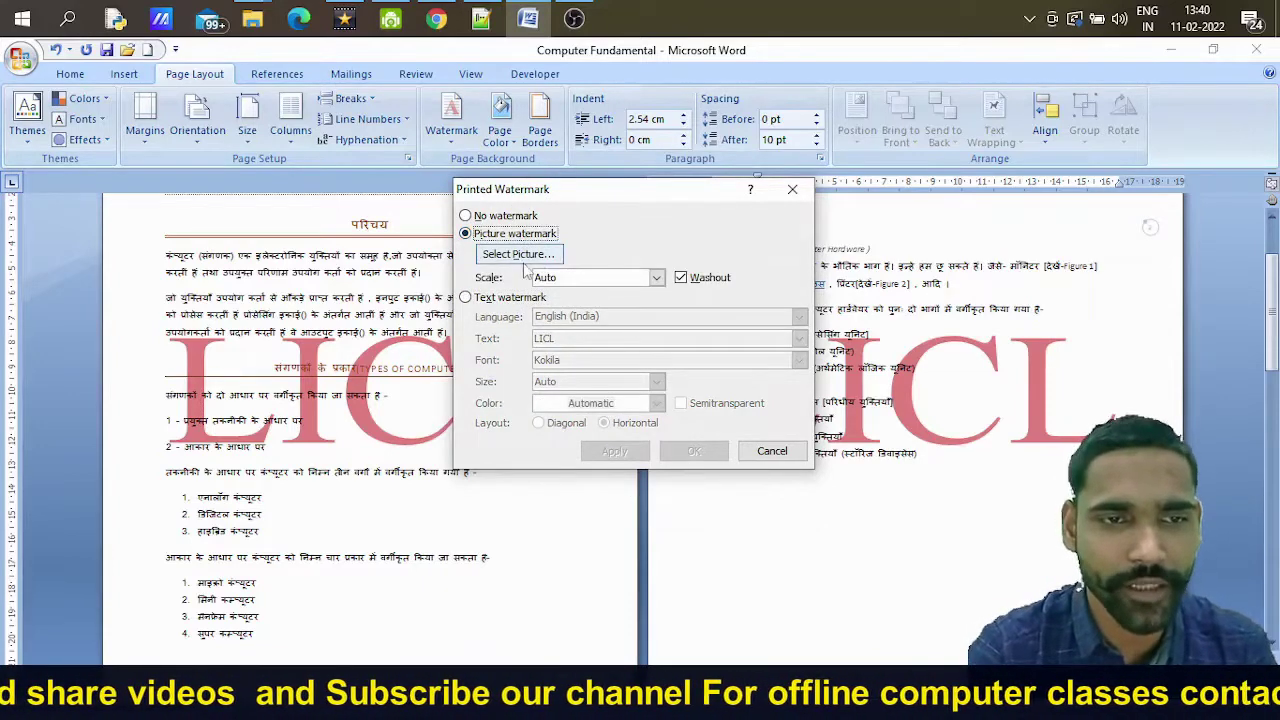
{"action": "left_click", "coordinate": [539, 259]}
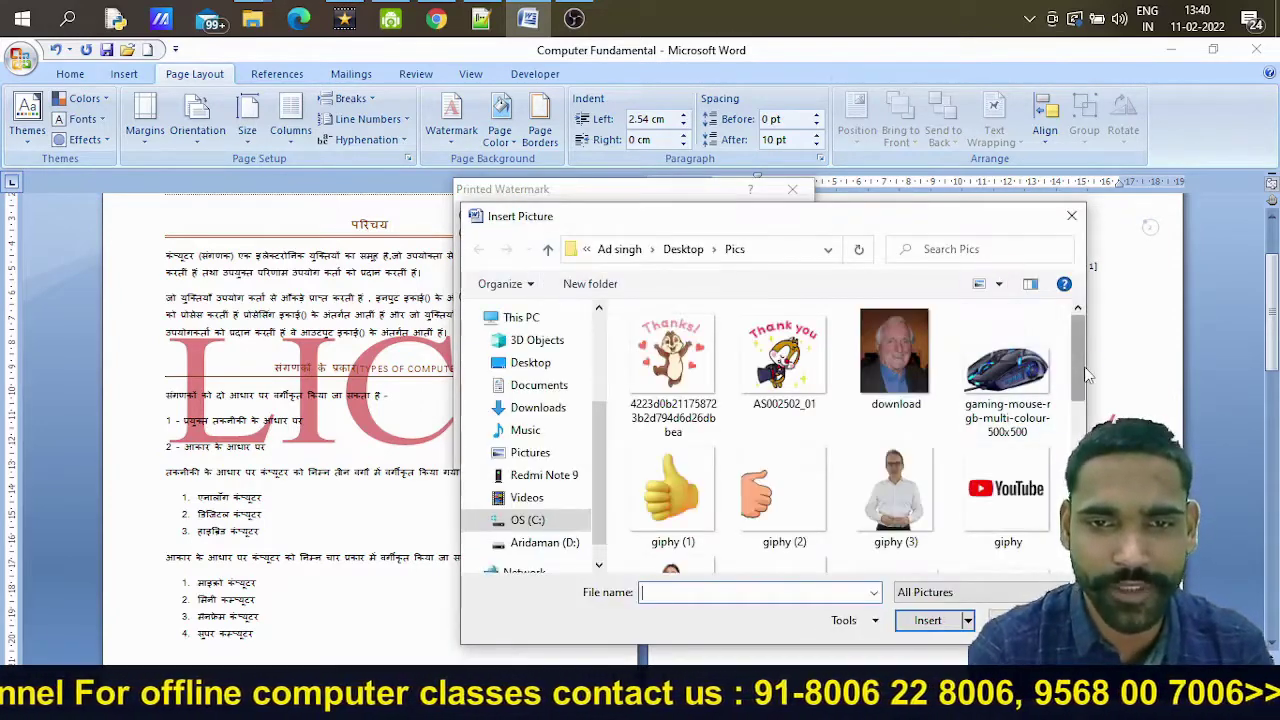
{"action": "left_click_drag", "start_coordinate": [1079, 370], "coordinate": [1080, 530]}
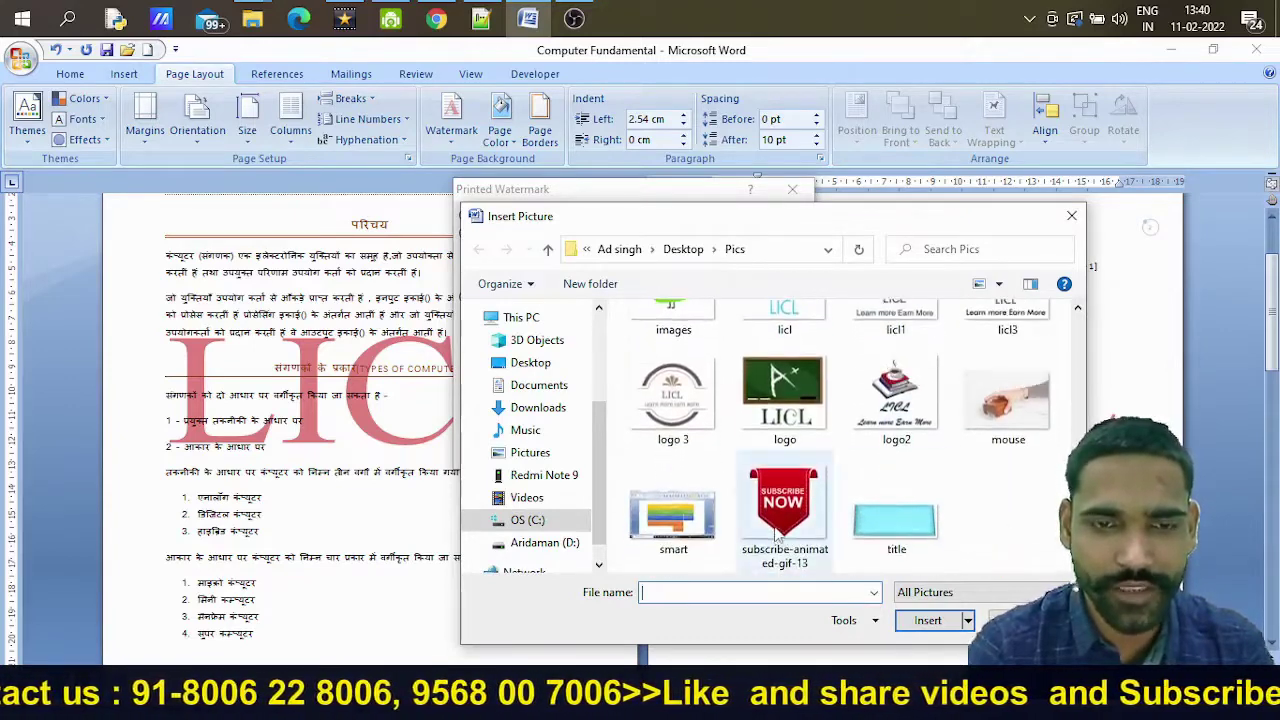
{"action": "left_click", "coordinate": [785, 505]}
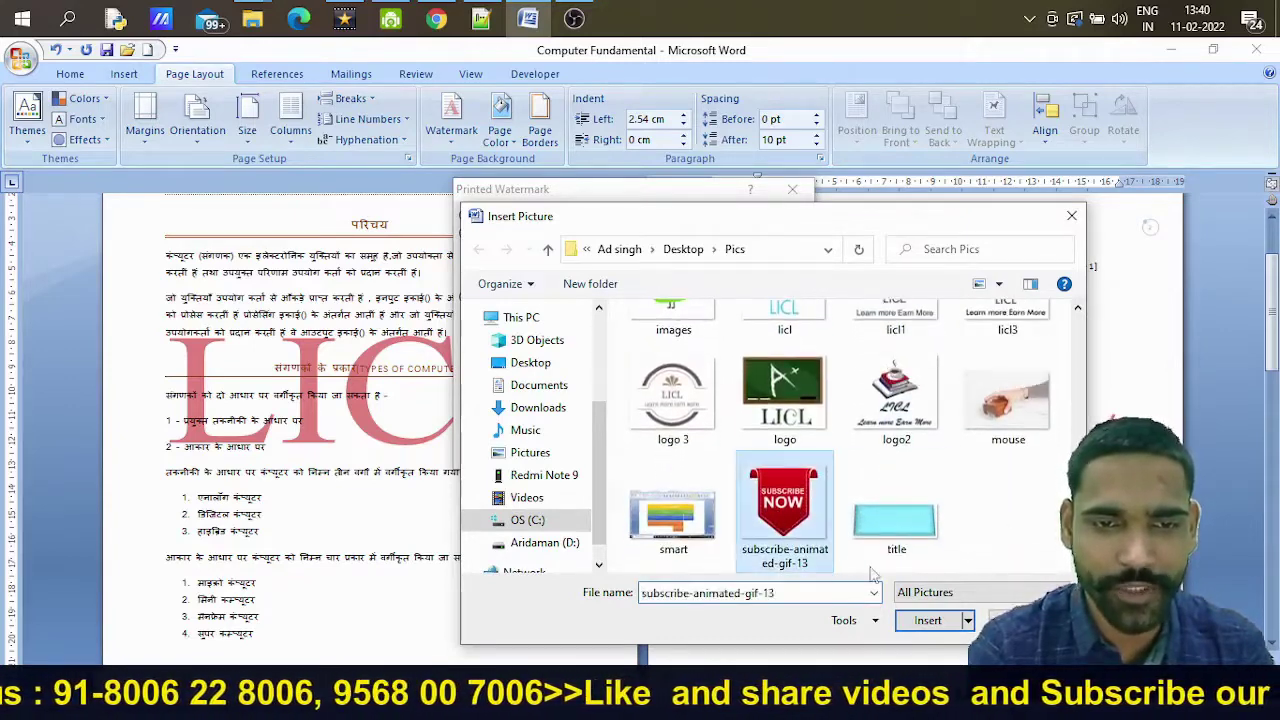
{"action": "left_click", "coordinate": [927, 621]}
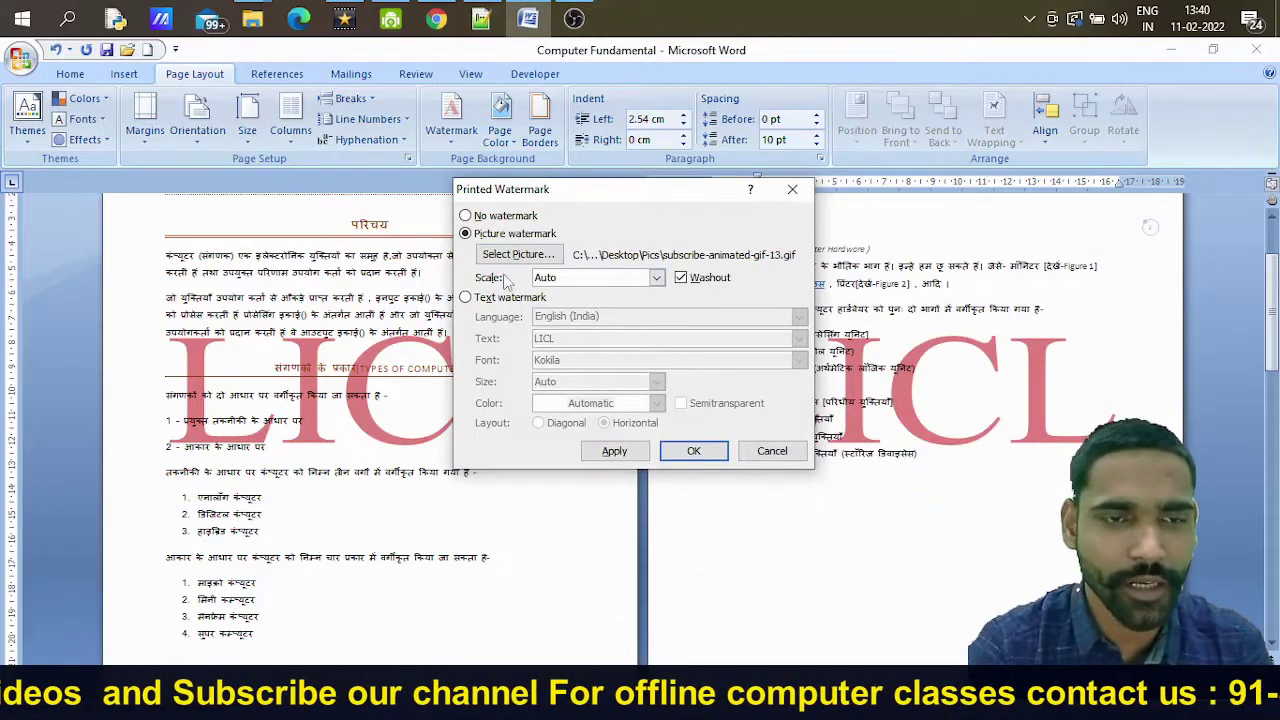
{"action": "key", "text": "Tab"}
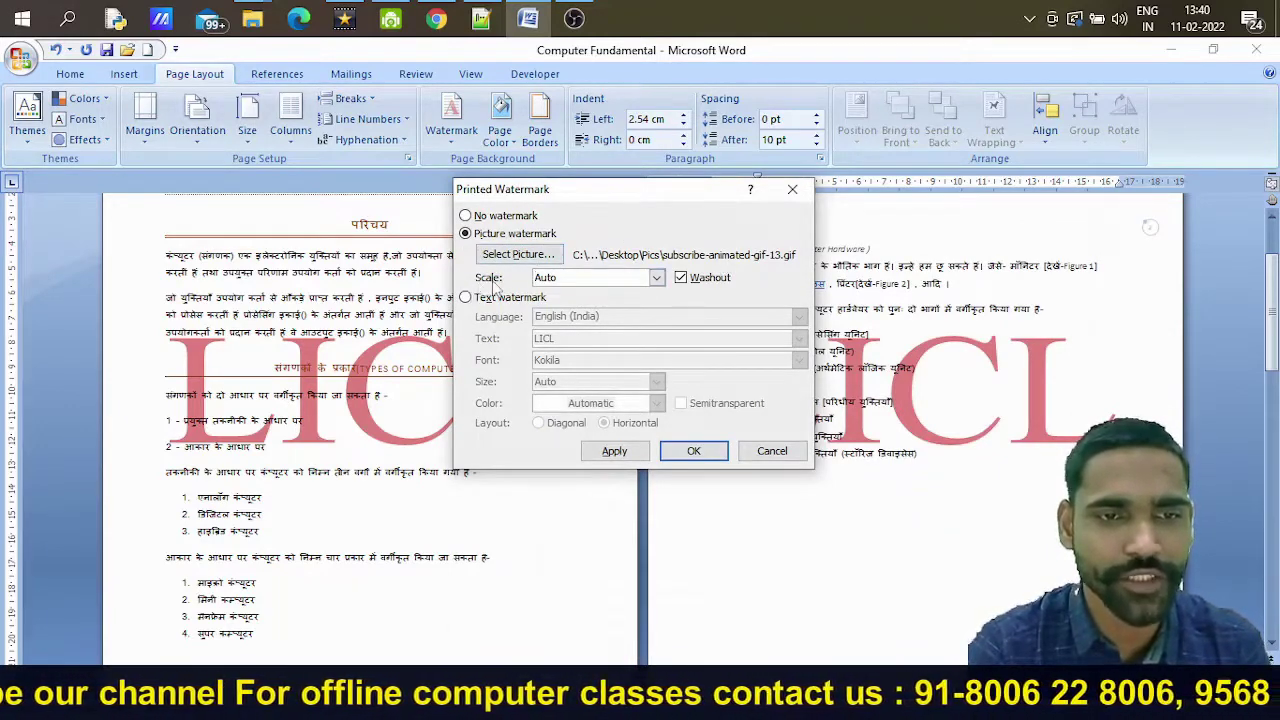
{"action": "double_click", "coordinate": [531, 280]}
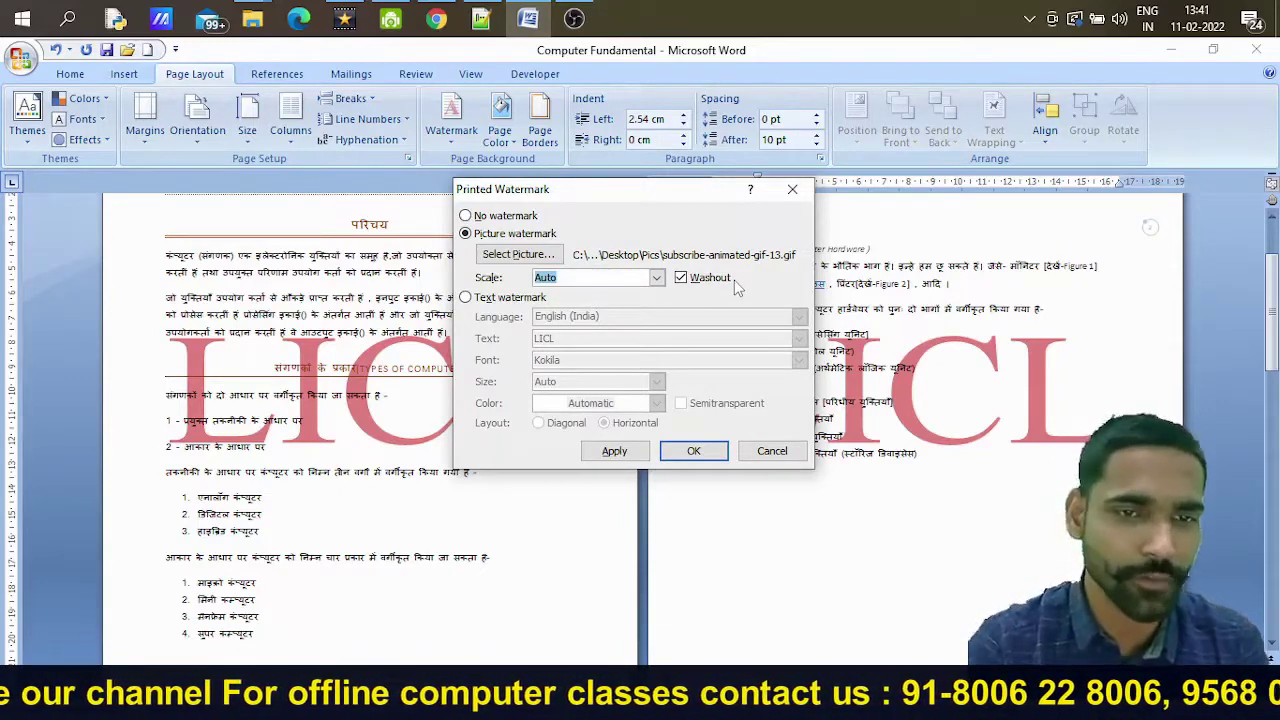
{"action": "left_click", "coordinate": [614, 452]}
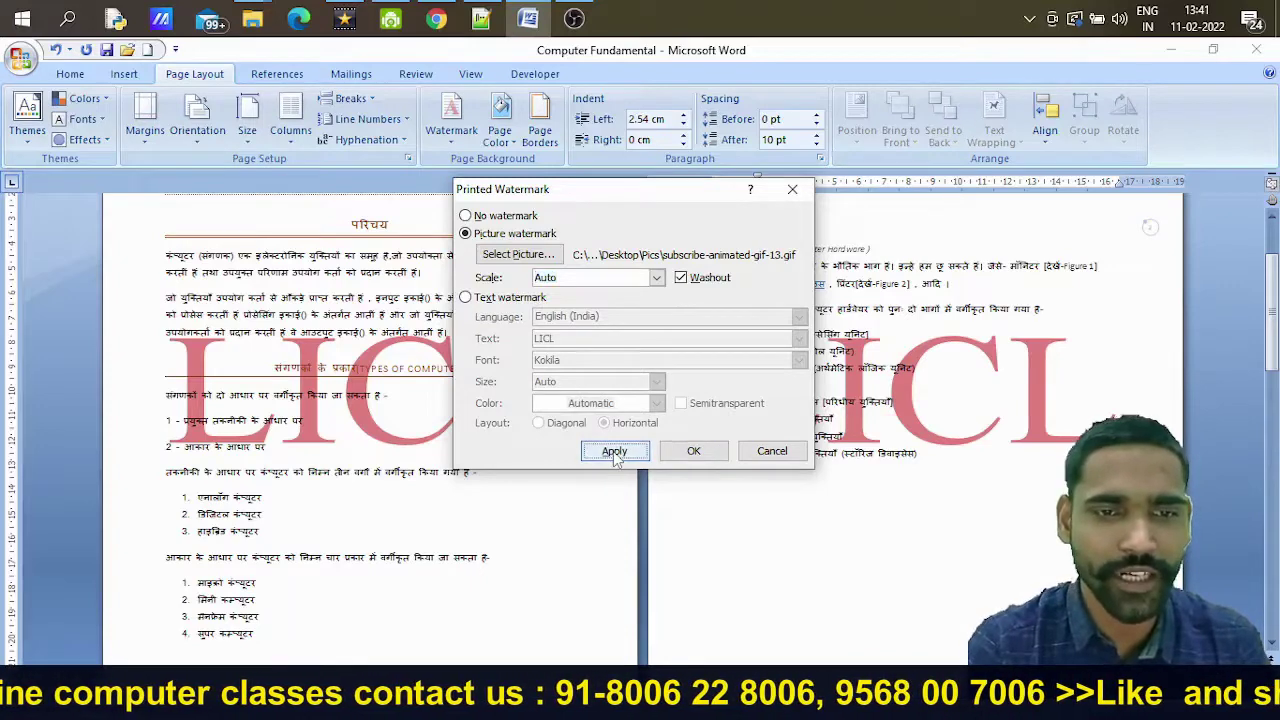
{"action": "left_click", "coordinate": [773, 452]}
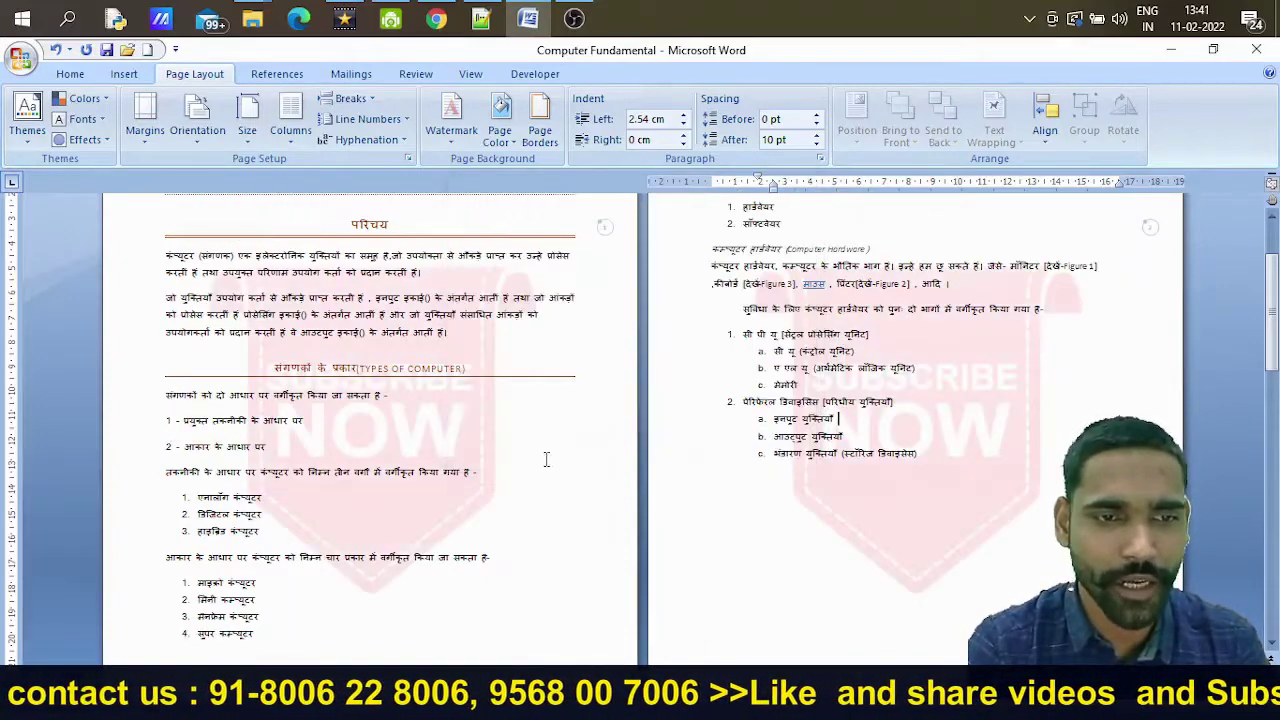
{"action": "scroll", "coordinate": [486, 436], "scroll_direction": "down", "scroll_amount": 1}
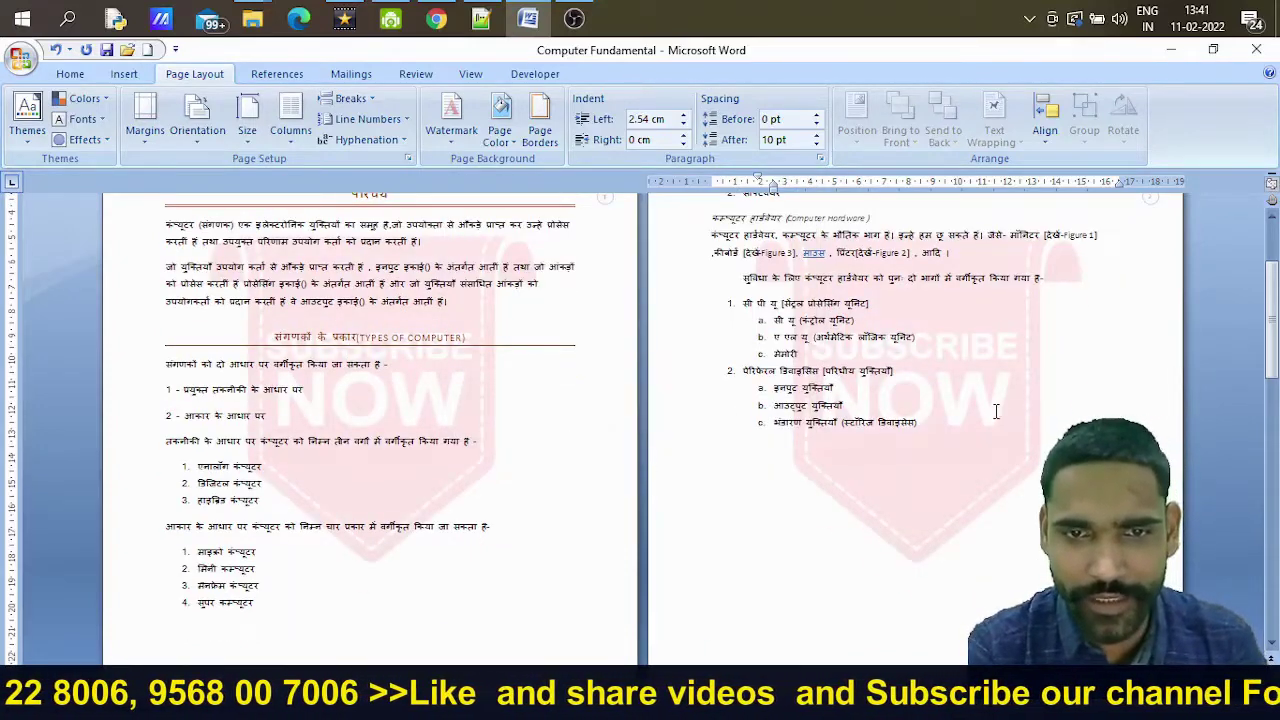
{"action": "scroll", "coordinate": [944, 424], "scroll_direction": "up", "scroll_amount": 1}
{"action": "scroll", "coordinate": [944, 424], "scroll_direction": "down", "scroll_amount": 1}
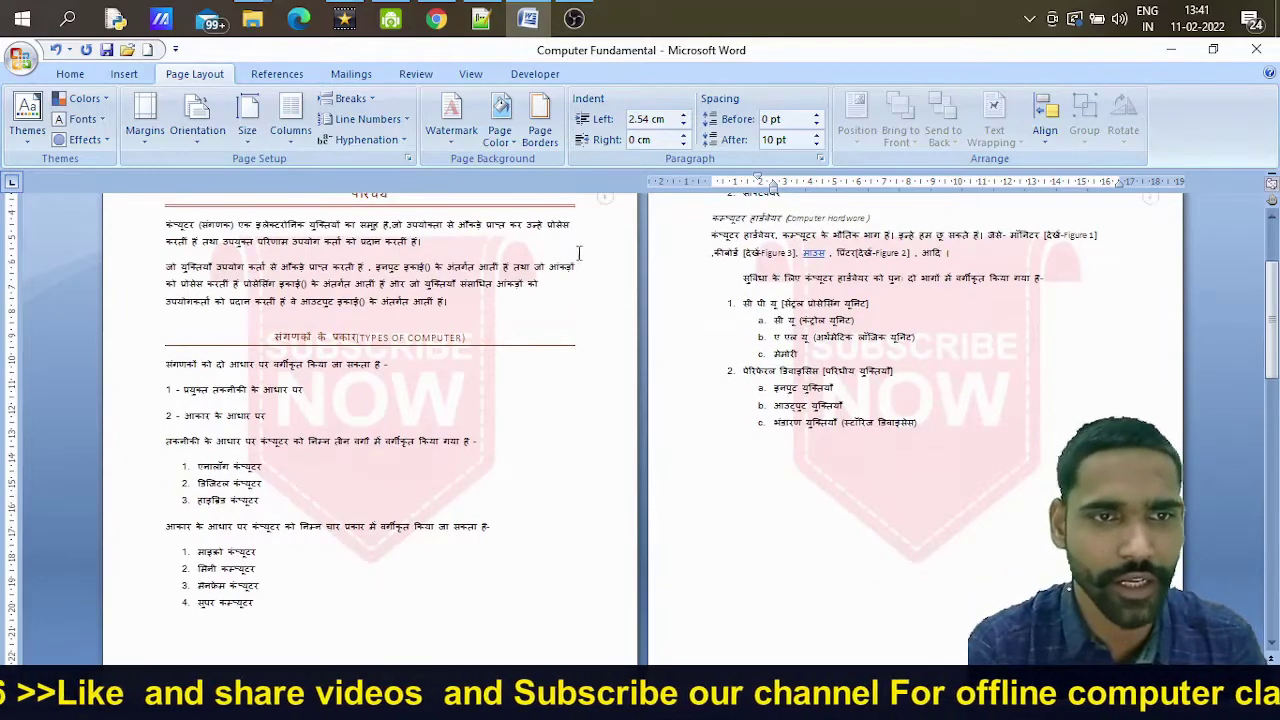
{"action": "left_click", "coordinate": [451, 120]}
{"action": "left_click", "coordinate": [523, 512]}
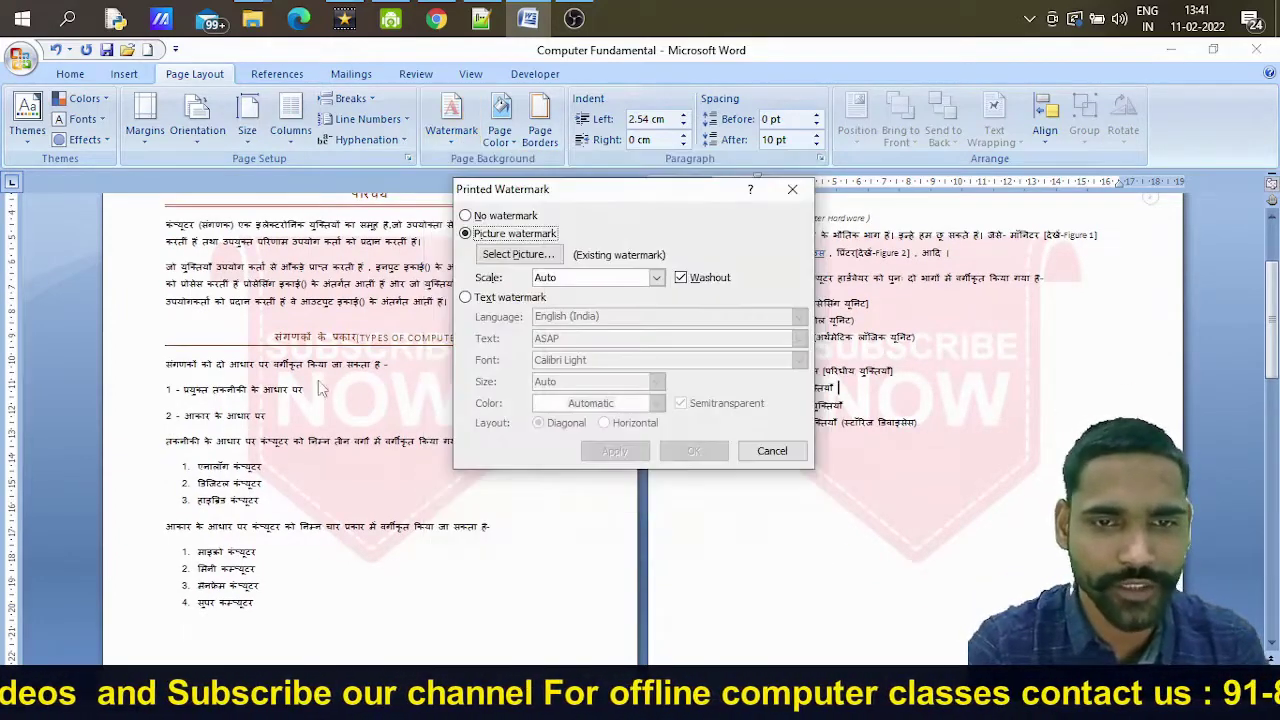
{"action": "left_click", "coordinate": [697, 280]}
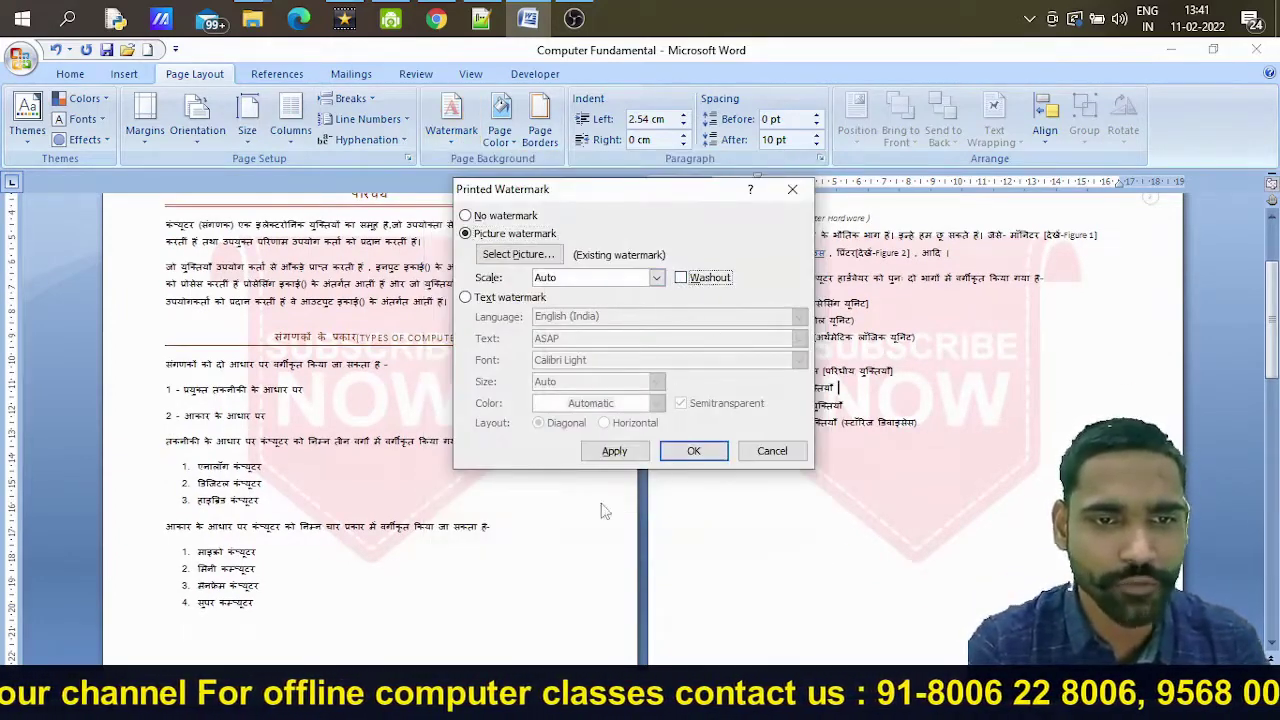
{"action": "left_click", "coordinate": [614, 451]}
{"action": "left_click", "coordinate": [771, 450]}
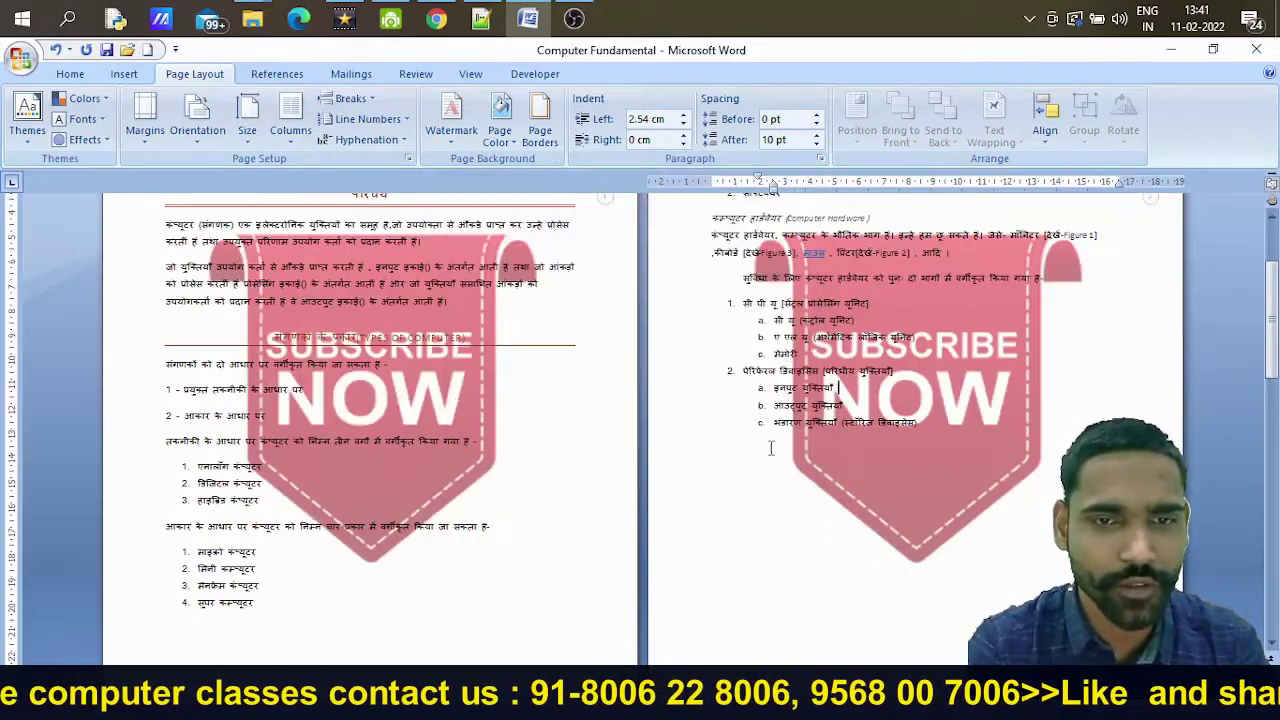
{"action": "scroll", "coordinate": [372, 425], "scroll_direction": "down", "scroll_amount": 1}
{"action": "scroll", "coordinate": [372, 425], "scroll_direction": "up", "scroll_amount": 2}
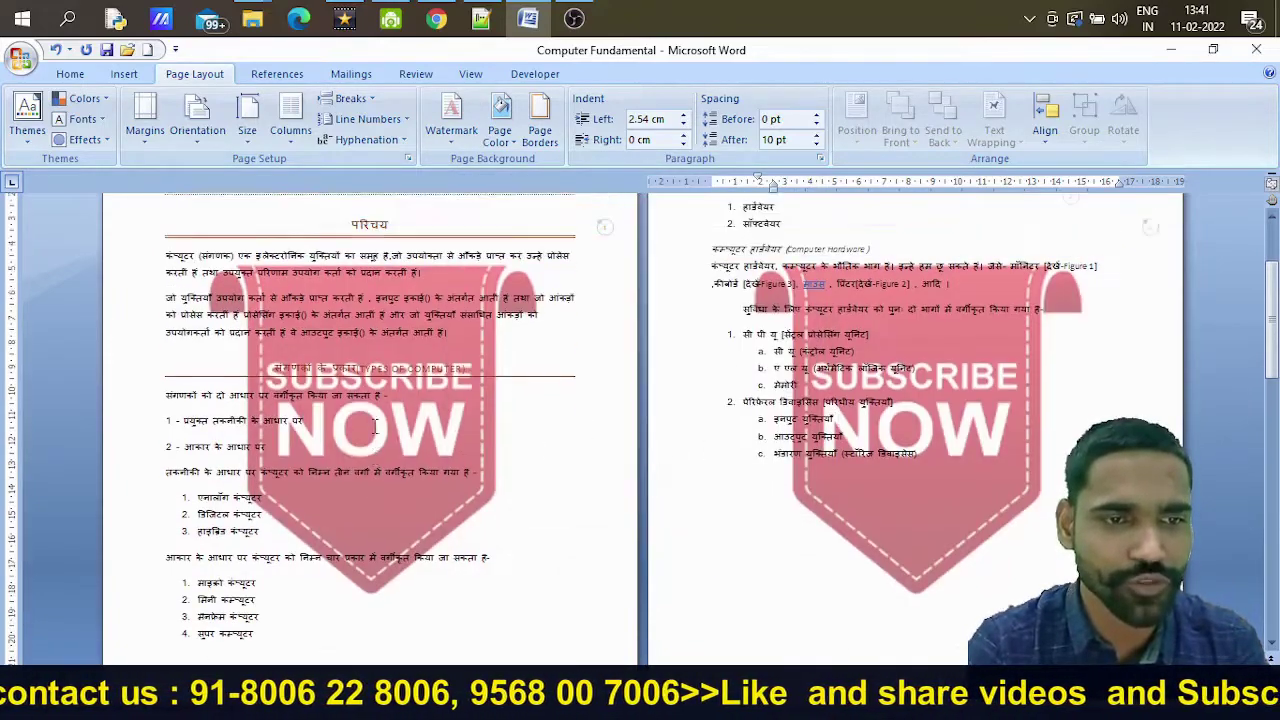
{"action": "scroll", "coordinate": [374, 426], "scroll_direction": "up", "scroll_amount": 1}
{"action": "scroll", "coordinate": [376, 427], "scroll_direction": "down", "scroll_amount": 3}
{"action": "scroll", "coordinate": [376, 427], "scroll_direction": "down", "scroll_amount": 2}
{"action": "scroll", "coordinate": [376, 427], "scroll_direction": "down", "scroll_amount": 2}
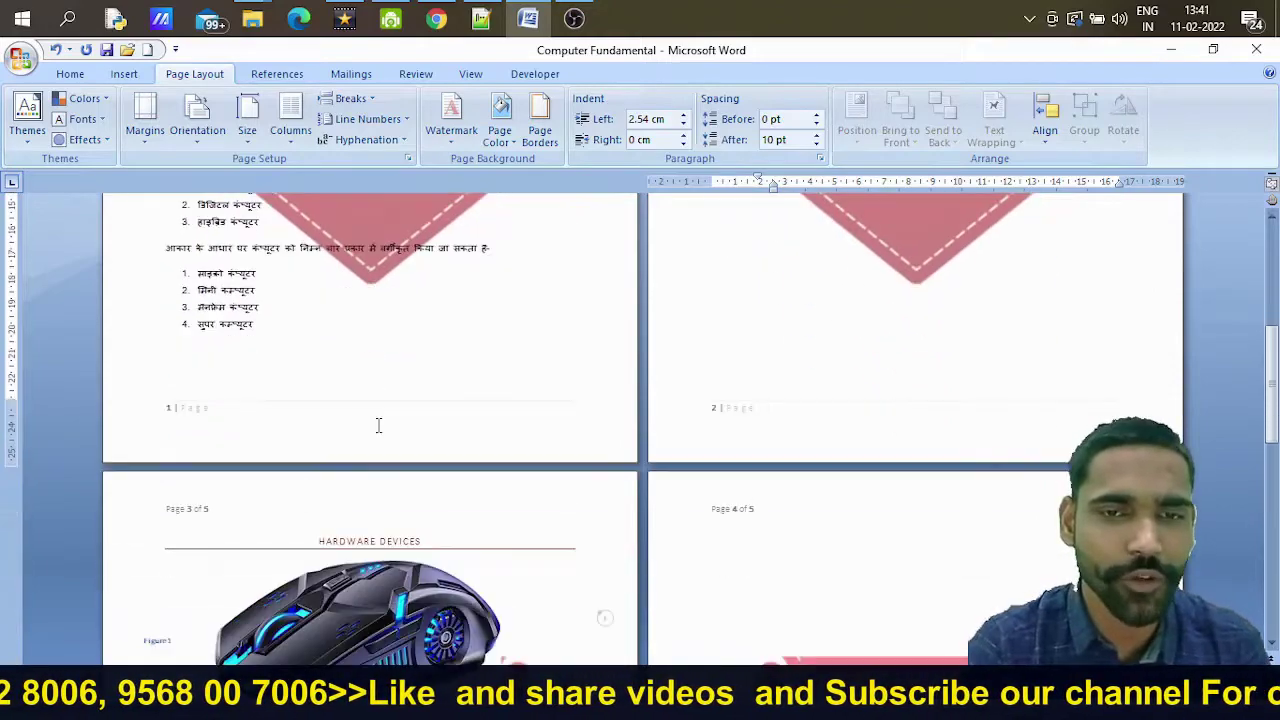
{"action": "scroll", "coordinate": [376, 427], "scroll_direction": "down", "scroll_amount": 2}
{"action": "scroll", "coordinate": [376, 427], "scroll_direction": "down", "scroll_amount": 3}
{"action": "scroll", "coordinate": [376, 427], "scroll_direction": "down", "scroll_amount": 3}
{"action": "scroll", "coordinate": [376, 427], "scroll_direction": "down", "scroll_amount": 1}
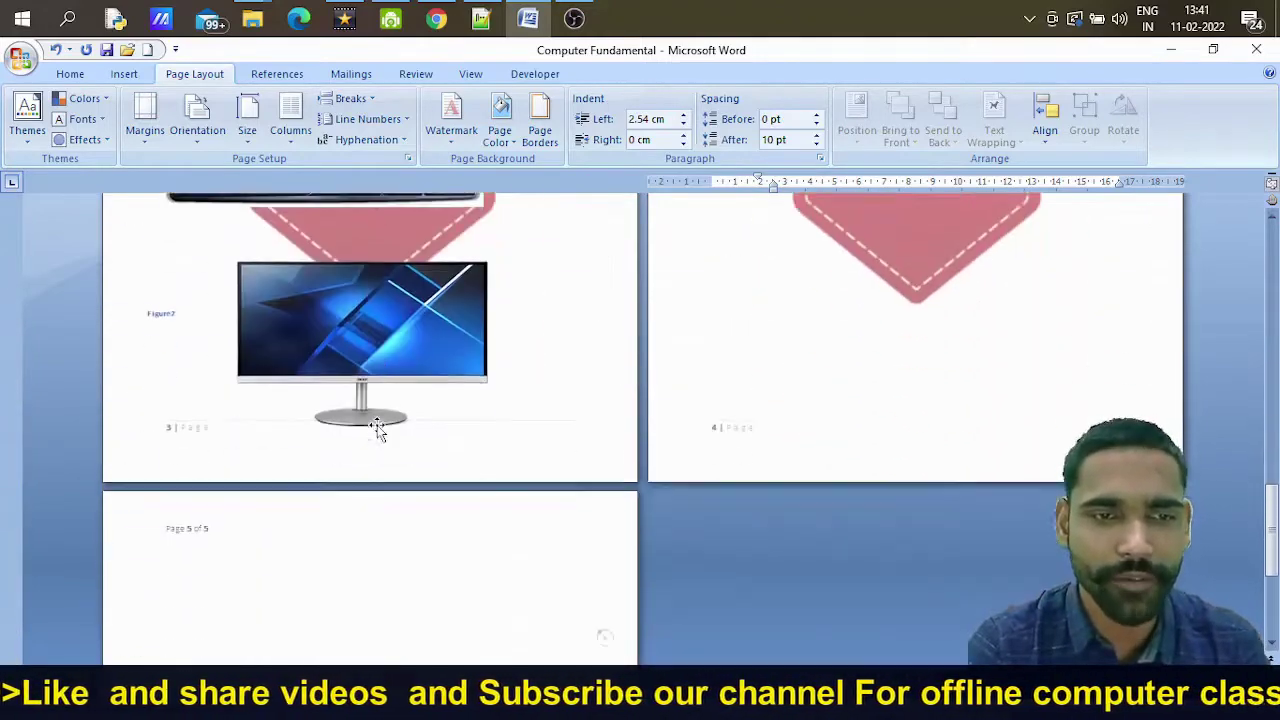
{"action": "scroll", "coordinate": [377, 427], "scroll_direction": "down", "scroll_amount": 3}
{"action": "scroll", "coordinate": [379, 427], "scroll_direction": "down", "scroll_amount": 3}
{"action": "scroll", "coordinate": [377, 425], "scroll_direction": "up", "scroll_amount": 5}
{"action": "scroll", "coordinate": [377, 425], "scroll_direction": "up", "scroll_amount": 5}
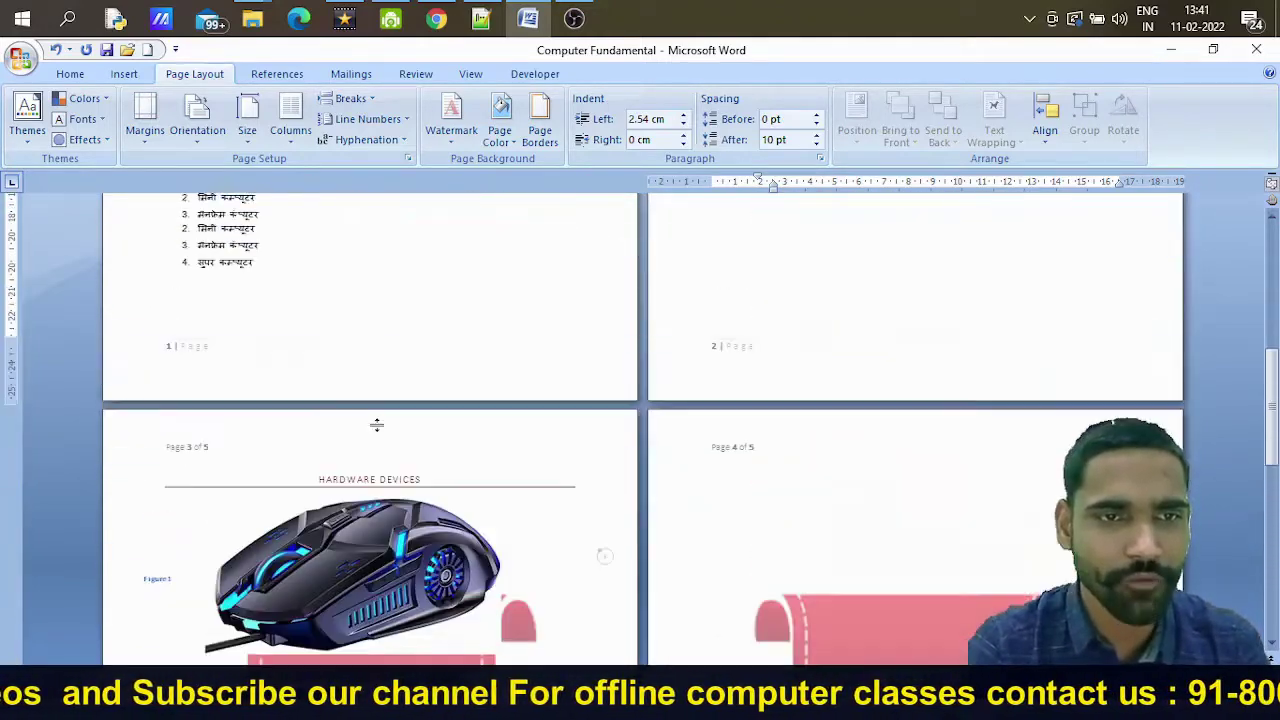
{"action": "scroll", "coordinate": [377, 425], "scroll_direction": "up", "scroll_amount": 5}
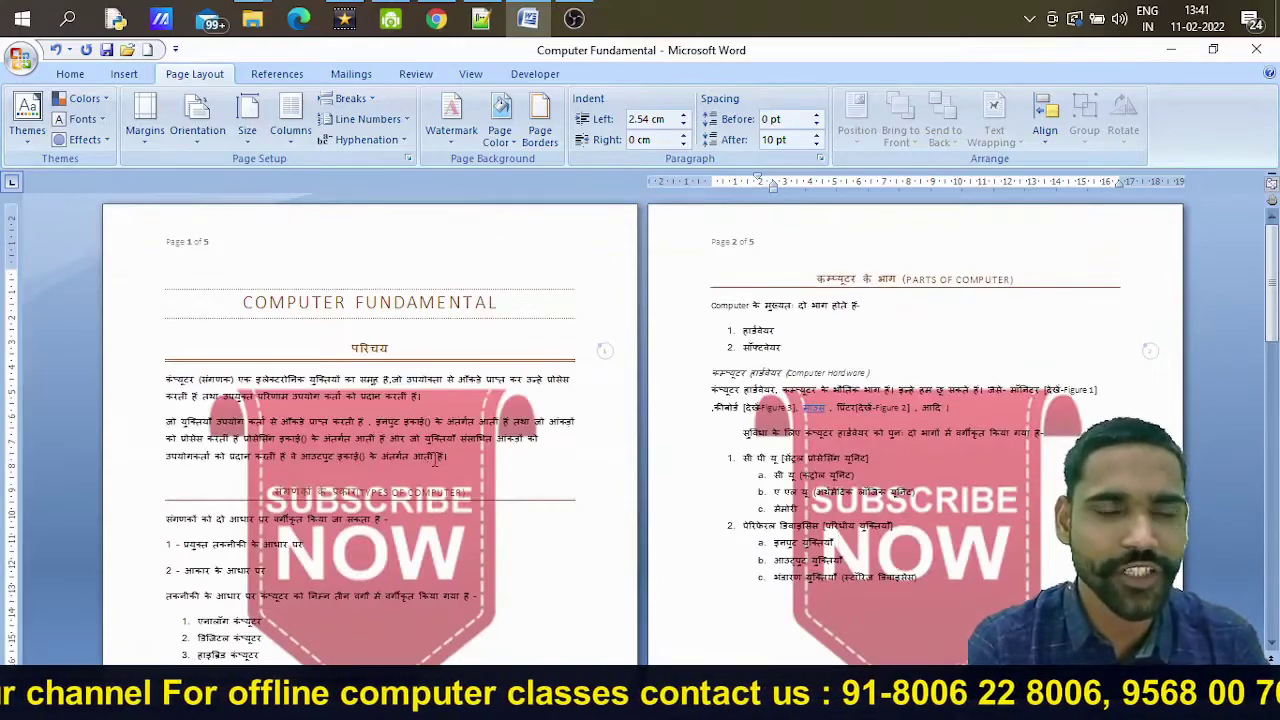
{"action": "scroll", "coordinate": [409, 457], "scroll_direction": "down", "scroll_amount": 5}
{"action": "scroll", "coordinate": [406, 457], "scroll_direction": "up", "scroll_amount": 5}
{"action": "scroll", "coordinate": [407, 457], "scroll_direction": "down", "scroll_amount": 1}
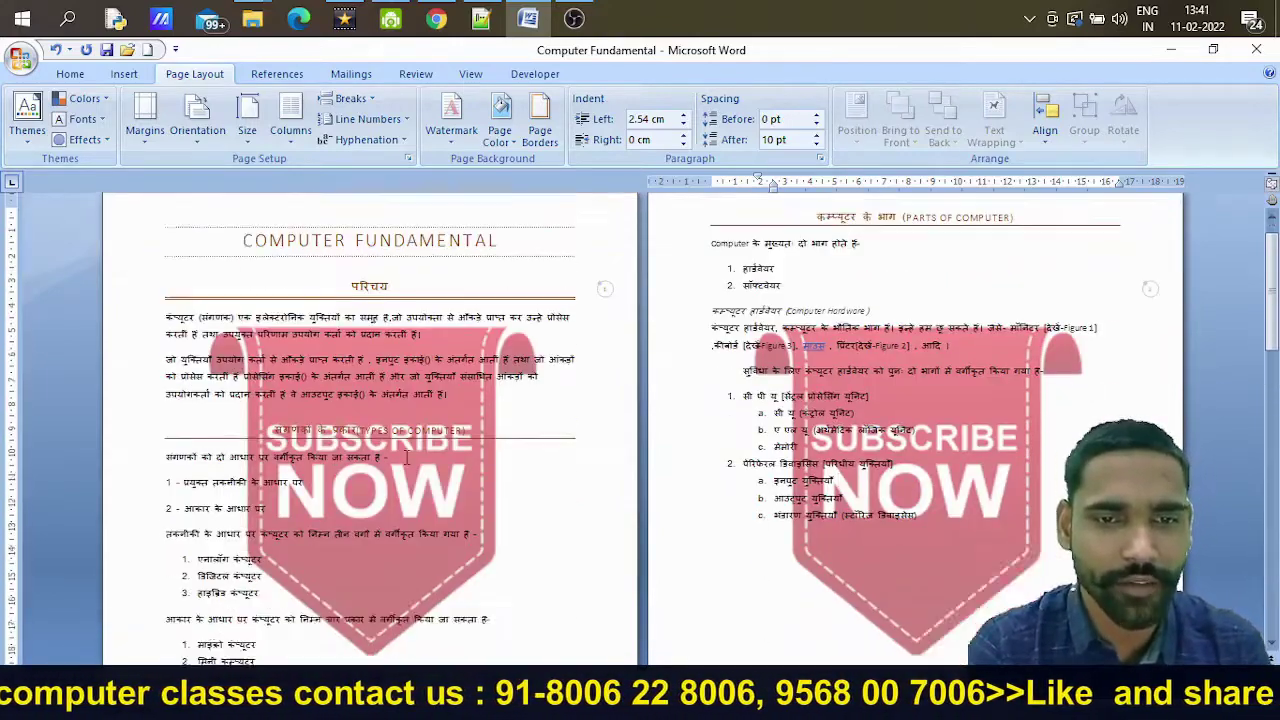
{"action": "scroll", "coordinate": [407, 457], "scroll_direction": "up", "scroll_amount": 1}
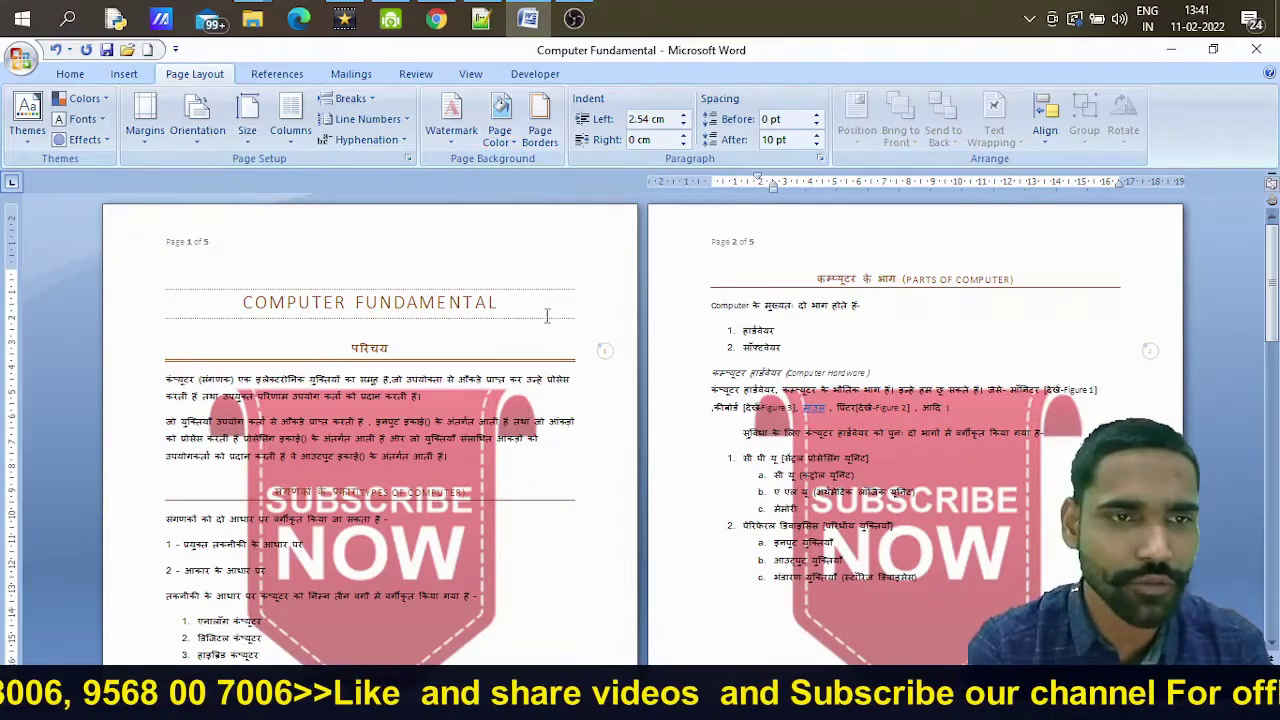
Remove the Subscribe Now watermark, then reopen the Custom Watermark dialog.
{"action": "left_click", "coordinate": [463, 152]}
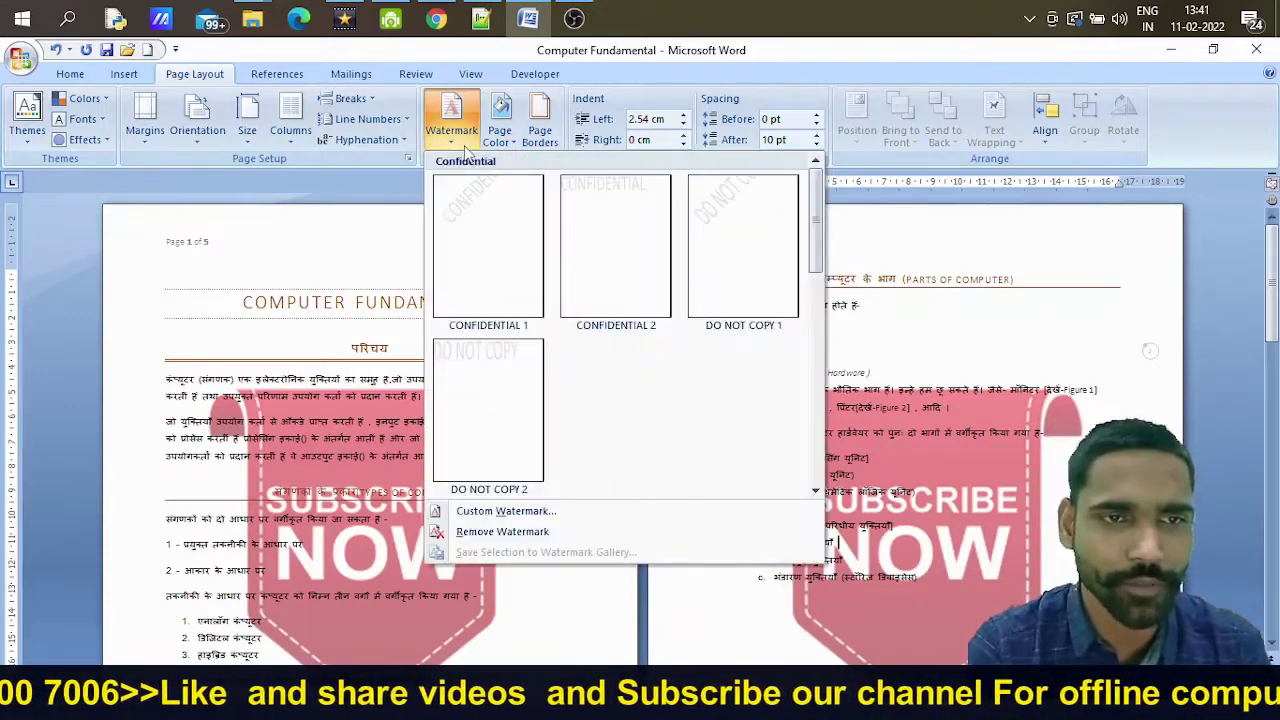
{"action": "left_click", "coordinate": [540, 532]}
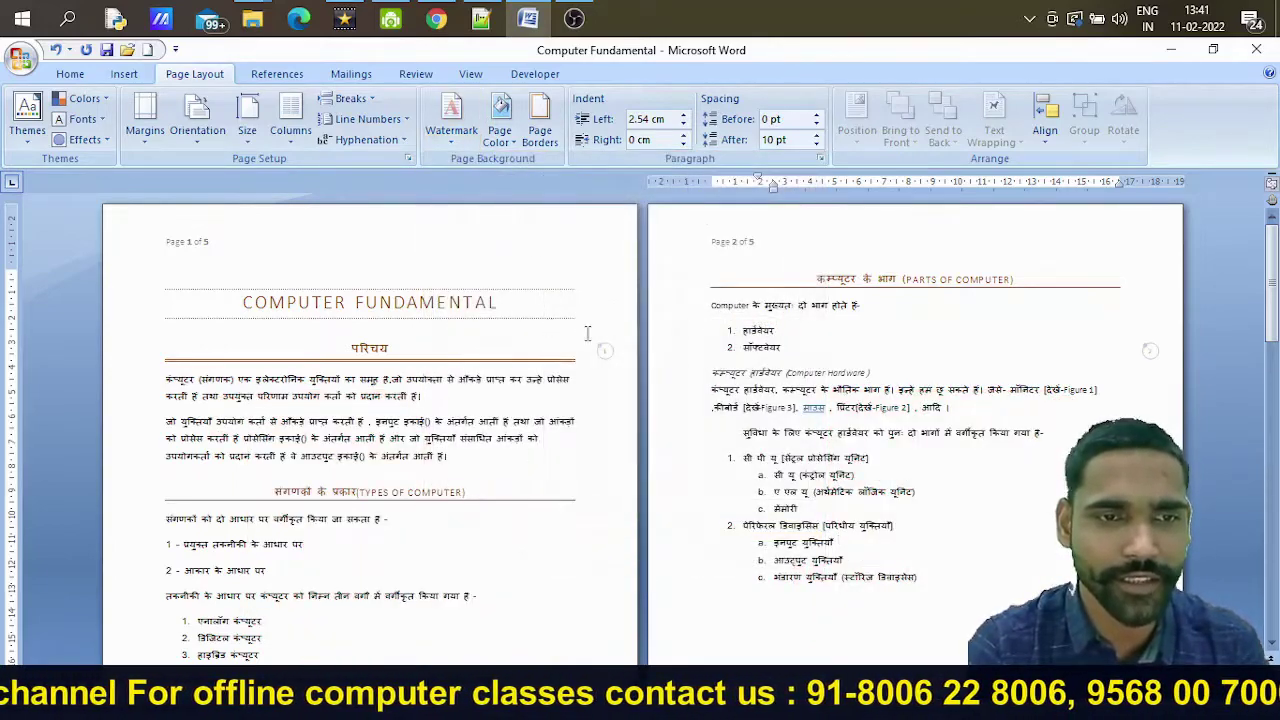
{"action": "left_click", "coordinate": [451, 135]}
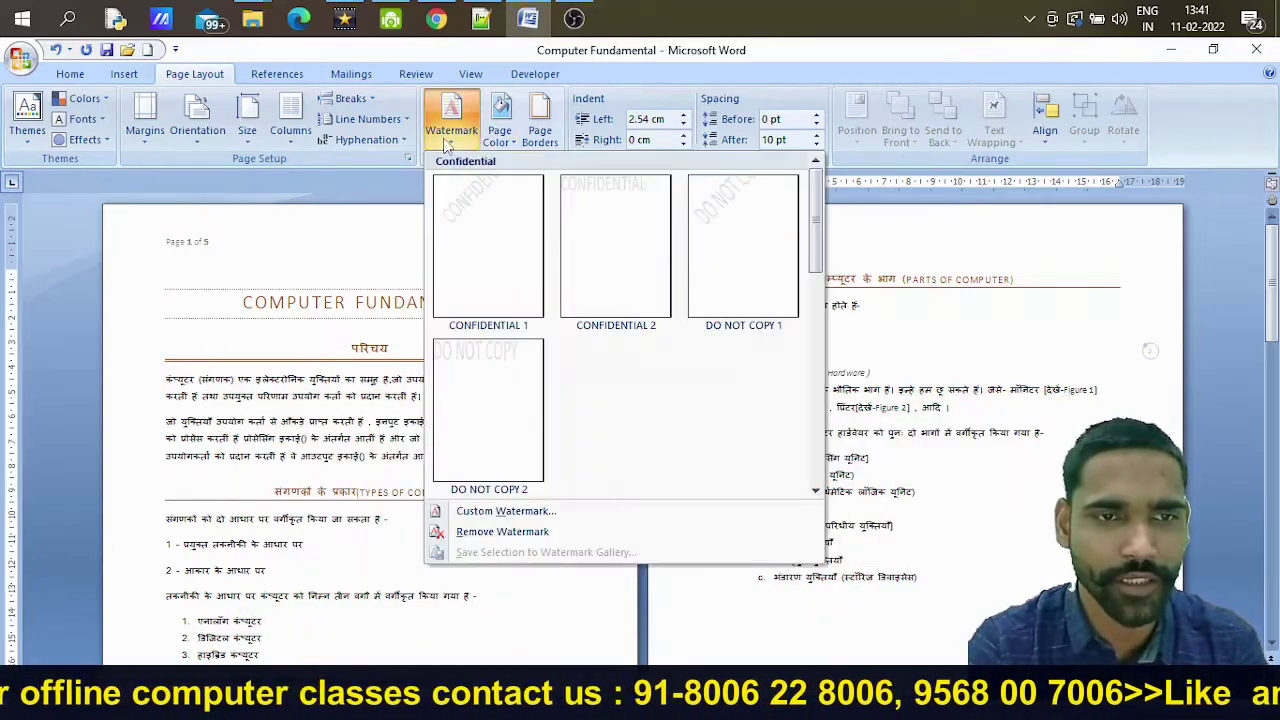
{"action": "left_click", "coordinate": [525, 511]}
Choose Picture watermark and browse to Desktop\WebPage\image to select bk.png.
{"action": "left_click", "coordinate": [520, 234]}
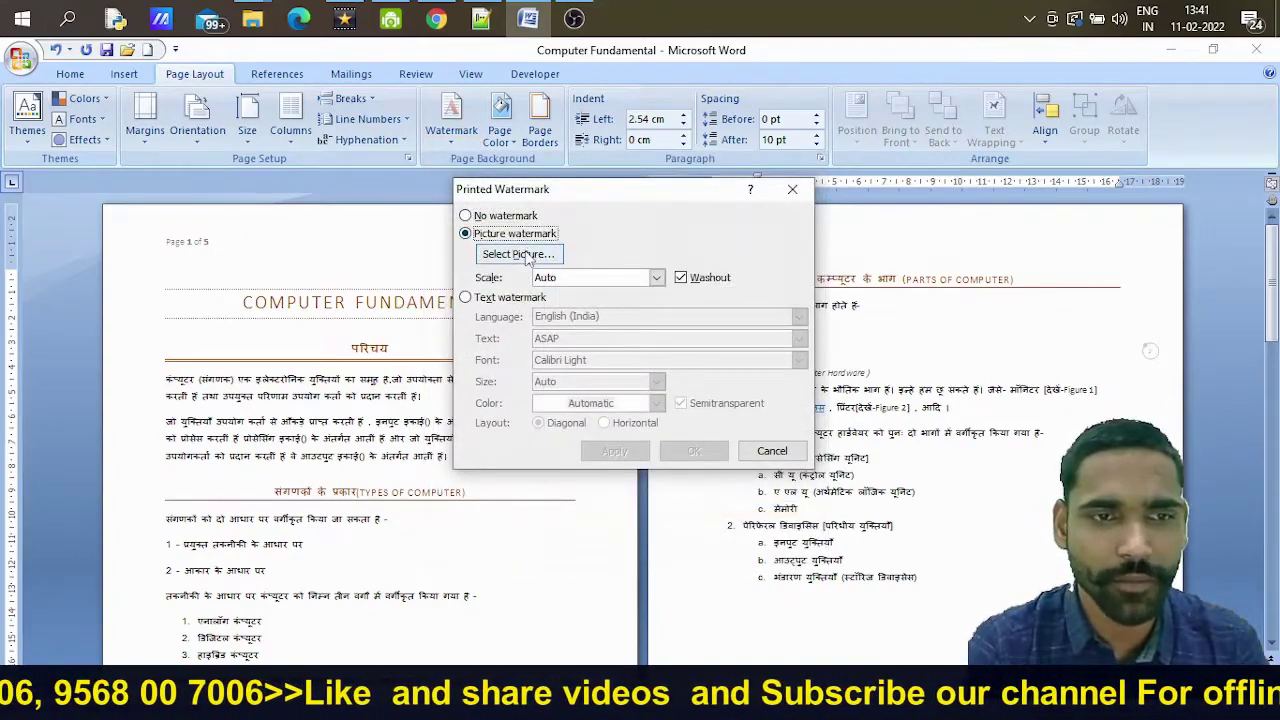
{"action": "left_click", "coordinate": [520, 254]}
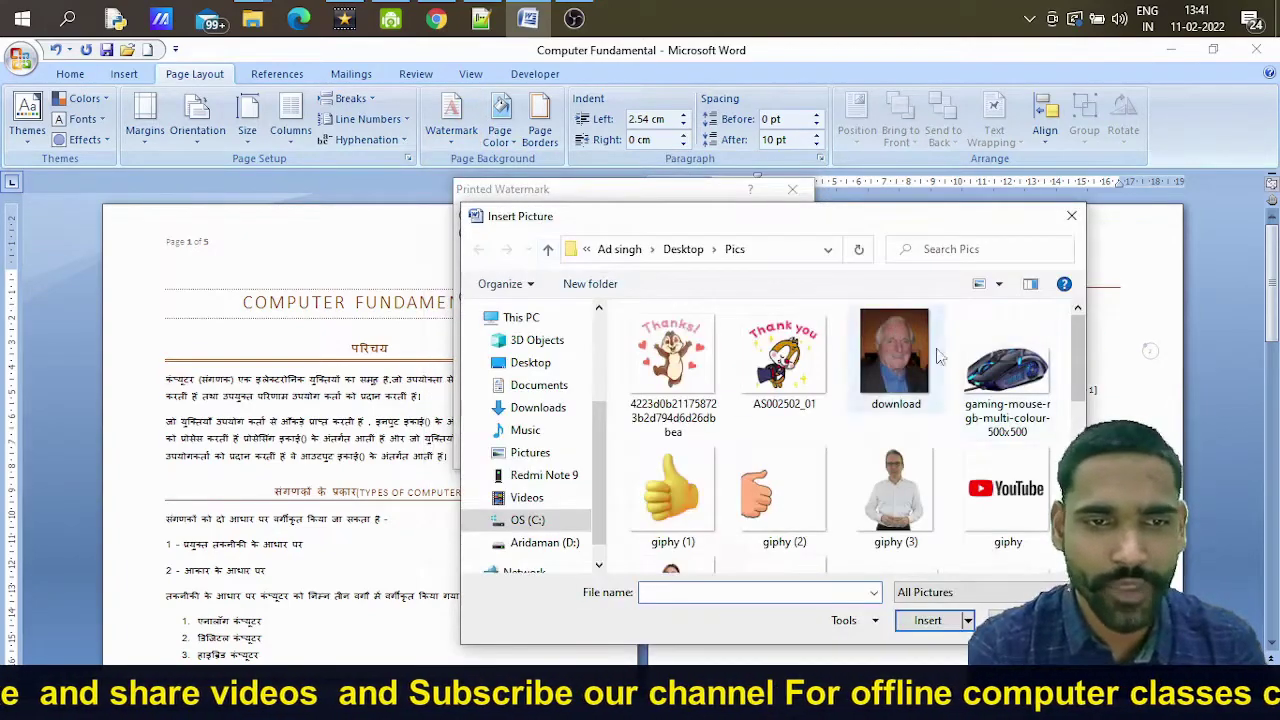
{"action": "left_click", "coordinate": [688, 250]}
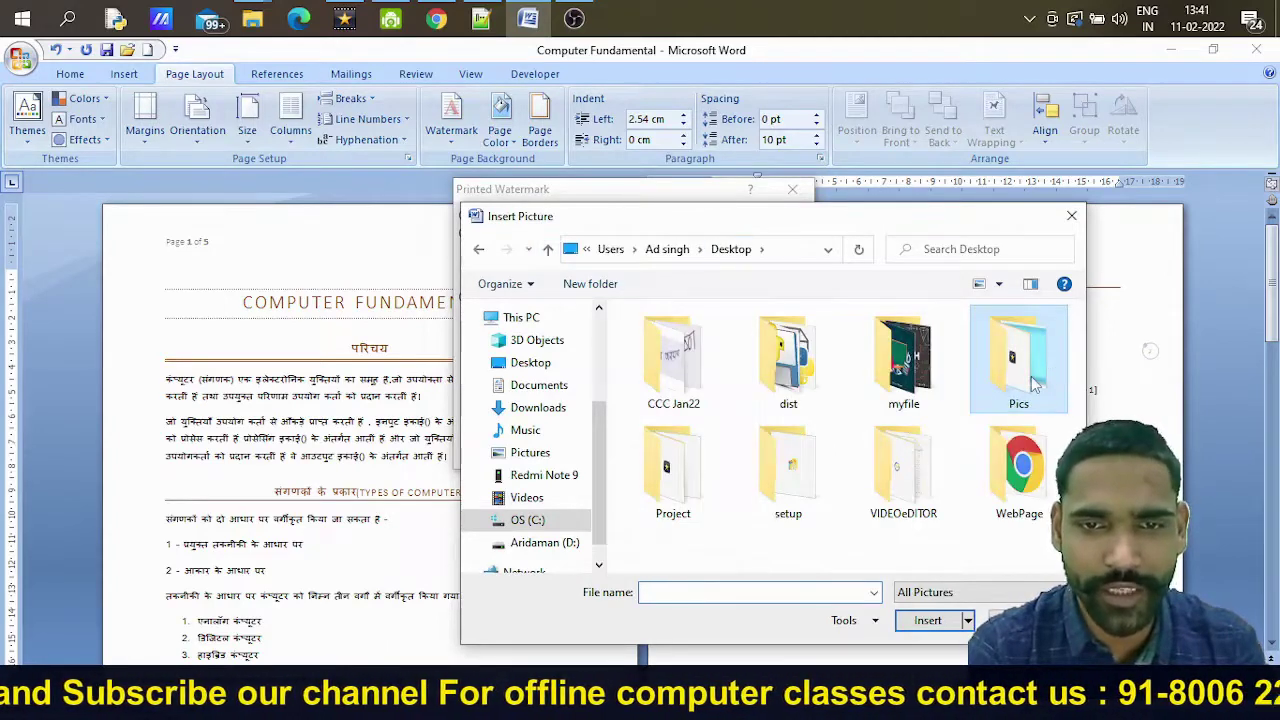
{"action": "double_click", "coordinate": [1035, 385]}
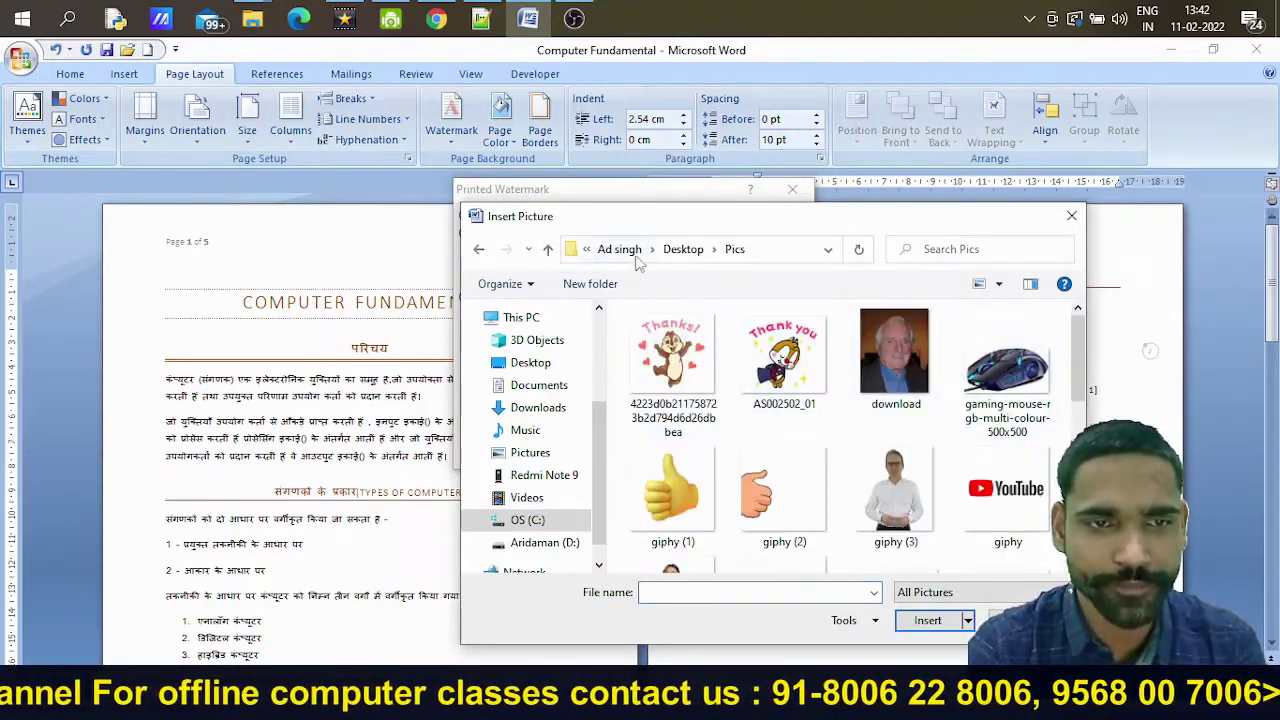
{"action": "left_click", "coordinate": [684, 249]}
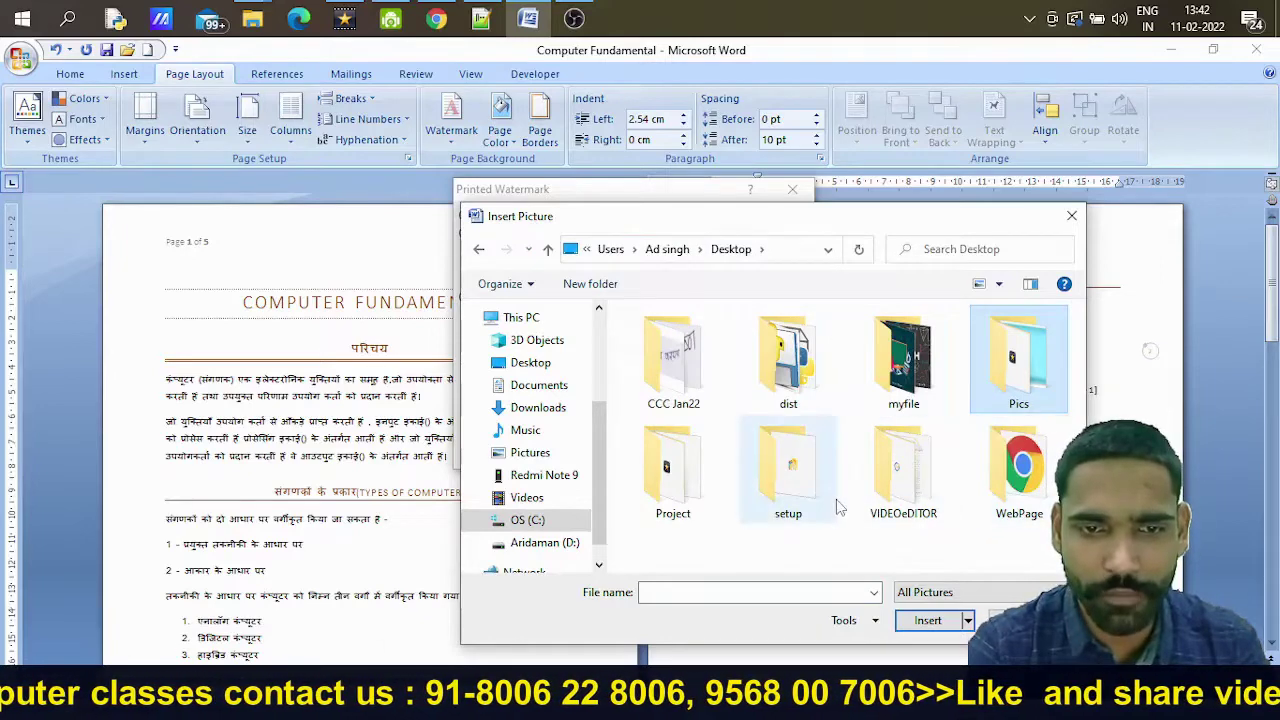
{"action": "double_click", "coordinate": [1019, 465]}
{"action": "left_click", "coordinate": [668, 341]}
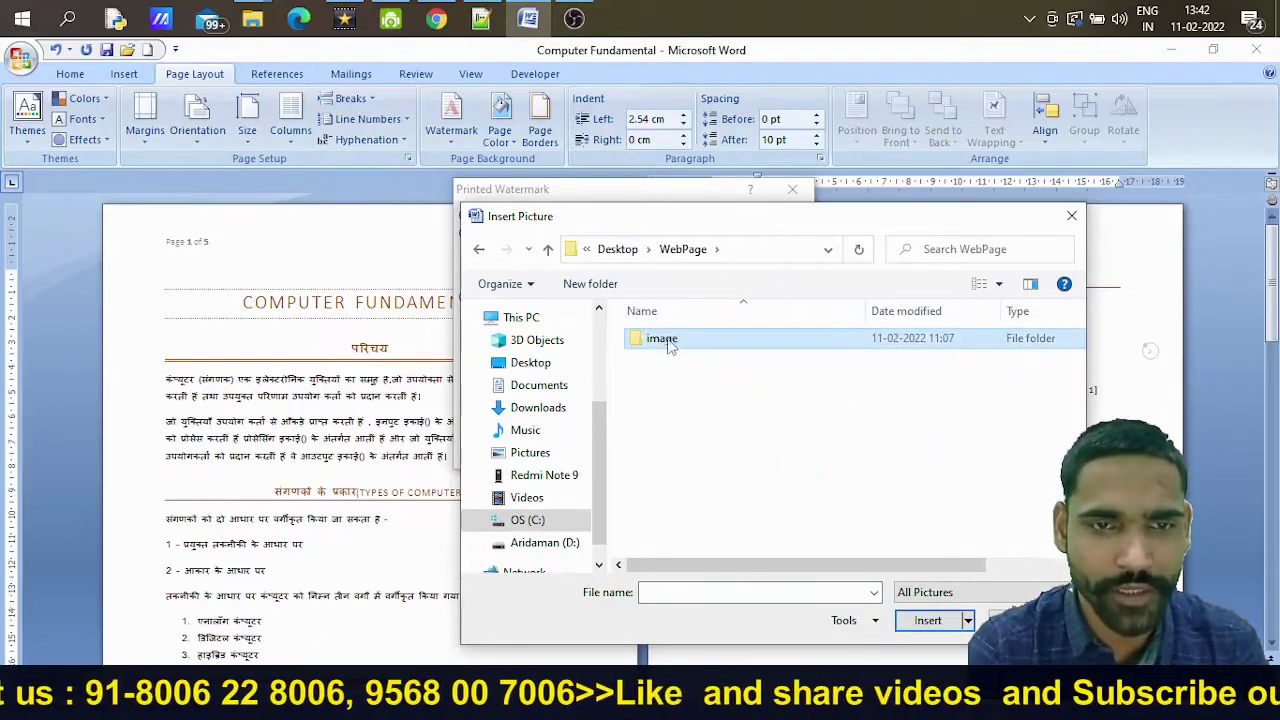
{"action": "double_click", "coordinate": [668, 341]}
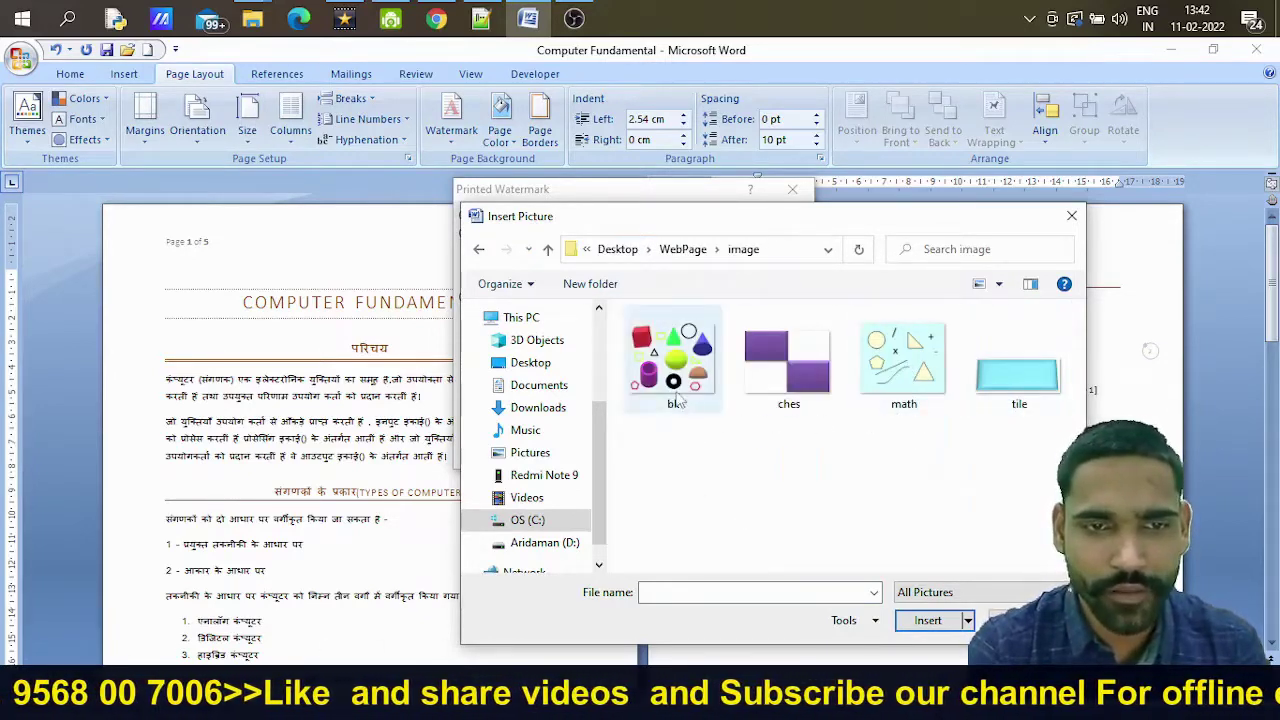
{"action": "left_click", "coordinate": [676, 400]}
Insert bk.png as a washed-out watermark, apply it, and check the pages.
{"action": "left_click", "coordinate": [912, 618]}
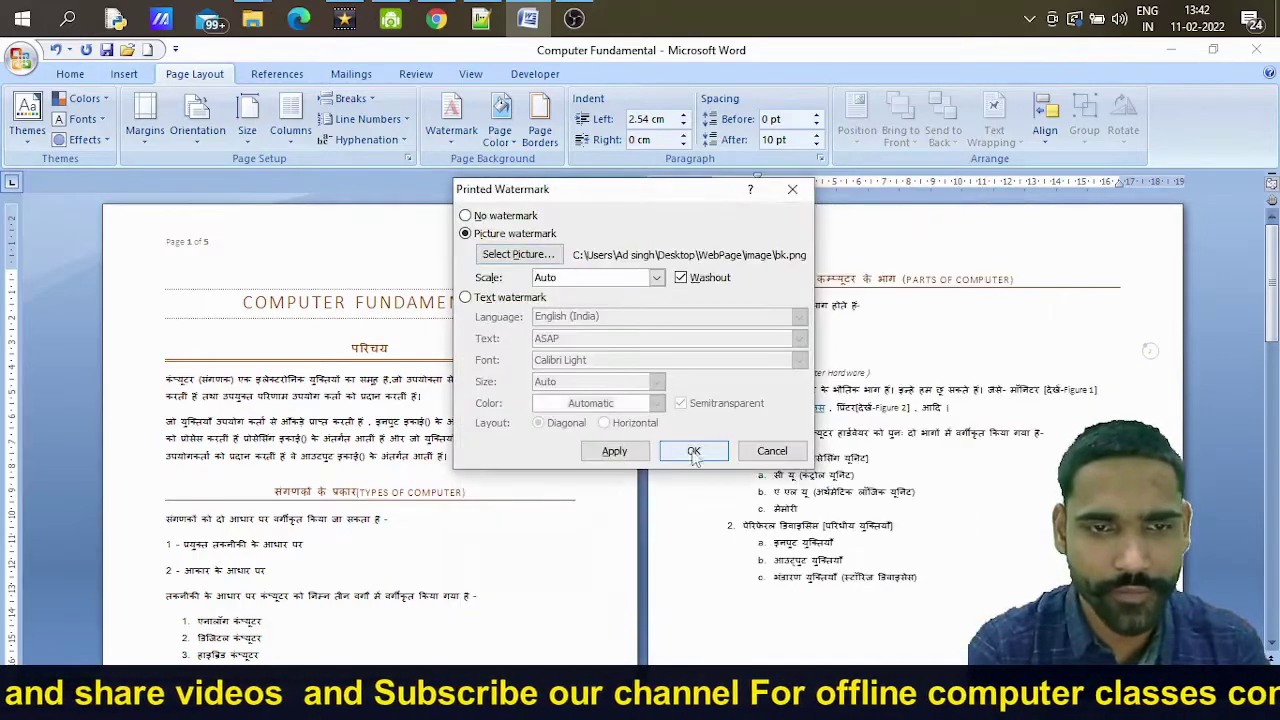
{"action": "left_click", "coordinate": [614, 451]}
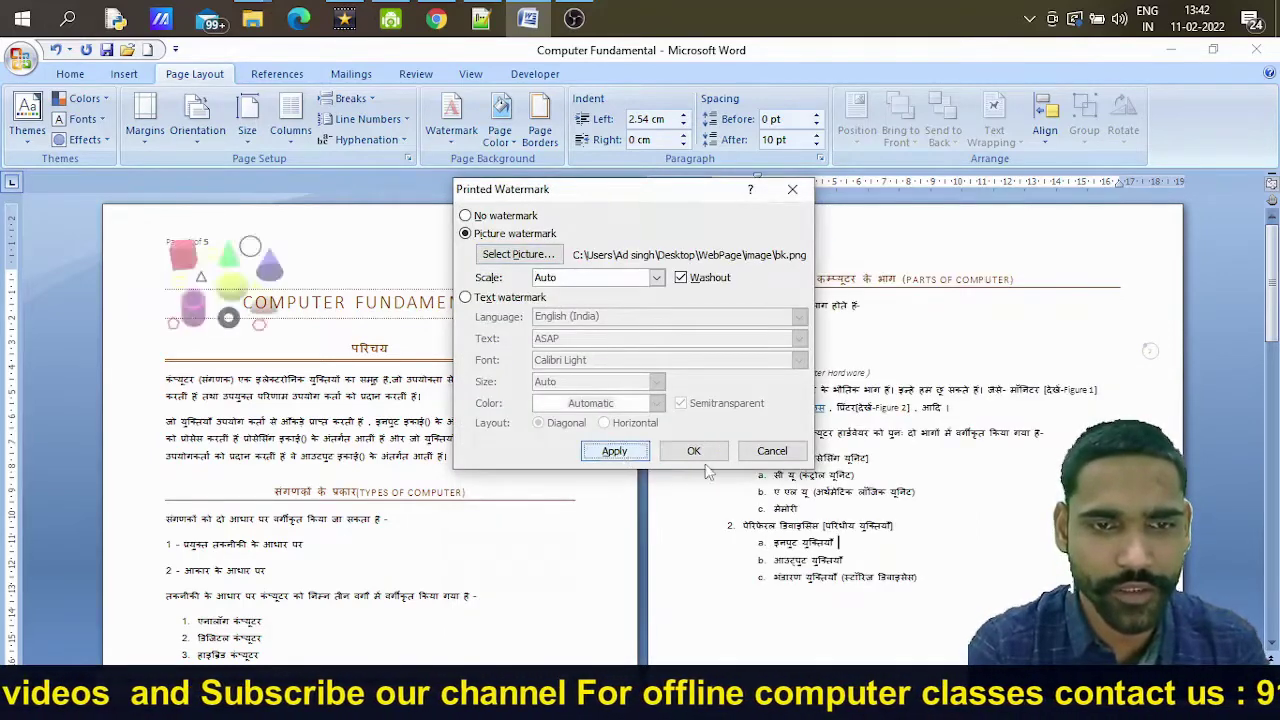
{"action": "left_click", "coordinate": [772, 451]}
{"action": "scroll", "coordinate": [541, 509], "scroll_direction": "down", "scroll_amount": 1}
{"action": "scroll", "coordinate": [541, 509], "scroll_direction": "down", "scroll_amount": 2}
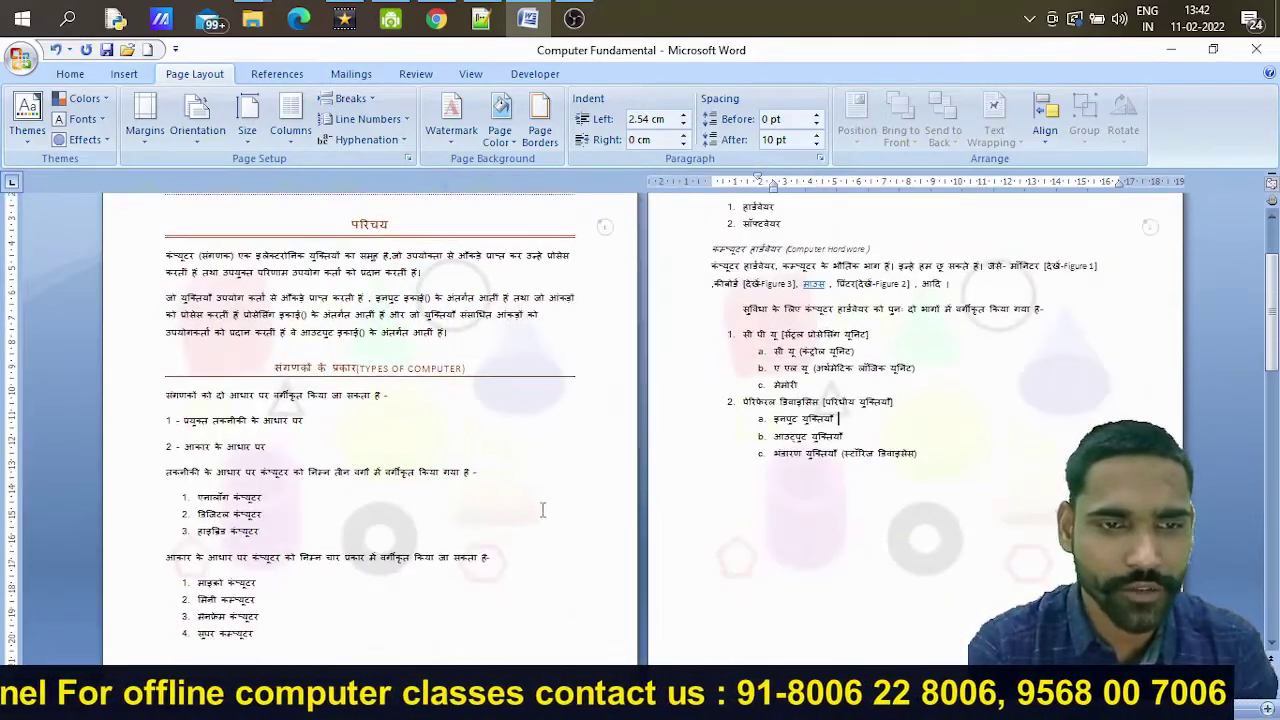
{"action": "scroll", "coordinate": [541, 509], "scroll_direction": "down", "scroll_amount": 2}
{"action": "scroll", "coordinate": [541, 509], "scroll_direction": "up", "scroll_amount": 4}
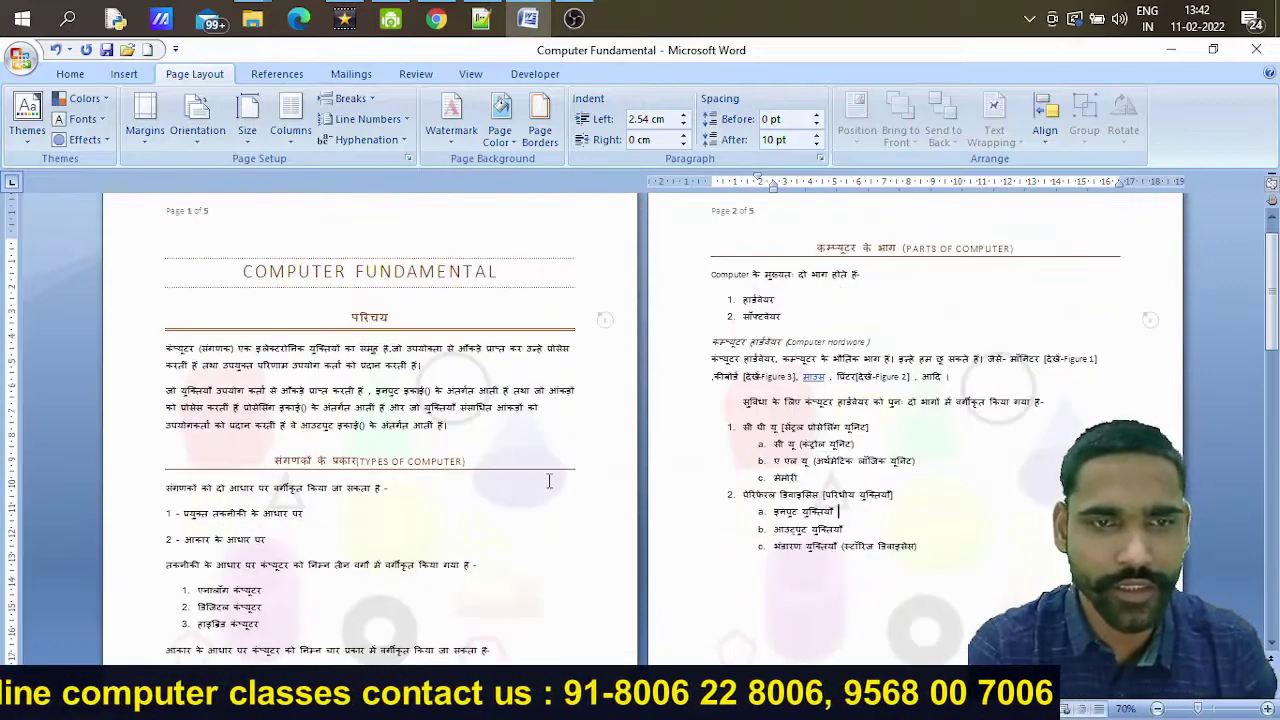
Turn off Washout for the bk picture watermark and scroll through the pages to check it.
{"action": "left_click", "coordinate": [451, 118]}
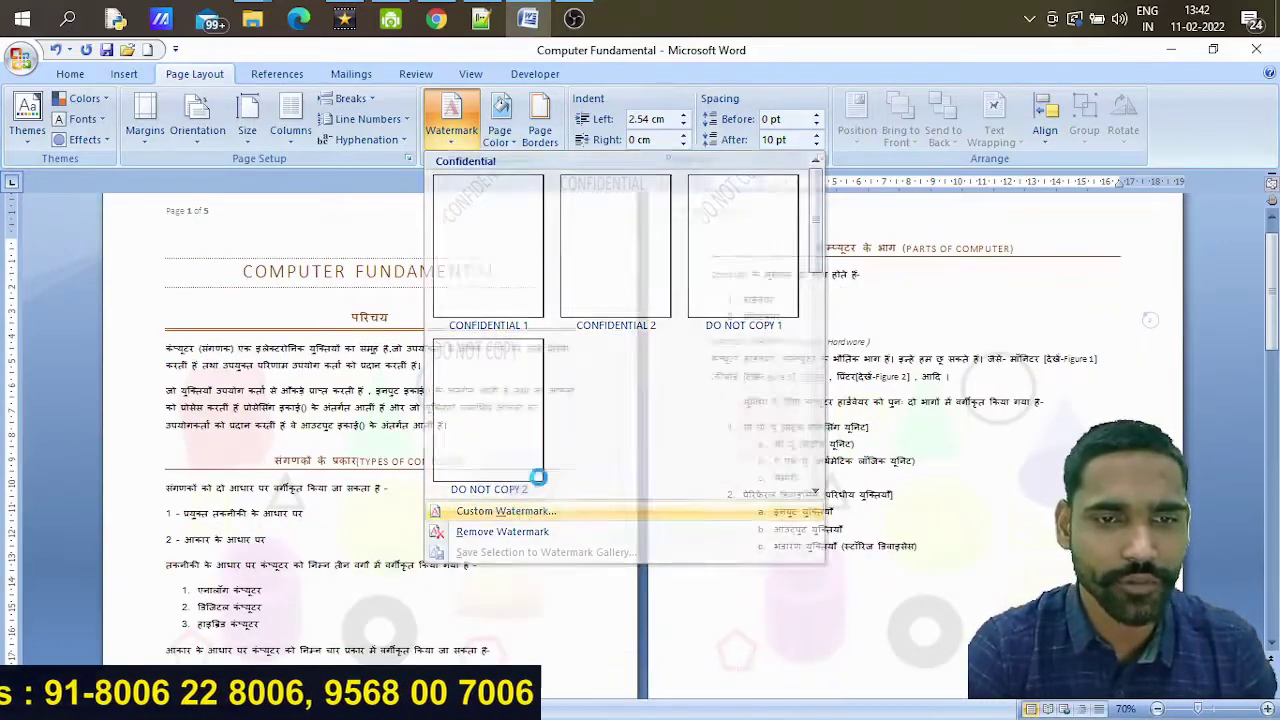
{"action": "left_click", "coordinate": [505, 511]}
{"action": "left_click", "coordinate": [614, 451]}
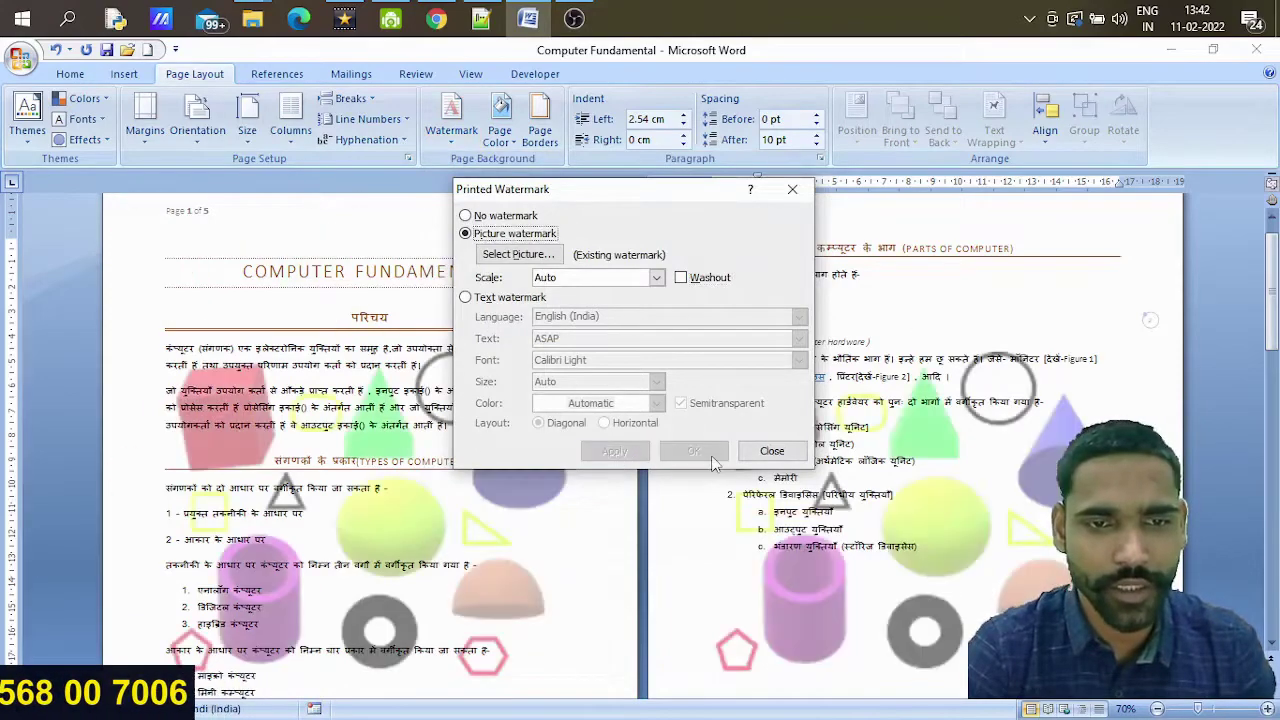
{"action": "left_click", "coordinate": [772, 451]}
{"action": "scroll", "coordinate": [560, 419], "scroll_direction": "down", "scroll_amount": 3}
{"action": "scroll", "coordinate": [560, 419], "scroll_direction": "down", "scroll_amount": 3}
{"action": "scroll", "coordinate": [560, 419], "scroll_direction": "down", "scroll_amount": 1}
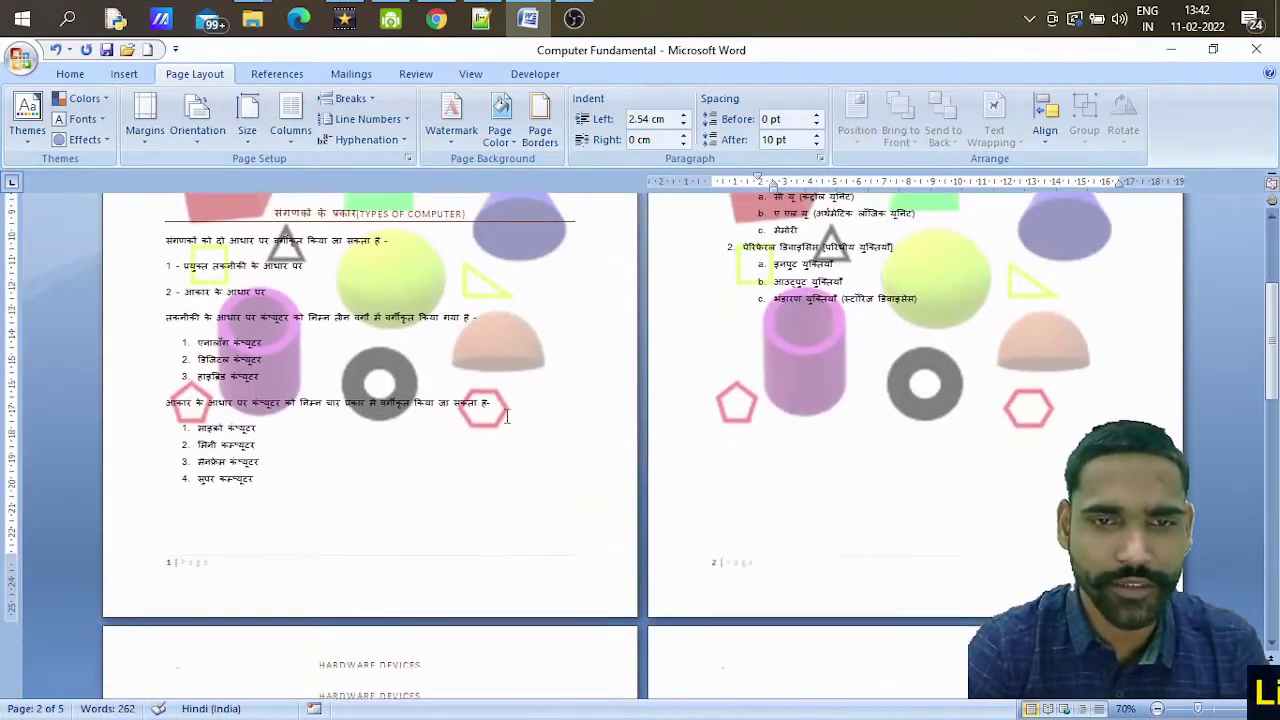
{"action": "scroll", "coordinate": [502, 432], "scroll_direction": "down", "scroll_amount": 7}
{"action": "scroll", "coordinate": [502, 432], "scroll_direction": "down", "scroll_amount": 6}
{"action": "scroll", "coordinate": [502, 432], "scroll_direction": "down", "scroll_amount": 5}
{"action": "scroll", "coordinate": [500, 430], "scroll_direction": "down", "scroll_amount": 2}
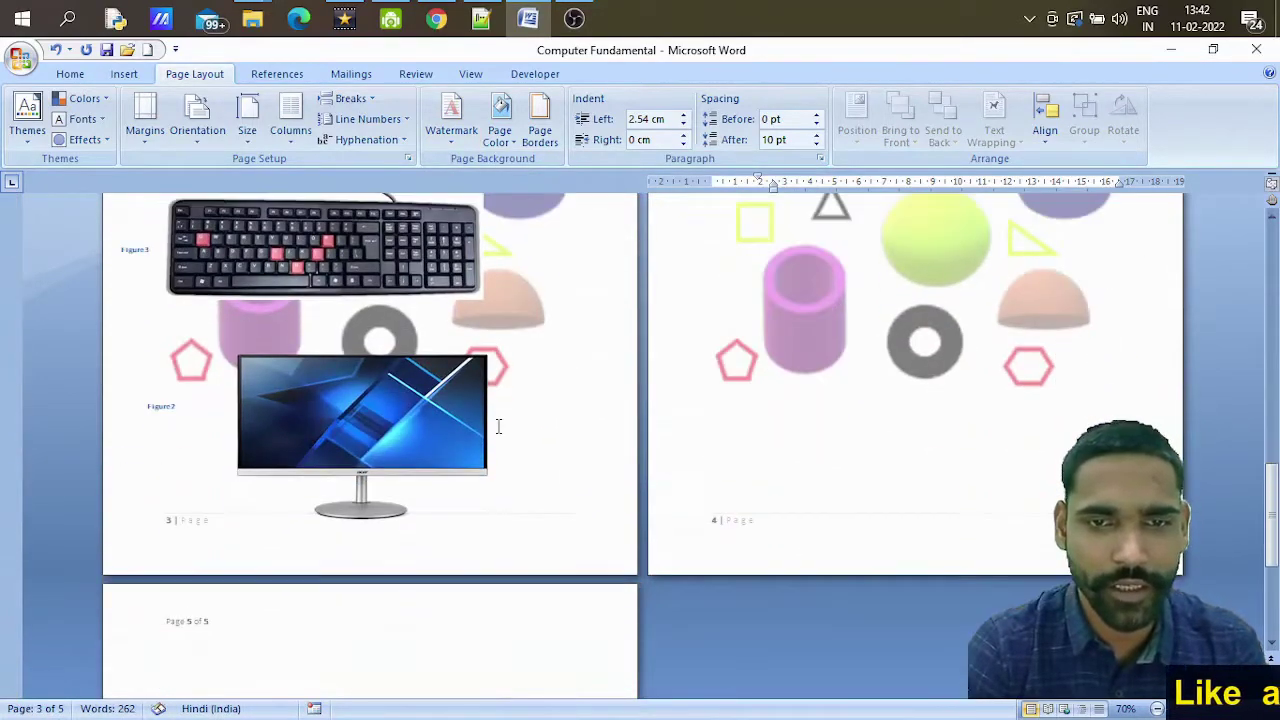
{"action": "scroll", "coordinate": [497, 428], "scroll_direction": "down", "scroll_amount": 4}
{"action": "scroll", "coordinate": [497, 428], "scroll_direction": "down", "scroll_amount": 4}
{"action": "scroll", "coordinate": [497, 426], "scroll_direction": "down", "scroll_amount": 2}
{"action": "scroll", "coordinate": [497, 426], "scroll_direction": "up", "scroll_amount": 8}
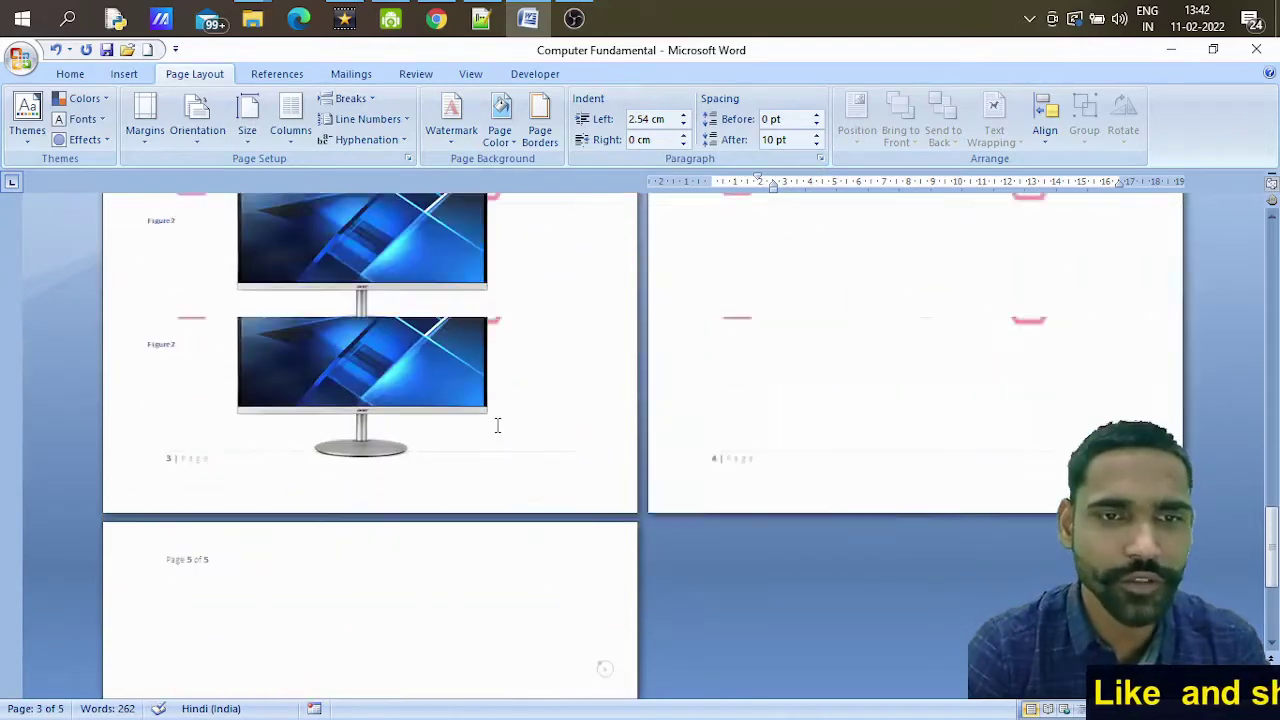
{"action": "scroll", "coordinate": [497, 426], "scroll_direction": "up", "scroll_amount": 8}
{"action": "scroll", "coordinate": [497, 426], "scroll_direction": "up", "scroll_amount": 8}
{"action": "scroll", "coordinate": [497, 425], "scroll_direction": "up", "scroll_amount": 5}
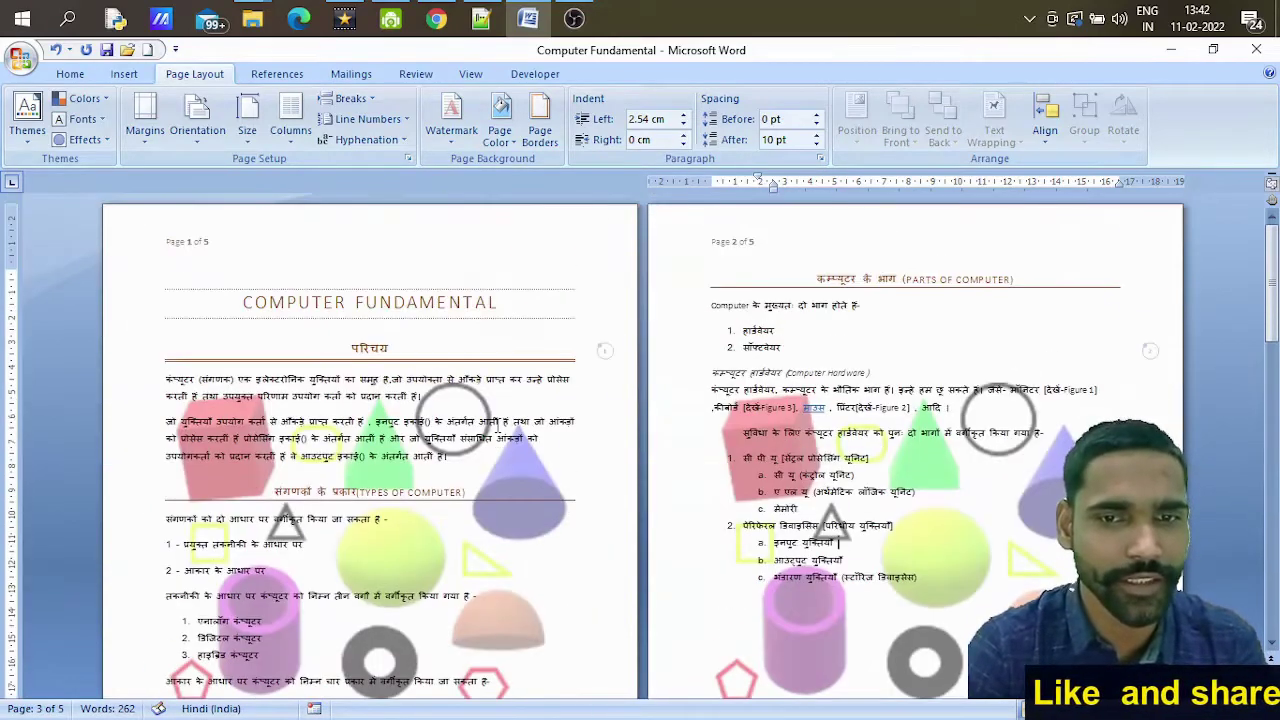
{"action": "left_click", "coordinate": [505, 143]}
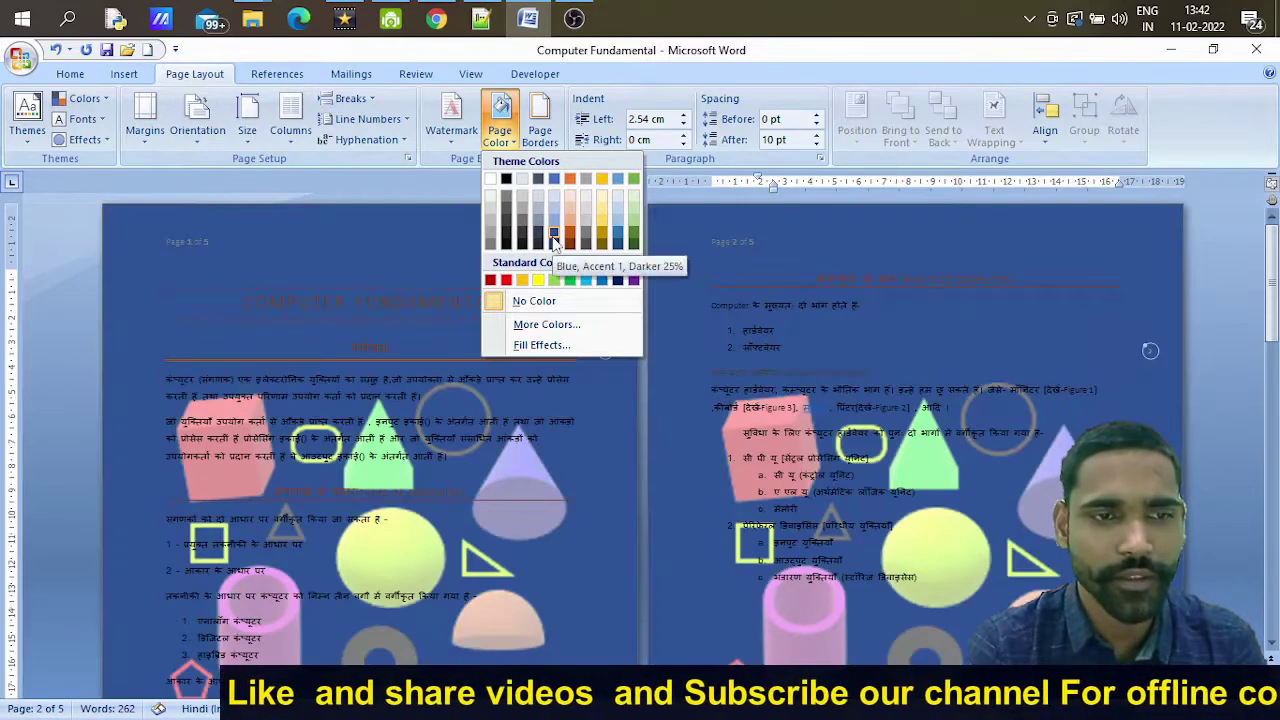
Apply a blue page colour and remove the bk shapes picture watermark.
{"action": "left_click", "coordinate": [554, 230]}
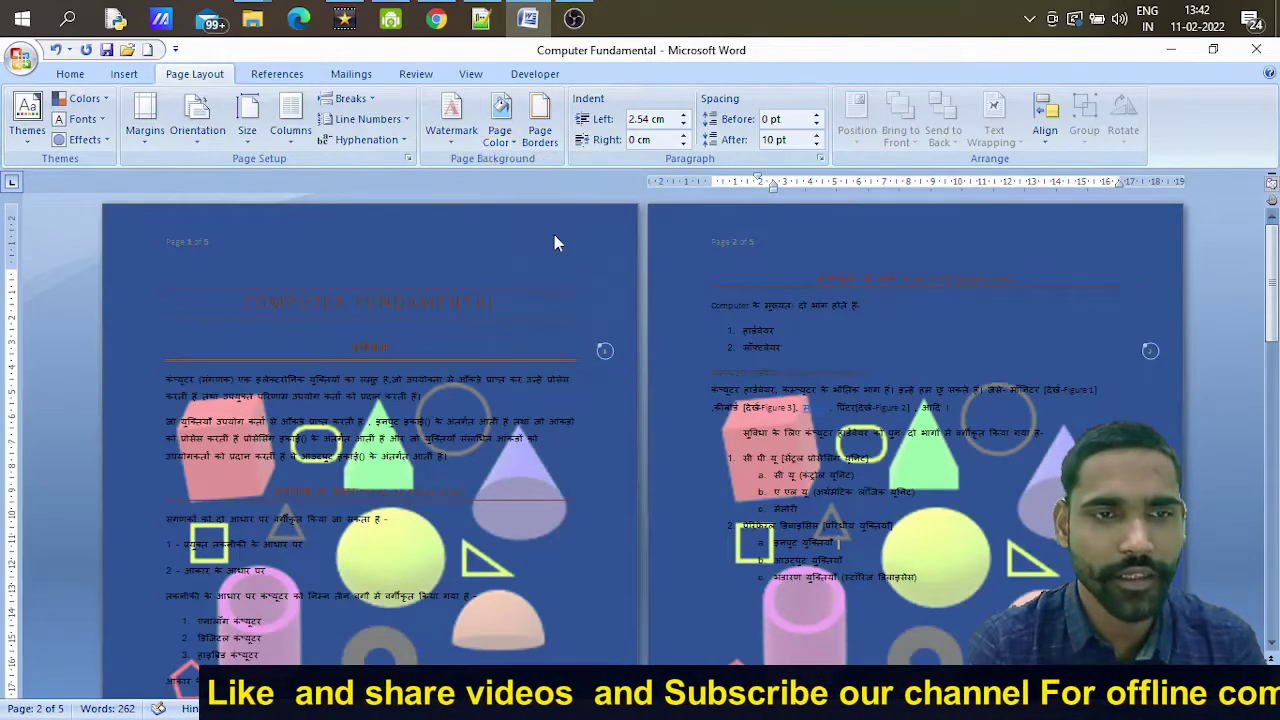
{"action": "left_click", "coordinate": [455, 132]}
{"action": "left_click", "coordinate": [519, 539]}
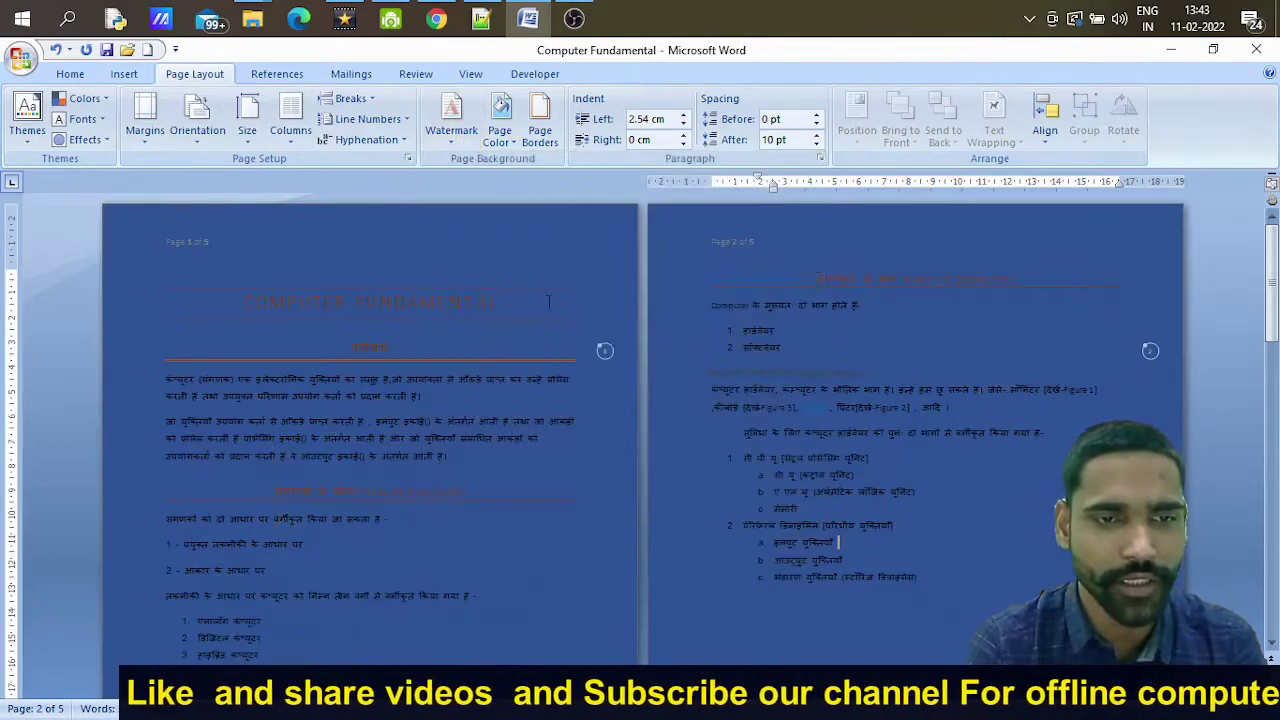
{"action": "scroll", "coordinate": [689, 420], "scroll_direction": "down", "scroll_amount": 3}
{"action": "scroll", "coordinate": [689, 420], "scroll_direction": "down", "scroll_amount": 3}
{"action": "scroll", "coordinate": [463, 390], "scroll_direction": "down", "scroll_amount": 3}
{"action": "scroll", "coordinate": [463, 390], "scroll_direction": "down", "scroll_amount": 5}
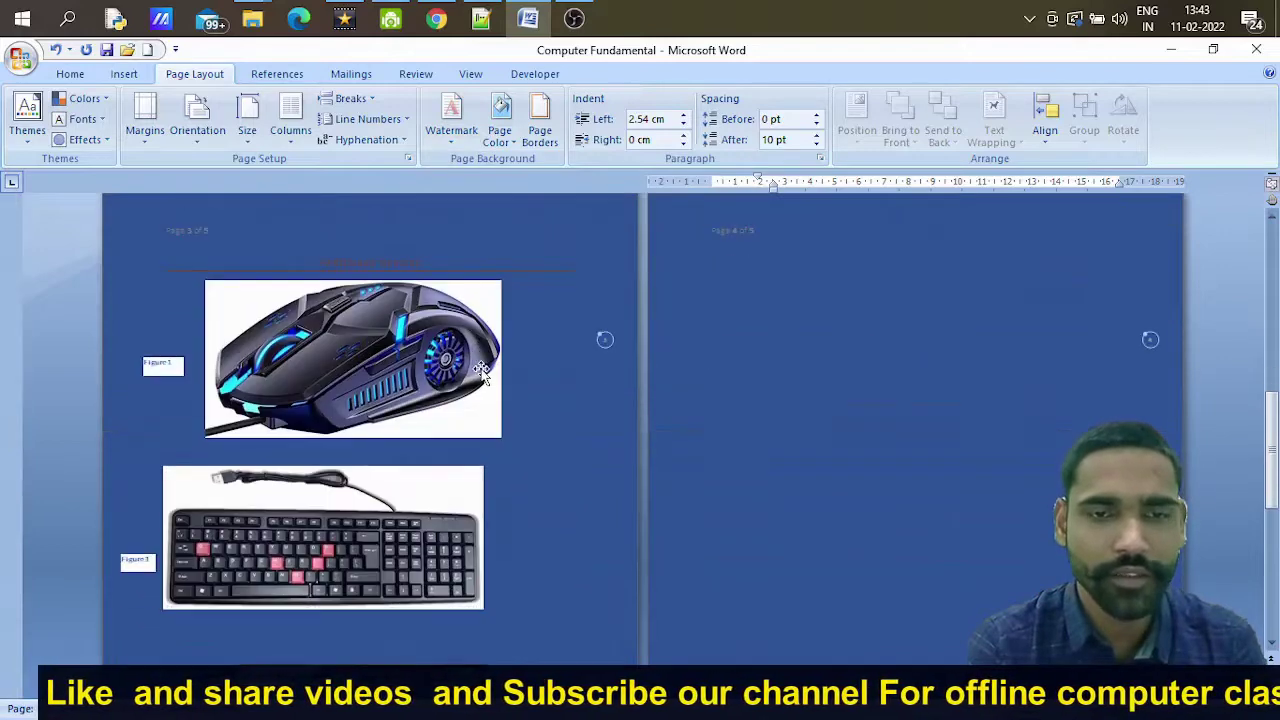
{"action": "scroll", "coordinate": [480, 374], "scroll_direction": "down", "scroll_amount": 8}
{"action": "scroll", "coordinate": [480, 374], "scroll_direction": "up", "scroll_amount": 5}
{"action": "left_click", "coordinate": [504, 141]}
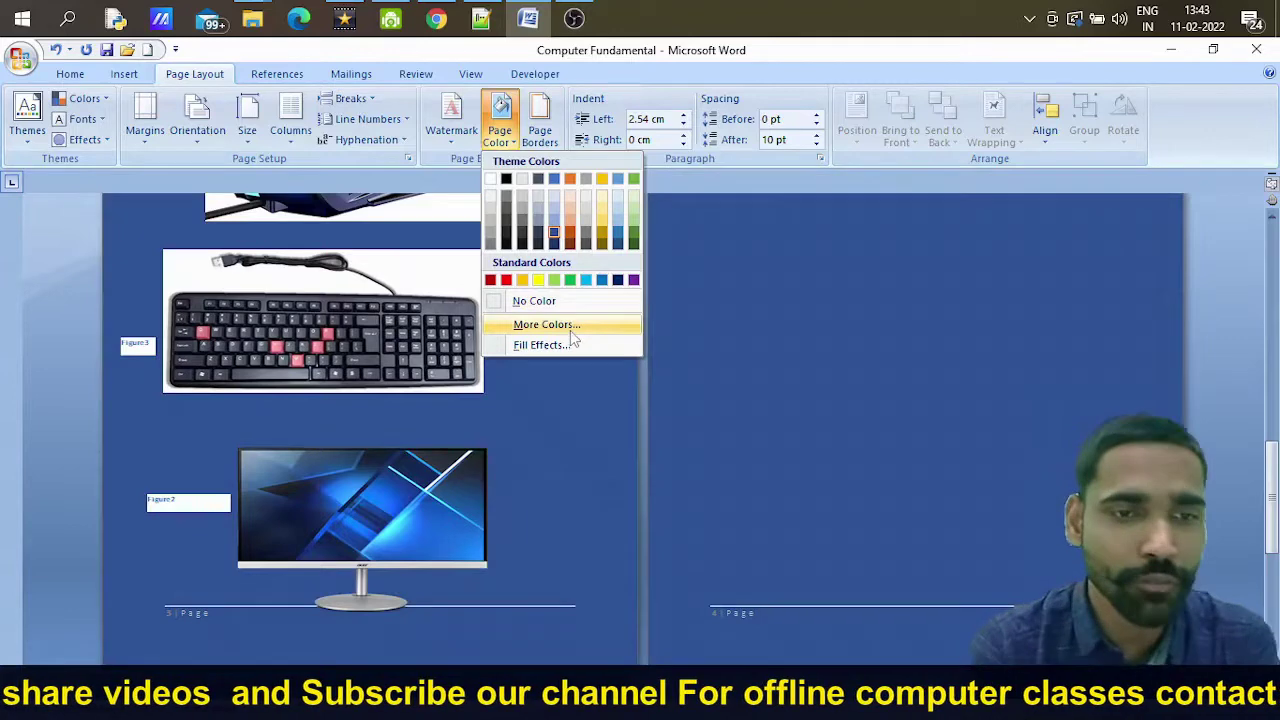
Pick a green shade from More Colors for the page background.
{"action": "left_click", "coordinate": [568, 327]}
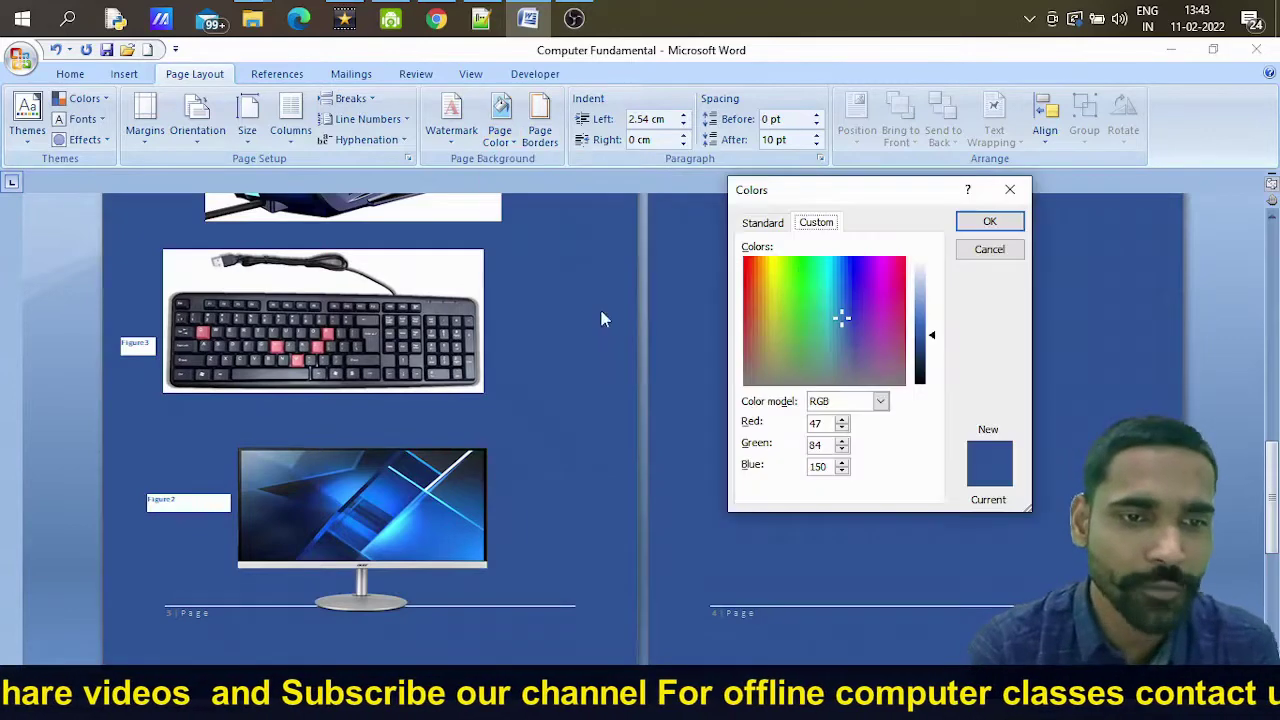
{"action": "left_click", "coordinate": [801, 287]}
{"action": "key", "text": "Return"}
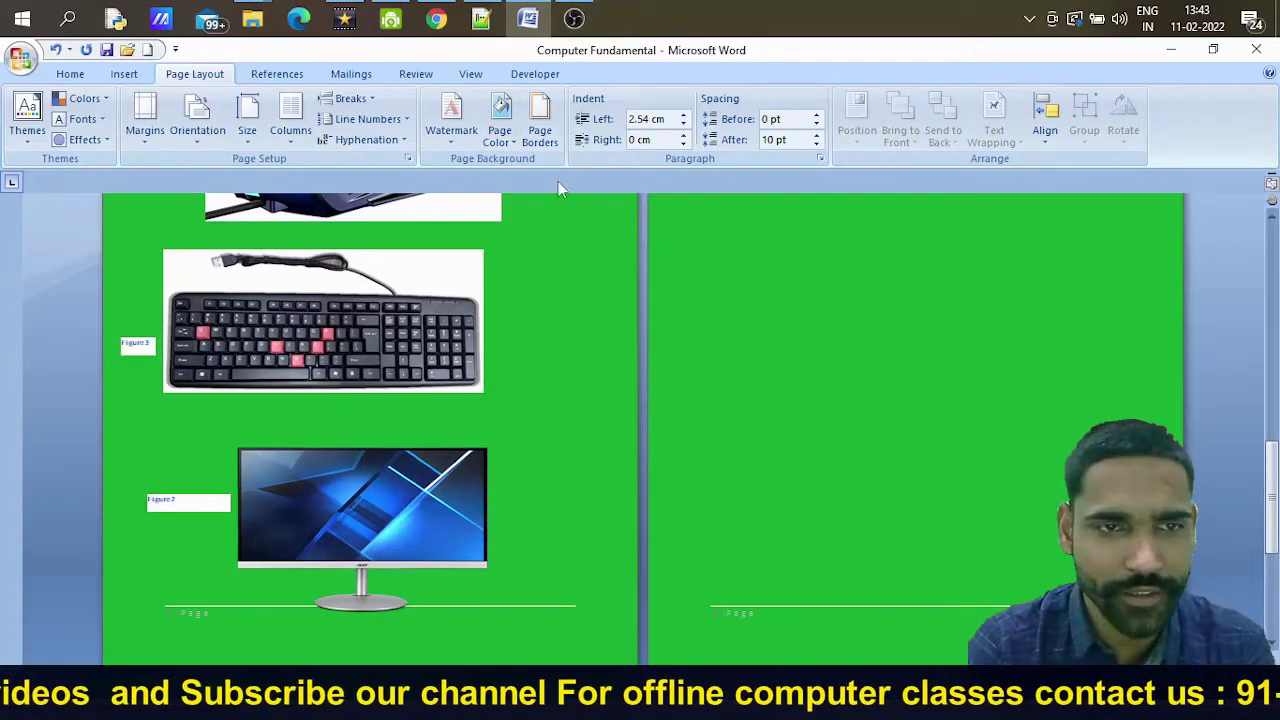
{"action": "left_click", "coordinate": [451, 125]}
{"action": "left_click", "coordinate": [500, 125]}
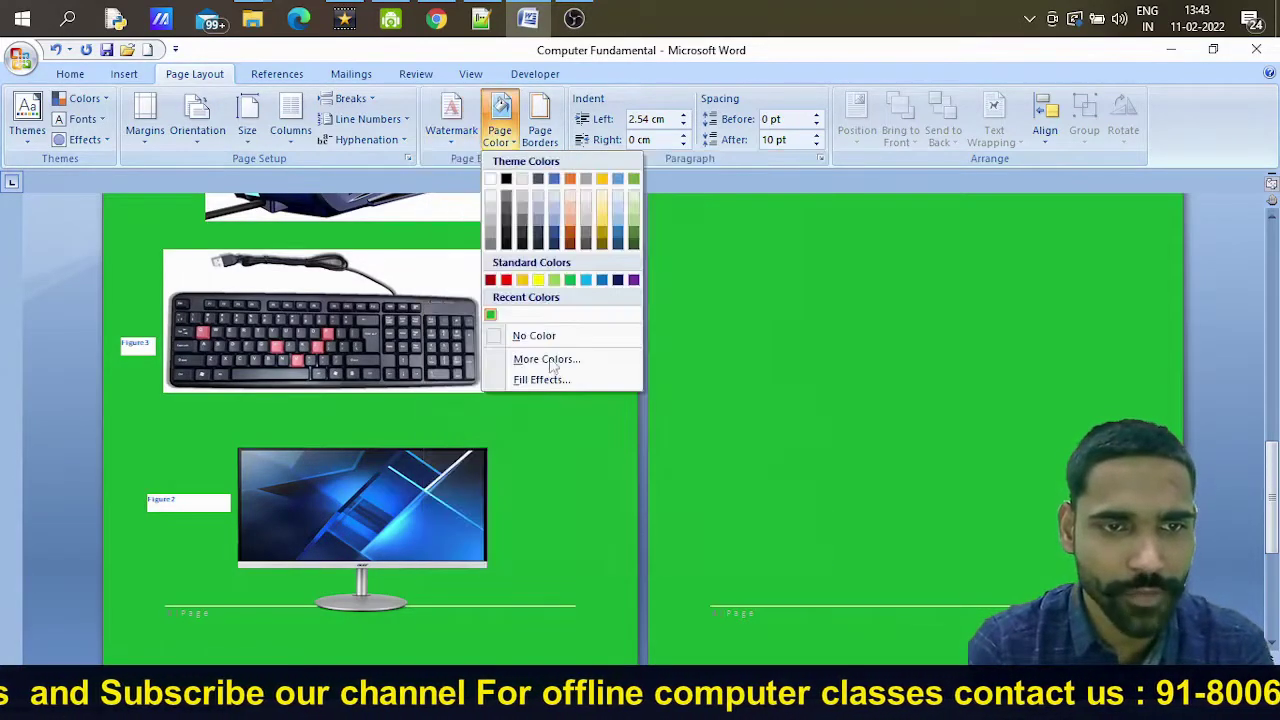
Set a custom pink page colour (RGB 248, 104, 159) using the spectrum and luminance slider.
{"action": "left_click", "coordinate": [535, 357]}
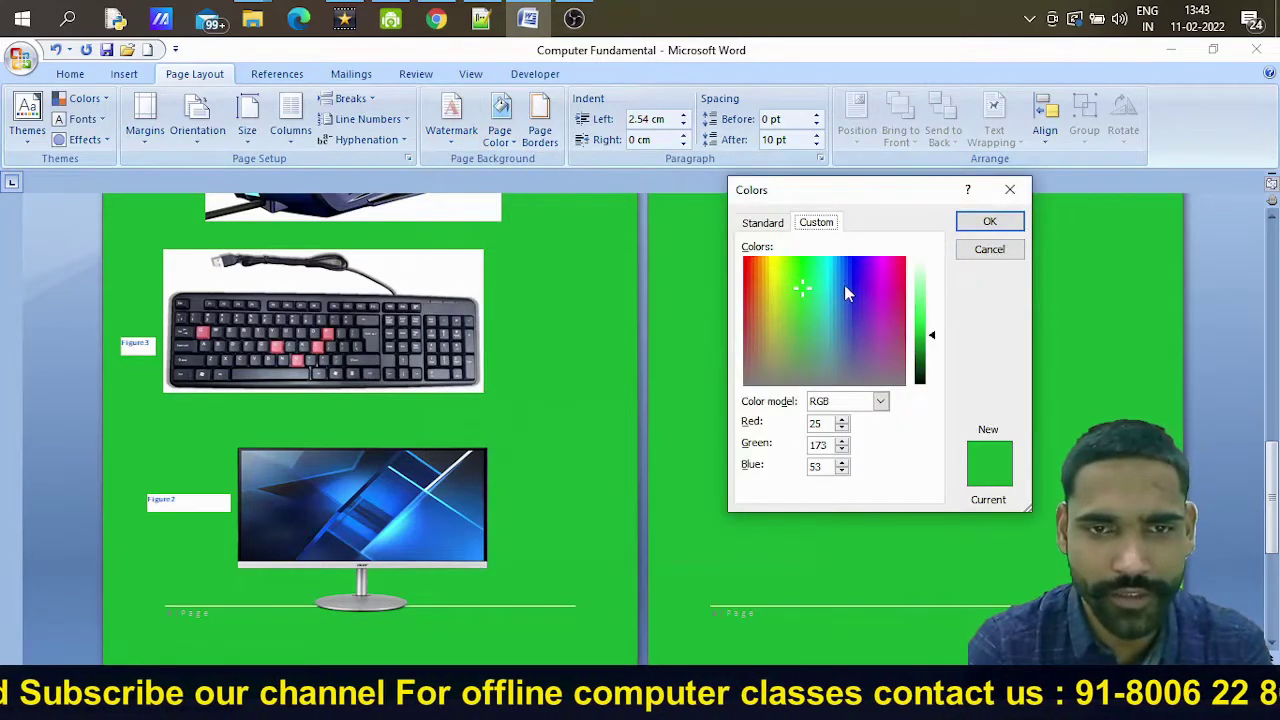
{"action": "left_click", "coordinate": [876, 270]}
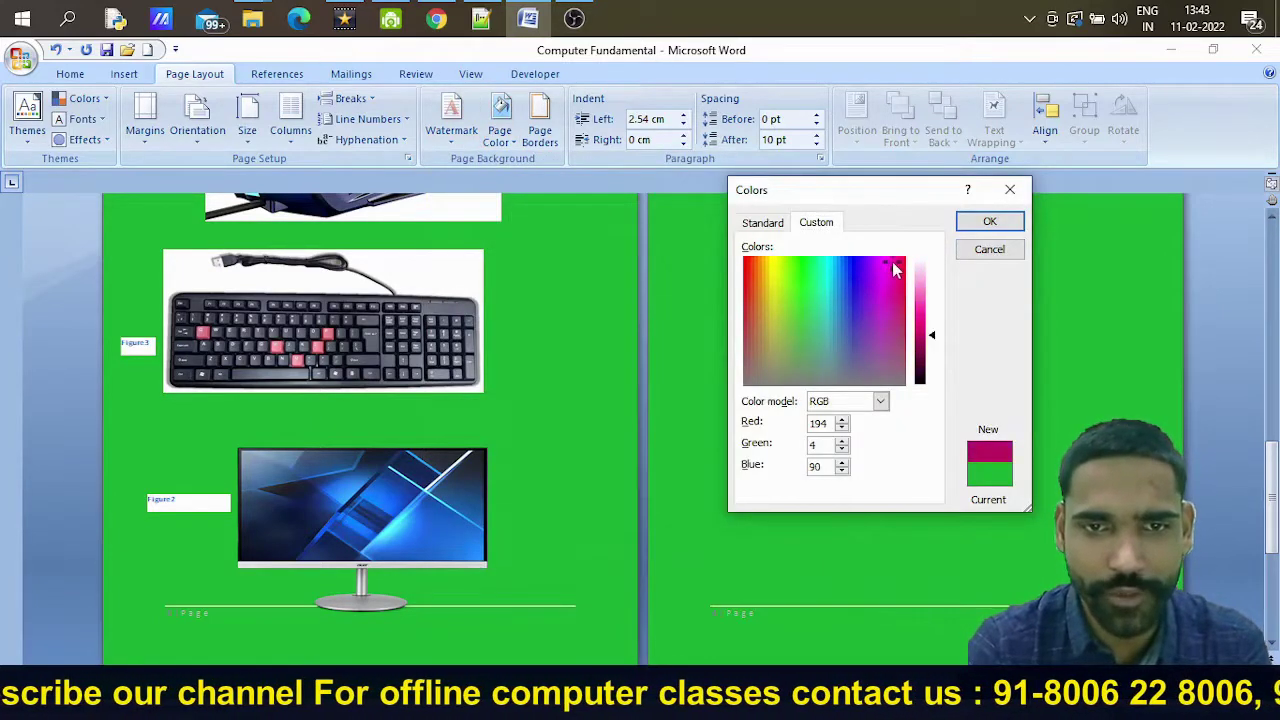
{"action": "left_click_drag", "start_coordinate": [937, 343], "coordinate": [931, 303]}
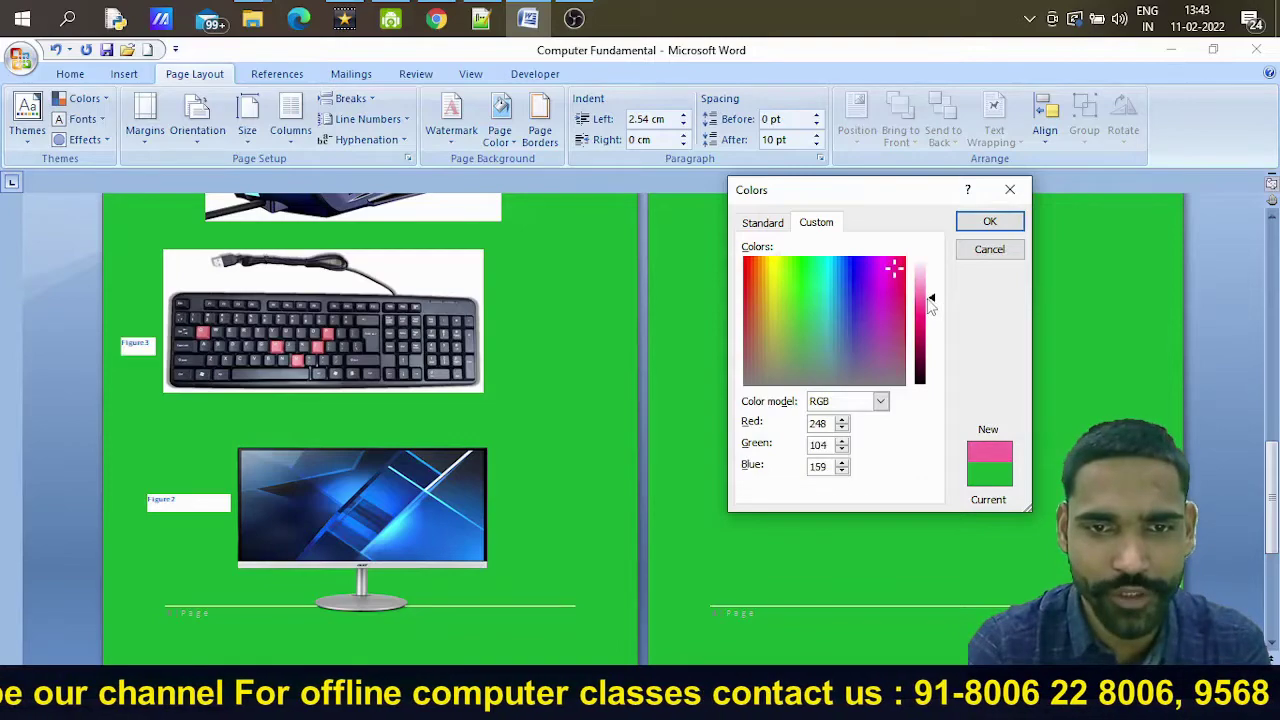
{"action": "left_click", "coordinate": [989, 221]}
{"action": "scroll", "coordinate": [580, 391], "scroll_direction": "up", "scroll_amount": 2}
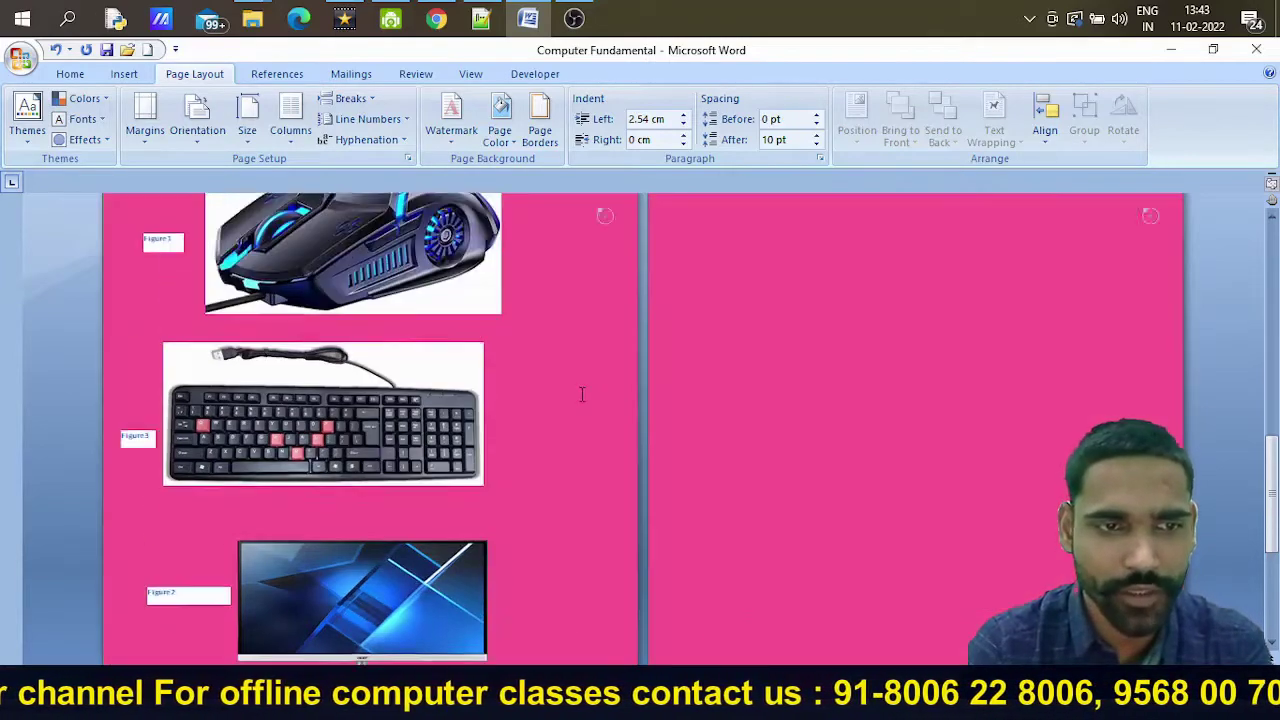
{"action": "scroll", "coordinate": [580, 391], "scroll_direction": "up", "scroll_amount": 5}
{"action": "scroll", "coordinate": [581, 394], "scroll_direction": "up", "scroll_amount": 5}
{"action": "scroll", "coordinate": [581, 394], "scroll_direction": "down", "scroll_amount": 5}
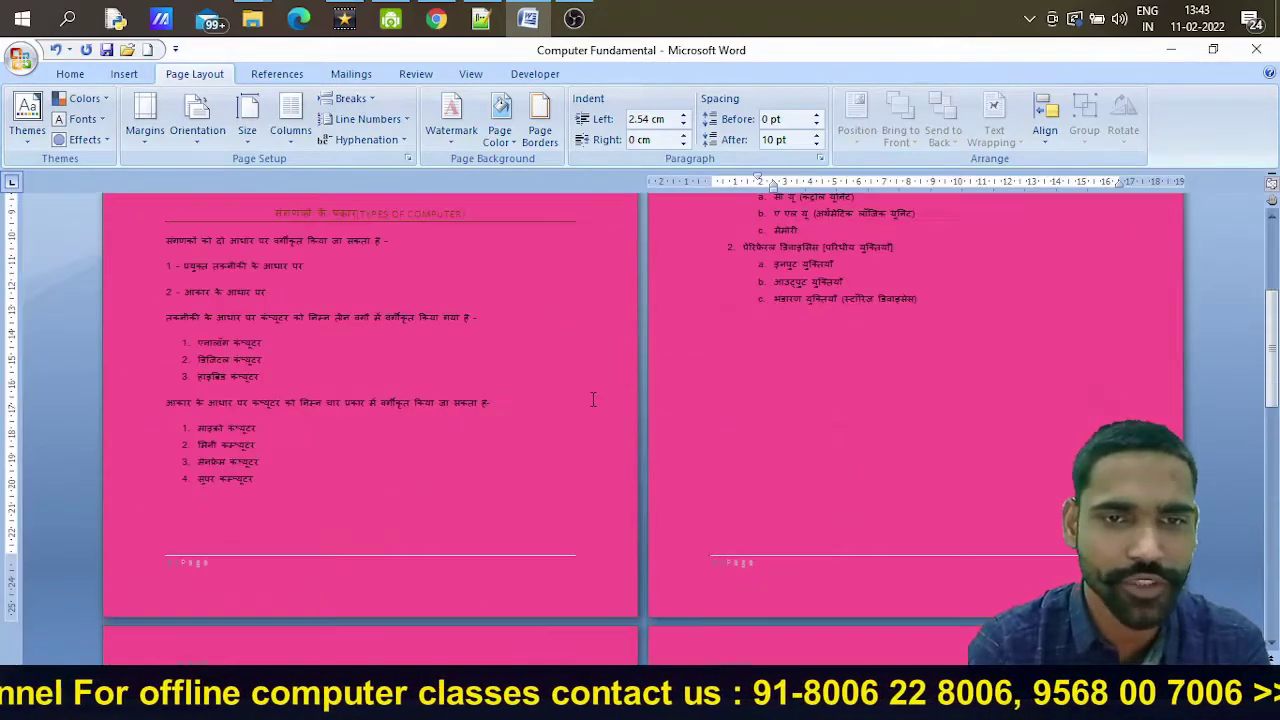
{"action": "scroll", "coordinate": [596, 399], "scroll_direction": "up", "scroll_amount": 5}
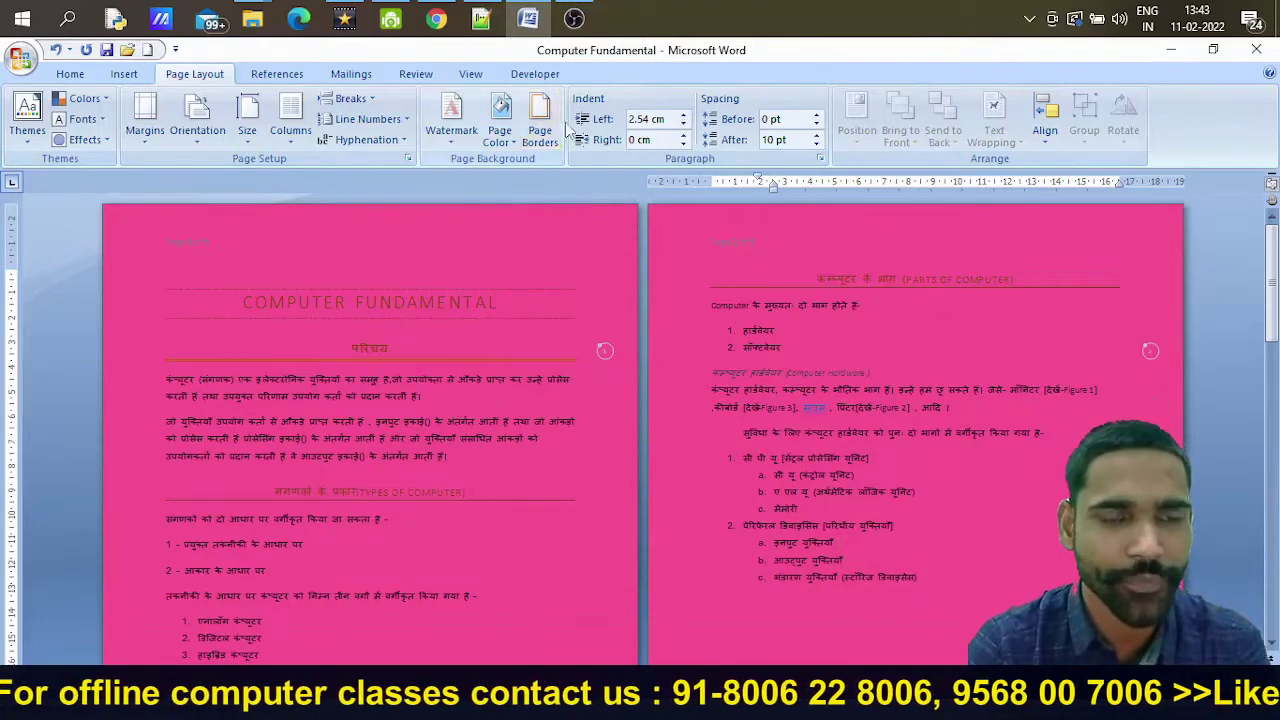
Remove the pink page colour and set up a one-colour dark blue gradient fill.
{"action": "left_click", "coordinate": [500, 120]}
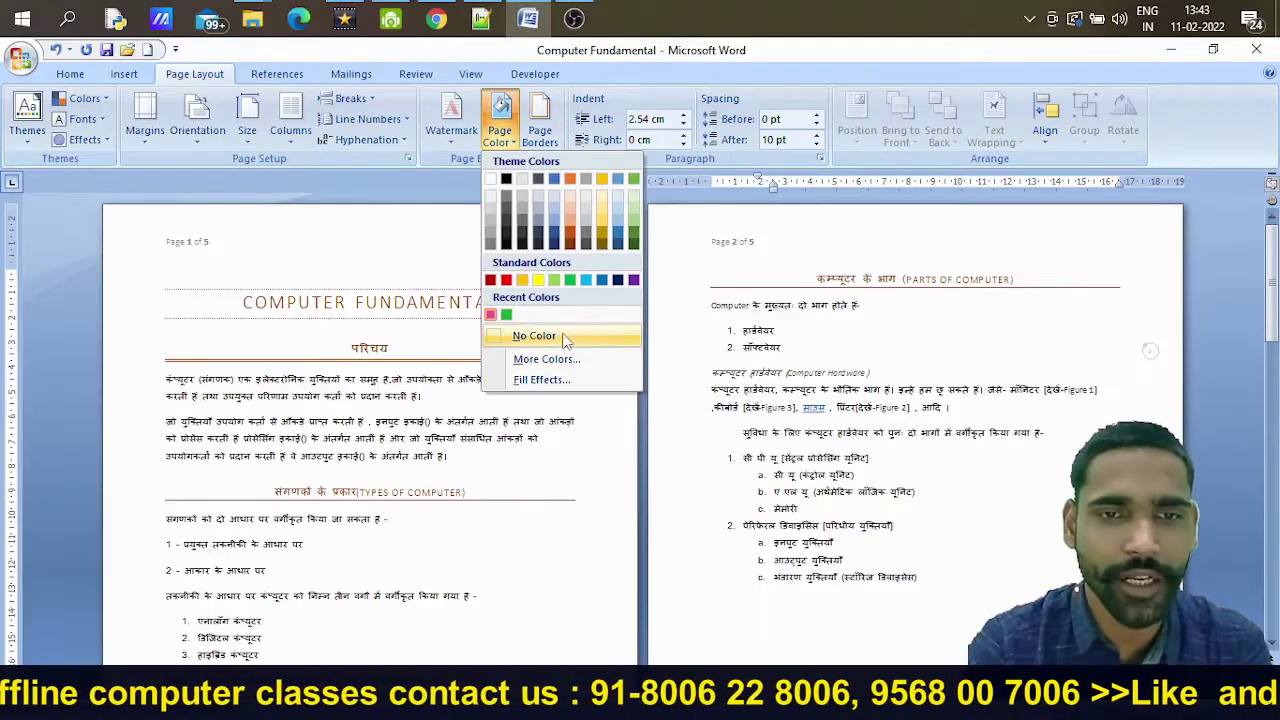
{"action": "left_click", "coordinate": [560, 340]}
{"action": "left_click", "coordinate": [500, 120]}
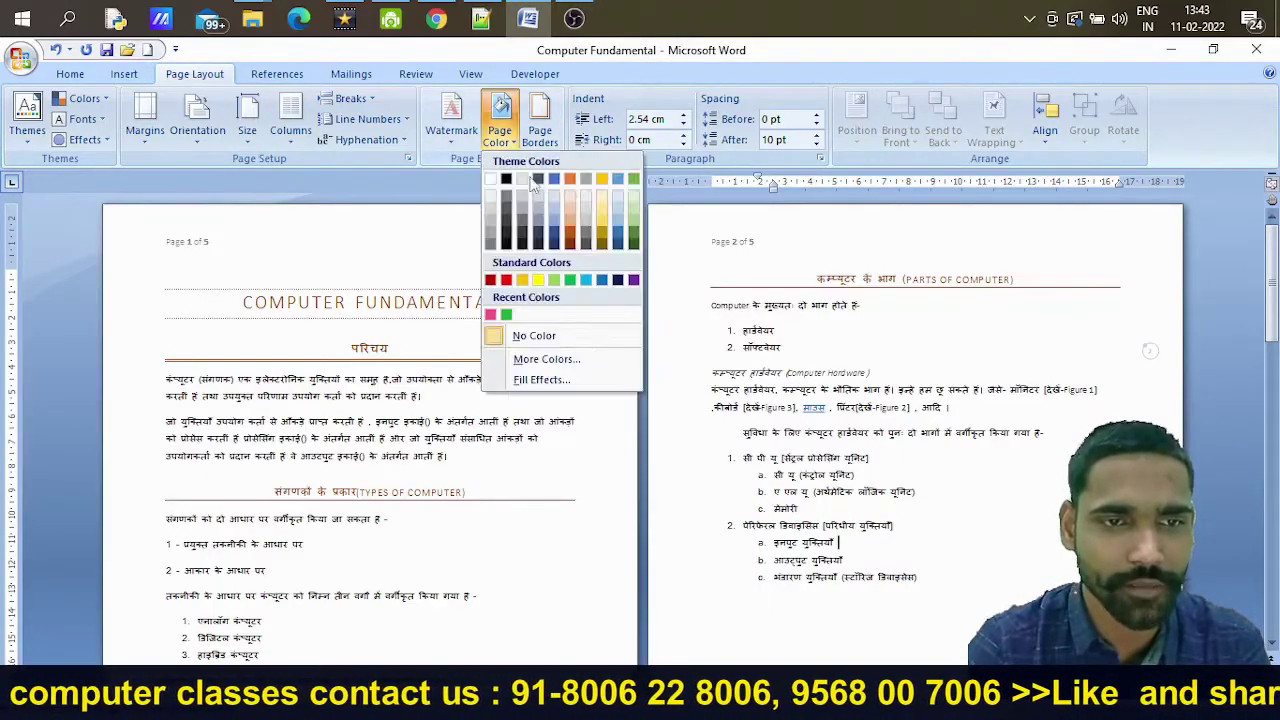
{"action": "left_click", "coordinate": [568, 378]}
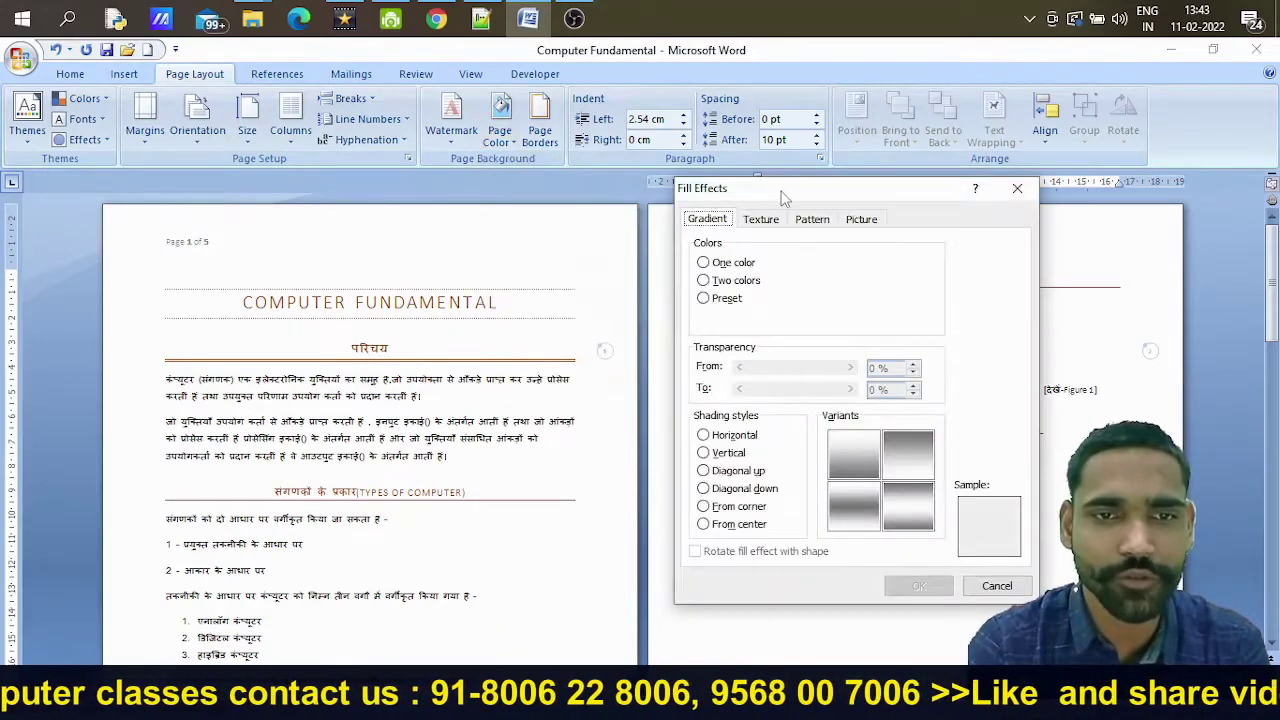
{"action": "left_click_drag", "start_coordinate": [785, 197], "coordinate": [591, 163]}
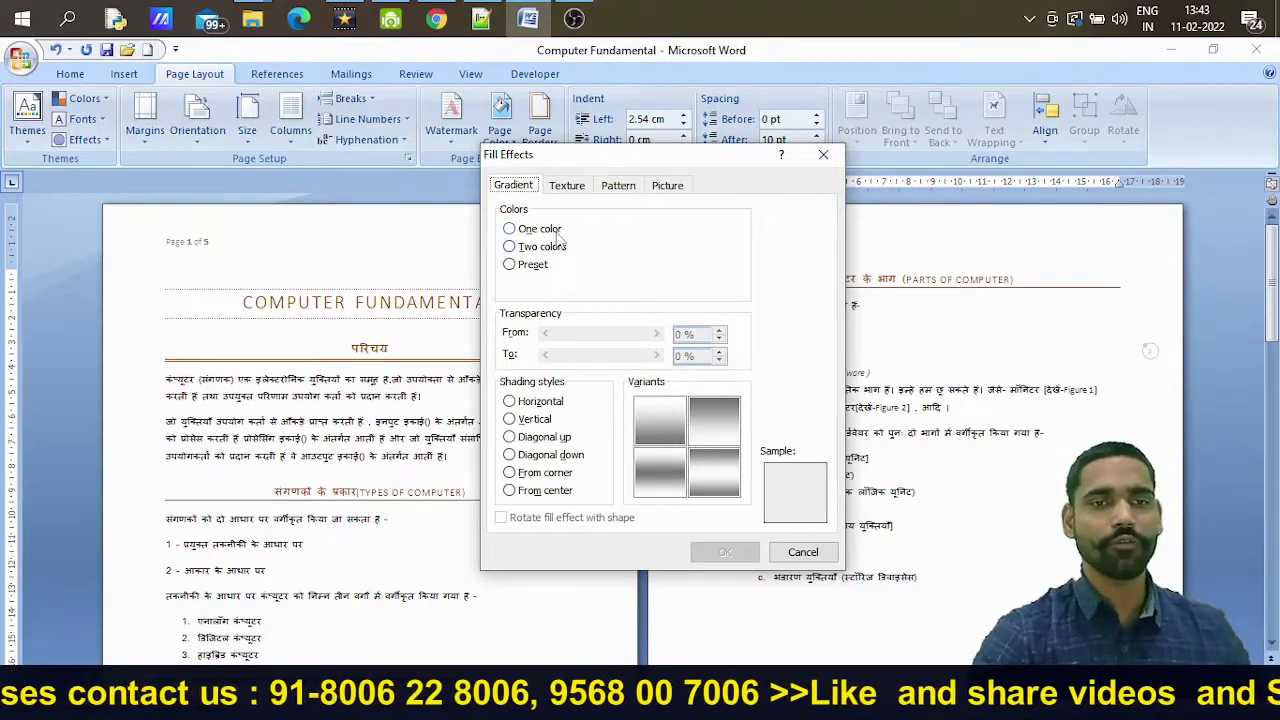
{"action": "left_click", "coordinate": [548, 230]}
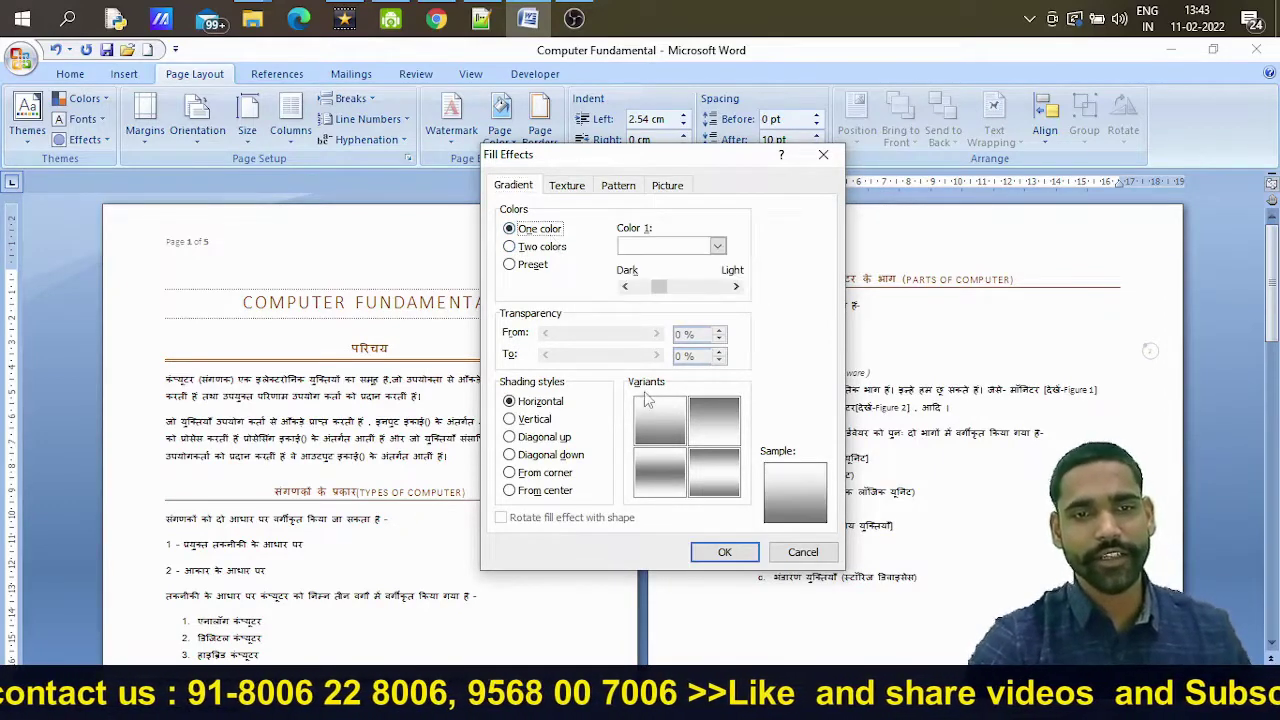
{"action": "left_click", "coordinate": [717, 246]}
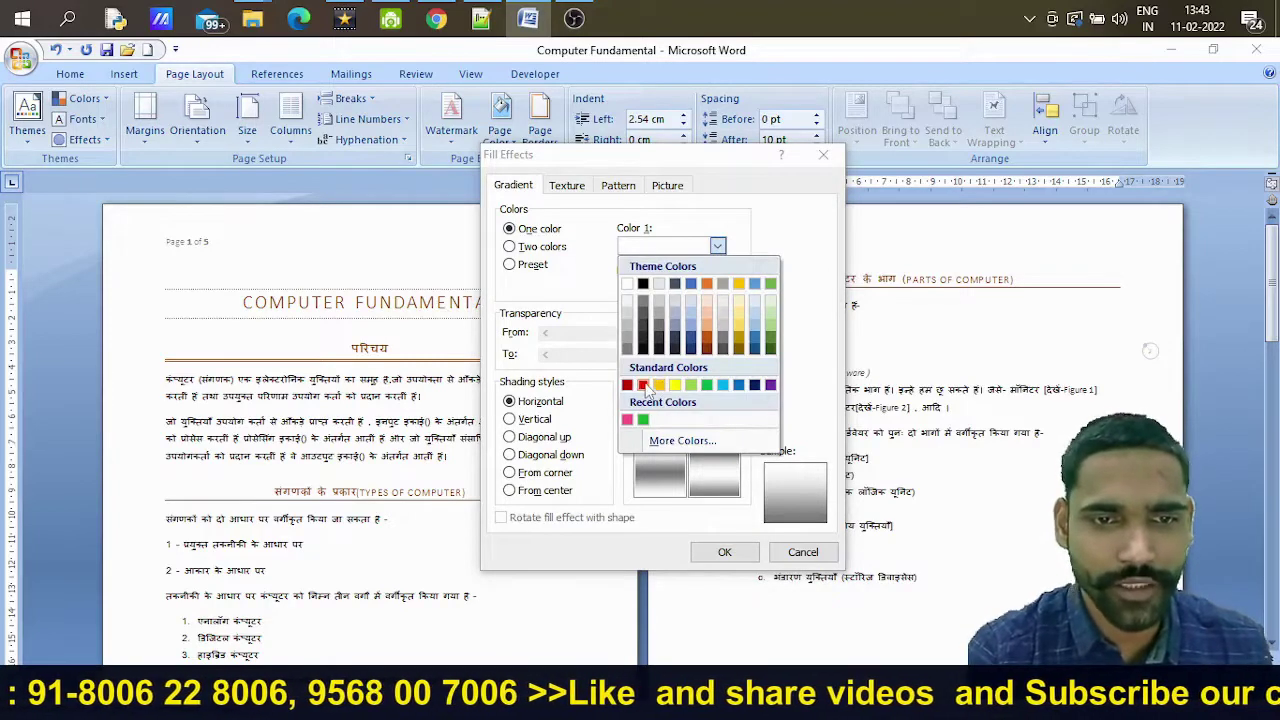
{"action": "left_click", "coordinate": [756, 385]}
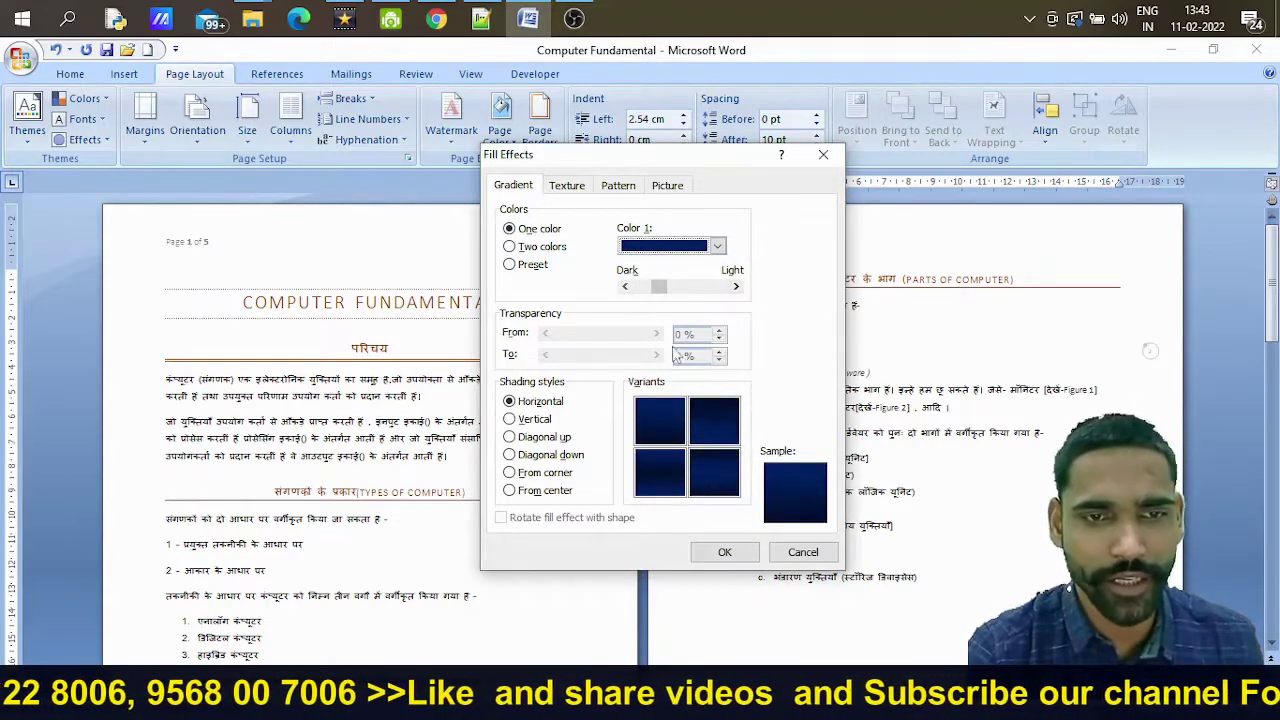
Adjust the dark blue gradient's darkness, choose a horizontal variant, and apply it.
{"action": "left_click_drag", "start_coordinate": [659, 292], "coordinate": [667, 290]}
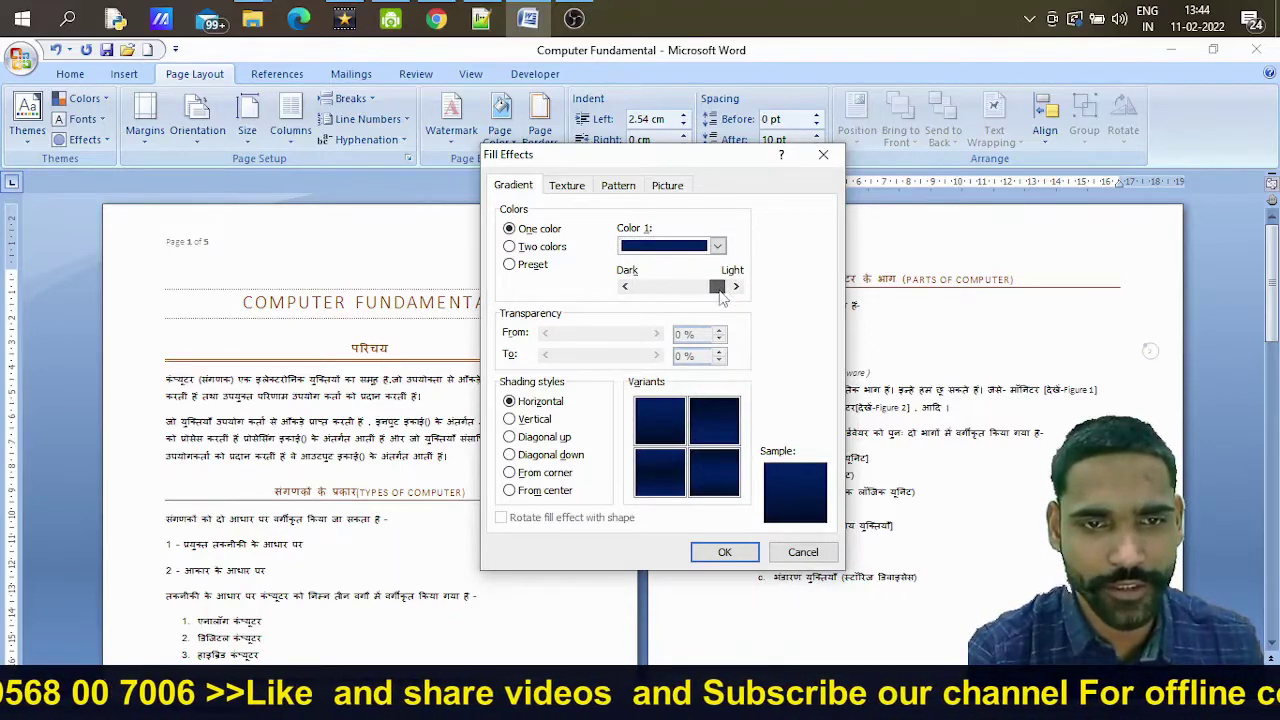
{"action": "left_click_drag", "start_coordinate": [729, 302], "coordinate": [664, 308]}
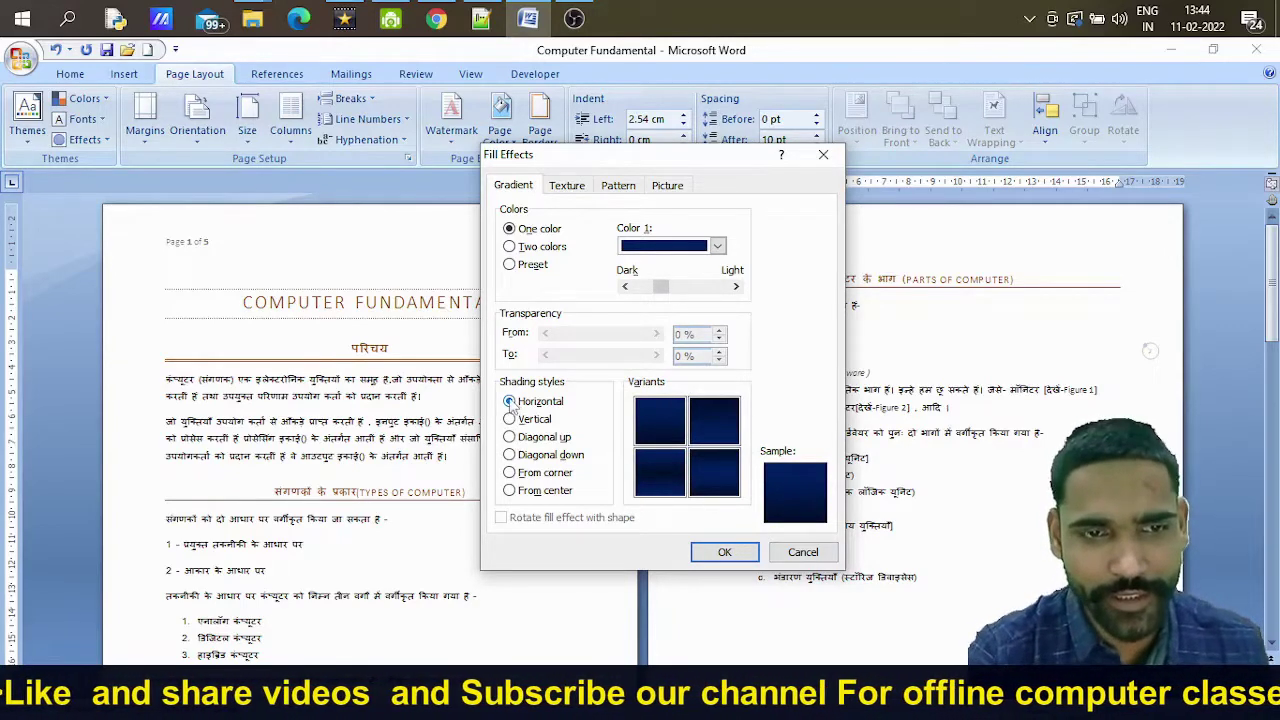
{"action": "left_click", "coordinate": [659, 425]}
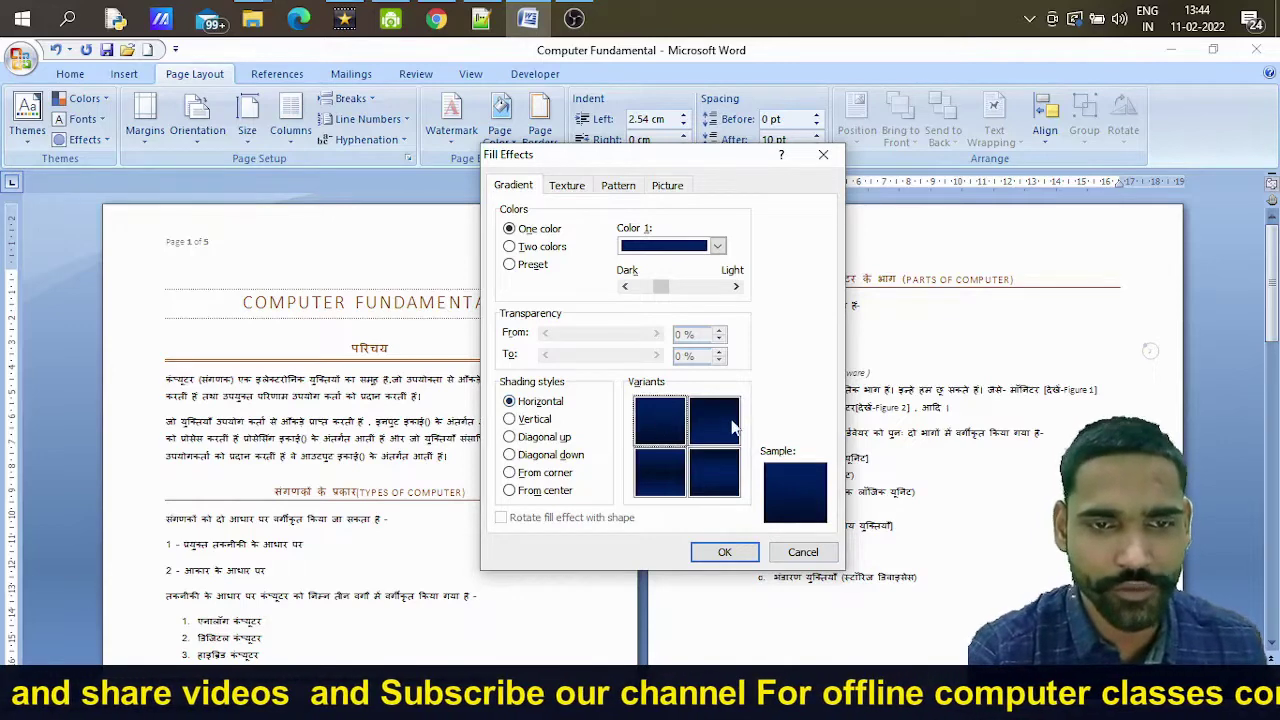
{"action": "left_click", "coordinate": [735, 428]}
{"action": "left_click", "coordinate": [668, 437]}
{"action": "left_click", "coordinate": [713, 428]}
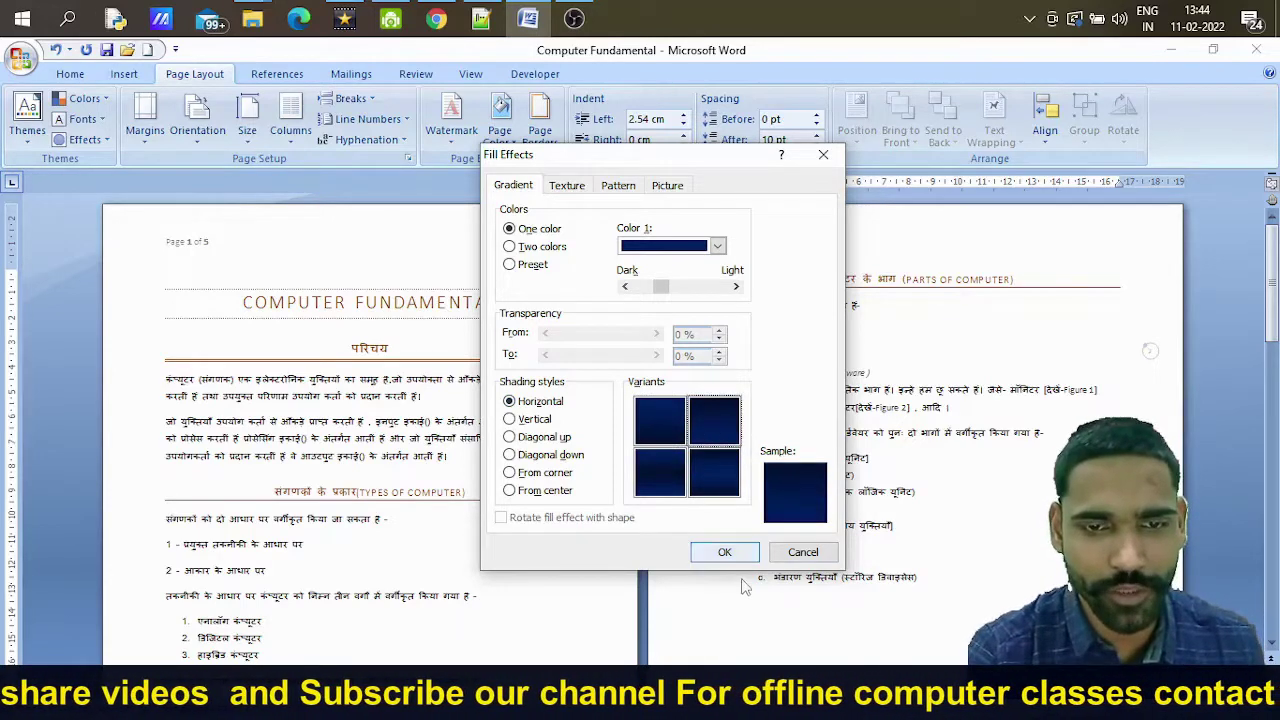
{"action": "left_click", "coordinate": [724, 552]}
{"action": "scroll", "coordinate": [491, 245], "scroll_direction": "down", "scroll_amount": 3}
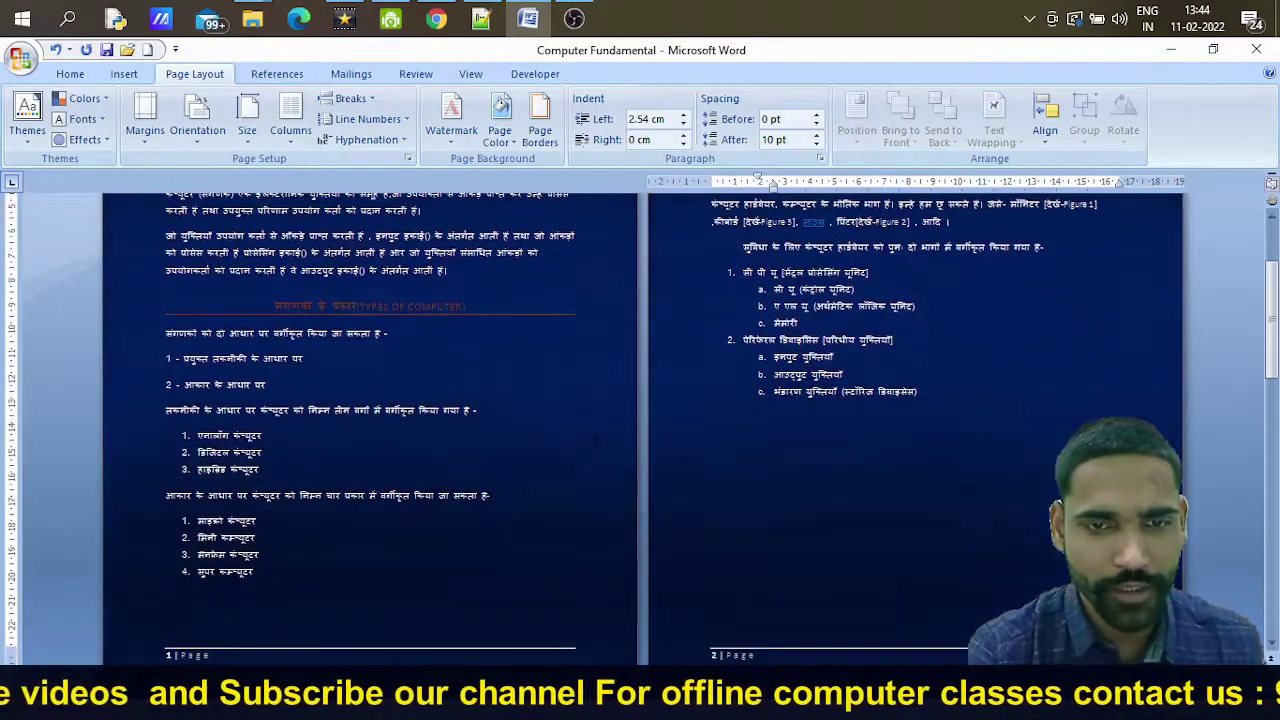
{"action": "scroll", "coordinate": [491, 245], "scroll_direction": "down", "scroll_amount": 2}
{"action": "scroll", "coordinate": [491, 245], "scroll_direction": "up", "scroll_amount": 5}
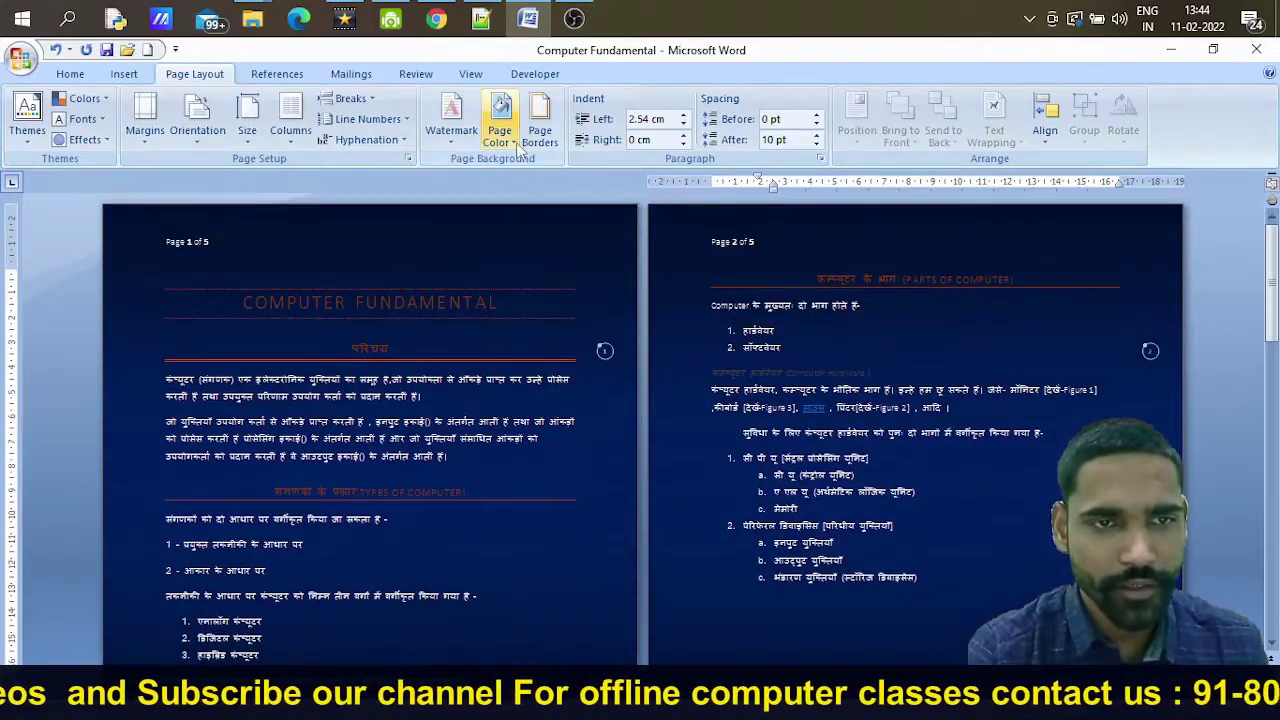
Switch the dark blue gradient to vertical shading with the bottom-right variant.
{"action": "left_click", "coordinate": [514, 143]}
{"action": "left_click", "coordinate": [537, 377]}
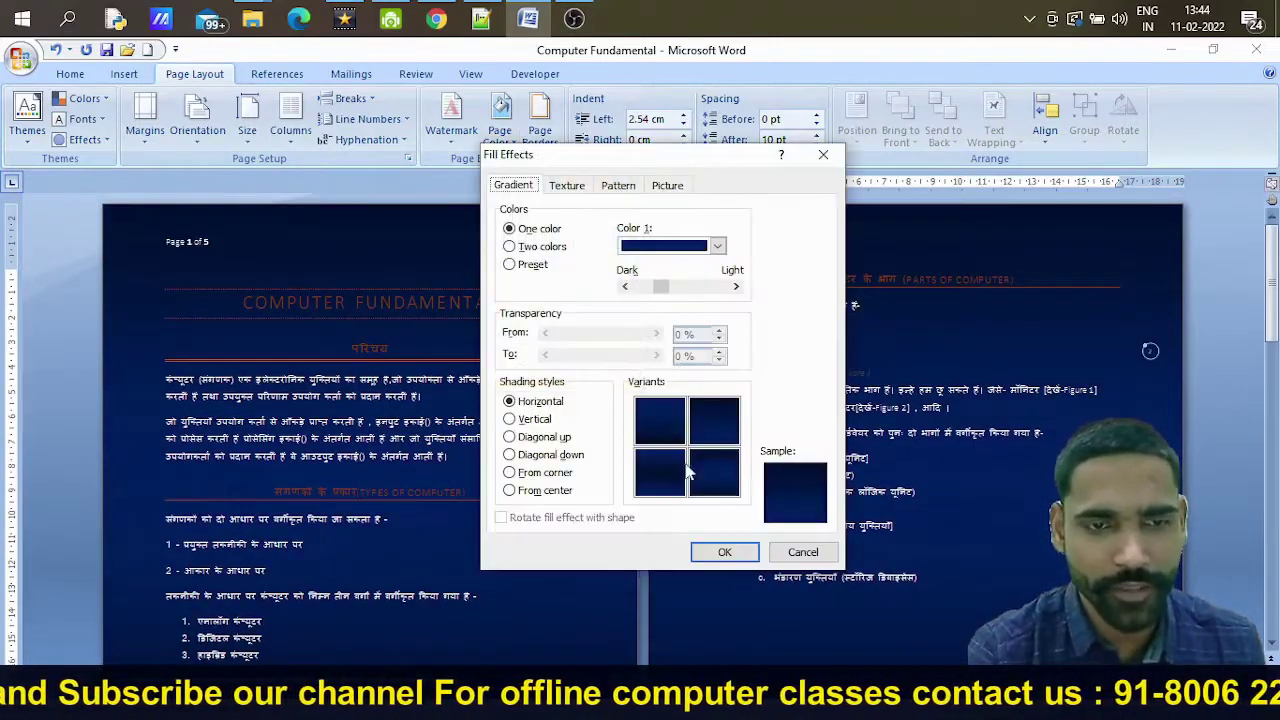
{"action": "left_click", "coordinate": [530, 420]}
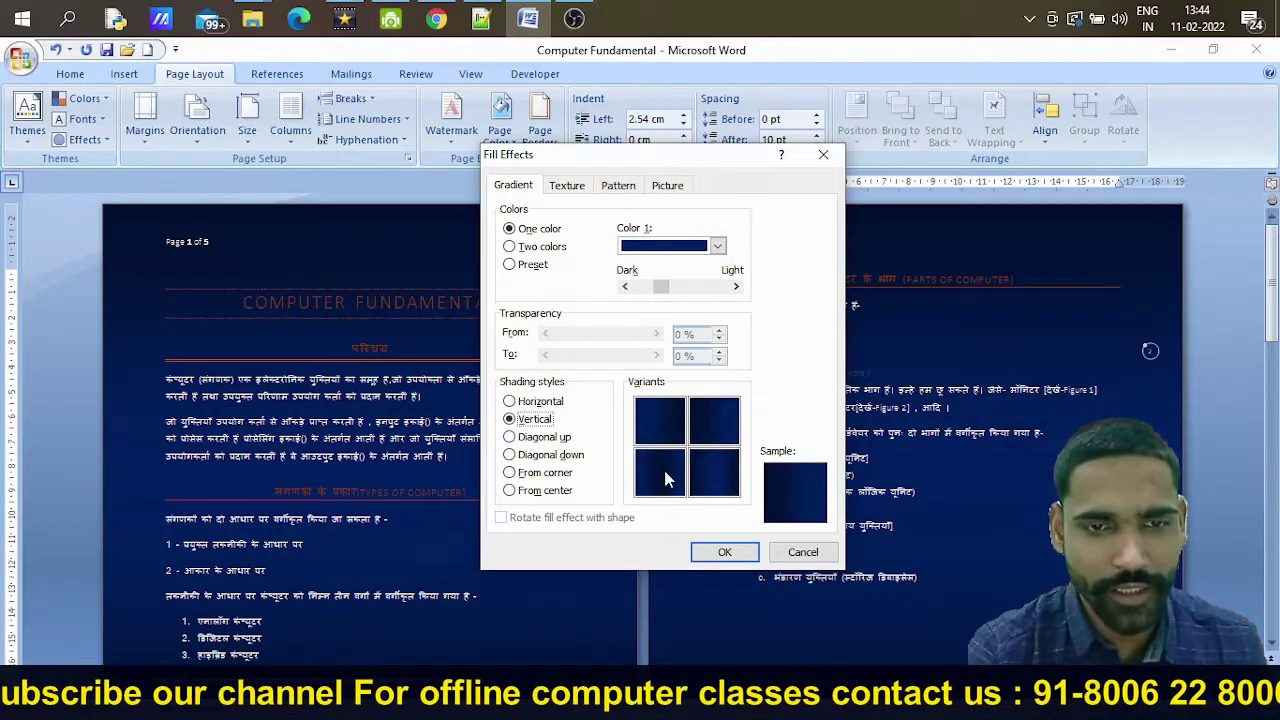
{"action": "left_click", "coordinate": [697, 484]}
{"action": "left_click", "coordinate": [724, 552]}
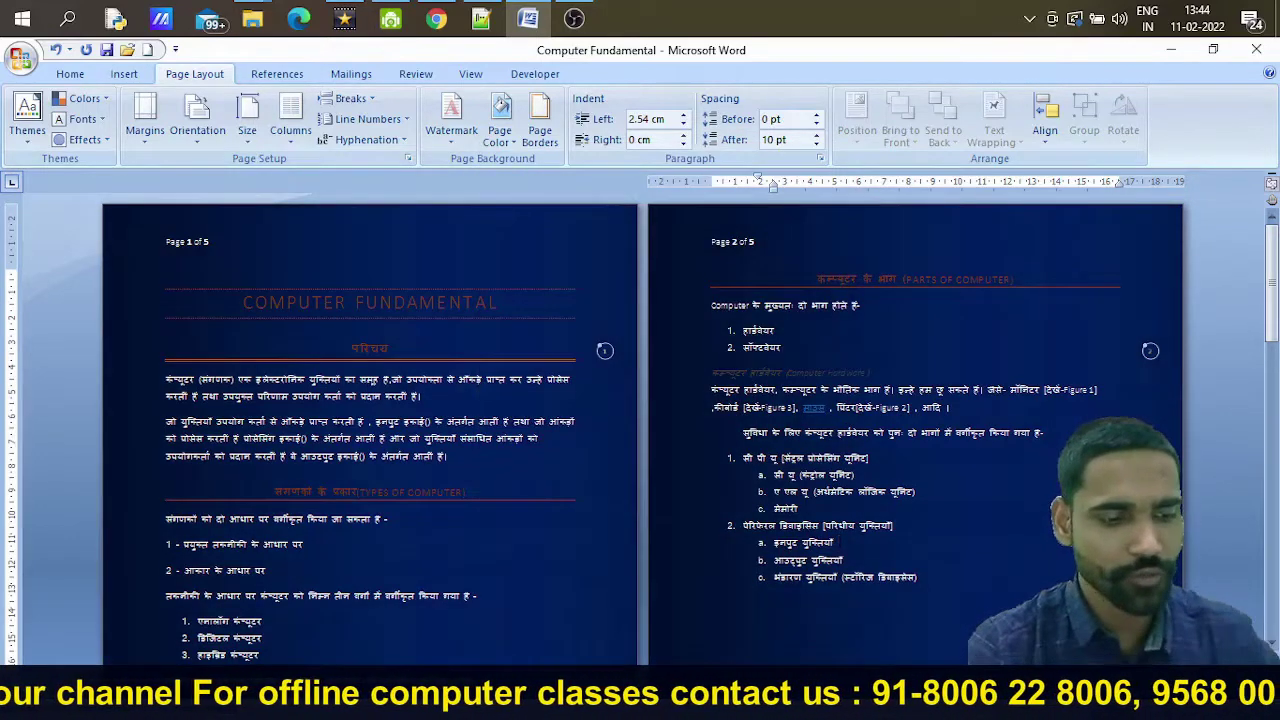
{"action": "scroll", "coordinate": [640, 430], "scroll_direction": "up", "scroll_amount": 1}
{"action": "scroll", "coordinate": [913, 374], "scroll_direction": "up", "scroll_amount": 1}
{"action": "scroll", "coordinate": [913, 374], "scroll_direction": "up", "scroll_amount": 5}
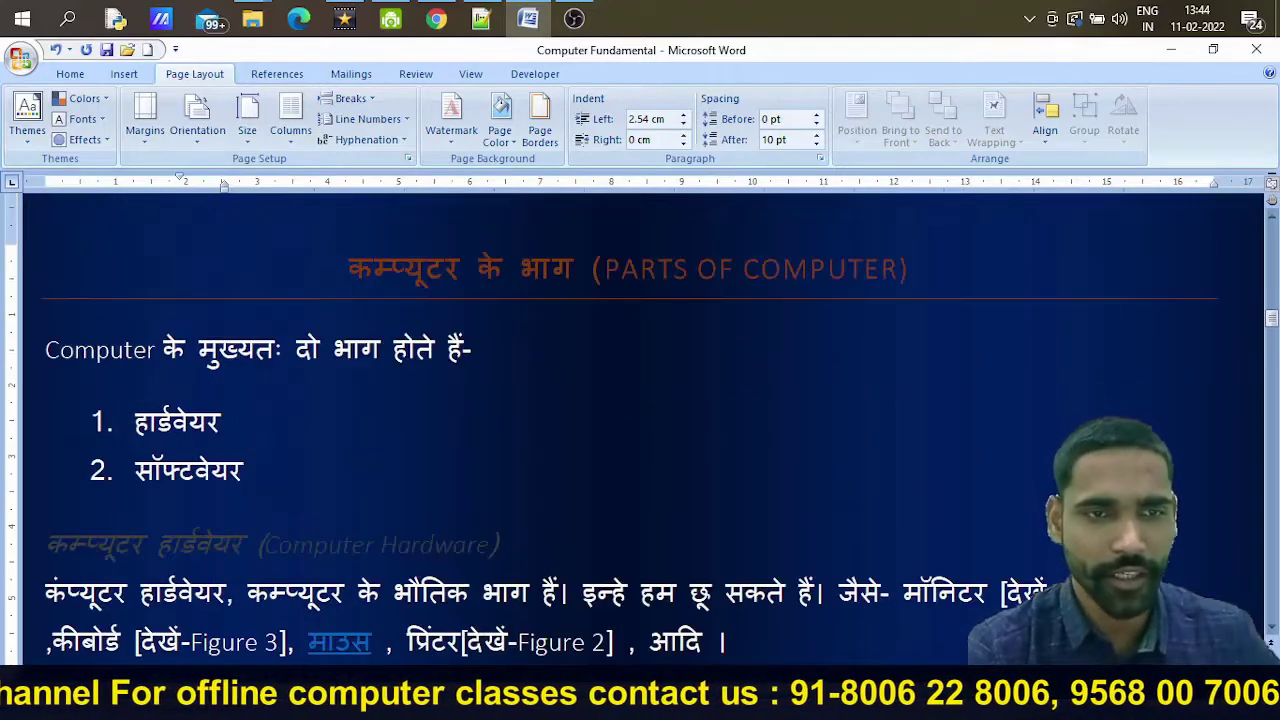
{"action": "scroll", "coordinate": [913, 374], "scroll_direction": "up", "scroll_amount": 3}
{"action": "scroll", "coordinate": [443, 434], "scroll_direction": "up", "scroll_amount": 1}
Change the dark blue gradient to diagonal-down shading and check the pages.
{"action": "left_click", "coordinate": [500, 125]}
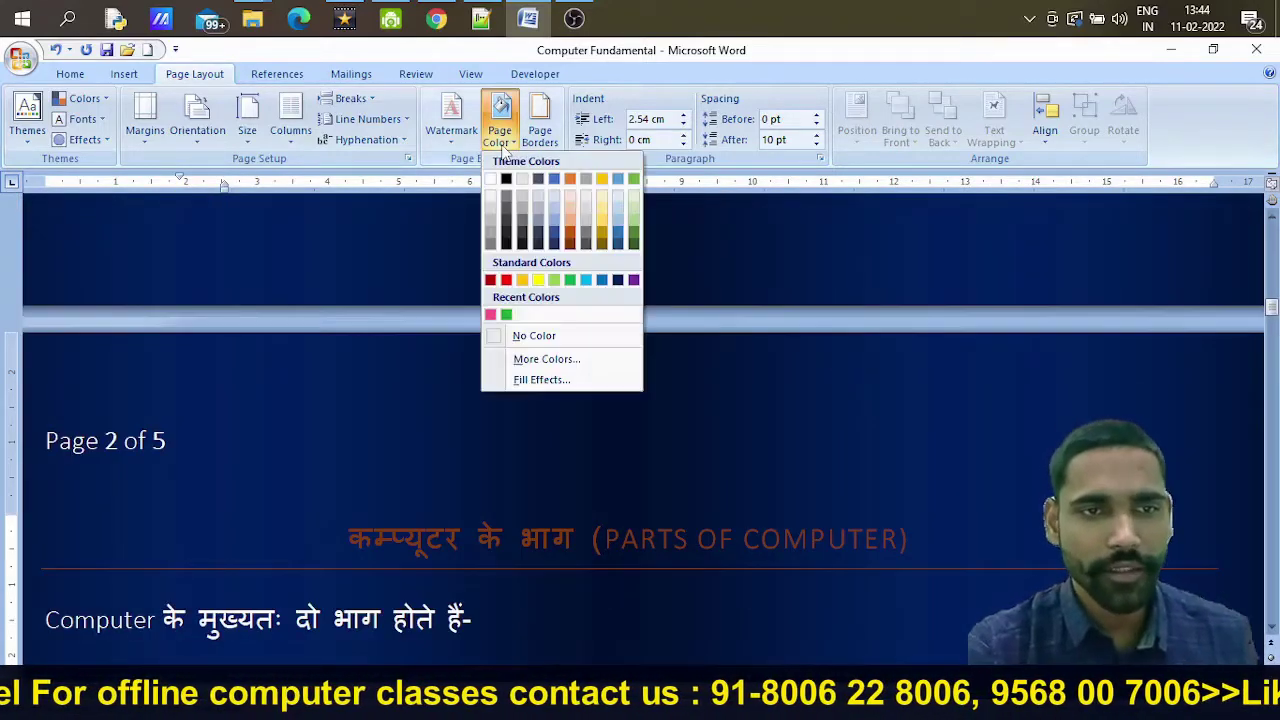
{"action": "left_click", "coordinate": [558, 379]}
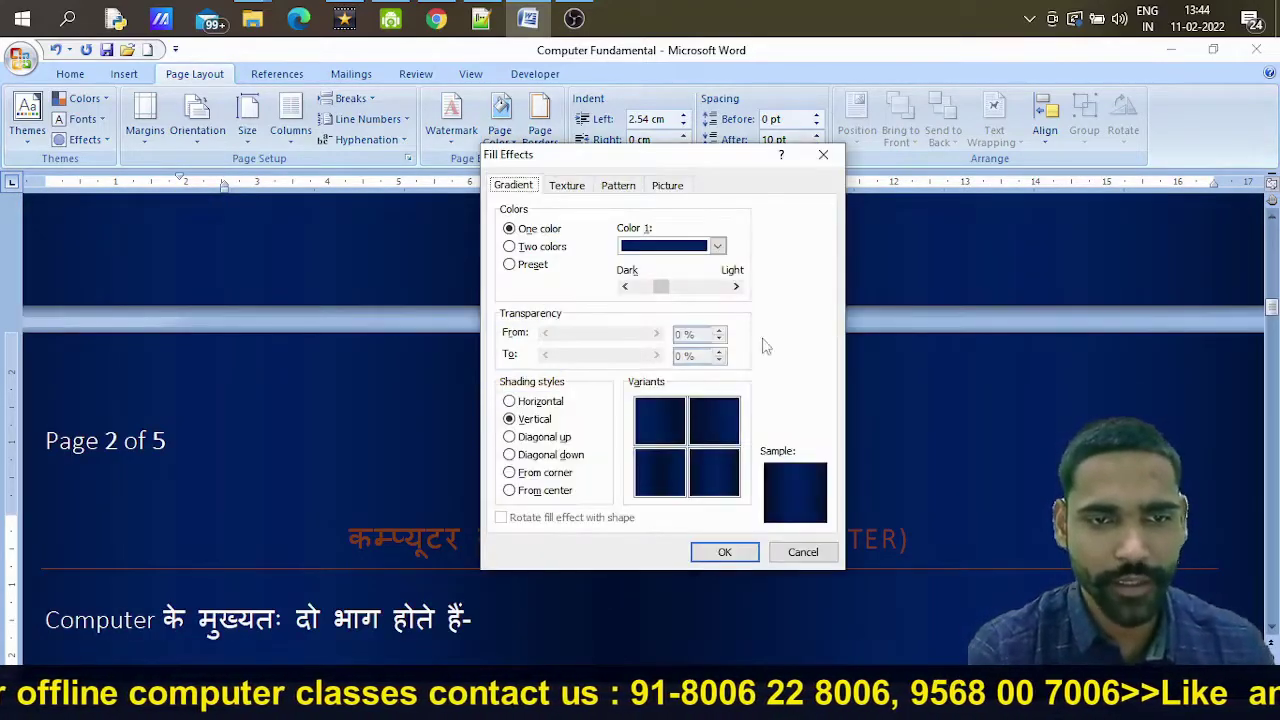
{"action": "left_click", "coordinate": [531, 455]}
{"action": "left_click", "coordinate": [668, 427]}
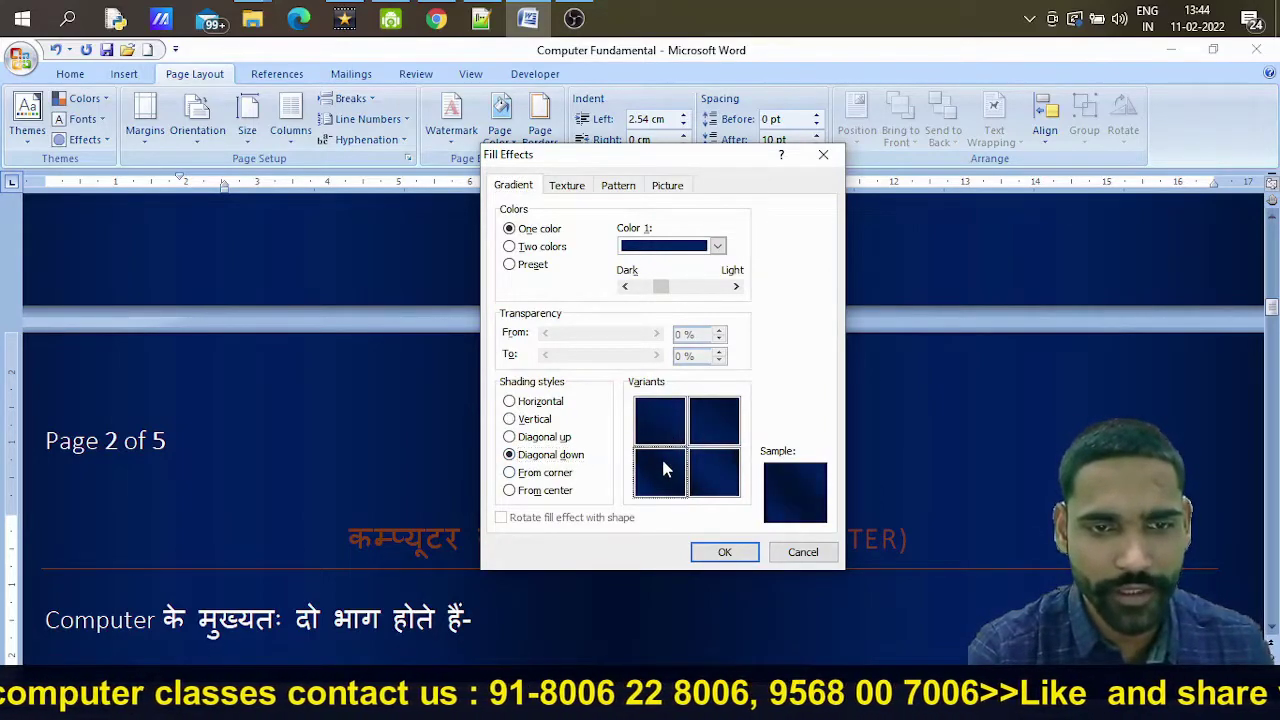
{"action": "left_click", "coordinate": [720, 551]}
{"action": "scroll", "coordinate": [512, 486], "scroll_direction": "down", "scroll_amount": 4}
{"action": "scroll", "coordinate": [543, 450], "scroll_direction": "down", "scroll_amount": 4}
{"action": "scroll", "coordinate": [543, 450], "scroll_direction": "down", "scroll_amount": 4}
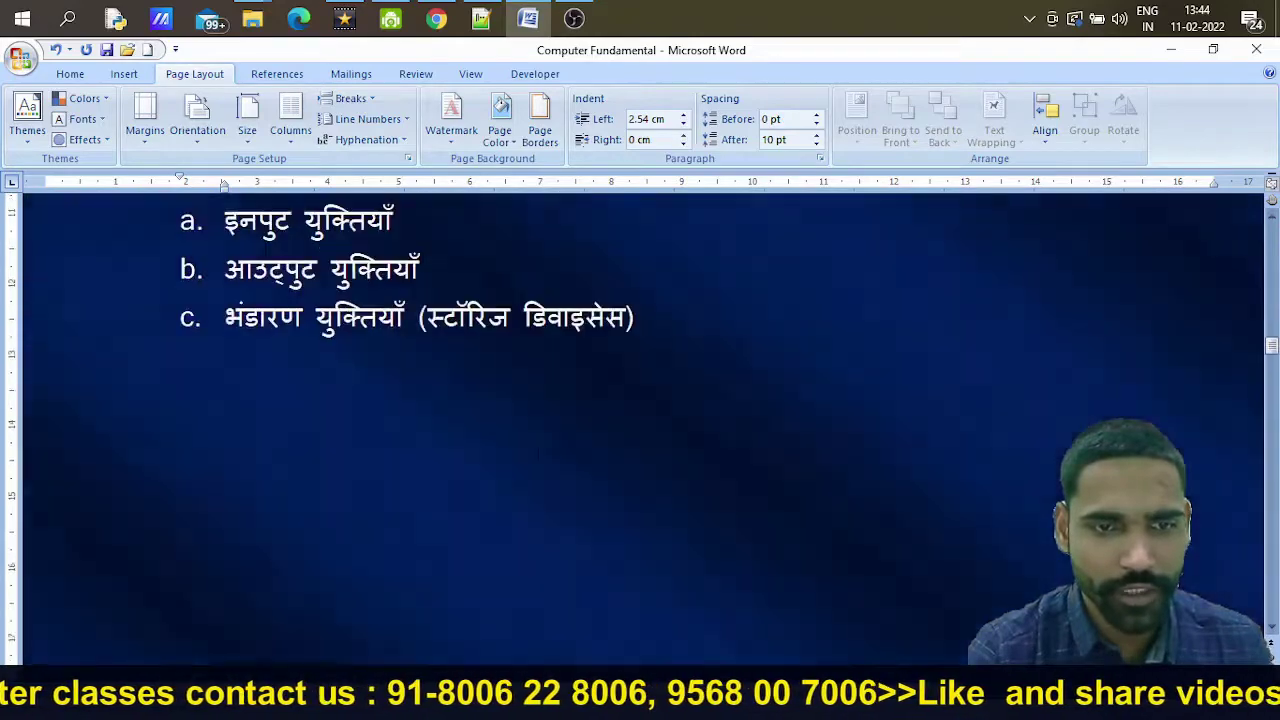
{"action": "scroll", "coordinate": [543, 450], "scroll_direction": "down", "scroll_amount": 4}
{"action": "scroll", "coordinate": [543, 450], "scroll_direction": "down", "scroll_amount": 3}
{"action": "scroll", "coordinate": [543, 449], "scroll_direction": "down", "scroll_amount": 3}
{"action": "scroll", "coordinate": [543, 449], "scroll_direction": "up", "scroll_amount": 5}
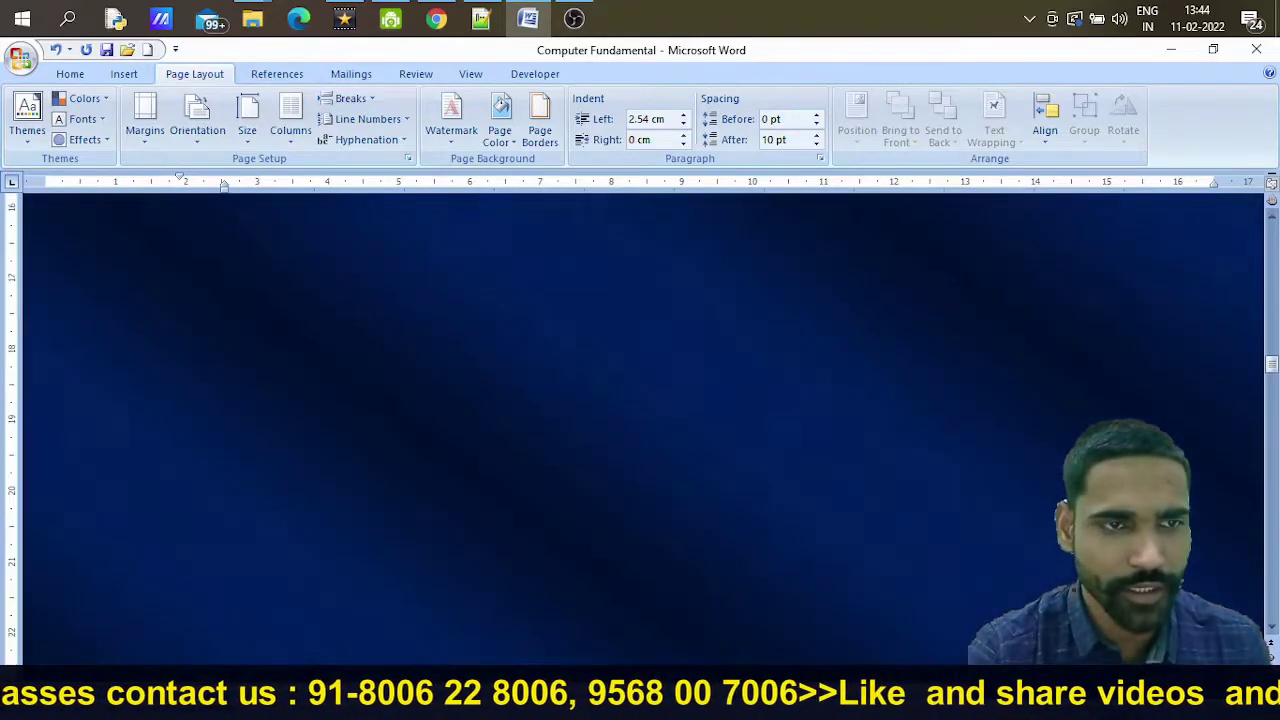
{"action": "scroll", "coordinate": [543, 449], "scroll_direction": "up", "scroll_amount": 5}
{"action": "scroll", "coordinate": [543, 449], "scroll_direction": "up", "scroll_amount": 4}
Set up a two-colour gradient running from gold to purple.
{"action": "left_click", "coordinate": [500, 120]}
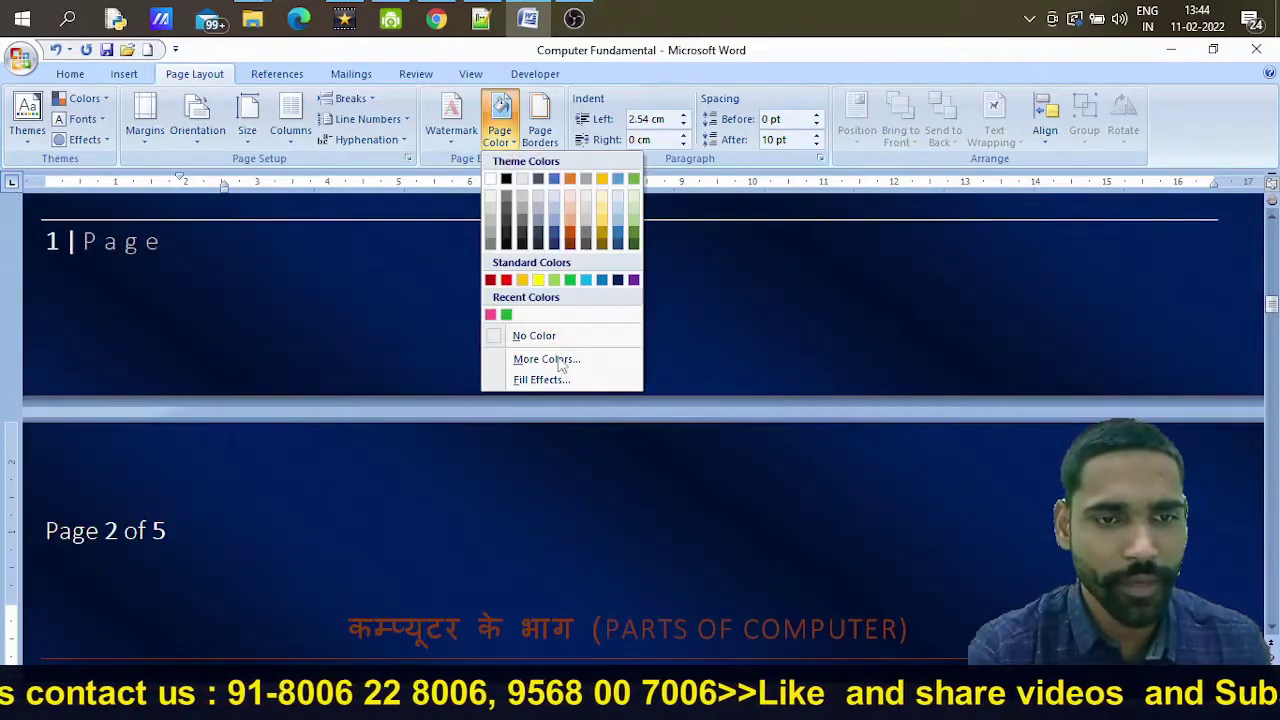
{"action": "left_click", "coordinate": [558, 378]}
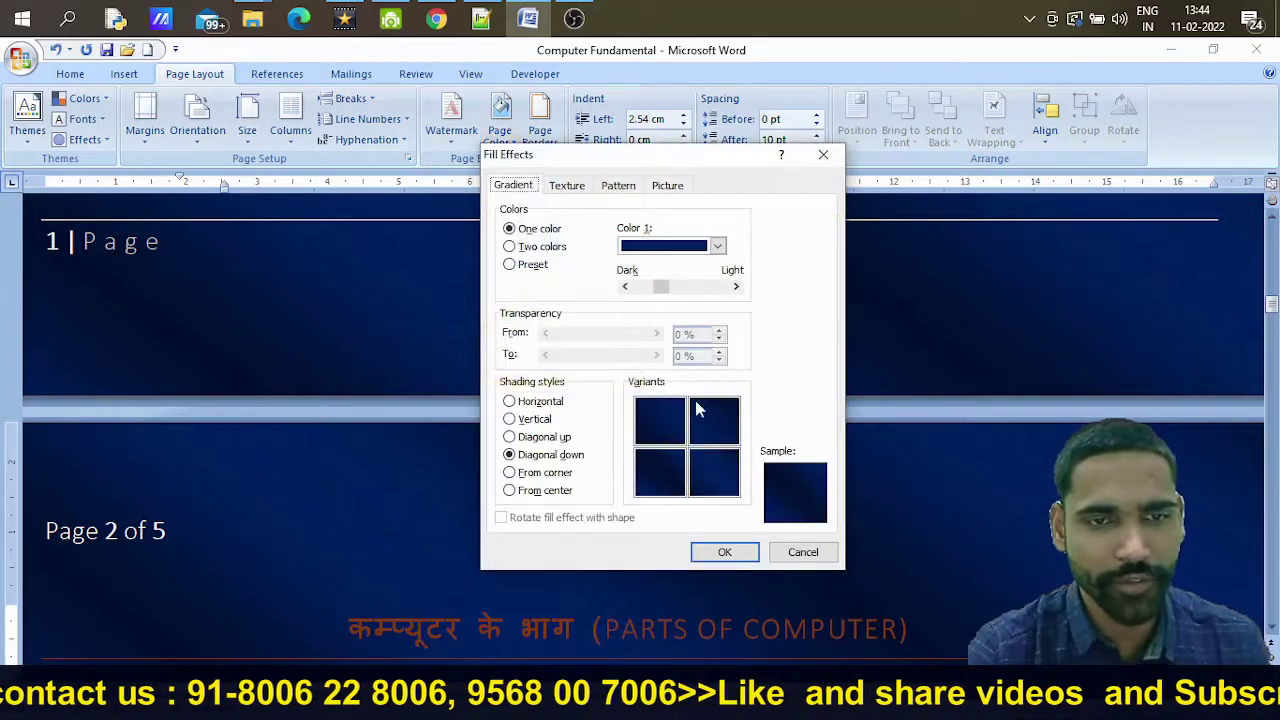
{"action": "left_click", "coordinate": [528, 247]}
{"action": "left_click", "coordinate": [717, 246]}
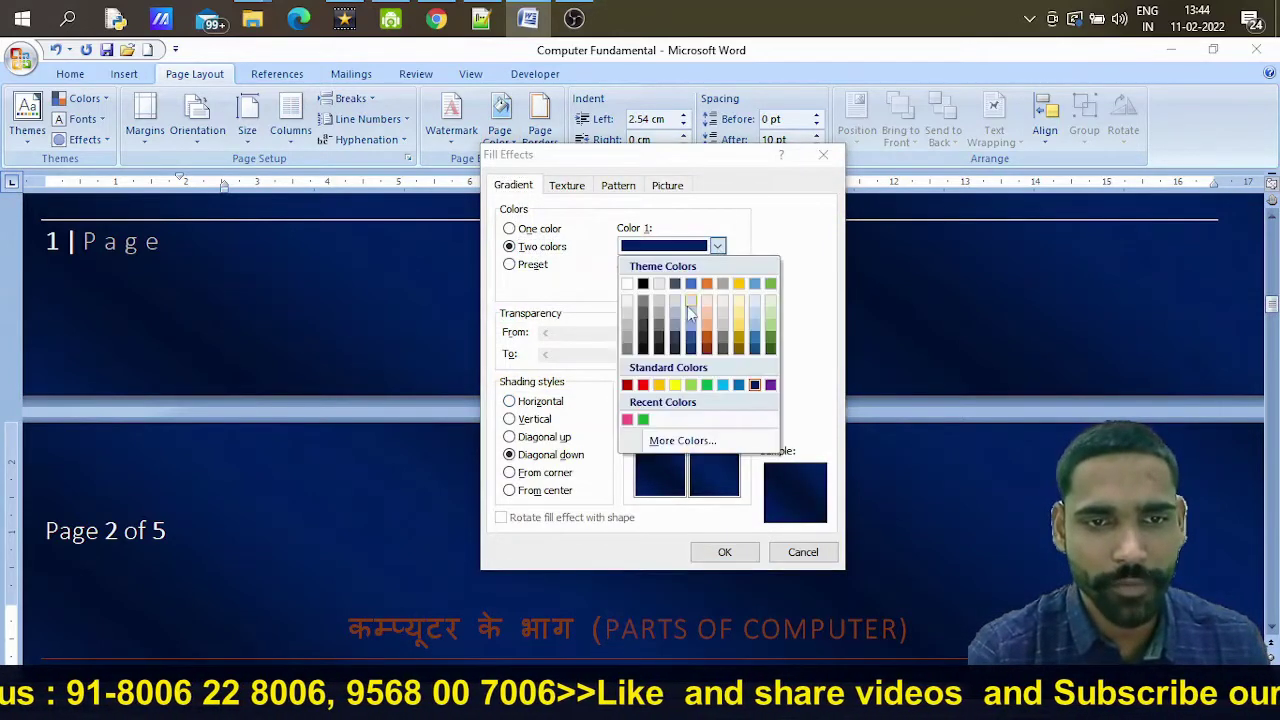
{"action": "left_click", "coordinate": [659, 386]}
{"action": "left_click", "coordinate": [717, 286]}
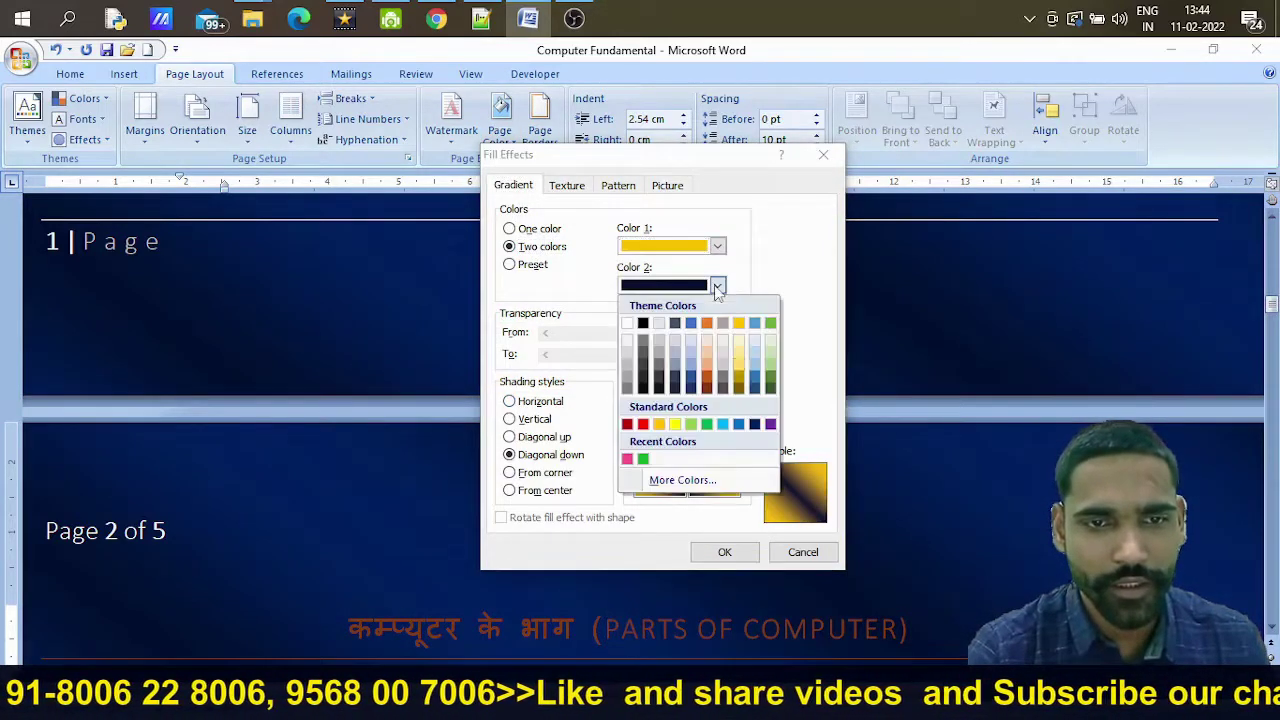
{"action": "left_click", "coordinate": [770, 425]}
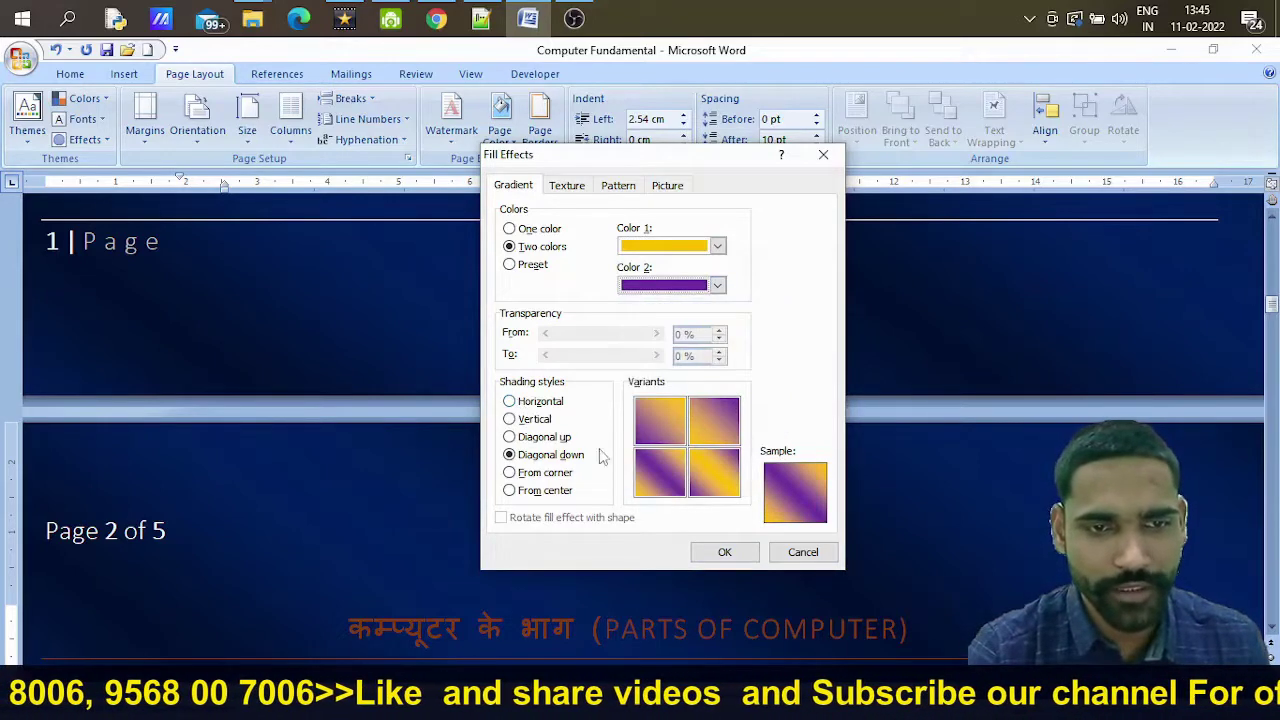
Shade the gold-purple gradient diagonally upward, settle on a variant, and apply it.
{"action": "left_click", "coordinate": [560, 437]}
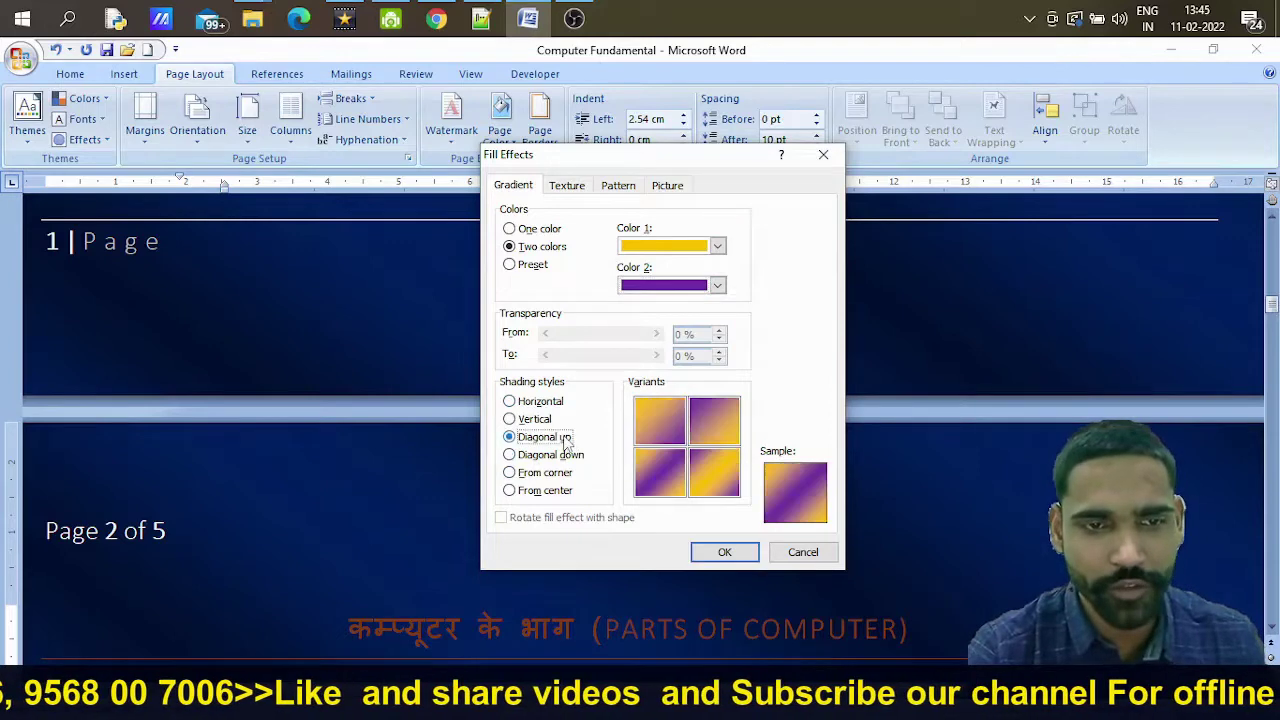
{"action": "left_click", "coordinate": [715, 478]}
{"action": "left_click", "coordinate": [718, 438]}
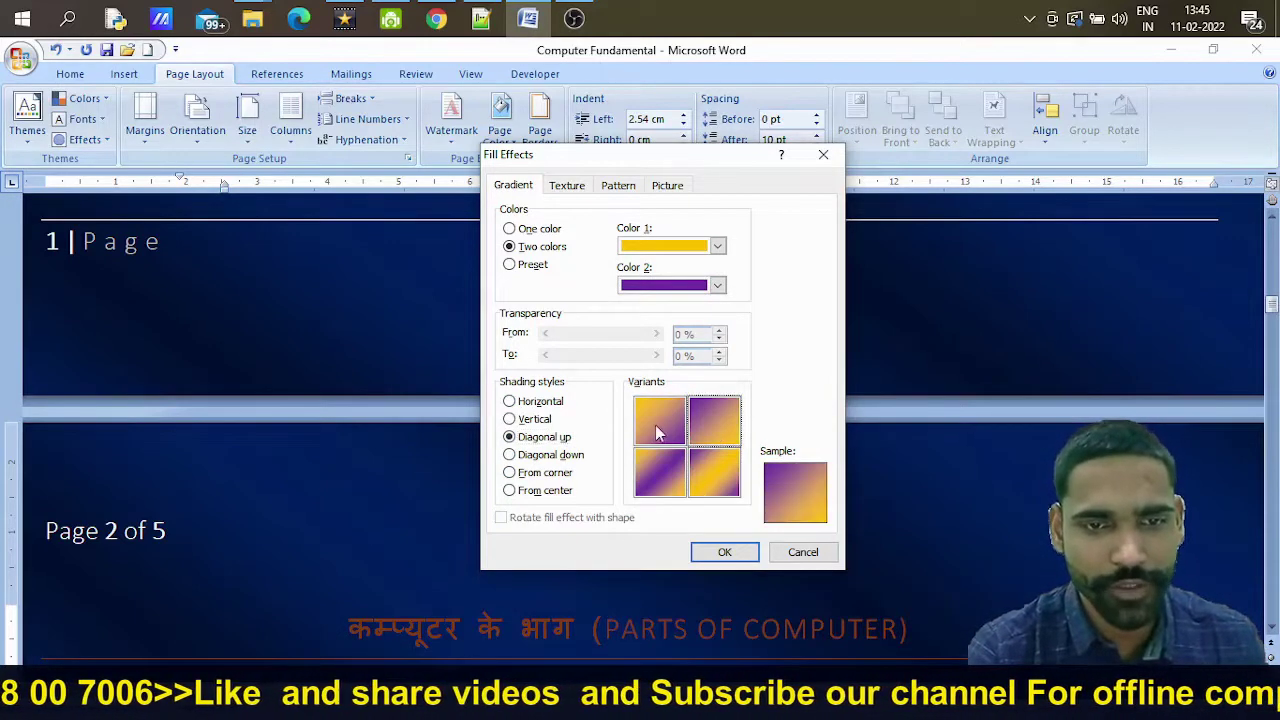
{"action": "left_click", "coordinate": [660, 434]}
{"action": "left_click", "coordinate": [727, 487]}
{"action": "left_click", "coordinate": [657, 428]}
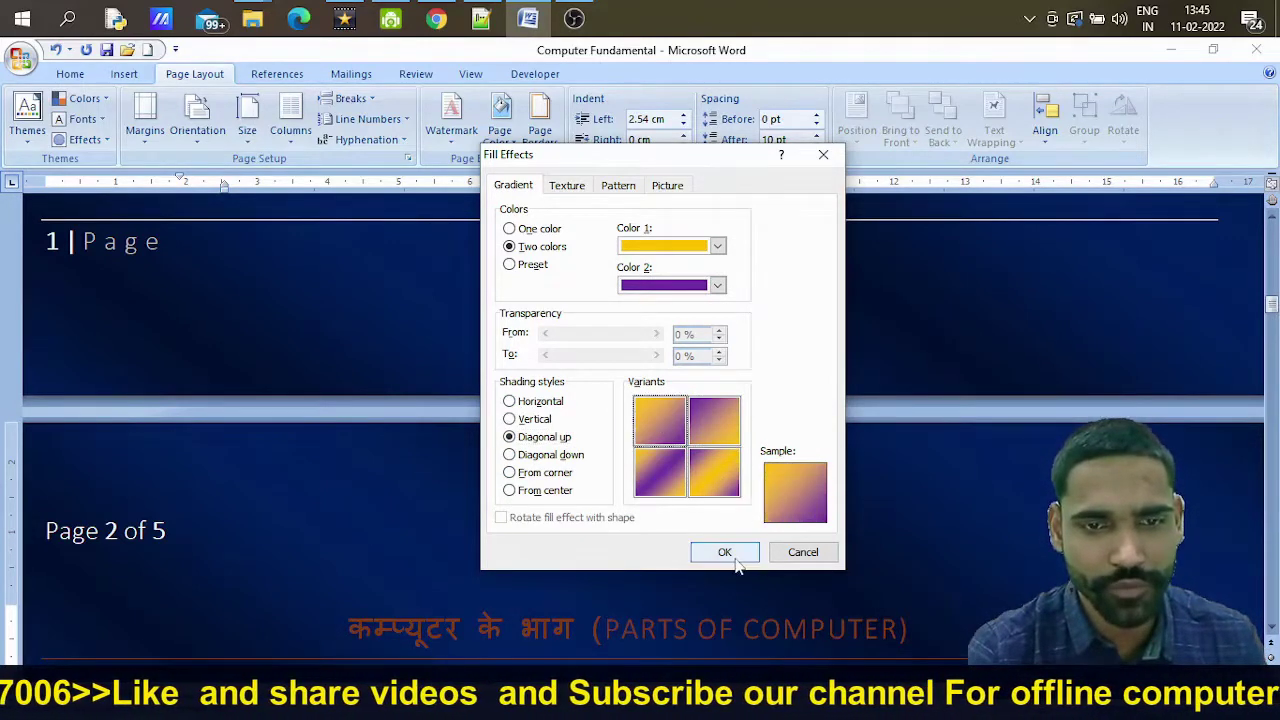
{"action": "left_click", "coordinate": [725, 552]}
{"action": "scroll", "coordinate": [673, 509], "scroll_direction": "down", "scroll_amount": 5}
{"action": "scroll", "coordinate": [596, 473], "scroll_direction": "up", "scroll_amount": 2}
{"action": "scroll", "coordinate": [596, 473], "scroll_direction": "up", "scroll_amount": 5}
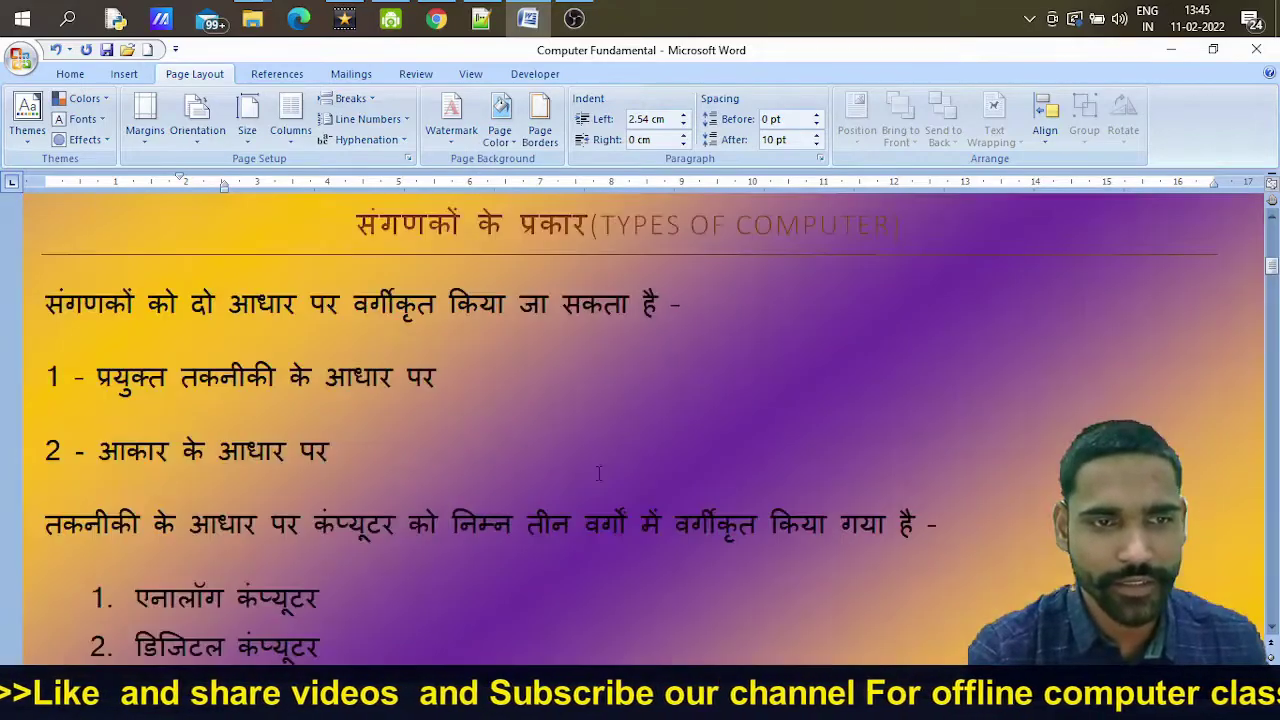
{"action": "scroll", "coordinate": [598, 473], "scroll_direction": "up", "scroll_amount": 5}
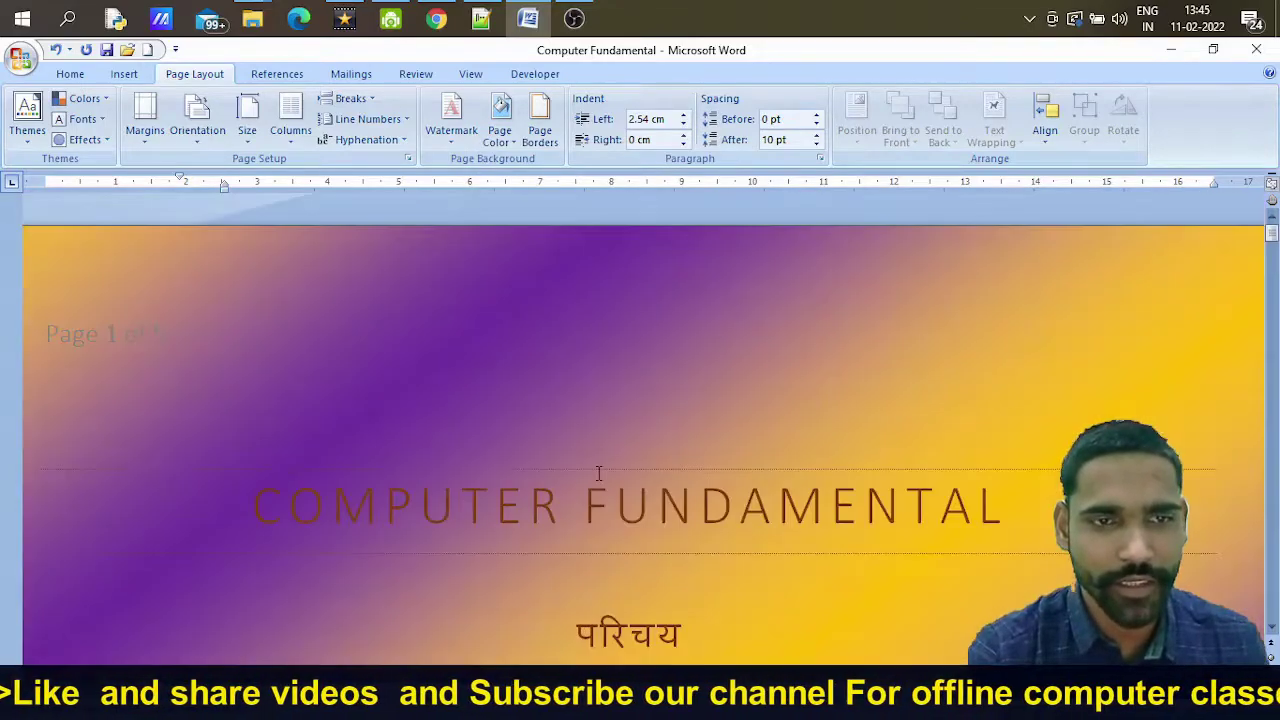
Switch the gold-purple gradient to vertical shading, then bring Fill Effects back up.
{"action": "left_click", "coordinate": [500, 128]}
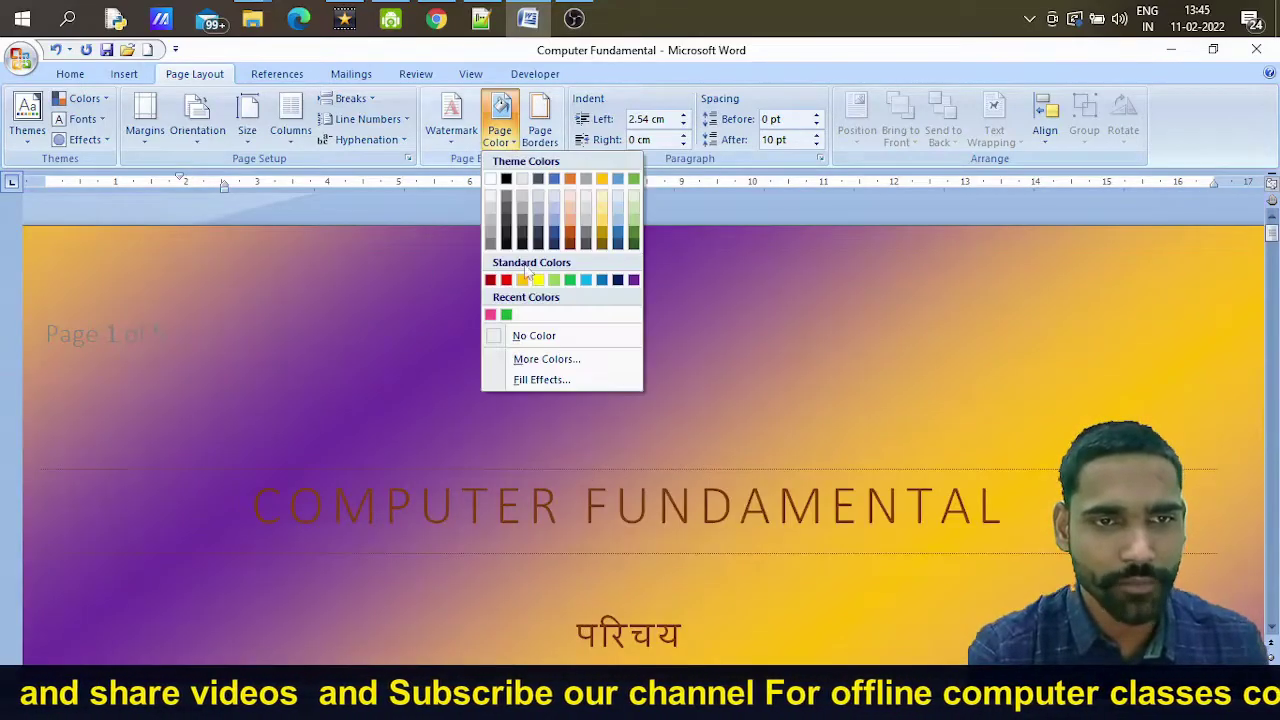
{"action": "left_click", "coordinate": [555, 381]}
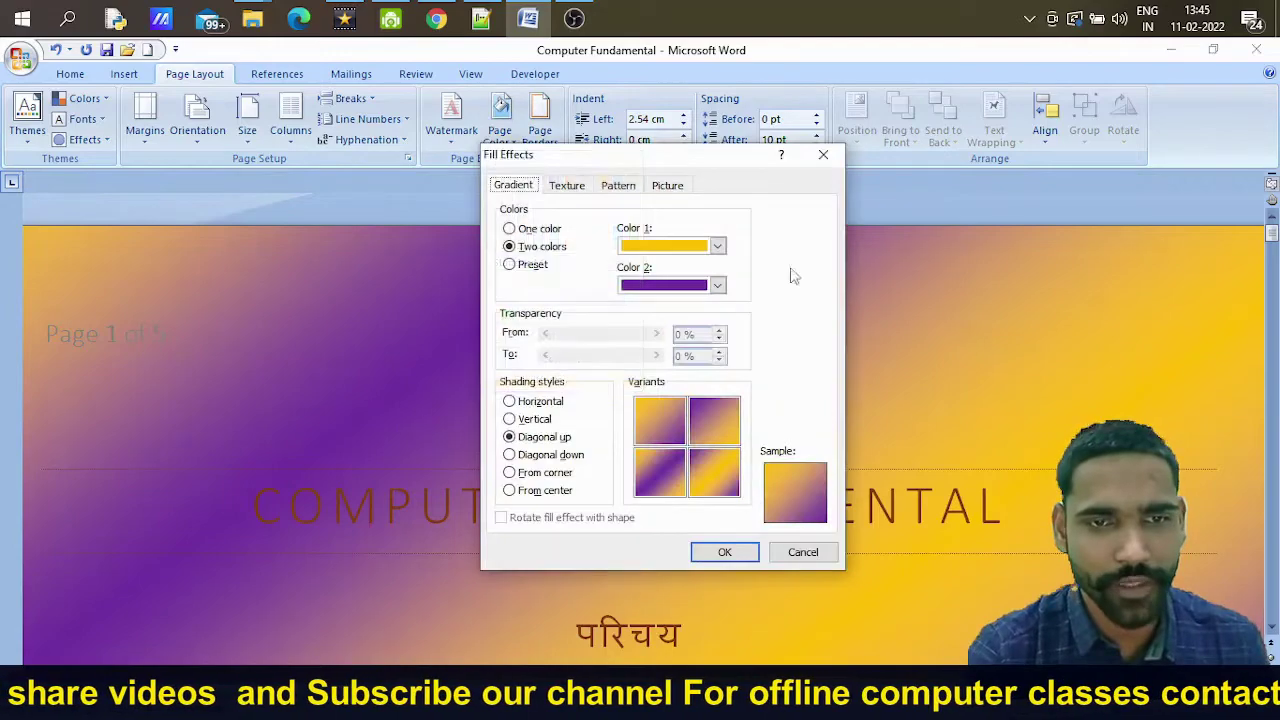
{"action": "left_click", "coordinate": [540, 421]}
{"action": "left_click", "coordinate": [676, 436]}
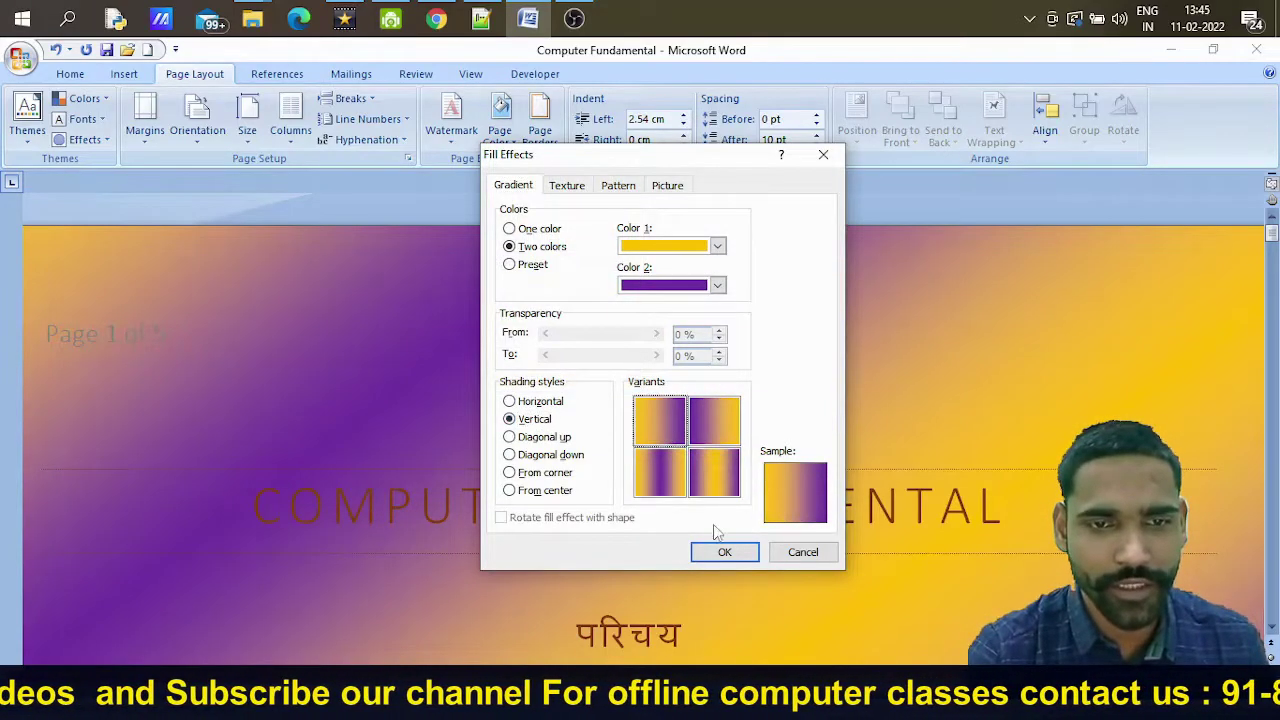
{"action": "left_click", "coordinate": [724, 552]}
{"action": "scroll", "coordinate": [659, 440], "scroll_direction": "down", "scroll_amount": 2}
{"action": "scroll", "coordinate": [659, 440], "scroll_direction": "down", "scroll_amount": 10}
{"action": "scroll", "coordinate": [659, 440], "scroll_direction": "up", "scroll_amount": 15}
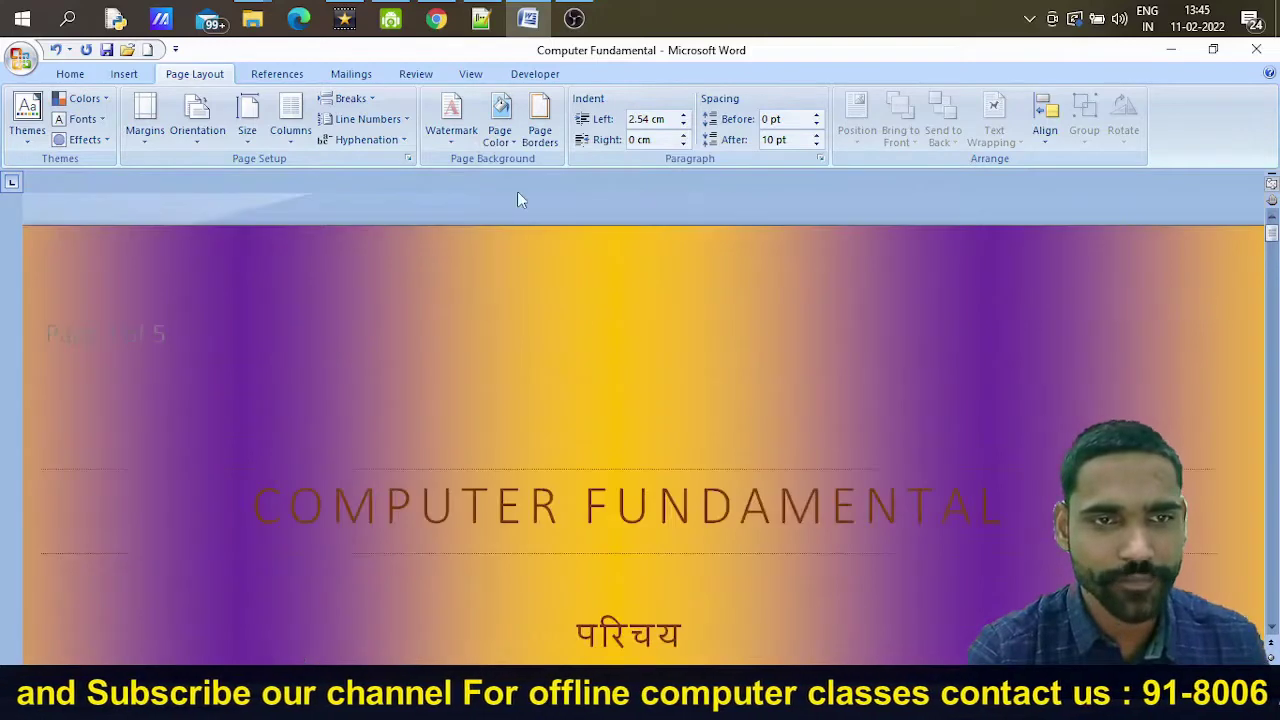
{"action": "left_click", "coordinate": [500, 120]}
{"action": "left_click", "coordinate": [537, 381]}
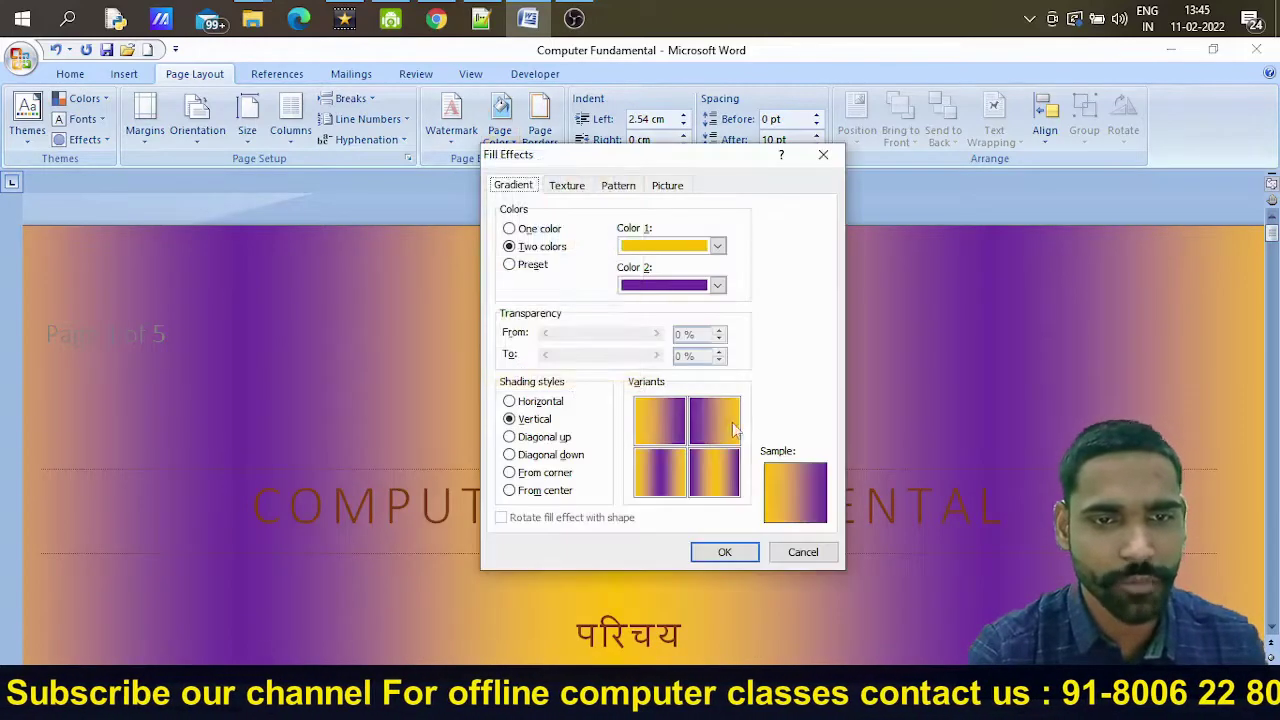
Apply the Nightfall preset gradient to the pages after briefly trying Late Sunset.
{"action": "left_click", "coordinate": [519, 273]}
{"action": "left_click", "coordinate": [722, 246]}
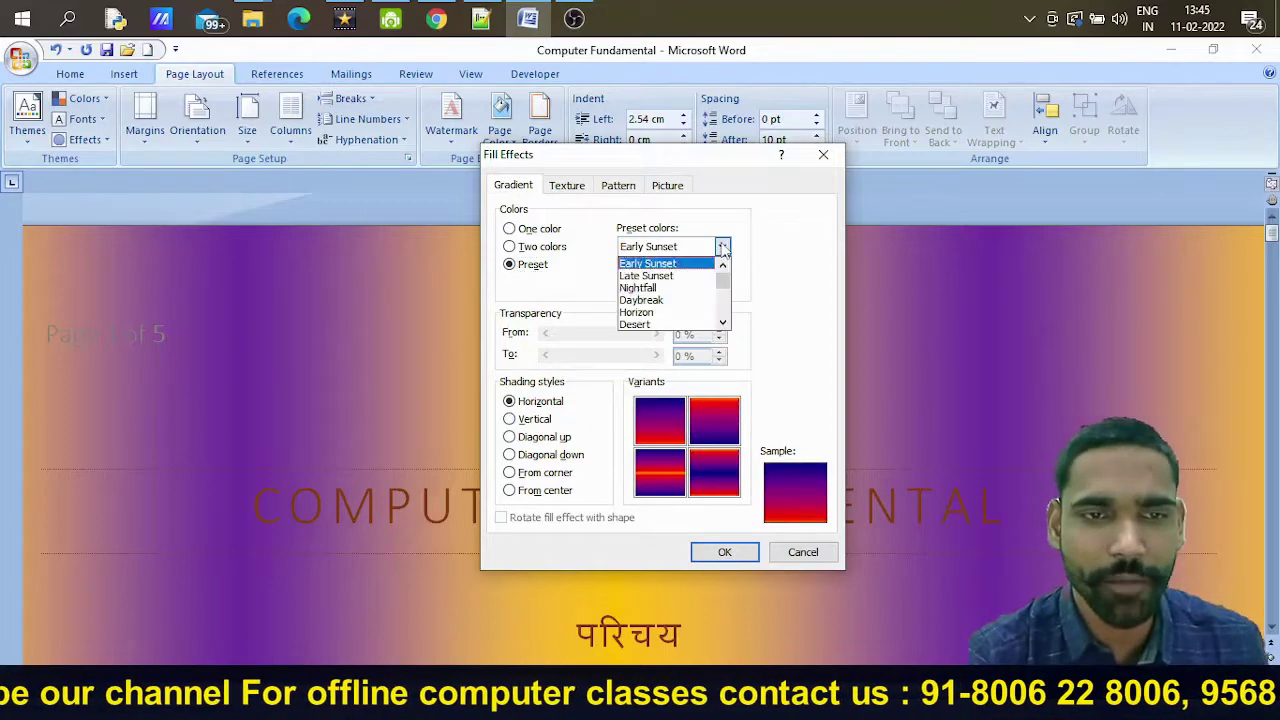
{"action": "left_click", "coordinate": [668, 276]}
{"action": "left_click", "coordinate": [722, 246]}
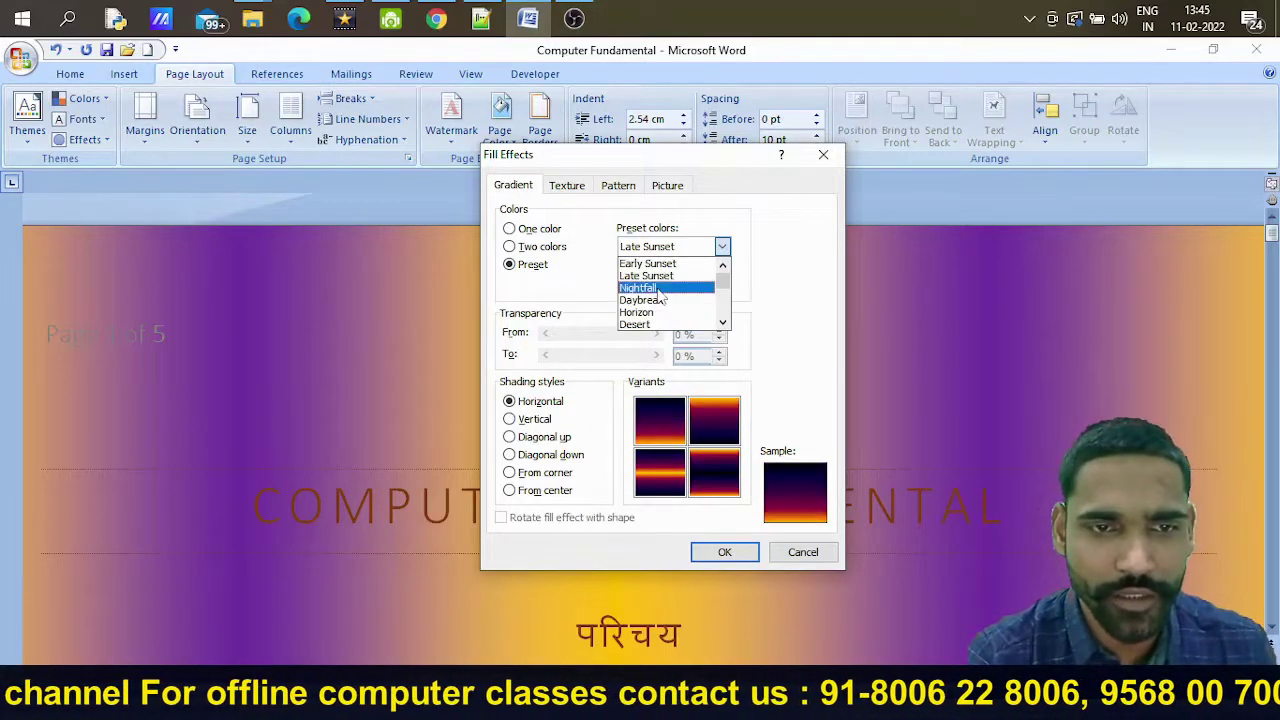
{"action": "left_click", "coordinate": [704, 284]}
{"action": "left_click", "coordinate": [660, 420]}
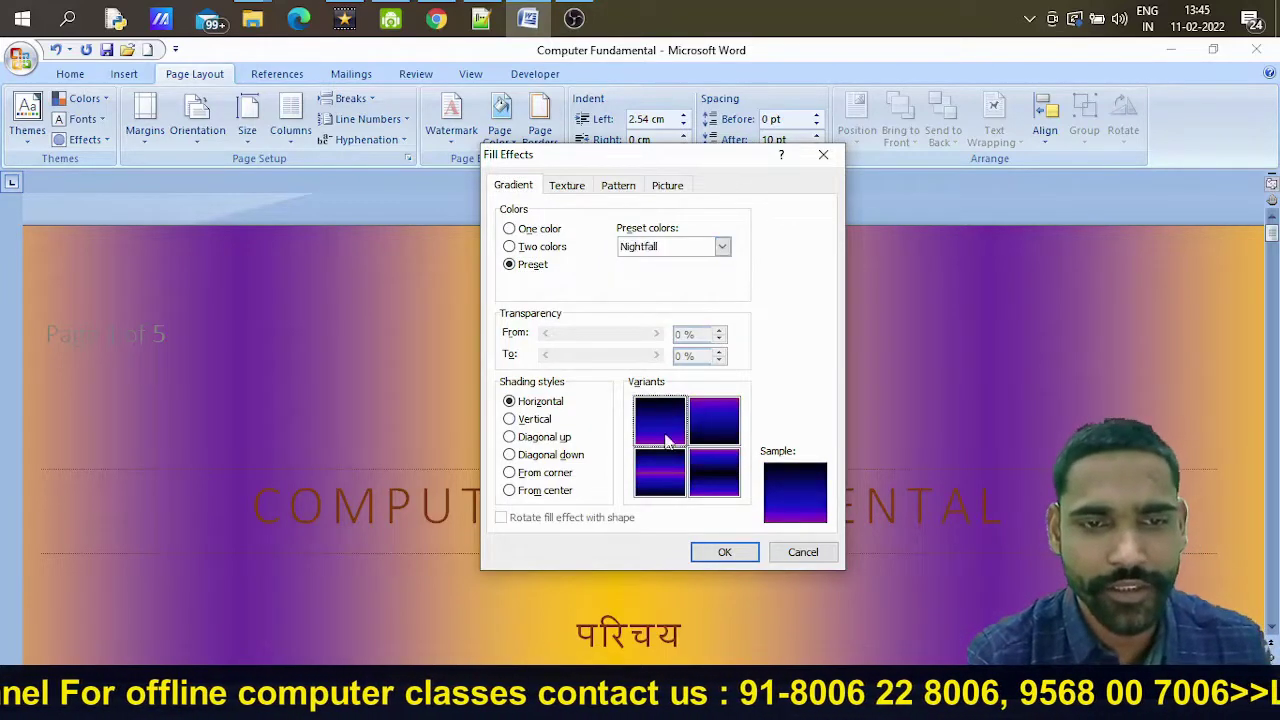
{"action": "left_click", "coordinate": [724, 552]}
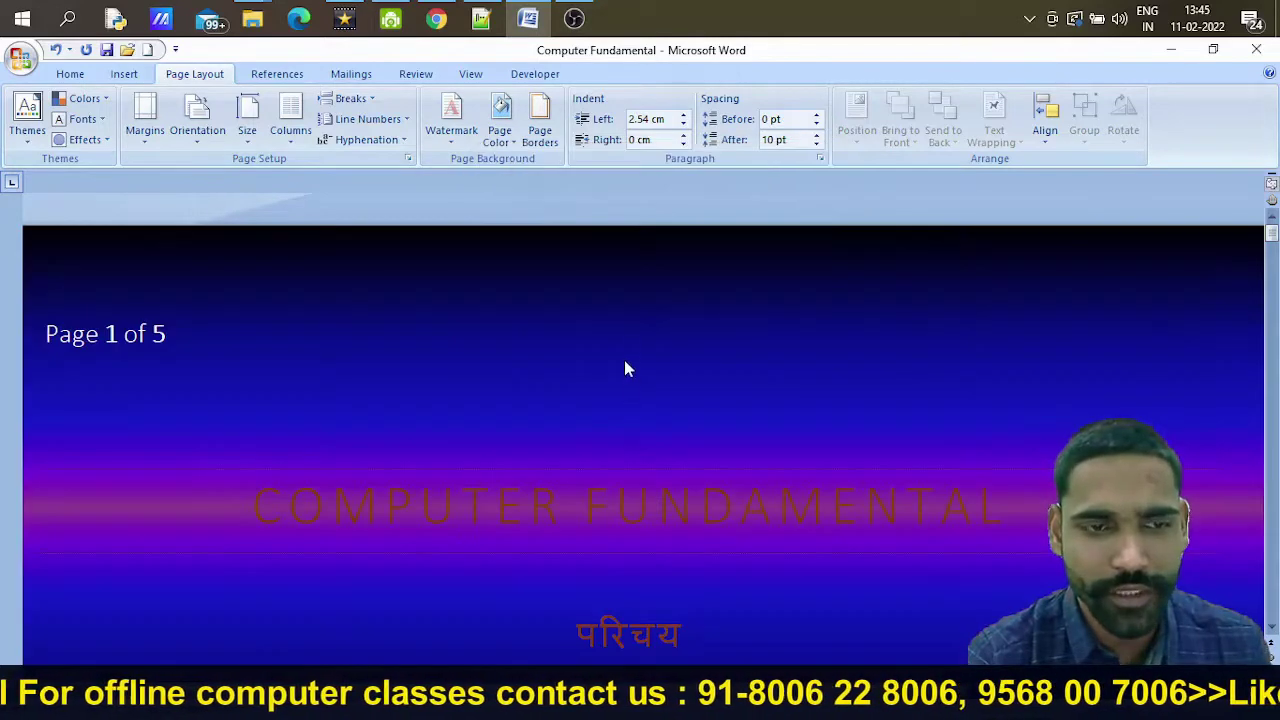
Reopen the Fill Effects settings and shift the window slightly aside.
{"action": "left_click", "coordinate": [500, 130]}
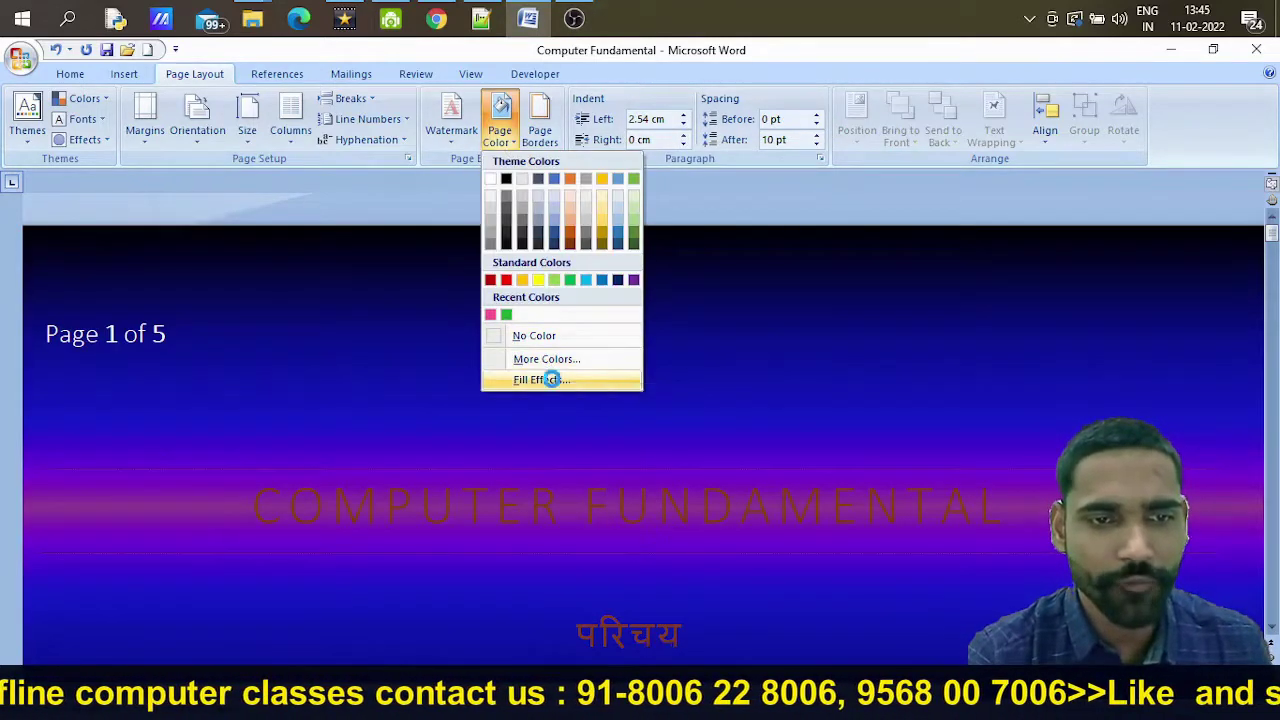
{"action": "left_click", "coordinate": [545, 379]}
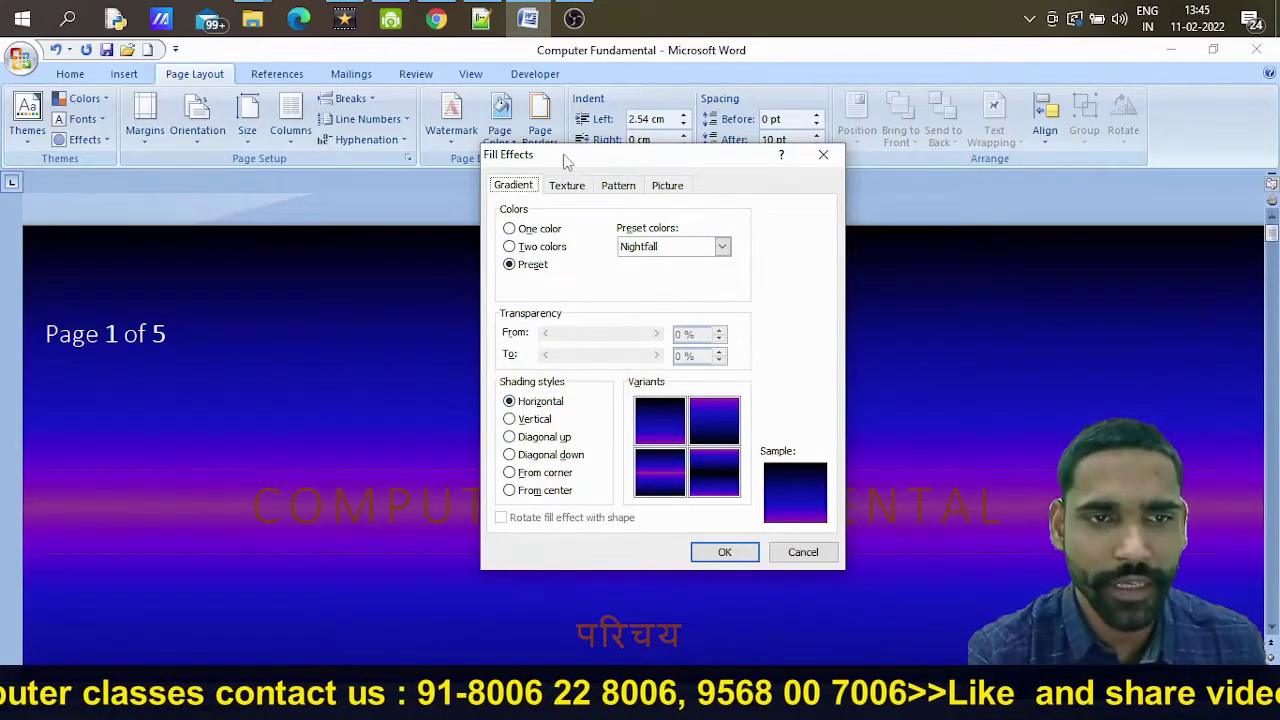
{"action": "left_click_drag", "start_coordinate": [566, 162], "coordinate": [580, 166]}
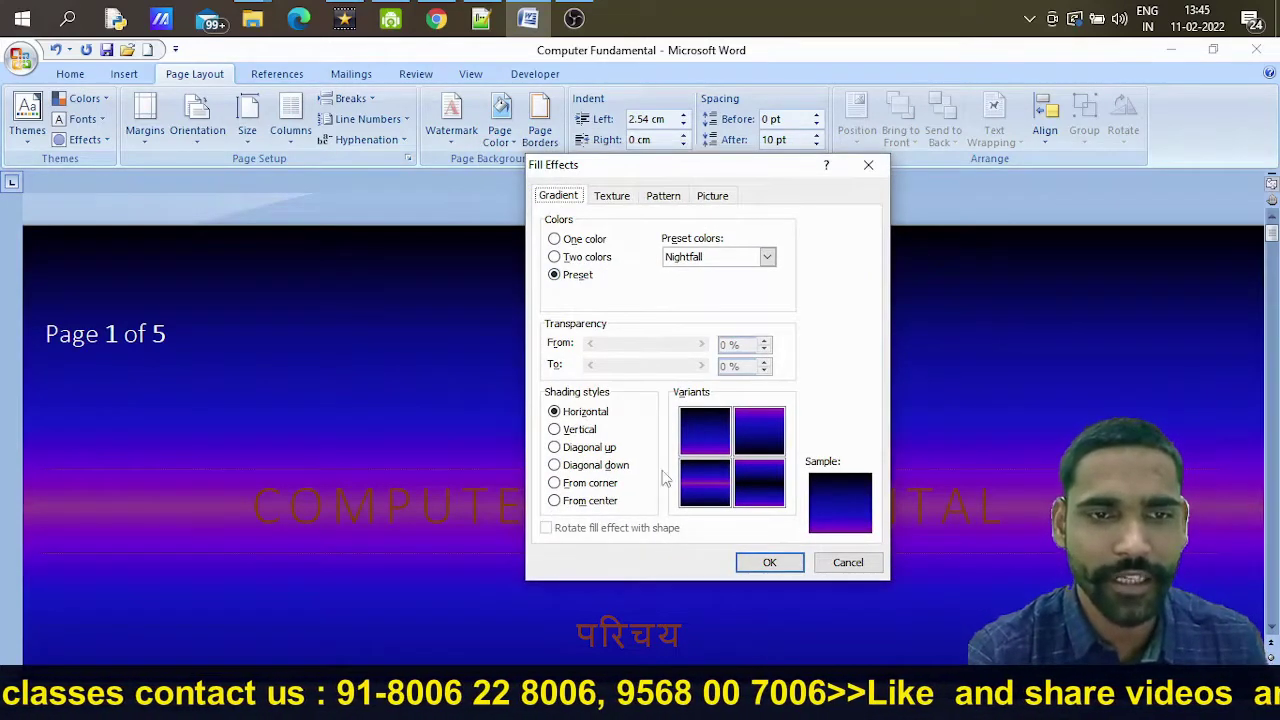
Fill the page background with the Purple mesh texture.
{"action": "left_click", "coordinate": [612, 197]}
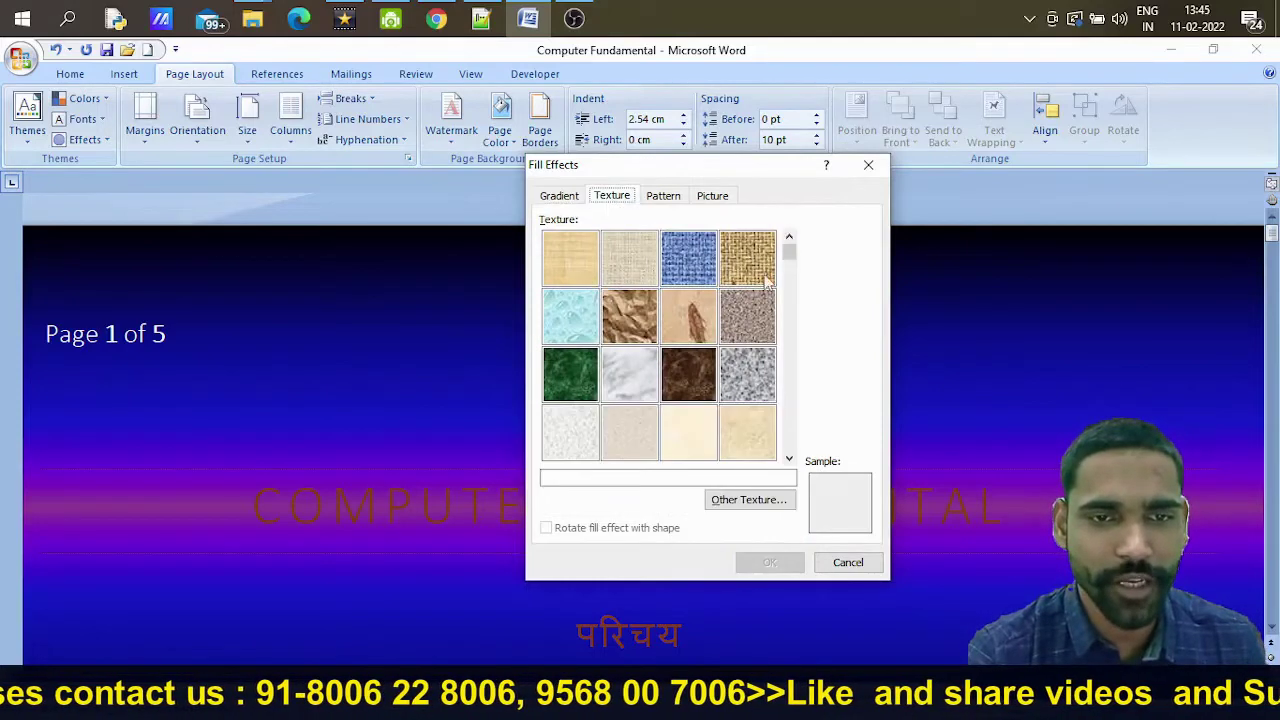
{"action": "left_click_drag", "start_coordinate": [790, 312], "coordinate": [790, 440]}
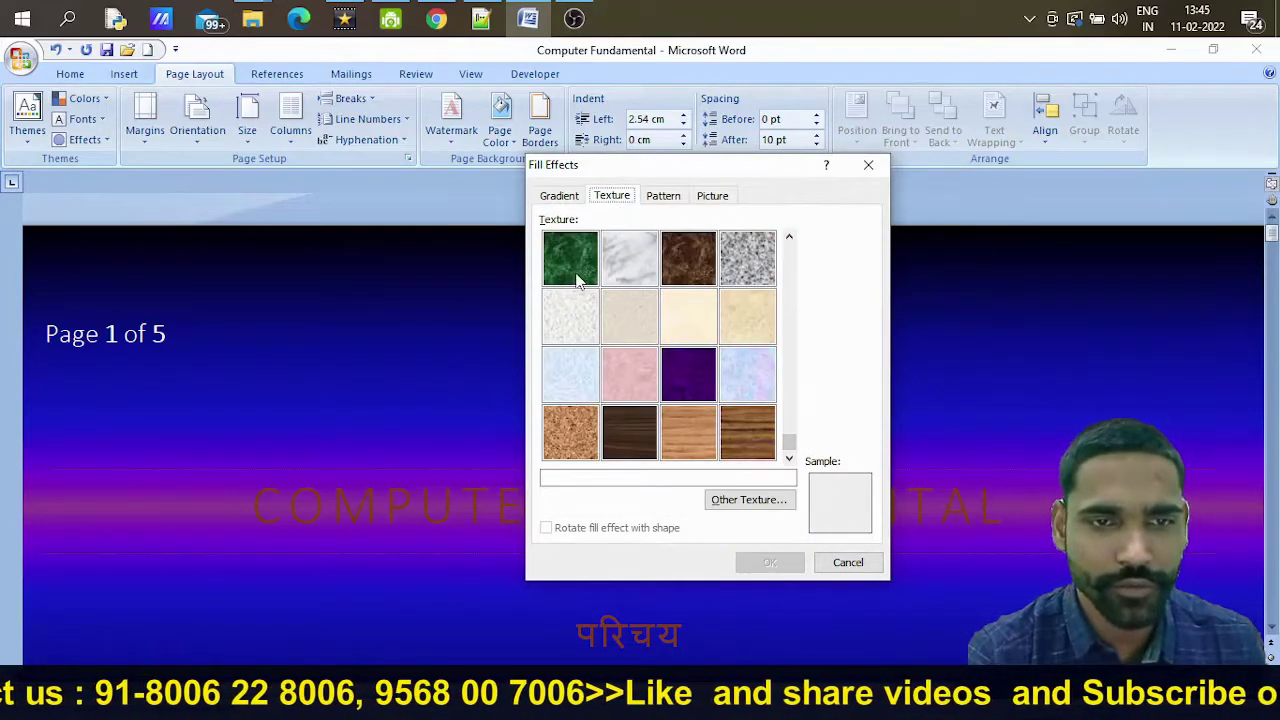
{"action": "left_click", "coordinate": [684, 376]}
{"action": "left_click", "coordinate": [769, 560]}
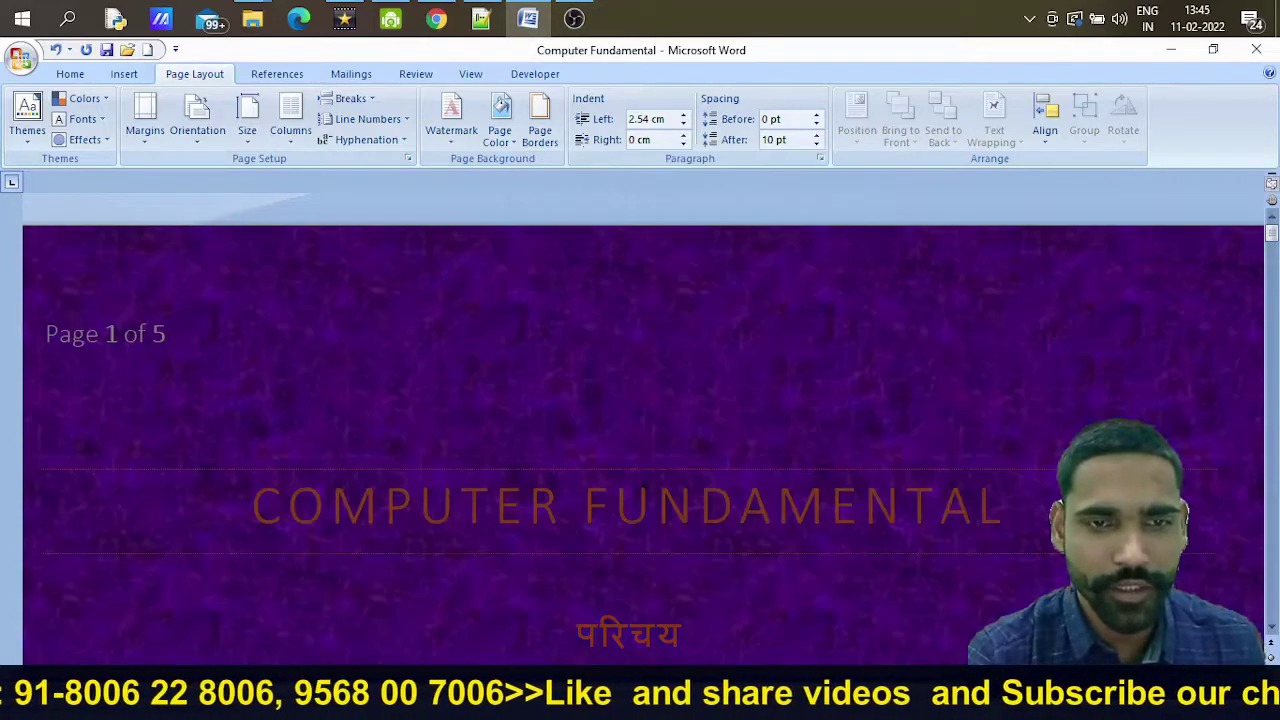
{"action": "scroll", "coordinate": [640, 420], "scroll_direction": "down", "scroll_amount": 5}
{"action": "scroll", "coordinate": [640, 420], "scroll_direction": "down", "scroll_amount": 3}
{"action": "scroll", "coordinate": [578, 398], "scroll_direction": "down", "scroll_amount": 5}
{"action": "scroll", "coordinate": [578, 398], "scroll_direction": "down", "scroll_amount": 5}
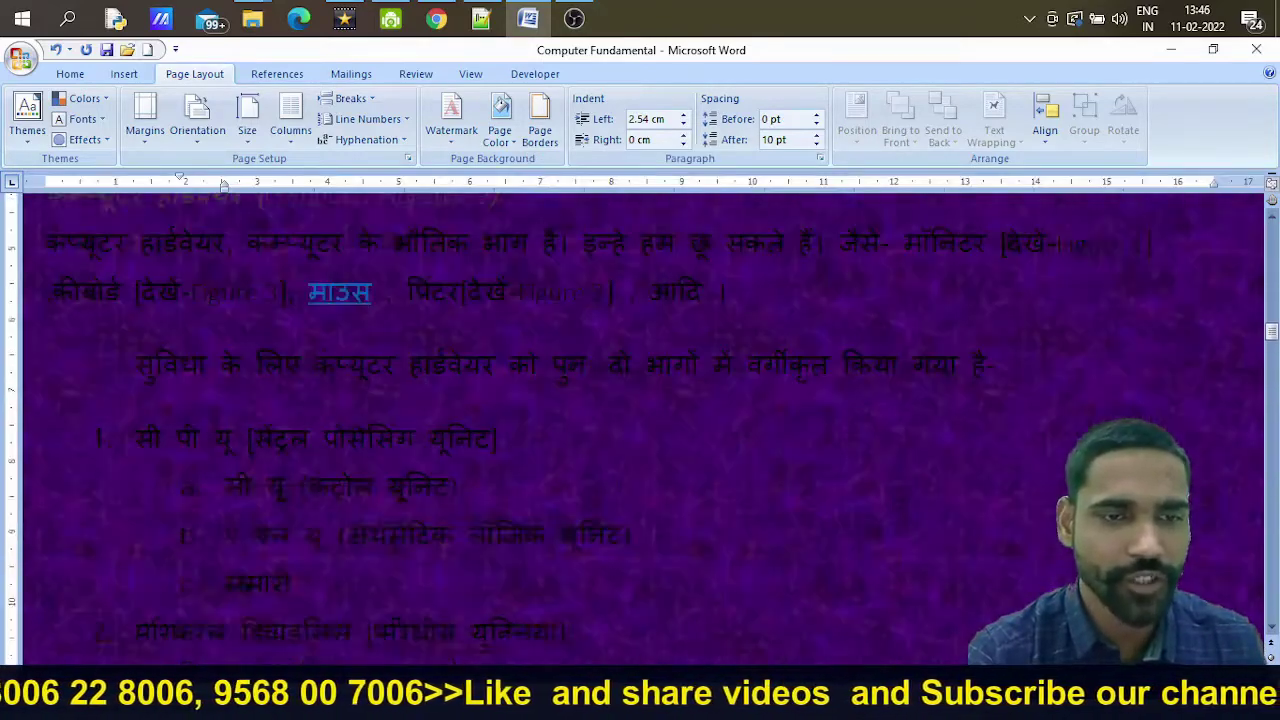
{"action": "scroll", "coordinate": [578, 398], "scroll_direction": "down", "scroll_amount": 5}
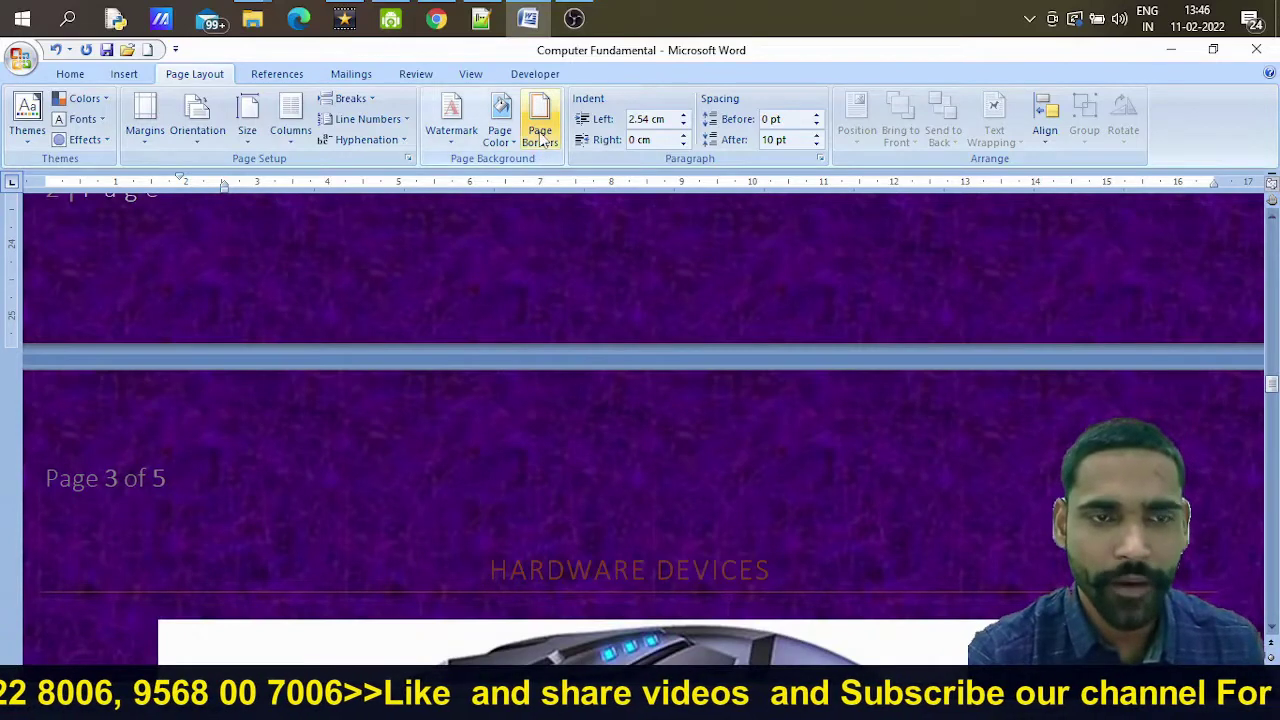
Select the Wide downward diagonal pattern in the Fill Effects settings.
{"action": "left_click", "coordinate": [500, 130]}
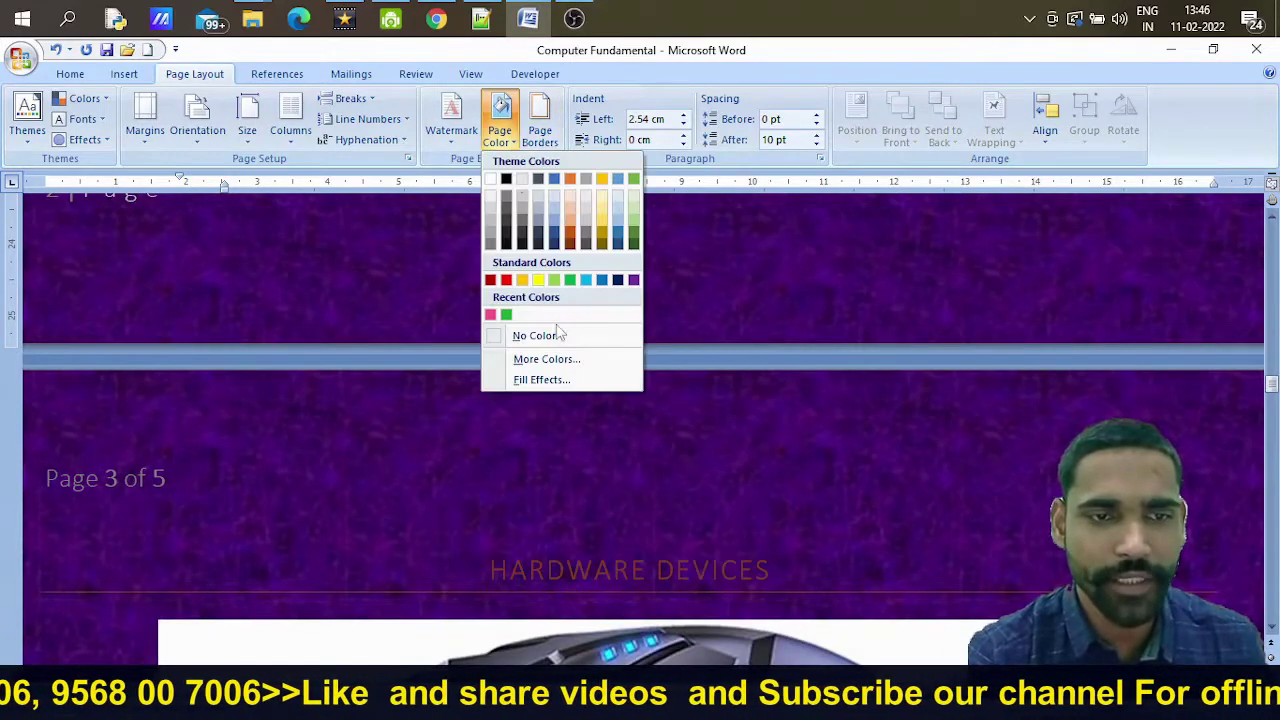
{"action": "left_click", "coordinate": [550, 380]}
{"action": "left_click", "coordinate": [660, 197]}
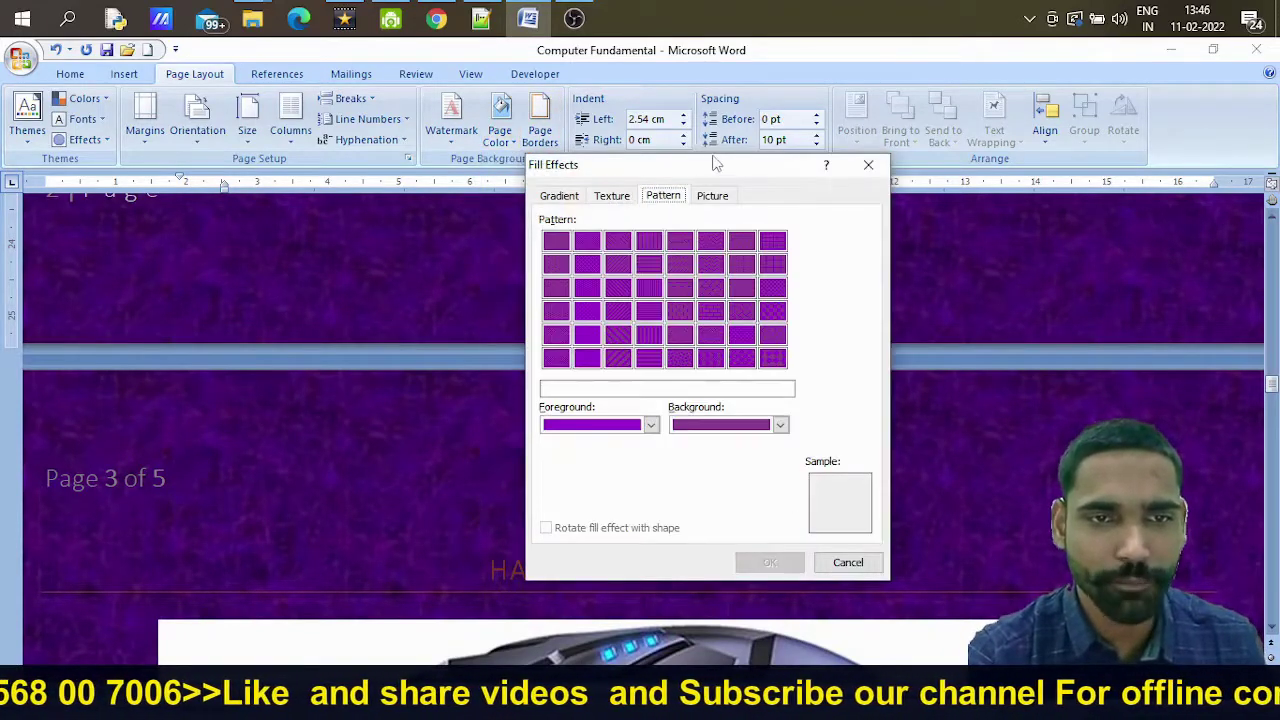
{"action": "left_click_drag", "start_coordinate": [715, 168], "coordinate": [703, 109]}
{"action": "left_click", "coordinate": [608, 278]}
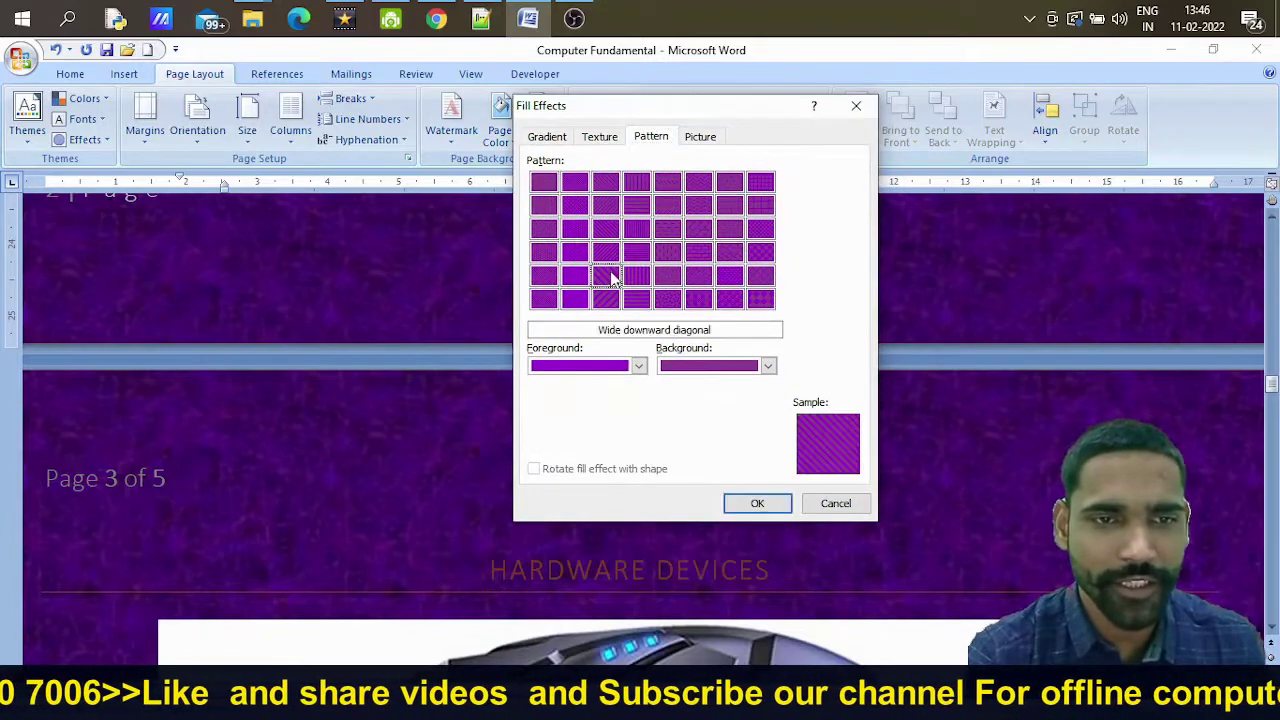
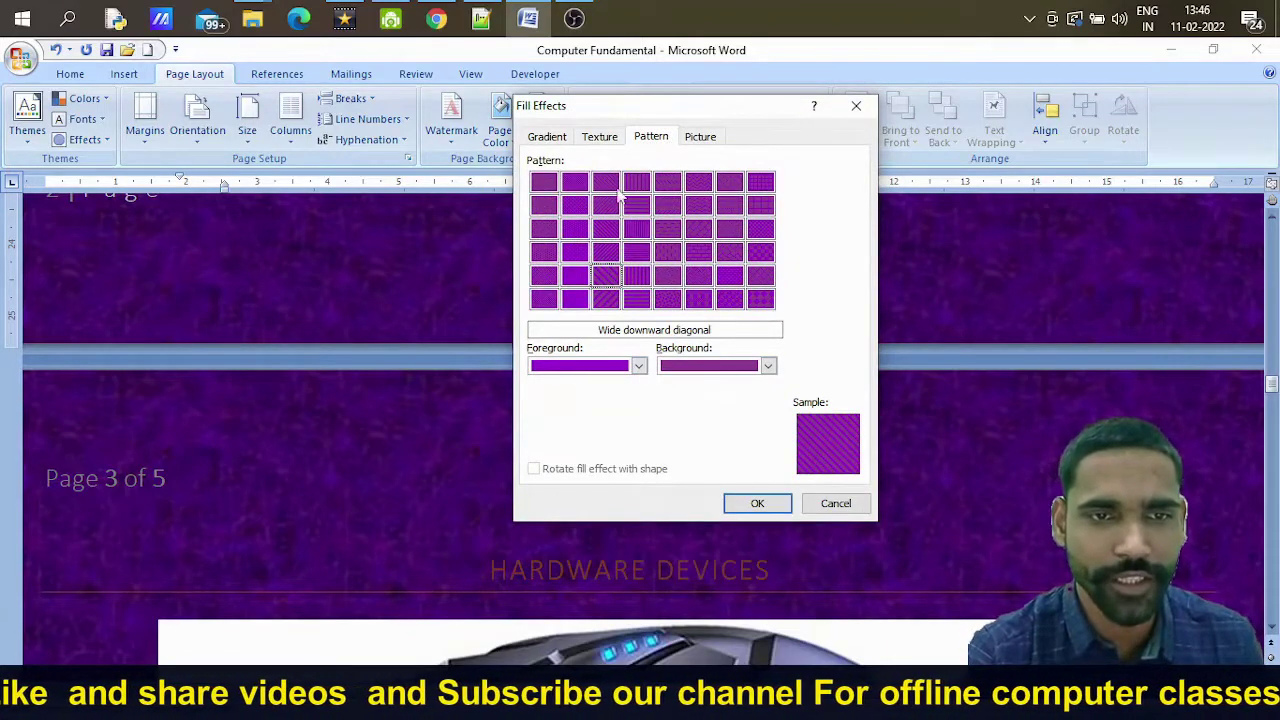
Fill the page background with the Shingle pattern, black foreground on yellow background.
{"action": "left_click", "coordinate": [638, 366]}
{"action": "left_click", "coordinate": [553, 404]}
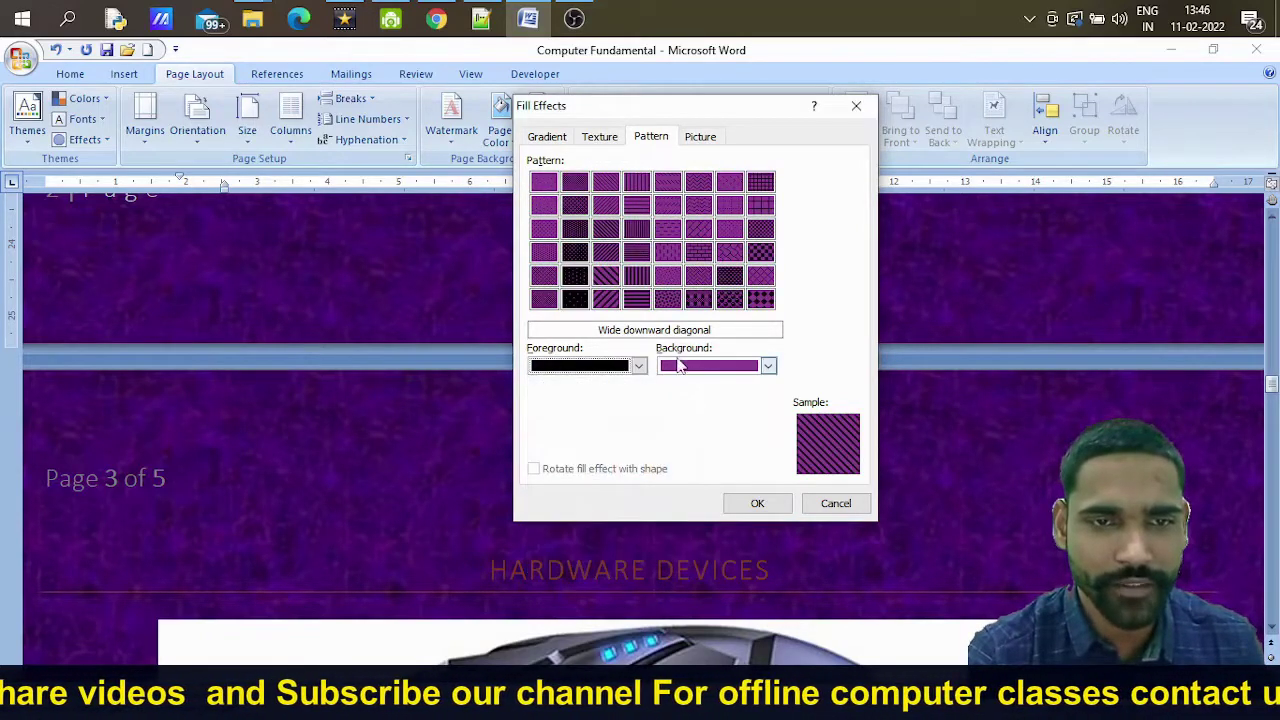
{"action": "left_click", "coordinate": [768, 367]}
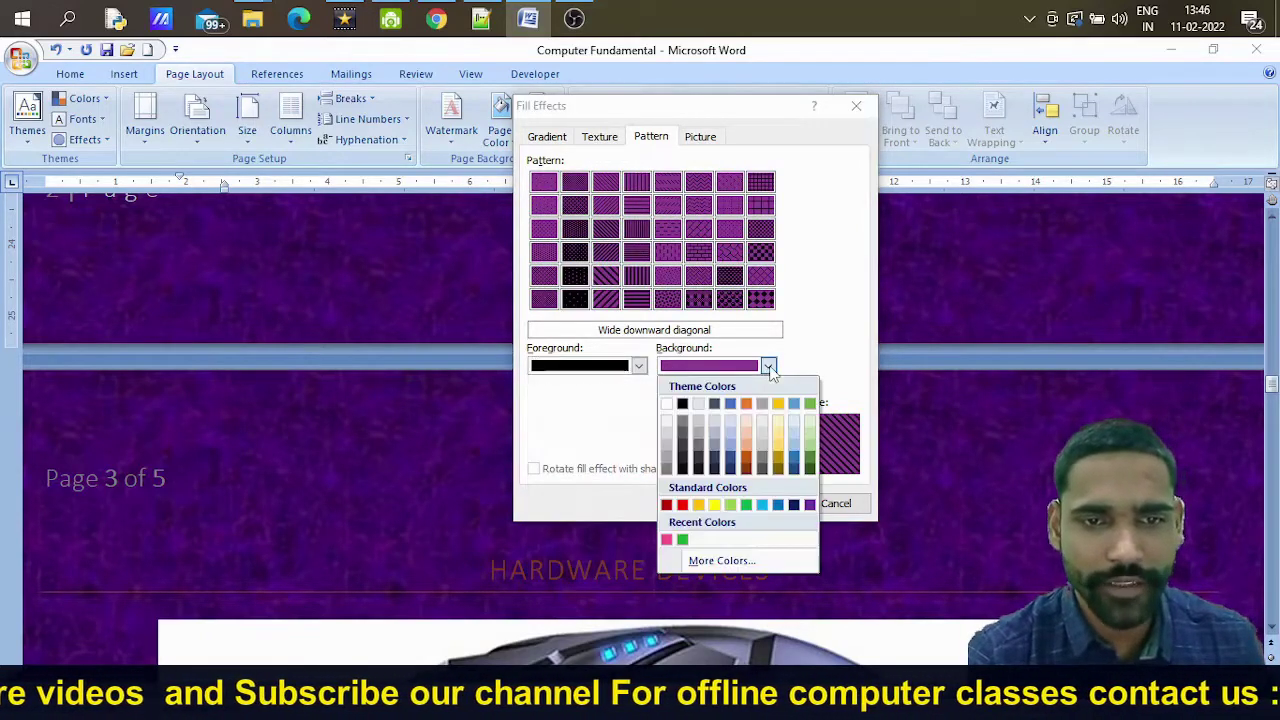
{"action": "left_click", "coordinate": [700, 506]}
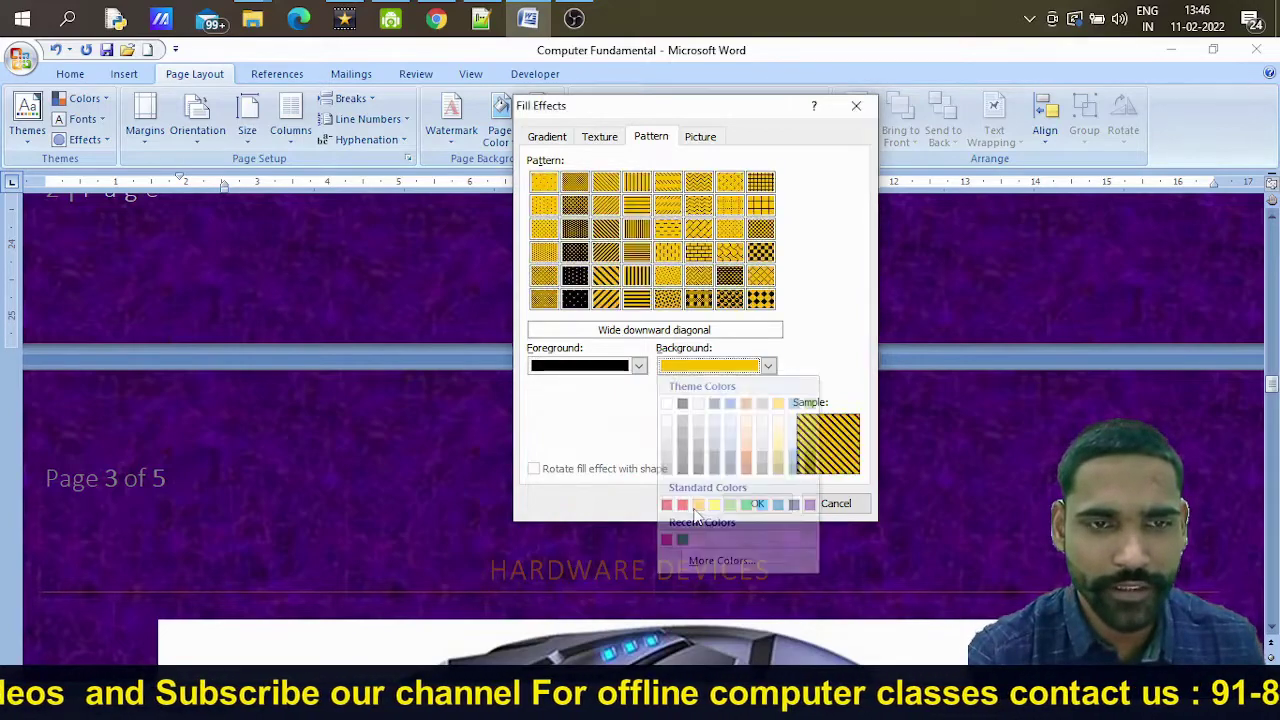
{"action": "left_click", "coordinate": [728, 255]}
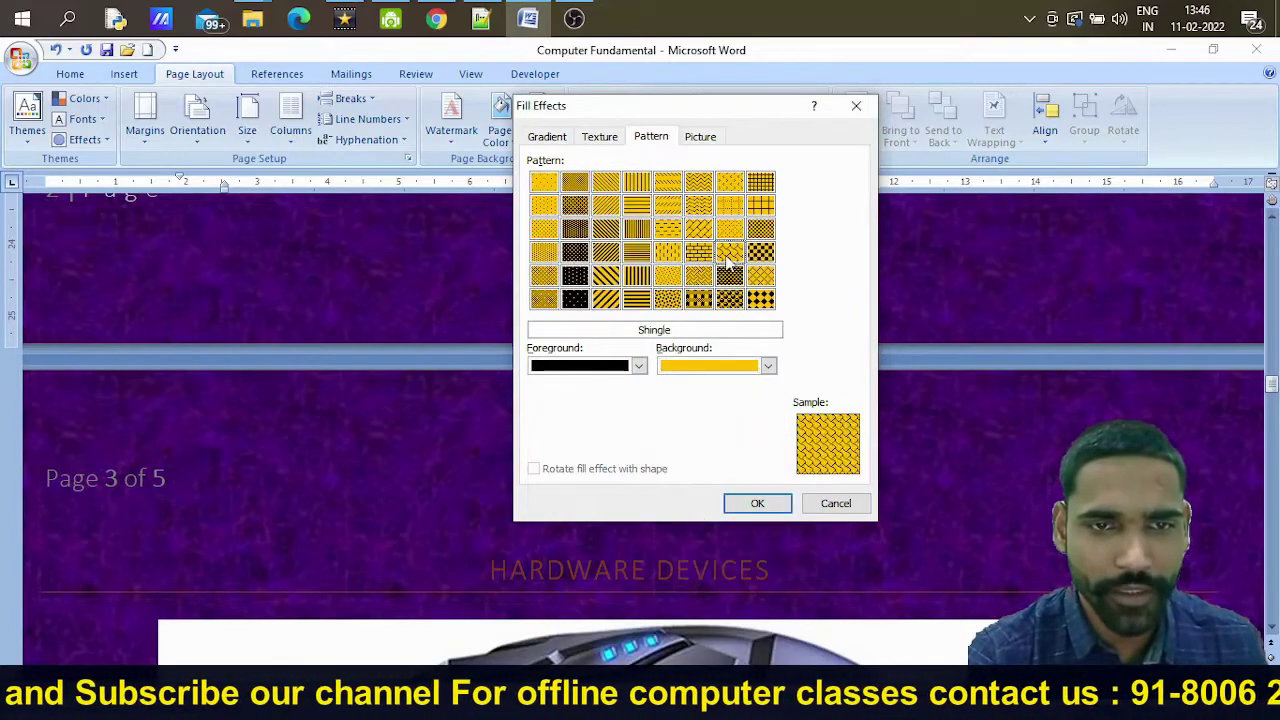
{"action": "left_click", "coordinate": [752, 500]}
{"action": "scroll", "coordinate": [429, 420], "scroll_direction": "down", "scroll_amount": 2}
{"action": "scroll", "coordinate": [425, 410], "scroll_direction": "down", "scroll_amount": 5}
{"action": "scroll", "coordinate": [430, 405], "scroll_direction": "down", "scroll_amount": 5}
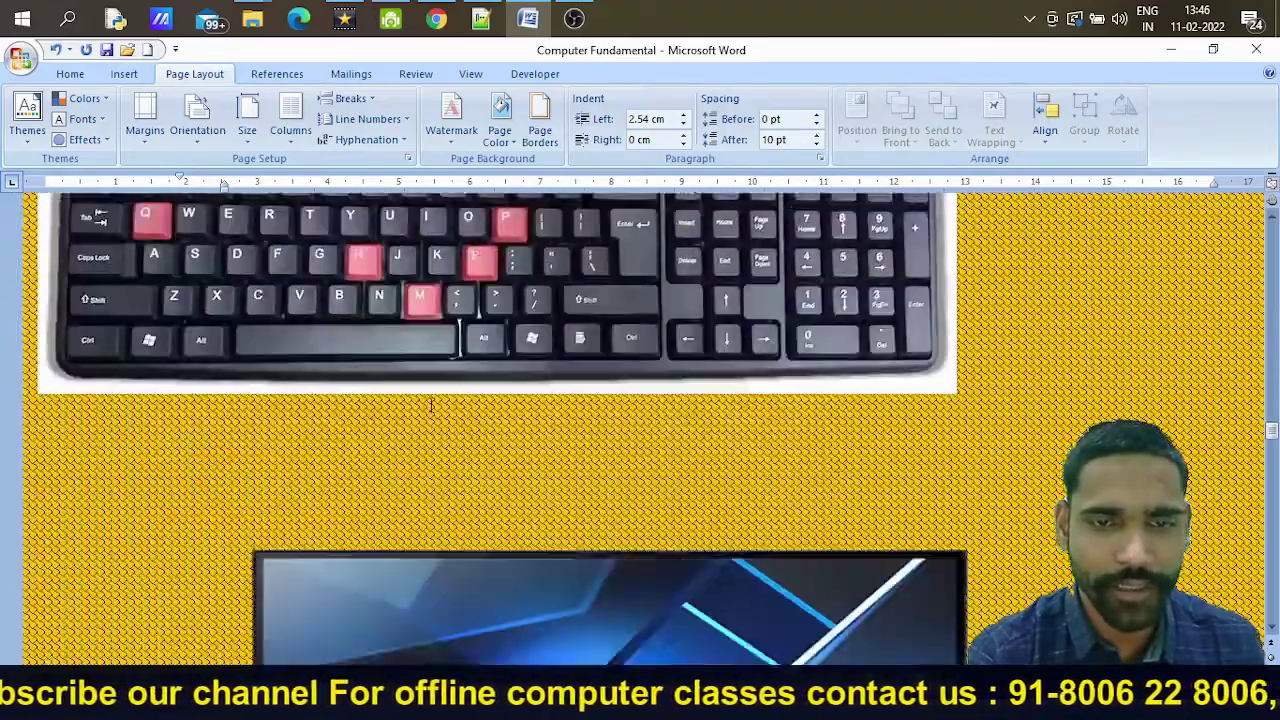
{"action": "scroll", "coordinate": [432, 404], "scroll_direction": "down", "scroll_amount": 5}
{"action": "scroll", "coordinate": [432, 404], "scroll_direction": "down", "scroll_amount": 5}
{"action": "scroll", "coordinate": [432, 404], "scroll_direction": "up", "scroll_amount": 10}
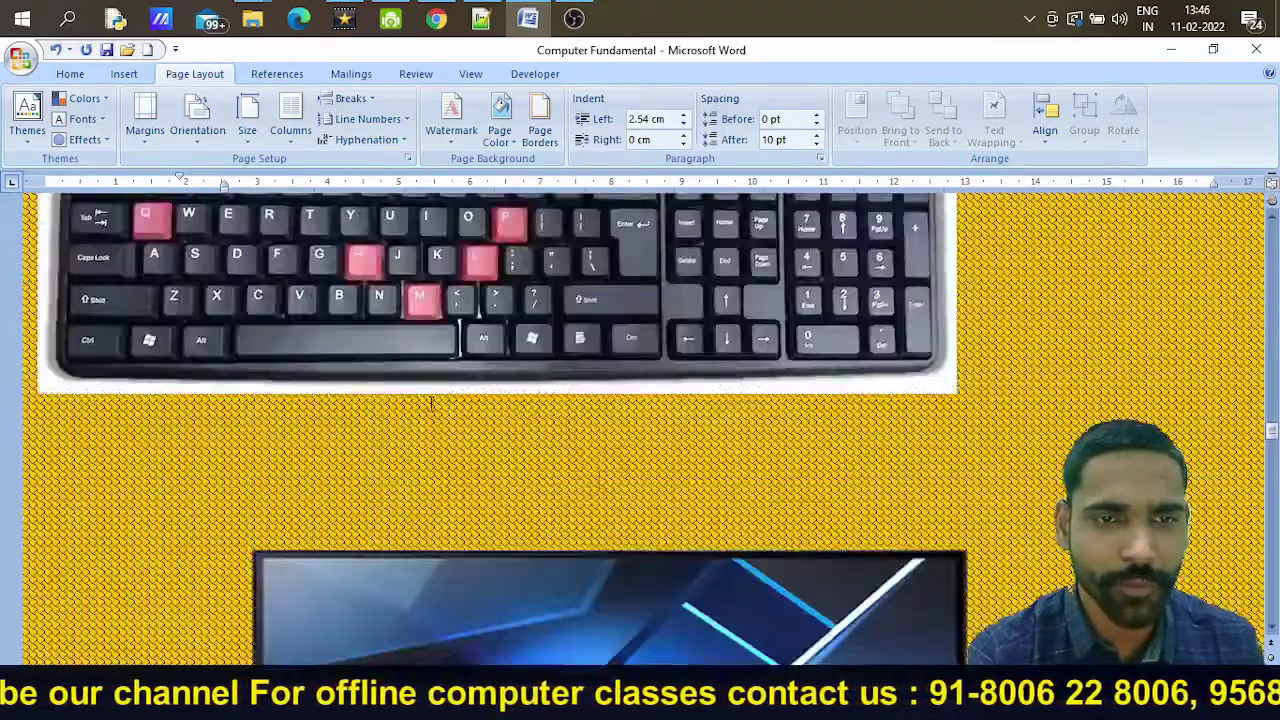
{"action": "scroll", "coordinate": [432, 404], "scroll_direction": "up", "scroll_amount": 15}
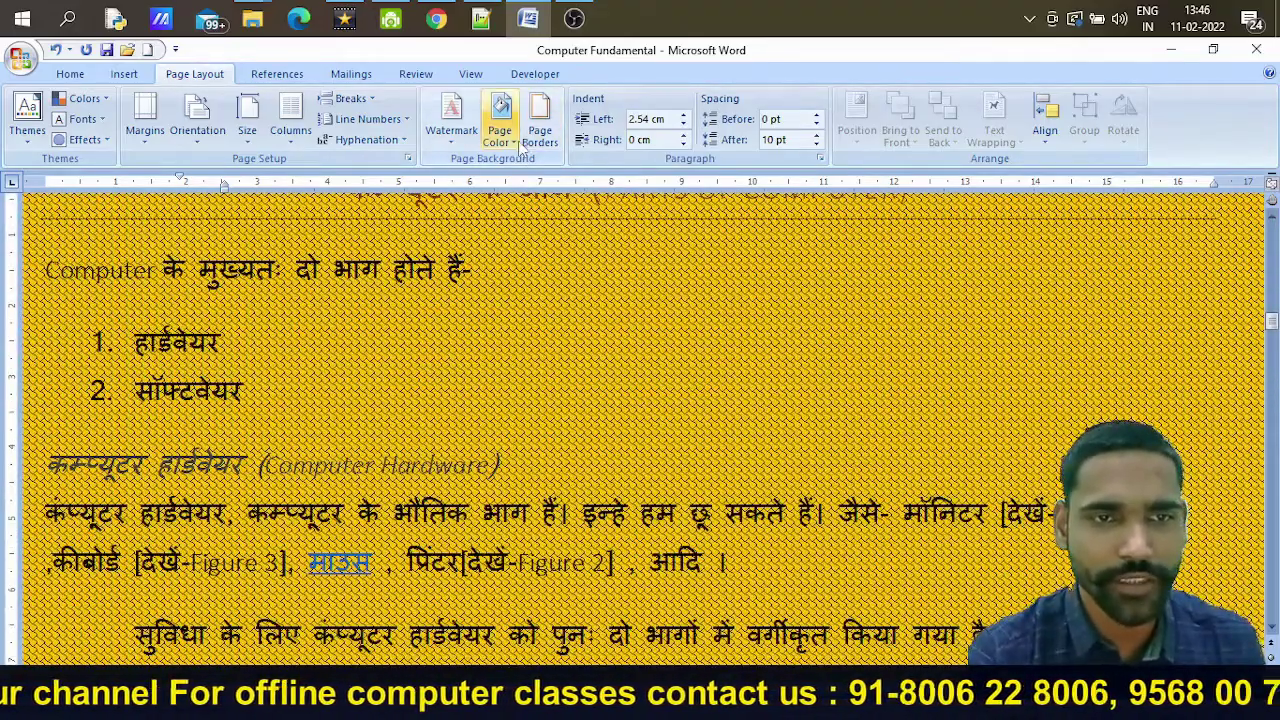
Use the bk picture of colourful 3D shapes as the tiled page background fill.
{"action": "left_click", "coordinate": [513, 142]}
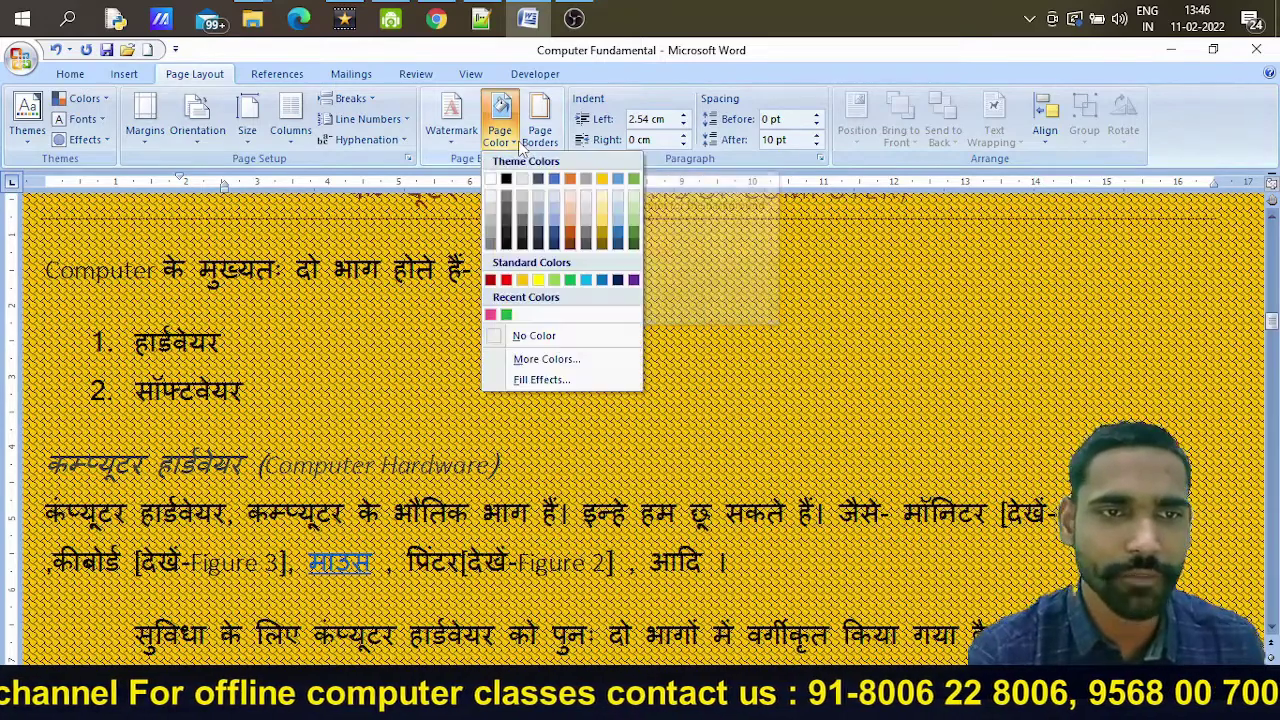
{"action": "left_click", "coordinate": [541, 380]}
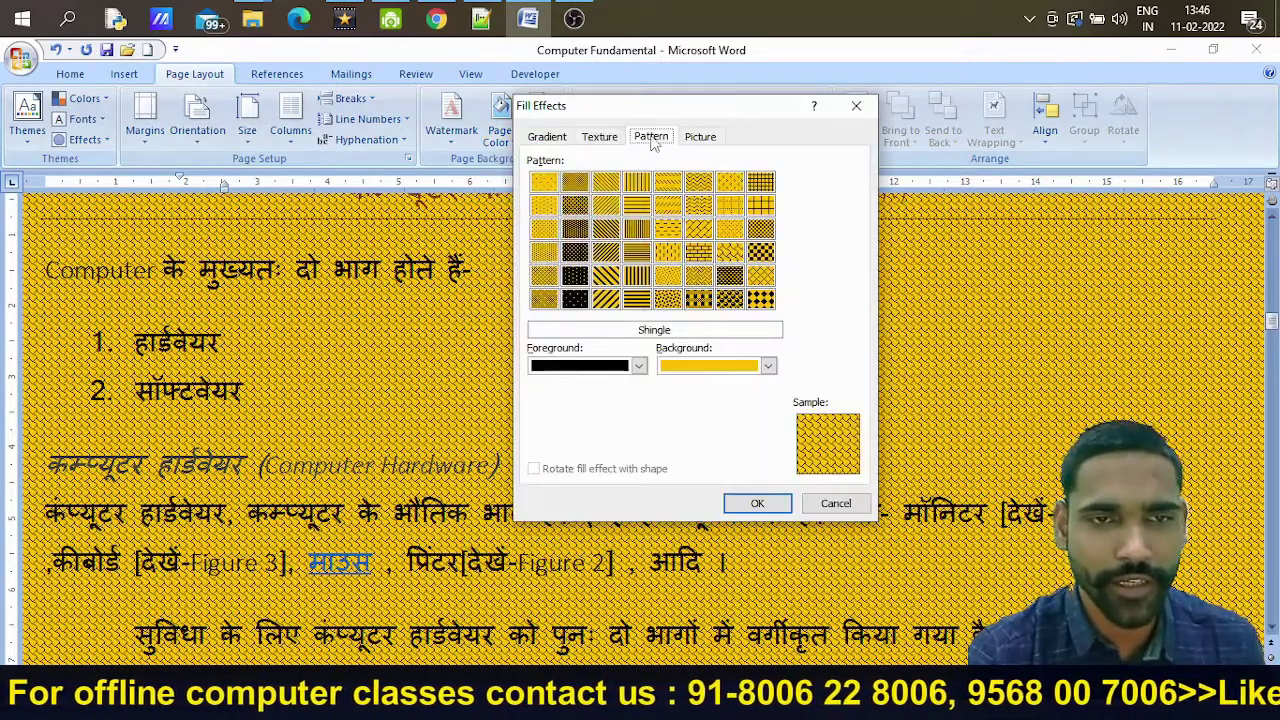
{"action": "left_click", "coordinate": [703, 139]}
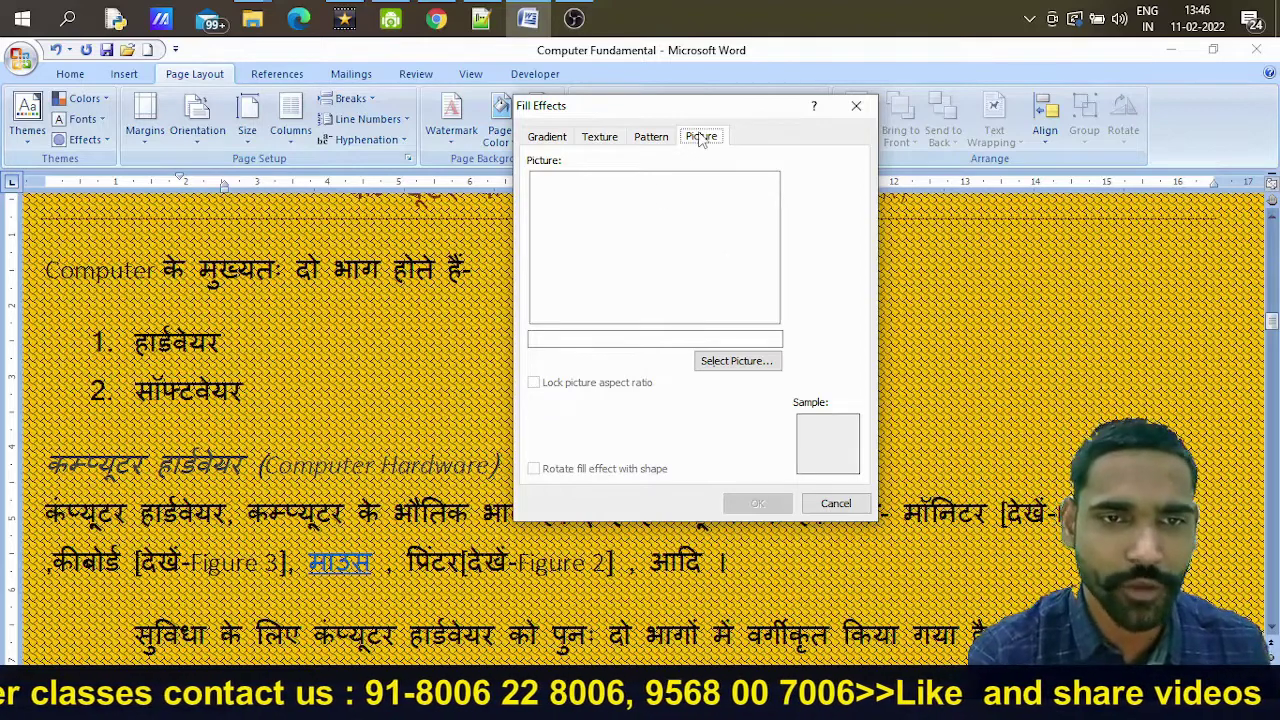
{"action": "left_click", "coordinate": [737, 362]}
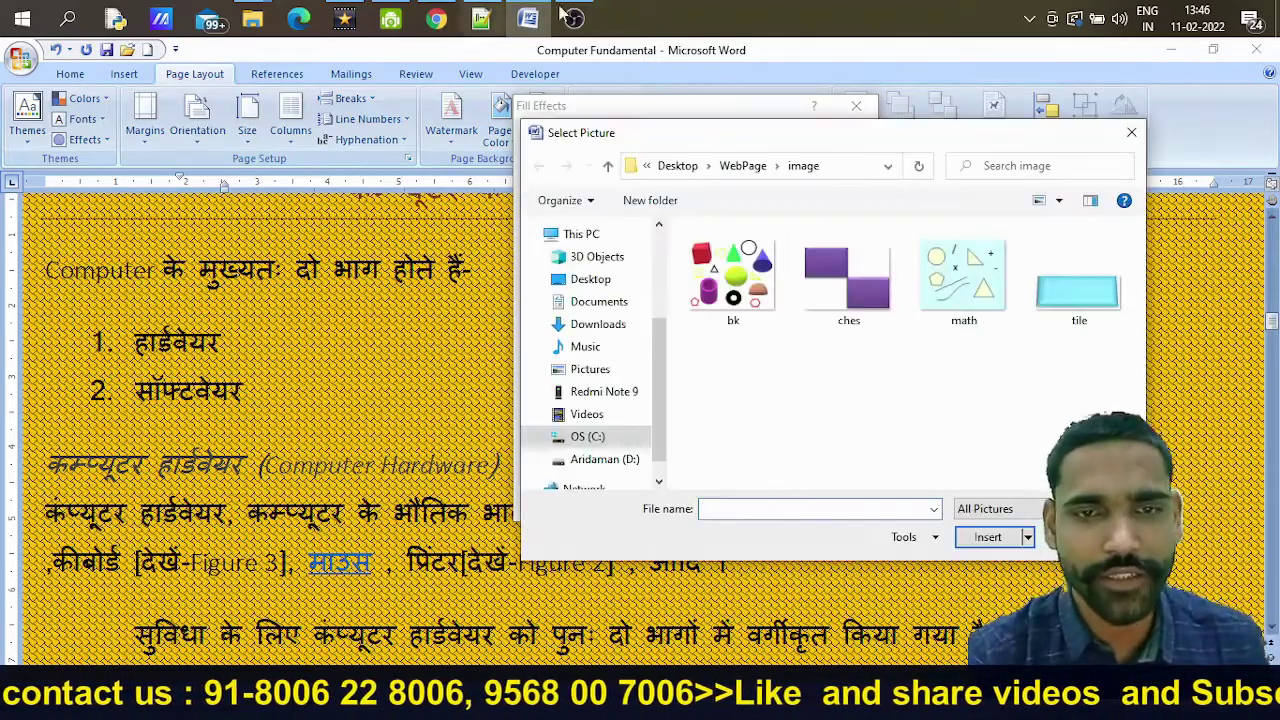
{"action": "left_click", "coordinate": [750, 290]}
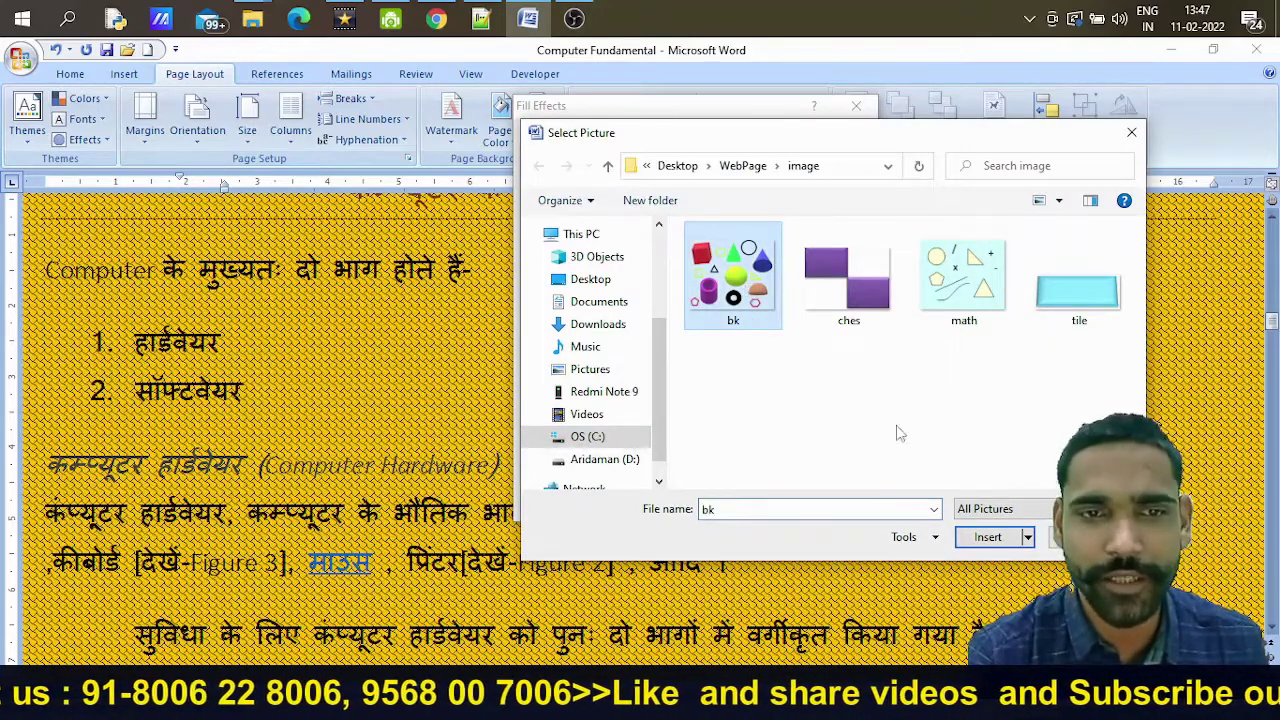
{"action": "left_click", "coordinate": [985, 537]}
{"action": "left_click", "coordinate": [752, 503]}
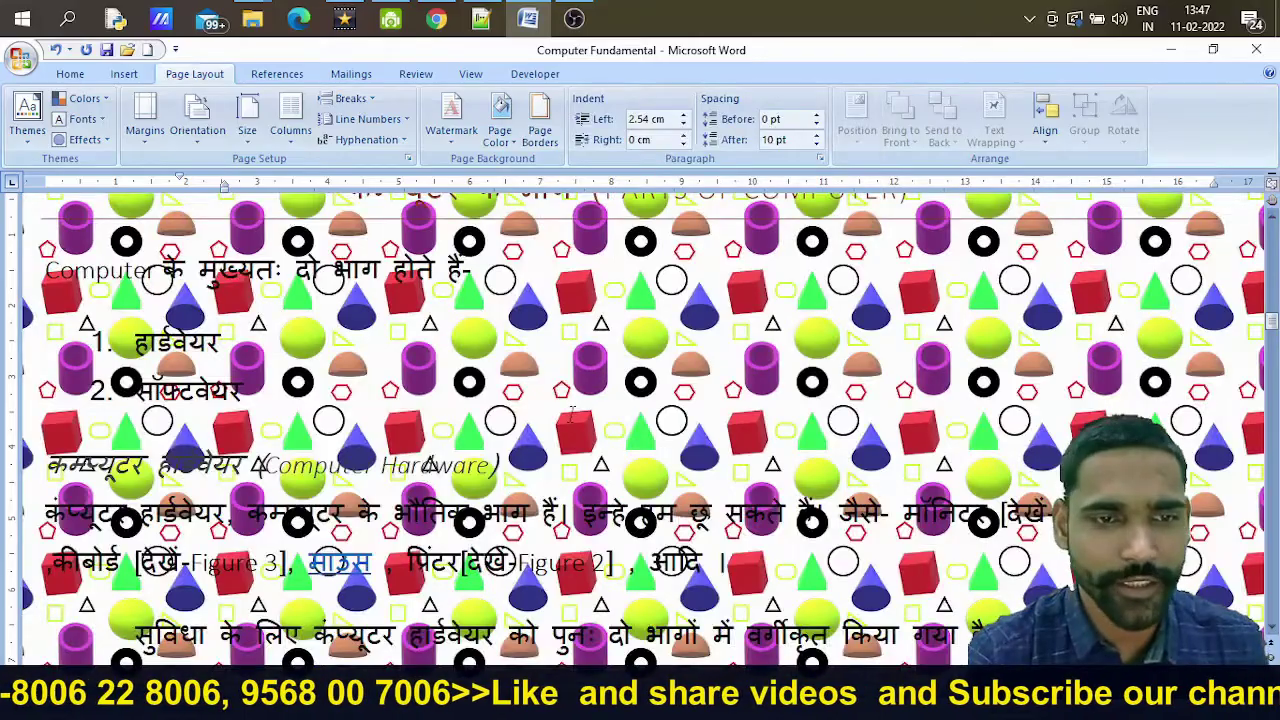
Scroll through the pages to review the tiled bk picture background.
{"action": "scroll", "coordinate": [573, 415], "scroll_direction": "down", "scroll_amount": 5}
{"action": "scroll", "coordinate": [575, 420], "scroll_direction": "down", "scroll_amount": 5}
{"action": "scroll", "coordinate": [577, 425], "scroll_direction": "down", "scroll_amount": 5}
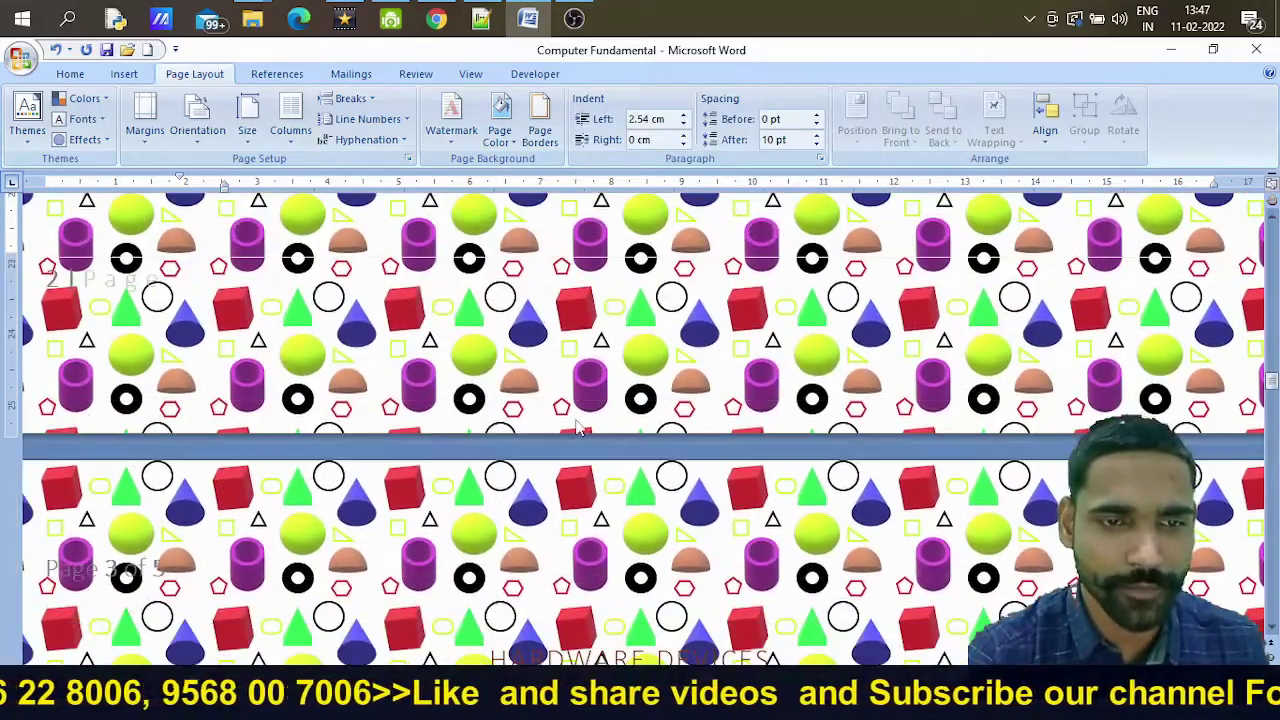
{"action": "scroll", "coordinate": [577, 428], "scroll_direction": "down", "scroll_amount": 5}
{"action": "scroll", "coordinate": [576, 426], "scroll_direction": "down", "scroll_amount": 5}
{"action": "scroll", "coordinate": [576, 425], "scroll_direction": "down", "scroll_amount": 5}
{"action": "scroll", "coordinate": [575, 423], "scroll_direction": "down", "scroll_amount": 5}
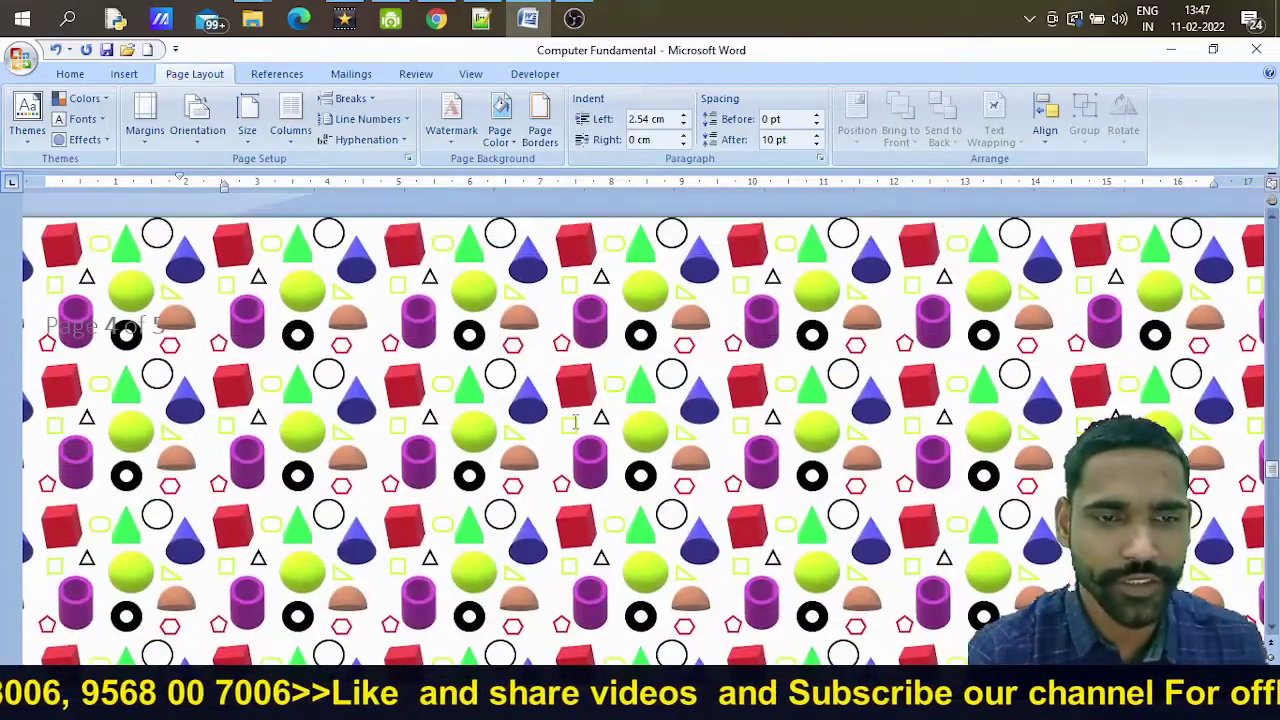
{"action": "scroll", "coordinate": [575, 422], "scroll_direction": "down", "scroll_amount": 5}
{"action": "scroll", "coordinate": [575, 422], "scroll_direction": "down", "scroll_amount": 5}
{"action": "scroll", "coordinate": [574, 423], "scroll_direction": "down", "scroll_amount": 5}
{"action": "scroll", "coordinate": [572, 424], "scroll_direction": "down", "scroll_amount": 5}
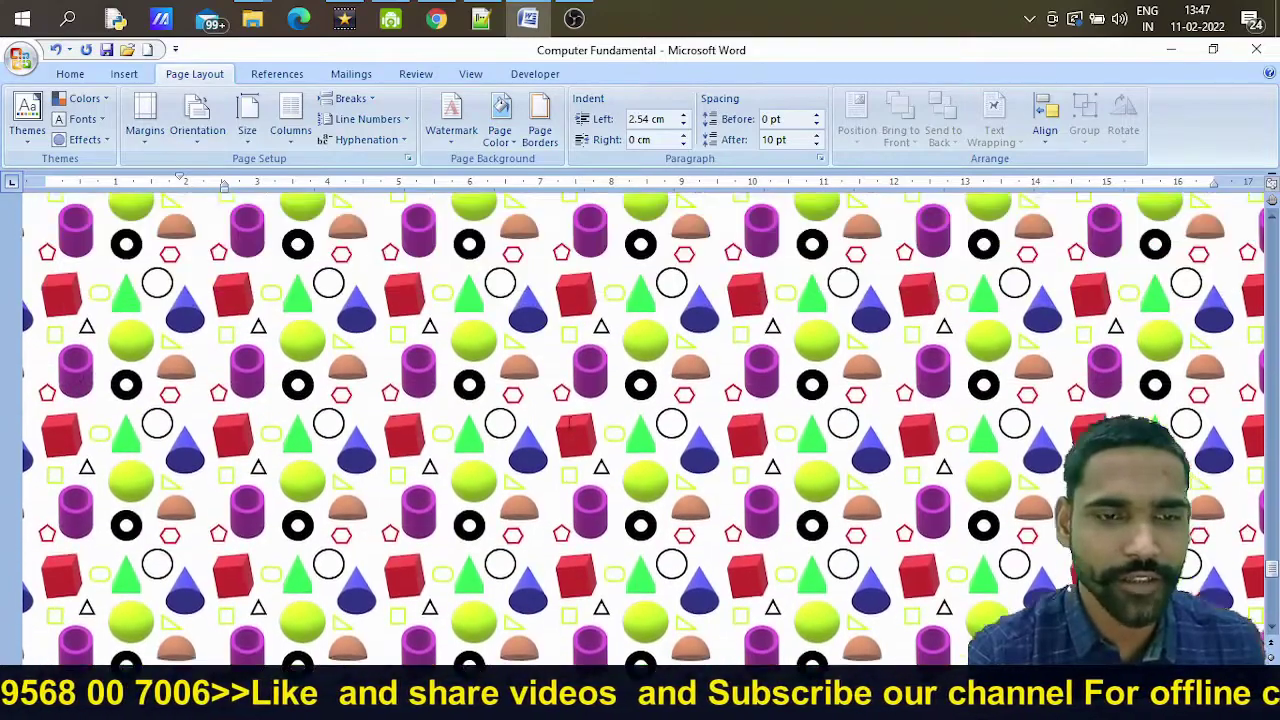
{"action": "scroll", "coordinate": [572, 424], "scroll_direction": "down", "scroll_amount": 5}
{"action": "scroll", "coordinate": [568, 425], "scroll_direction": "down", "scroll_amount": 5}
{"action": "scroll", "coordinate": [567, 422], "scroll_direction": "down", "scroll_amount": 5}
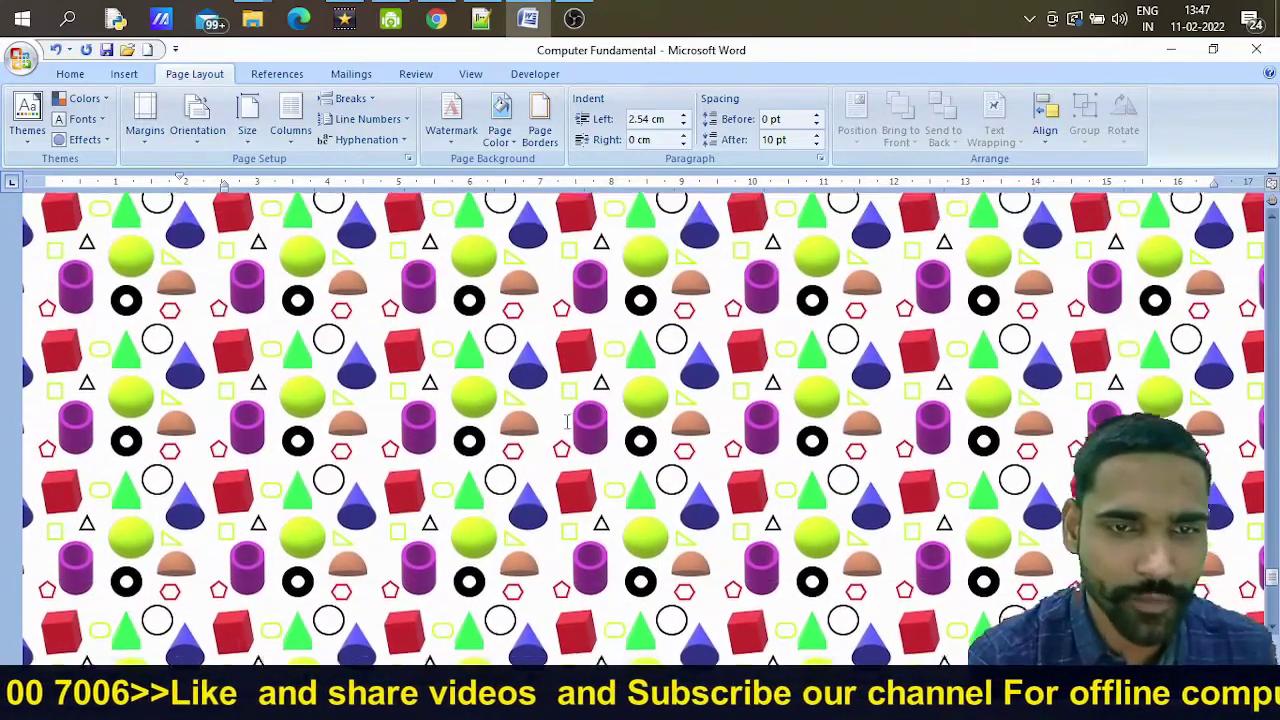
{"action": "scroll", "coordinate": [575, 422], "scroll_direction": "up", "scroll_amount": 5}
{"action": "scroll", "coordinate": [576, 421], "scroll_direction": "up", "scroll_amount": 5}
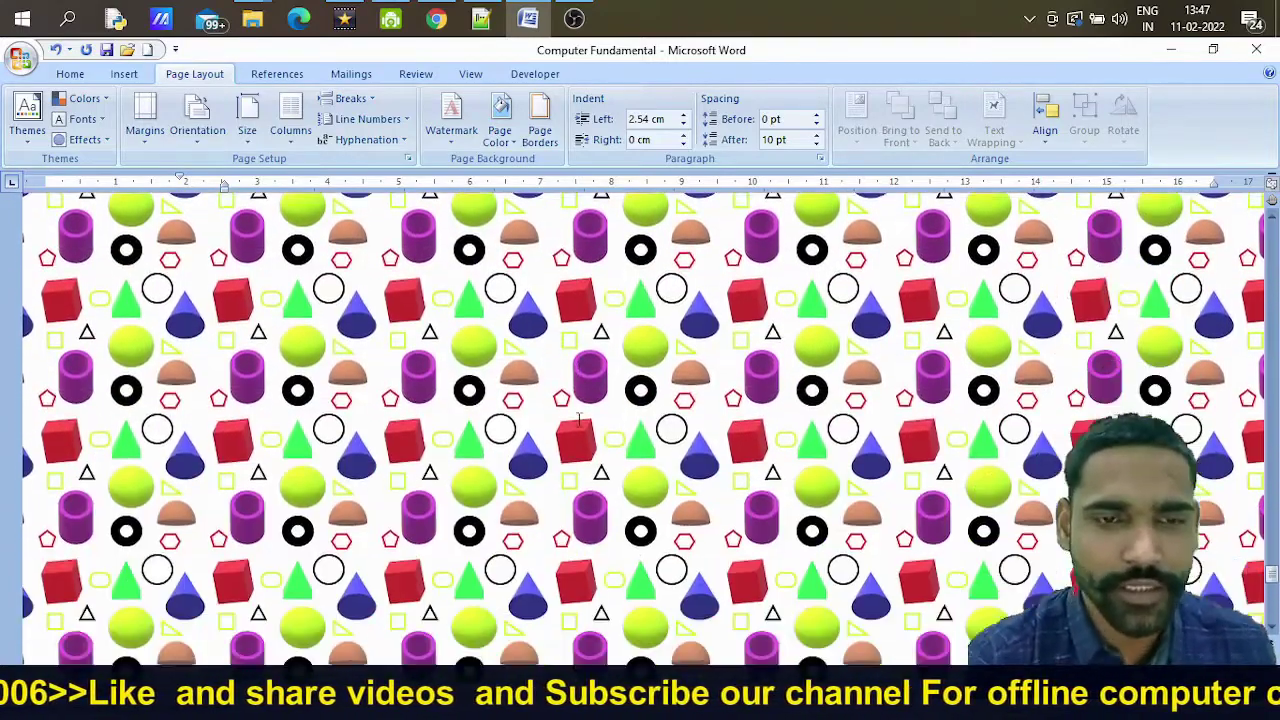
{"action": "scroll", "coordinate": [577, 421], "scroll_direction": "up", "scroll_amount": 5}
{"action": "scroll", "coordinate": [578, 420], "scroll_direction": "up", "scroll_amount": 5}
{"action": "scroll", "coordinate": [579, 422], "scroll_direction": "up", "scroll_amount": 5}
{"action": "scroll", "coordinate": [579, 422], "scroll_direction": "up", "scroll_amount": 5}
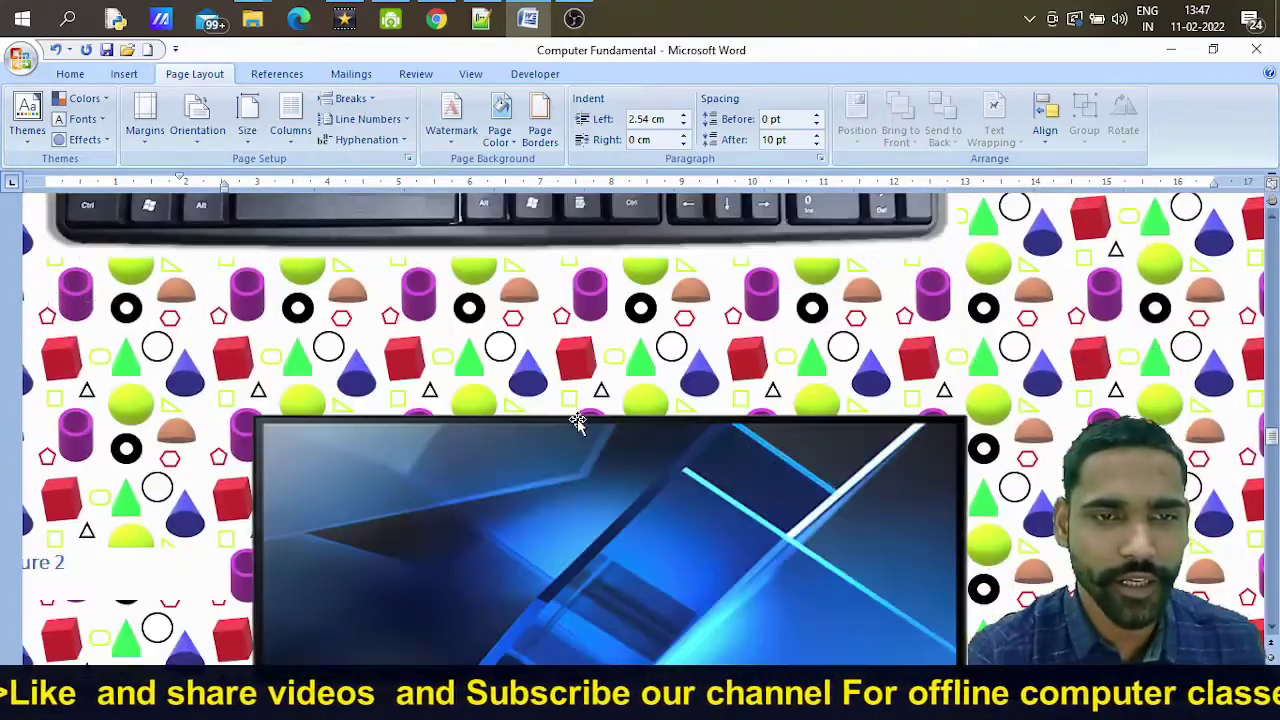
{"action": "scroll", "coordinate": [579, 422], "scroll_direction": "up", "scroll_amount": 5}
{"action": "scroll", "coordinate": [579, 421], "scroll_direction": "up", "scroll_amount": 5}
{"action": "scroll", "coordinate": [579, 421], "scroll_direction": "up", "scroll_amount": 5}
{"action": "scroll", "coordinate": [579, 421], "scroll_direction": "up", "scroll_amount": 5}
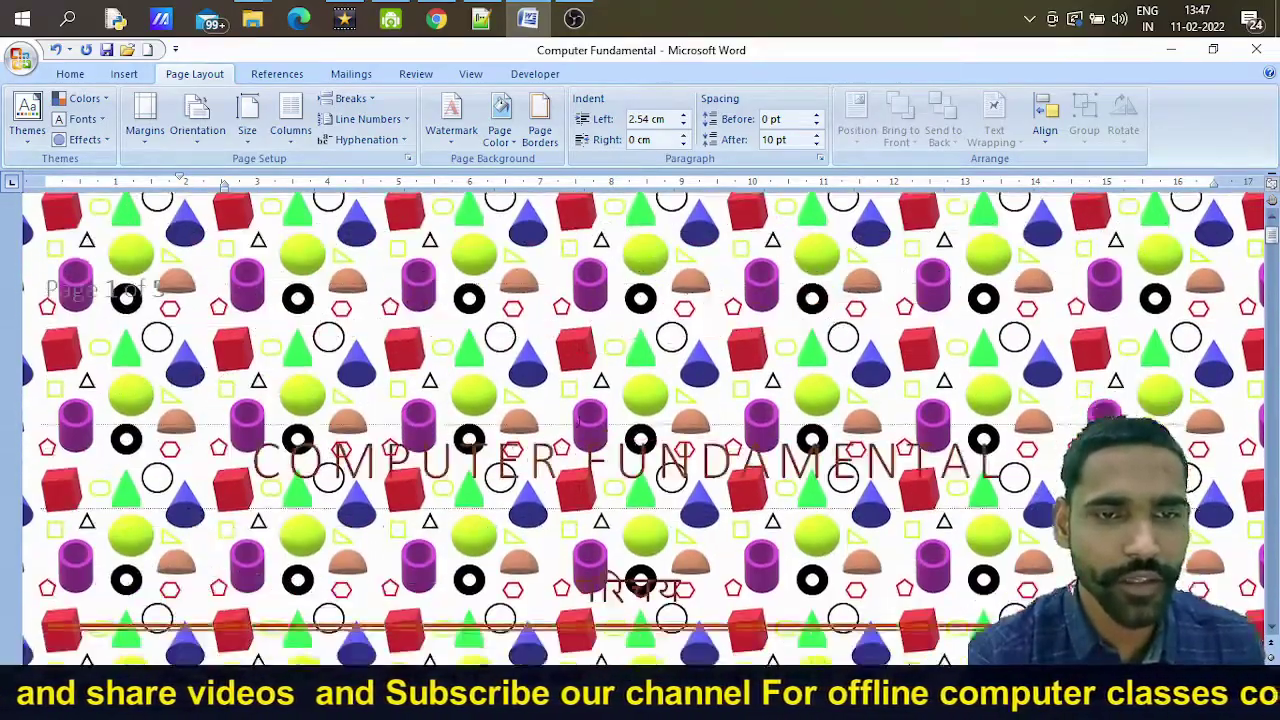
{"action": "scroll", "coordinate": [579, 421], "scroll_direction": "up", "scroll_amount": 2}
{"action": "scroll", "coordinate": [579, 421], "scroll_direction": "down", "scroll_amount": 3}
{"action": "scroll", "coordinate": [574, 405], "scroll_direction": "down", "scroll_amount": 5}
{"action": "scroll", "coordinate": [574, 405], "scroll_direction": "down", "scroll_amount": 5}
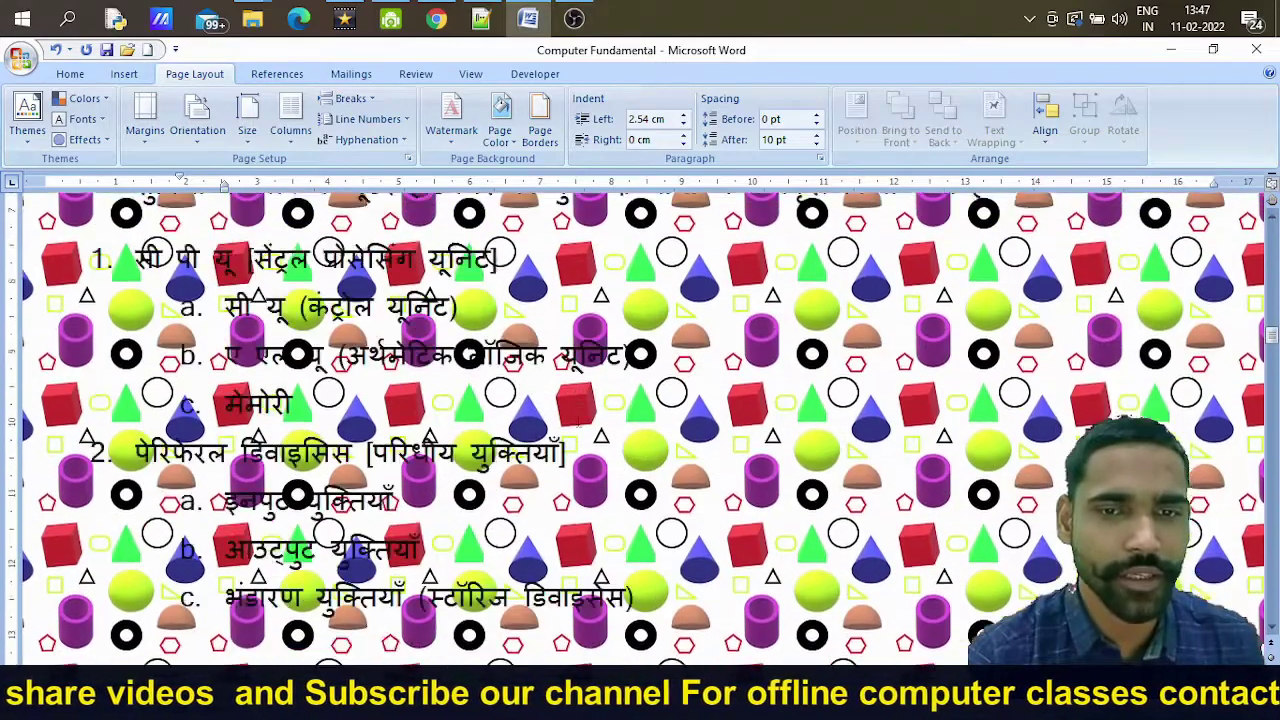
{"action": "scroll", "coordinate": [574, 405], "scroll_direction": "down", "scroll_amount": 5}
{"action": "scroll", "coordinate": [574, 405], "scroll_direction": "down", "scroll_amount": 3}
Set the Page Color to No Color so the pages are plain white.
{"action": "left_click", "coordinate": [505, 140]}
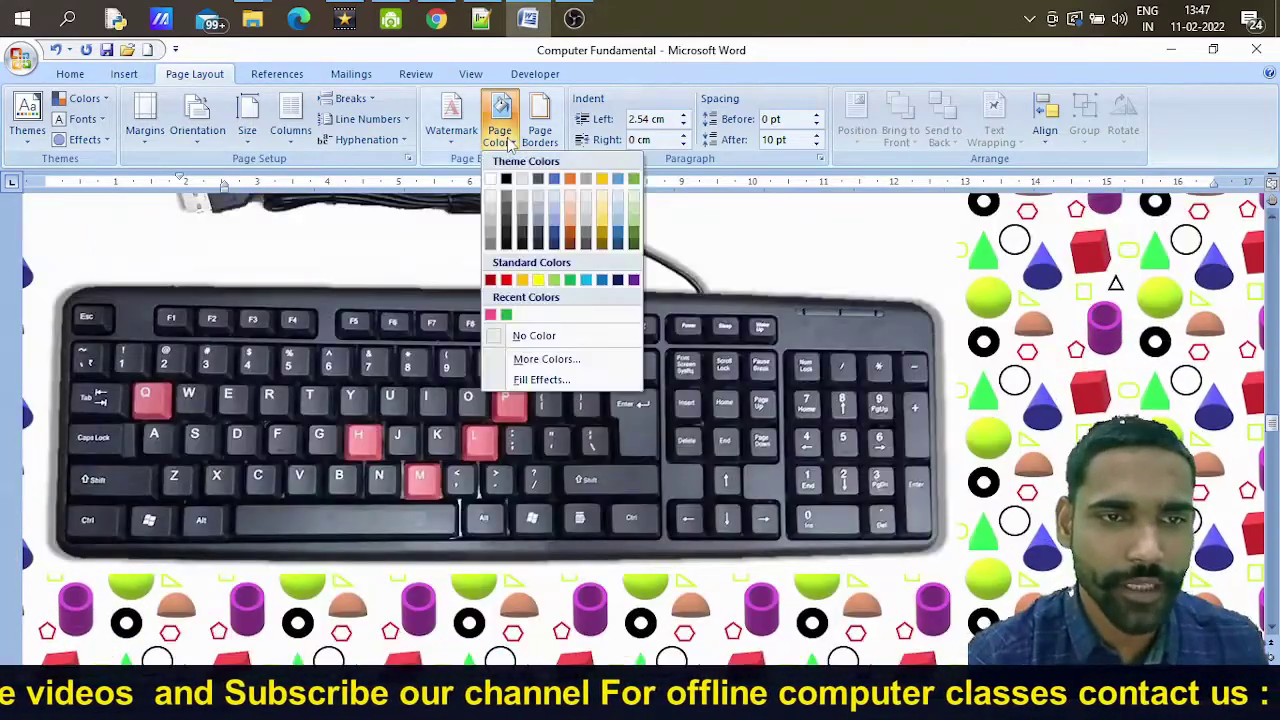
{"action": "left_click", "coordinate": [535, 336]}
{"action": "scroll", "coordinate": [598, 397], "scroll_direction": "up", "scroll_amount": 5}
{"action": "scroll", "coordinate": [598, 397], "scroll_direction": "up", "scroll_amount": 5}
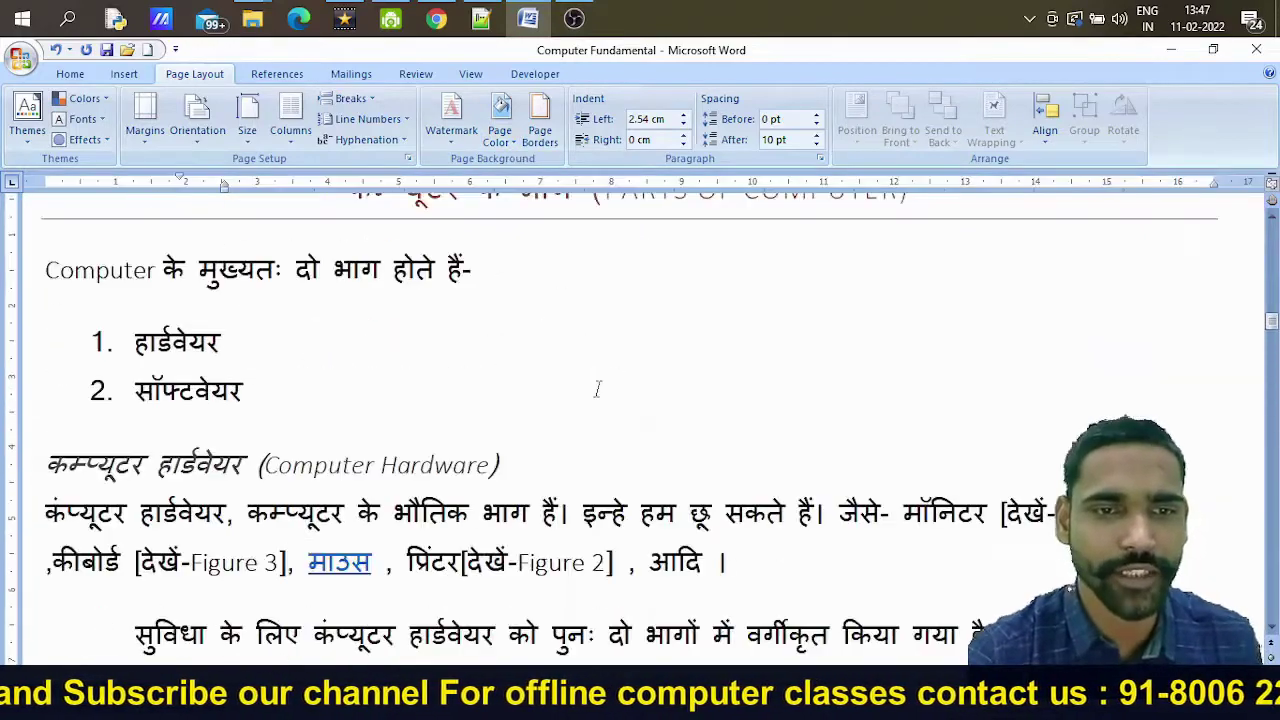
{"action": "scroll", "coordinate": [598, 397], "scroll_direction": "up", "scroll_amount": 5}
{"action": "scroll", "coordinate": [598, 397], "scroll_direction": "up", "scroll_amount": 5}
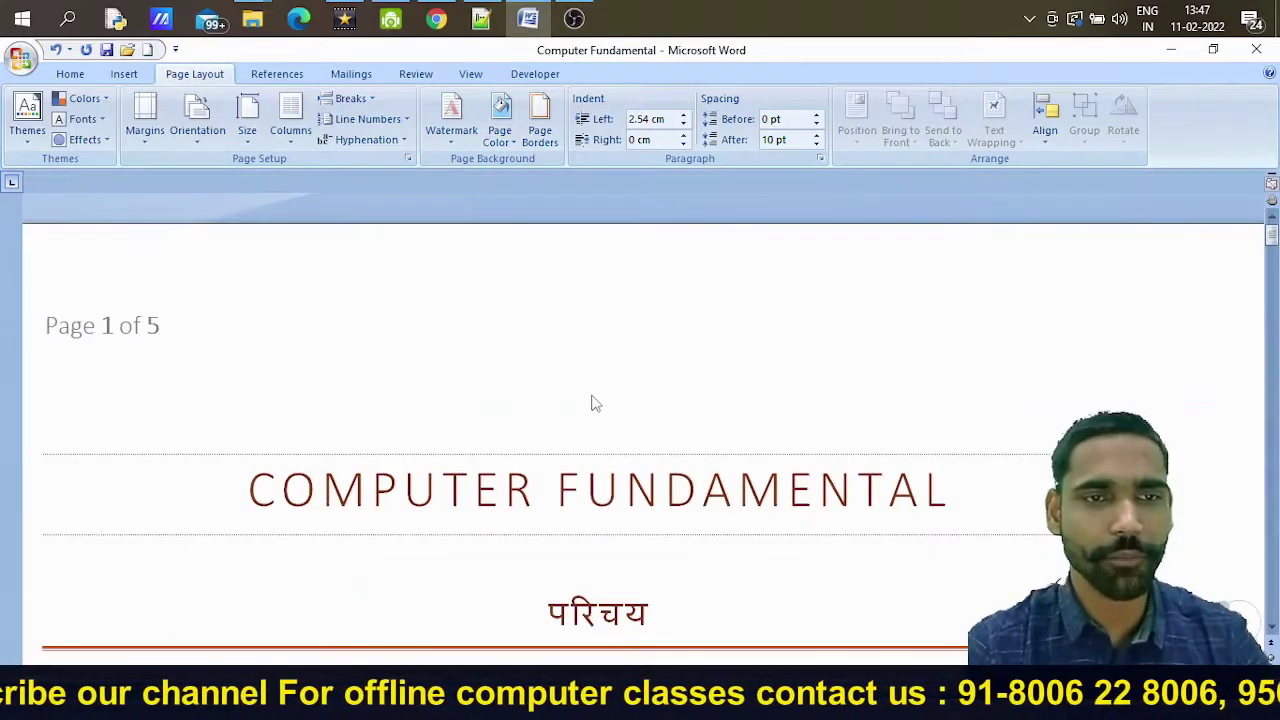
{"action": "scroll", "coordinate": [593, 397], "scroll_direction": "down", "scroll_amount": 3}
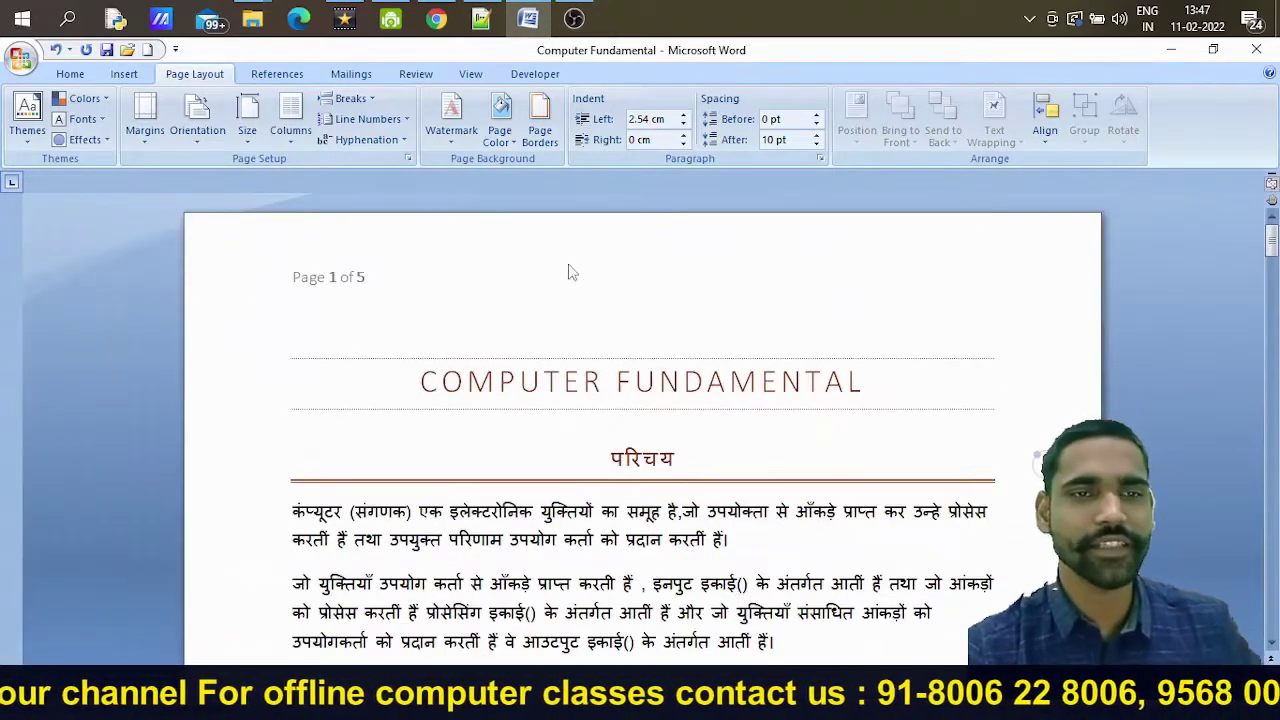
Set up a Box page border with a thick solid line, 6 pt wide.
{"action": "left_click", "coordinate": [540, 120]}
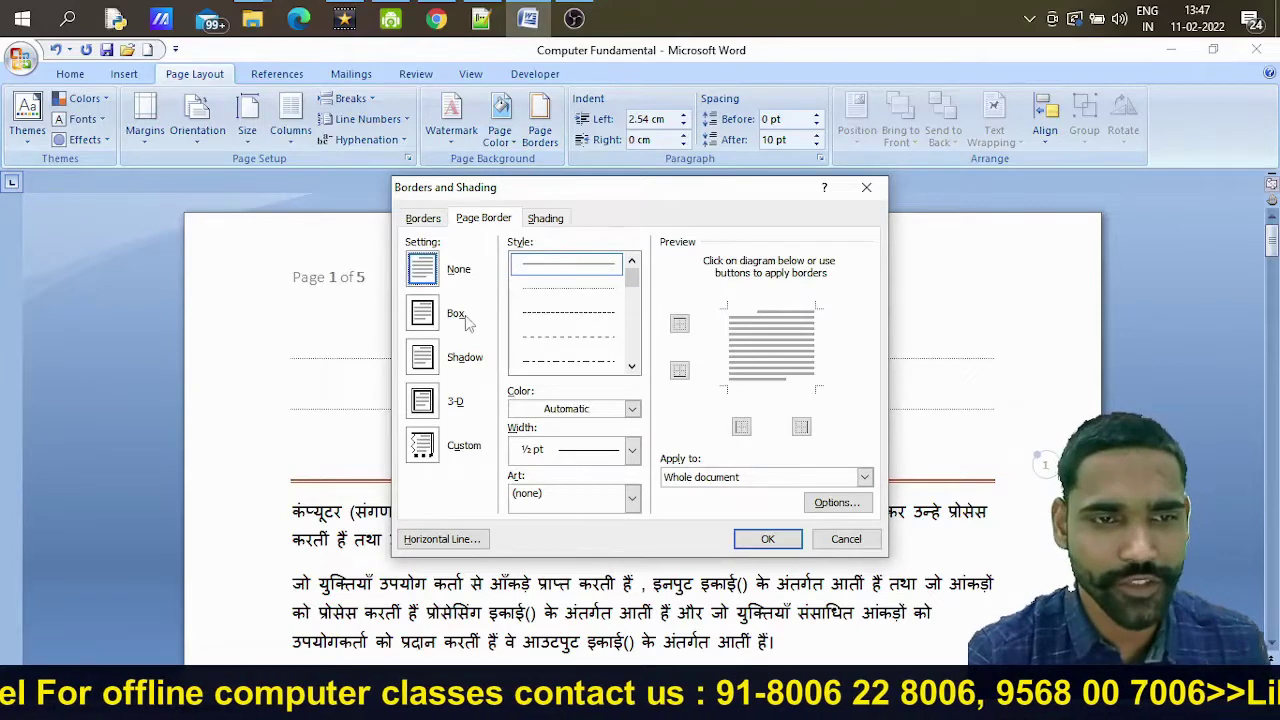
{"action": "left_click", "coordinate": [424, 314]}
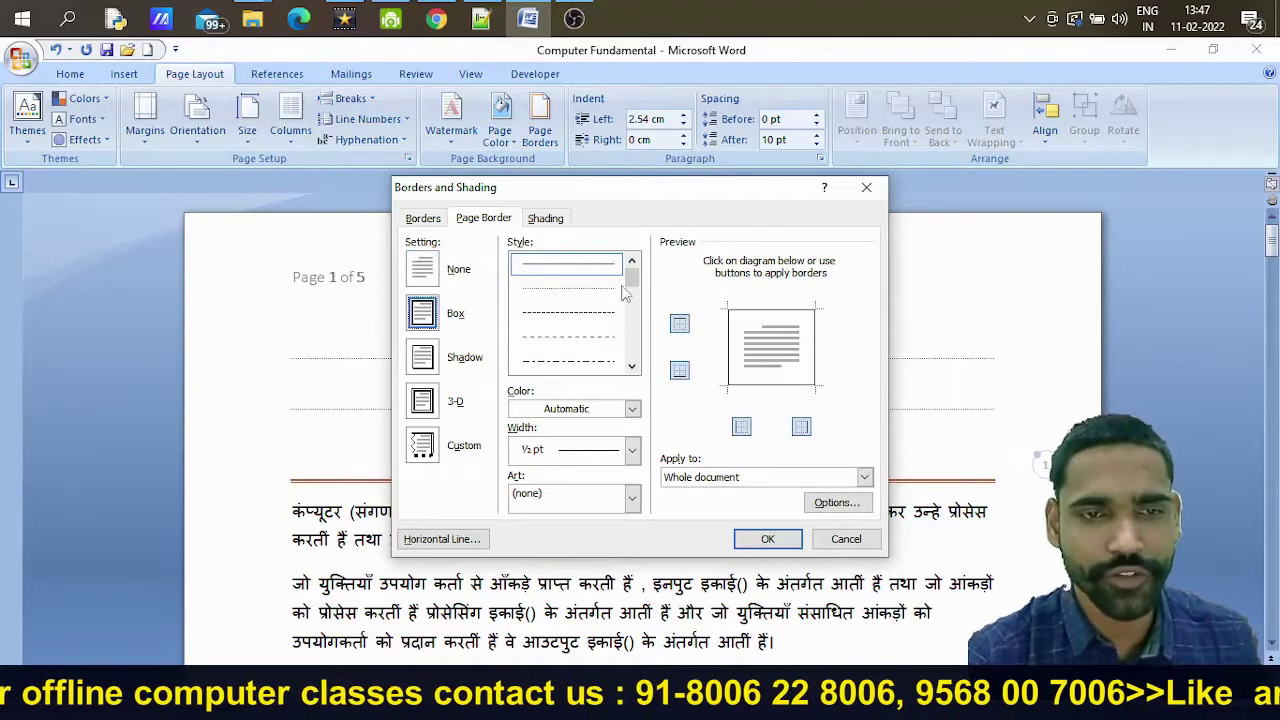
{"action": "left_click", "coordinate": [632, 367]}
{"action": "left_click", "coordinate": [632, 367]}
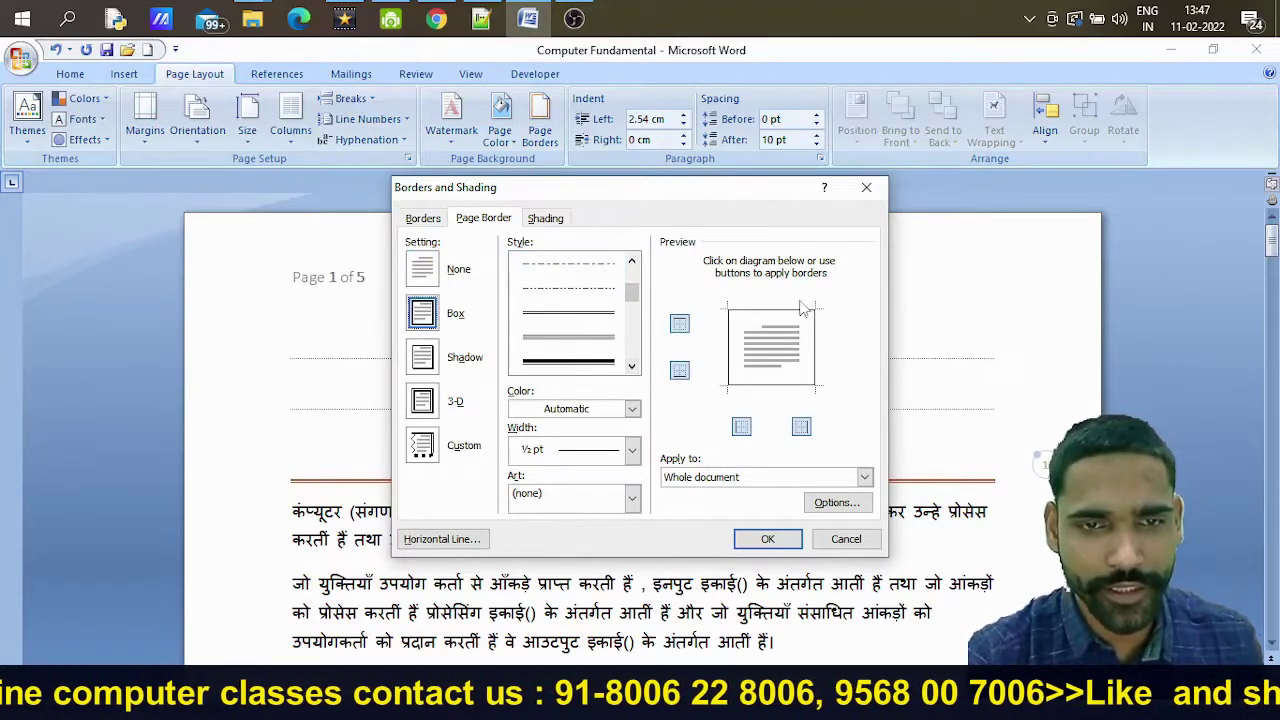
{"action": "left_click", "coordinate": [632, 367]}
{"action": "left_click", "coordinate": [632, 367]}
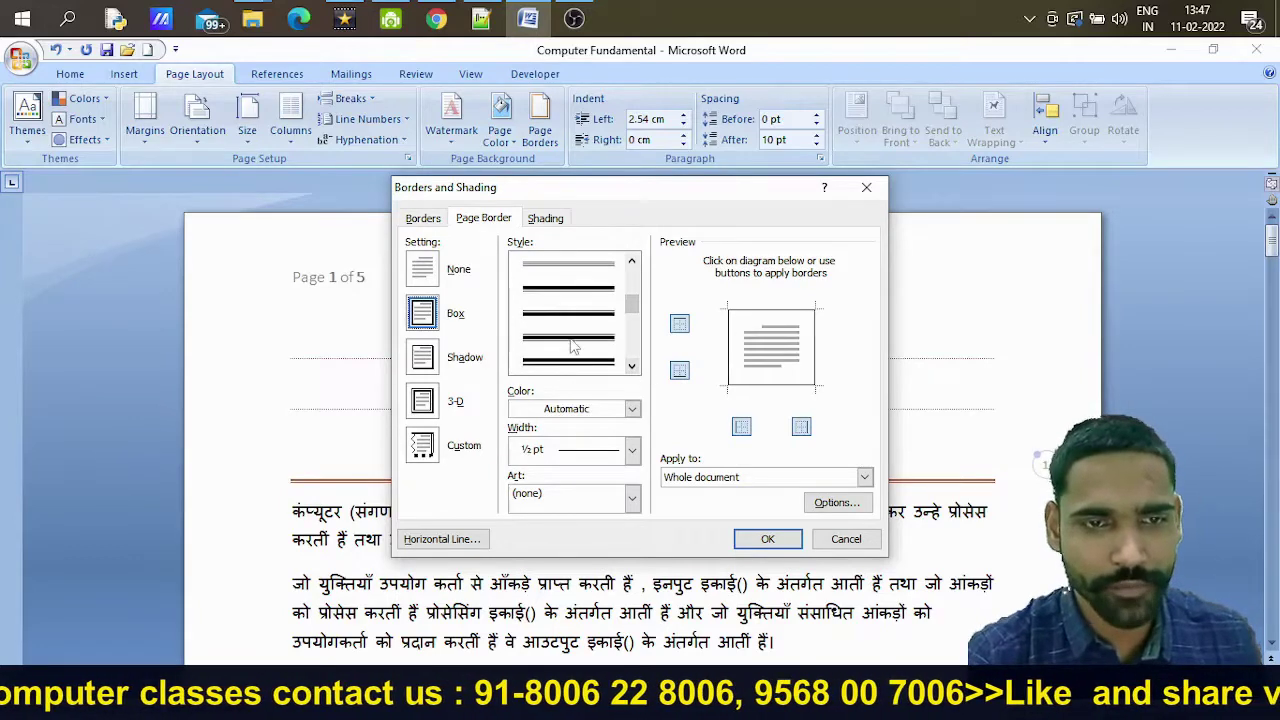
{"action": "left_click", "coordinate": [590, 362]}
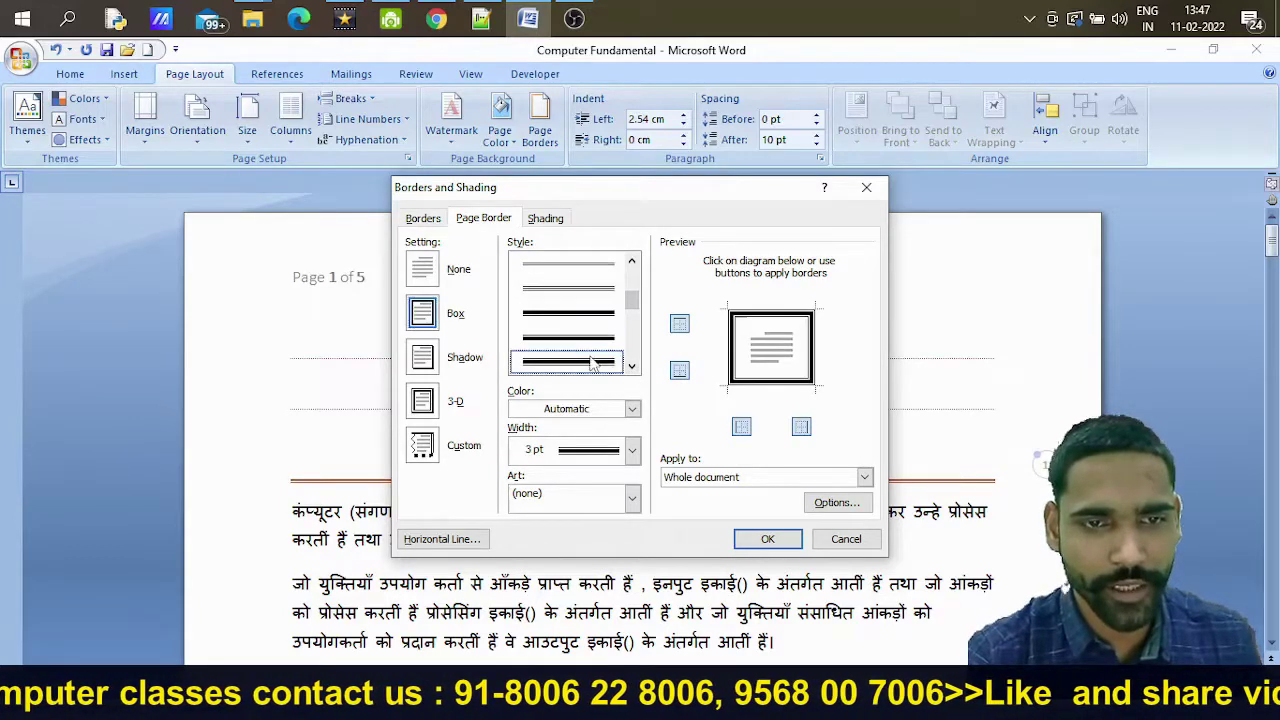
{"action": "left_click", "coordinate": [632, 450]}
{"action": "left_click", "coordinate": [560, 645]}
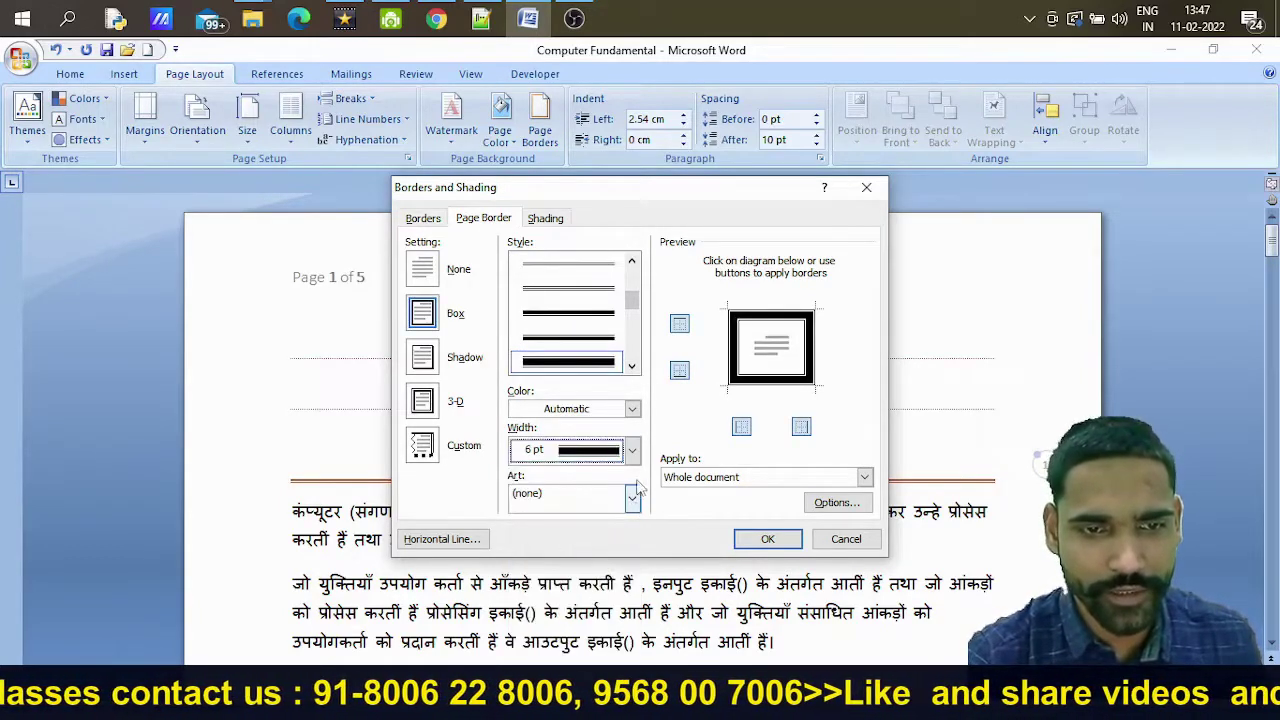
Make the page border red and apply it to the whole document.
{"action": "left_click", "coordinate": [632, 497]}
{"action": "left_click", "coordinate": [632, 408]}
{"action": "left_click", "coordinate": [632, 408]}
{"action": "left_click", "coordinate": [632, 408]}
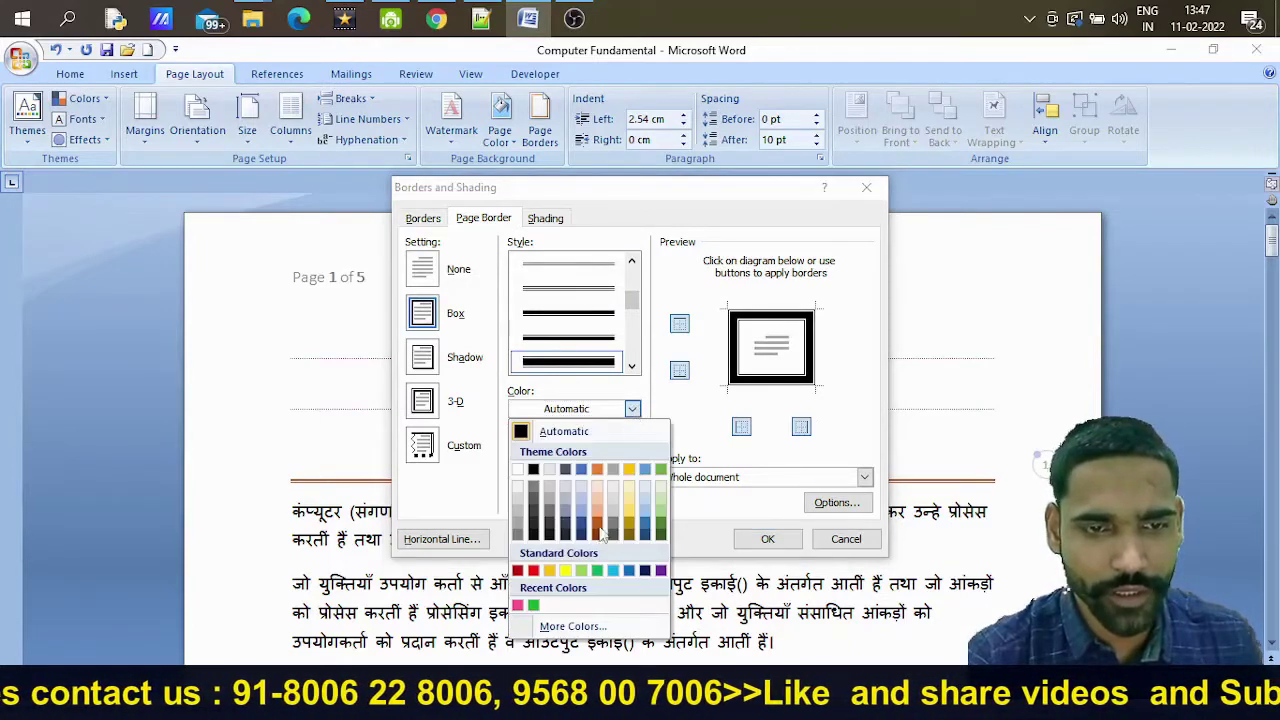
{"action": "left_click", "coordinate": [521, 400]}
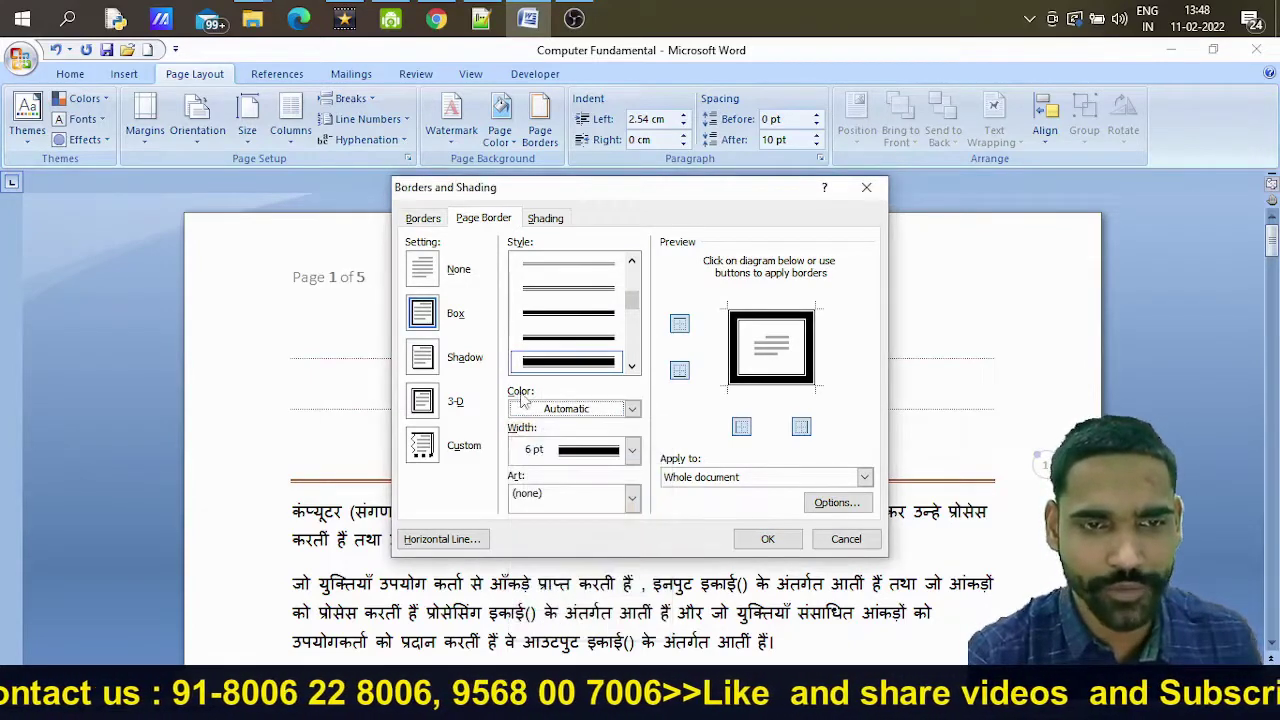
{"action": "left_click", "coordinate": [632, 409]}
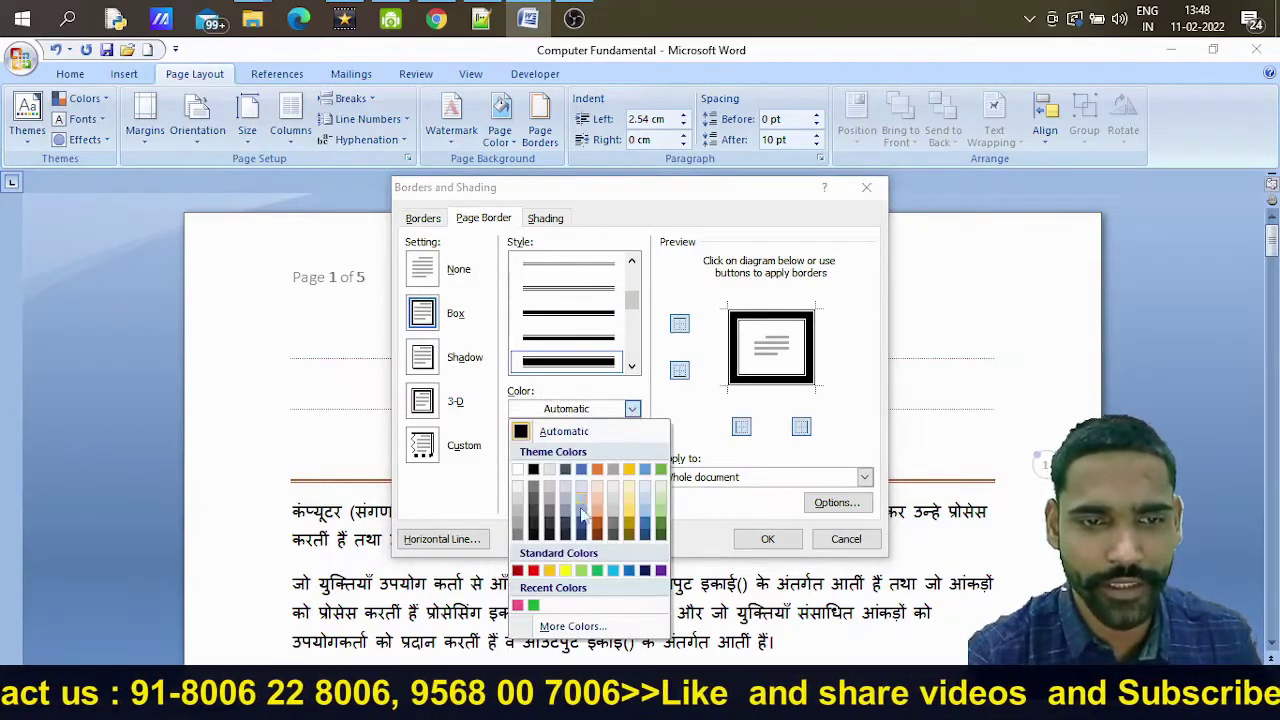
{"action": "left_click", "coordinate": [533, 571]}
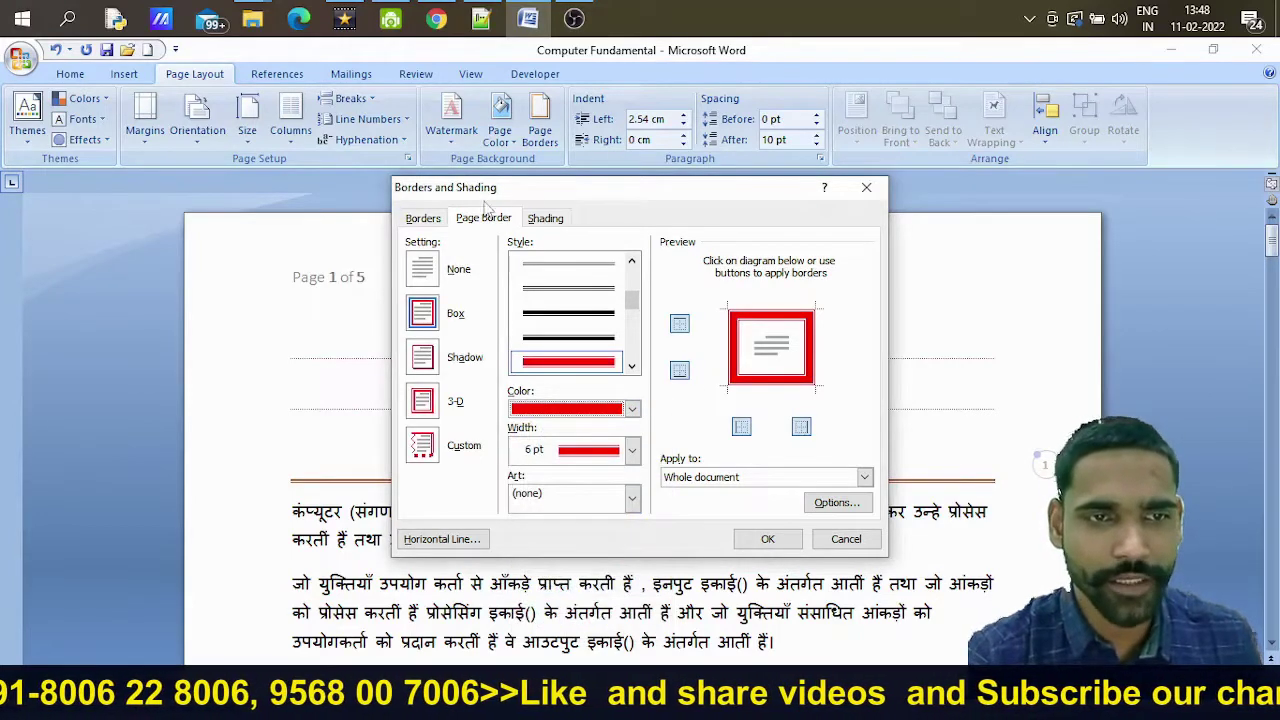
{"action": "left_click_drag", "start_coordinate": [486, 205], "coordinate": [490, 167]}
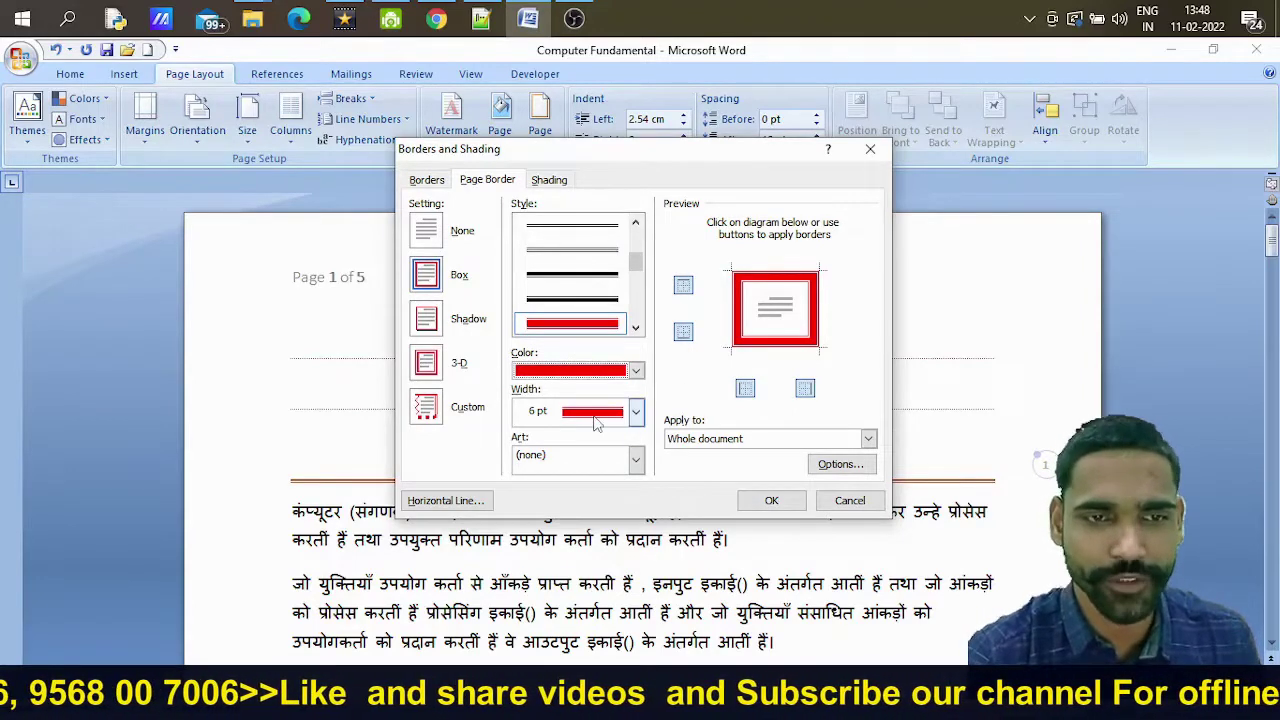
{"action": "left_click", "coordinate": [771, 501]}
{"action": "scroll", "coordinate": [594, 430], "scroll_direction": "down", "scroll_amount": 5}
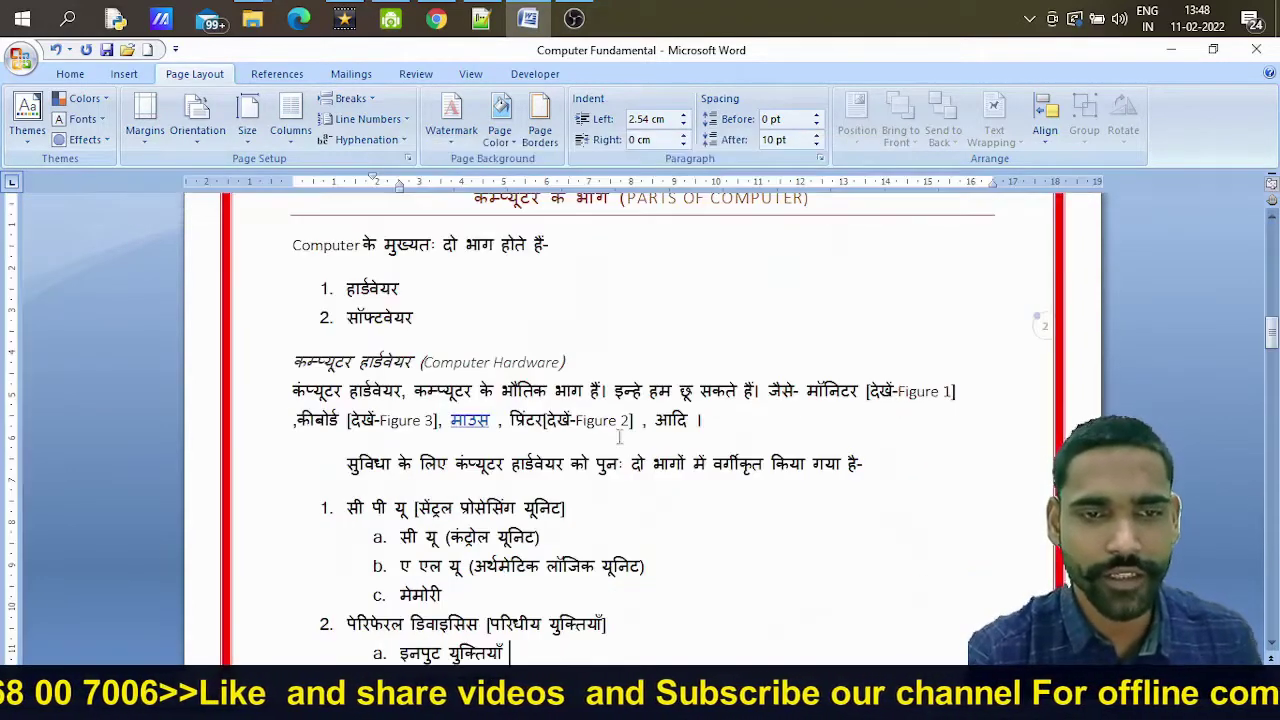
{"action": "scroll", "coordinate": [594, 430], "scroll_direction": "down", "scroll_amount": 3}
{"action": "scroll", "coordinate": [594, 430], "scroll_direction": "down", "scroll_amount": 3}
{"action": "scroll", "coordinate": [594, 430], "scroll_direction": "down", "scroll_amount": 1}
{"action": "scroll", "coordinate": [594, 430], "scroll_direction": "down", "scroll_amount": 3}
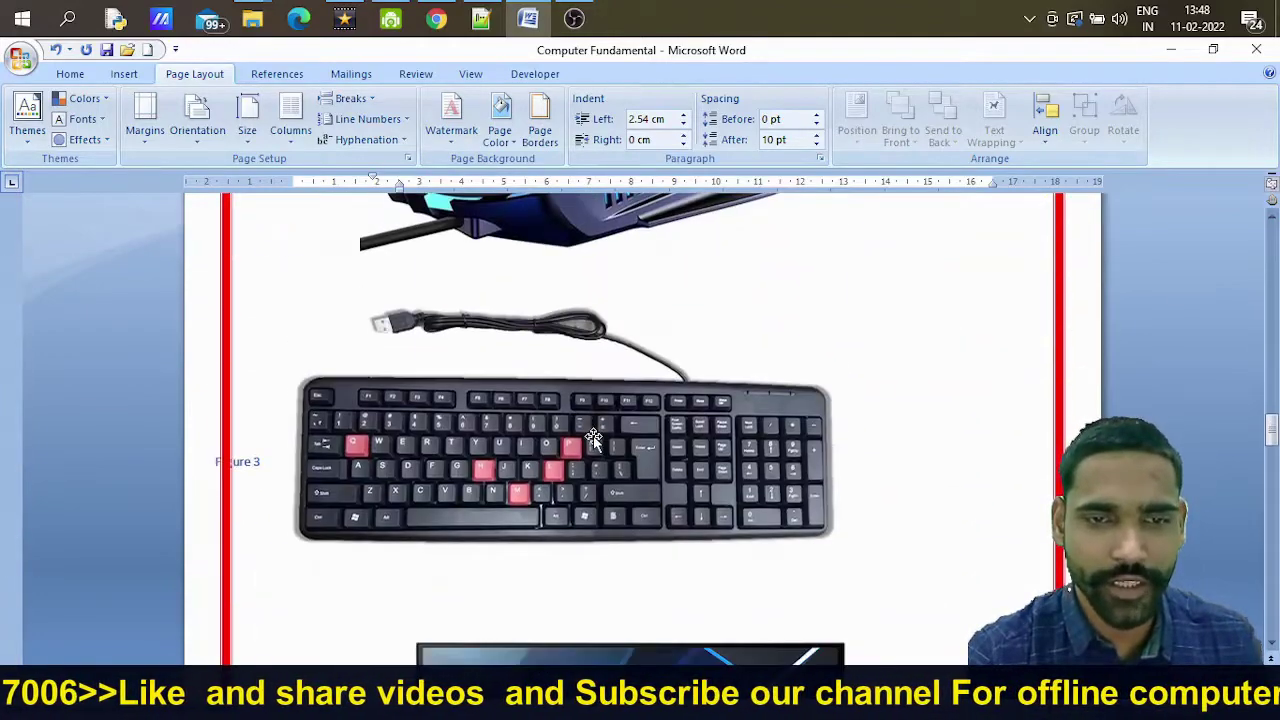
{"action": "scroll", "coordinate": [594, 430], "scroll_direction": "down", "scroll_amount": 3}
{"action": "scroll", "coordinate": [594, 435], "scroll_direction": "down", "scroll_amount": 3}
{"action": "scroll", "coordinate": [595, 440], "scroll_direction": "down", "scroll_amount": 1}
{"action": "scroll", "coordinate": [595, 440], "scroll_direction": "up", "scroll_amount": 5}
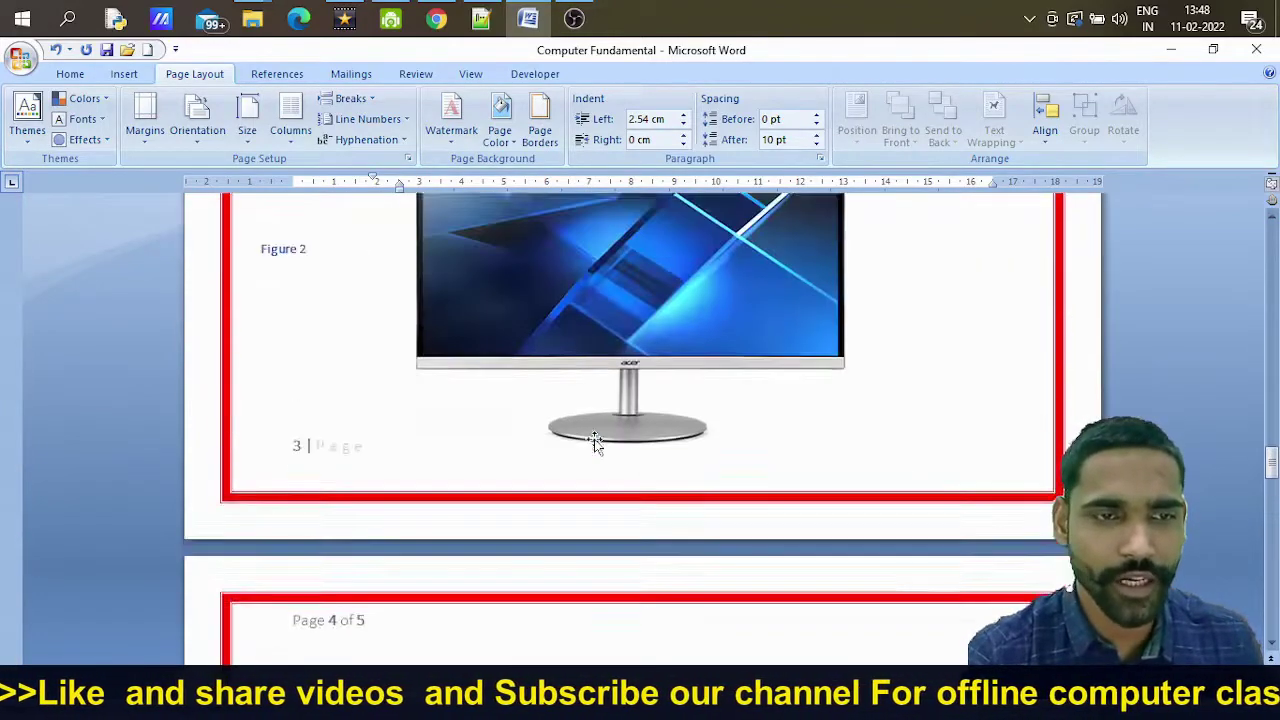
{"action": "scroll", "coordinate": [595, 440], "scroll_direction": "up", "scroll_amount": 5}
{"action": "scroll", "coordinate": [595, 440], "scroll_direction": "up", "scroll_amount": 5}
{"action": "scroll", "coordinate": [596, 440], "scroll_direction": "up", "scroll_amount": 5}
{"action": "scroll", "coordinate": [596, 440], "scroll_direction": "up", "scroll_amount": 5}
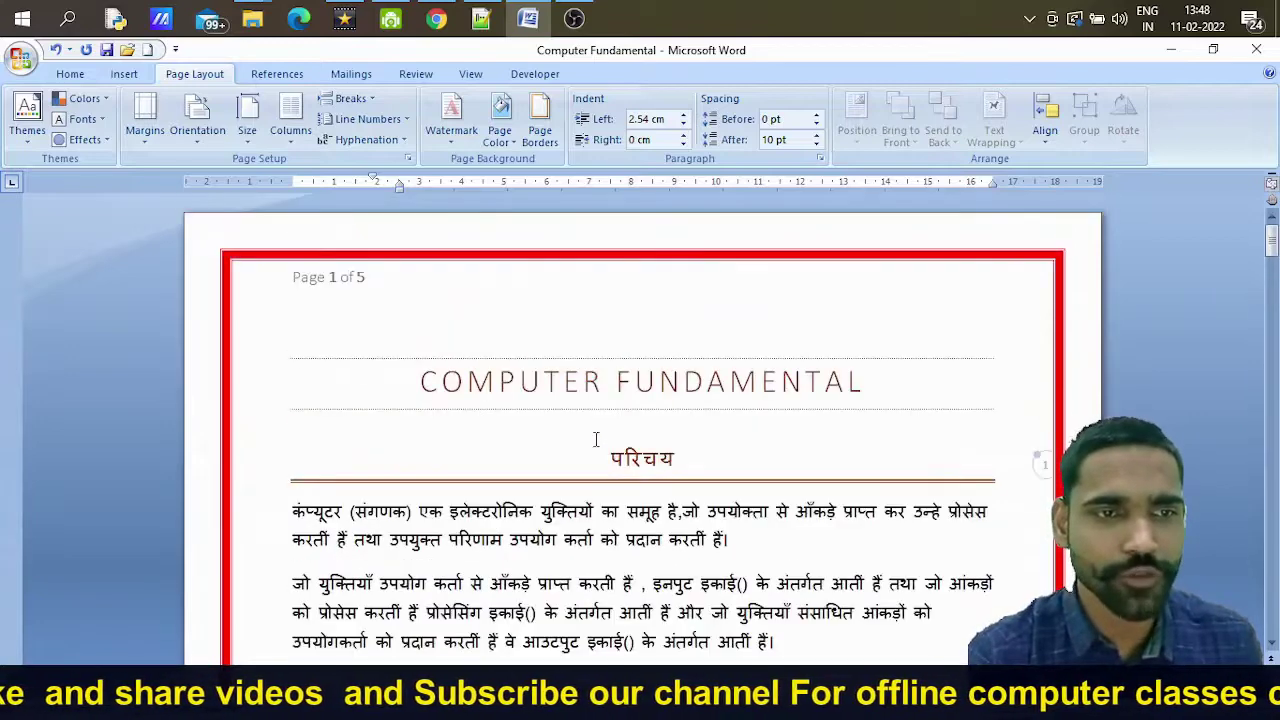
Change the page border to a 3-D thick double line, 4½ pt wide.
{"action": "left_click", "coordinate": [540, 125]}
{"action": "left_click", "coordinate": [443, 378]}
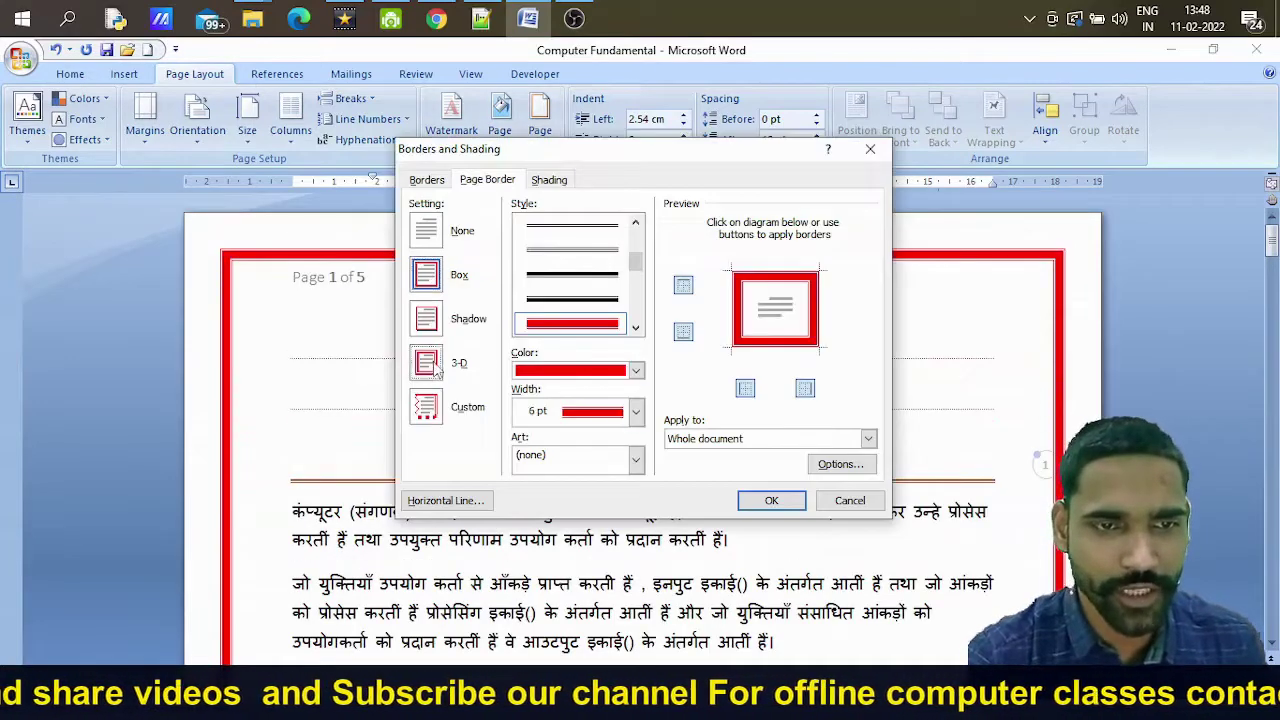
{"action": "left_click", "coordinate": [635, 327]}
{"action": "left_click", "coordinate": [635, 327]}
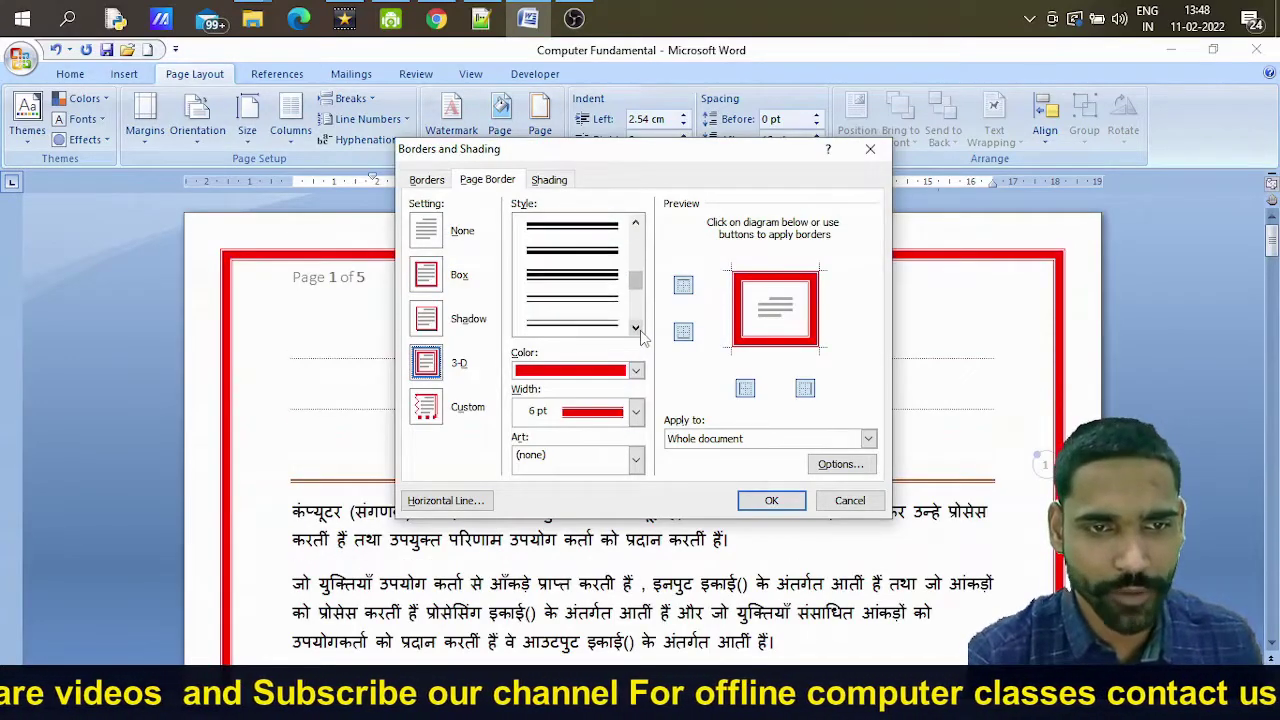
{"action": "left_click", "coordinate": [635, 327]}
{"action": "left_click", "coordinate": [635, 327]}
{"action": "left_click", "coordinate": [635, 327]}
{"action": "left_click", "coordinate": [635, 327]}
{"action": "left_click", "coordinate": [585, 278]}
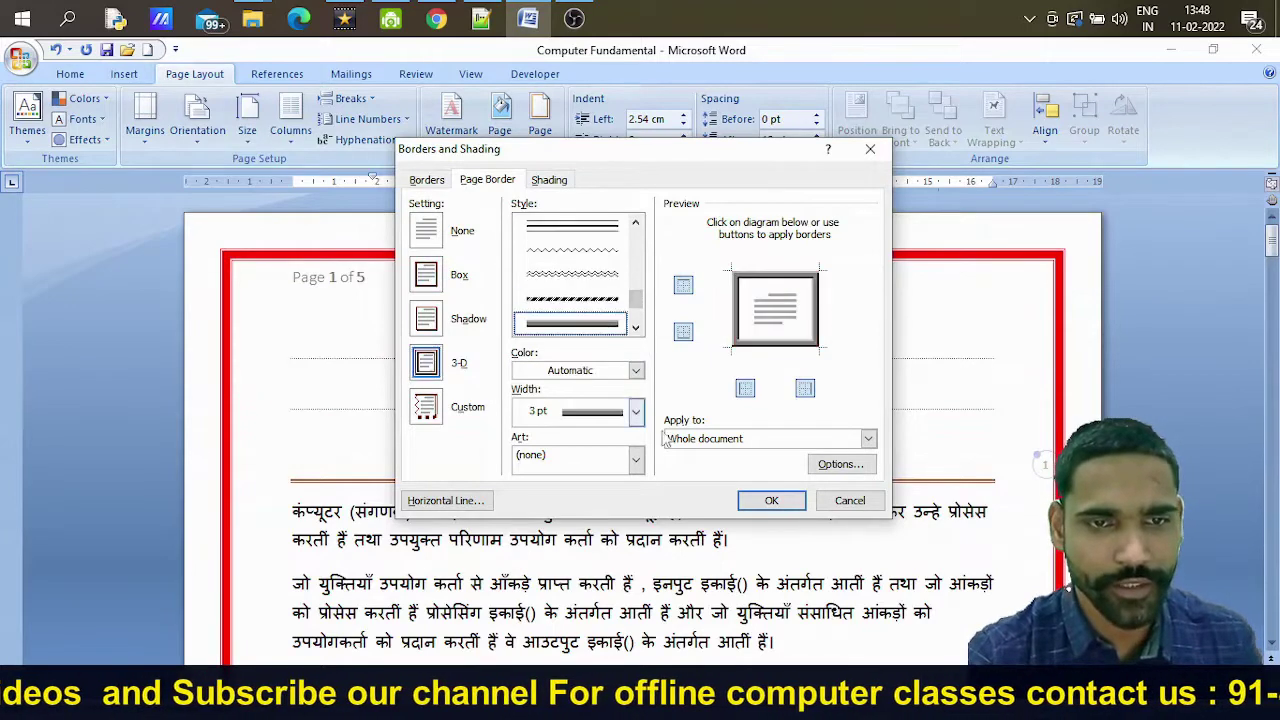
{"action": "left_click", "coordinate": [636, 411]}
{"action": "left_click", "coordinate": [608, 543]}
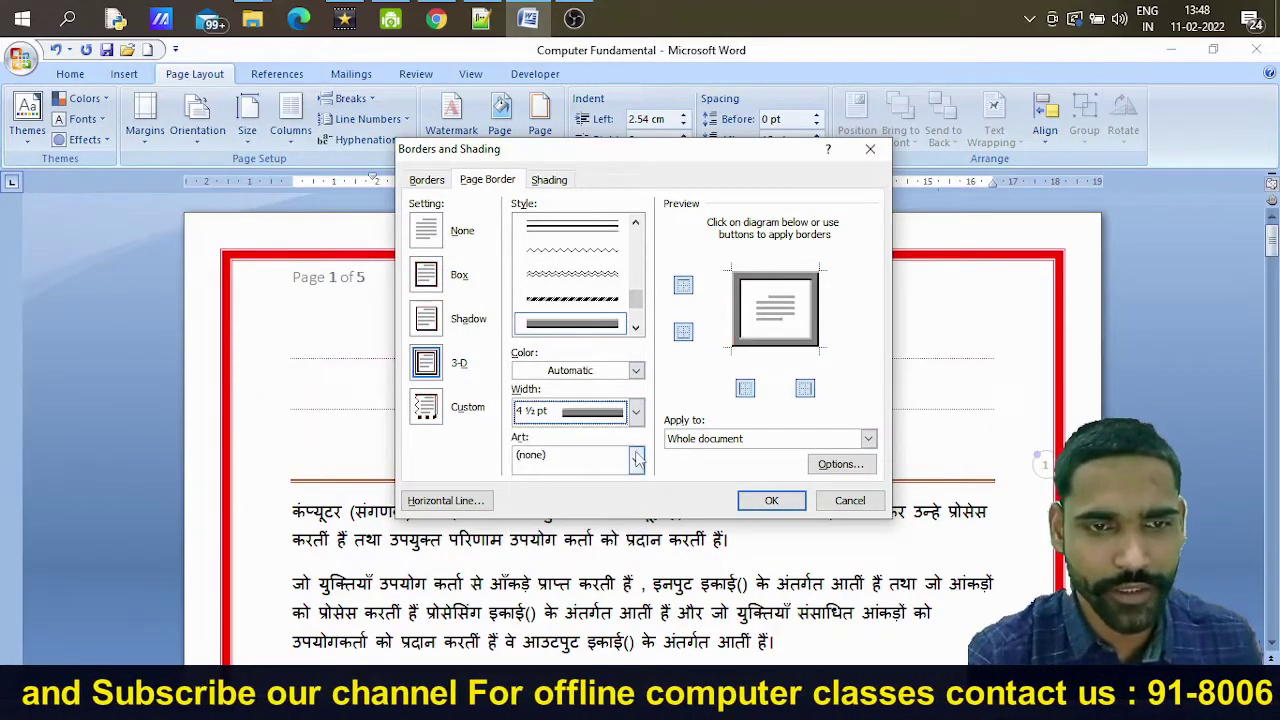
Color the 3-D border dark blue and apply it to every page.
{"action": "left_click", "coordinate": [636, 370]}
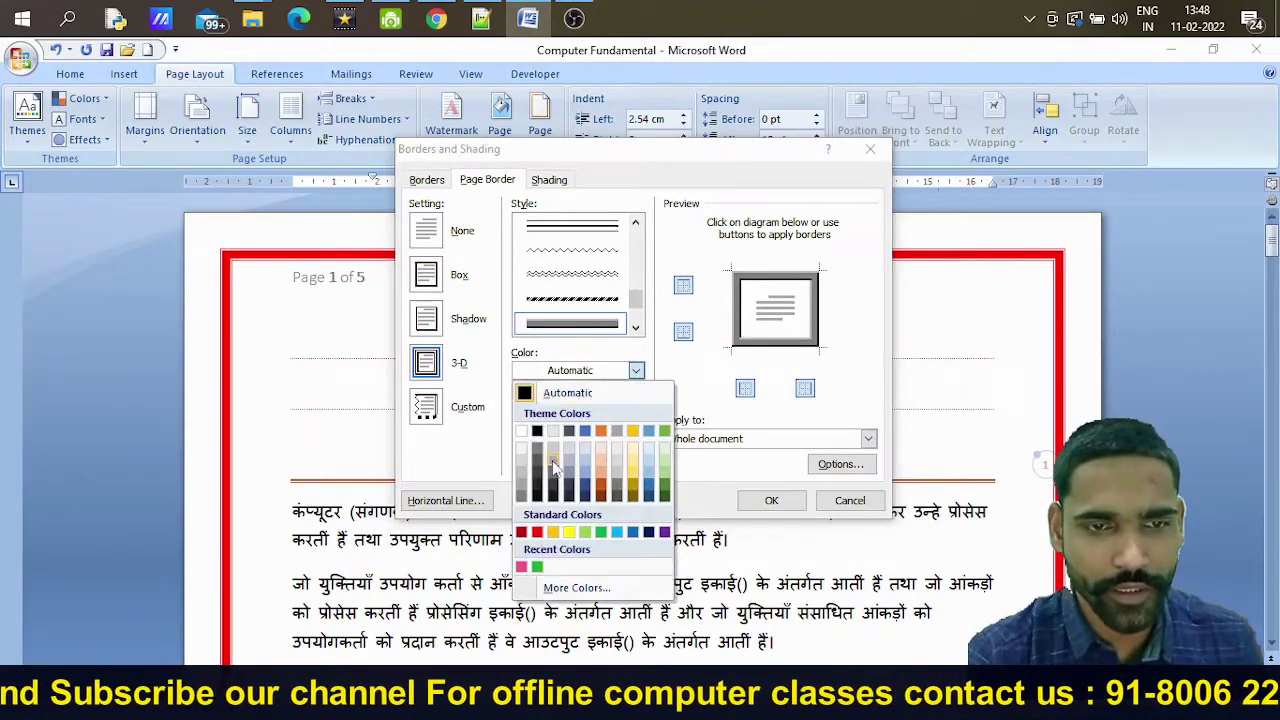
{"action": "left_click", "coordinate": [648, 532]}
{"action": "left_click", "coordinate": [771, 500]}
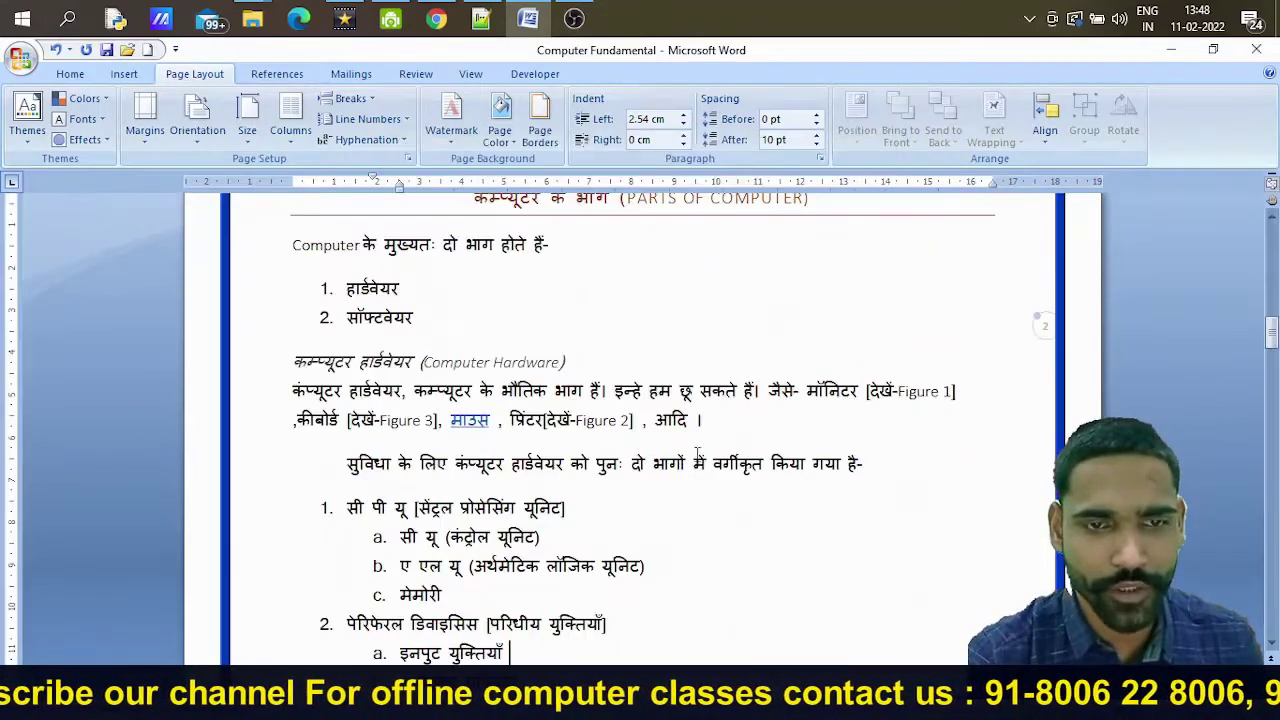
{"action": "scroll", "coordinate": [670, 436], "scroll_direction": "down", "scroll_amount": 5}
{"action": "scroll", "coordinate": [670, 436], "scroll_direction": "down", "scroll_amount": 10}
{"action": "scroll", "coordinate": [672, 435], "scroll_direction": "down", "scroll_amount": 5}
{"action": "scroll", "coordinate": [675, 433], "scroll_direction": "down", "scroll_amount": 5}
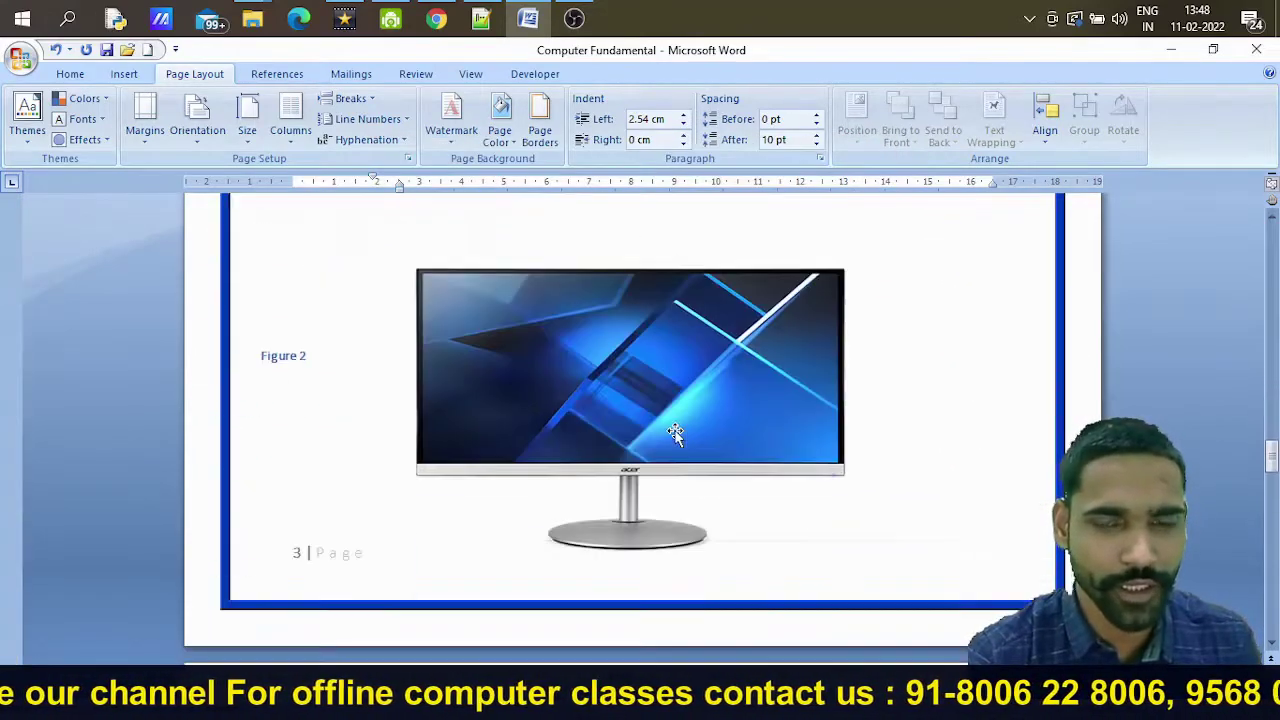
{"action": "scroll", "coordinate": [677, 432], "scroll_direction": "up", "scroll_amount": 5}
{"action": "scroll", "coordinate": [677, 432], "scroll_direction": "up", "scroll_amount": 5}
{"action": "scroll", "coordinate": [665, 440], "scroll_direction": "up", "scroll_amount": 5}
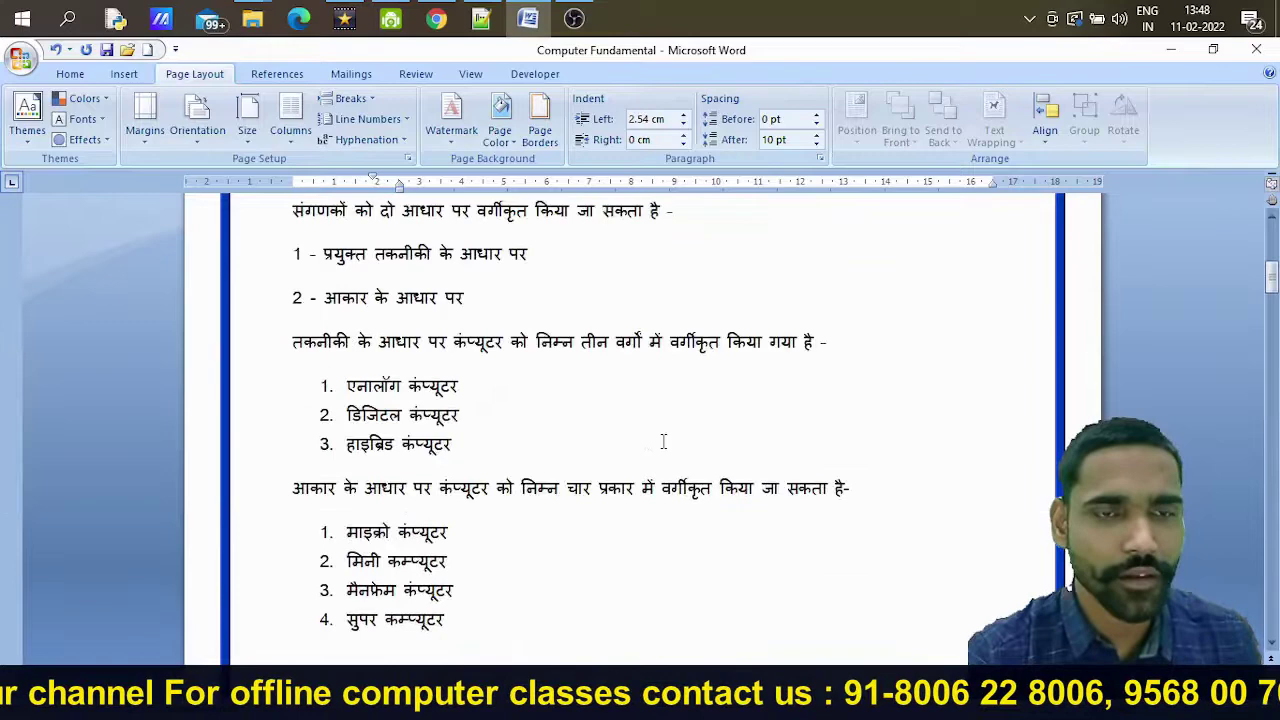
Pick a dotted pattern from the Page Borders Art list.
{"action": "left_click", "coordinate": [540, 125]}
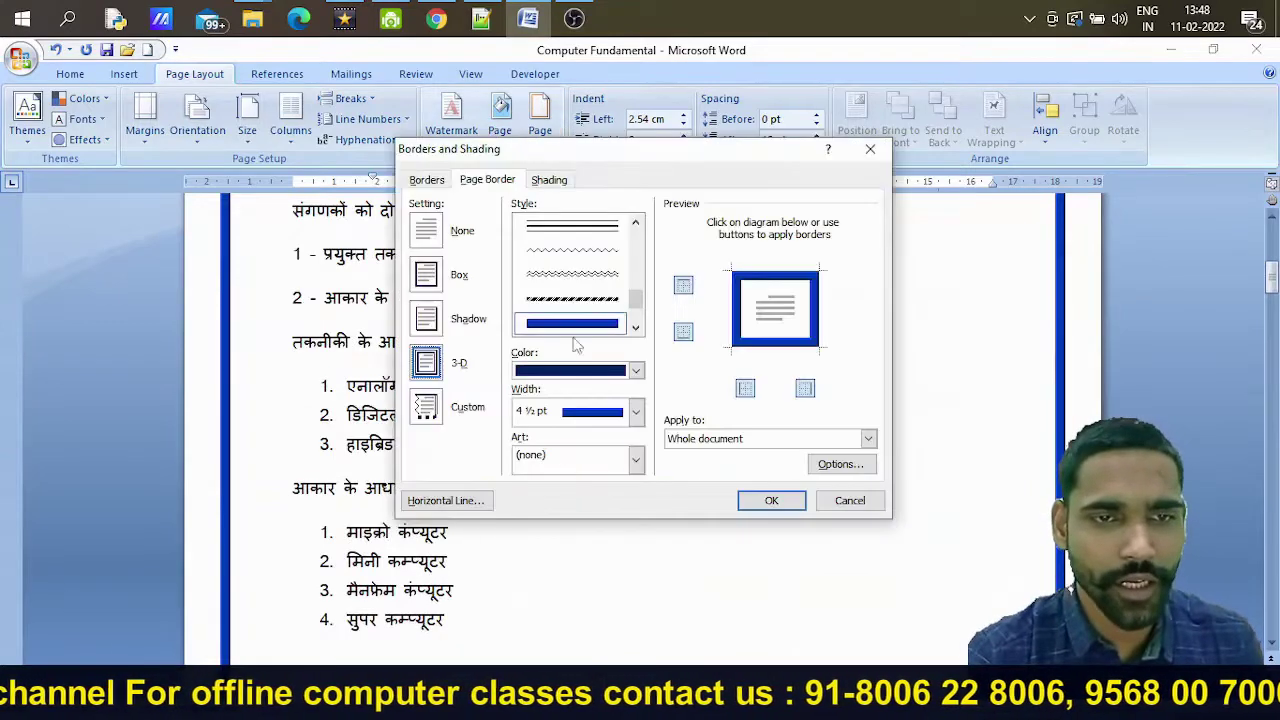
{"action": "left_click", "coordinate": [637, 460]}
{"action": "left_click", "coordinate": [637, 590]}
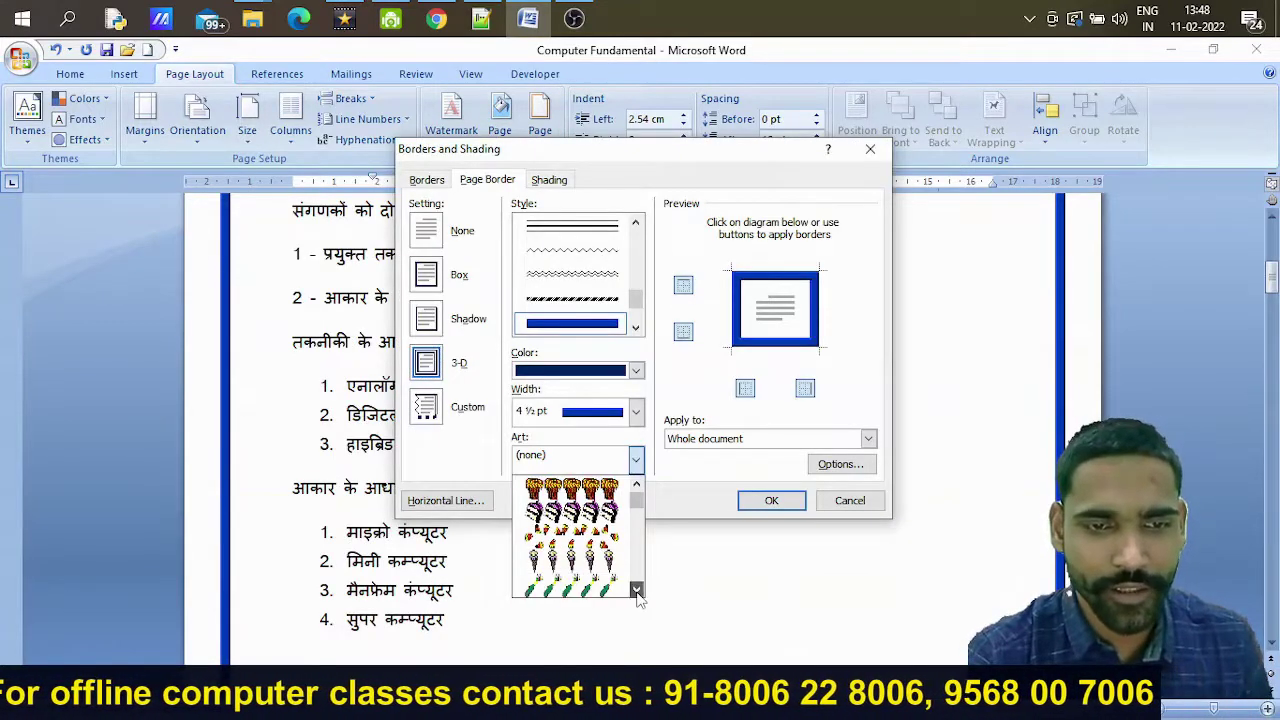
{"action": "left_click", "coordinate": [637, 590]}
{"action": "left_click", "coordinate": [637, 590]}
{"action": "left_click", "coordinate": [637, 590]}
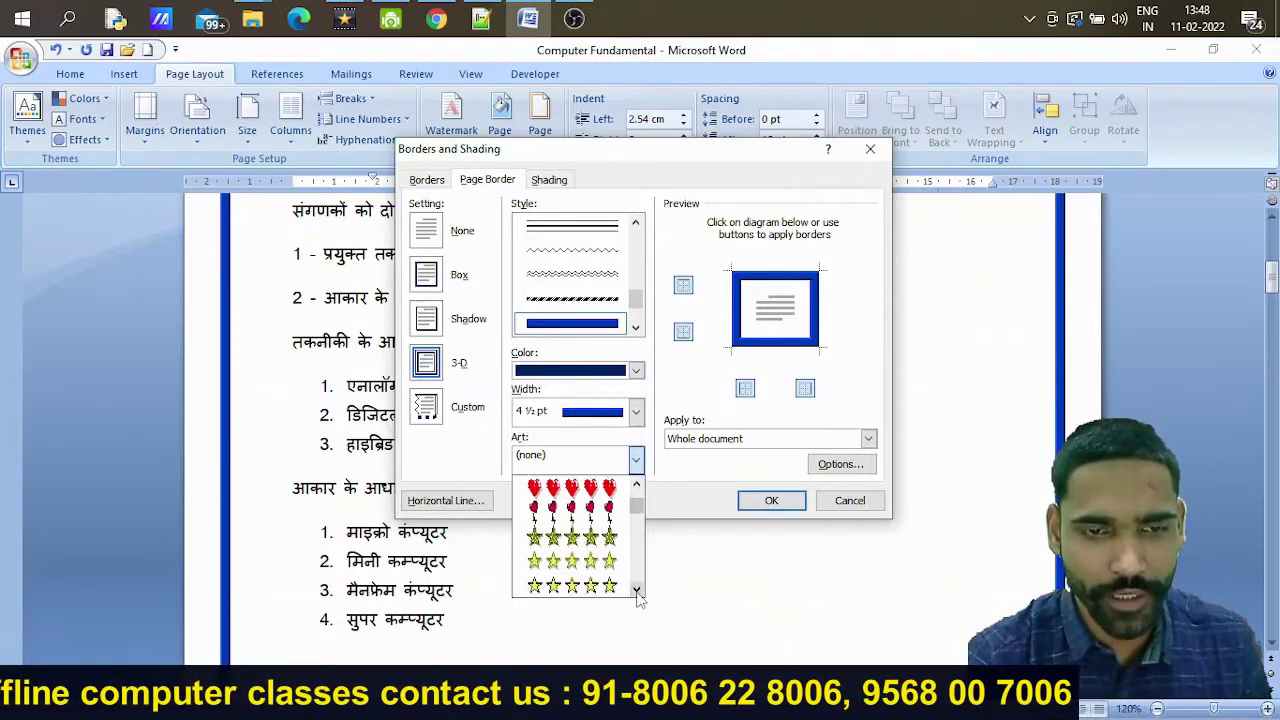
{"action": "left_click", "coordinate": [637, 590]}
{"action": "left_click", "coordinate": [637, 590]}
{"action": "left_click", "coordinate": [637, 590]}
{"action": "left_click", "coordinate": [637, 590]}
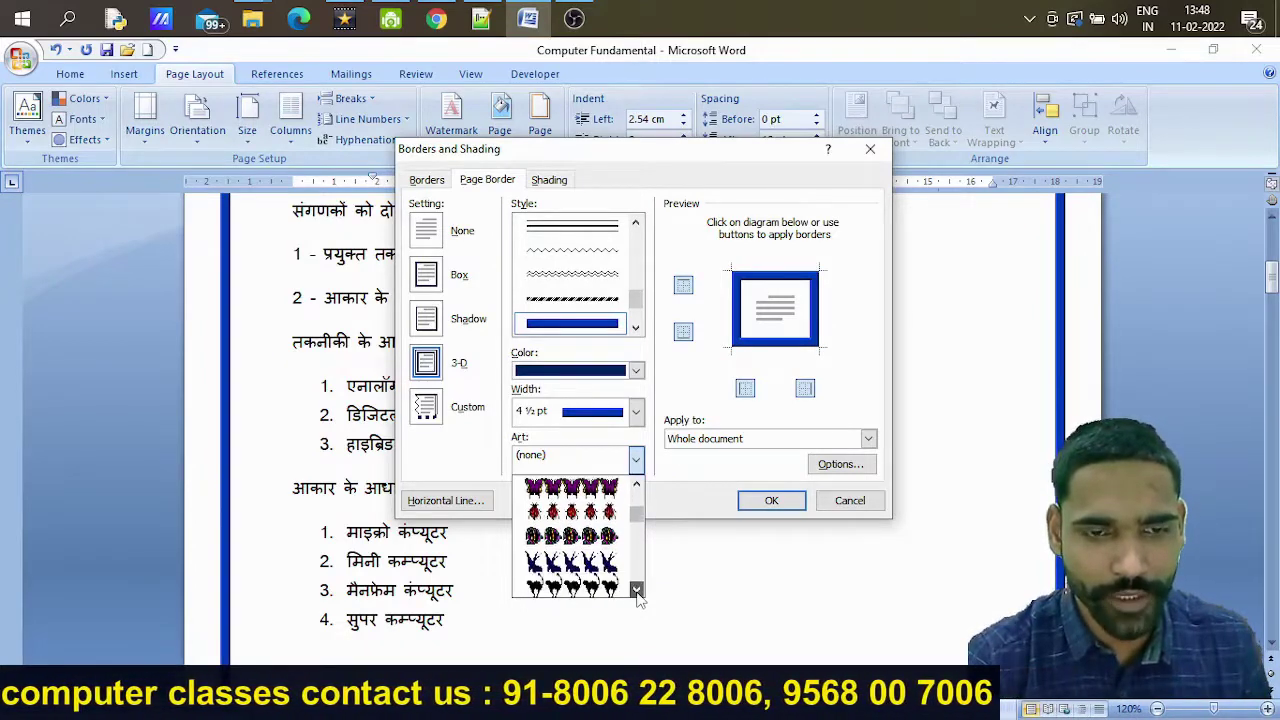
{"action": "left_click", "coordinate": [637, 590]}
{"action": "left_click", "coordinate": [637, 590]}
{"action": "left_click", "coordinate": [637, 590]}
{"action": "left_click", "coordinate": [600, 556]}
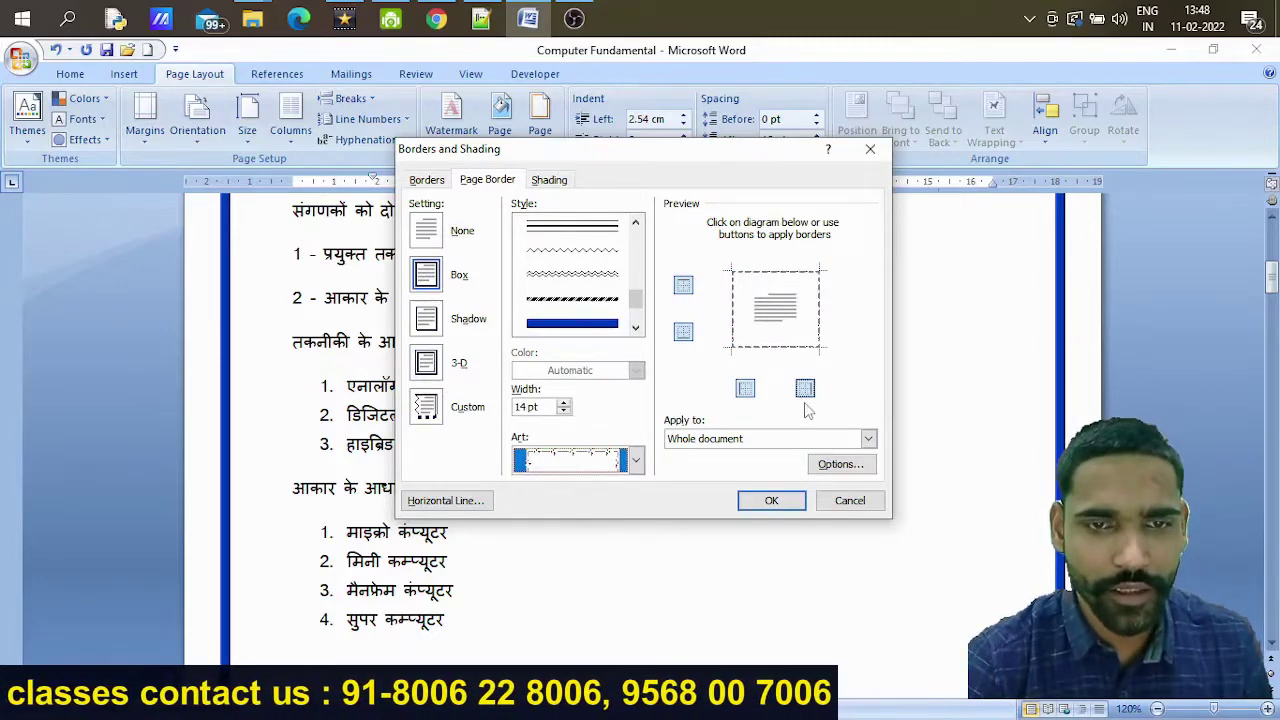
Apply the 14 pt dotted art border to all pages.
{"action": "key", "text": "Return"}
{"action": "scroll", "coordinate": [726, 423], "scroll_direction": "down", "scroll_amount": 5}
{"action": "scroll", "coordinate": [726, 423], "scroll_direction": "down", "scroll_amount": 5}
{"action": "scroll", "coordinate": [726, 423], "scroll_direction": "down", "scroll_amount": 5}
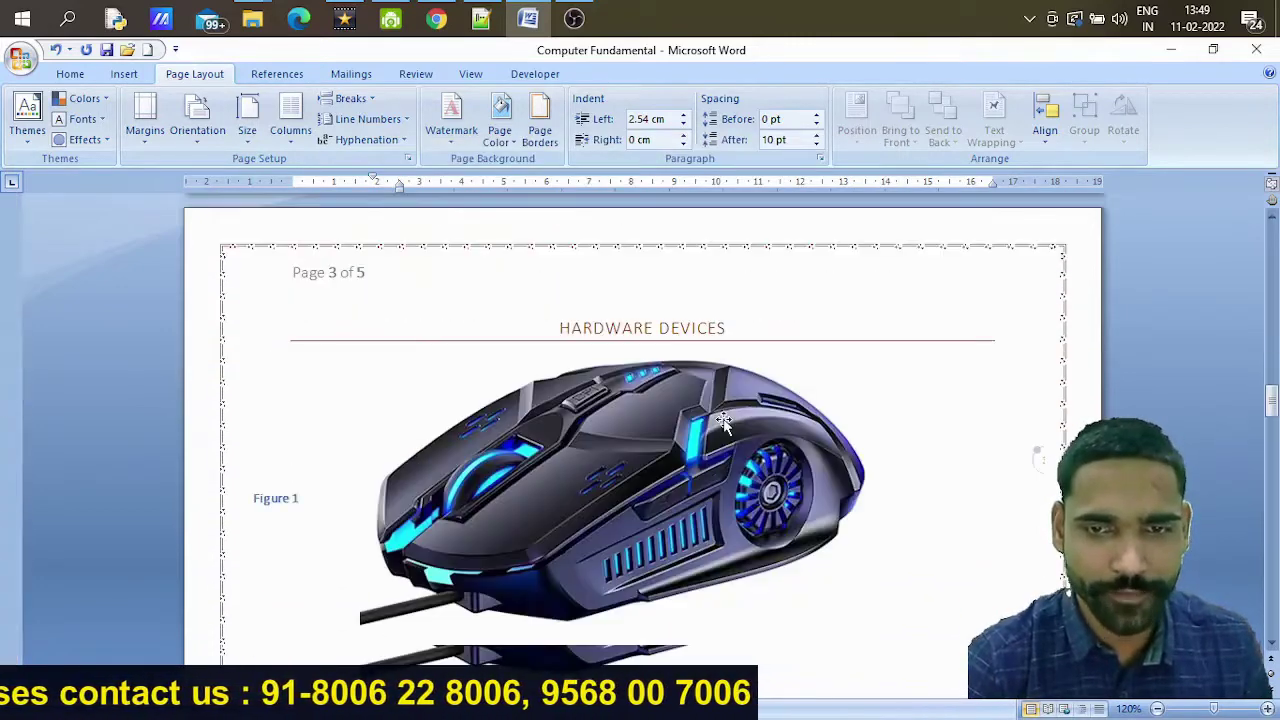
{"action": "scroll", "coordinate": [724, 421], "scroll_direction": "down", "scroll_amount": 5}
{"action": "scroll", "coordinate": [724, 421], "scroll_direction": "down", "scroll_amount": 5}
{"action": "scroll", "coordinate": [724, 420], "scroll_direction": "up", "scroll_amount": 1}
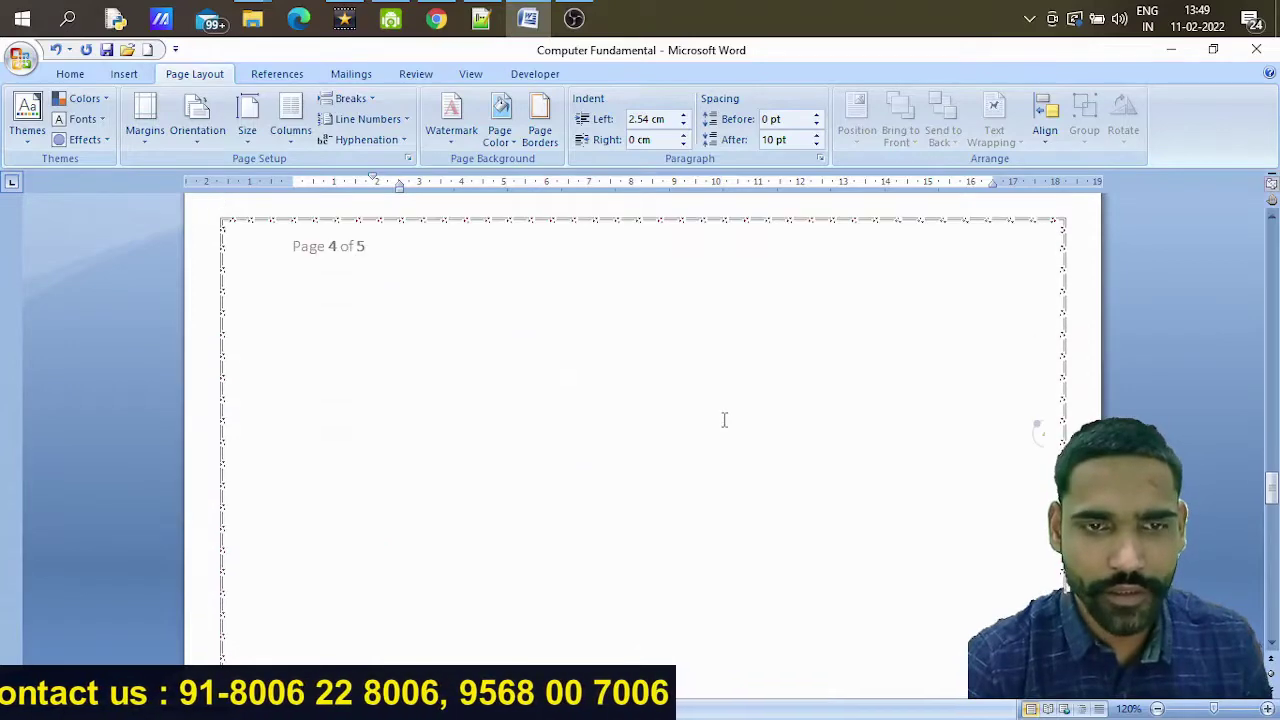
{"action": "scroll", "coordinate": [724, 420], "scroll_direction": "up", "scroll_amount": 5}
{"action": "scroll", "coordinate": [706, 452], "scroll_direction": "up", "scroll_amount": 5}
{"action": "scroll", "coordinate": [706, 452], "scroll_direction": "up", "scroll_amount": 5}
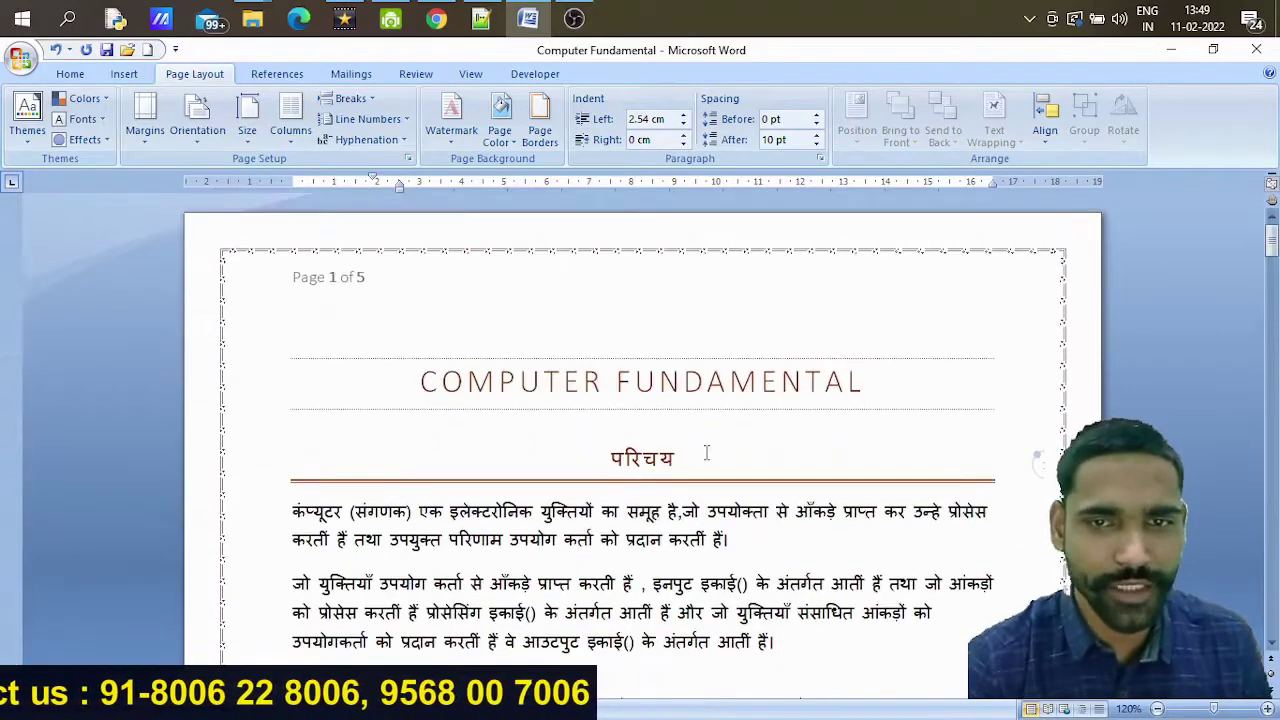
Limit the dotted art page border to all pages except the first.
{"action": "left_click", "coordinate": [538, 118]}
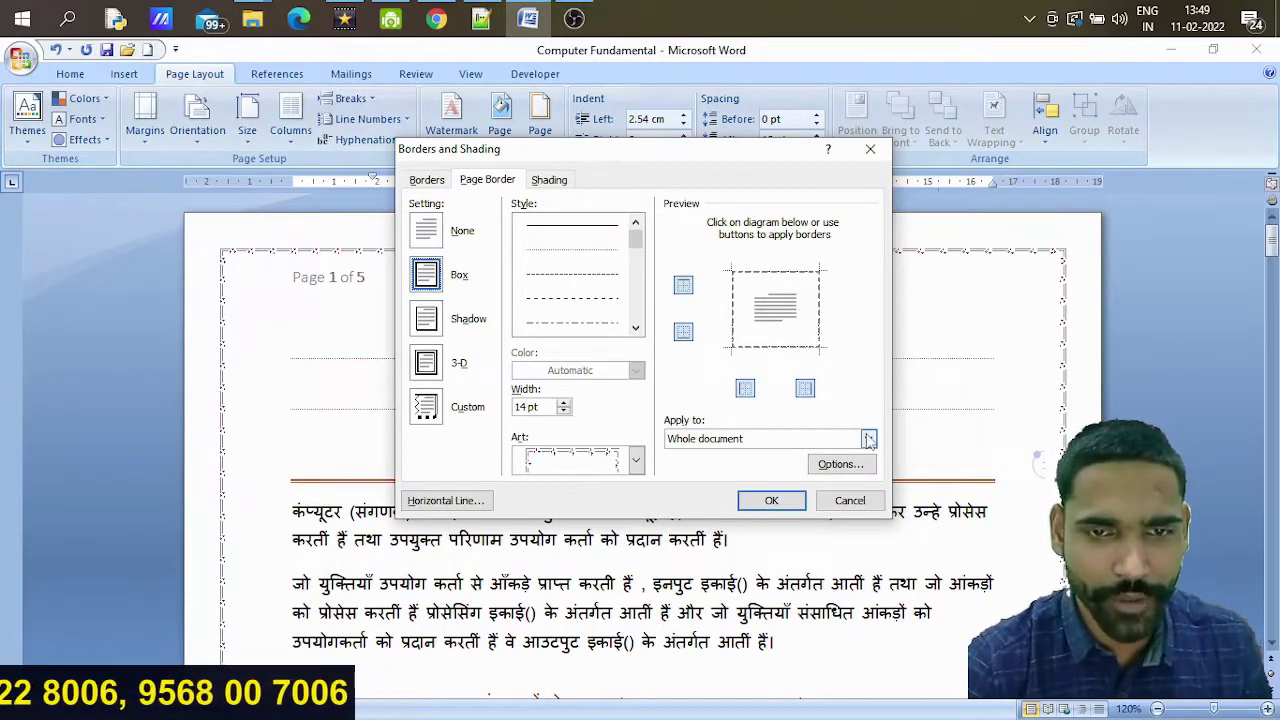
{"action": "left_click", "coordinate": [760, 440]}
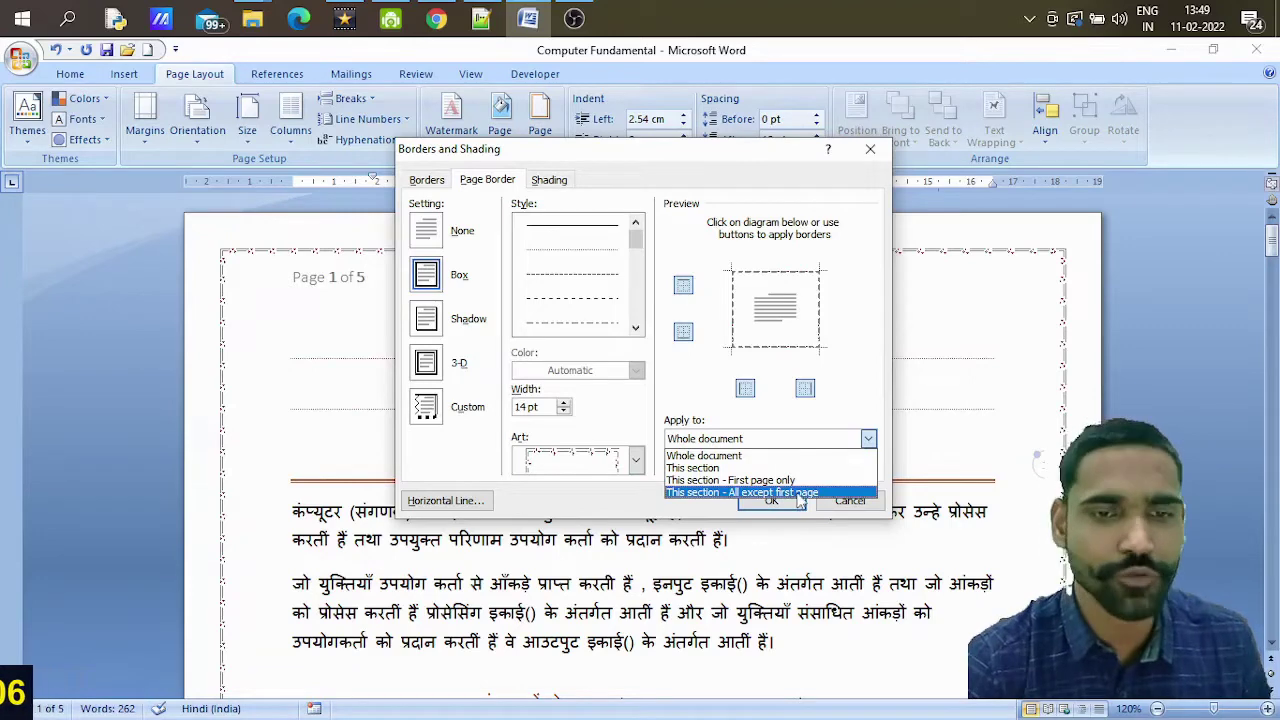
{"action": "left_click", "coordinate": [799, 494]}
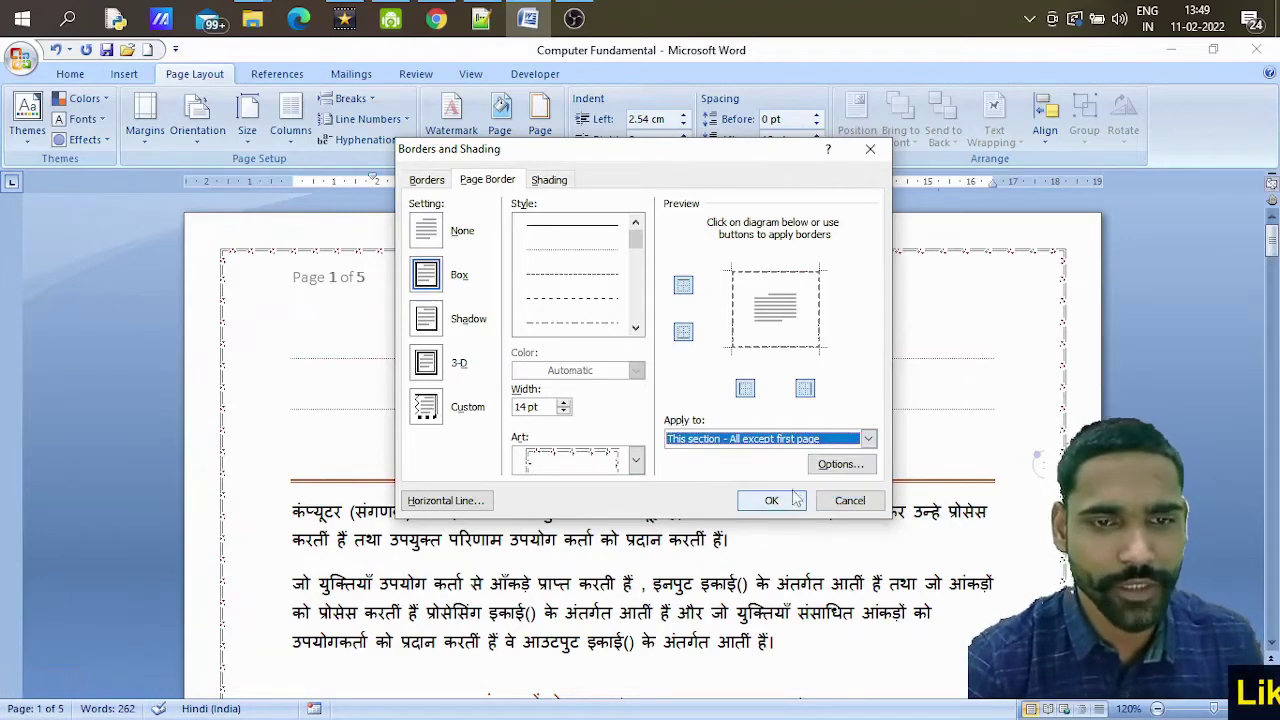
{"action": "left_click", "coordinate": [780, 500]}
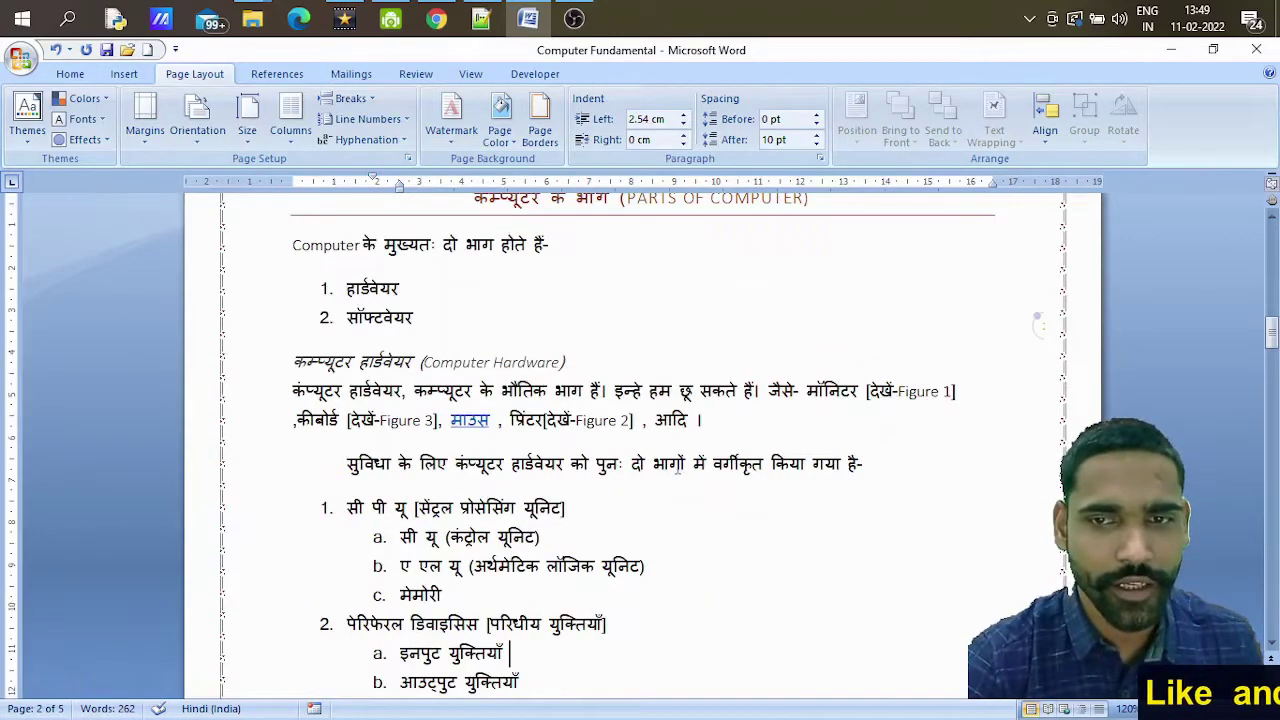
Scroll through the document and back up to the COMPUTER FUNDAMENTAL title on page 1.
{"action": "scroll", "coordinate": [678, 465], "scroll_direction": "up", "scroll_amount": 15}
{"action": "scroll", "coordinate": [645, 458], "scroll_direction": "down", "scroll_amount": 5}
{"action": "scroll", "coordinate": [645, 455], "scroll_direction": "down", "scroll_amount": 5}
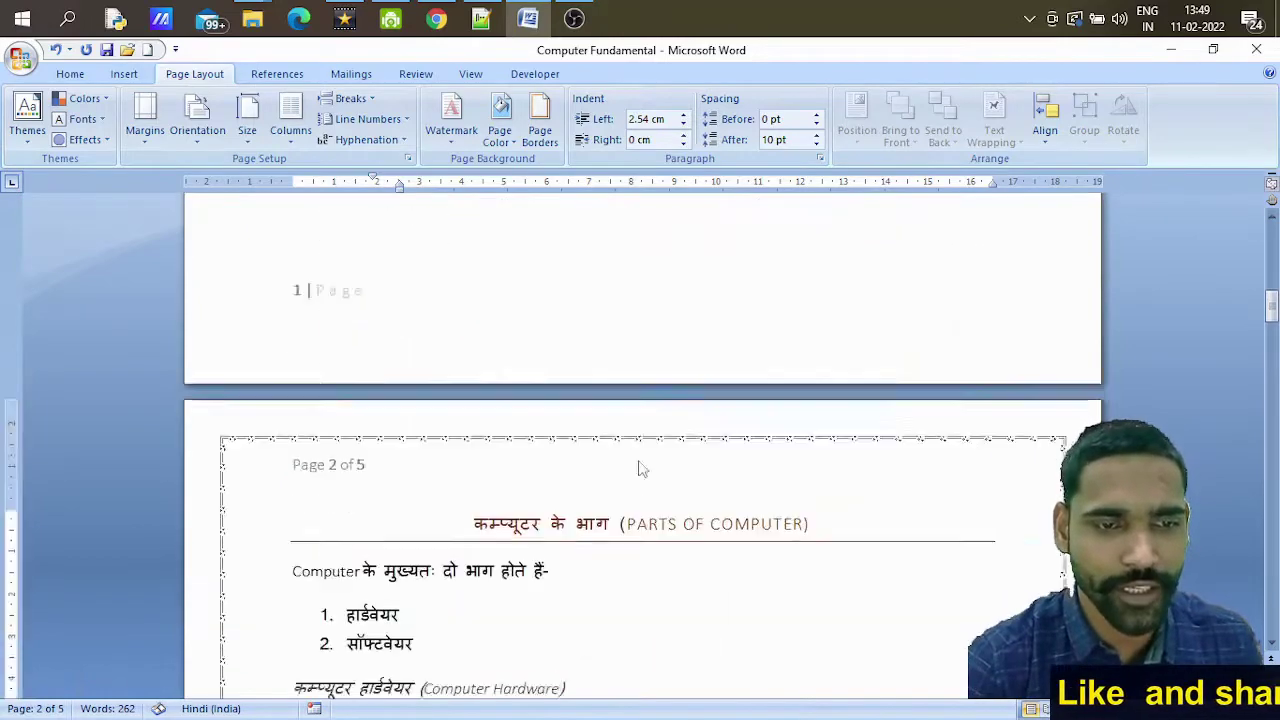
{"action": "scroll", "coordinate": [645, 450], "scroll_direction": "down", "scroll_amount": 5}
{"action": "scroll", "coordinate": [645, 447], "scroll_direction": "down", "scroll_amount": 5}
{"action": "scroll", "coordinate": [645, 440], "scroll_direction": "down", "scroll_amount": 5}
{"action": "scroll", "coordinate": [648, 432], "scroll_direction": "down", "scroll_amount": 5}
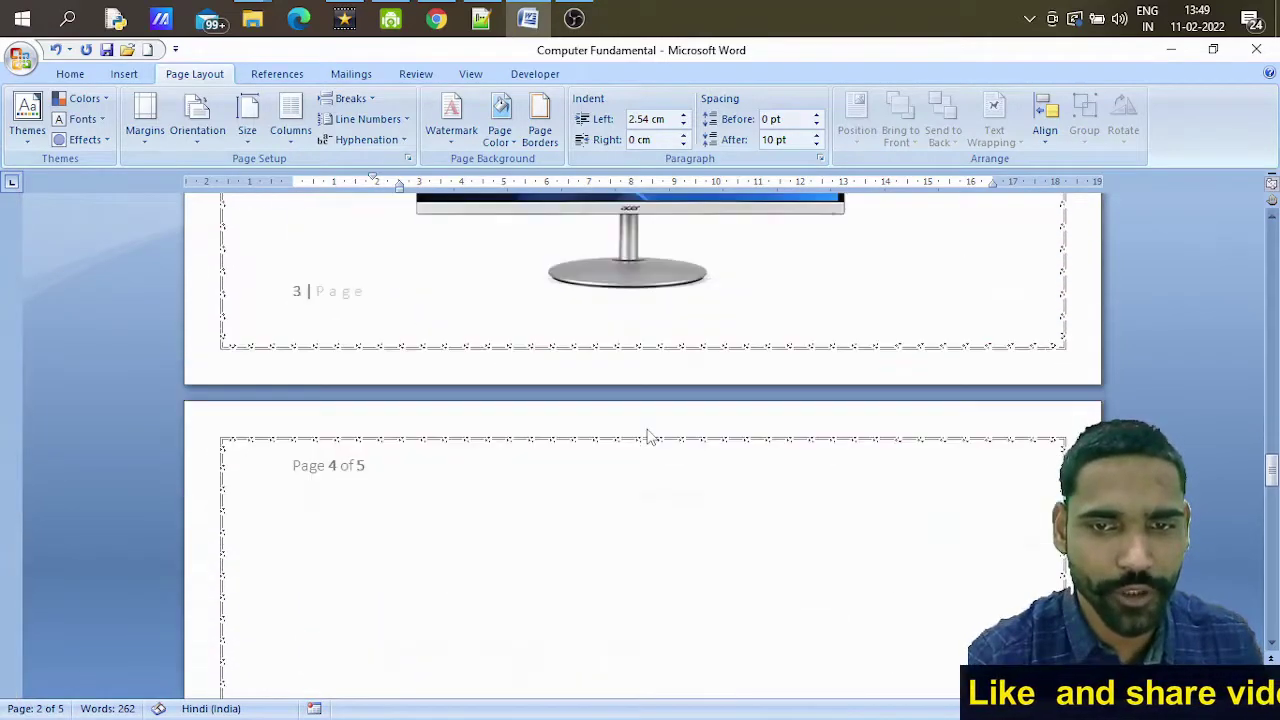
{"action": "scroll", "coordinate": [646, 428], "scroll_direction": "down", "scroll_amount": 5}
{"action": "scroll", "coordinate": [644, 422], "scroll_direction": "down", "scroll_amount": 5}
{"action": "scroll", "coordinate": [643, 420], "scroll_direction": "up", "scroll_amount": 5}
{"action": "scroll", "coordinate": [642, 422], "scroll_direction": "up", "scroll_amount": 5}
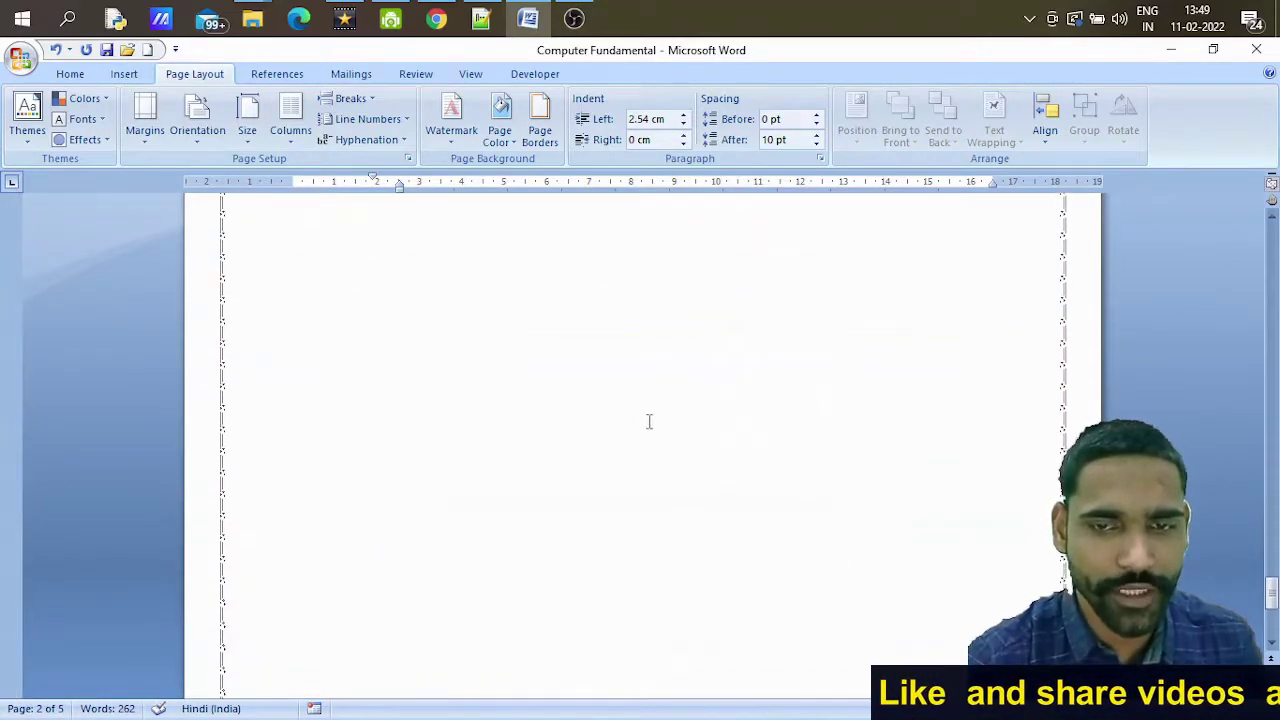
{"action": "scroll", "coordinate": [645, 435], "scroll_direction": "up", "scroll_amount": 5}
{"action": "scroll", "coordinate": [631, 472], "scroll_direction": "up", "scroll_amount": 5}
{"action": "scroll", "coordinate": [631, 472], "scroll_direction": "up", "scroll_amount": 5}
{"action": "scroll", "coordinate": [640, 483], "scroll_direction": "up", "scroll_amount": 5}
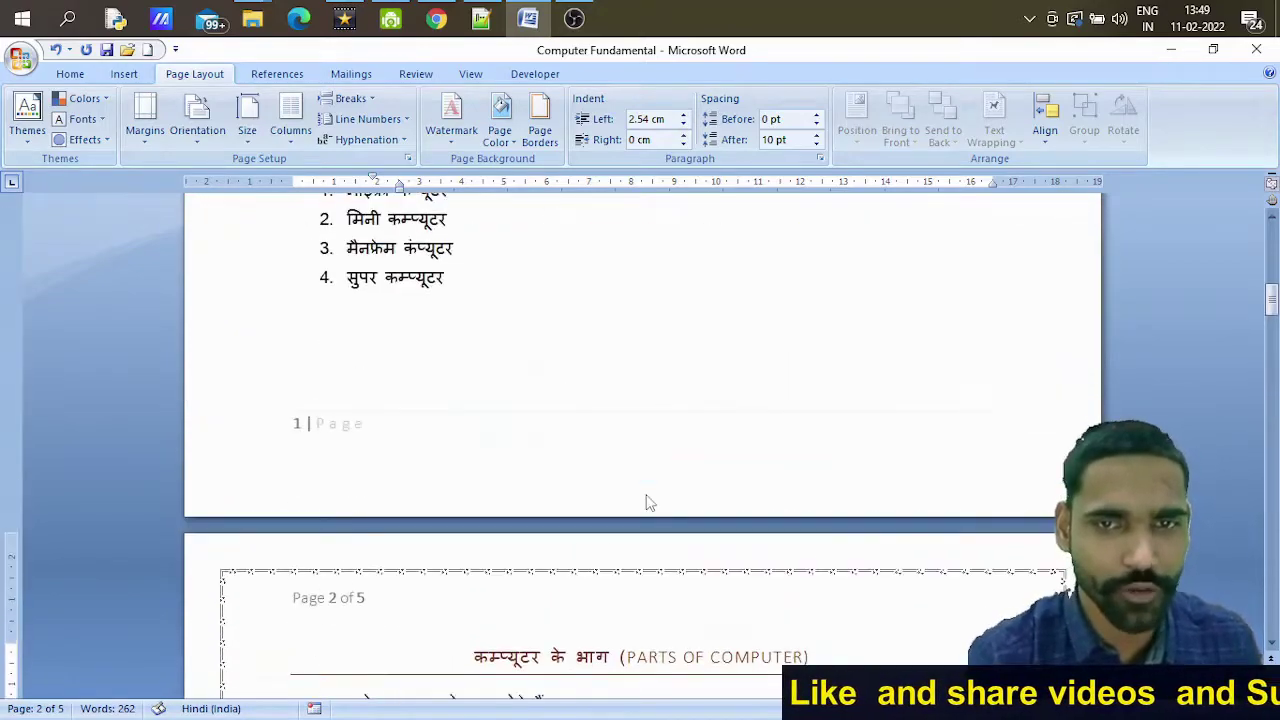
{"action": "scroll", "coordinate": [646, 503], "scroll_direction": "up", "scroll_amount": 5}
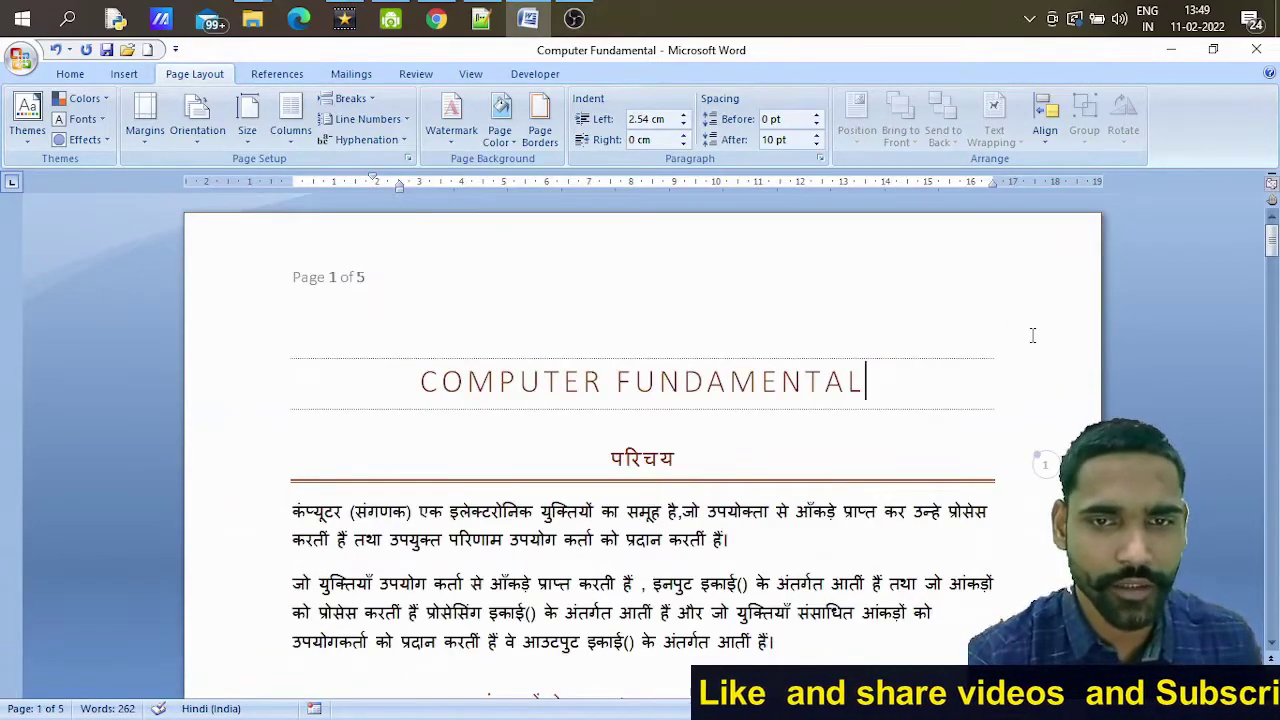
Insert the built-in Mod cover page ahead of the COMPUTER FUNDAMENTAL page.
{"action": "left_click", "coordinate": [83, 264]}
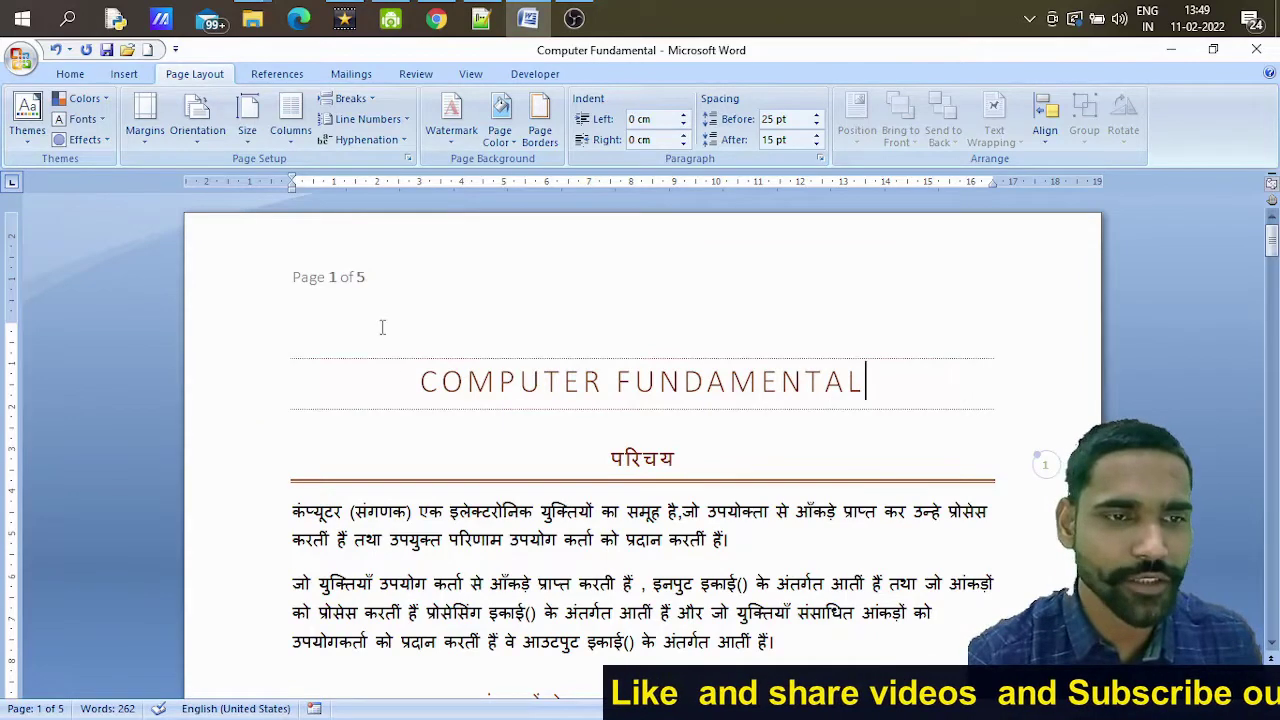
{"action": "left_click", "coordinate": [126, 75]}
{"action": "left_click", "coordinate": [27, 135]}
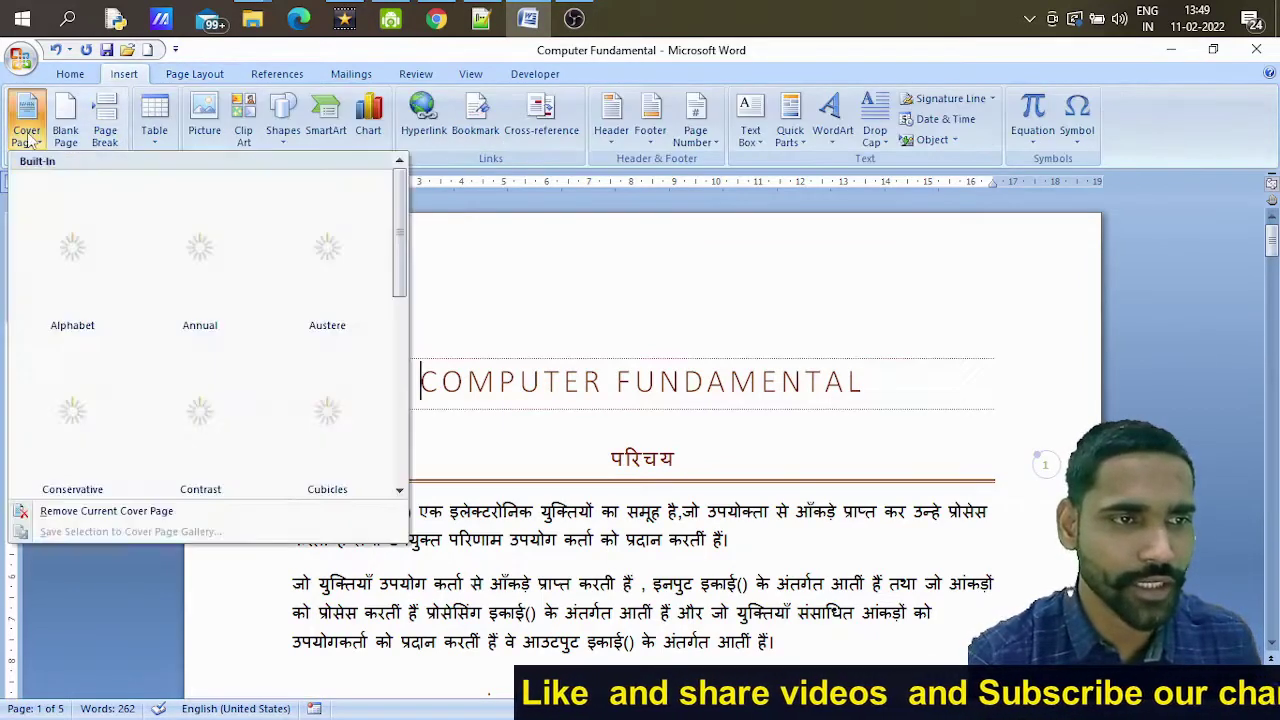
{"action": "mouse_move", "coordinate": [398, 256]}
{"action": "left_mouse_down"}
{"action": "mouse_move", "coordinate": [408, 460]}
{"action": "mouse_move", "coordinate": [372, 368]}
{"action": "left_mouse_up"}
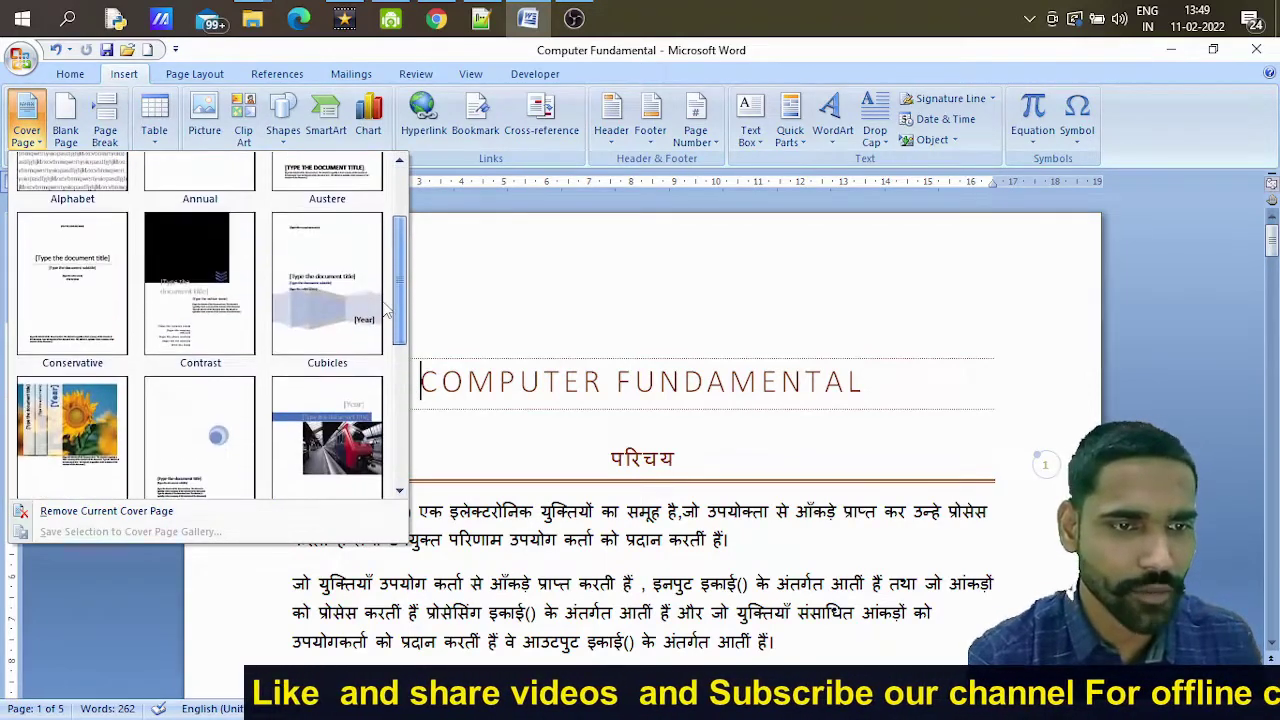
{"action": "left_click", "coordinate": [212, 298]}
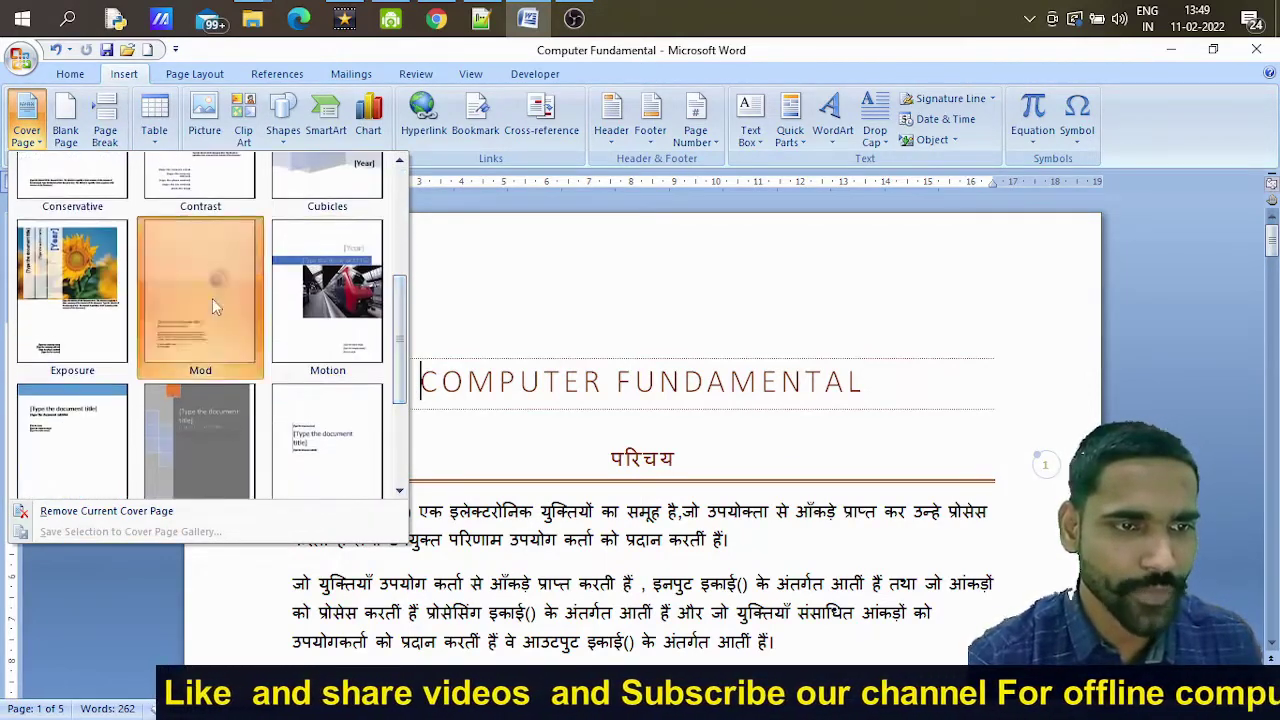
{"action": "scroll", "coordinate": [560, 398], "scroll_direction": "down", "scroll_amount": 2}
Look over the Mod cover page's title, author and date blocks and the following bordered pages.
{"action": "scroll", "coordinate": [555, 392], "scroll_direction": "down", "scroll_amount": 5}
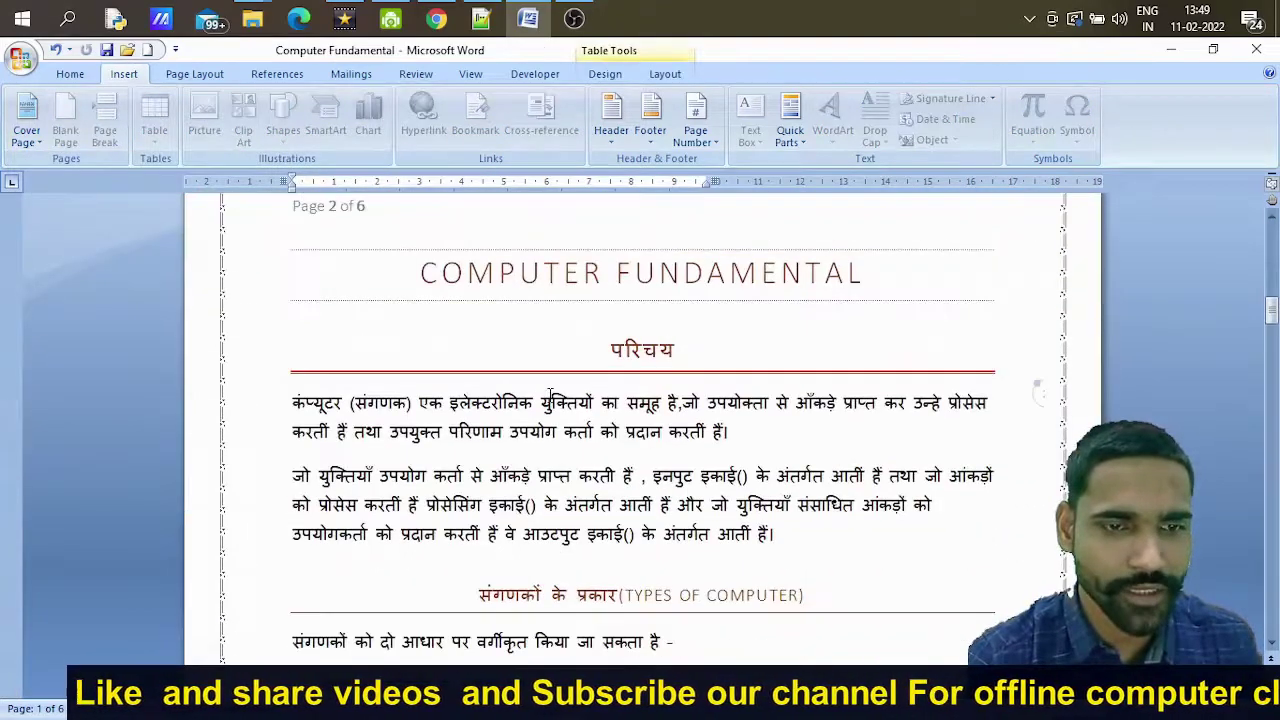
{"action": "scroll", "coordinate": [550, 388], "scroll_direction": "up", "scroll_amount": 4}
{"action": "scroll", "coordinate": [546, 385], "scroll_direction": "up", "scroll_amount": 6}
{"action": "scroll", "coordinate": [546, 385], "scroll_direction": "down", "scroll_amount": 10}
{"action": "scroll", "coordinate": [329, 408], "scroll_direction": "up", "scroll_amount": 3}
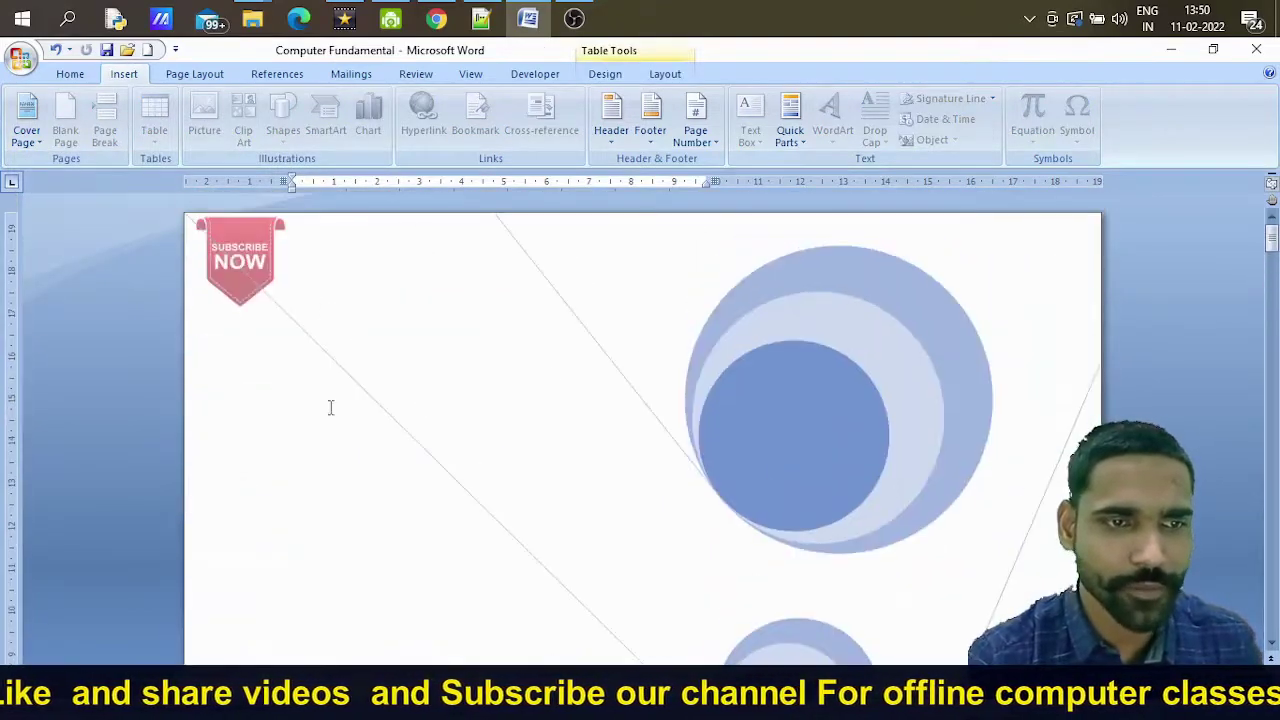
{"action": "left_click", "coordinate": [329, 408]}
{"action": "scroll", "coordinate": [856, 395], "scroll_direction": "down", "scroll_amount": 3}
{"action": "scroll", "coordinate": [856, 395], "scroll_direction": "up", "scroll_amount": 5}
{"action": "scroll", "coordinate": [523, 354], "scroll_direction": "down", "scroll_amount": 2}
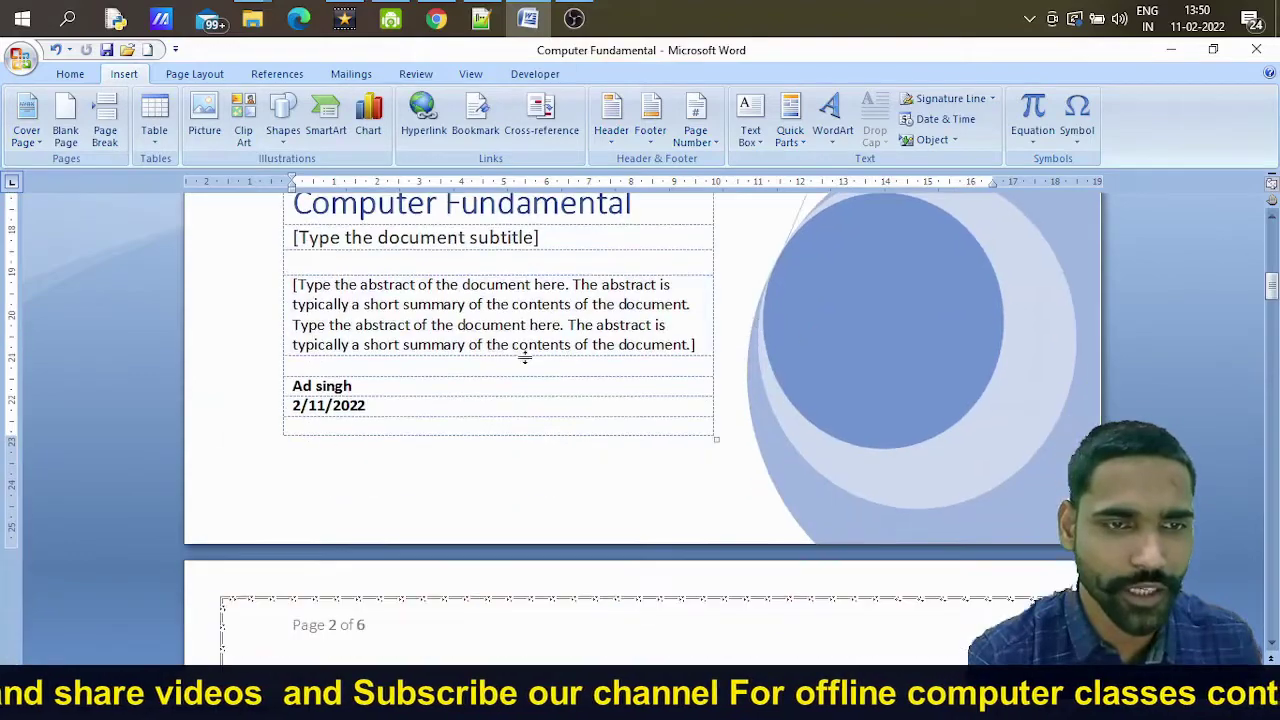
{"action": "scroll", "coordinate": [518, 268], "scroll_direction": "up", "scroll_amount": 1}
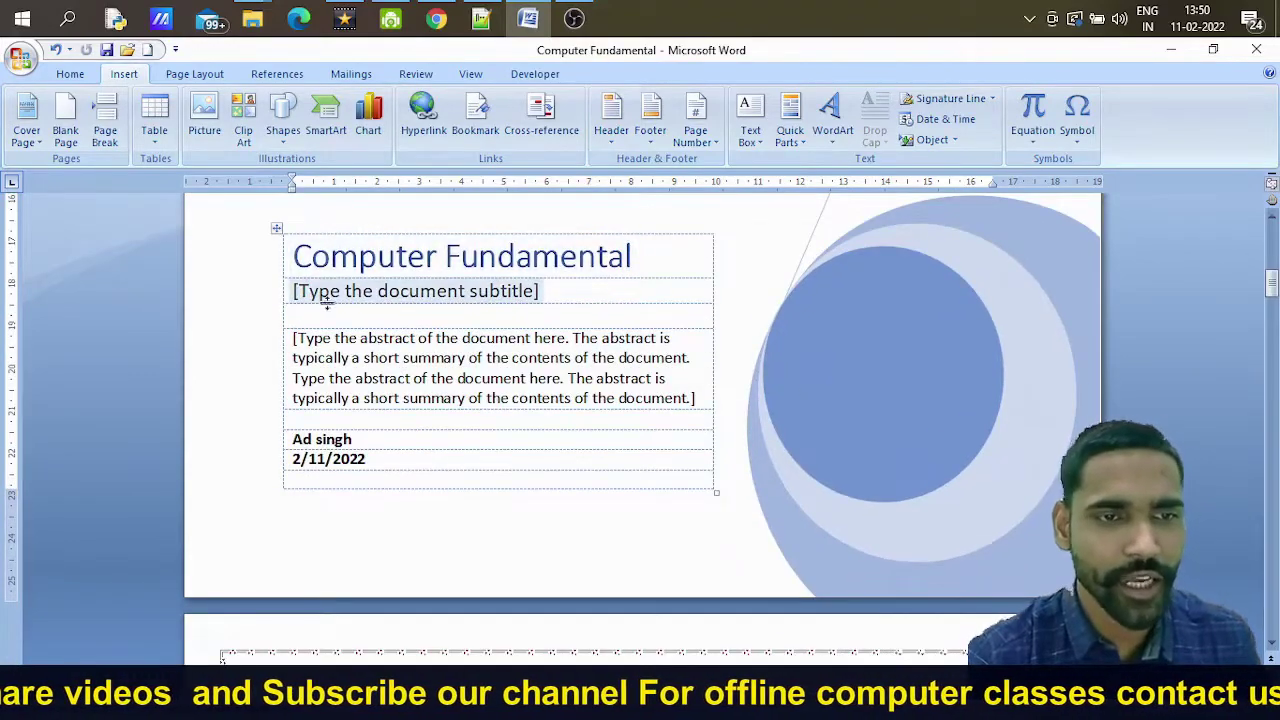
{"action": "scroll", "coordinate": [563, 340], "scroll_direction": "down", "scroll_amount": 5}
{"action": "scroll", "coordinate": [563, 349], "scroll_direction": "down", "scroll_amount": 4}
{"action": "scroll", "coordinate": [563, 349], "scroll_direction": "down", "scroll_amount": 3}
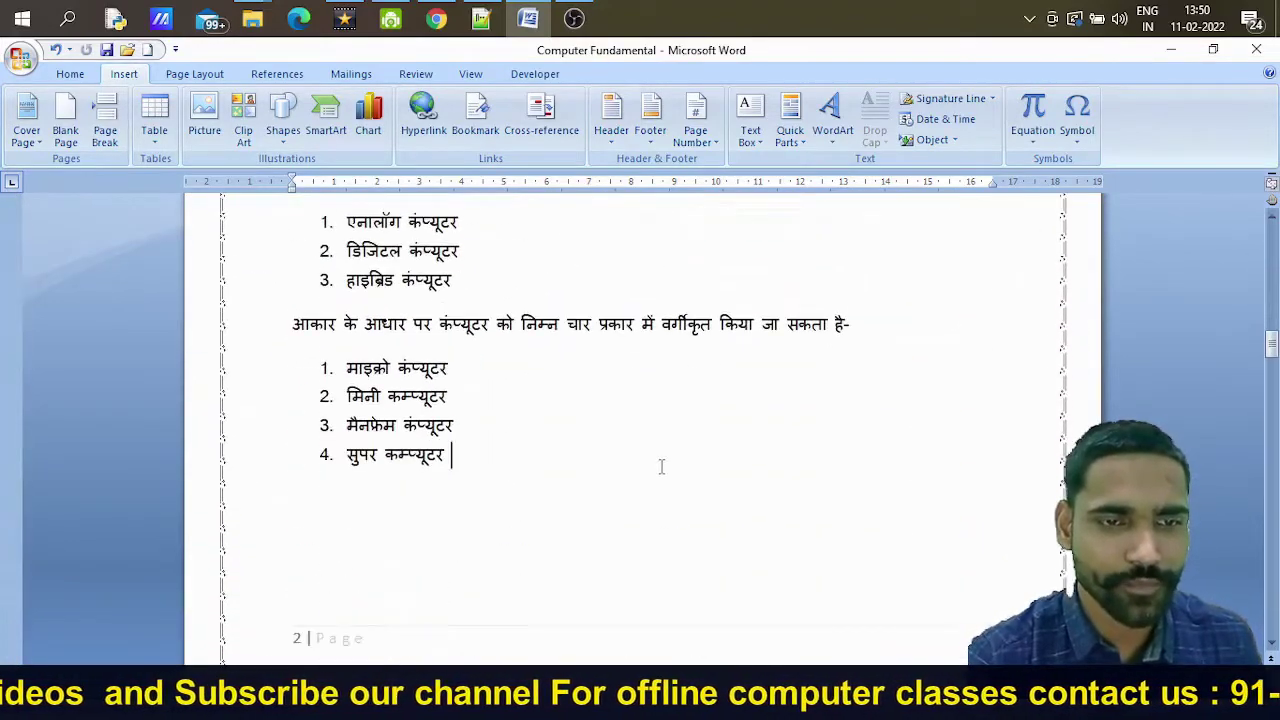
{"action": "scroll", "coordinate": [540, 441], "scroll_direction": "up", "scroll_amount": 2}
{"action": "scroll", "coordinate": [540, 441], "scroll_direction": "up", "scroll_amount": 4}
{"action": "scroll", "coordinate": [540, 441], "scroll_direction": "down", "scroll_amount": 6}
{"action": "scroll", "coordinate": [540, 437], "scroll_direction": "down", "scroll_amount": 7}
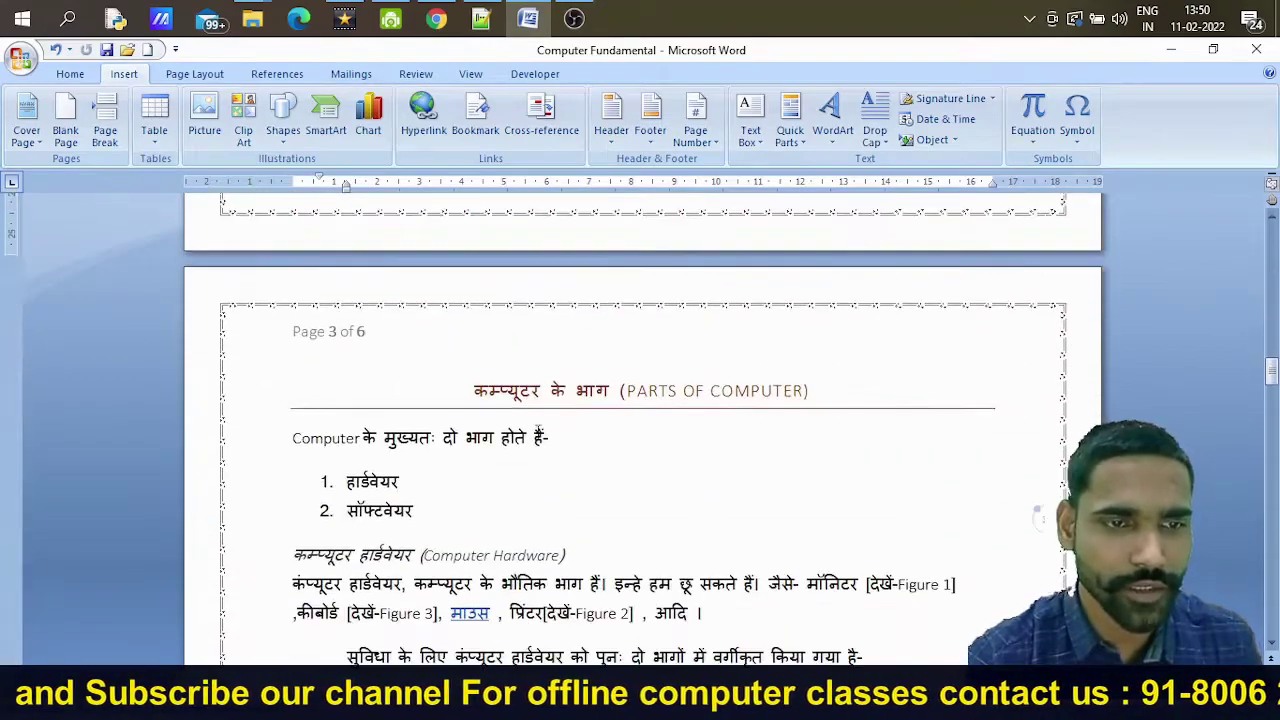
{"action": "scroll", "coordinate": [540, 437], "scroll_direction": "down", "scroll_amount": 5}
{"action": "scroll", "coordinate": [540, 430], "scroll_direction": "up", "scroll_amount": 7}
{"action": "scroll", "coordinate": [540, 428], "scroll_direction": "down", "scroll_amount": 5}
{"action": "scroll", "coordinate": [540, 425], "scroll_direction": "up", "scroll_amount": 9}
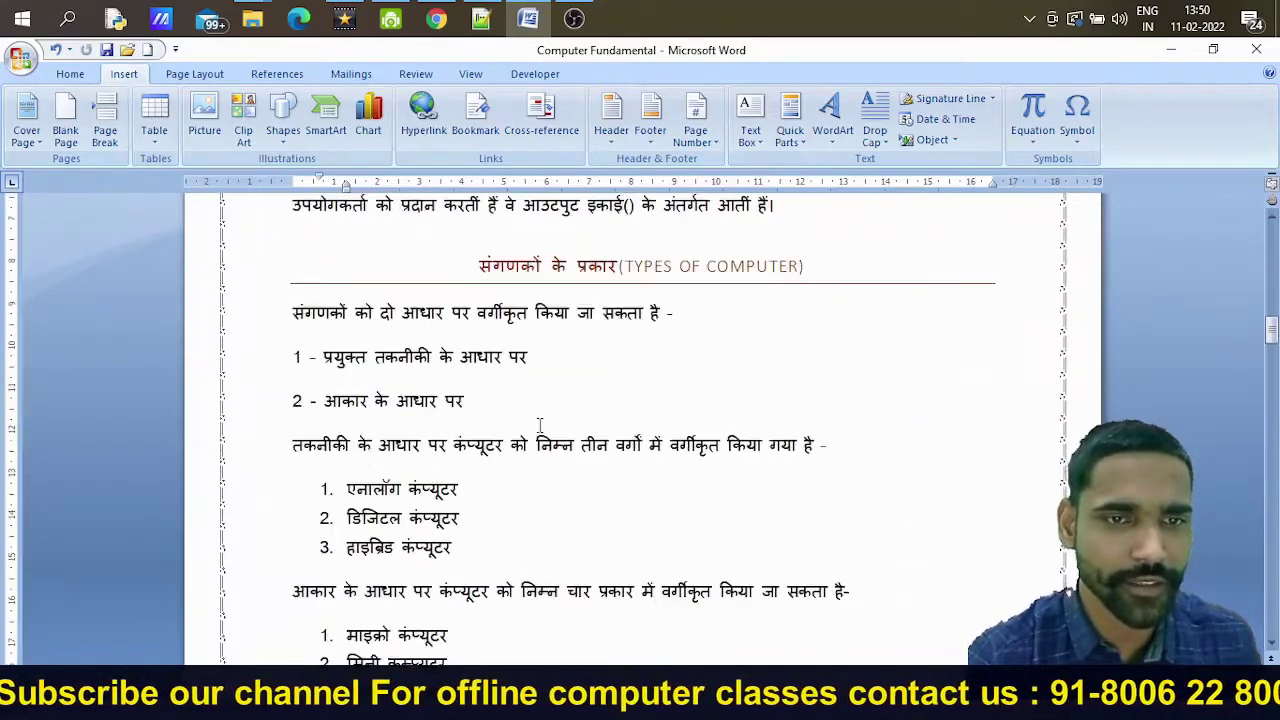
{"action": "scroll", "coordinate": [540, 427], "scroll_direction": "up", "scroll_amount": 12}
{"action": "scroll", "coordinate": [537, 423], "scroll_direction": "up", "scroll_amount": 3}
{"action": "scroll", "coordinate": [537, 423], "scroll_direction": "down", "scroll_amount": 3}
{"action": "scroll", "coordinate": [614, 409], "scroll_direction": "down", "scroll_amount": 10}
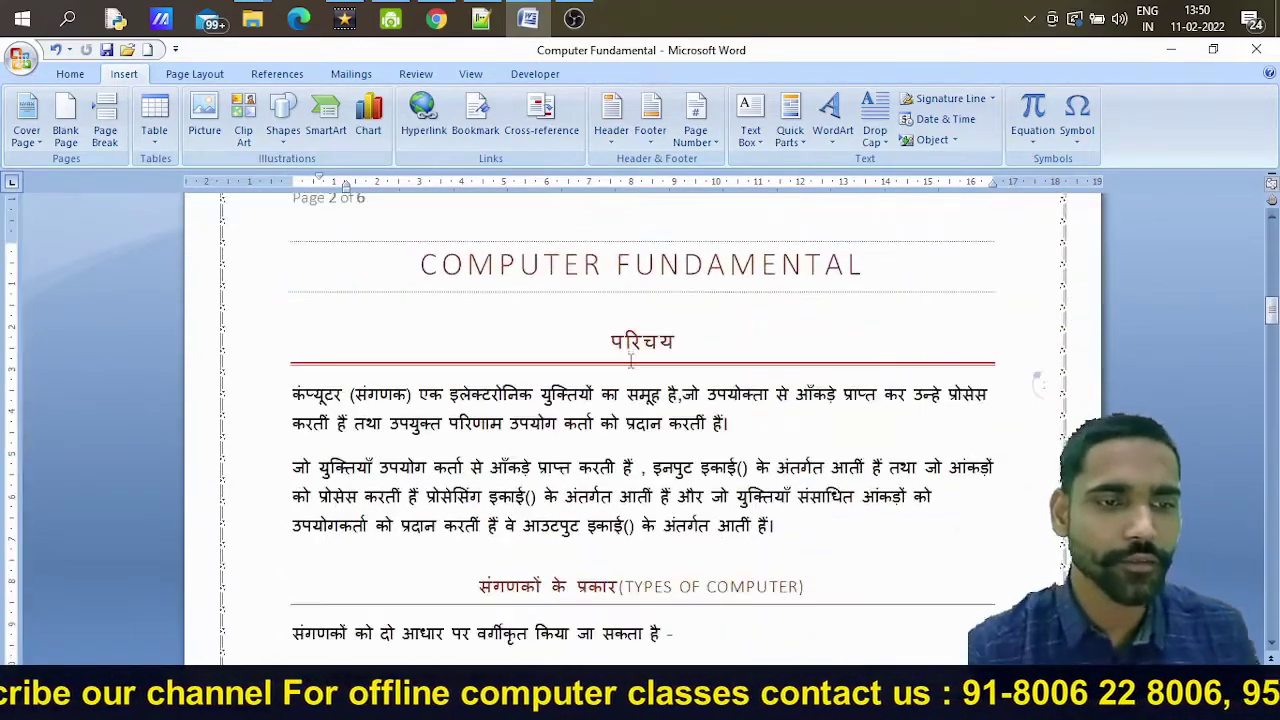
Return to Page Layout and briefly select, then deselect, the numbered line 1 heading.
{"action": "left_click", "coordinate": [207, 80]}
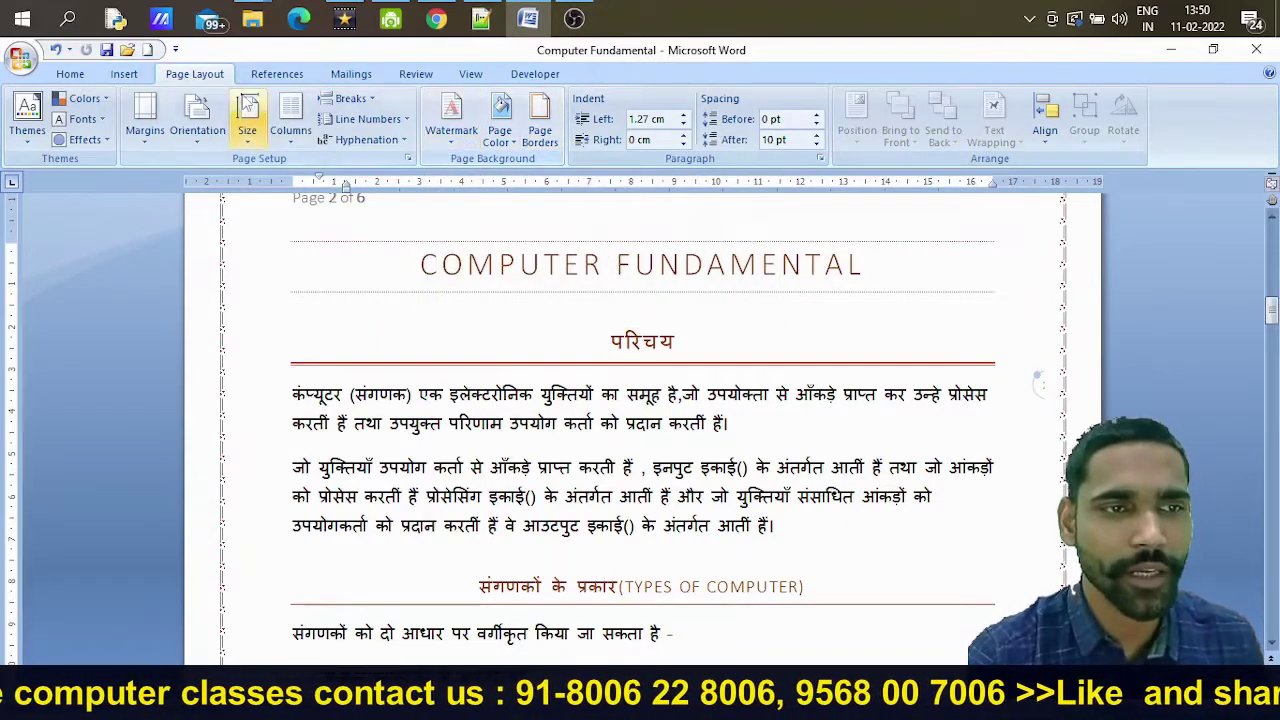
{"action": "scroll", "coordinate": [324, 291], "scroll_direction": "up", "scroll_amount": 5}
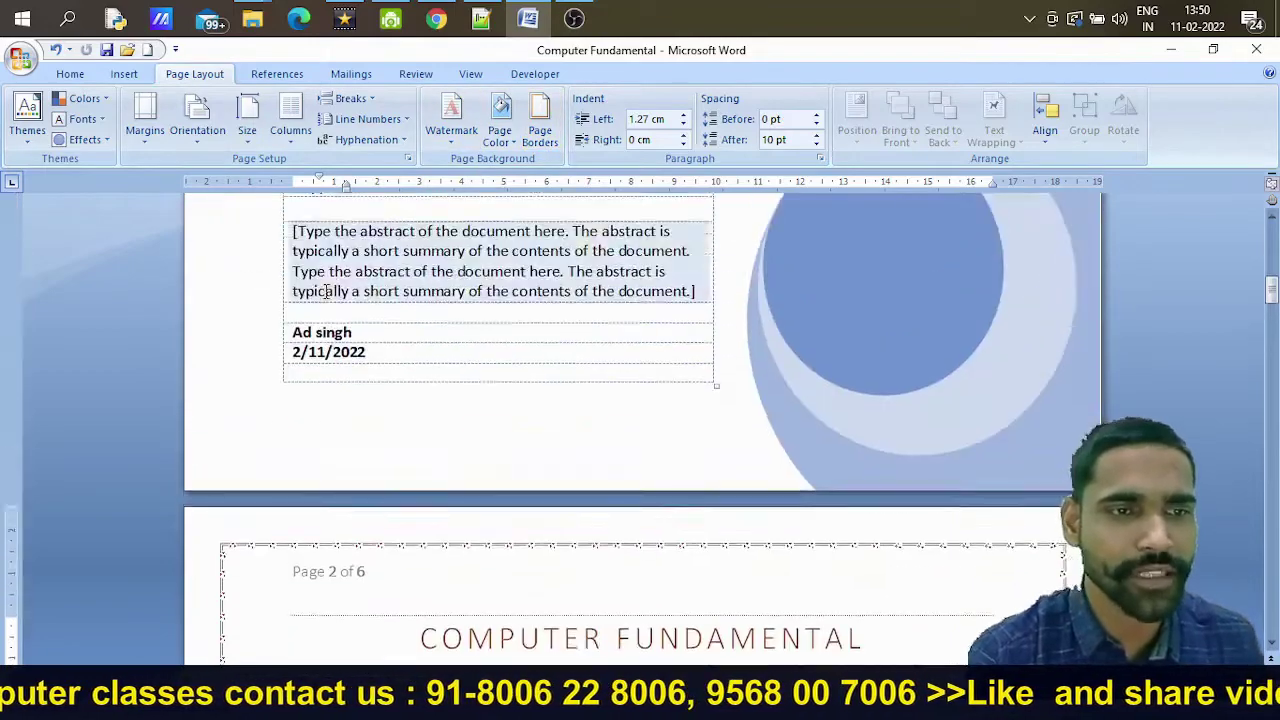
{"action": "scroll", "coordinate": [326, 295], "scroll_direction": "up", "scroll_amount": 10}
{"action": "scroll", "coordinate": [328, 299], "scroll_direction": "up", "scroll_amount": 5}
{"action": "scroll", "coordinate": [328, 303], "scroll_direction": "down", "scroll_amount": 5}
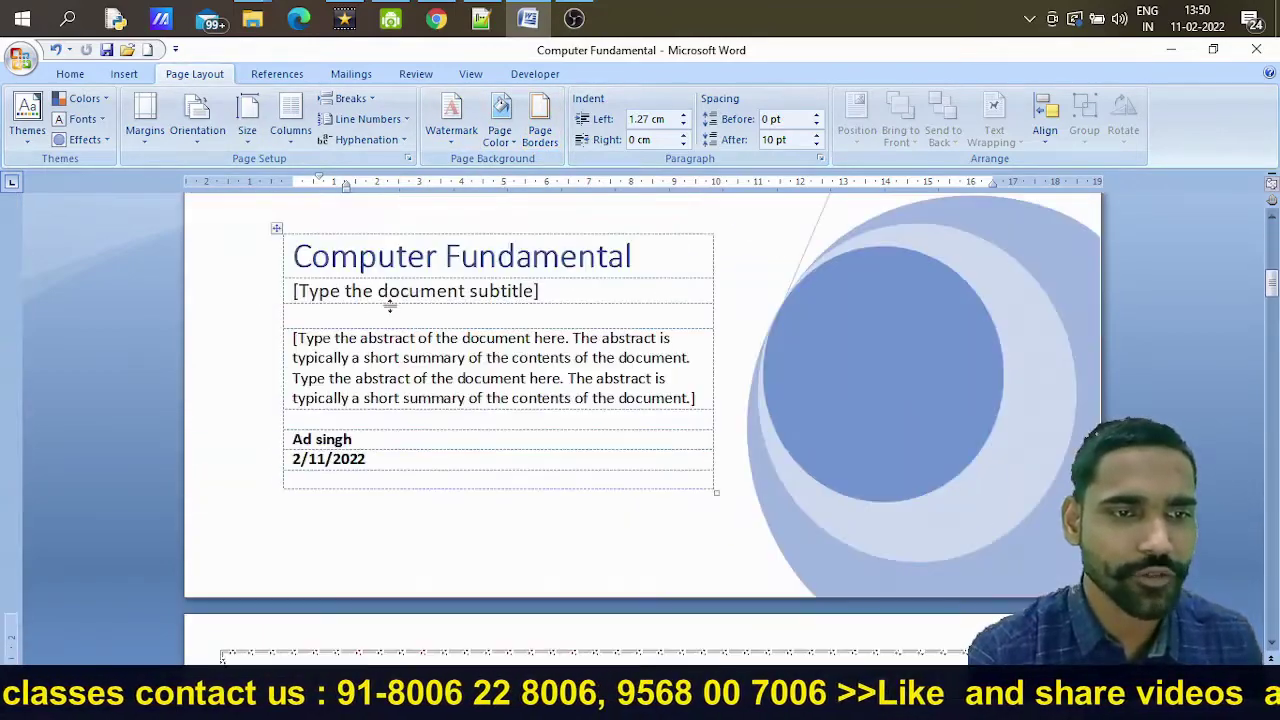
{"action": "scroll", "coordinate": [380, 303], "scroll_direction": "down", "scroll_amount": 10}
{"action": "left_click", "coordinate": [267, 406]}
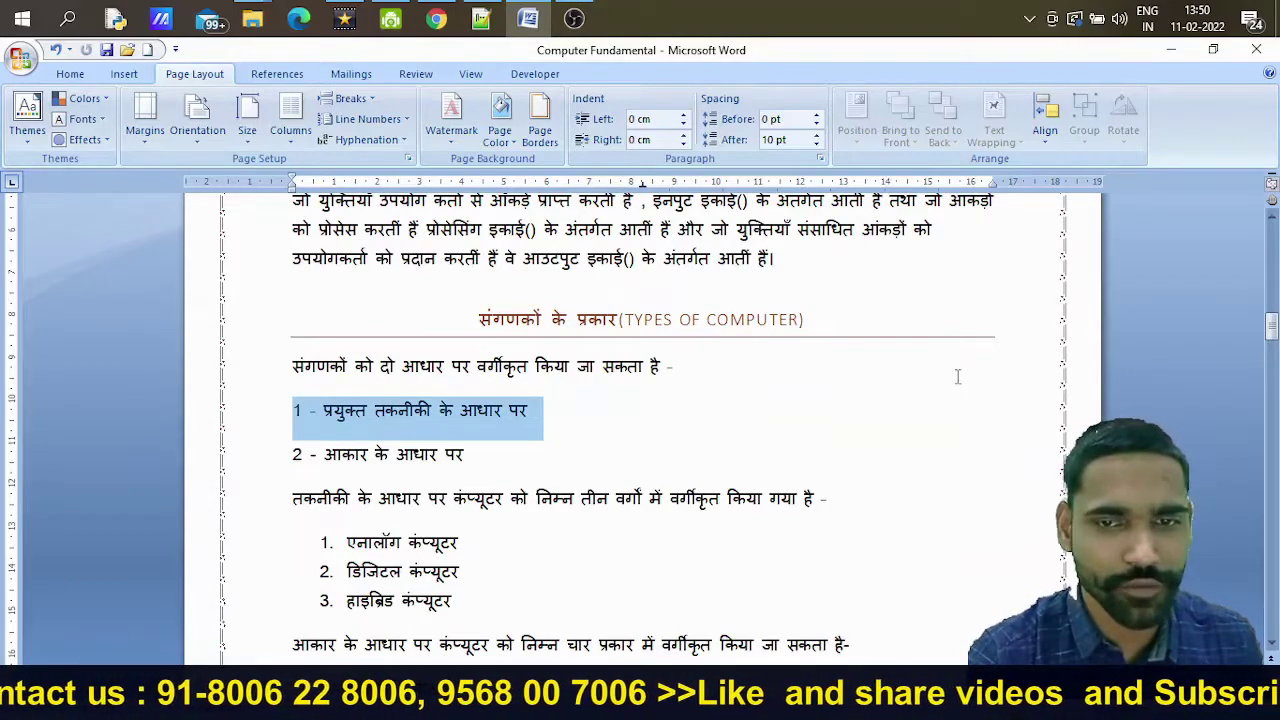
{"action": "left_click", "coordinate": [1007, 340]}
{"action": "scroll", "coordinate": [643, 398], "scroll_direction": "up", "scroll_amount": 7}
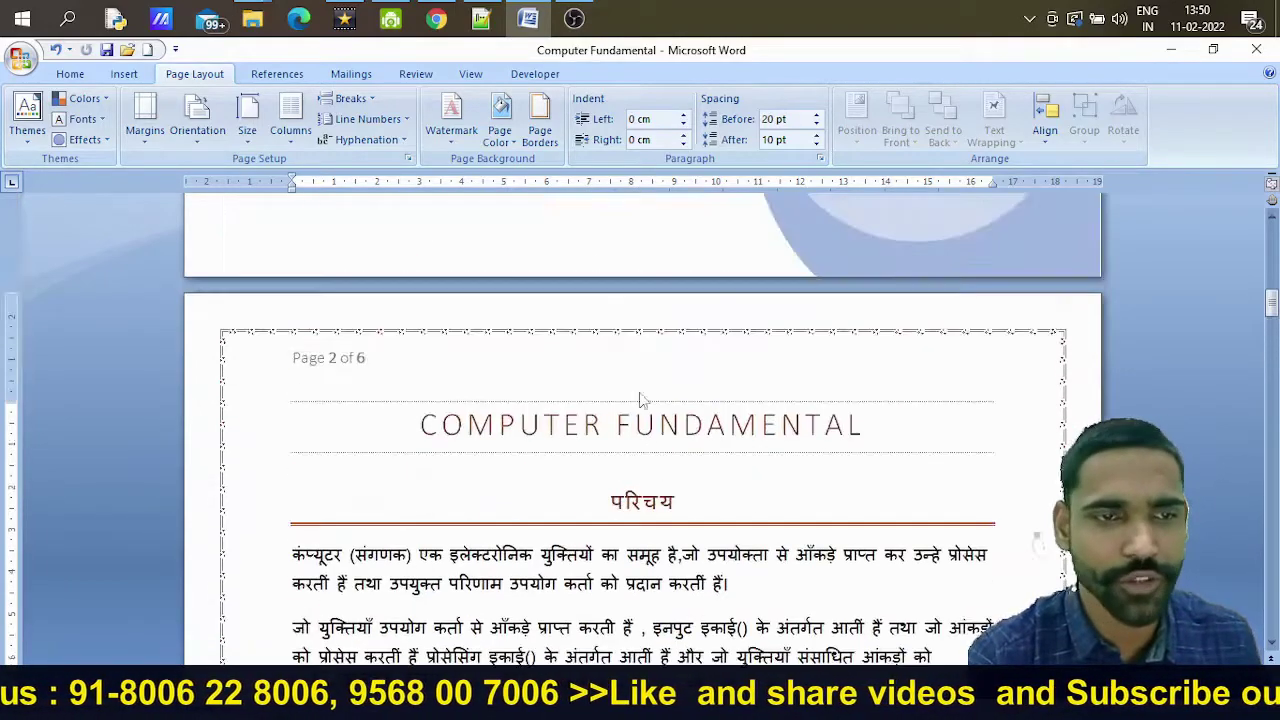
{"action": "scroll", "coordinate": [380, 345], "scroll_direction": "down", "scroll_amount": 7}
{"action": "scroll", "coordinate": [390, 355], "scroll_direction": "down", "scroll_amount": 4}
{"action": "scroll", "coordinate": [400, 362], "scroll_direction": "down", "scroll_amount": 1}
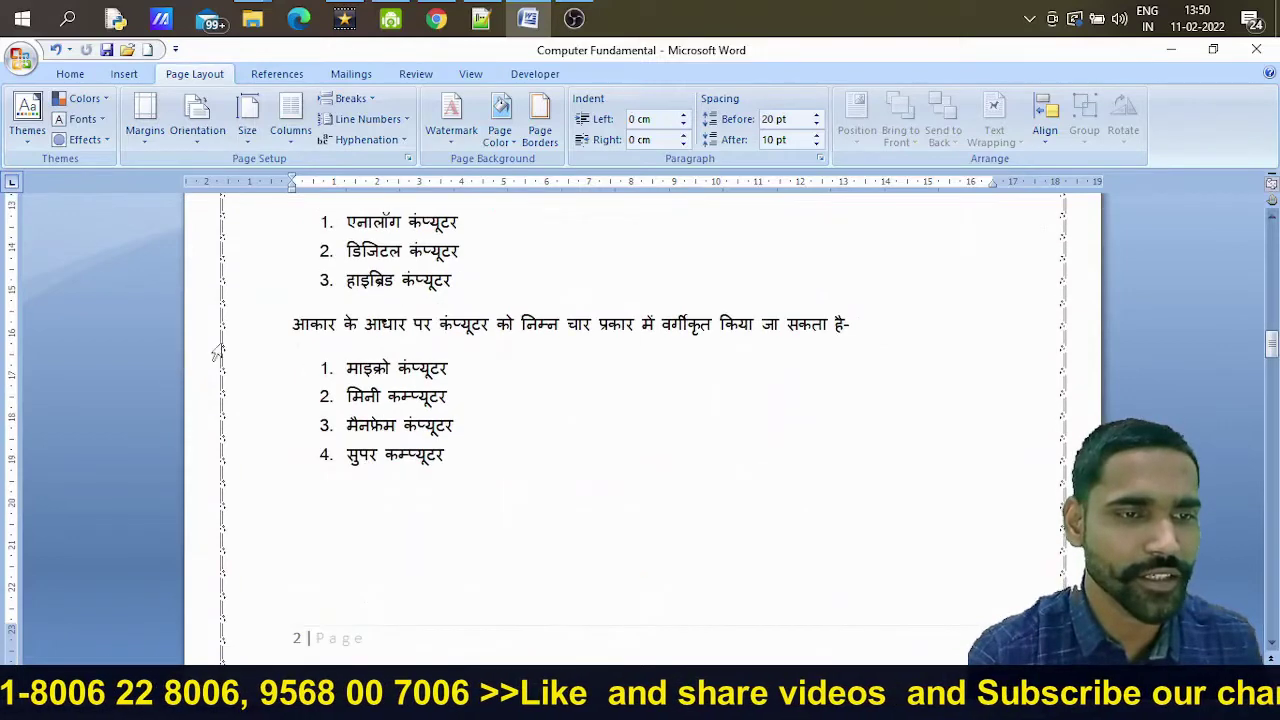
{"action": "scroll", "coordinate": [410, 370], "scroll_direction": "down", "scroll_amount": 5}
{"action": "scroll", "coordinate": [410, 360], "scroll_direction": "up", "scroll_amount": 2}
{"action": "scroll", "coordinate": [300, 310], "scroll_direction": "up", "scroll_amount": 1}
Try the Narrow 1.27 cm margins, switch back to Normal, then apply Narrow again.
{"action": "scroll", "coordinate": [200, 220], "scroll_direction": "up", "scroll_amount": 1}
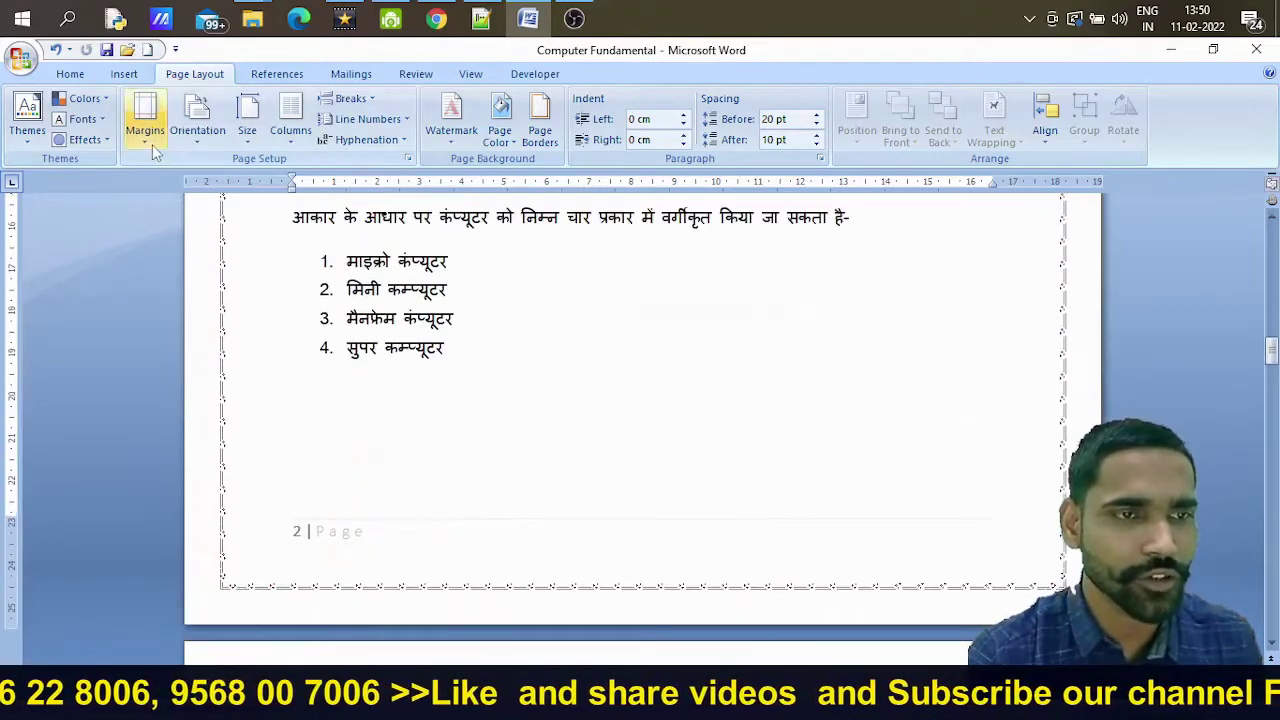
{"action": "left_click", "coordinate": [145, 132]}
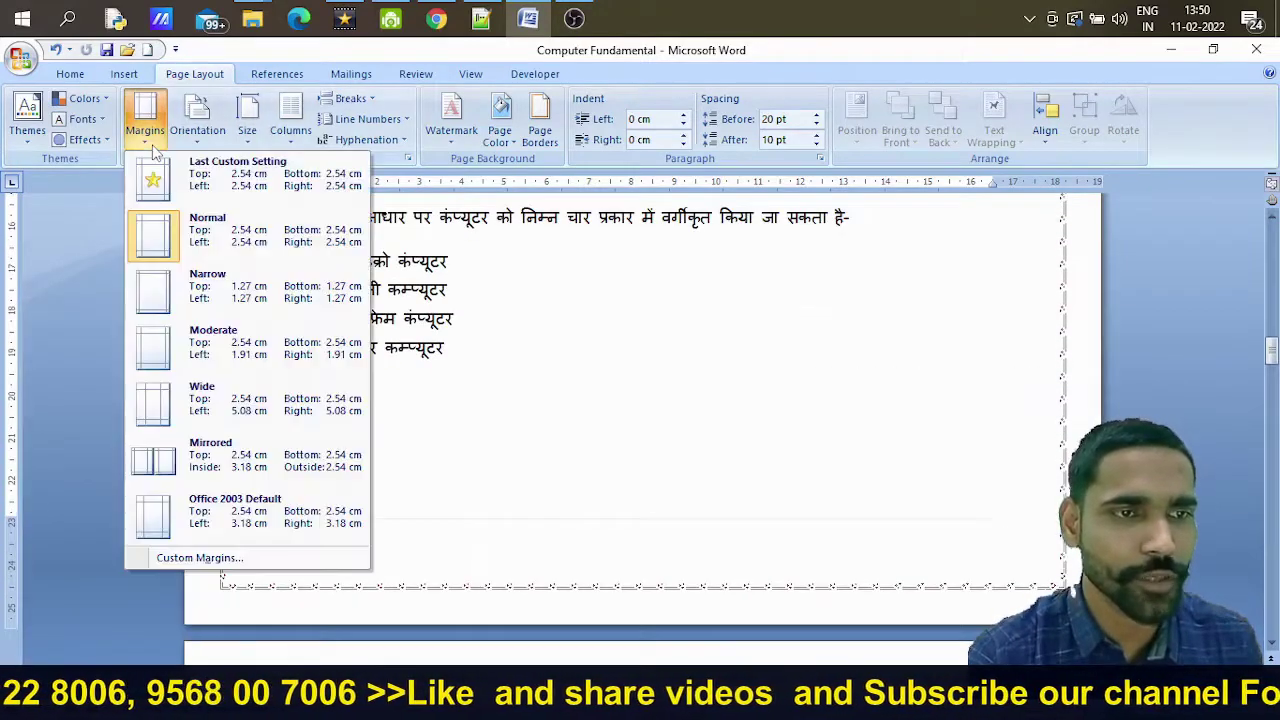
{"action": "left_click", "coordinate": [313, 293]}
{"action": "scroll", "coordinate": [314, 298], "scroll_direction": "up", "scroll_amount": 7}
{"action": "scroll", "coordinate": [310, 360], "scroll_direction": "up", "scroll_amount": 1}
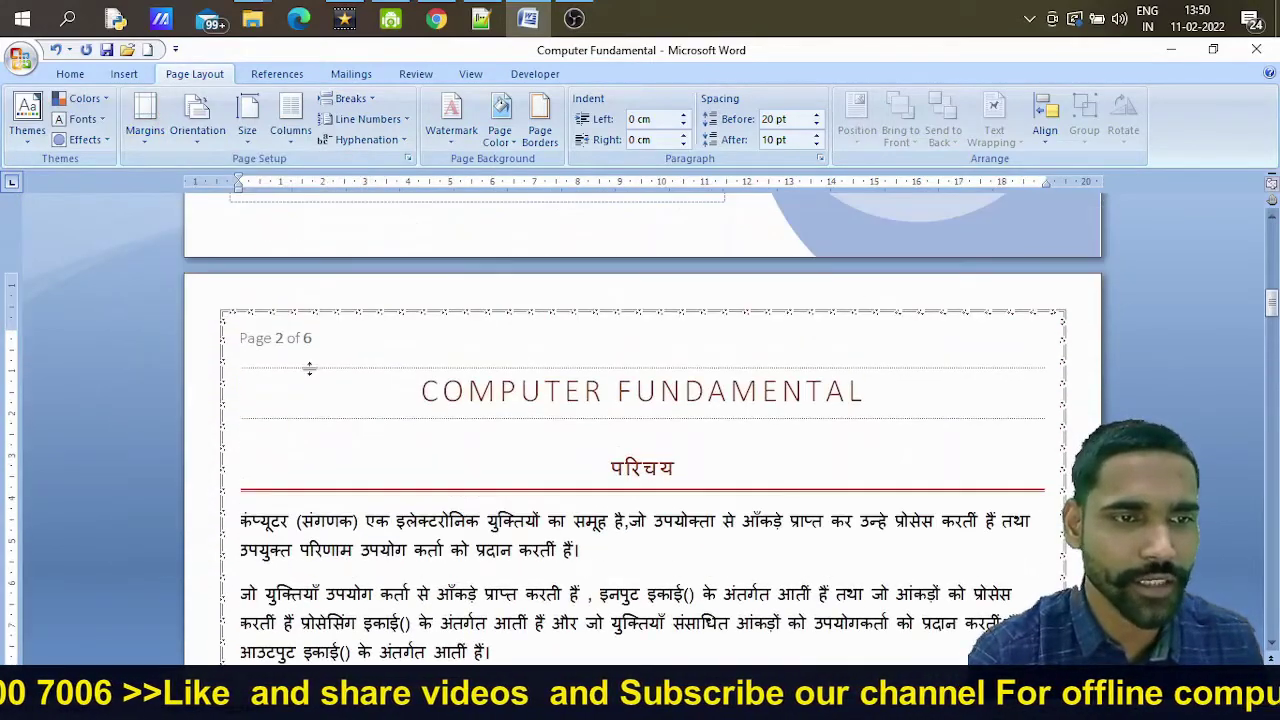
{"action": "left_click", "coordinate": [145, 128]}
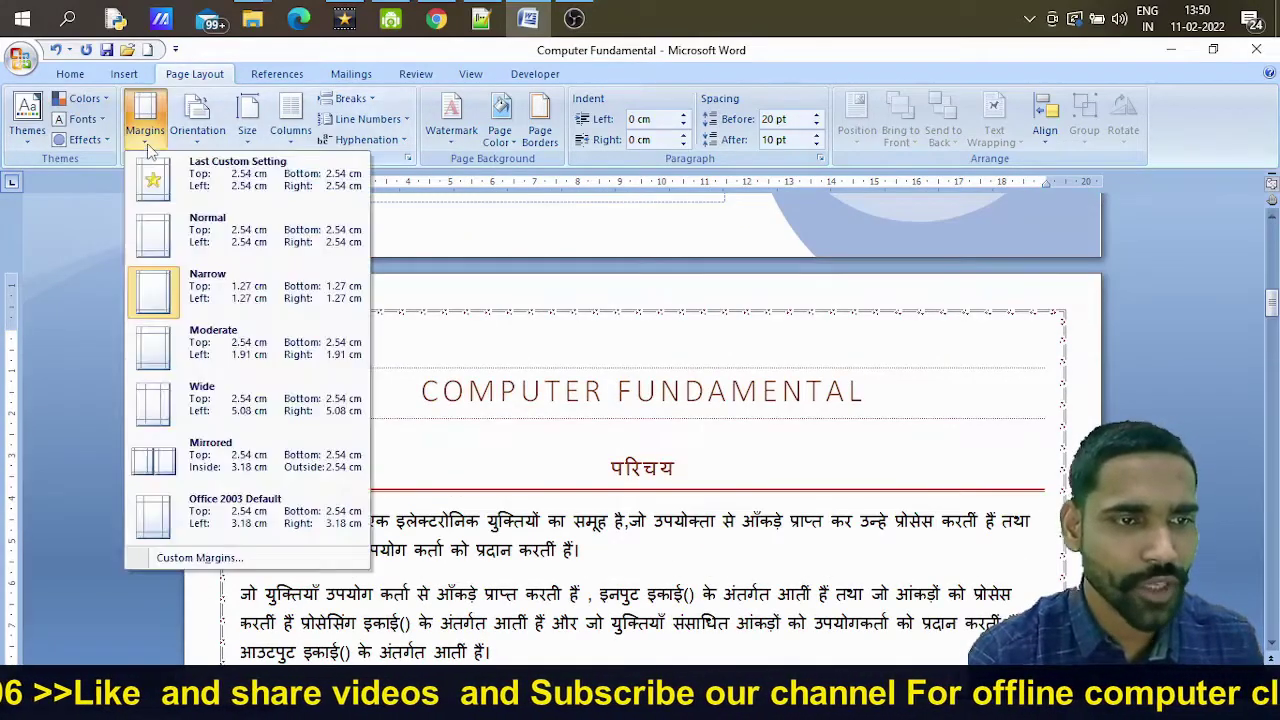
{"action": "left_click", "coordinate": [240, 255]}
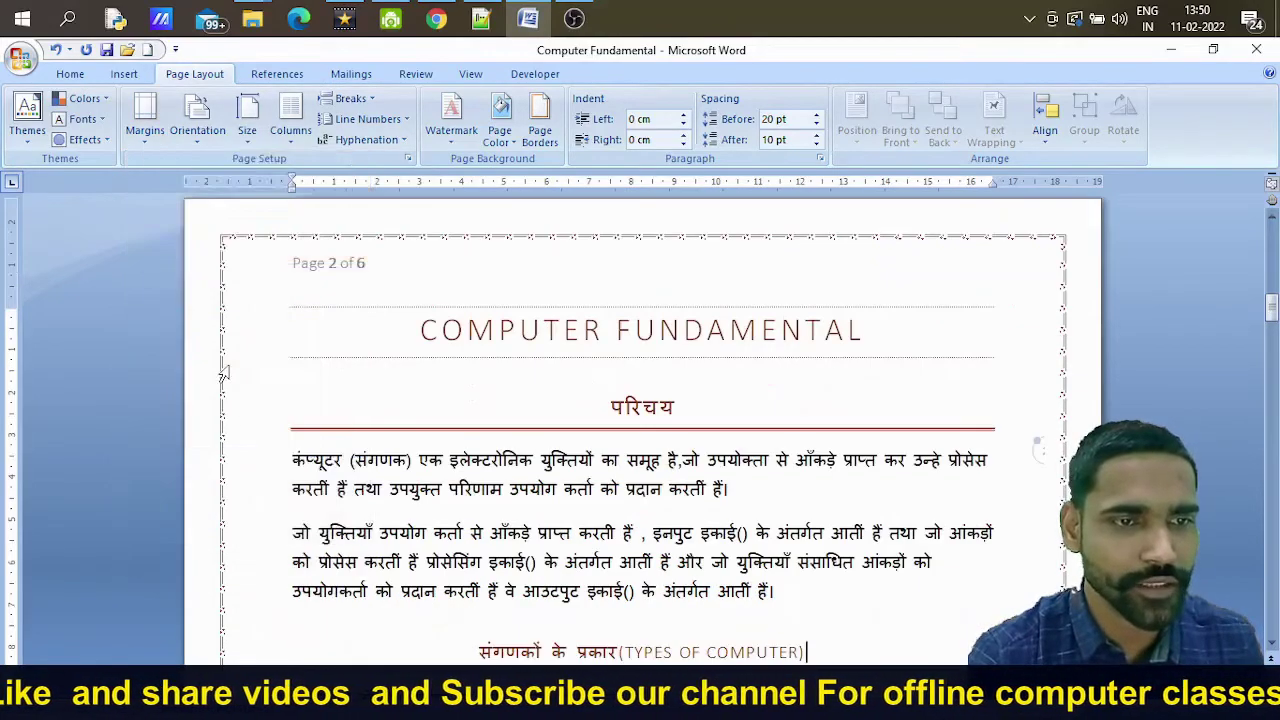
{"action": "left_click", "coordinate": [140, 135]}
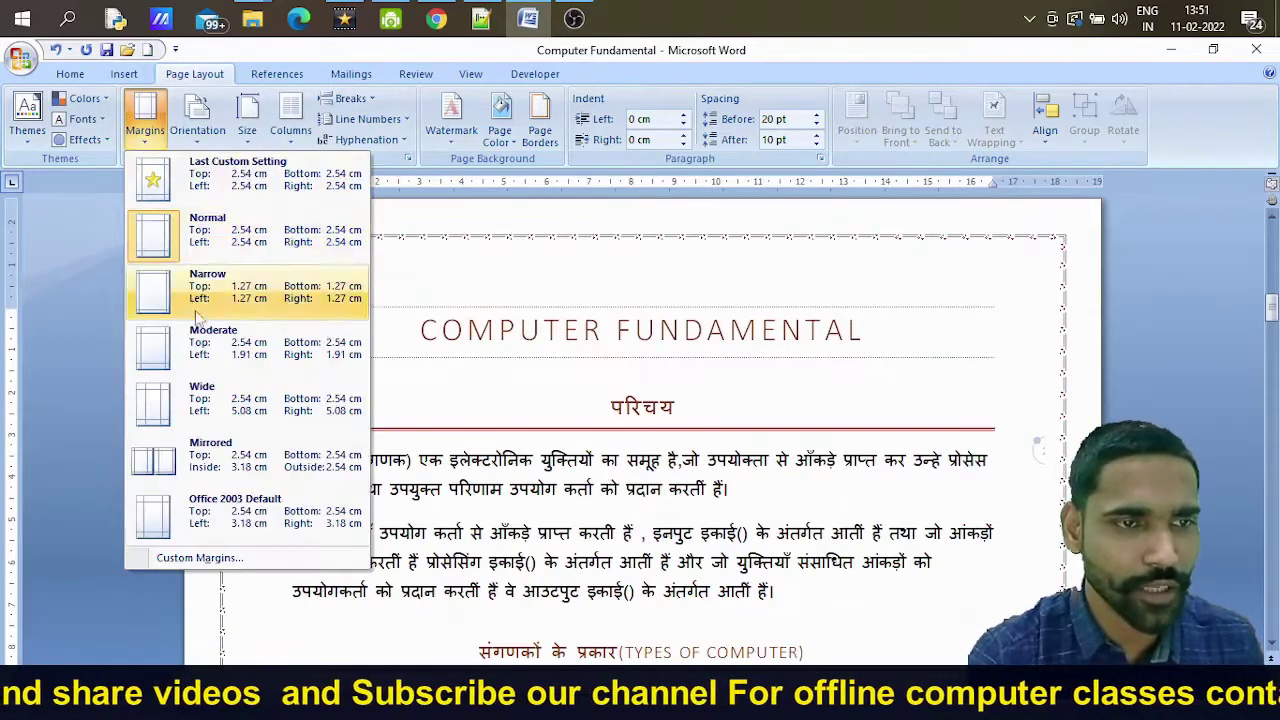
{"action": "left_click", "coordinate": [290, 290]}
Apply the Moderate margins preset: 2.54 cm top and bottom, 1.91 cm left and right.
{"action": "scroll", "coordinate": [274, 345], "scroll_direction": "down", "scroll_amount": 3}
{"action": "scroll", "coordinate": [274, 345], "scroll_direction": "down", "scroll_amount": 5}
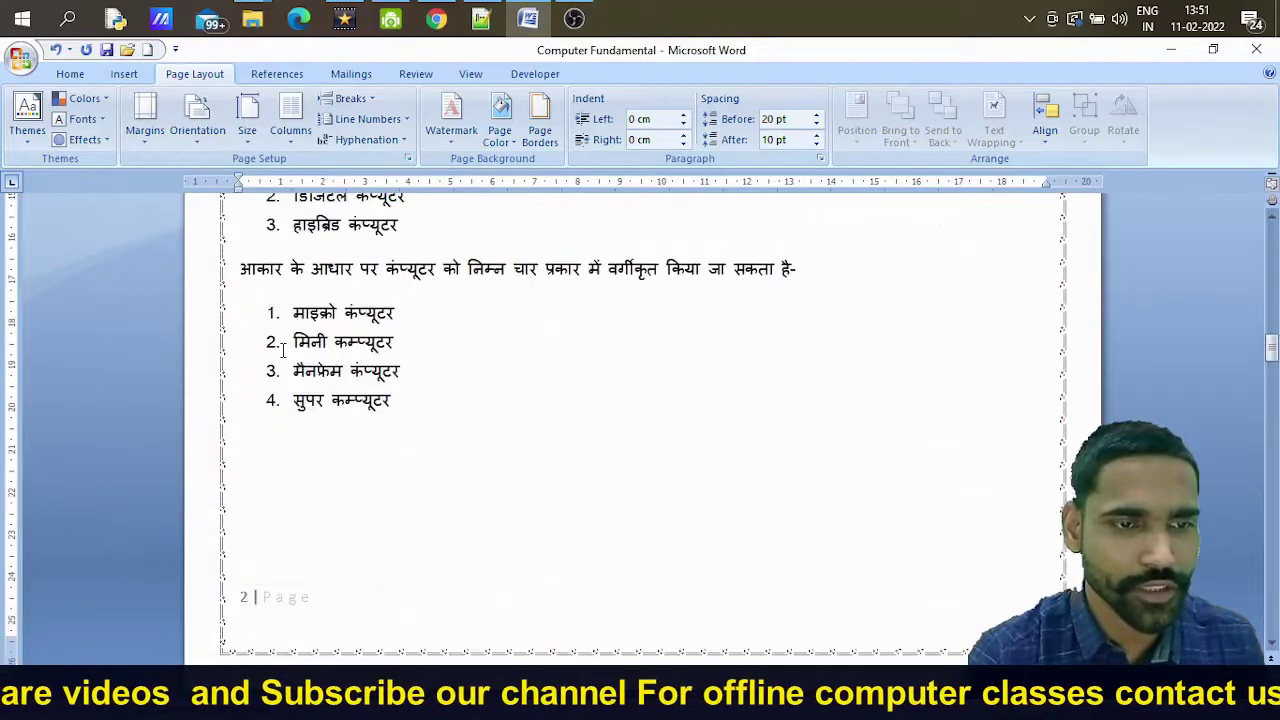
{"action": "scroll", "coordinate": [274, 345], "scroll_direction": "down", "scroll_amount": 1}
{"action": "scroll", "coordinate": [280, 350], "scroll_direction": "down", "scroll_amount": 4}
{"action": "scroll", "coordinate": [280, 345], "scroll_direction": "down", "scroll_amount": 1}
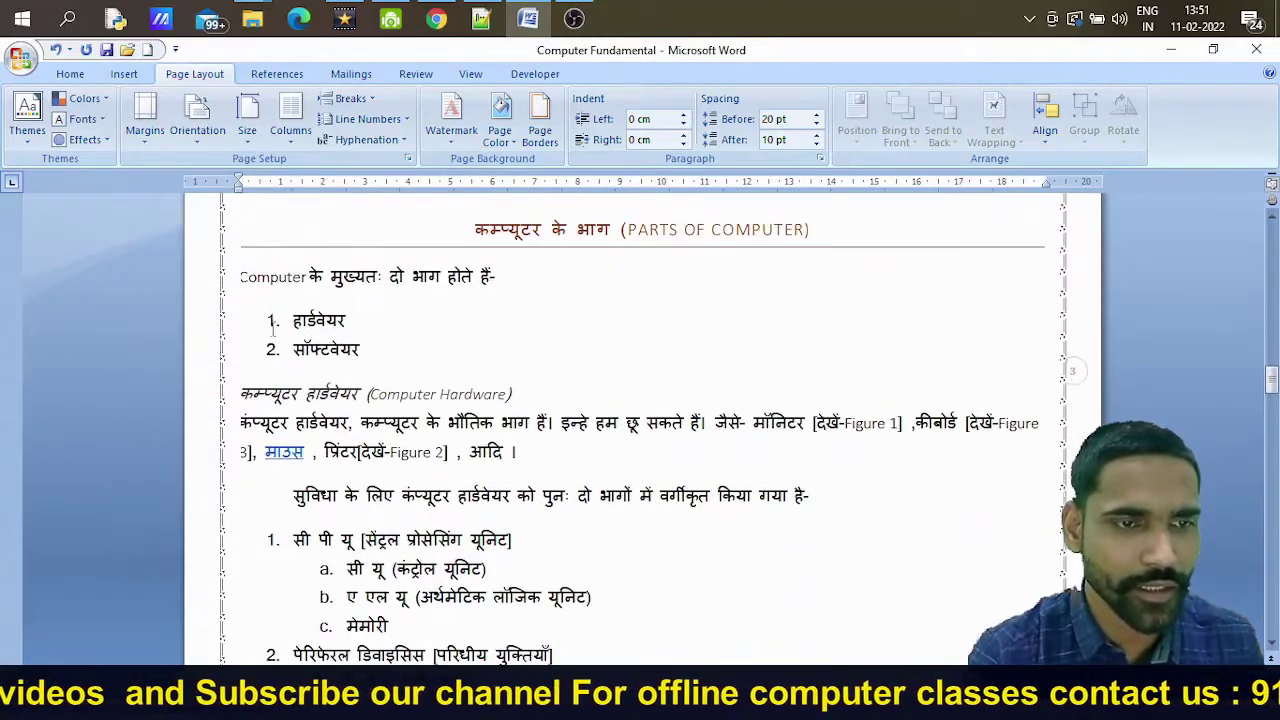
{"action": "left_click", "coordinate": [145, 118]}
{"action": "left_click", "coordinate": [263, 358]}
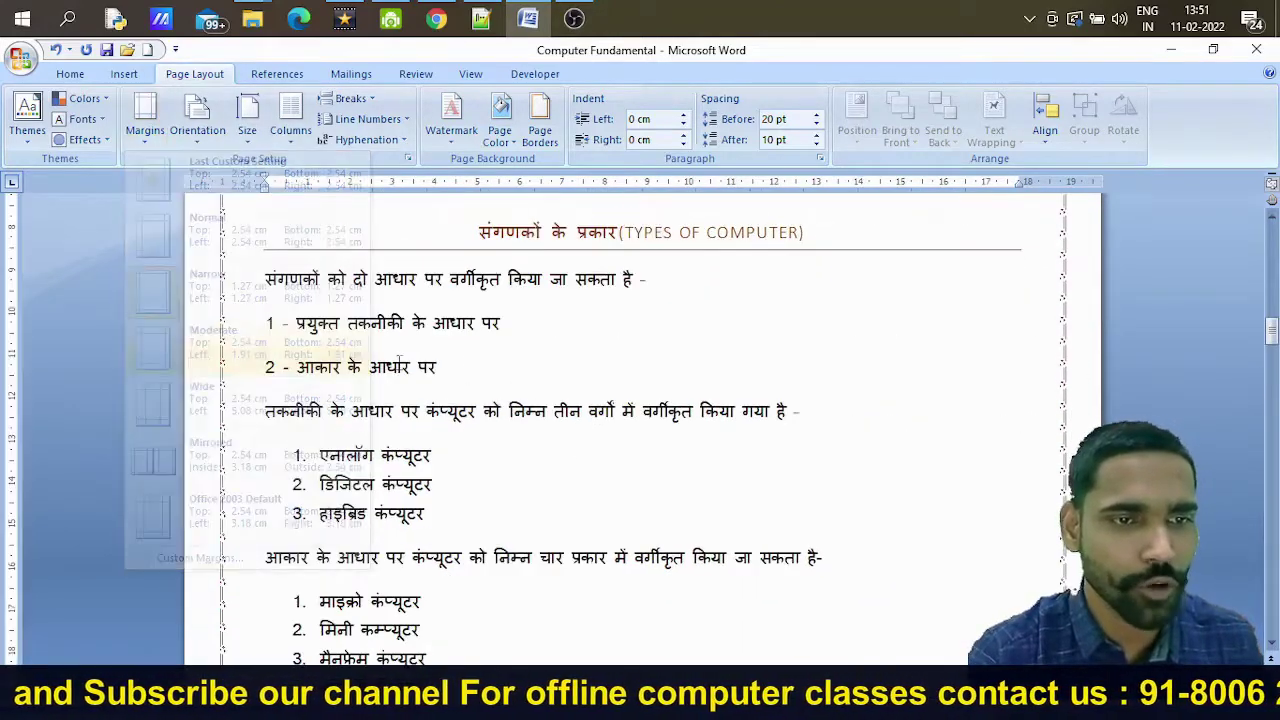
{"action": "scroll", "coordinate": [425, 365], "scroll_direction": "up", "scroll_amount": 3}
{"action": "scroll", "coordinate": [425, 368], "scroll_direction": "up", "scroll_amount": 1}
{"action": "scroll", "coordinate": [425, 368], "scroll_direction": "up", "scroll_amount": 1}
{"action": "scroll", "coordinate": [425, 368], "scroll_direction": "up", "scroll_amount": 3}
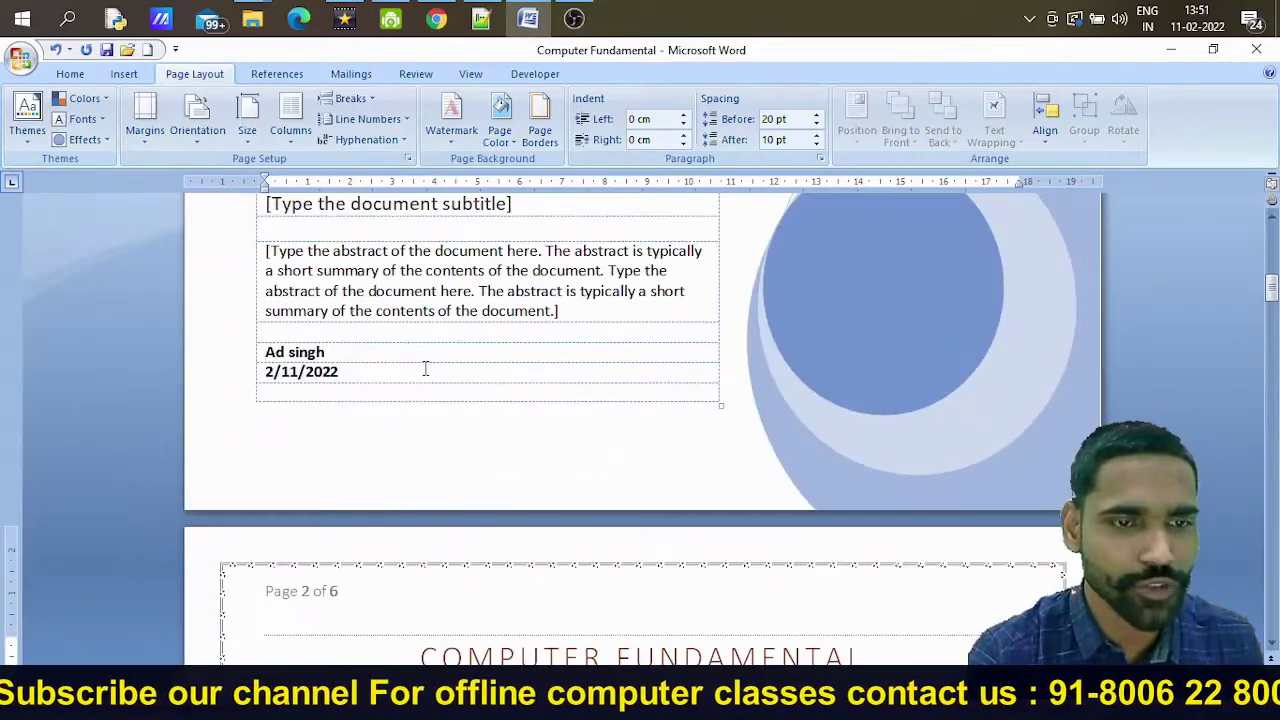
{"action": "scroll", "coordinate": [425, 368], "scroll_direction": "down", "scroll_amount": 4}
{"action": "scroll", "coordinate": [425, 368], "scroll_direction": "down", "scroll_amount": 5}
{"action": "scroll", "coordinate": [422, 374], "scroll_direction": "down", "scroll_amount": 5}
{"action": "scroll", "coordinate": [422, 374], "scroll_direction": "down", "scroll_amount": 2}
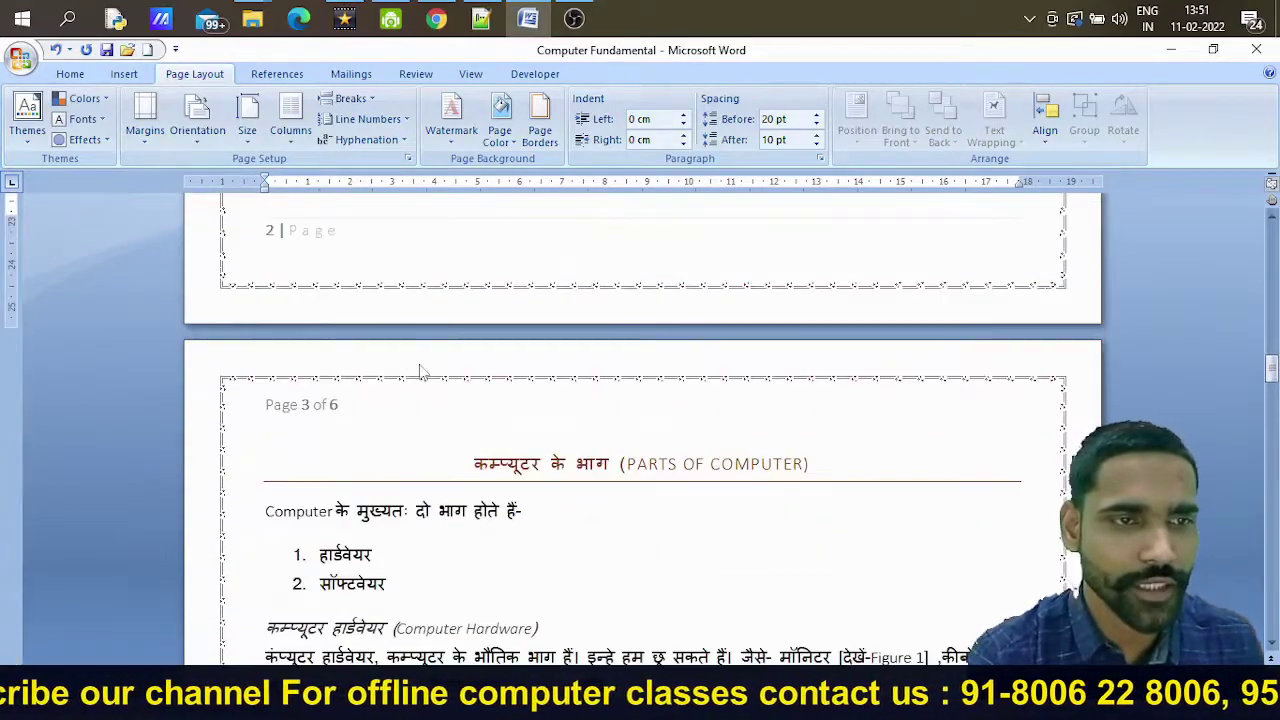
{"action": "left_click", "coordinate": [145, 118]}
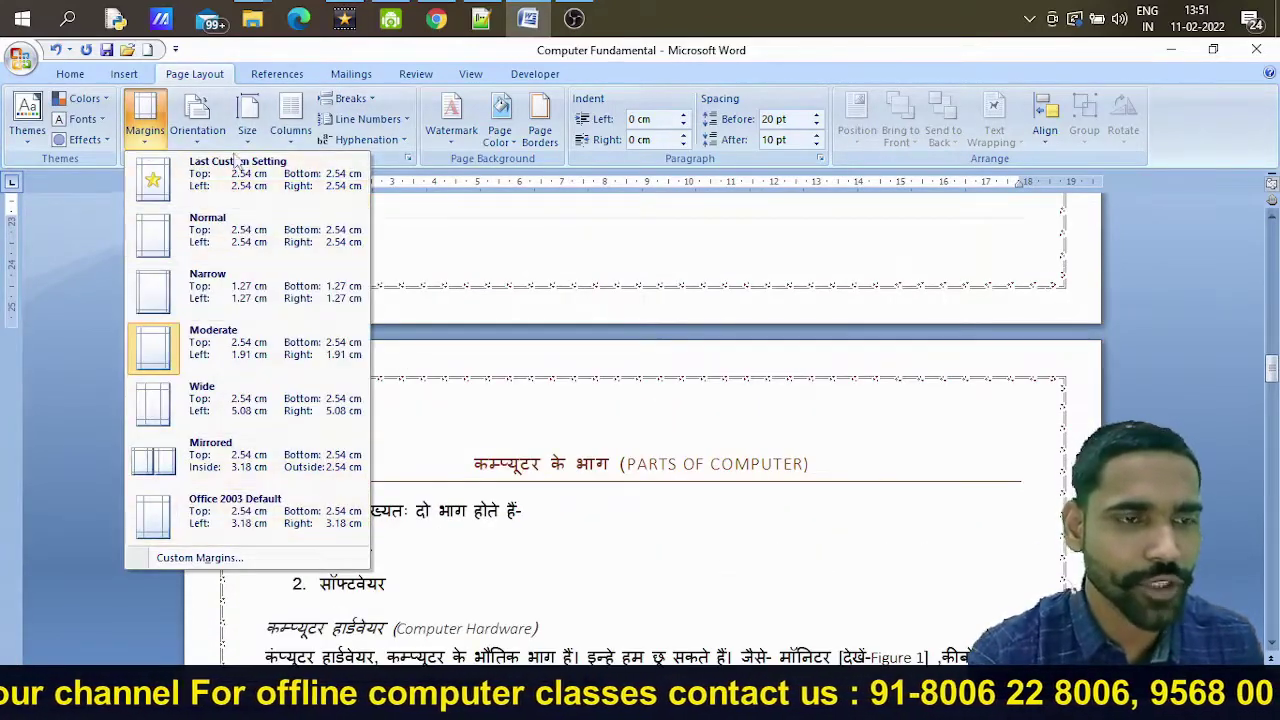
In Page Setup, set a 5 cm top margin with Normal pages, applied to the whole document.
{"action": "left_click", "coordinate": [215, 558]}
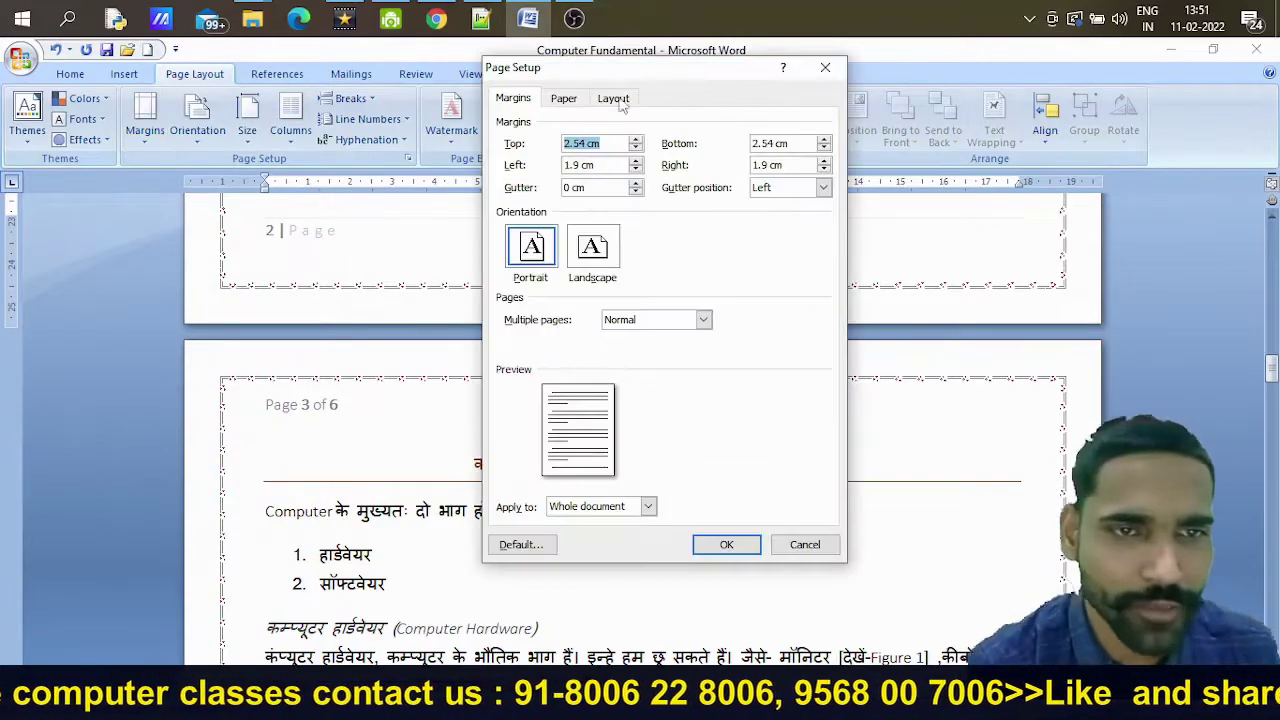
{"action": "mouse_move", "coordinate": [620, 66]}
{"action": "left_mouse_down"}
{"action": "mouse_move", "coordinate": [500, 224]}
{"action": "mouse_move", "coordinate": [442, 173]}
{"action": "left_mouse_up"}
{"action": "type", "text": "5"}
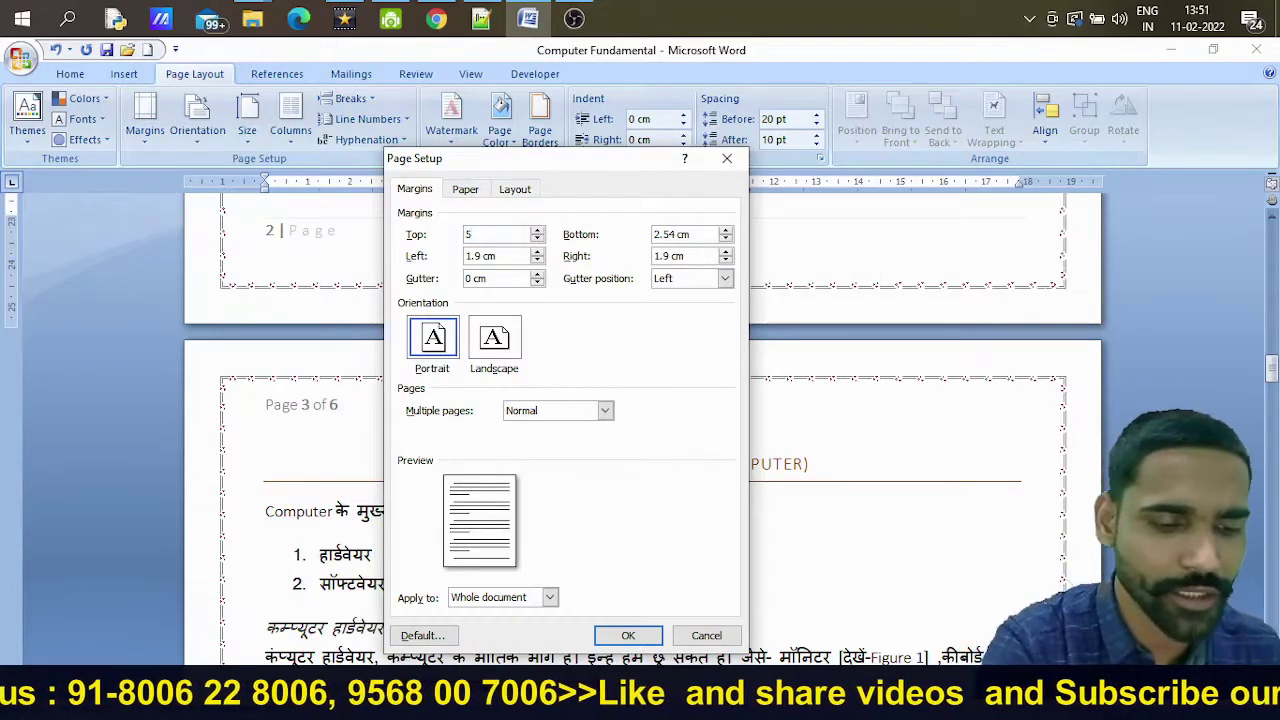
{"action": "type", "text": "cm"}
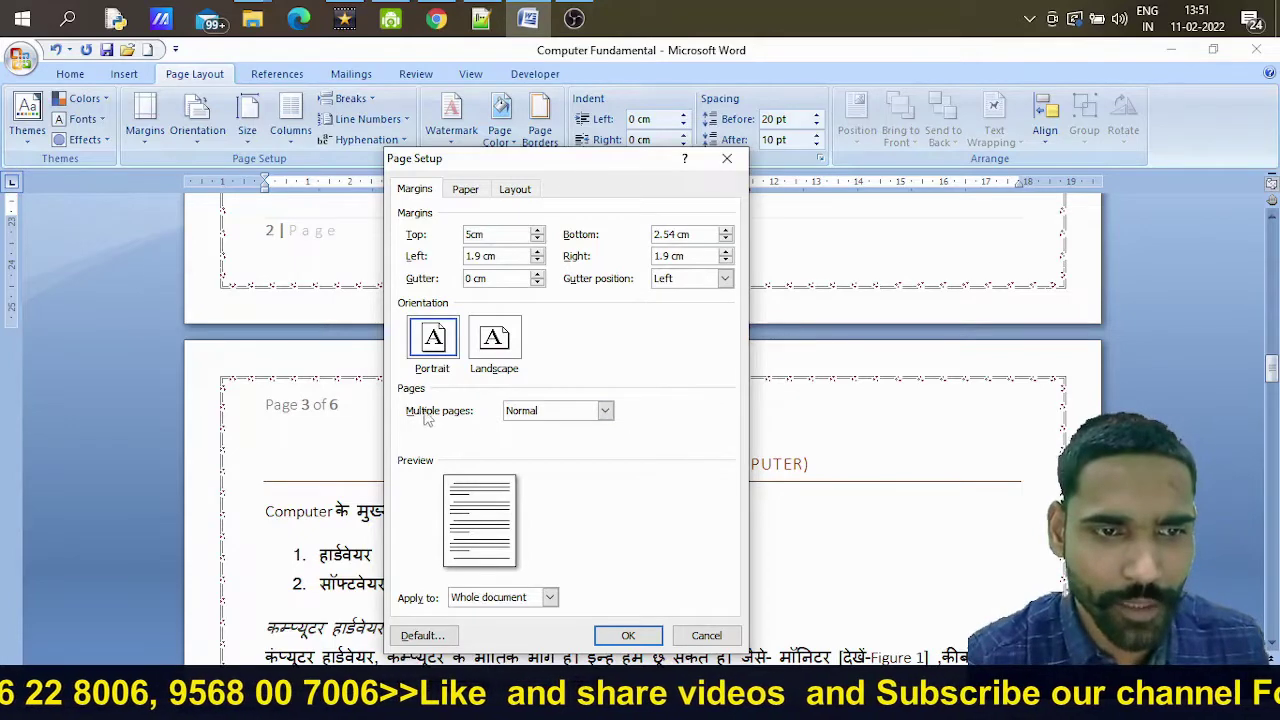
{"action": "left_click", "coordinate": [605, 411]}
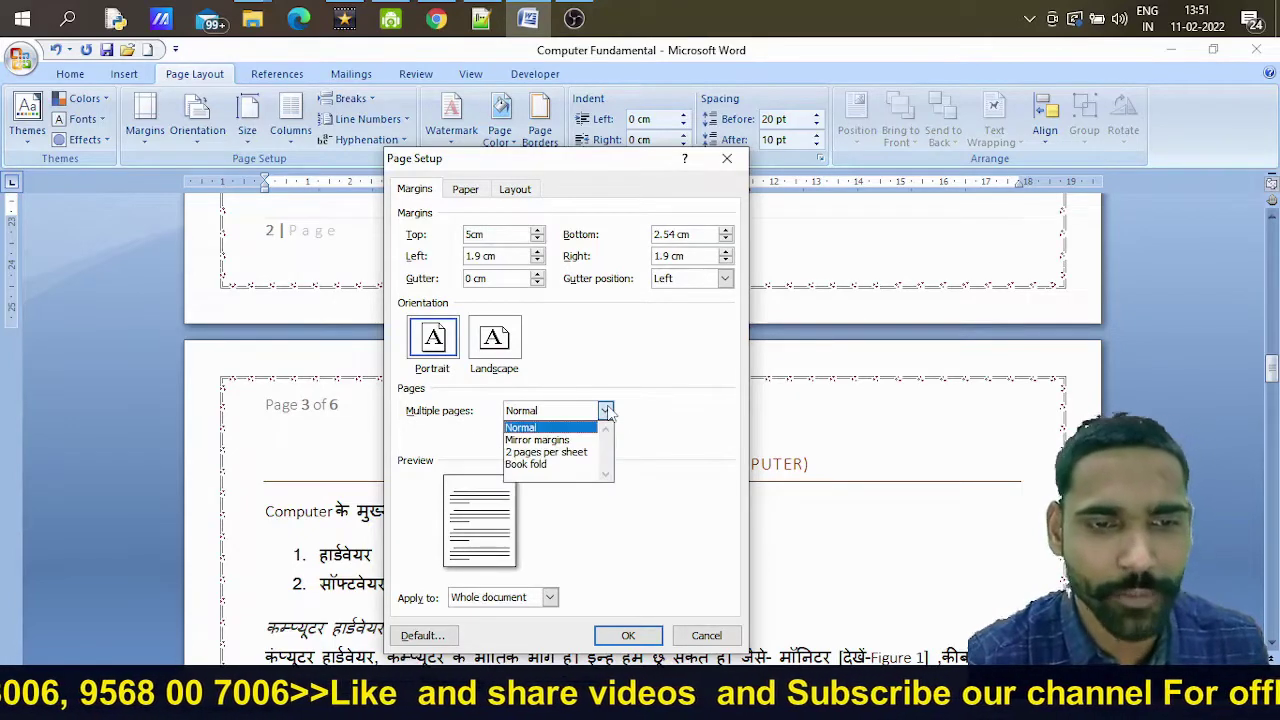
{"action": "left_click", "coordinate": [667, 400]}
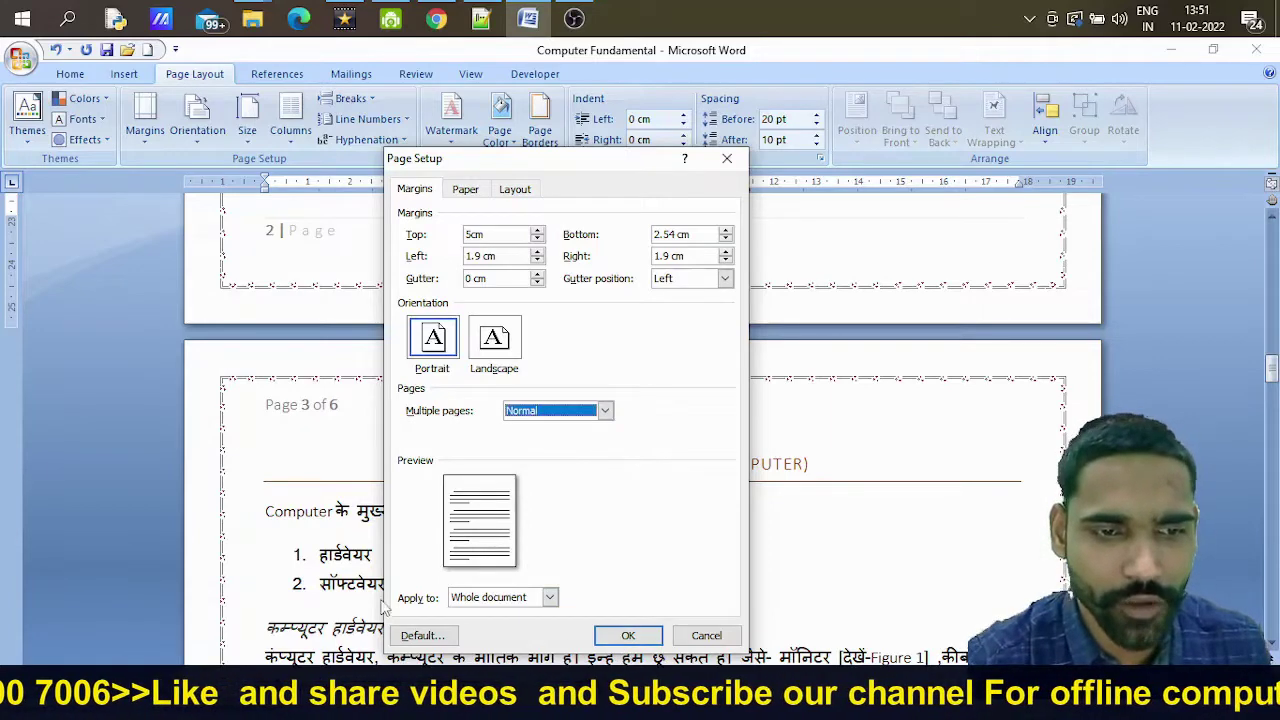
{"action": "left_click", "coordinate": [549, 598]}
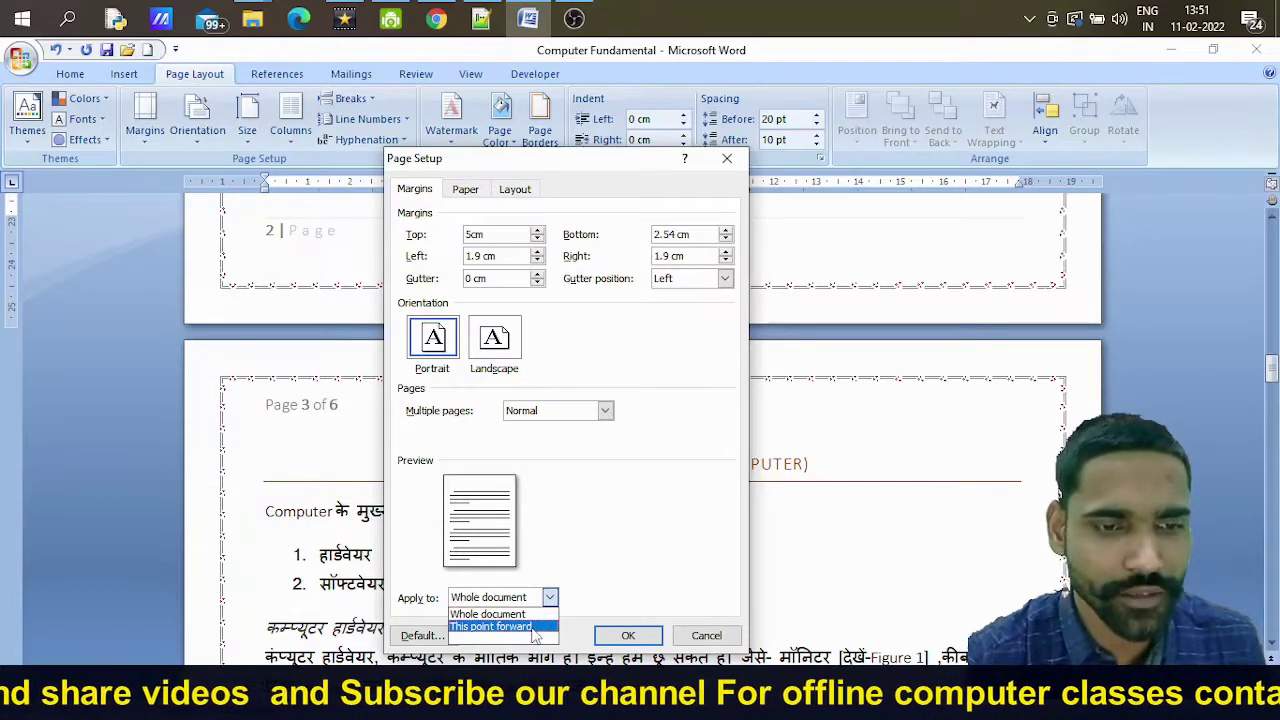
{"action": "left_click", "coordinate": [604, 584]}
{"action": "left_click", "coordinate": [628, 636]}
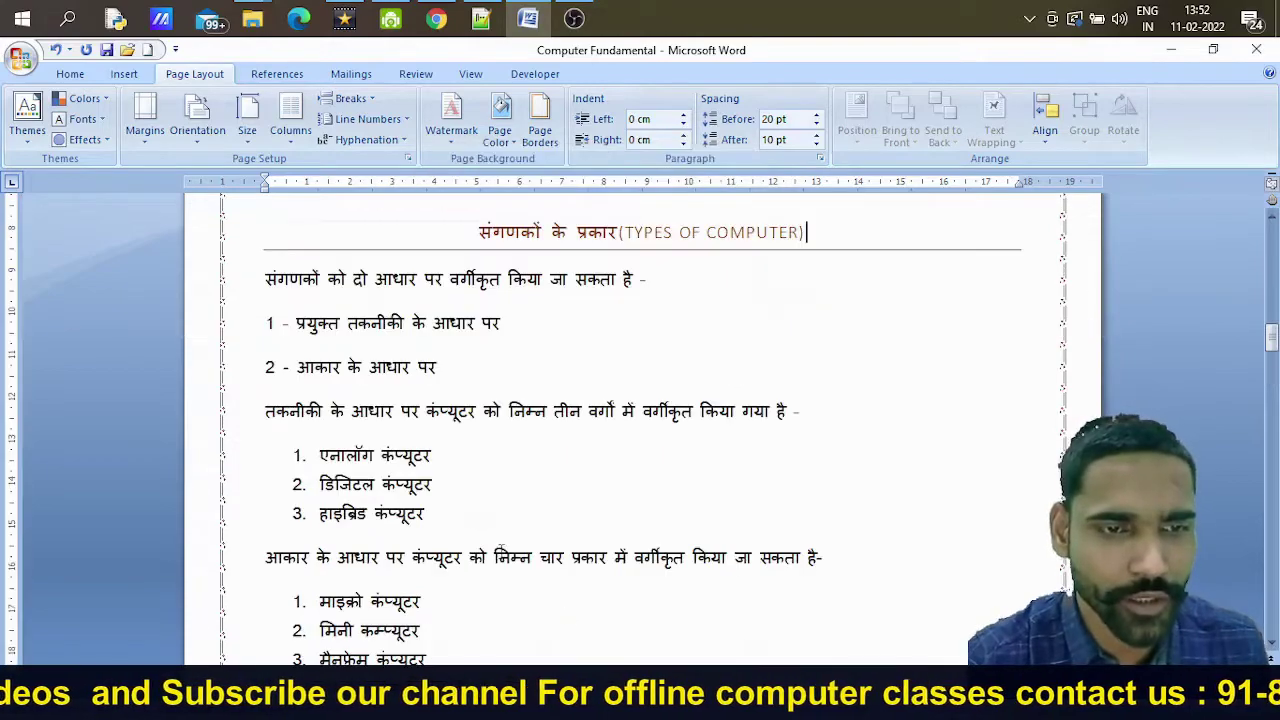
Reset the document to the Normal 2.54 cm margins preset.
{"action": "scroll", "coordinate": [490, 455], "scroll_direction": "up", "scroll_amount": 10}
{"action": "scroll", "coordinate": [490, 455], "scroll_direction": "up", "scroll_amount": 10}
{"action": "scroll", "coordinate": [490, 455], "scroll_direction": "up", "scroll_amount": 10}
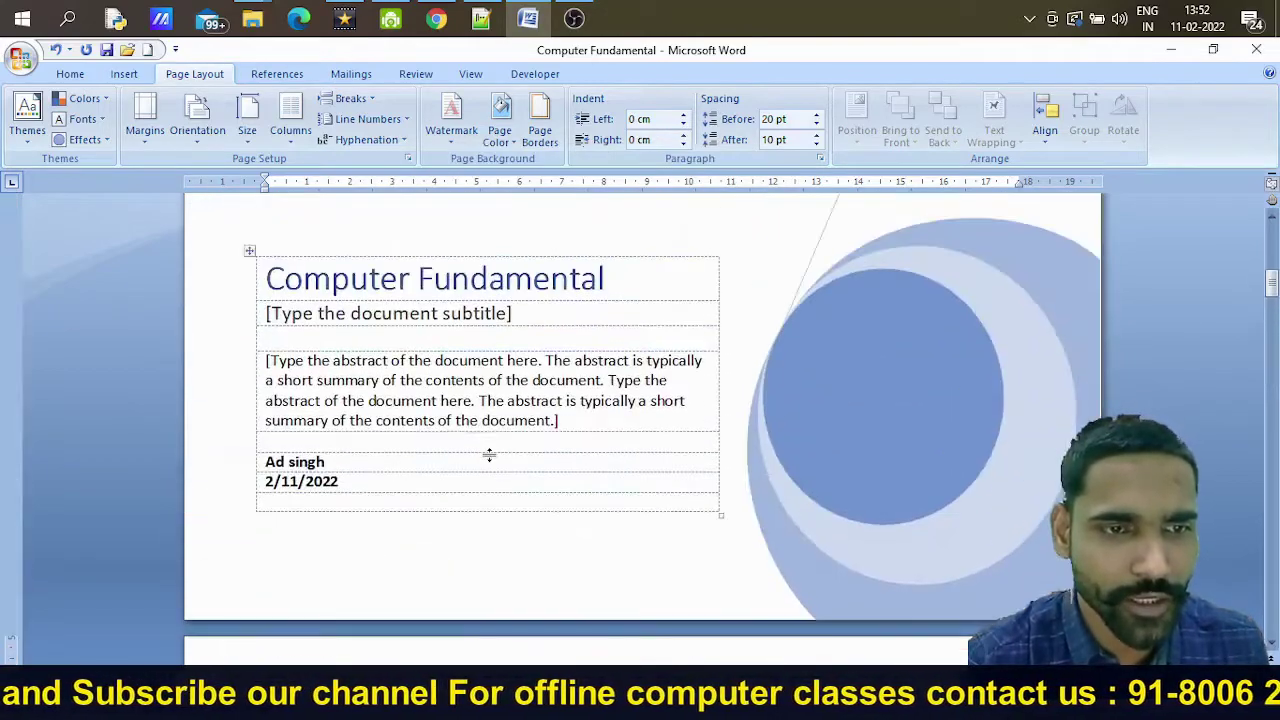
{"action": "scroll", "coordinate": [490, 455], "scroll_direction": "down", "scroll_amount": 5}
{"action": "scroll", "coordinate": [490, 455], "scroll_direction": "up", "scroll_amount": 5}
{"action": "scroll", "coordinate": [488, 440], "scroll_direction": "down", "scroll_amount": 5}
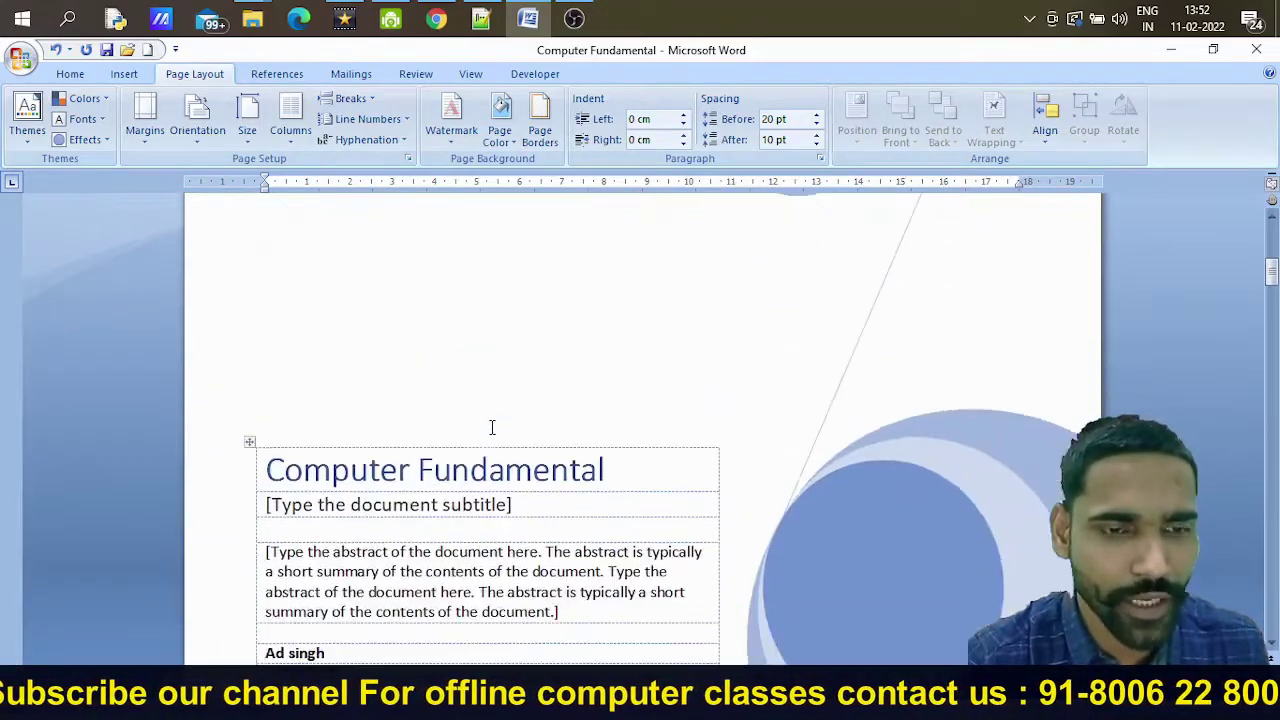
{"action": "scroll", "coordinate": [491, 427], "scroll_direction": "down", "scroll_amount": 5}
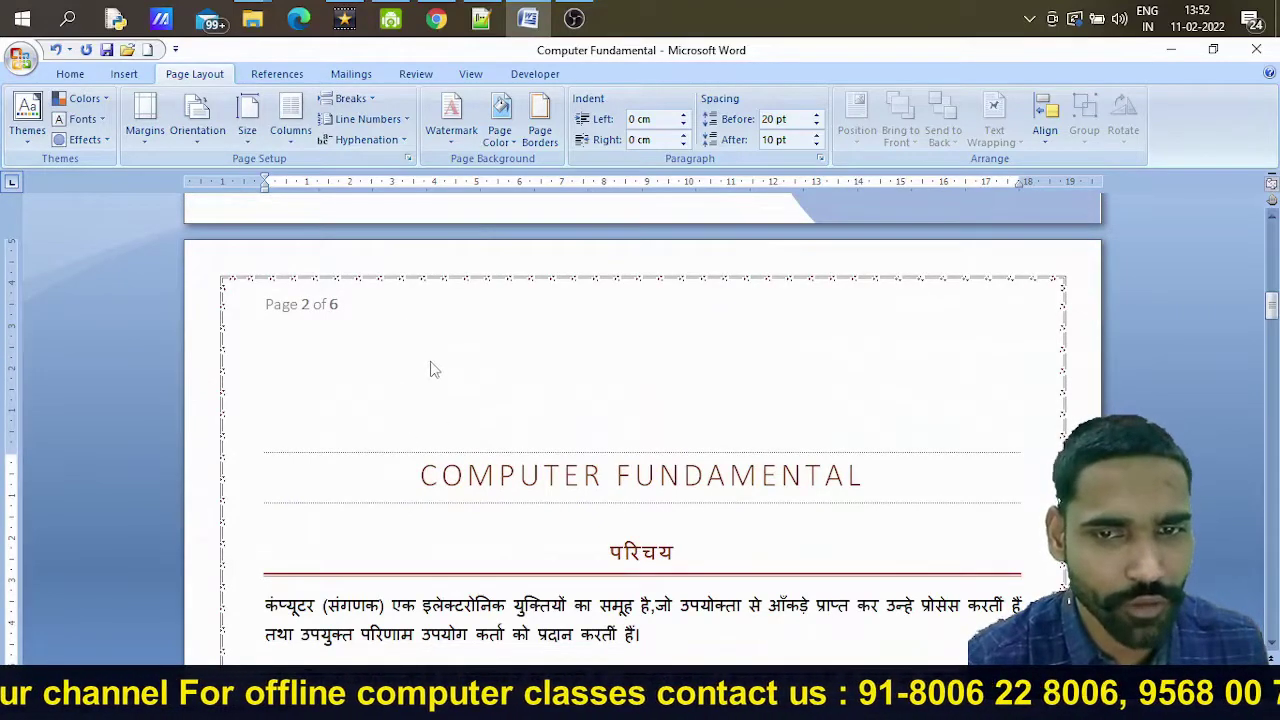
{"action": "scroll", "coordinate": [372, 455], "scroll_direction": "down", "scroll_amount": 2}
{"action": "scroll", "coordinate": [397, 414], "scroll_direction": "up", "scroll_amount": 3}
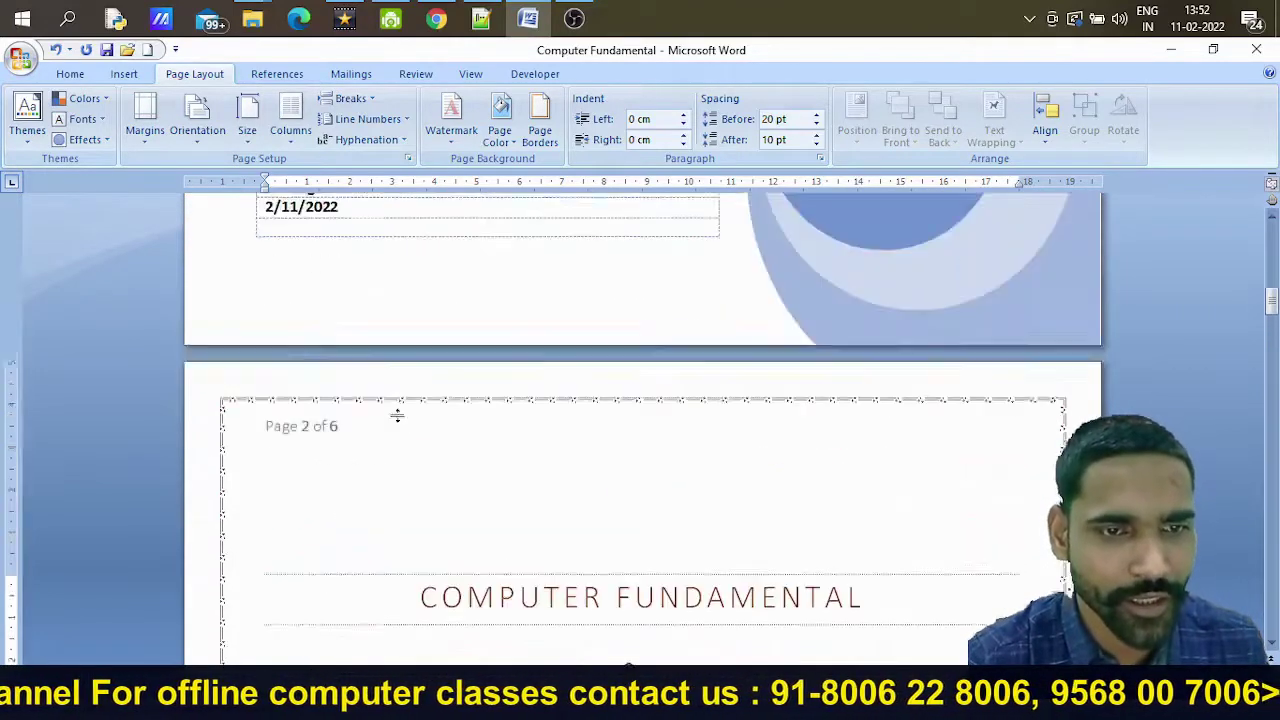
{"action": "scroll", "coordinate": [397, 414], "scroll_direction": "up", "scroll_amount": 3}
{"action": "scroll", "coordinate": [397, 424], "scroll_direction": "up", "scroll_amount": 3}
{"action": "left_click", "coordinate": [145, 118]}
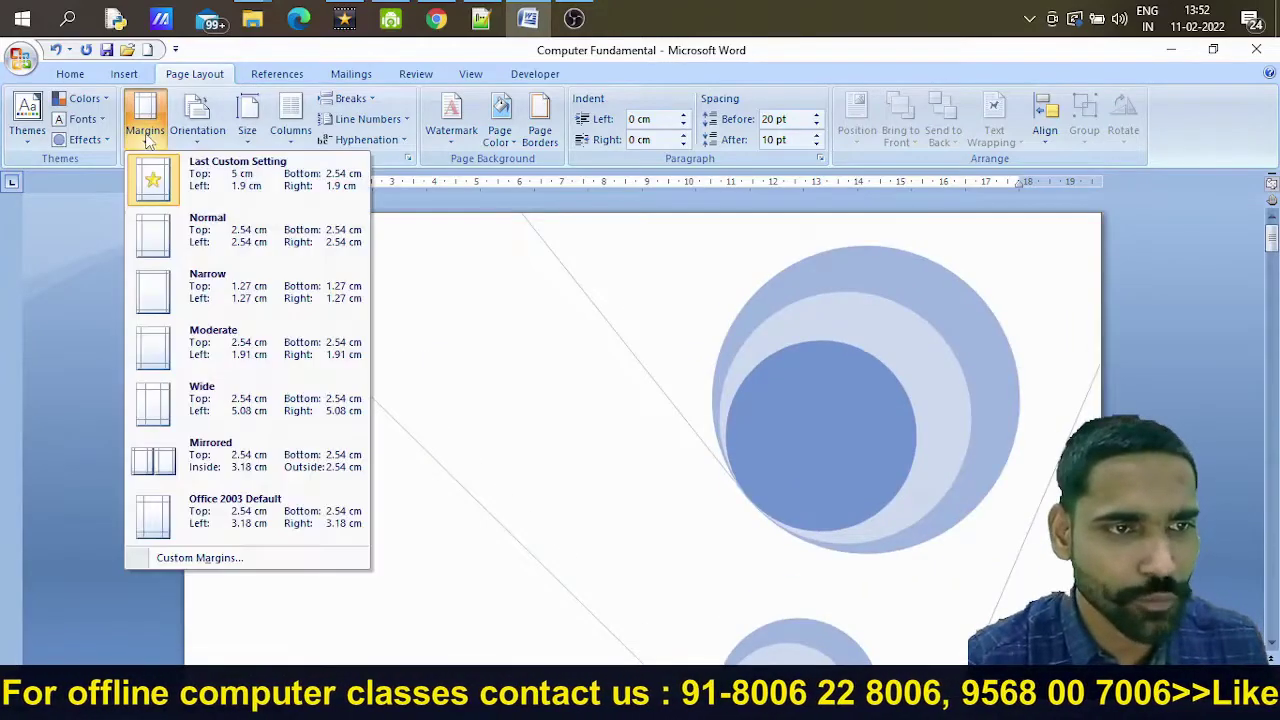
{"action": "left_click", "coordinate": [200, 226]}
Enter a custom 6 cm top margin in Page Setup.
{"action": "scroll", "coordinate": [432, 489], "scroll_direction": "up", "scroll_amount": 1}
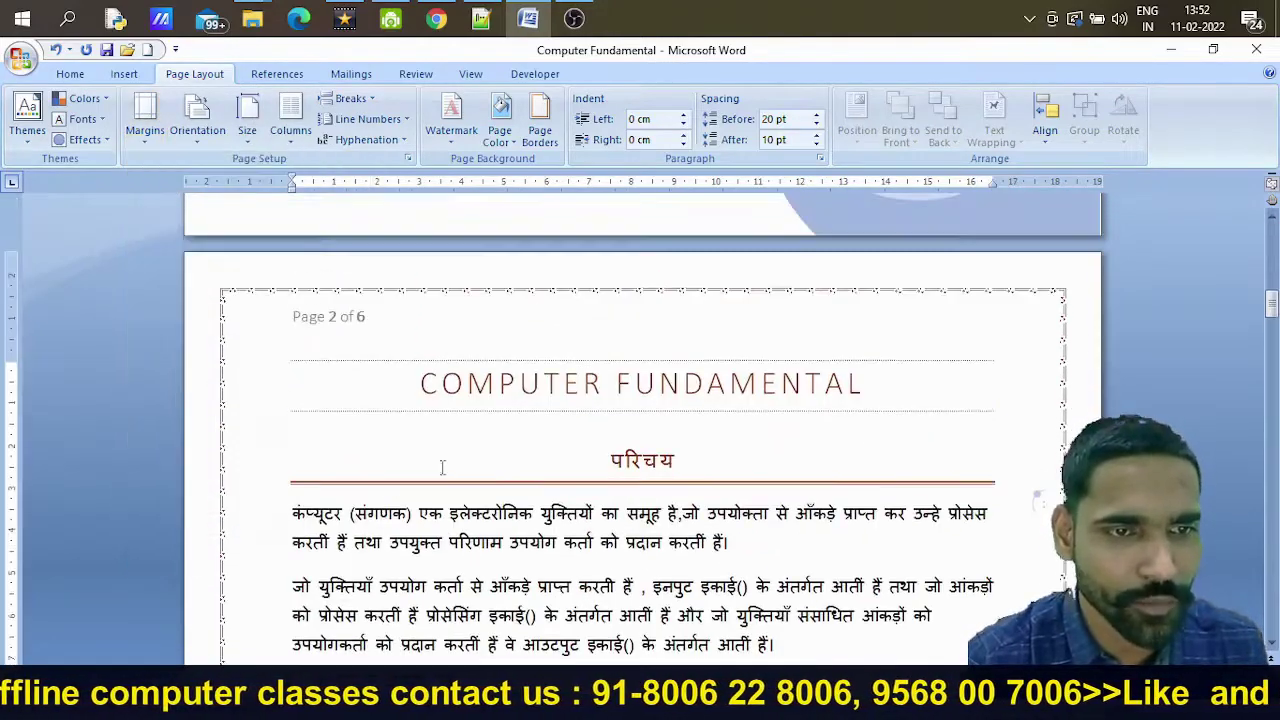
{"action": "scroll", "coordinate": [417, 372], "scroll_direction": "up", "scroll_amount": 10}
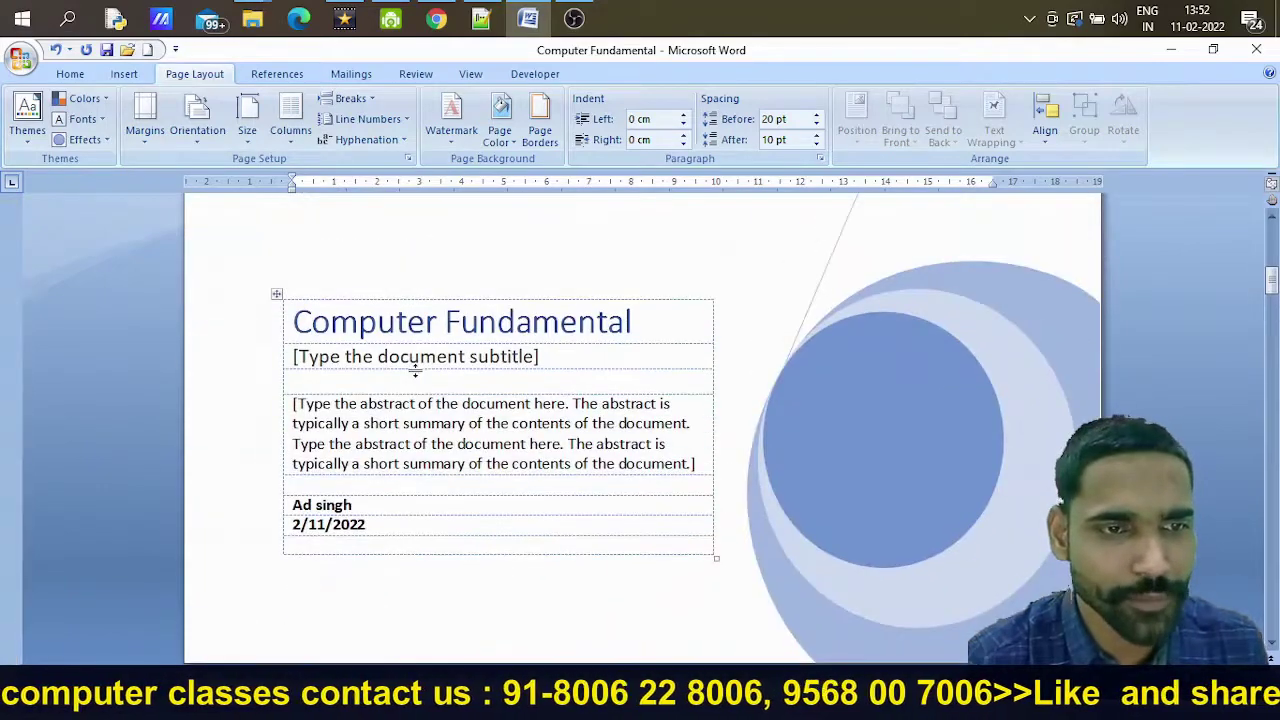
{"action": "left_click", "coordinate": [145, 118]}
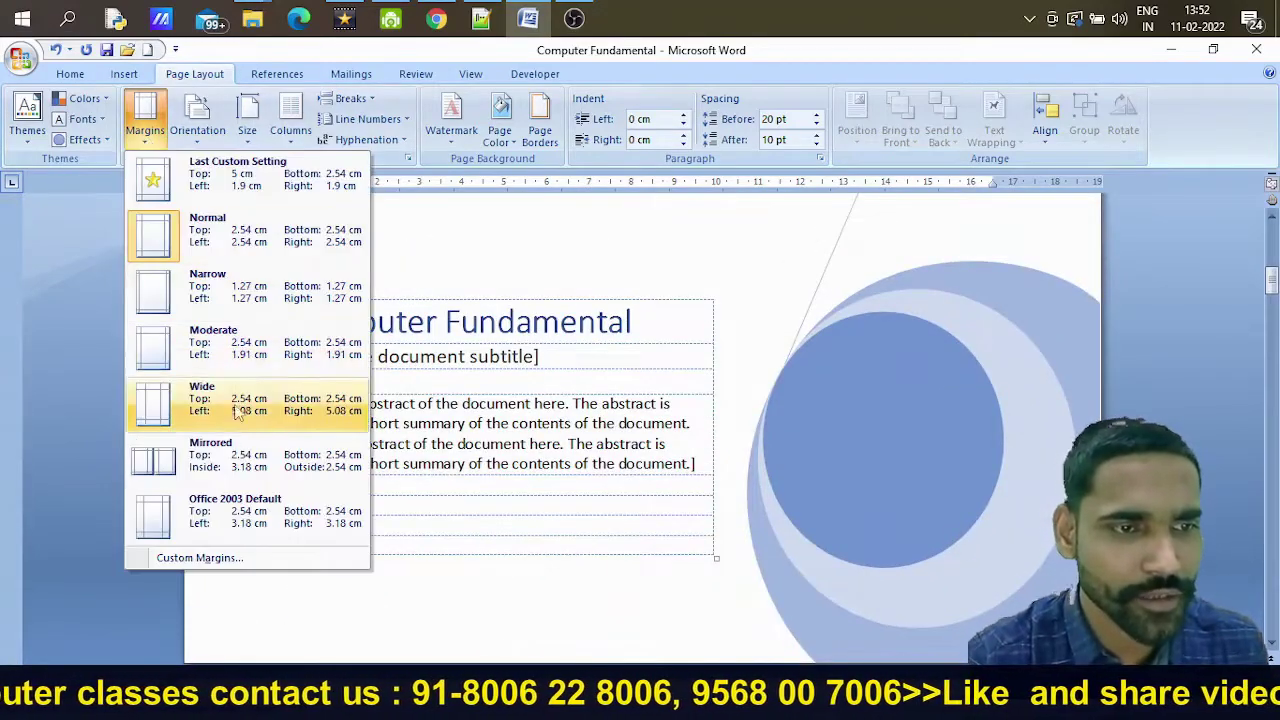
{"action": "left_click", "coordinate": [200, 557]}
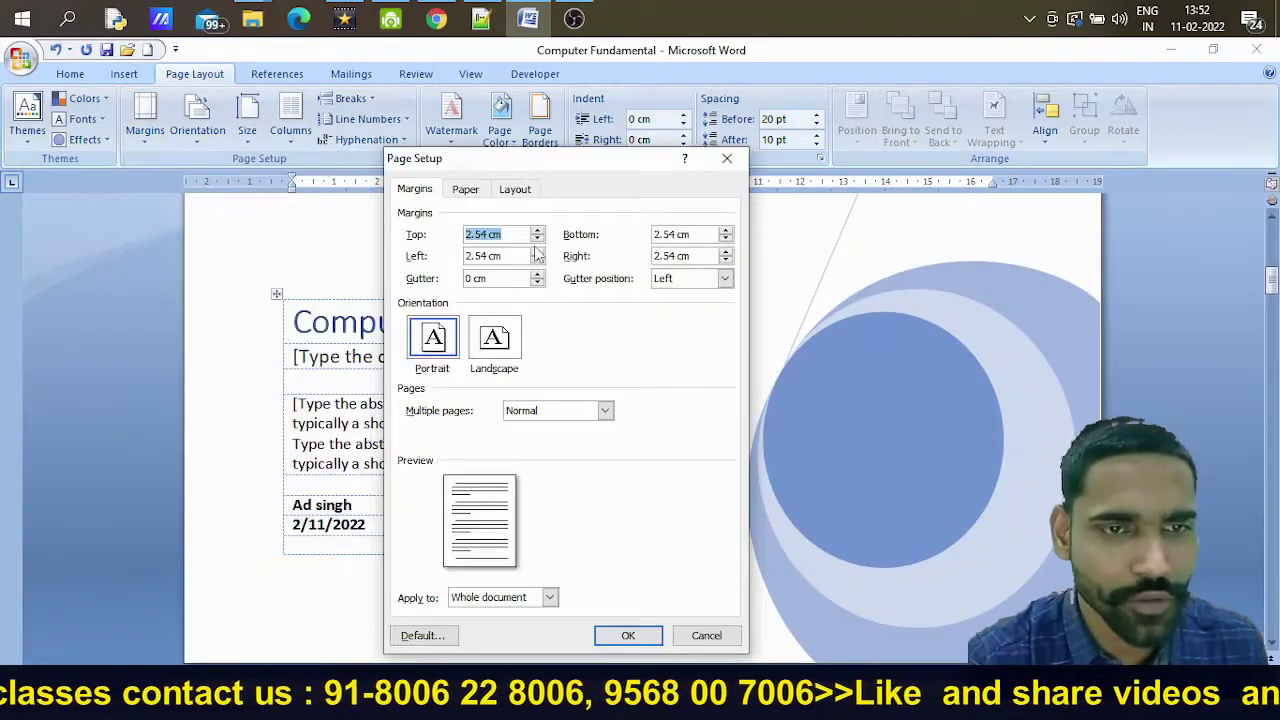
{"action": "type", "text": "6"}
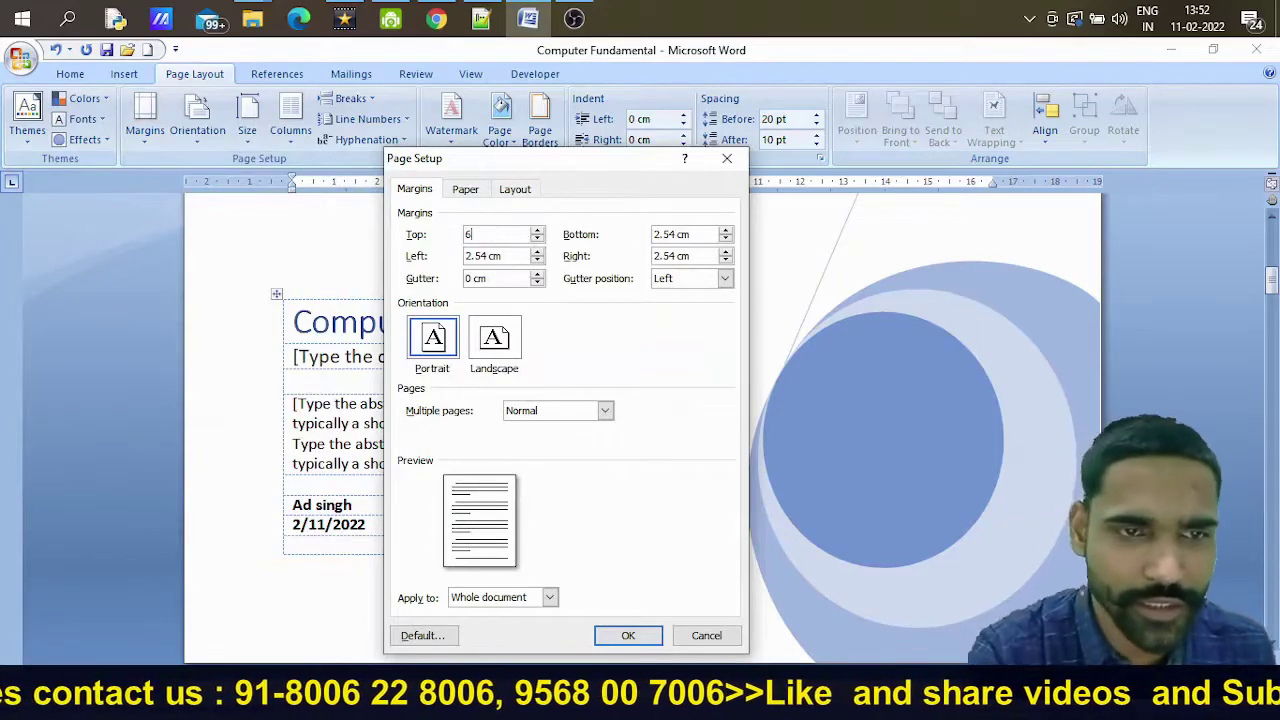
{"action": "left_click", "coordinate": [615, 635]}
{"action": "scroll", "coordinate": [611, 632], "scroll_direction": "down", "scroll_amount": 15}
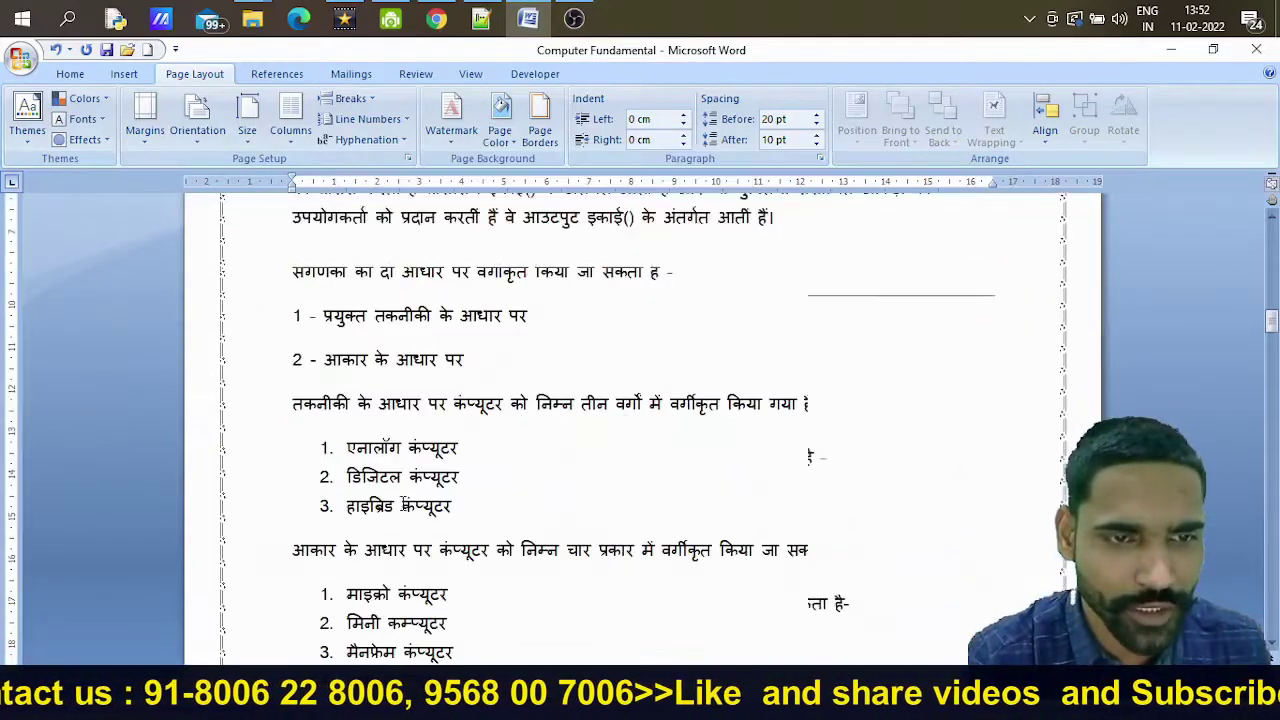
{"action": "scroll", "coordinate": [400, 505], "scroll_direction": "up", "scroll_amount": 5}
{"action": "scroll", "coordinate": [400, 505], "scroll_direction": "up", "scroll_amount": 2}
{"action": "scroll", "coordinate": [400, 505], "scroll_direction": "up", "scroll_amount": 3}
{"action": "scroll", "coordinate": [400, 510], "scroll_direction": "down", "scroll_amount": 1}
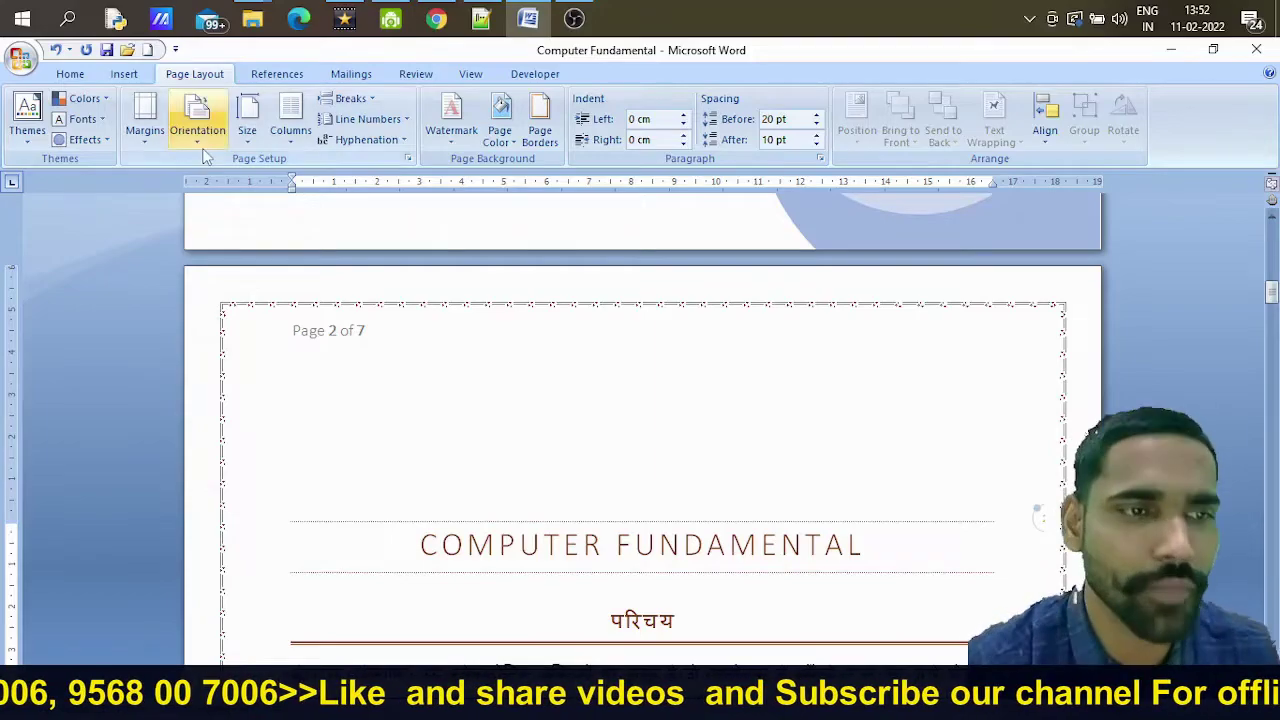
{"action": "scroll", "coordinate": [374, 345], "scroll_direction": "down", "scroll_amount": 7}
{"action": "scroll", "coordinate": [384, 331], "scroll_direction": "up", "scroll_amount": 9}
{"action": "scroll", "coordinate": [360, 305], "scroll_direction": "up", "scroll_amount": 10}
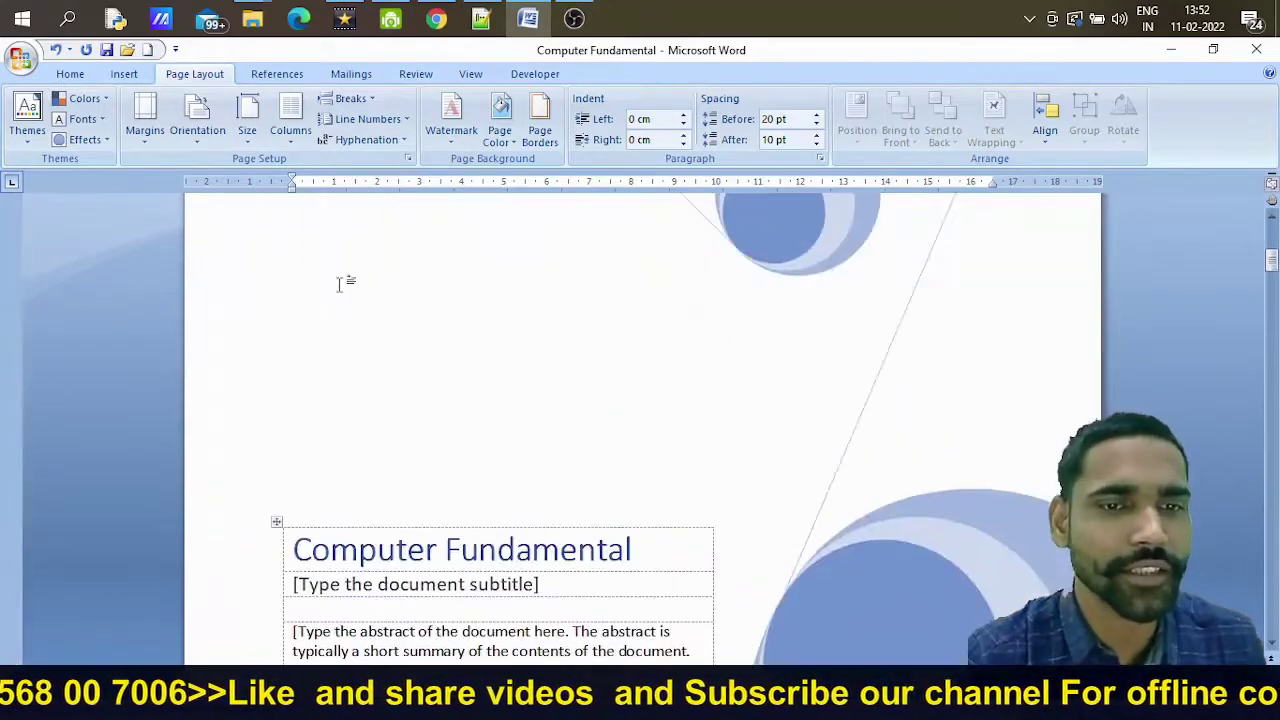
{"action": "scroll", "coordinate": [337, 280], "scroll_direction": "down", "scroll_amount": 3}
{"action": "scroll", "coordinate": [337, 280], "scroll_direction": "down", "scroll_amount": 7}
{"action": "scroll", "coordinate": [340, 283], "scroll_direction": "up", "scroll_amount": 9}
{"action": "scroll", "coordinate": [340, 283], "scroll_direction": "down", "scroll_amount": 8}
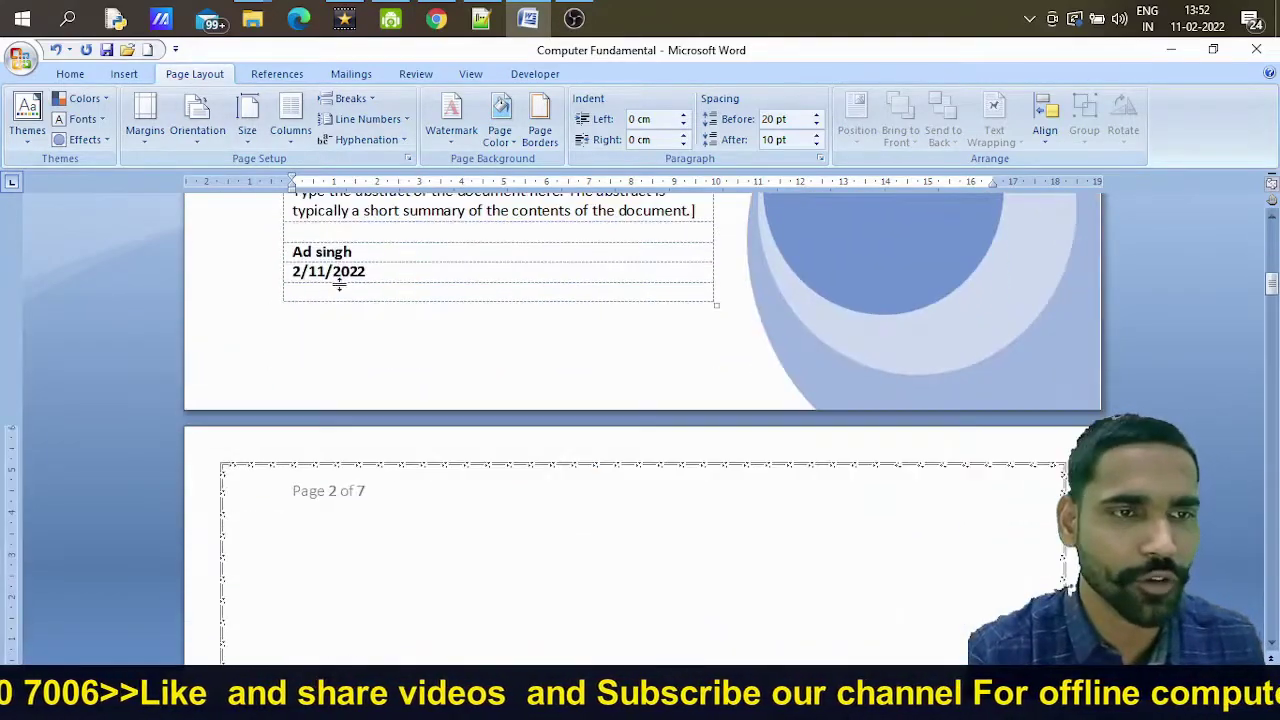
{"action": "scroll", "coordinate": [340, 283], "scroll_direction": "down", "scroll_amount": 1}
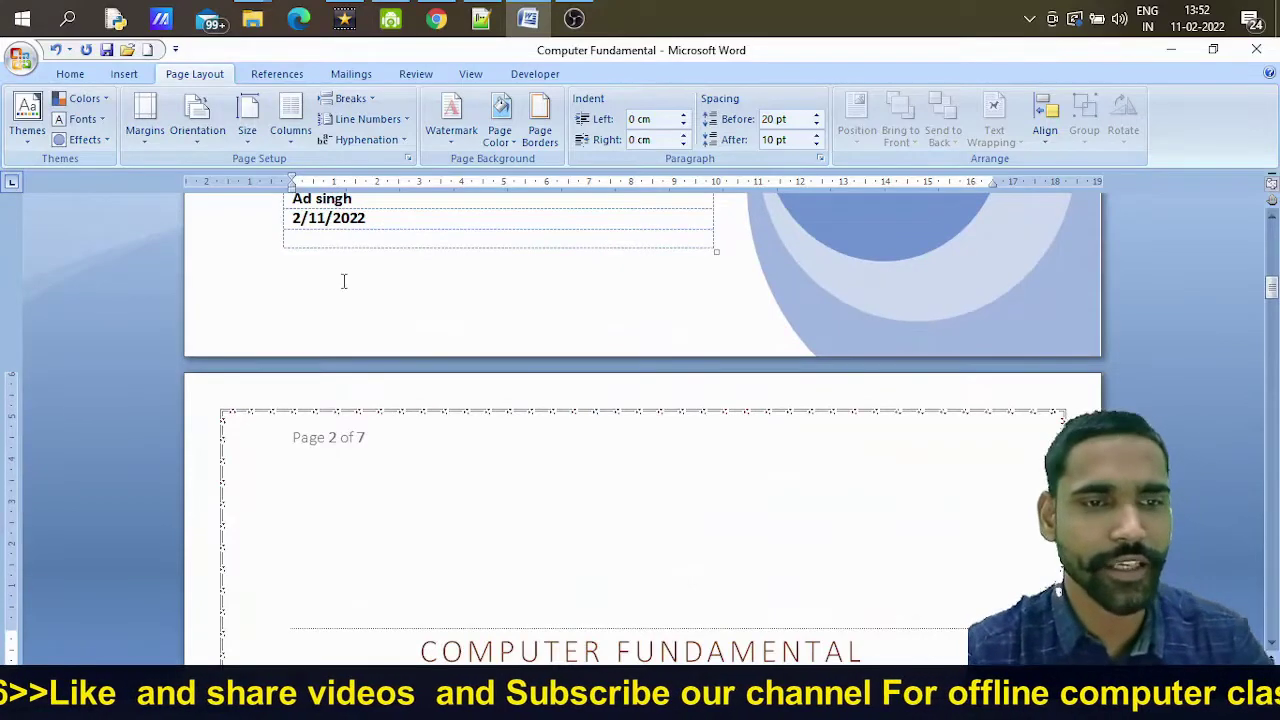
{"action": "scroll", "coordinate": [343, 281], "scroll_direction": "up", "scroll_amount": 9}
{"action": "scroll", "coordinate": [346, 286], "scroll_direction": "down", "scroll_amount": 2}
{"action": "scroll", "coordinate": [340, 298], "scroll_direction": "down", "scroll_amount": 1}
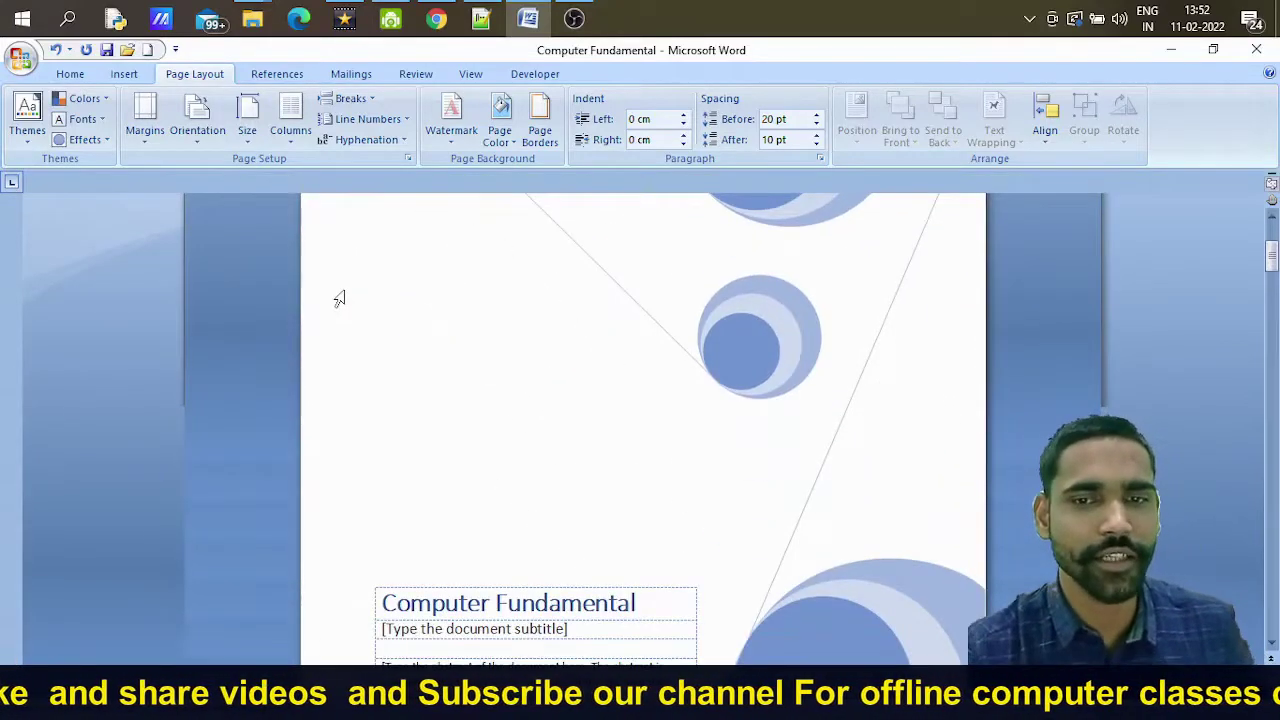
{"action": "scroll", "coordinate": [339, 298], "scroll_direction": "down", "scroll_amount": 1}
{"action": "scroll", "coordinate": [339, 298], "scroll_direction": "down", "scroll_amount": 2}
{"action": "scroll", "coordinate": [345, 298], "scroll_direction": "up", "scroll_amount": 8}
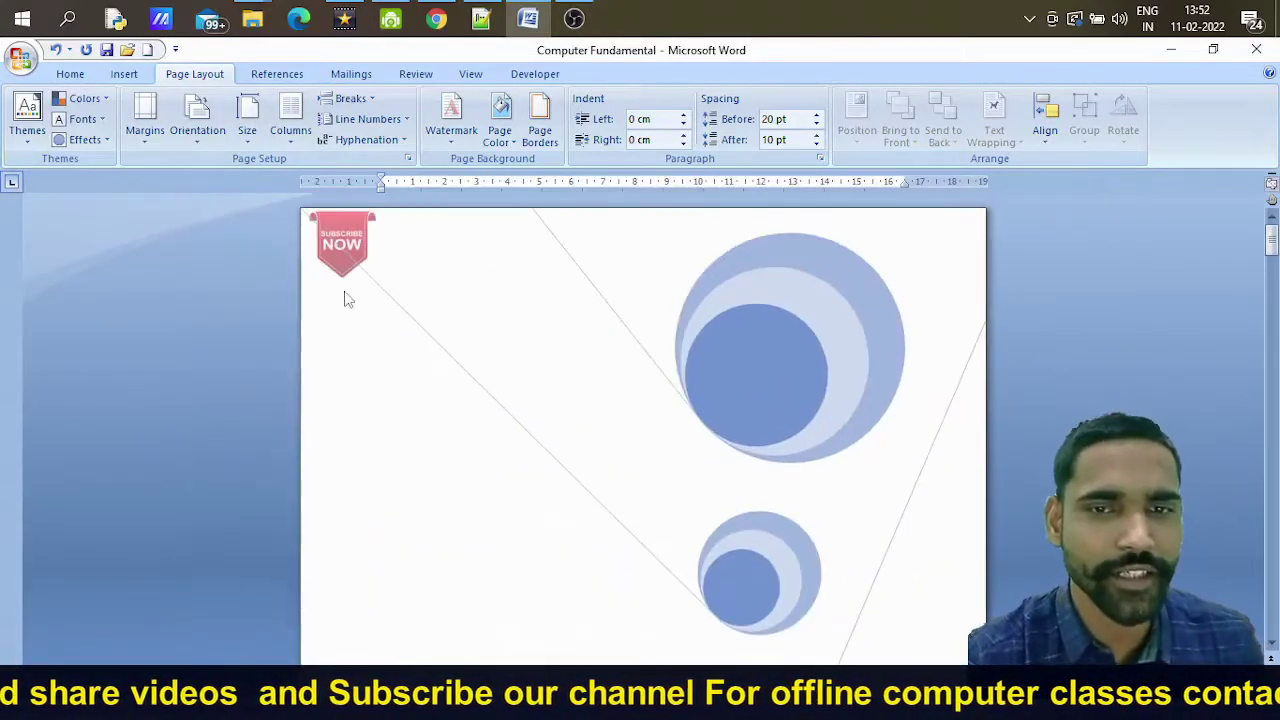
{"action": "scroll", "coordinate": [345, 298], "scroll_direction": "down", "scroll_amount": 4}
{"action": "scroll", "coordinate": [341, 298], "scroll_direction": "up", "scroll_amount": 2}
{"action": "scroll", "coordinate": [341, 298], "scroll_direction": "up", "scroll_amount": 2}
{"action": "scroll", "coordinate": [339, 299], "scroll_direction": "down", "scroll_amount": 6}
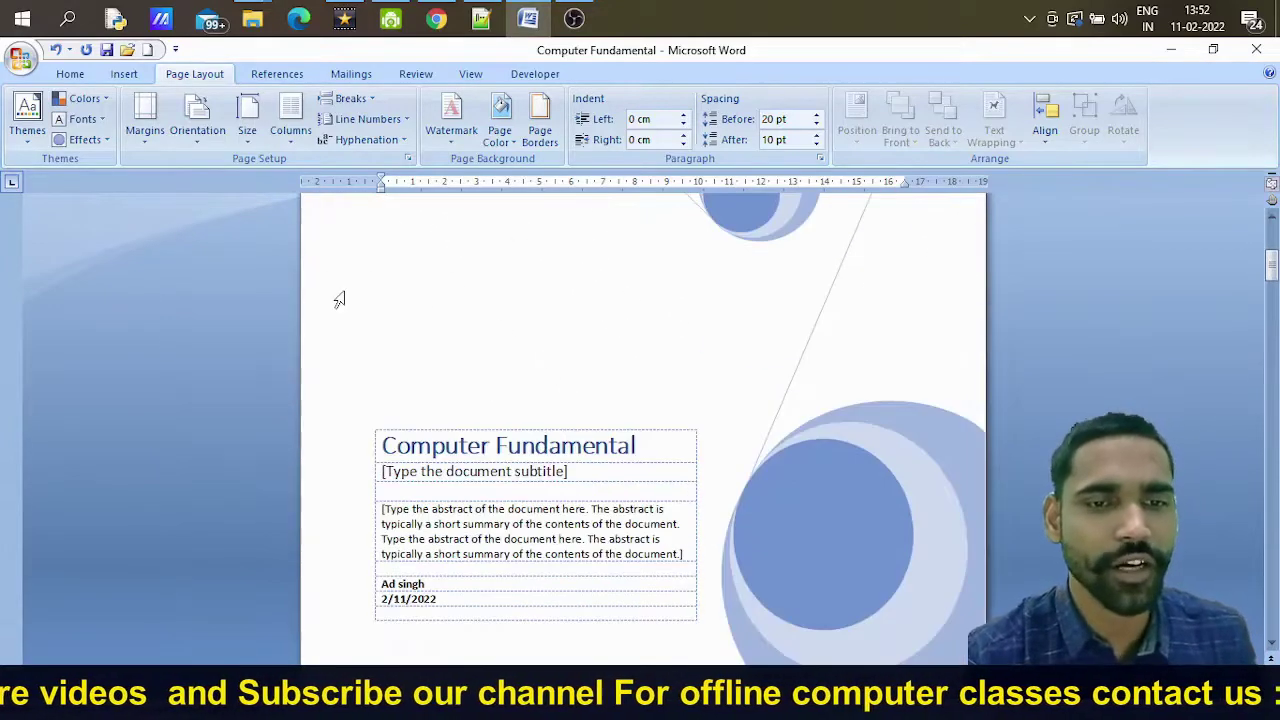
{"action": "scroll", "coordinate": [339, 299], "scroll_direction": "down", "scroll_amount": 5}
{"action": "scroll", "coordinate": [337, 294], "scroll_direction": "down", "scroll_amount": 1}
{"action": "scroll", "coordinate": [337, 294], "scroll_direction": "up", "scroll_amount": 7}
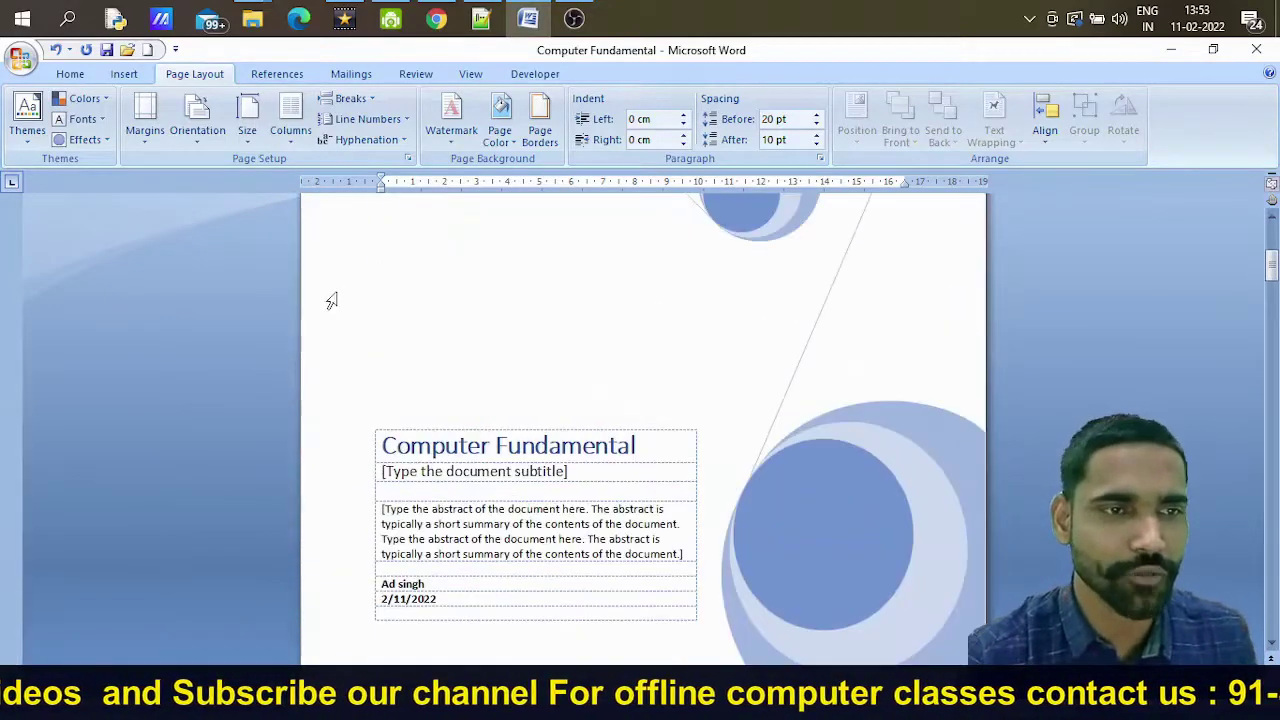
Turn the pages to landscape, review them, then return to portrait.
{"action": "left_click", "coordinate": [196, 150]}
{"action": "left_click", "coordinate": [224, 216]}
{"action": "scroll", "coordinate": [412, 324], "scroll_direction": "down", "scroll_amount": 5}
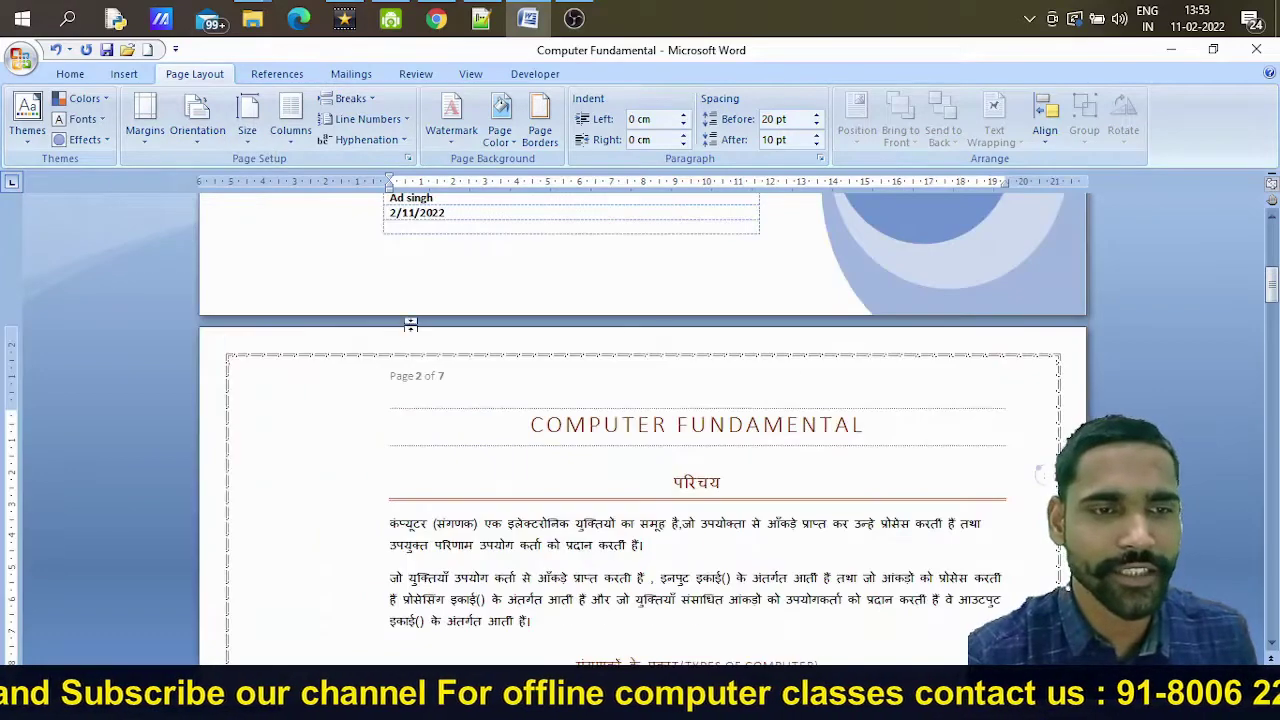
{"action": "scroll", "coordinate": [464, 322], "scroll_direction": "up", "scroll_amount": 4}
{"action": "scroll", "coordinate": [465, 321], "scroll_direction": "up", "scroll_amount": 1}
{"action": "scroll", "coordinate": [464, 321], "scroll_direction": "up", "scroll_amount": 3}
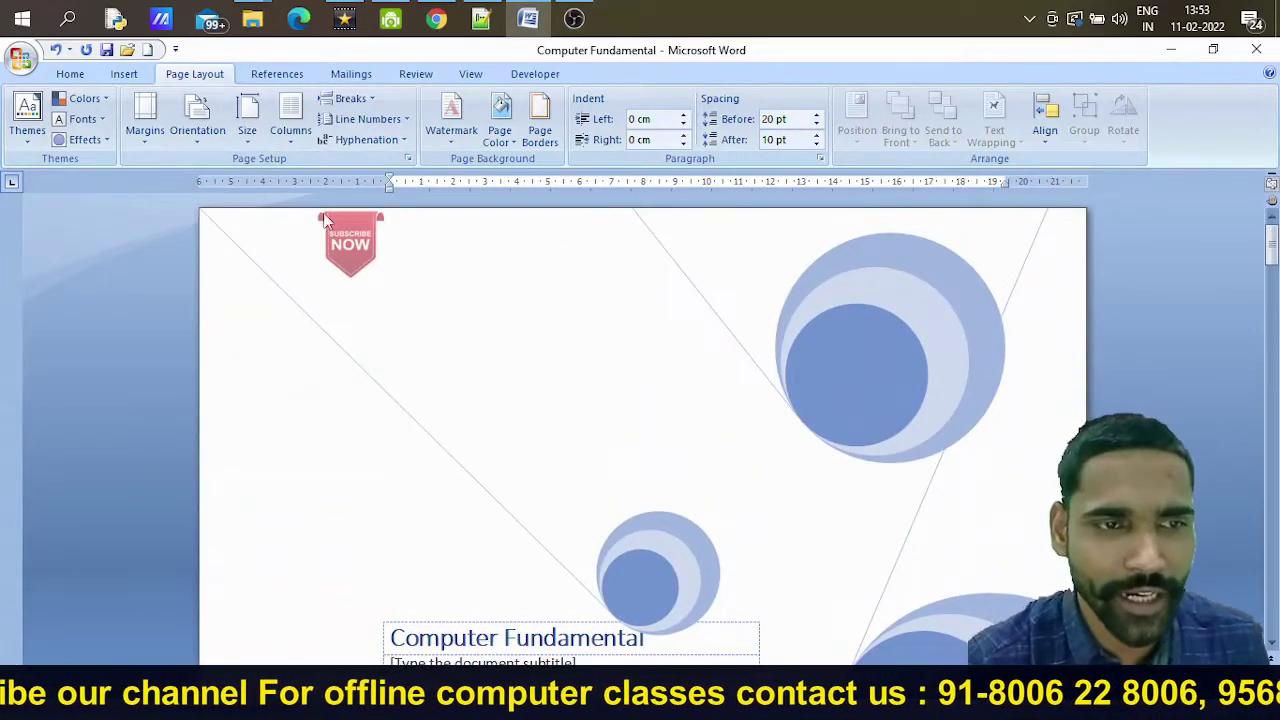
{"action": "scroll", "coordinate": [249, 409], "scroll_direction": "down", "scroll_amount": 1}
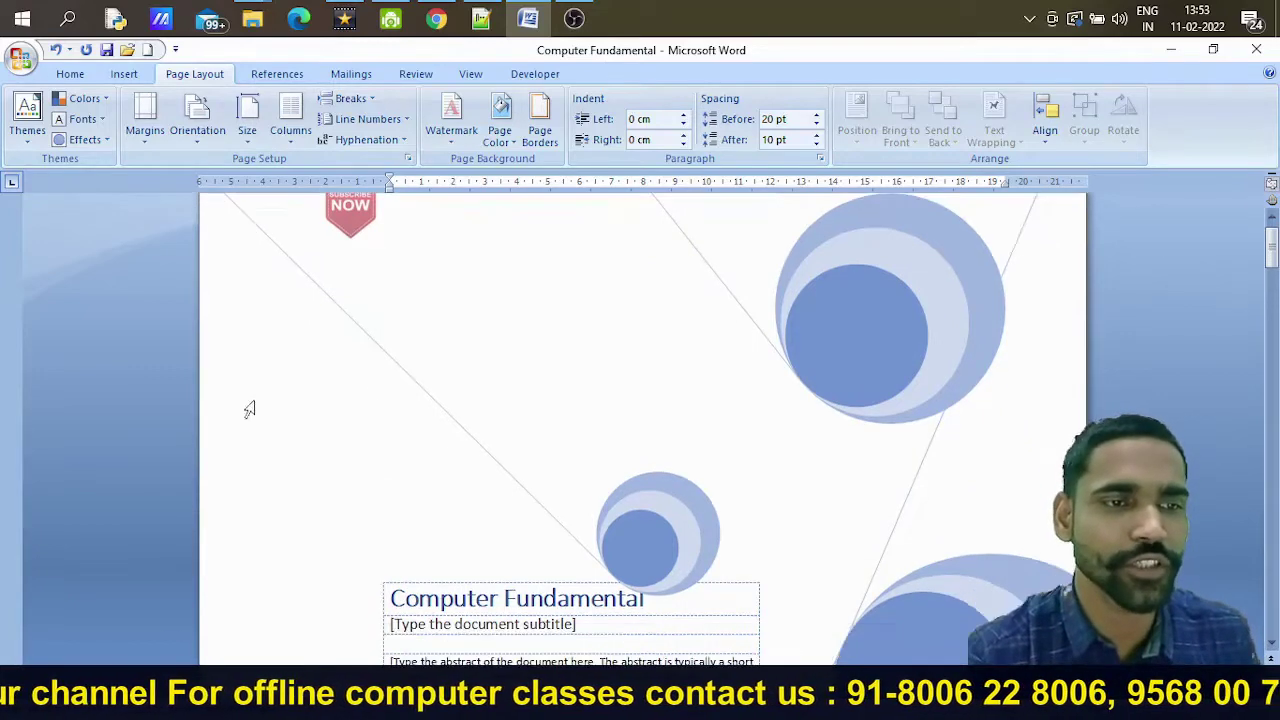
{"action": "scroll", "coordinate": [251, 543], "scroll_direction": "down", "scroll_amount": 2}
{"action": "scroll", "coordinate": [251, 529], "scroll_direction": "down", "scroll_amount": 2}
{"action": "scroll", "coordinate": [217, 374], "scroll_direction": "up", "scroll_amount": 5}
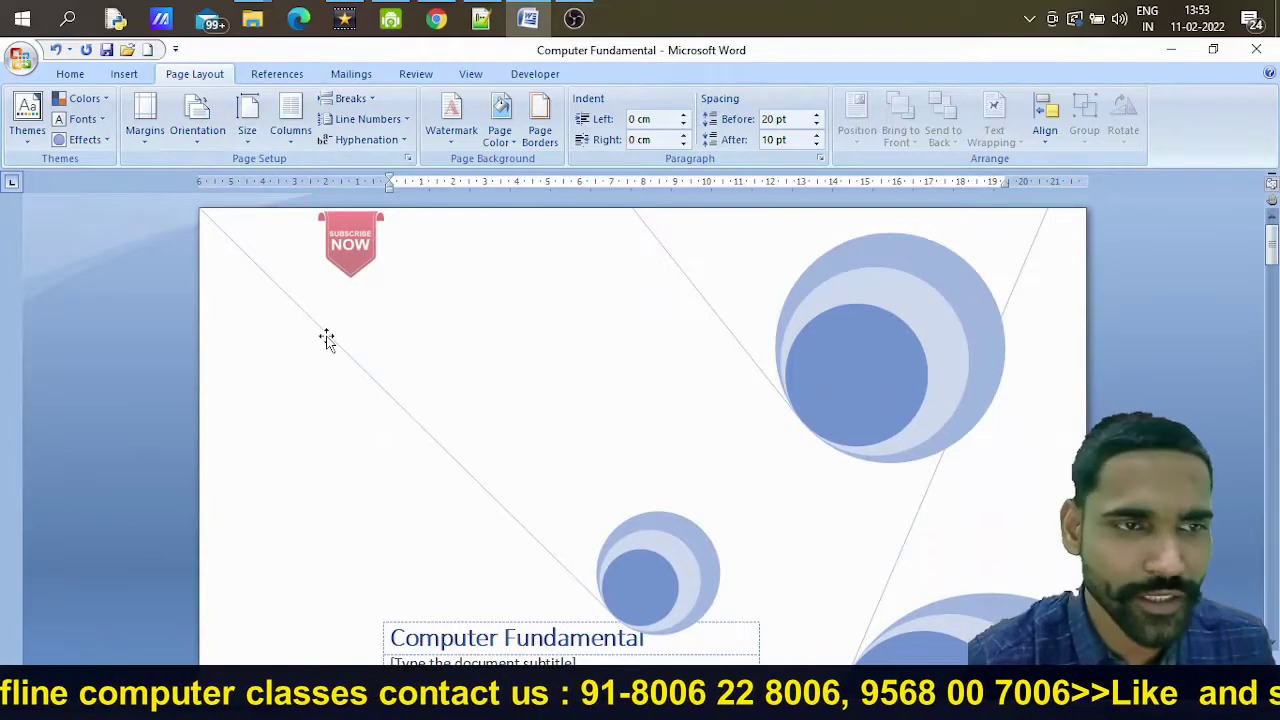
{"action": "left_click", "coordinate": [195, 130]}
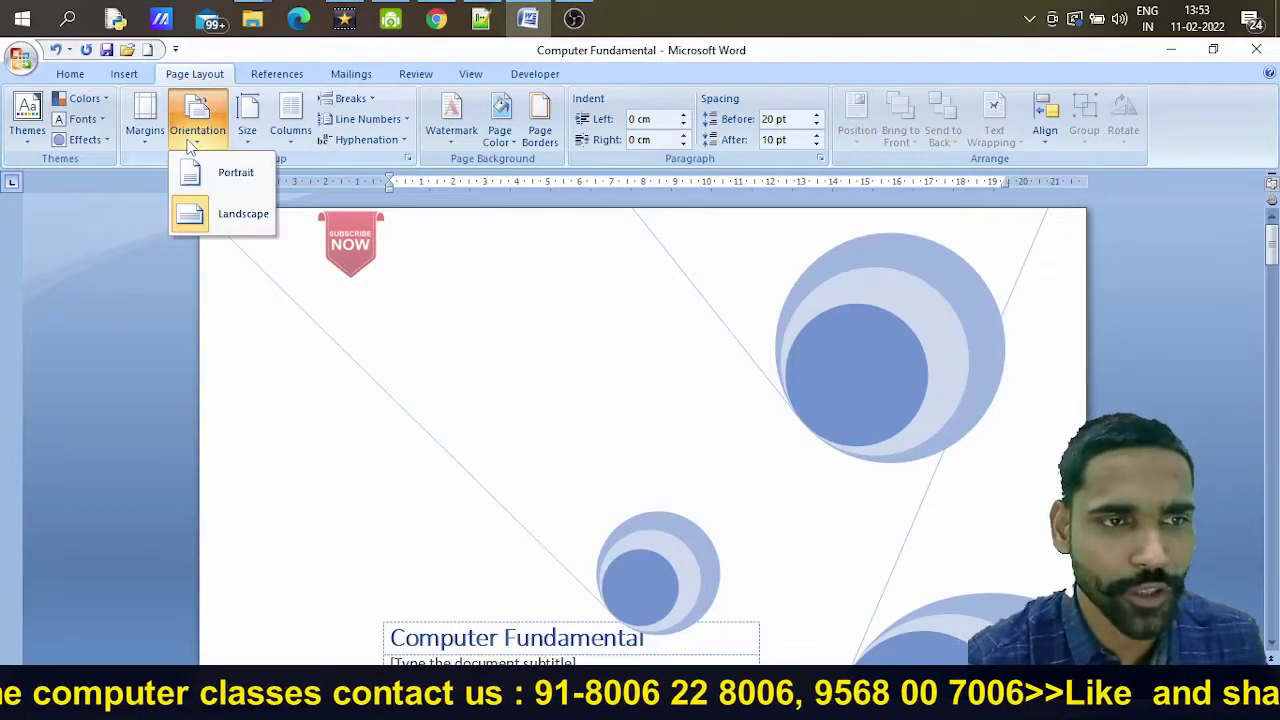
{"action": "left_click", "coordinate": [249, 173]}
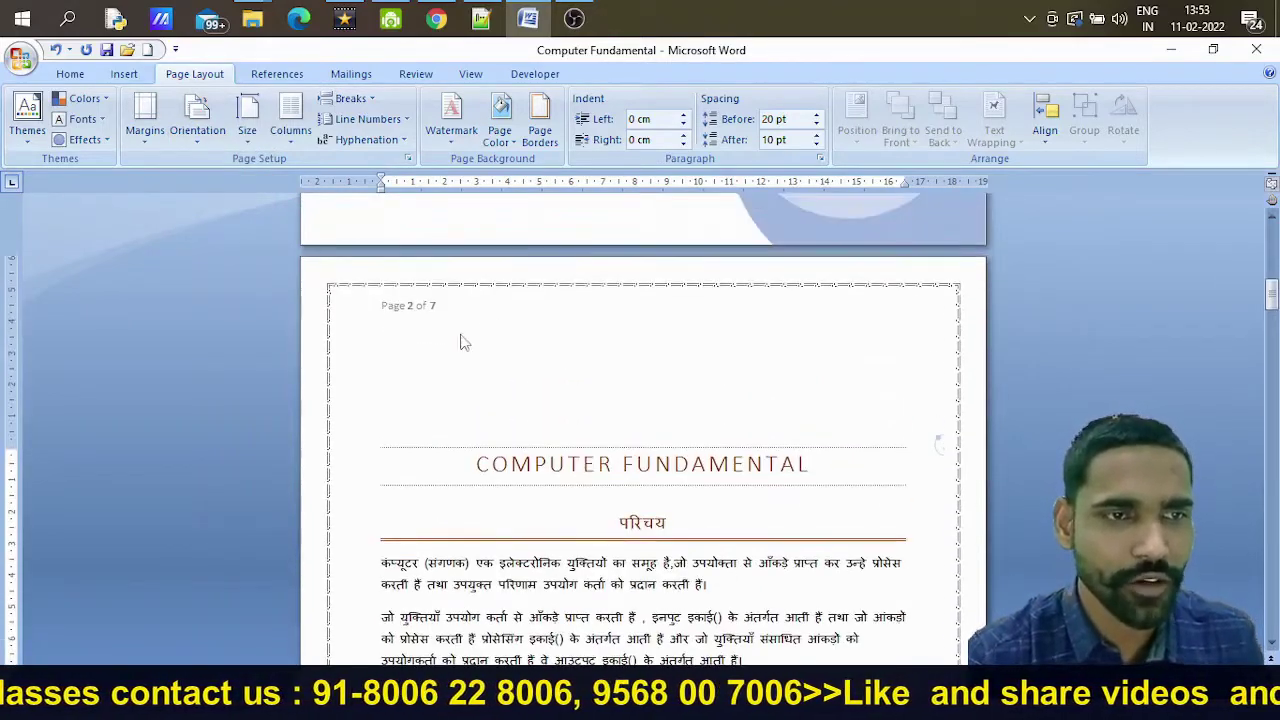
Switch to landscape and back to portrait once more, then click into blank page 3.
{"action": "left_click", "coordinate": [197, 125]}
{"action": "left_click", "coordinate": [230, 214]}
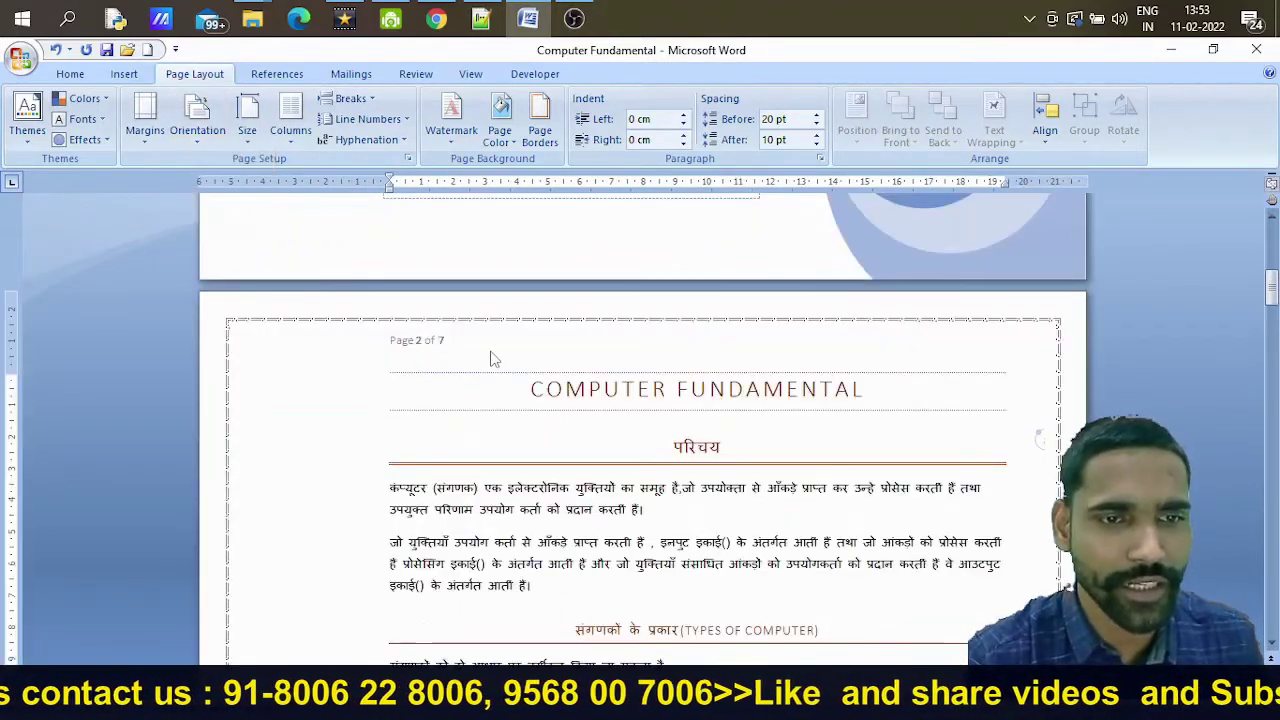
{"action": "left_click", "coordinate": [197, 130]}
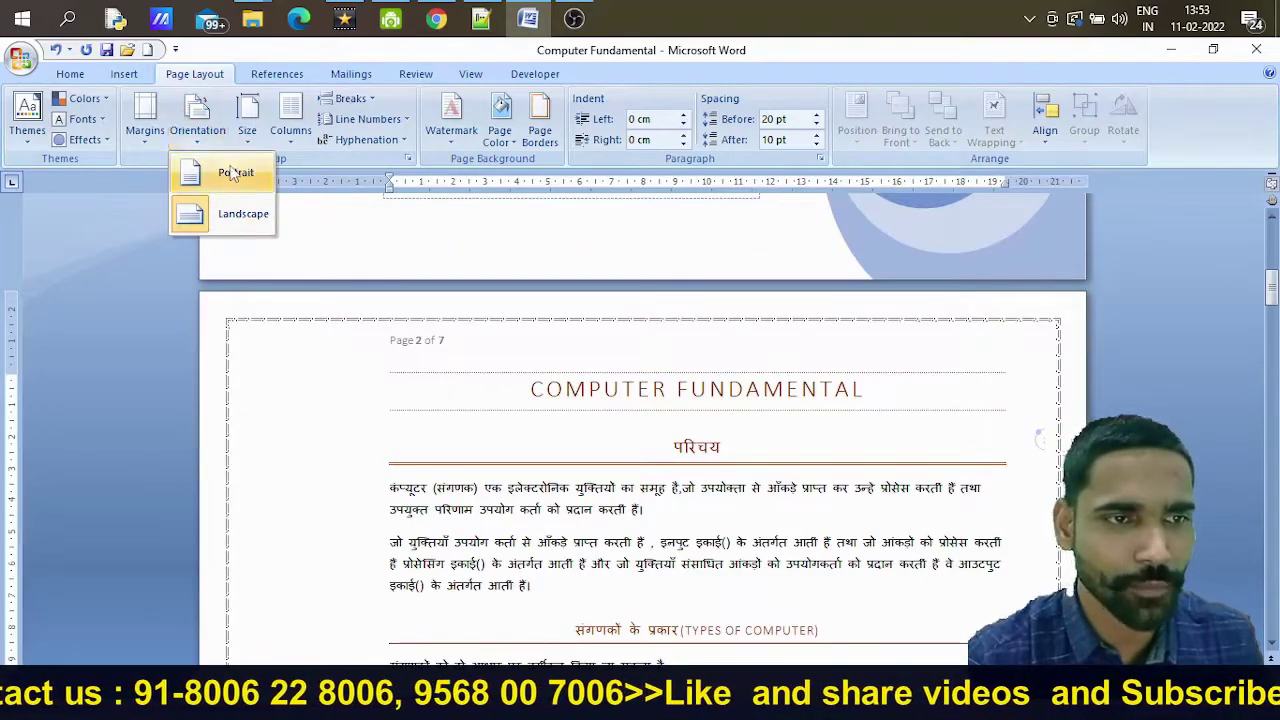
{"action": "left_click", "coordinate": [240, 172]}
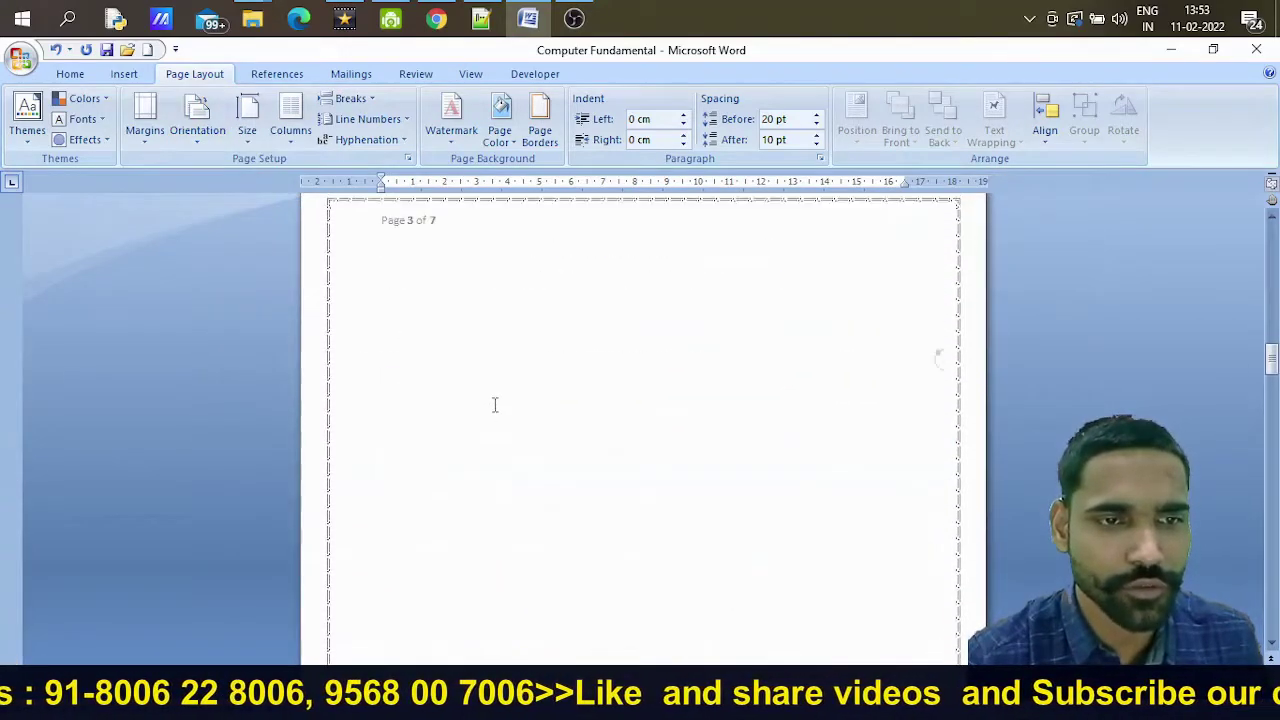
{"action": "left_click", "coordinate": [460, 443]}
{"action": "left_click", "coordinate": [124, 73]}
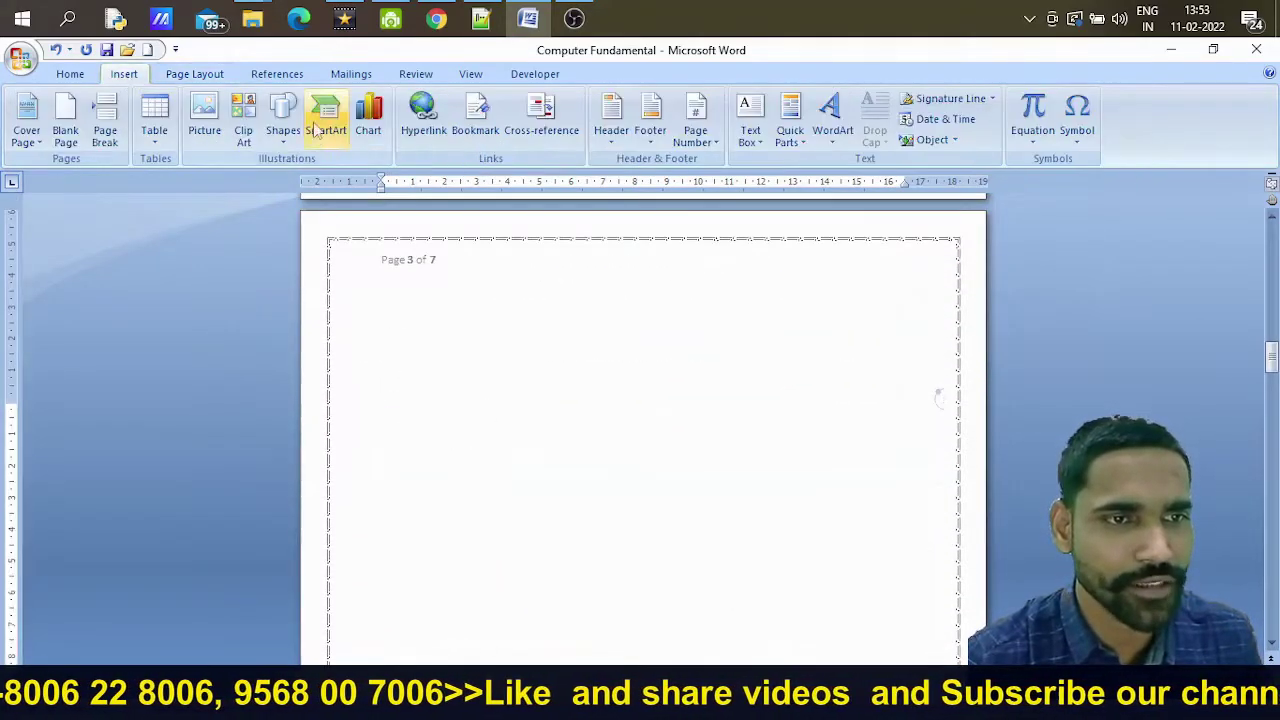
{"action": "left_click", "coordinate": [283, 118]}
{"action": "left_click", "coordinate": [333, 185]}
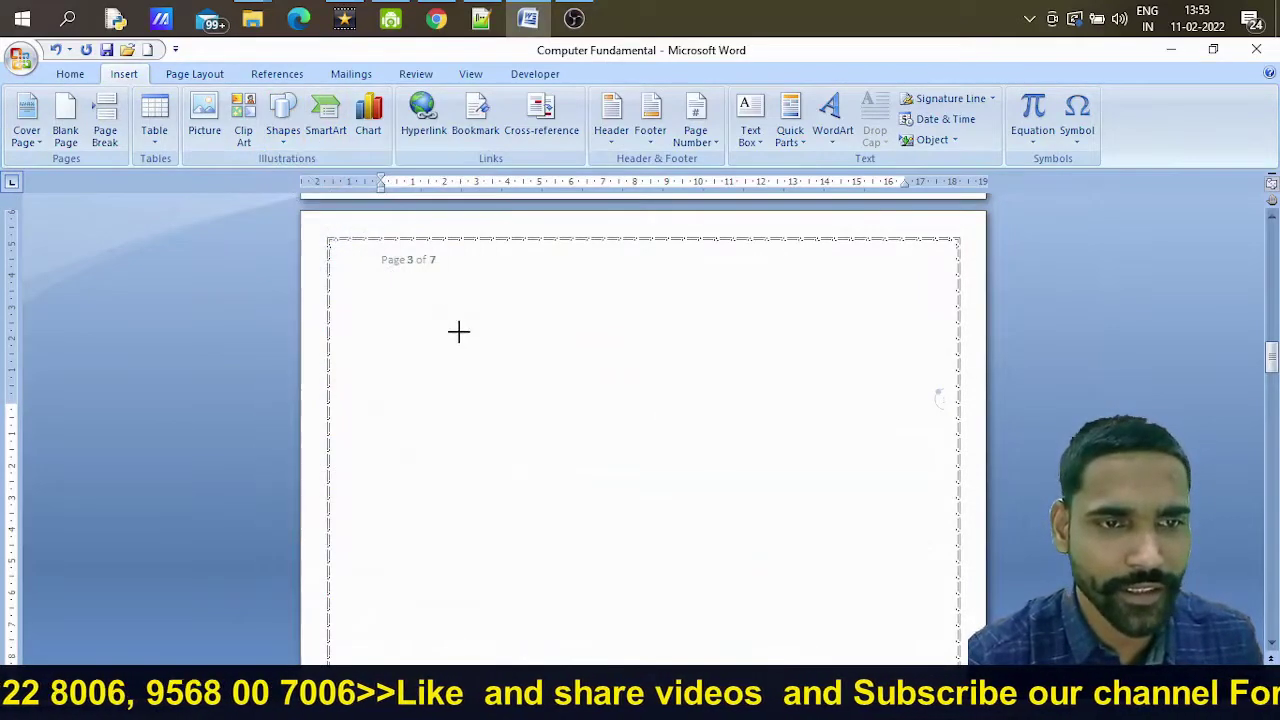
{"action": "left_click_drag", "start_coordinate": [497, 315], "coordinate": [665, 553]}
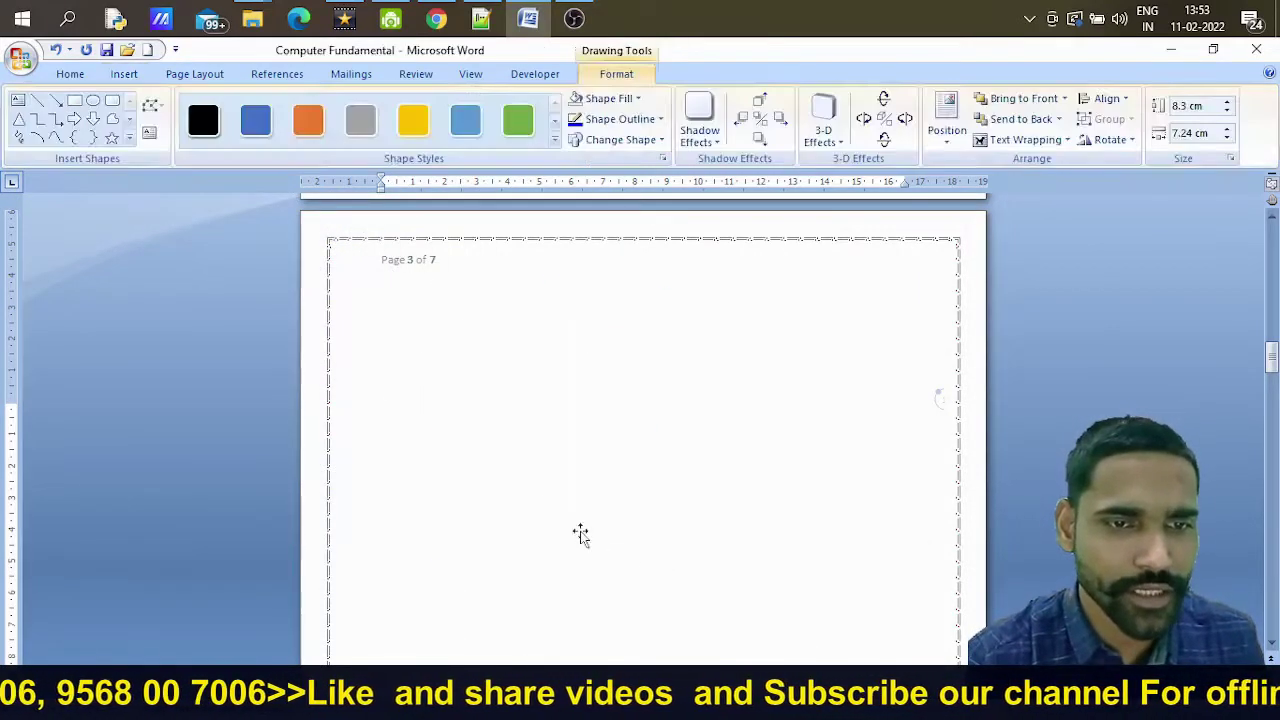
{"action": "scroll", "coordinate": [546, 427], "scroll_direction": "up", "scroll_amount": 1}
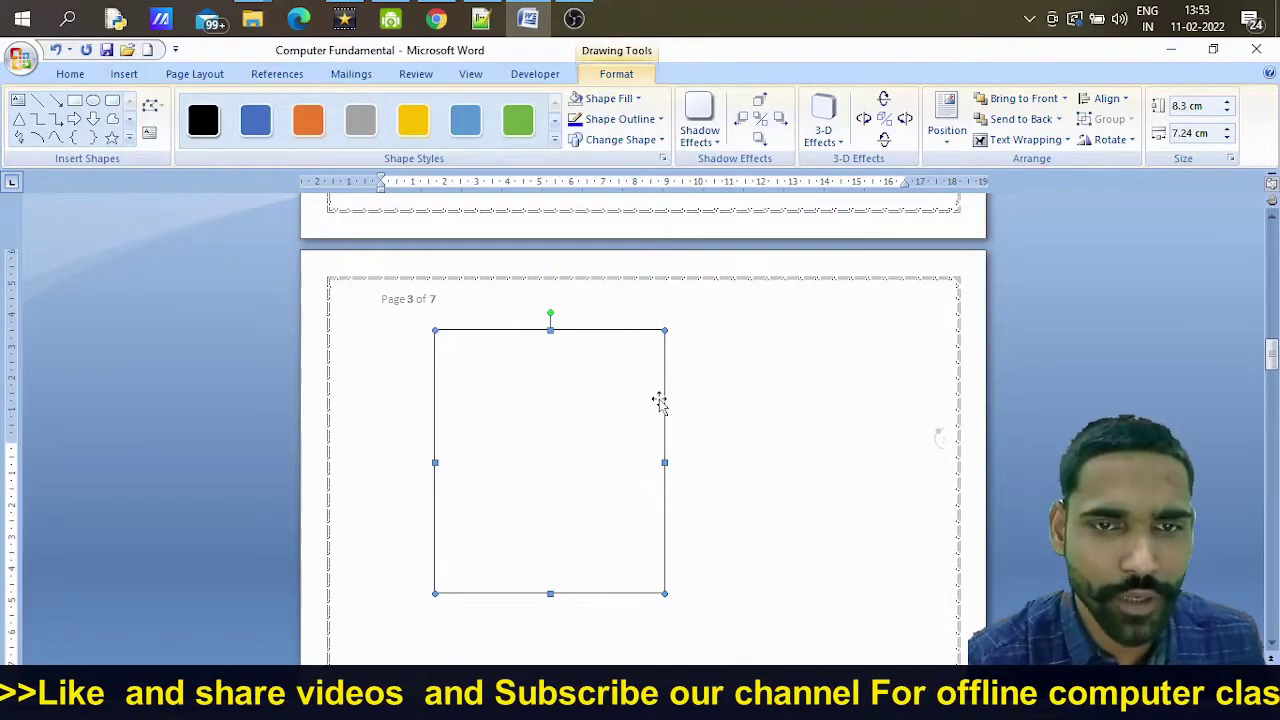
{"action": "left_click", "coordinate": [1110, 139]}
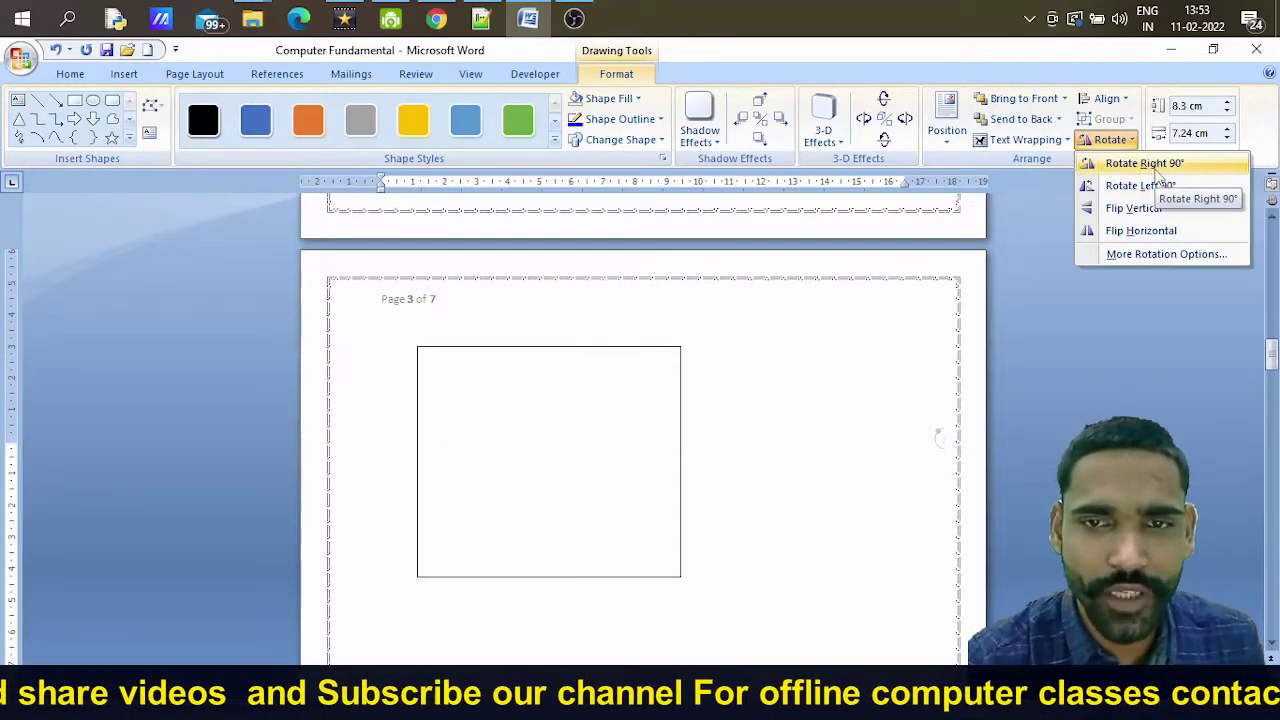
{"action": "left_click", "coordinate": [1157, 168]}
{"action": "scroll", "coordinate": [512, 440], "scroll_direction": "down", "scroll_amount": 1}
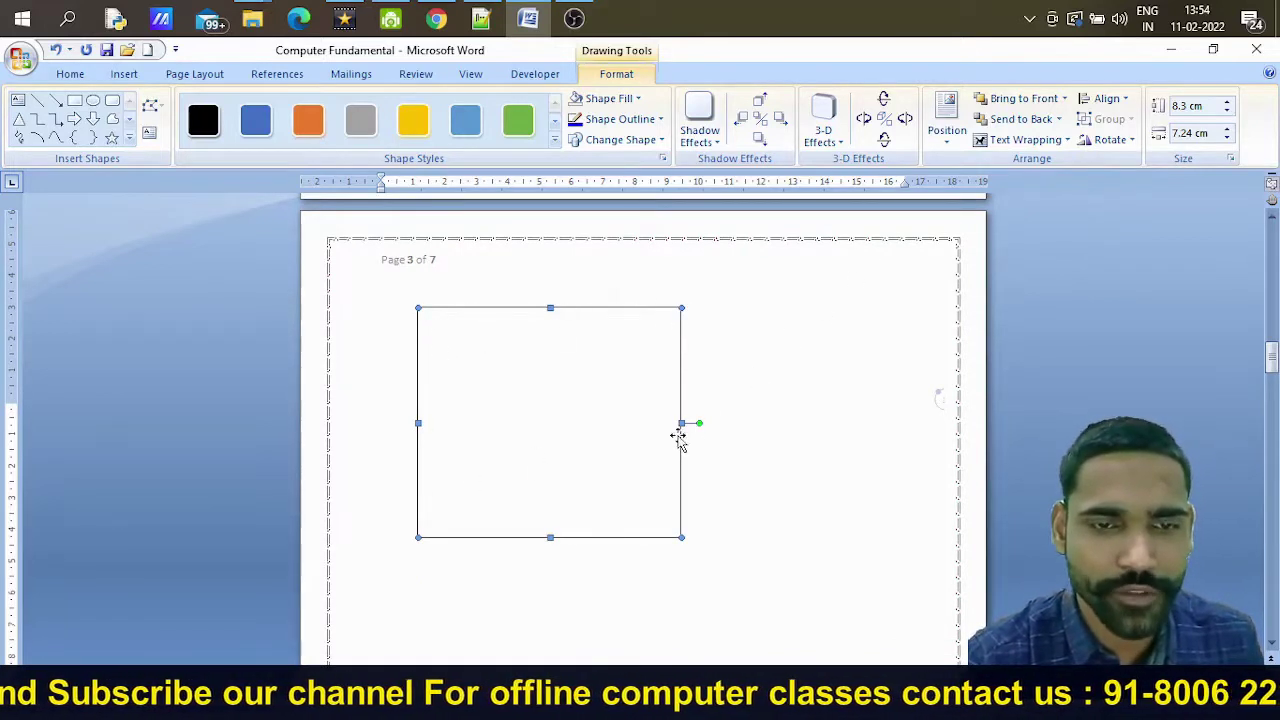
{"action": "left_click", "coordinate": [1108, 139]}
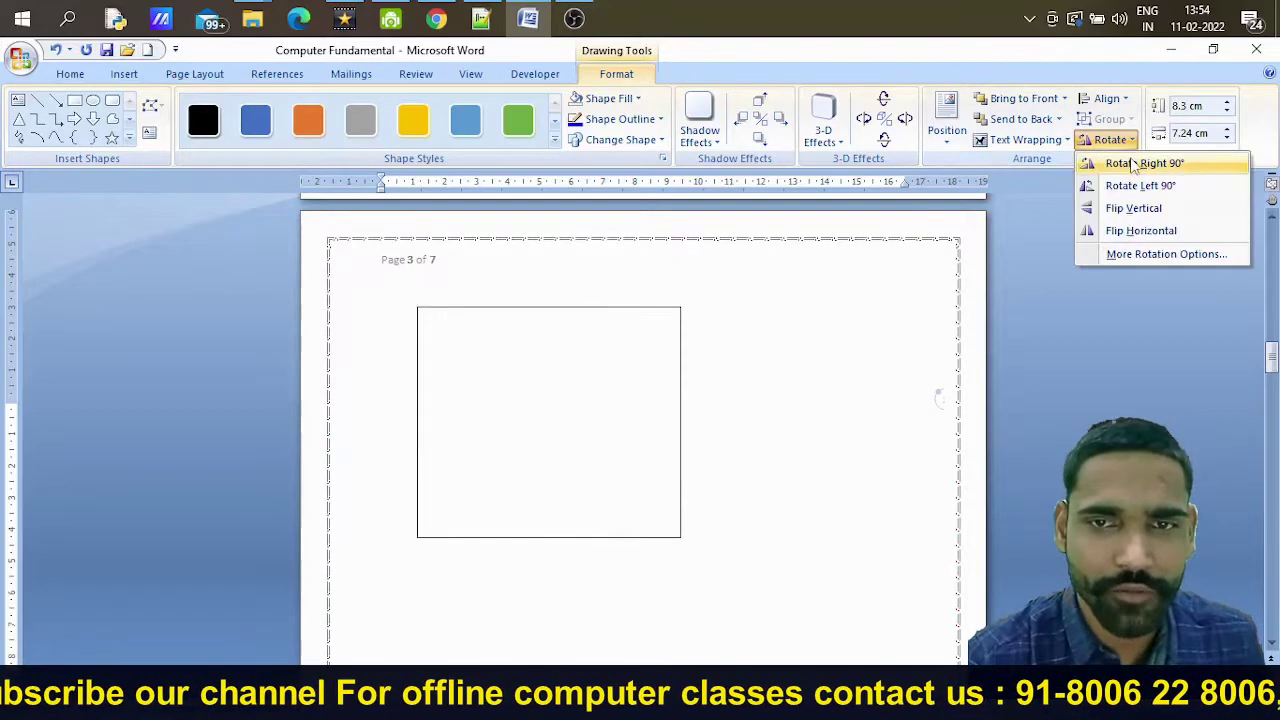
{"action": "left_click", "coordinate": [1140, 185]}
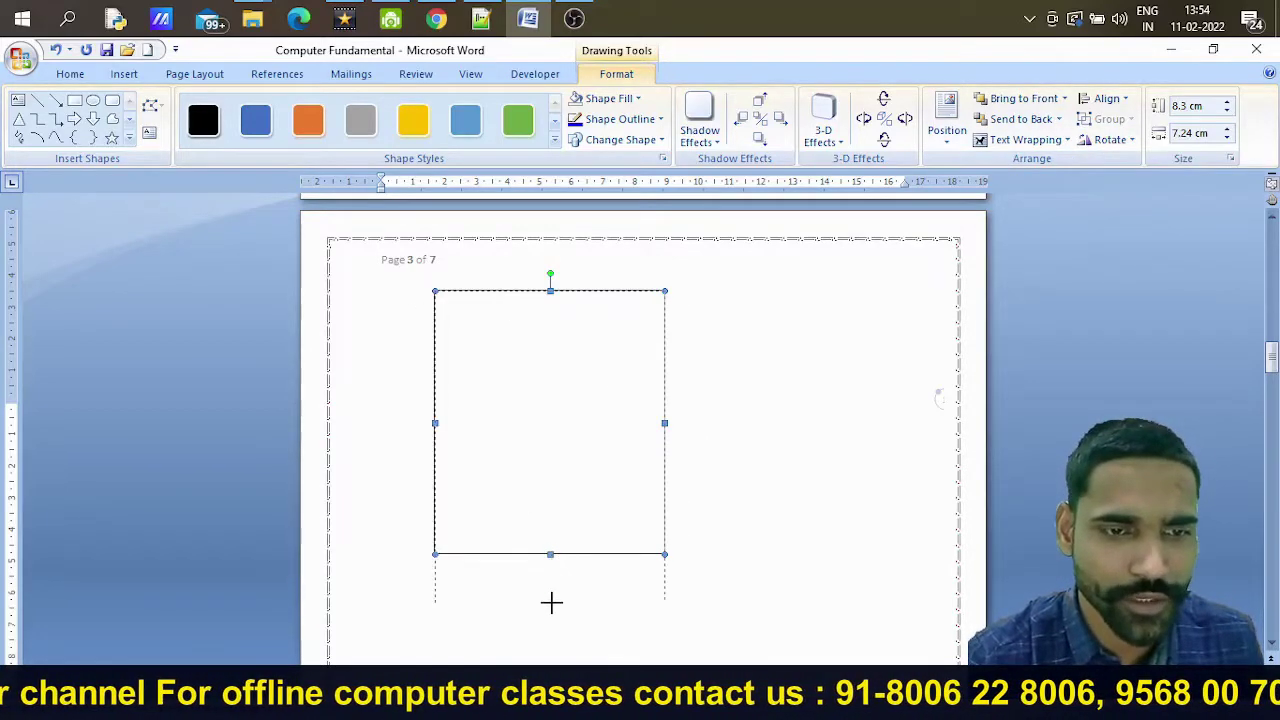
{"action": "left_click_drag", "start_coordinate": [551, 601], "coordinate": [552, 632]}
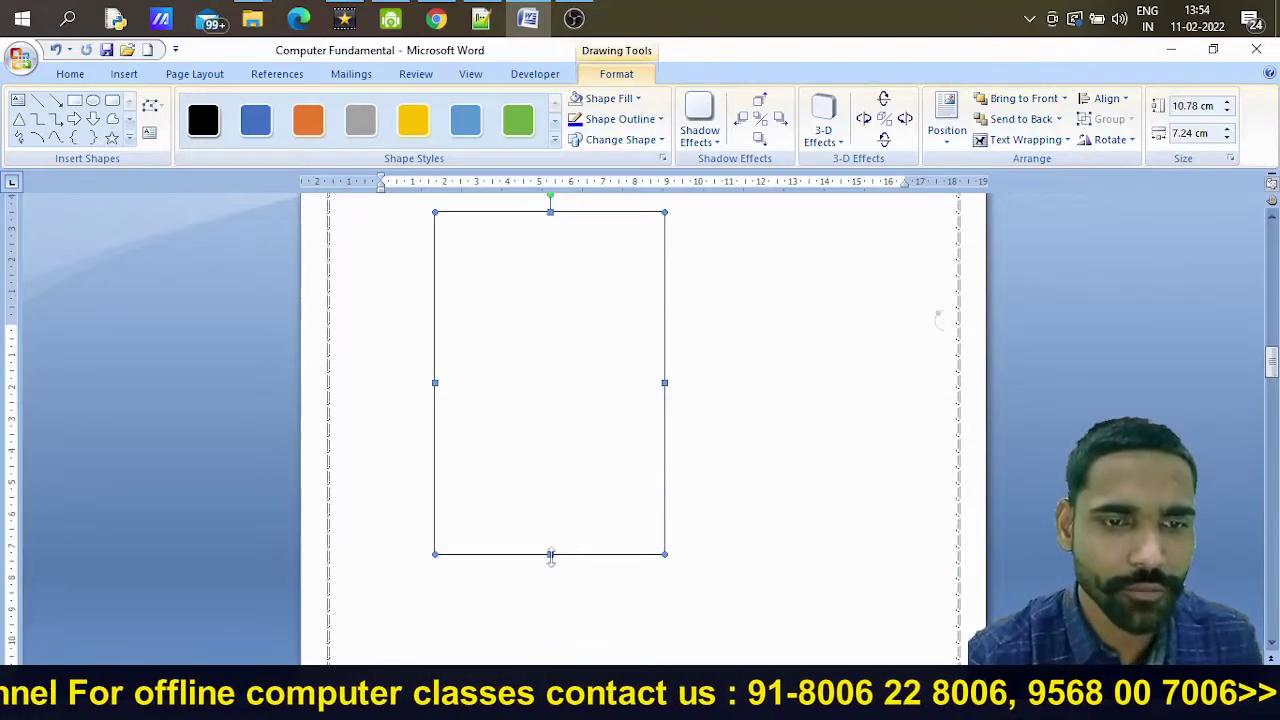
{"action": "scroll", "coordinate": [535, 309], "scroll_direction": "up", "scroll_amount": 2}
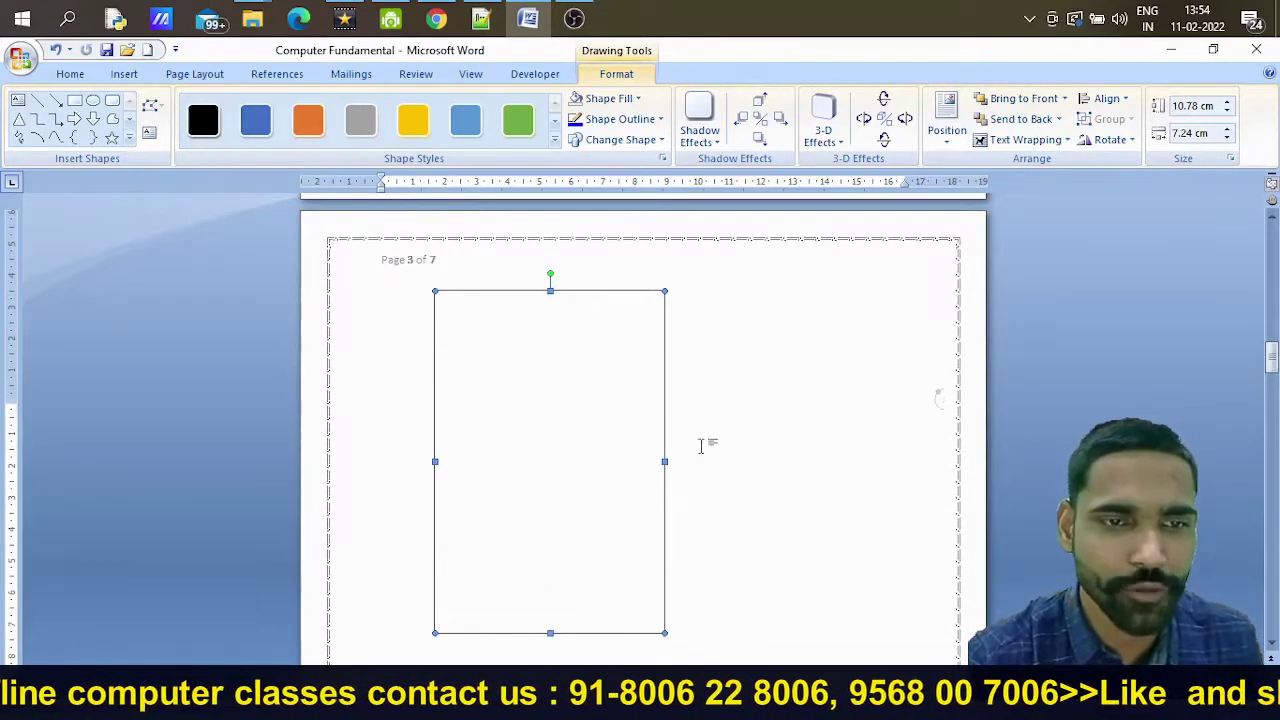
{"action": "left_click", "coordinate": [1110, 139]}
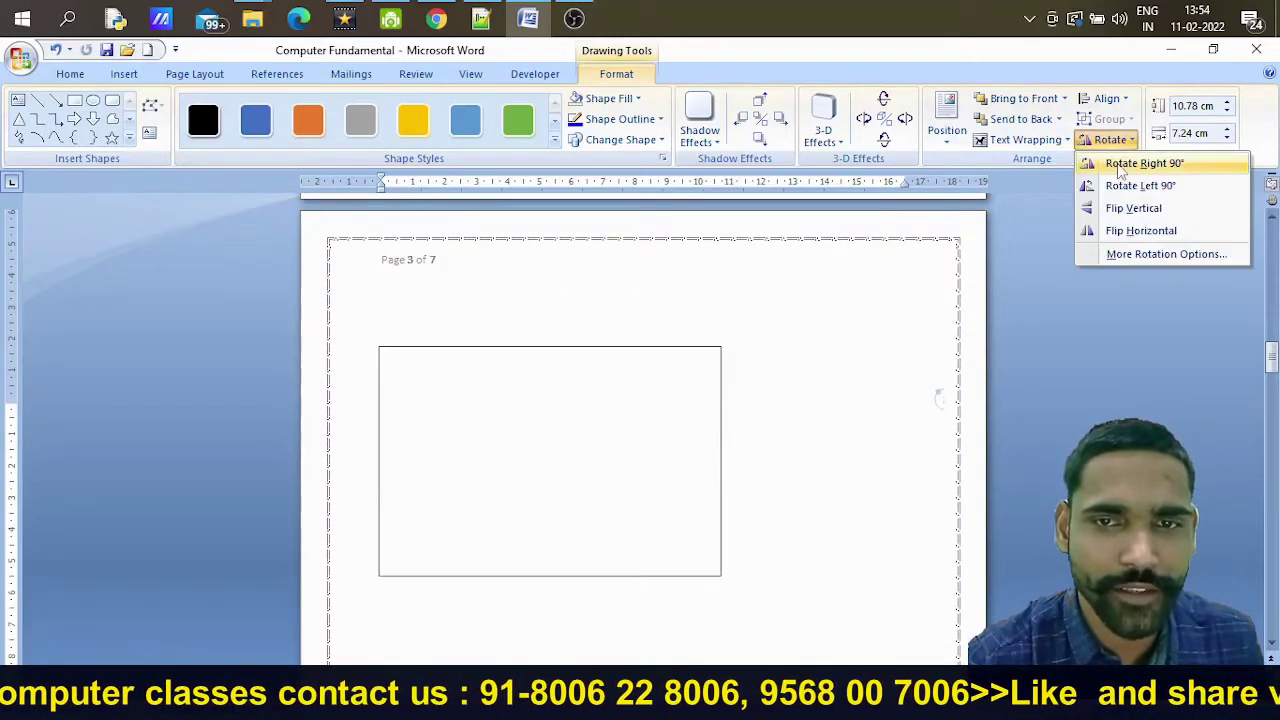
{"action": "left_click", "coordinate": [1143, 163]}
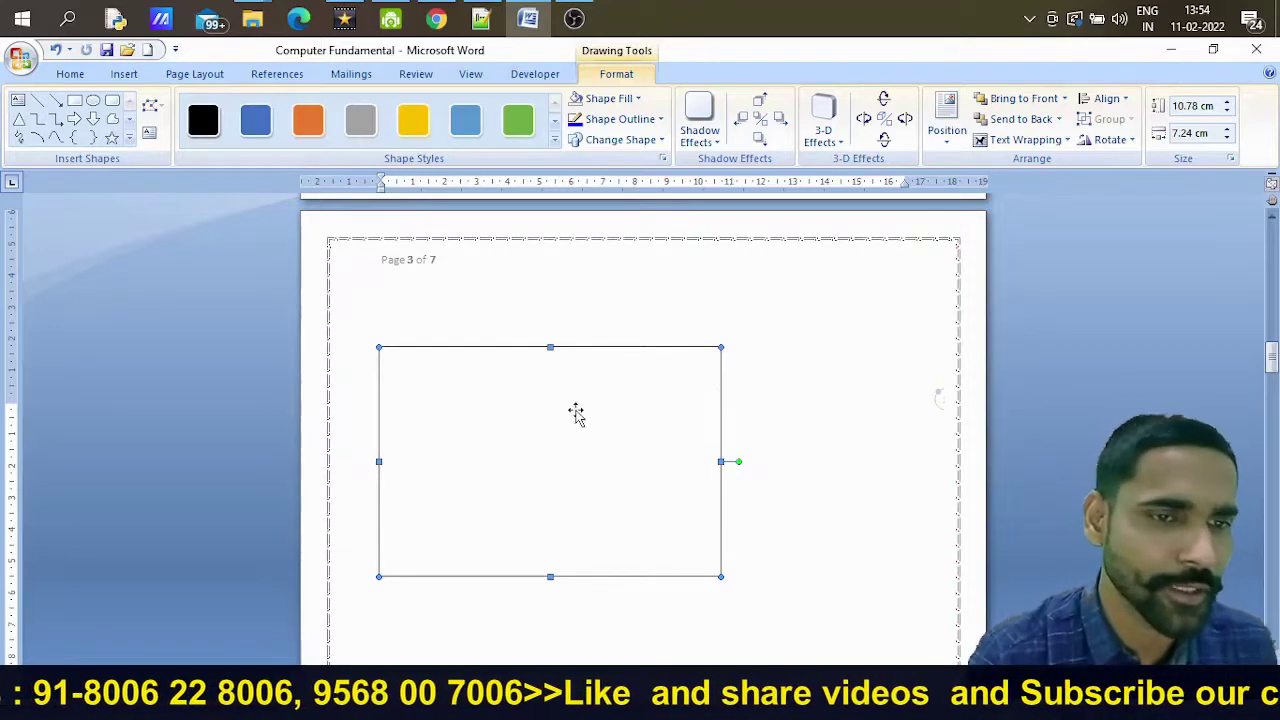
Delete the rectangle from page 3.
{"action": "key", "text": "Delete"}
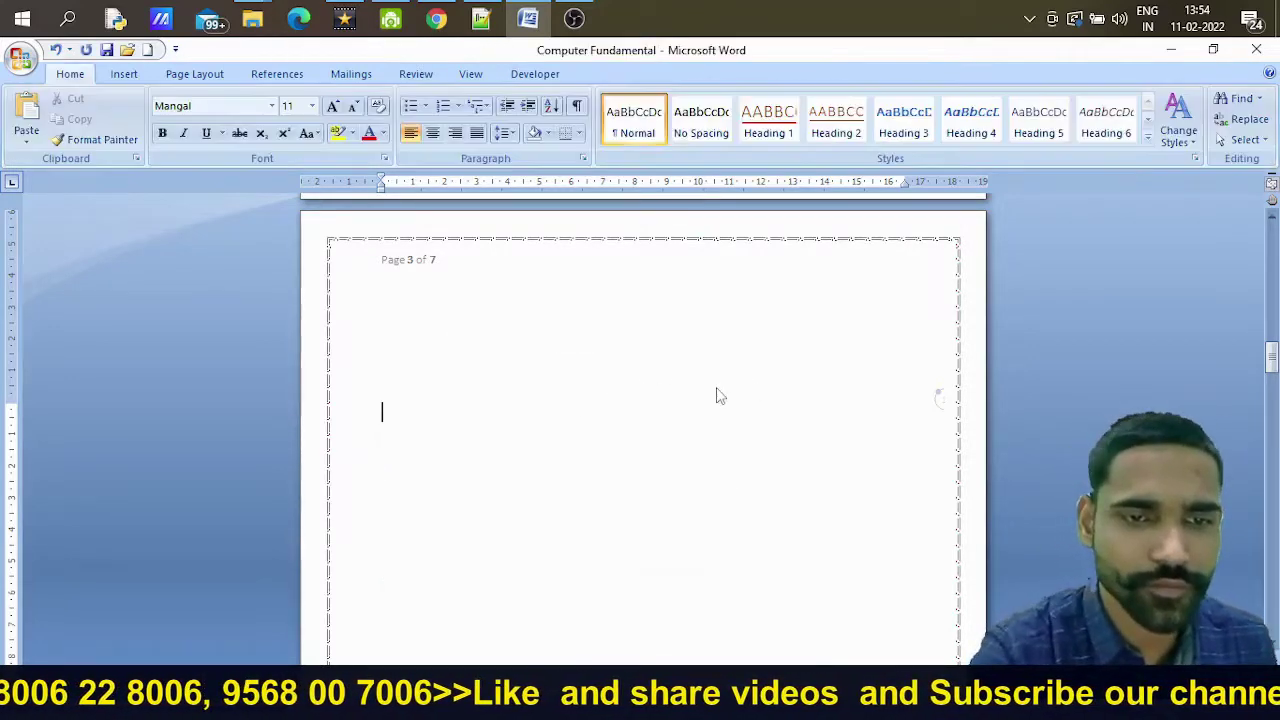
{"action": "scroll", "coordinate": [640, 374], "scroll_direction": "up", "scroll_amount": 1}
{"action": "scroll", "coordinate": [643, 378], "scroll_direction": "up", "scroll_amount": 2}
{"action": "scroll", "coordinate": [643, 378], "scroll_direction": "down", "scroll_amount": 3}
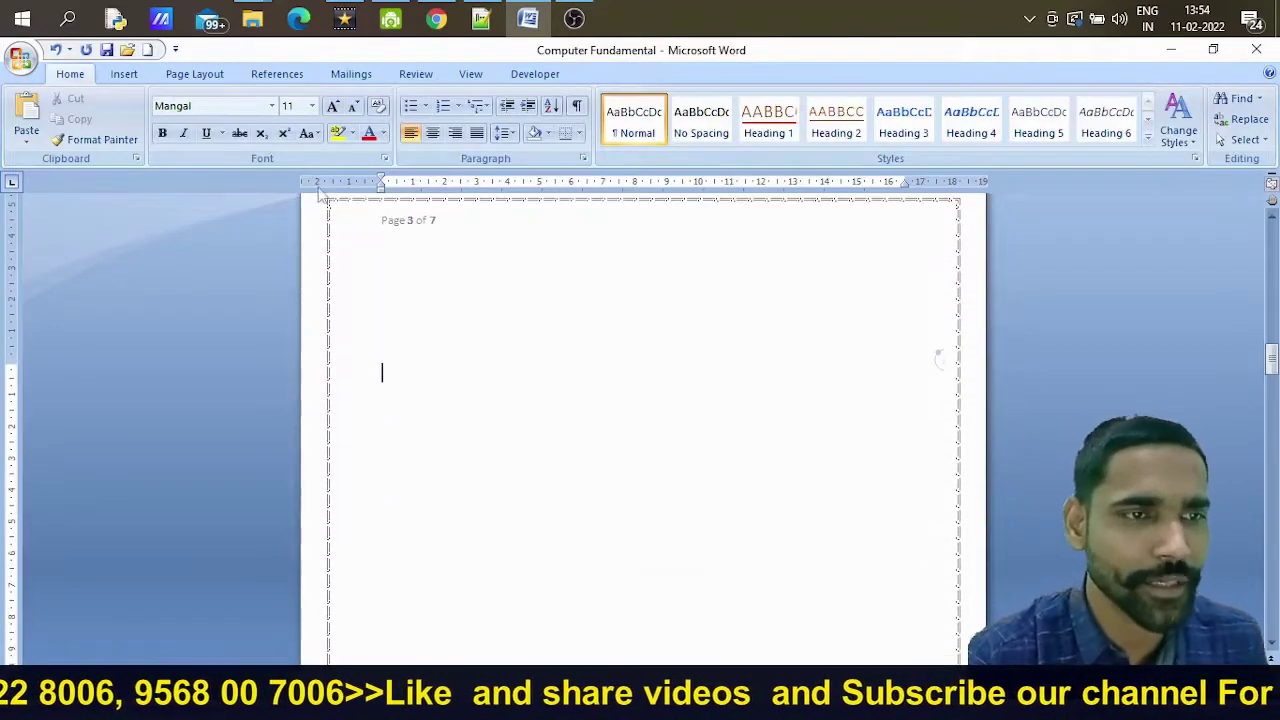
Keep portrait orientation and change the paper size to A4.
{"action": "left_click", "coordinate": [194, 74]}
{"action": "left_click", "coordinate": [197, 120]}
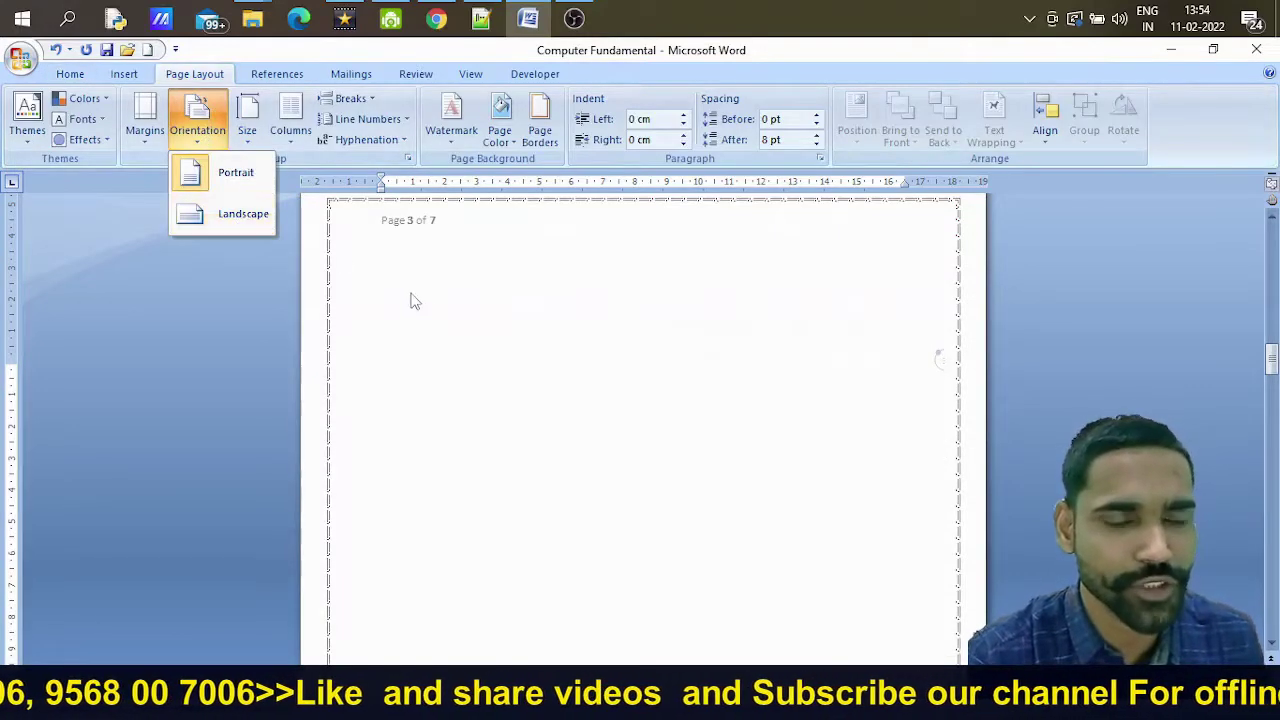
{"action": "left_click", "coordinate": [435, 353]}
{"action": "scroll", "coordinate": [392, 321], "scroll_direction": "up", "scroll_amount": 3}
{"action": "scroll", "coordinate": [392, 321], "scroll_direction": "down", "scroll_amount": 3}
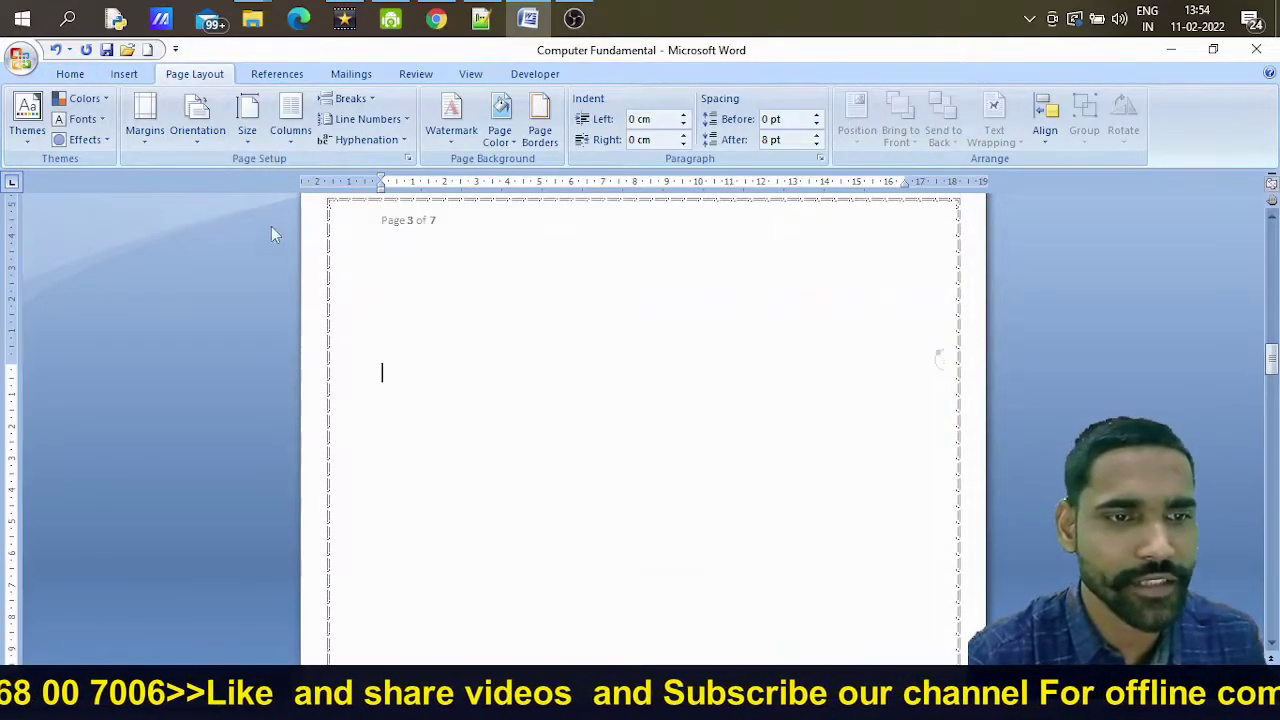
{"action": "left_click", "coordinate": [253, 143]}
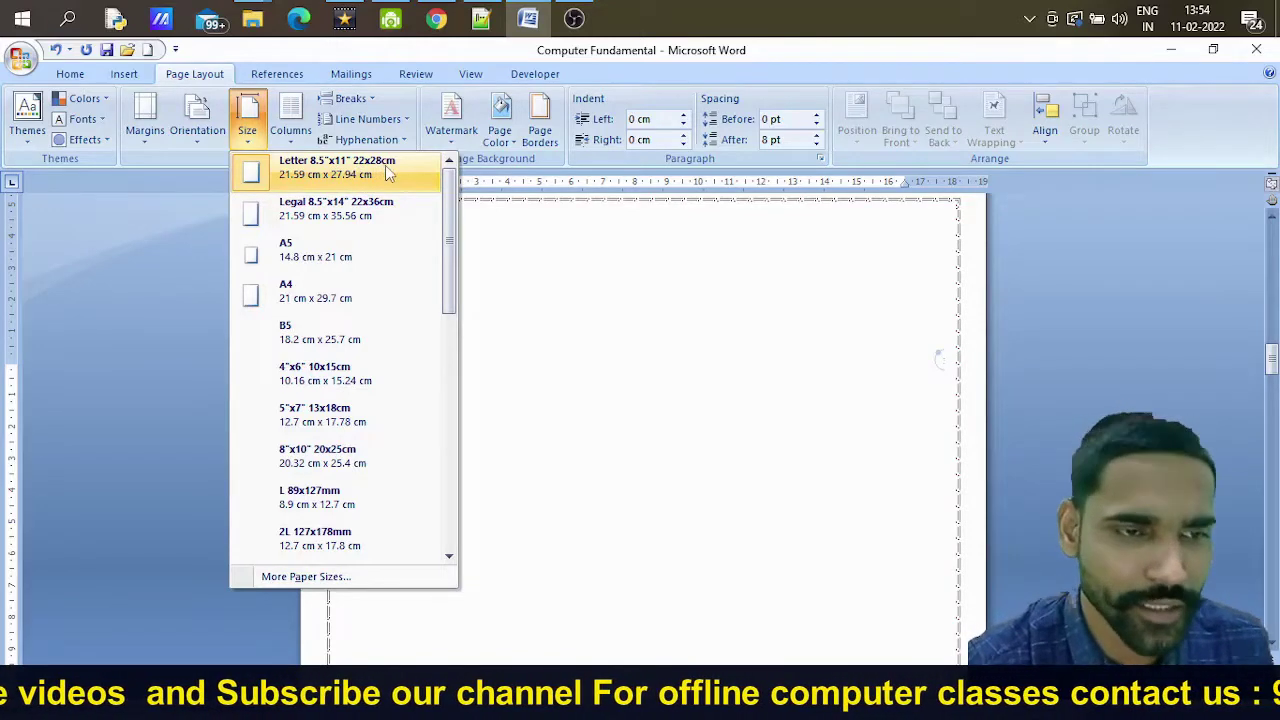
{"action": "mouse_move", "coordinate": [445, 225]}
{"action": "left_mouse_down"}
{"action": "mouse_move", "coordinate": [450, 305]}
{"action": "mouse_move", "coordinate": [450, 235]}
{"action": "left_mouse_up"}
{"action": "left_click", "coordinate": [333, 302]}
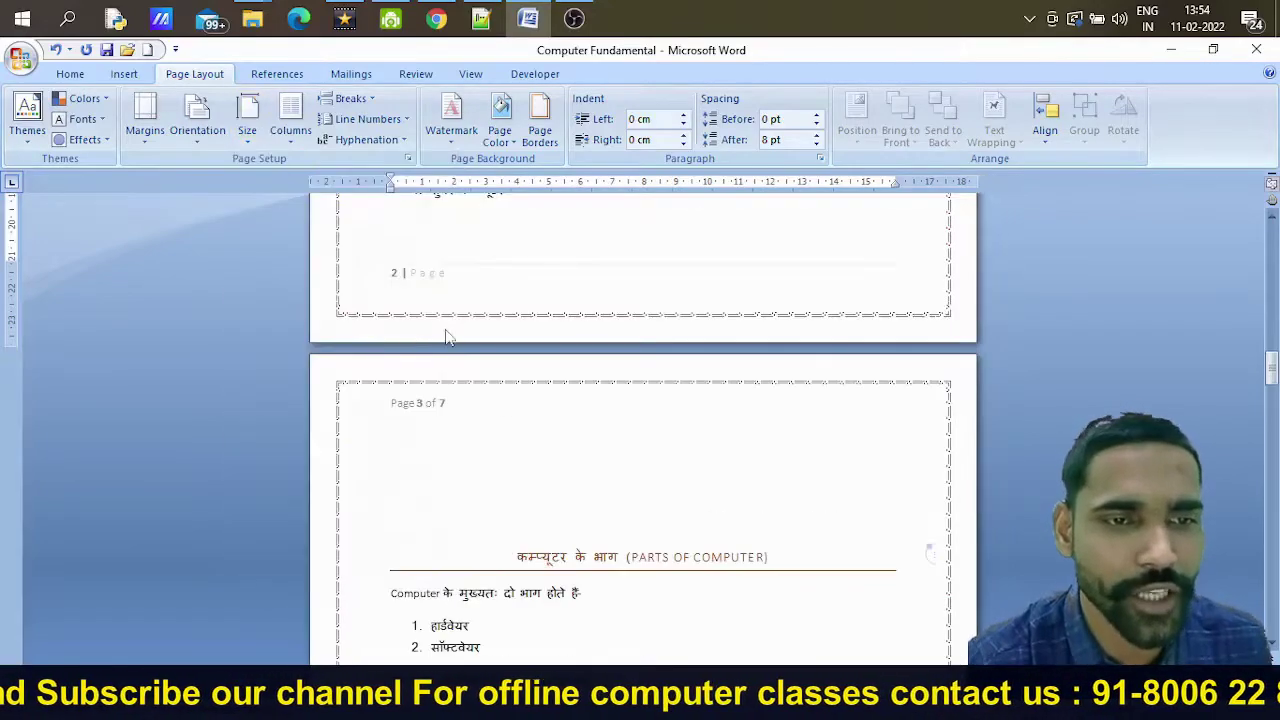
Scroll through the reflowed document, reconfirming A4 as the paper size.
{"action": "scroll", "coordinate": [570, 387], "scroll_direction": "up", "scroll_amount": 10}
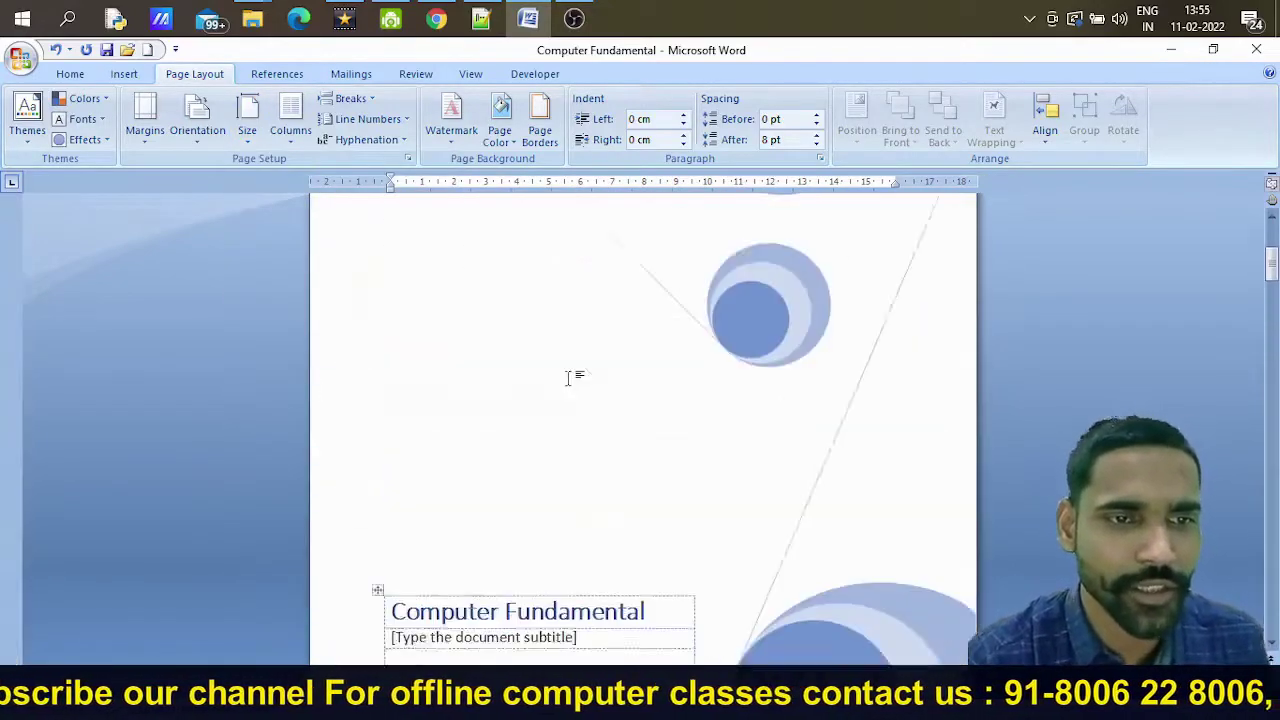
{"action": "scroll", "coordinate": [570, 387], "scroll_direction": "up", "scroll_amount": 5}
{"action": "scroll", "coordinate": [570, 387], "scroll_direction": "down", "scroll_amount": 2}
{"action": "scroll", "coordinate": [580, 386], "scroll_direction": "down", "scroll_amount": 9}
{"action": "scroll", "coordinate": [588, 386], "scroll_direction": "down", "scroll_amount": 5}
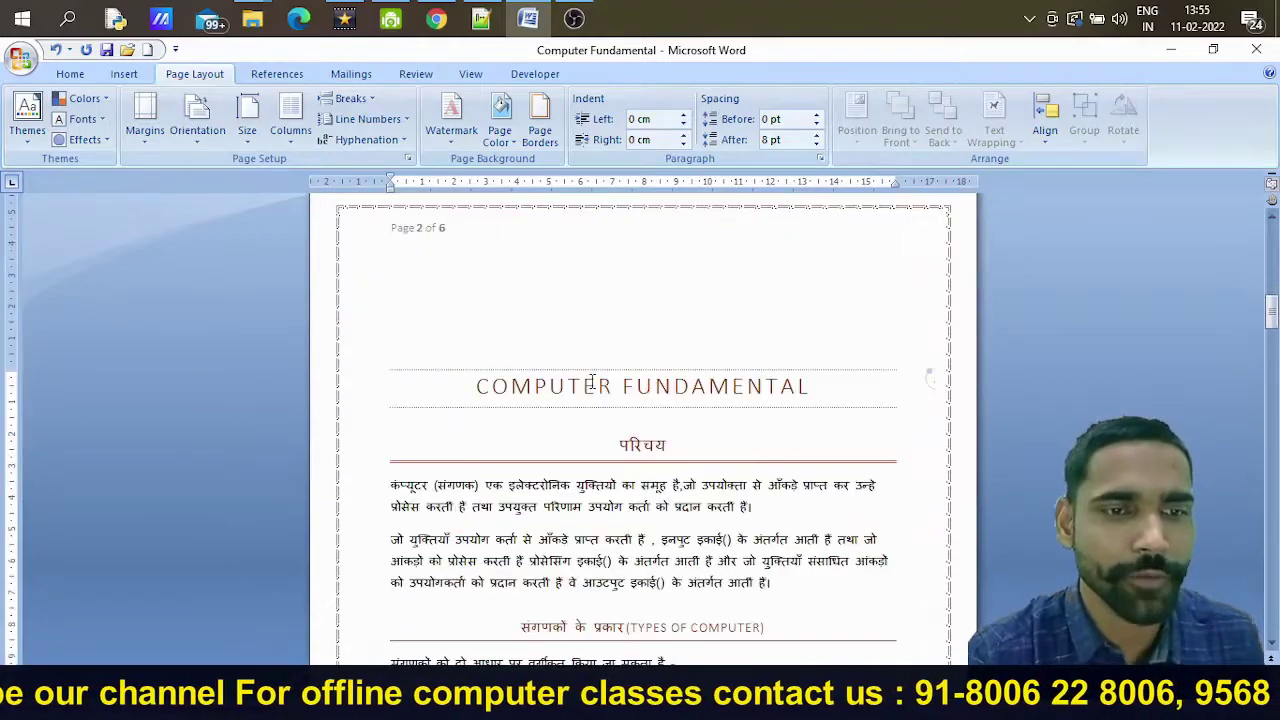
{"action": "scroll", "coordinate": [588, 386], "scroll_direction": "down", "scroll_amount": 4}
{"action": "scroll", "coordinate": [588, 386], "scroll_direction": "down", "scroll_amount": 3}
{"action": "scroll", "coordinate": [586, 387], "scroll_direction": "down", "scroll_amount": 4}
{"action": "scroll", "coordinate": [586, 387], "scroll_direction": "down", "scroll_amount": 3}
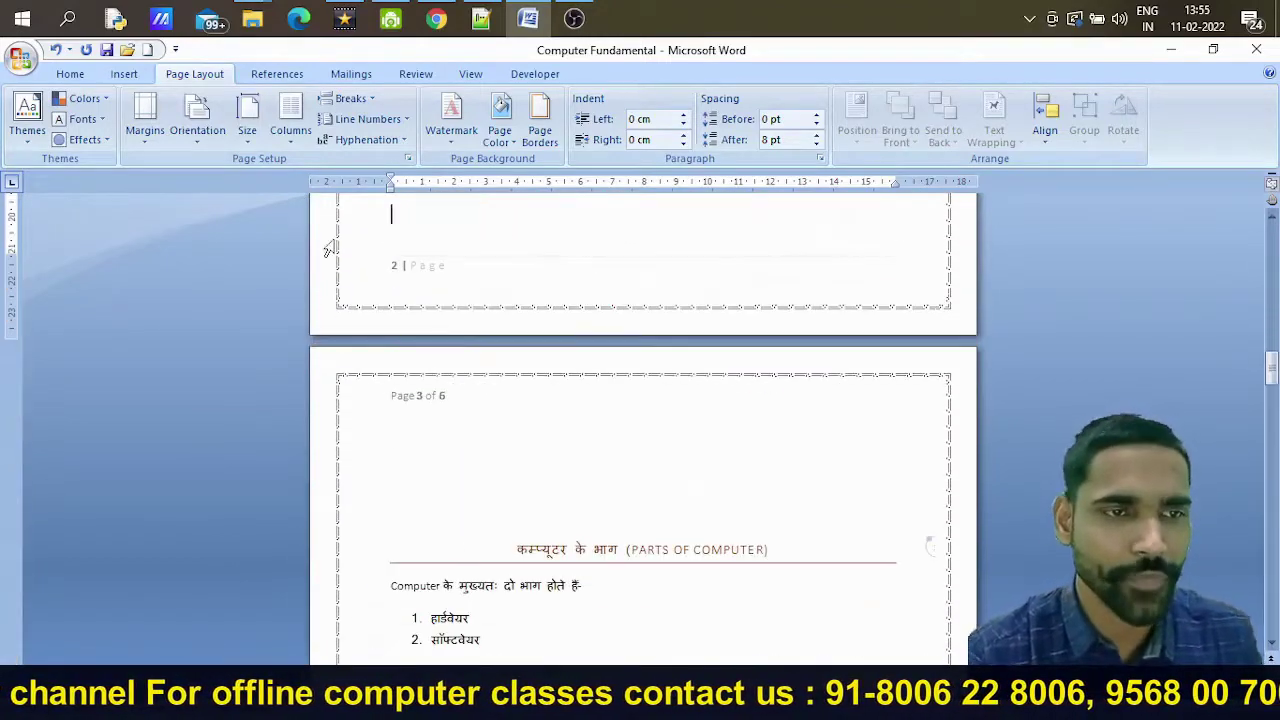
{"action": "left_click", "coordinate": [247, 122]}
{"action": "left_click", "coordinate": [309, 300]}
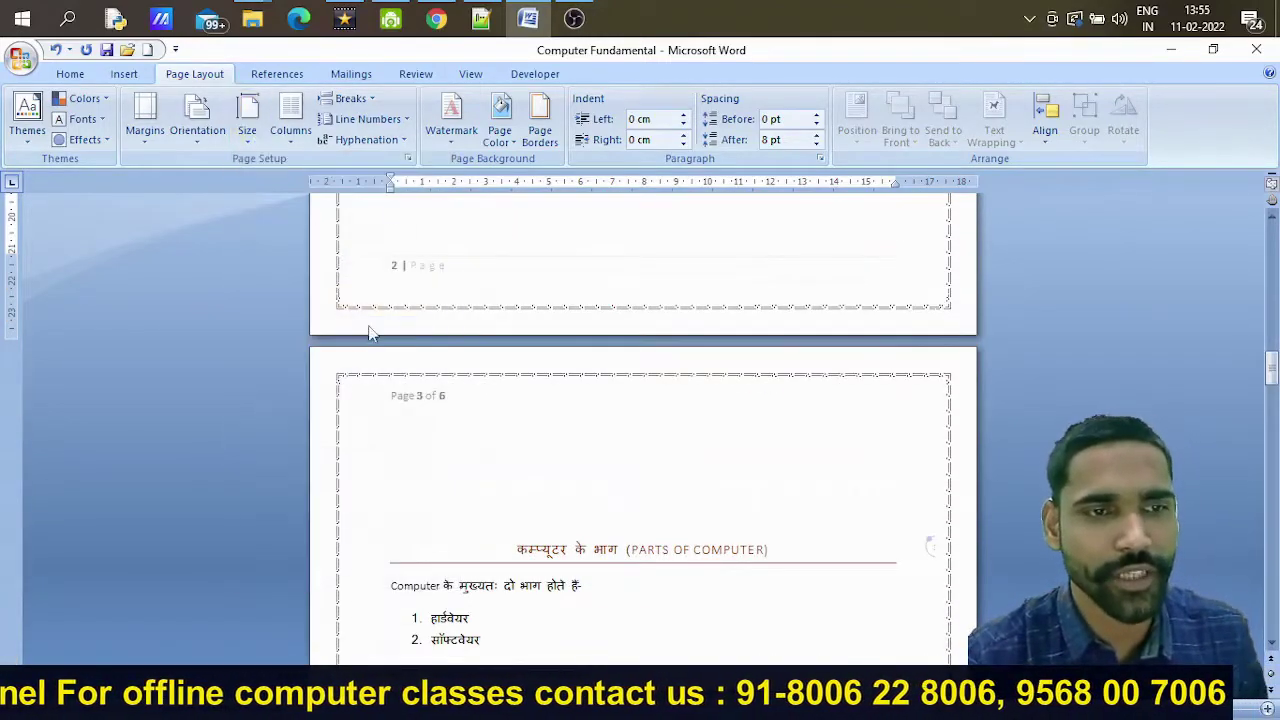
{"action": "scroll", "coordinate": [597, 415], "scroll_direction": "down", "scroll_amount": 5}
{"action": "scroll", "coordinate": [596, 410], "scroll_direction": "down", "scroll_amount": 5}
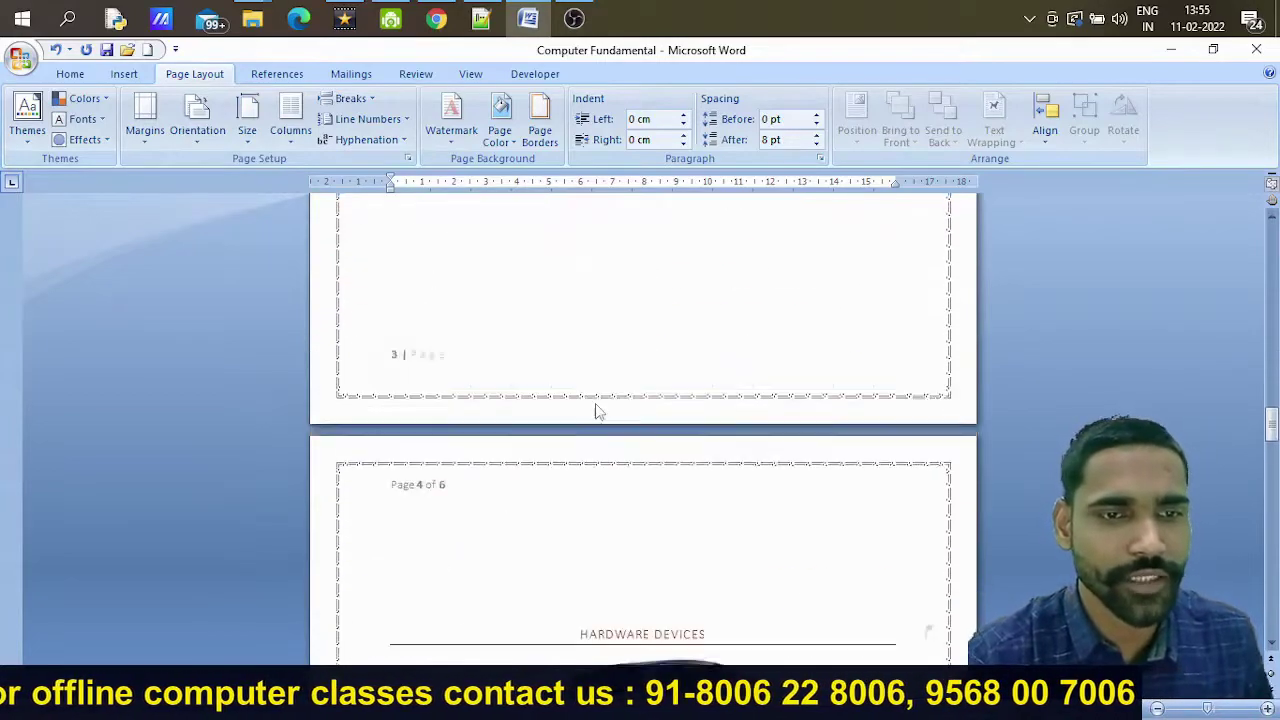
{"action": "scroll", "coordinate": [595, 405], "scroll_direction": "down", "scroll_amount": 4}
{"action": "scroll", "coordinate": [595, 403], "scroll_direction": "down", "scroll_amount": 5}
{"action": "scroll", "coordinate": [595, 403], "scroll_direction": "down", "scroll_amount": 5}
{"action": "scroll", "coordinate": [595, 408], "scroll_direction": "down", "scroll_amount": 3}
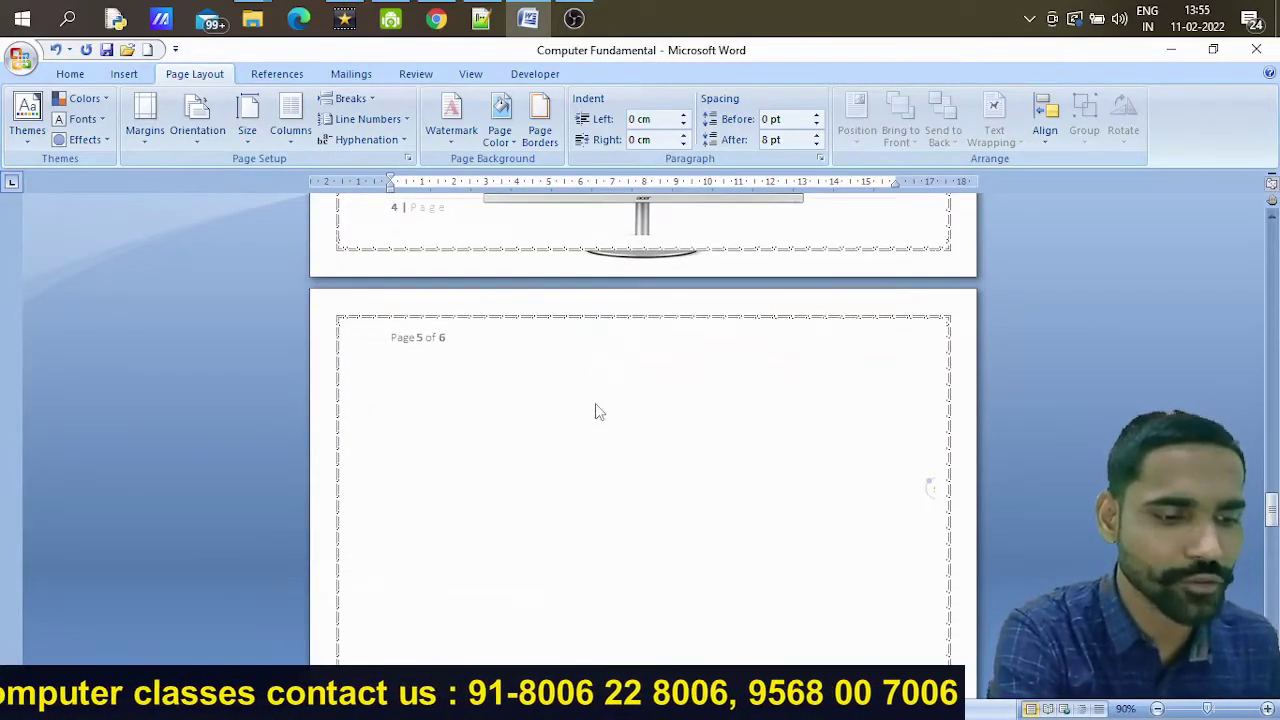
Create a new blank document filled with =rand() sample paragraphs.
{"action": "key", "text": "ctrl+n"}
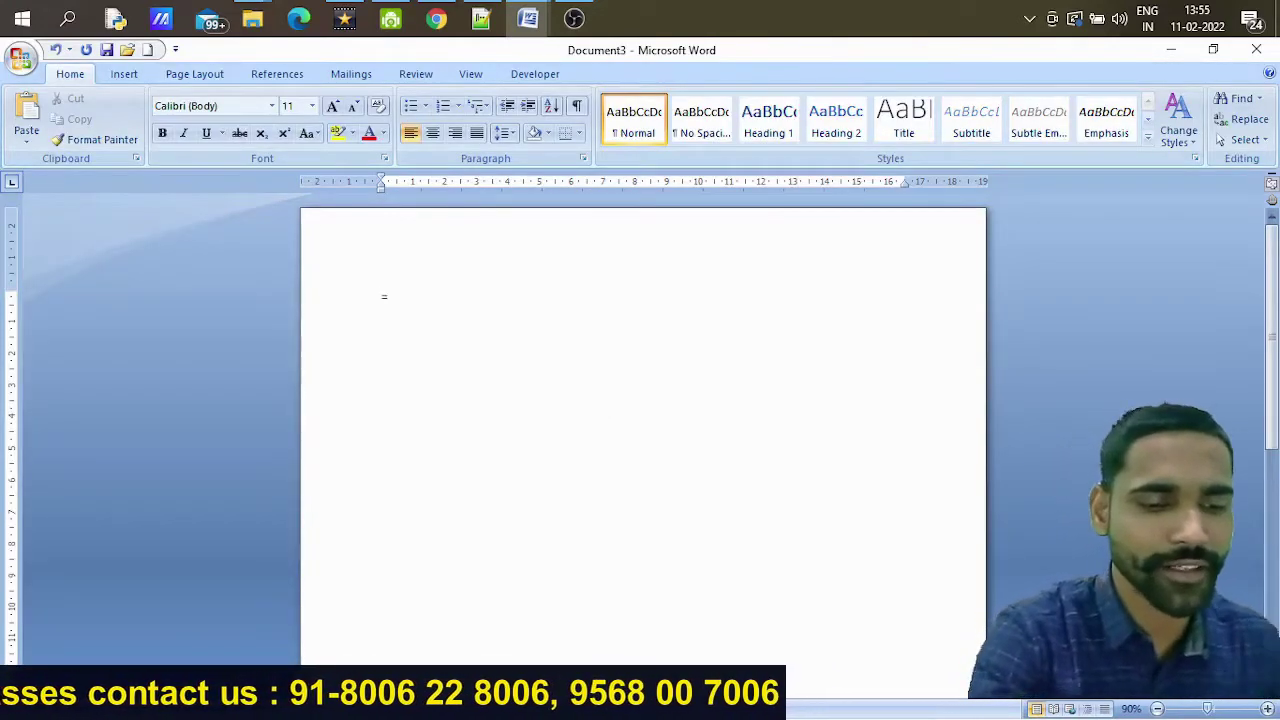
{"action": "type", "text": "=rand"}
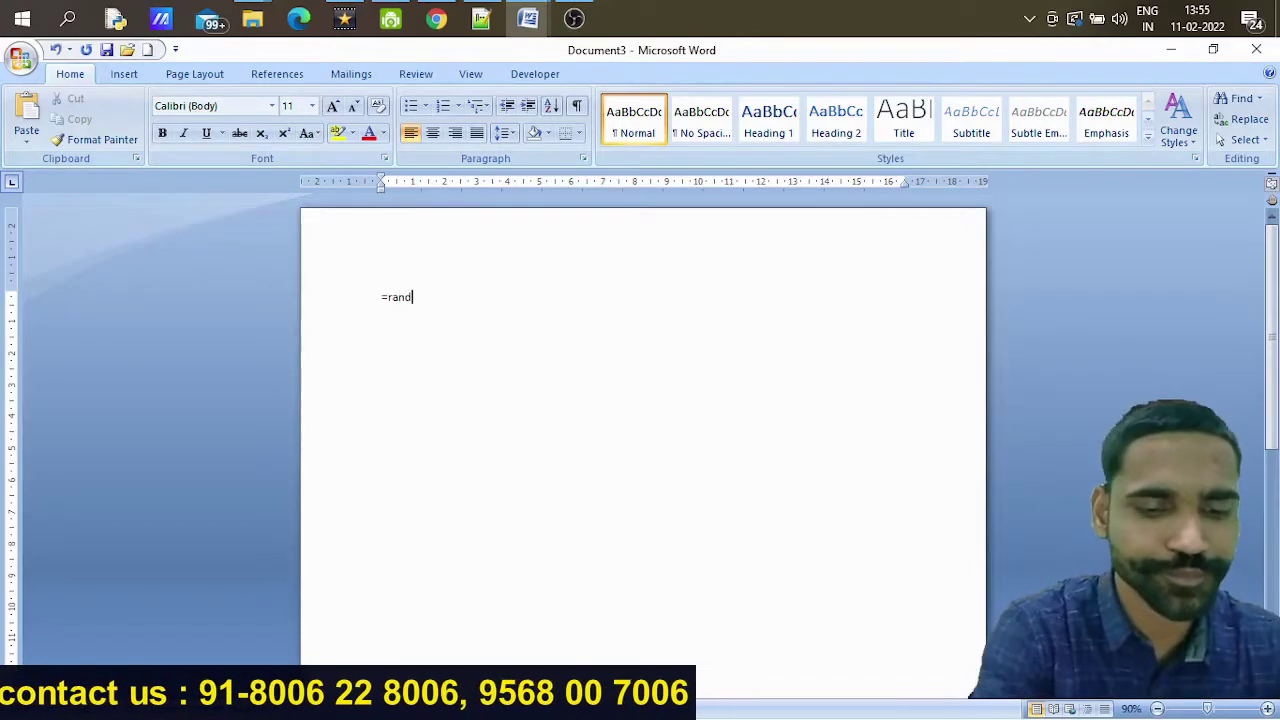
{"action": "type", "text": "()"}
{"action": "key", "text": "Return"}
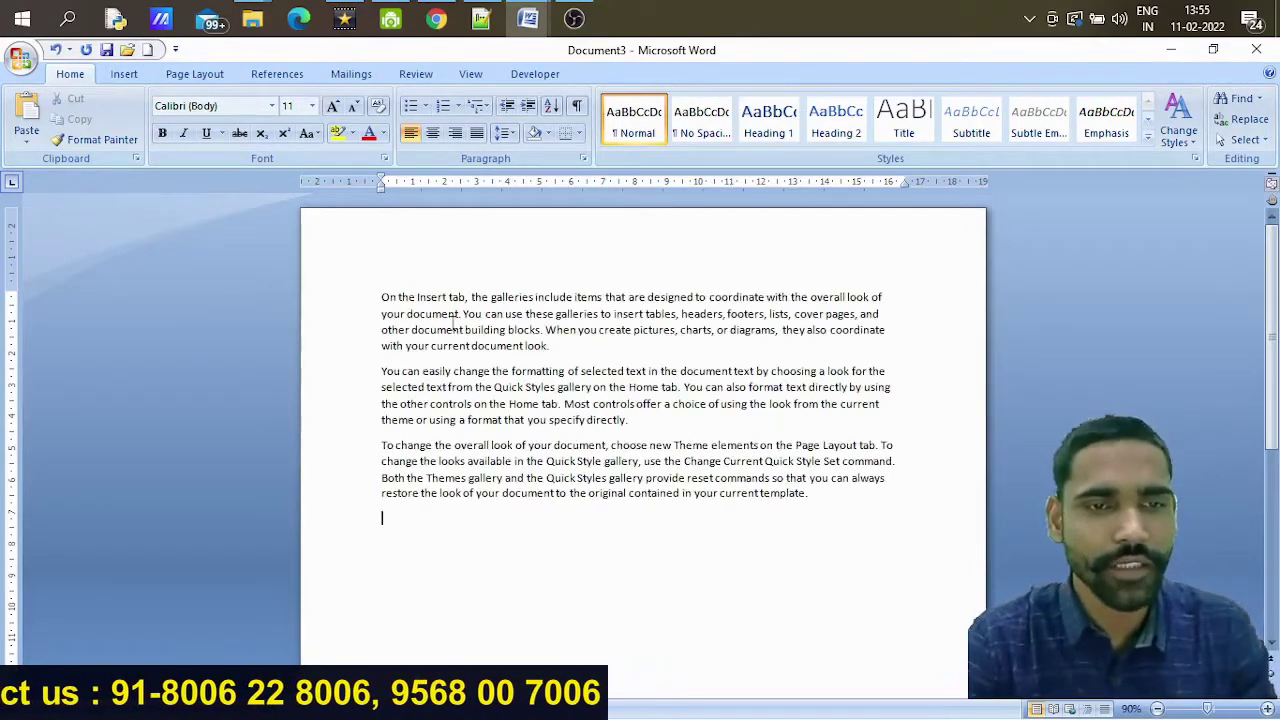
Lay out the first paragraph in two justified columns.
{"action": "left_click_drag", "start_coordinate": [381, 297], "coordinate": [552, 346]}
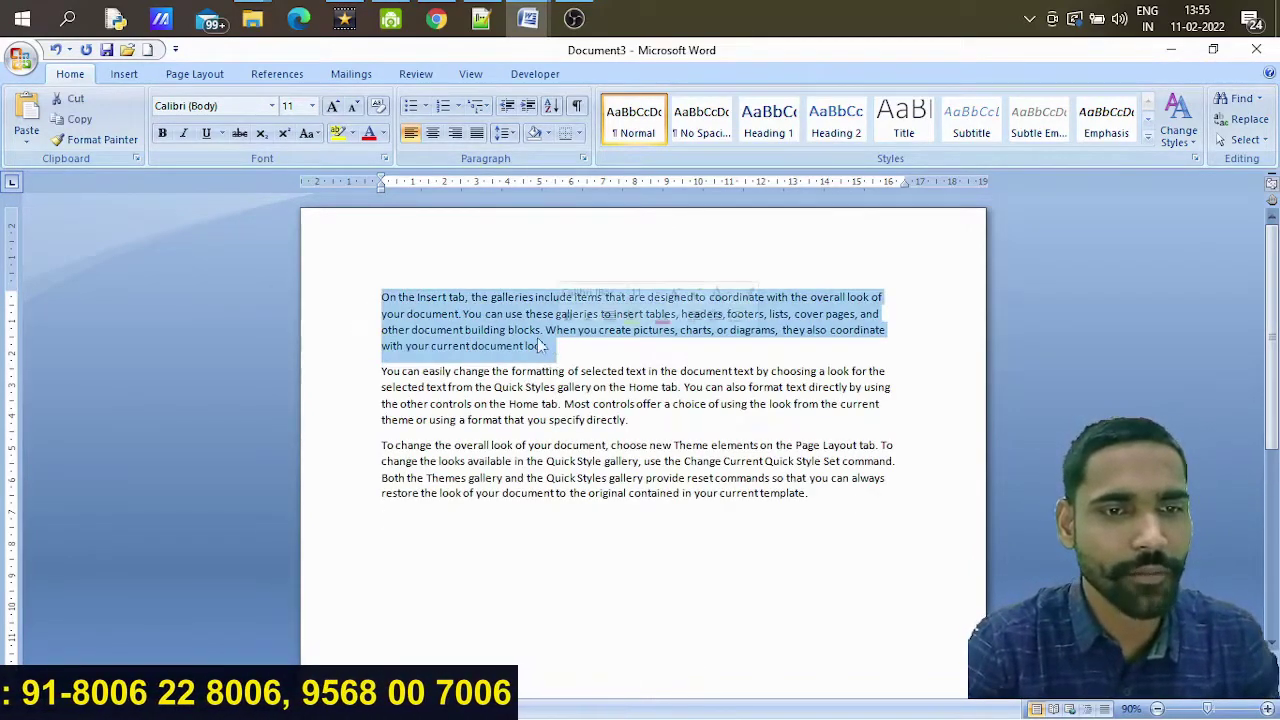
{"action": "left_click", "coordinate": [194, 74]}
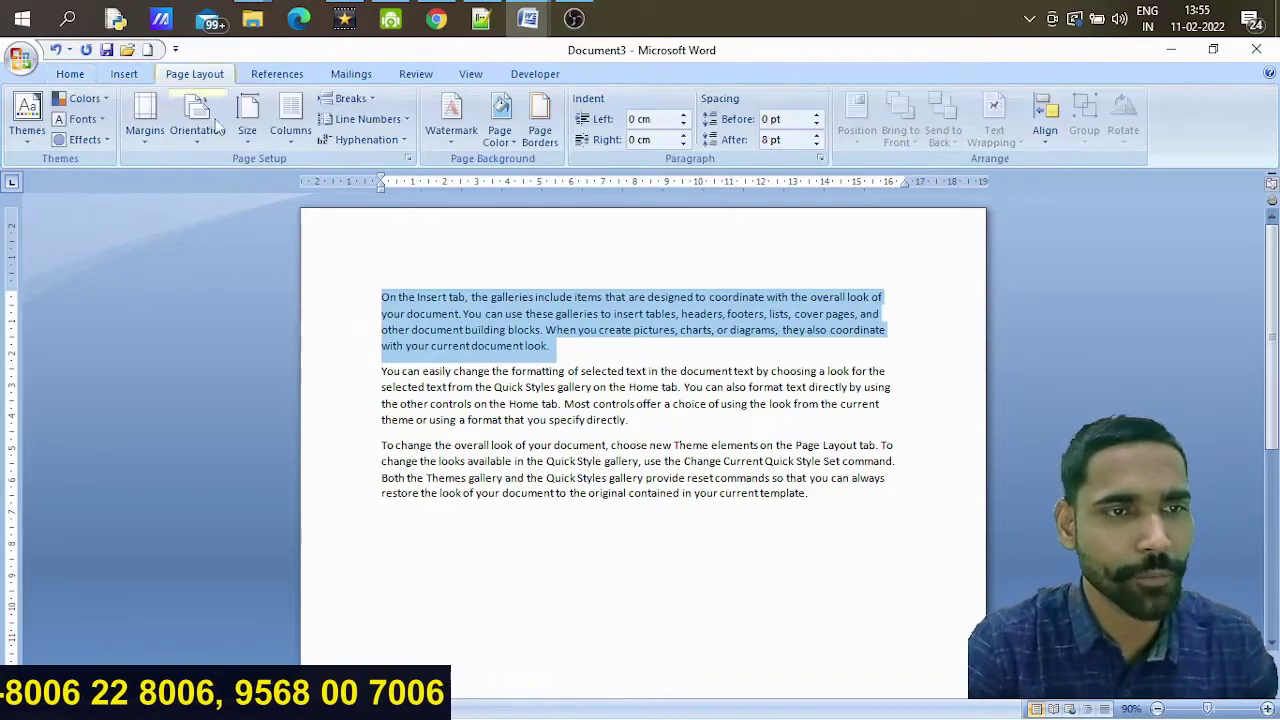
{"action": "left_click", "coordinate": [290, 118]}
{"action": "left_click", "coordinate": [328, 214]}
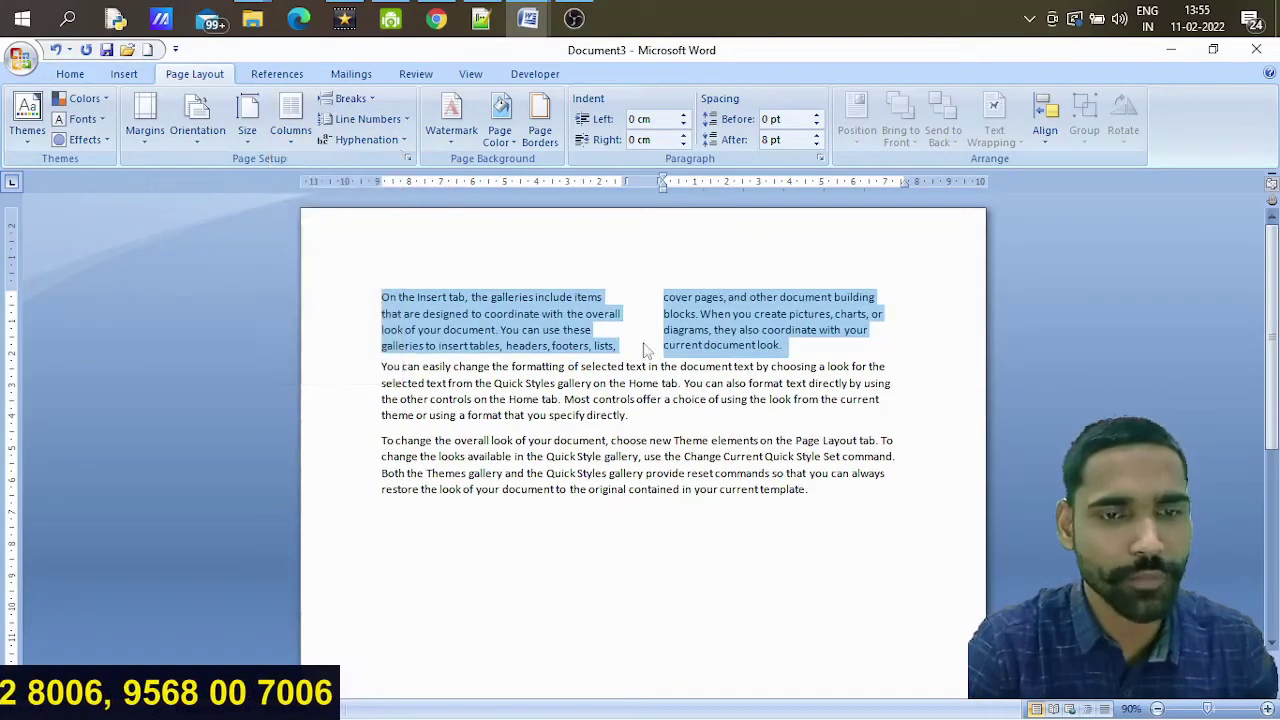
{"action": "key", "text": "ctrl+j"}
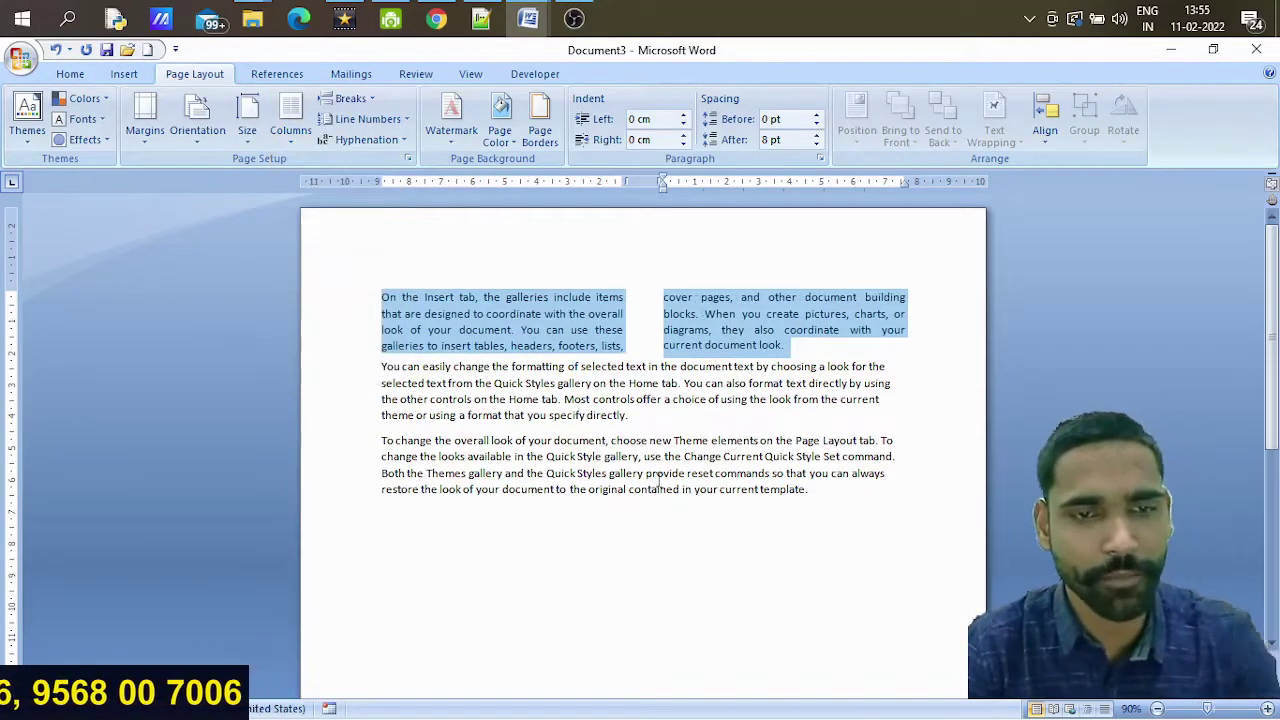
{"action": "left_click", "coordinate": [676, 489]}
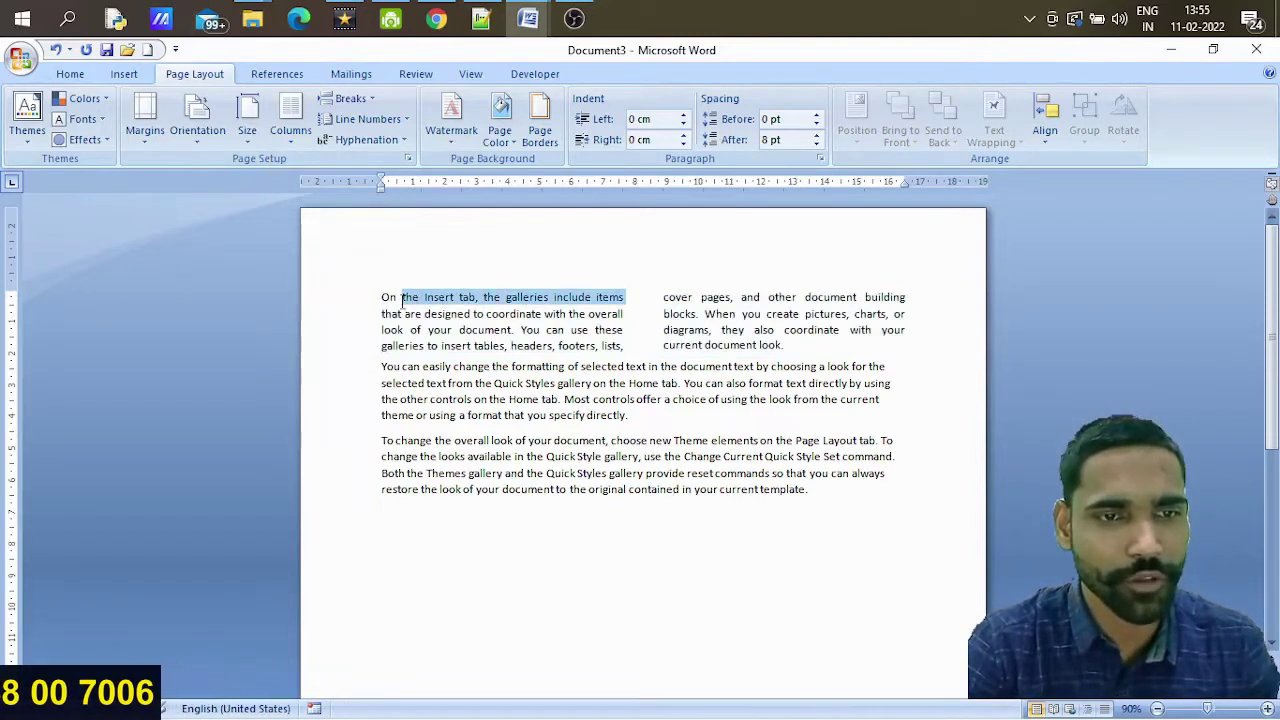
Put the second paragraph, 'You can easily change…', into three columns.
{"action": "left_click_drag", "start_coordinate": [630, 297], "coordinate": [381, 297]}
{"action": "left_click_drag", "start_coordinate": [663, 297], "coordinate": [805, 297]}
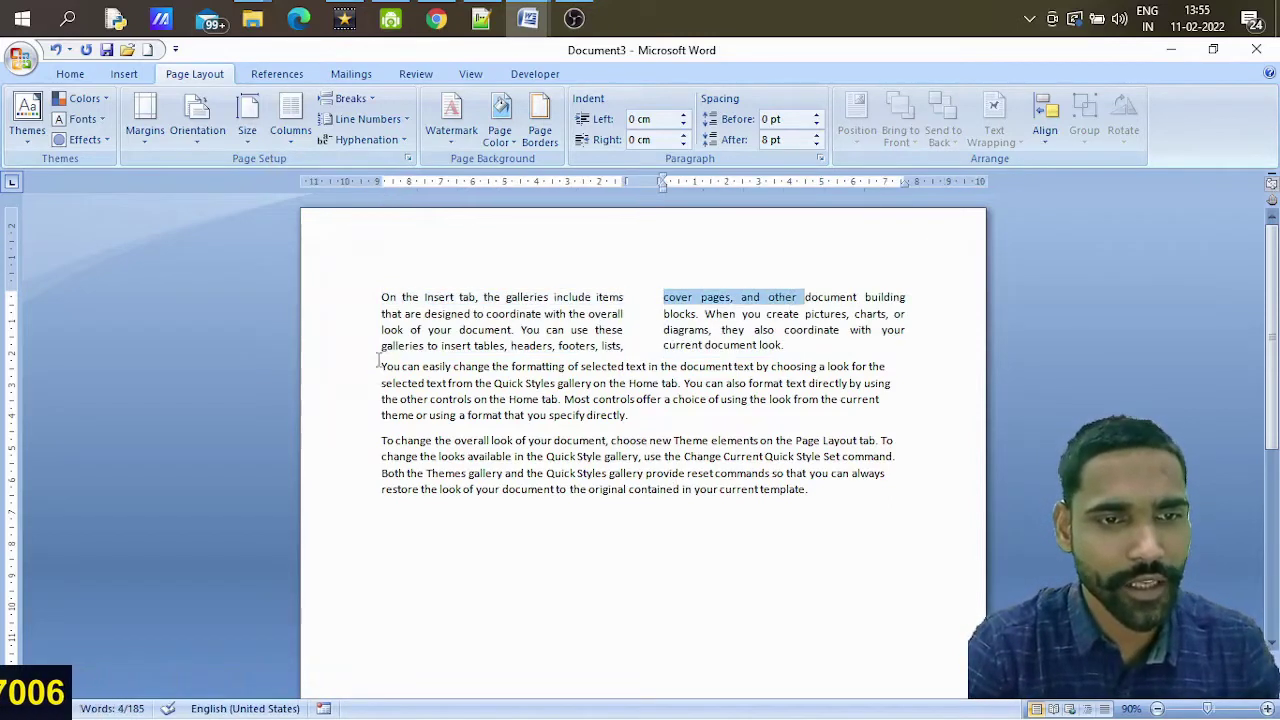
{"action": "left_click_drag", "start_coordinate": [381, 366], "coordinate": [683, 420]}
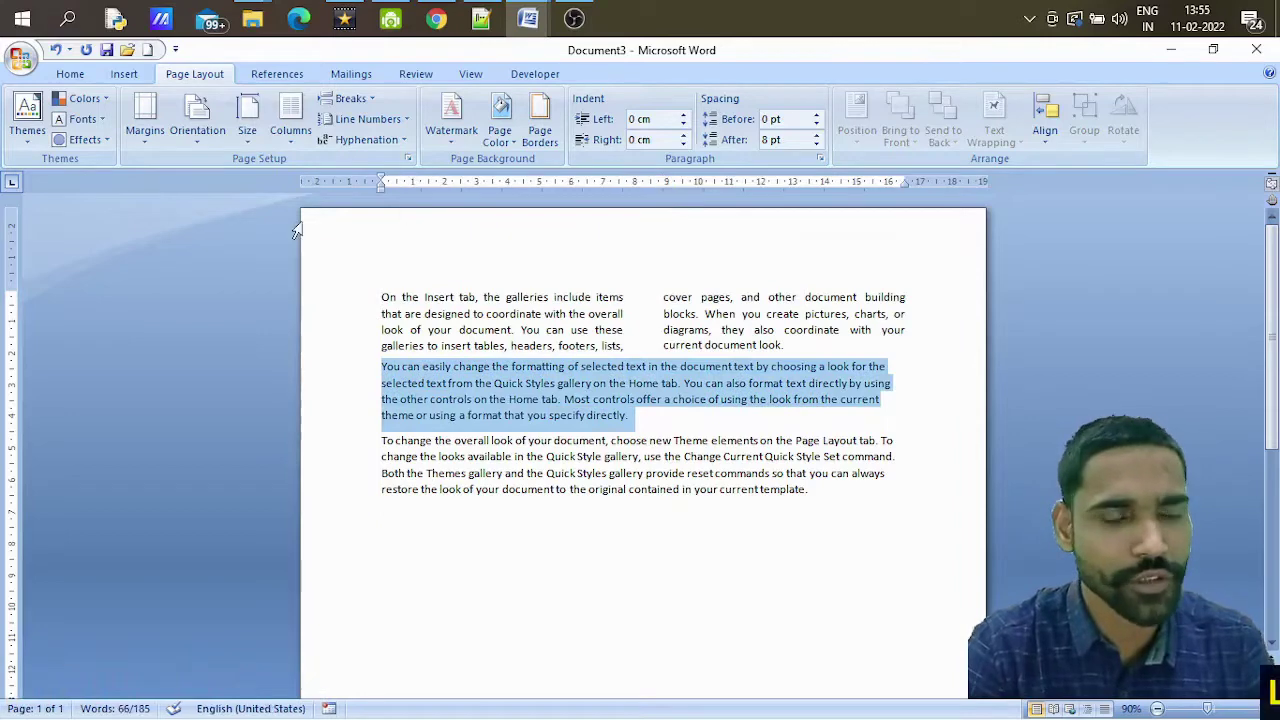
{"action": "left_click", "coordinate": [290, 130]}
{"action": "left_click", "coordinate": [331, 255]}
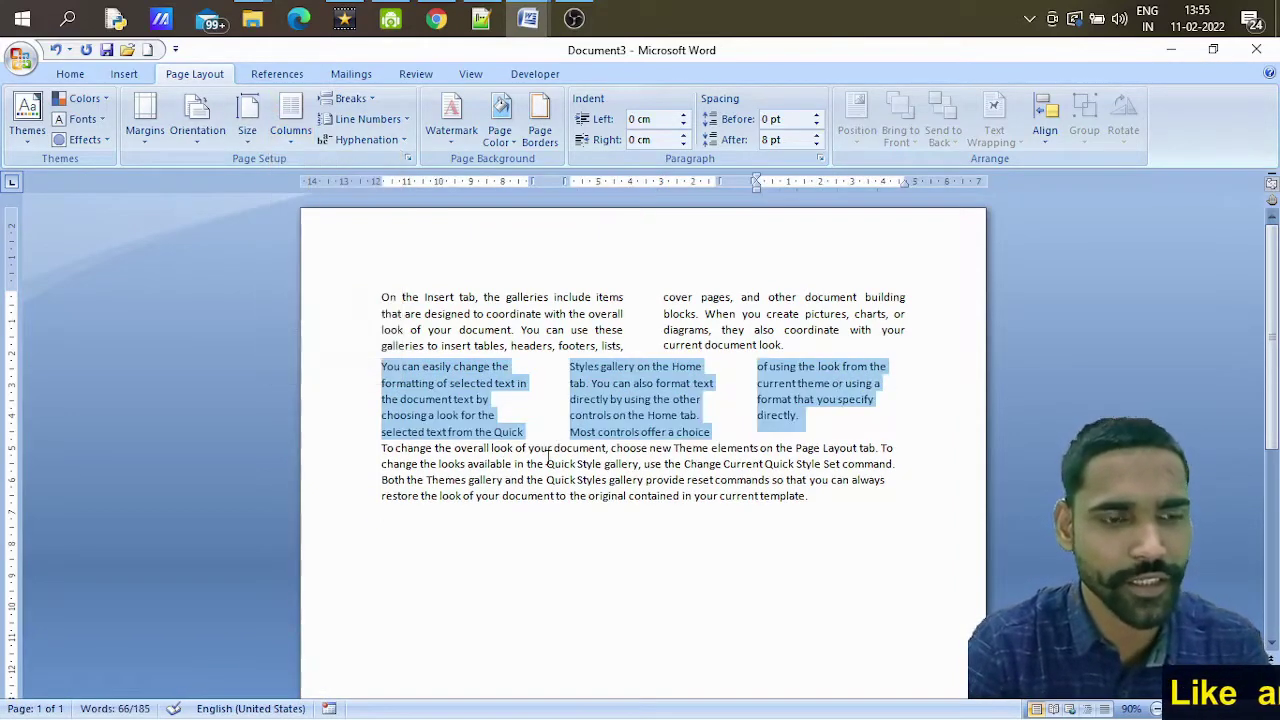
{"action": "left_click", "coordinate": [820, 420]}
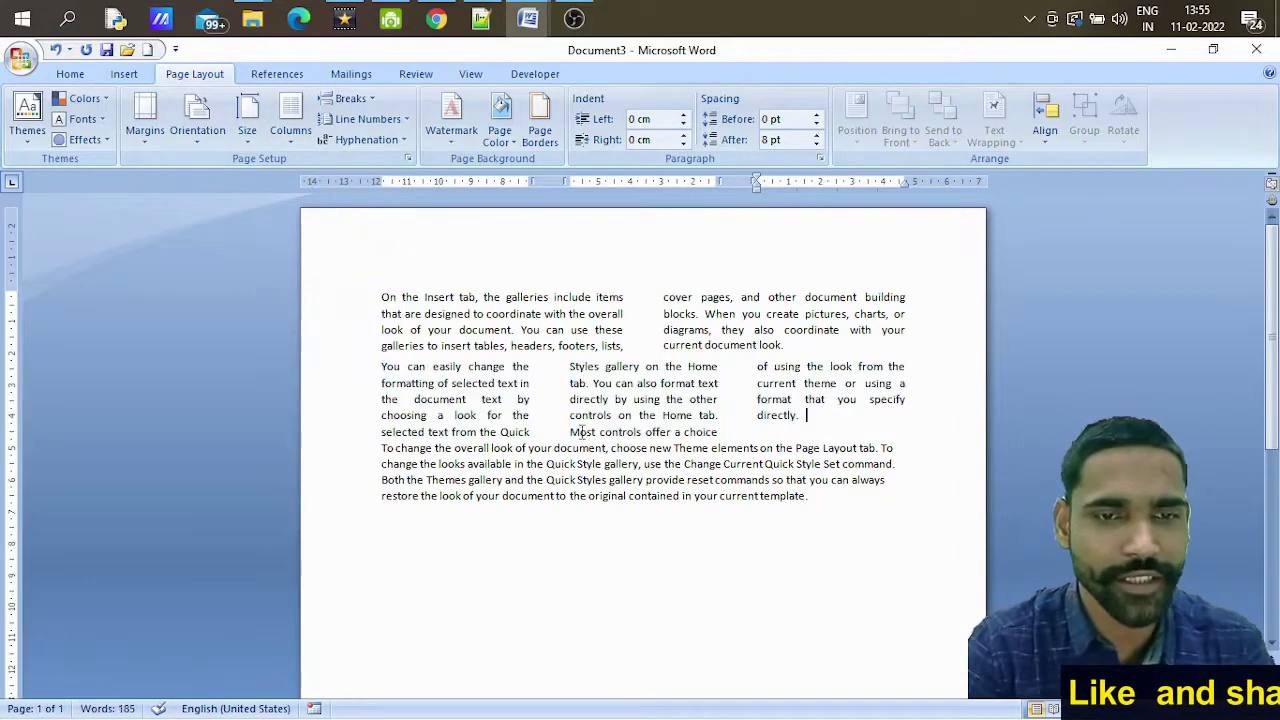
Give the last paragraph Right columns: wide left, narrow right.
{"action": "left_click_drag", "start_coordinate": [382, 450], "coordinate": [812, 498]}
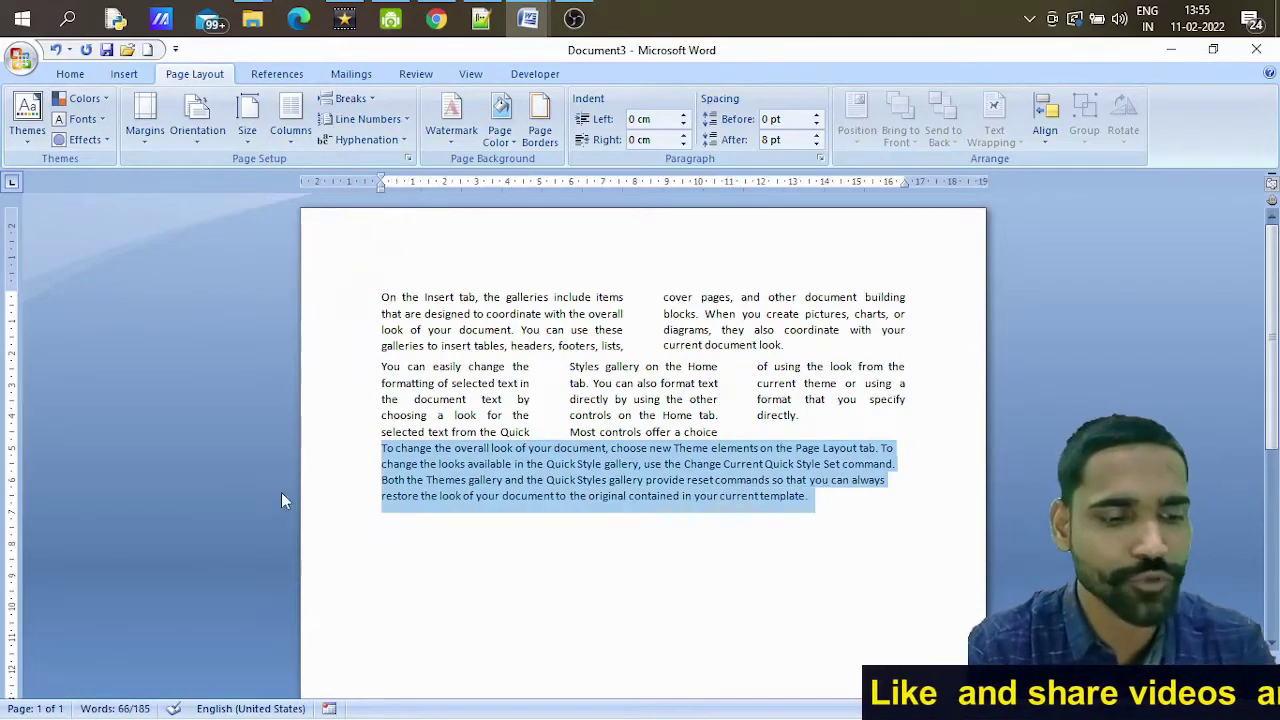
{"action": "left_click", "coordinate": [290, 115]}
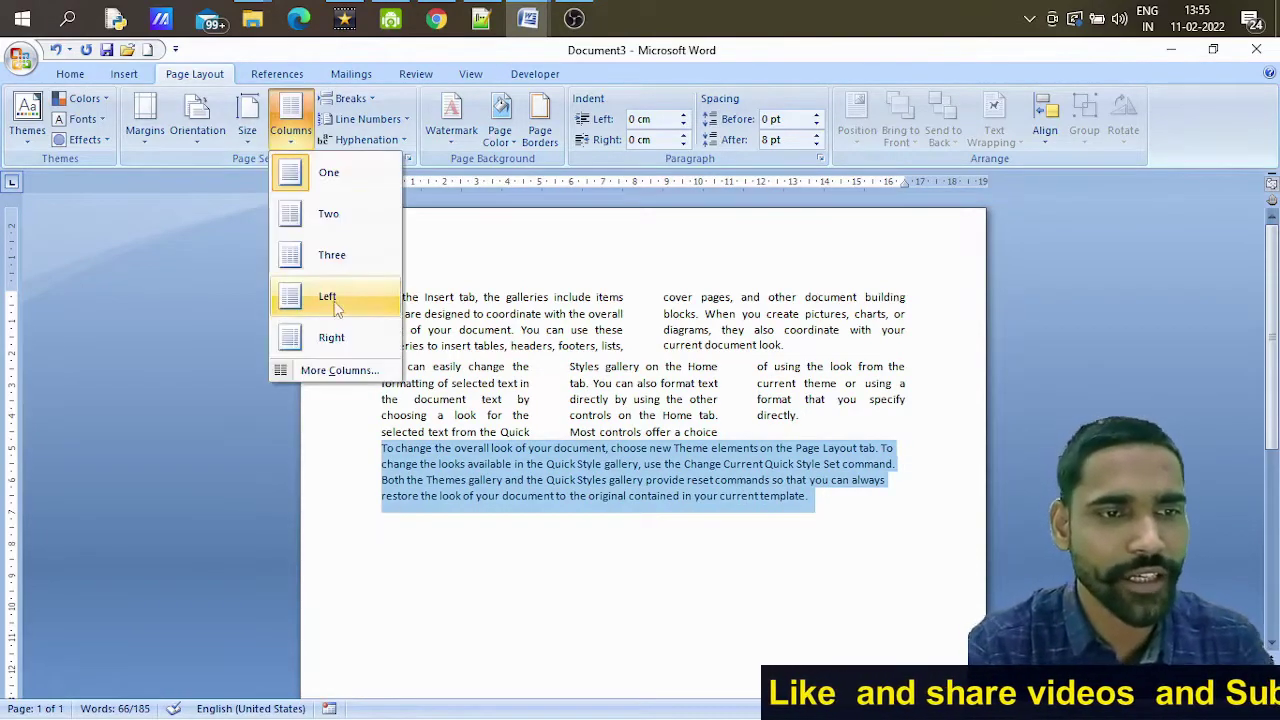
{"action": "left_click", "coordinate": [331, 337]}
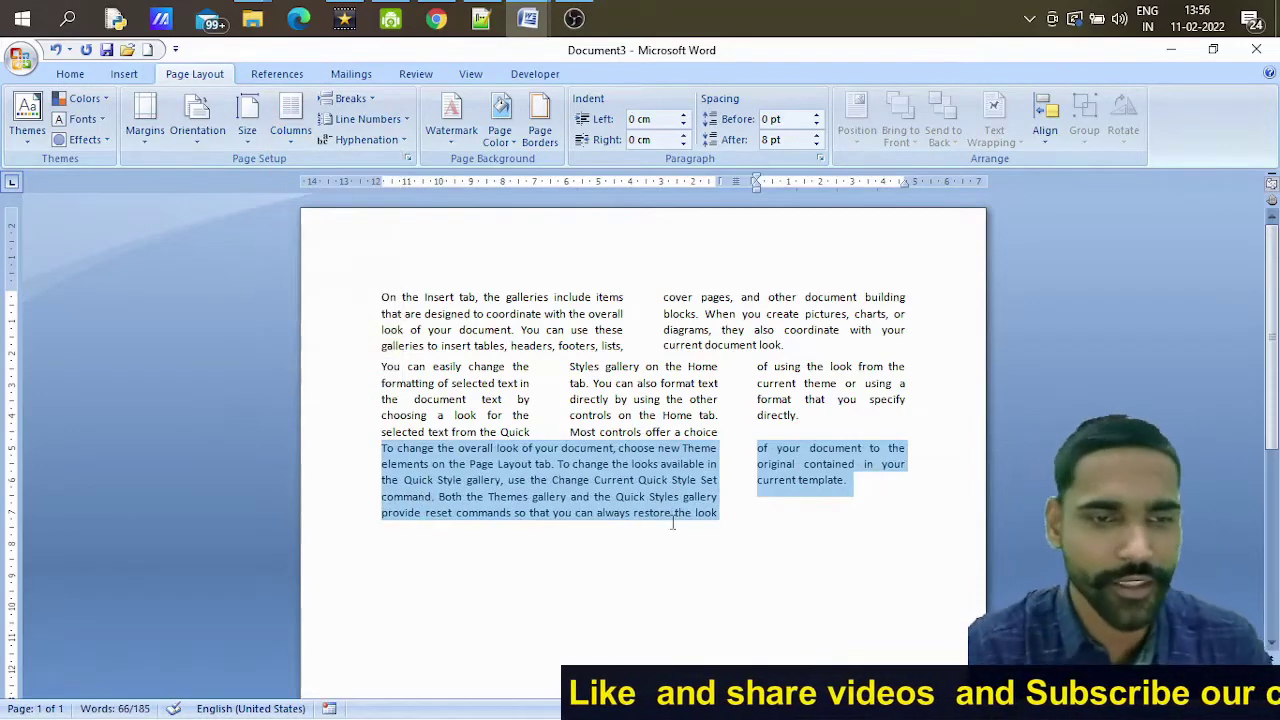
{"action": "left_click", "coordinate": [508, 552]}
Add and then remove an empty paragraph after the first two-column paragraph.
{"action": "scroll", "coordinate": [497, 537], "scroll_direction": "down", "scroll_amount": 2}
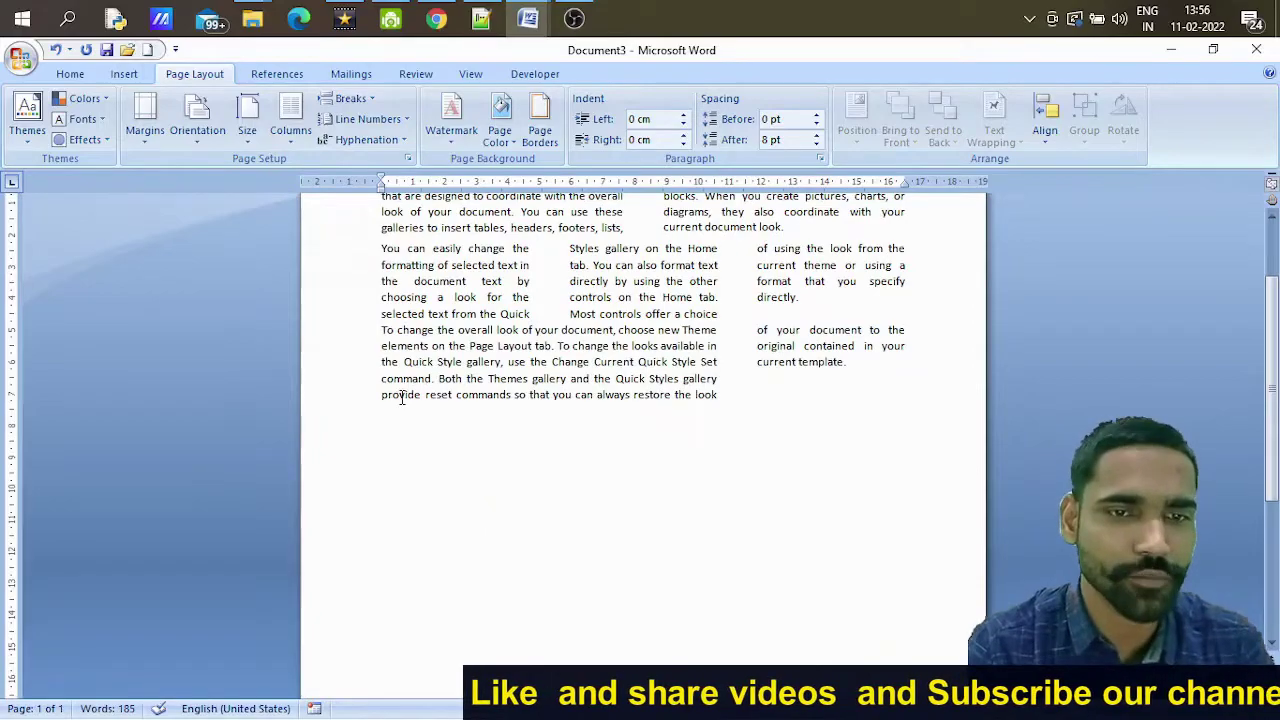
{"action": "scroll", "coordinate": [401, 398], "scroll_direction": "up", "scroll_amount": 2}
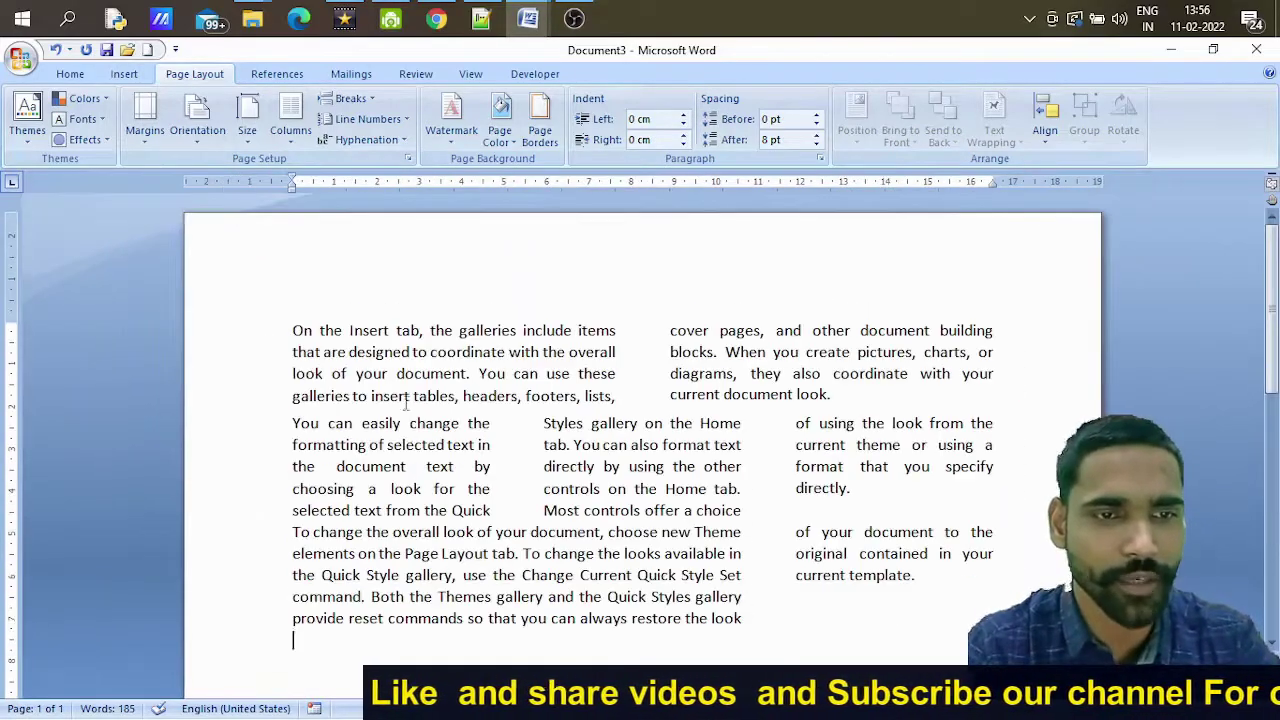
{"action": "scroll", "coordinate": [414, 446], "scroll_direction": "up", "scroll_amount": 1}
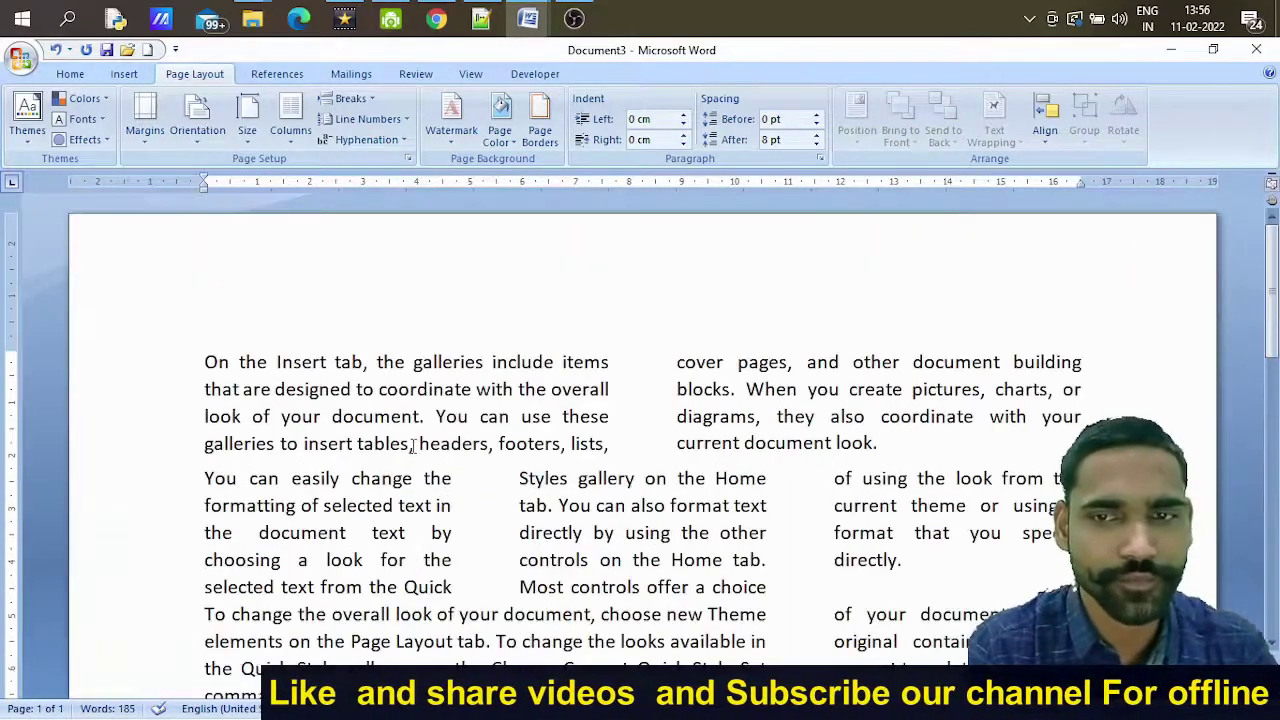
{"action": "scroll", "coordinate": [416, 446], "scroll_direction": "up", "scroll_amount": 1}
{"action": "scroll", "coordinate": [416, 446], "scroll_direction": "up", "scroll_amount": 1}
{"action": "scroll", "coordinate": [416, 444], "scroll_direction": "up", "scroll_amount": 1}
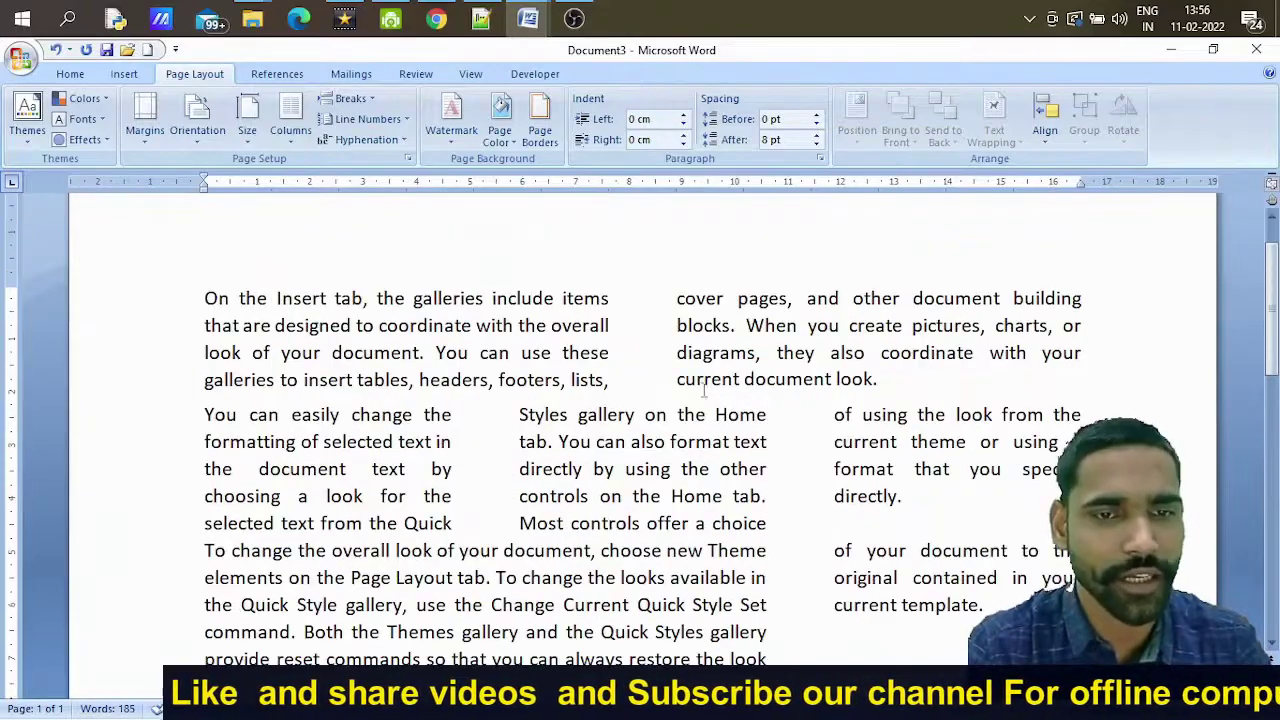
{"action": "left_click", "coordinate": [887, 381]}
{"action": "key", "text": "Return"}
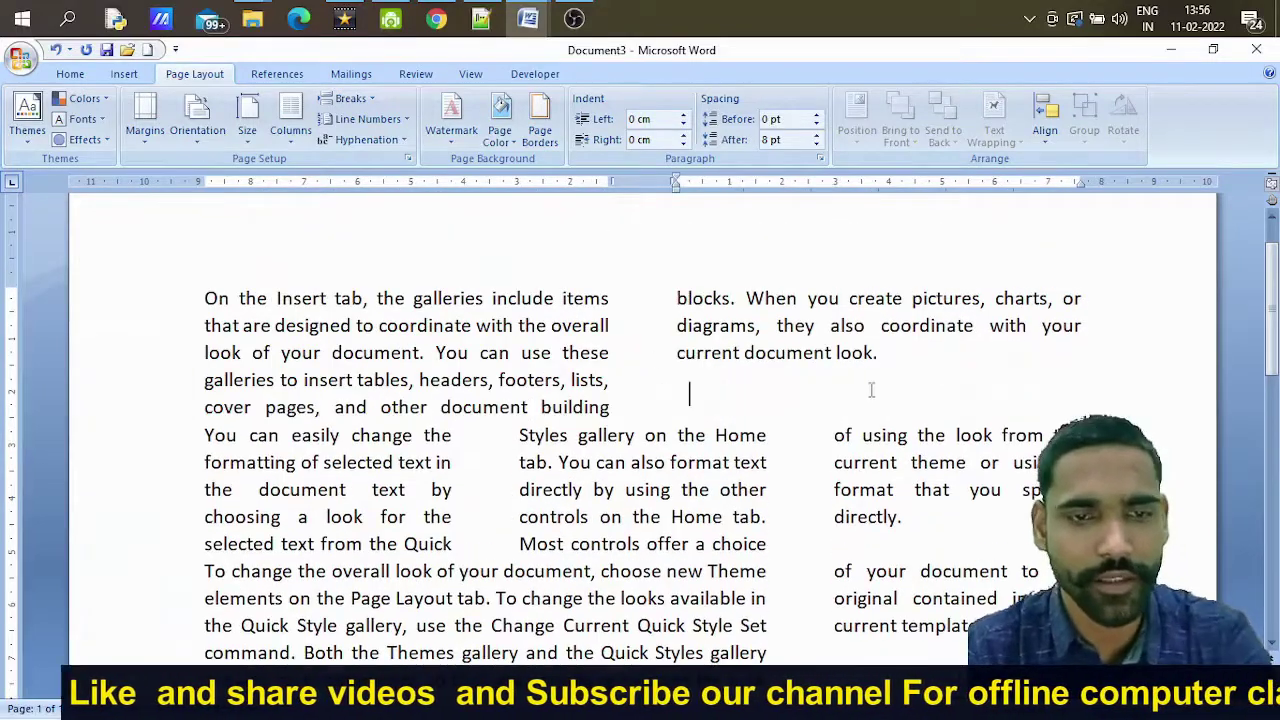
{"action": "key", "text": "BackSpace"}
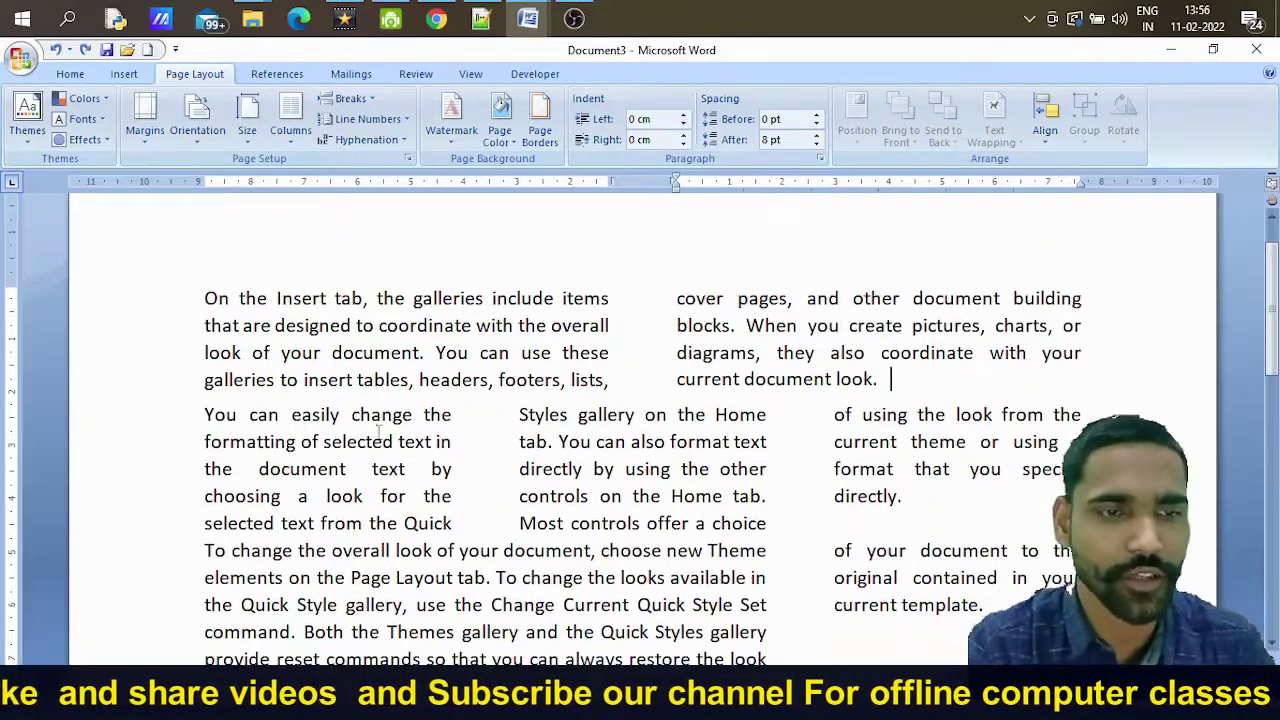
Check the columned paragraphs, then put the caret on the empty line below the text.
{"action": "scroll", "coordinate": [240, 404], "scroll_direction": "down", "scroll_amount": 2}
{"action": "mouse_move", "coordinate": [229, 287]}
{"action": "left_mouse_down"}
{"action": "mouse_move", "coordinate": [346, 334]}
{"action": "mouse_move", "coordinate": [766, 334]}
{"action": "mouse_move", "coordinate": [1020, 369]}
{"action": "left_mouse_up"}
{"action": "scroll", "coordinate": [437, 352], "scroll_direction": "up", "scroll_amount": 2}
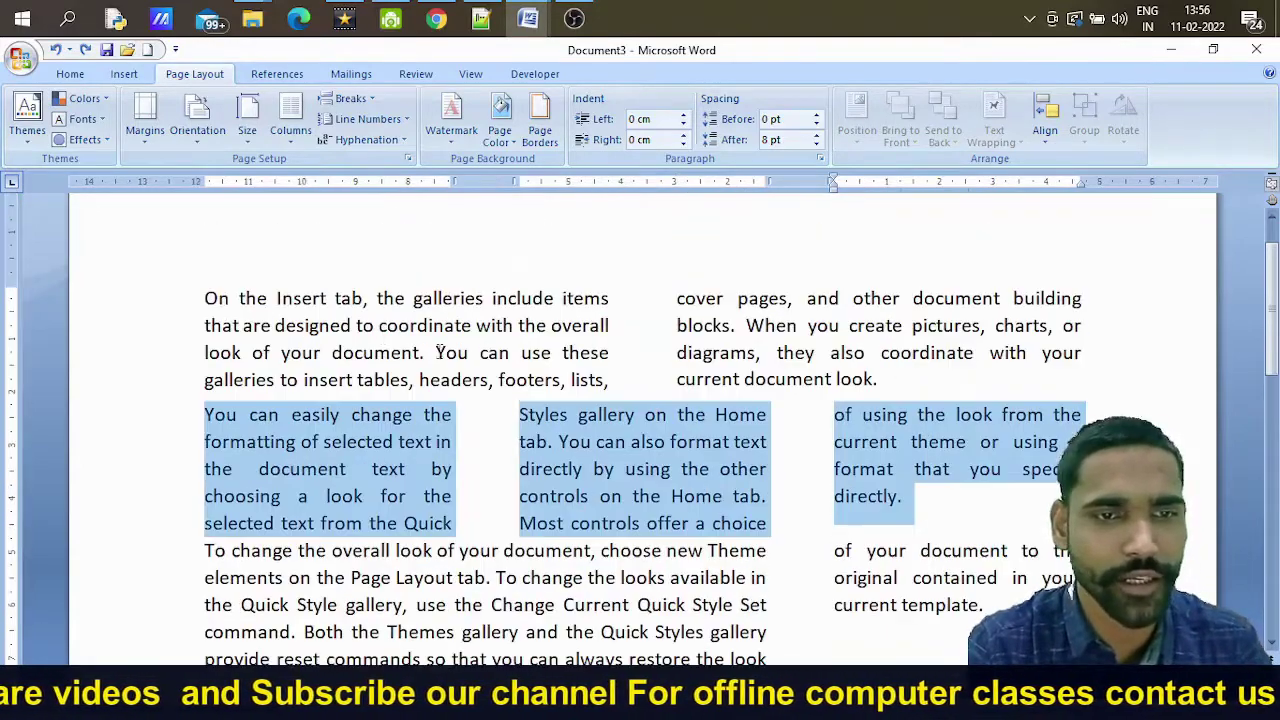
{"action": "double_click", "coordinate": [168, 304]}
{"action": "scroll", "coordinate": [407, 398], "scroll_direction": "down", "scroll_amount": 2}
{"action": "scroll", "coordinate": [407, 398], "scroll_direction": "down", "scroll_amount": 1}
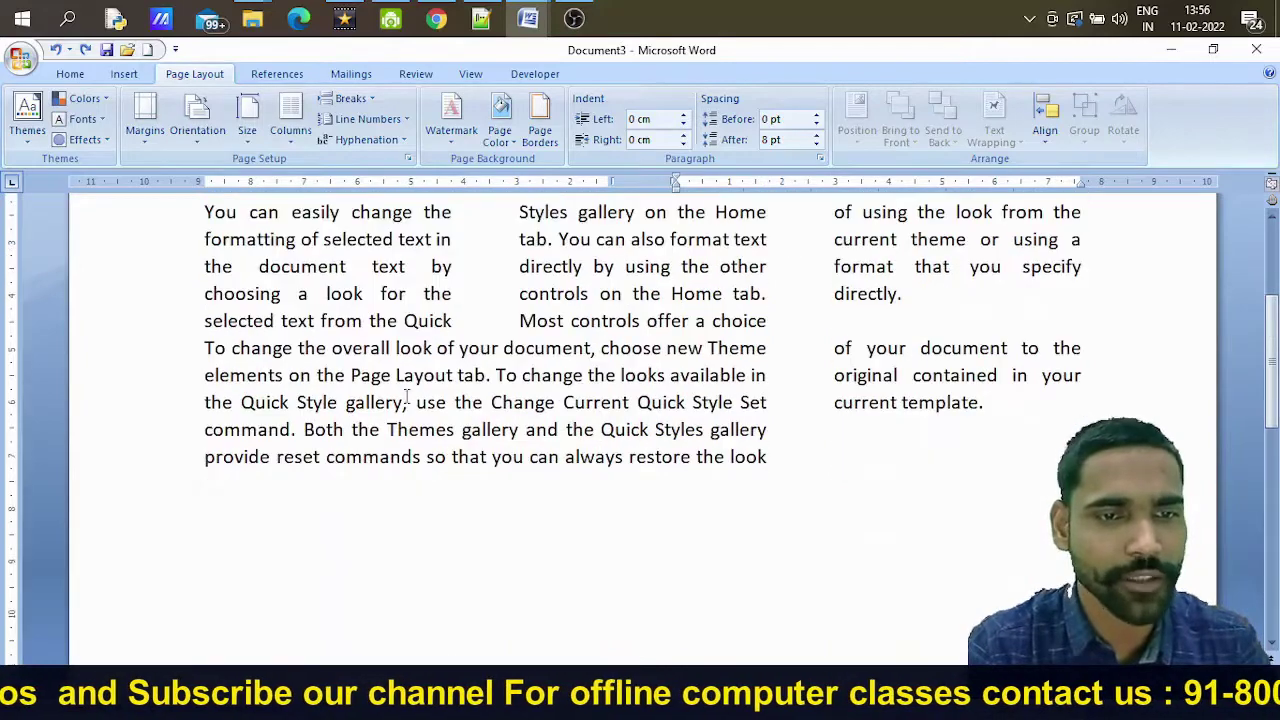
{"action": "left_click_drag", "start_coordinate": [204, 348], "coordinate": [768, 458]}
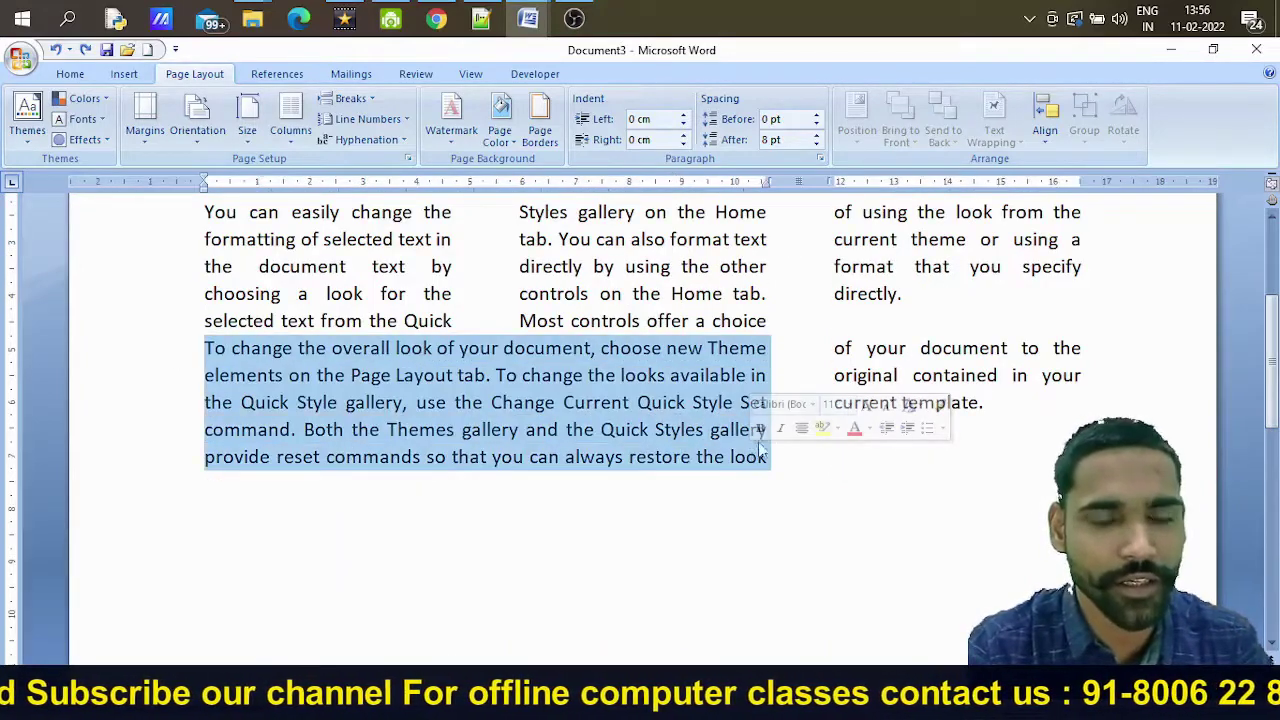
{"action": "left_click_drag", "start_coordinate": [836, 348], "coordinate": [985, 403]}
{"action": "left_click", "coordinate": [870, 402]}
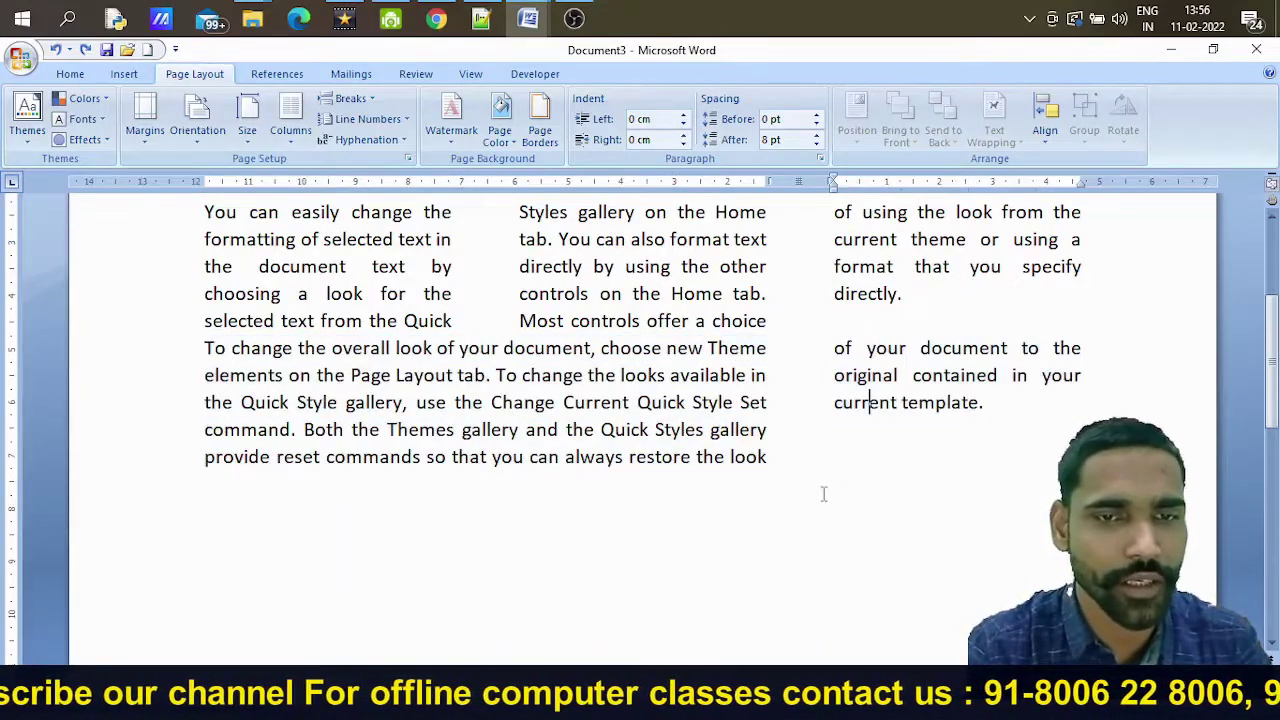
{"action": "scroll", "coordinate": [557, 453], "scroll_direction": "up", "scroll_amount": 4}
{"action": "scroll", "coordinate": [229, 420], "scroll_direction": "down", "scroll_amount": 7}
{"action": "scroll", "coordinate": [229, 420], "scroll_direction": "up", "scroll_amount": 7}
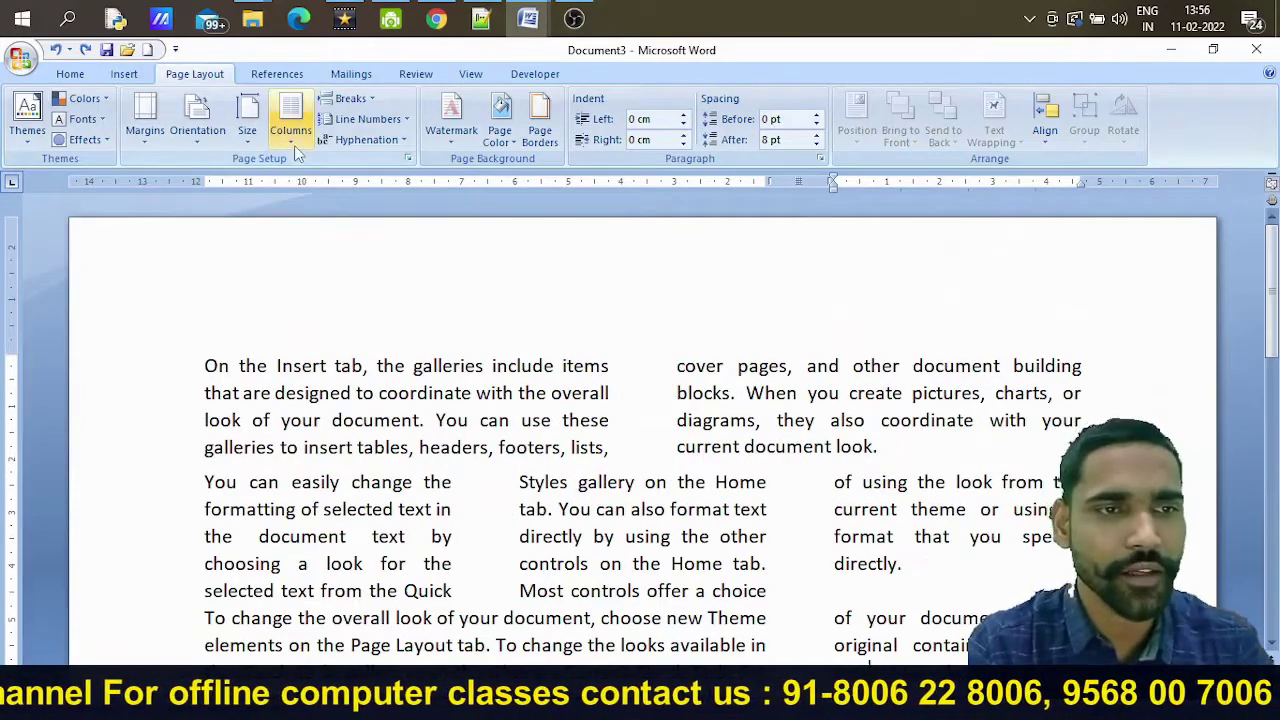
{"action": "scroll", "coordinate": [297, 331], "scroll_direction": "down", "scroll_amount": 1}
{"action": "scroll", "coordinate": [538, 353], "scroll_direction": "down", "scroll_amount": 6}
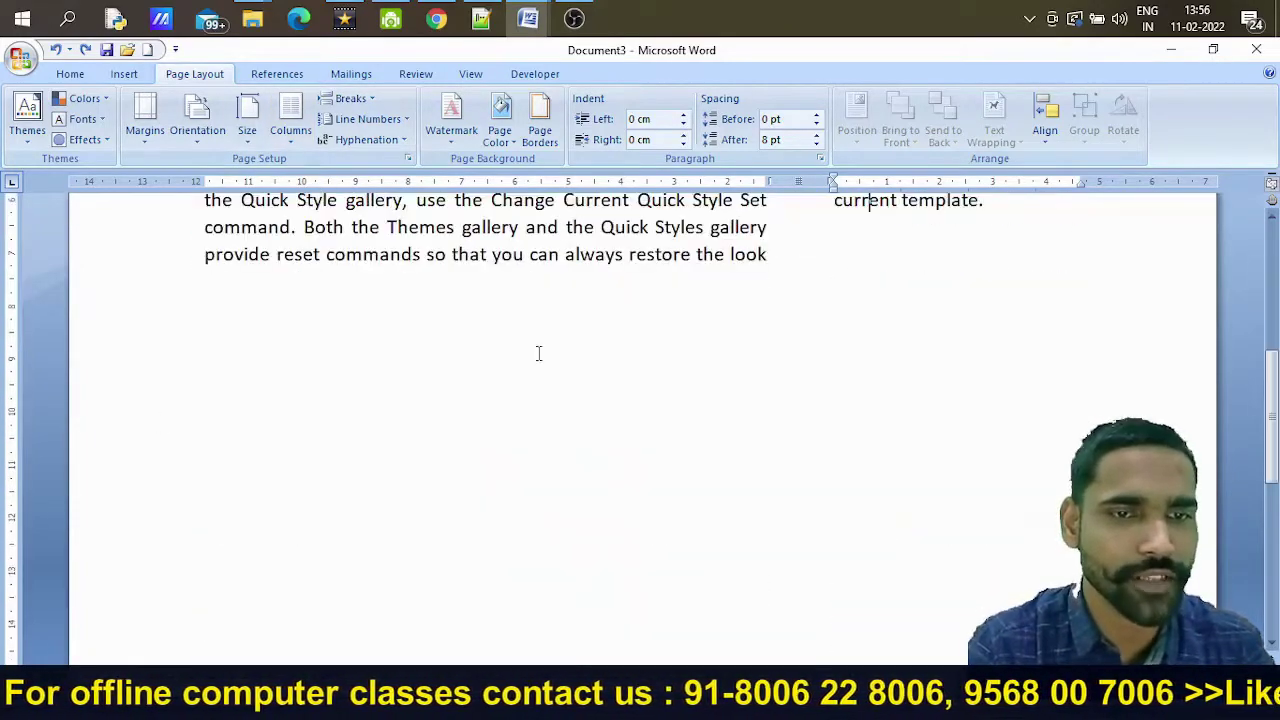
{"action": "left_click", "coordinate": [806, 272]}
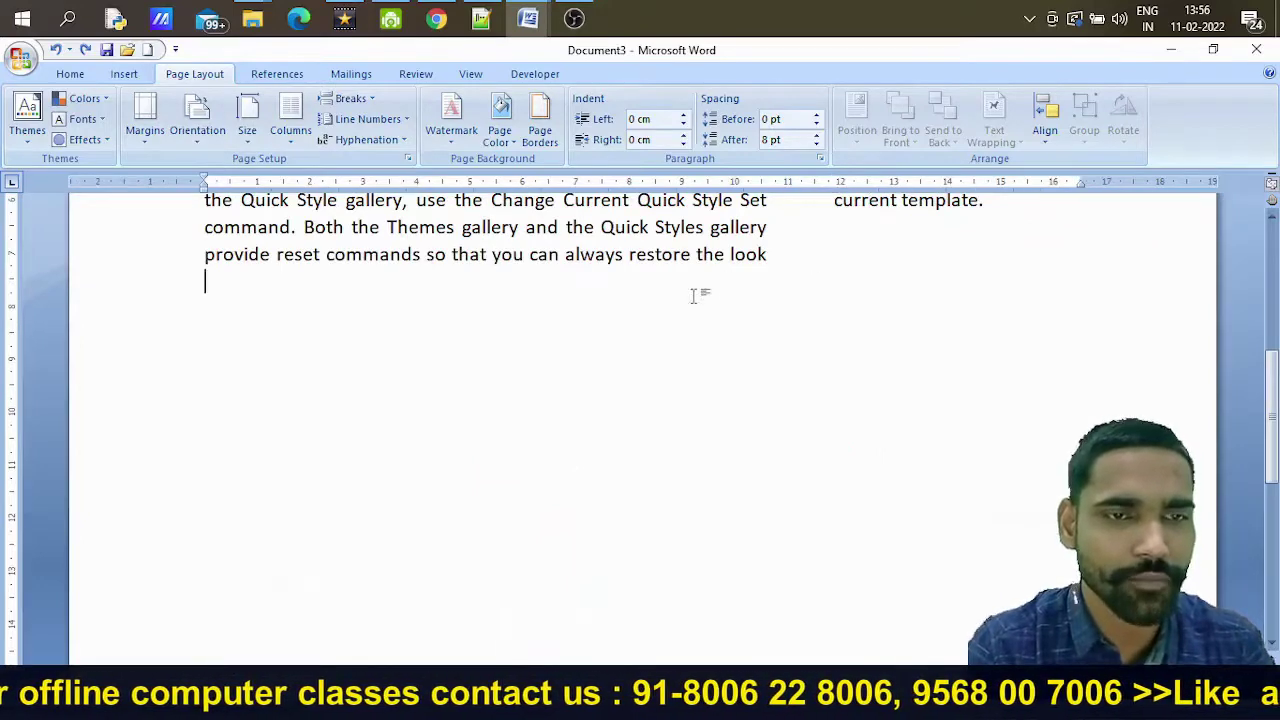
Insert a Next Page section break.
{"action": "left_click", "coordinate": [372, 97]}
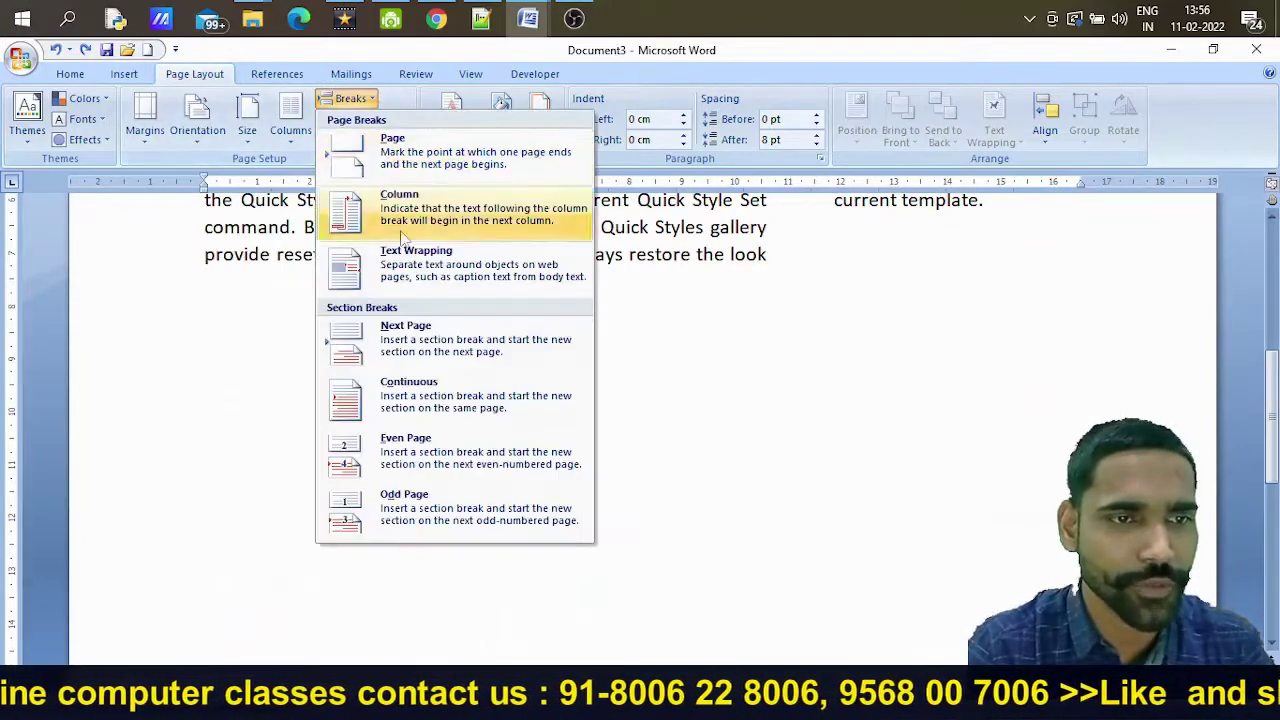
{"action": "left_click", "coordinate": [440, 352]}
{"action": "scroll", "coordinate": [418, 268], "scroll_direction": "up", "scroll_amount": 5}
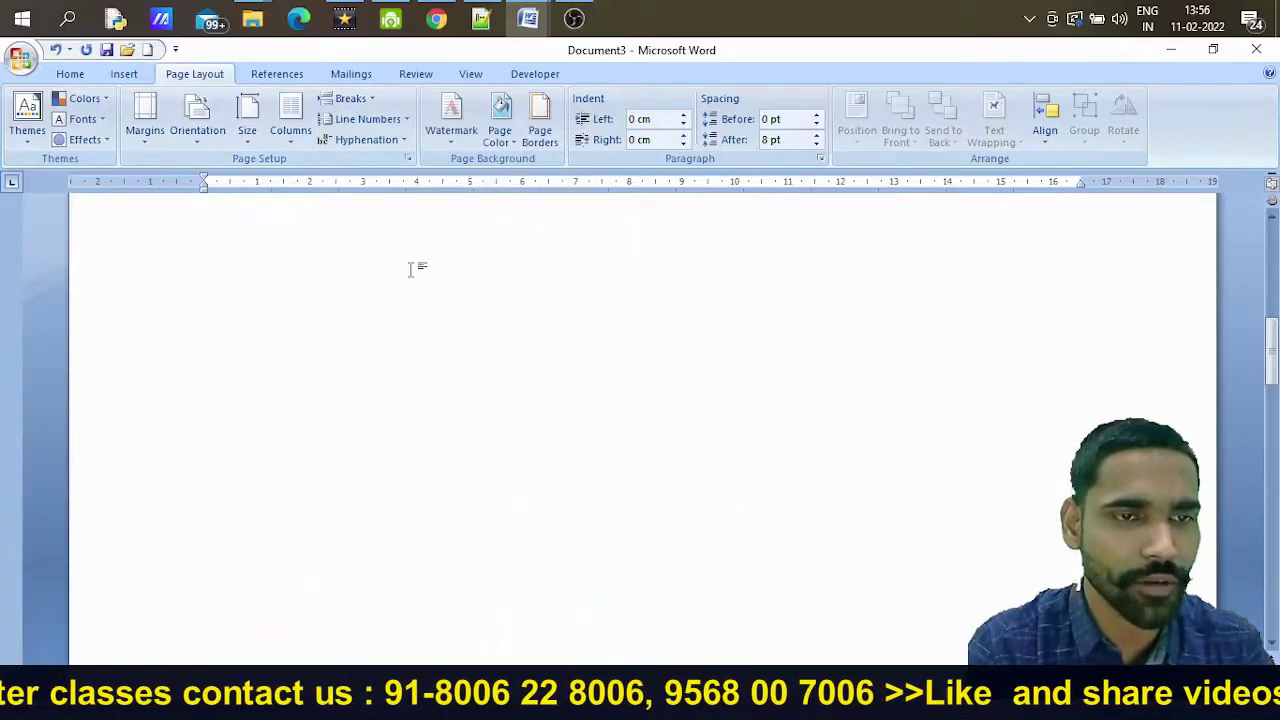
{"action": "scroll", "coordinate": [427, 316], "scroll_direction": "down", "scroll_amount": 1}
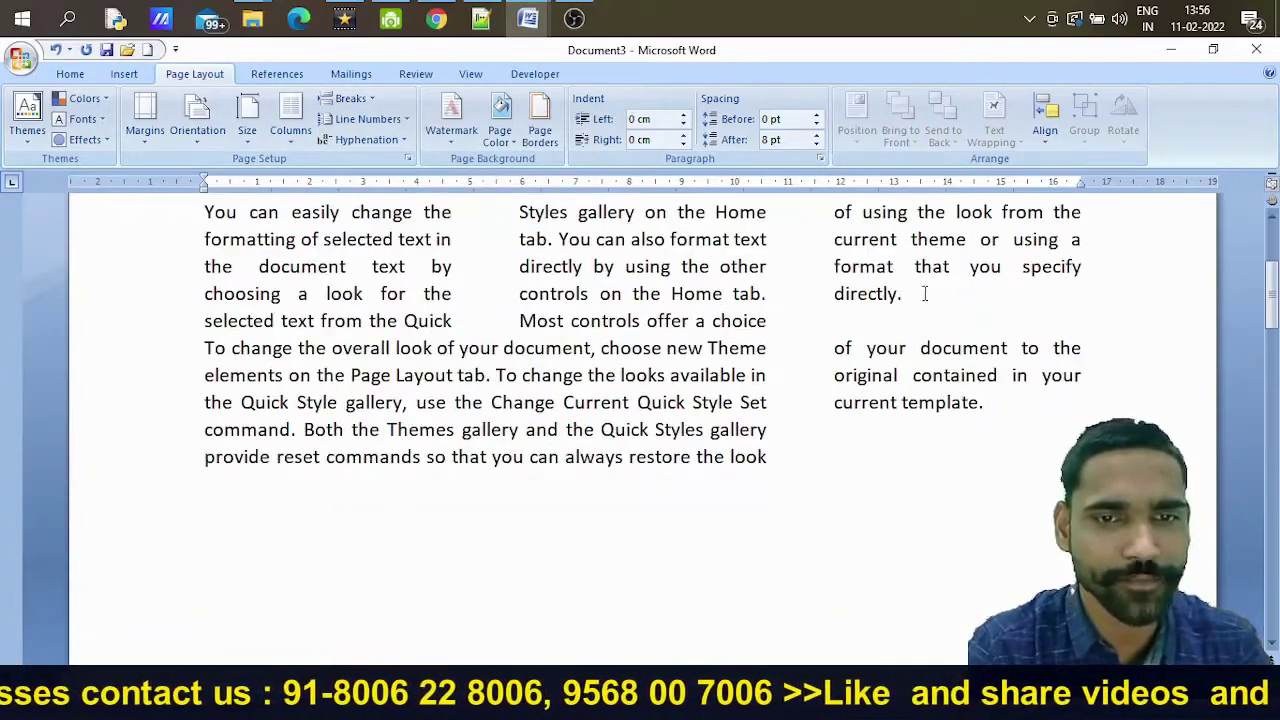
Insert a column break after 'directly.' in the third column.
{"action": "left_click", "coordinate": [770, 322]}
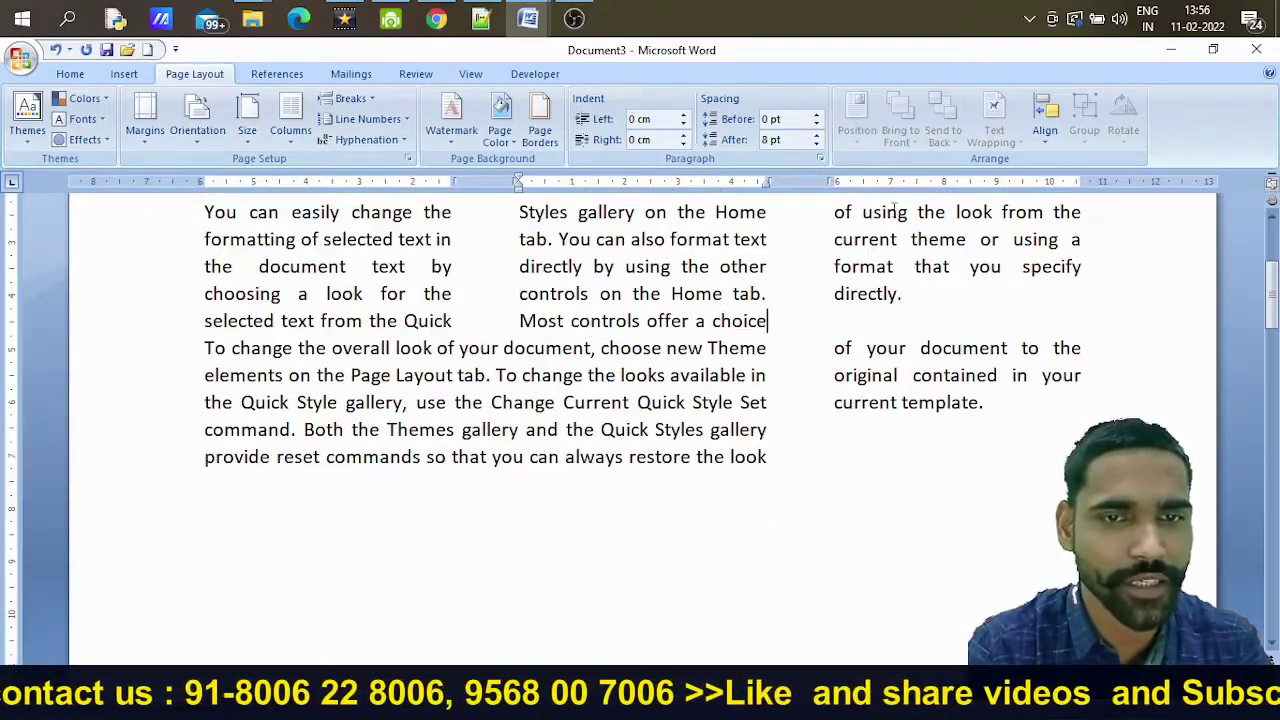
{"action": "scroll", "coordinate": [882, 258], "scroll_direction": "up", "scroll_amount": 3}
{"action": "scroll", "coordinate": [849, 348], "scroll_direction": "down", "scroll_amount": 1}
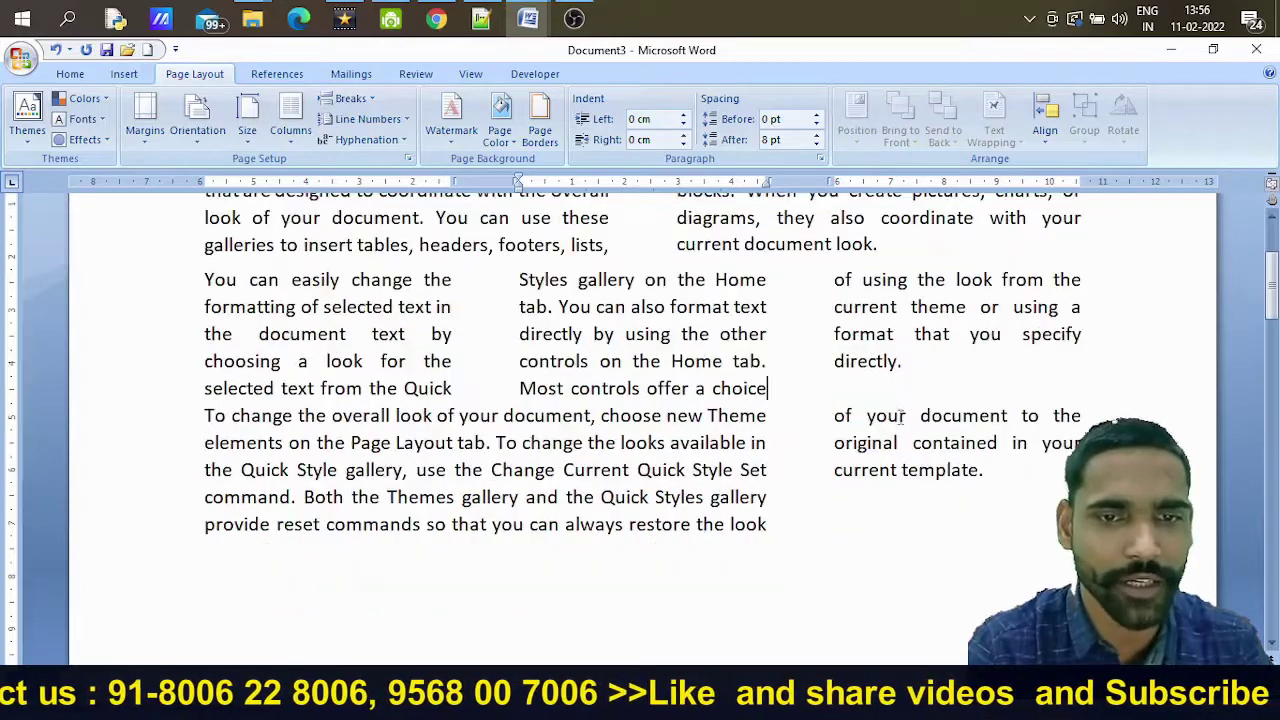
{"action": "left_click", "coordinate": [903, 364]}
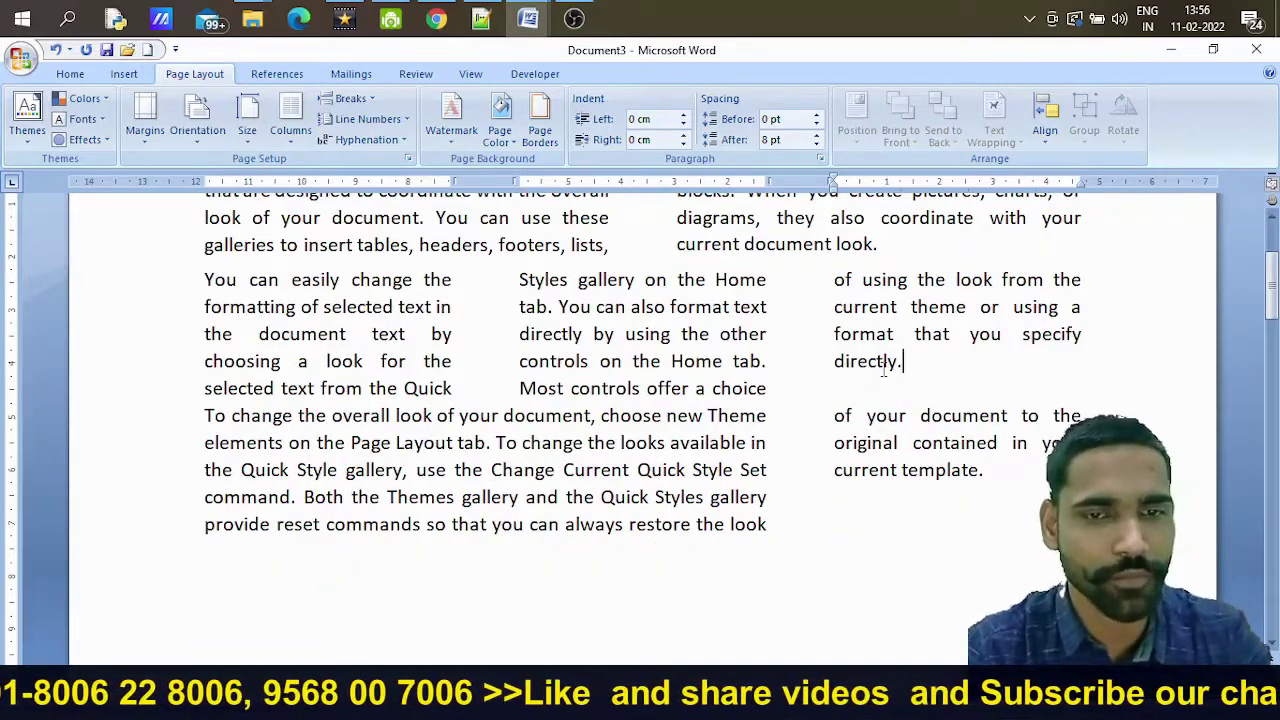
{"action": "left_click", "coordinate": [372, 100]}
{"action": "left_click", "coordinate": [420, 212]}
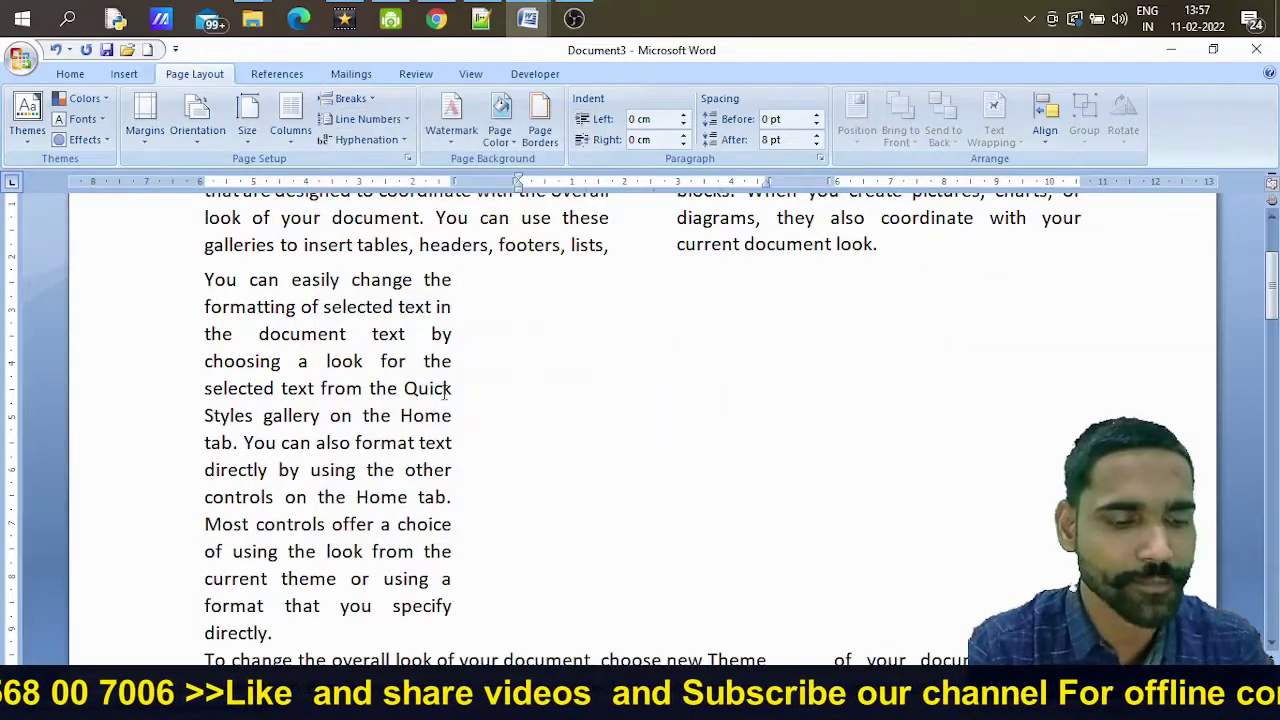
Delete all the text in the document.
{"action": "key", "text": "ctrl+a"}
{"action": "key", "text": "Delete"}
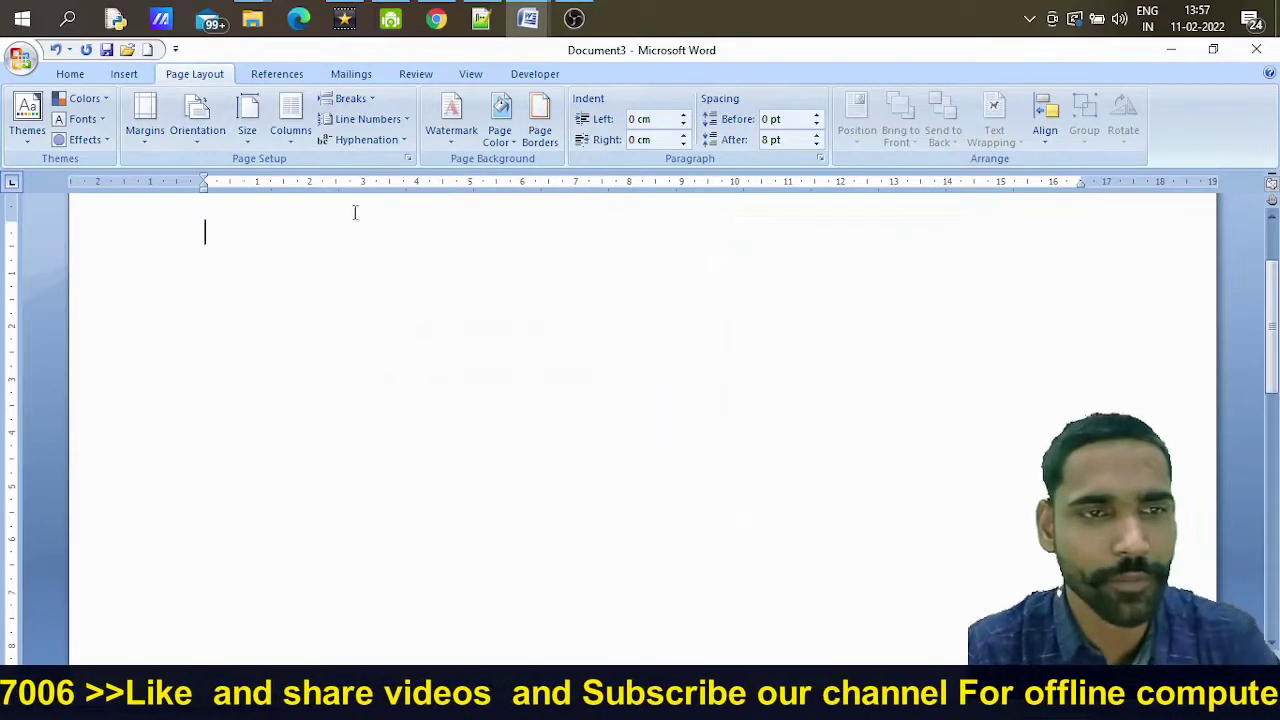
{"action": "left_click", "coordinate": [350, 98]}
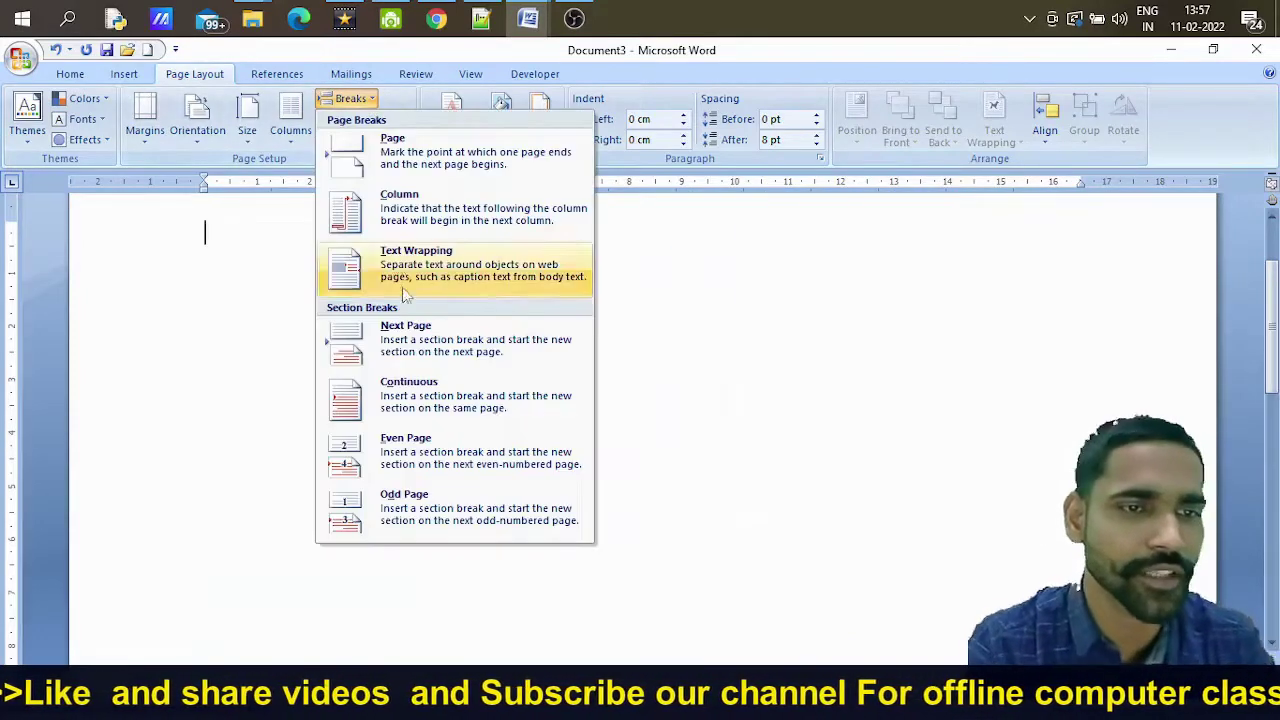
{"action": "left_click", "coordinate": [313, 202]}
{"action": "type", "text": "="}
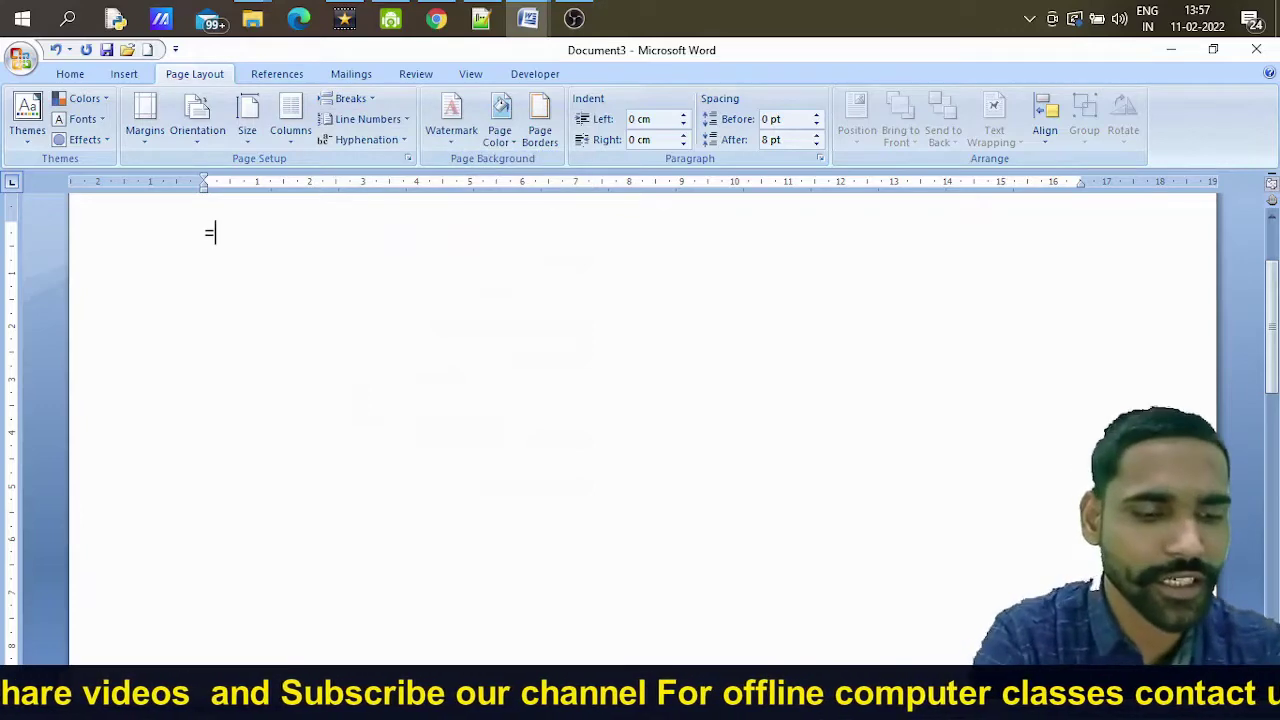
Generate fresh sample paragraphs with rand().
{"action": "type", "text": "rand"}
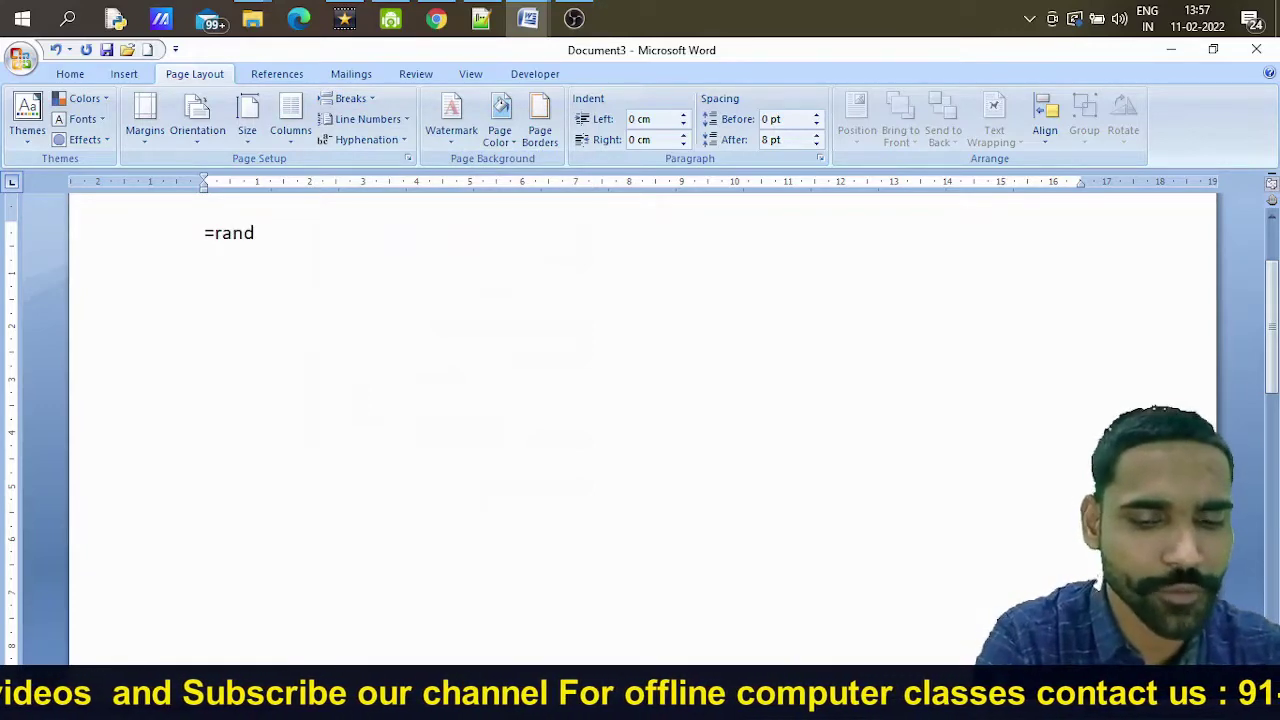
{"action": "type", "text": "()"}
{"action": "key", "text": "Return"}
{"action": "key", "text": "ctrl+a"}
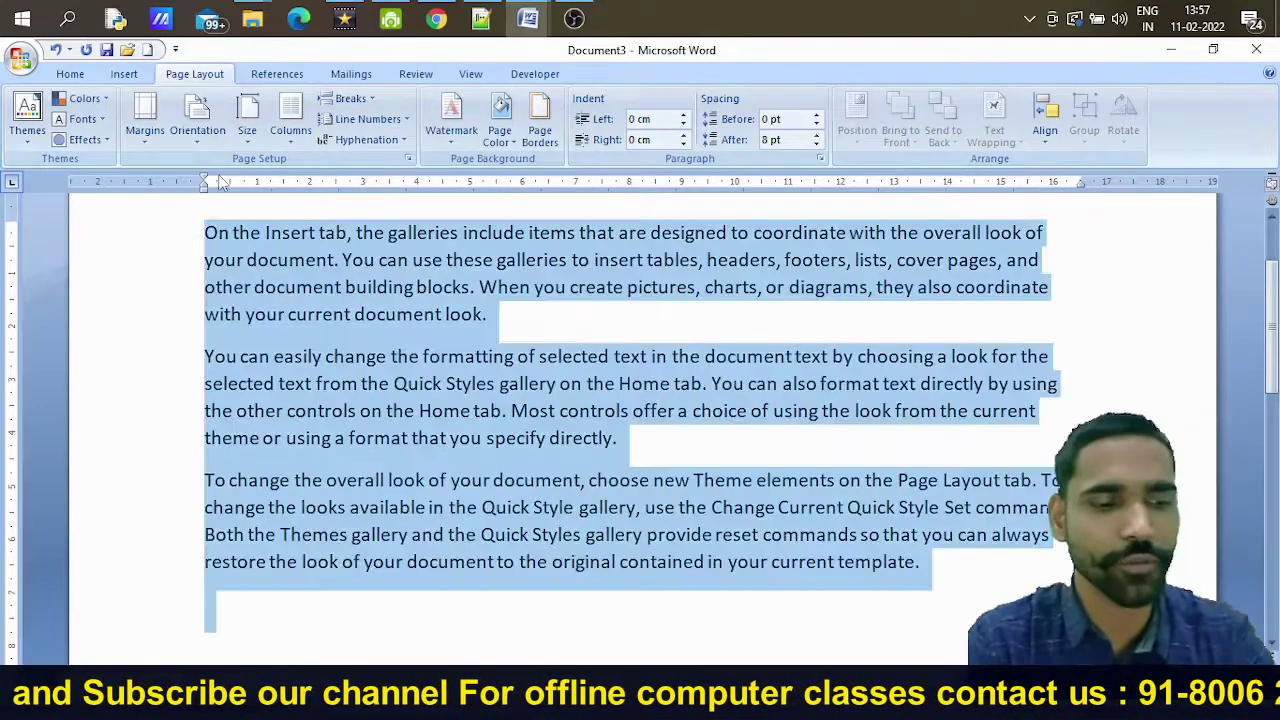
{"action": "left_click", "coordinate": [340, 287]}
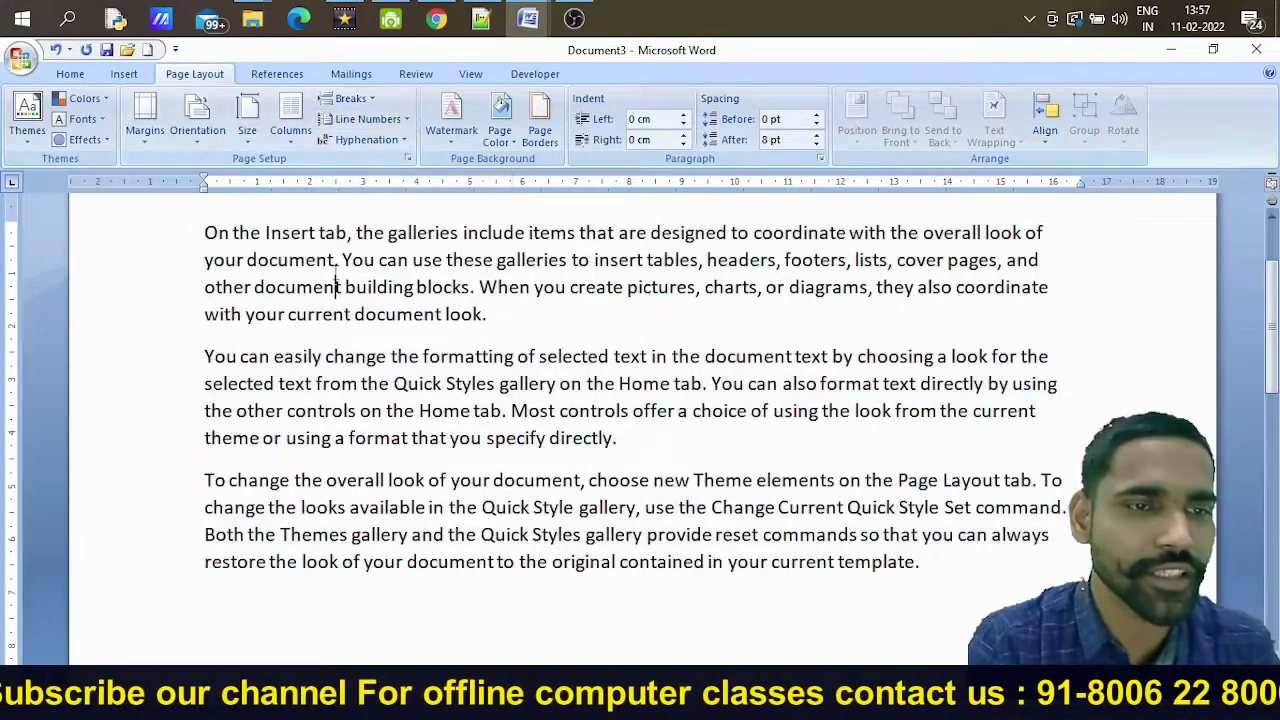
Turn on Continuous line numbering for the sample text.
{"action": "left_click", "coordinate": [406, 119]}
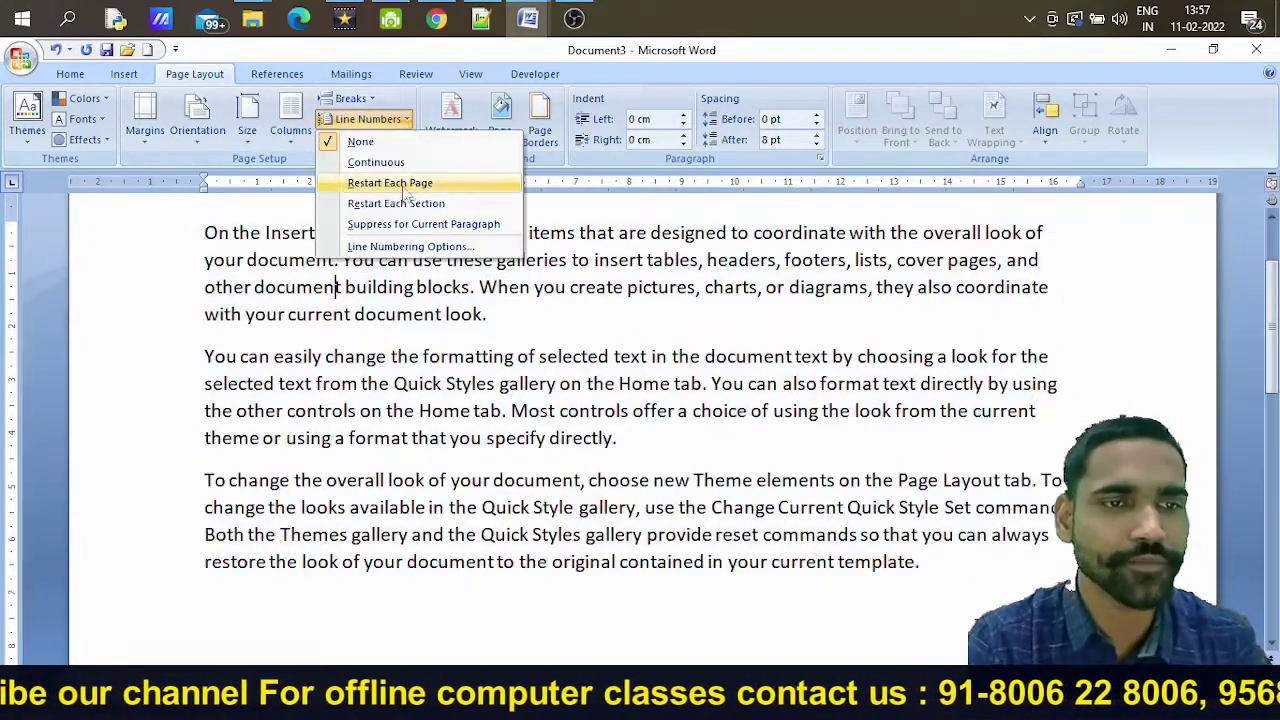
{"action": "left_click", "coordinate": [376, 162]}
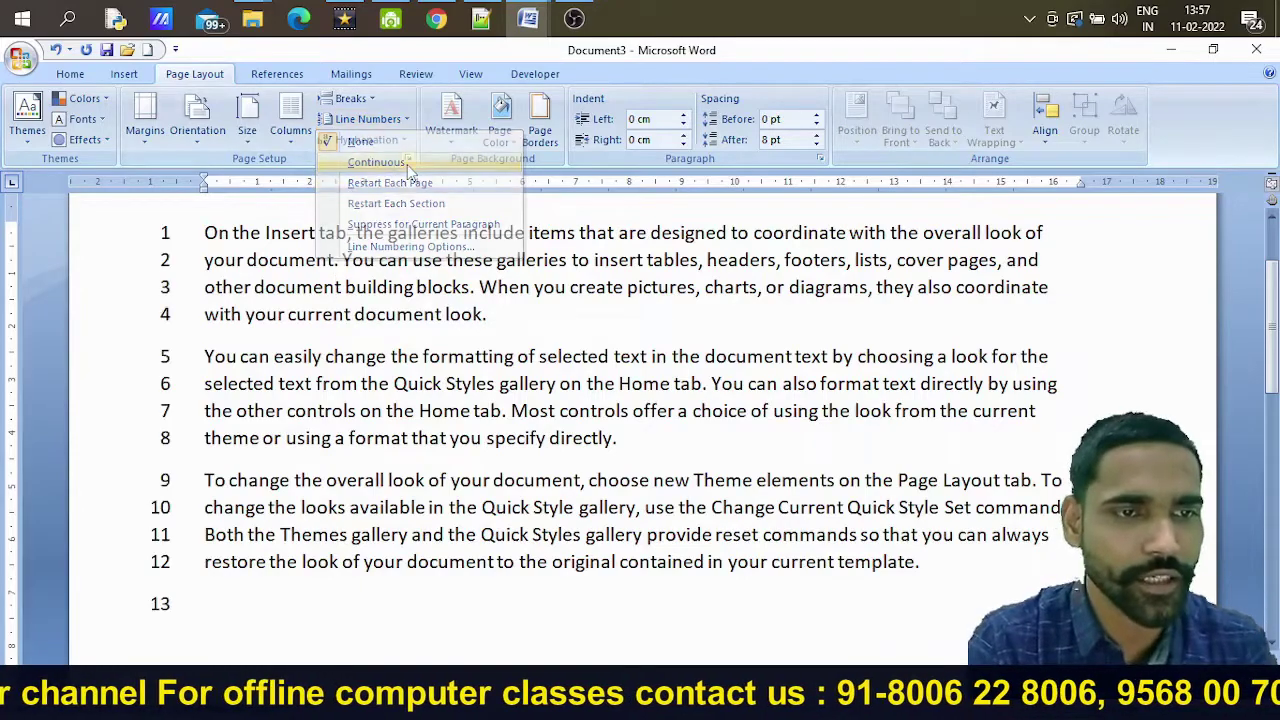
{"action": "scroll", "coordinate": [175, 482], "scroll_direction": "down", "scroll_amount": 2}
{"action": "scroll", "coordinate": [200, 419], "scroll_direction": "down", "scroll_amount": 3}
{"action": "scroll", "coordinate": [200, 419], "scroll_direction": "down", "scroll_amount": 5}
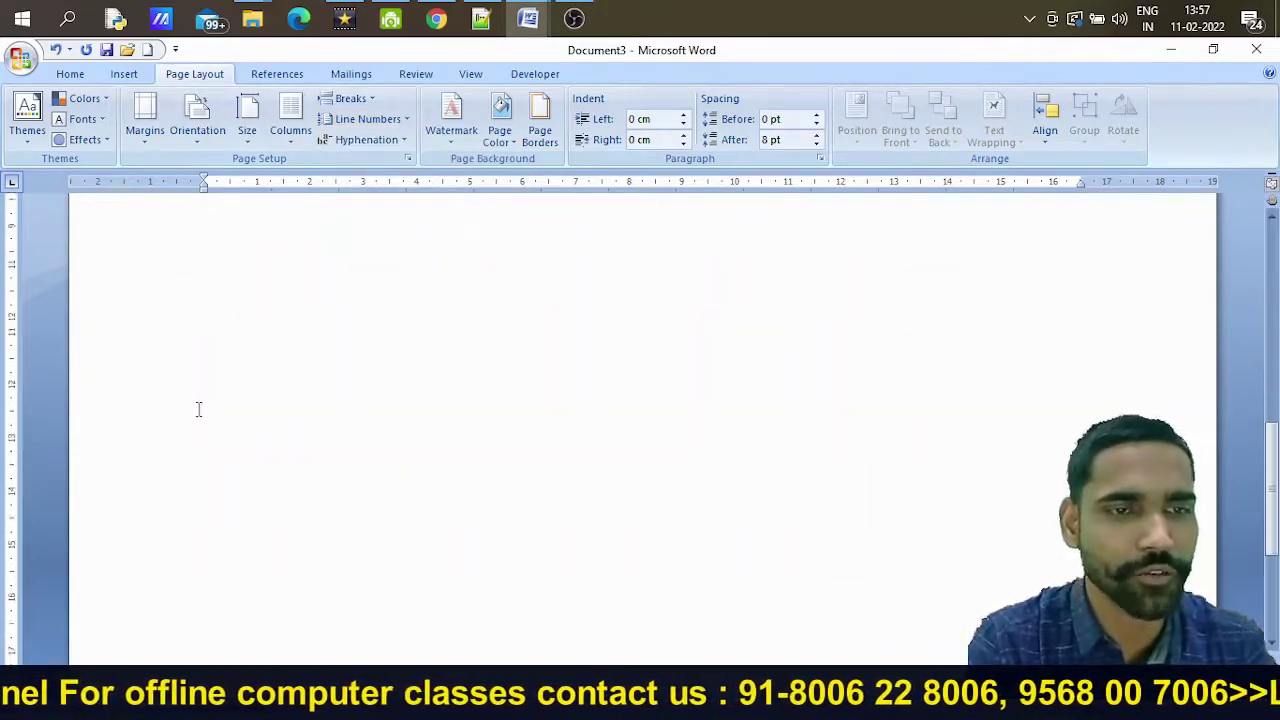
{"action": "scroll", "coordinate": [198, 410], "scroll_direction": "up", "scroll_amount": 10}
{"action": "scroll", "coordinate": [198, 410], "scroll_direction": "down", "scroll_amount": 10}
{"action": "scroll", "coordinate": [198, 408], "scroll_direction": "up", "scroll_amount": 10}
{"action": "scroll", "coordinate": [198, 430], "scroll_direction": "down", "scroll_amount": 3}
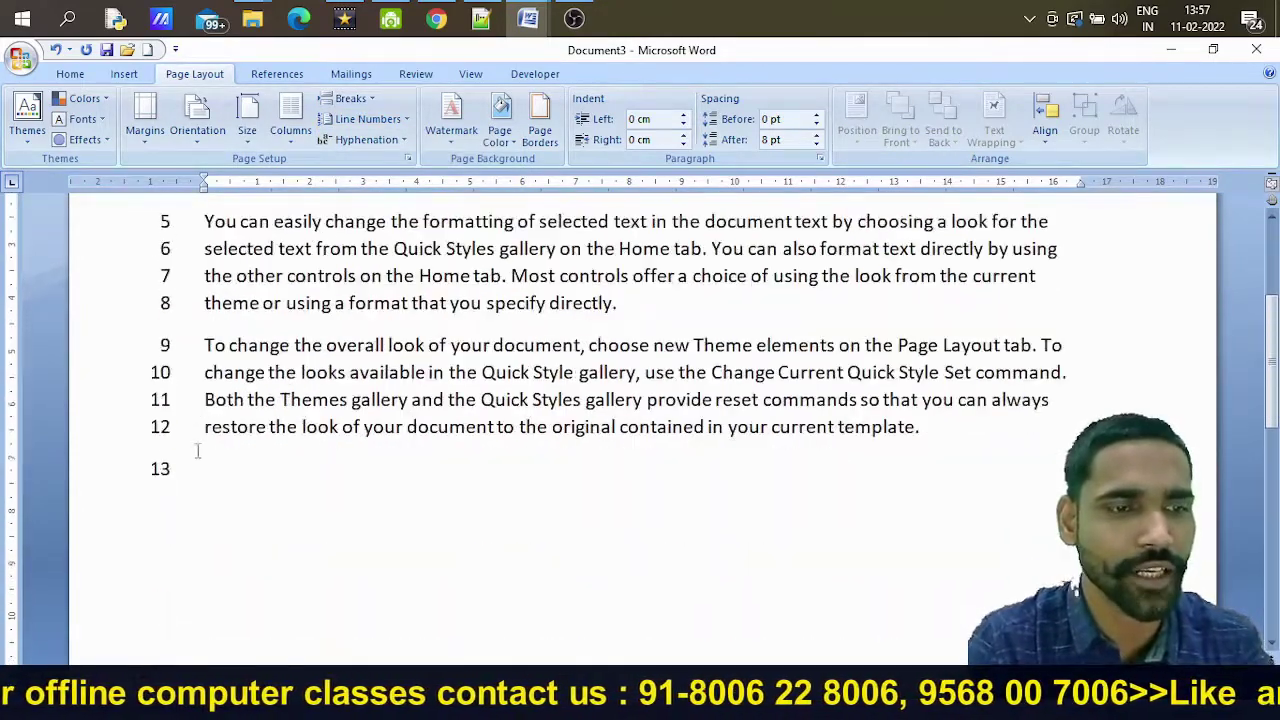
Delete the empty last line of the document.
{"action": "key", "text": "BackSpace"}
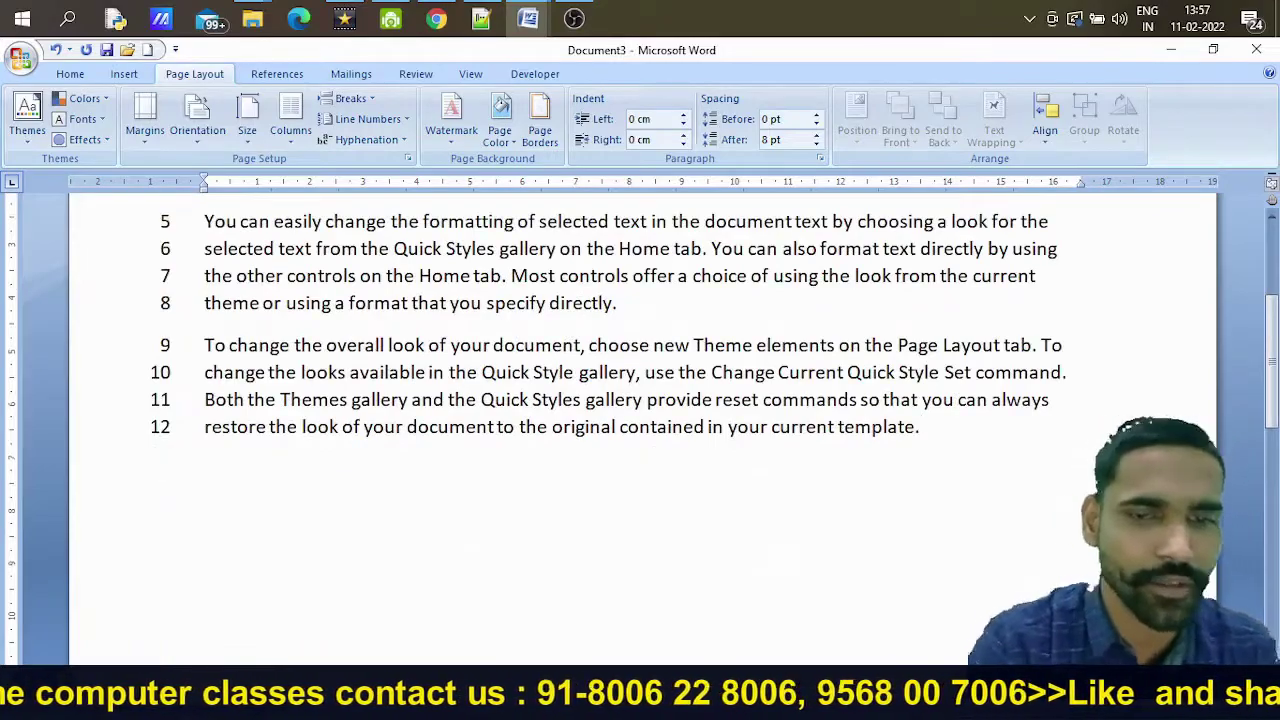
{"action": "scroll", "coordinate": [288, 471], "scroll_direction": "up", "scroll_amount": 4}
{"action": "scroll", "coordinate": [290, 475], "scroll_direction": "down", "scroll_amount": 3}
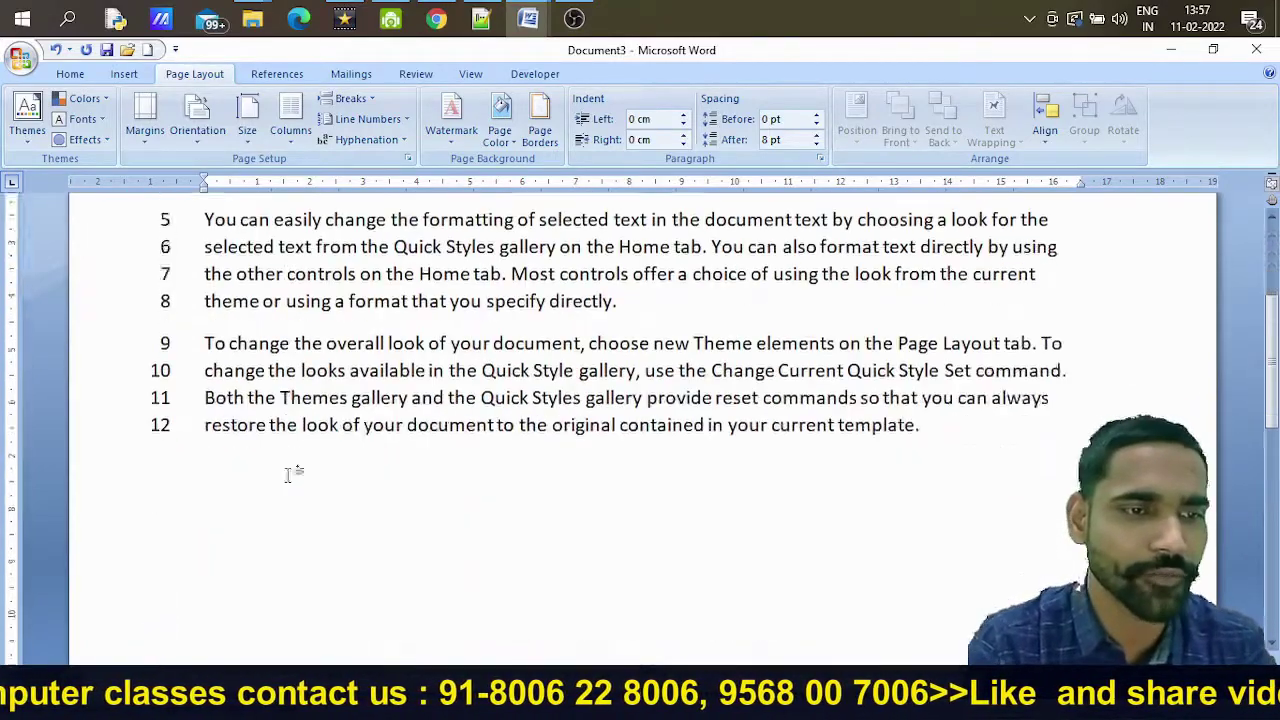
{"action": "scroll", "coordinate": [290, 475], "scroll_direction": "up", "scroll_amount": 2}
{"action": "scroll", "coordinate": [290, 475], "scroll_direction": "down", "scroll_amount": 4}
{"action": "scroll", "coordinate": [290, 475], "scroll_direction": "up", "scroll_amount": 5}
{"action": "scroll", "coordinate": [290, 475], "scroll_direction": "down", "scroll_amount": 2}
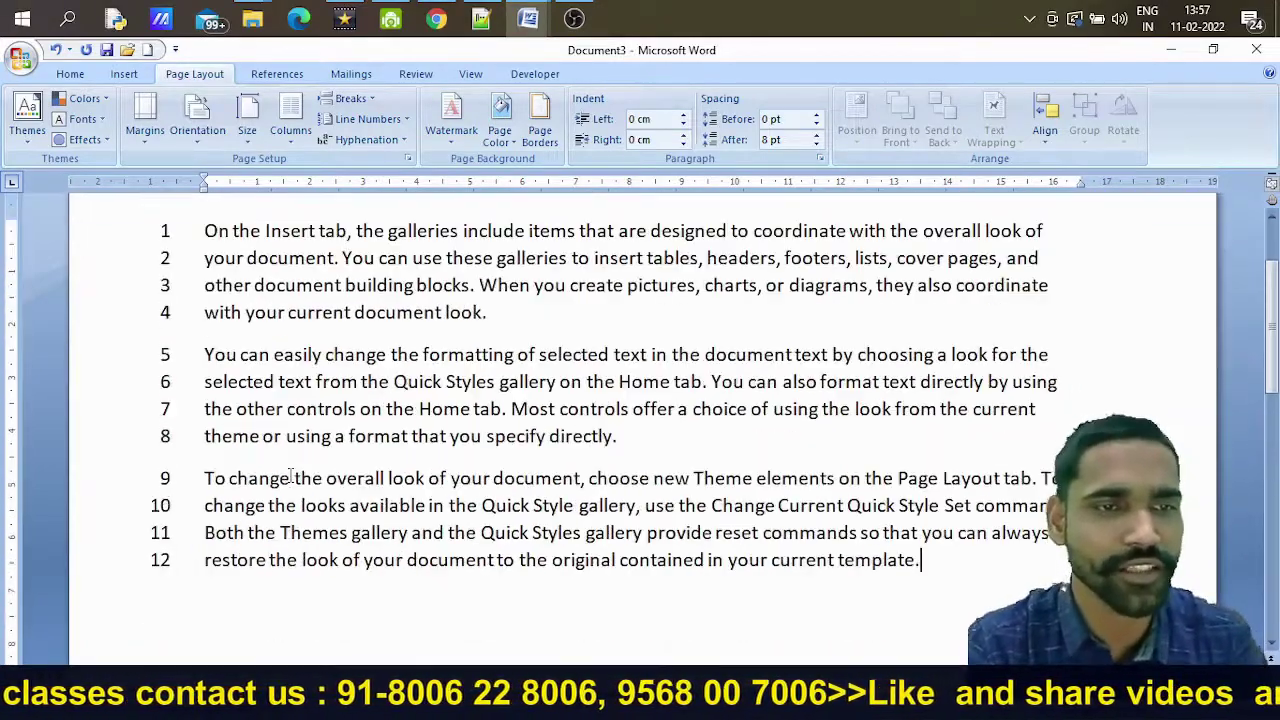
{"action": "scroll", "coordinate": [290, 475], "scroll_direction": "up", "scroll_amount": 2}
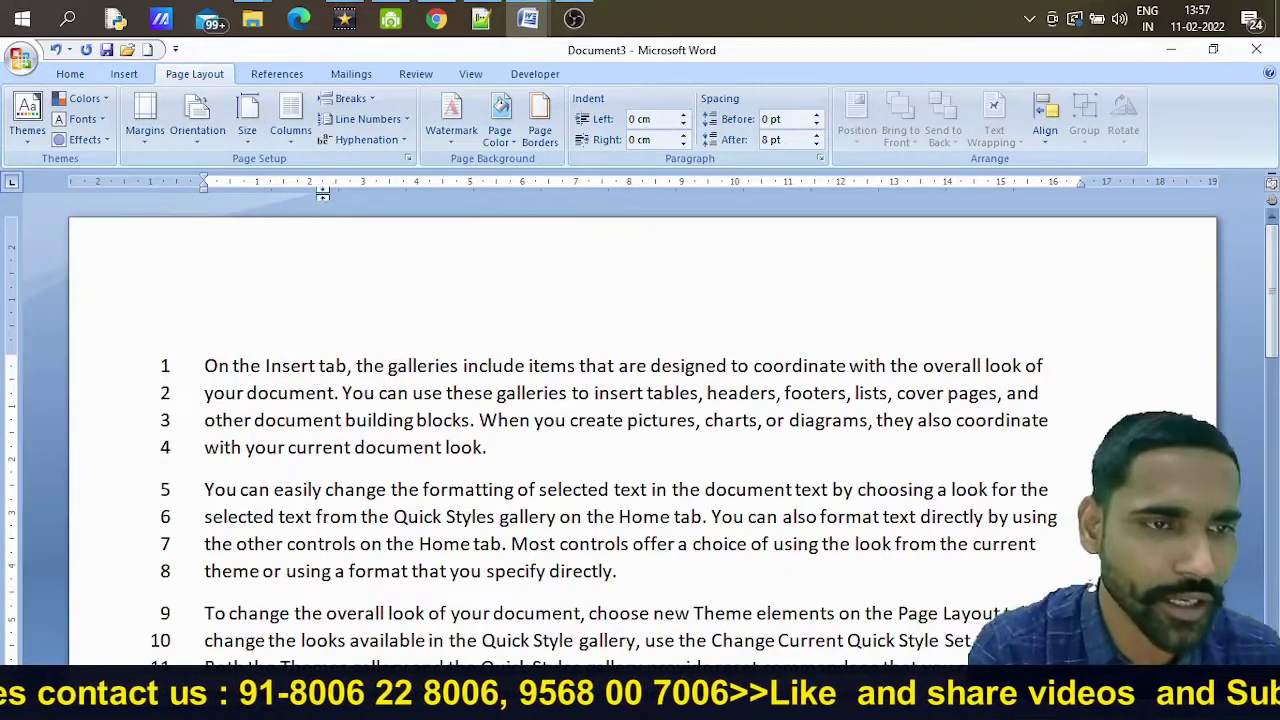
Set line numbering back to None.
{"action": "left_click", "coordinate": [368, 119]}
{"action": "left_click", "coordinate": [361, 142]}
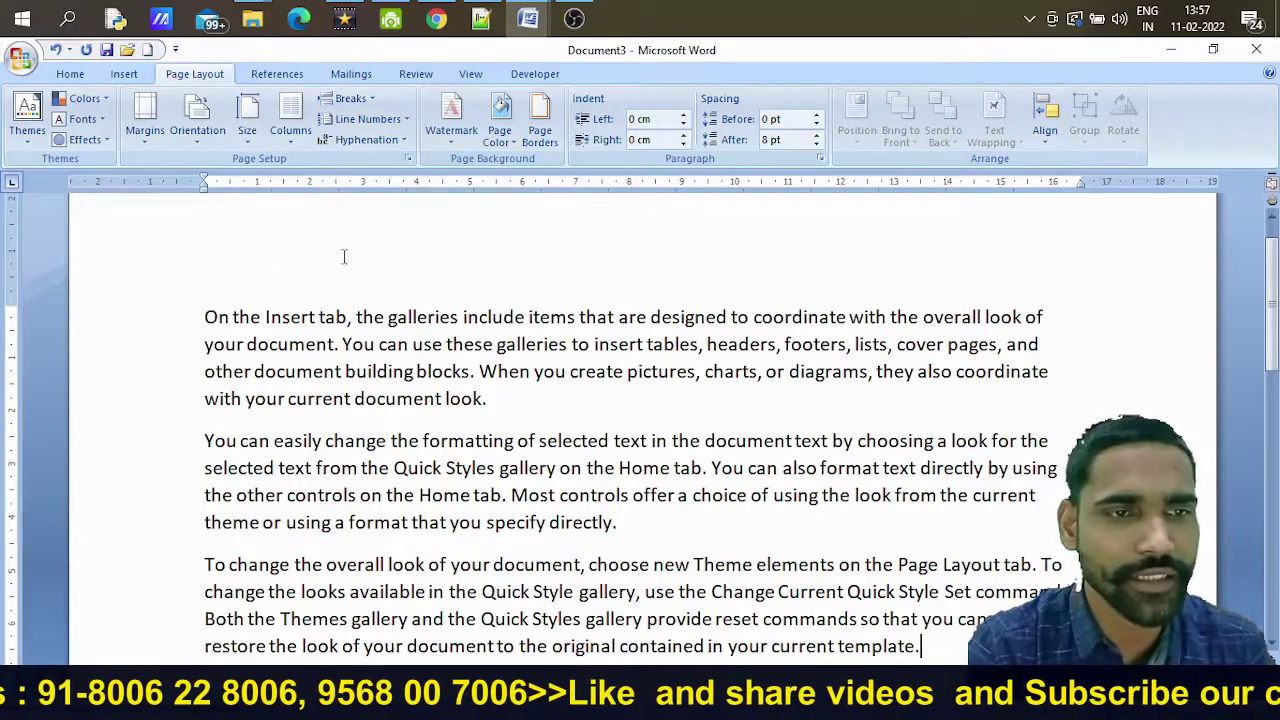
{"action": "scroll", "coordinate": [345, 258], "scroll_direction": "down", "scroll_amount": 1}
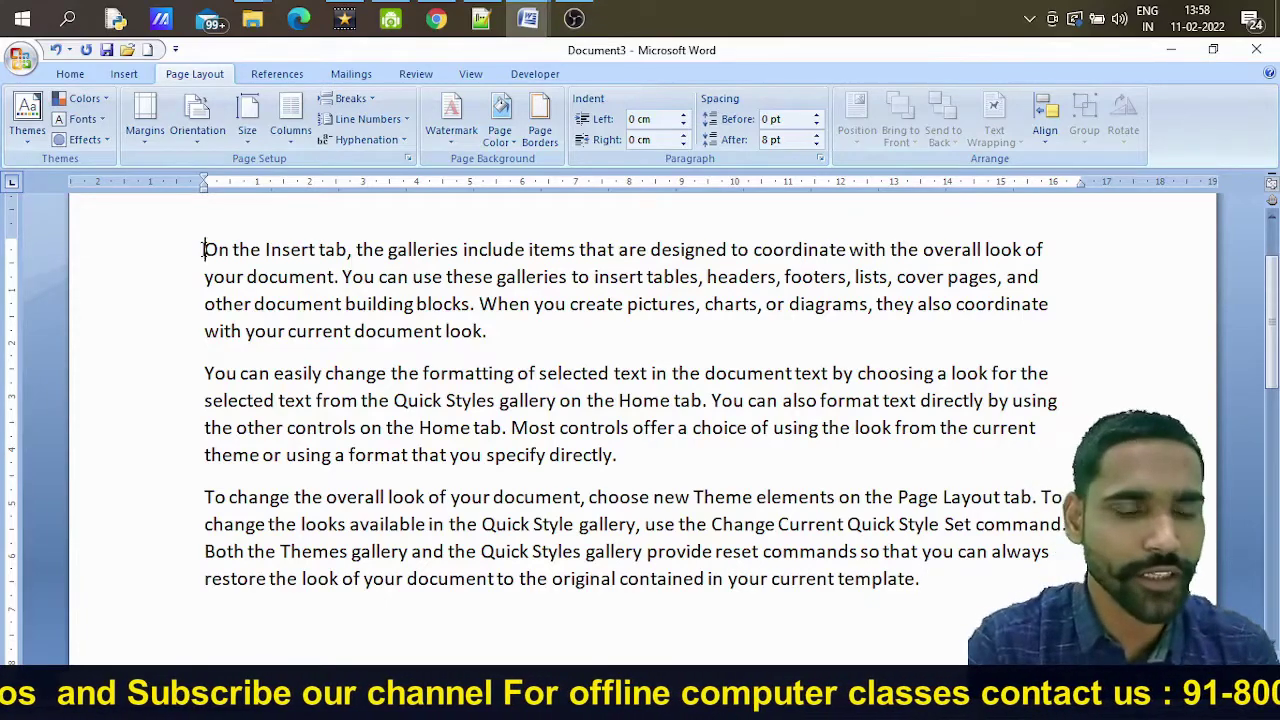
Turn on Automatic hyphenation for all three paragraphs, keeping them left-aligned.
{"action": "left_click_drag", "start_coordinate": [203, 249], "coordinate": [959, 605]}
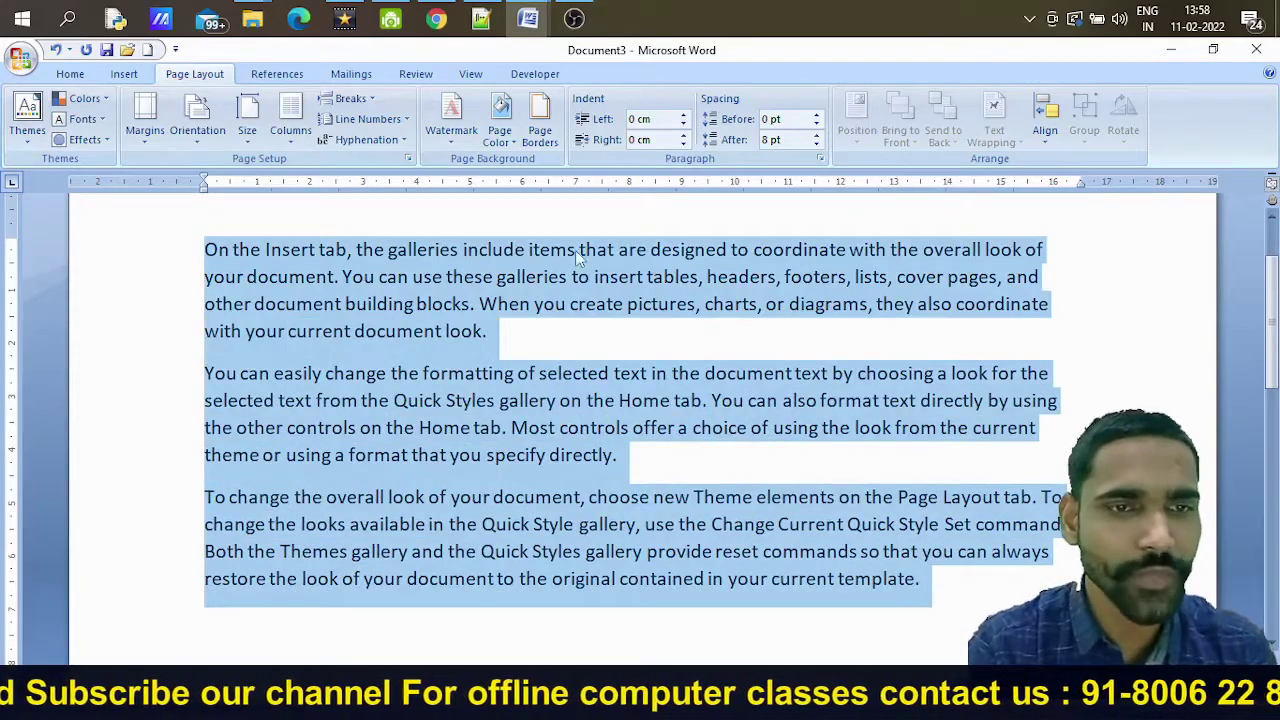
{"action": "left_click", "coordinate": [390, 140]}
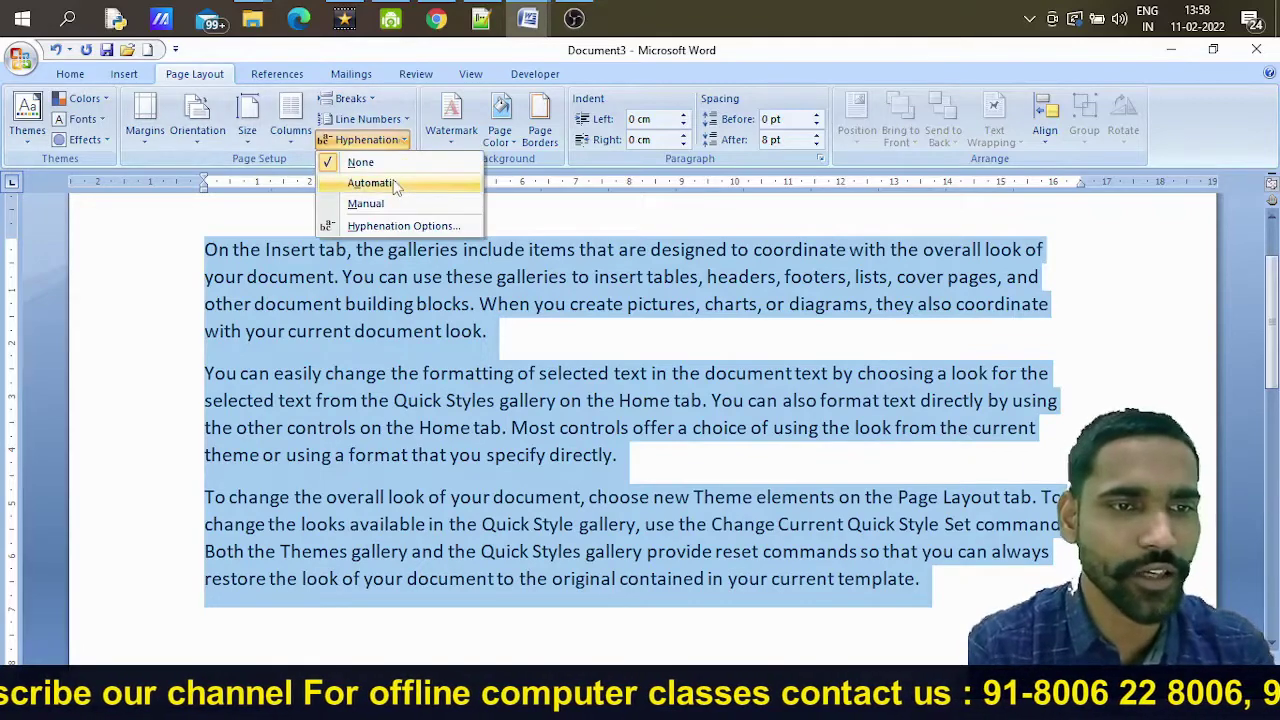
{"action": "left_click", "coordinate": [393, 184]}
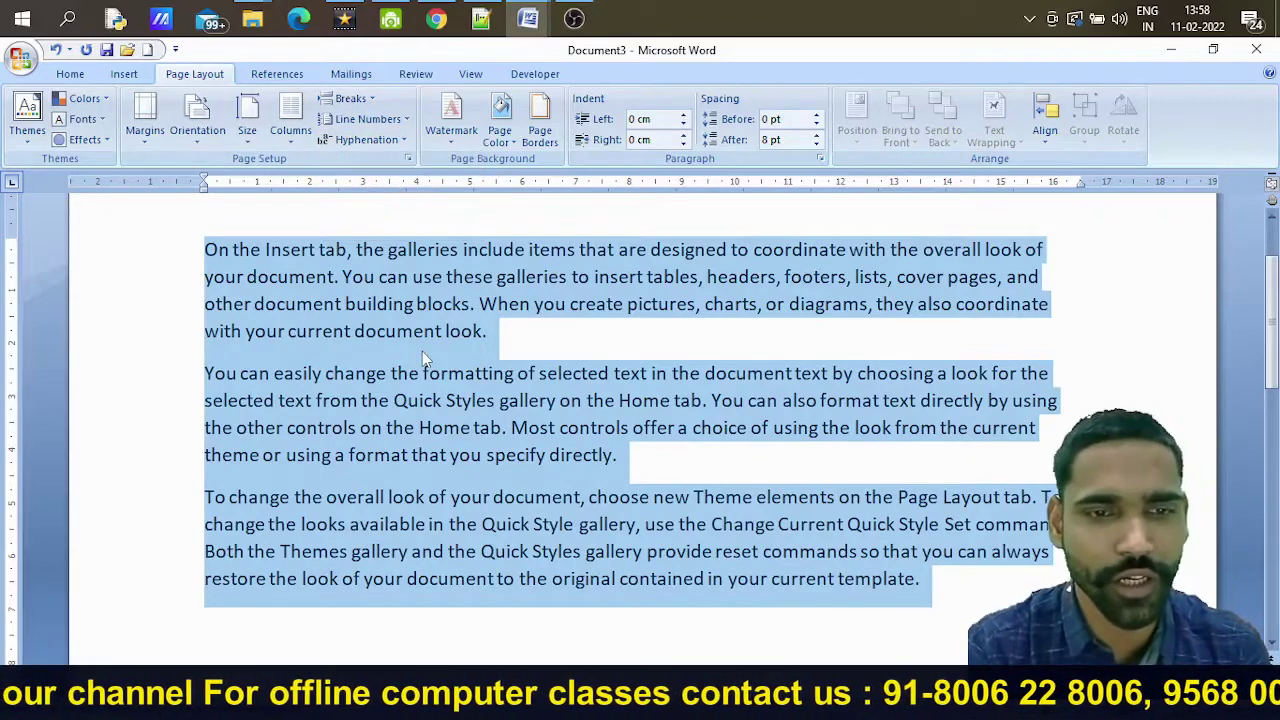
{"action": "left_click", "coordinate": [390, 140]}
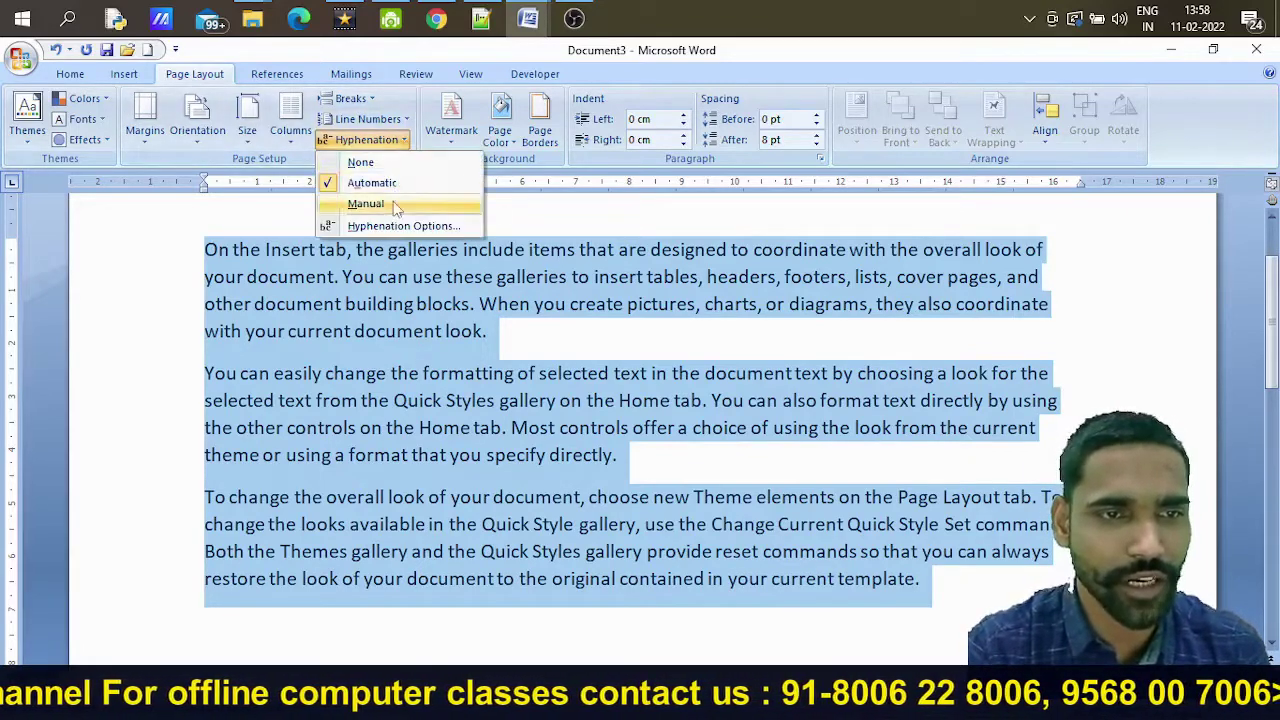
{"action": "left_click", "coordinate": [637, 480]}
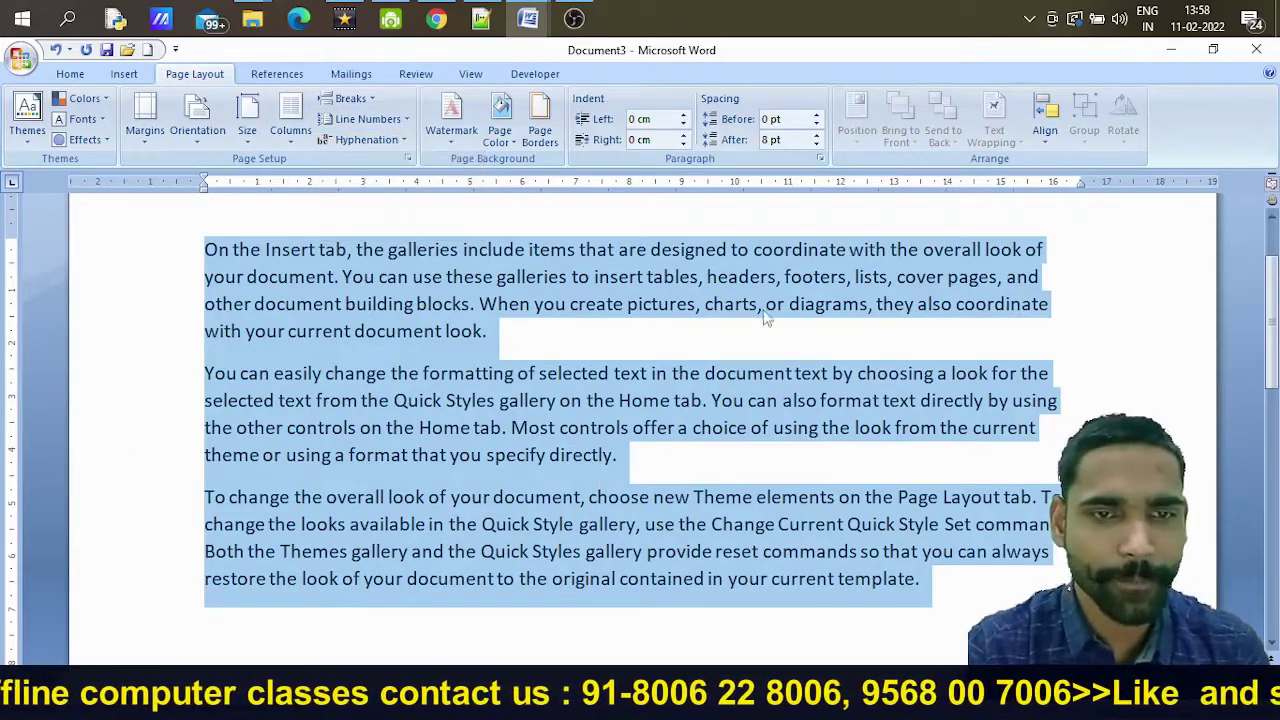
{"action": "key", "text": "ctrl+j"}
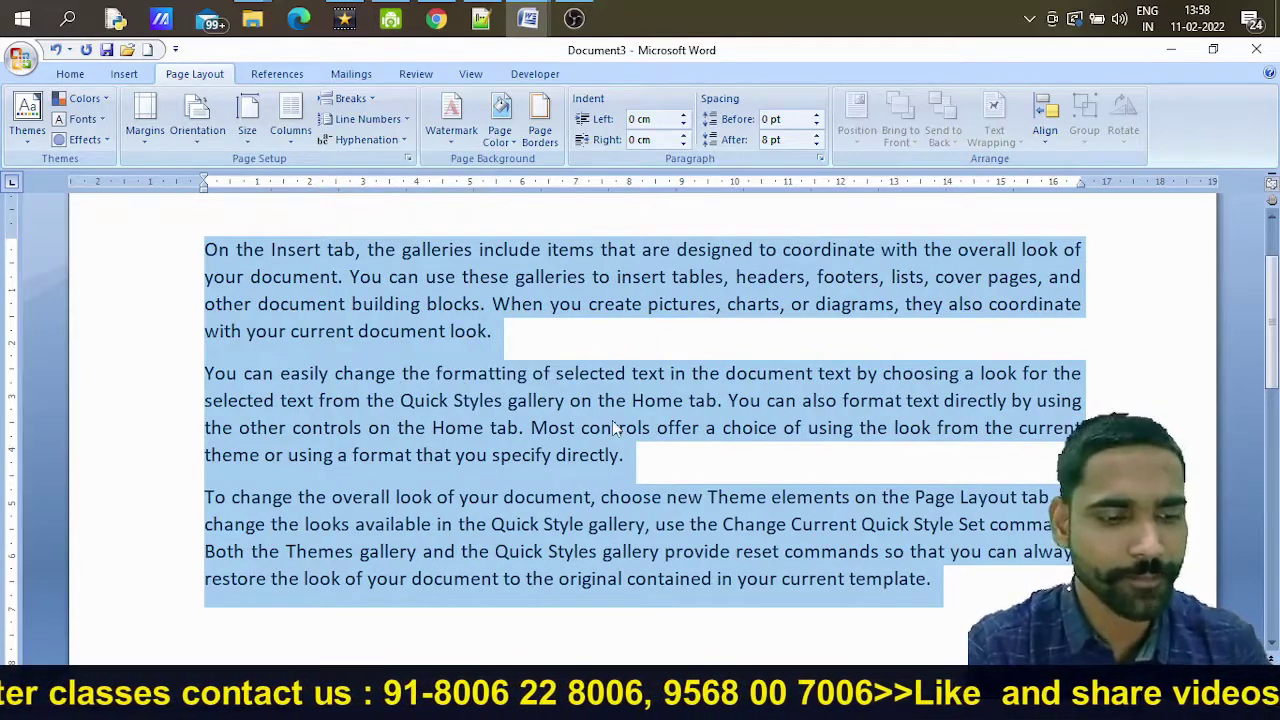
{"action": "key", "text": "ctrl+l"}
Append repeated 'Elephant' words to paragraph one until the last one wraps.
{"action": "left_click", "coordinate": [542, 343]}
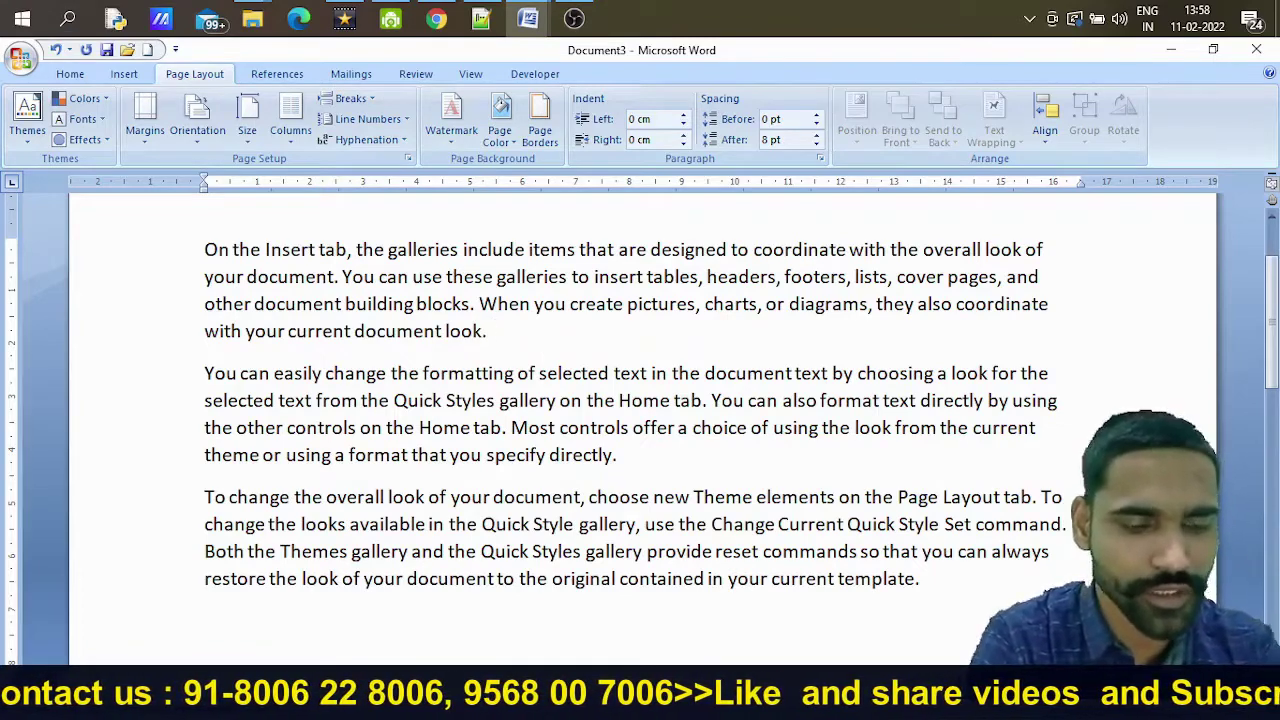
{"action": "type", "text": "Ele"}
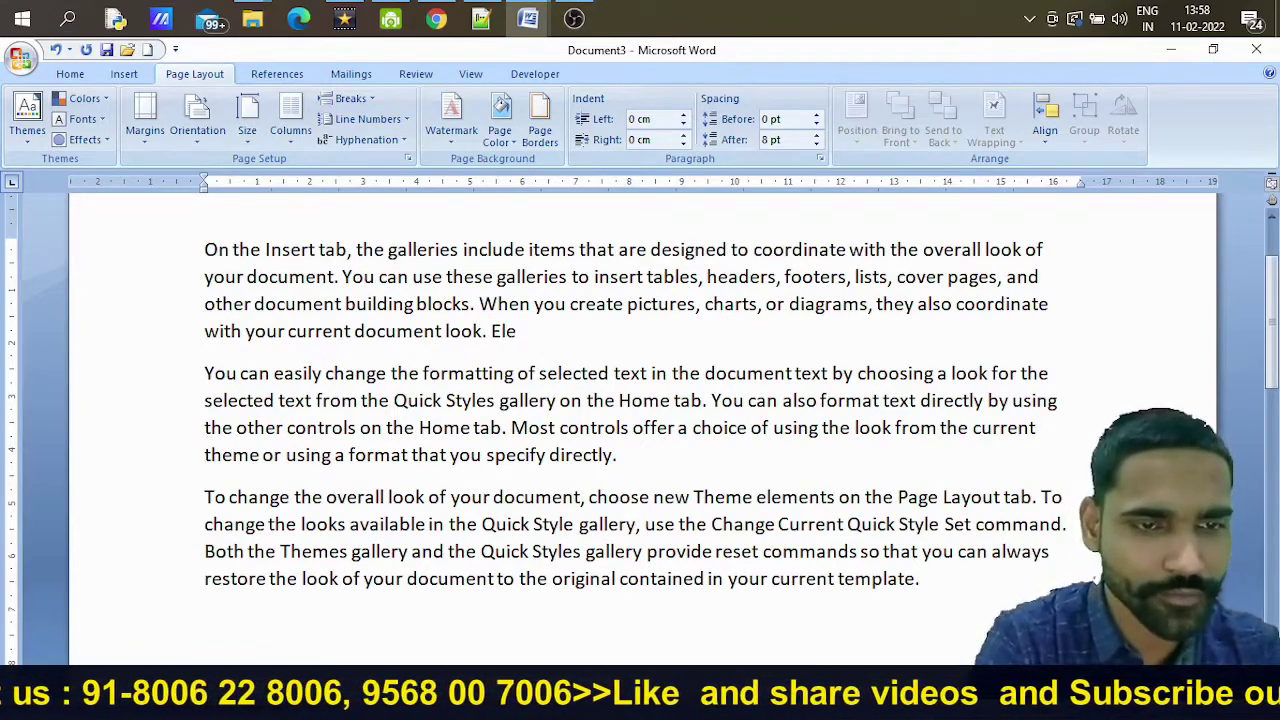
{"action": "type", "text": "ph"}
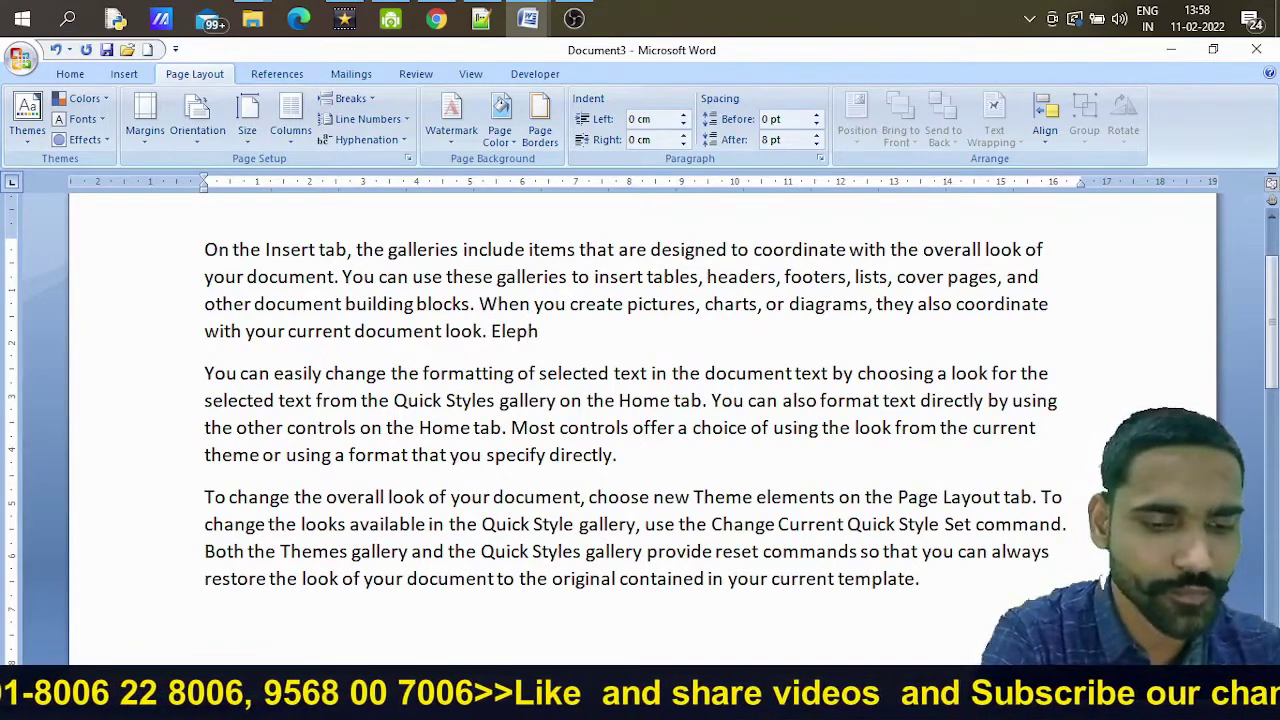
{"action": "type", "text": "ant"}
{"action": "key", "text": "shift+Left"}
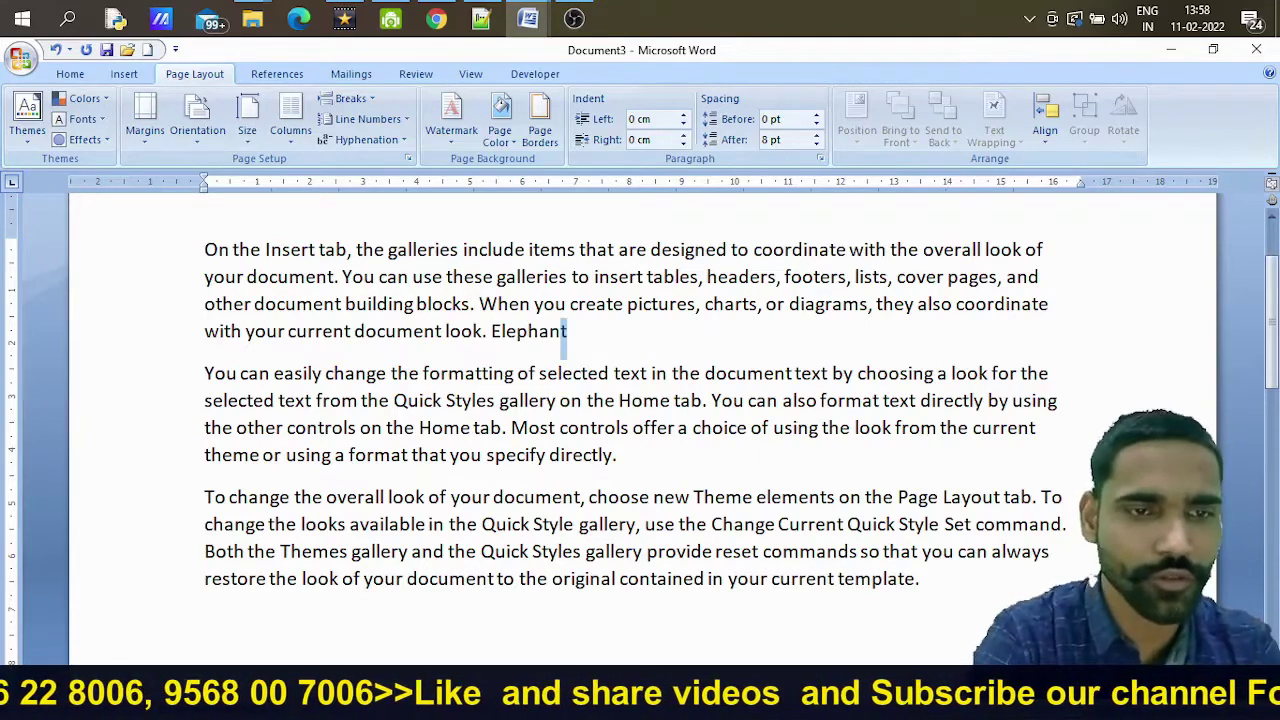
{"action": "key", "text": "shift+Left"}
{"action": "key", "text": "shift+Left"}
{"action": "key", "text": "shift+Left"}
{"action": "key", "text": "shift+Left"}
{"action": "key", "text": "shift+Left"}
{"action": "key", "text": "shift+Left"}
{"action": "key", "text": "shift+Left"}
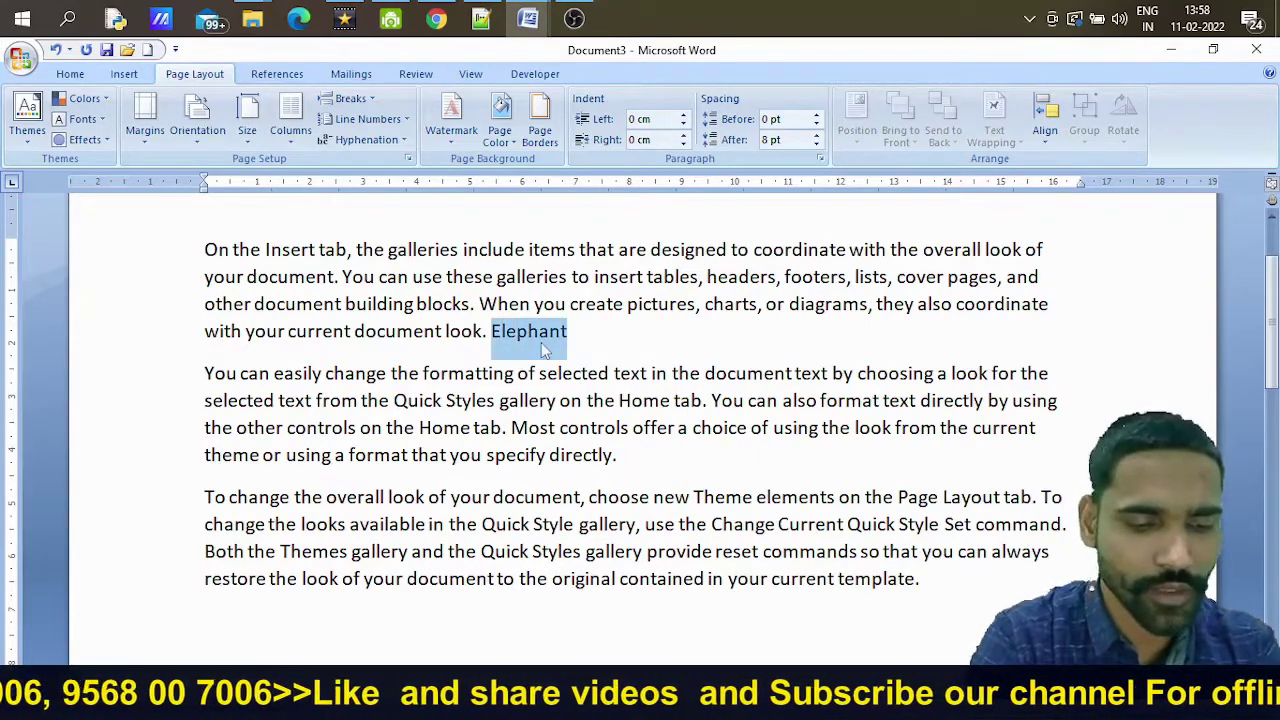
{"action": "key", "text": "ctrl+x"}
{"action": "key", "text": "ctrl+v"}
{"action": "key", "text": "ctrl+v"}
{"action": "key", "text": "ctrl+v"}
{"action": "key", "text": "ctrl+v"}
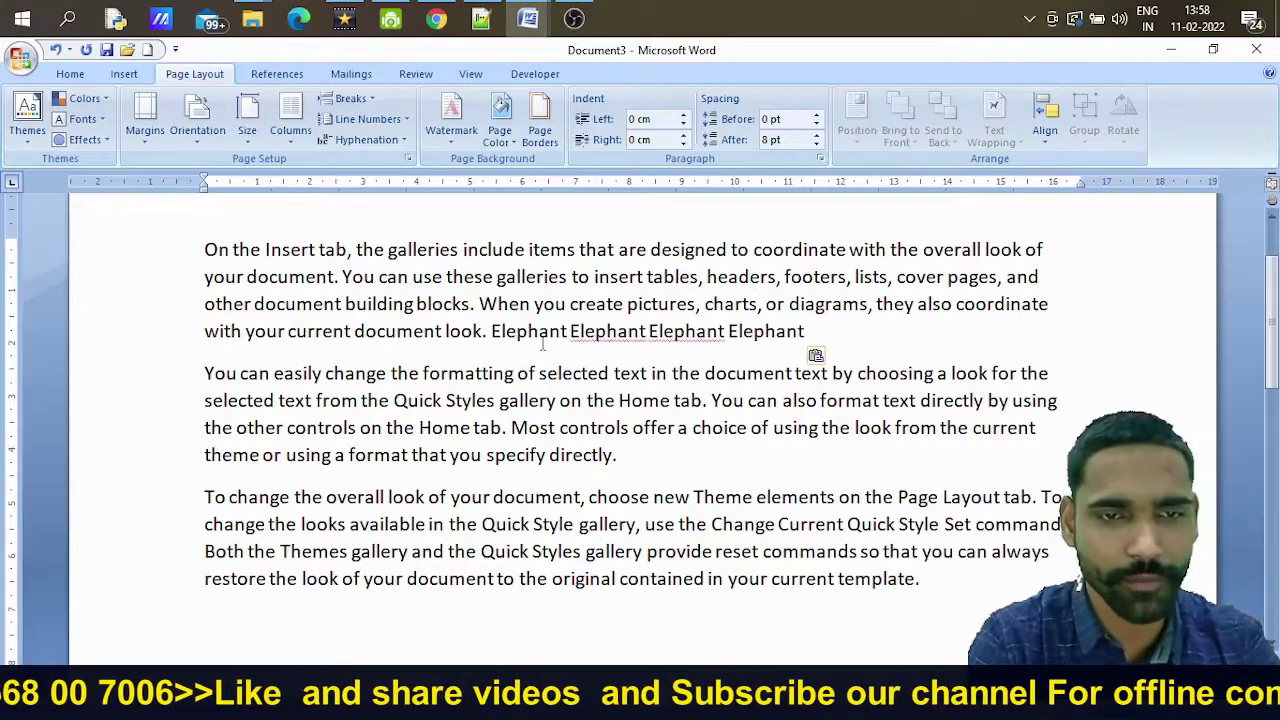
{"action": "key", "text": "ctrl+v"}
{"action": "key", "text": "ctrl+v"}
{"action": "key", "text": "ctrl+v"}
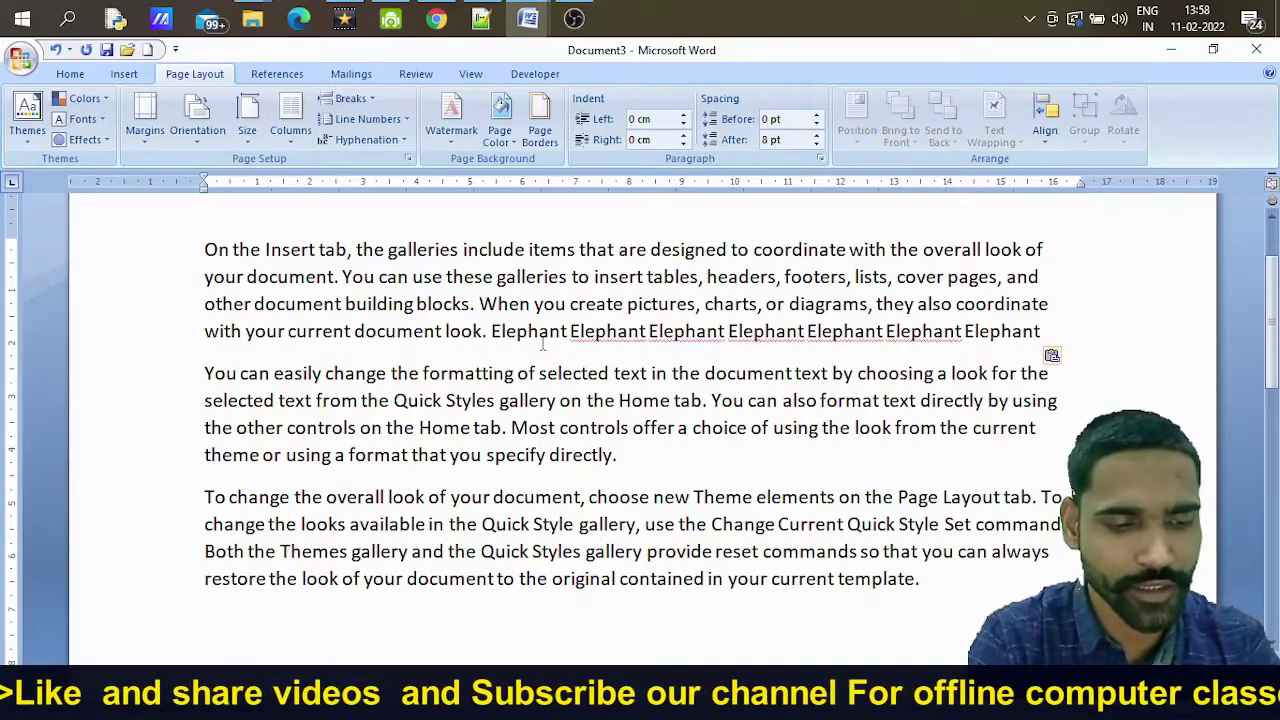
{"action": "key", "text": "ctrl+v"}
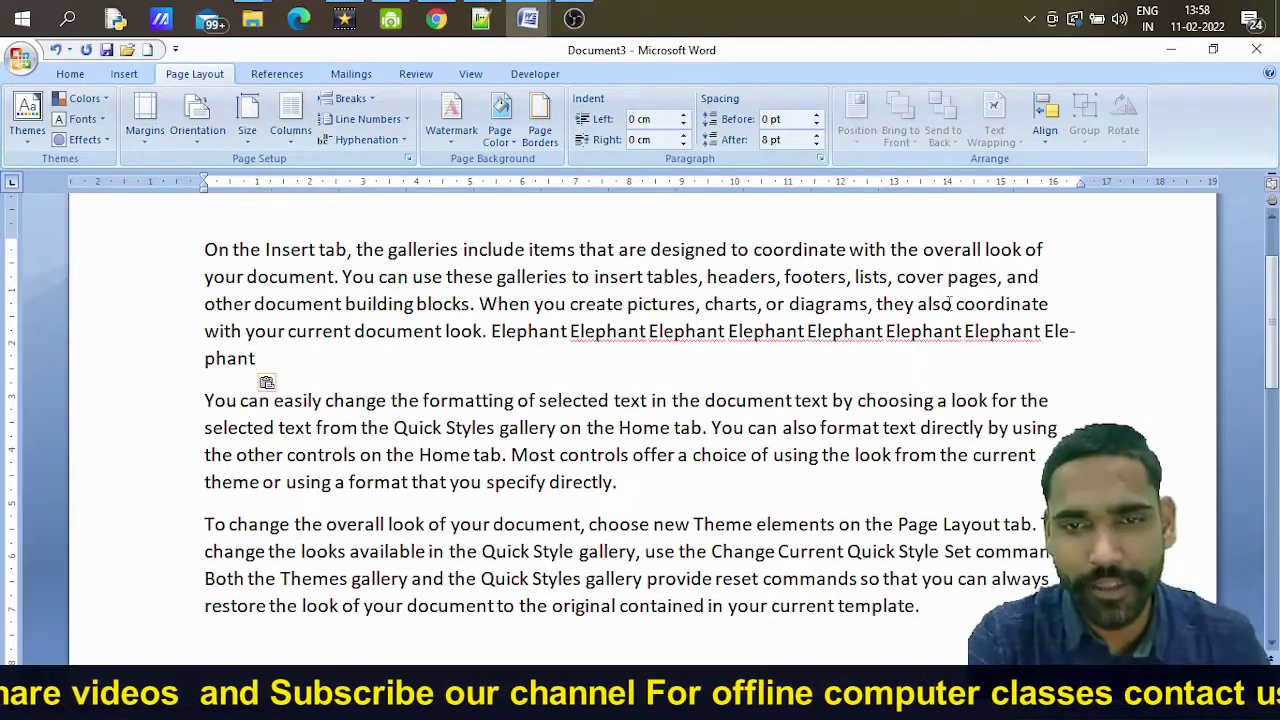
Select the hyphenated fragments 'Ele-' and 'phant' across the line break.
{"action": "left_click_drag", "start_coordinate": [1086, 331], "coordinate": [1044, 331]}
{"action": "left_click", "coordinate": [1080, 331]}
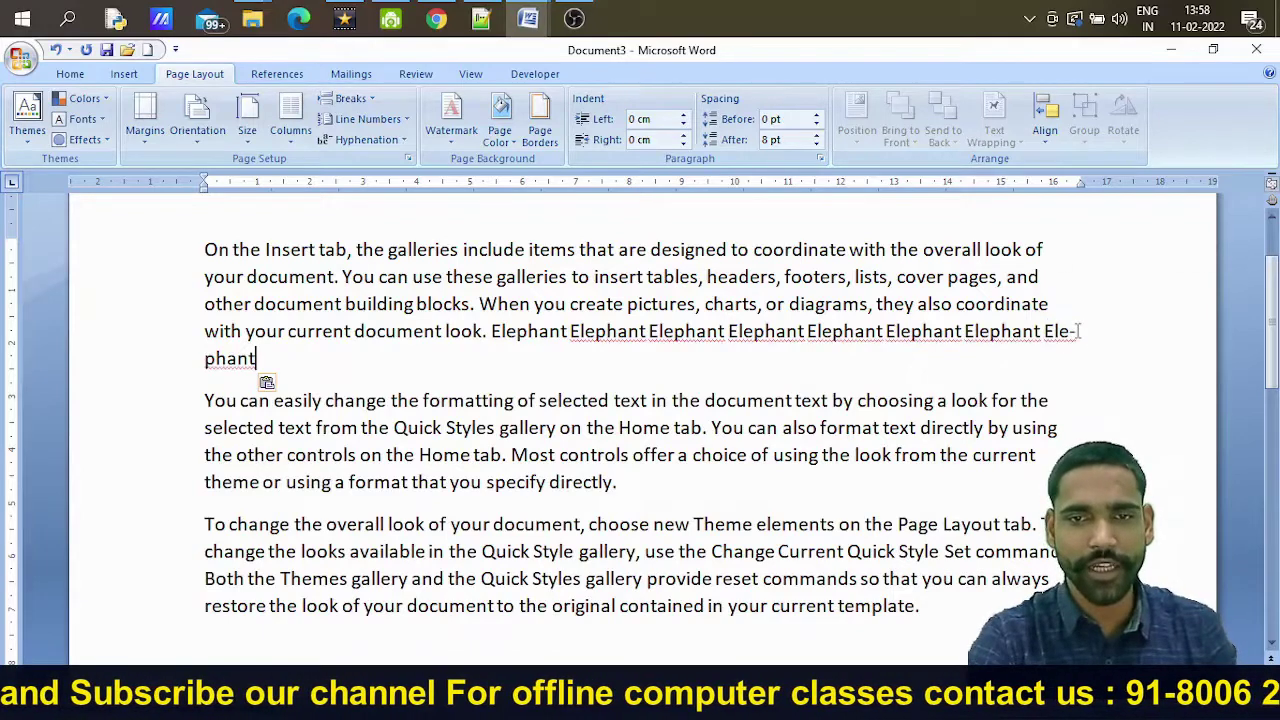
{"action": "left_click_drag", "start_coordinate": [275, 371], "coordinate": [197, 362]}
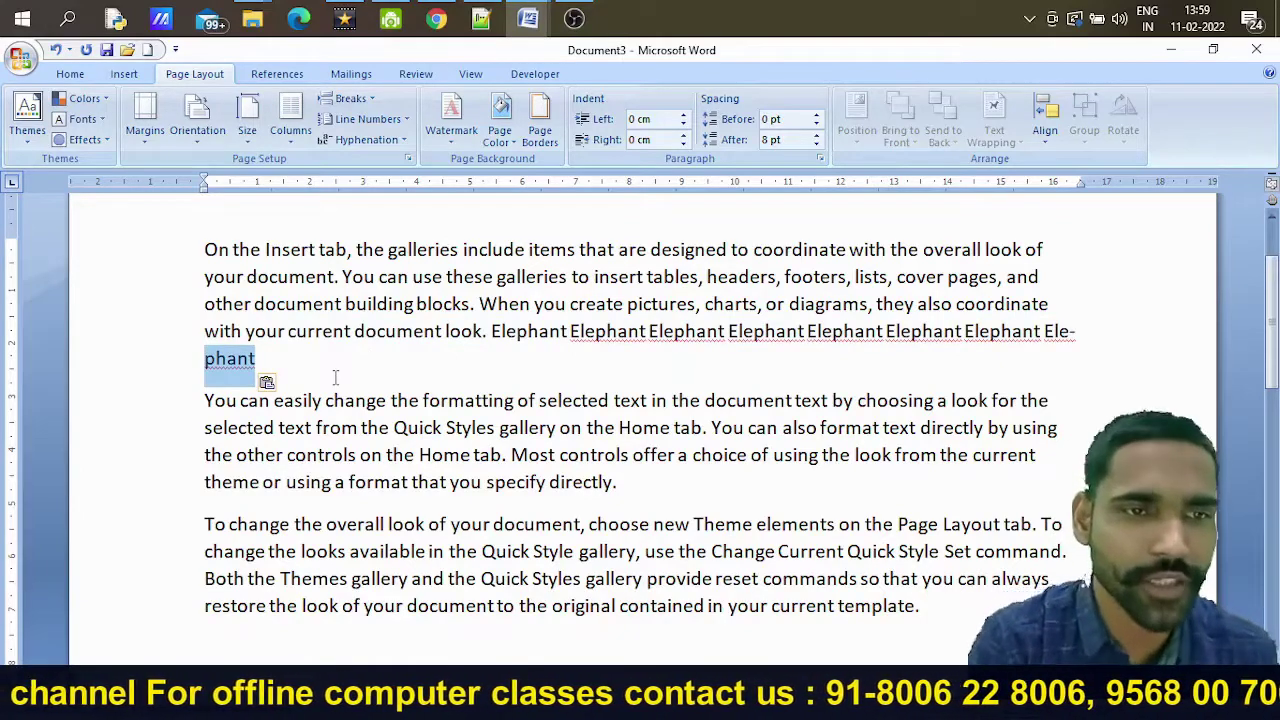
Delete the words "look of" from the first paragraph.
{"action": "left_click", "coordinate": [366, 140]}
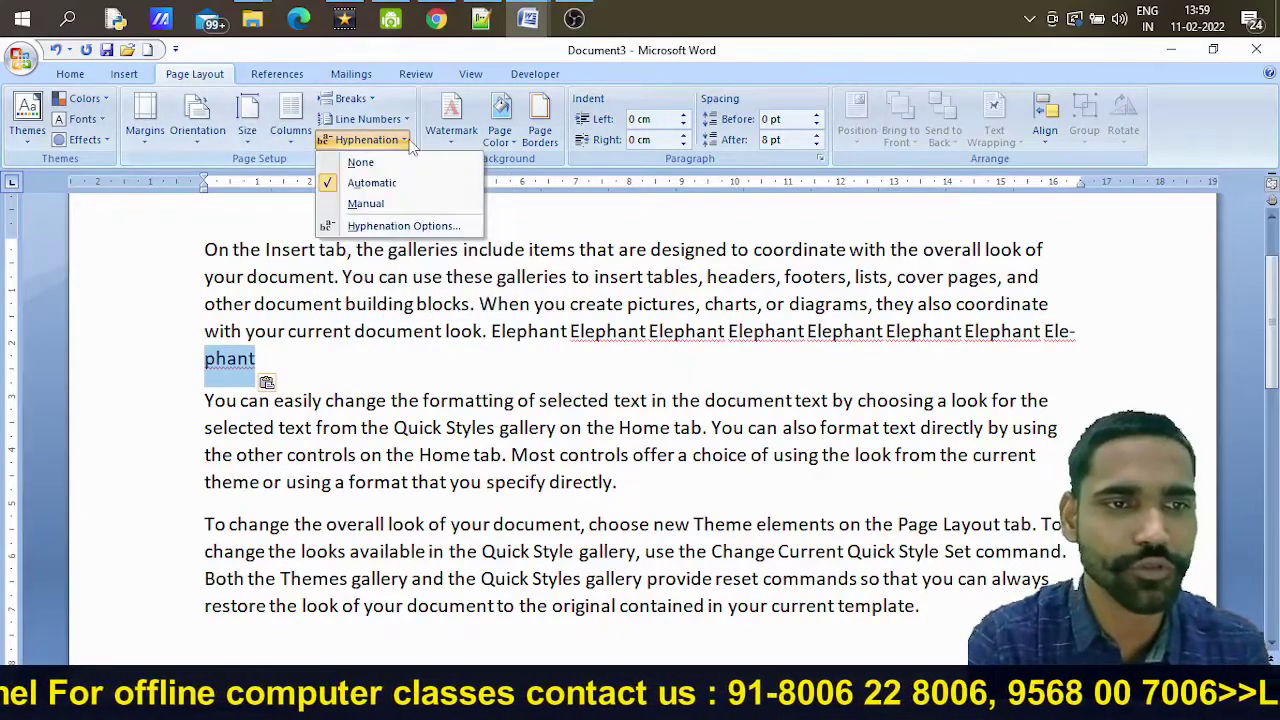
{"action": "left_click", "coordinate": [366, 378]}
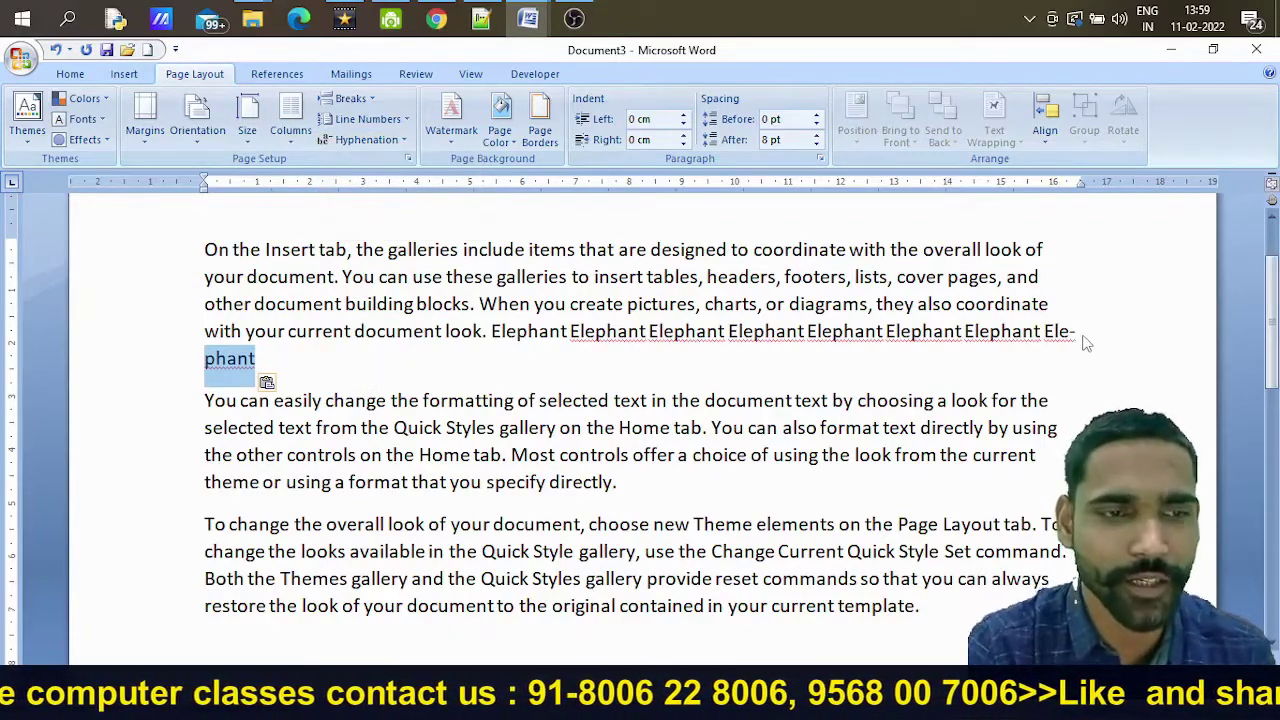
{"action": "left_click_drag", "start_coordinate": [315, 368], "coordinate": [186, 251]}
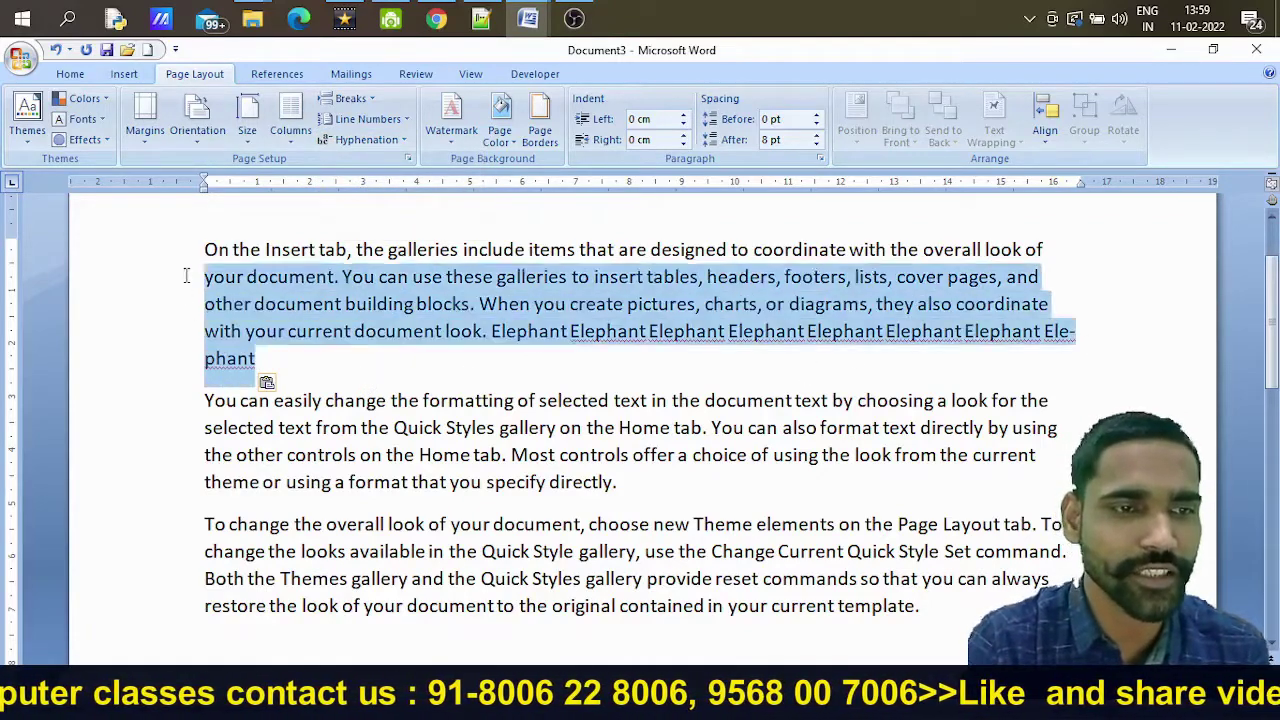
{"action": "left_click", "coordinate": [1057, 249]}
{"action": "left_click_drag", "start_coordinate": [1047, 249], "coordinate": [985, 249]}
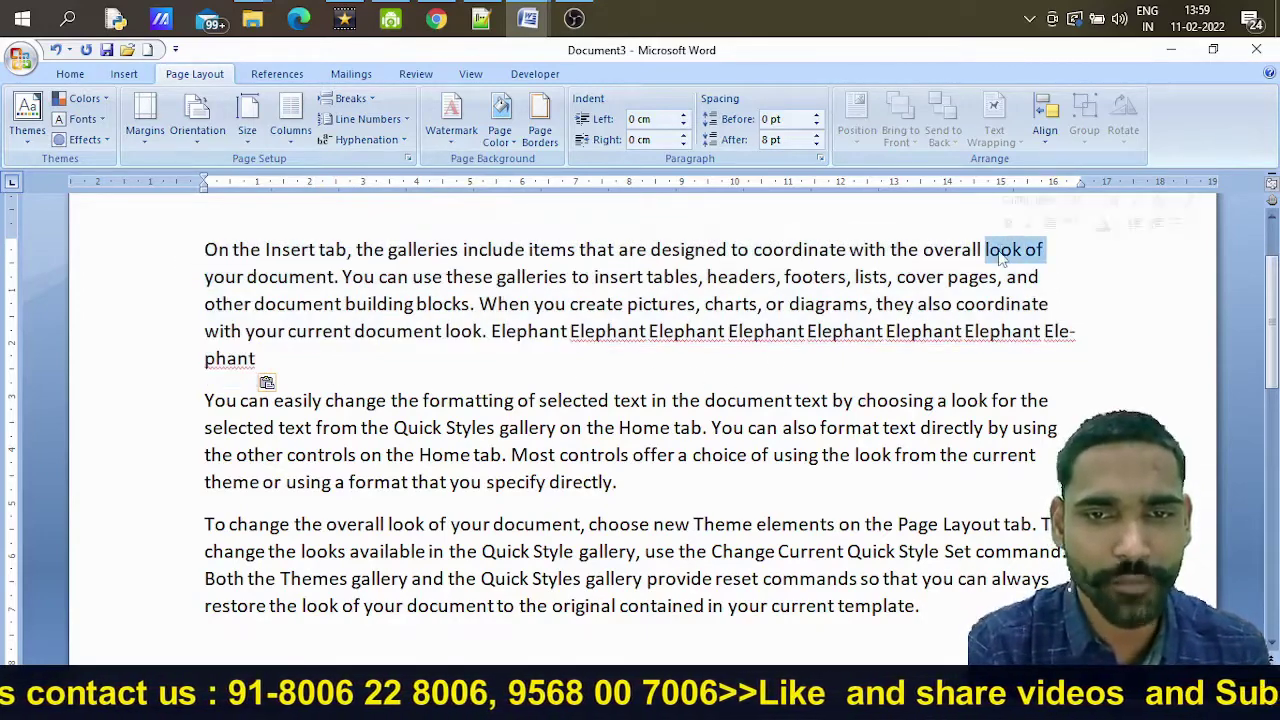
{"action": "key", "text": "Delete"}
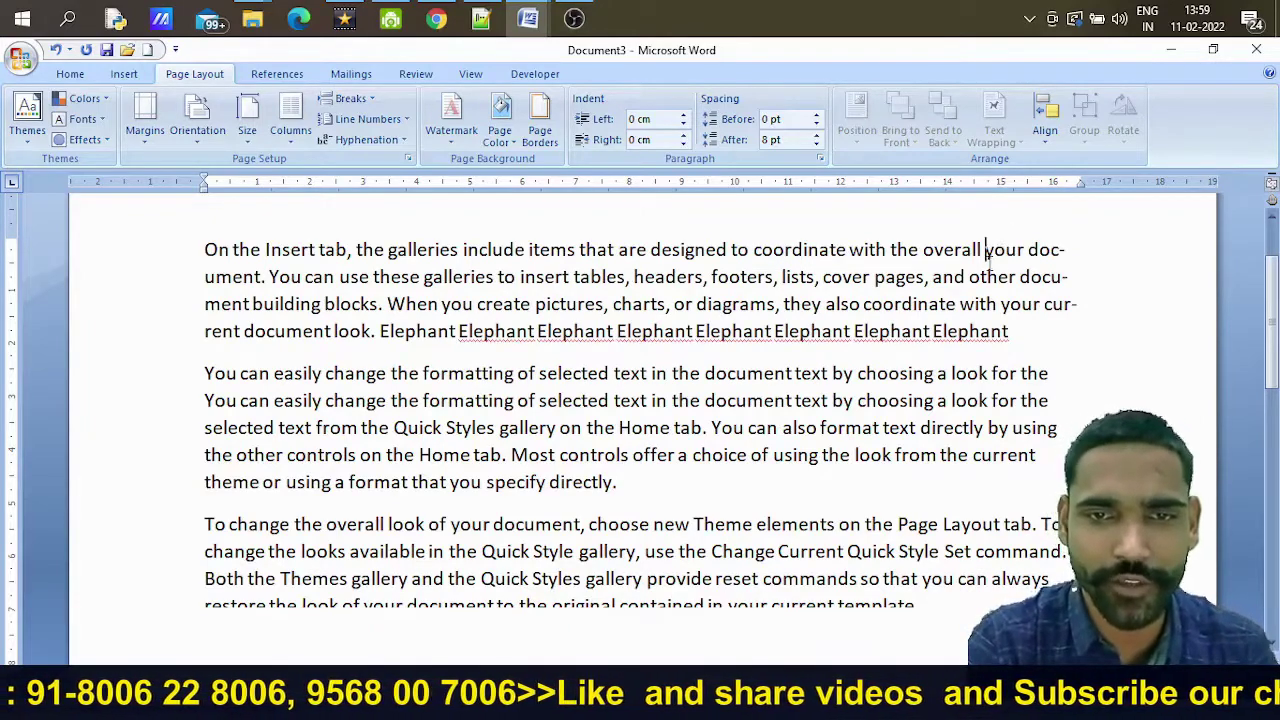
Set hyphenation to None for all three paragraphs, then back to Automatic.
{"action": "left_click_drag", "start_coordinate": [1048, 248], "coordinate": [1019, 251]}
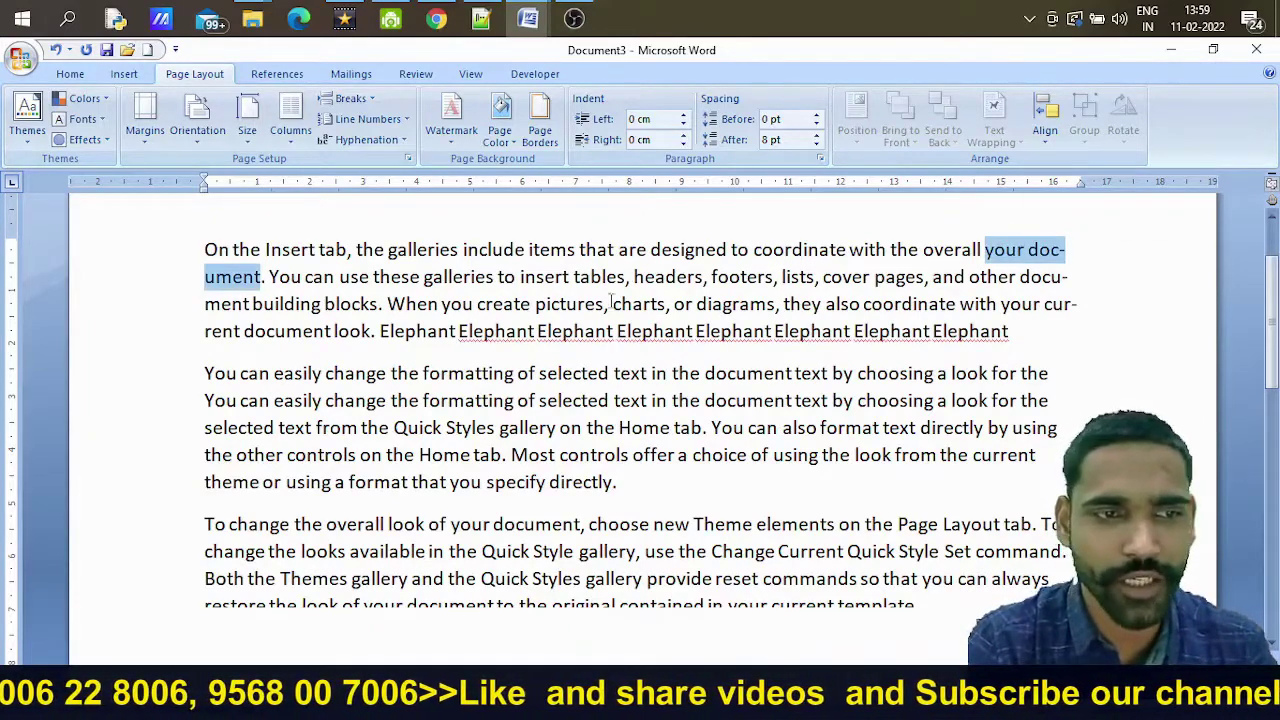
{"action": "left_click_drag", "start_coordinate": [204, 249], "coordinate": [480, 594]}
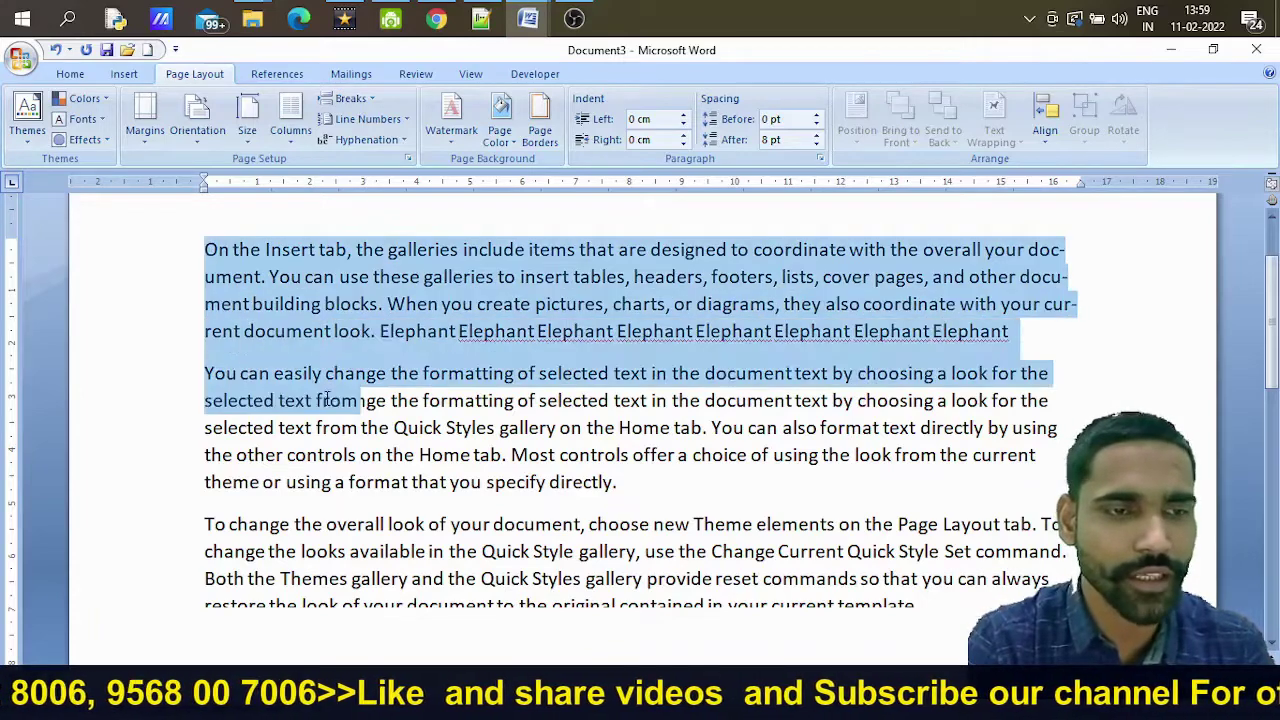
{"action": "left_click", "coordinate": [368, 140]}
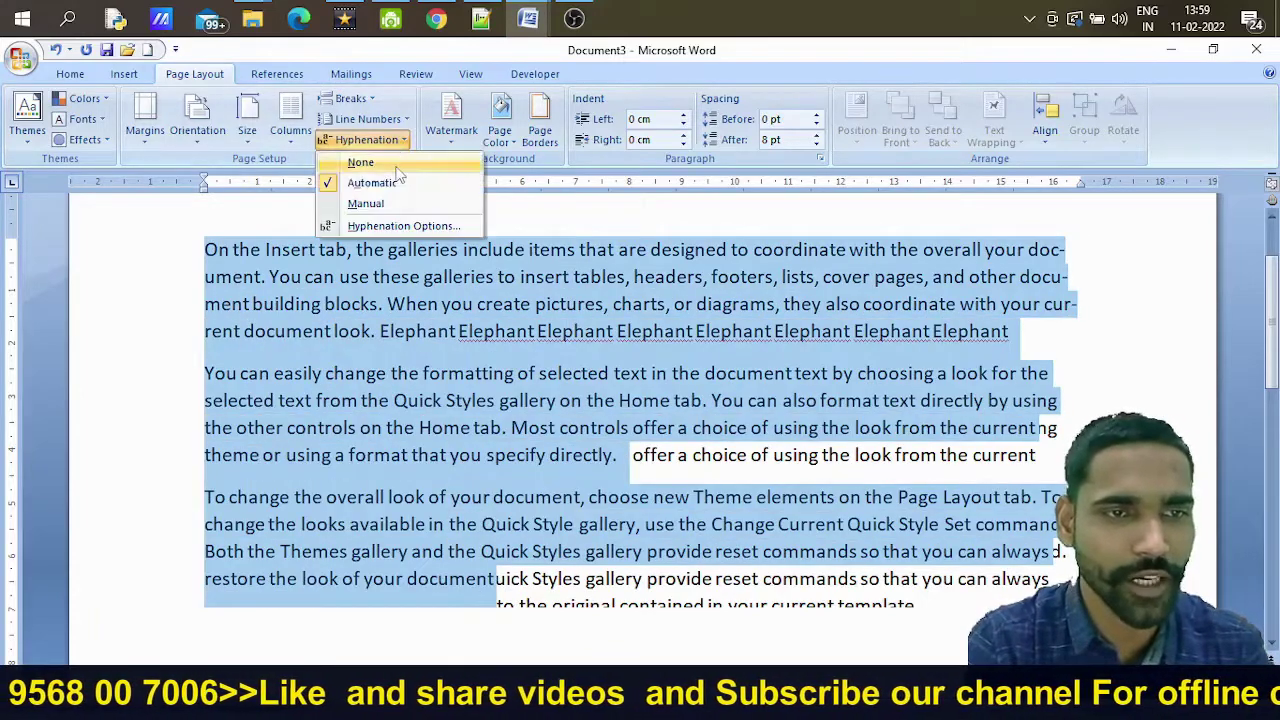
{"action": "left_click", "coordinate": [399, 168]}
{"action": "left_click", "coordinate": [1049, 249]}
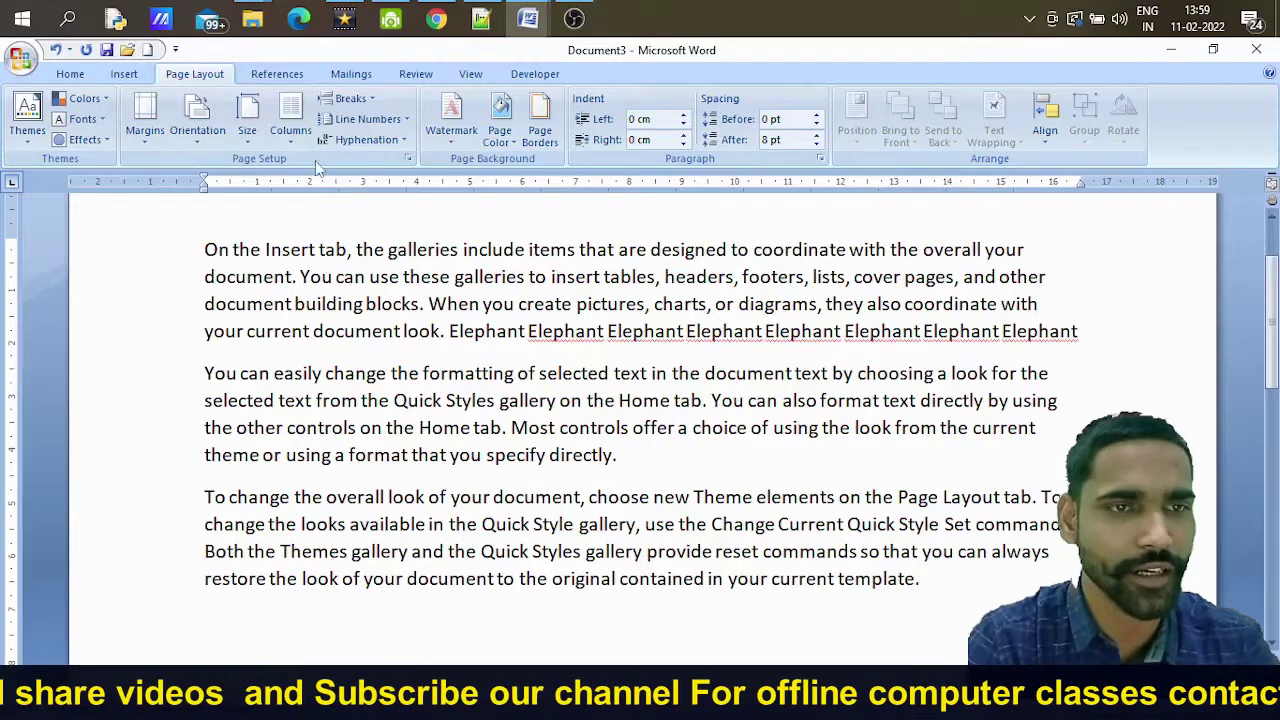
{"action": "left_click", "coordinate": [368, 140]}
{"action": "left_click", "coordinate": [403, 190]}
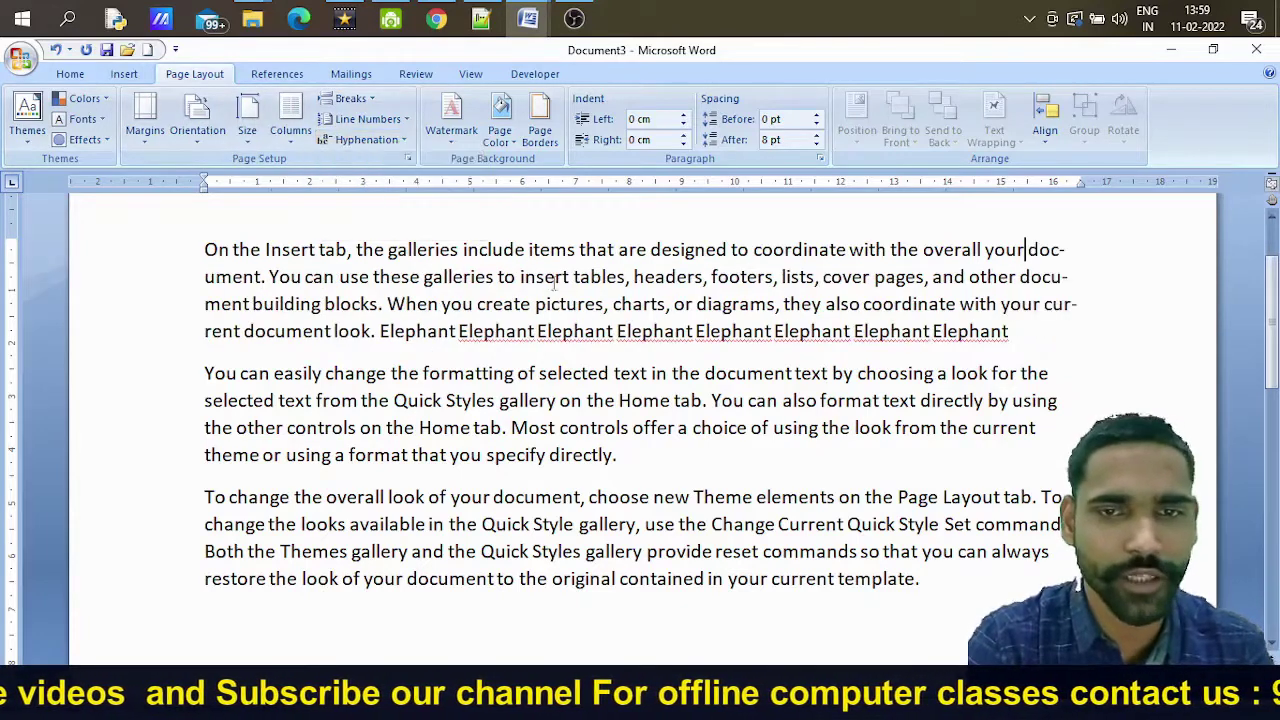
Check the remaining doc-ument hyphen split across the first two lines.
{"action": "left_click_drag", "start_coordinate": [1063, 250], "coordinate": [1033, 252]}
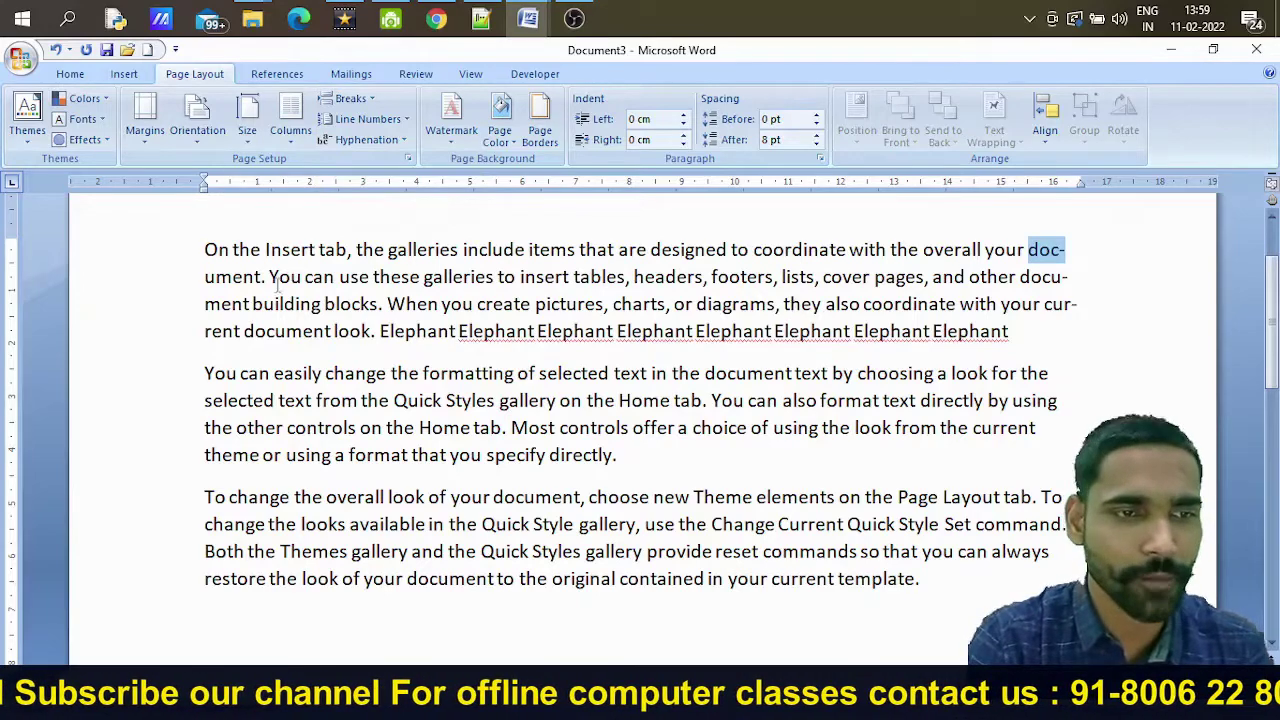
{"action": "left_click_drag", "start_coordinate": [263, 280], "coordinate": [210, 280]}
{"action": "left_click", "coordinate": [359, 400]}
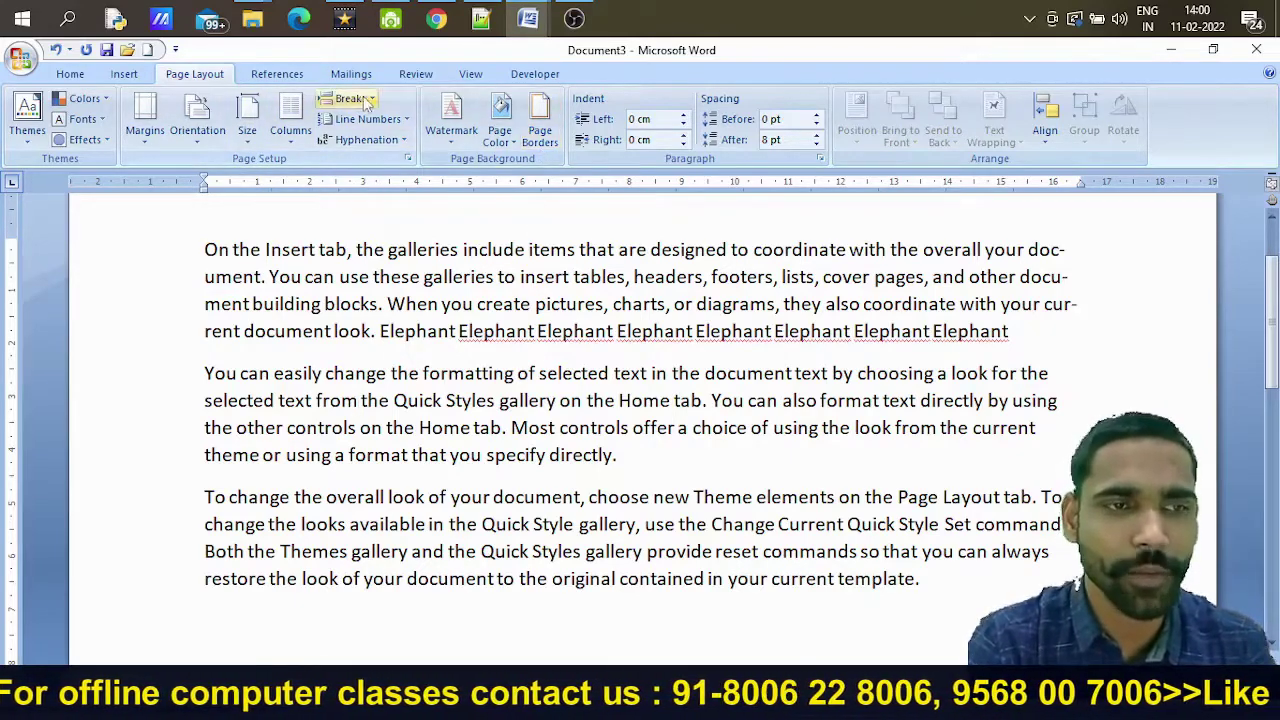
{"action": "scroll", "coordinate": [524, 316], "scroll_direction": "up", "scroll_amount": 3}
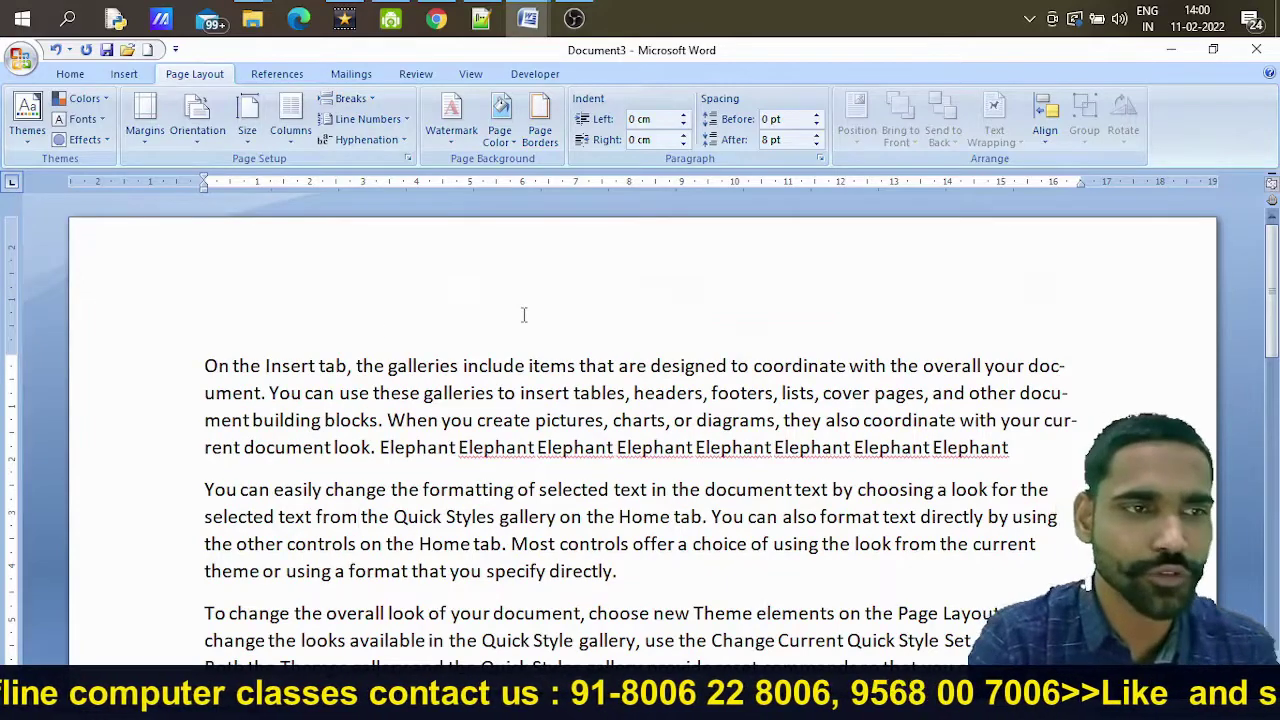
Close Document3 without saving and return to the Computer Fundamental document.
{"action": "left_click", "coordinate": [1256, 49]}
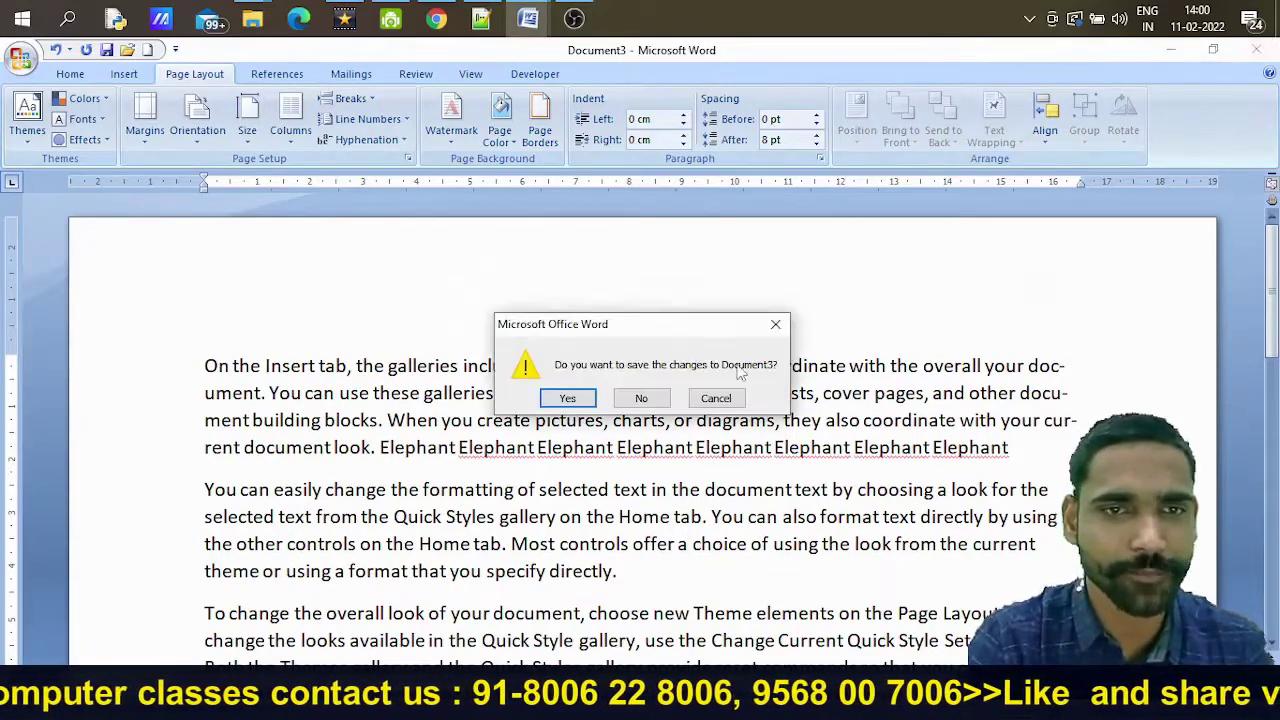
{"action": "left_click", "coordinate": [641, 400]}
{"action": "scroll", "coordinate": [423, 366], "scroll_direction": "up", "scroll_amount": 10}
{"action": "scroll", "coordinate": [591, 380], "scroll_direction": "up", "scroll_amount": 10}
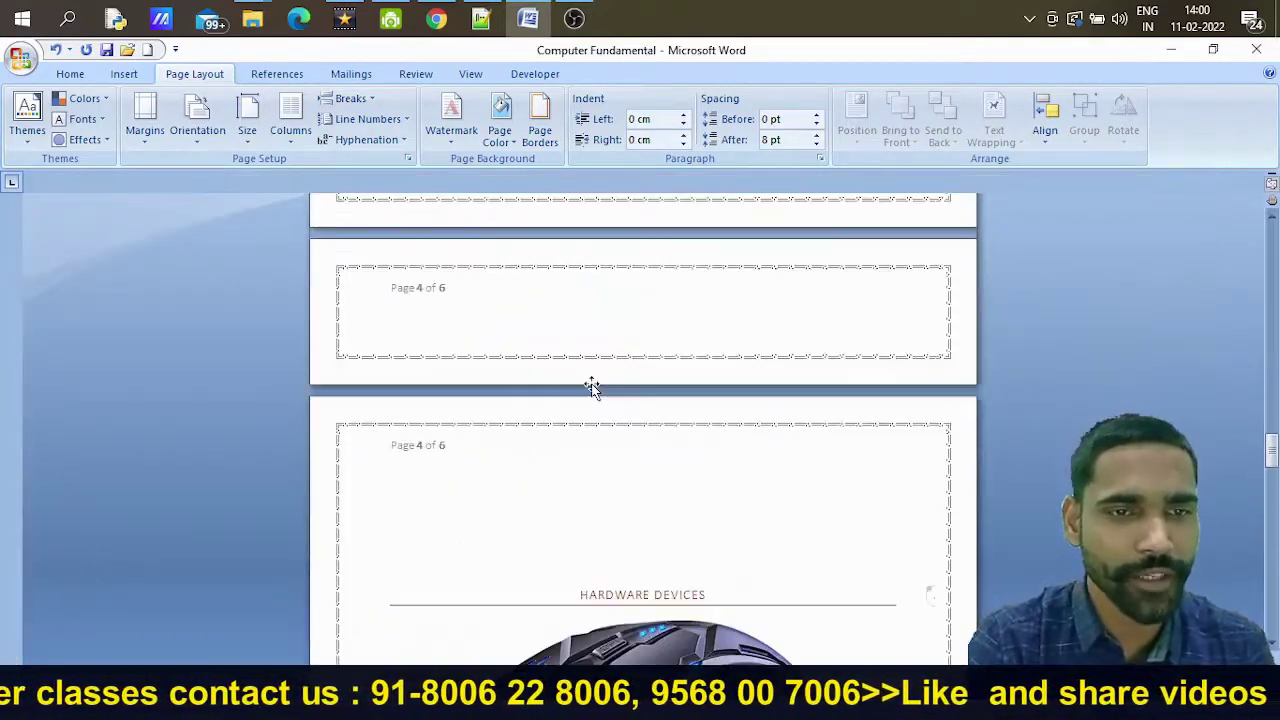
{"action": "scroll", "coordinate": [591, 380], "scroll_direction": "up", "scroll_amount": 5}
{"action": "scroll", "coordinate": [600, 390], "scroll_direction": "up", "scroll_amount": 5}
{"action": "scroll", "coordinate": [604, 527], "scroll_direction": "down", "scroll_amount": 1}
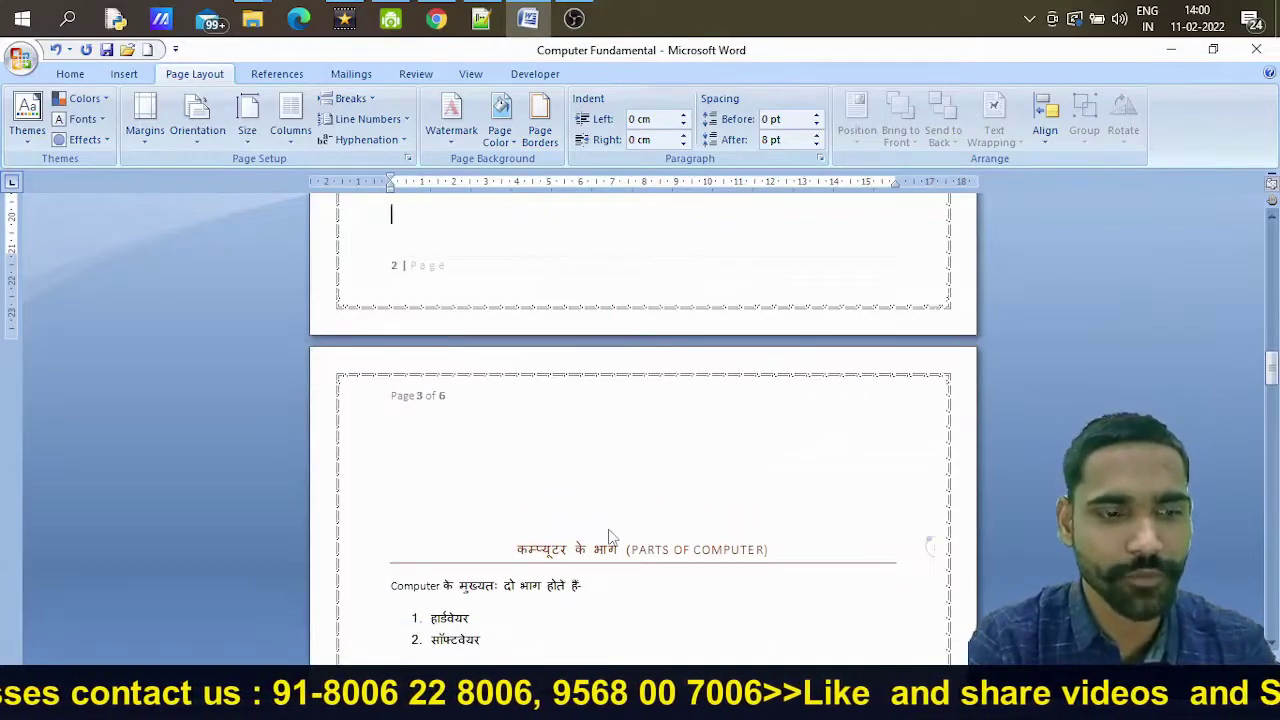
{"action": "scroll", "coordinate": [612, 535], "scroll_direction": "up", "scroll_amount": 3}
{"action": "scroll", "coordinate": [610, 532], "scroll_direction": "up", "scroll_amount": 5}
{"action": "scroll", "coordinate": [610, 528], "scroll_direction": "up", "scroll_amount": 10}
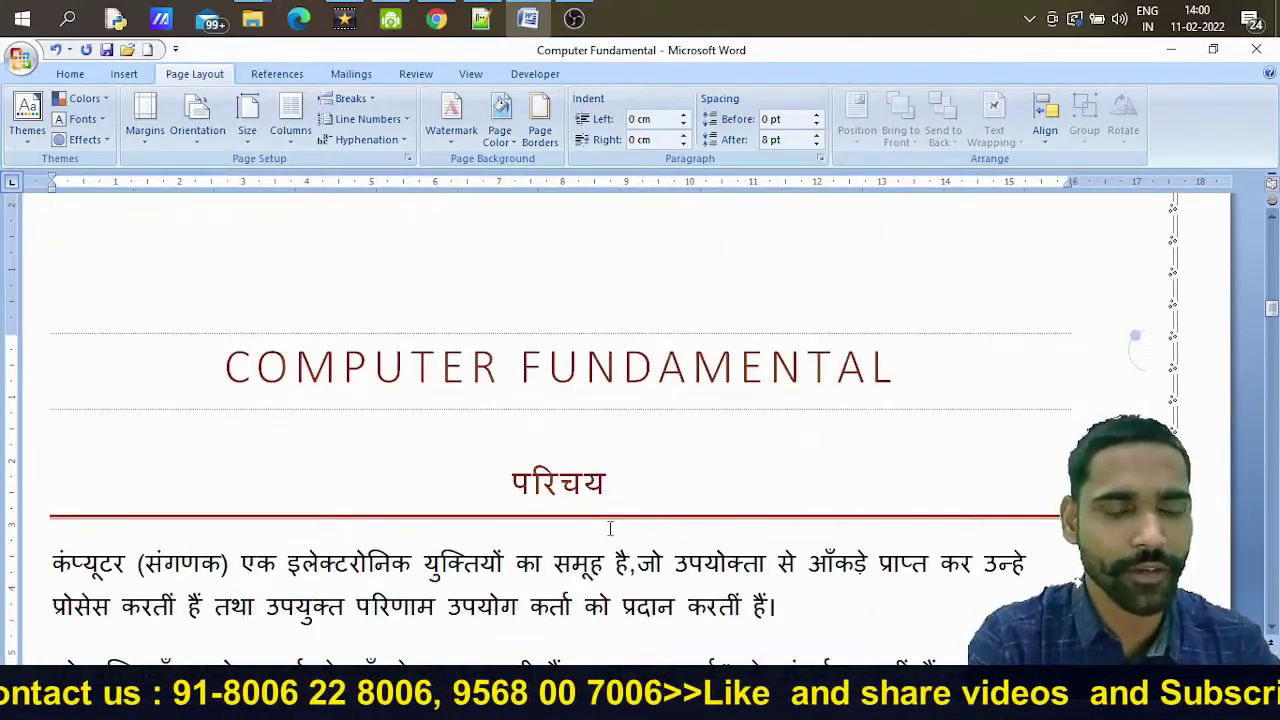
{"action": "scroll", "coordinate": [601, 527], "scroll_direction": "up", "scroll_amount": 3}
{"action": "scroll", "coordinate": [517, 454], "scroll_direction": "up", "scroll_amount": 2}
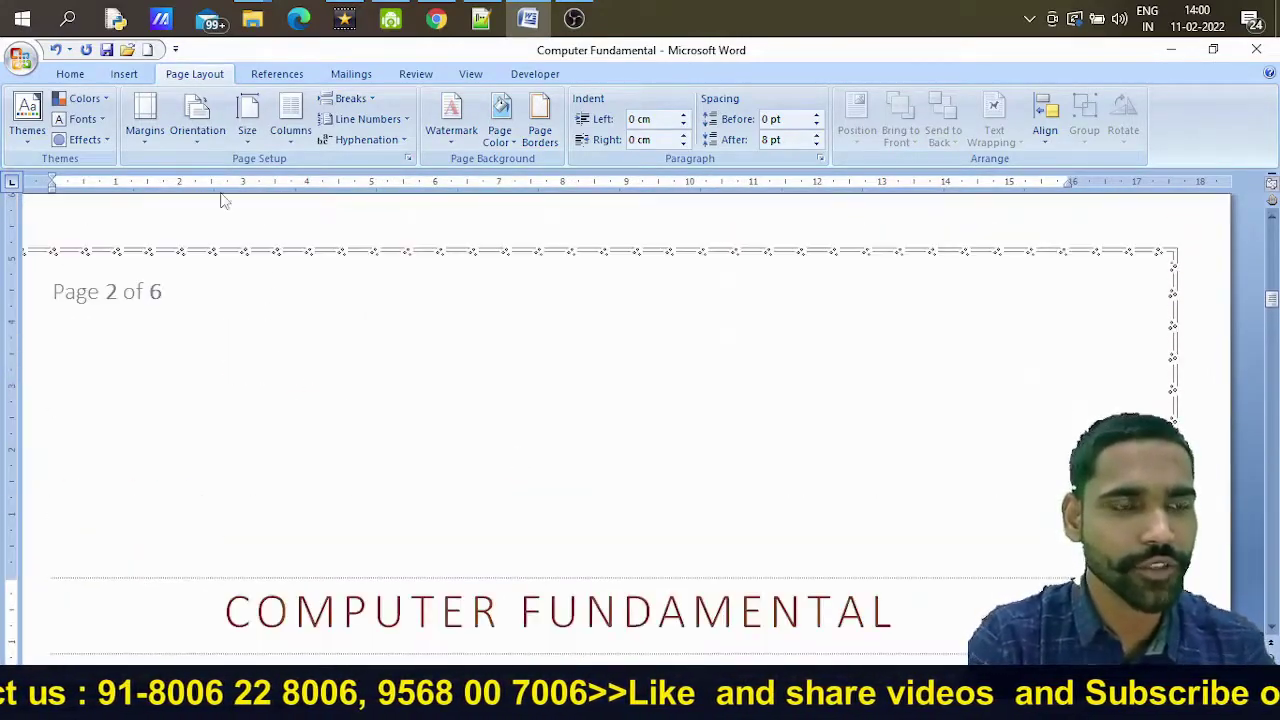
Apply the Concourse theme to the Computer Fundamental document.
{"action": "left_click", "coordinate": [30, 148]}
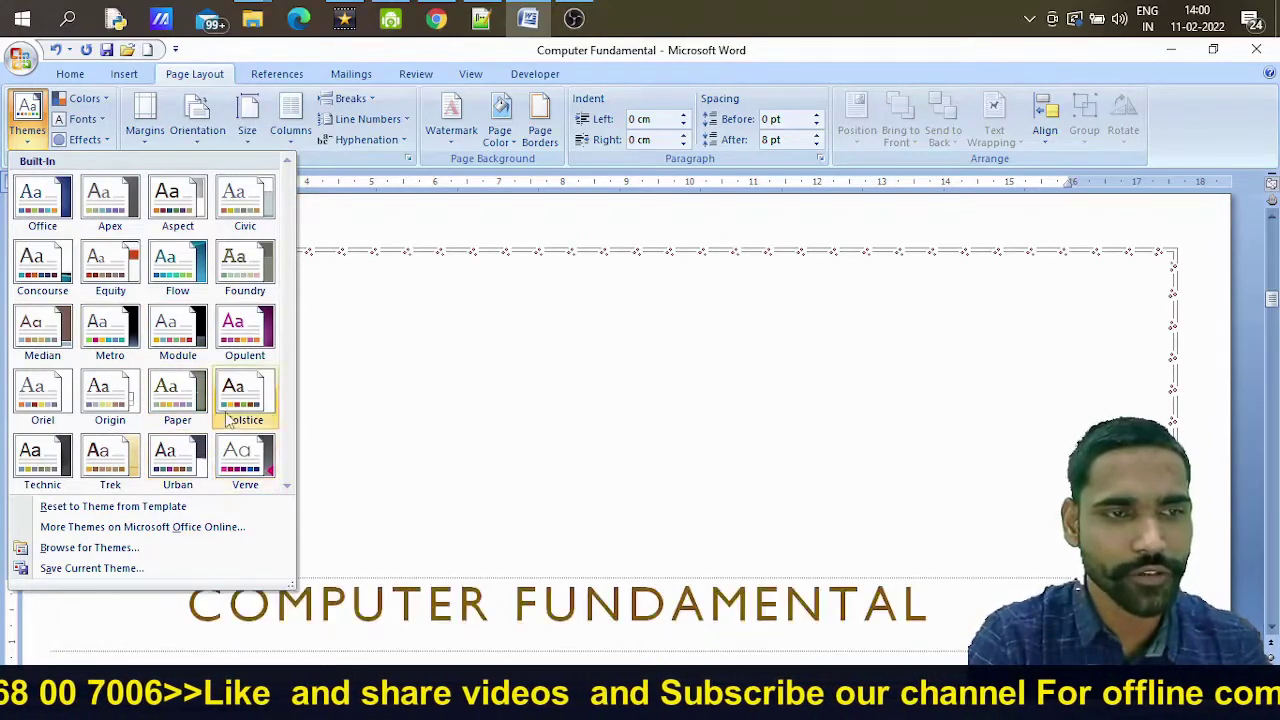
{"action": "left_click", "coordinate": [42, 262]}
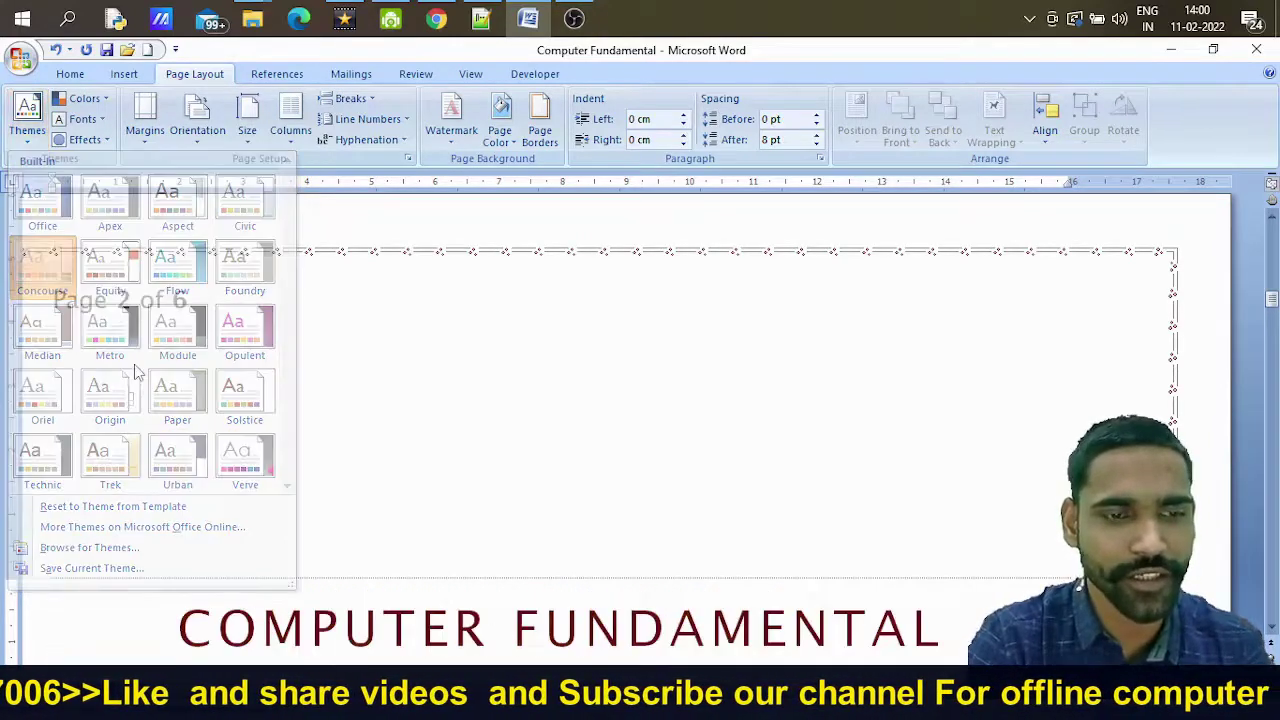
{"action": "scroll", "coordinate": [543, 386], "scroll_direction": "up", "scroll_amount": 3}
{"action": "scroll", "coordinate": [543, 386], "scroll_direction": "up", "scroll_amount": 5}
{"action": "scroll", "coordinate": [543, 386], "scroll_direction": "down", "scroll_amount": 5}
{"action": "scroll", "coordinate": [543, 386], "scroll_direction": "down", "scroll_amount": 8}
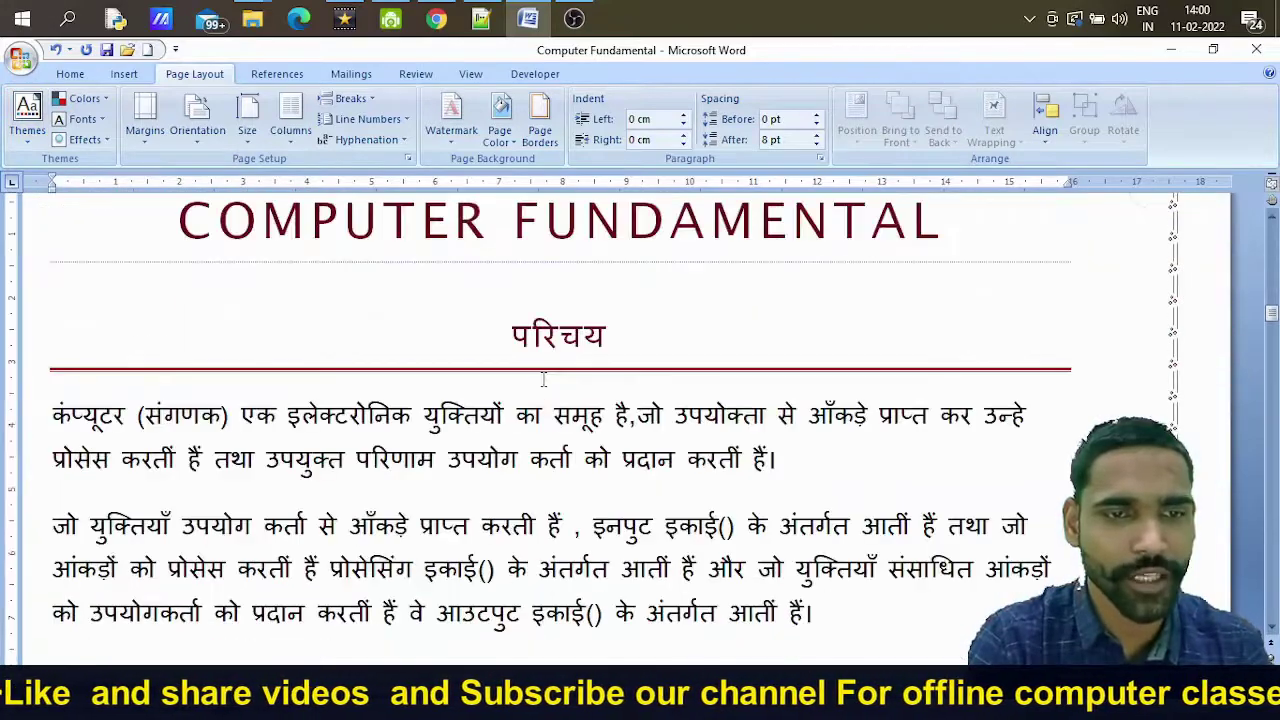
{"action": "scroll", "coordinate": [543, 379], "scroll_direction": "up", "scroll_amount": 4}
{"action": "scroll", "coordinate": [400, 357], "scroll_direction": "down", "scroll_amount": 2}
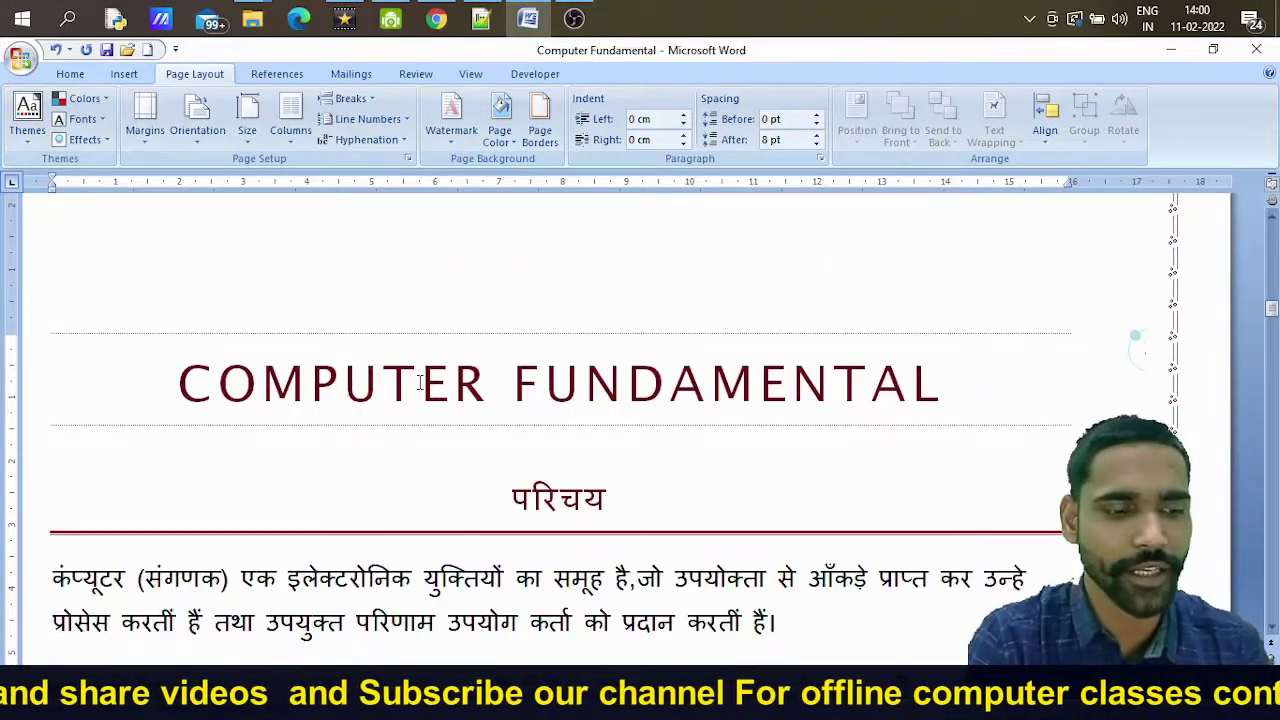
{"action": "scroll", "coordinate": [420, 388], "scroll_direction": "up", "scroll_amount": 3}
{"action": "scroll", "coordinate": [420, 386], "scroll_direction": "down", "scroll_amount": 3}
{"action": "scroll", "coordinate": [415, 384], "scroll_direction": "down", "scroll_amount": 6}
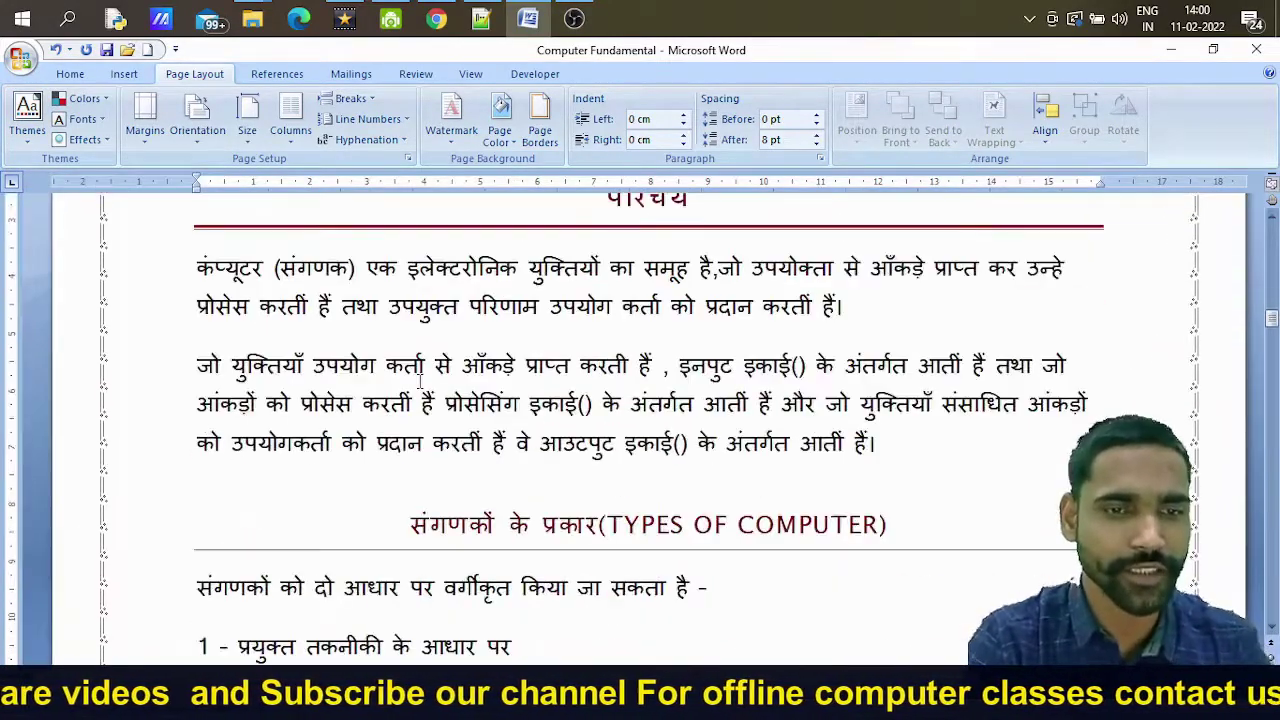
{"action": "scroll", "coordinate": [409, 380], "scroll_direction": "down", "scroll_amount": 3}
Switch to a different theme colour scheme and apply the Oriel theme fonts.
{"action": "left_click", "coordinate": [82, 98]}
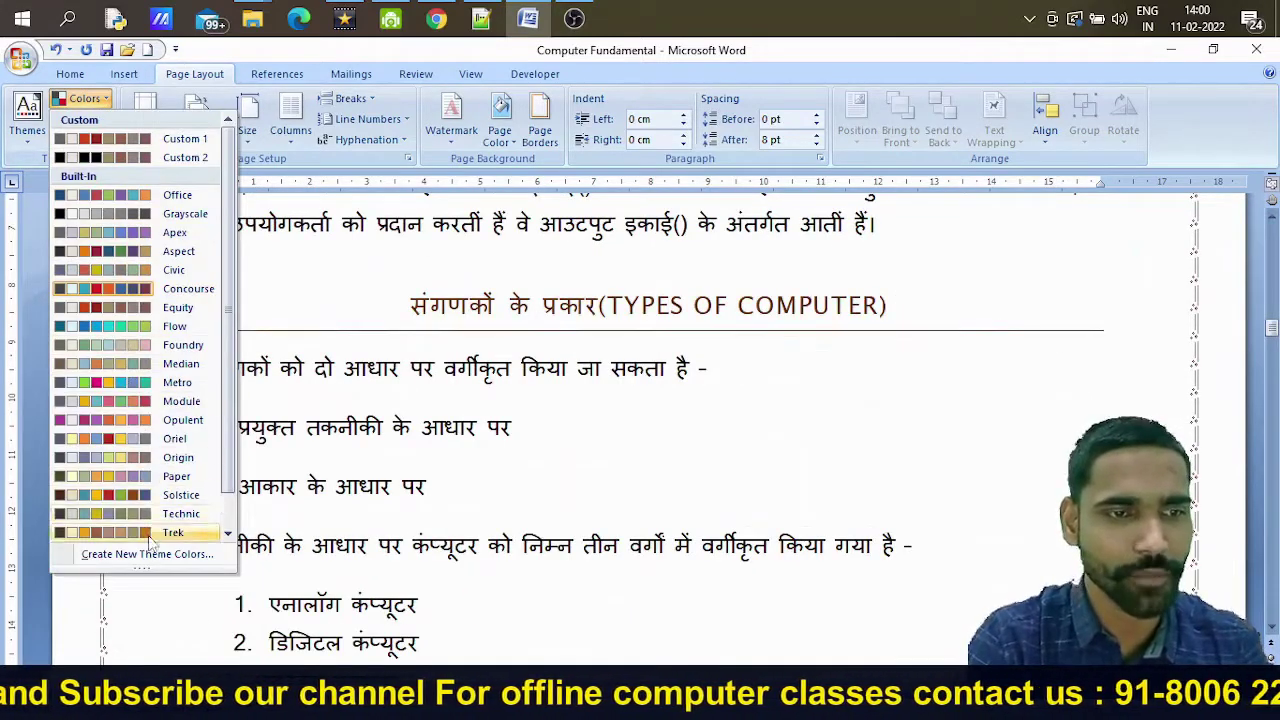
{"action": "left_click", "coordinate": [160, 326]}
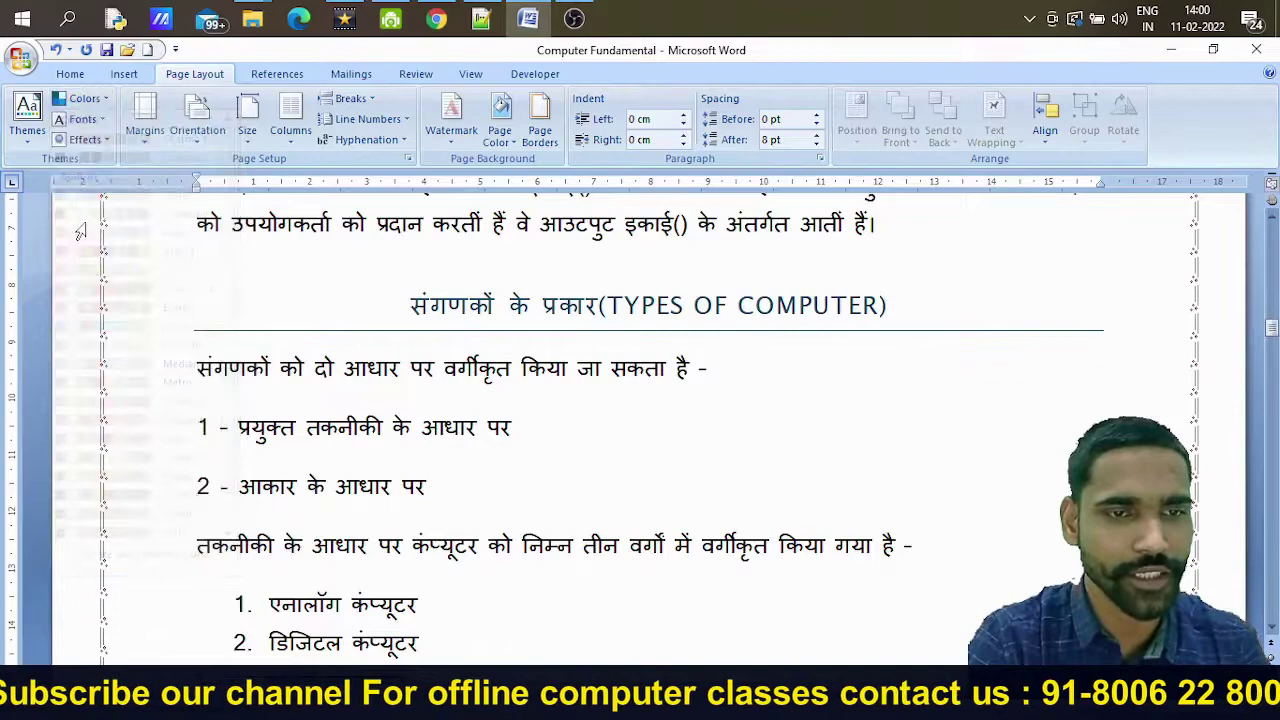
{"action": "left_click", "coordinate": [82, 119]}
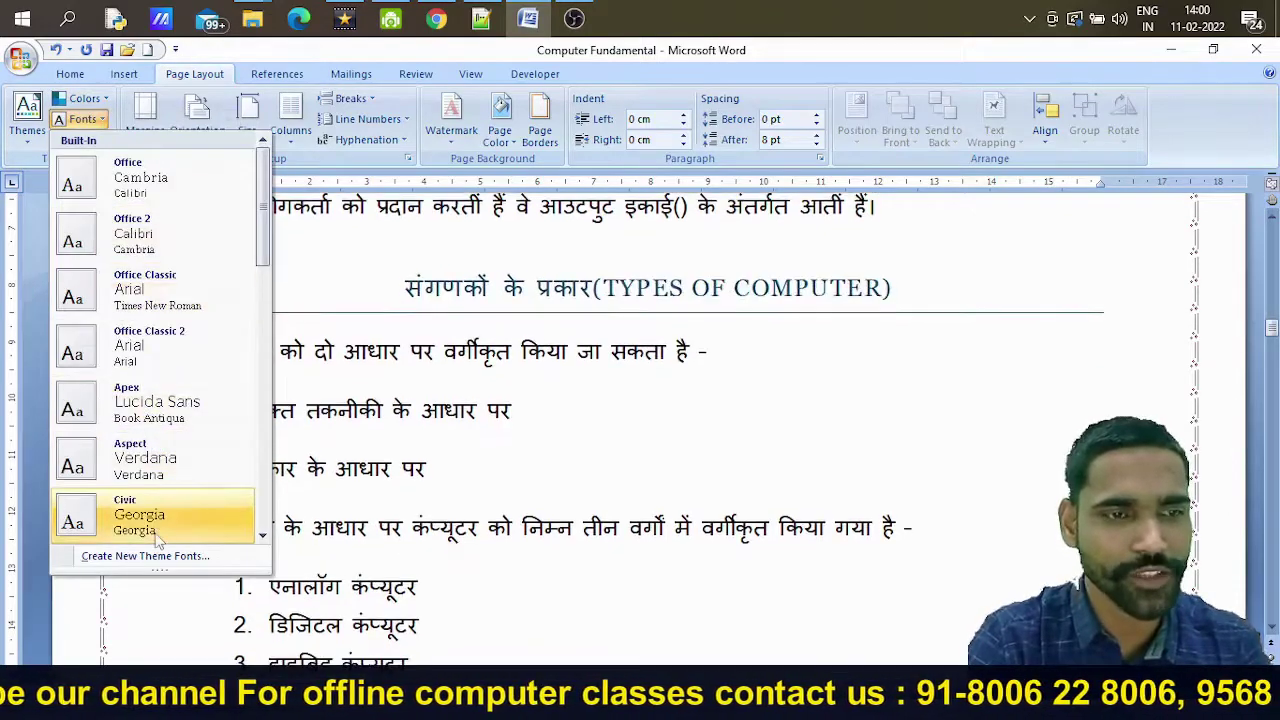
{"action": "scroll", "coordinate": [163, 486], "scroll_direction": "down", "scroll_amount": 3}
{"action": "left_click", "coordinate": [150, 355]}
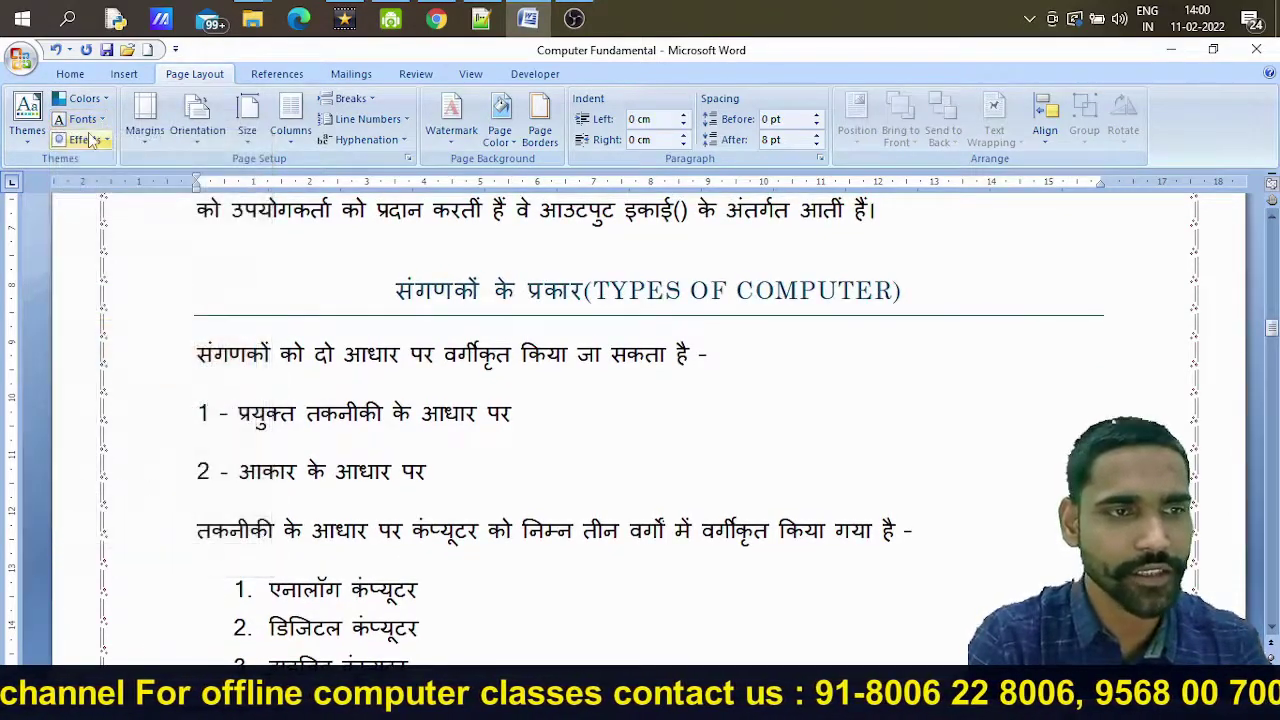
Browse the Theme Effects gallery, then return to the start of the document.
{"action": "left_click", "coordinate": [108, 140]}
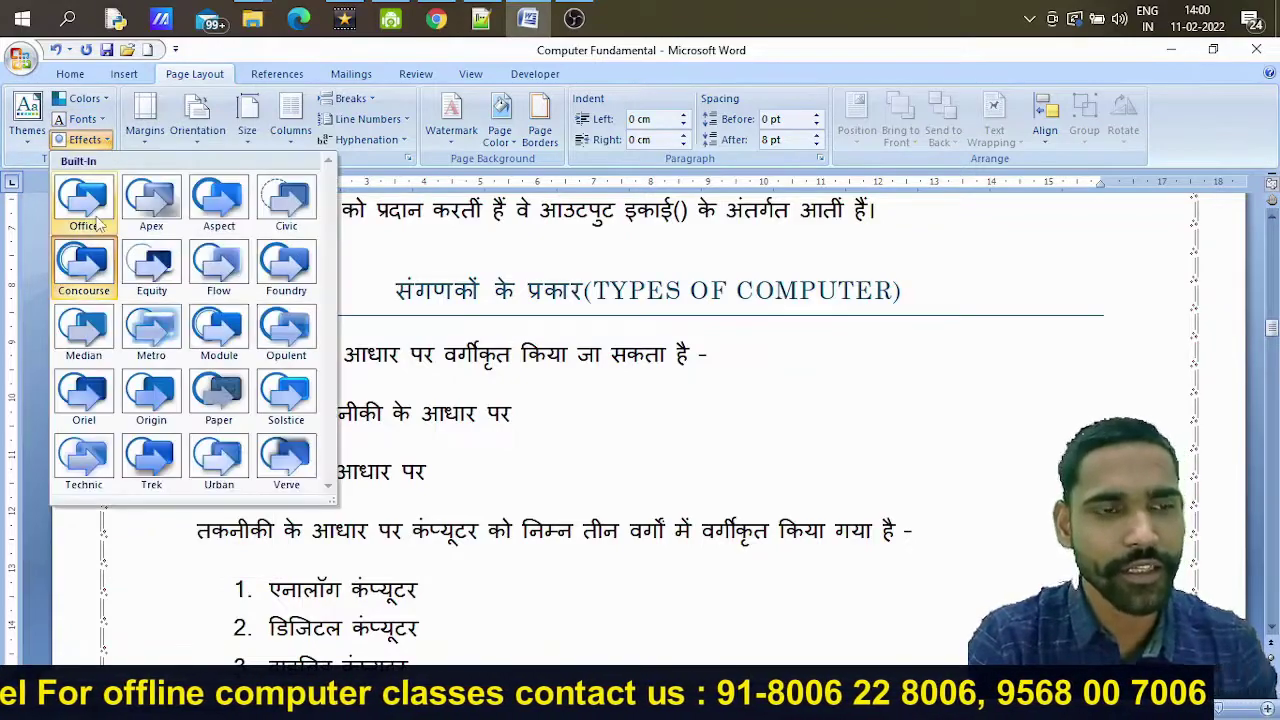
{"action": "scroll", "coordinate": [520, 450], "scroll_direction": "down", "scroll_amount": 1}
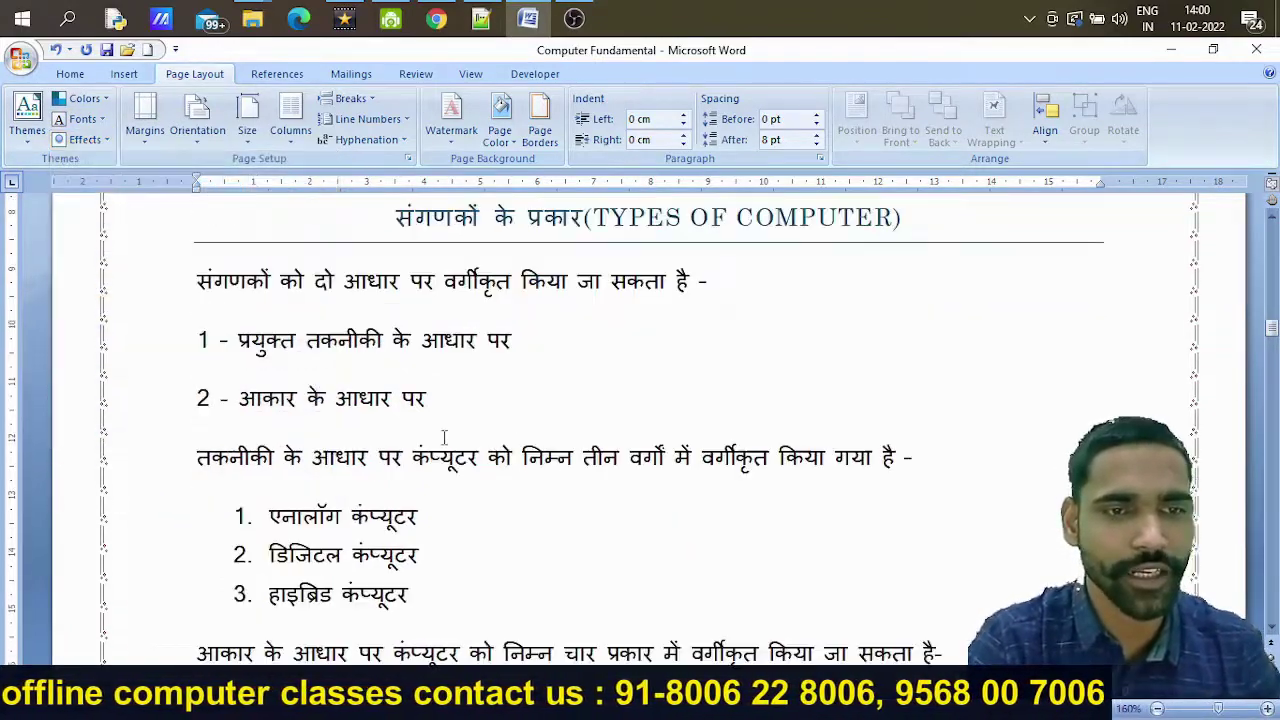
{"action": "scroll", "coordinate": [443, 443], "scroll_direction": "down", "scroll_amount": 8}
{"action": "scroll", "coordinate": [437, 443], "scroll_direction": "down", "scroll_amount": 3}
{"action": "scroll", "coordinate": [420, 430], "scroll_direction": "up", "scroll_amount": 4}
{"action": "scroll", "coordinate": [415, 427], "scroll_direction": "up", "scroll_amount": 2}
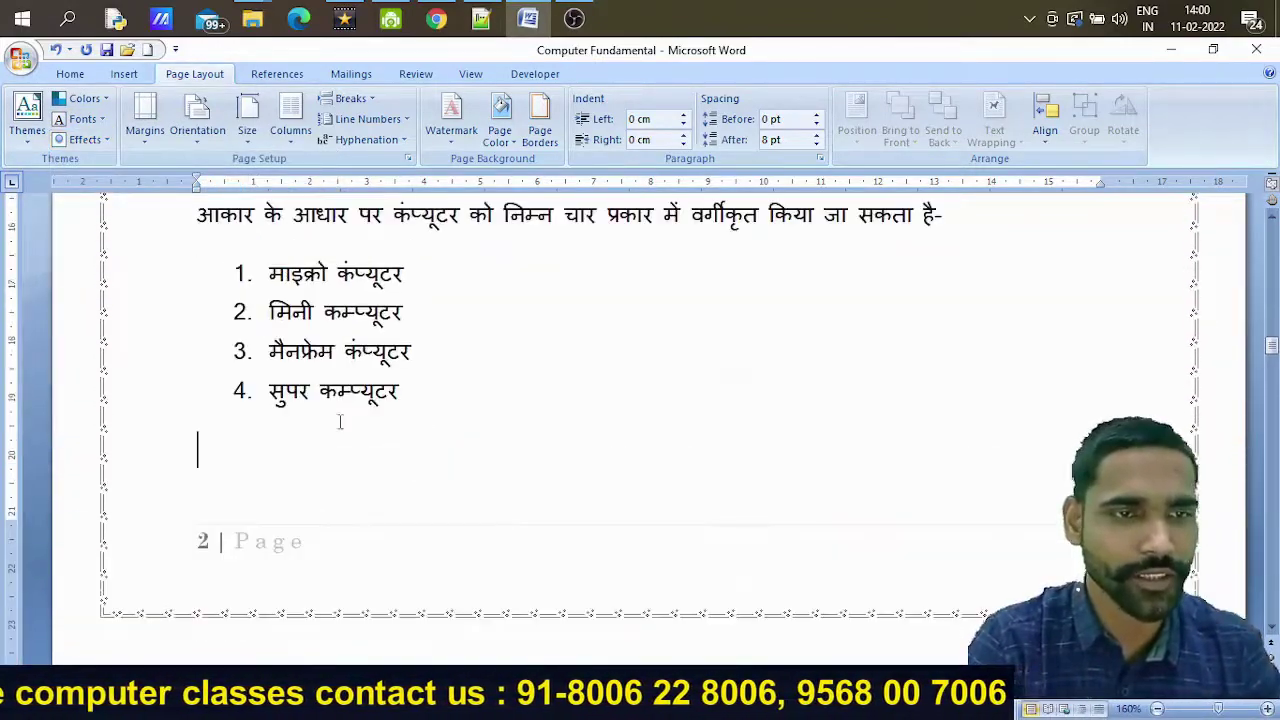
{"action": "scroll", "coordinate": [261, 432], "scroll_direction": "up", "scroll_amount": 2}
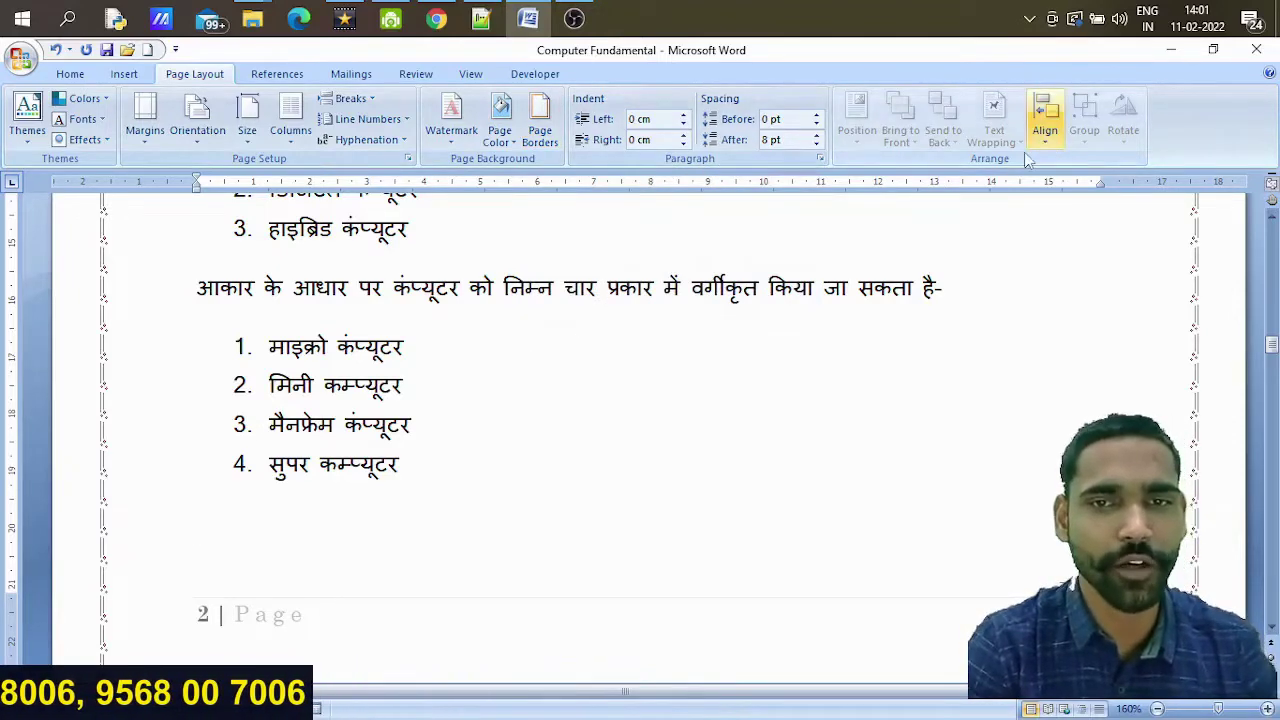
{"action": "key", "text": "ctrl+Home"}
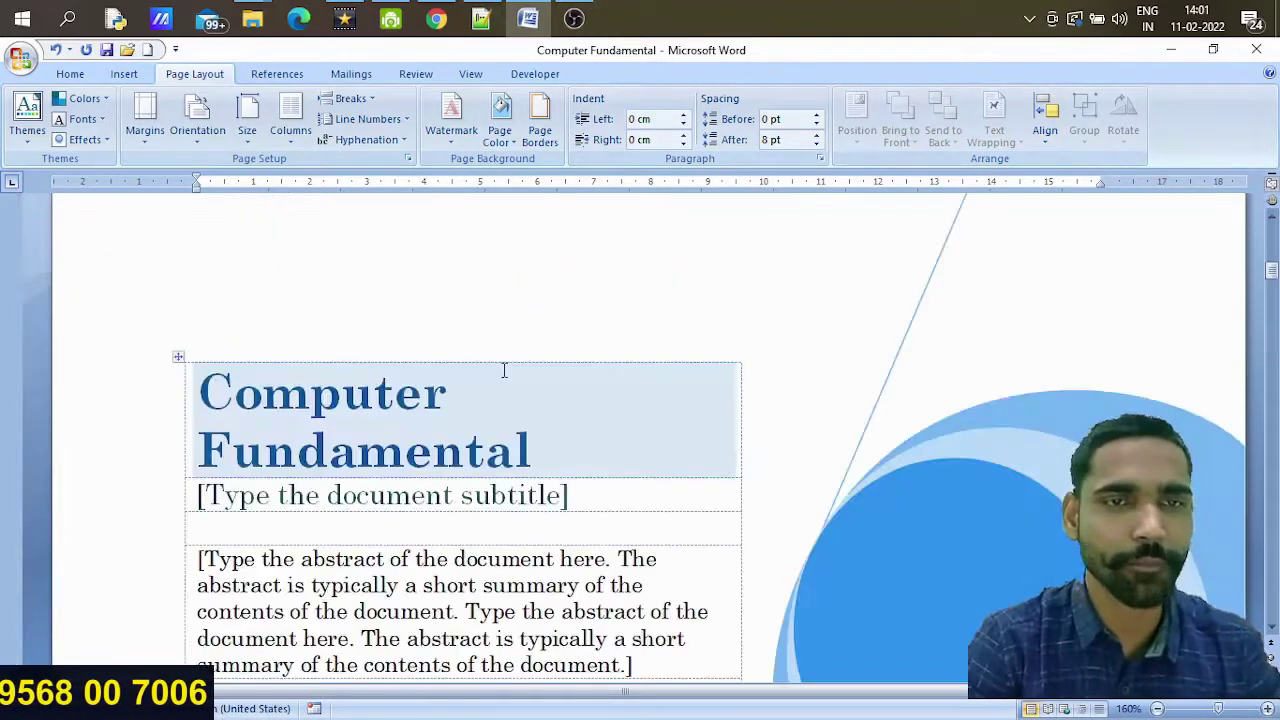